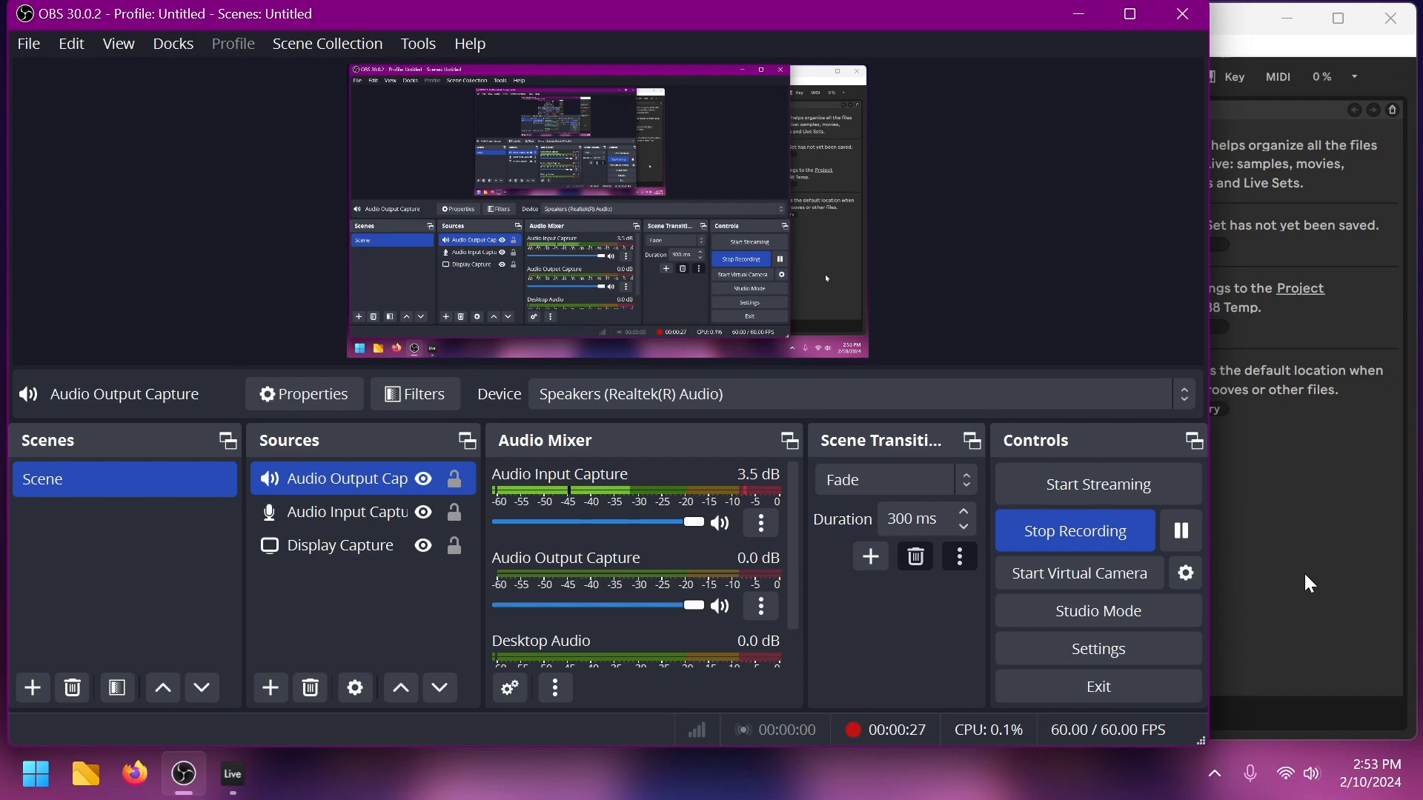
# Step: Switch to Ableton Live, maximize its window and open the recent set buzzcut.als
pyautogui.click(1083, 13)
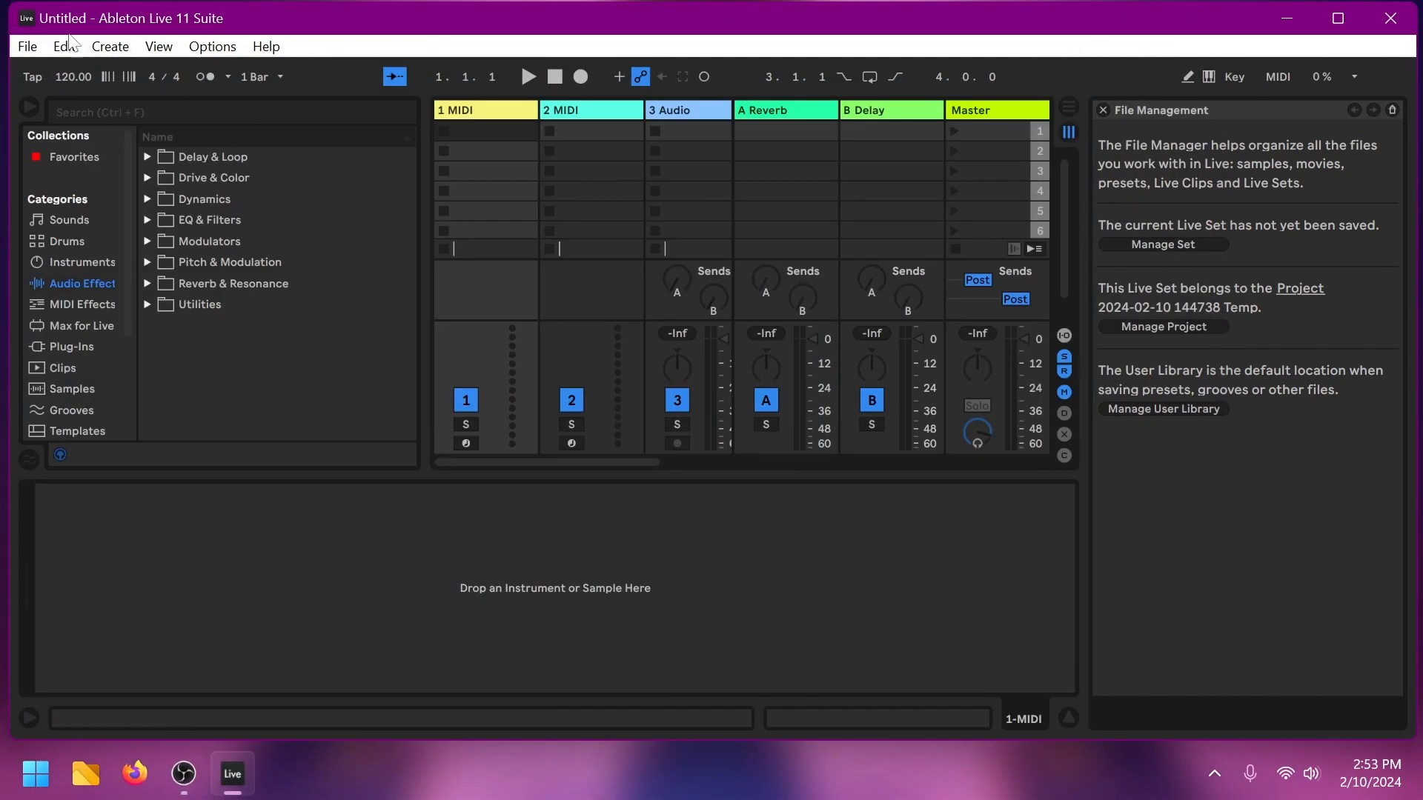
pyautogui.click(1338, 18)
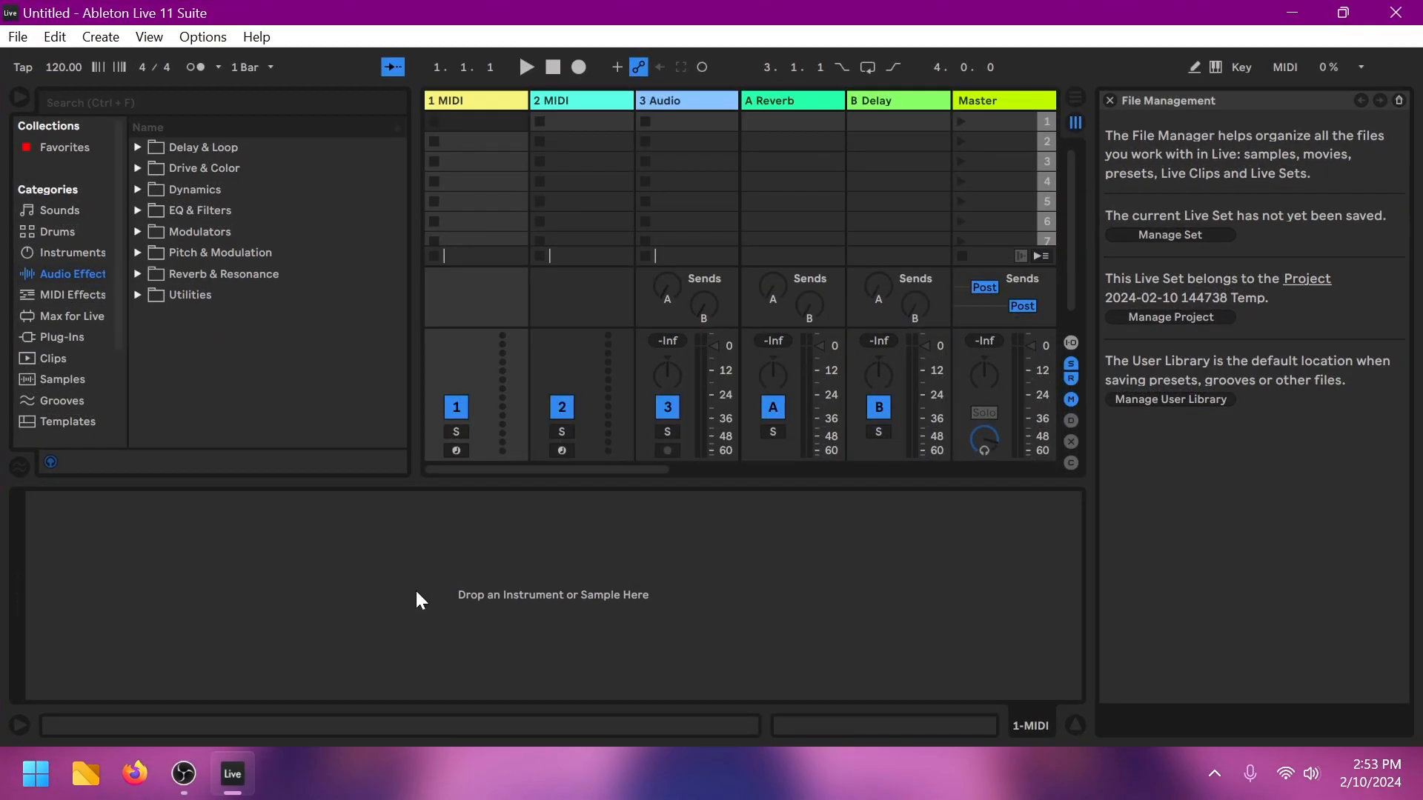
pyautogui.click(23, 38)
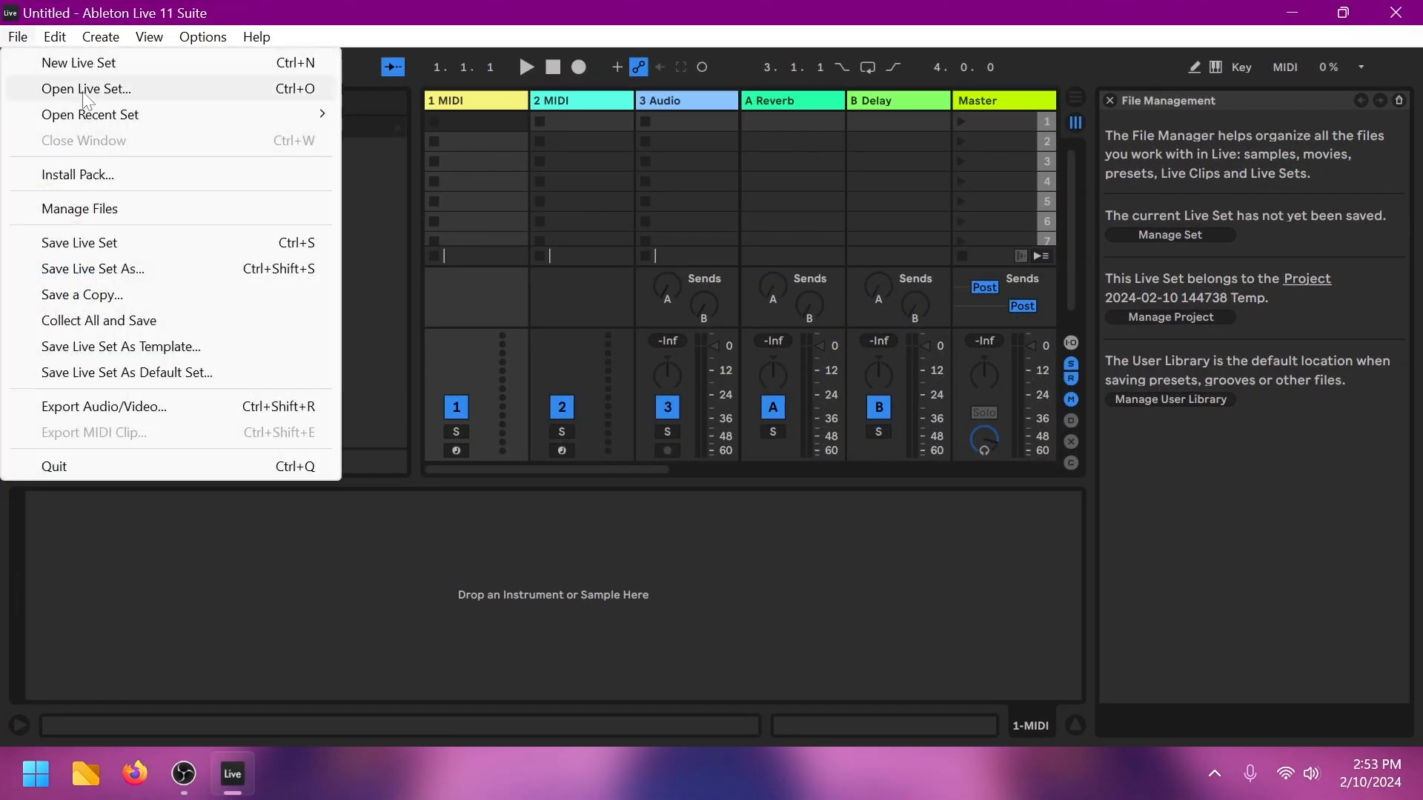
pyautogui.moveTo(96, 115)
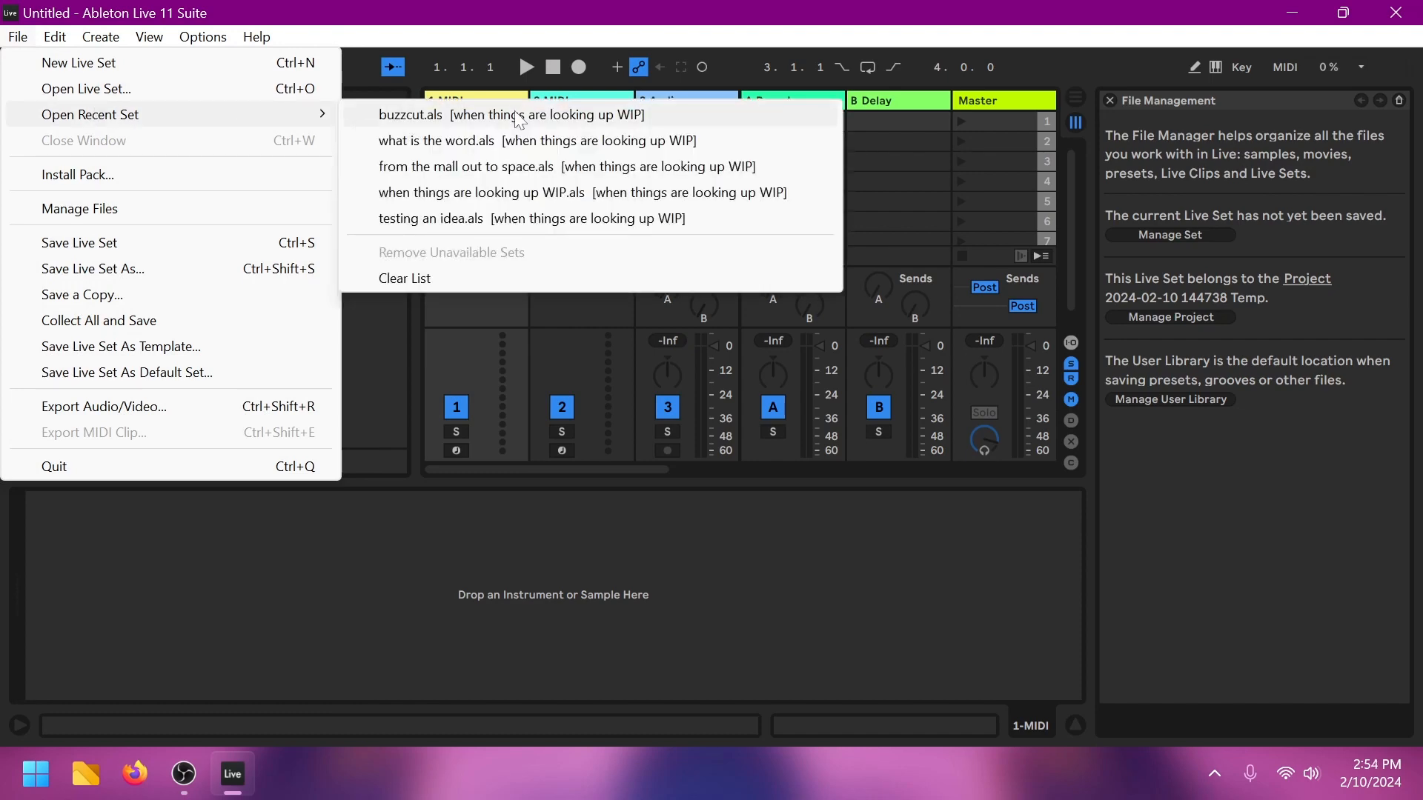
pyautogui.click(576, 114)
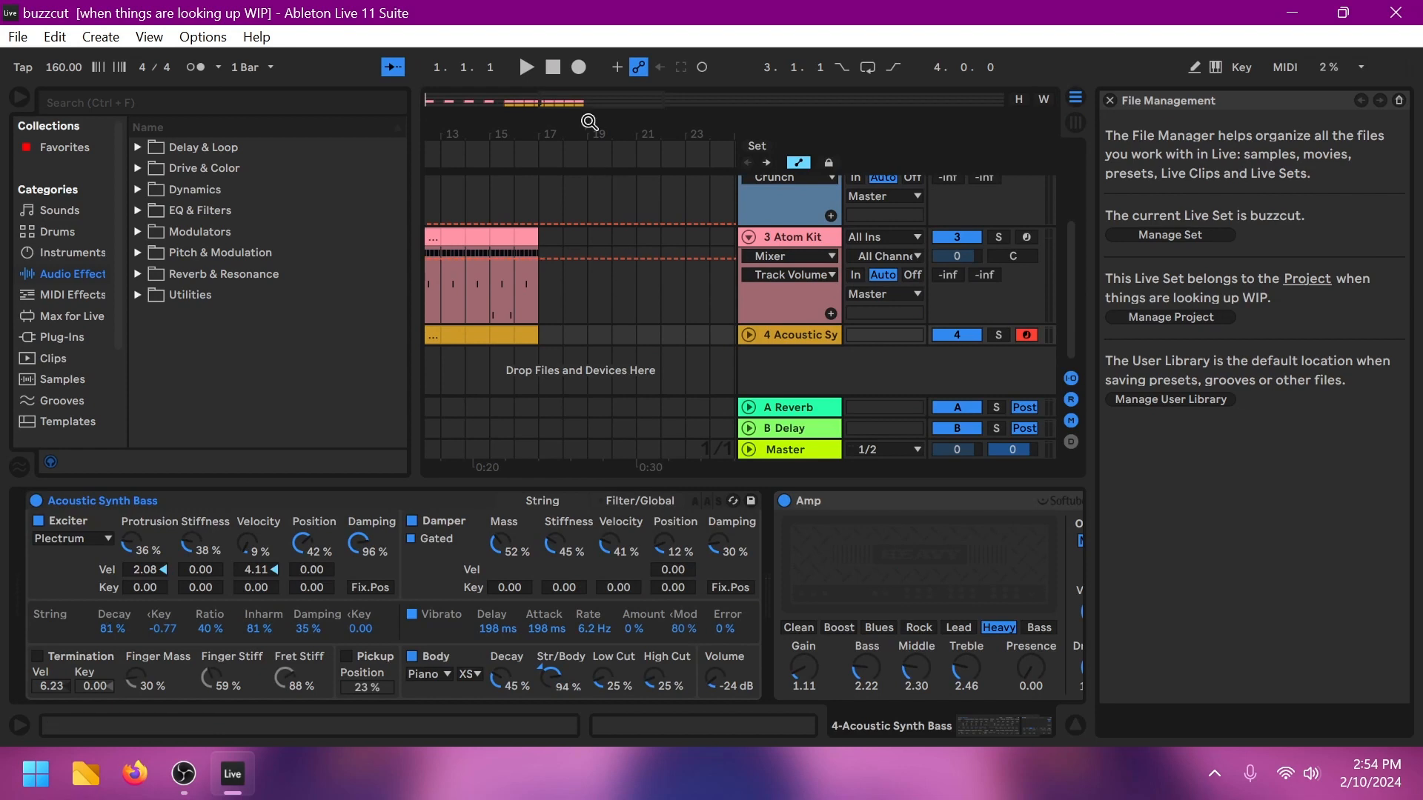
# Step: Show the set in Session View and solo the first track, 3-Audio 0001
pyautogui.moveTo(582, 108); pyautogui.dragTo(583, 59)
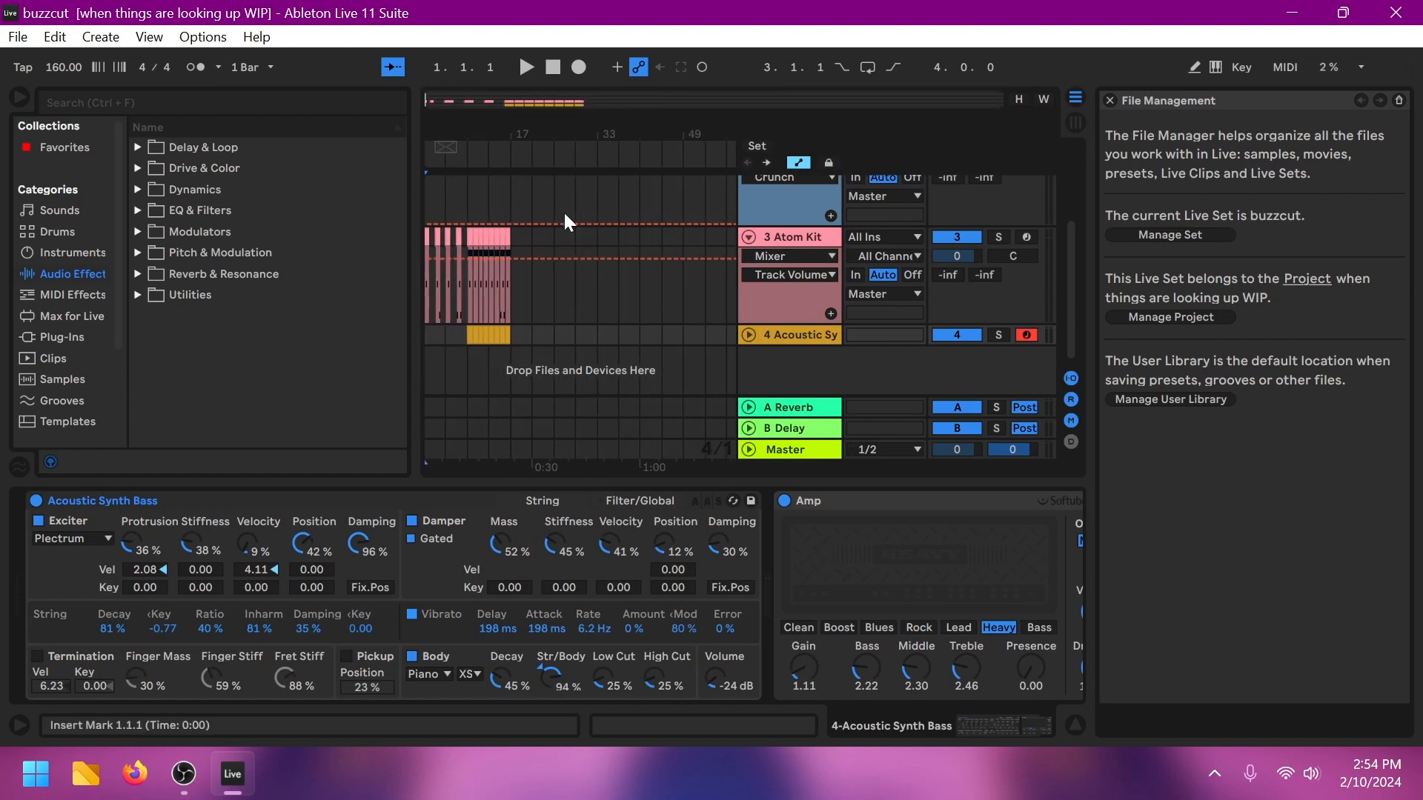
pyautogui.scroll(4, 741, 289)
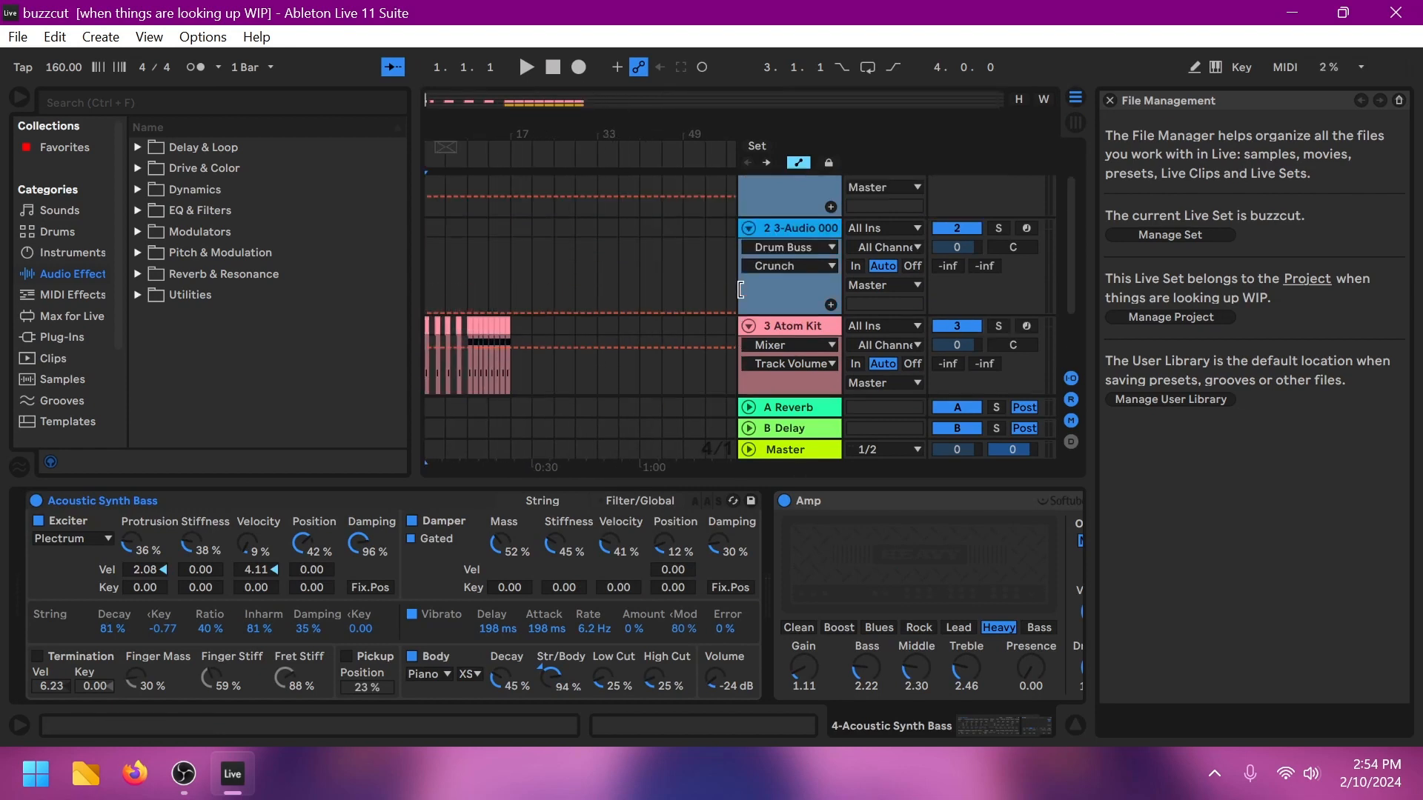
pyautogui.press('Tab')
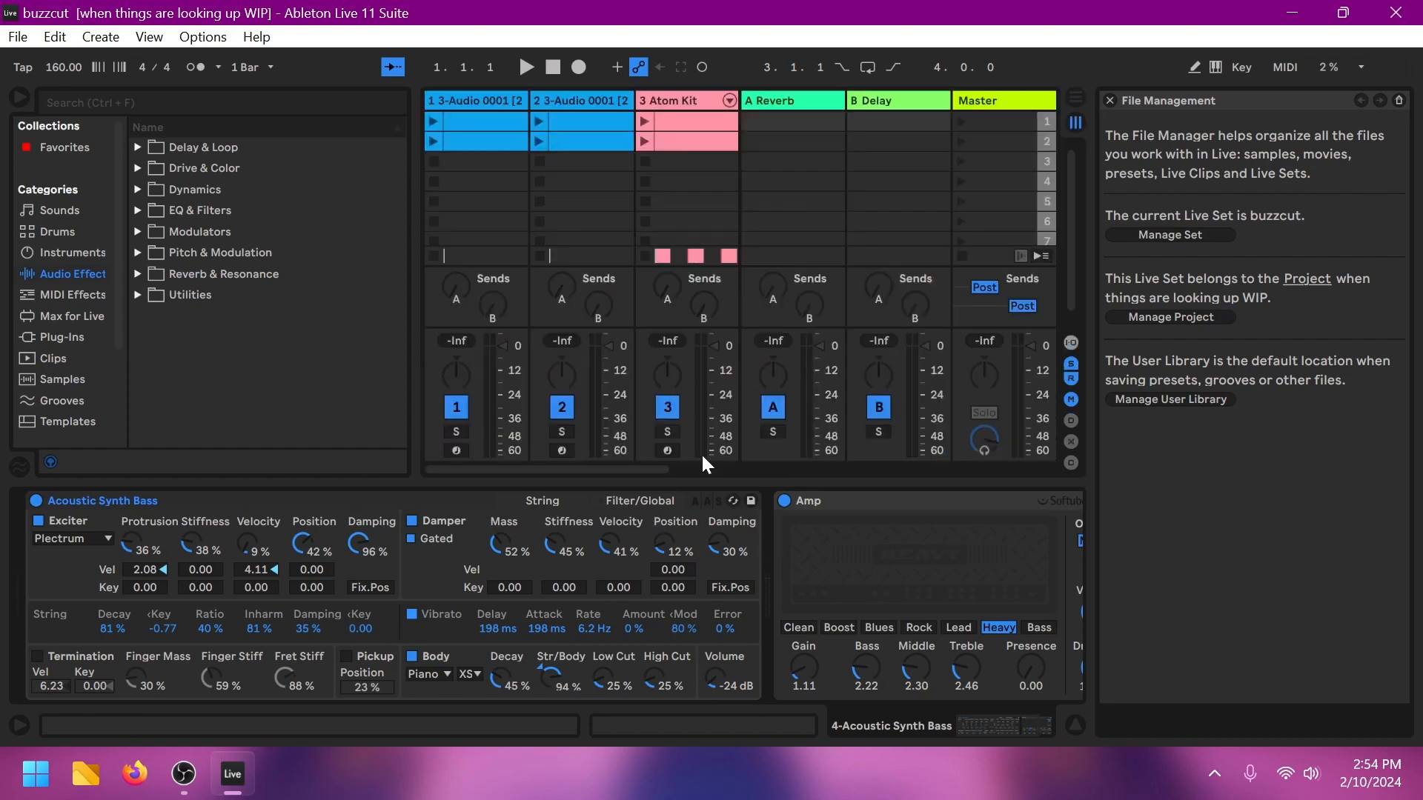
pyautogui.click(457, 432)
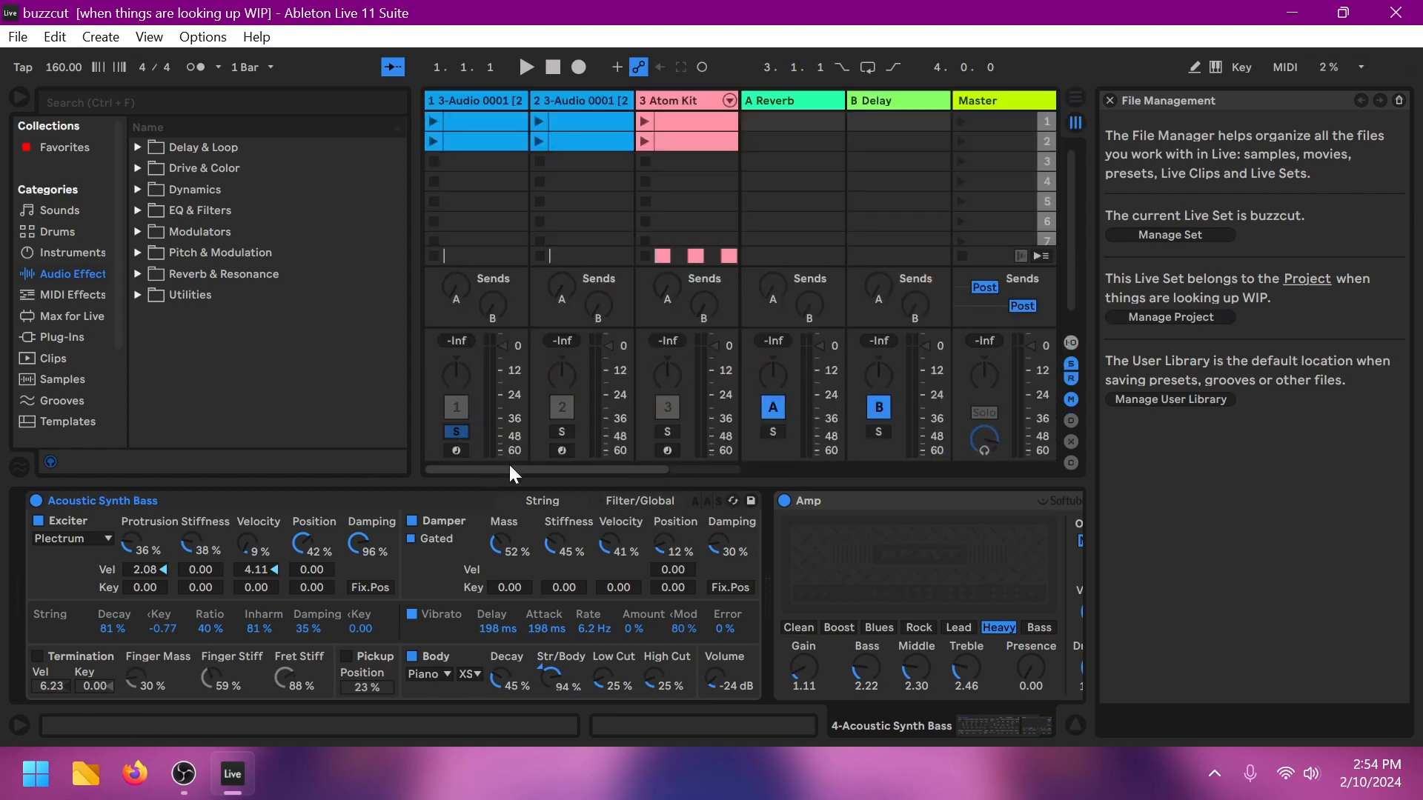
# Step: Examine the MIDI notes in the two clips of the first track
pyautogui.moveTo(508, 461); pyautogui.dragTo(434, 469)
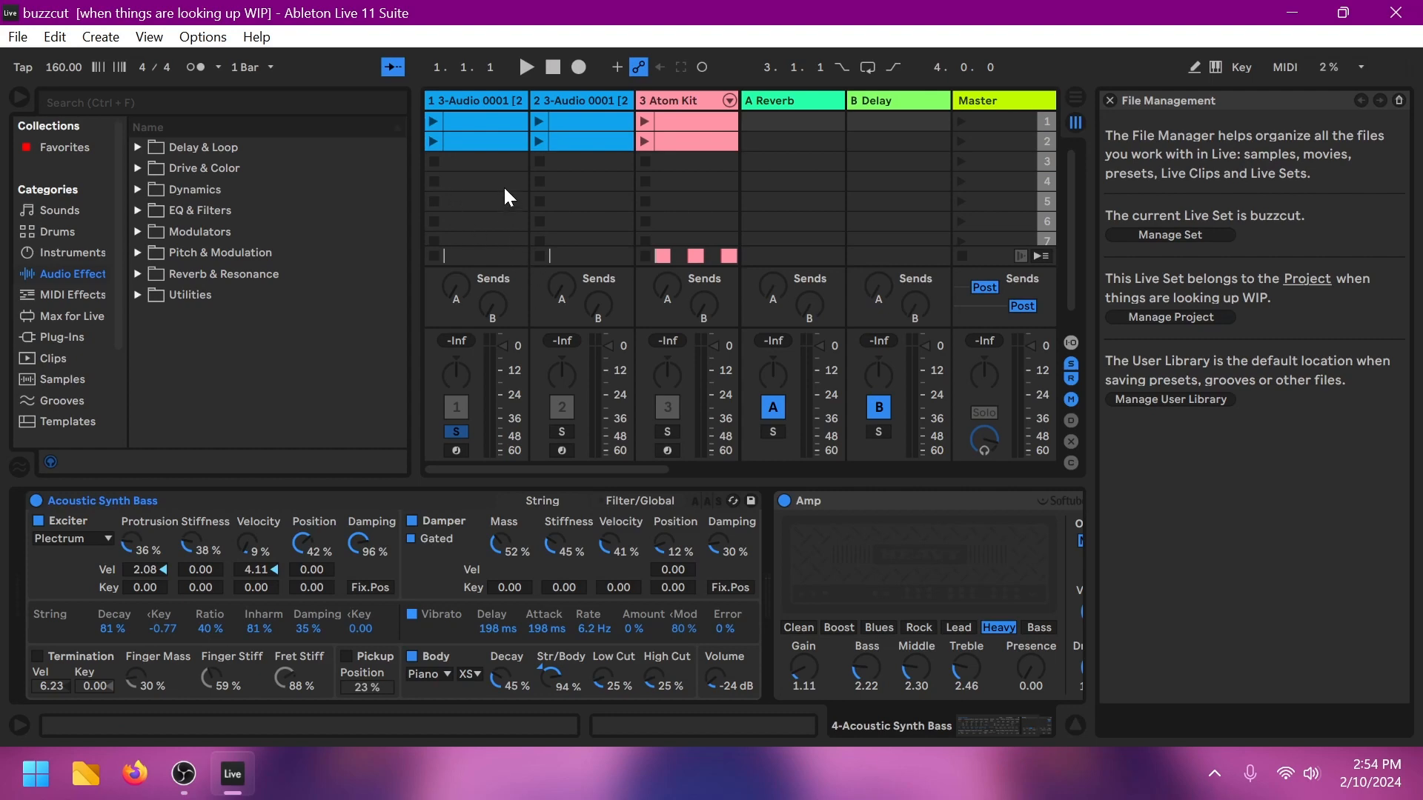
pyautogui.click(479, 124)
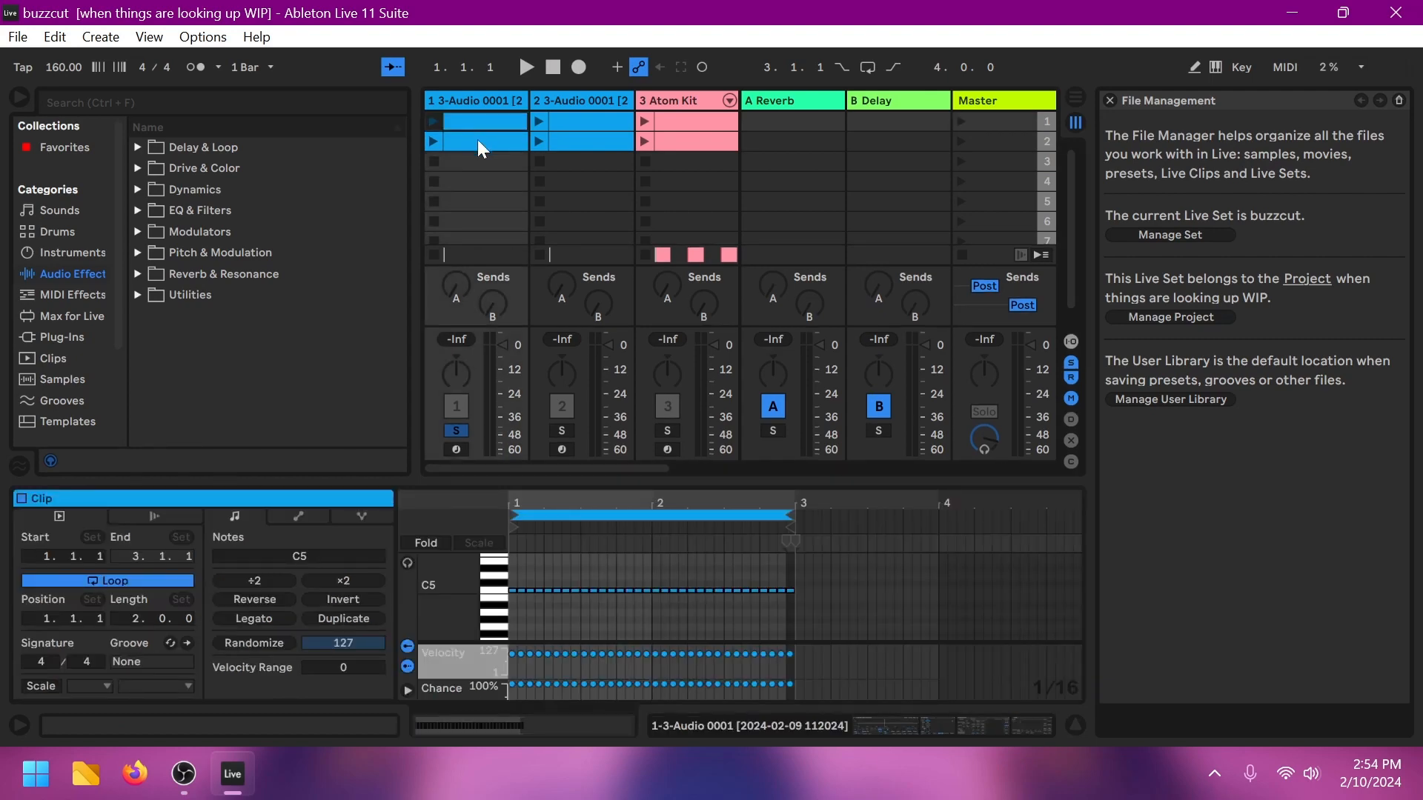
pyautogui.click(478, 141)
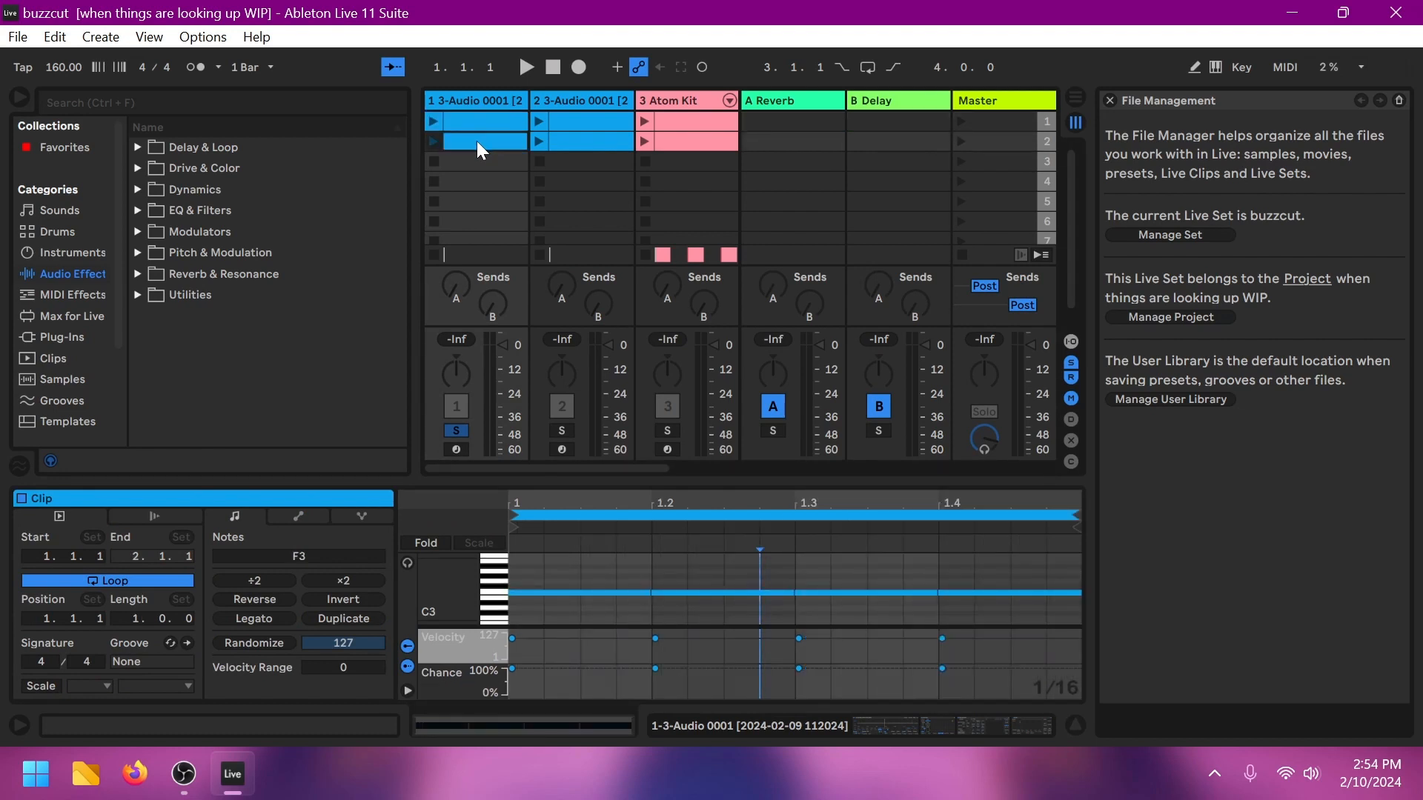
# Step: Duplicate the first track, 3-Audio 0001, together with its devices and clips
pyautogui.click(478, 95)
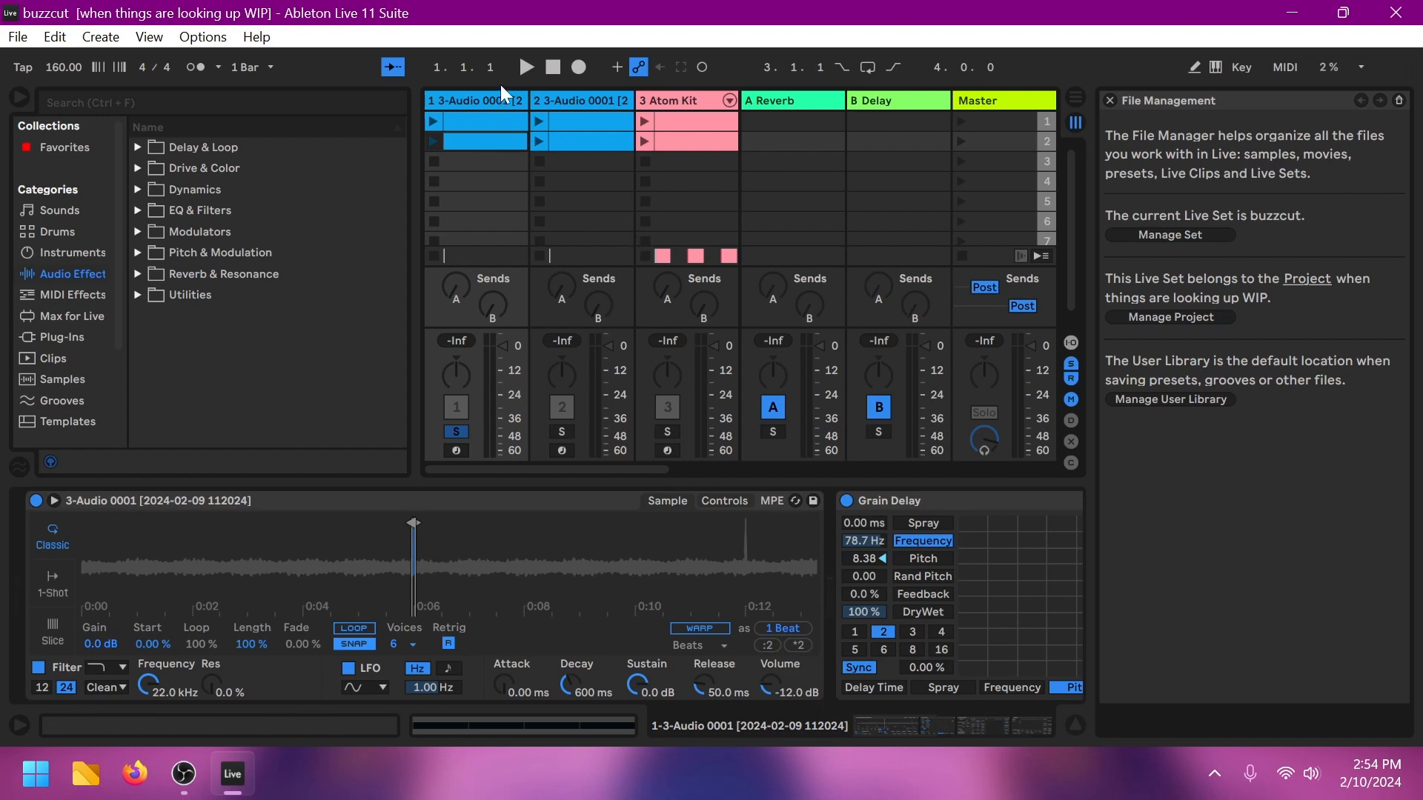
pyautogui.click(499, 104)
pyautogui.hotkey('ctrl', 'd')
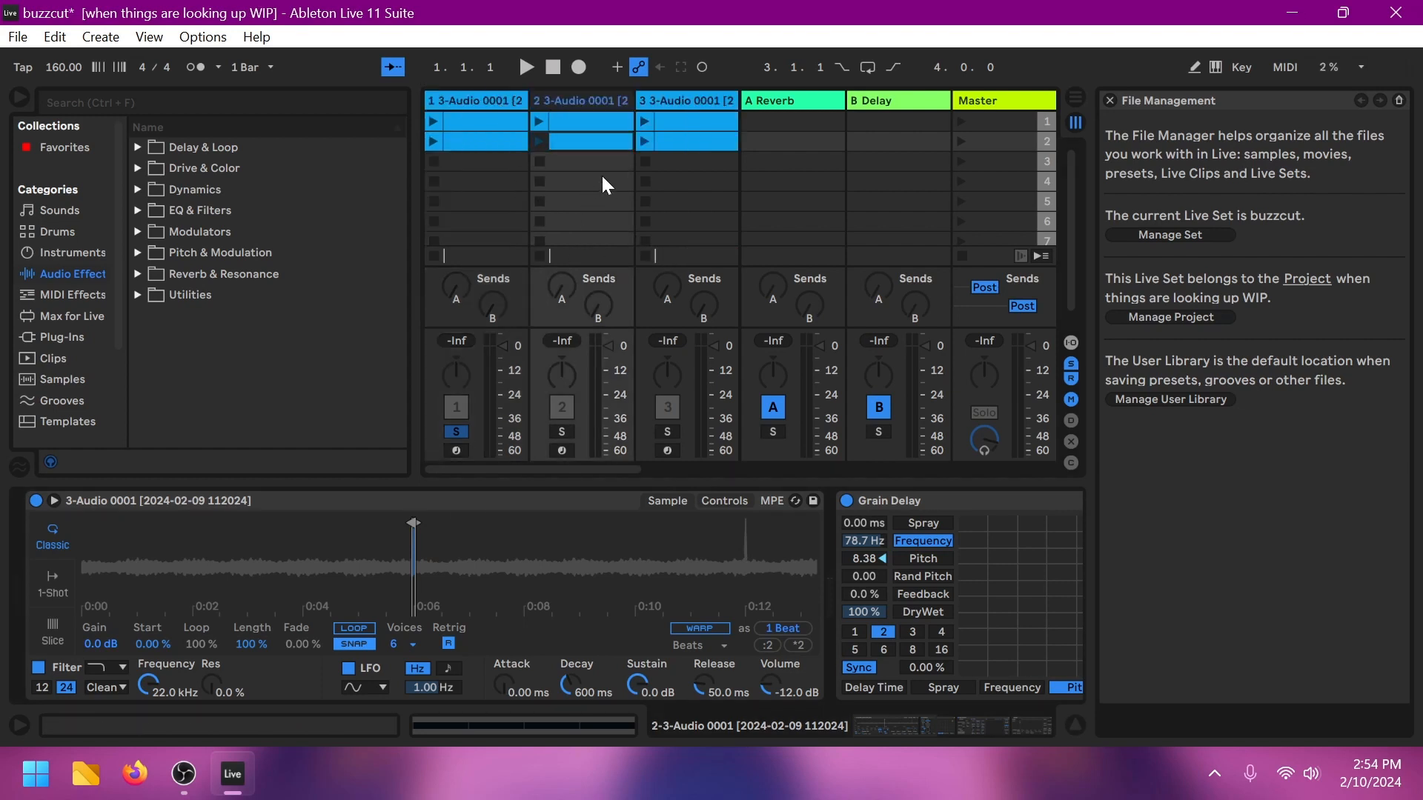
# Step: Solo the duplicated track and extend its sample's playback range over the whole recording, from 0:00 to the end
pyautogui.click(563, 432)
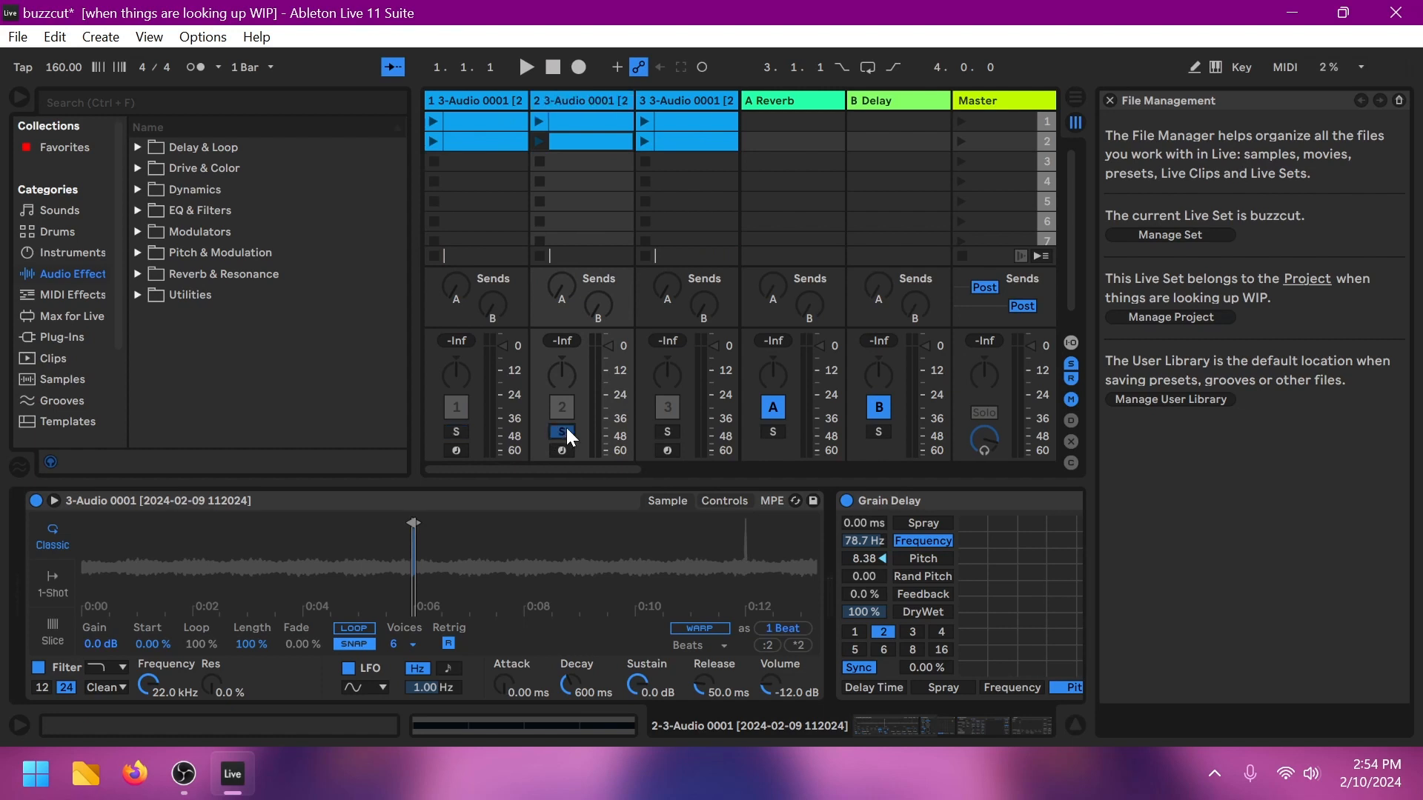
pyautogui.moveTo(412, 522)
pyautogui.mouseDown()
pyautogui.moveTo(95, 531)
pyautogui.moveTo(1073, 568)
pyautogui.mouseUp()
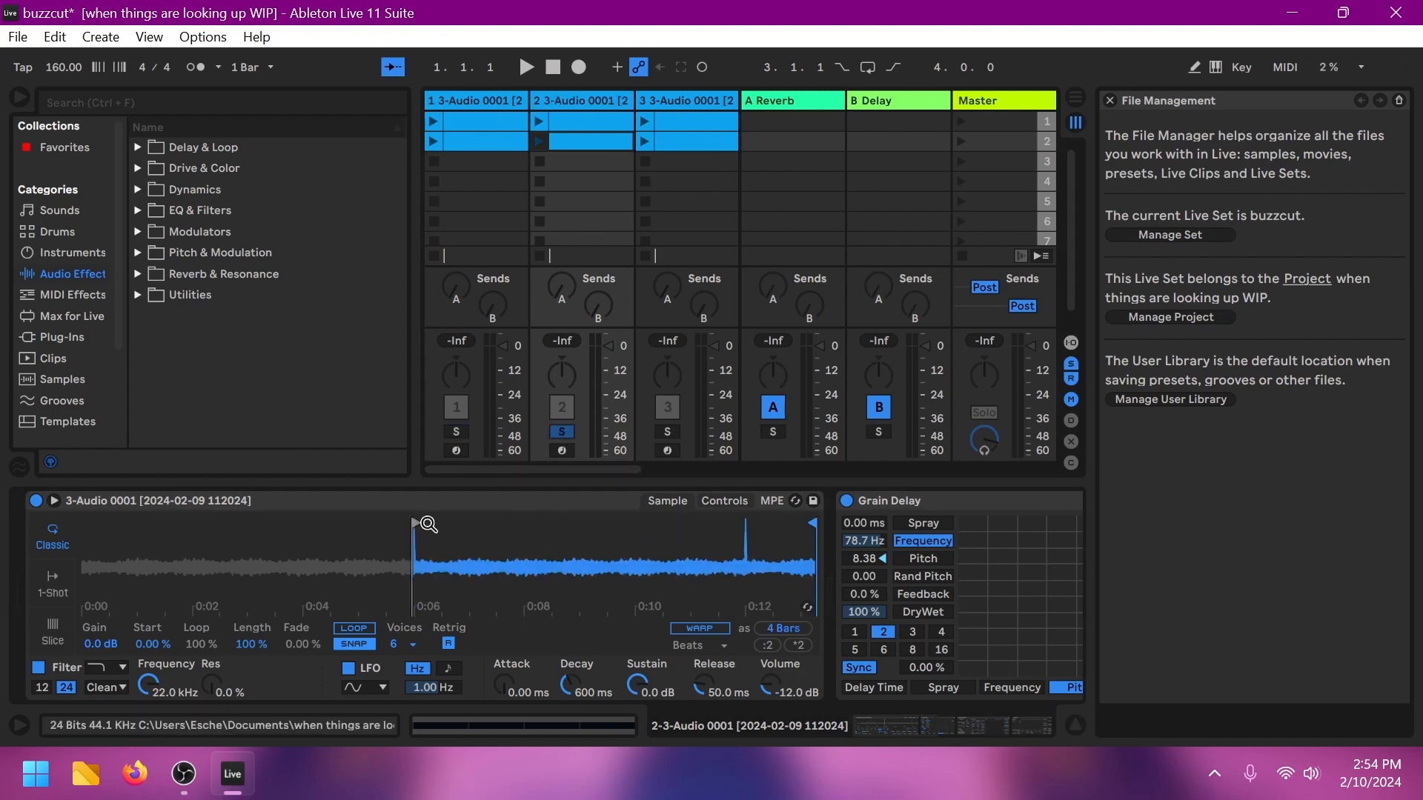
pyautogui.moveTo(415, 522); pyautogui.dragTo(83, 524)
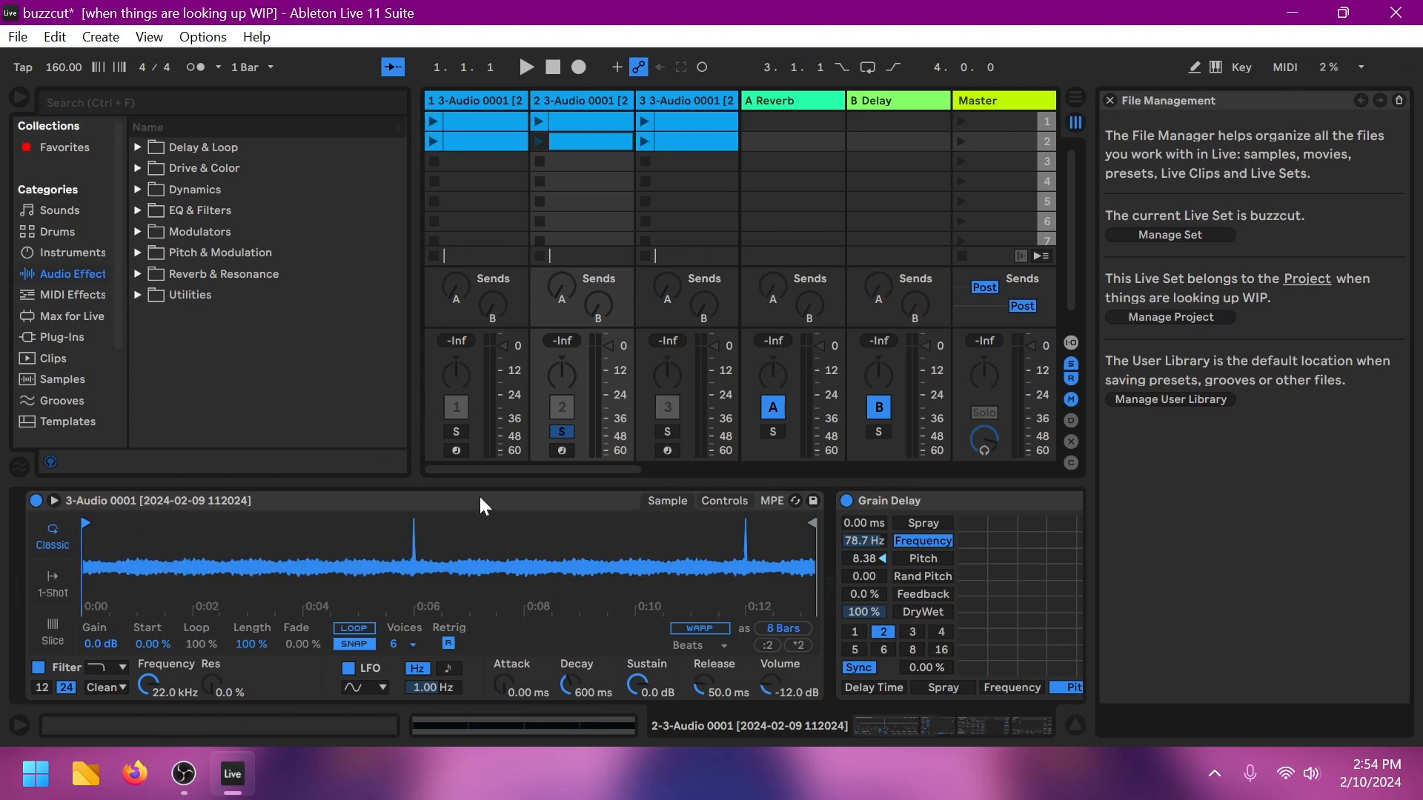
# Step: Delete the clip in the duplicated track's second slot and open the notes of its first clip
pyautogui.rightClick(591, 139)
pyautogui.click(611, 147)
pyautogui.click(610, 123)
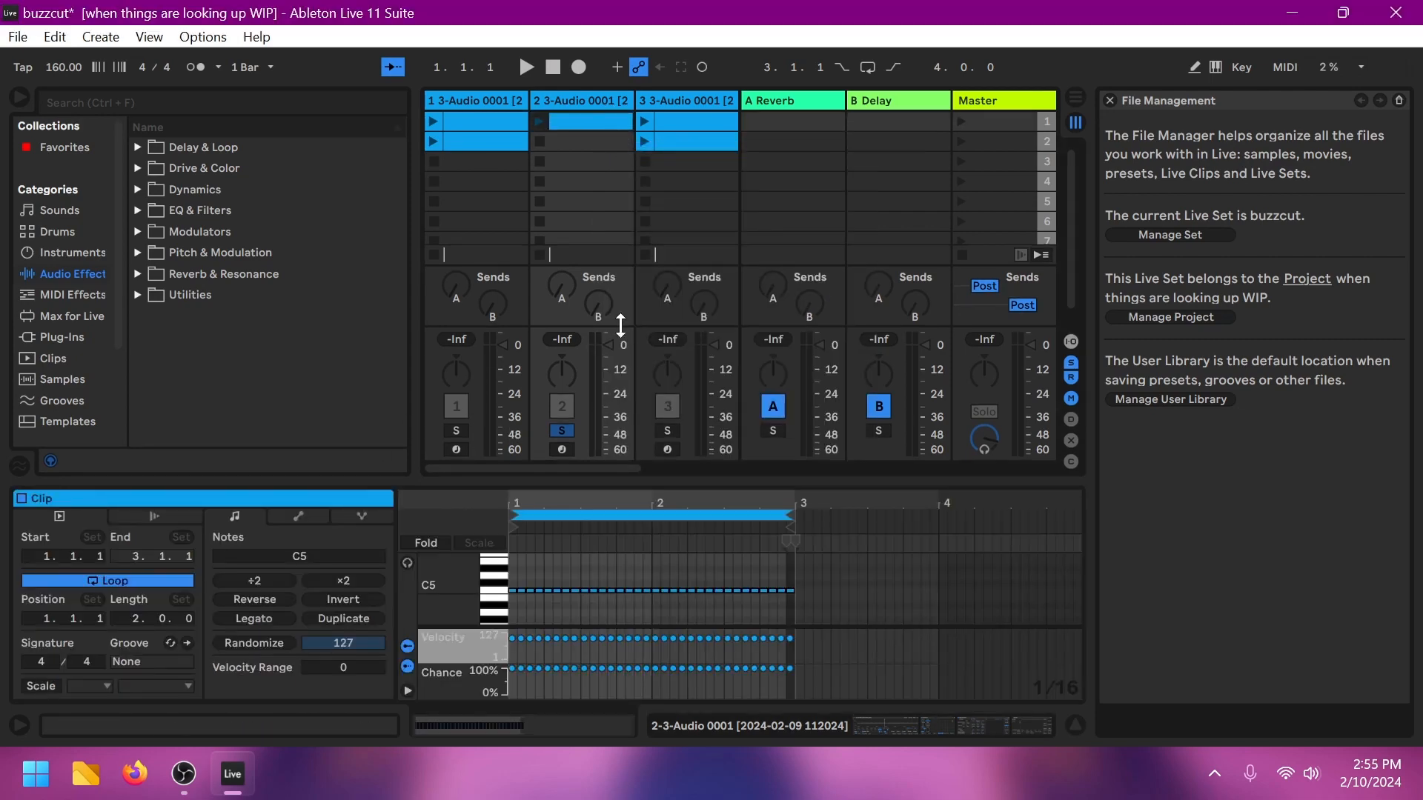
# Step: Replace the repeated notes in the clip with one sustained C5 note spanning the full two bars
pyautogui.click(744, 568)
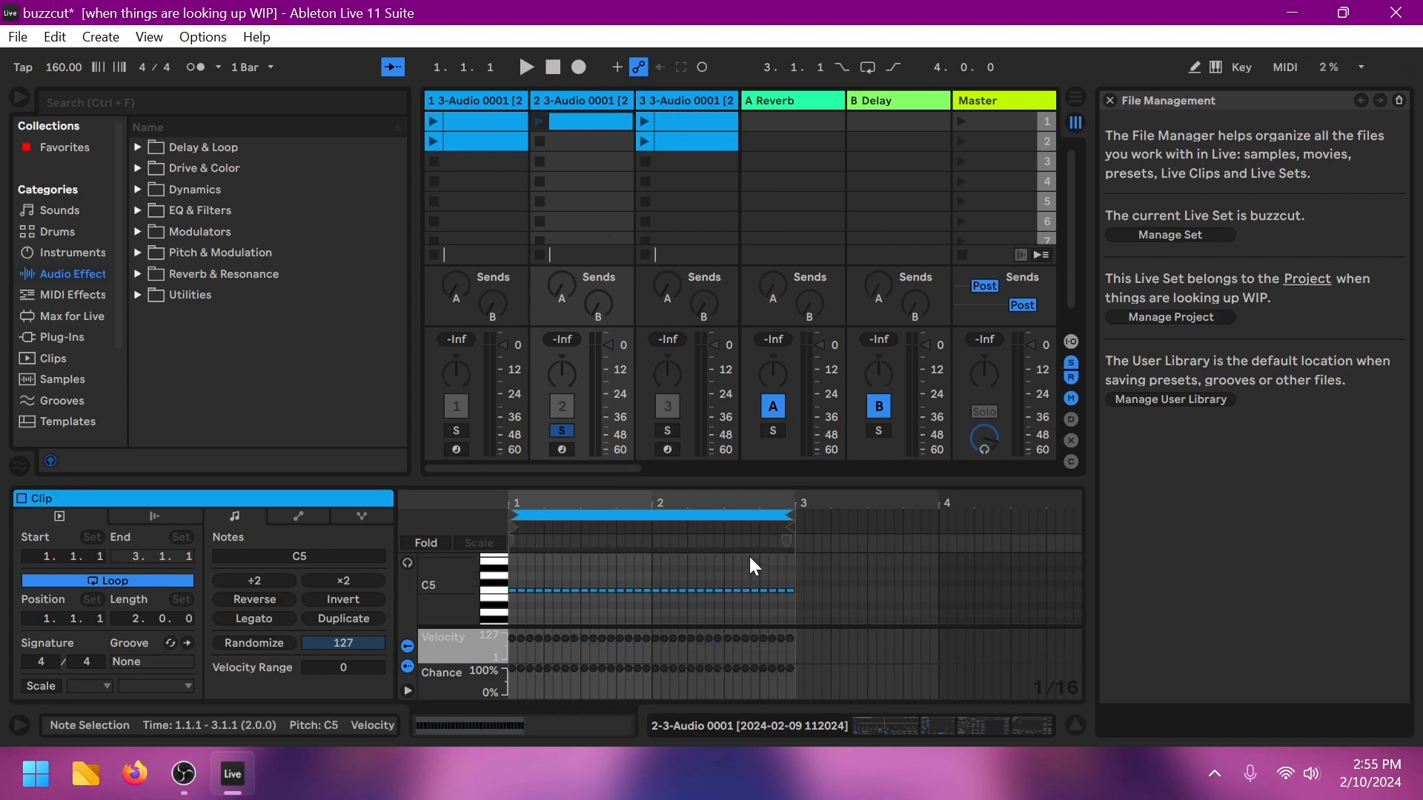
pyautogui.press('Delete')
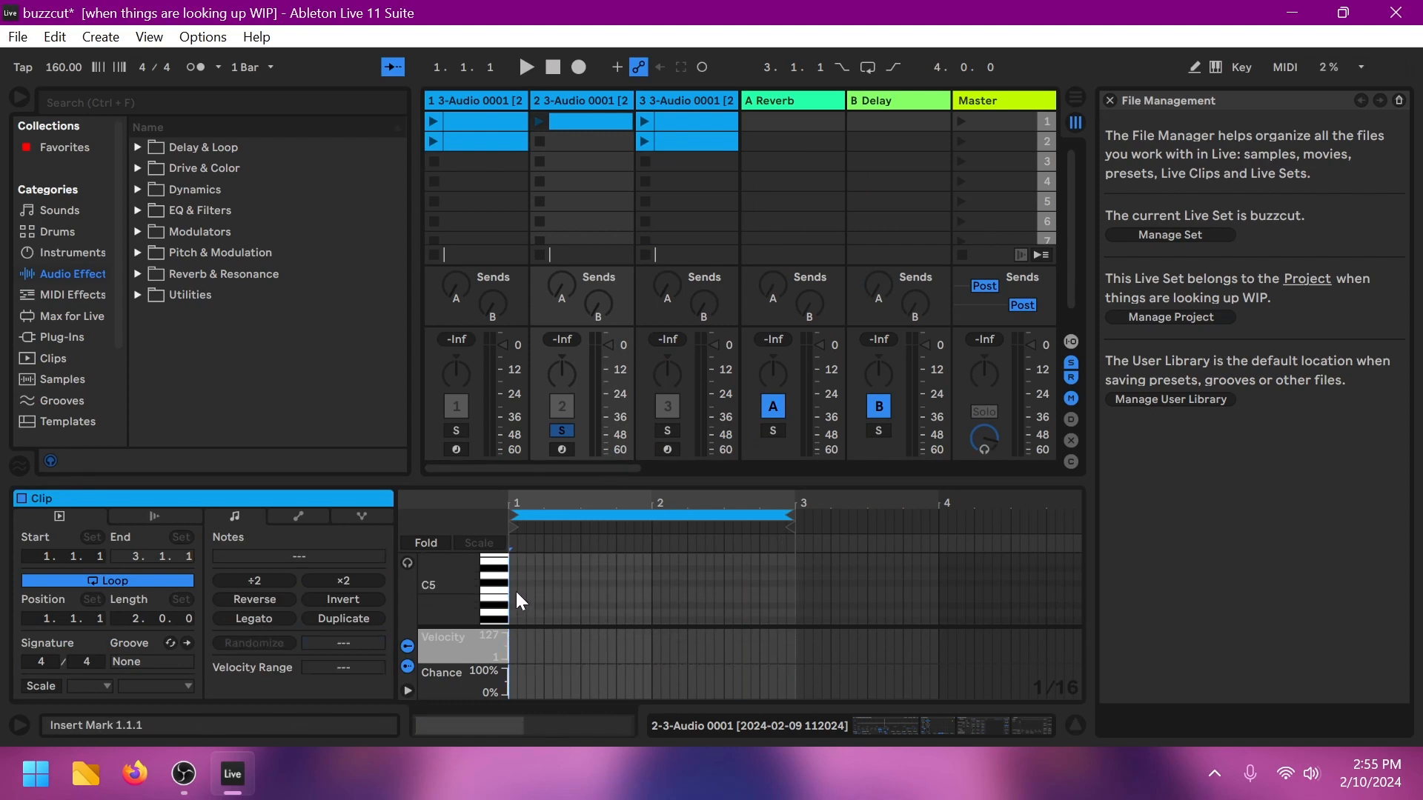
pyautogui.moveTo(516, 591)
pyautogui.mouseDown()
pyautogui.moveTo(809, 590)
pyautogui.moveTo(793, 591)
pyautogui.mouseUp()
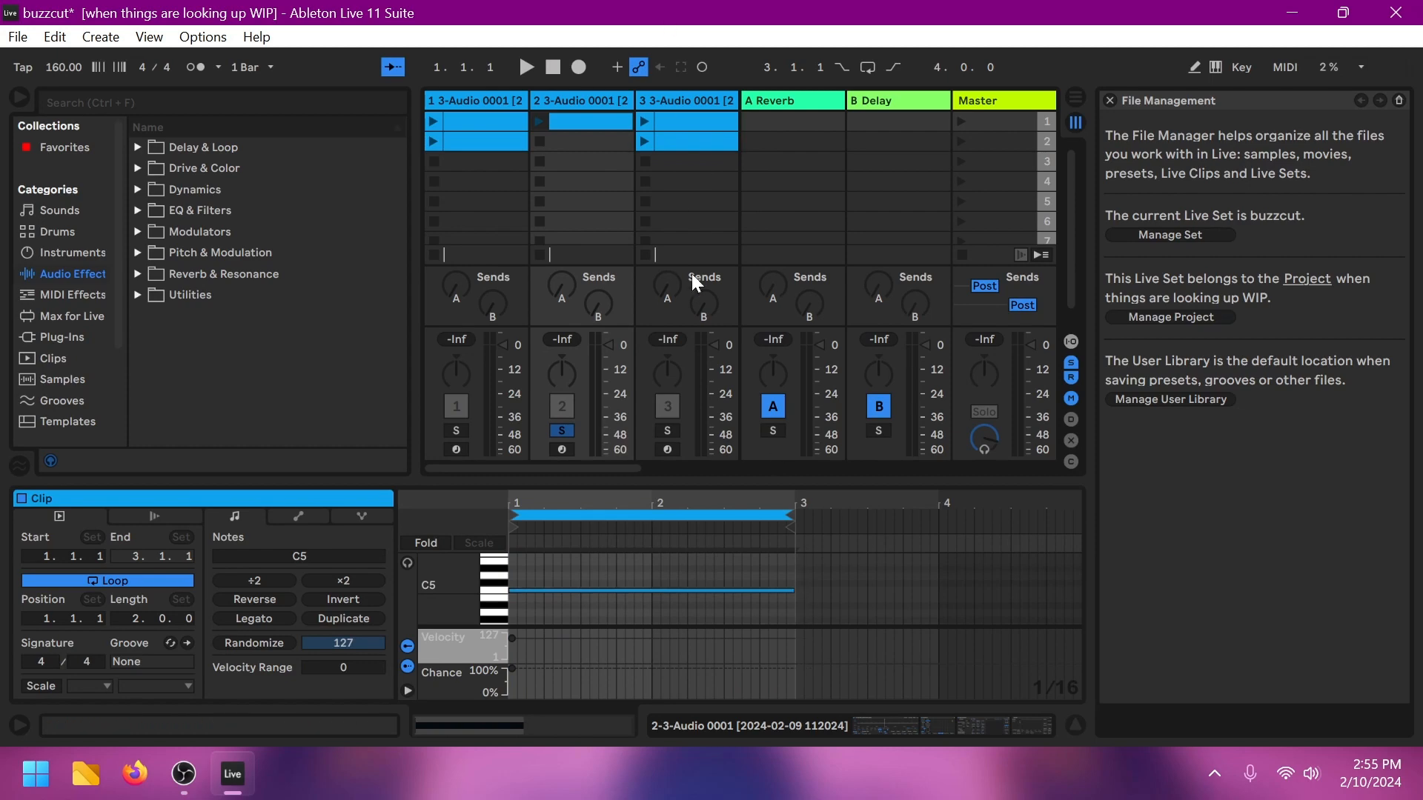
pyautogui.press('Tab')
pyautogui.scroll(-5, 761, 300)
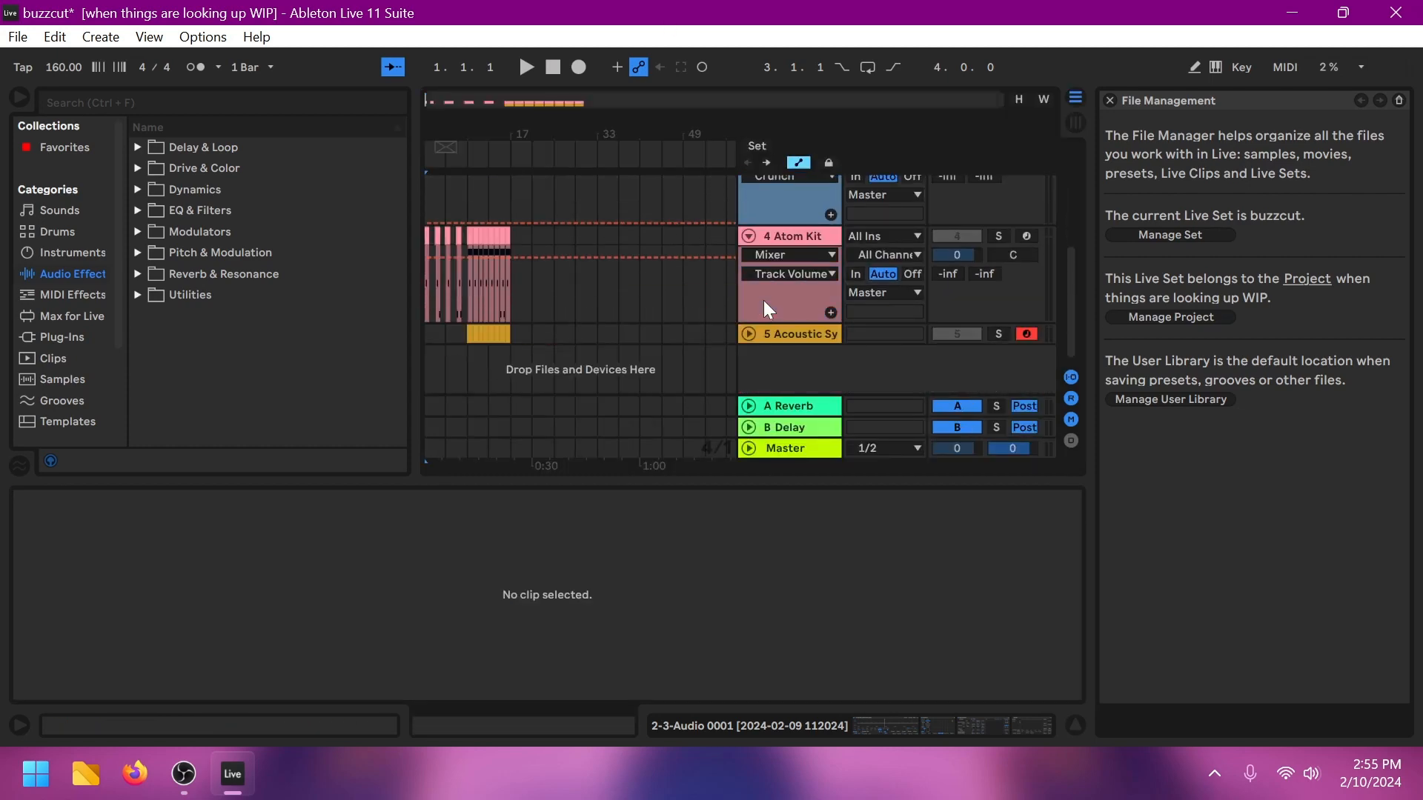
pyautogui.scroll(5, 764, 300)
pyautogui.press('Tab')
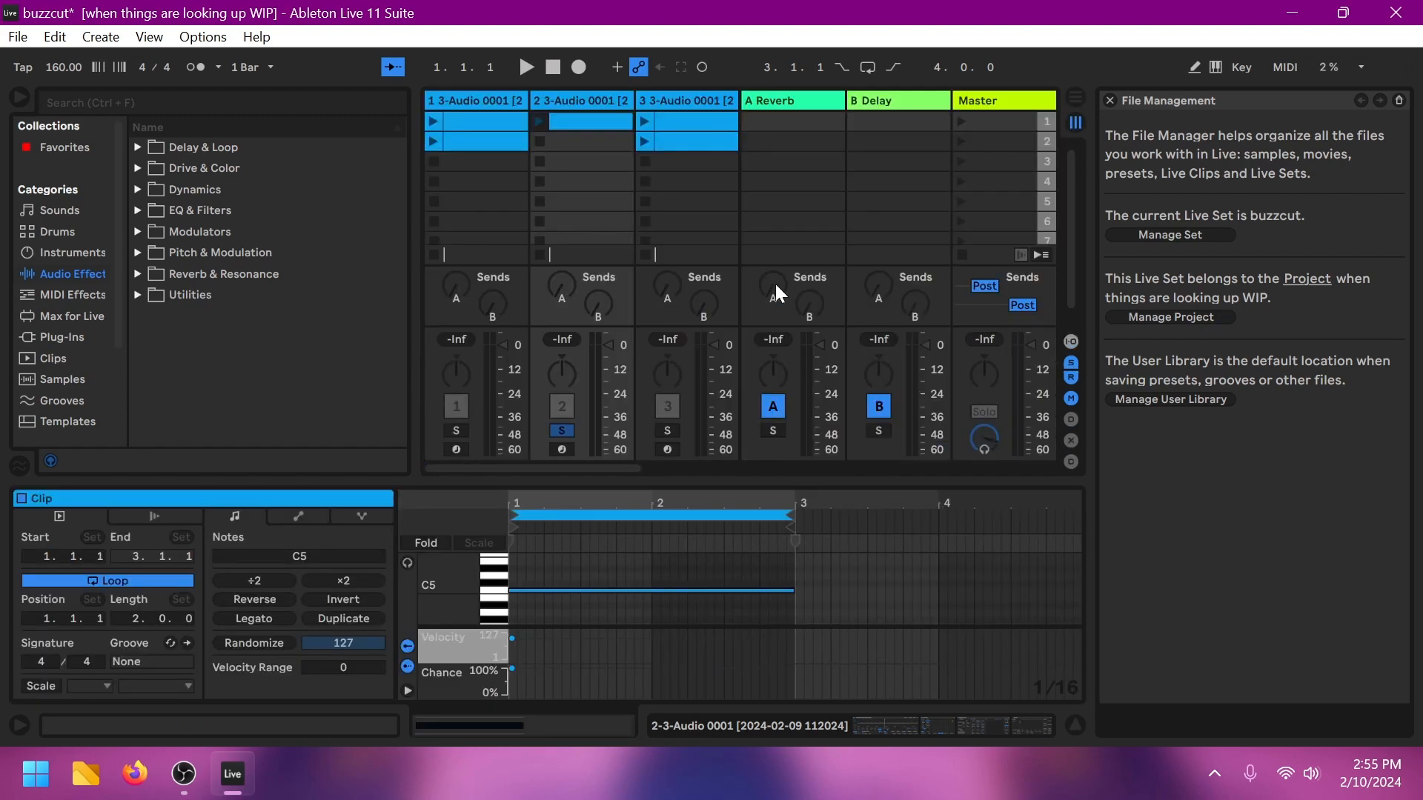
# Step: Play the duplicated track's first clip to hear the sustained C5 note
pyautogui.click(535, 121)
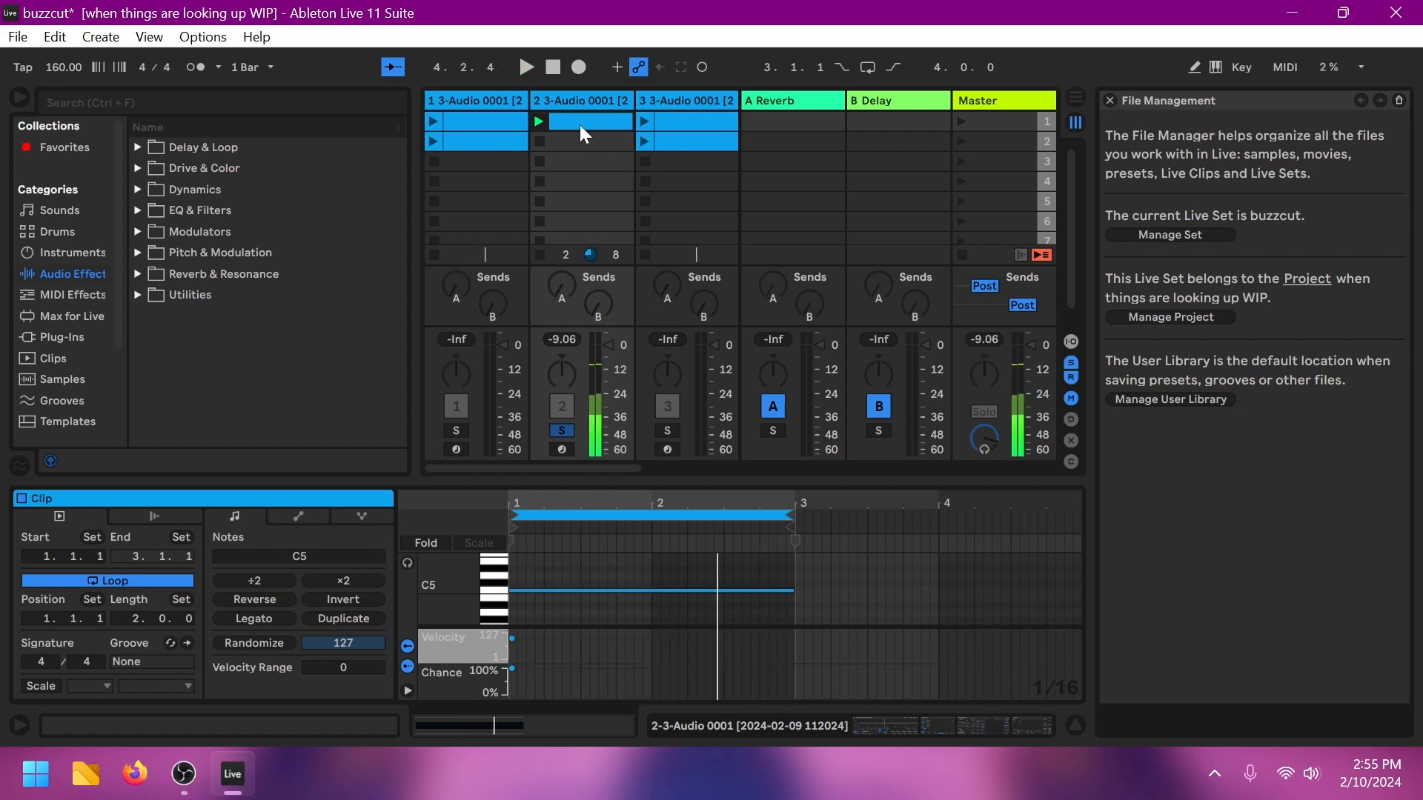
pyautogui.press('Tab')
pyautogui.press('Tab')
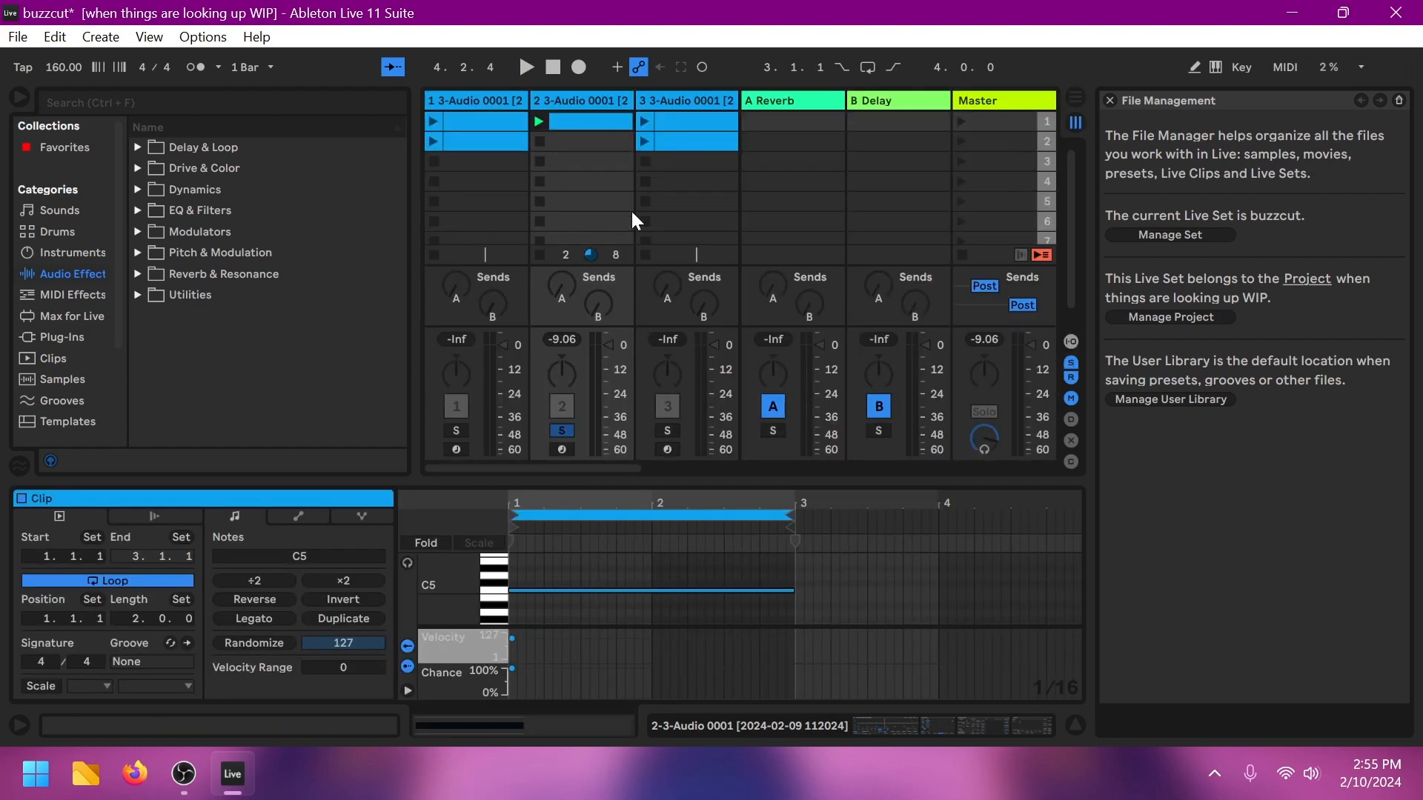
# Step: Shorten the duplicated track's sample so that it ends just before the spike near 0:06
pyautogui.click(600, 102)
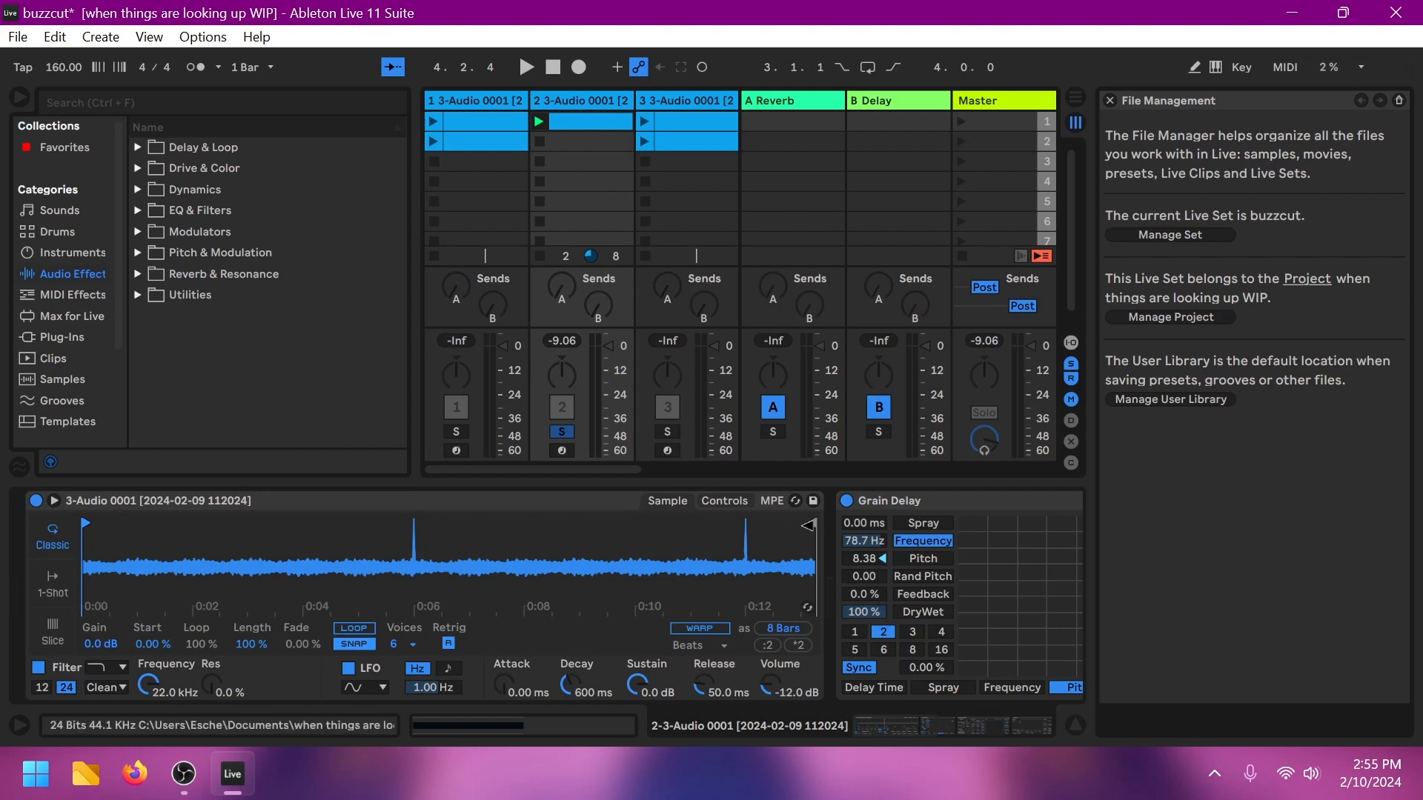
pyautogui.moveTo(814, 548)
pyautogui.mouseDown()
pyautogui.moveTo(381, 569)
pyautogui.moveTo(402, 572)
pyautogui.mouseUp()
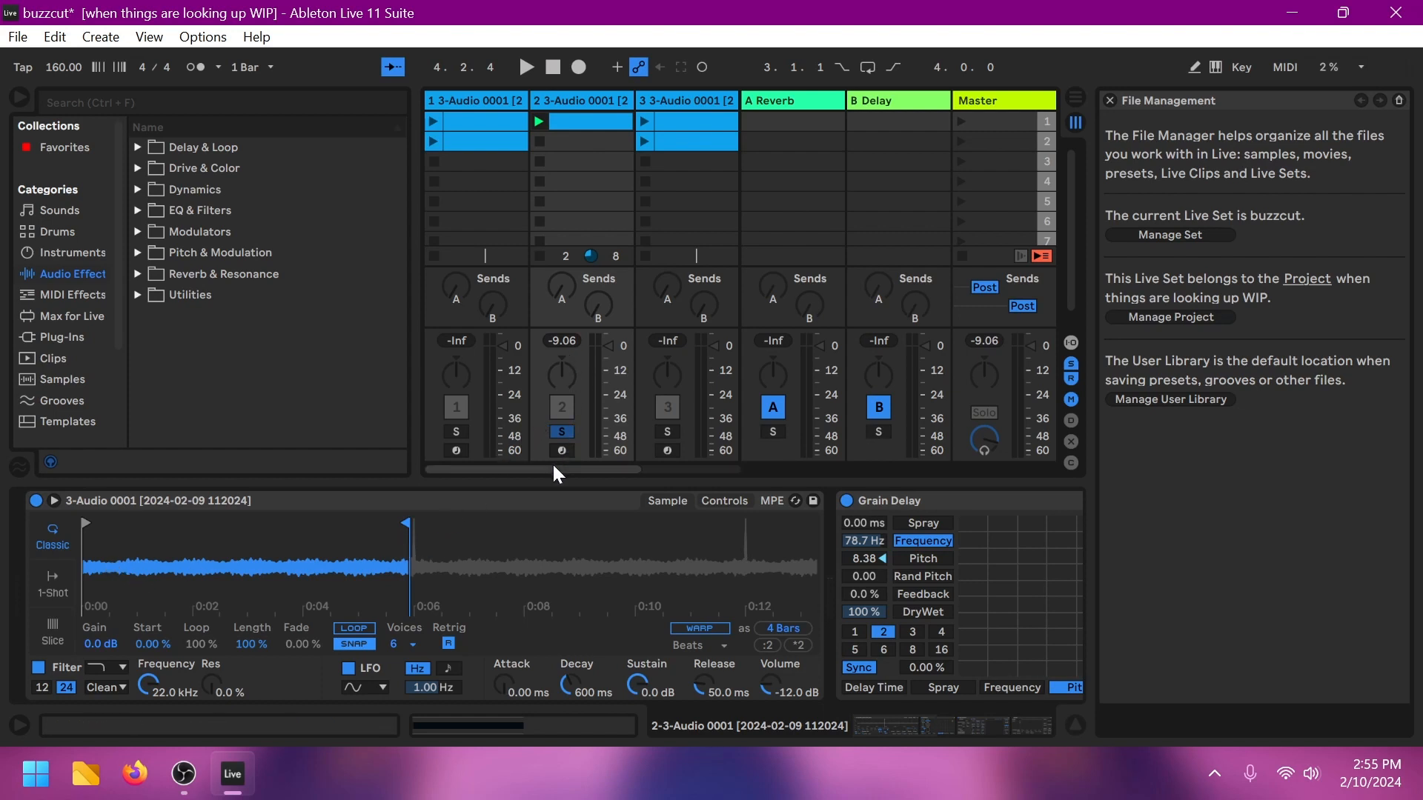
# Step: Insert a new audio track after the Acoustic Synth Bass track and select its first clip slot
pyautogui.moveTo(553, 462); pyautogui.dragTo(659, 454)
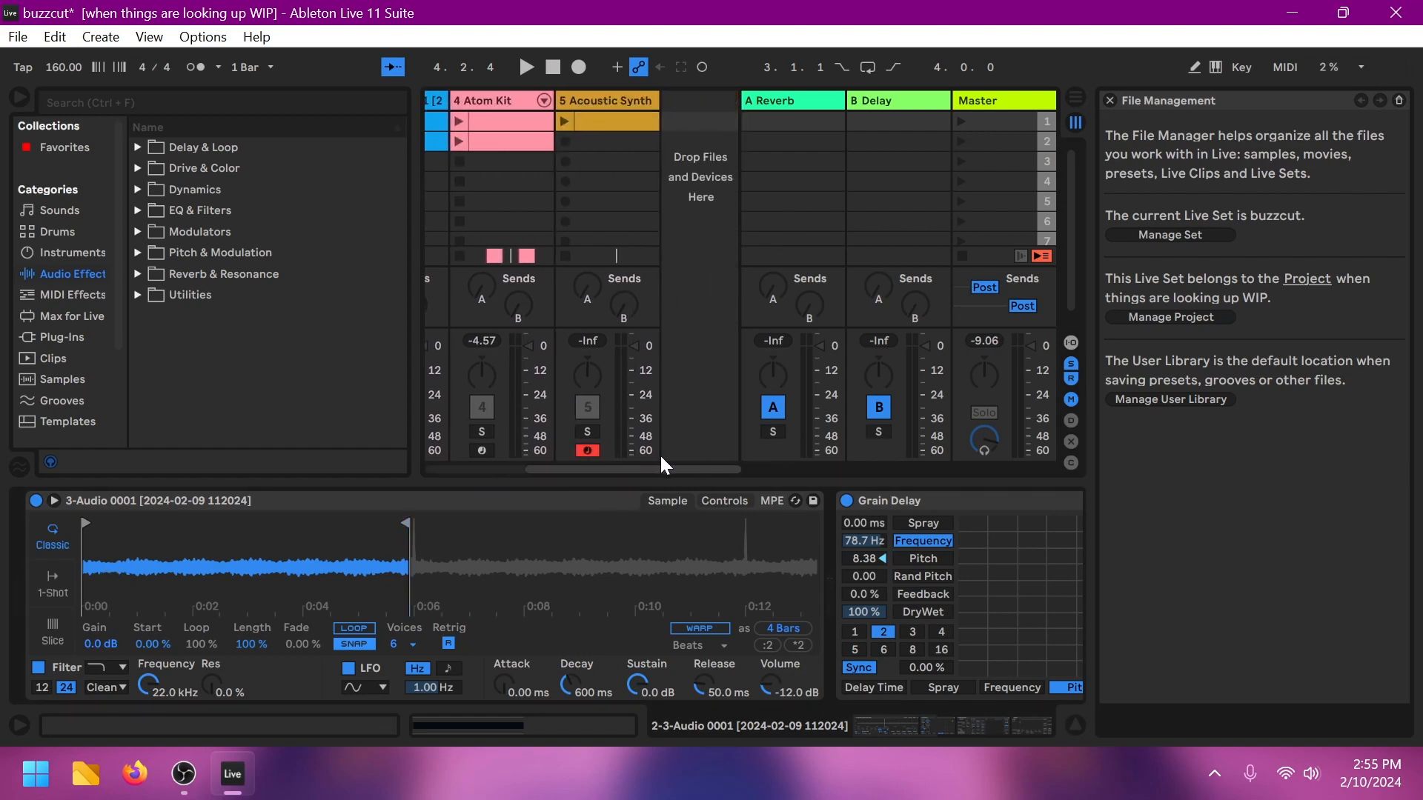
pyautogui.rightClick(709, 157)
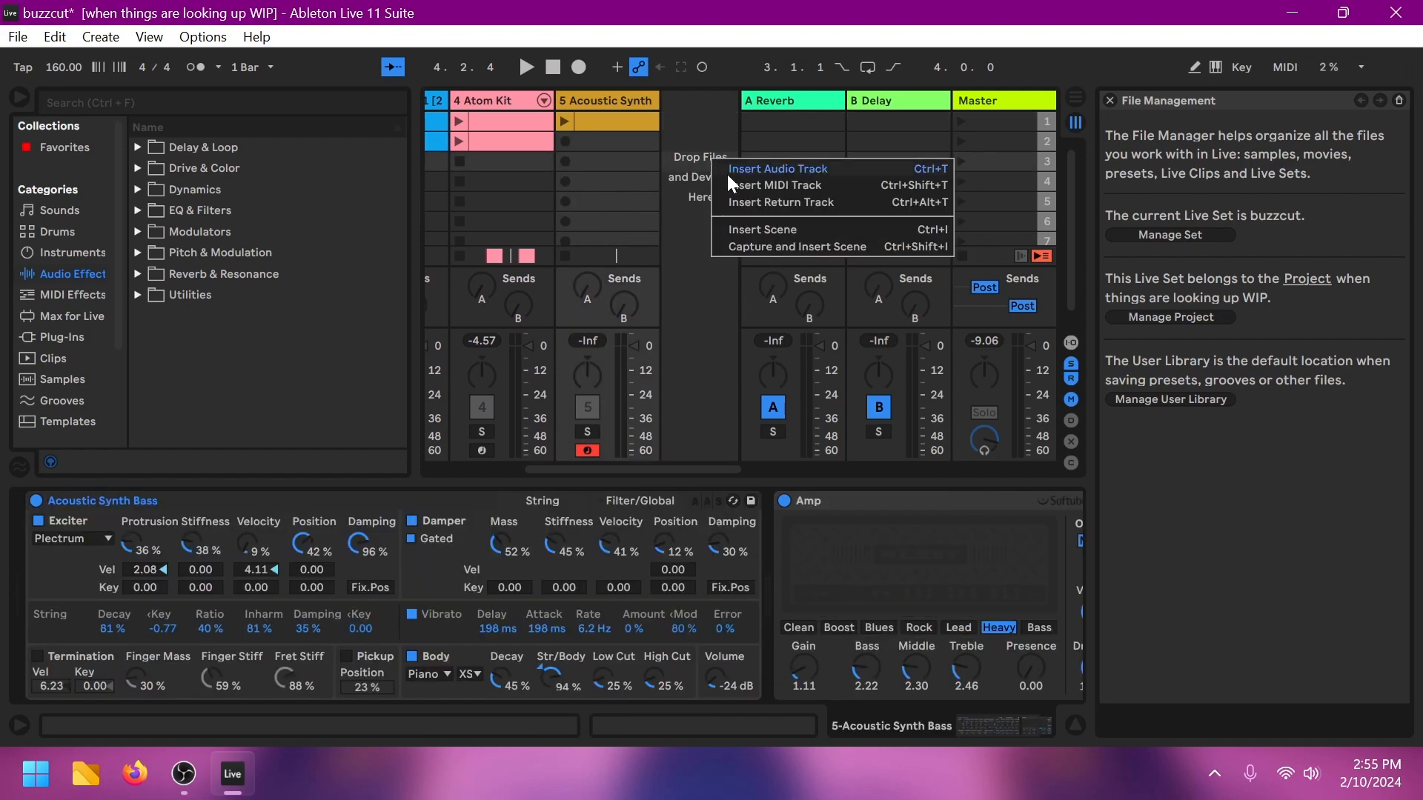
pyautogui.click(735, 166)
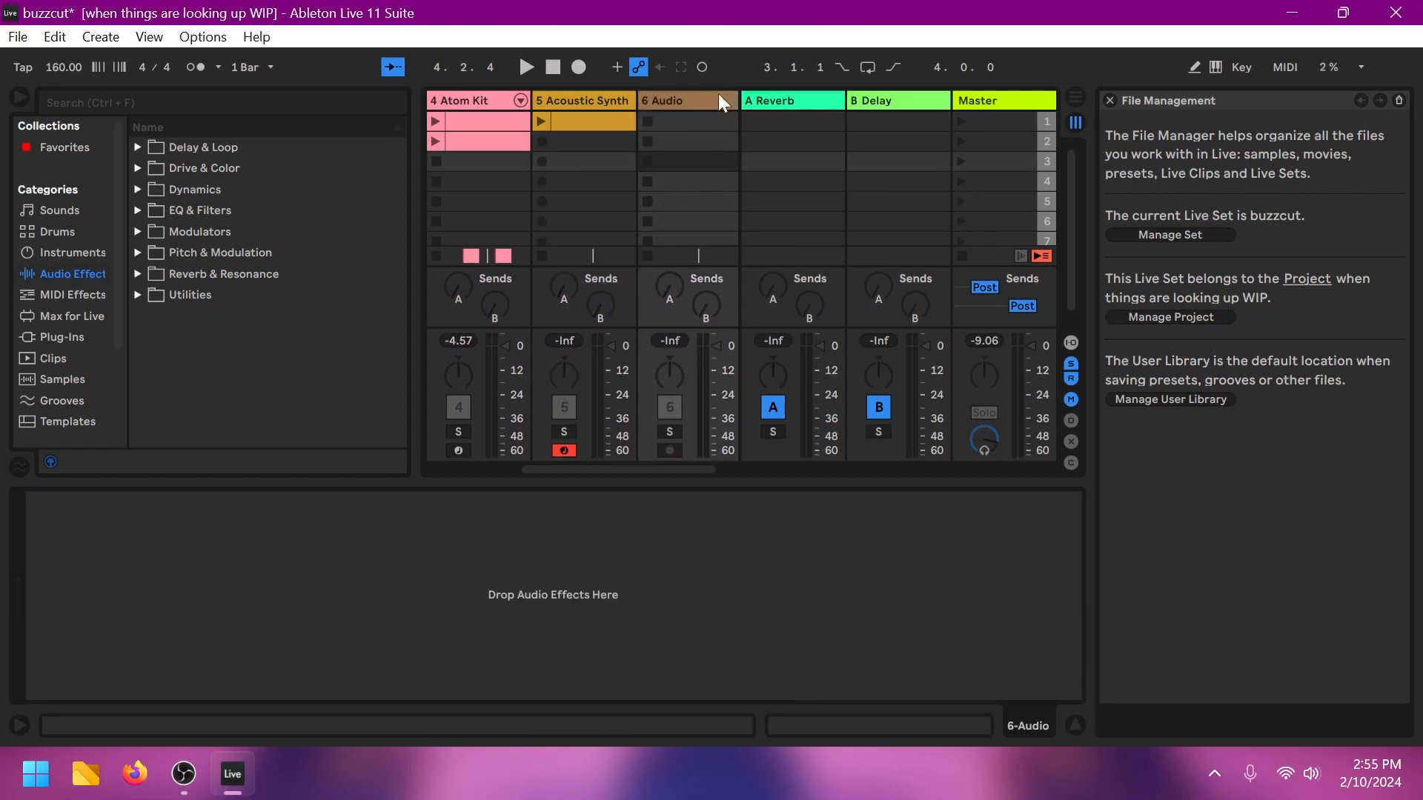
pyautogui.moveTo(718, 93)
pyautogui.mouseDown()
pyautogui.moveTo(437, 110)
pyautogui.moveTo(559, 120)
pyautogui.moveTo(409, 140)
pyautogui.moveTo(649, 127)
pyautogui.mouseUp()
pyautogui.moveTo(655, 470); pyautogui.dragTo(710, 383)
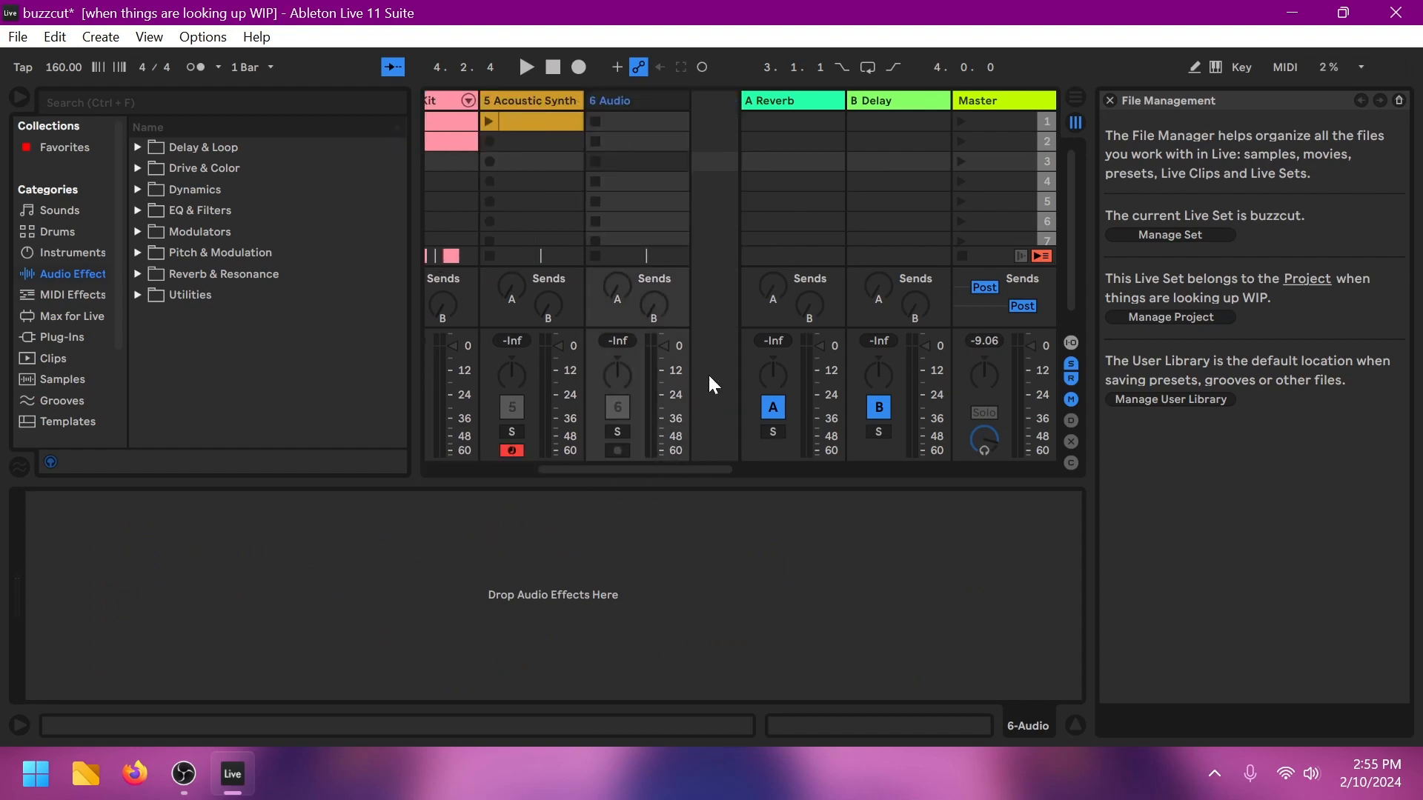
pyautogui.click(675, 121)
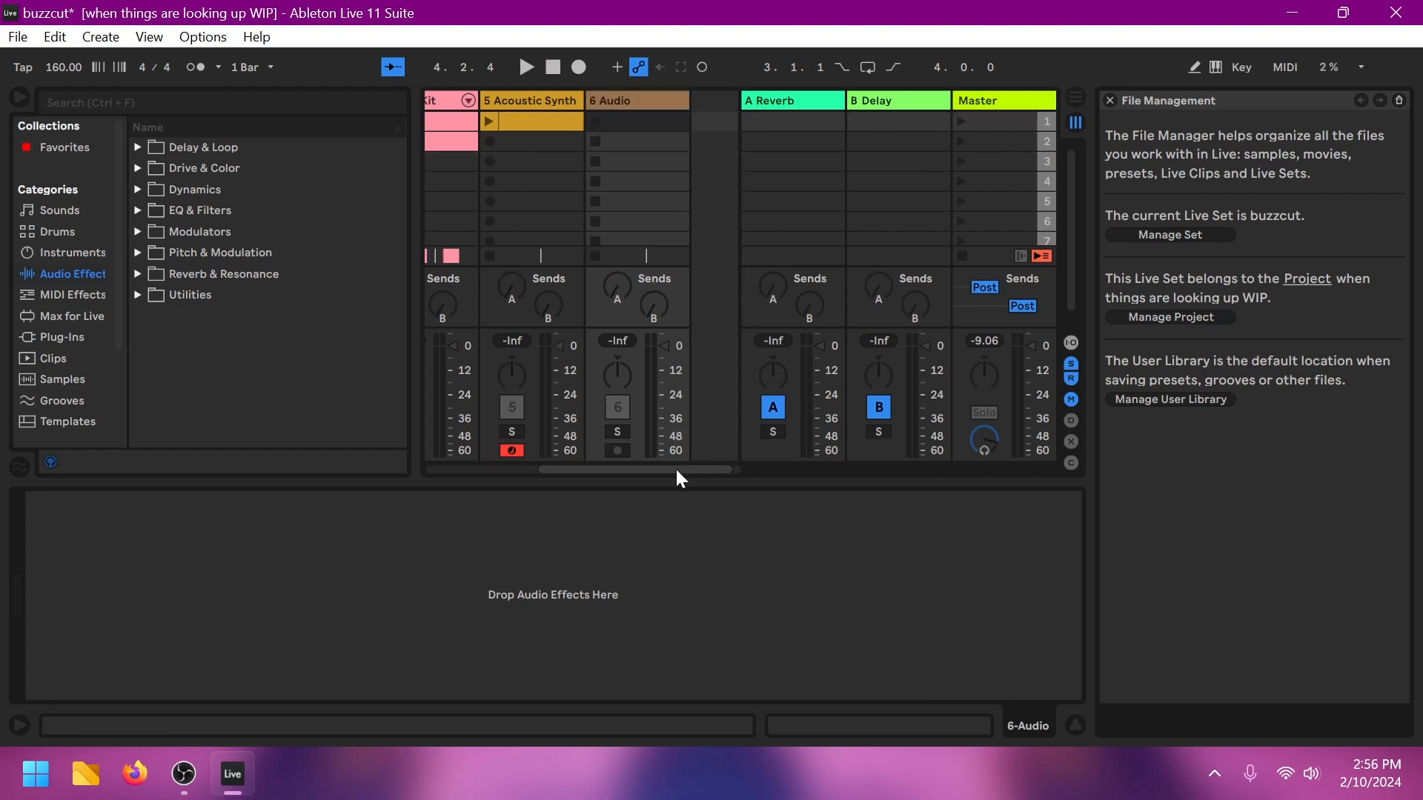
# Step: Enlarge the mixer area and set the new audio track's input source to 4-Atom Kit
pyautogui.moveTo(693, 477); pyautogui.dragTo(703, 610)
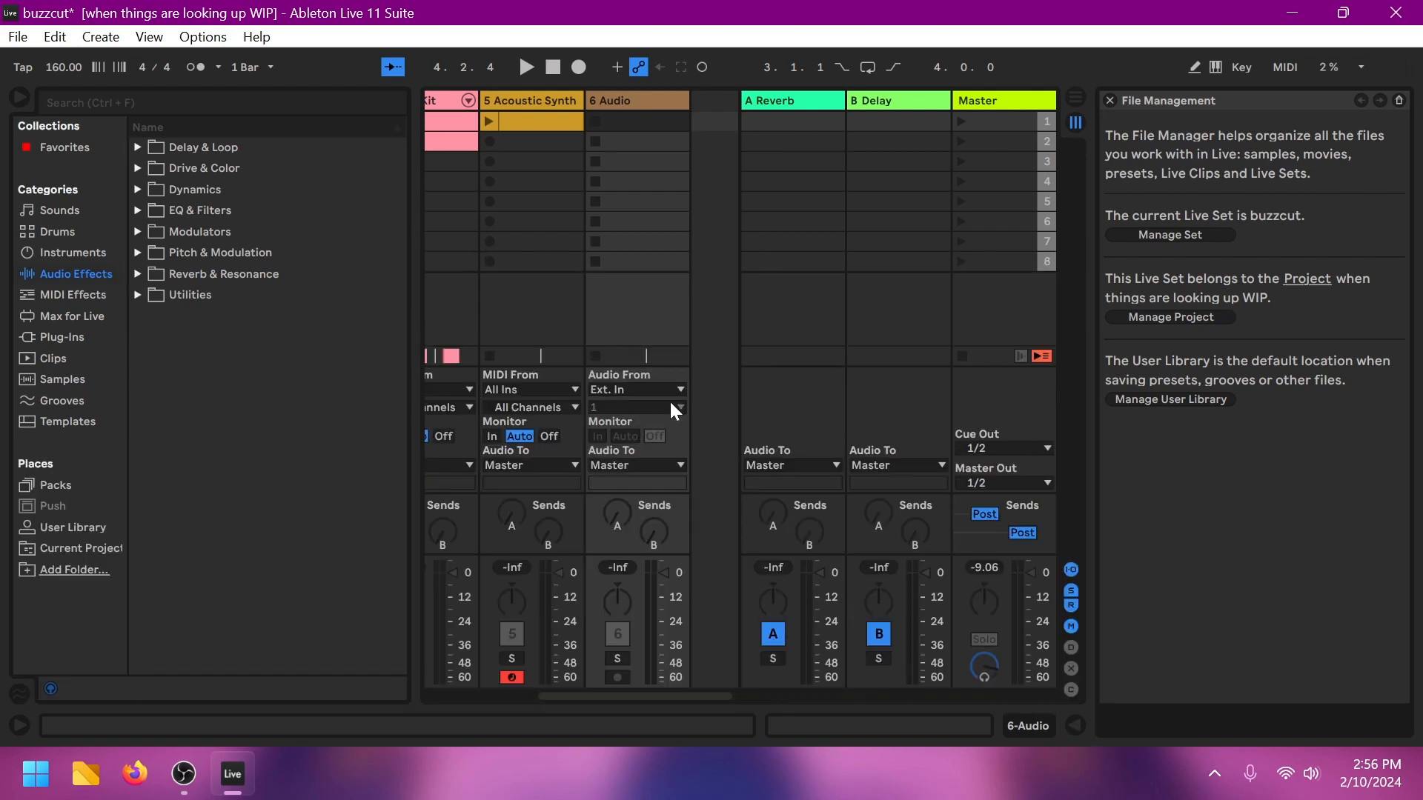
pyautogui.click(618, 392)
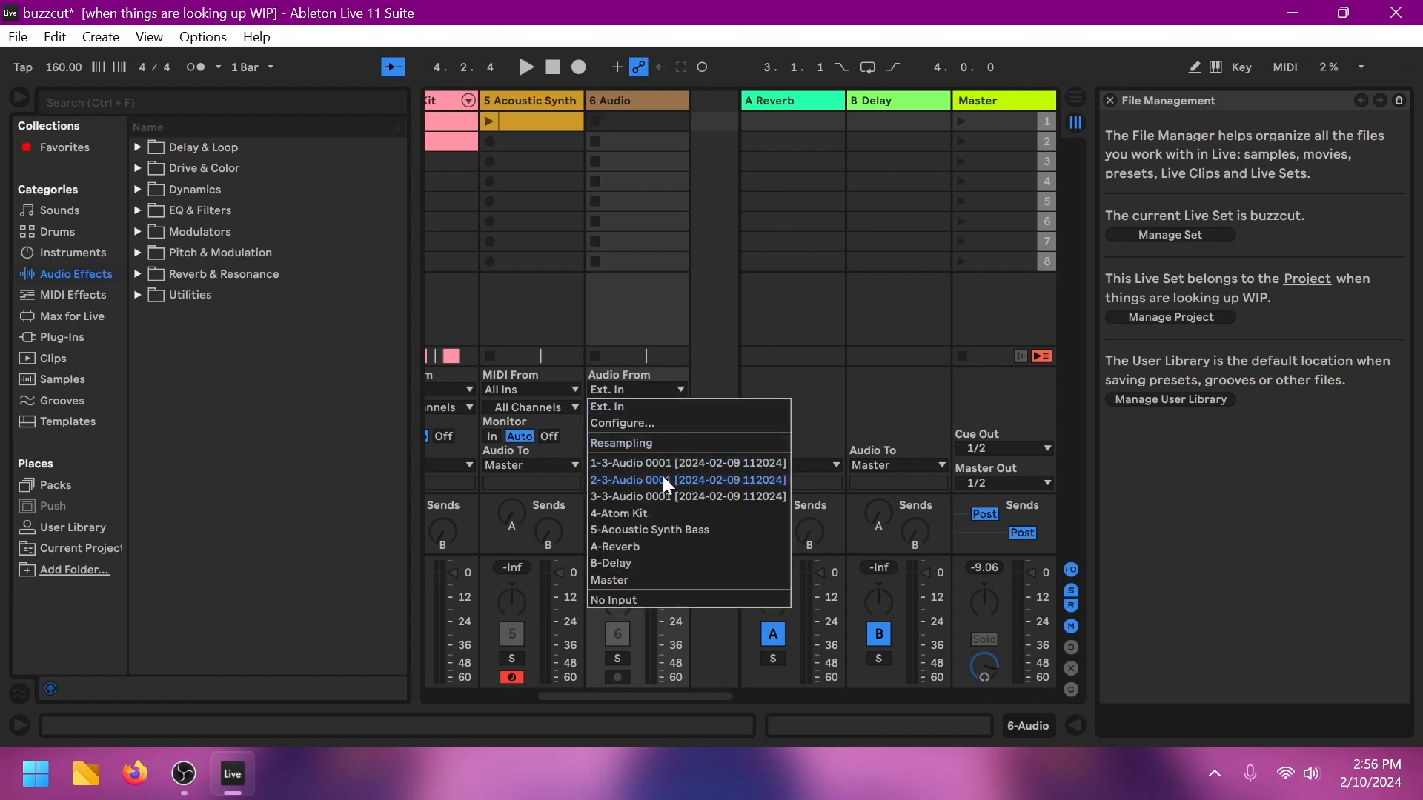
pyautogui.click(667, 513)
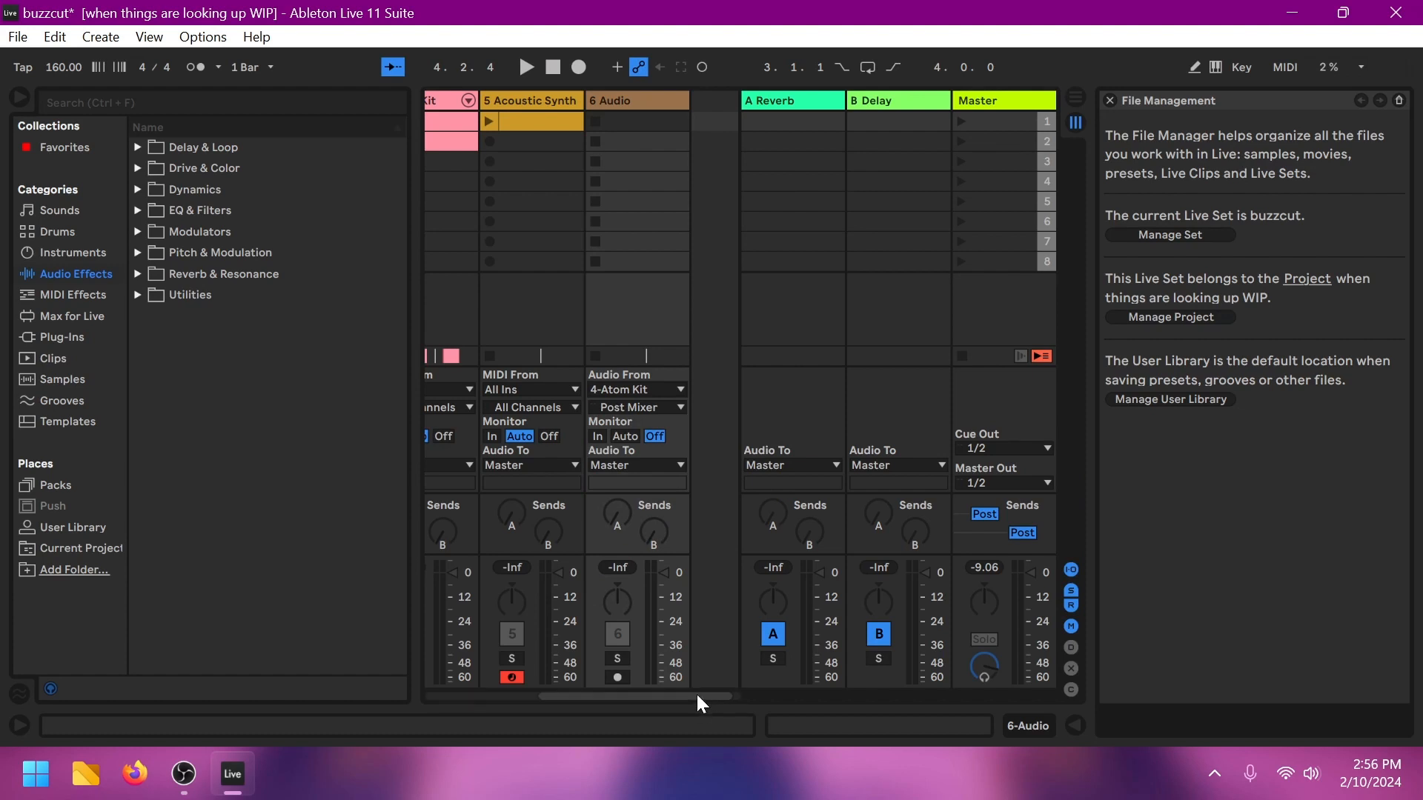
# Step: Set the new audio track's input source to 2-3-Audio 0001 and its monitoring to In
pyautogui.moveTo(696, 693)
pyautogui.mouseDown()
pyautogui.moveTo(571, 687)
pyautogui.moveTo(709, 691)
pyautogui.mouseUp()
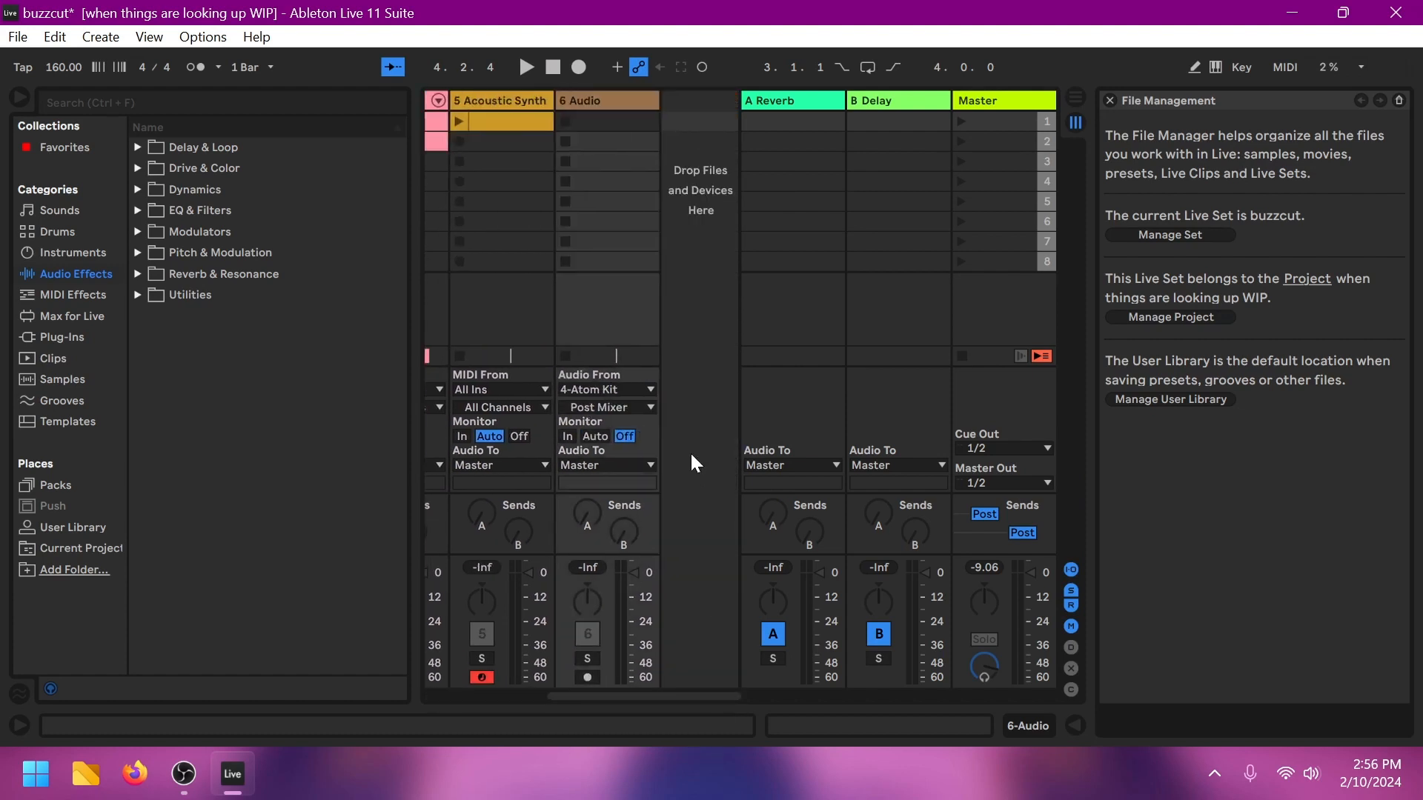
pyautogui.click(616, 391)
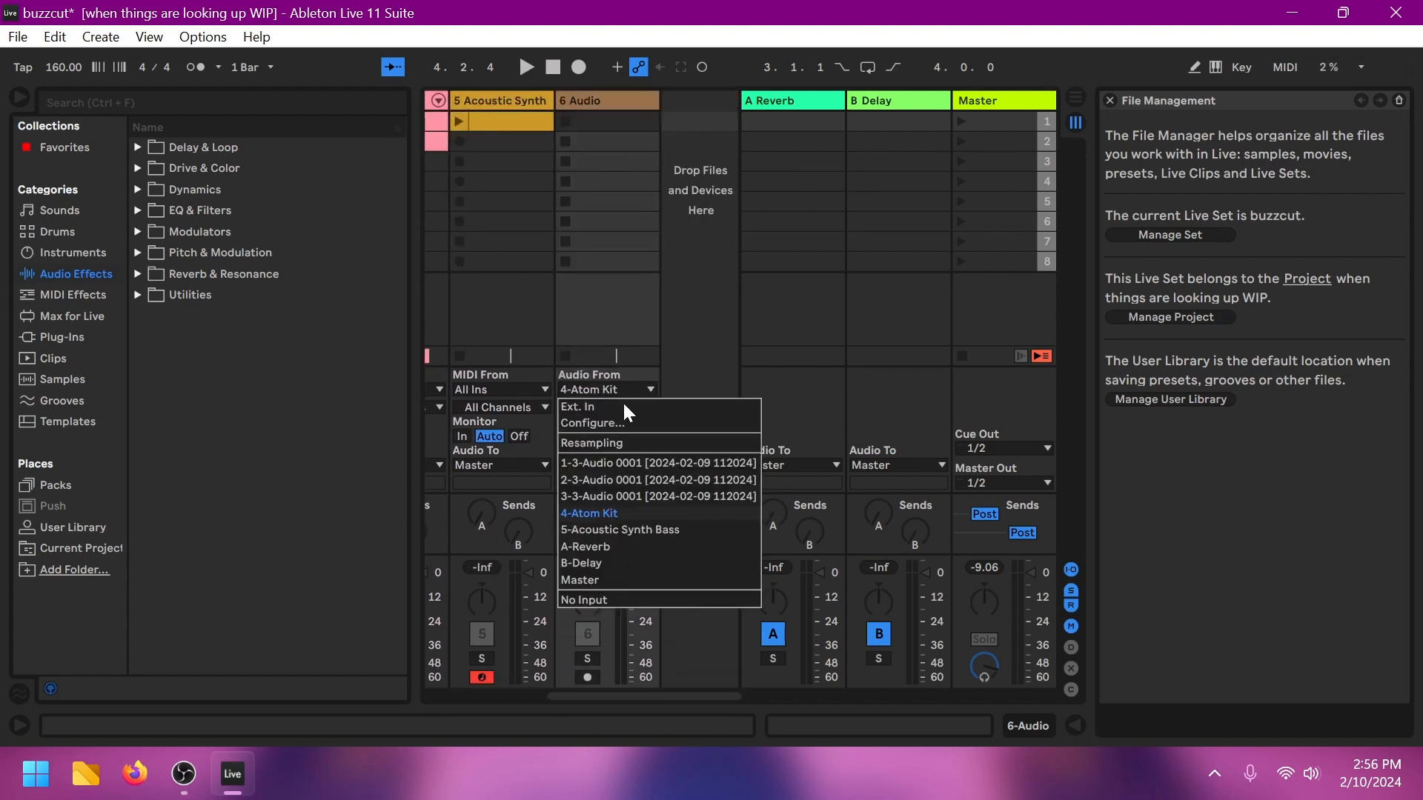
pyautogui.click(644, 481)
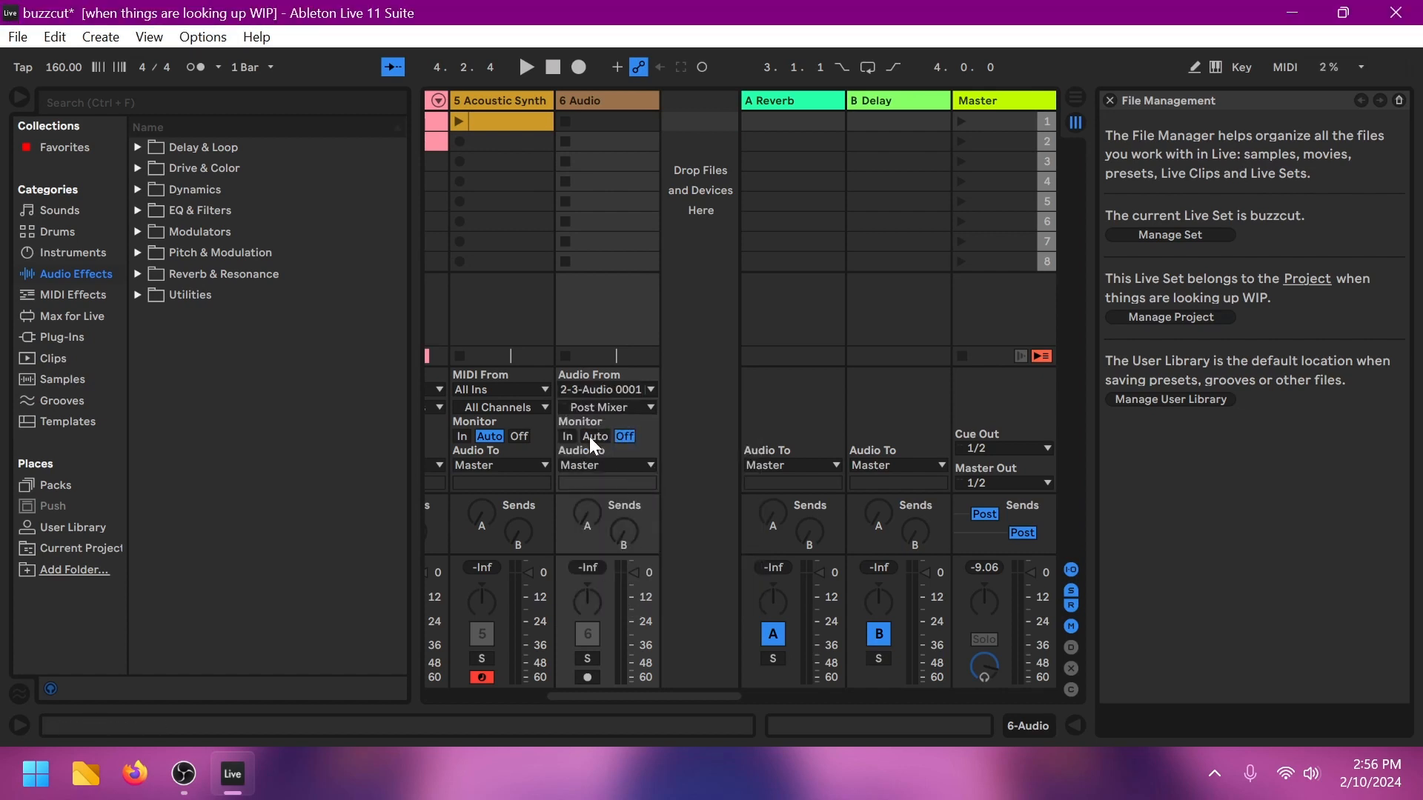
pyautogui.click(566, 435)
# Step: Solo the new audio track and play the set to check the signal arriving from the duplicated track
pyautogui.press('space')
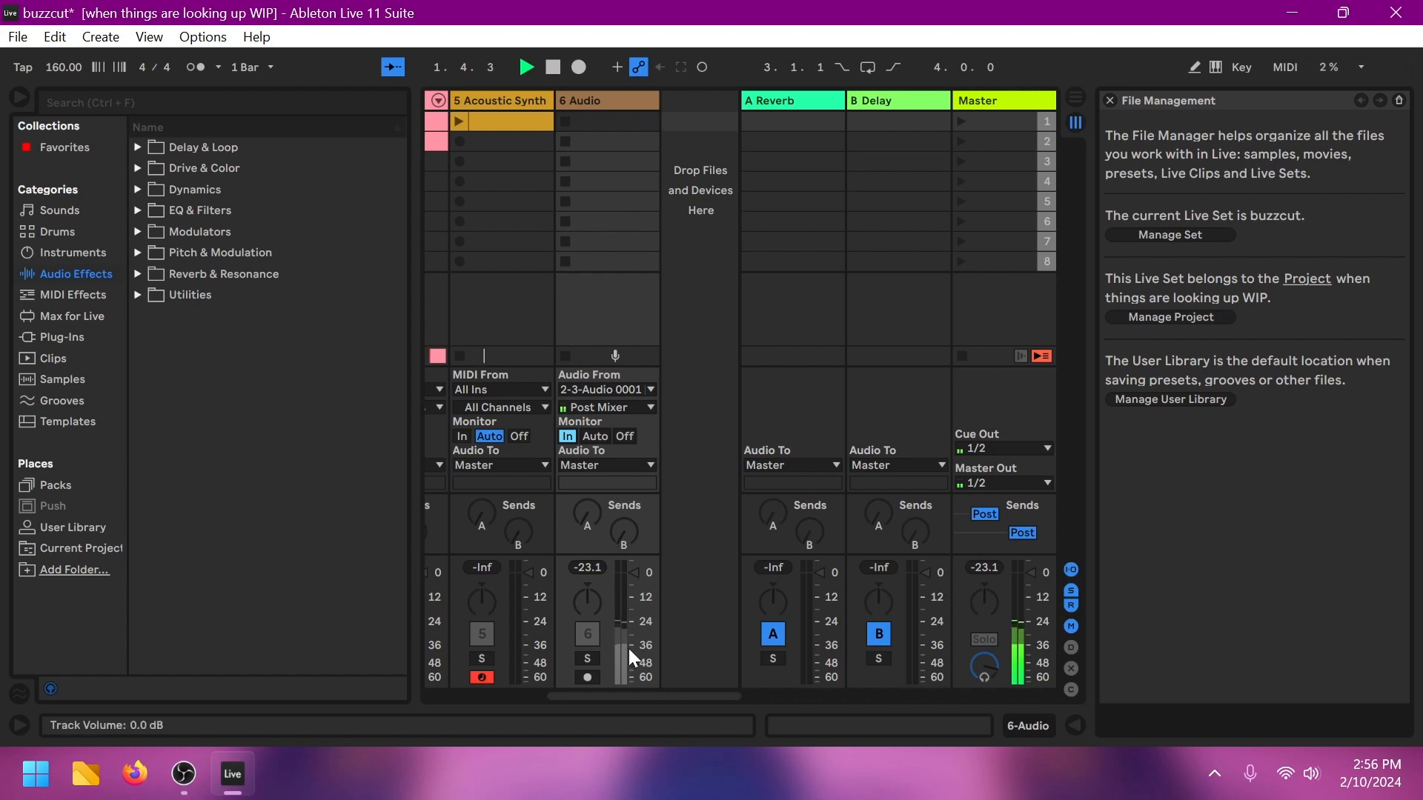
pyautogui.press('space')
pyautogui.click(588, 658)
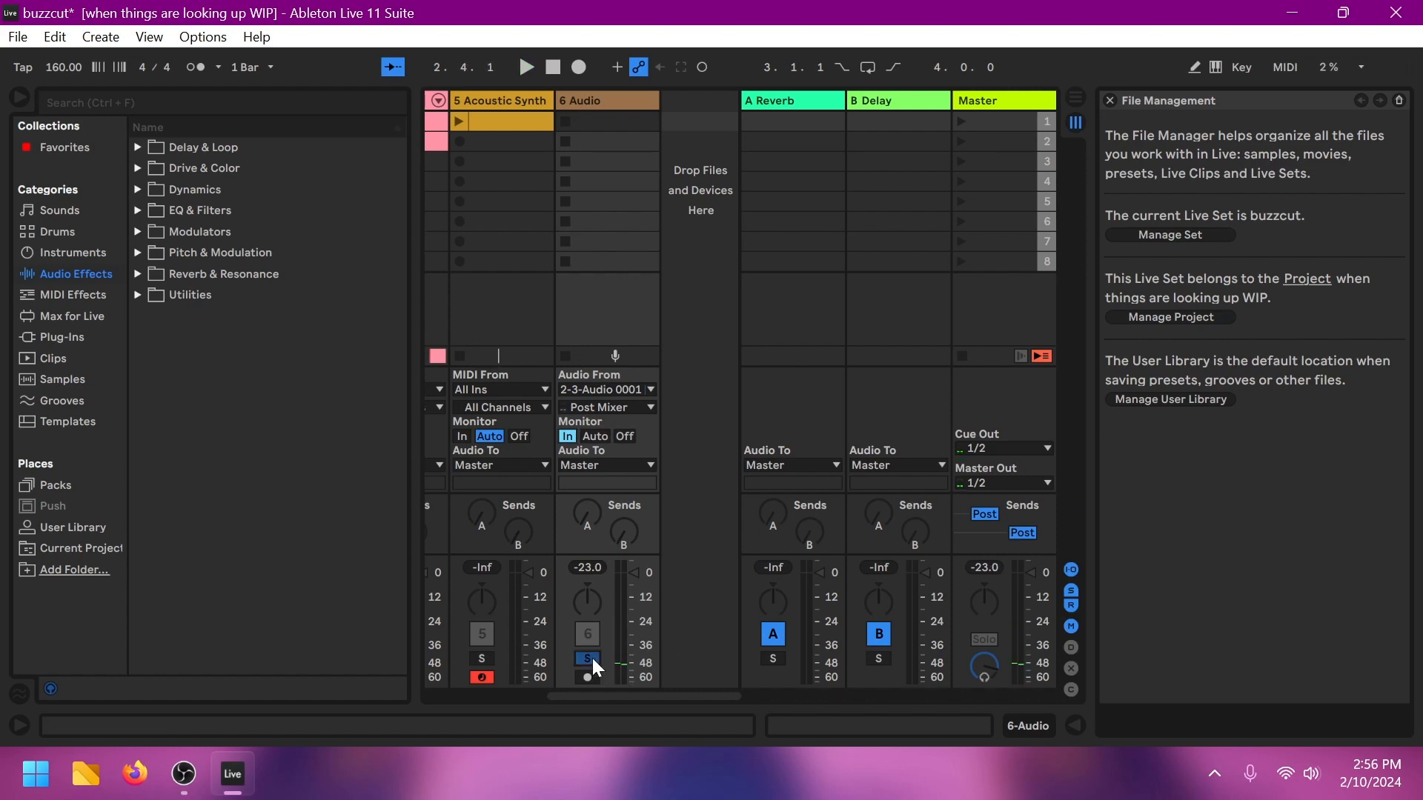
pyautogui.press('space')
pyautogui.press('space')
pyautogui.press('space')
pyautogui.moveTo(621, 693); pyautogui.dragTo(515, 700)
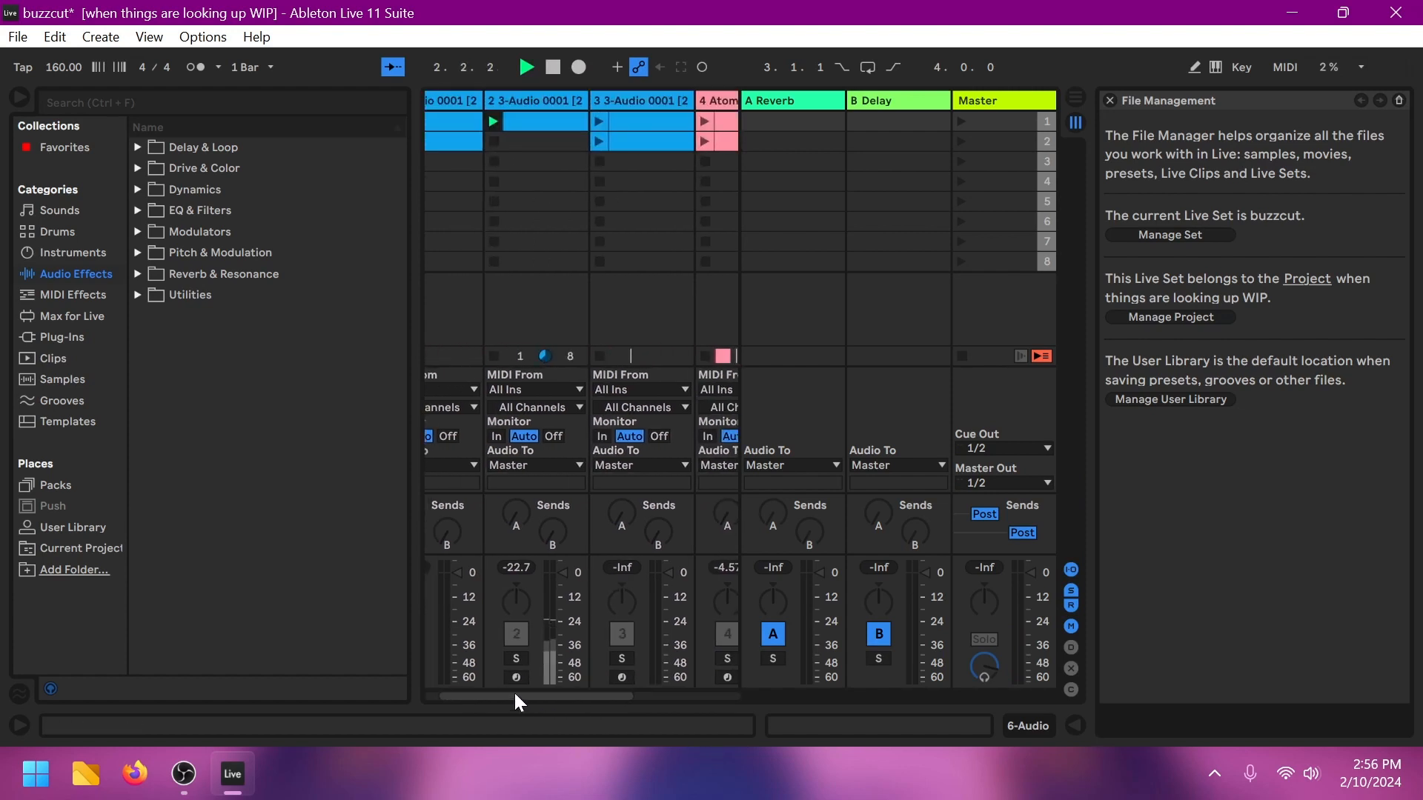
pyautogui.press('space')
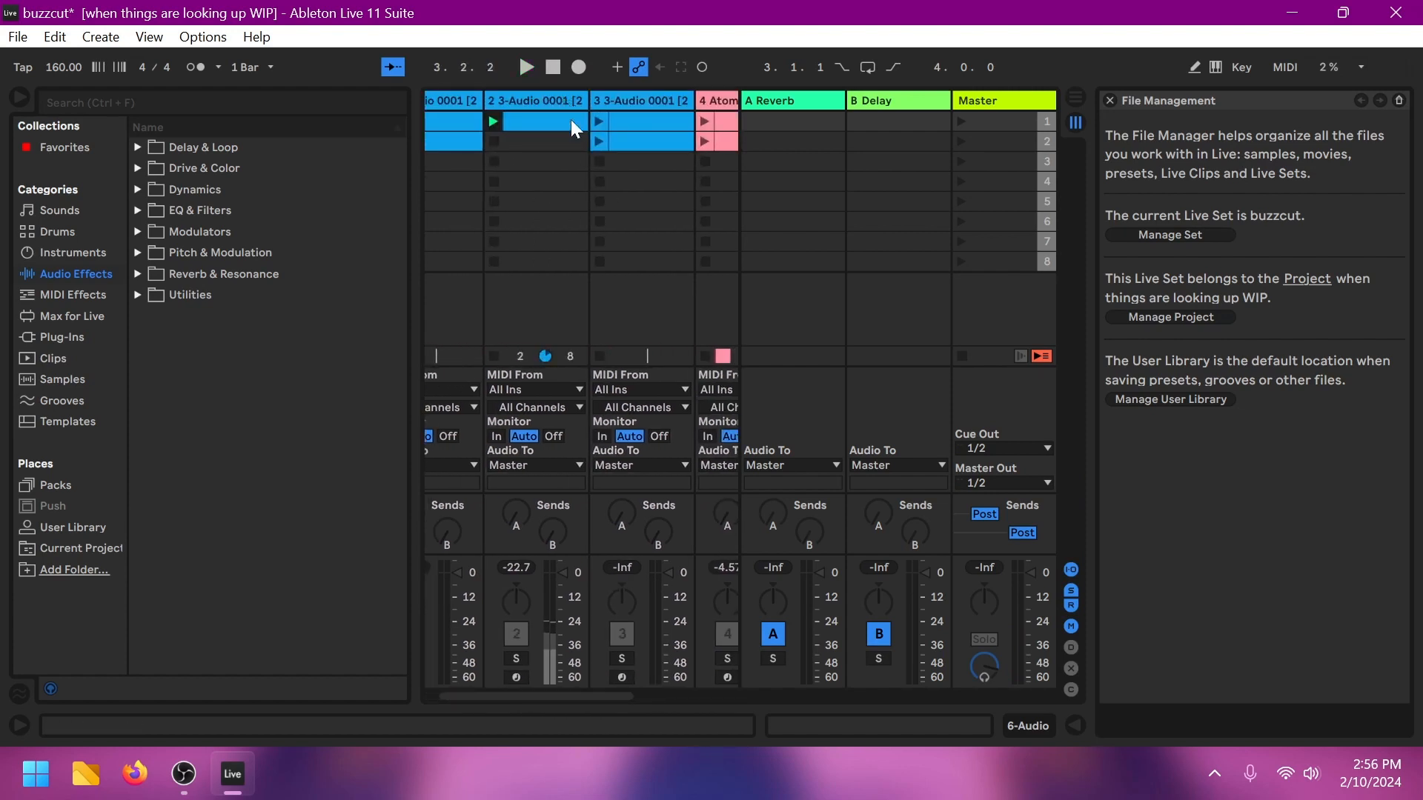
pyautogui.moveTo(618, 695); pyautogui.dragTo(687, 674)
pyautogui.press('space')
pyautogui.press('space')
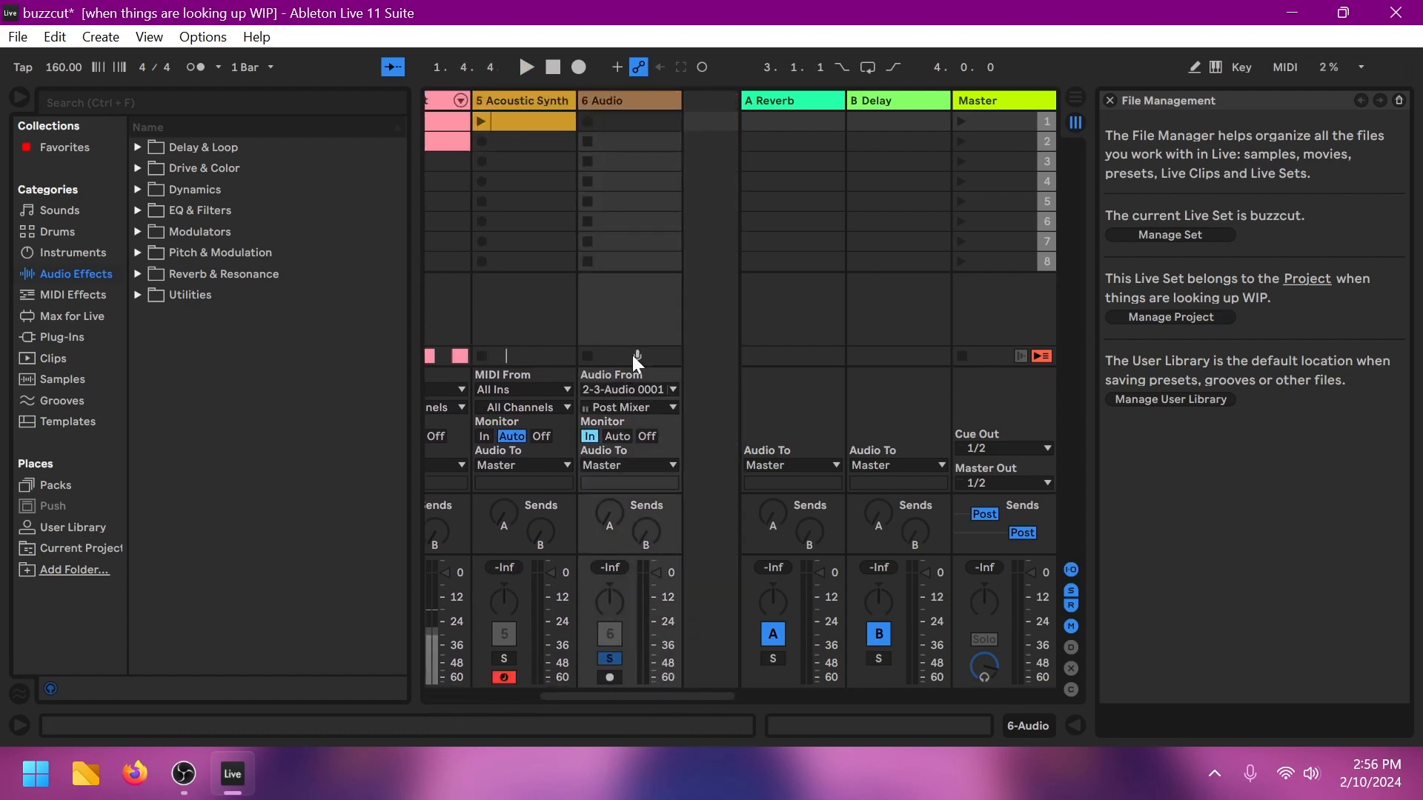
# Step: Check the duplicated track's first clip and the new audio track's device chain
pyautogui.moveTo(659, 696); pyautogui.dragTo(572, 695)
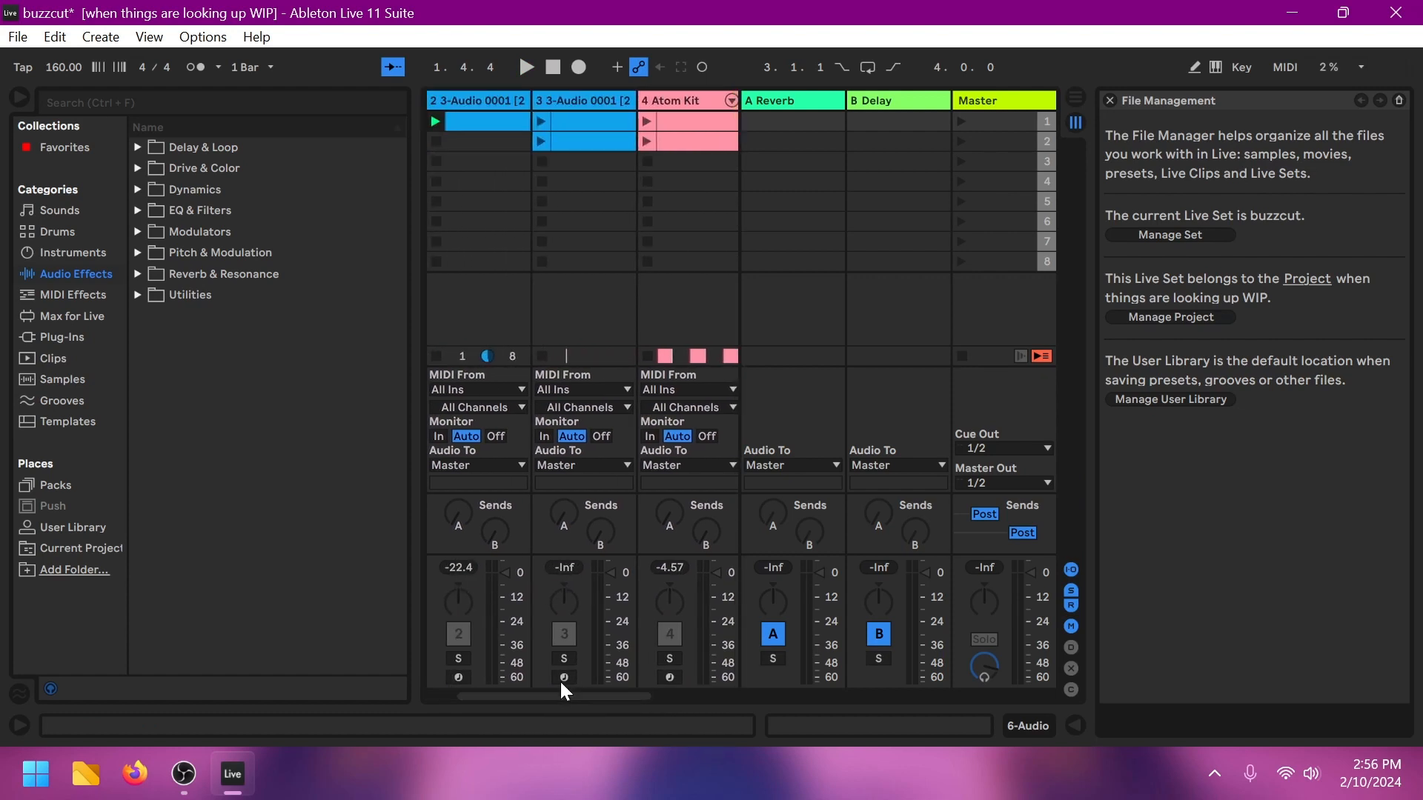
pyautogui.moveTo(557, 690); pyautogui.dragTo(531, 692)
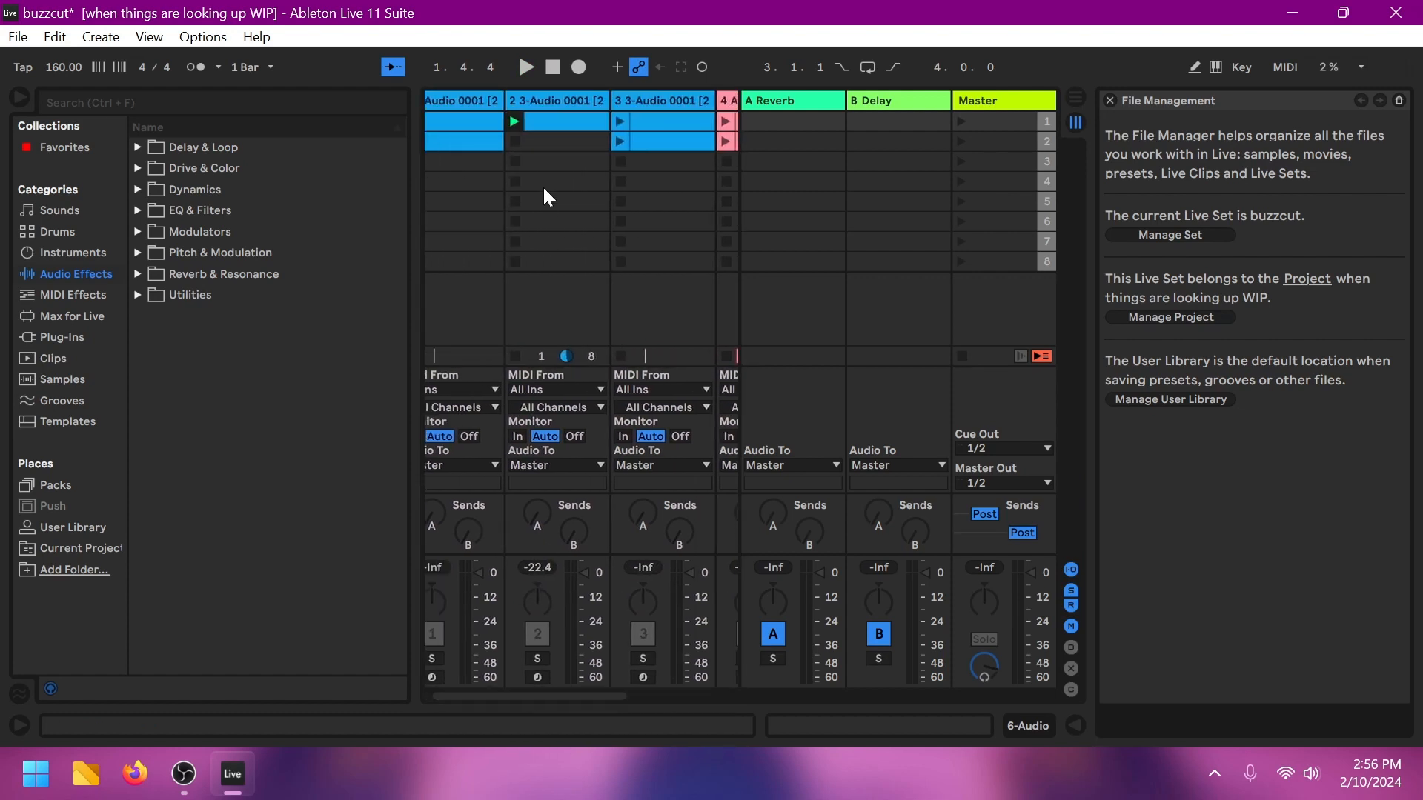
pyautogui.doubleClick(577, 125)
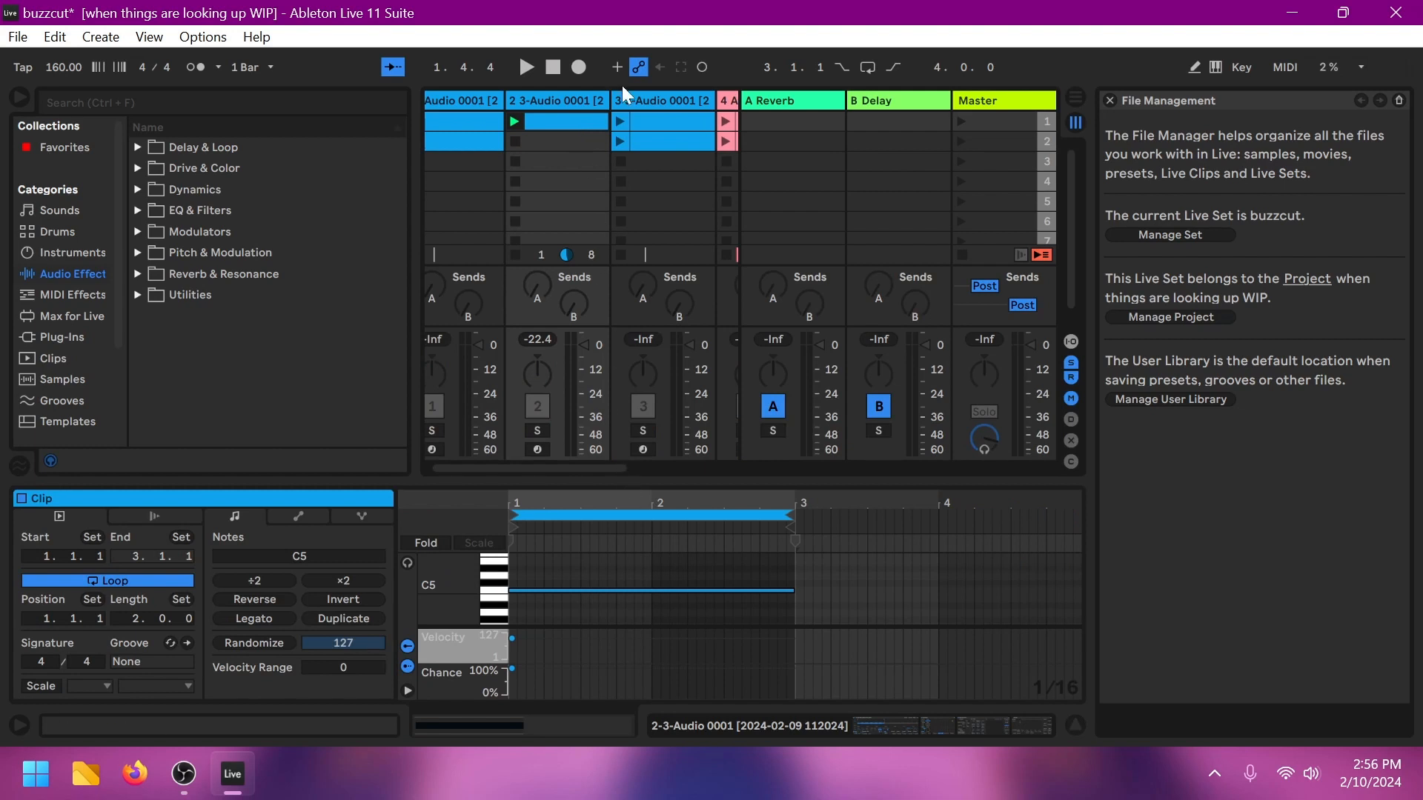
pyautogui.moveTo(649, 480); pyautogui.dragTo(718, 695)
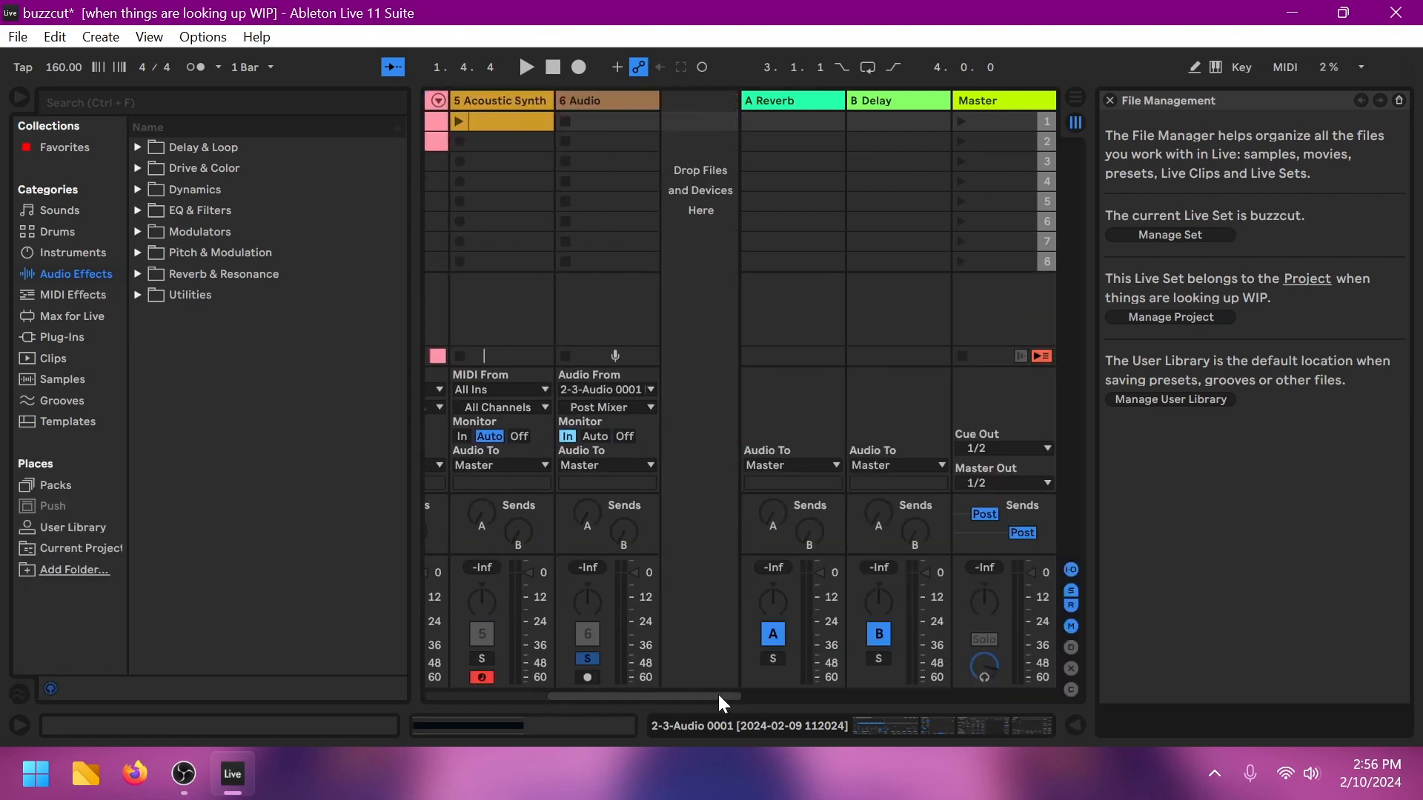
pyautogui.doubleClick(613, 99)
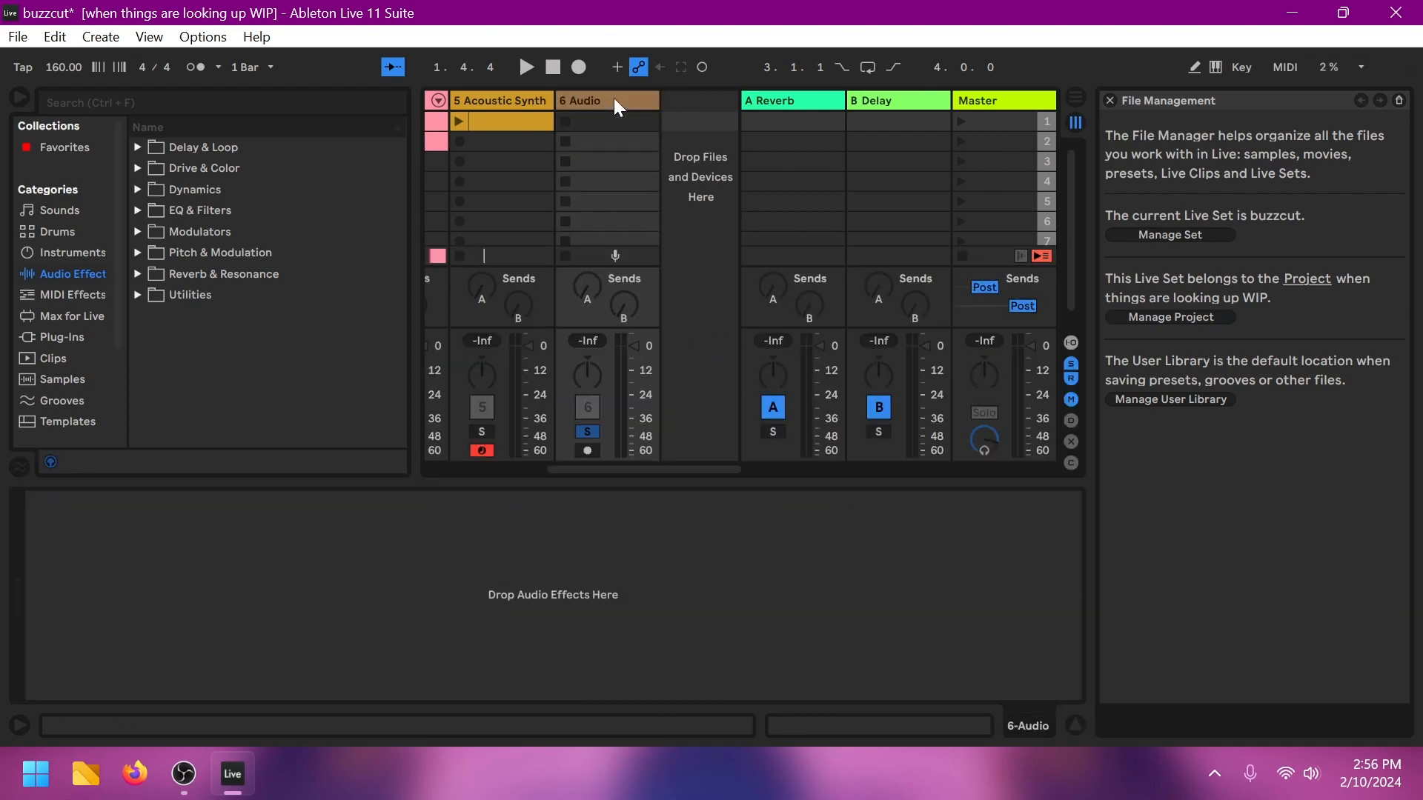
pyautogui.moveTo(770, 485); pyautogui.dragTo(767, 686)
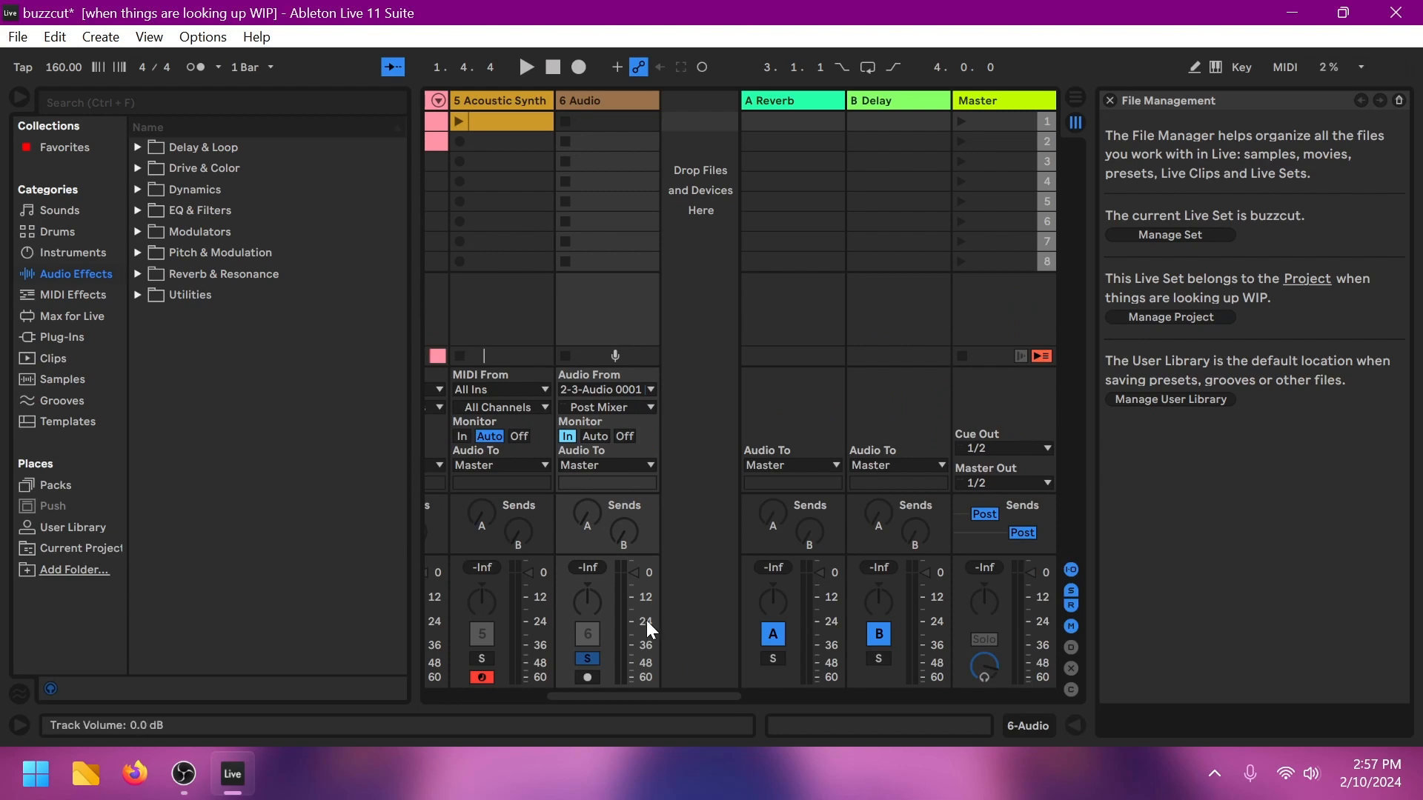
# Step: Move the duplicated track's sample end marker out to the very end of the waveform
pyautogui.moveTo(643, 696); pyautogui.dragTo(510, 683)
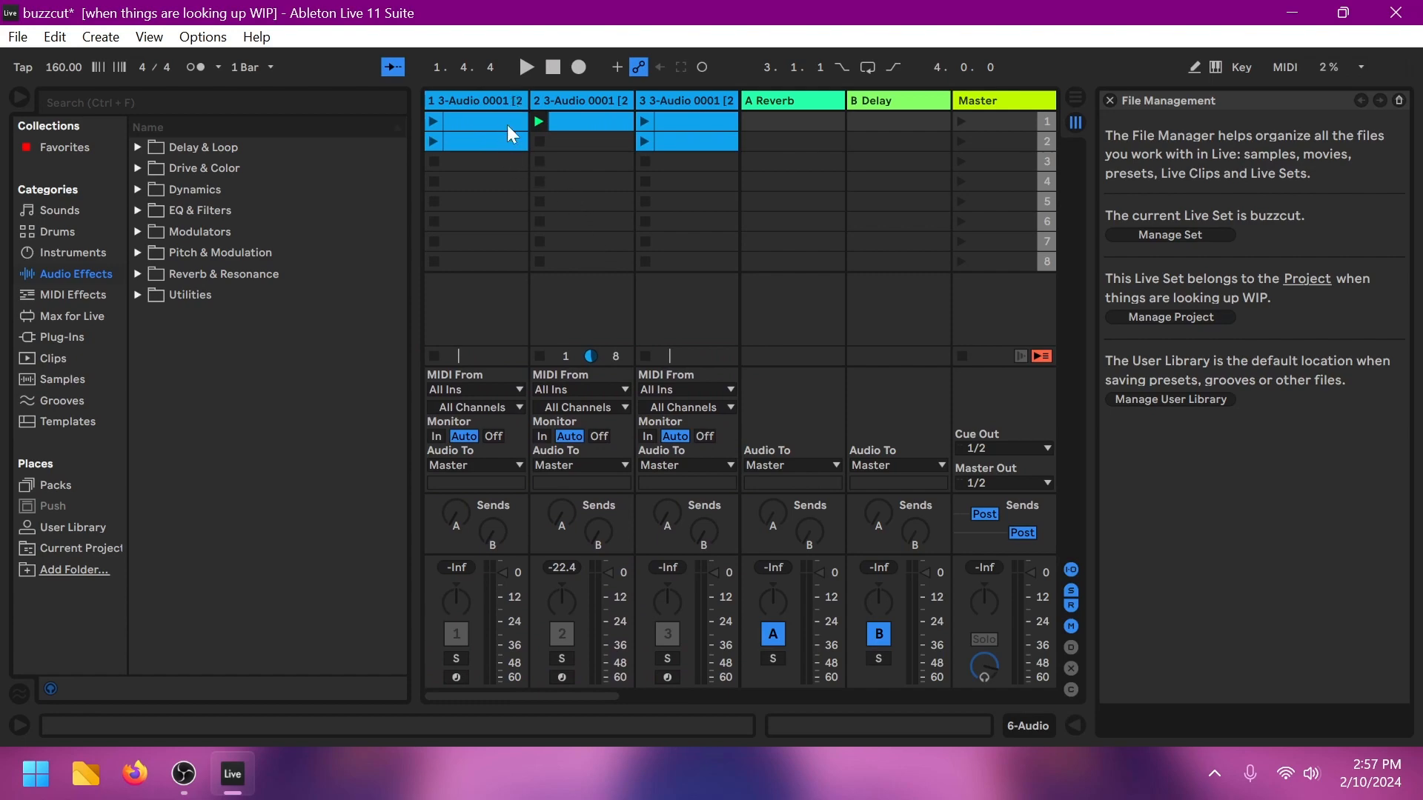
pyautogui.doubleClick(510, 96)
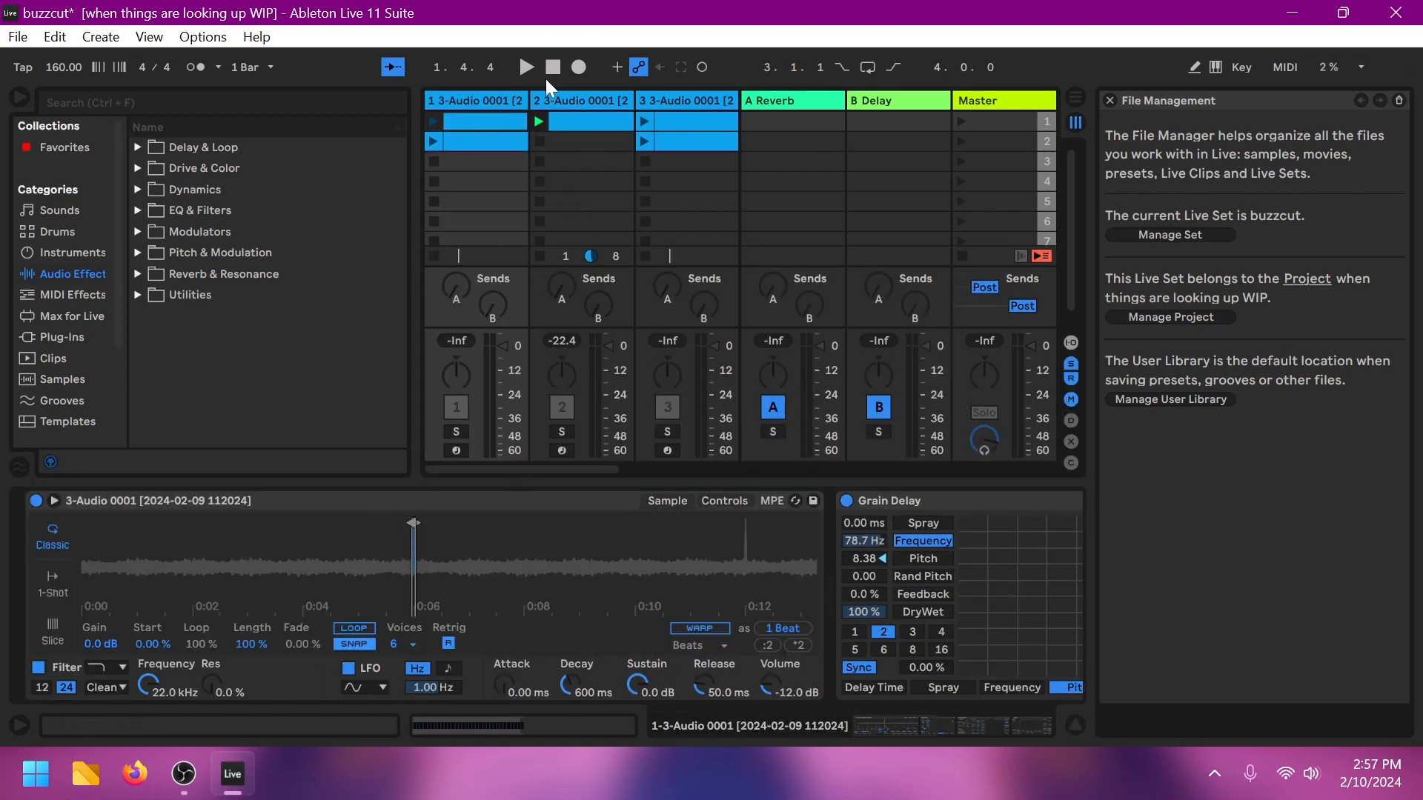
pyautogui.click(565, 111)
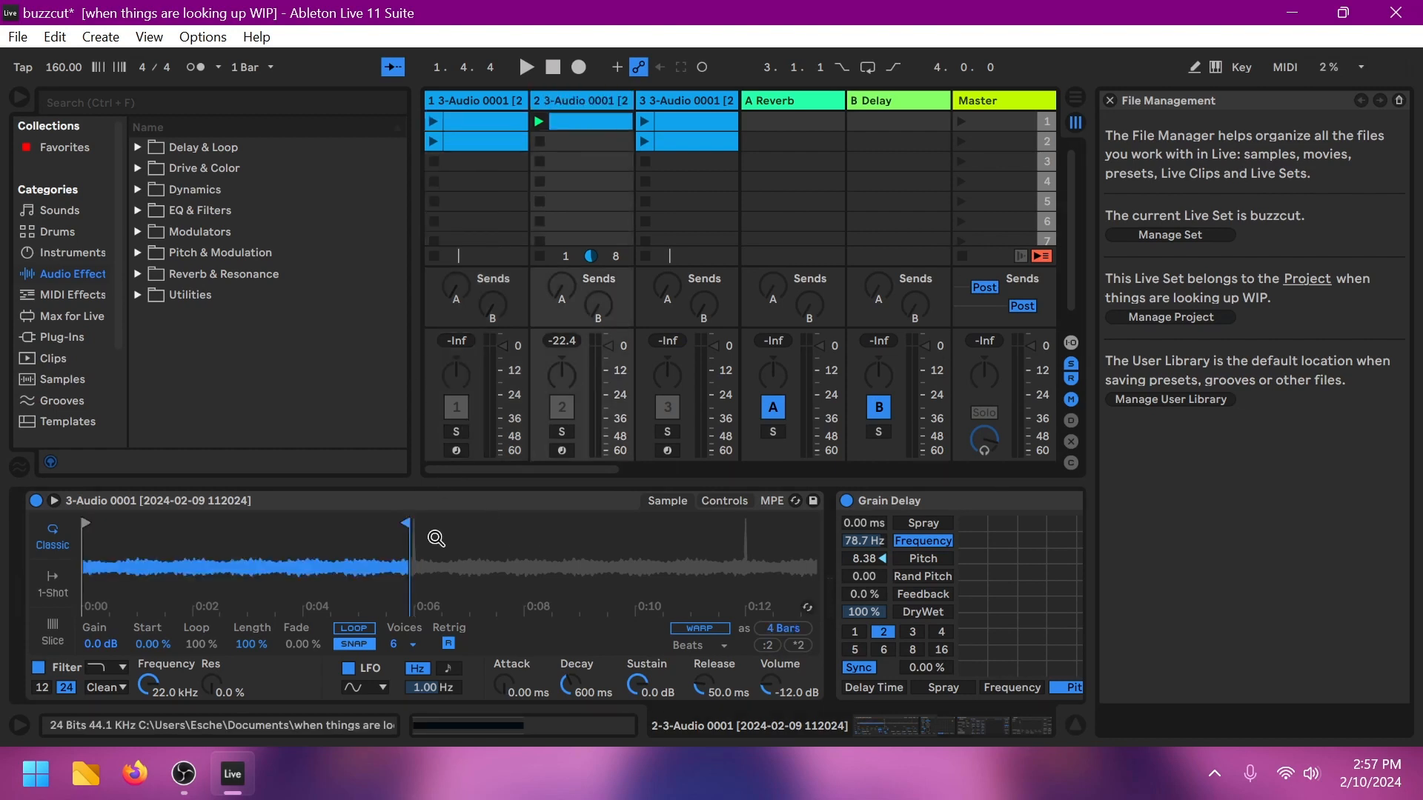
pyautogui.moveTo(404, 518); pyautogui.dragTo(814, 523)
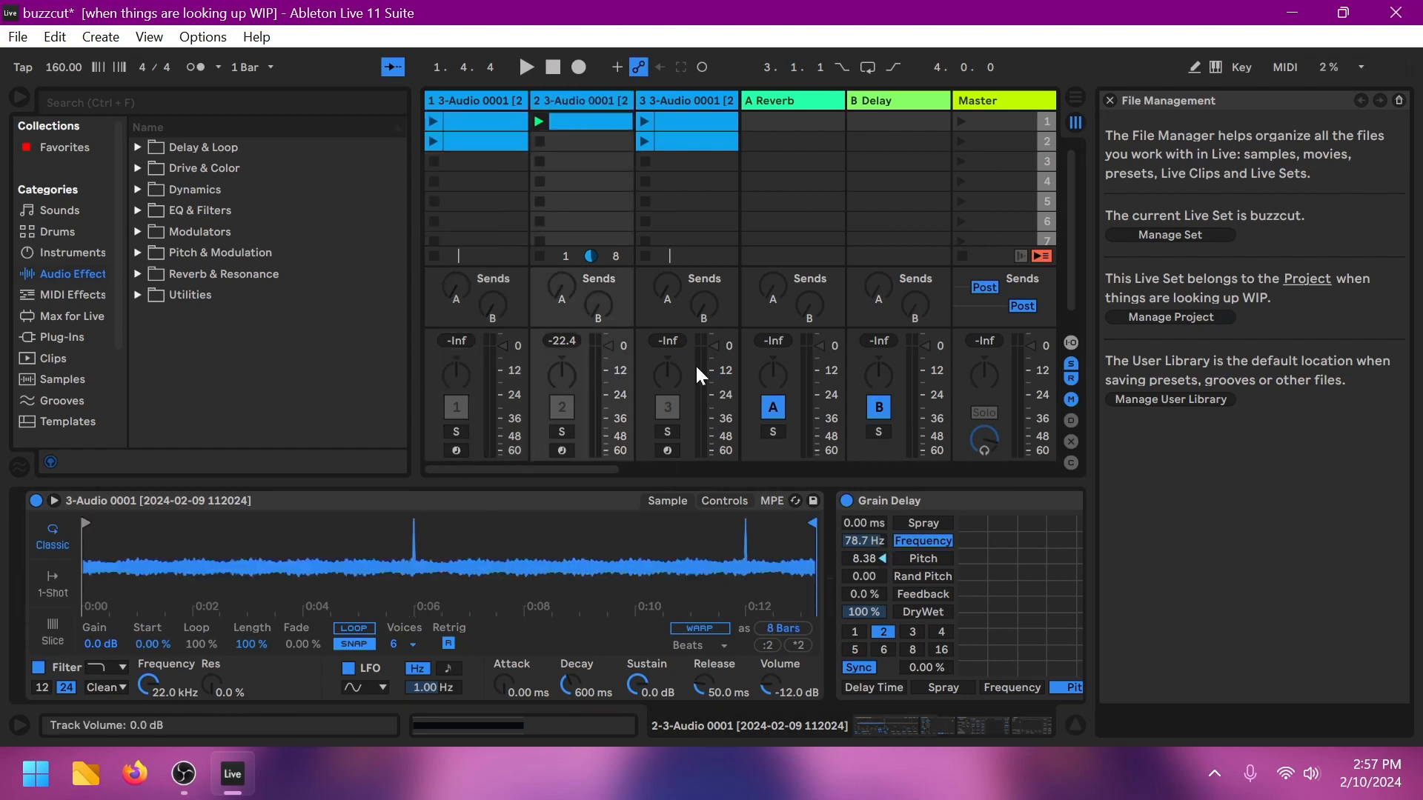
# Step: Solo the duplicated track and play it to hear the full-length sample through its effects
pyautogui.click(570, 432)
pyautogui.press('space')
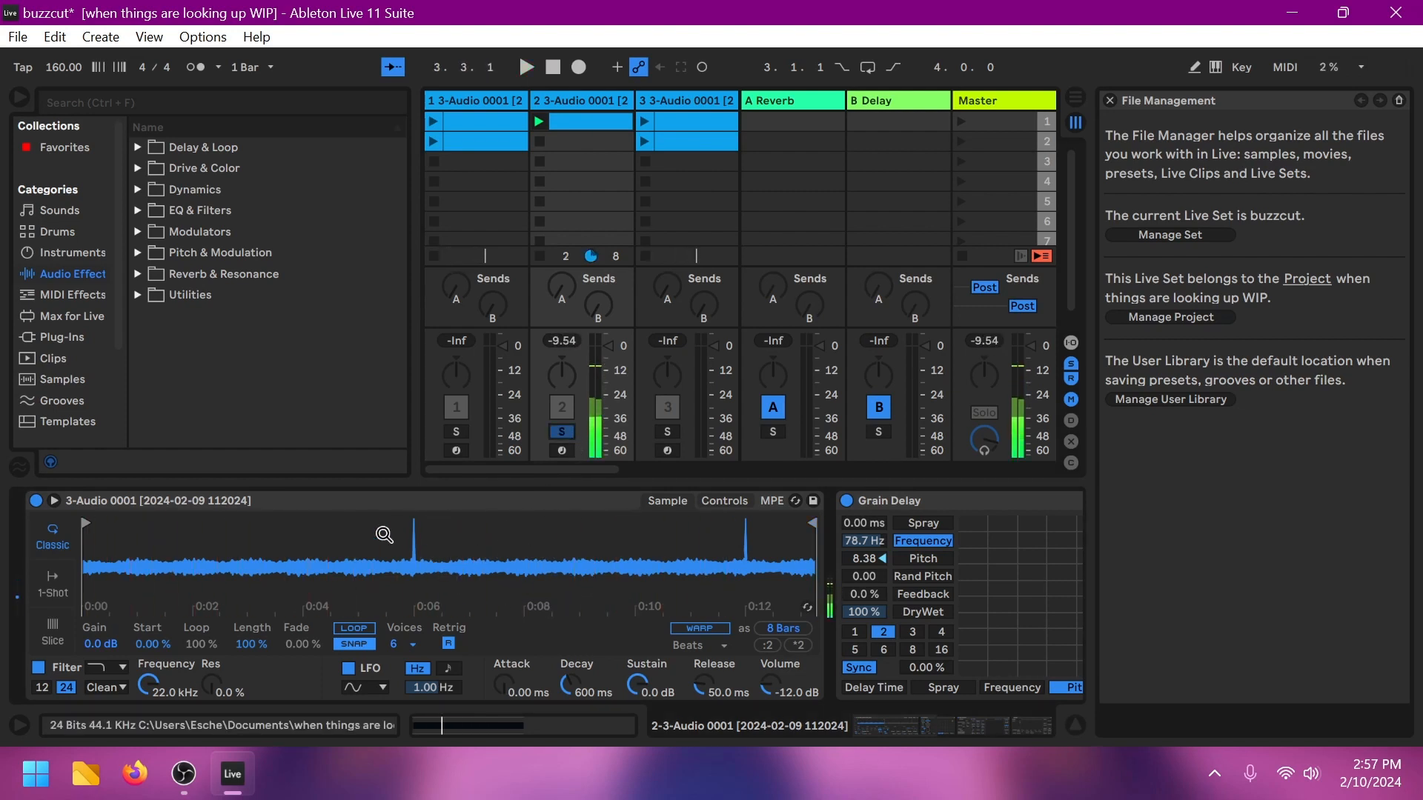
pyautogui.press('space')
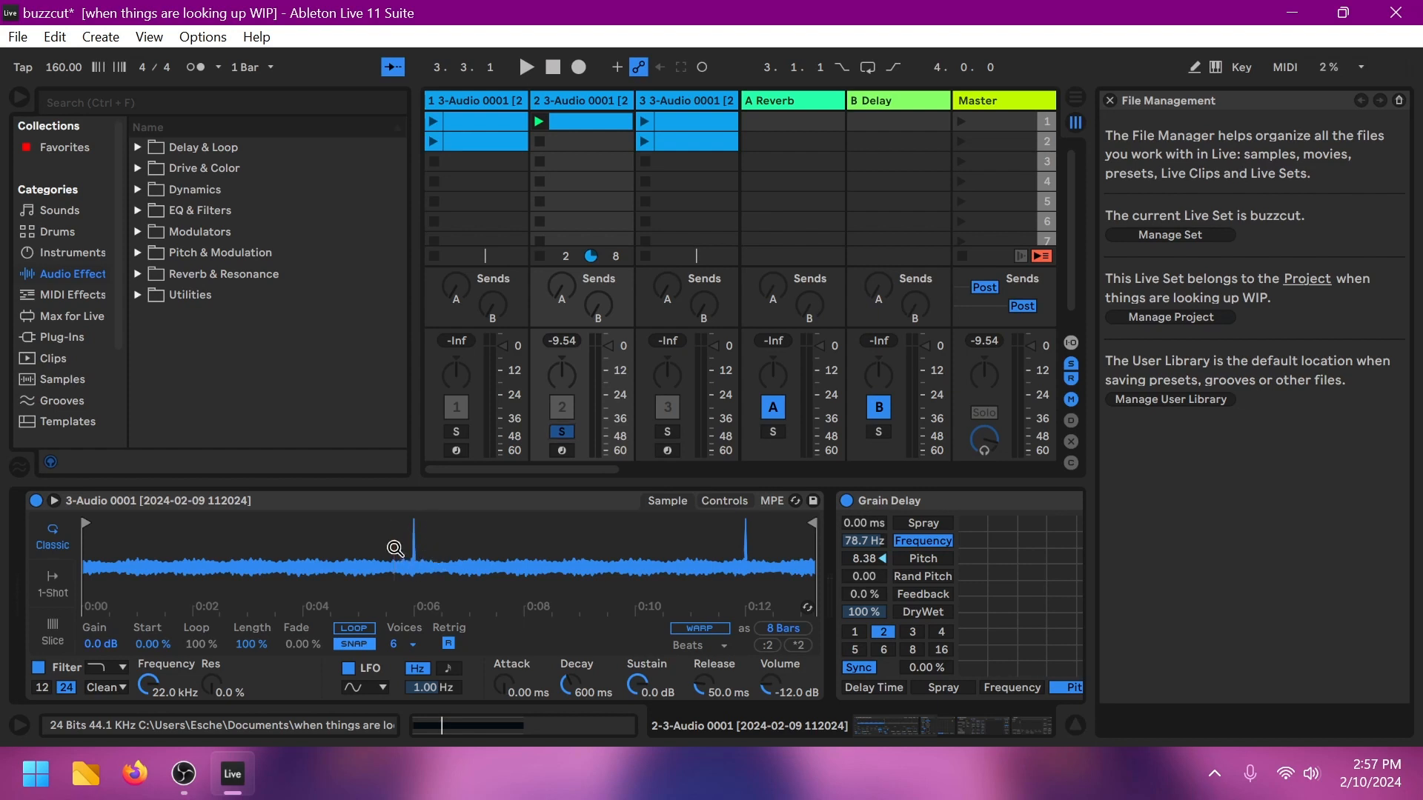
pyautogui.press('space')
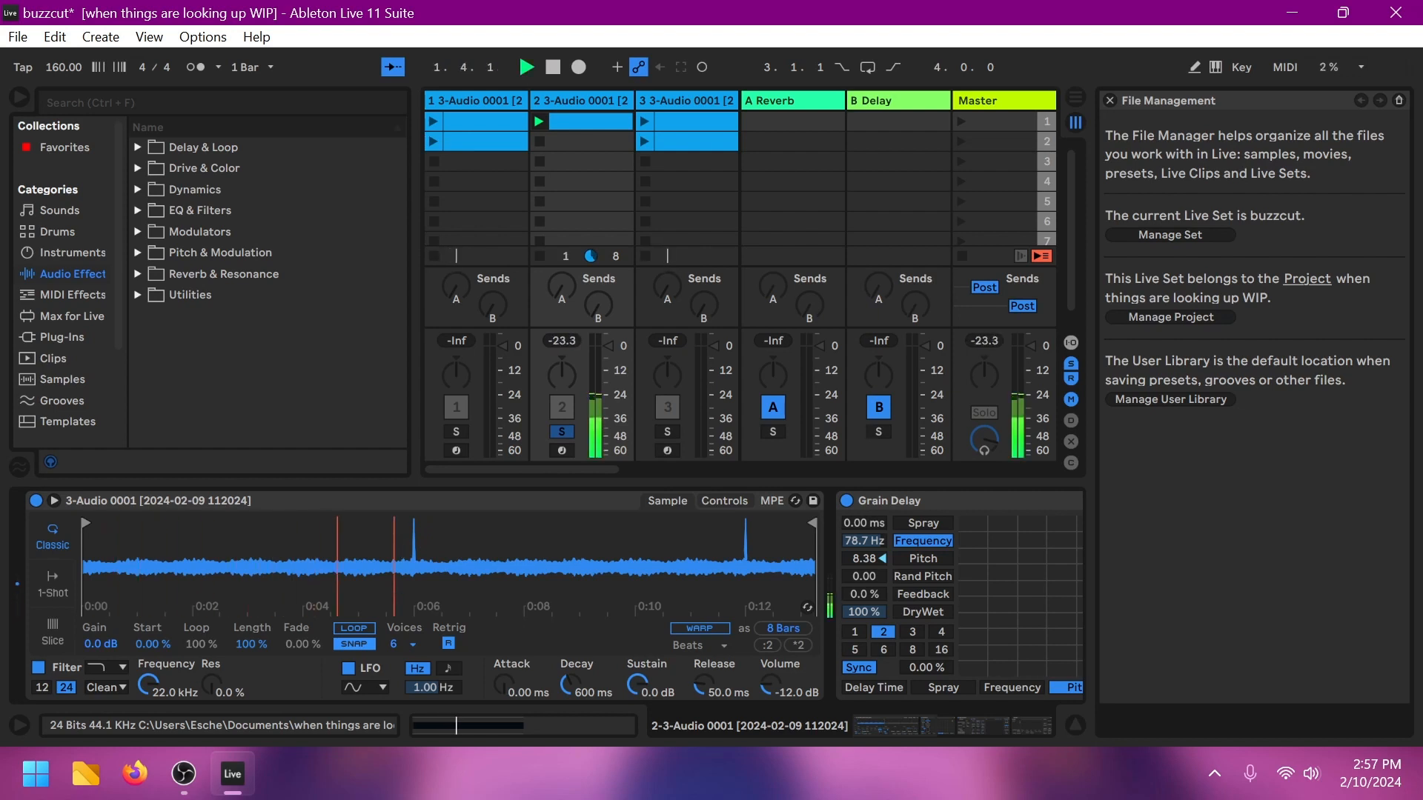
pyautogui.press('space')
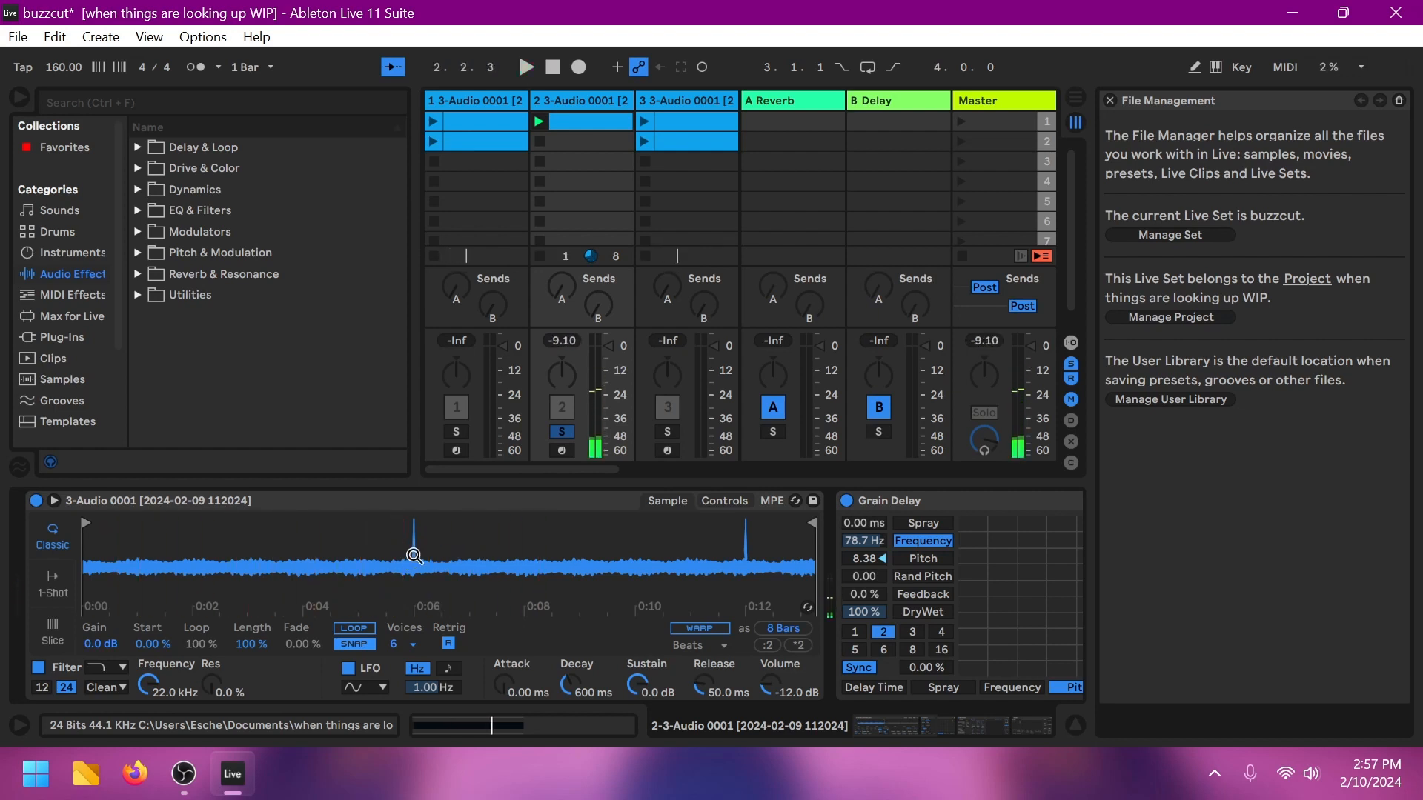
# Step: Bypass Grain Delay and Delay Downshift on the duplicated track and play the dry sample
pyautogui.moveTo(558, 465); pyautogui.dragTo(578, 500)
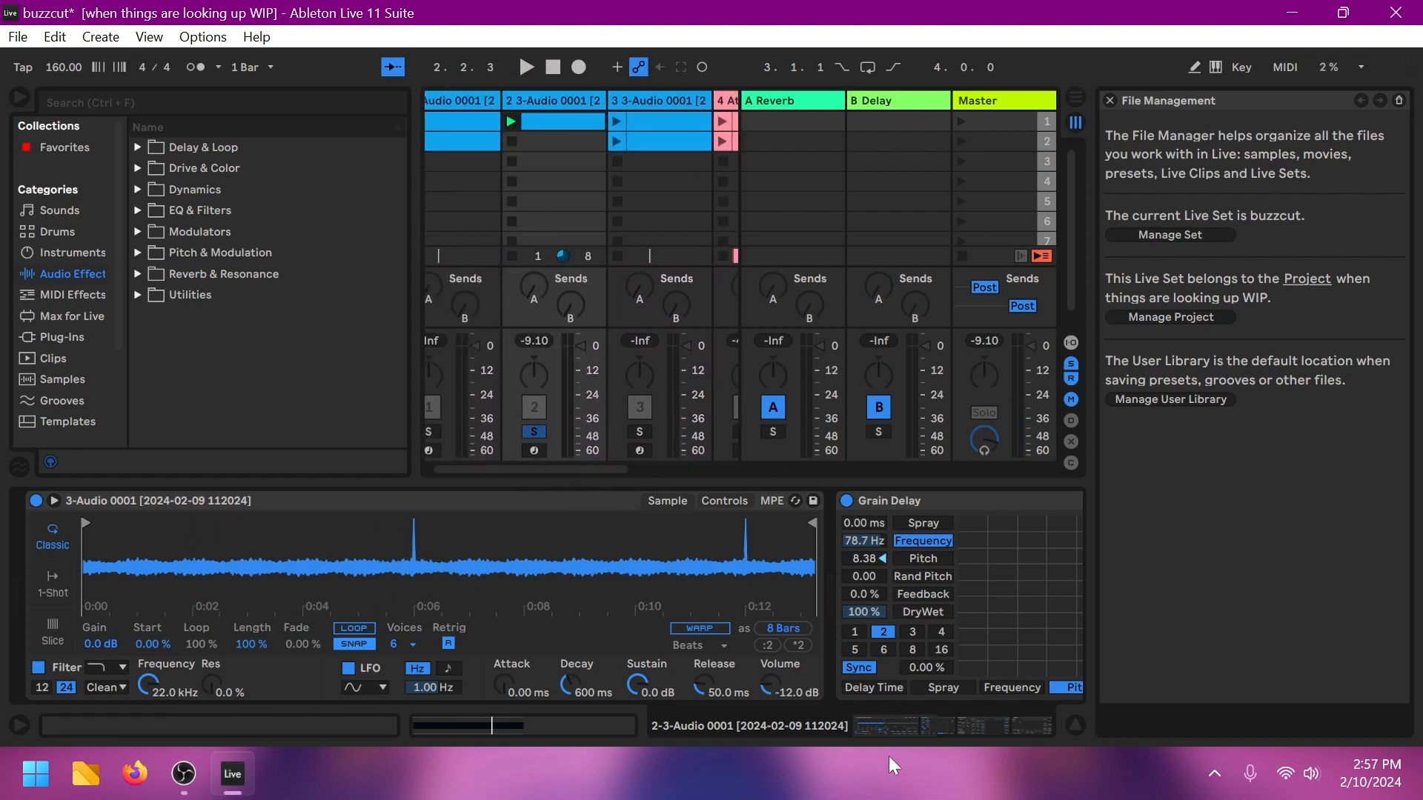
pyautogui.click(846, 501)
pyautogui.click(962, 717)
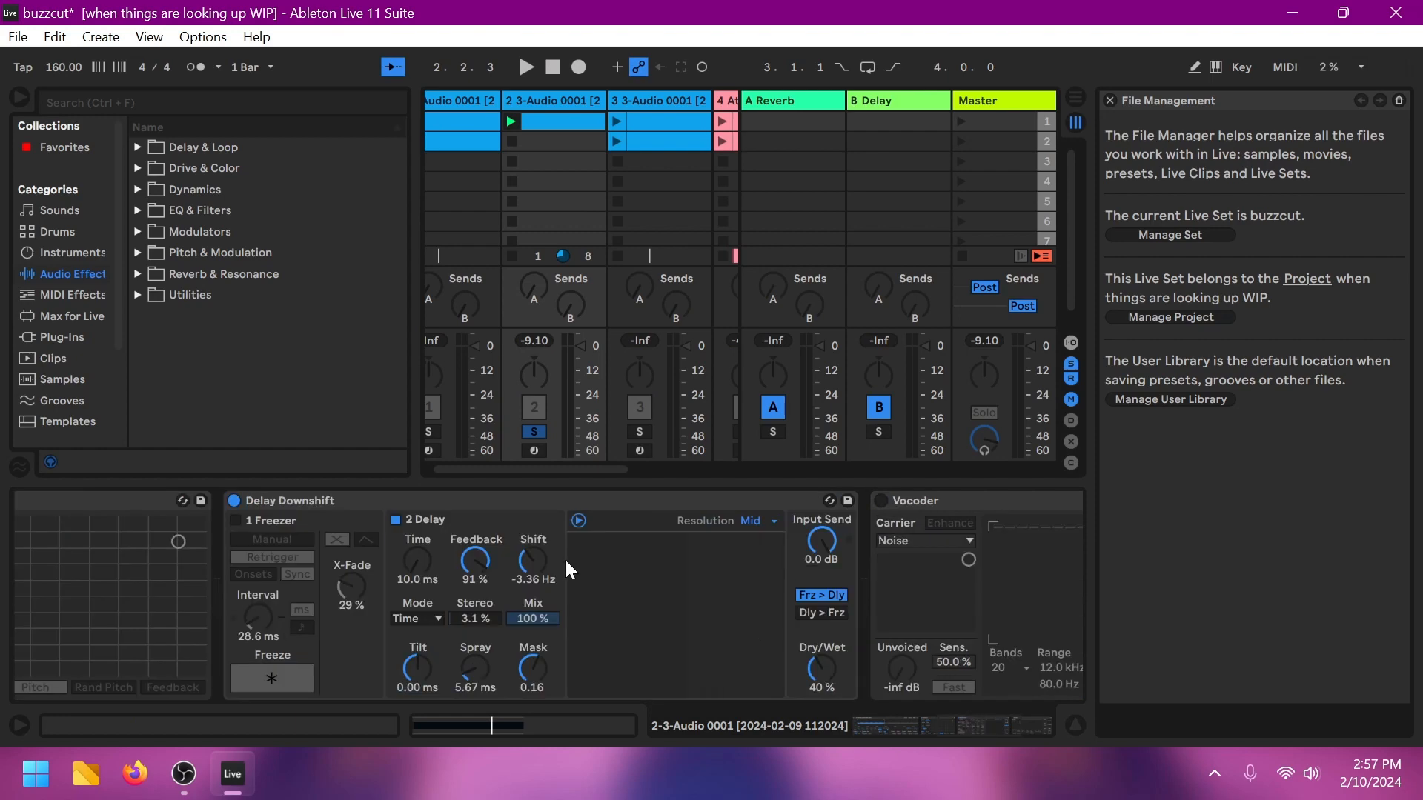
pyautogui.click(234, 501)
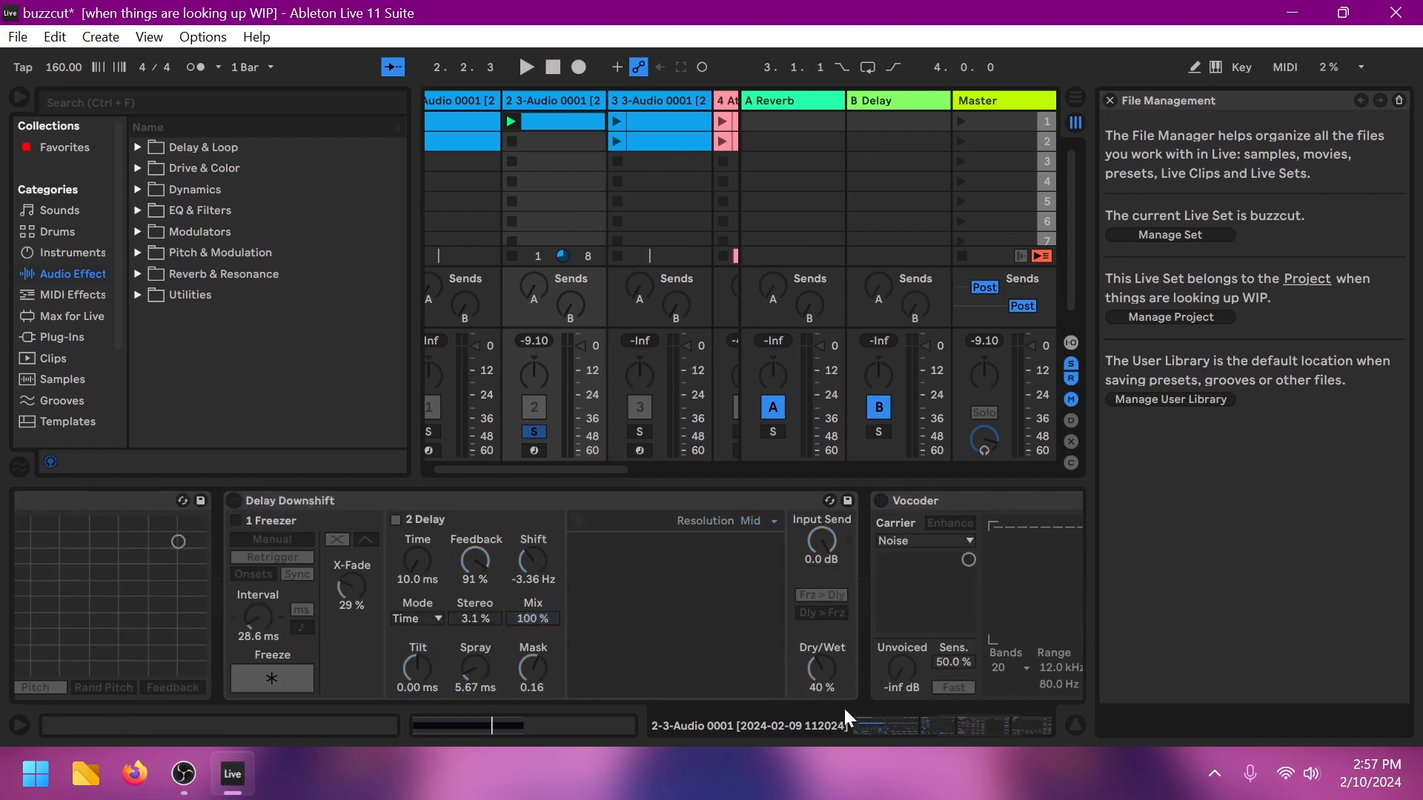
pyautogui.click(863, 720)
pyautogui.press('space')
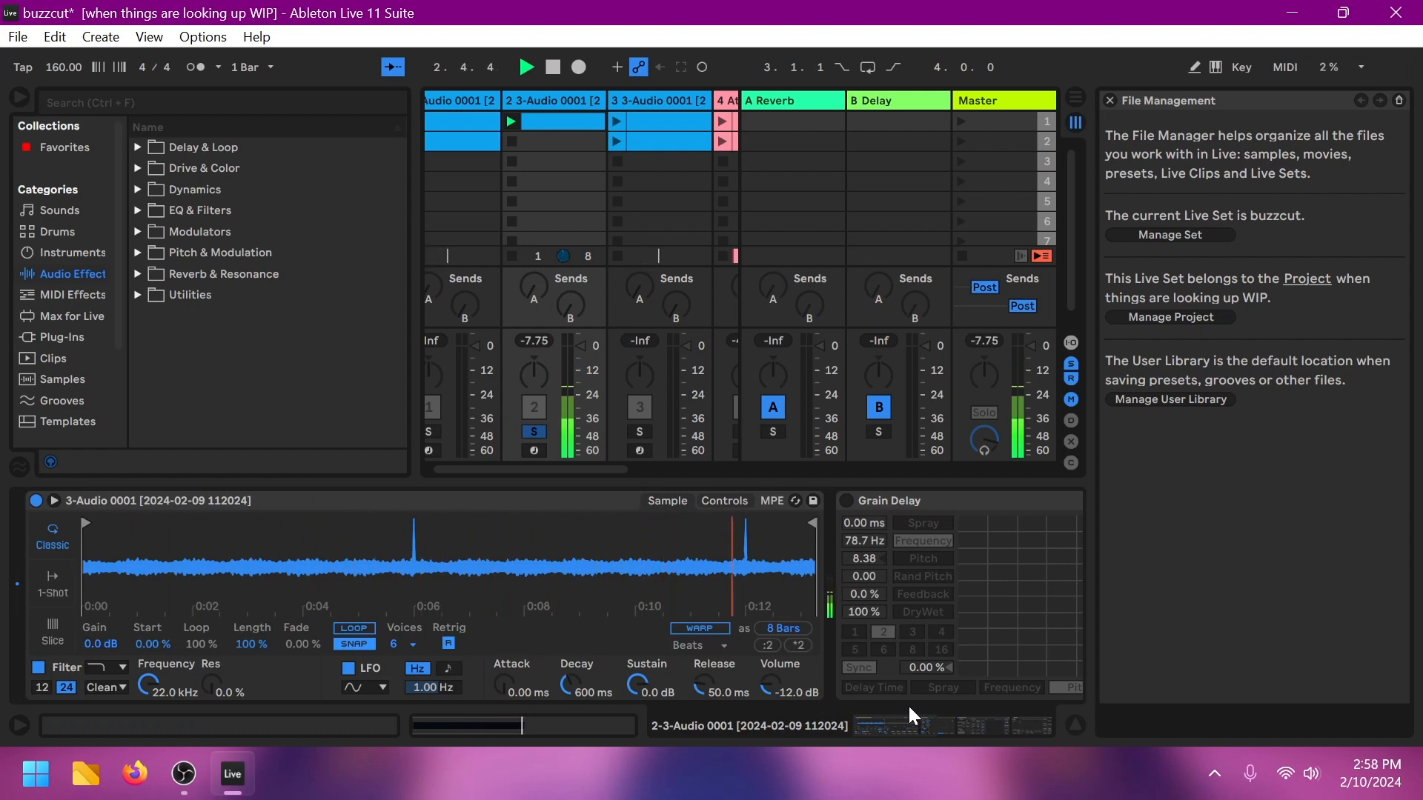
# Step: Turn Grain Delay and Delay Downshift back on in the duplicated track and play the processed sound
pyautogui.click(847, 500)
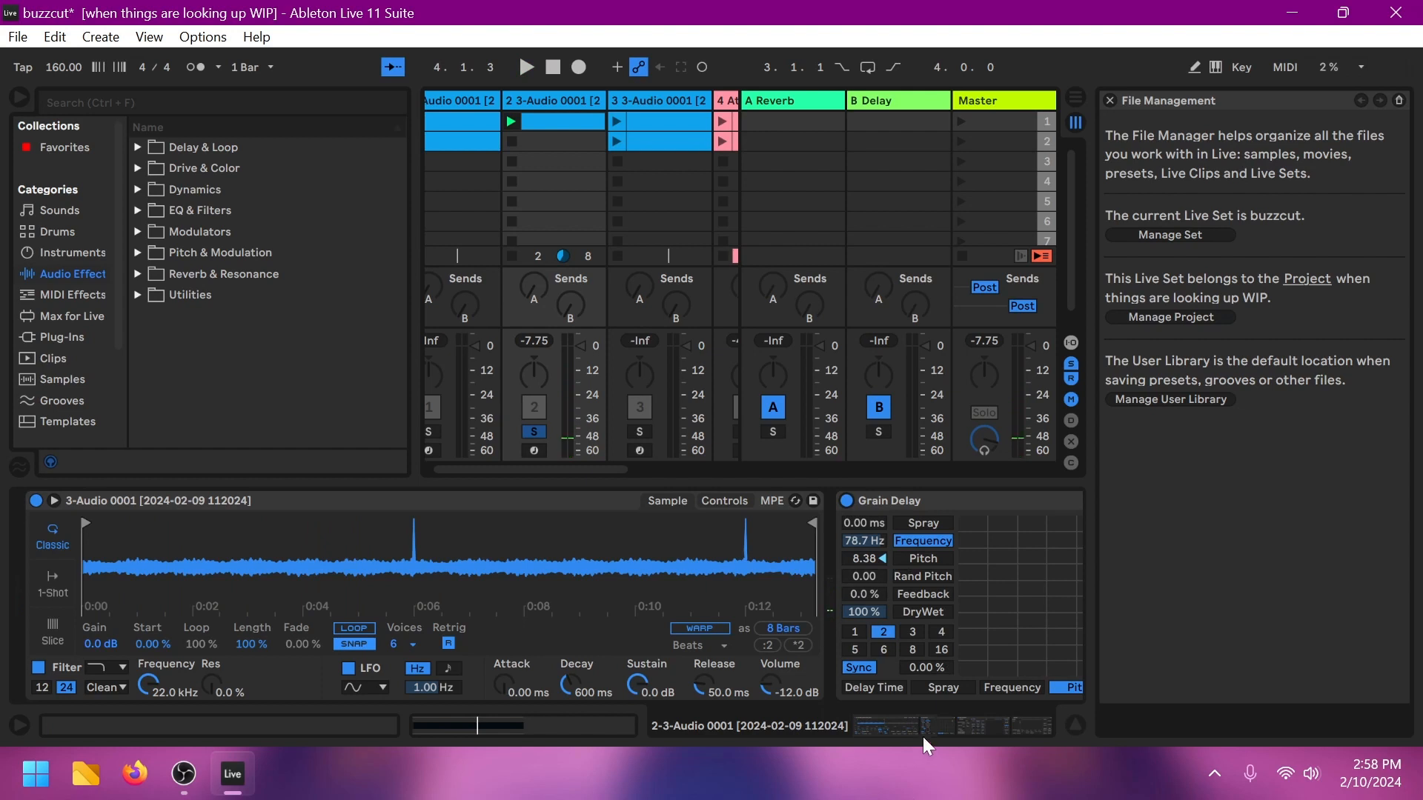
pyautogui.moveTo(900, 727); pyautogui.dragTo(954, 735)
pyautogui.click(587, 500)
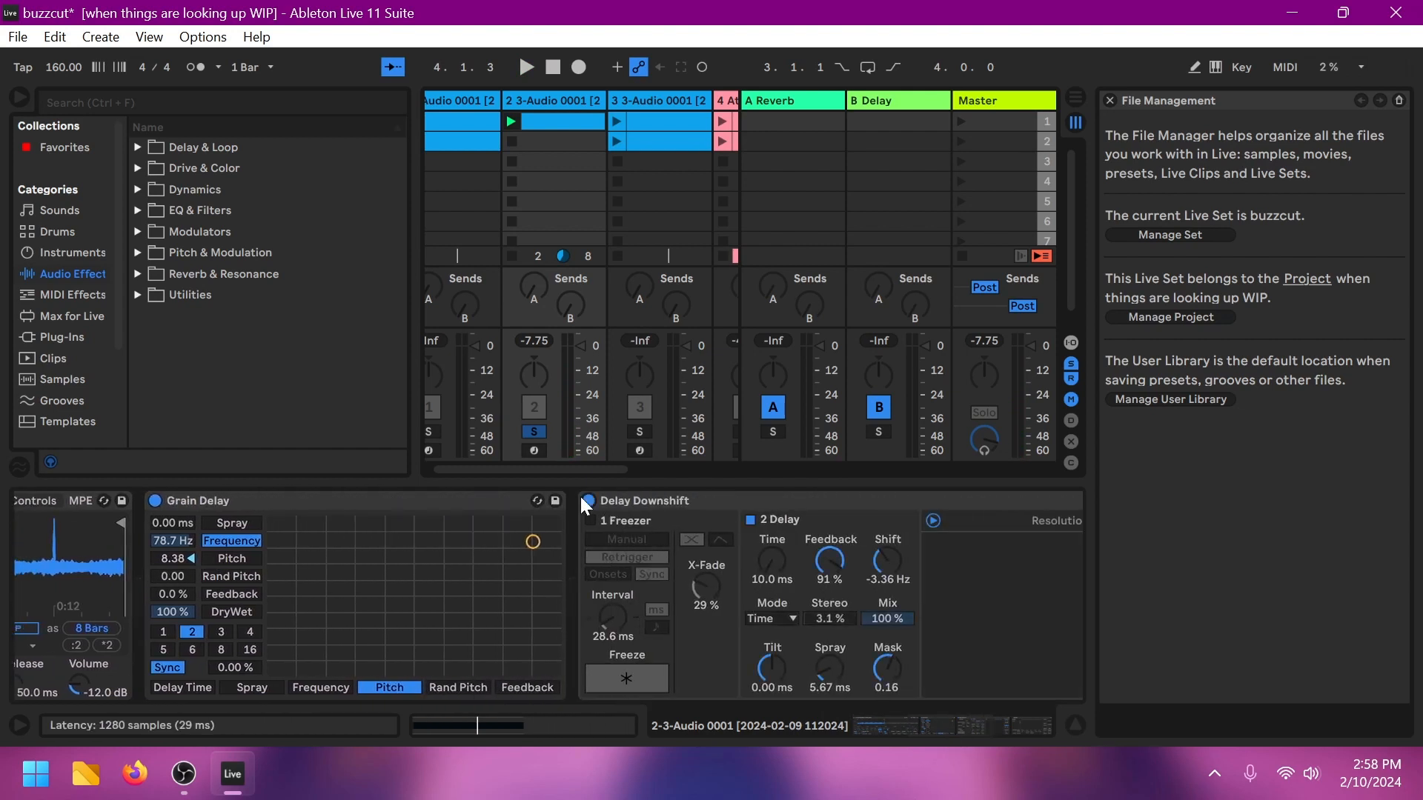
pyautogui.press('space')
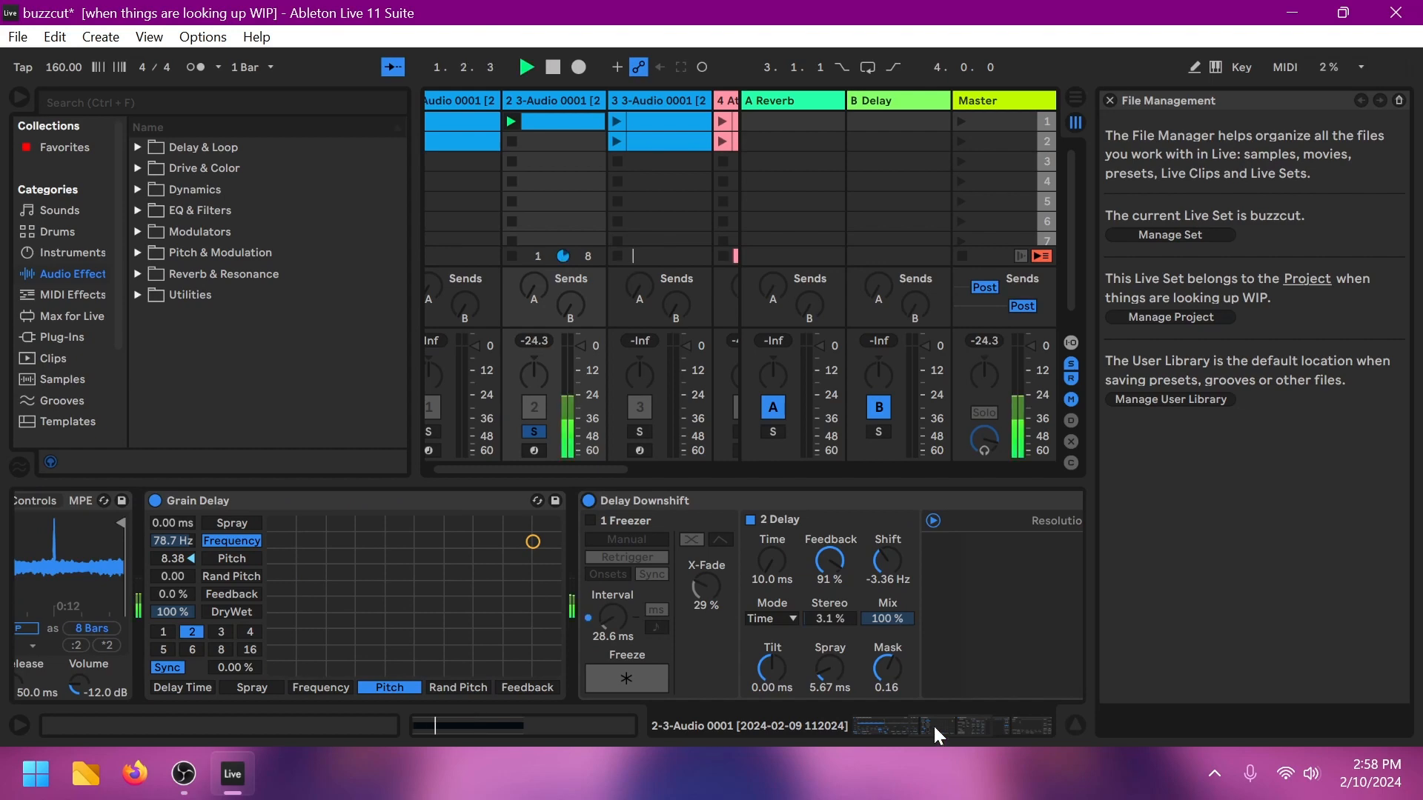
pyautogui.press('space')
# Step: Switch on the duplicated track's Vocoder, play the clip through it, and switch the Vocoder off again
pyautogui.moveTo(934, 724); pyautogui.dragTo(1075, 713)
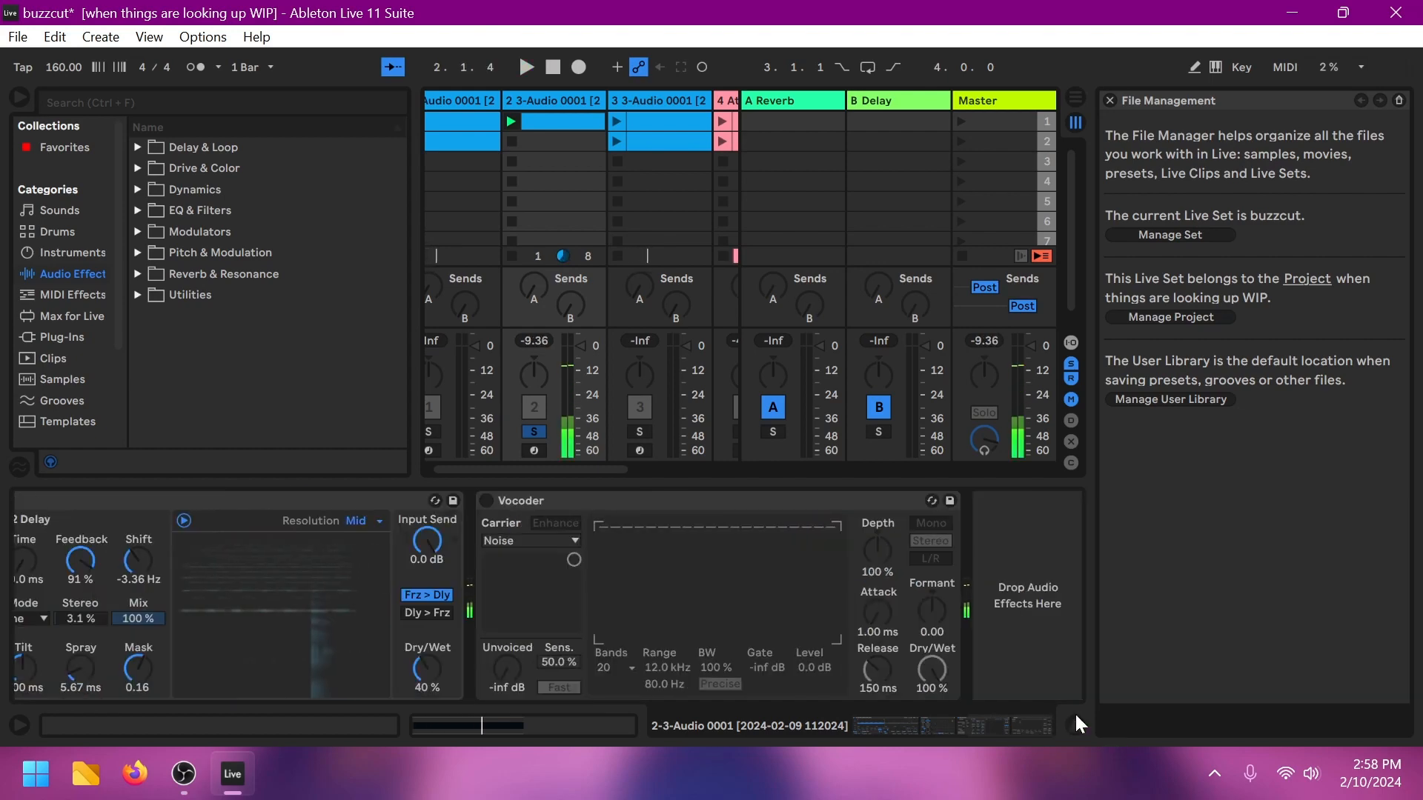
pyautogui.click(487, 500)
pyautogui.press('space')
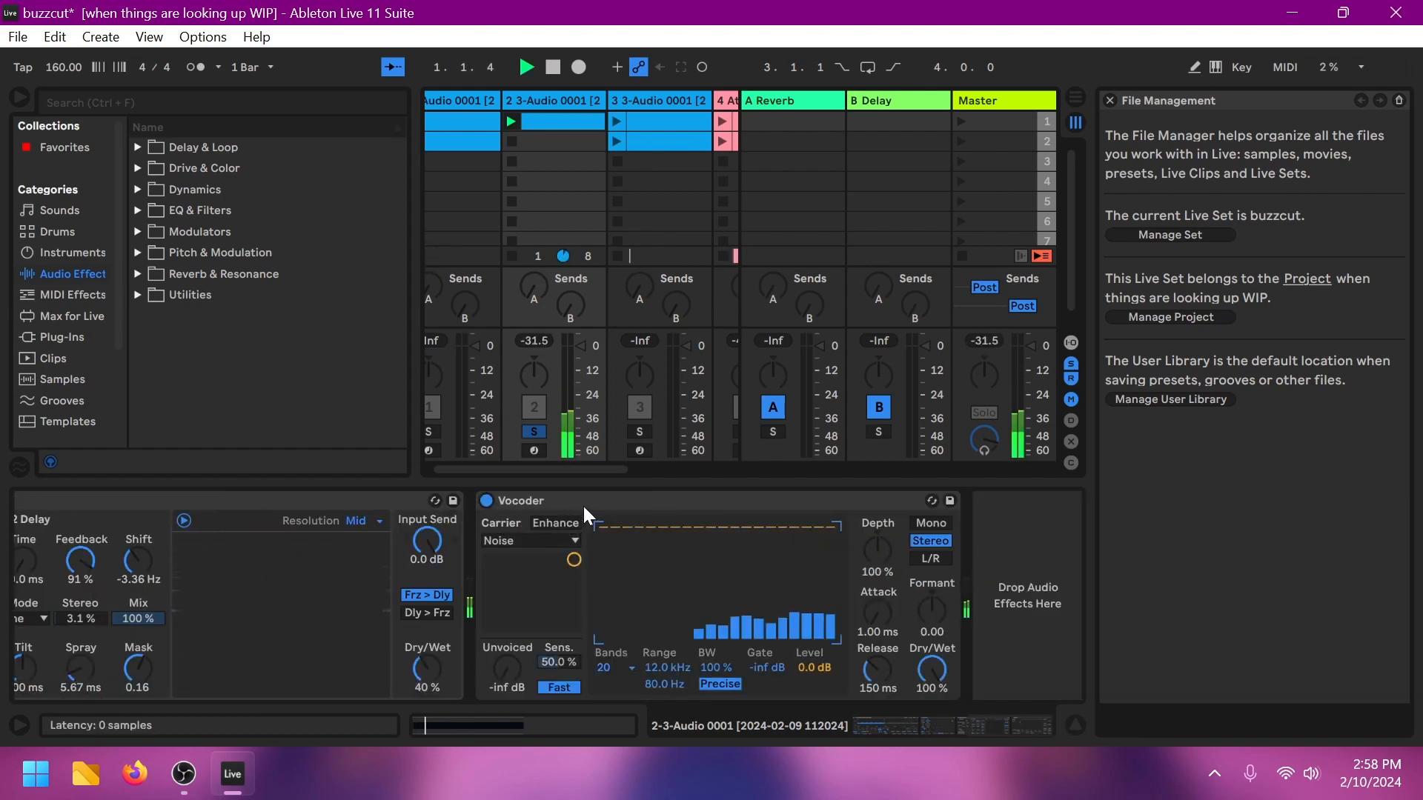
pyautogui.press('space')
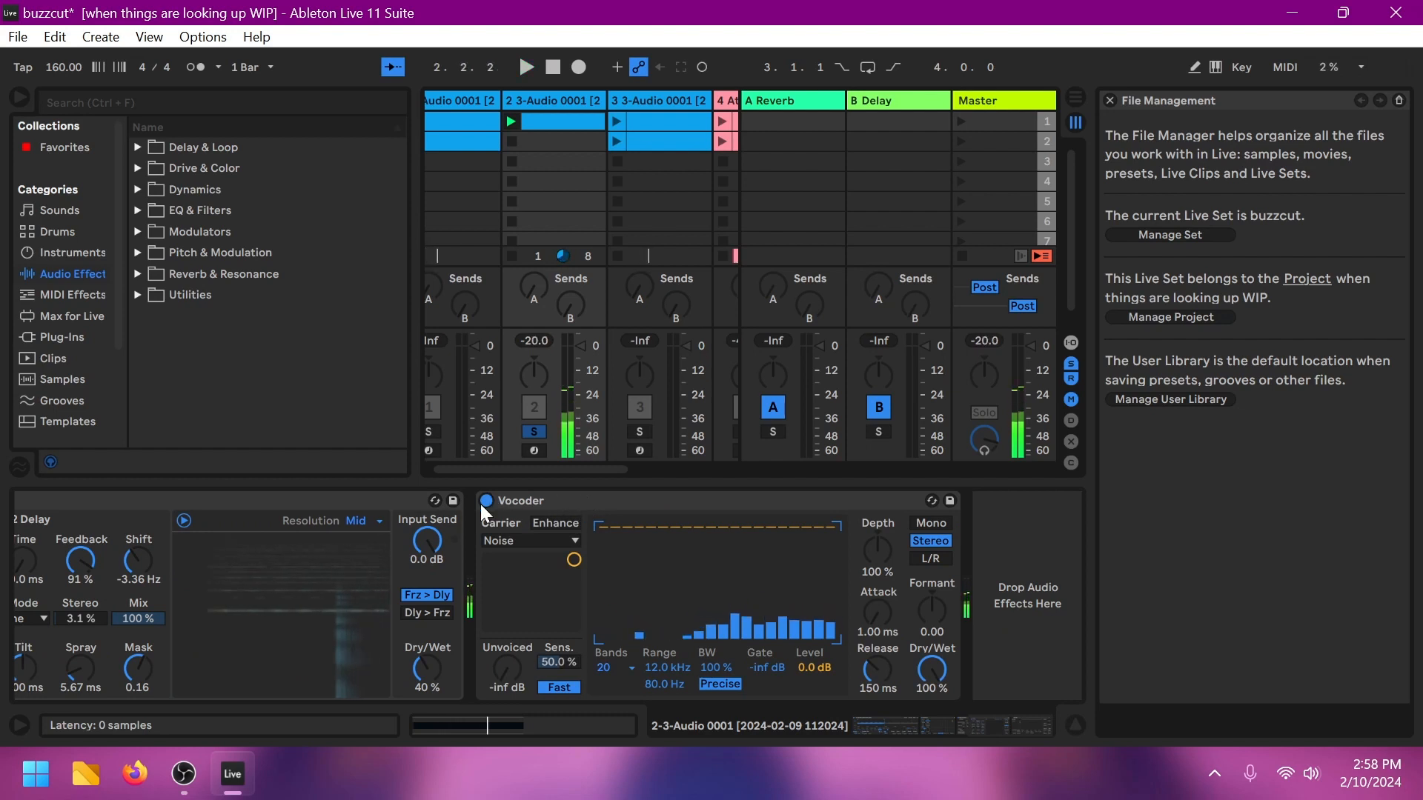
pyautogui.click(486, 500)
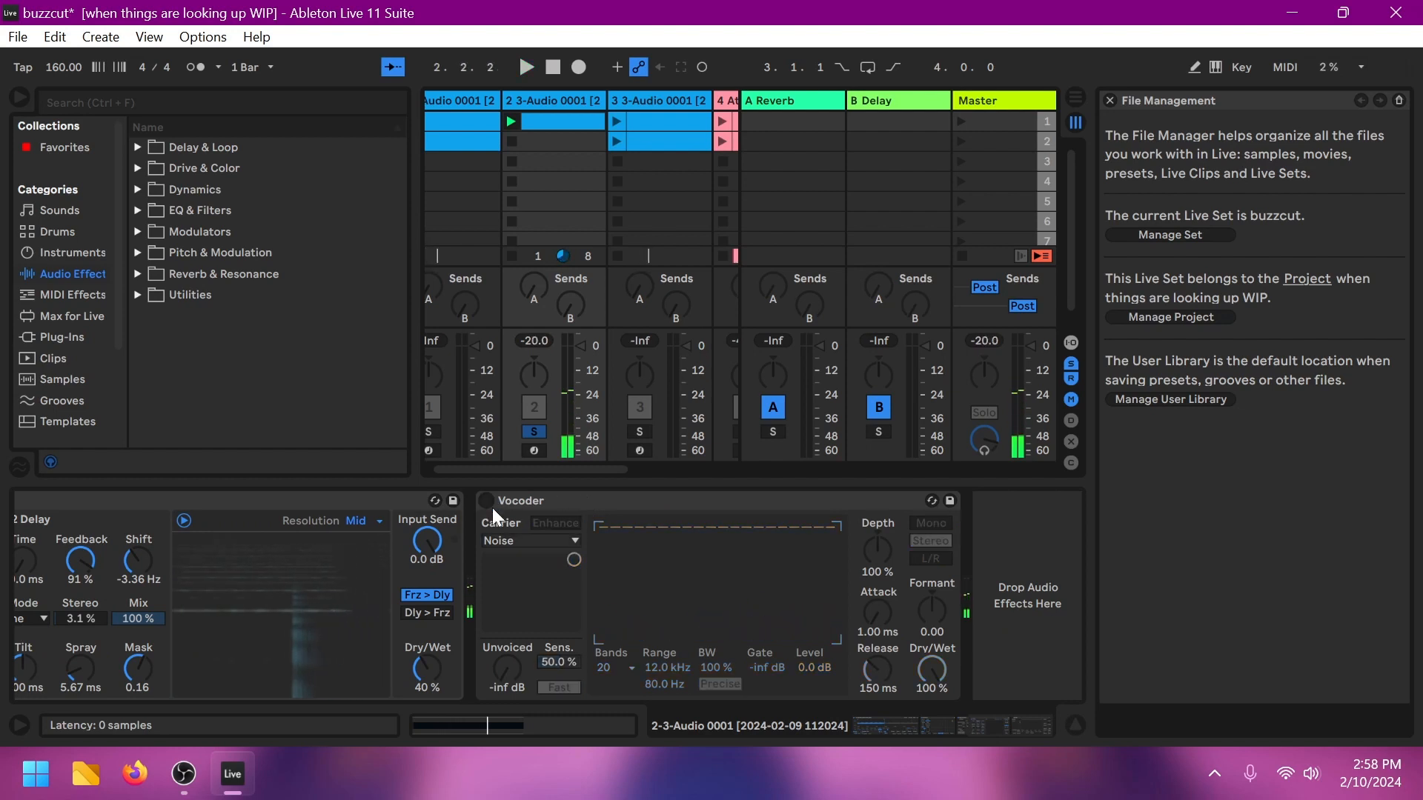
# Step: Delete the duplicated 3-Audio 0001 track that holds the sustained C5 clip
pyautogui.click(558, 119)
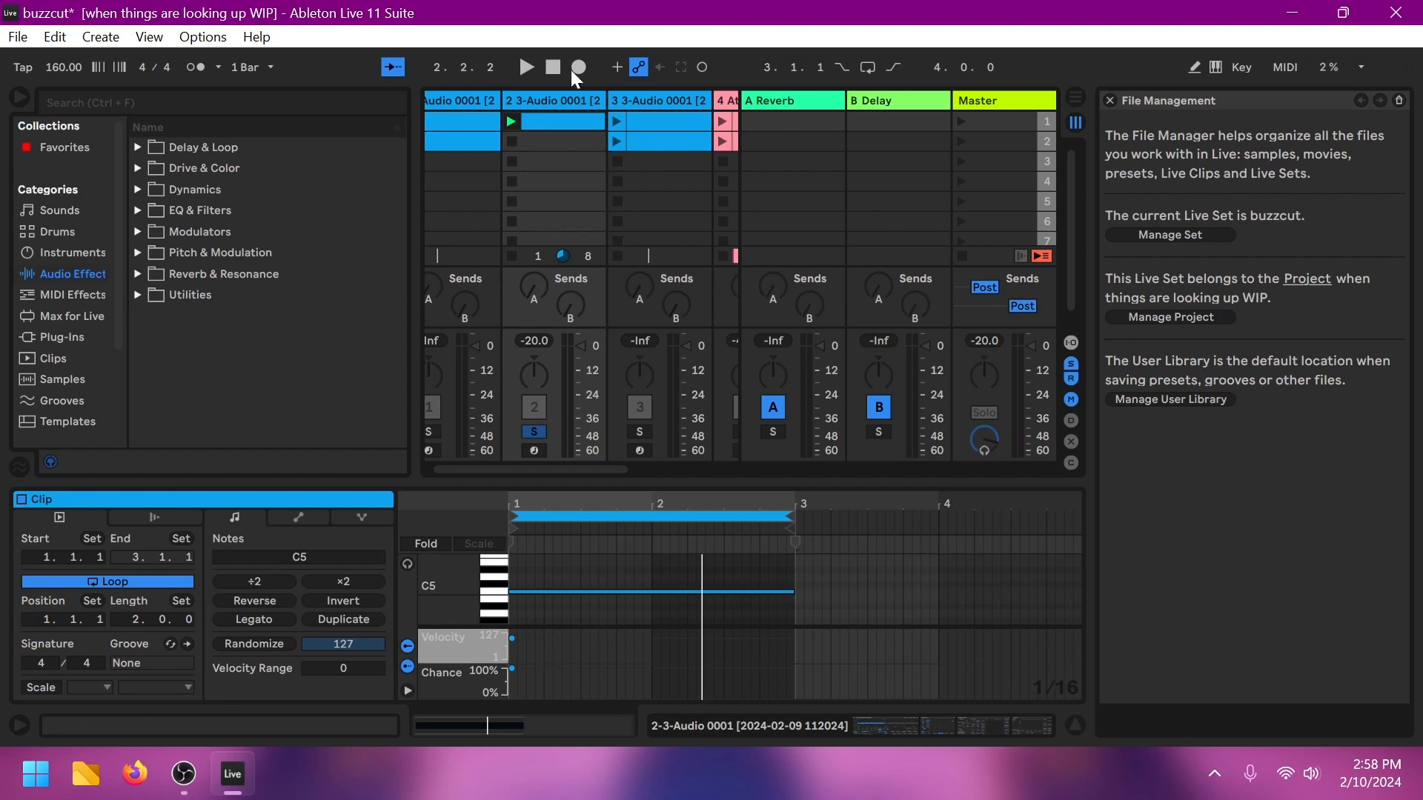
pyautogui.rightClick(581, 99)
pyautogui.click(630, 168)
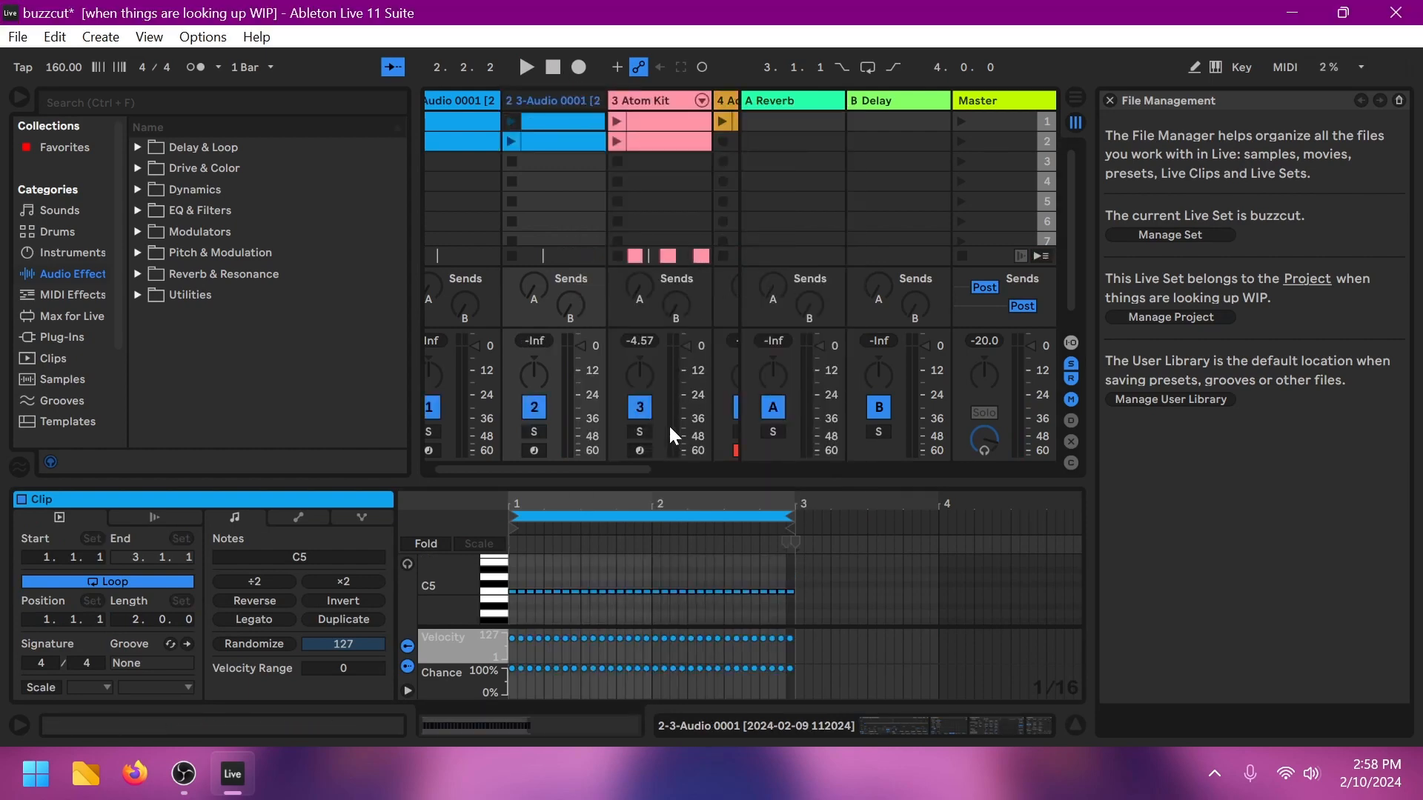
# Step: Delete the 5 Audio track beside the Acoustic Synth Bass track
pyautogui.moveTo(624, 461); pyautogui.dragTo(713, 463)
pyautogui.rightClick(631, 96)
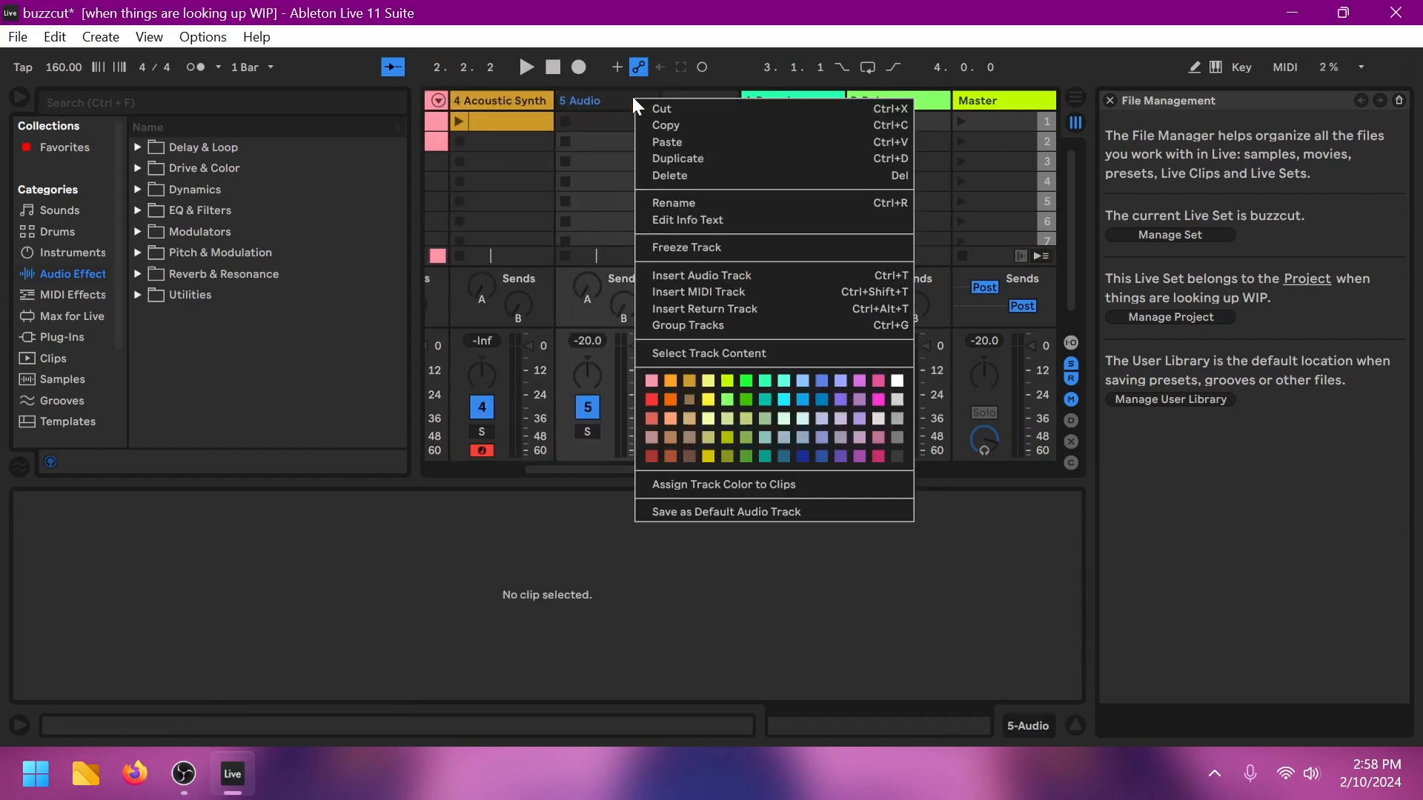
pyautogui.click(648, 175)
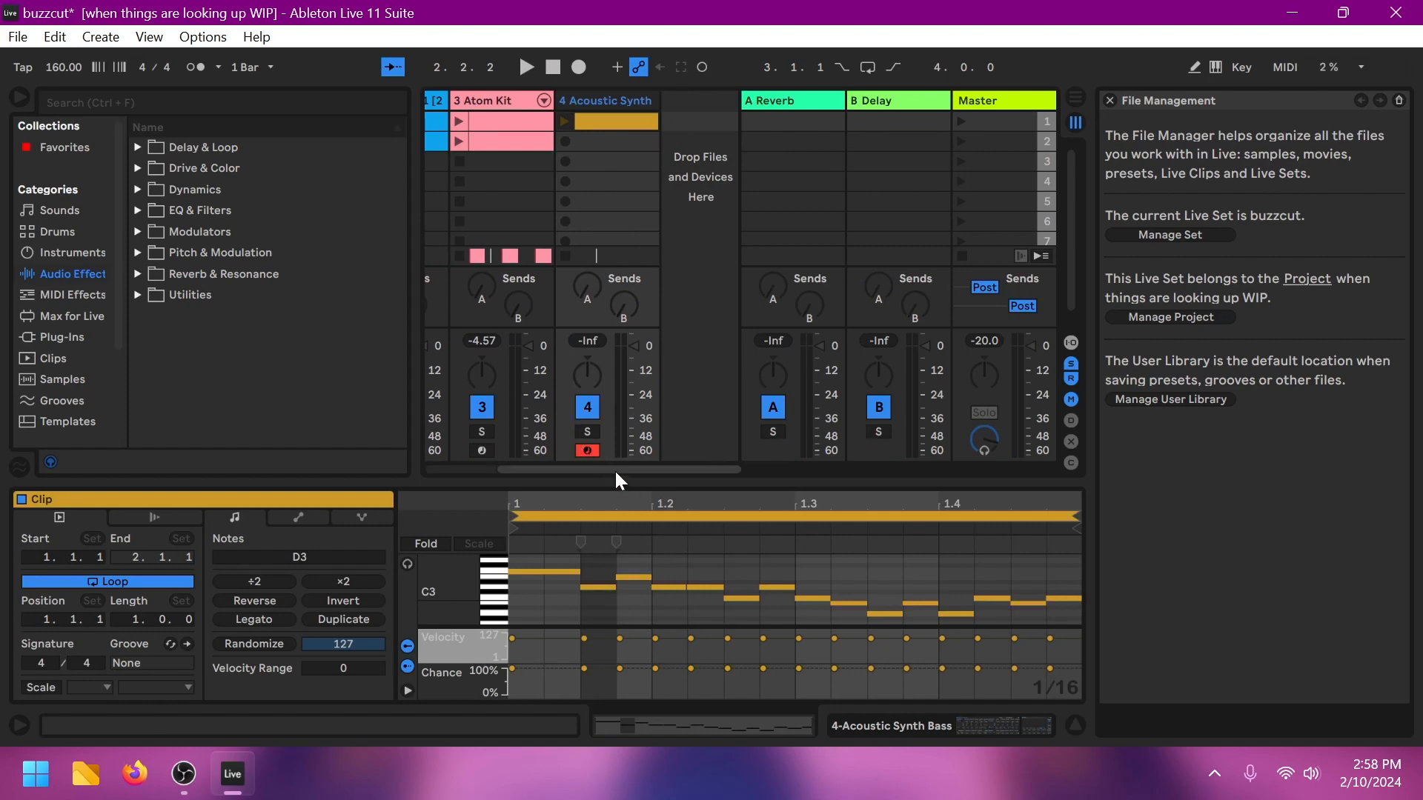
# Step: Examine the short sample region around the spike in the sampler waveform of the first 3-Audio 0001 track
pyautogui.moveTo(615, 469); pyautogui.dragTo(473, 487)
pyautogui.click(515, 99)
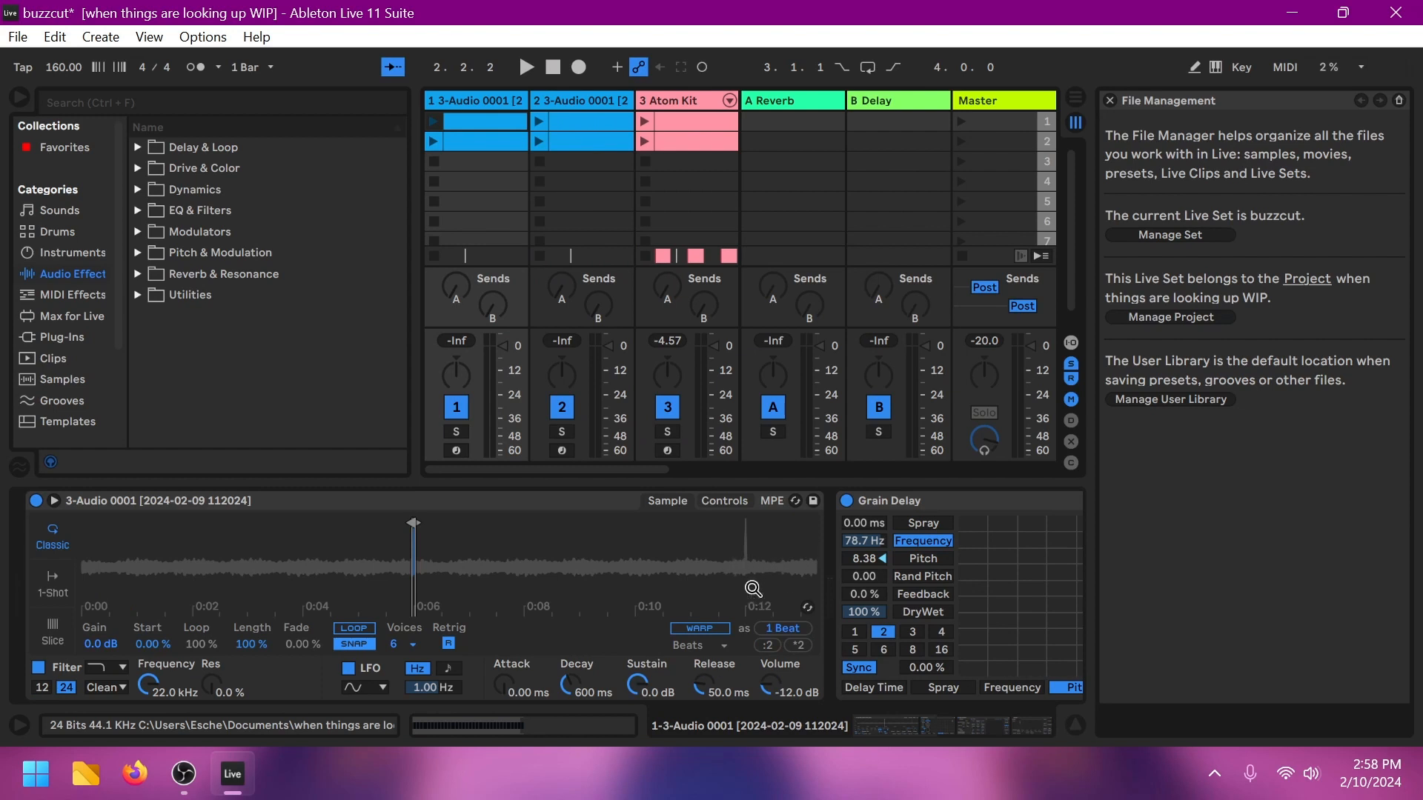
pyautogui.moveTo(509, 534); pyautogui.dragTo(815, 645)
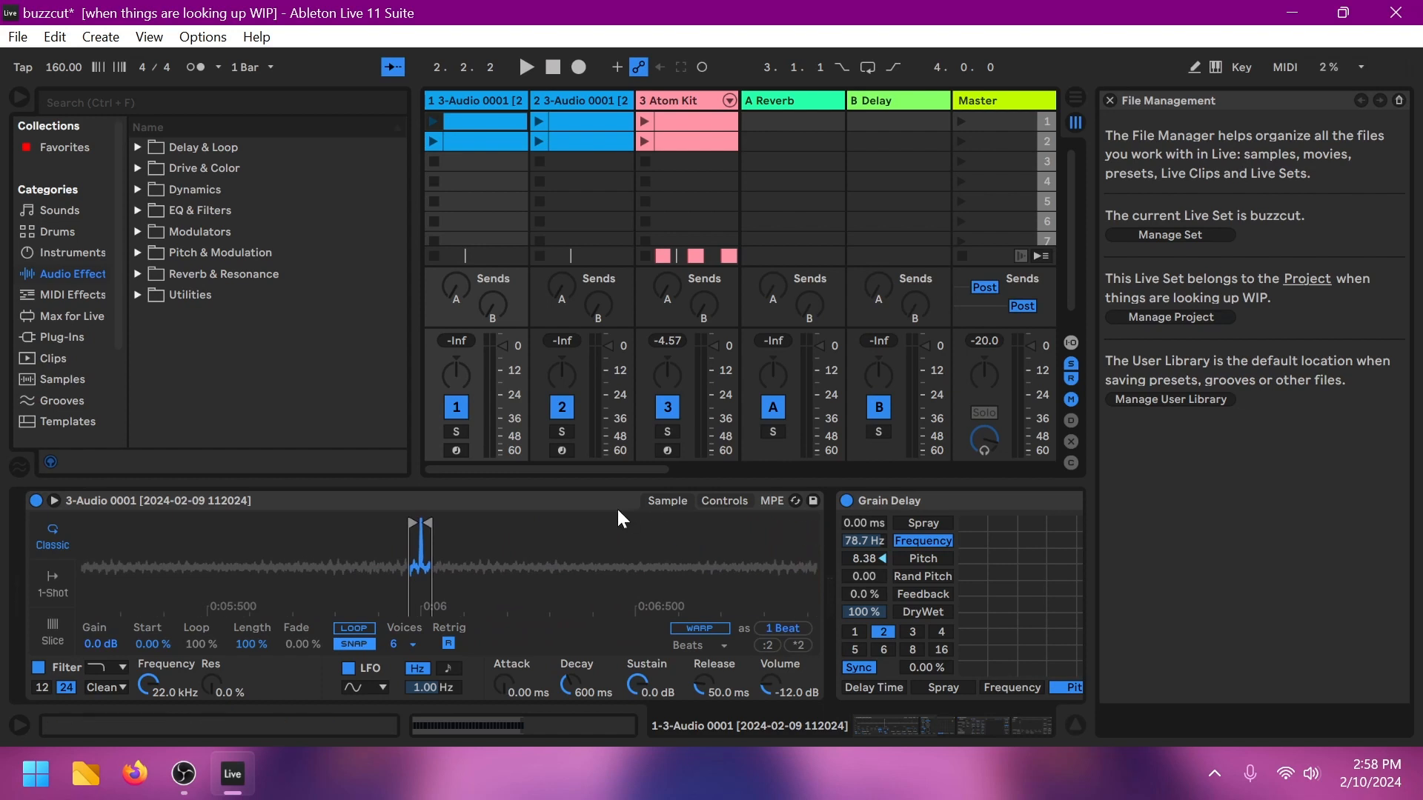
pyautogui.moveTo(494, 560); pyautogui.dragTo(522, 615)
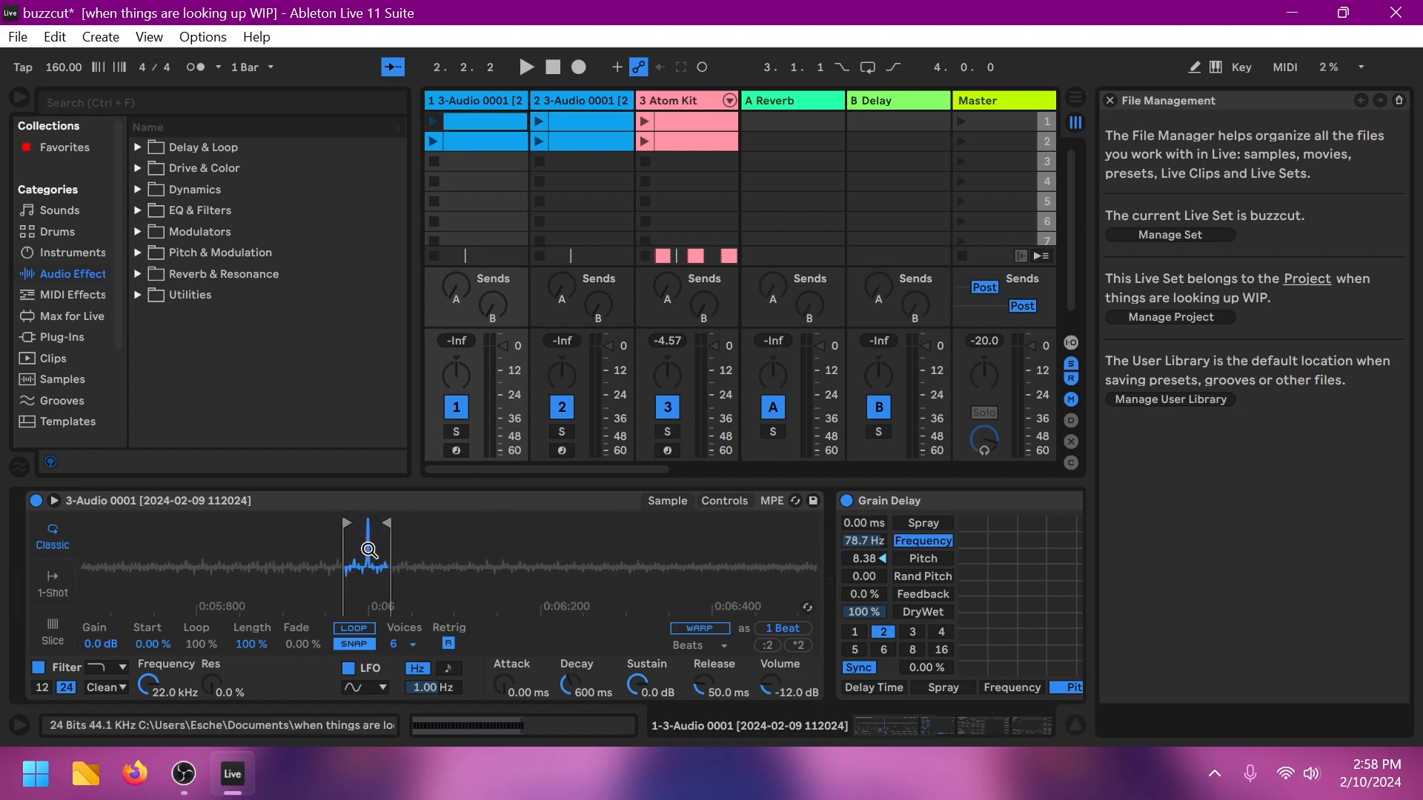
# Step: Solo the first 3-Audio 0001 track and play its second clip, the one holding the F3 notes
pyautogui.click(495, 144)
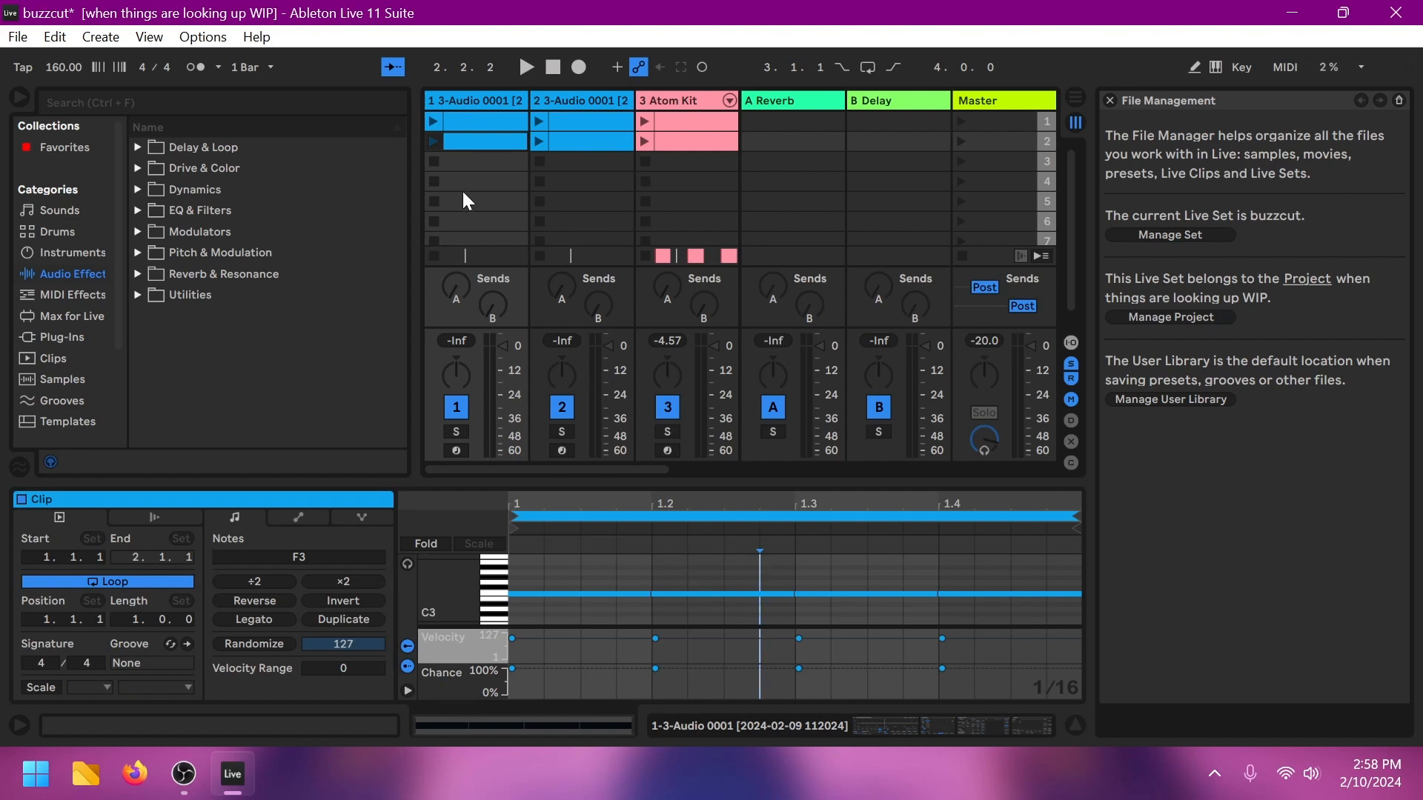
pyautogui.click(457, 432)
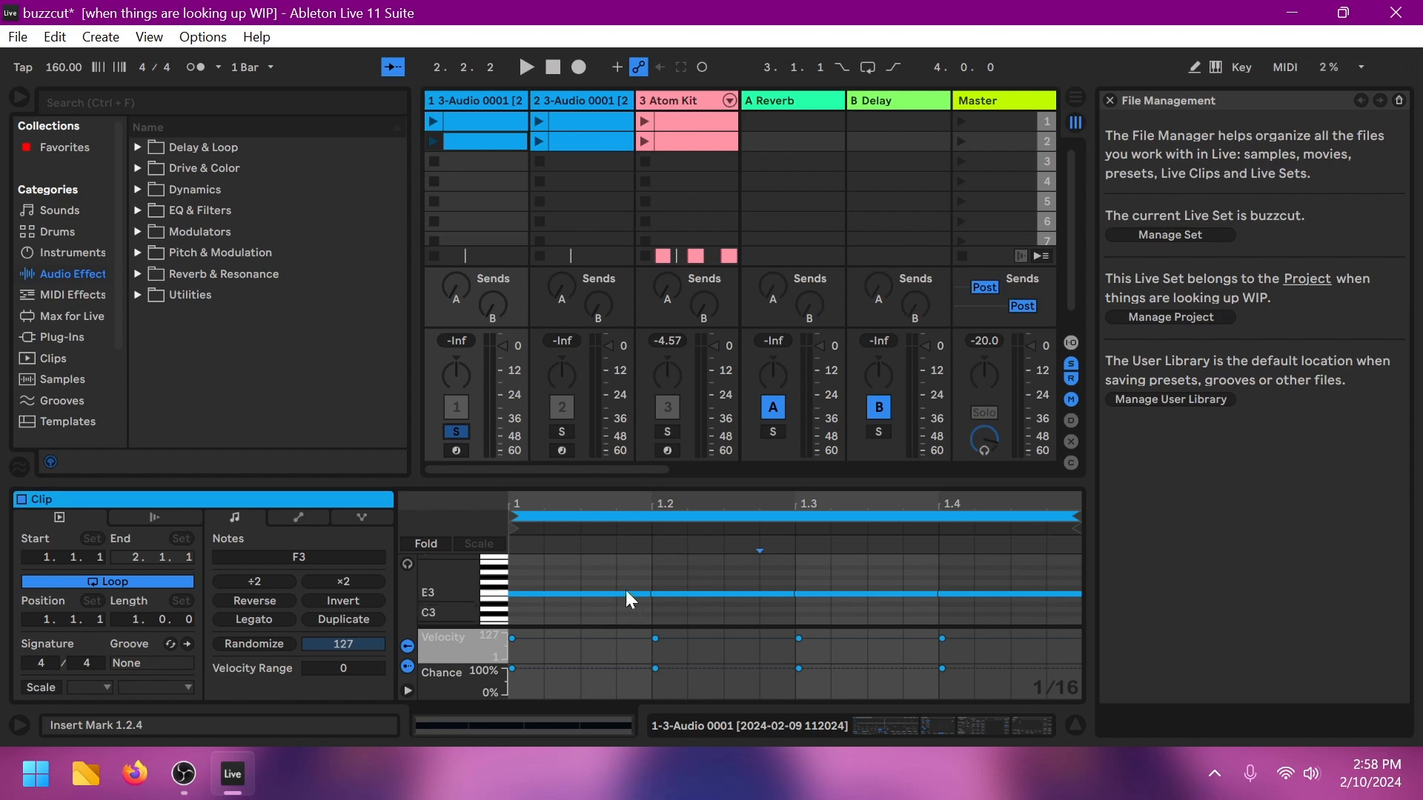
pyautogui.click(434, 141)
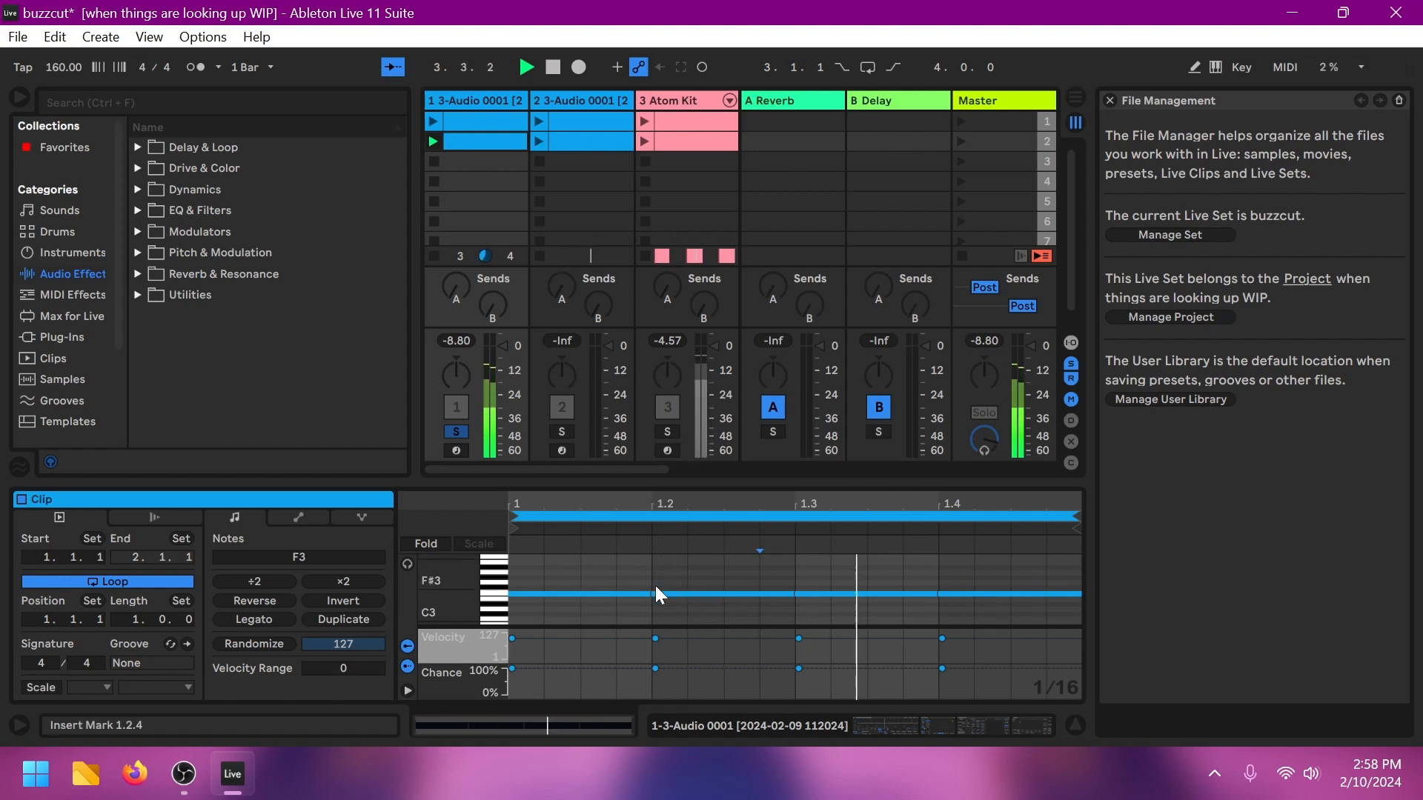
# Step: Play the first 3-Audio 0001 track's repeating C5 clip on its own and stop playback
pyautogui.click(495, 118)
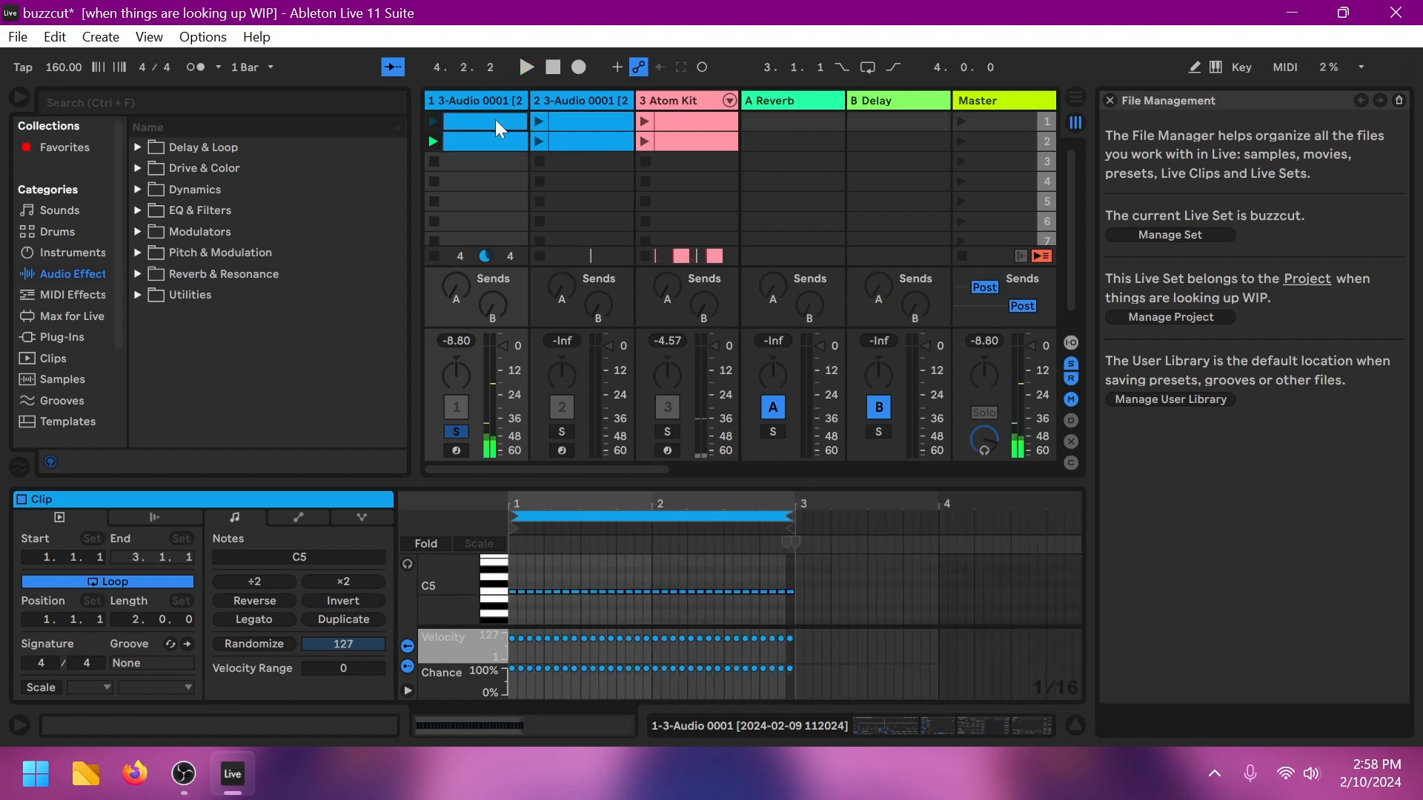
pyautogui.click(438, 119)
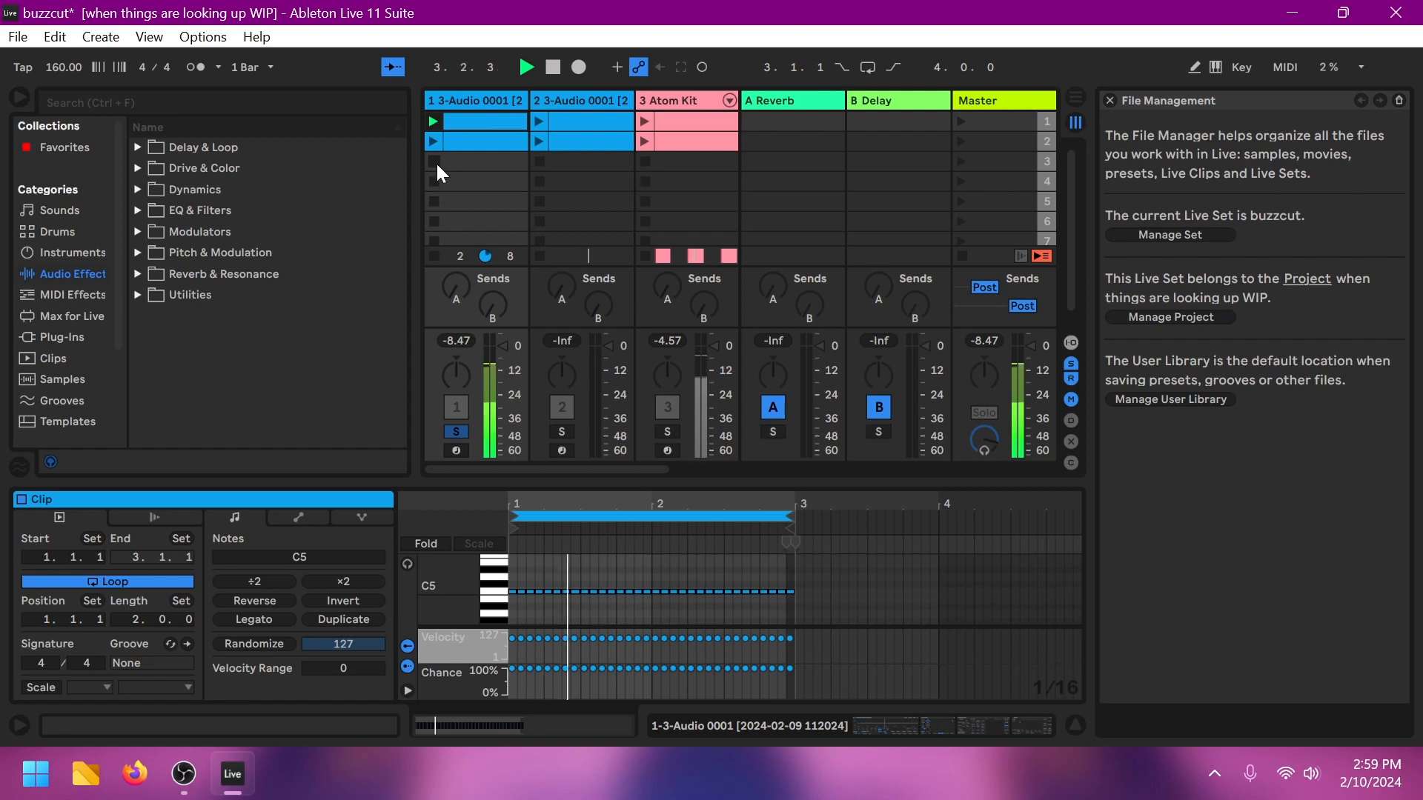
pyautogui.click(553, 67)
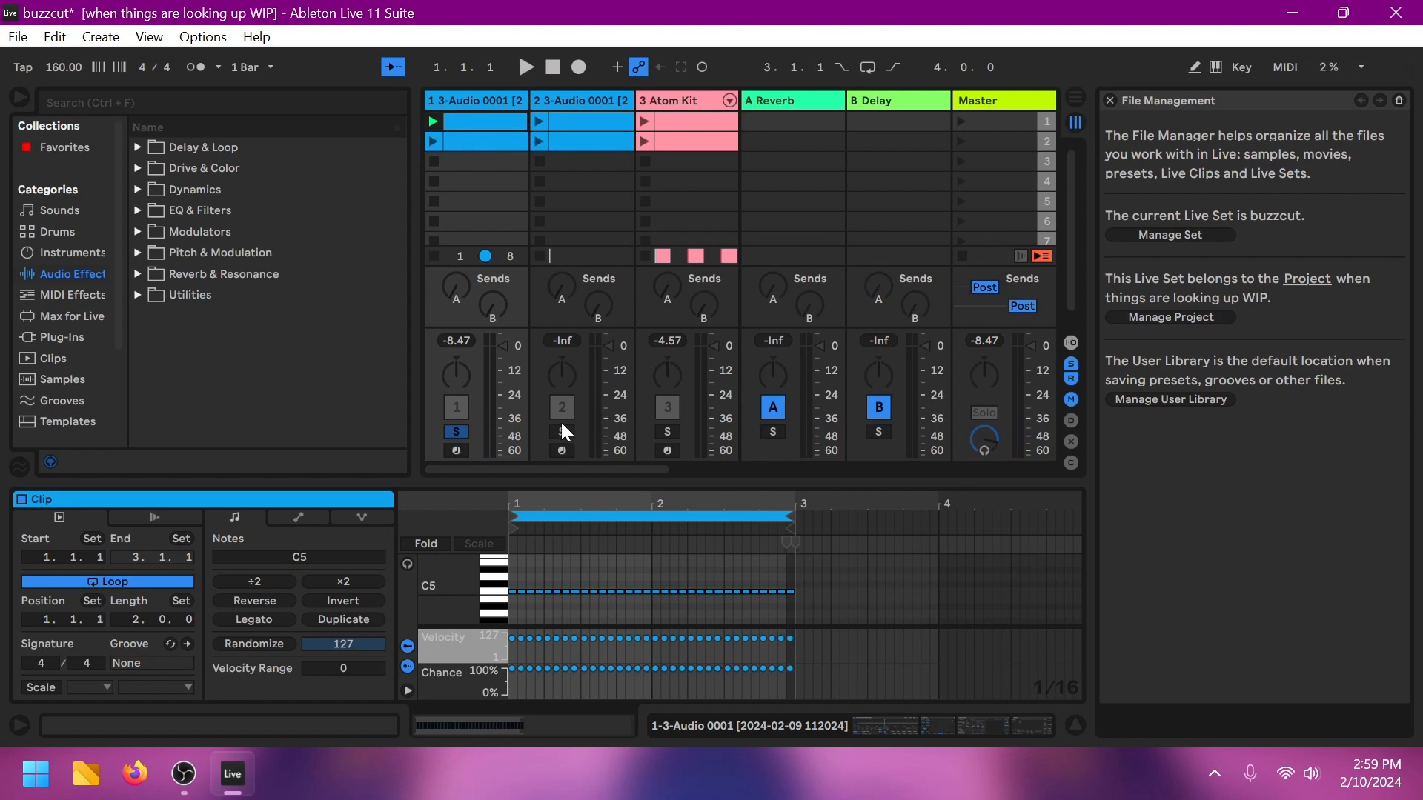
# Step: Solo the second 3-Audio 0001 track too, play its F3 clip together with the first track's C5 clip, and stop playback
pyautogui.click(543, 142)
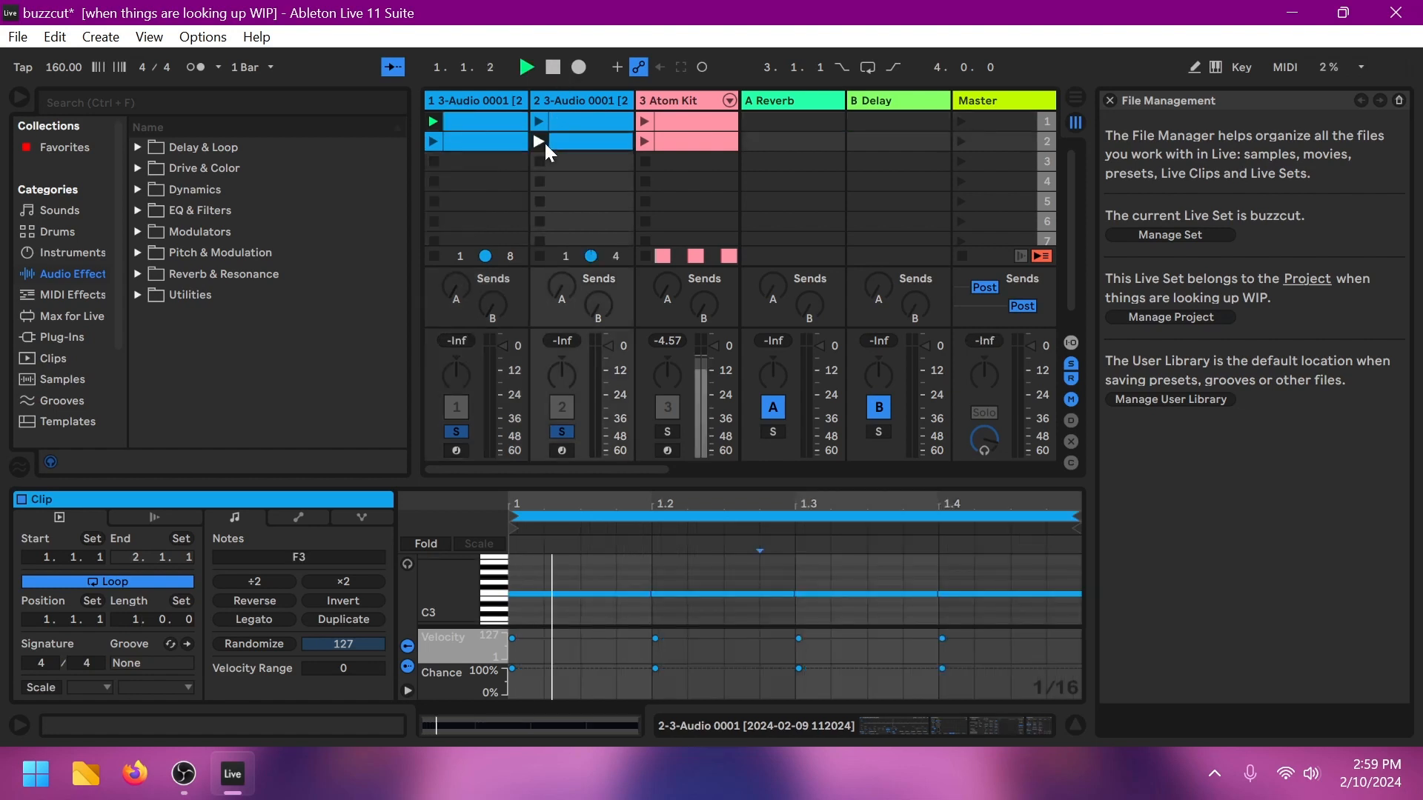
pyautogui.click(554, 73)
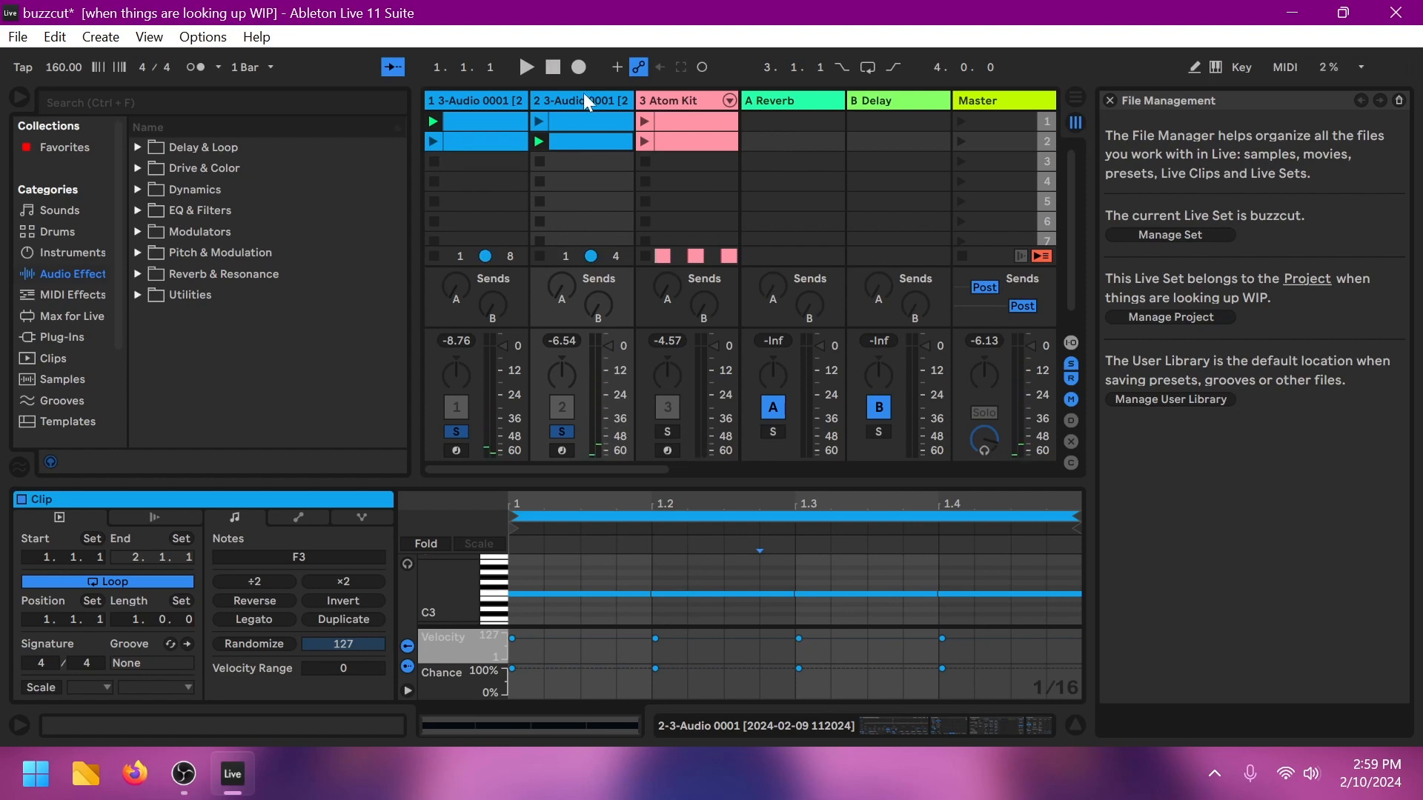
pyautogui.click(184, 774)
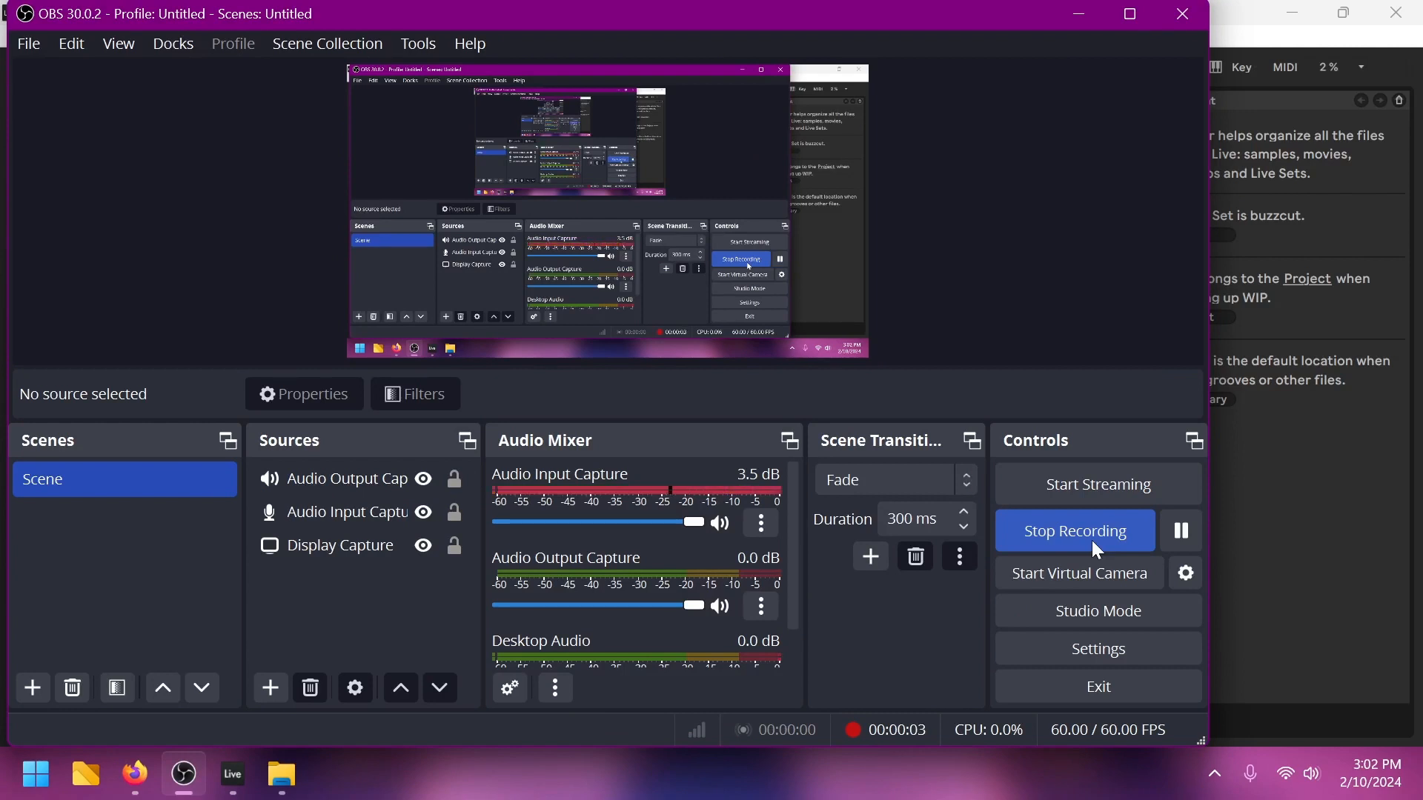
pyautogui.click(1083, 15)
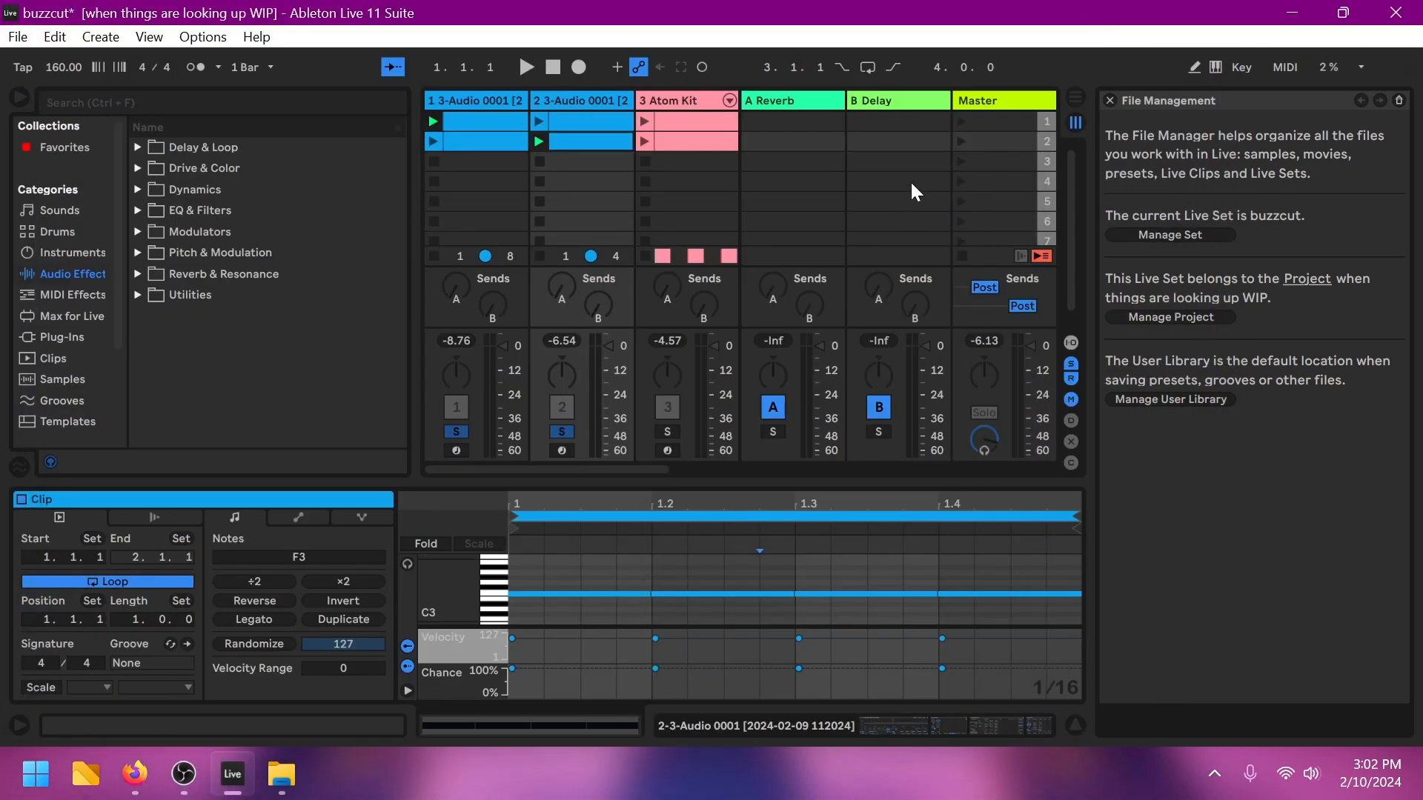
# Step: Play the two soloed 3-Audio 0001 tracks together once more and stop playback
pyautogui.click(533, 66)
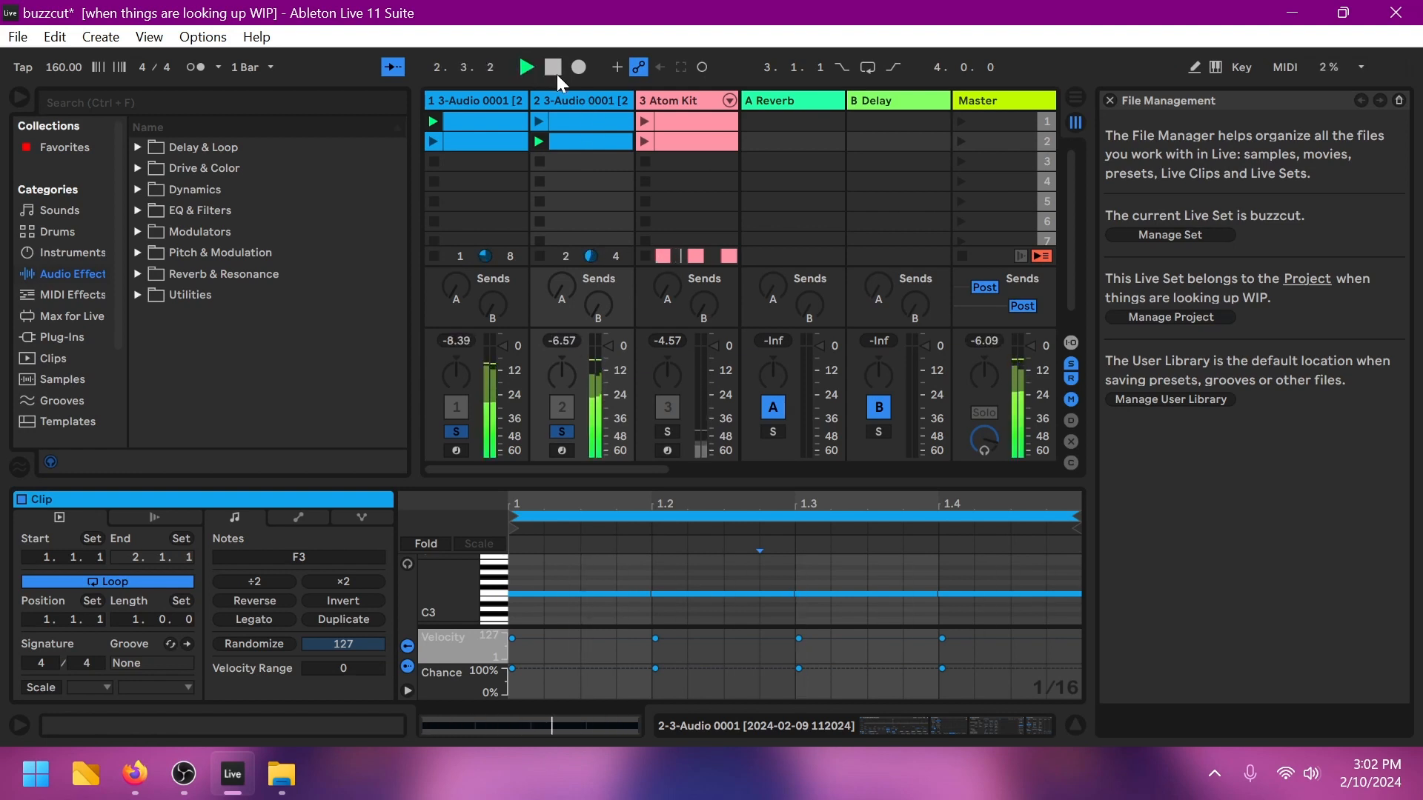
pyautogui.click(556, 73)
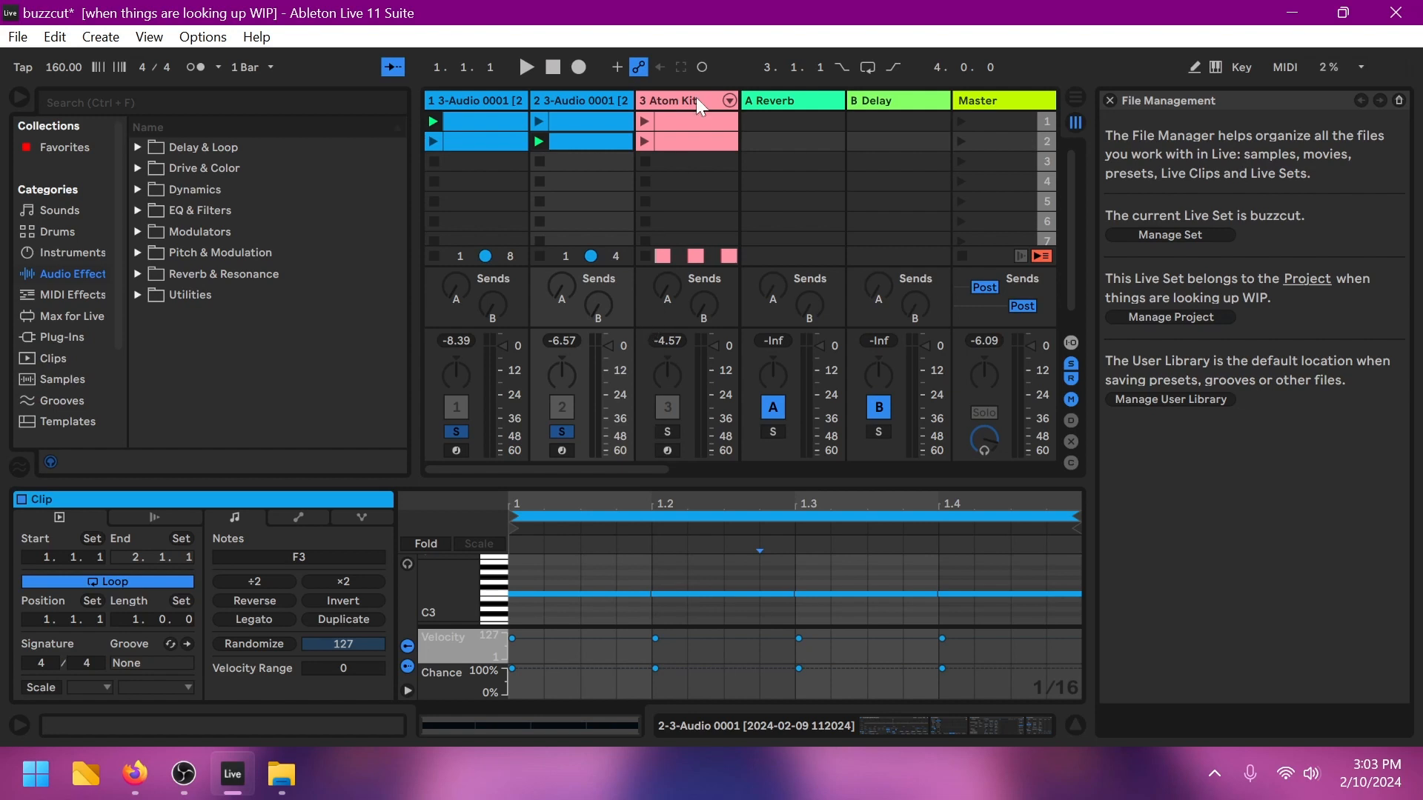
# Step: Turn off solo on both 3-Audio 0001 tracks and stop their active clips
pyautogui.moveTo(670, 466); pyautogui.dragTo(584, 439)
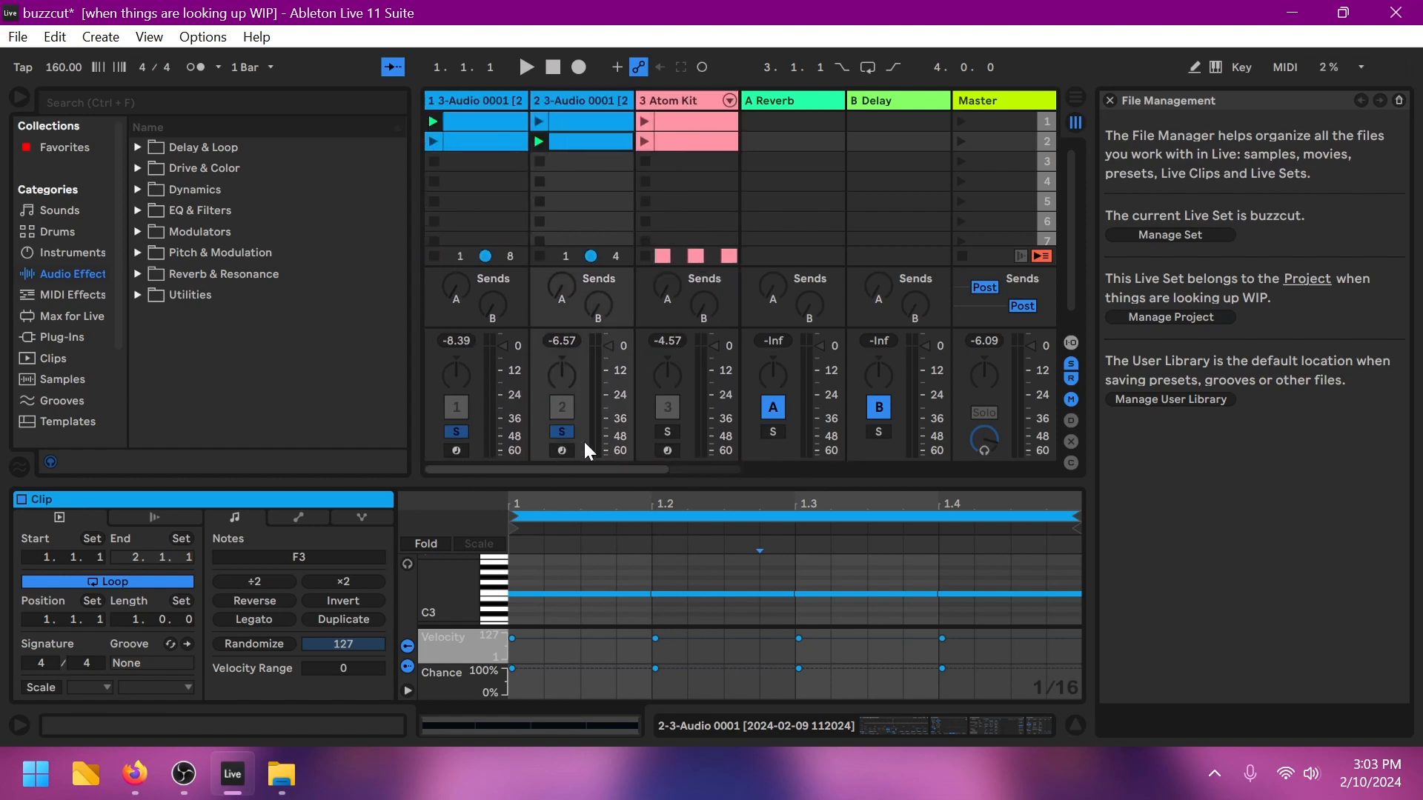
pyautogui.click(454, 432)
pyautogui.click(437, 159)
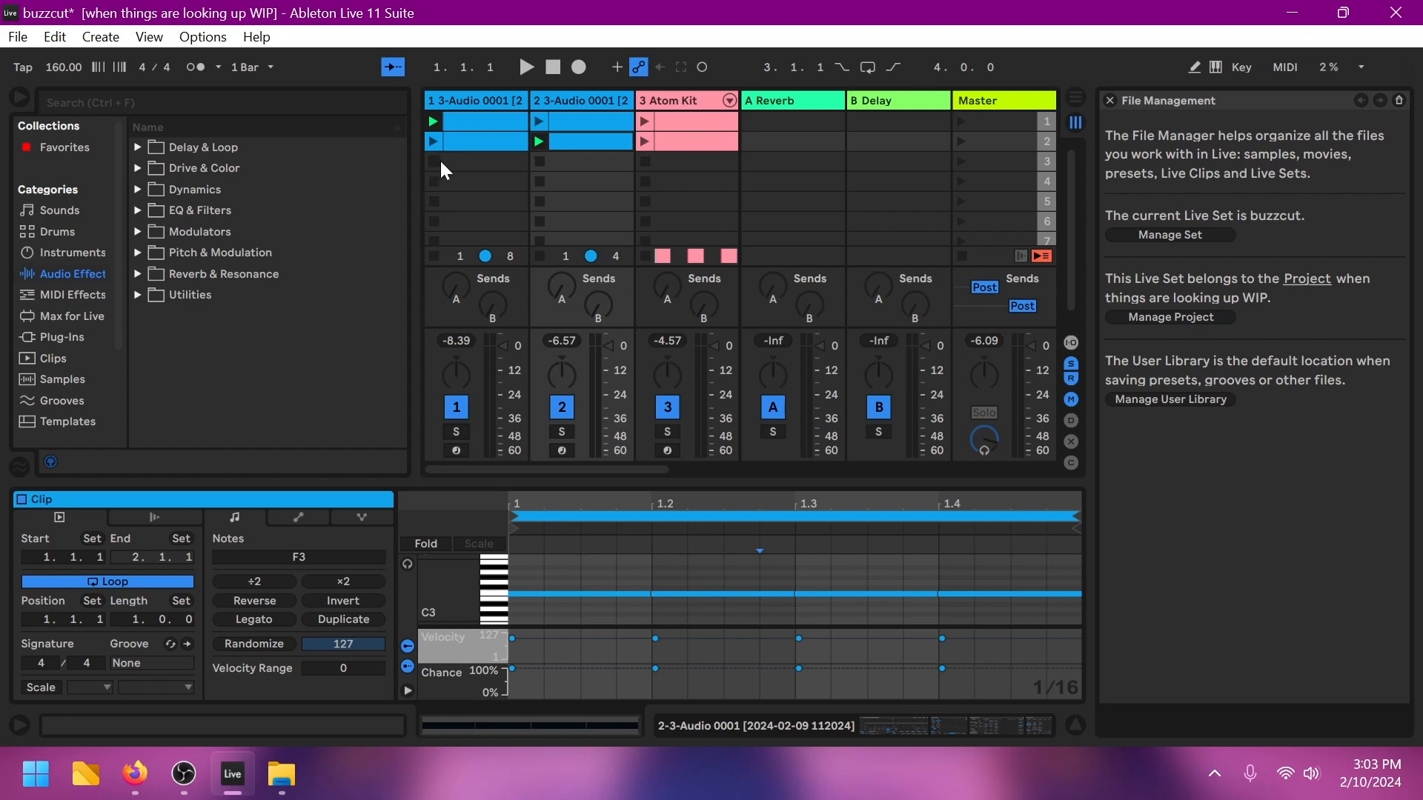
pyautogui.click(548, 160)
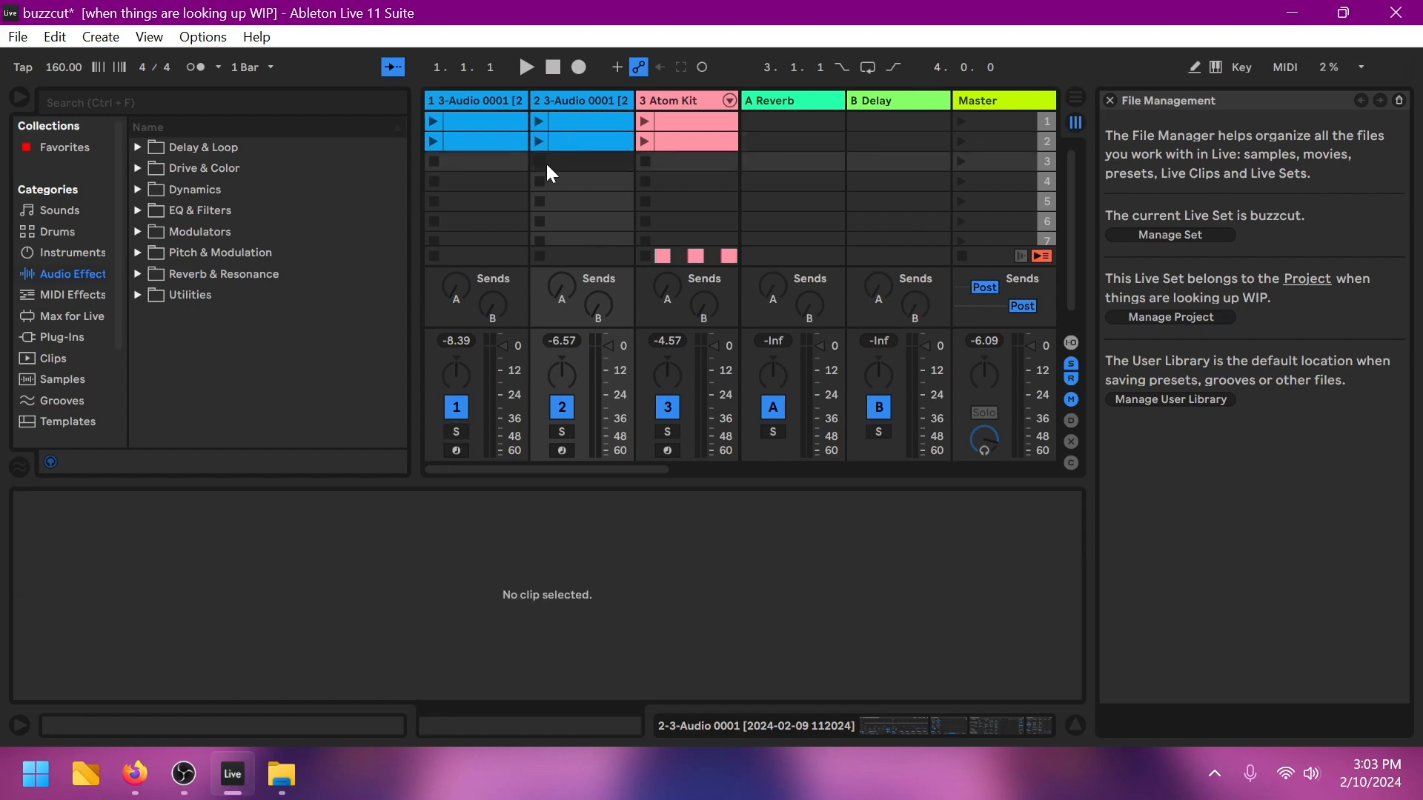
# Step: Play the opening of the drum part in Arrangement View and return to Session View
pyautogui.press('Tab')
pyautogui.scroll(-2, 575, 242)
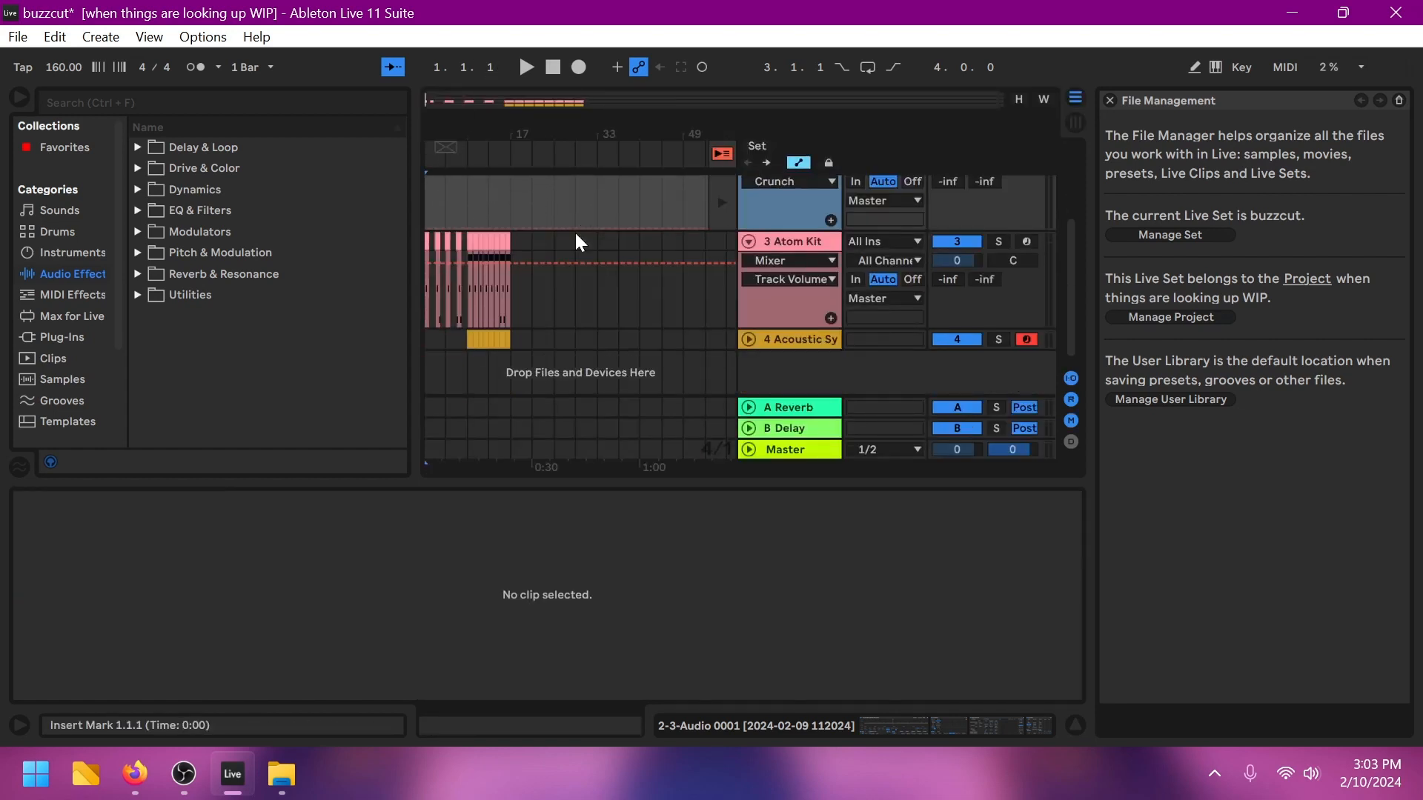
pyautogui.press('space')
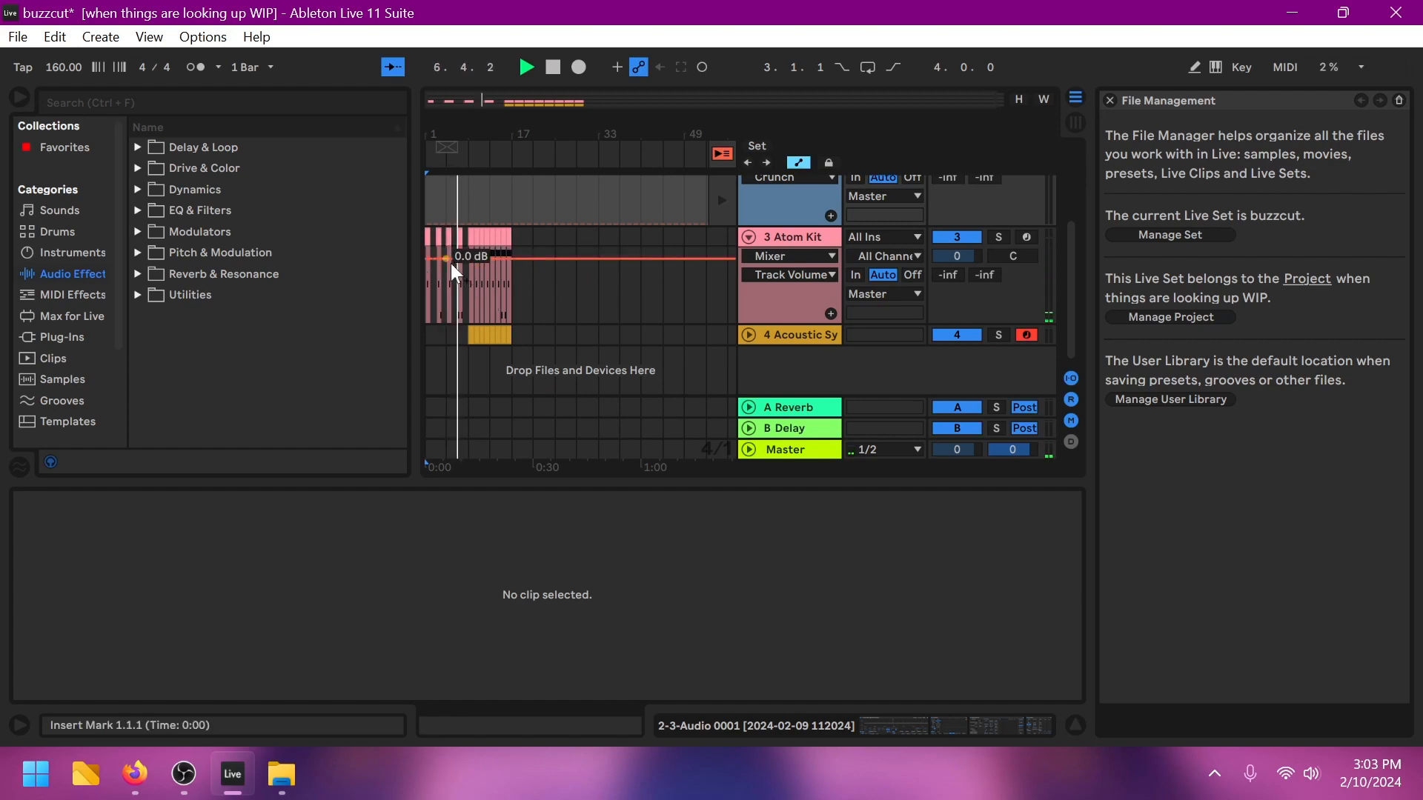
pyautogui.press('Tab')
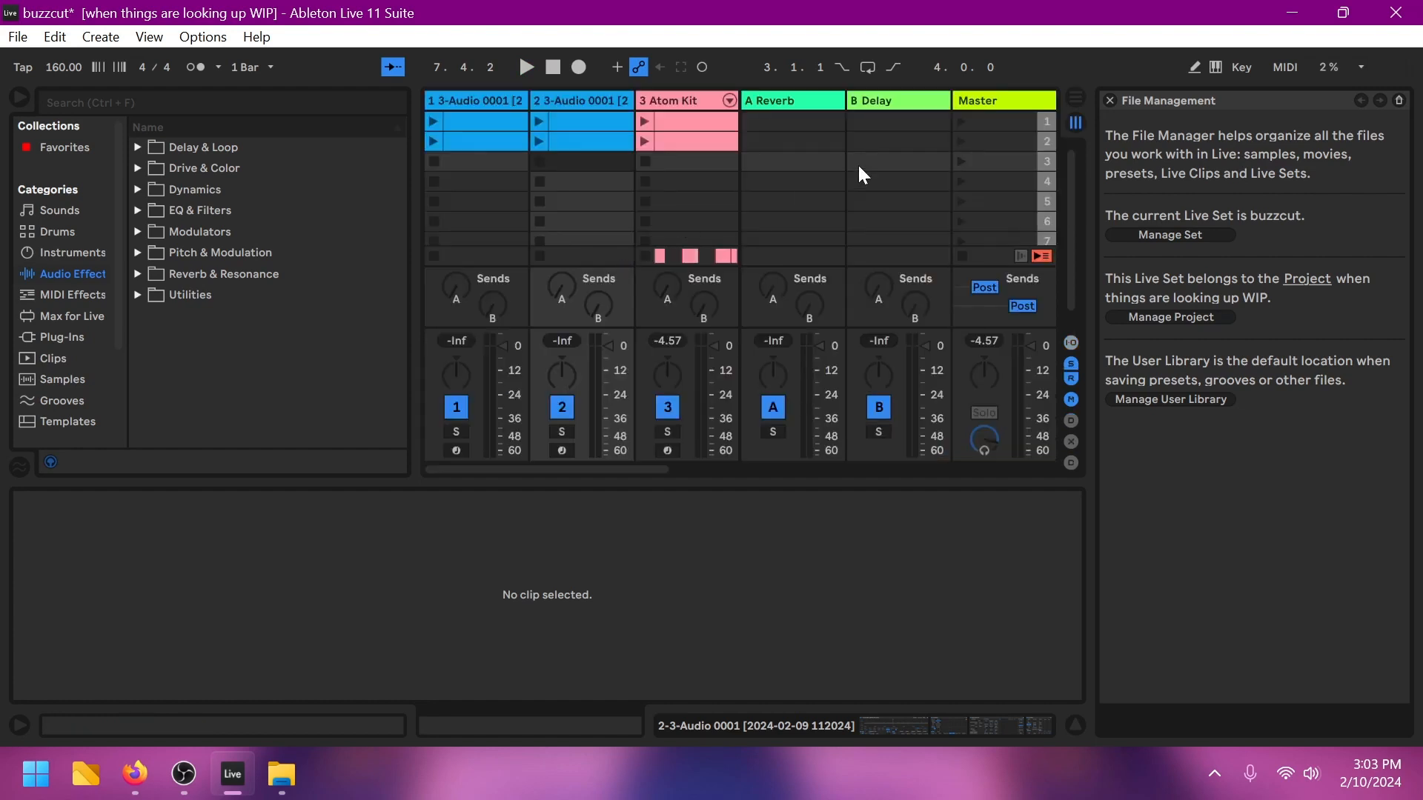
# Step: Solo the Atom Kit track, play its first and second clips in turn, return to the first, and stop the track's clip
pyautogui.click(649, 115)
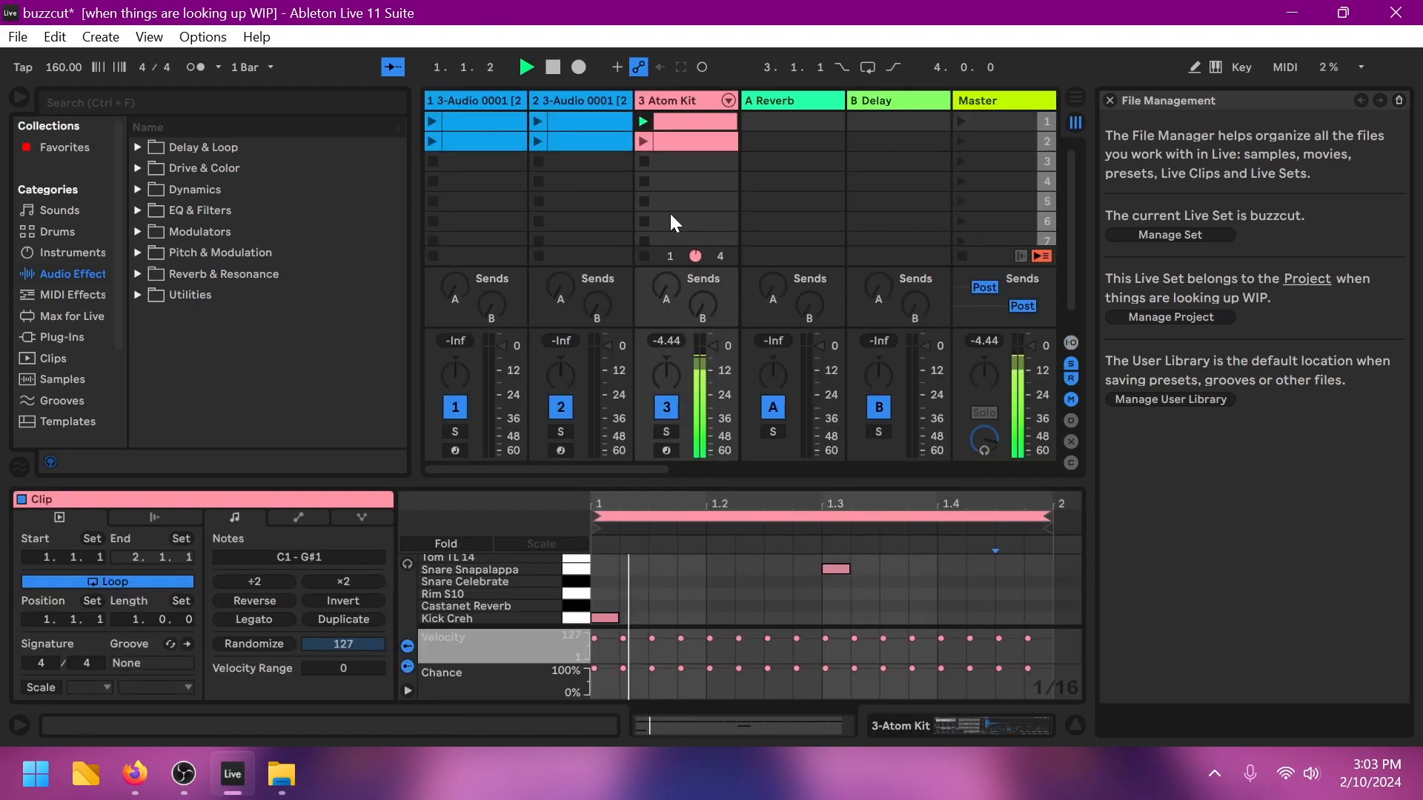
pyautogui.click(667, 431)
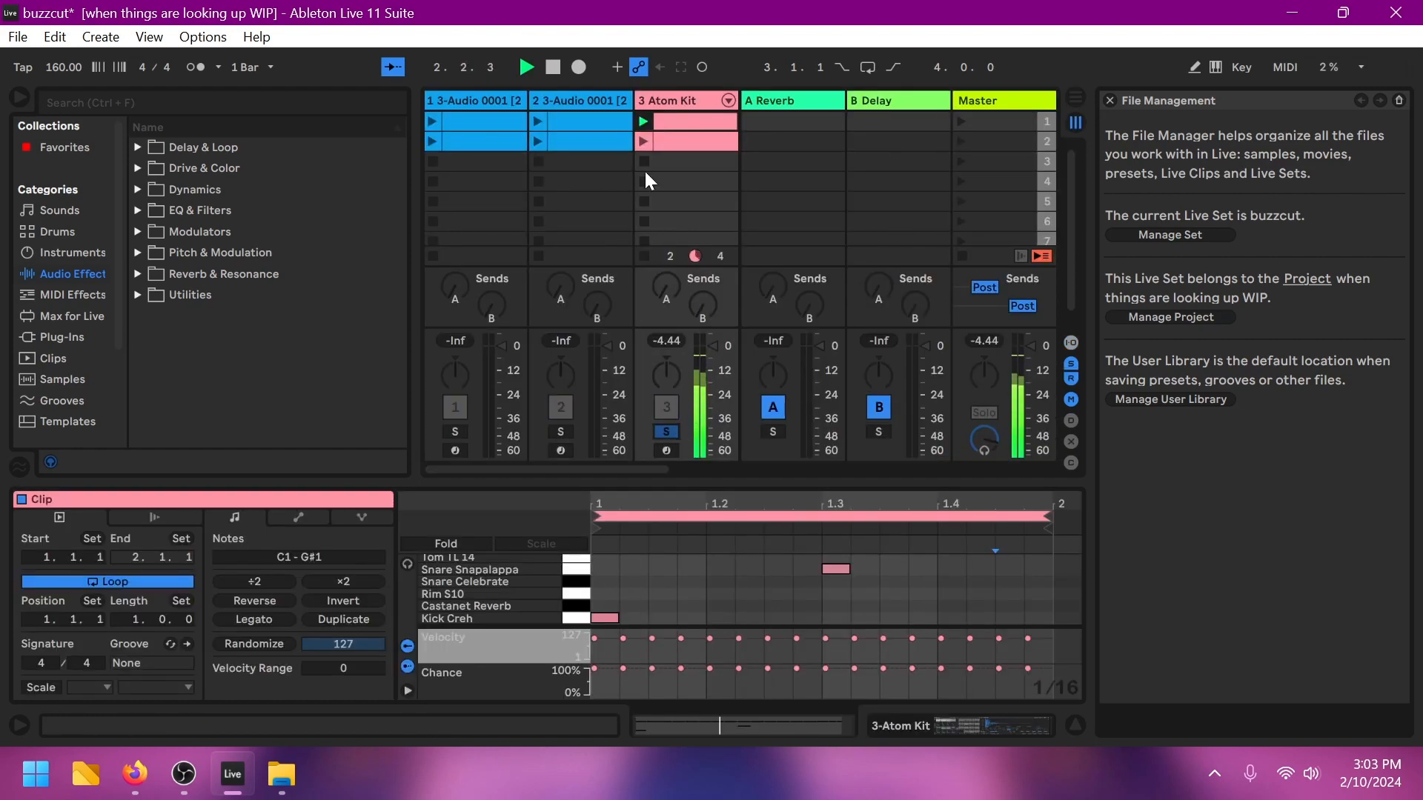
pyautogui.click(644, 141)
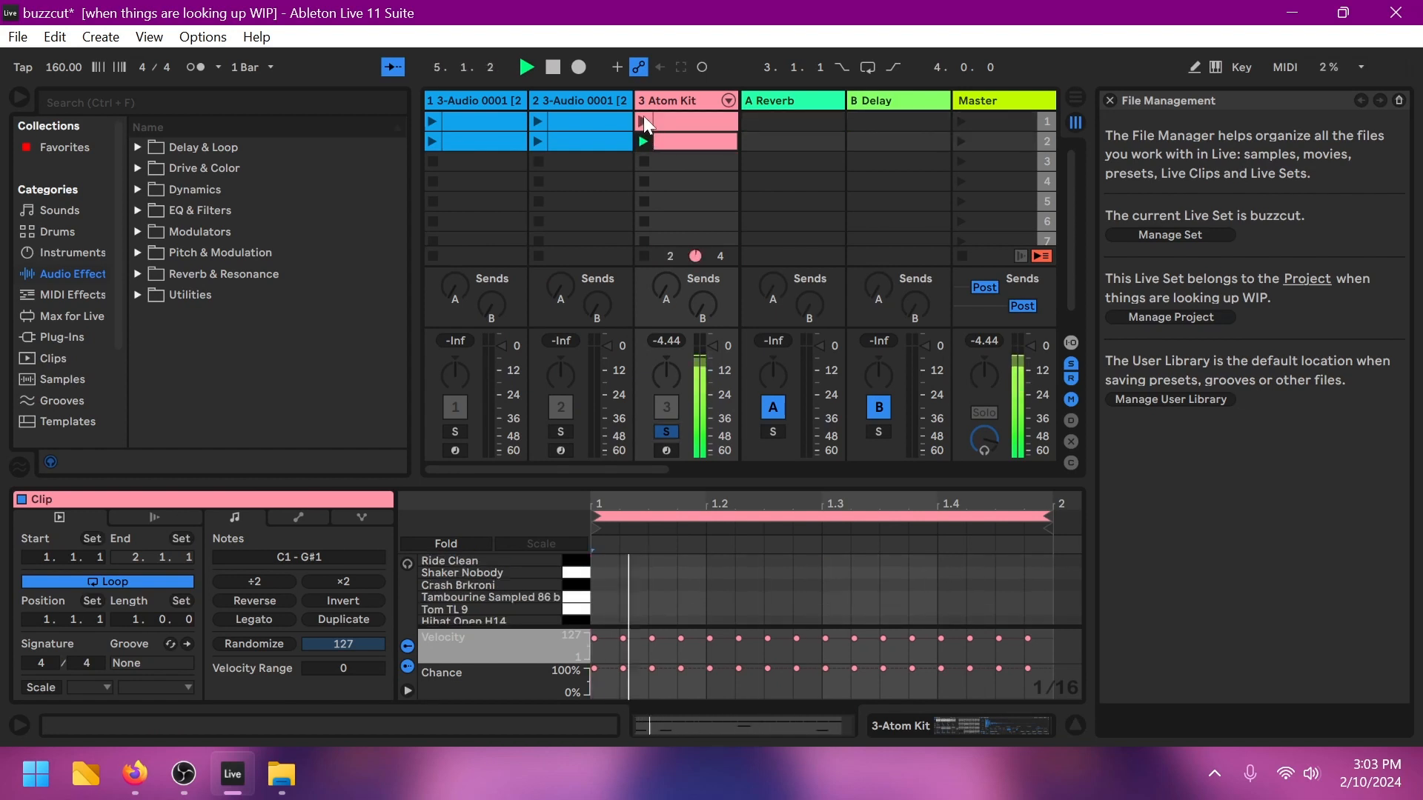
pyautogui.click(643, 116)
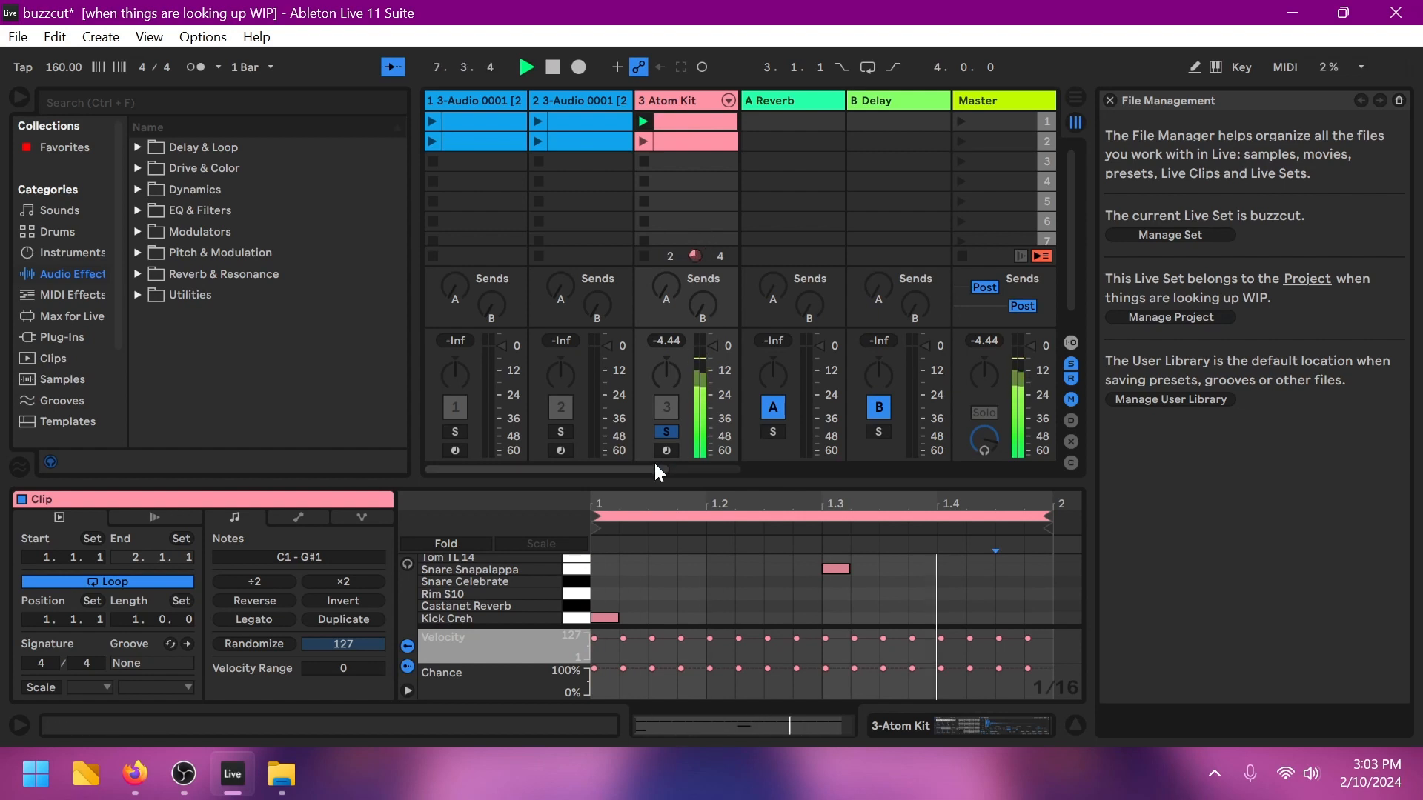
pyautogui.moveTo(652, 466); pyautogui.dragTo(713, 469)
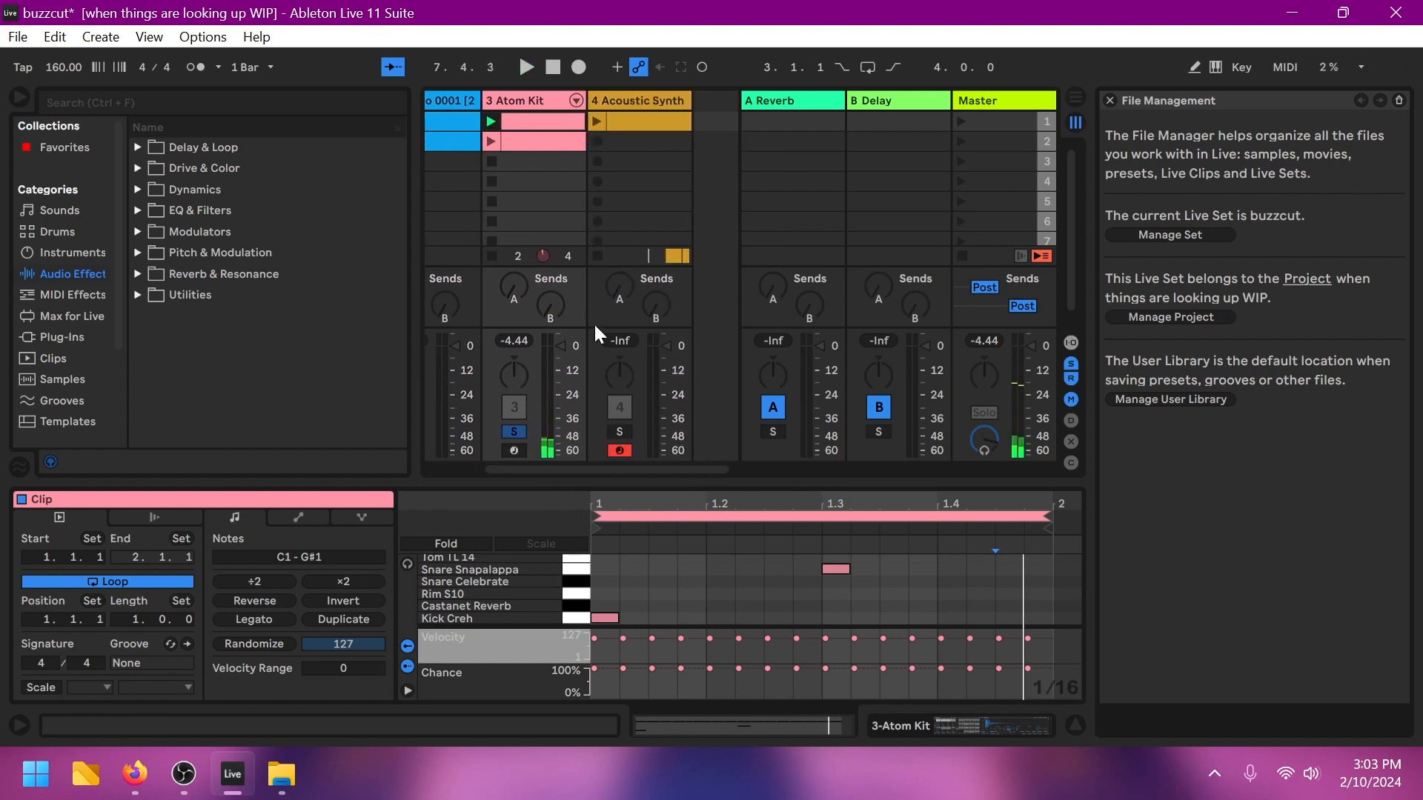
pyautogui.click(495, 256)
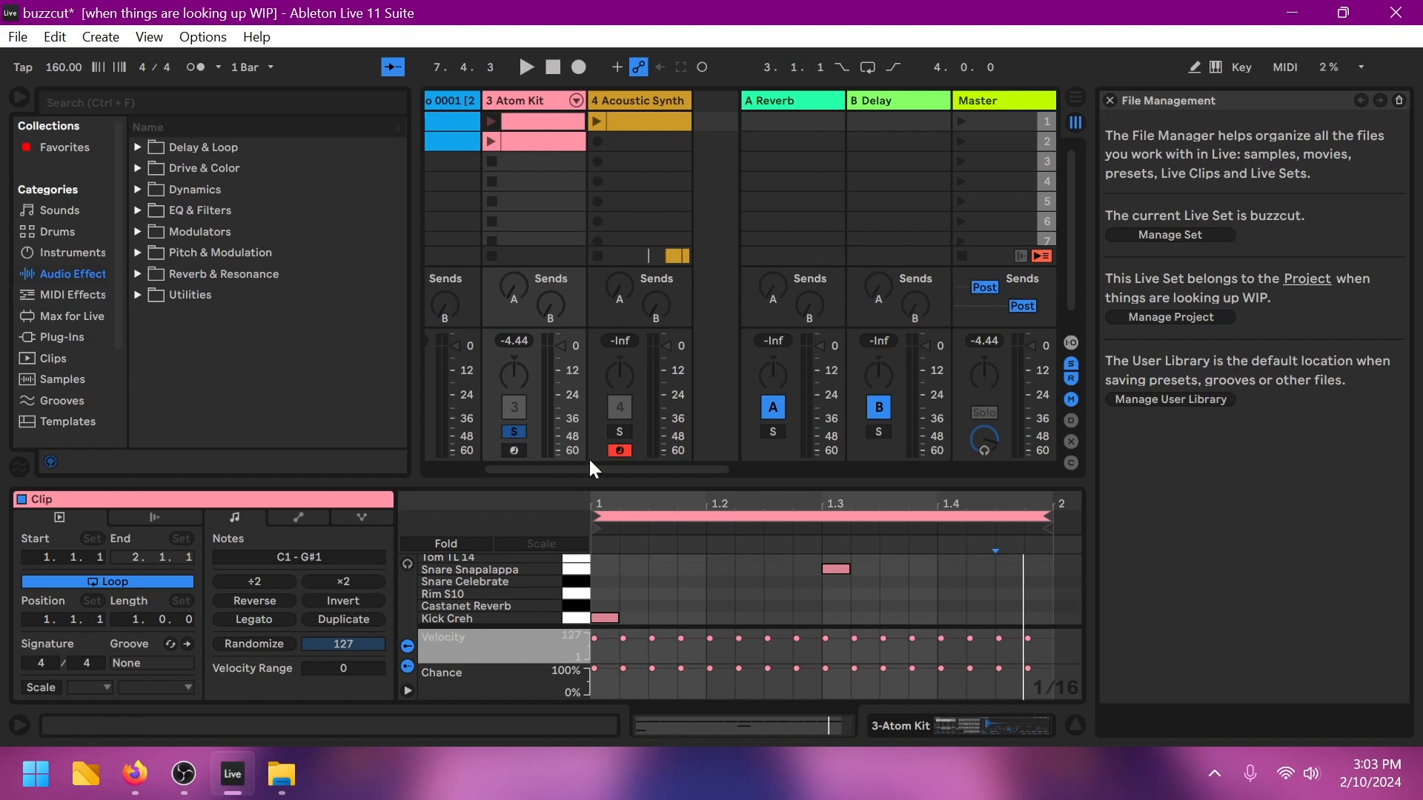
pyautogui.click(183, 774)
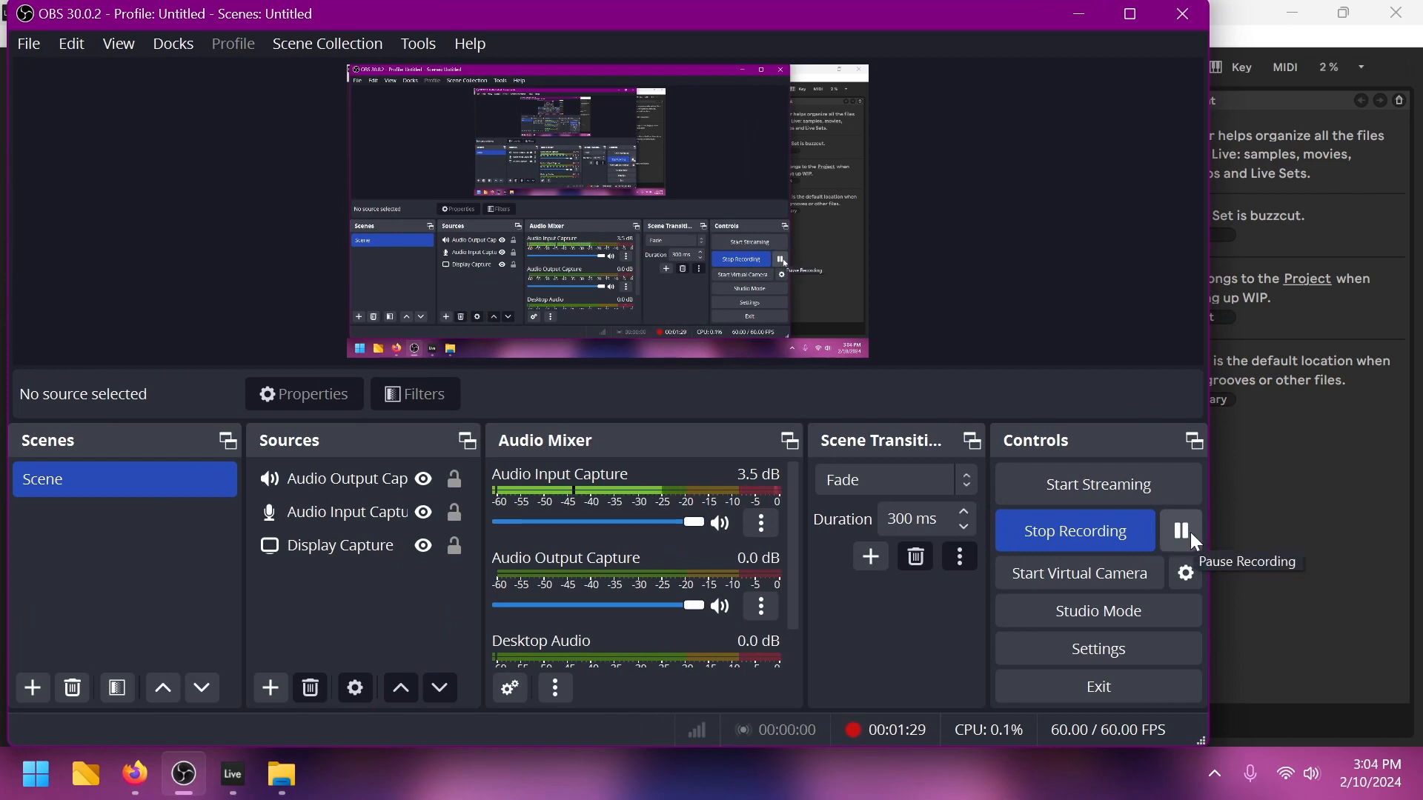
pyautogui.click(1084, 14)
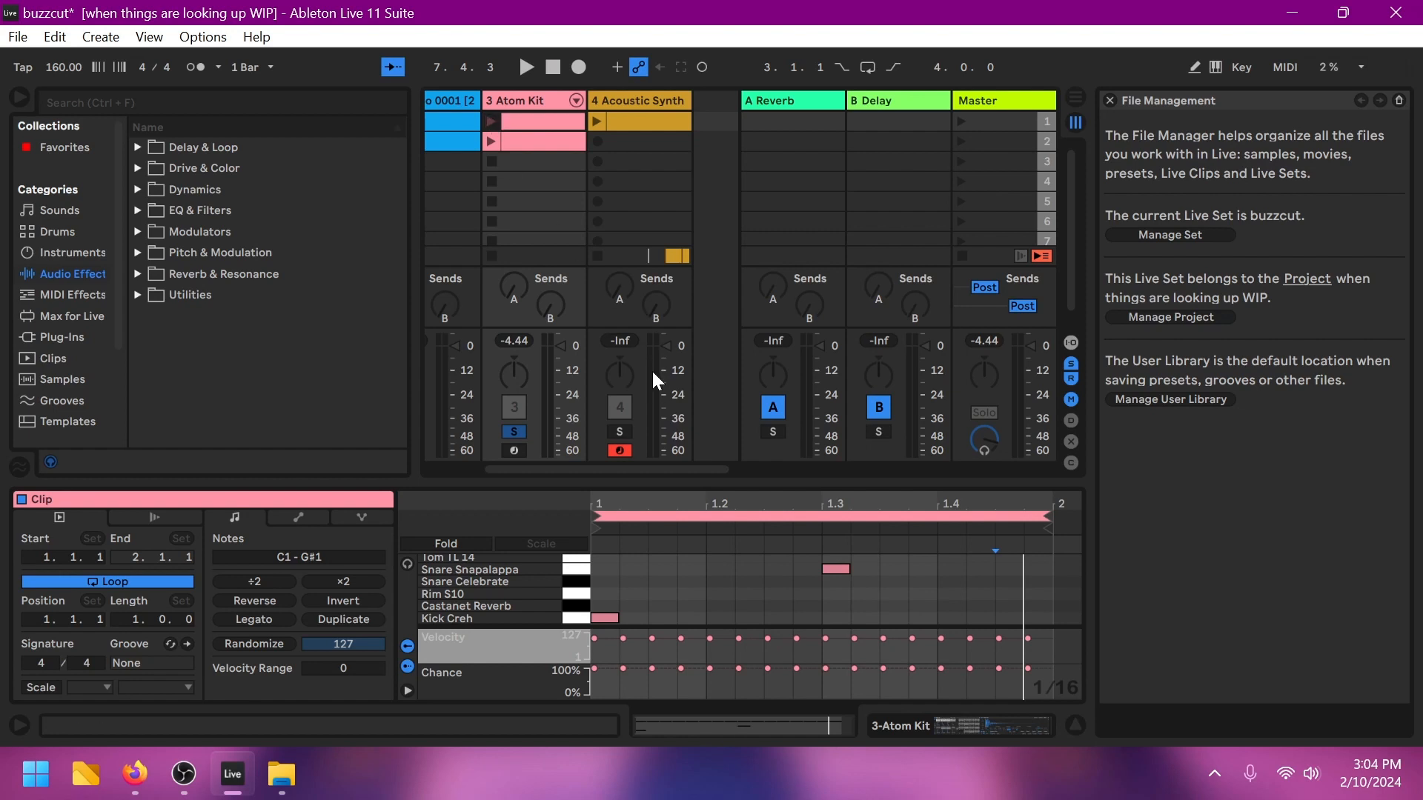
# Step: Save the buzzcut set and insert a new audio track below the Acoustic Synth Bass track in Arrangement View
pyautogui.press('Tab')
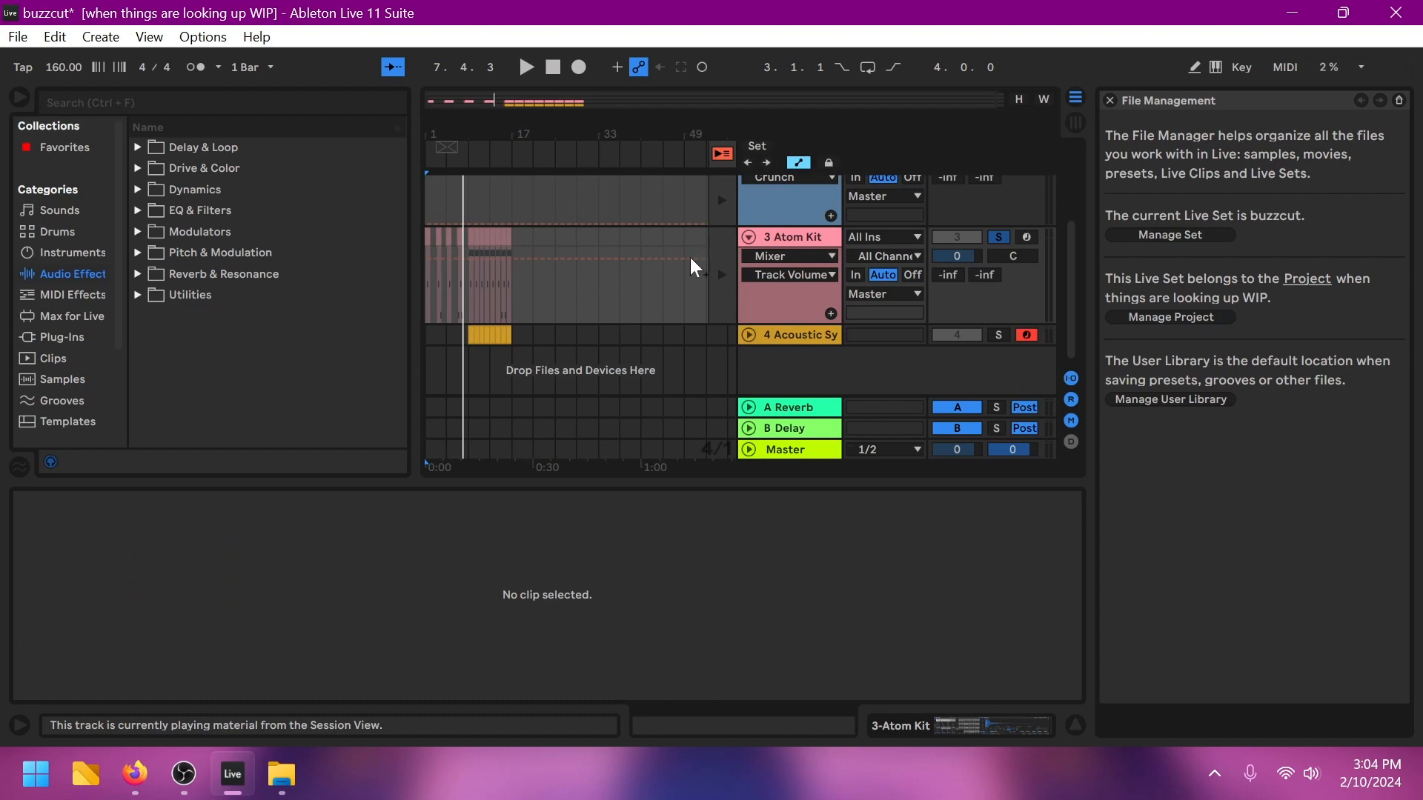
pyautogui.hotkey('ctrl', 's')
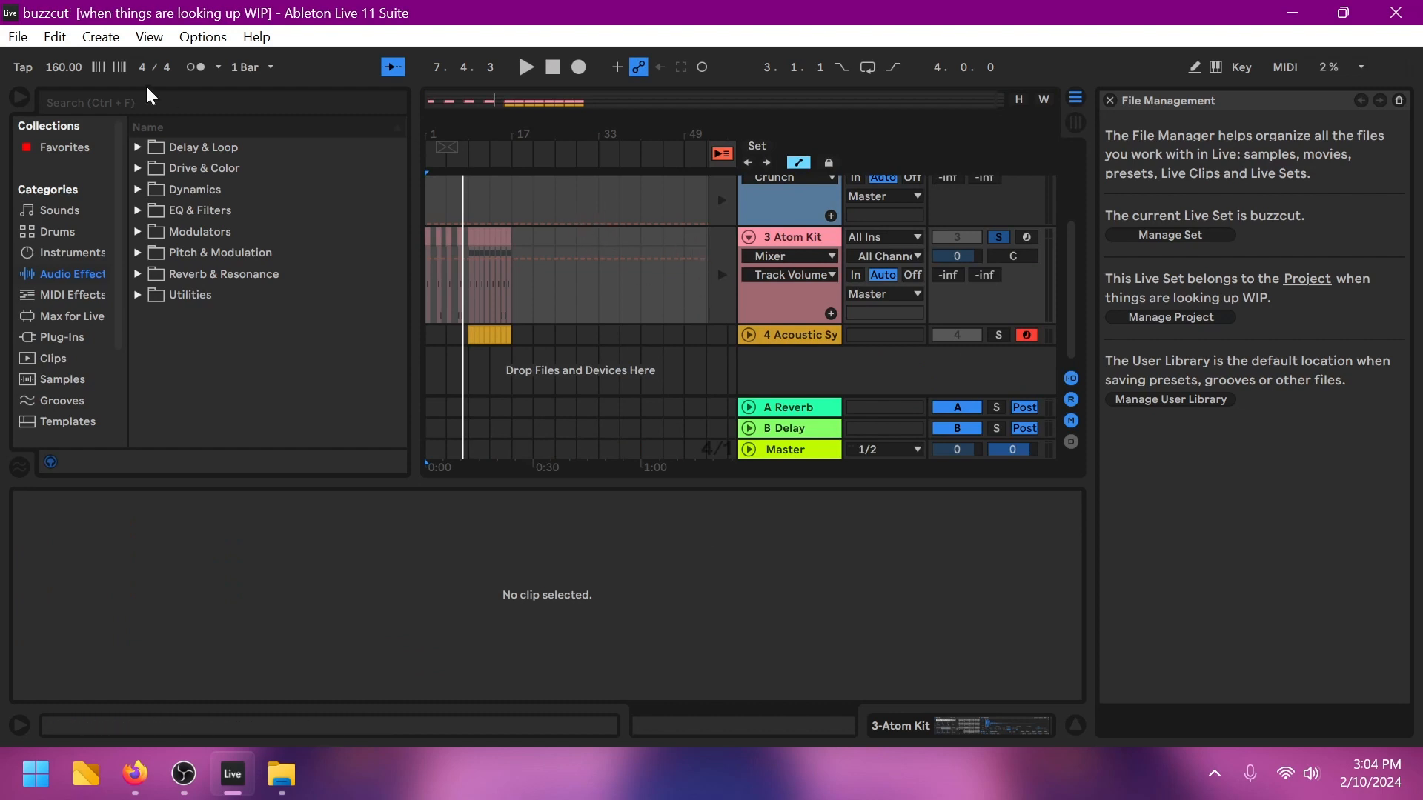
pyautogui.rightClick(786, 361)
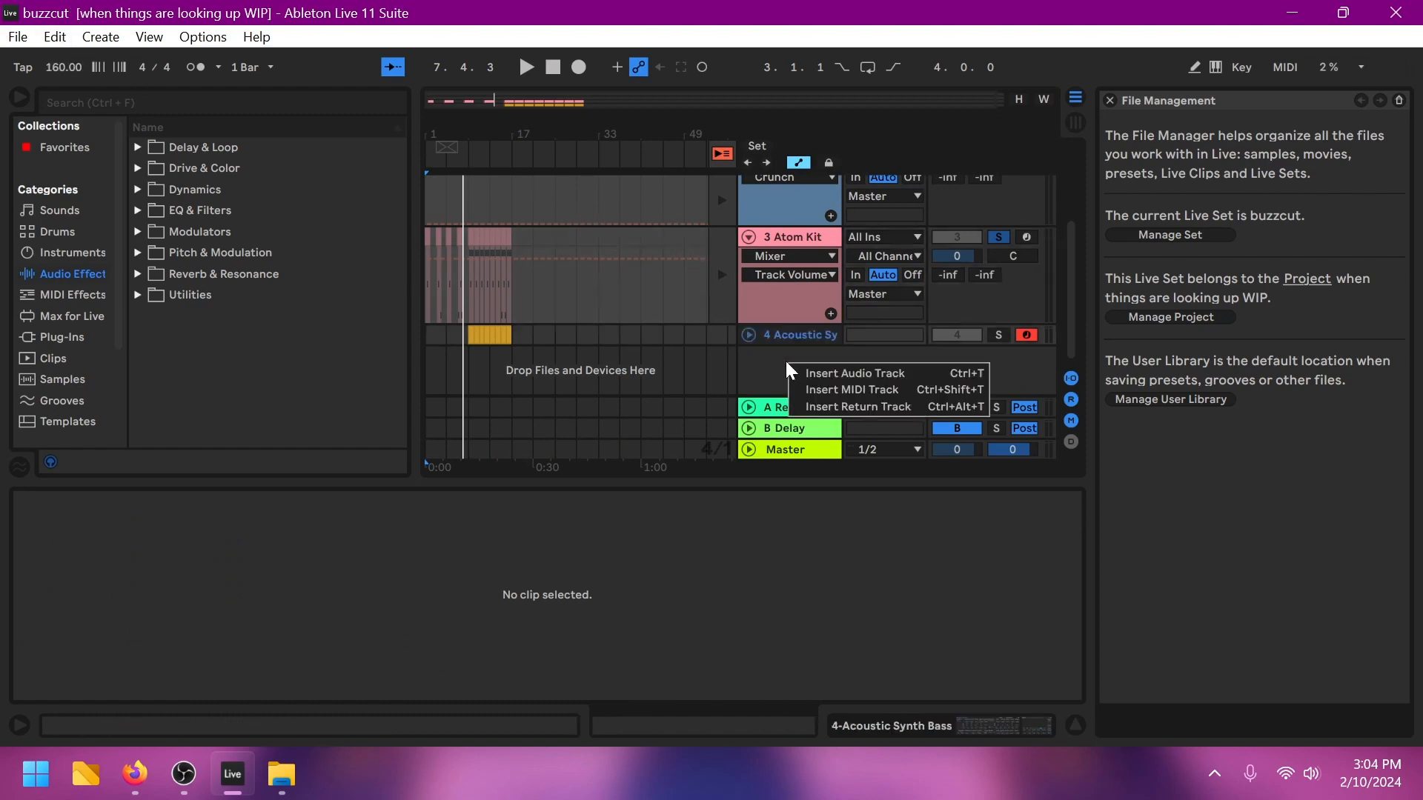
pyautogui.click(818, 370)
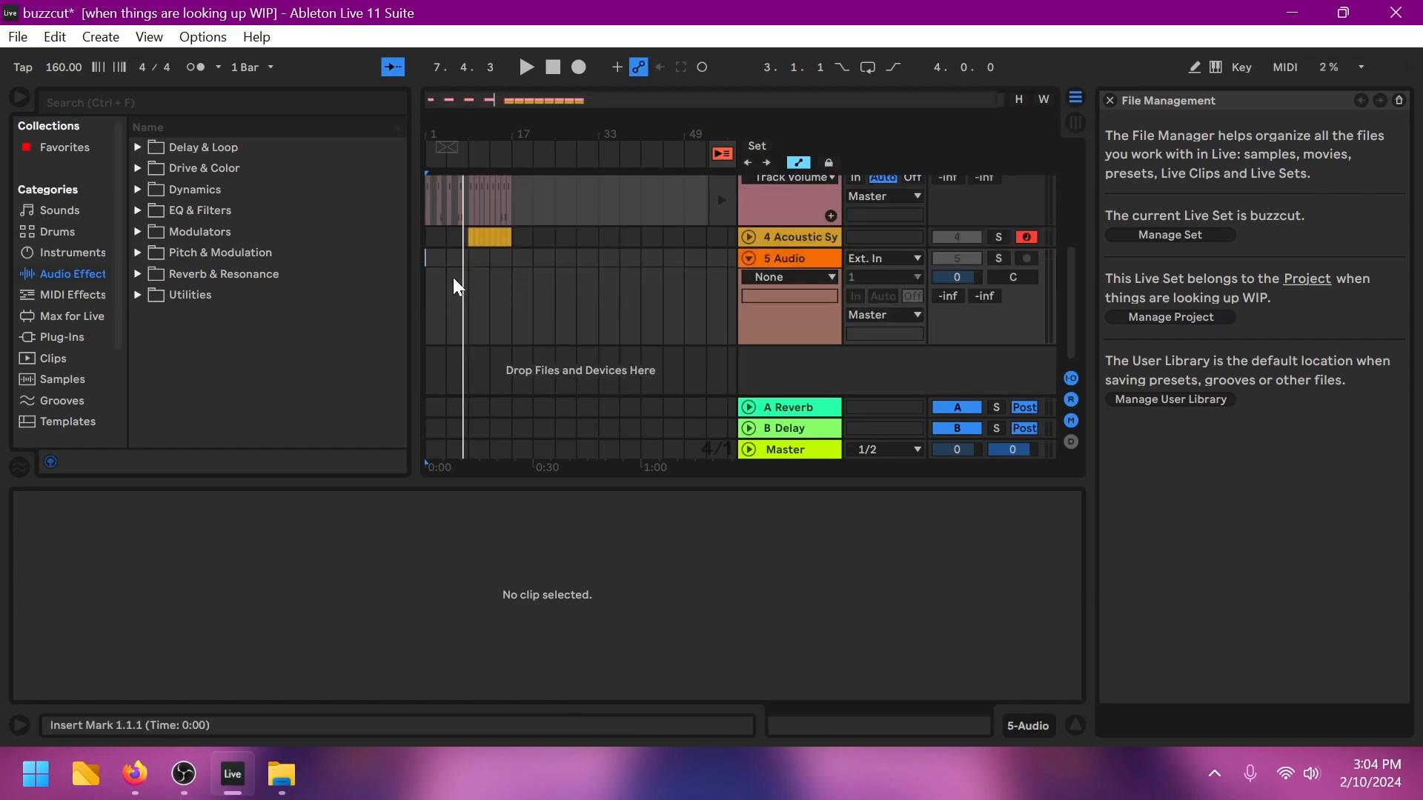
# Step: Place the insert marker at bar 17 on the 5 Audio track and delete that track
pyautogui.click(520, 286)
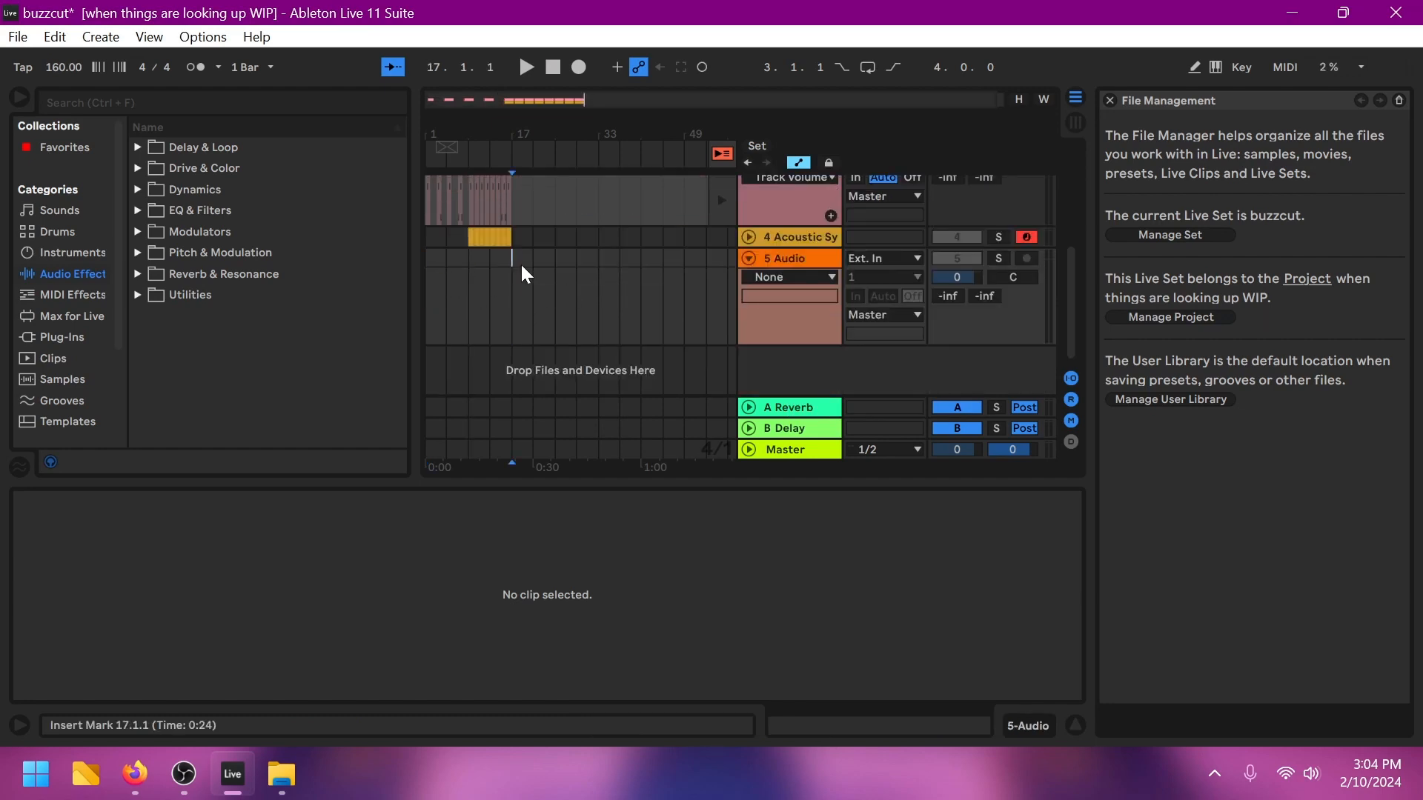
pyautogui.rightClick(806, 260)
pyautogui.click(830, 276)
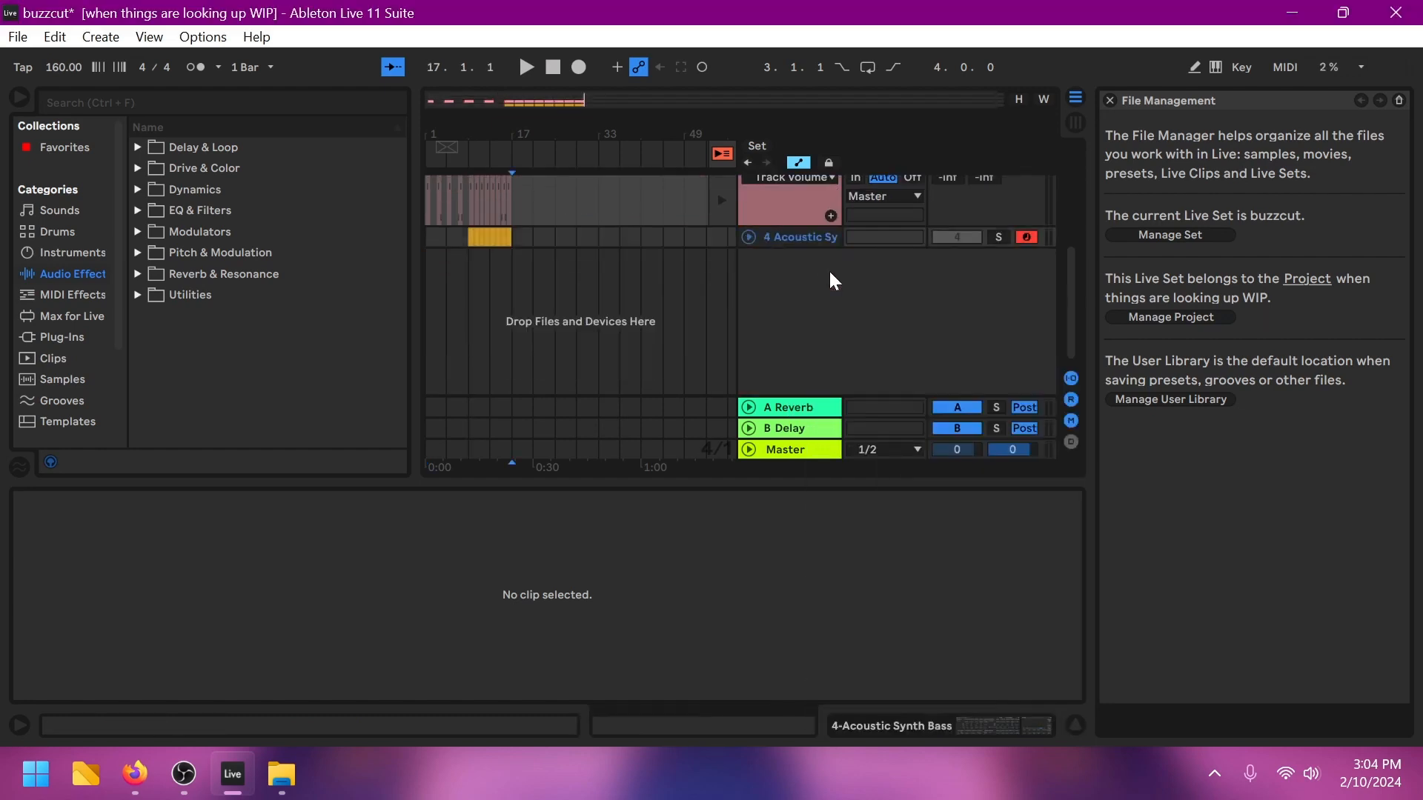
# Step: Insert a MIDI track below Acoustic Synth Bass and fill bars 17 to 33 with four consecutive four-bar clips
pyautogui.rightClick(796, 310)
pyautogui.click(847, 336)
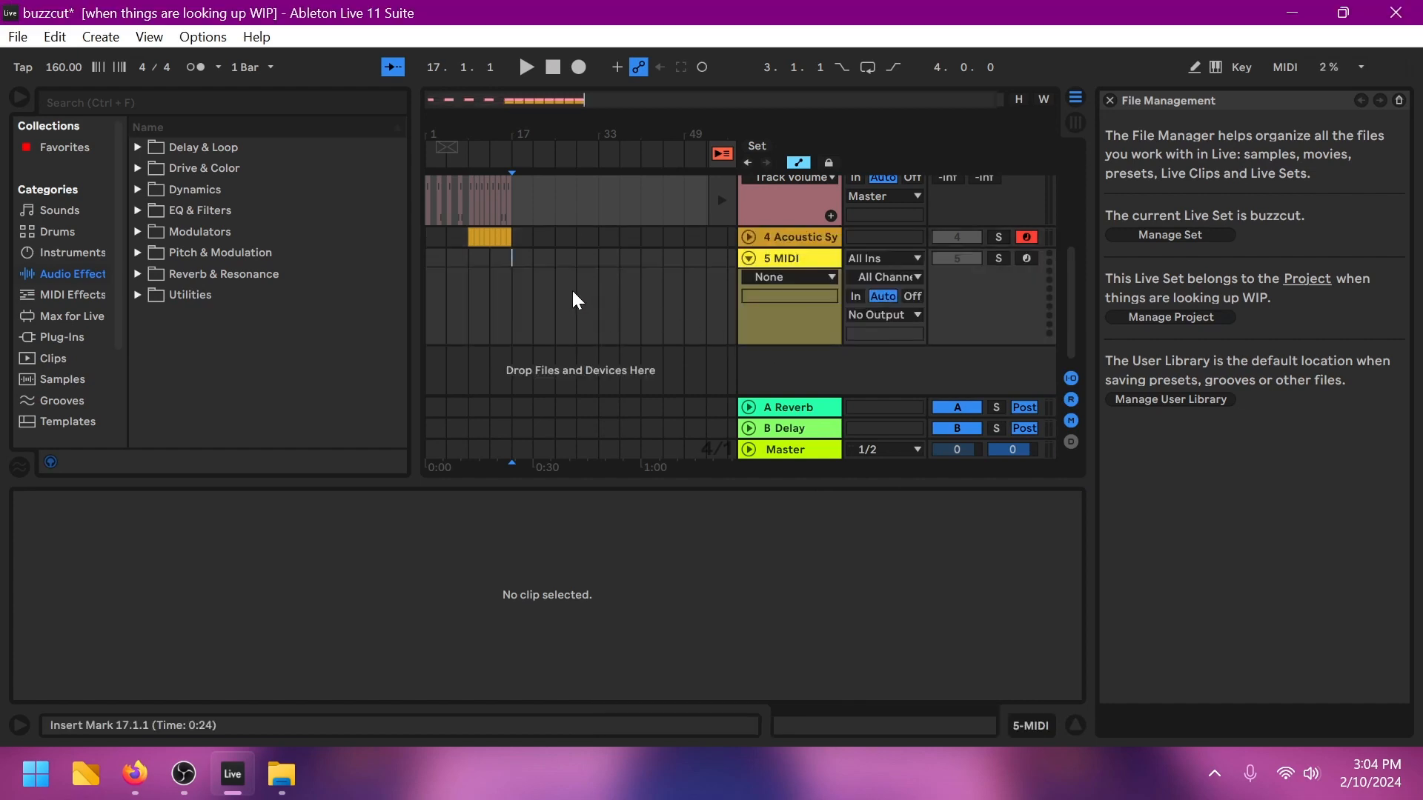
pyautogui.doubleClick(524, 265)
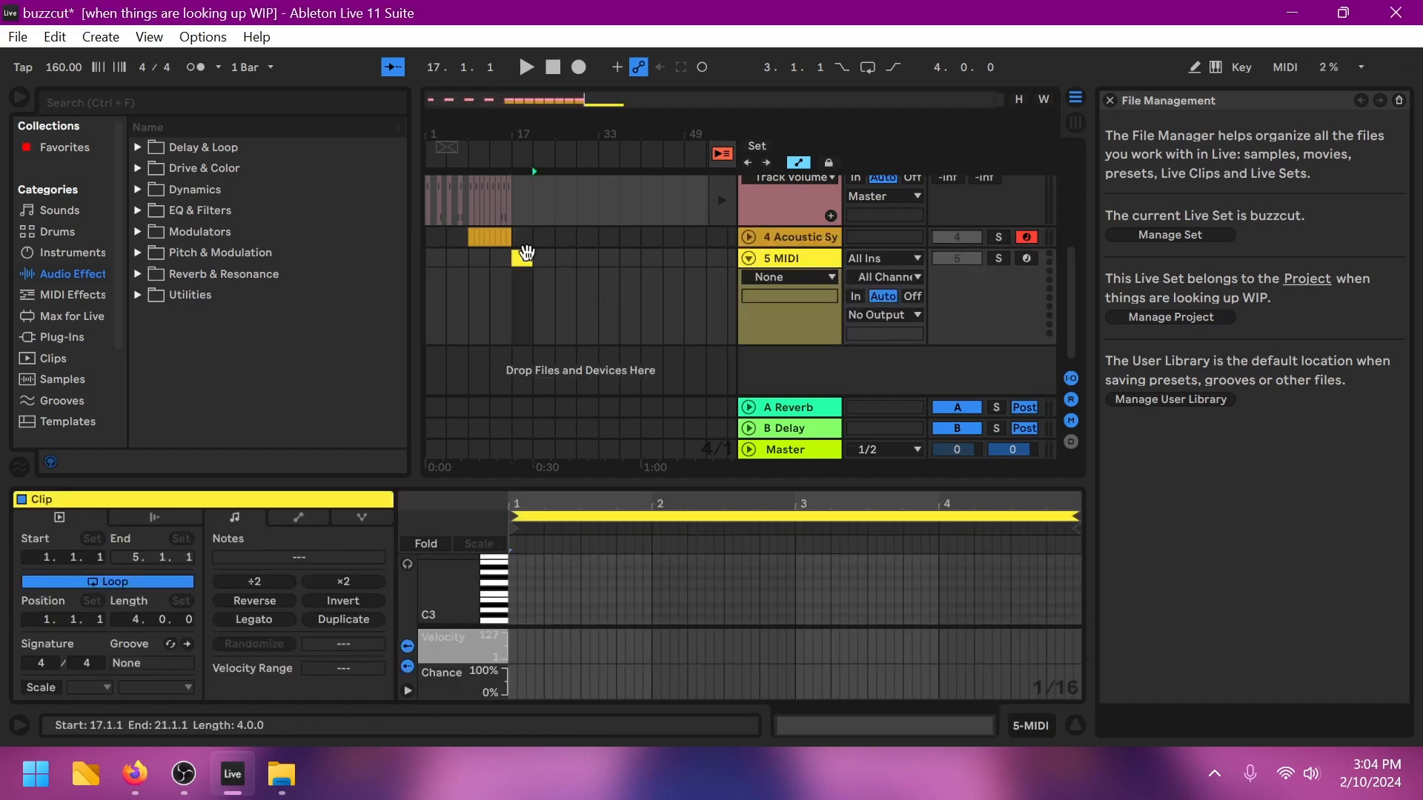
pyautogui.hotkey('ctrl', 'd')
pyautogui.hotkey('ctrl', 'd')
pyautogui.hotkey('ctrl', 'd')
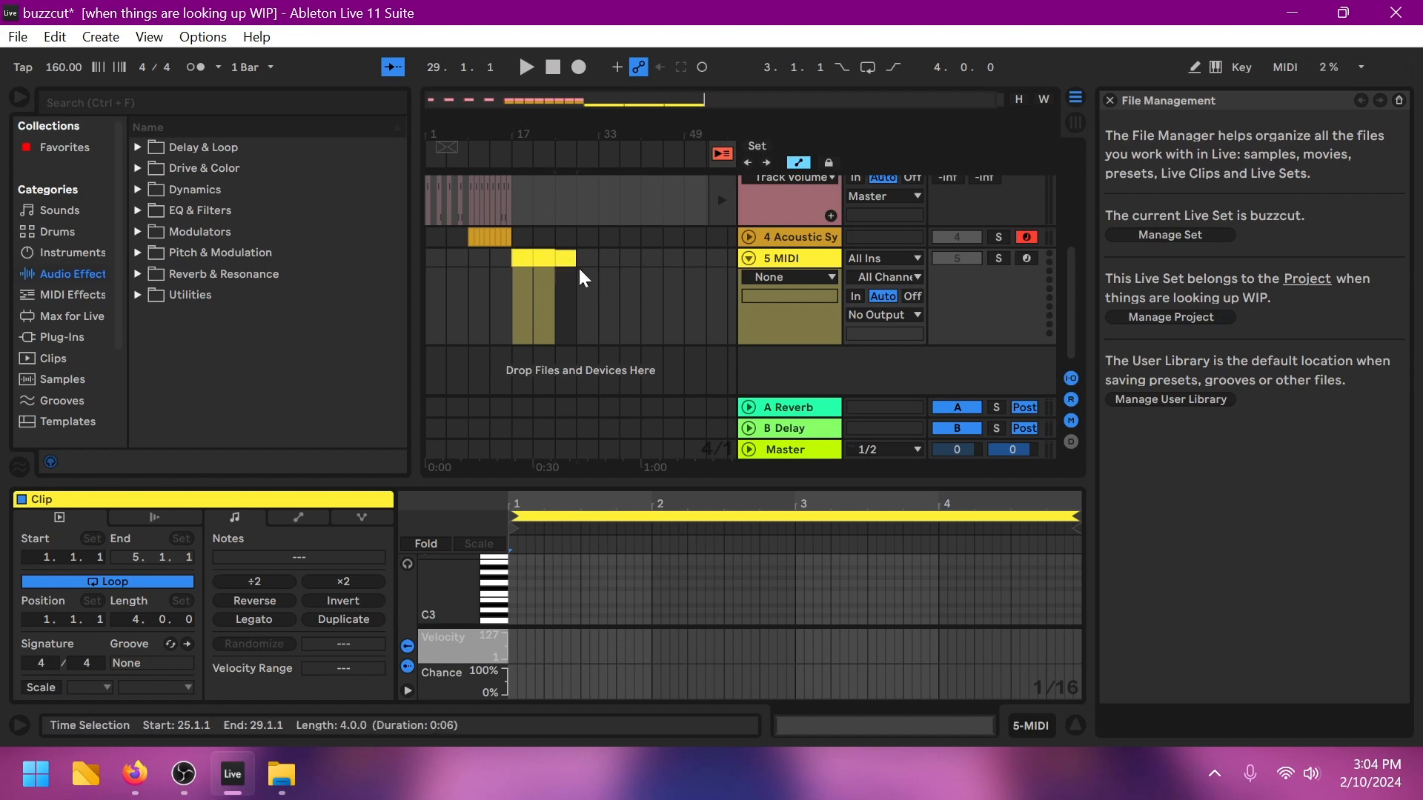
# Step: Duplicate the four MIDI clips as a group to bars 33 to 49 and move the copies onto a new MIDI track below
pyautogui.click(615, 278)
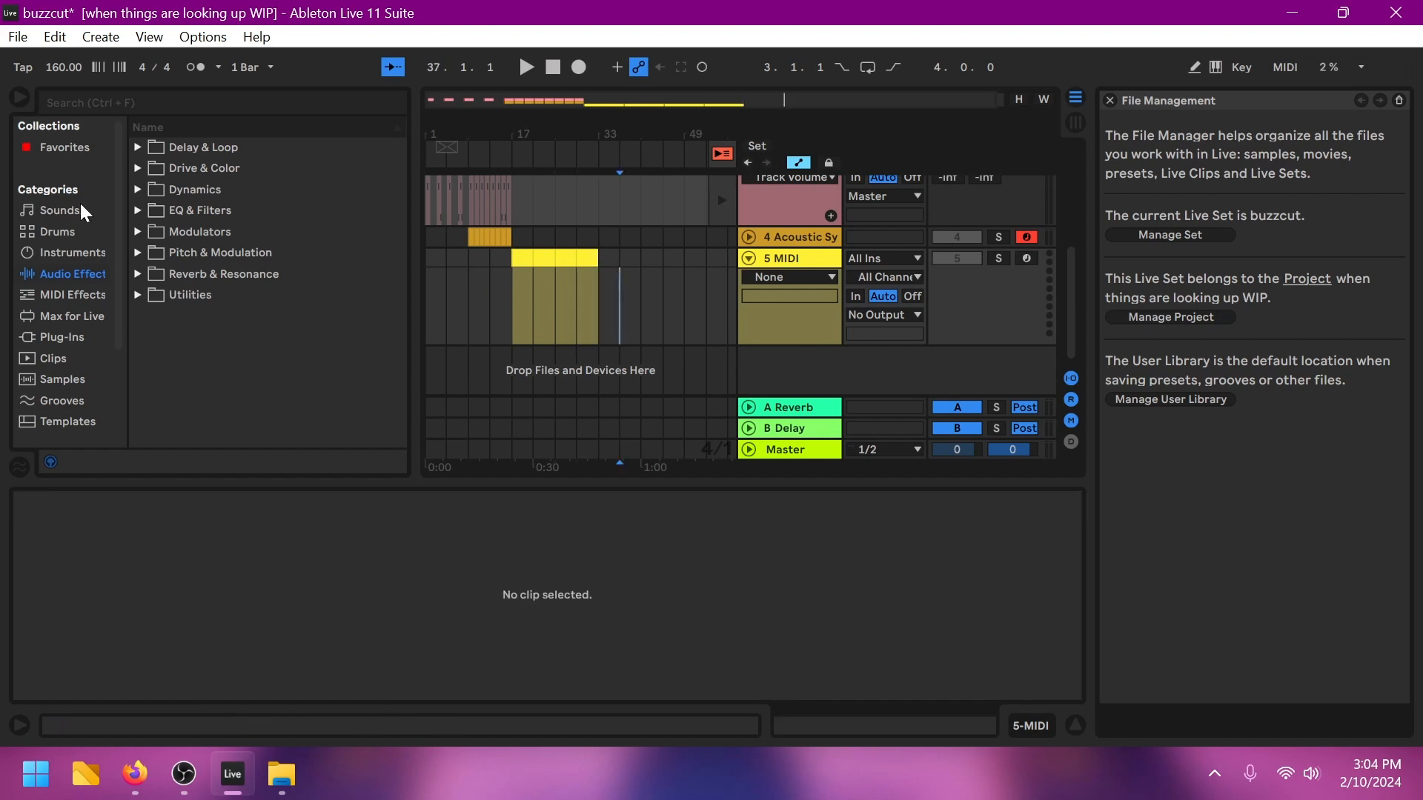
pyautogui.click(597, 256)
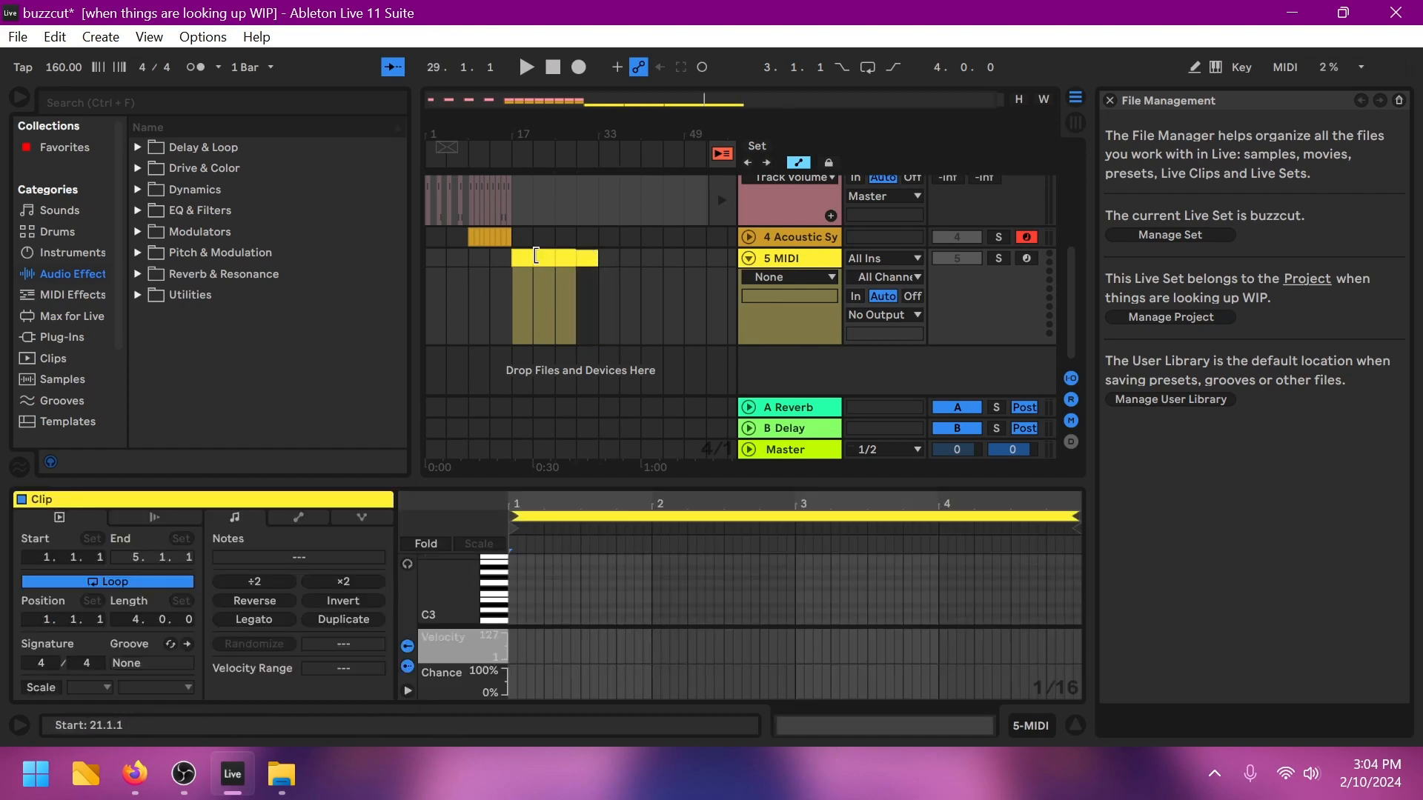
pyautogui.keyDown('shift'); pyautogui.click(523, 257); pyautogui.keyUp('shift')
pyautogui.hotkey('ctrl', 'd')
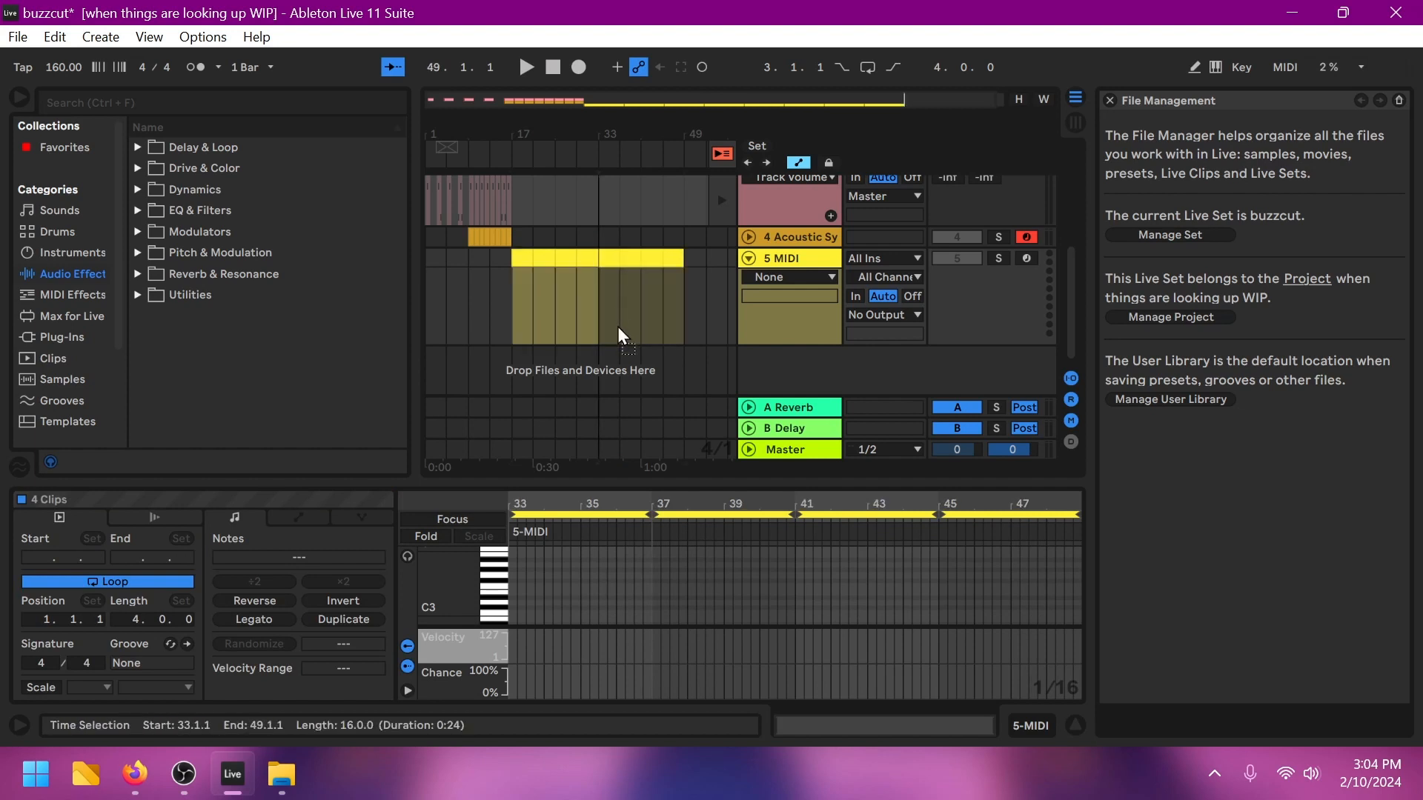
pyautogui.moveTo(616, 326); pyautogui.dragTo(613, 362)
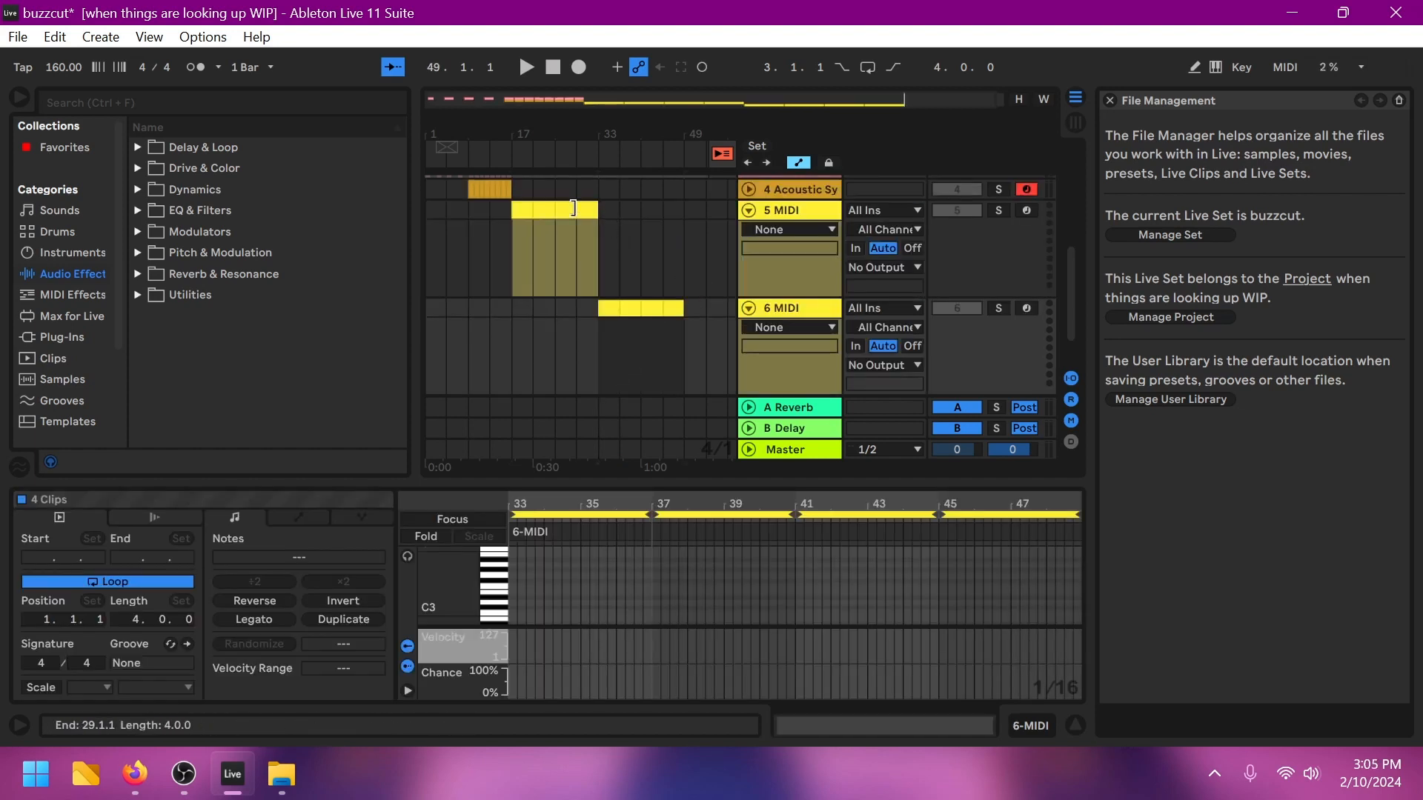
# Step: Duplicate the four clips at bar 17 of the 5 MIDI track to fill its bars 33 to 49
pyautogui.click(585, 210)
pyautogui.keyDown('shift'); pyautogui.click(512, 207); pyautogui.keyUp('shift')
pyautogui.hotkey('ctrl', 'd')
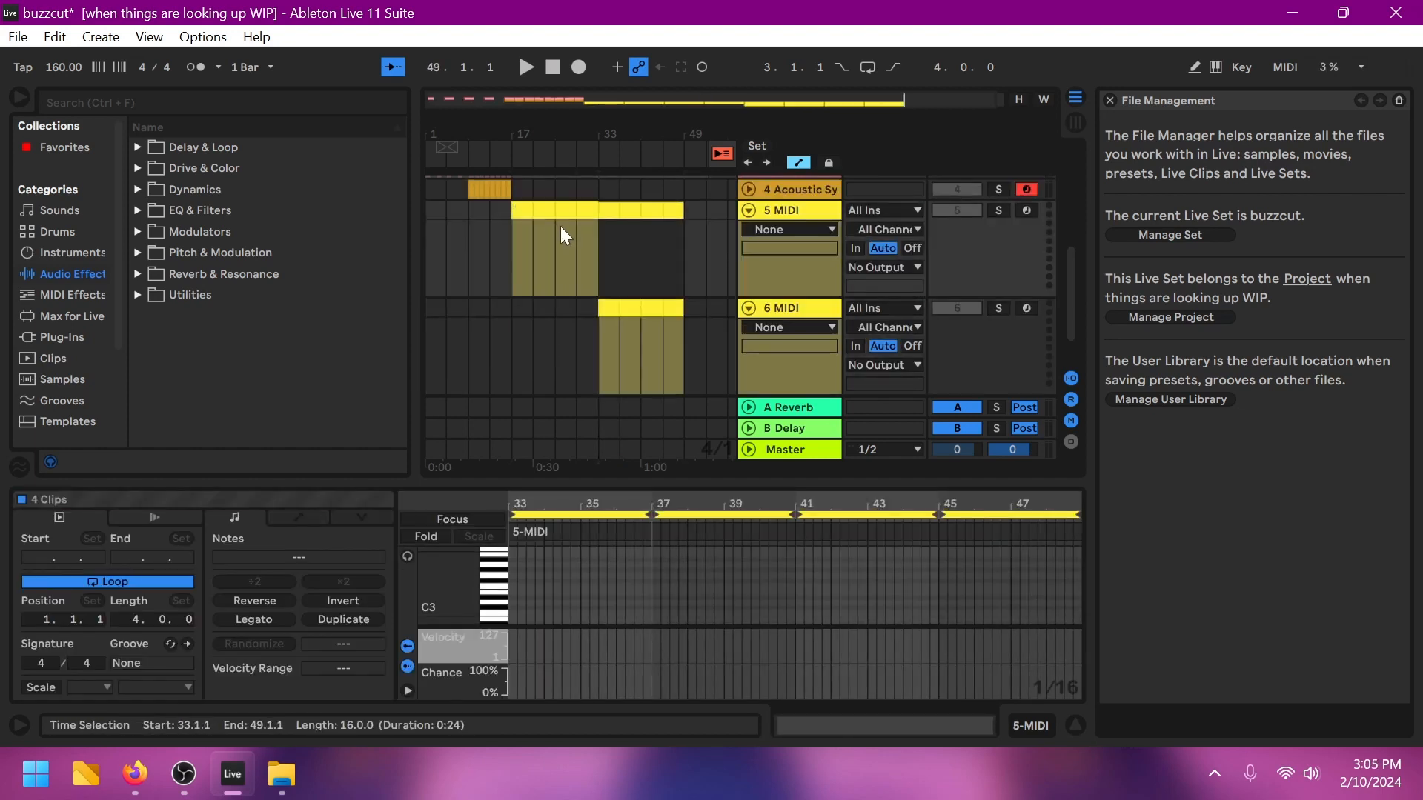
pyautogui.scroll(-2, 716, 356)
pyautogui.click(694, 363)
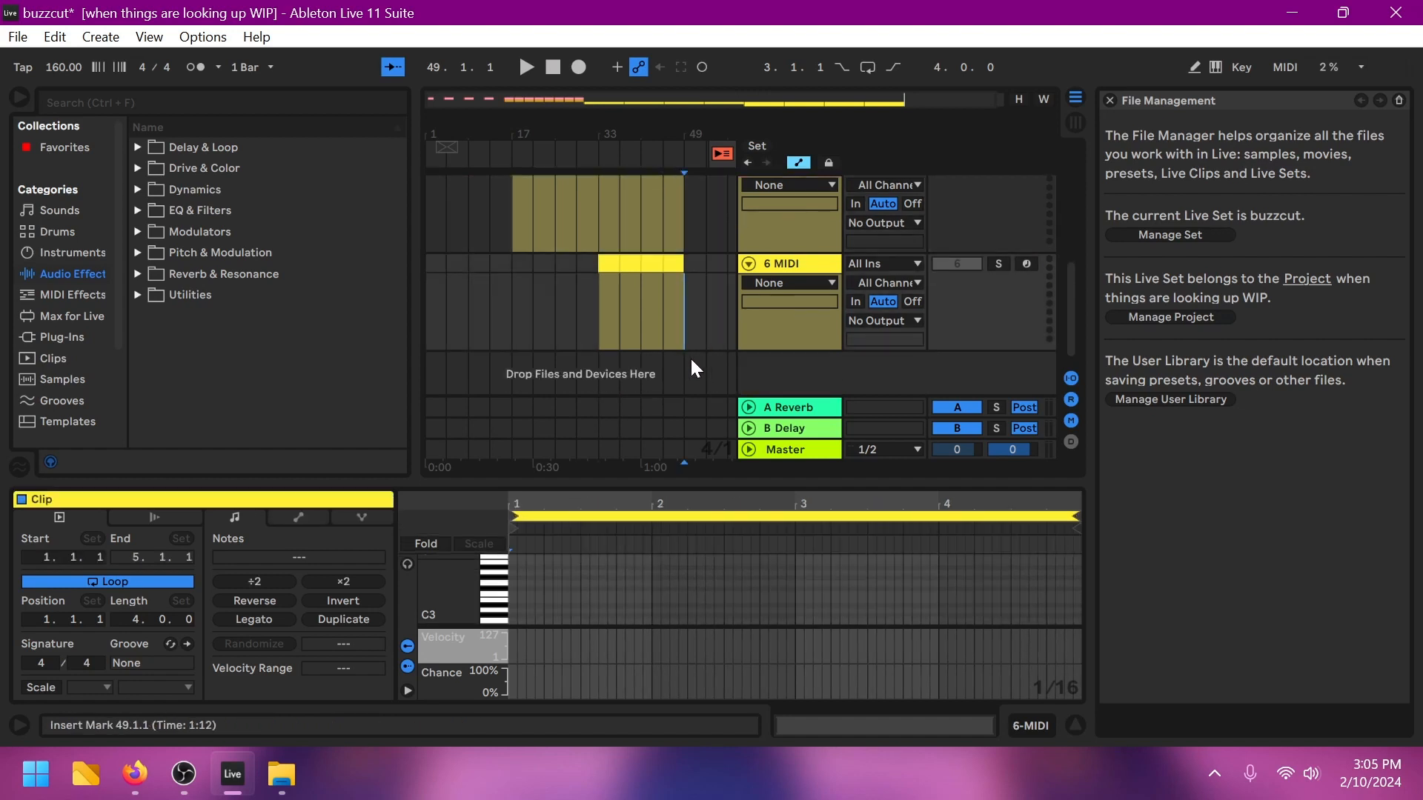
# Step: Undo the clip duplications, the second MIDI track and the clip creation, leaving only the empty 5 MIDI track
pyautogui.scroll(3, 693, 360)
pyautogui.hotkey('ctrl', 'z')
pyautogui.hotkey('ctrl', 'z')
pyautogui.hotkey('ctrl', 'z')
pyautogui.hotkey('ctrl', 'z')
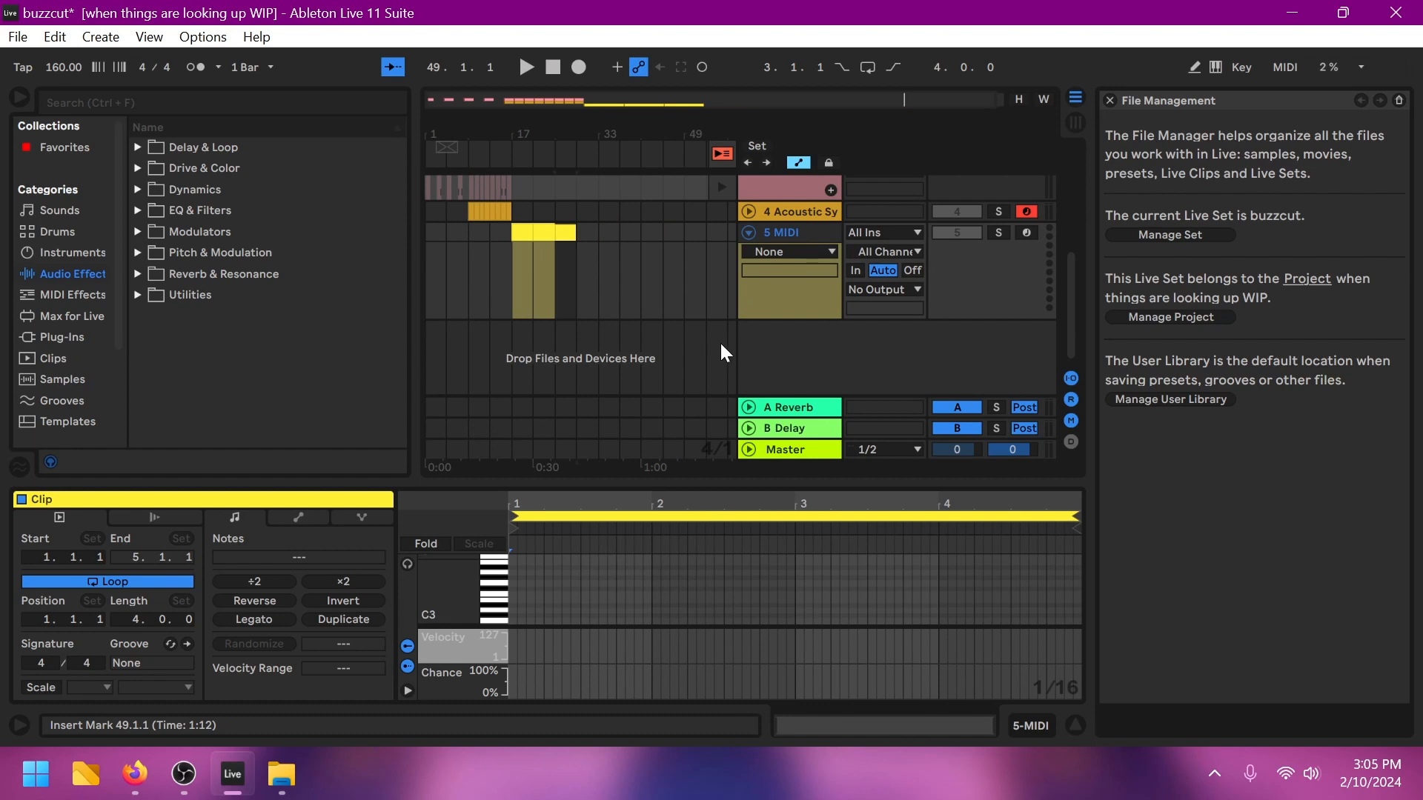
pyautogui.hotkey('ctrl', 'z')
pyautogui.hotkey('ctrl', 'z')
pyautogui.hotkey('ctrl', 'z')
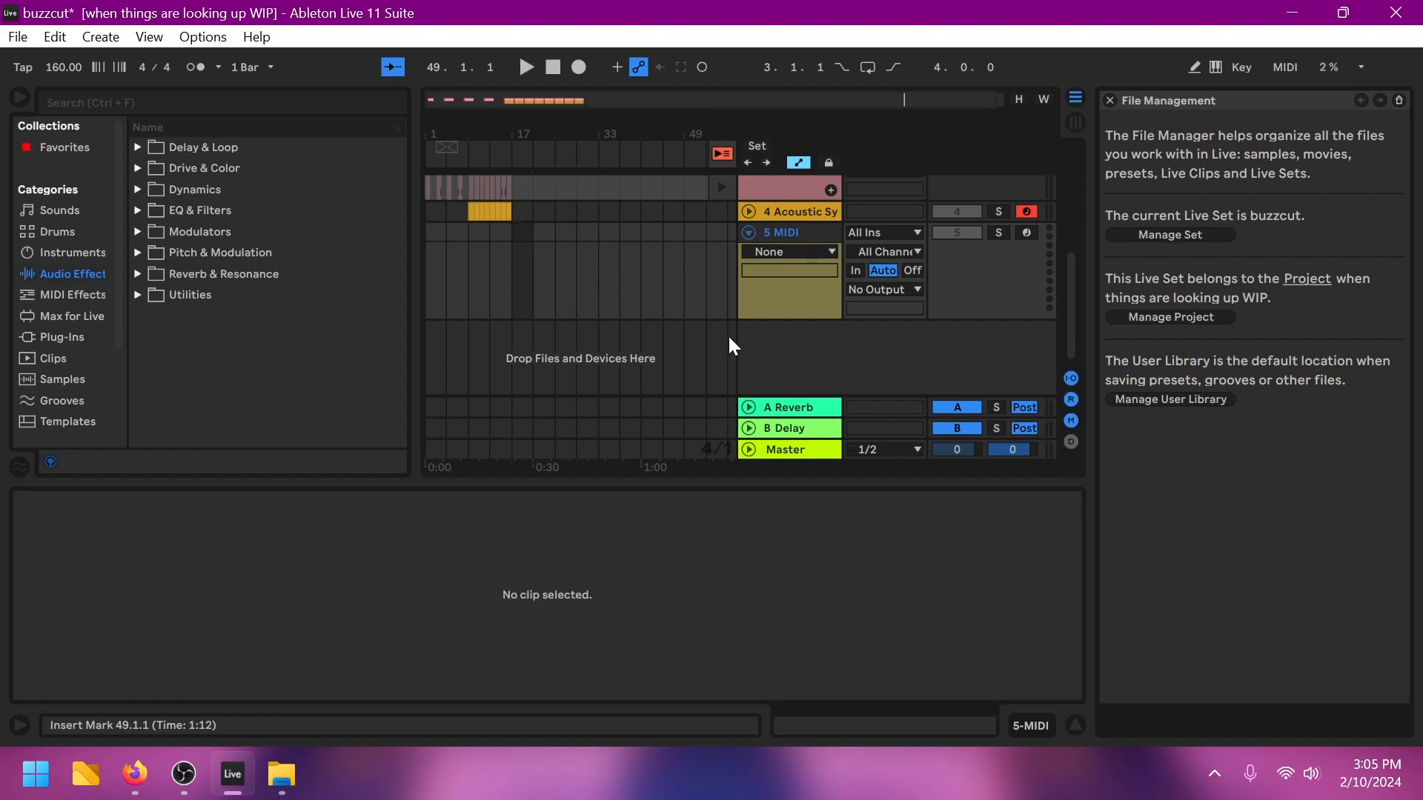
# Step: Delete the empty 5 MIDI track
pyautogui.scroll(2, 728, 341)
pyautogui.rightClick(821, 278)
pyautogui.click(832, 288)
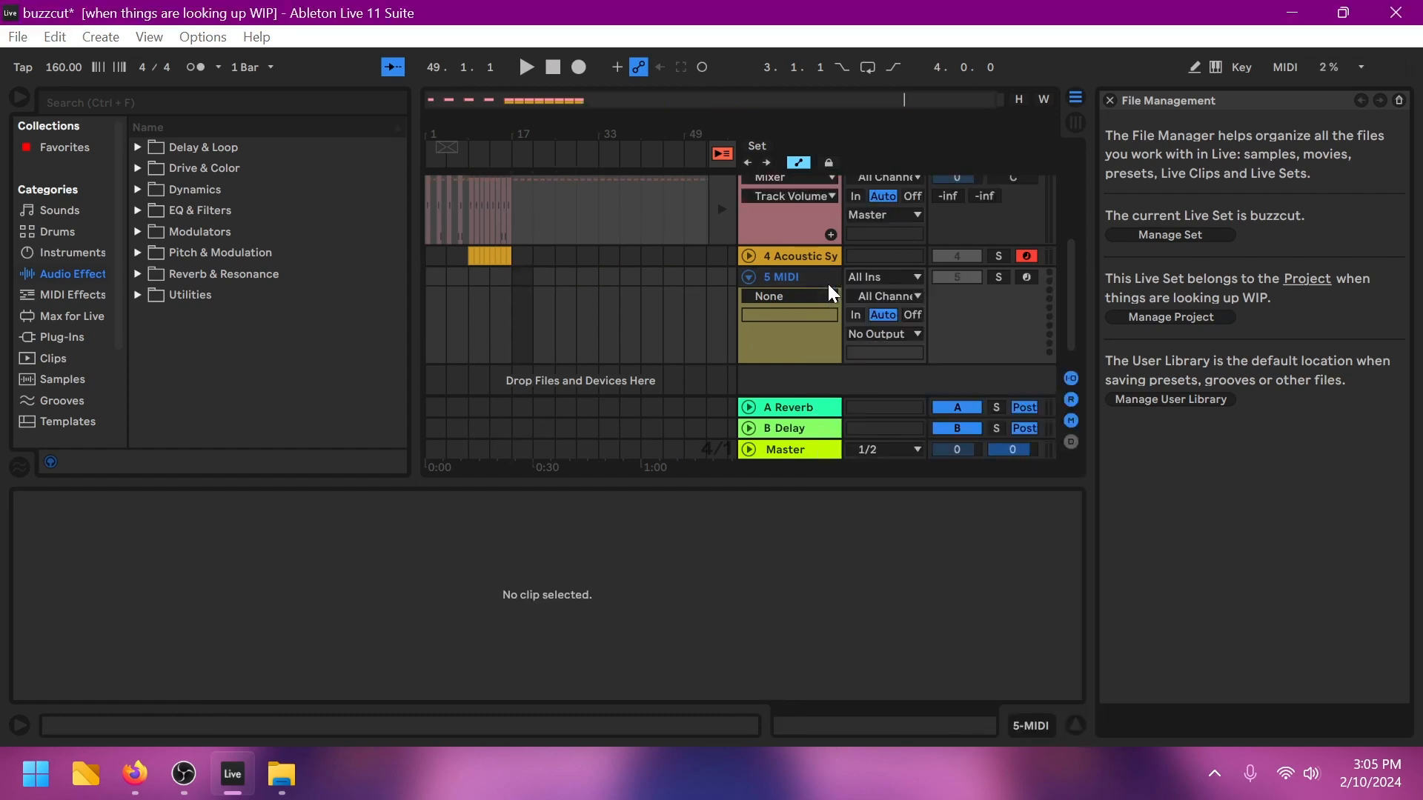
# Step: Return to Session View and play the first Atom Kit clip
pyautogui.scroll(5, 620, 268)
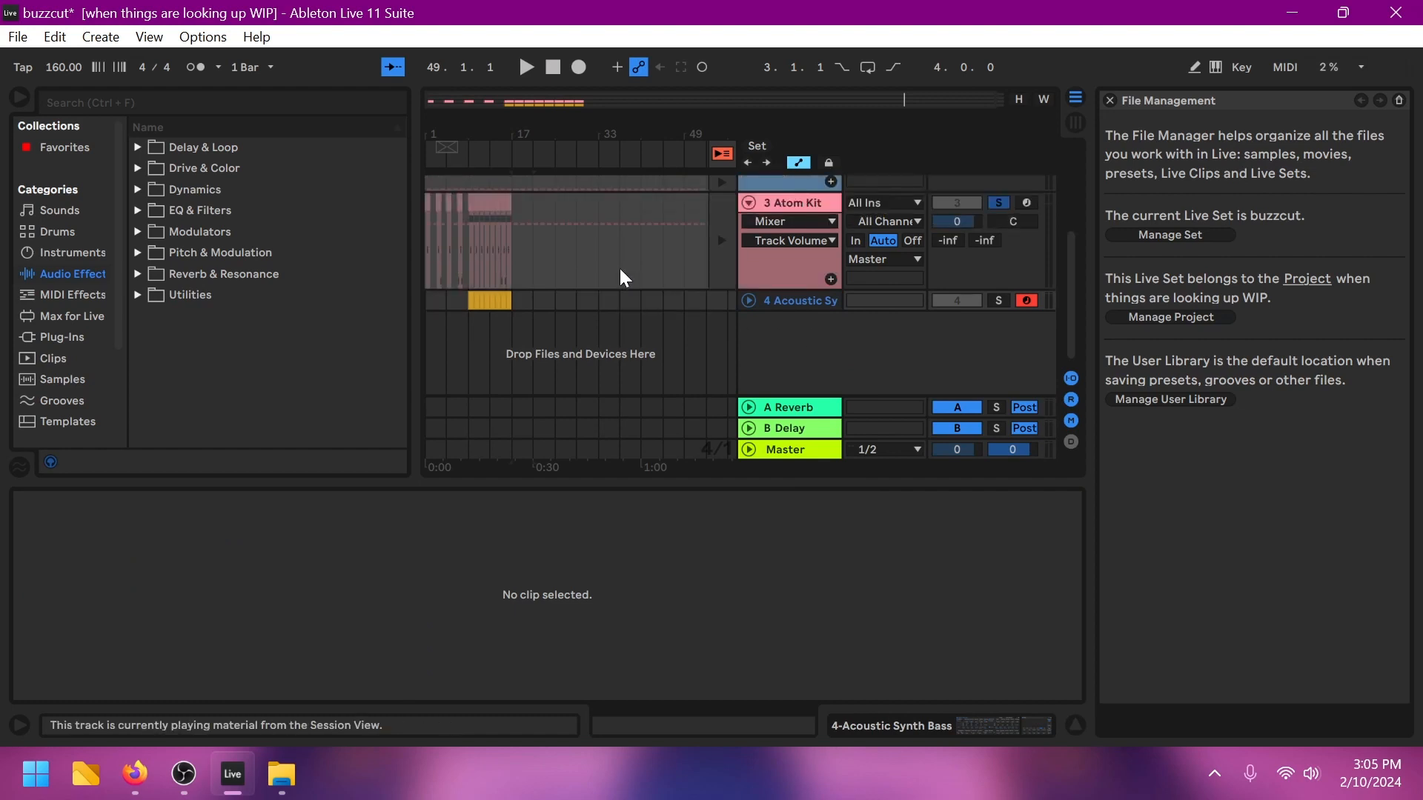
pyautogui.scroll(-3, 623, 279)
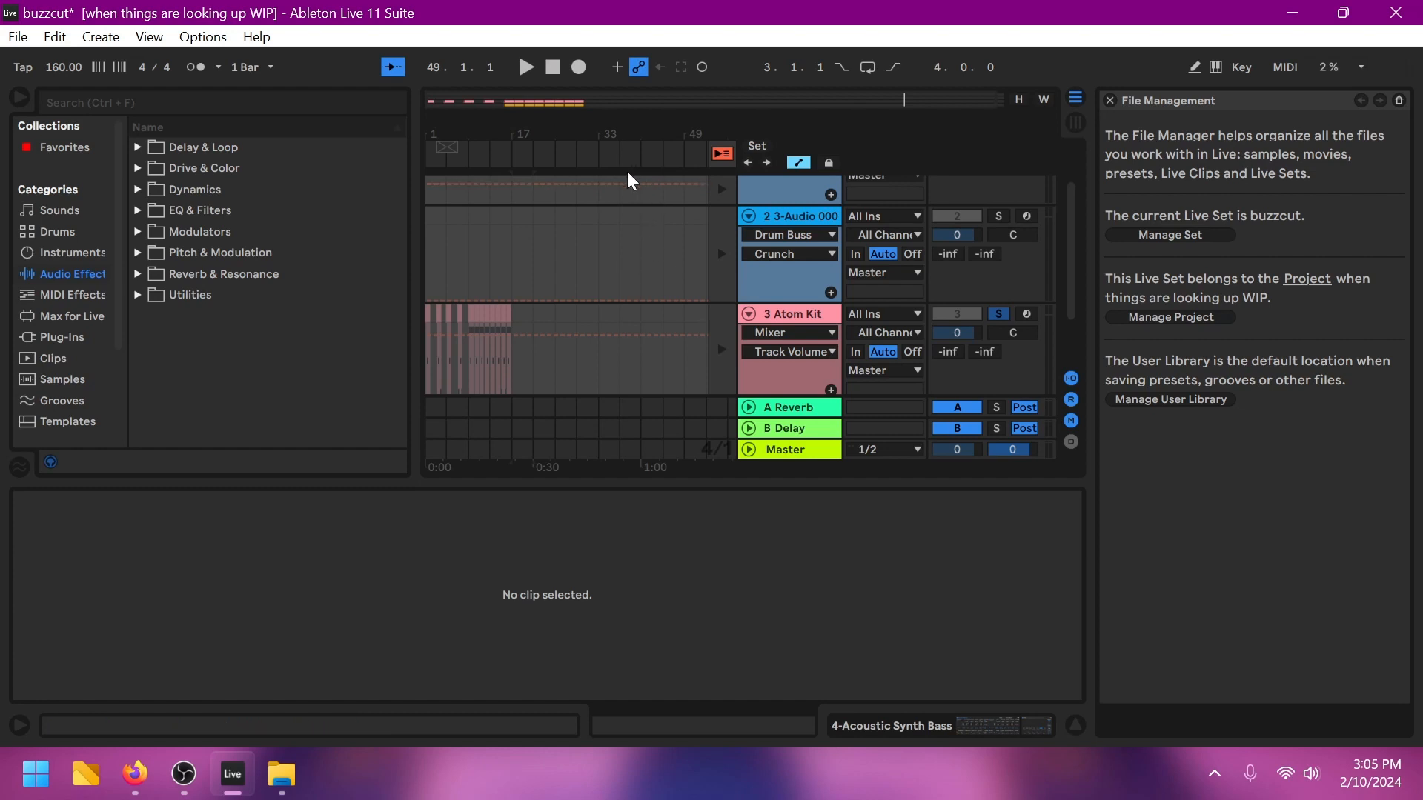
pyautogui.press('Tab')
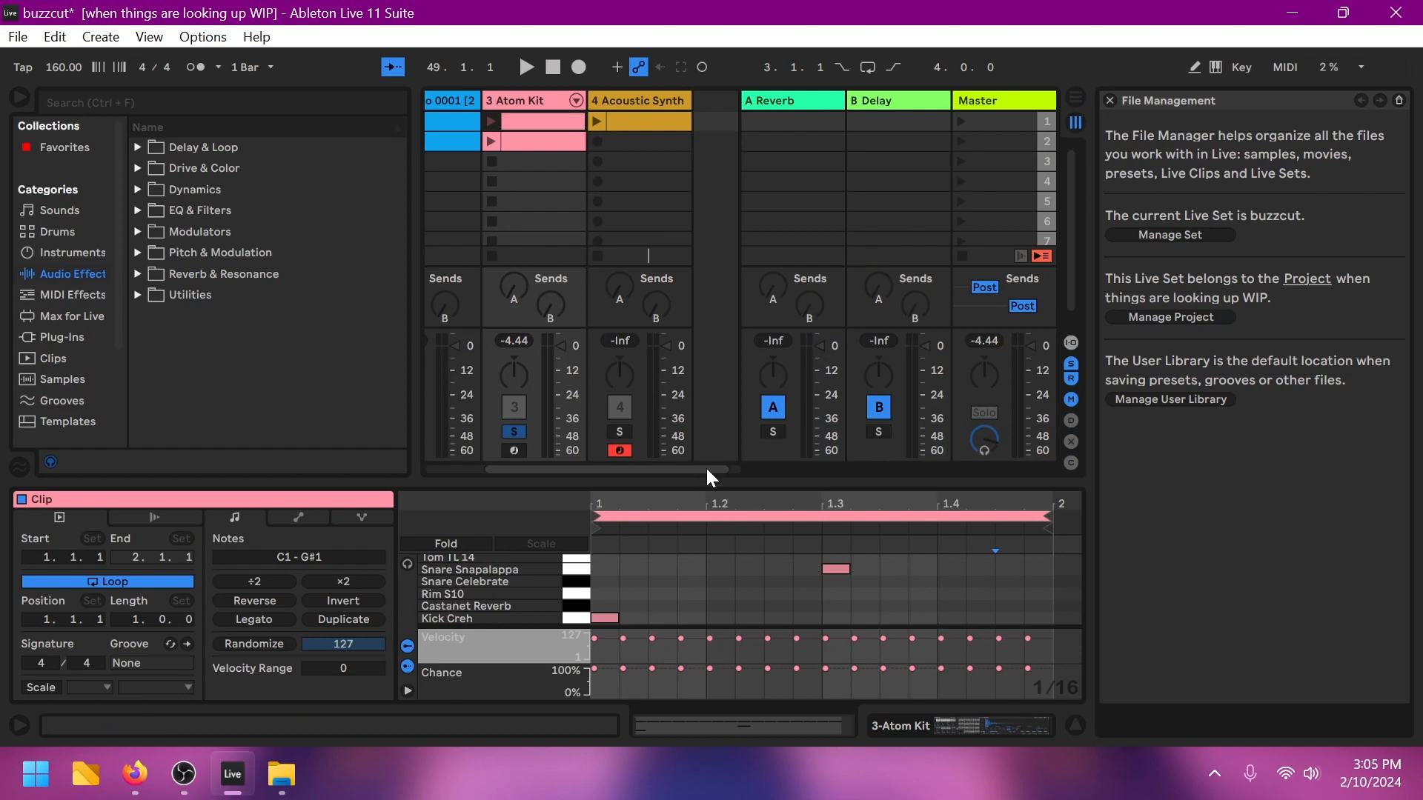
pyautogui.moveTo(706, 467)
pyautogui.mouseDown()
pyautogui.moveTo(615, 461)
pyautogui.moveTo(744, 446)
pyautogui.moveTo(713, 445)
pyautogui.mouseUp()
pyautogui.click(477, 118)
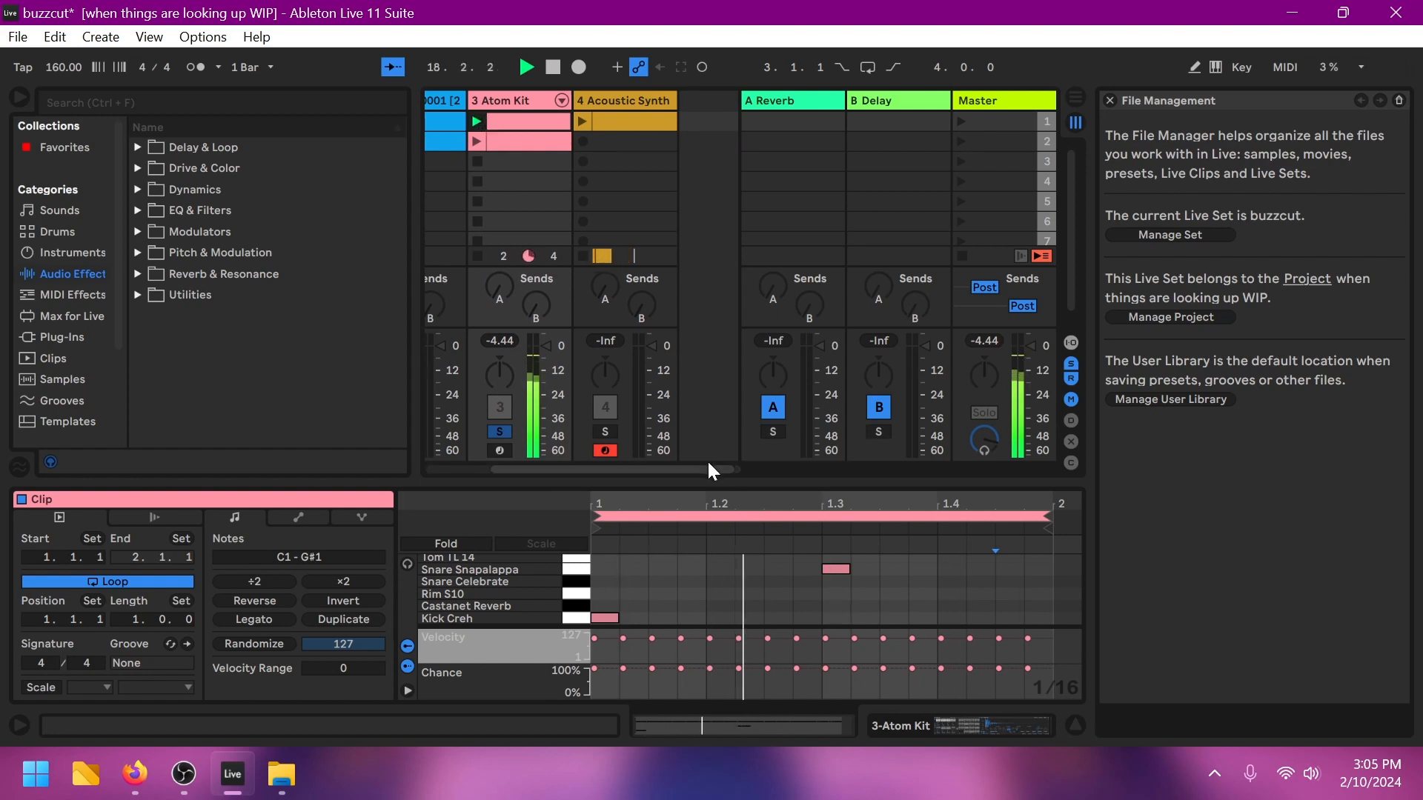
# Step: Launch the first clip of the first 3-Audio 0001 track, add that track to the solo, and play it with the Atom Kit
pyautogui.moveTo(714, 464); pyautogui.dragTo(623, 471)
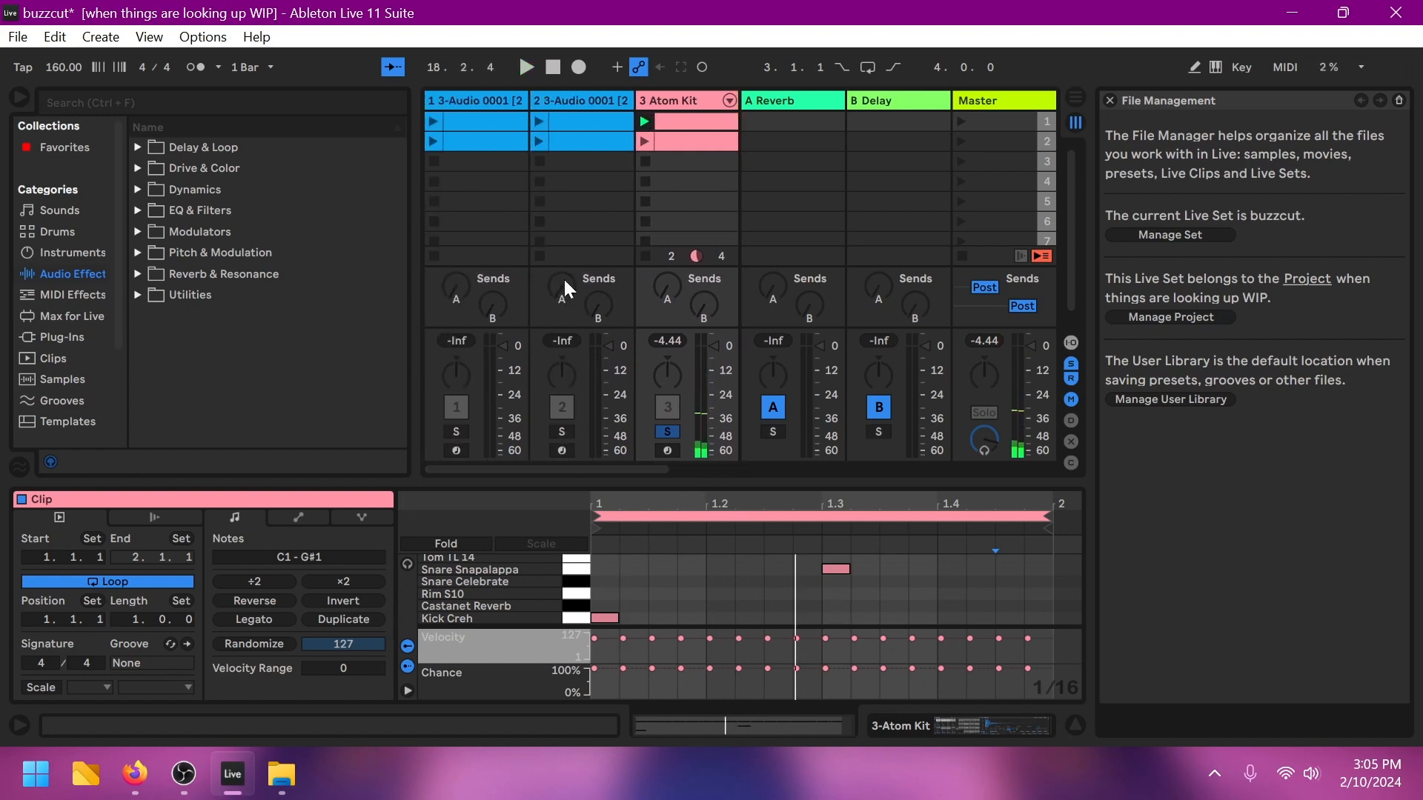
pyautogui.keyDown('ctrl'); pyautogui.click(470, 122); pyautogui.keyUp('ctrl')
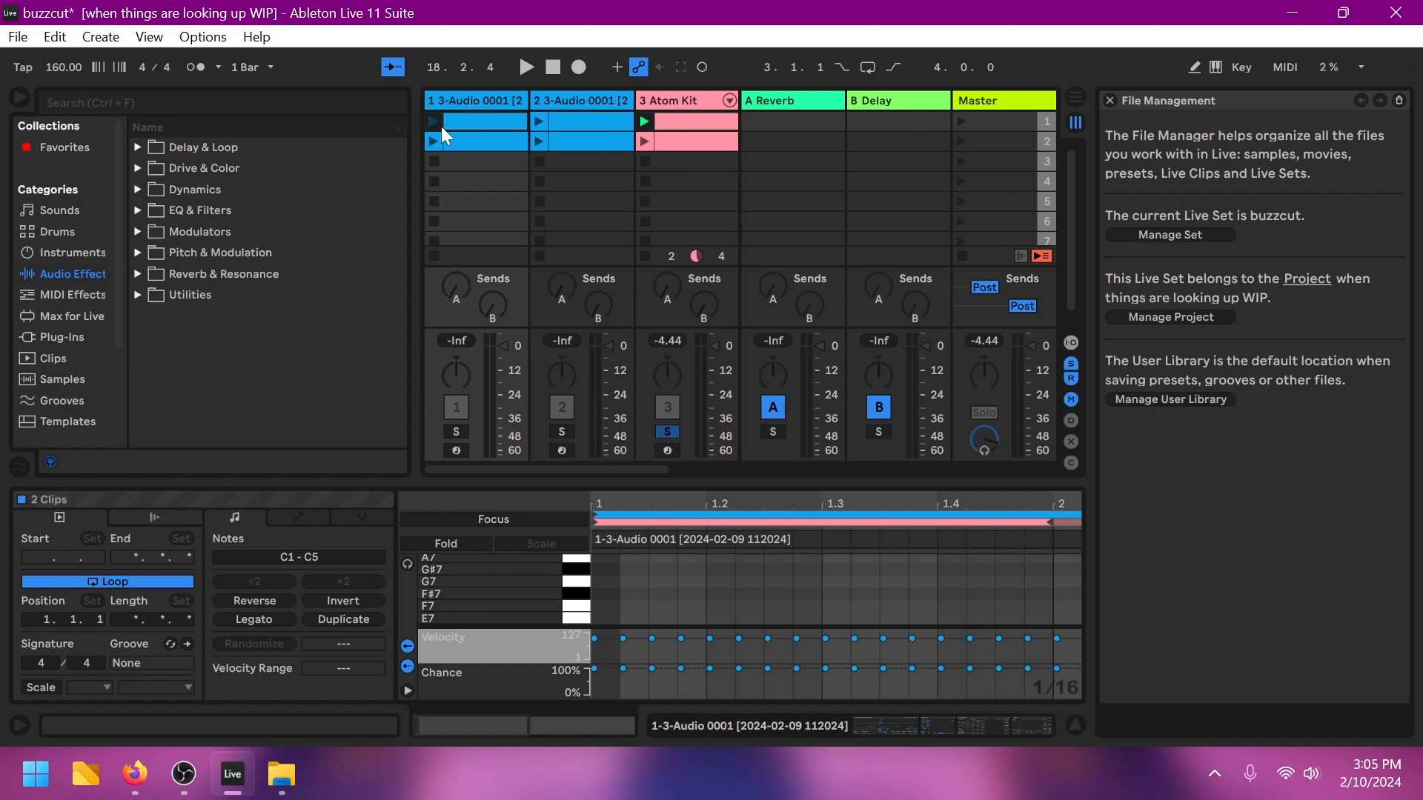
pyautogui.click(434, 122)
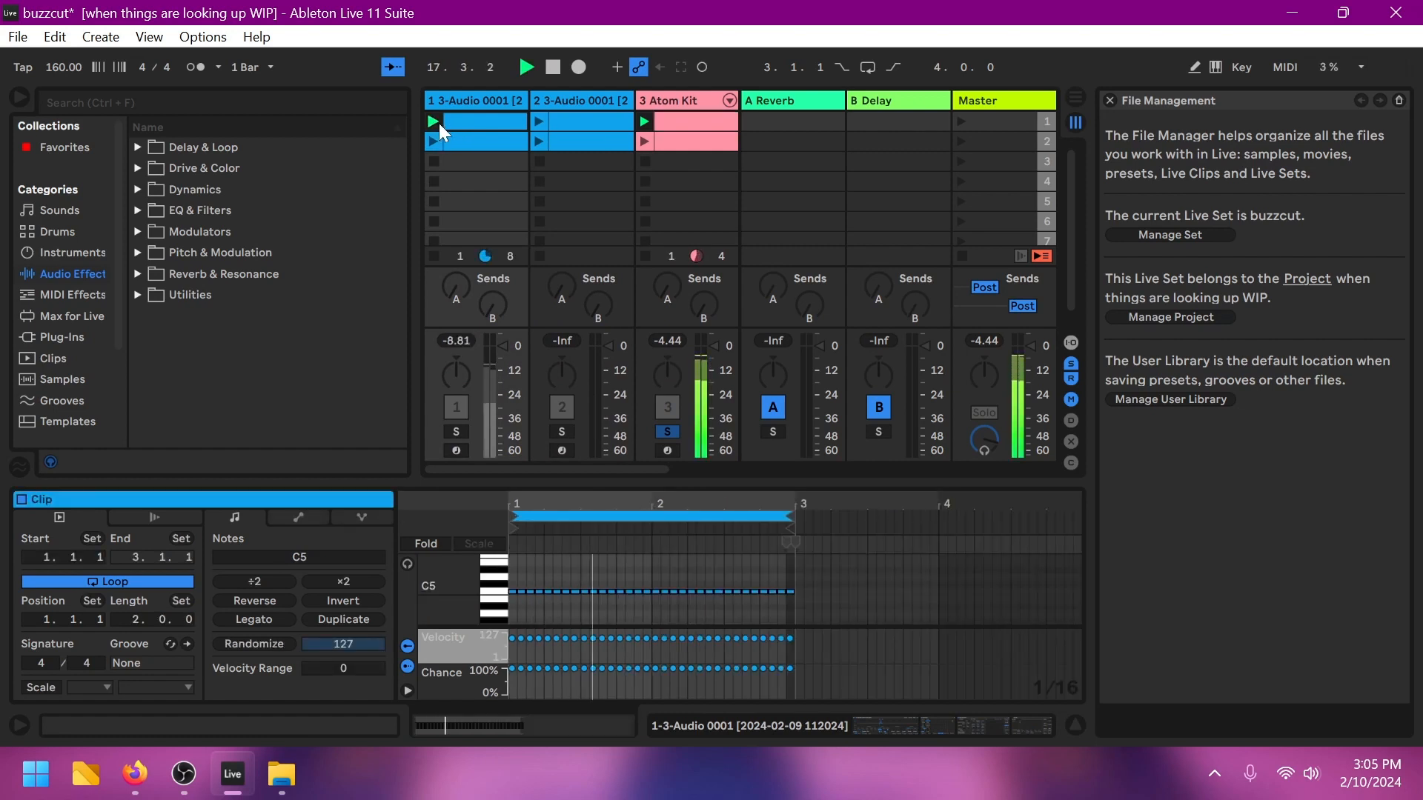
pyautogui.keyDown('ctrl'); pyautogui.click(457, 431); pyautogui.keyUp('ctrl')
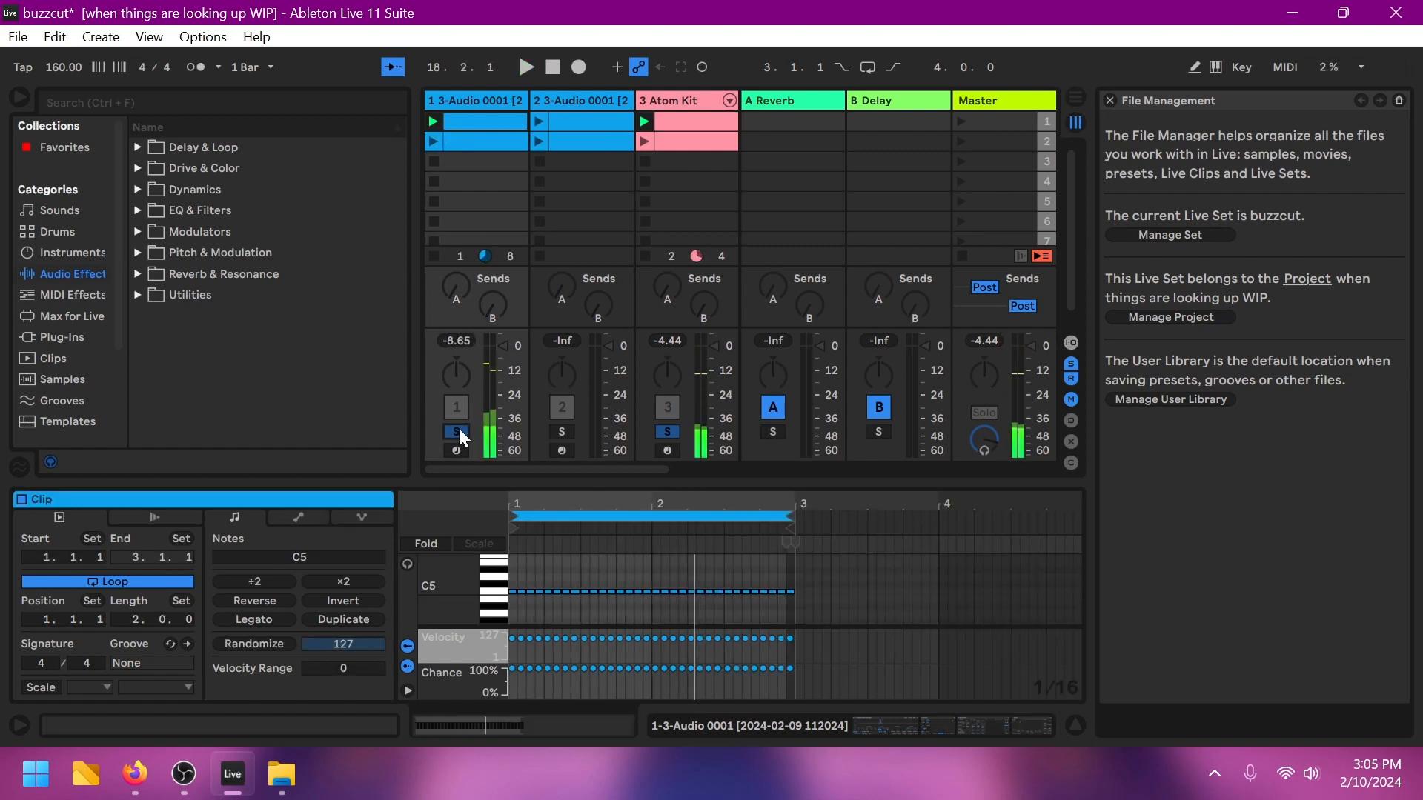
pyautogui.press('space')
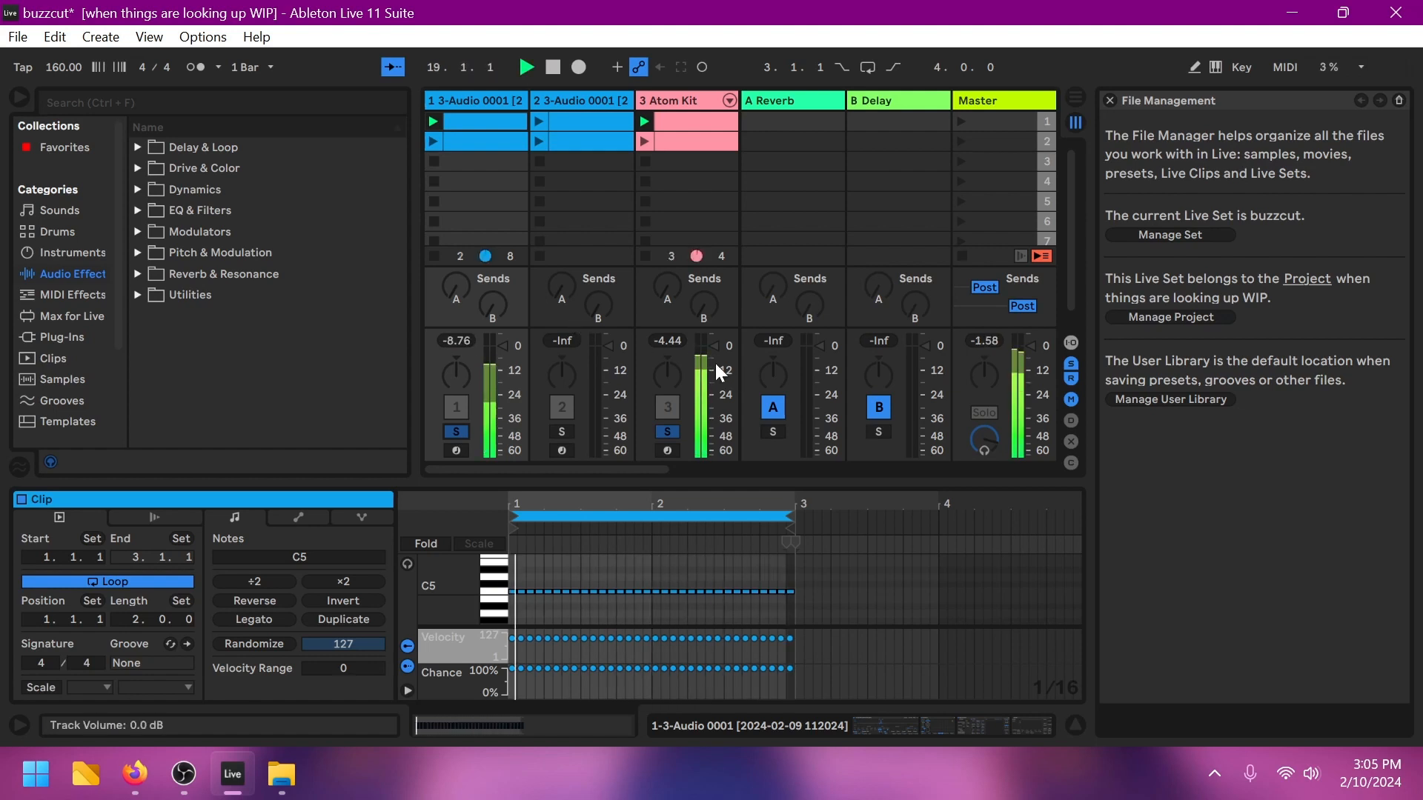
# Step: Play the first 3-Audio 0001 track's second clip, stop playback, and turn off the solos
pyautogui.click(432, 142)
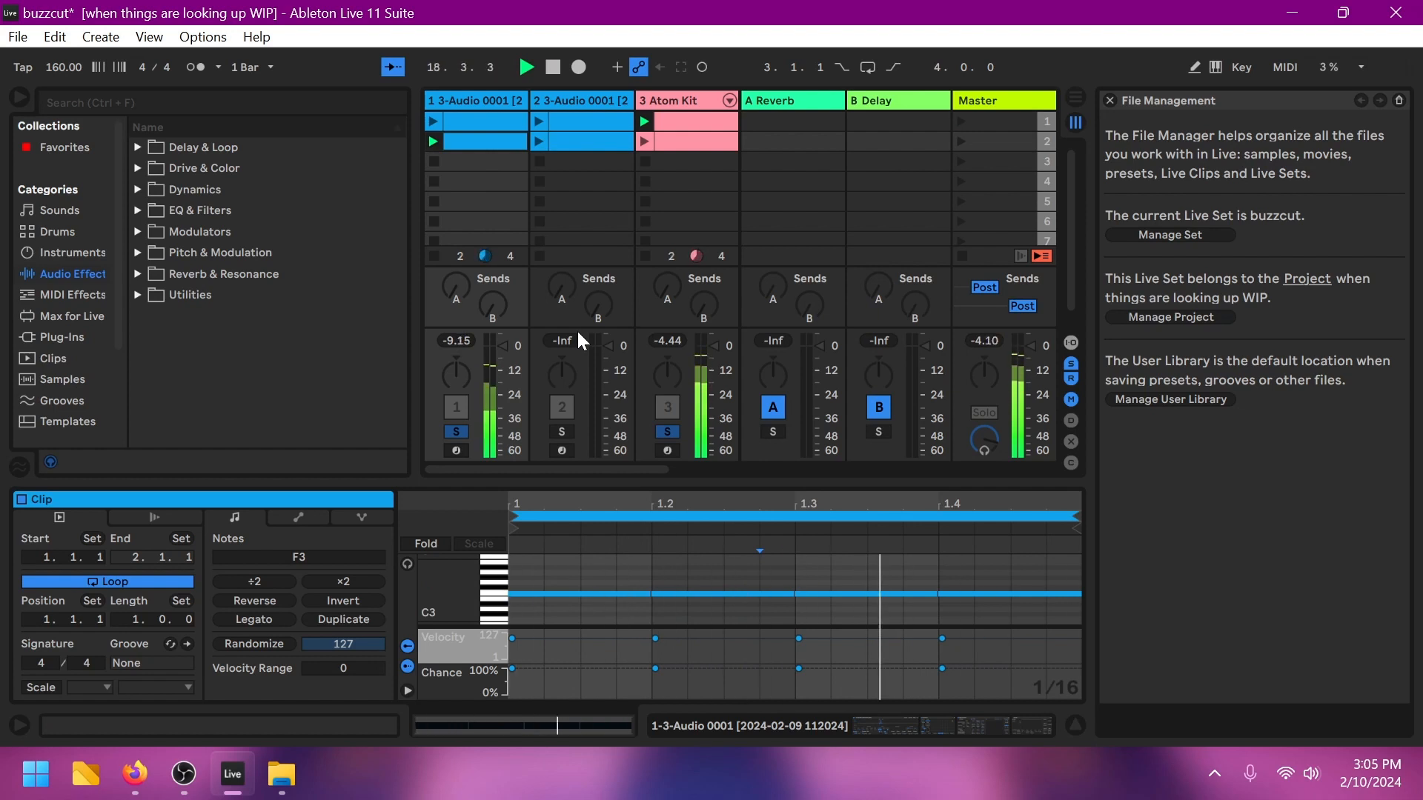
pyautogui.press('space')
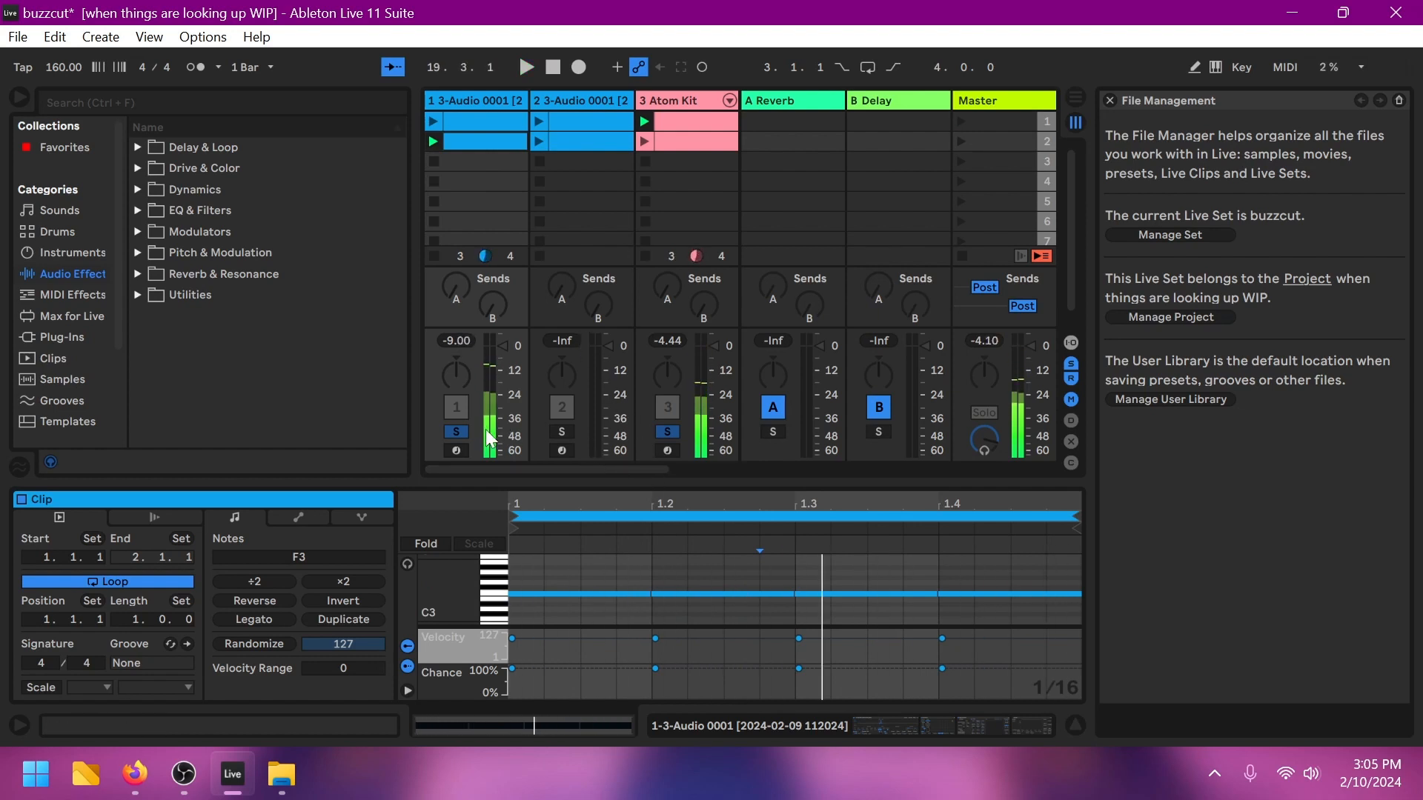
pyautogui.click(461, 434)
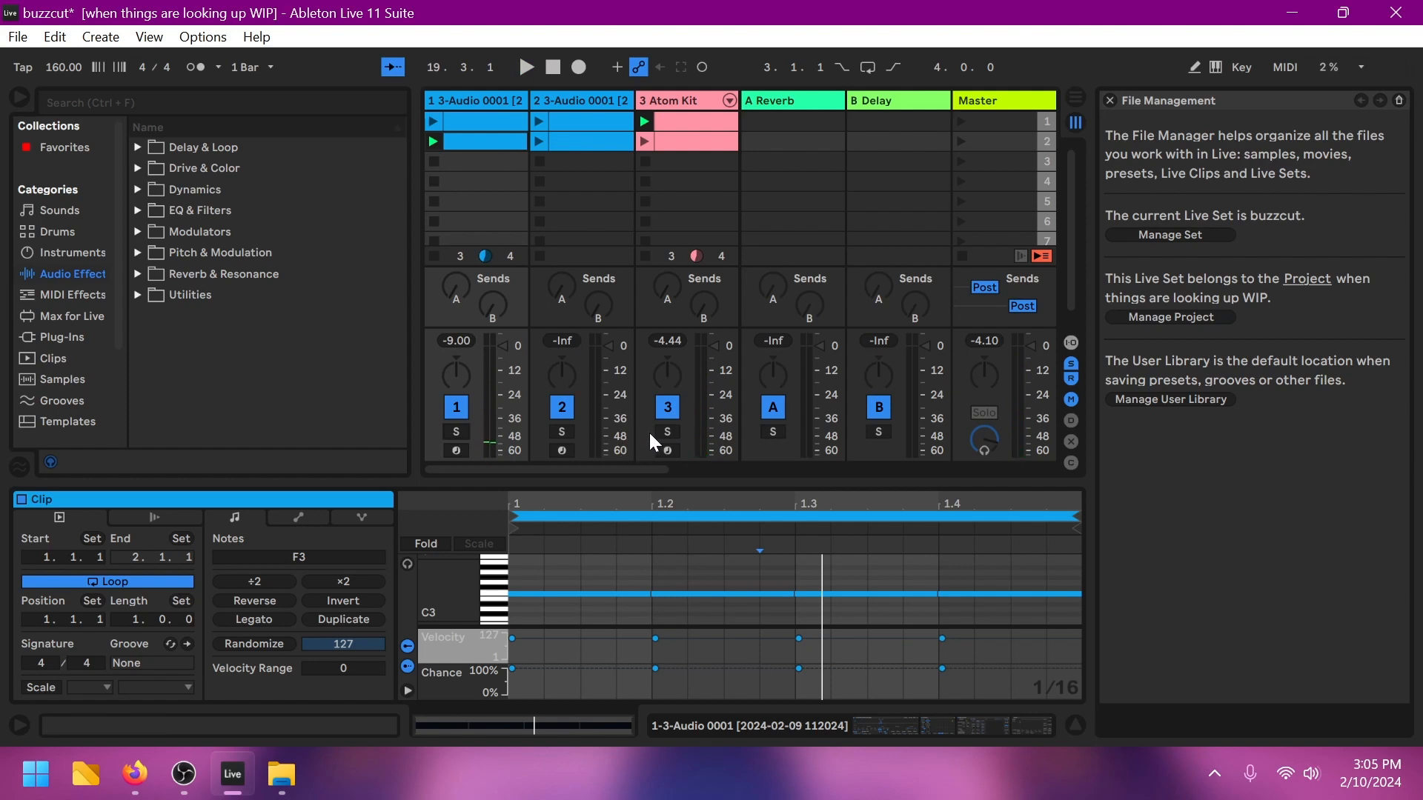
# Step: Solo the Acoustic Synth Bass track, play its clip, and stop playback
pyautogui.moveTo(651, 467); pyautogui.dragTo(746, 434)
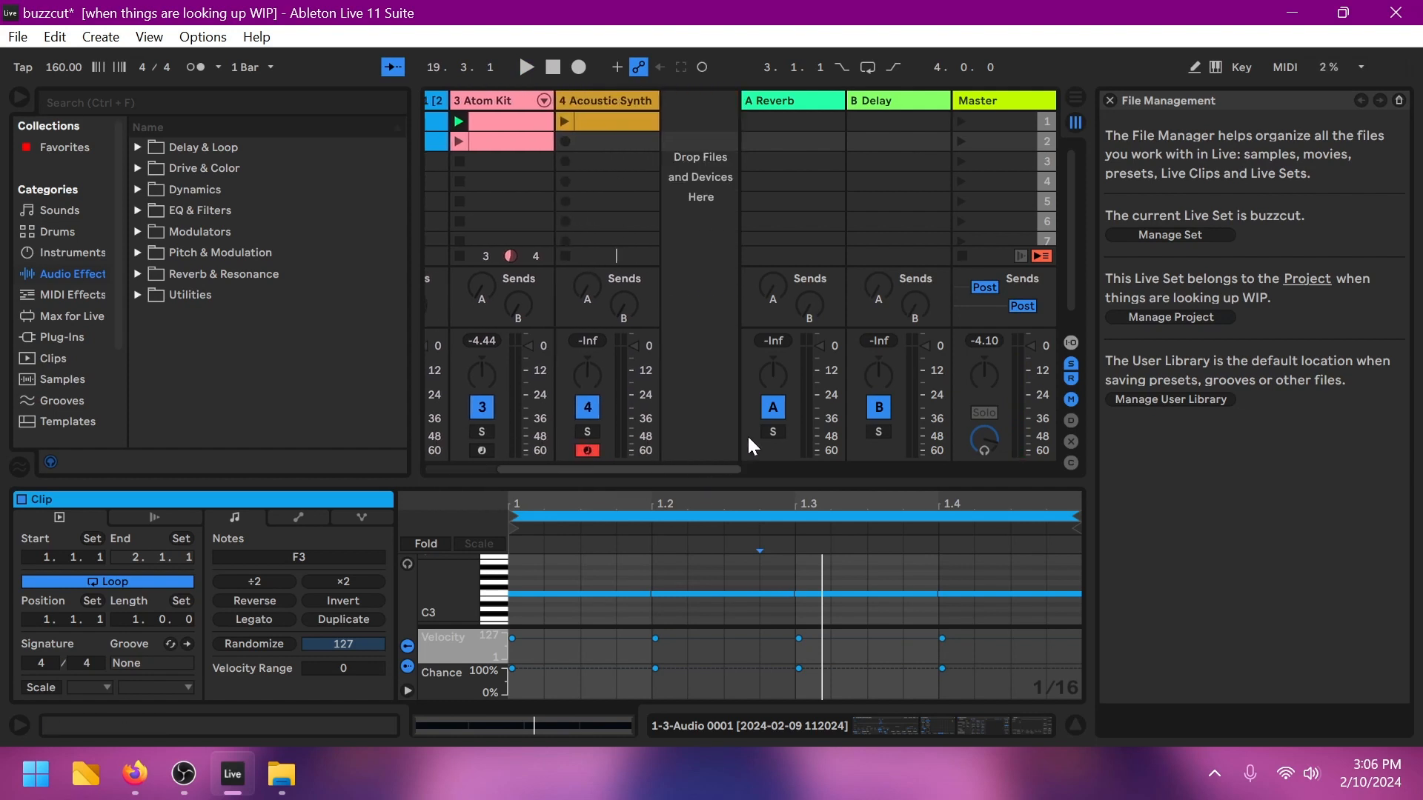
pyautogui.click(587, 433)
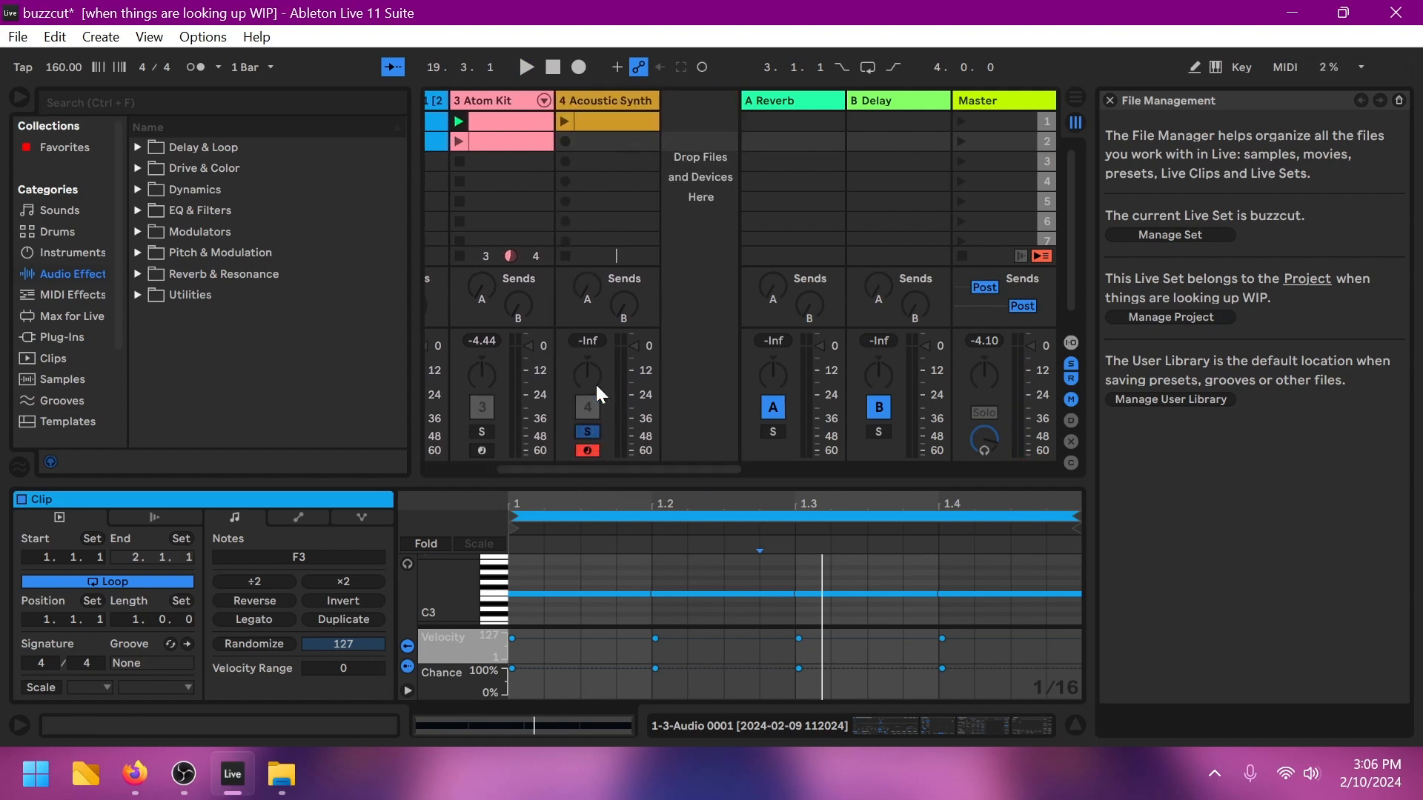
pyautogui.click(568, 120)
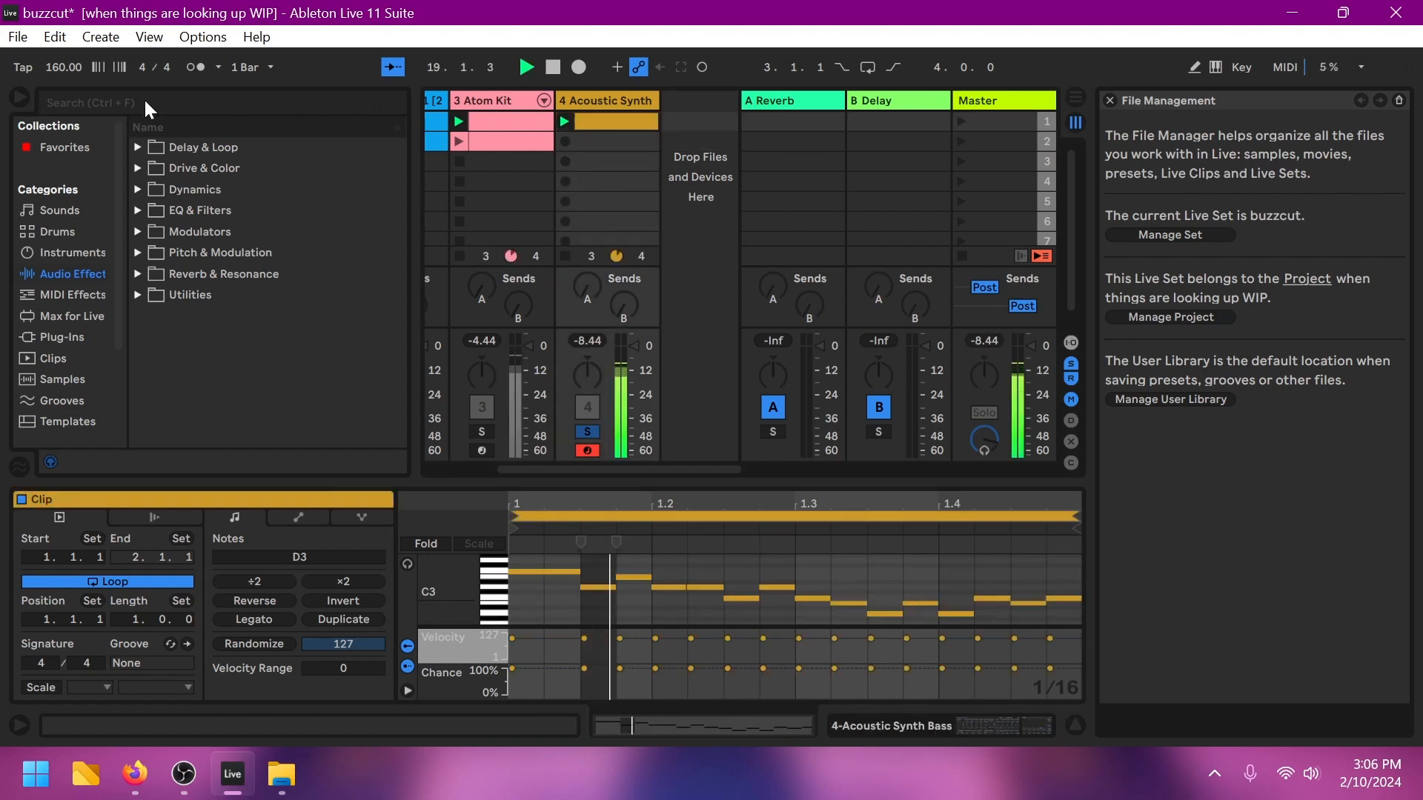
pyautogui.press('space')
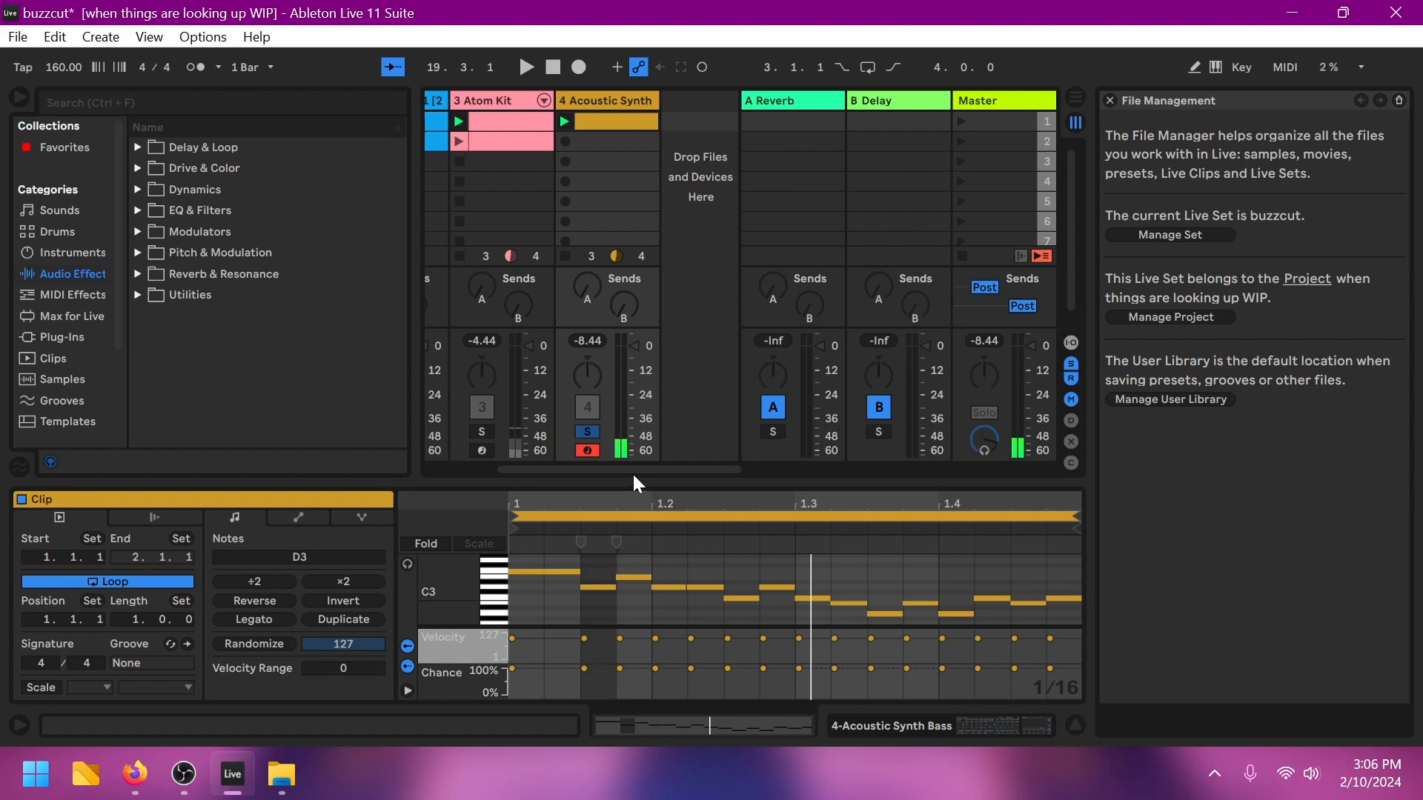
# Step: Solo both 3-Audio 0001 tracks and the Atom Kit, and launch the first clip of the second 3-Audio 0001 track
pyautogui.moveTo(634, 467); pyautogui.dragTo(598, 467)
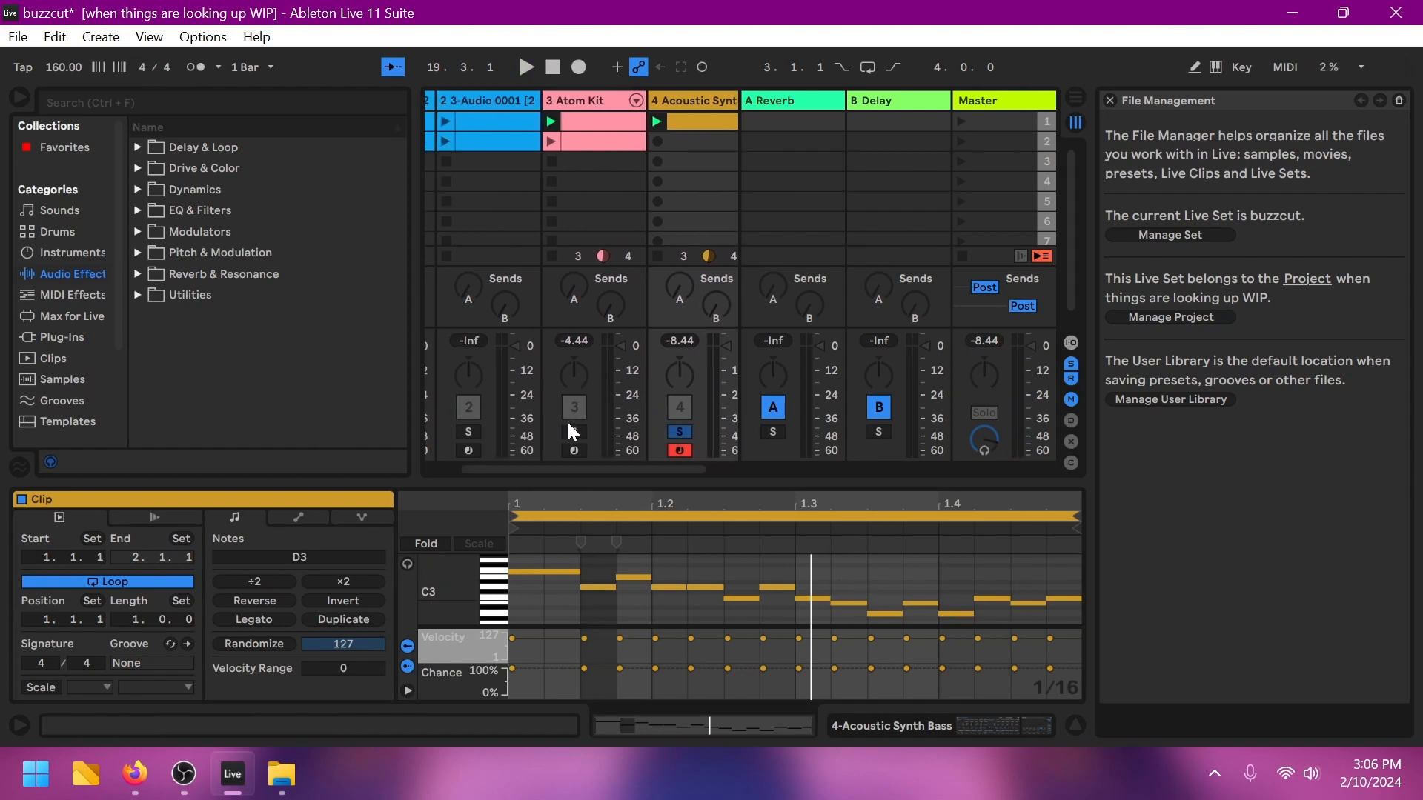
pyautogui.moveTo(607, 467); pyautogui.dragTo(435, 467)
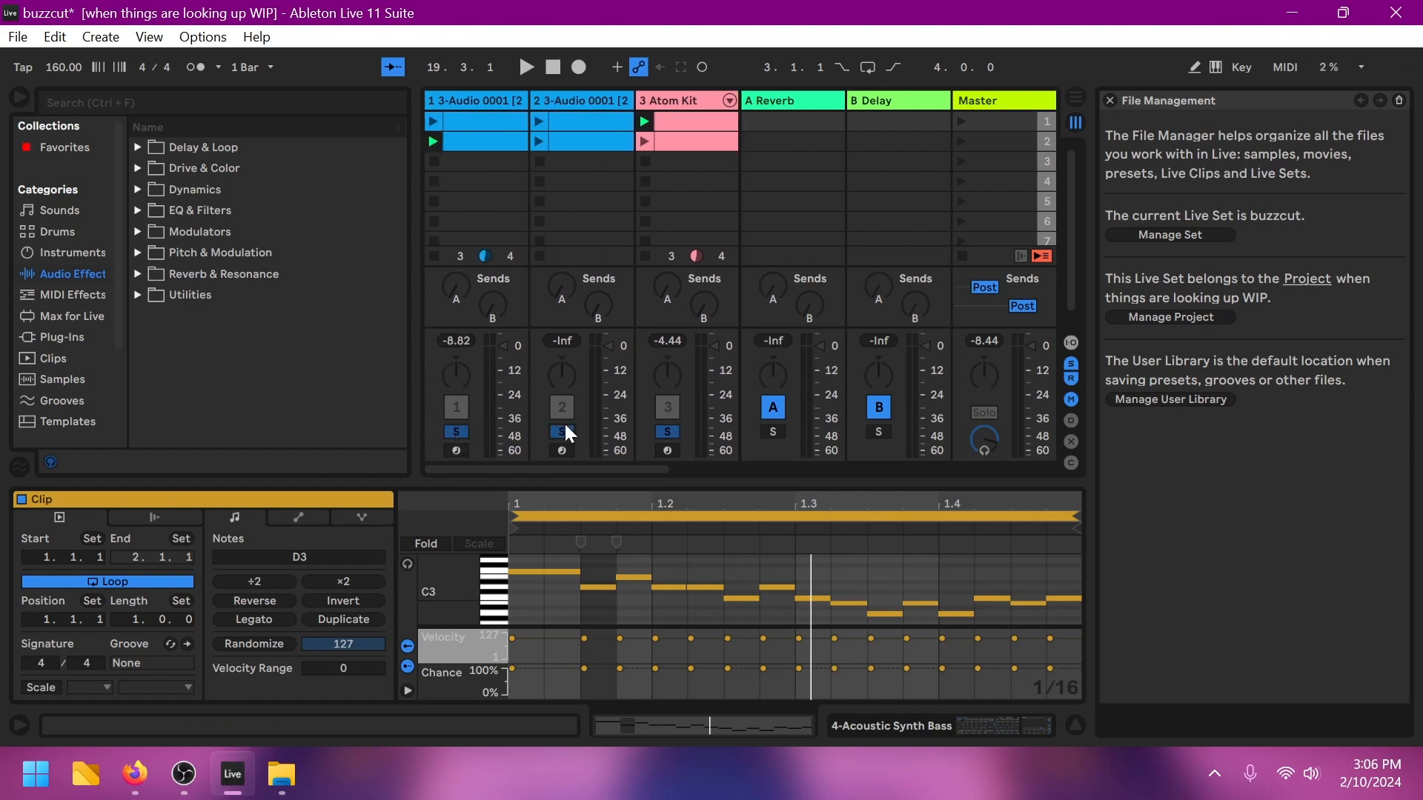
pyautogui.click(539, 120)
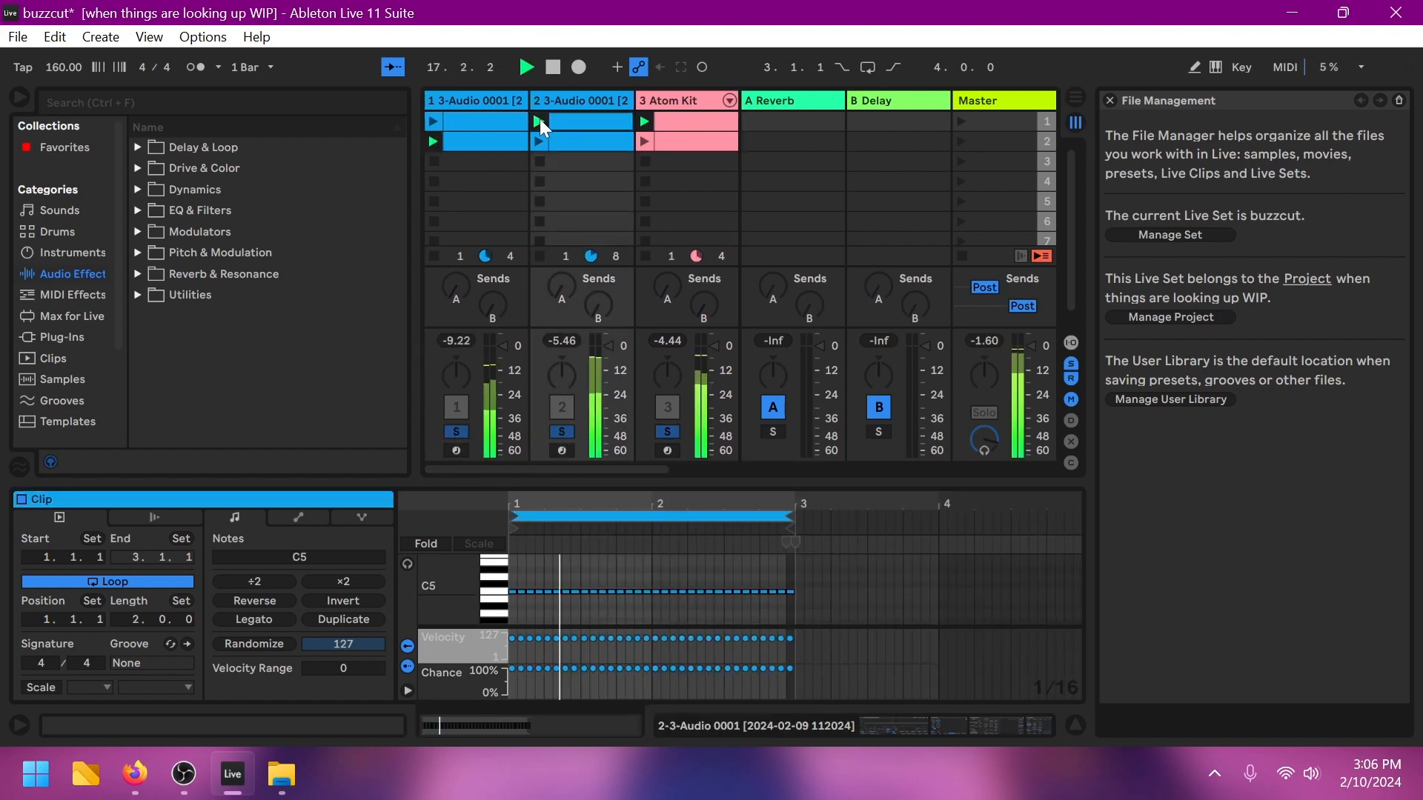
# Step: Stop playback and turn off solo on all tracks
pyautogui.moveTo(621, 461); pyautogui.dragTo(686, 456)
pyautogui.click(610, 408)
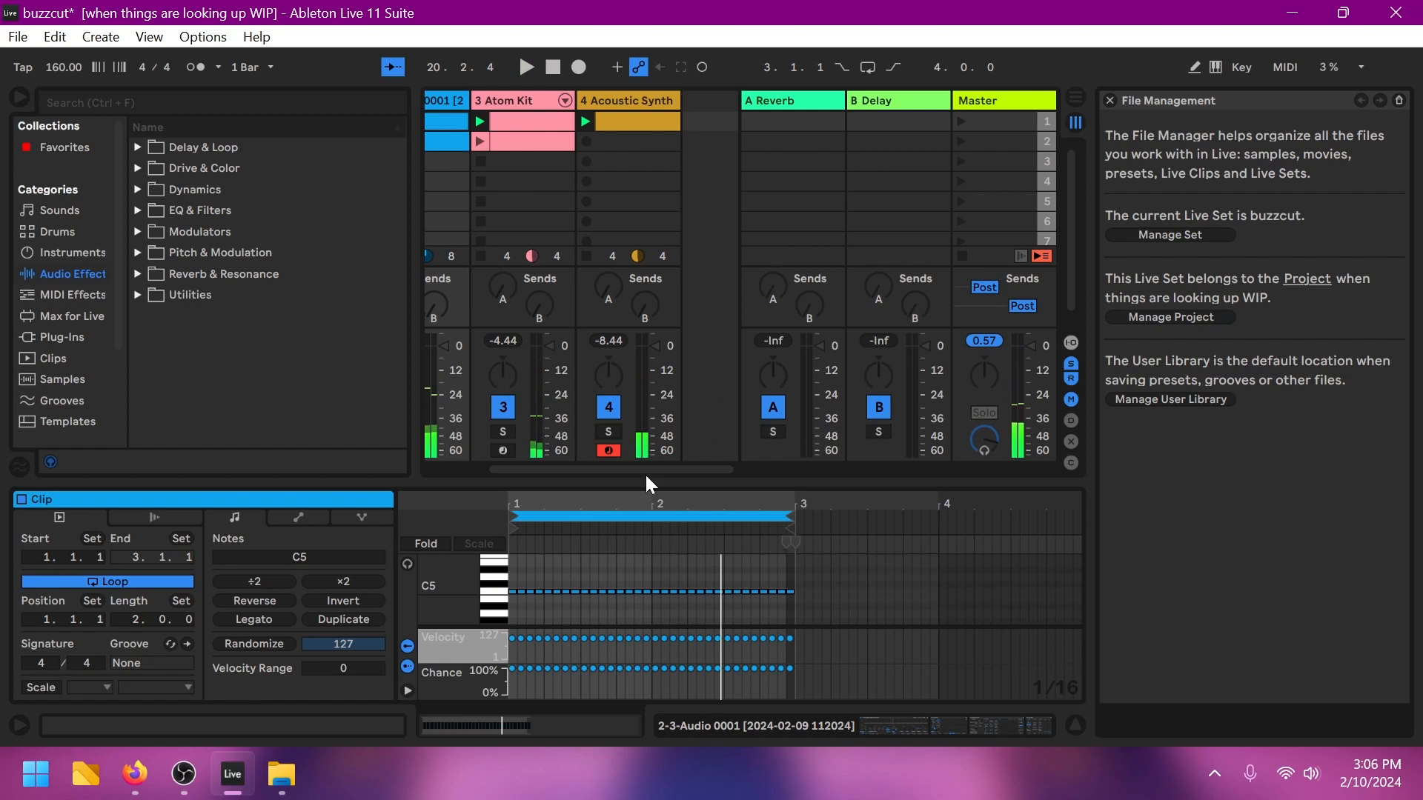
pyautogui.moveTo(650, 470); pyautogui.dragTo(635, 485)
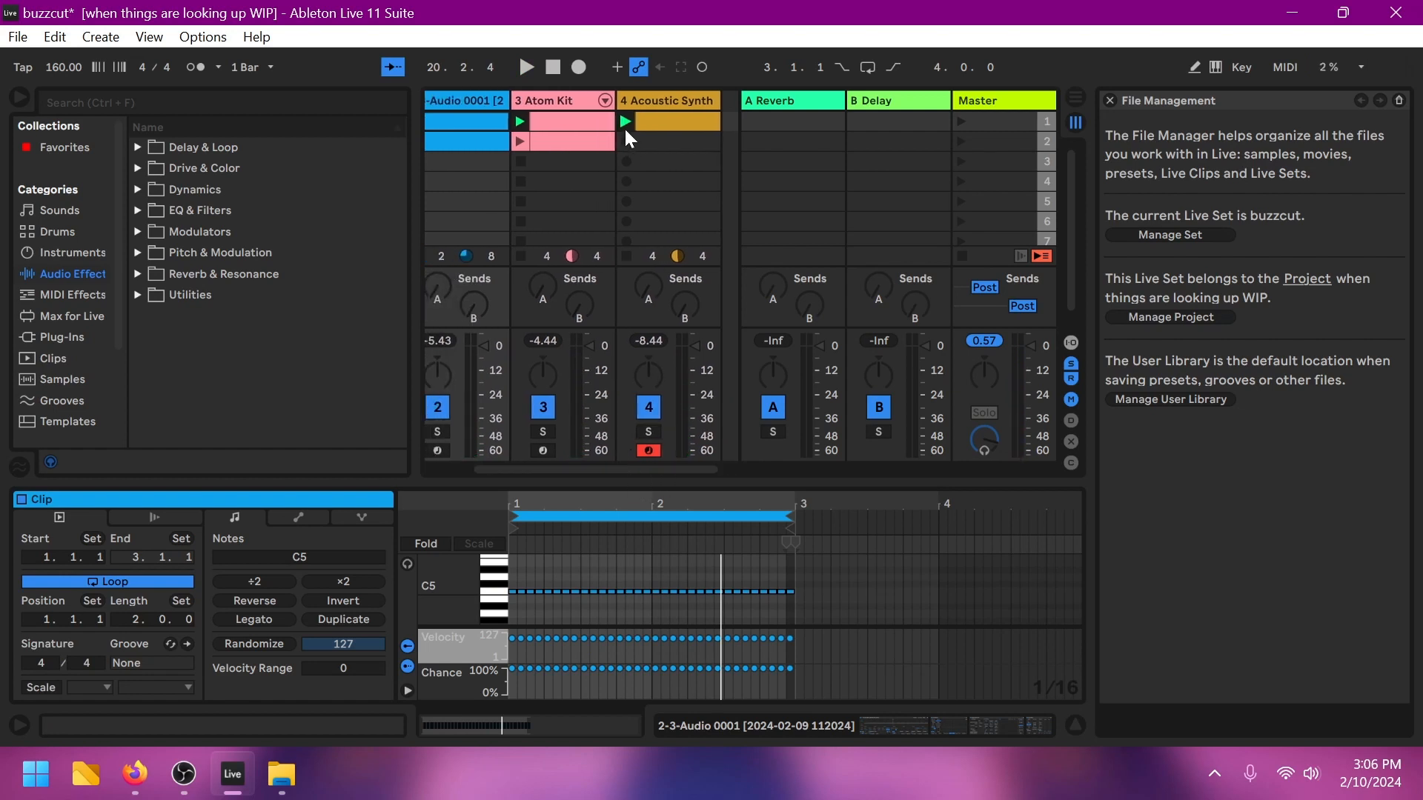
# Step: Select the Atom Kit's first clip to show its notes, solo the track, and start playback
pyautogui.click(551, 117)
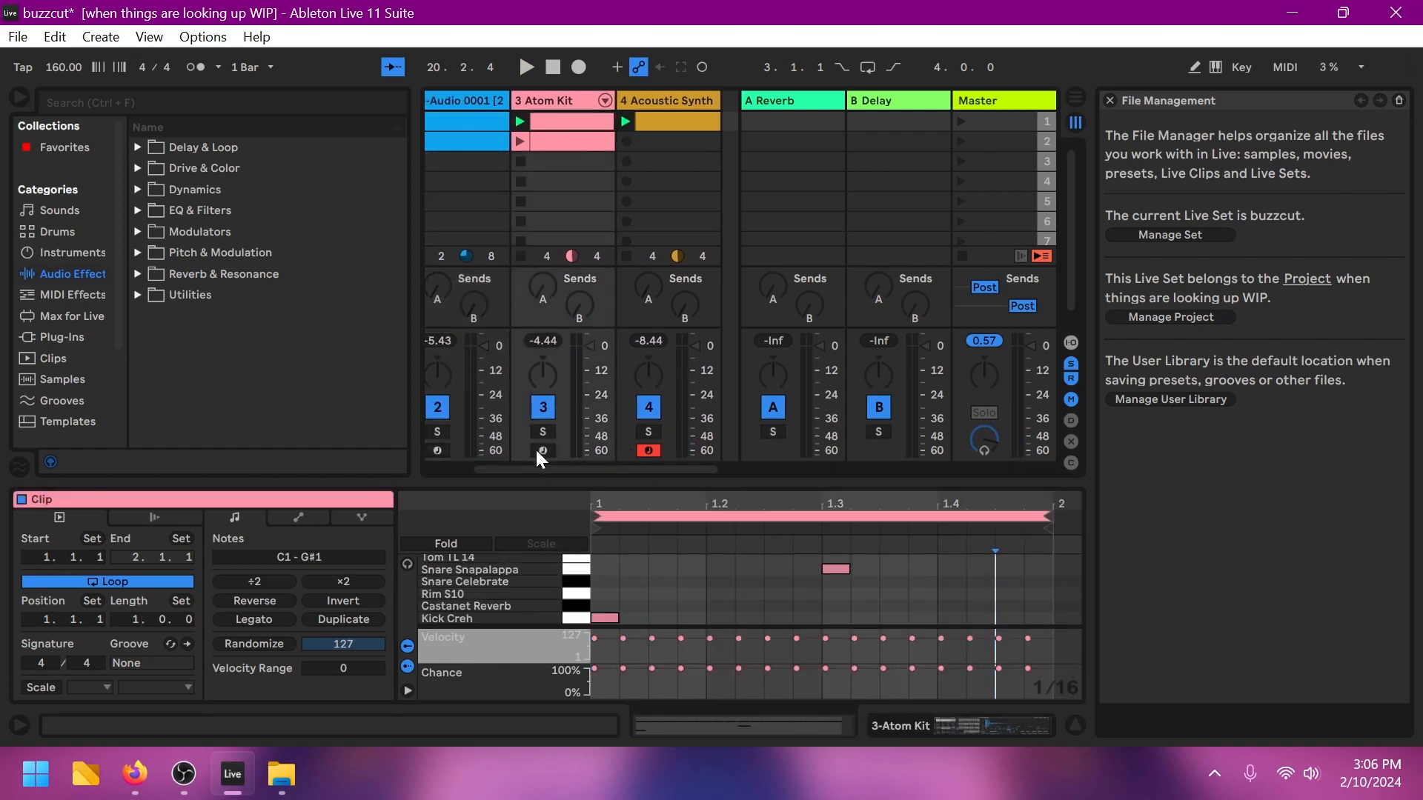
pyautogui.click(546, 432)
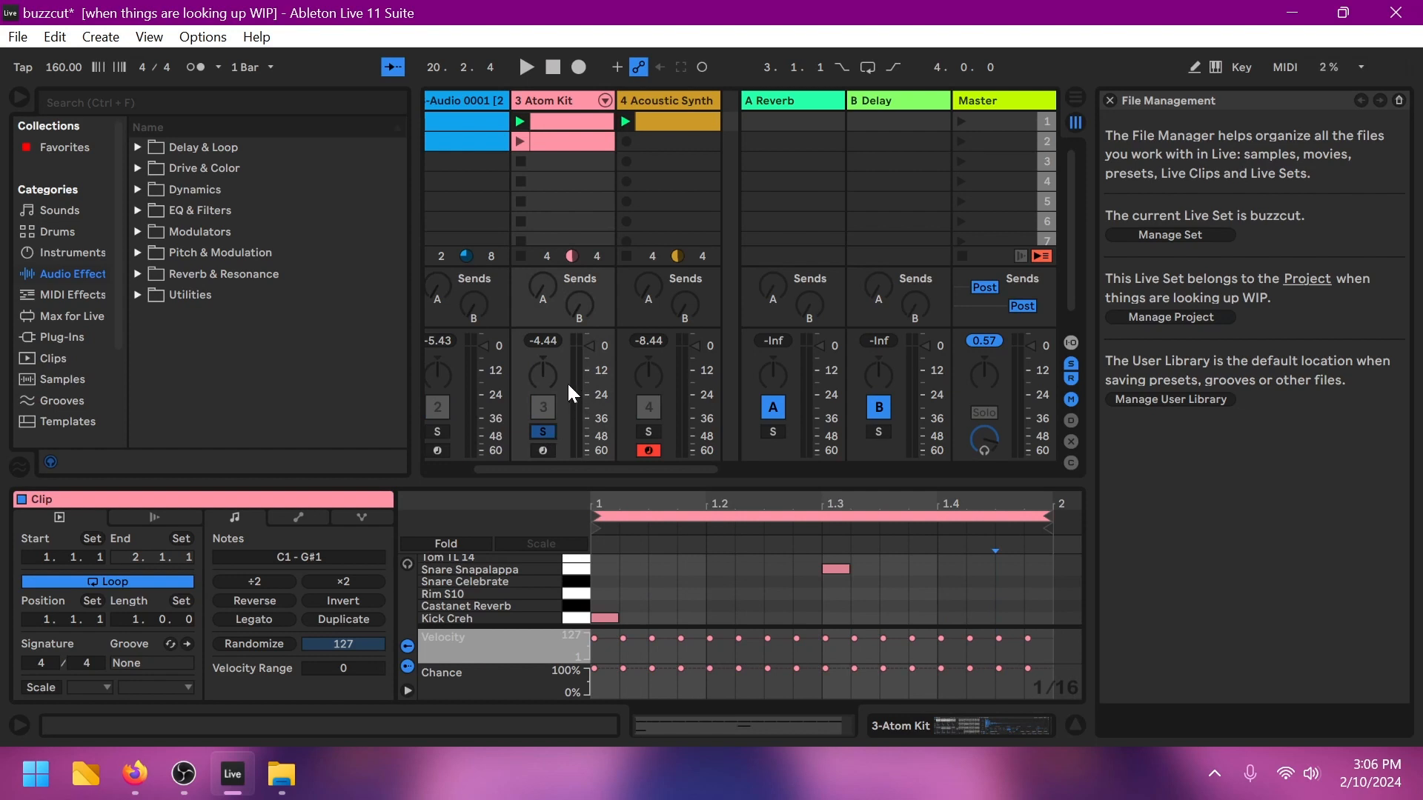
pyautogui.press('space')
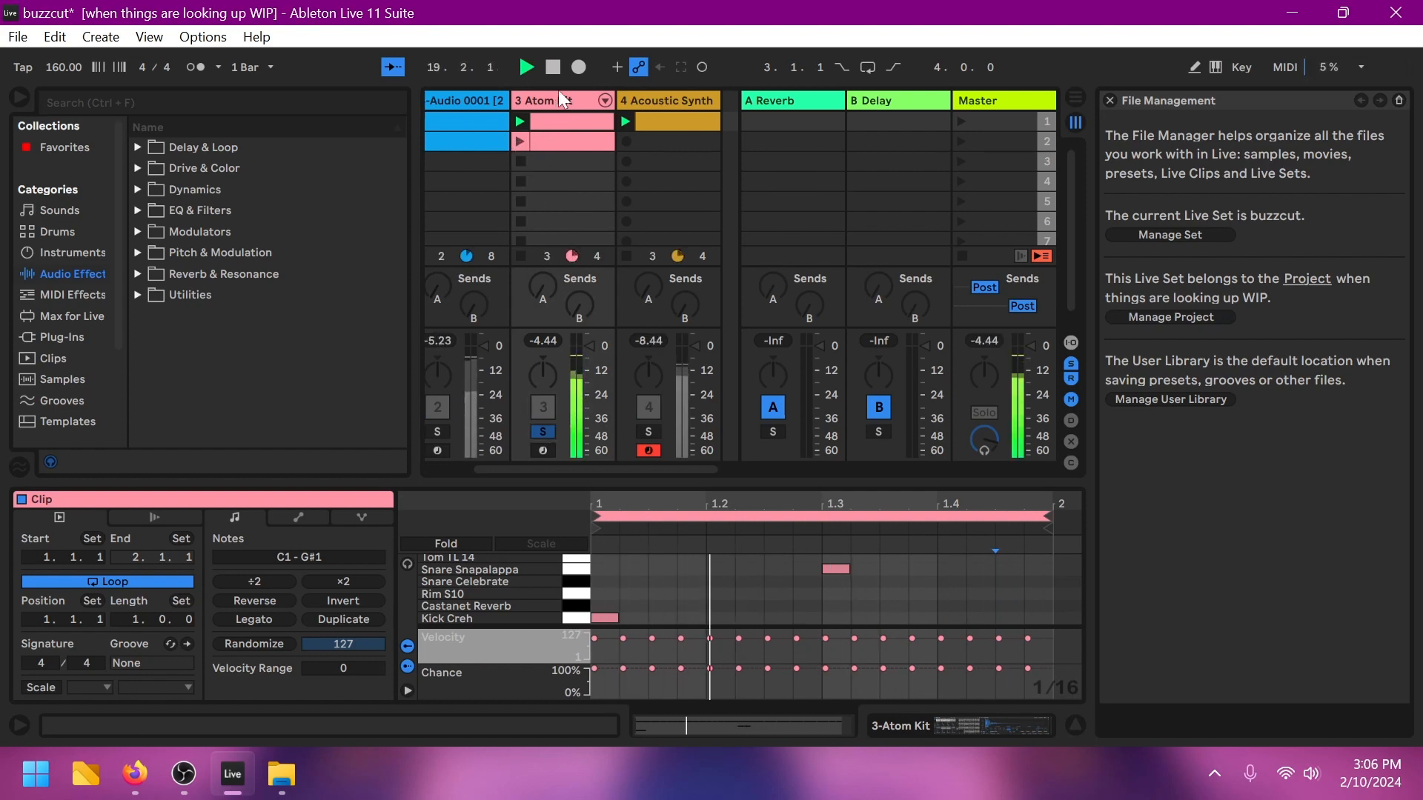
# Step: Show the Atom Kit track's device chain during playback, and stop playback
pyautogui.click(564, 101)
pyautogui.click(1026, 724)
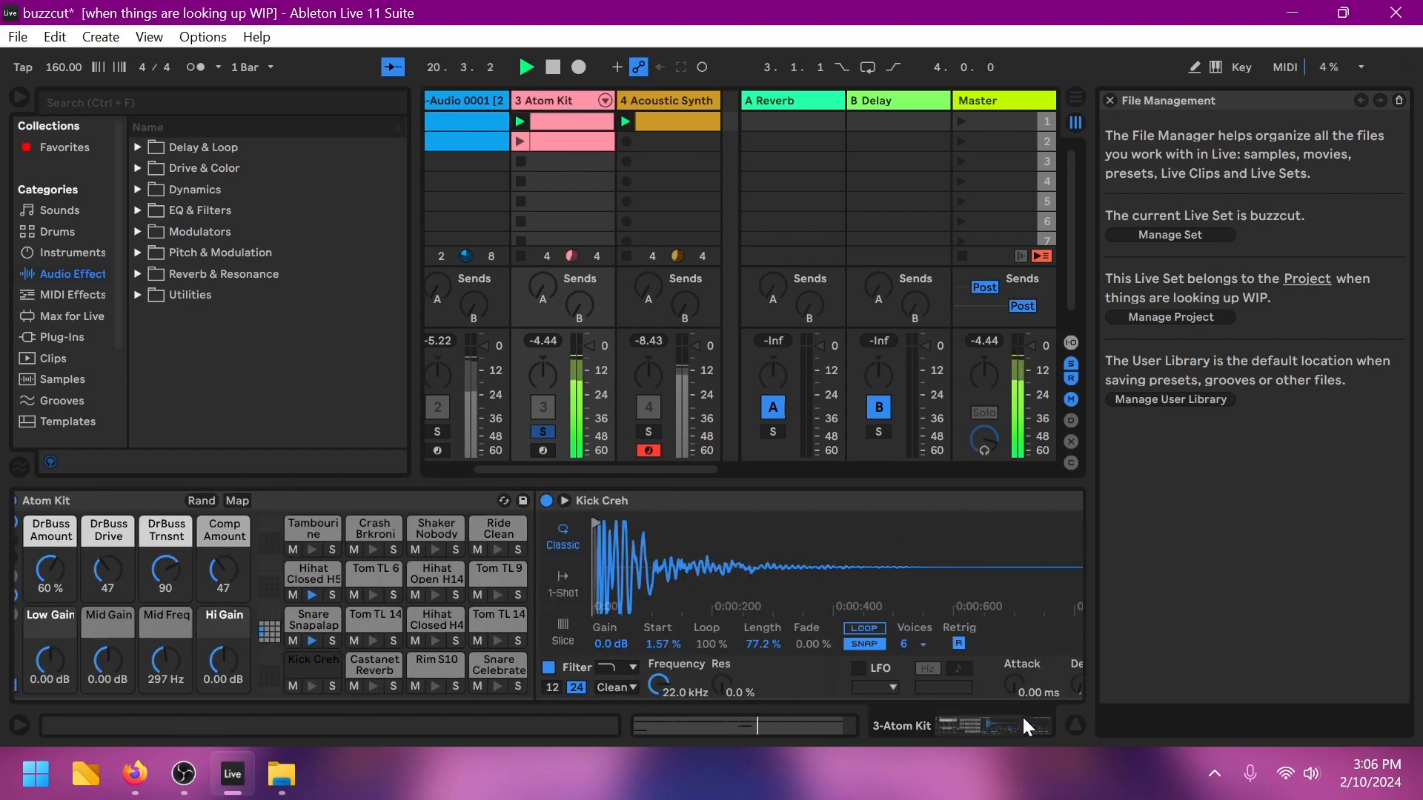
pyautogui.click(972, 730)
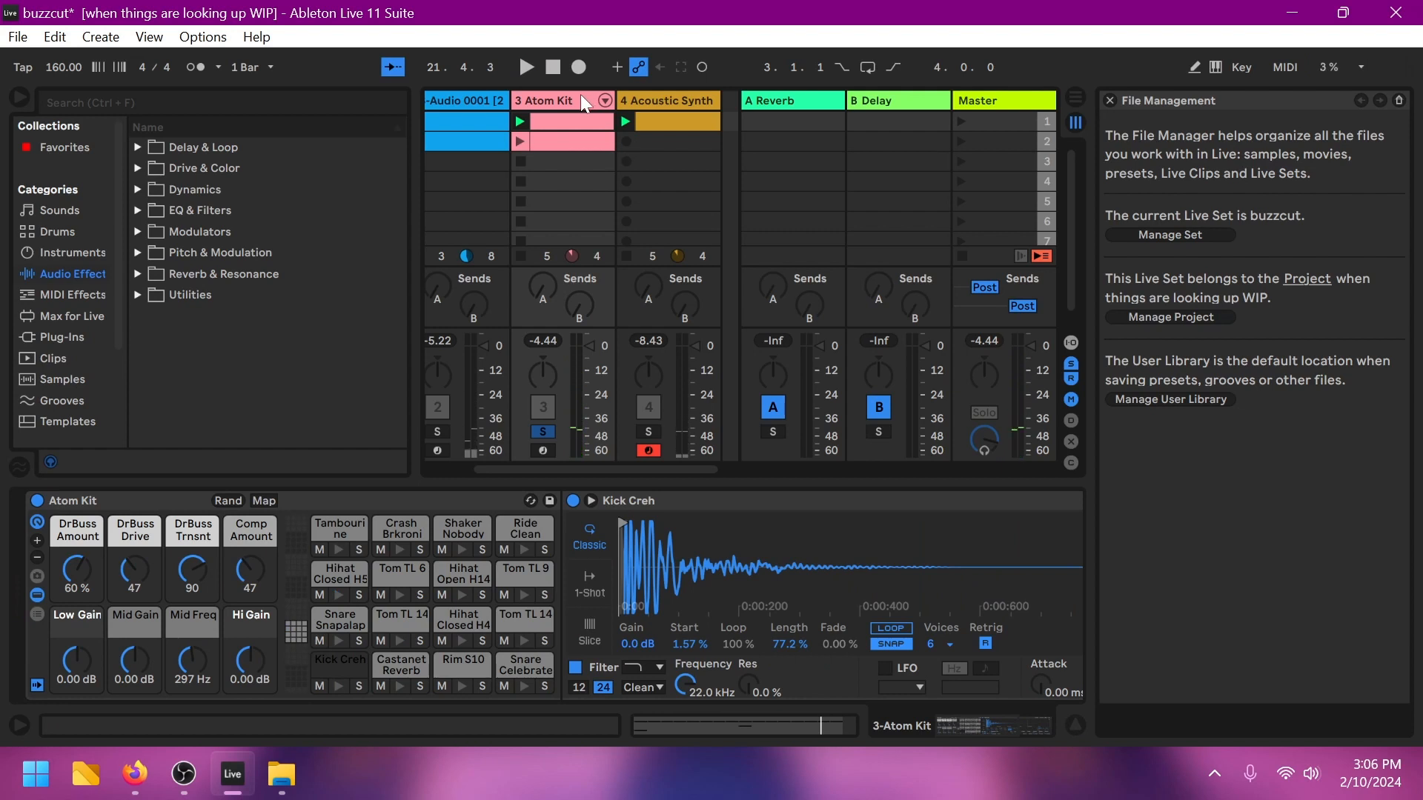
pyautogui.moveTo(964, 727)
pyautogui.mouseDown()
pyautogui.moveTo(1038, 725)
pyautogui.moveTo(953, 733)
pyautogui.mouseUp()
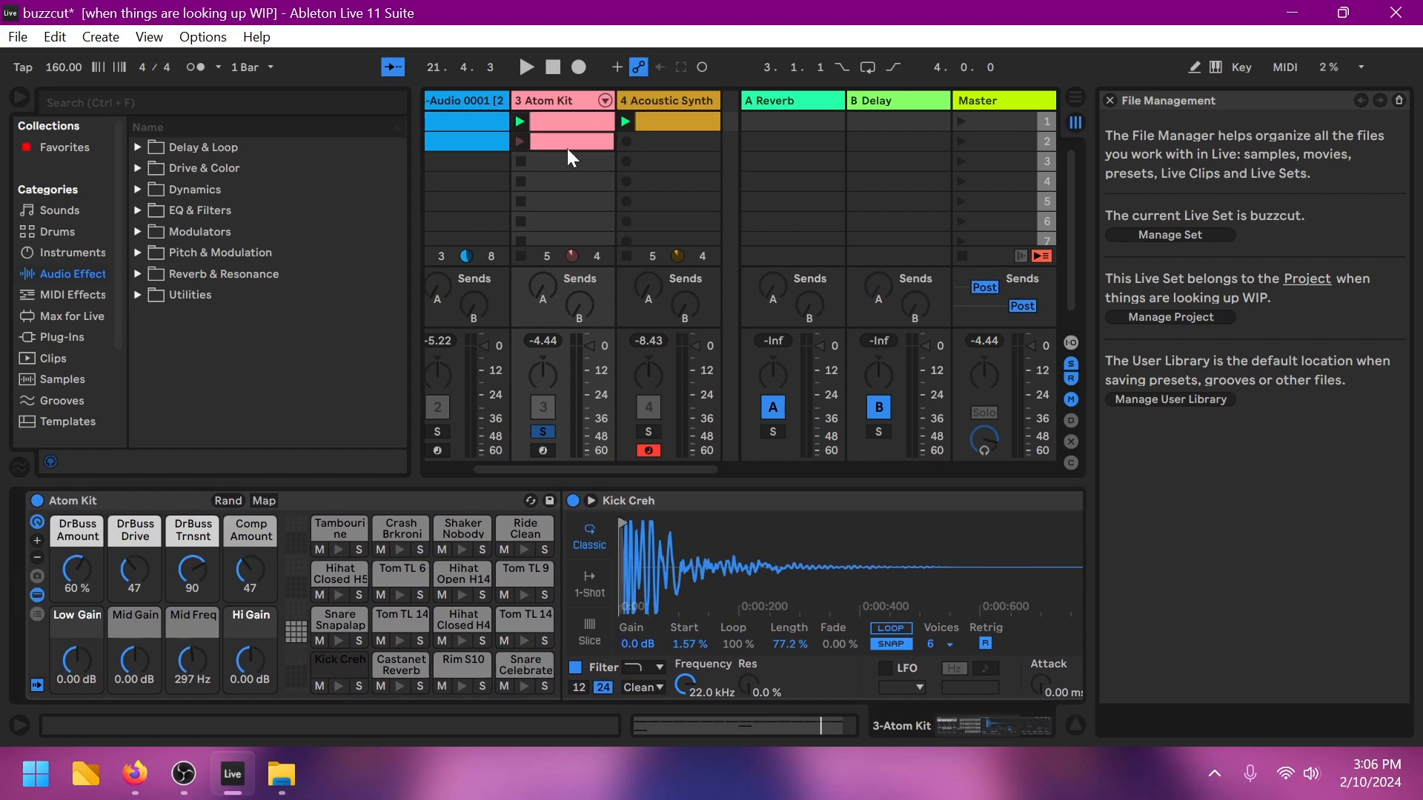
# Step: Show the Acoustic Synth Bass track's devices, solo the track, and play it with the Amp effect turned off
pyautogui.click(660, 112)
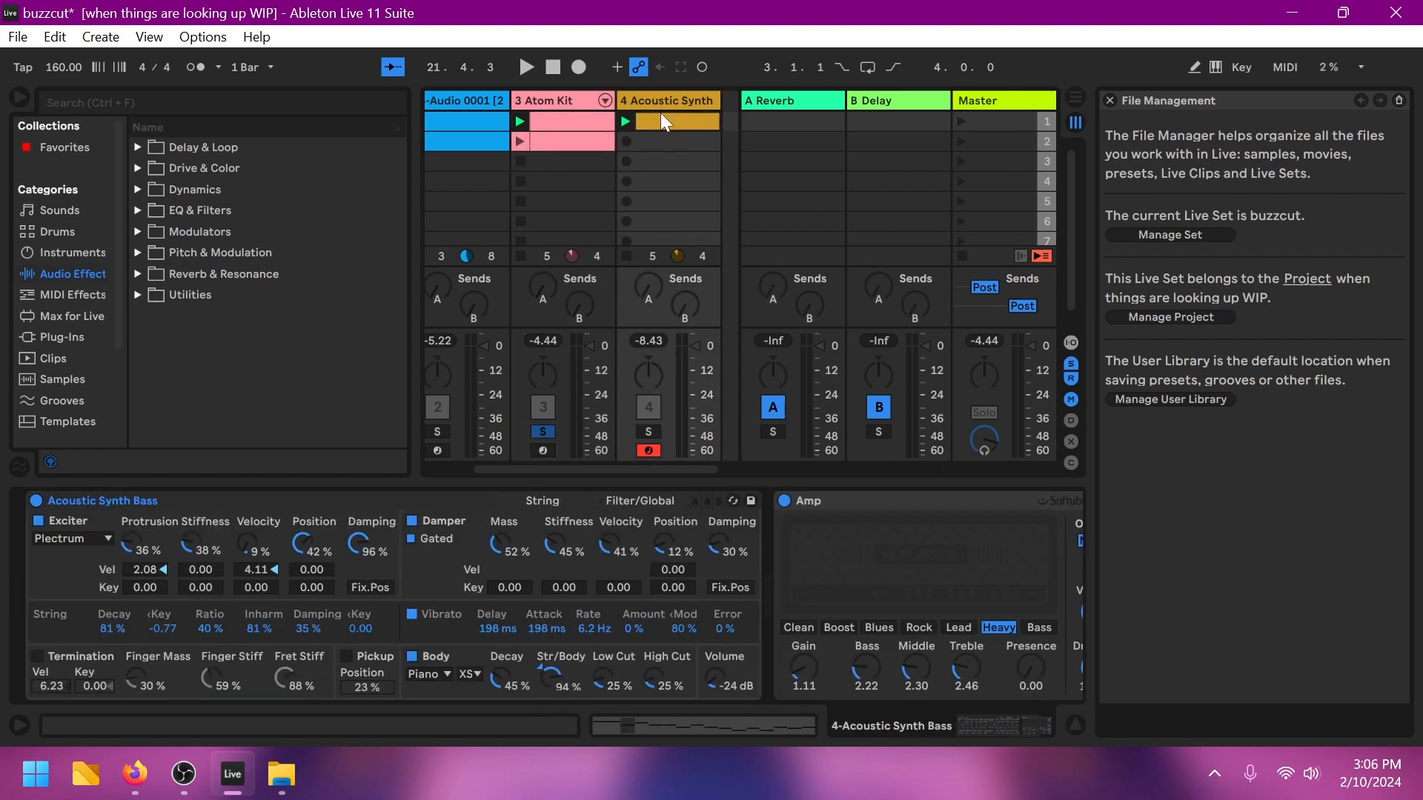
pyautogui.moveTo(962, 717); pyautogui.dragTo(1026, 709)
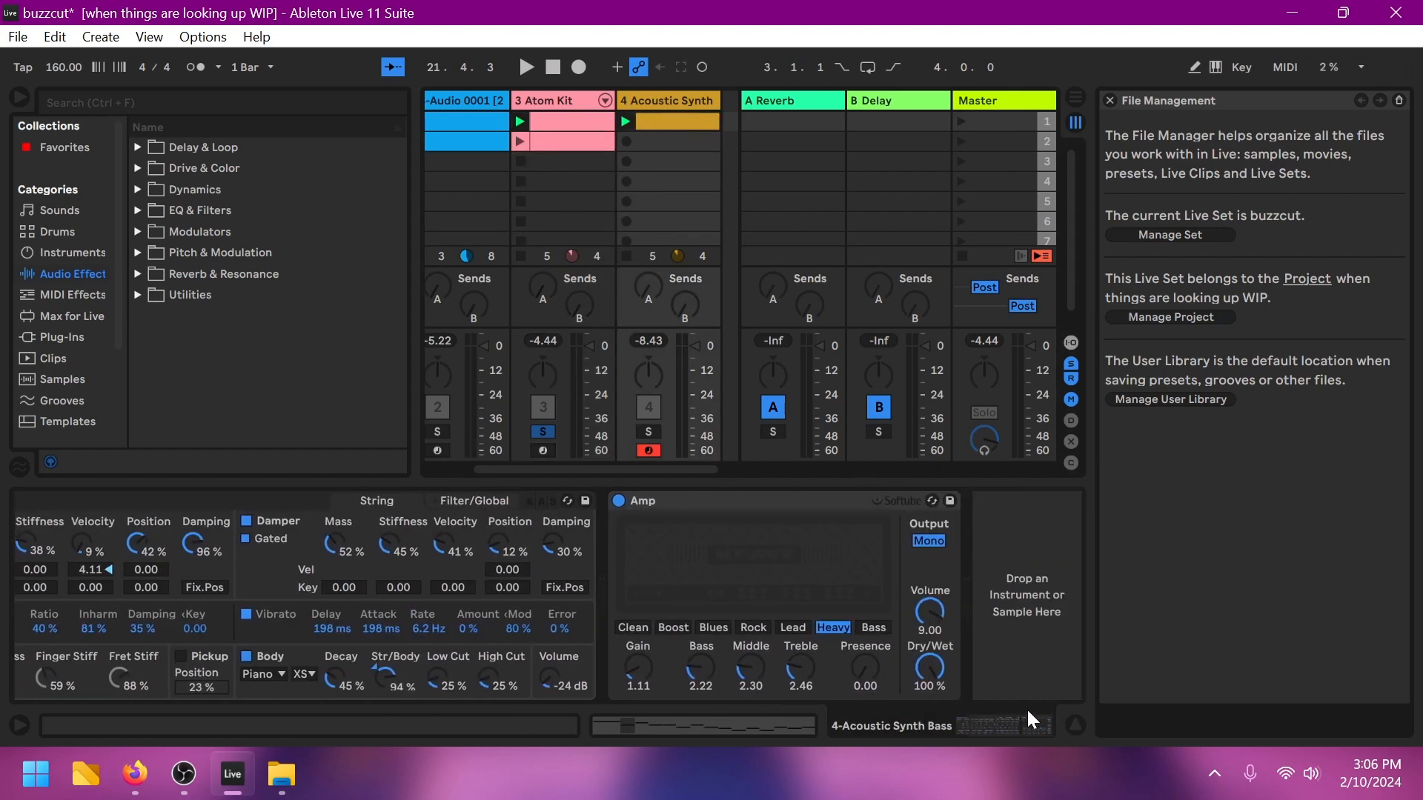
pyautogui.click(649, 431)
pyautogui.click(619, 500)
pyautogui.press('space')
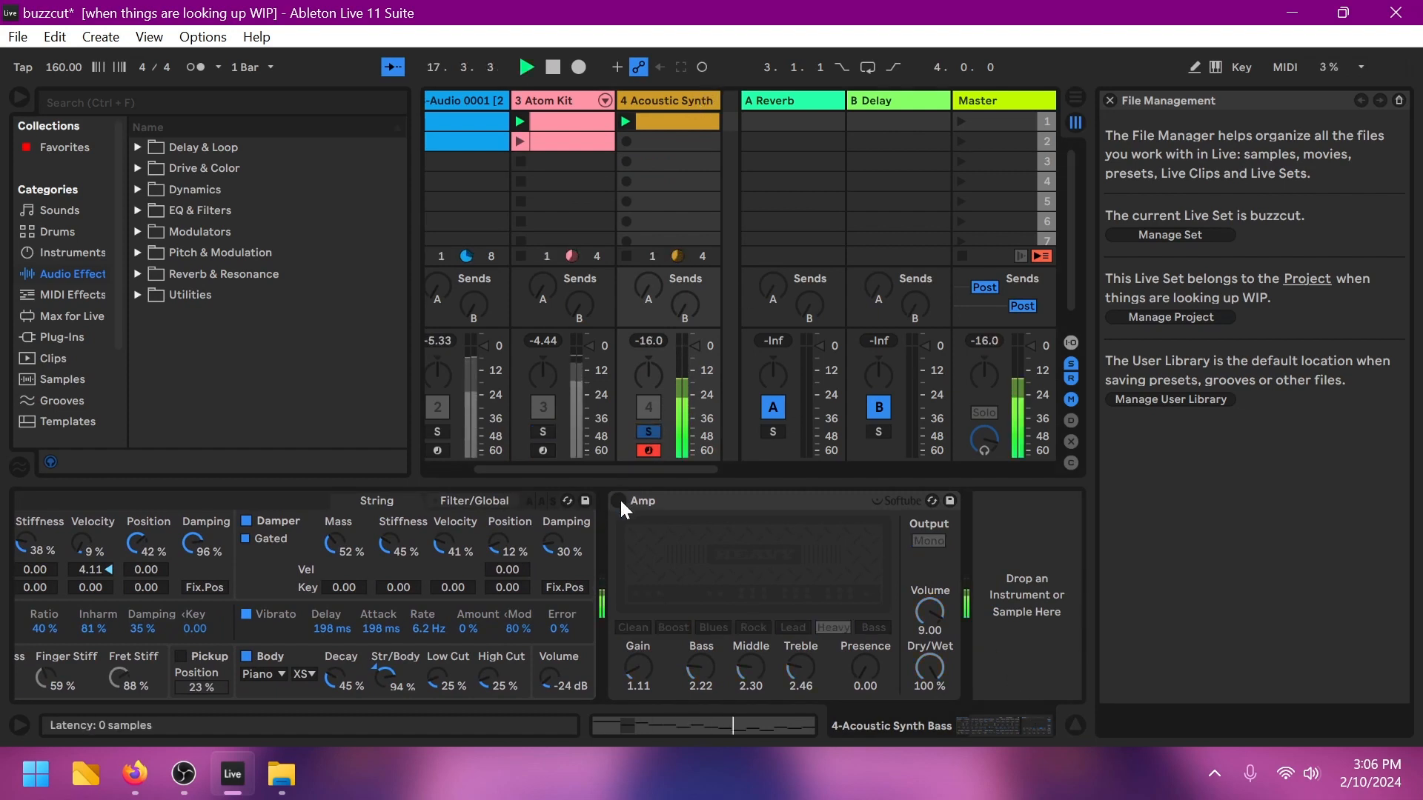
# Step: Toggle the Amp effect during playback to compare the bass sound, leave it on, and stop playback
pyautogui.click(620, 500)
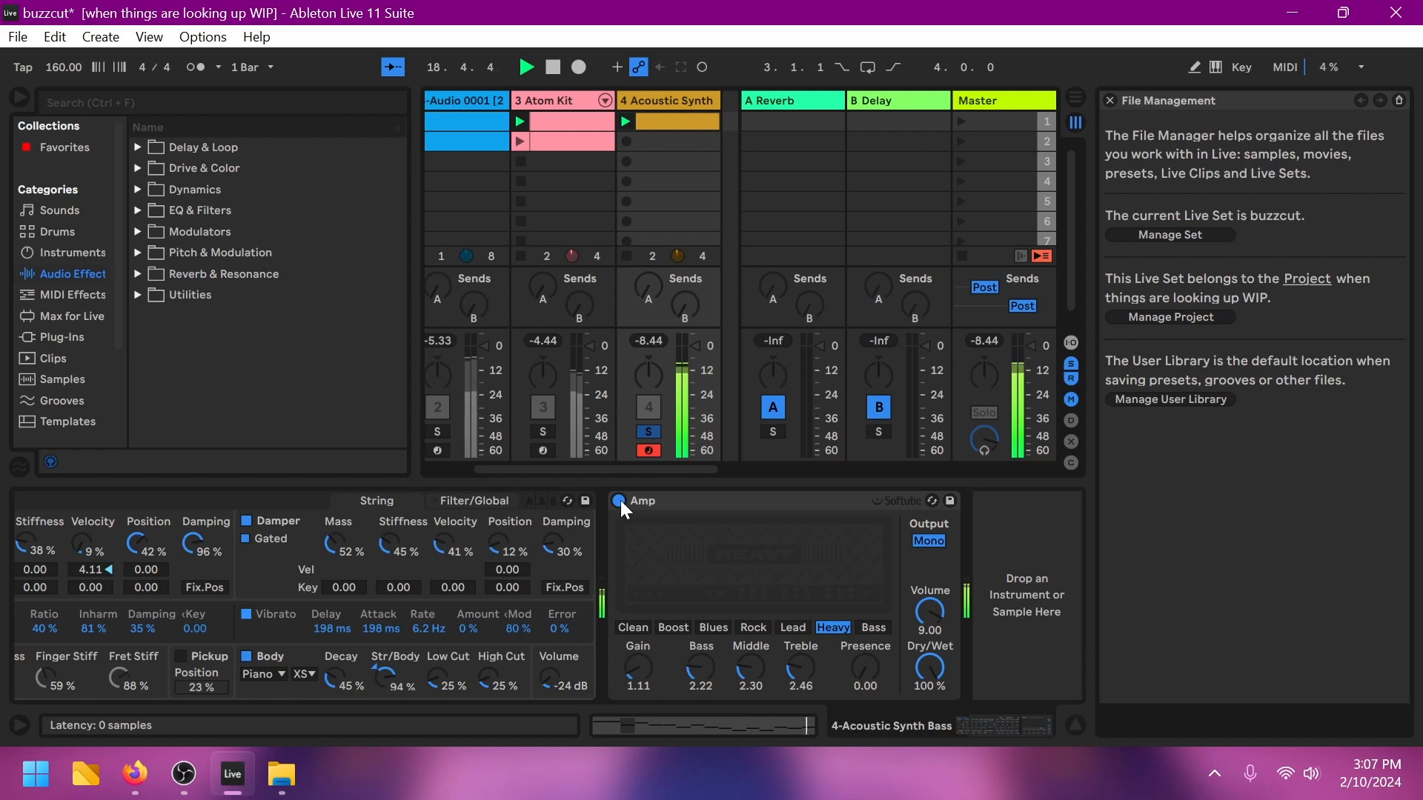
pyautogui.click(620, 500)
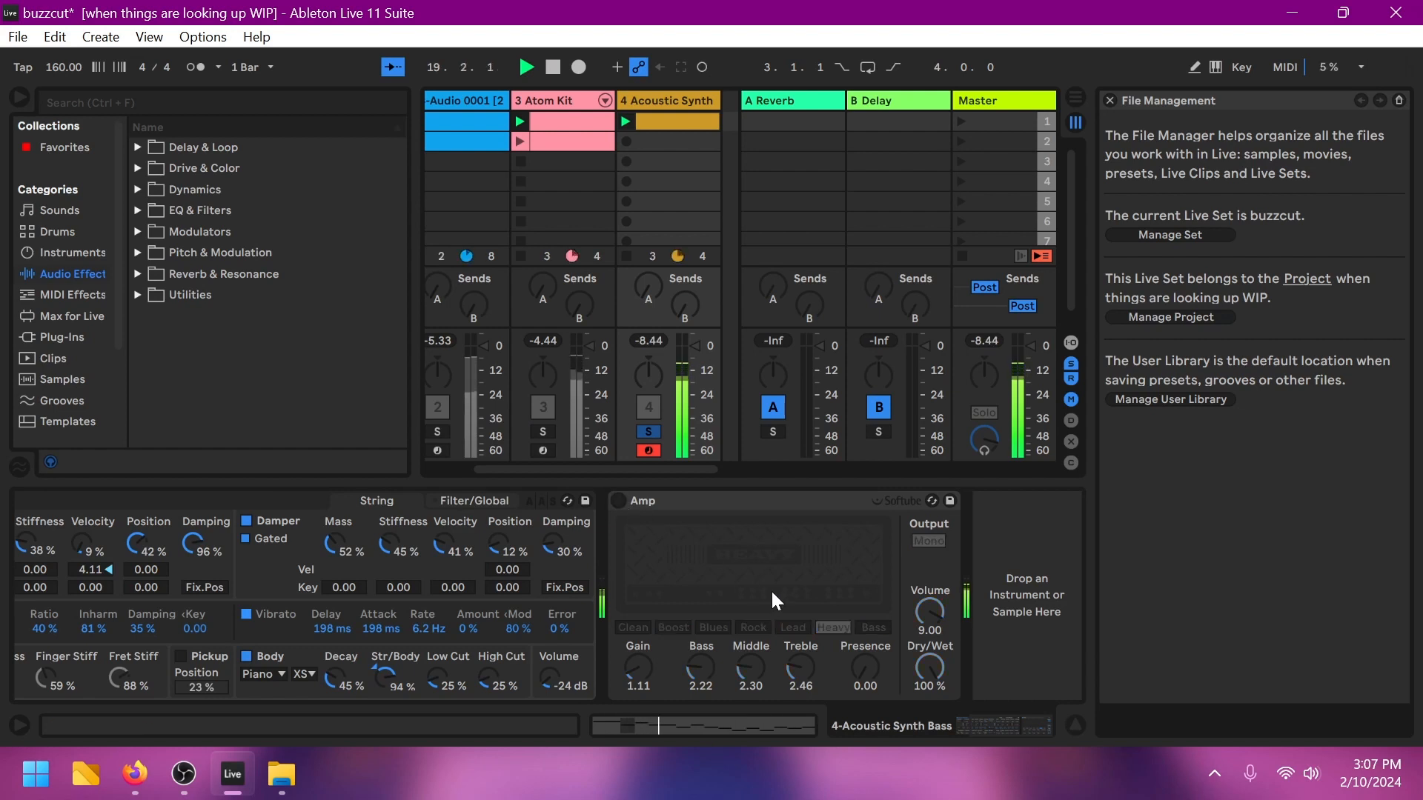
pyautogui.click(618, 501)
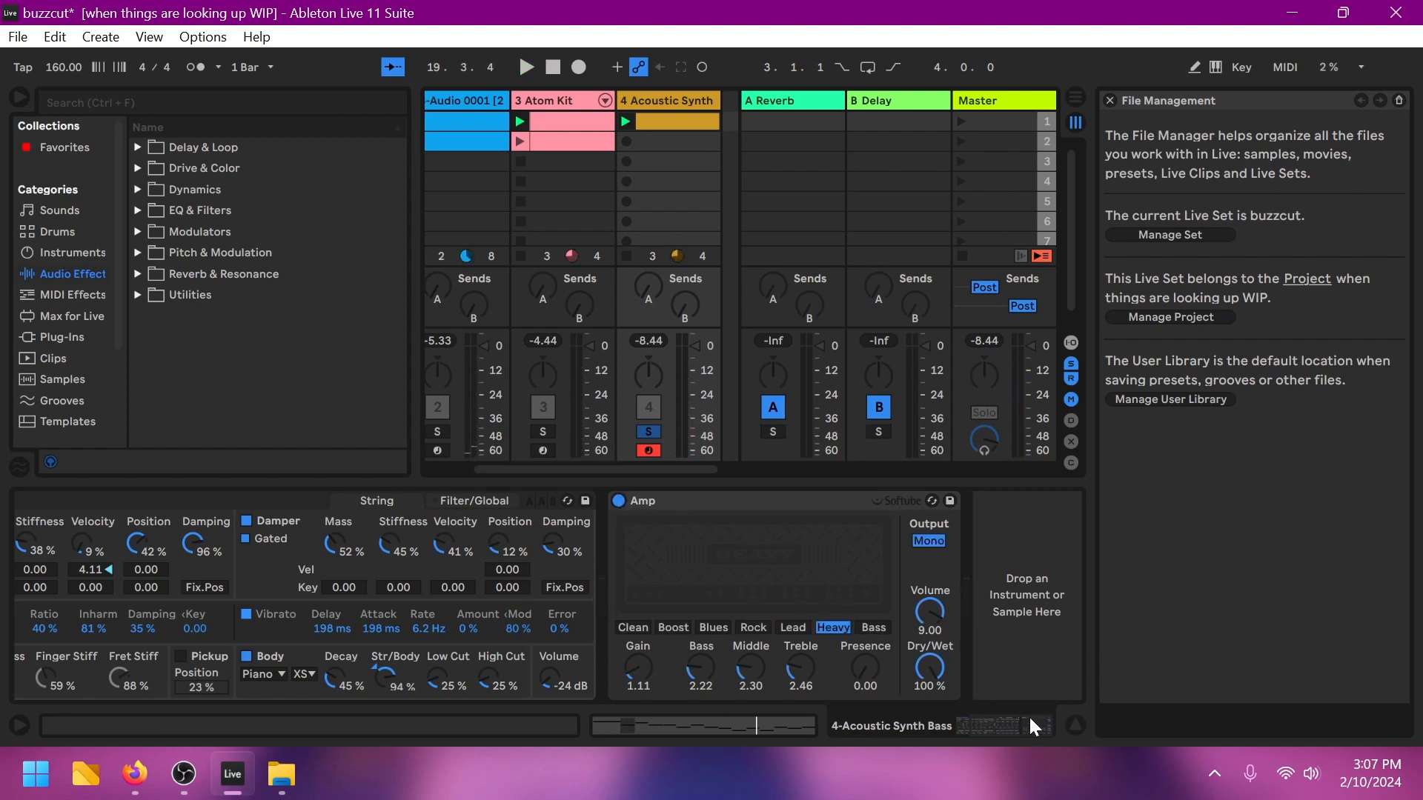
pyautogui.moveTo(1030, 718); pyautogui.dragTo(929, 739)
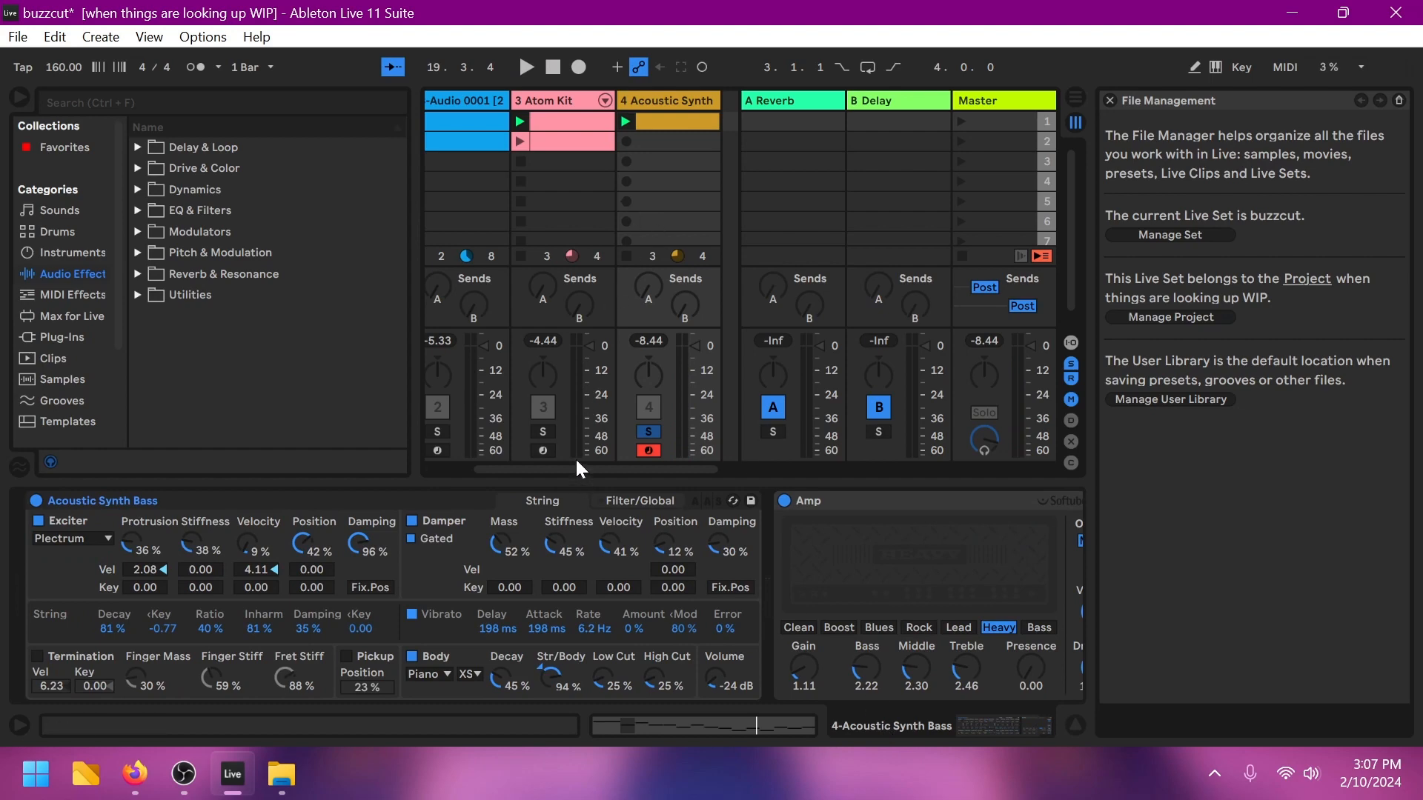
# Step: Save the buzzcut set and create a new Live Set
pyautogui.moveTo(575, 466); pyautogui.dragTo(487, 465)
pyautogui.hotkey('ctrl', 's')
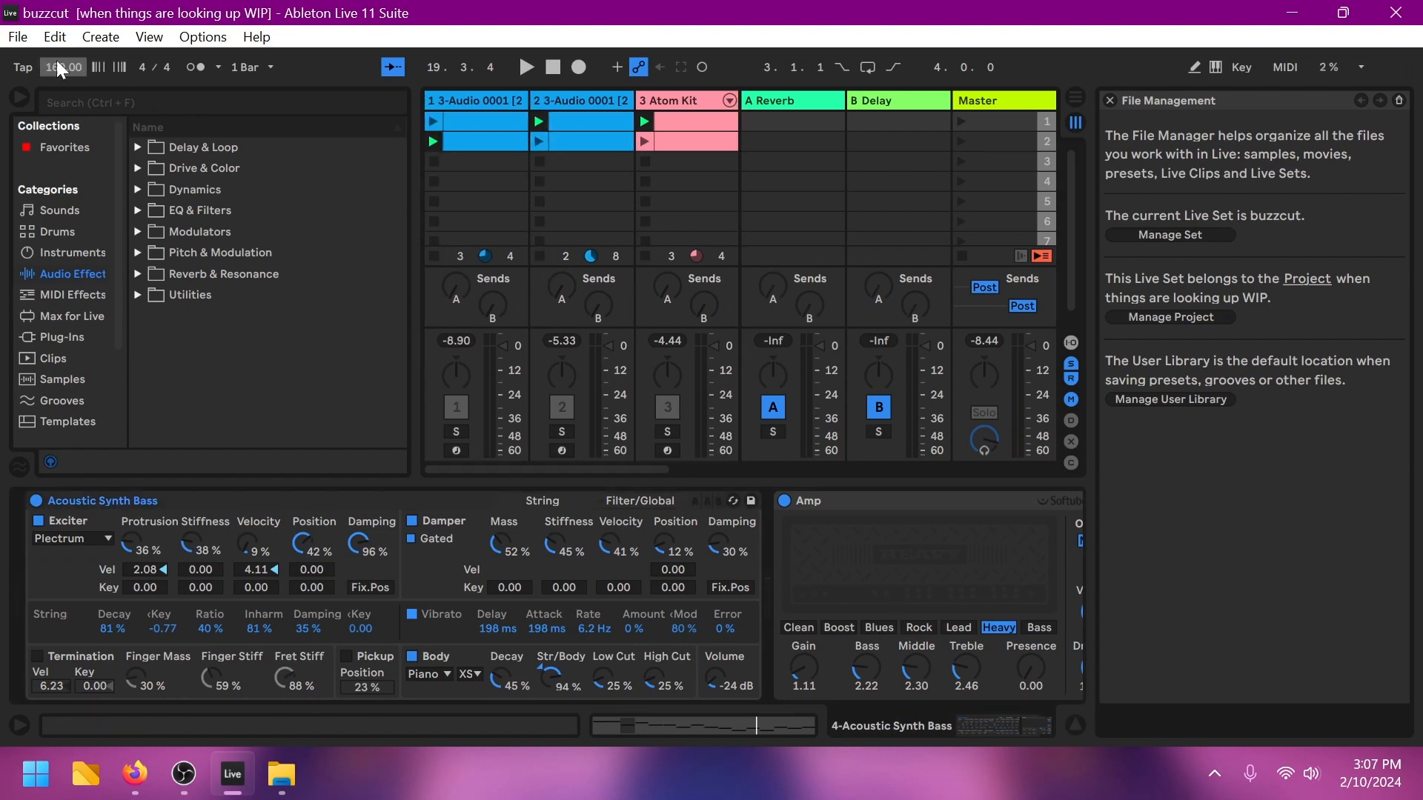
pyautogui.click(29, 37)
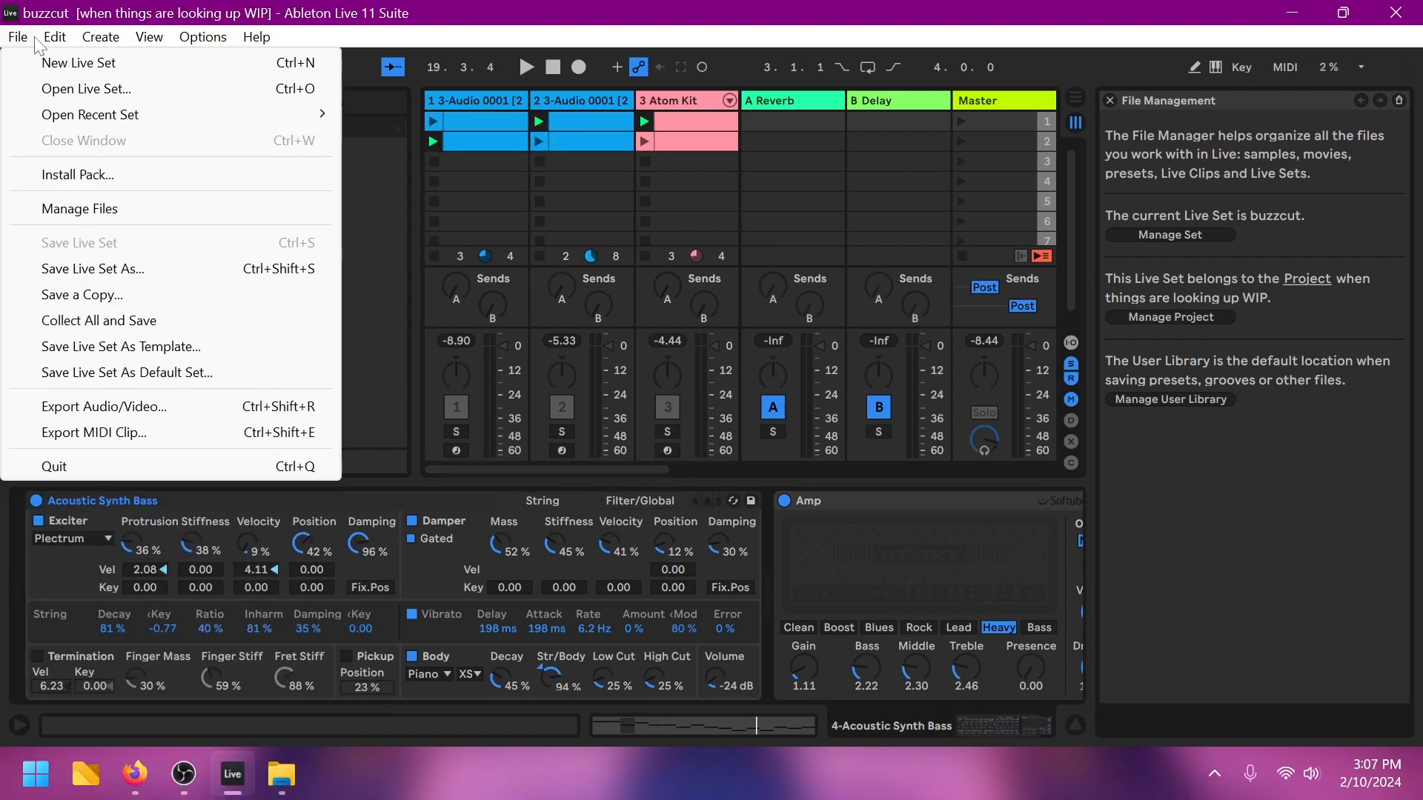
pyautogui.click(46, 61)
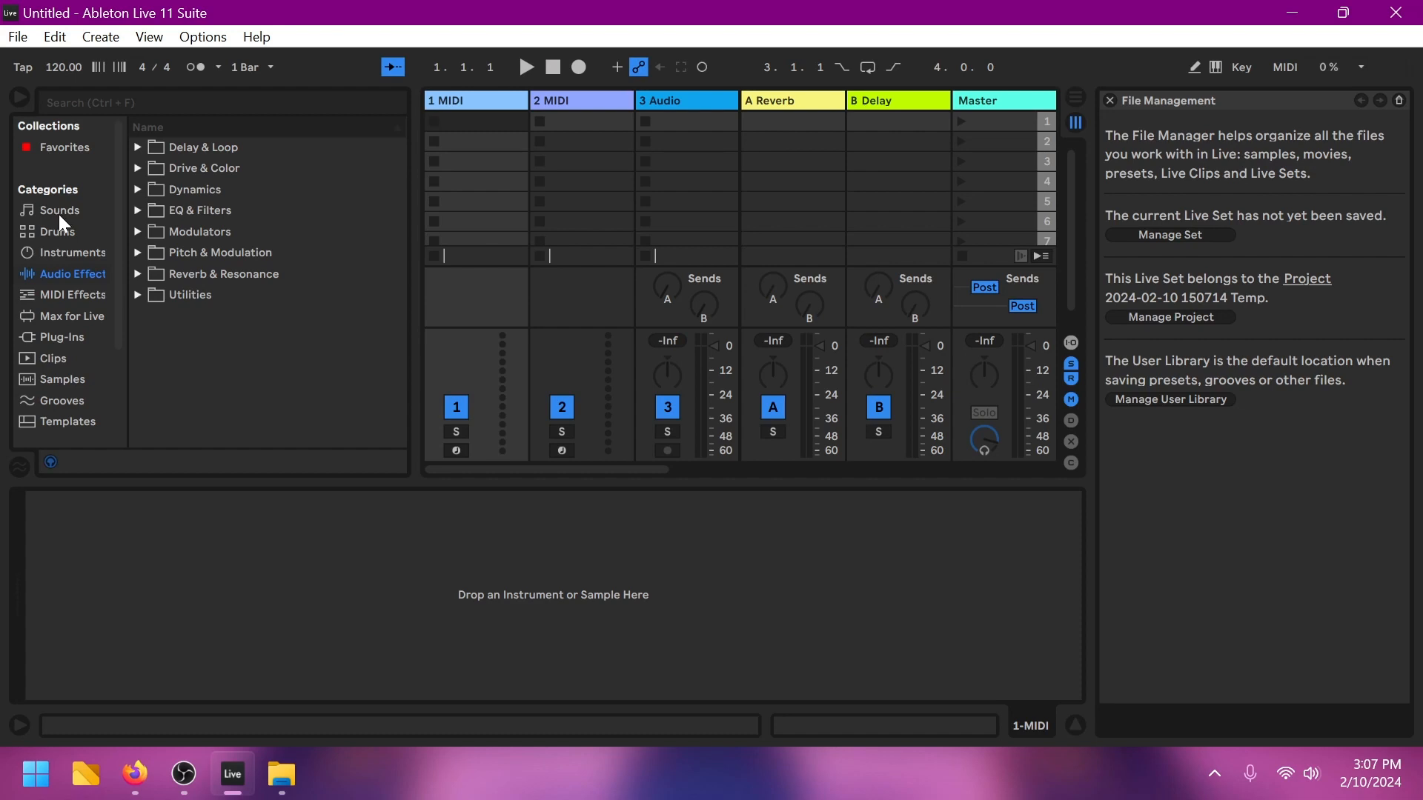
# Step: Switch to Firefox and search the web for "all of ablestons audio"
pyautogui.click(137, 763)
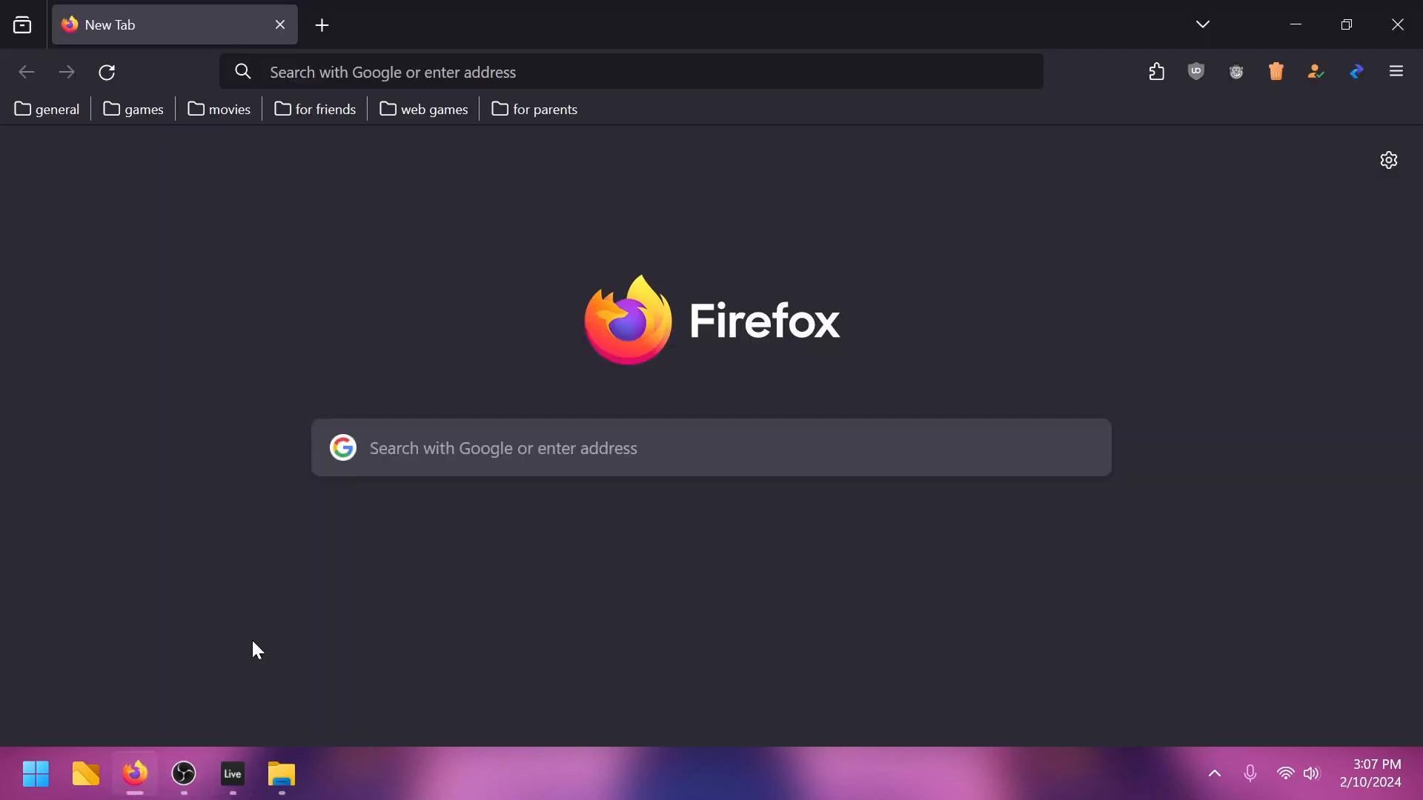
pyautogui.click(393, 72)
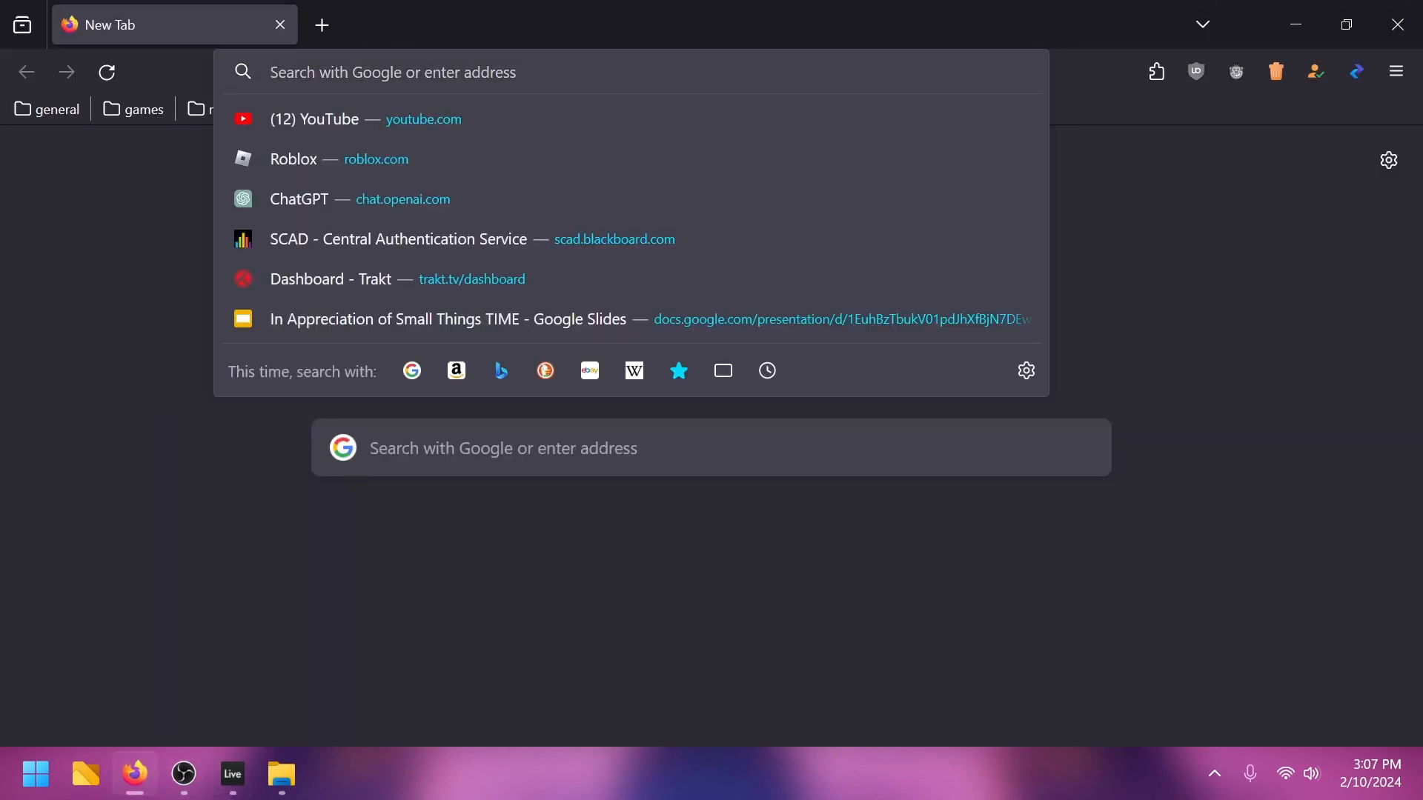
pyautogui.write('all of ables')
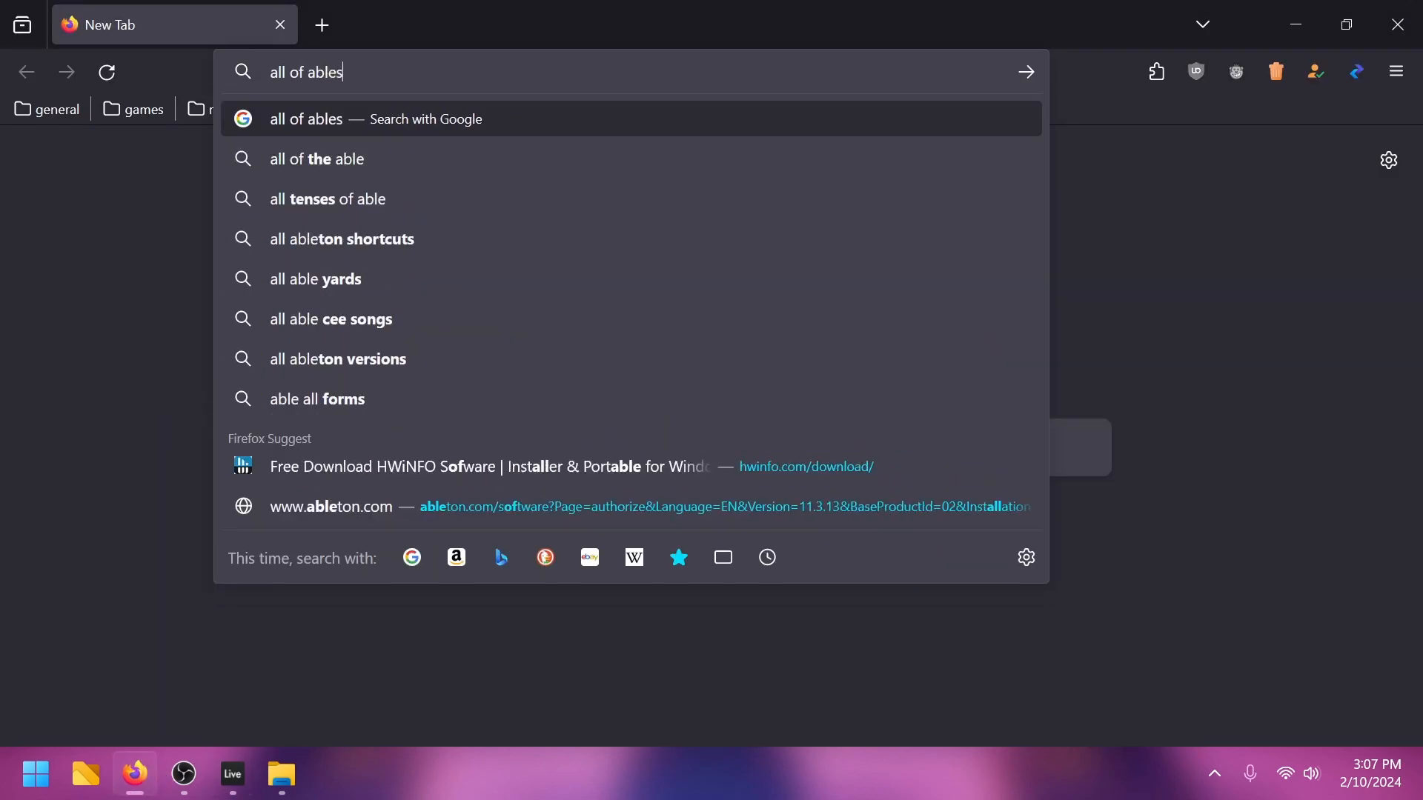
pyautogui.write('tons')
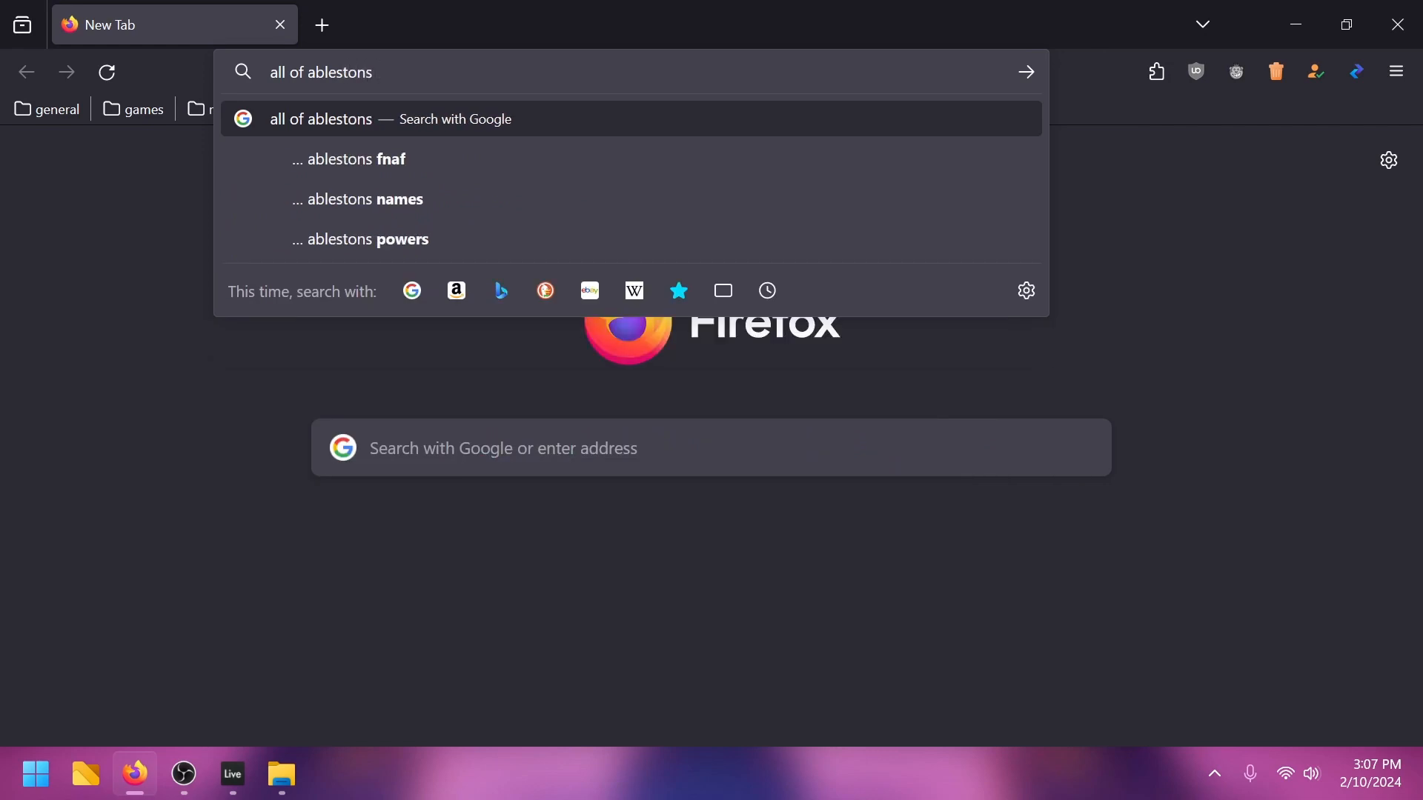
pyautogui.write(' audio')
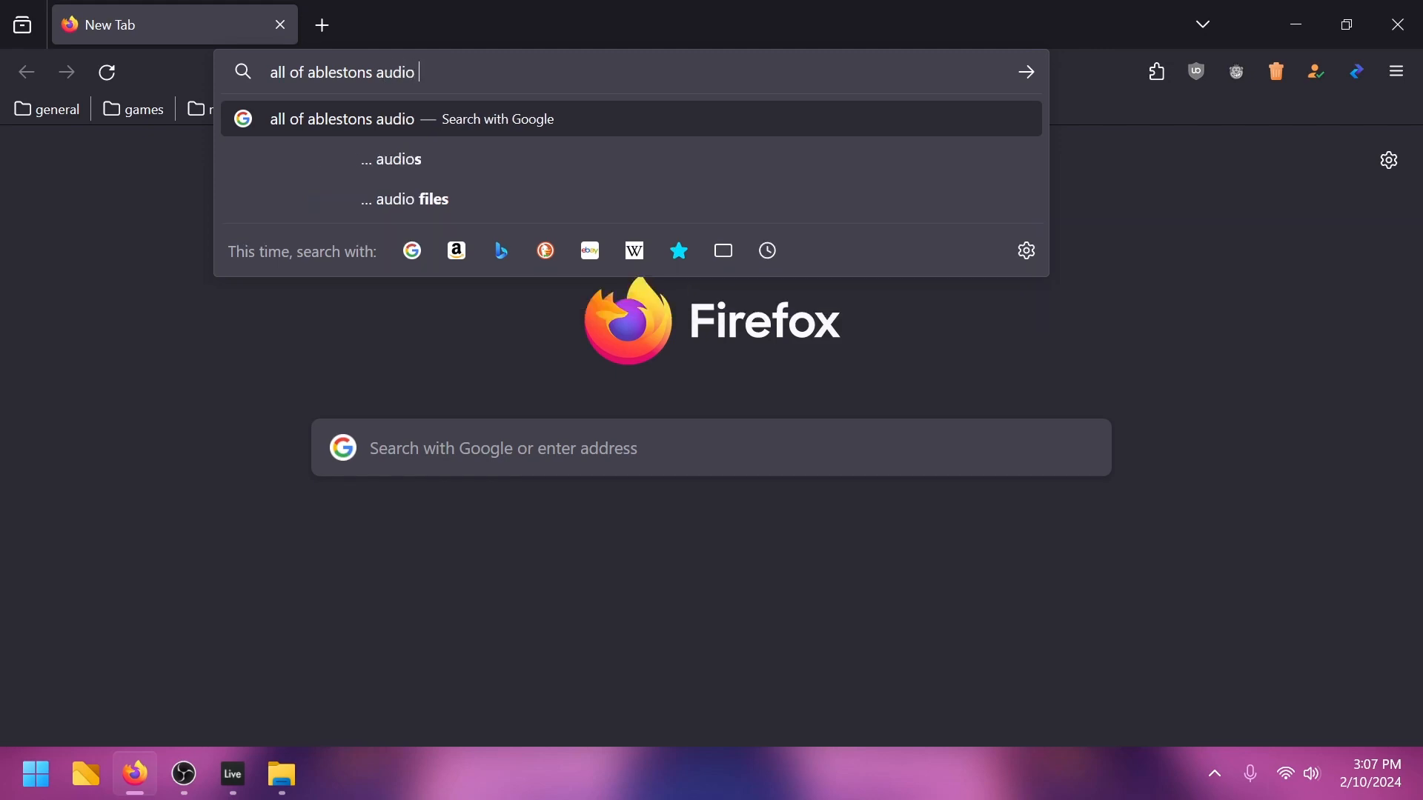
pyautogui.press('Return')
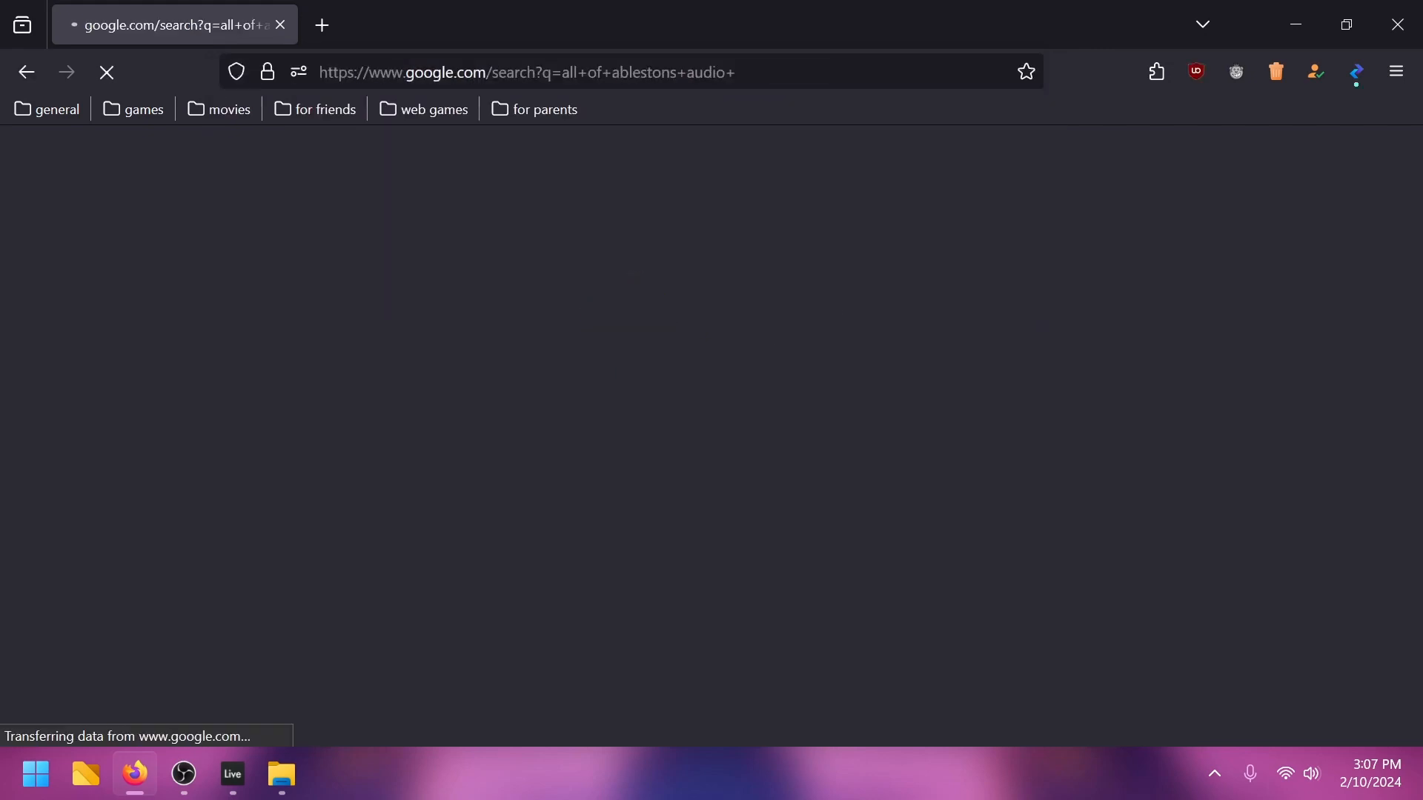
# Step: Refine the search to "all of ablestons audio effects list" and open Ableton's Live Audio Effect Reference result
pyautogui.moveTo(667, 22); pyautogui.dragTo(917, 237)
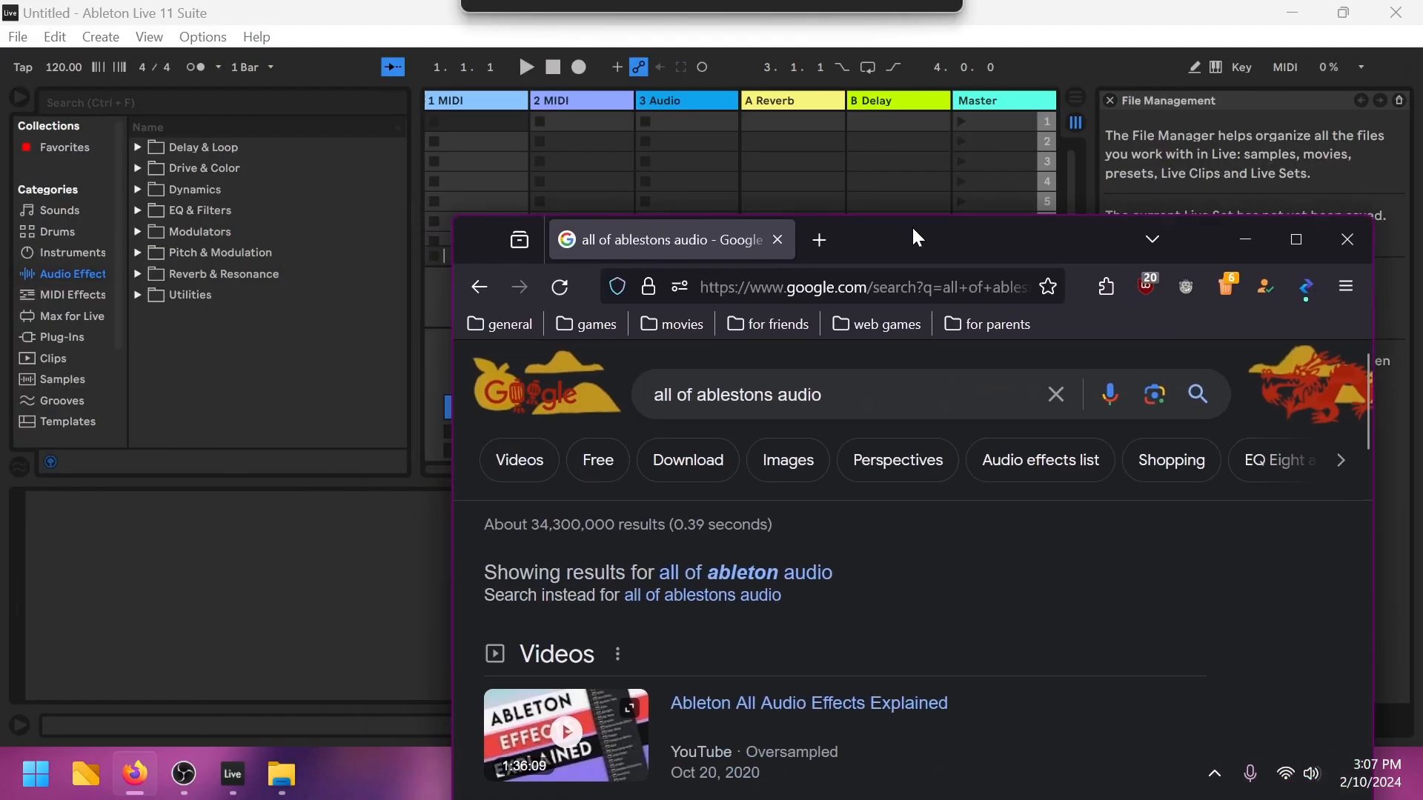
pyautogui.write('e')
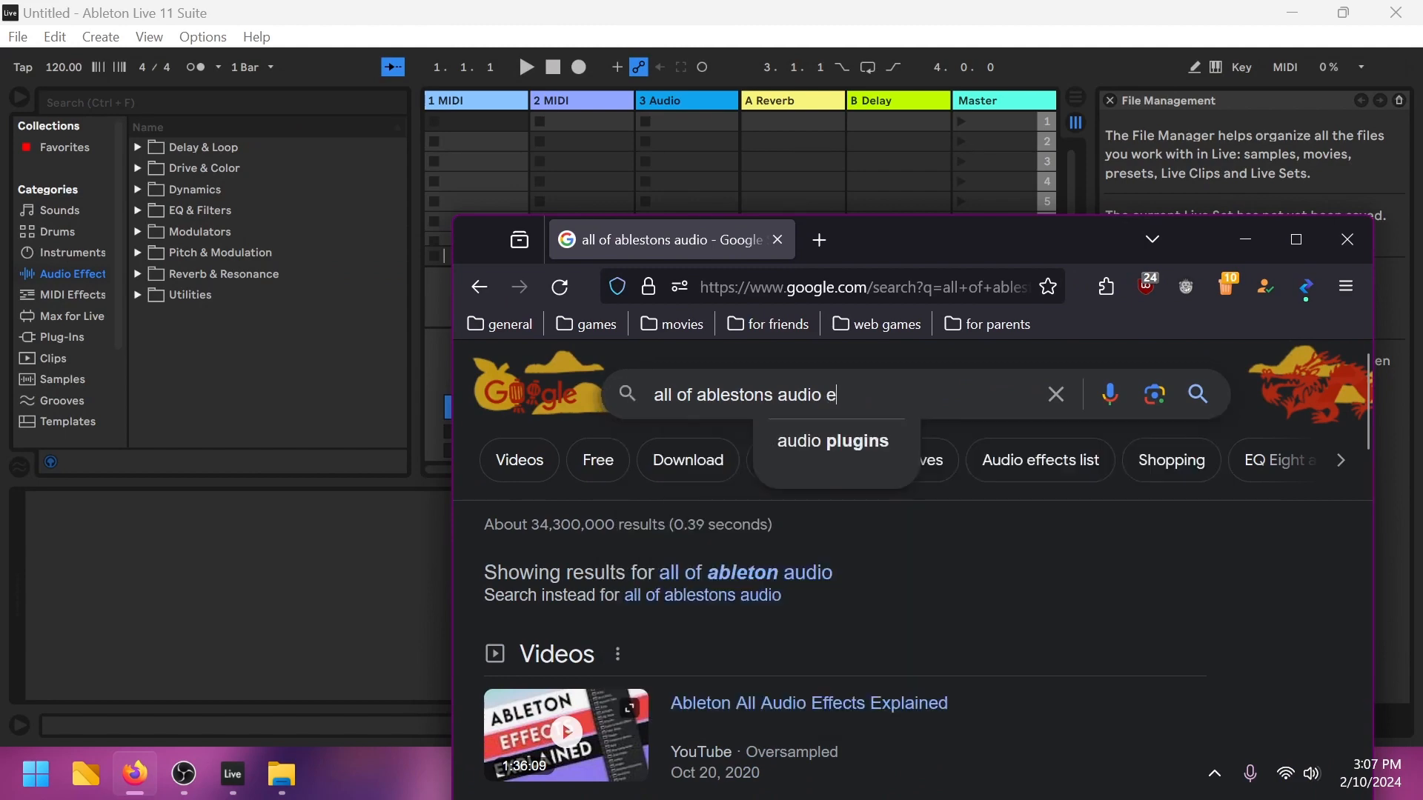
pyautogui.click(842, 476)
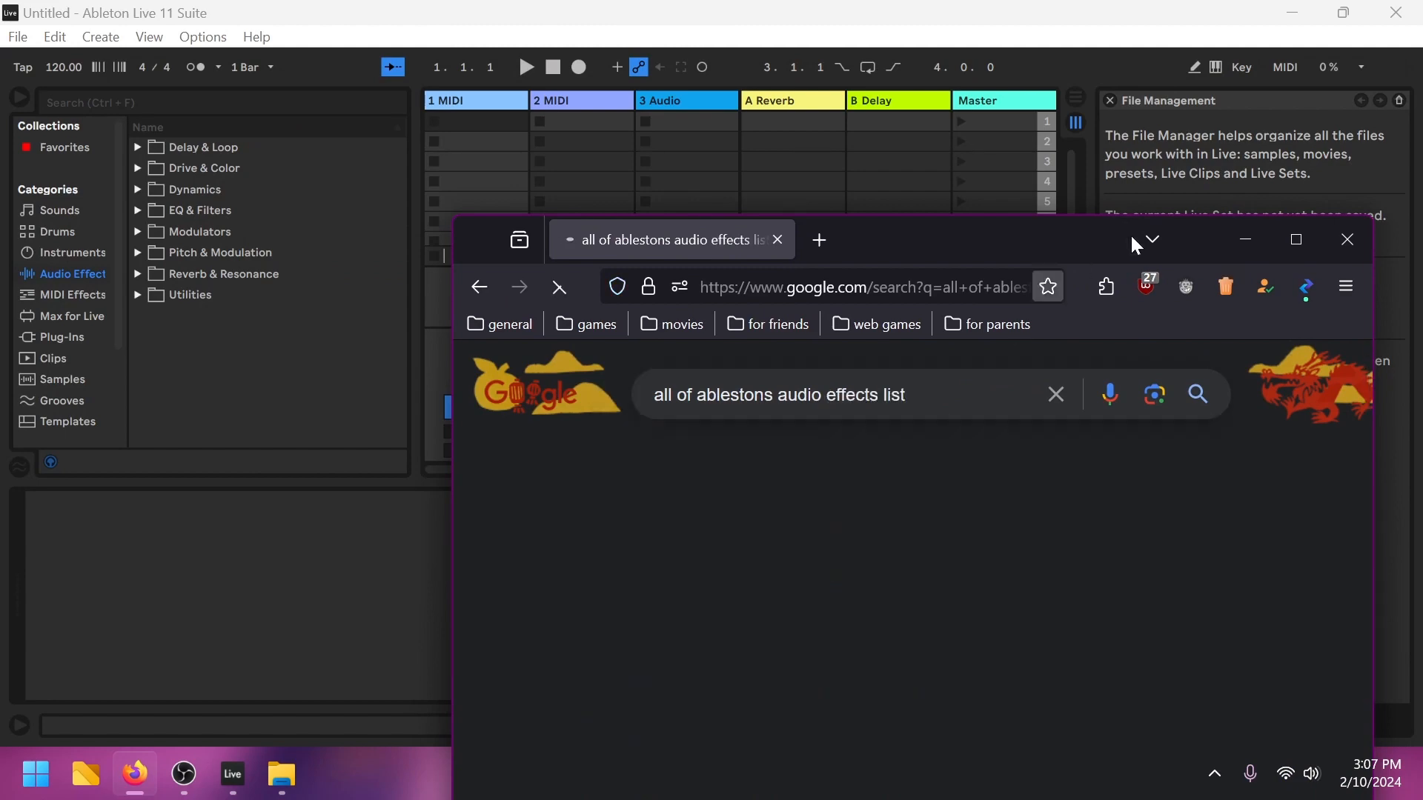
pyautogui.click(1309, 236)
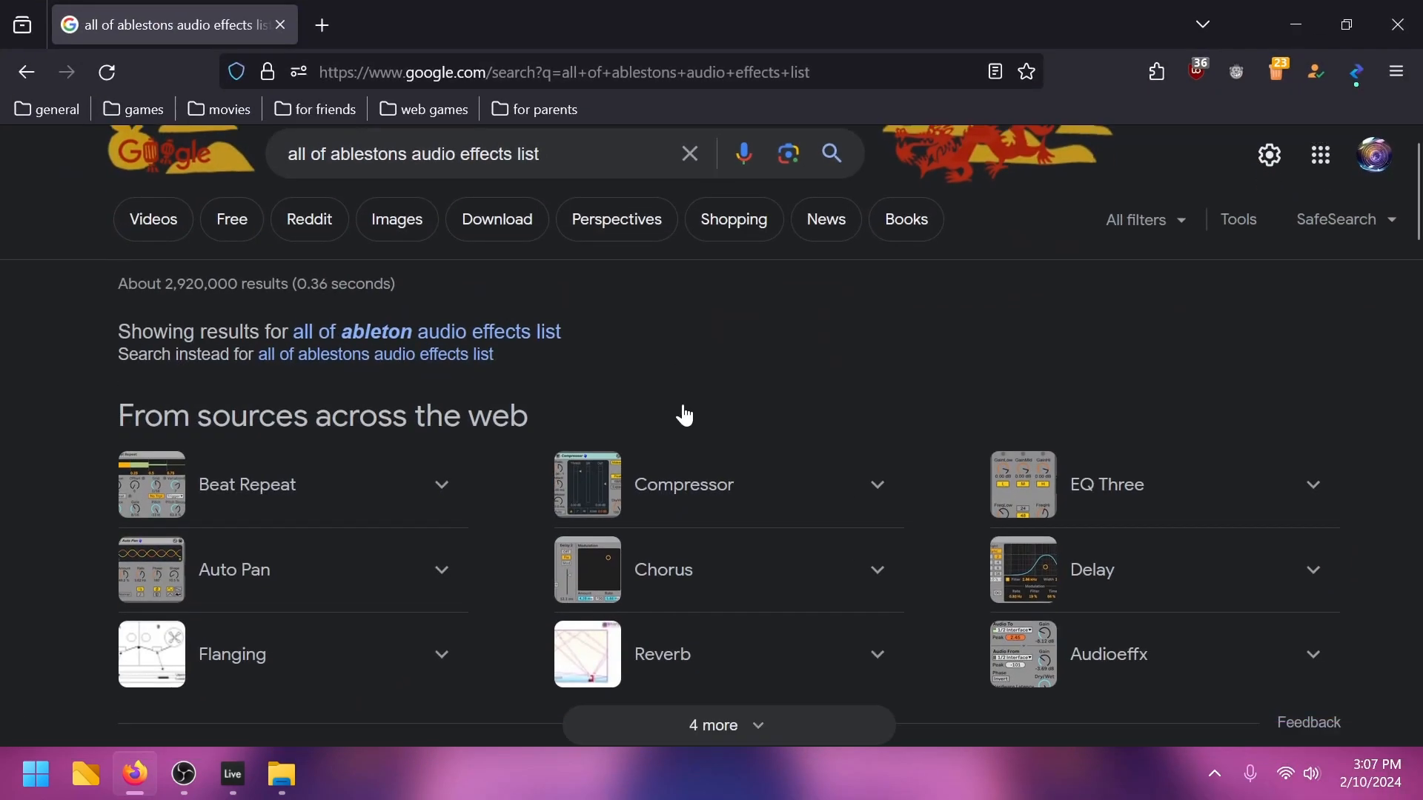
pyautogui.scroll(-6, 682, 408)
pyautogui.click(346, 287)
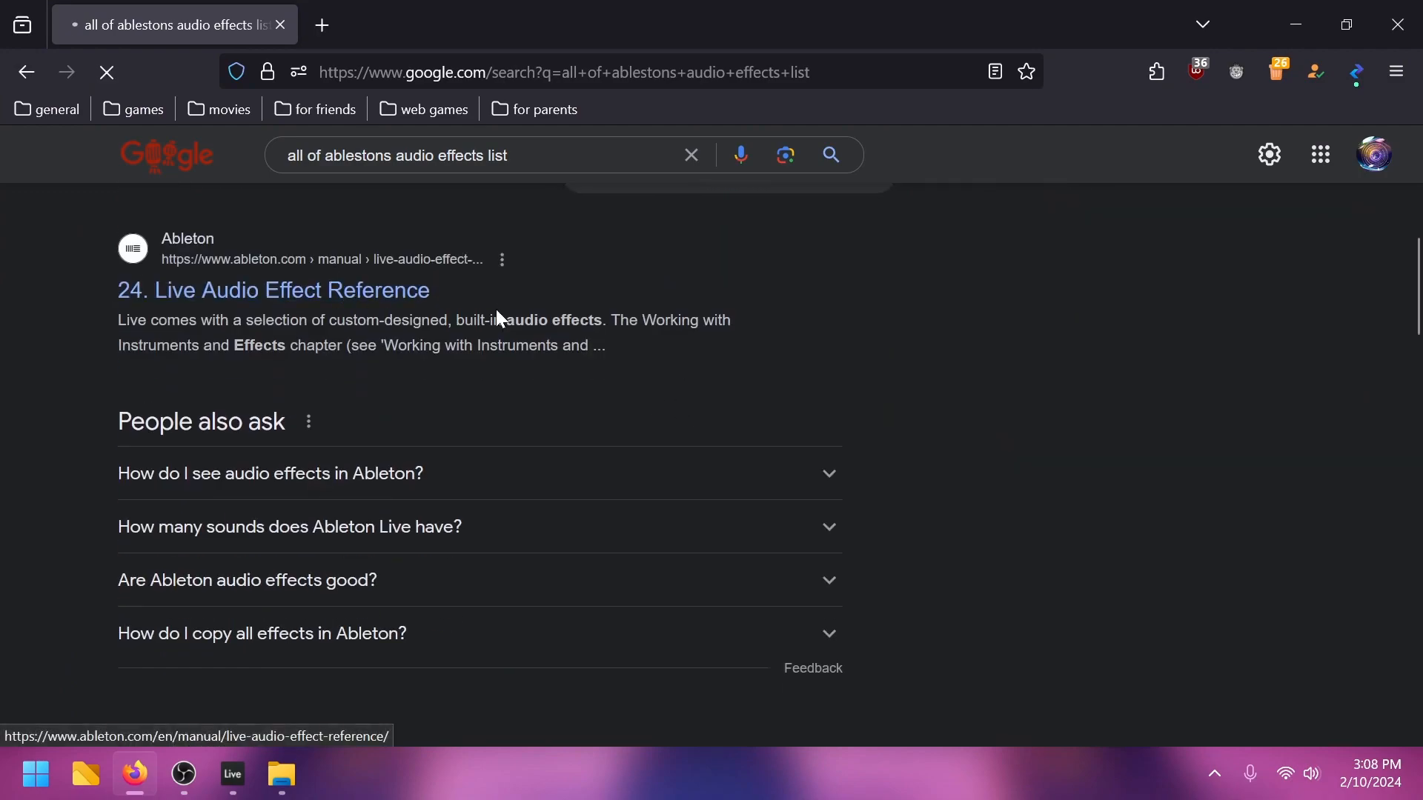
# Step: Examine the effect reference from the Amp section to the Corpus section and its Resonator Parameters
pyautogui.scroll(-12, 514, 304)
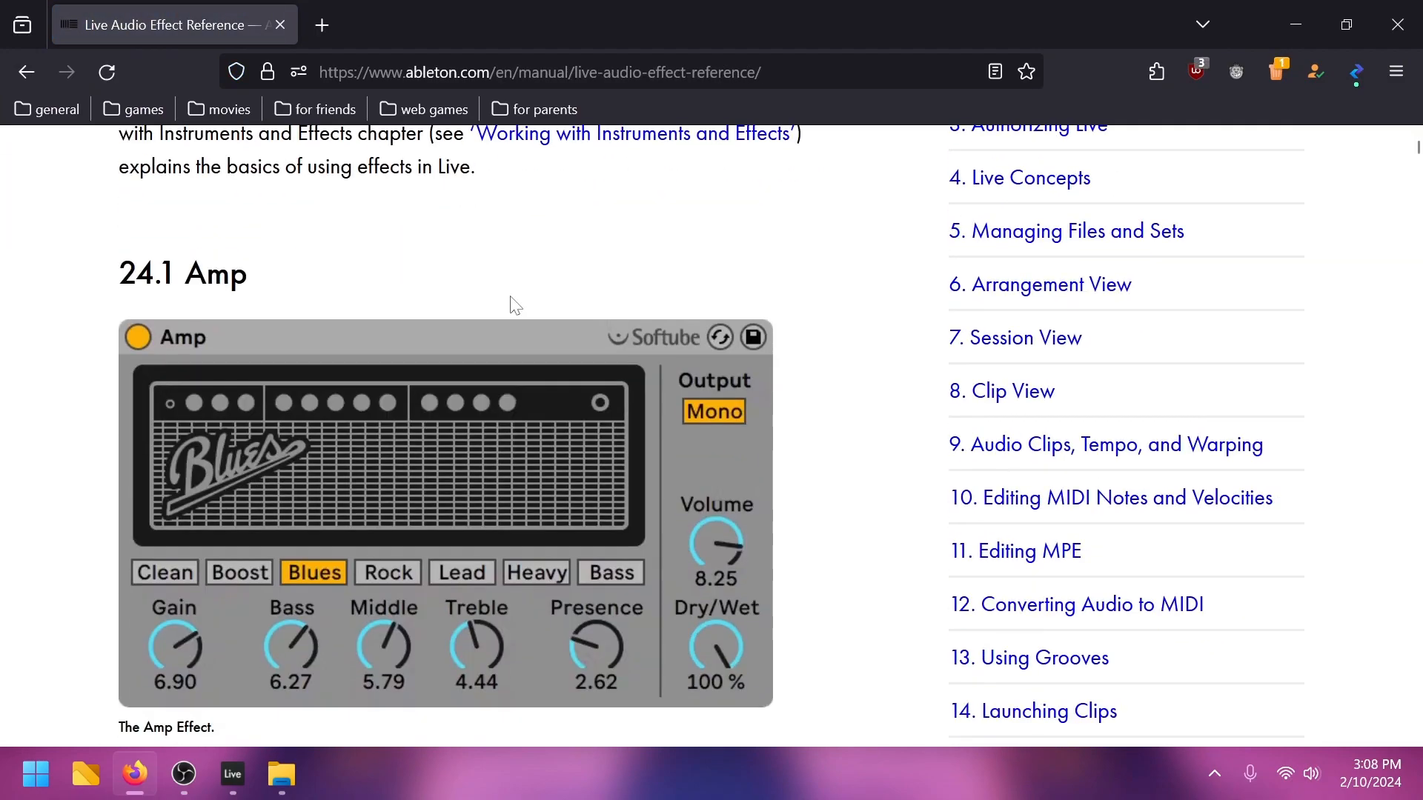
pyautogui.scroll(-7, 474, 437)
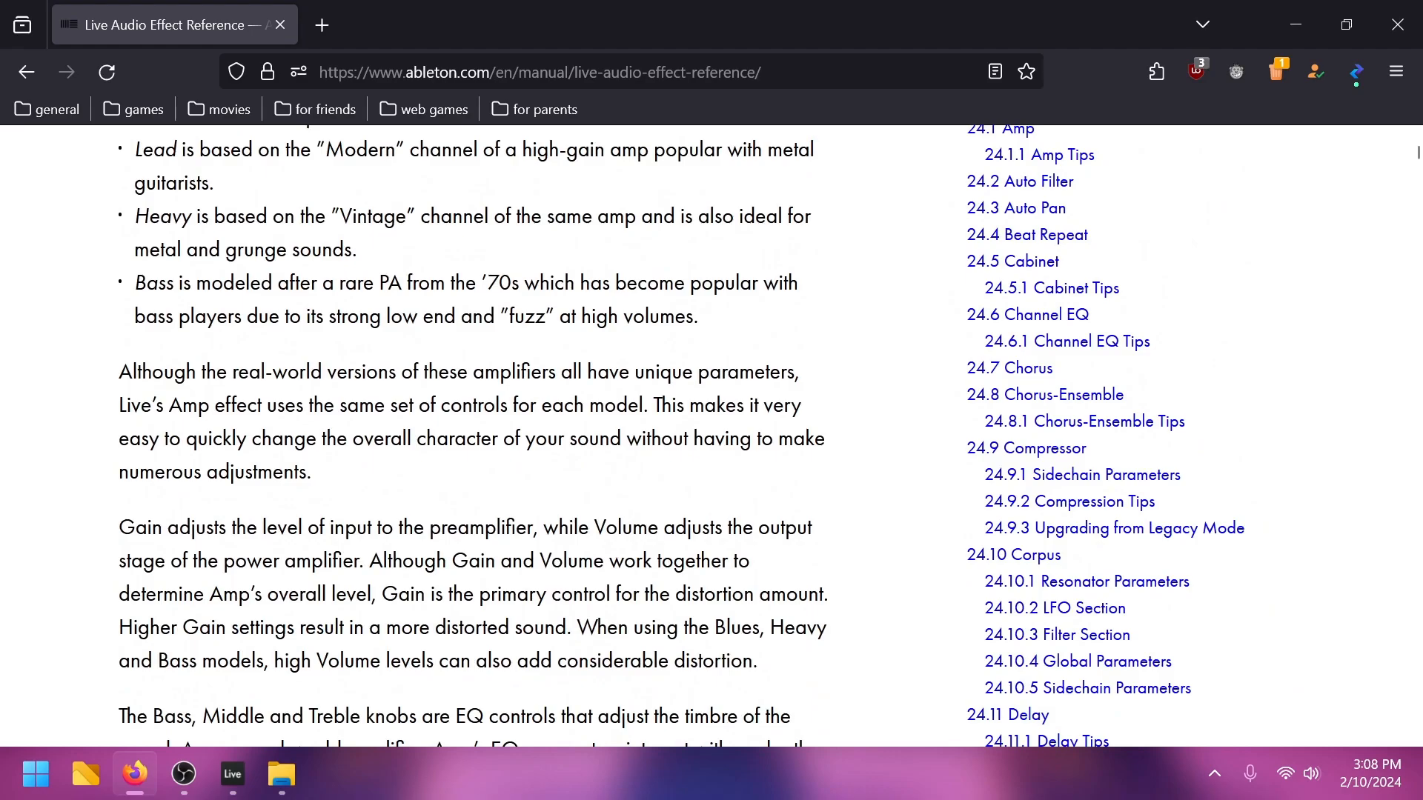
pyautogui.scroll(-20, 474, 437)
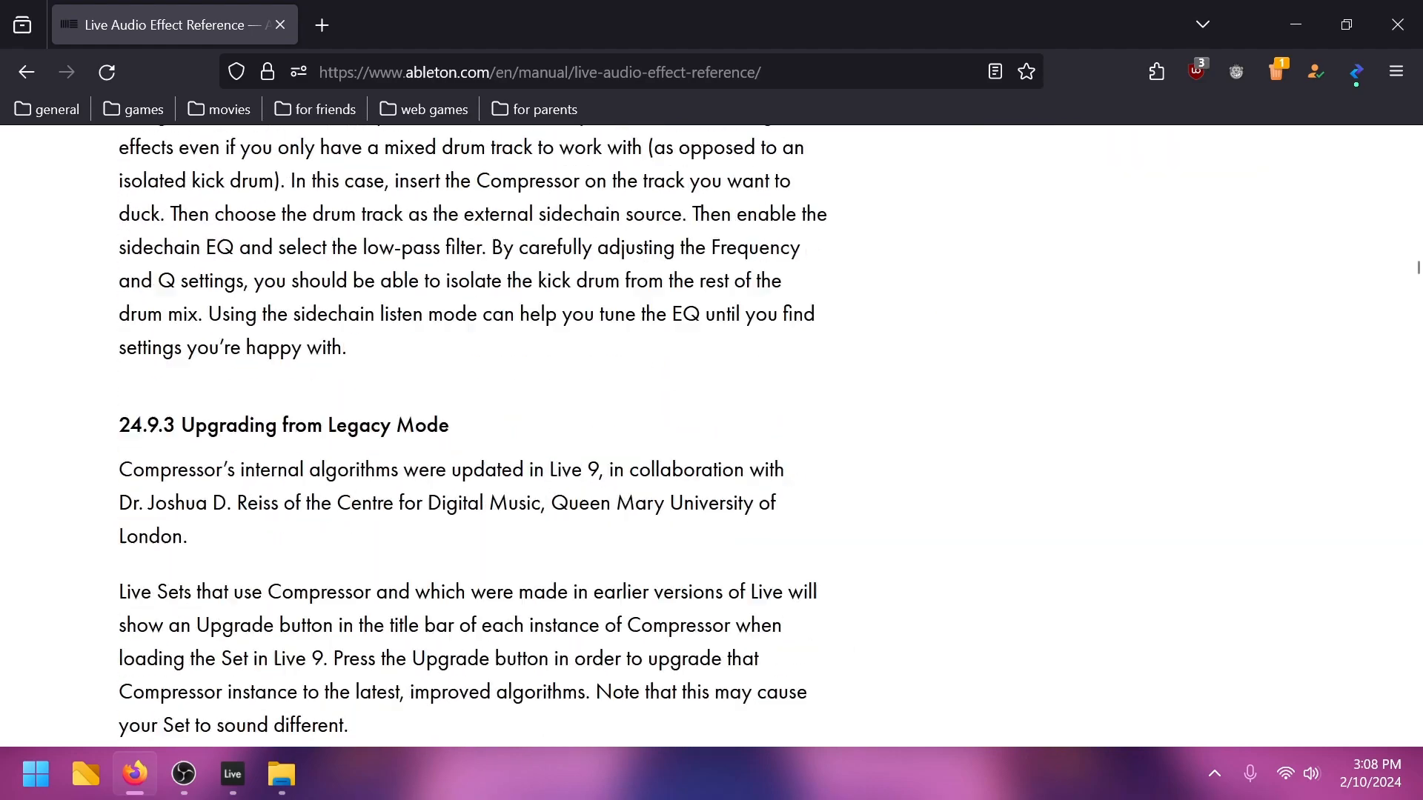
pyautogui.scroll(-15, 671, 356)
pyautogui.scroll(4, 670, 356)
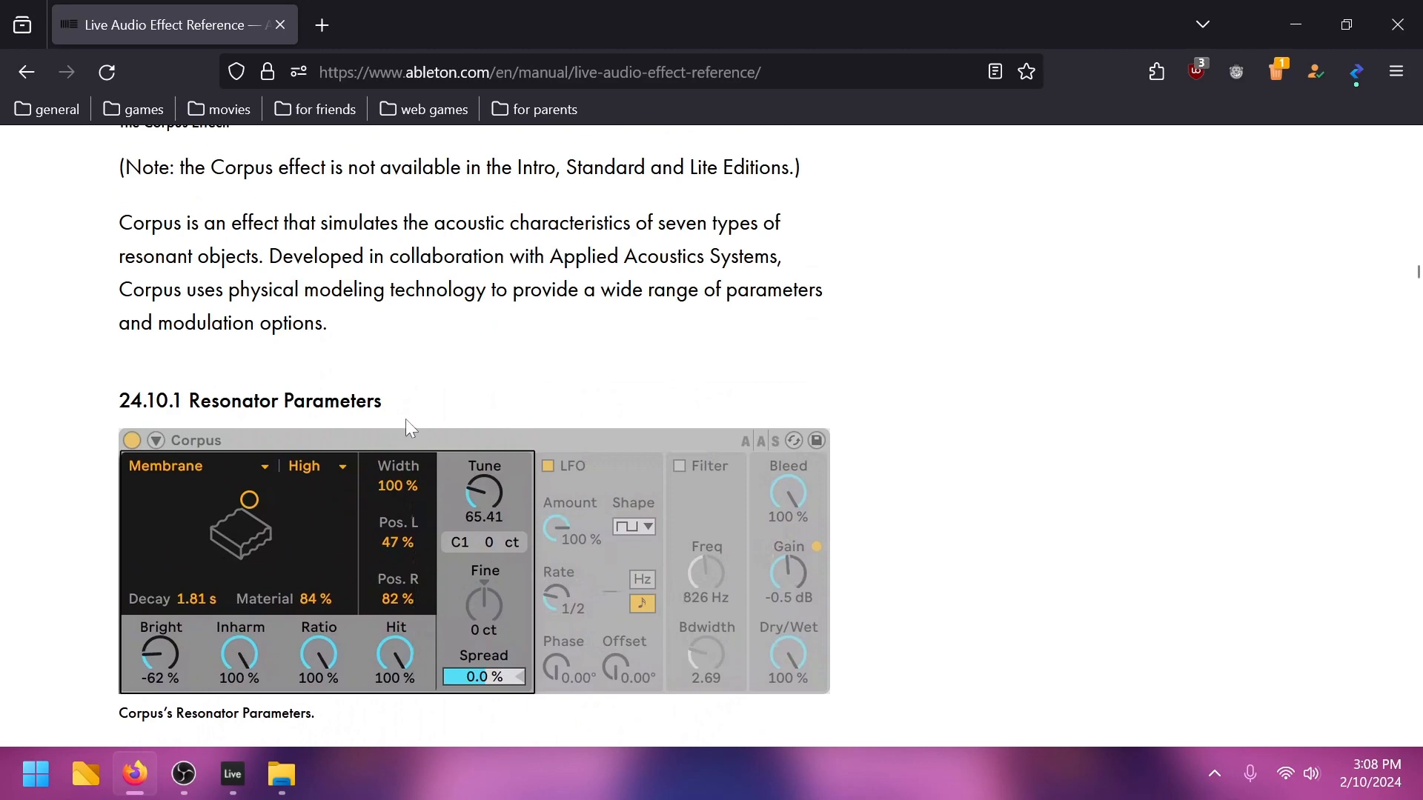
pyautogui.scroll(-3, 406, 419)
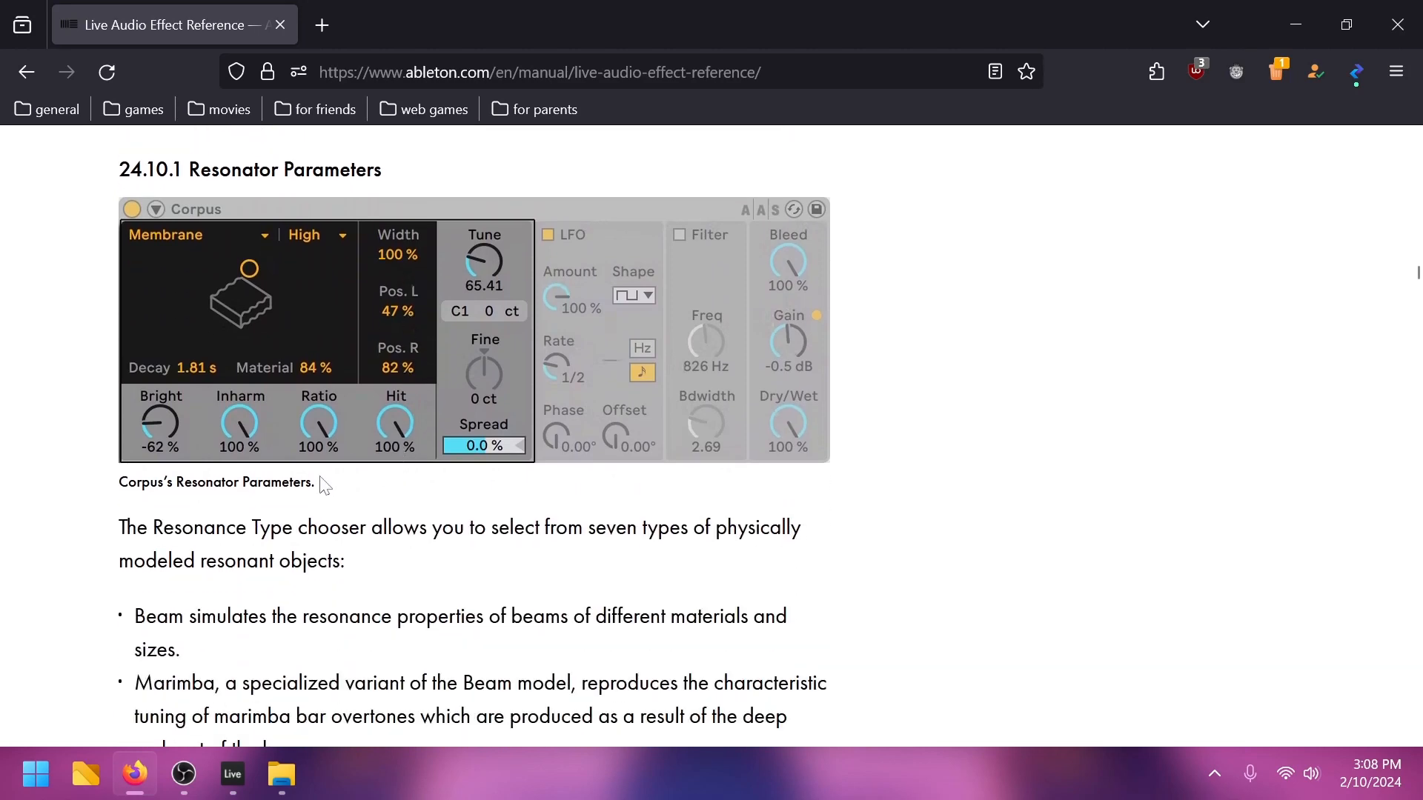
pyautogui.scroll(11, 334, 474)
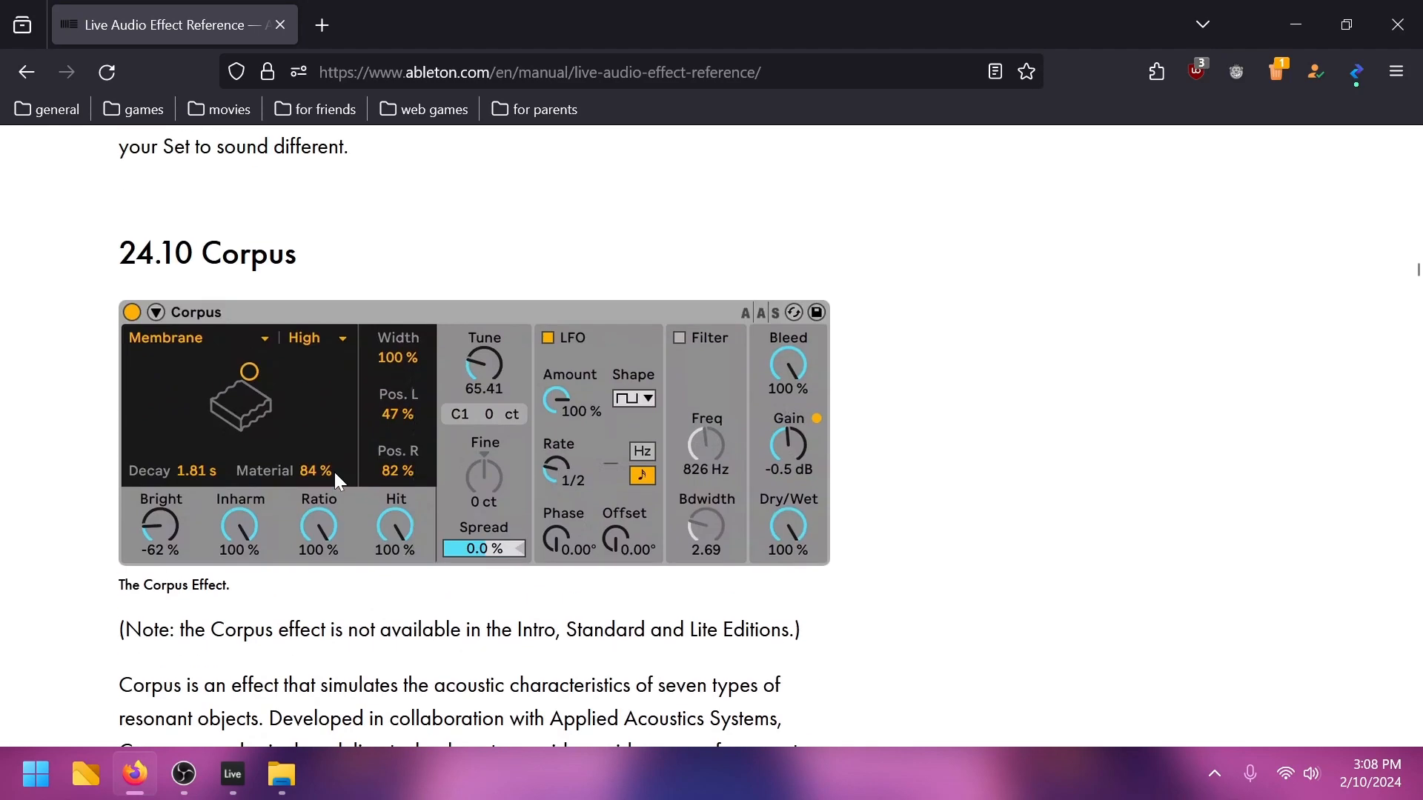
pyautogui.scroll(8, 333, 479)
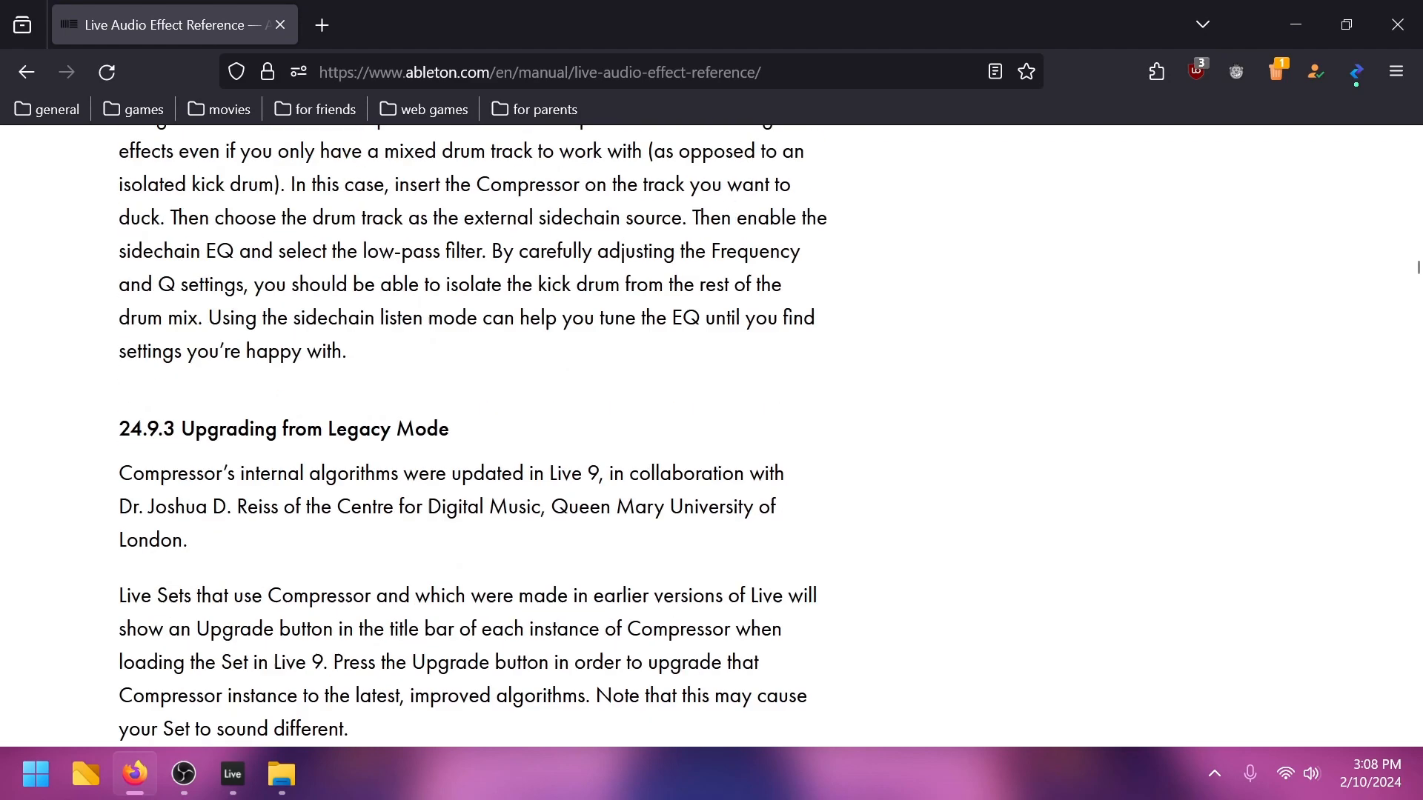
pyautogui.scroll(-8, 371, 544)
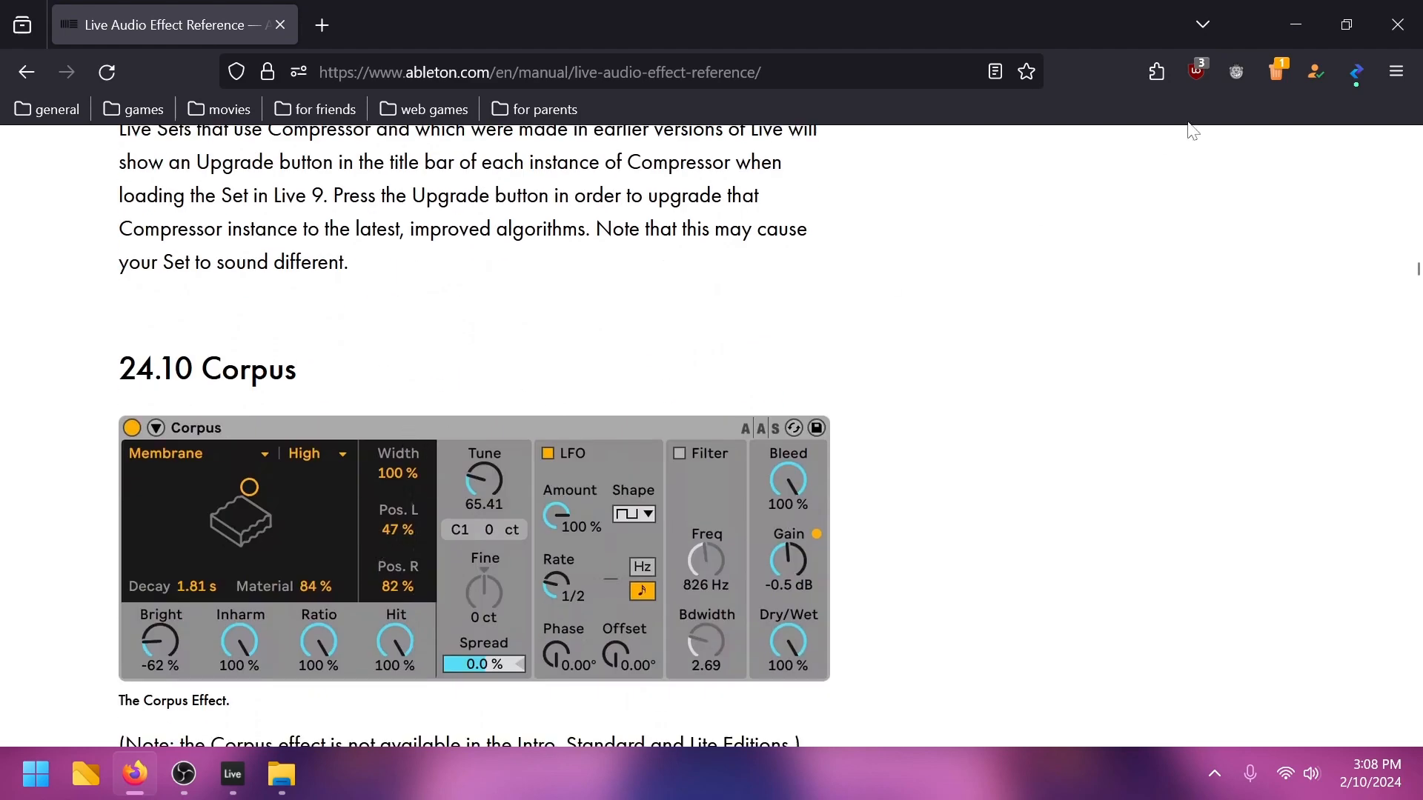
# Step: Switch back to Ableton Live, search the audio effects for "corp" and load Corpus onto the first MIDI track
pyautogui.click(1282, 10)
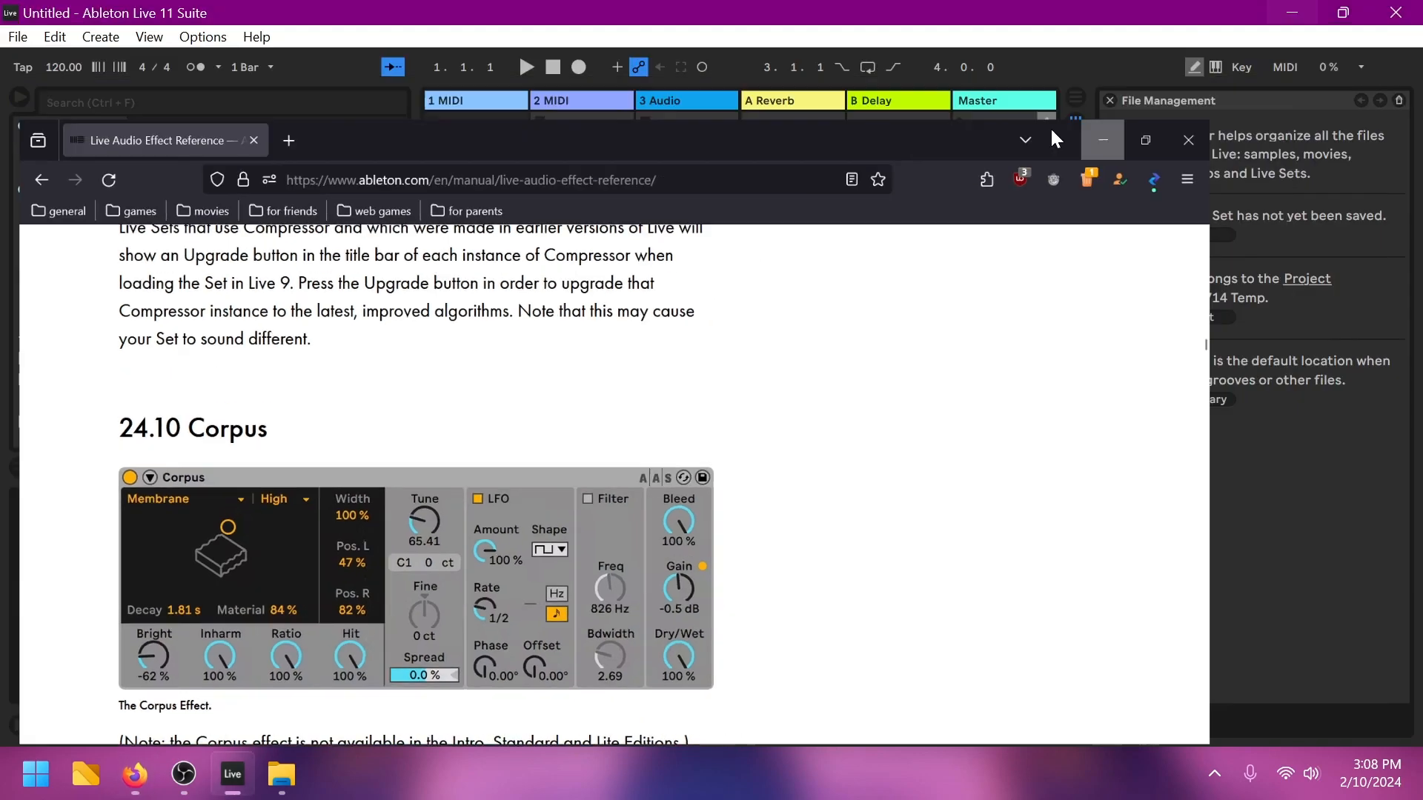
pyautogui.click(180, 109)
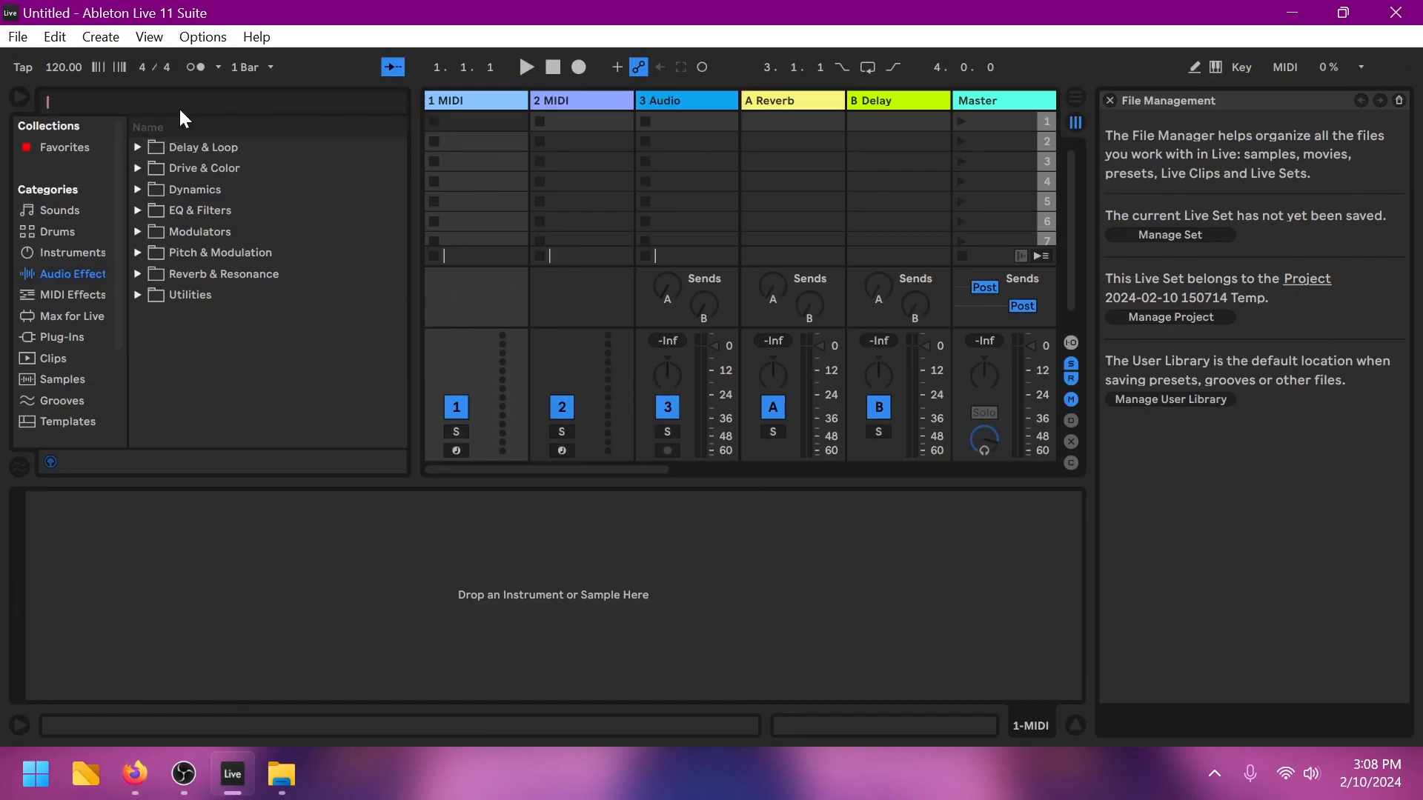
pyautogui.write('cor')
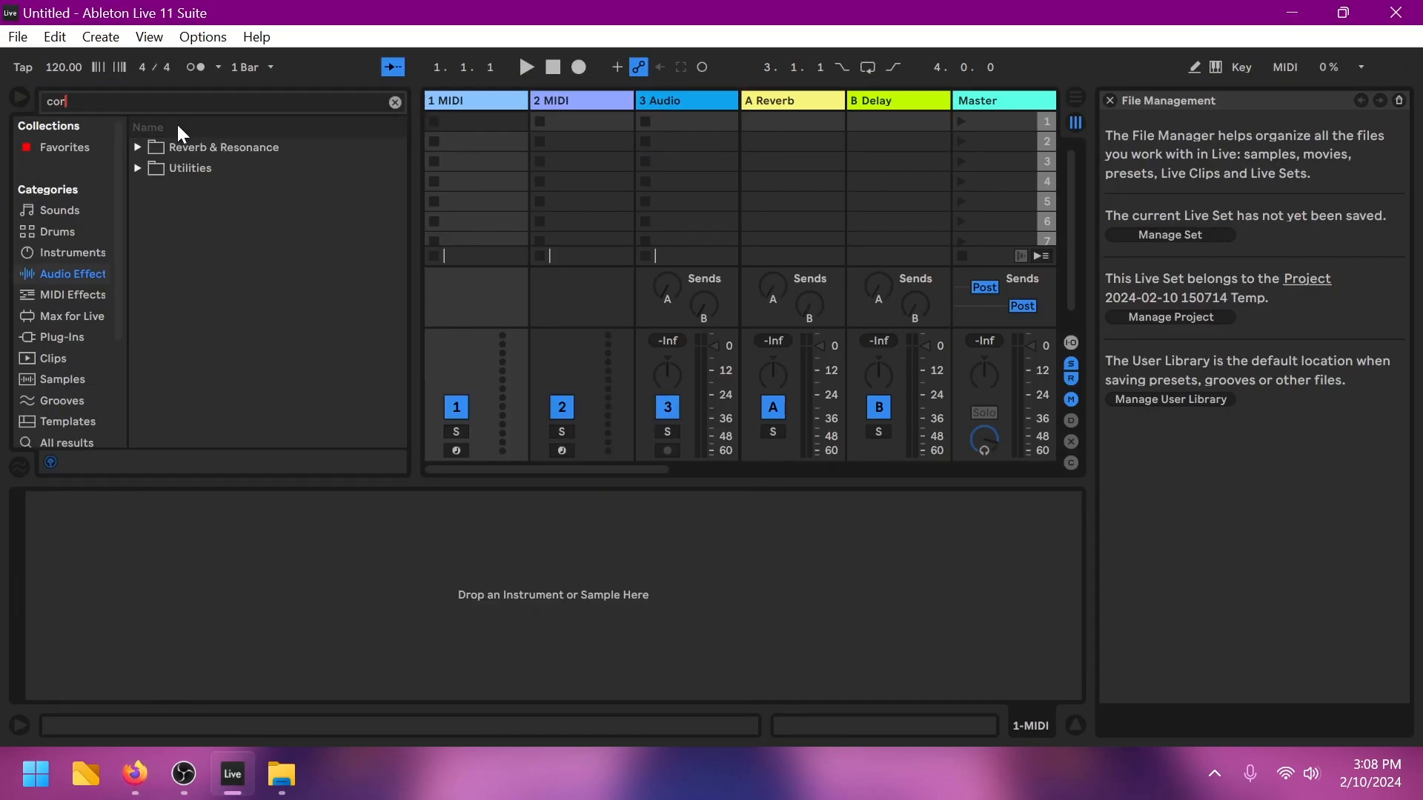
pyautogui.write('p')
pyautogui.click(137, 148)
pyautogui.moveTo(194, 166); pyautogui.dragTo(503, 189)
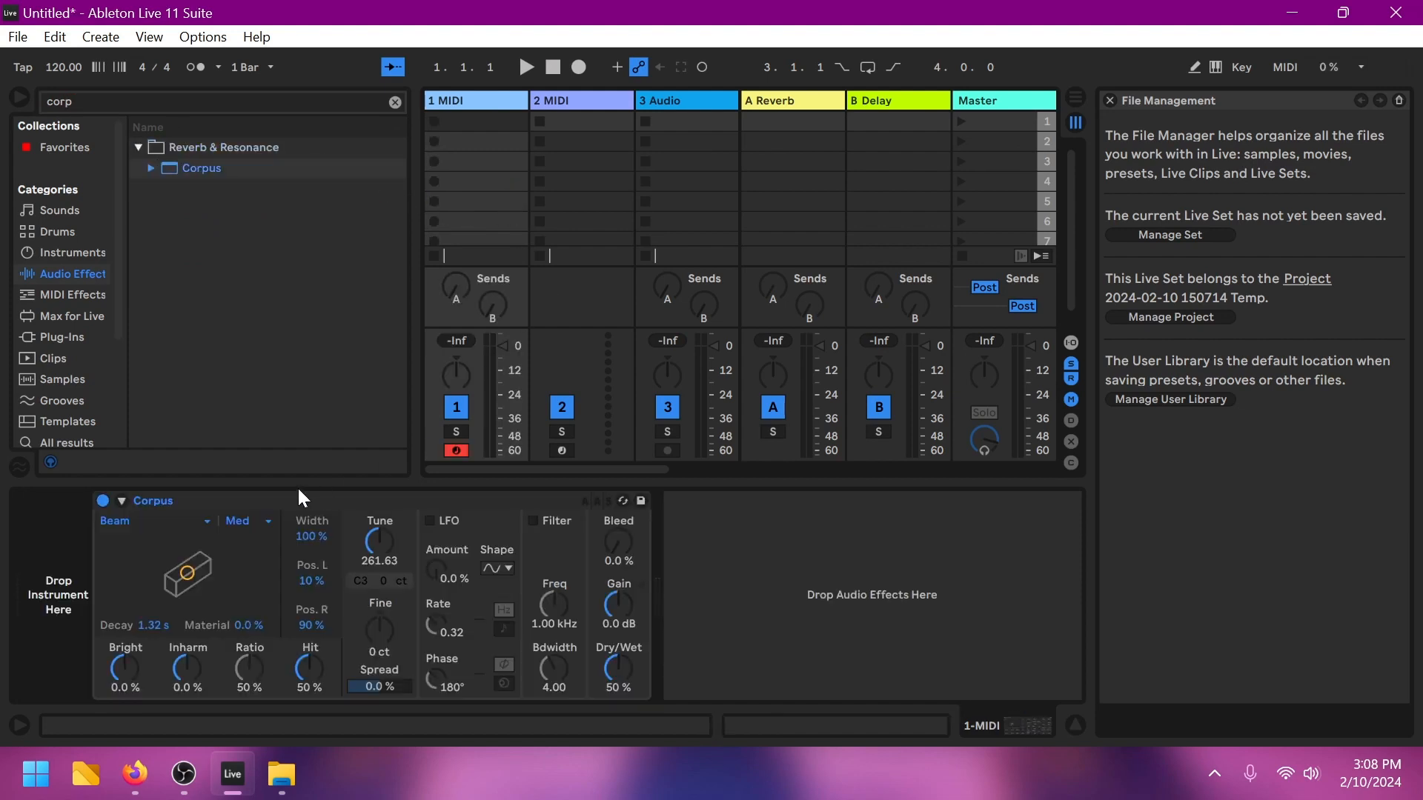
# Step: Cut Corpus from the track, clear the browser search and list the Bass presets under Sounds
pyautogui.rightClick(378, 496)
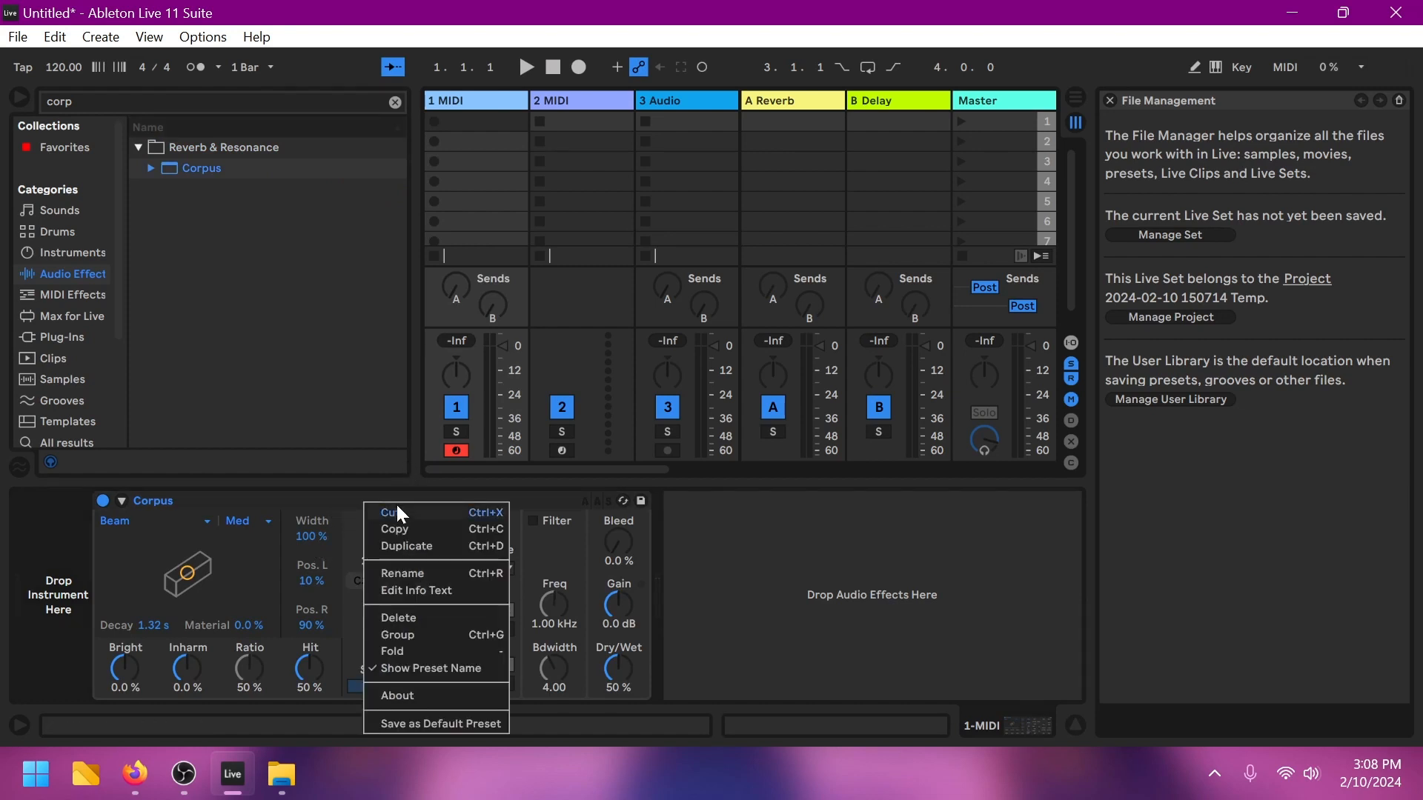
pyautogui.click(397, 512)
pyautogui.click(59, 210)
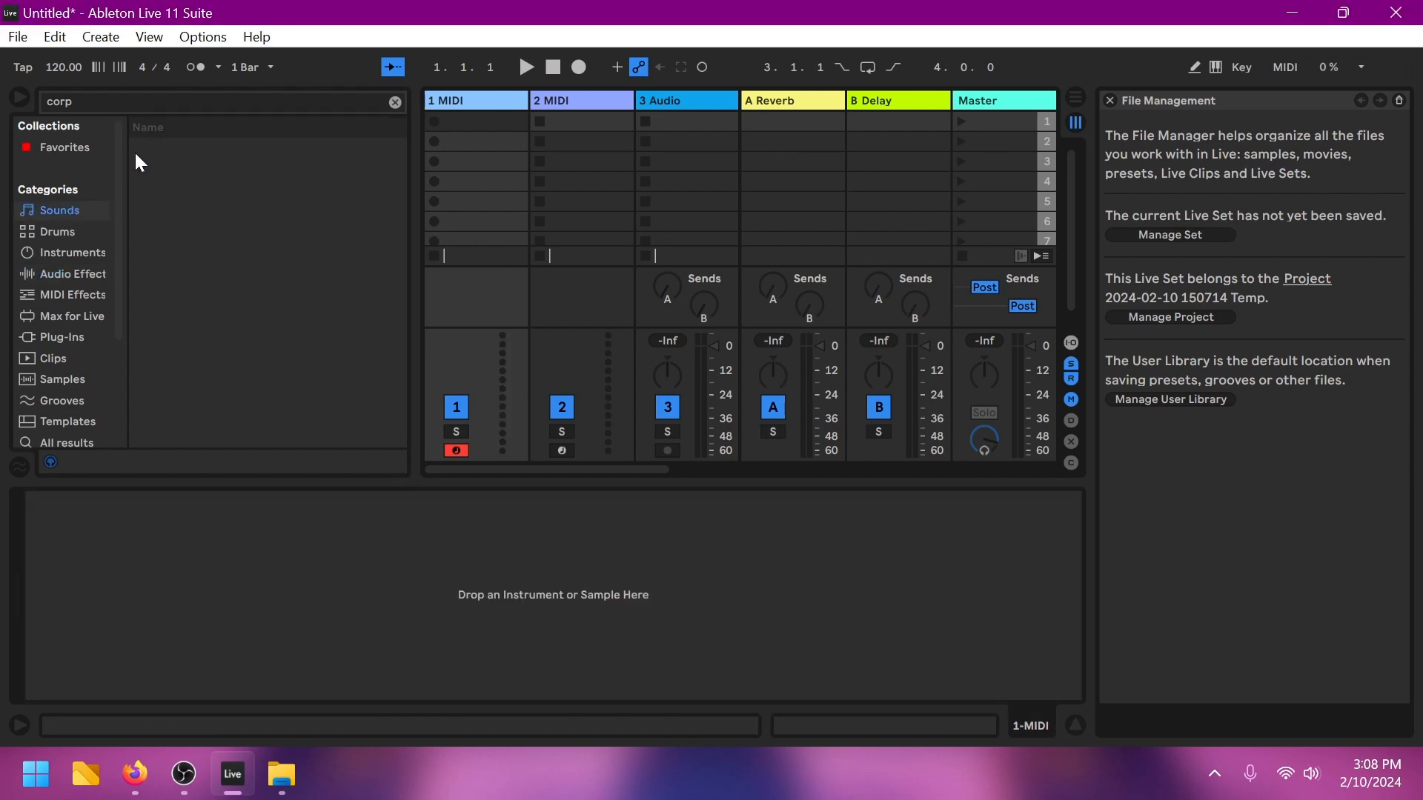
pyautogui.click(399, 101)
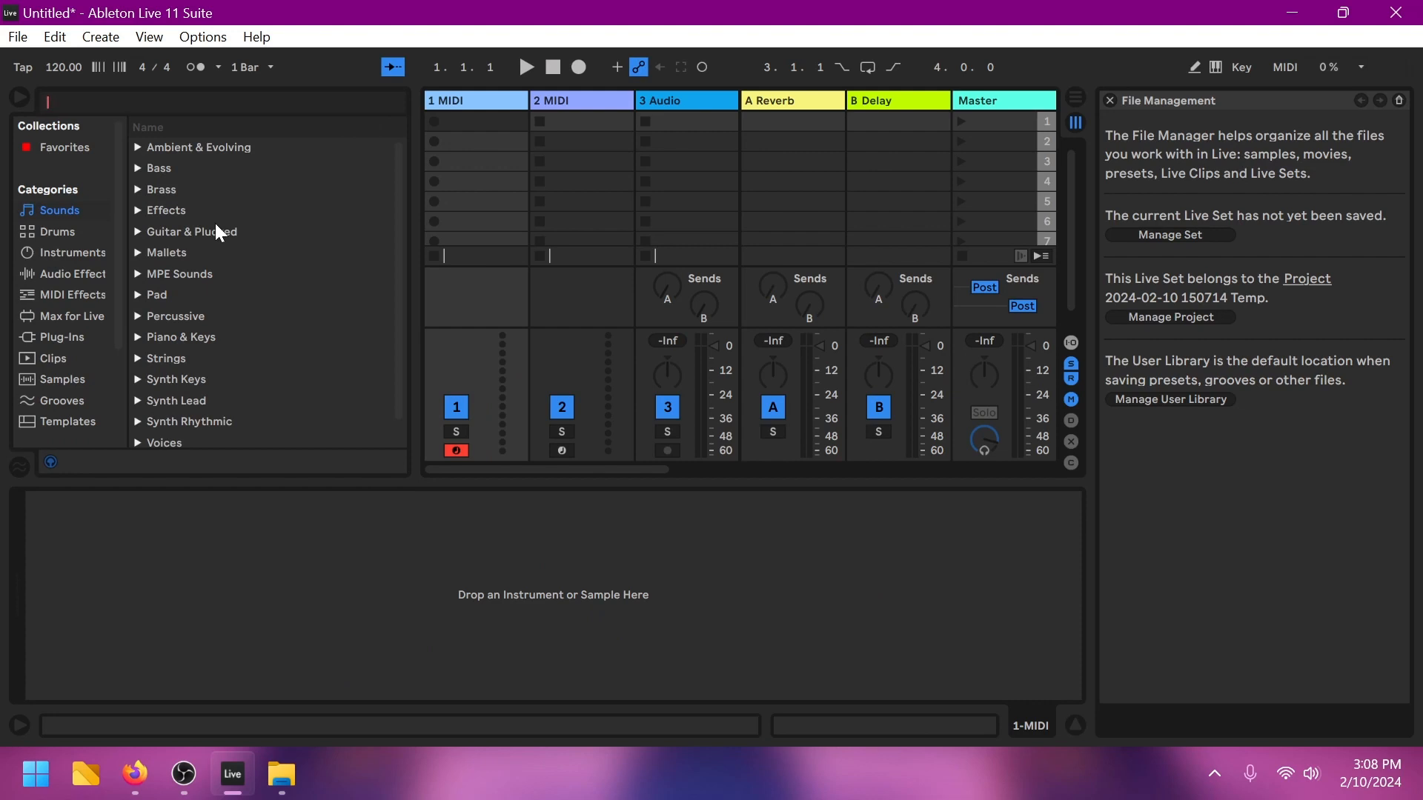
pyautogui.click(139, 171)
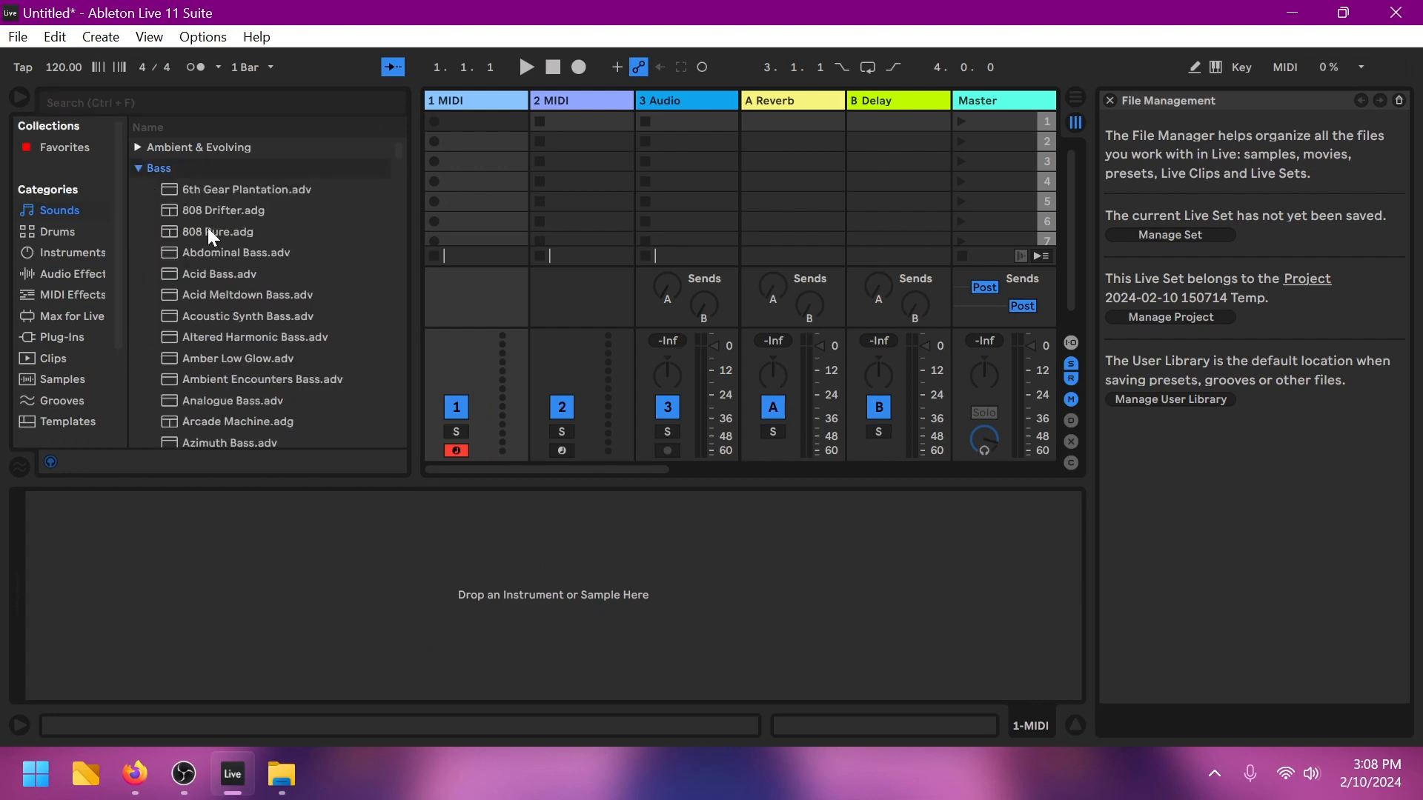
# Step: Load the Xfer Serum_x64 VST plug-in onto the first MIDI track and move its window clear of the clip slots
pyautogui.click(62, 336)
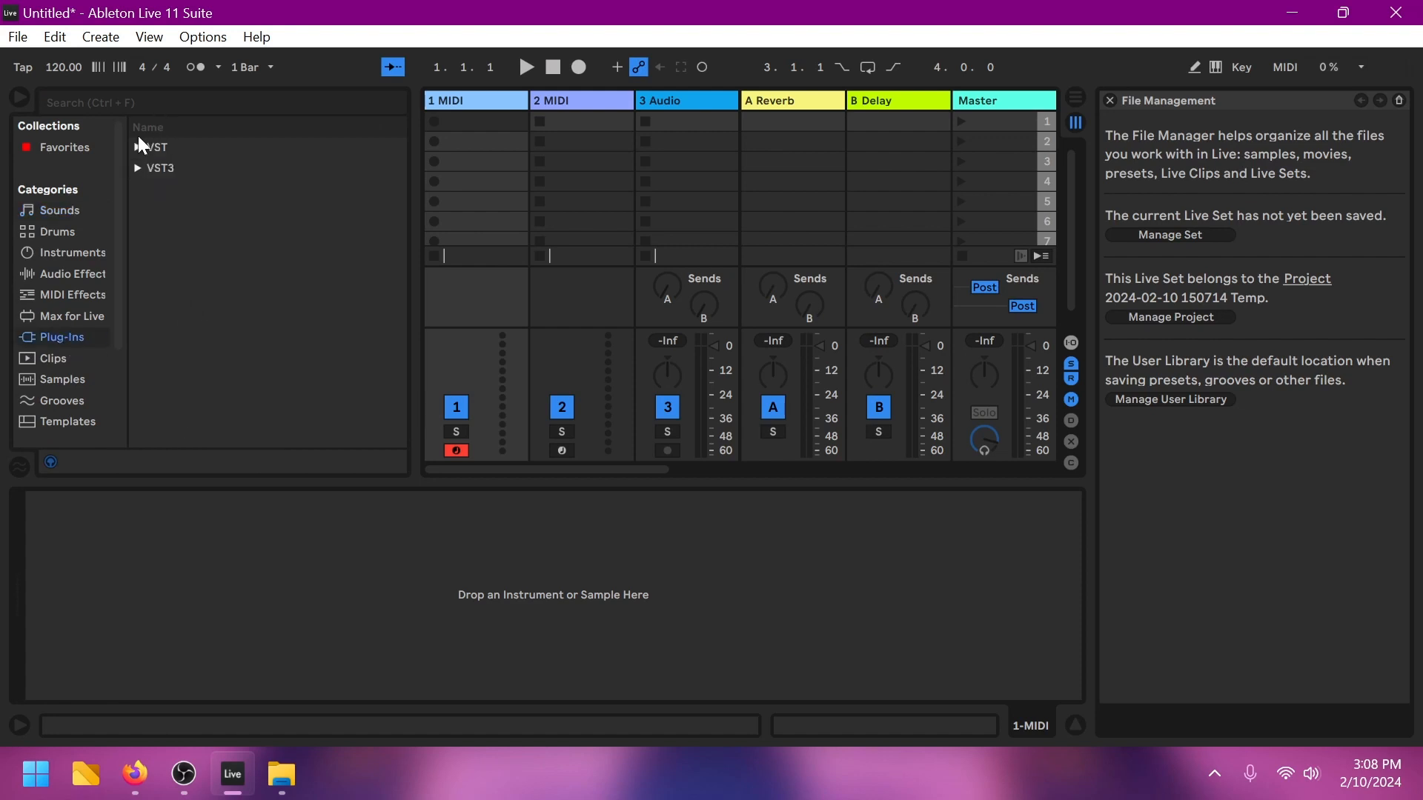
pyautogui.click(150, 167)
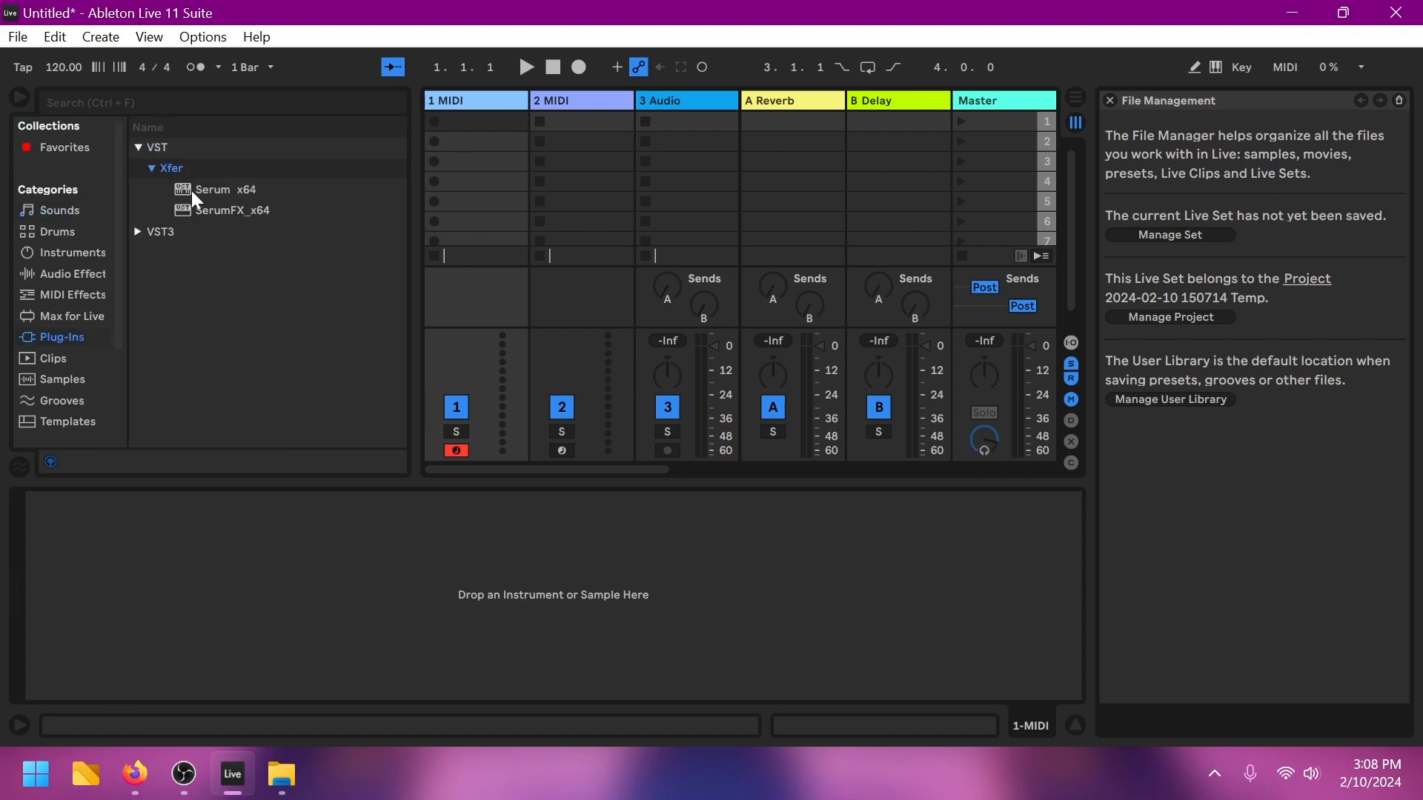
pyautogui.moveTo(191, 190); pyautogui.dragTo(480, 204)
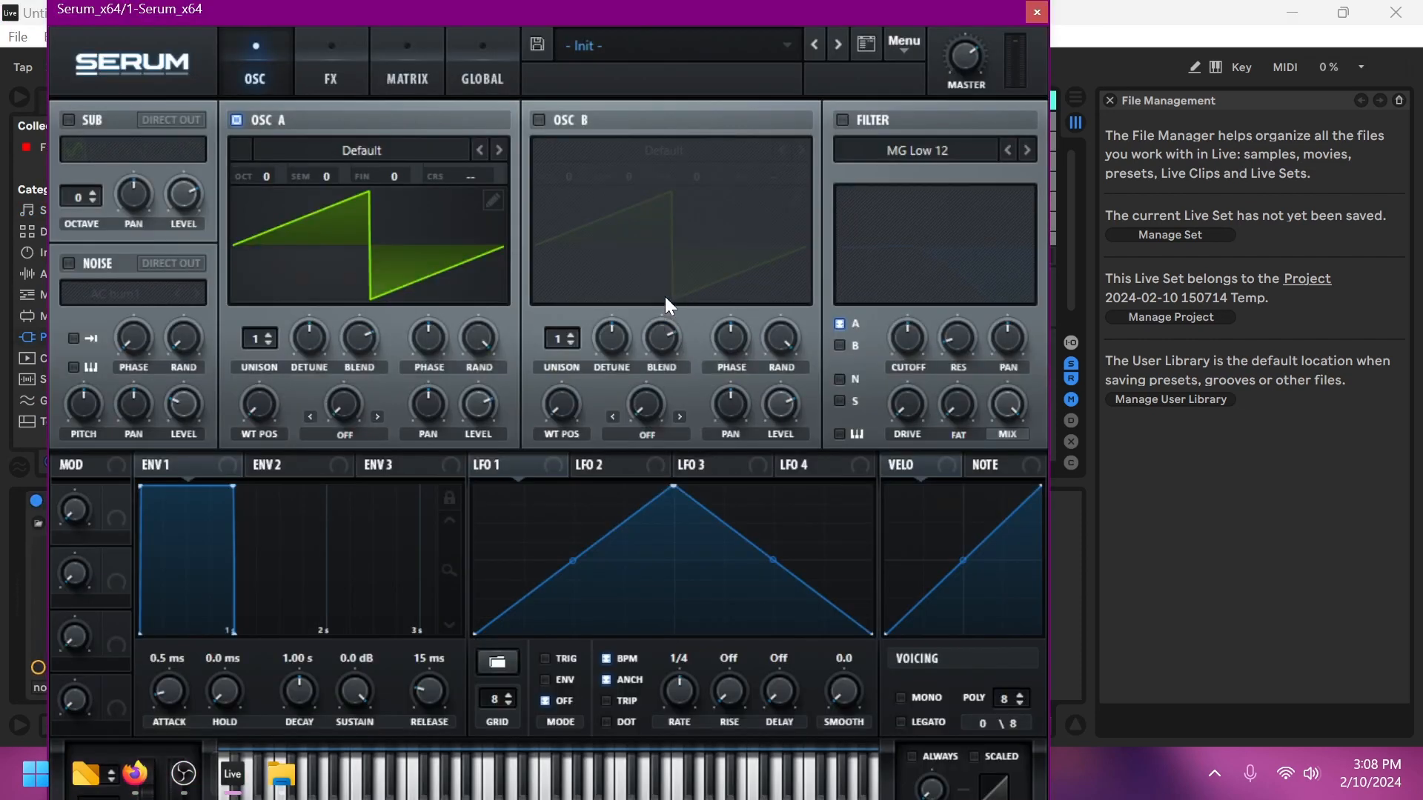
pyautogui.moveTo(605, 10); pyautogui.dragTo(850, 20)
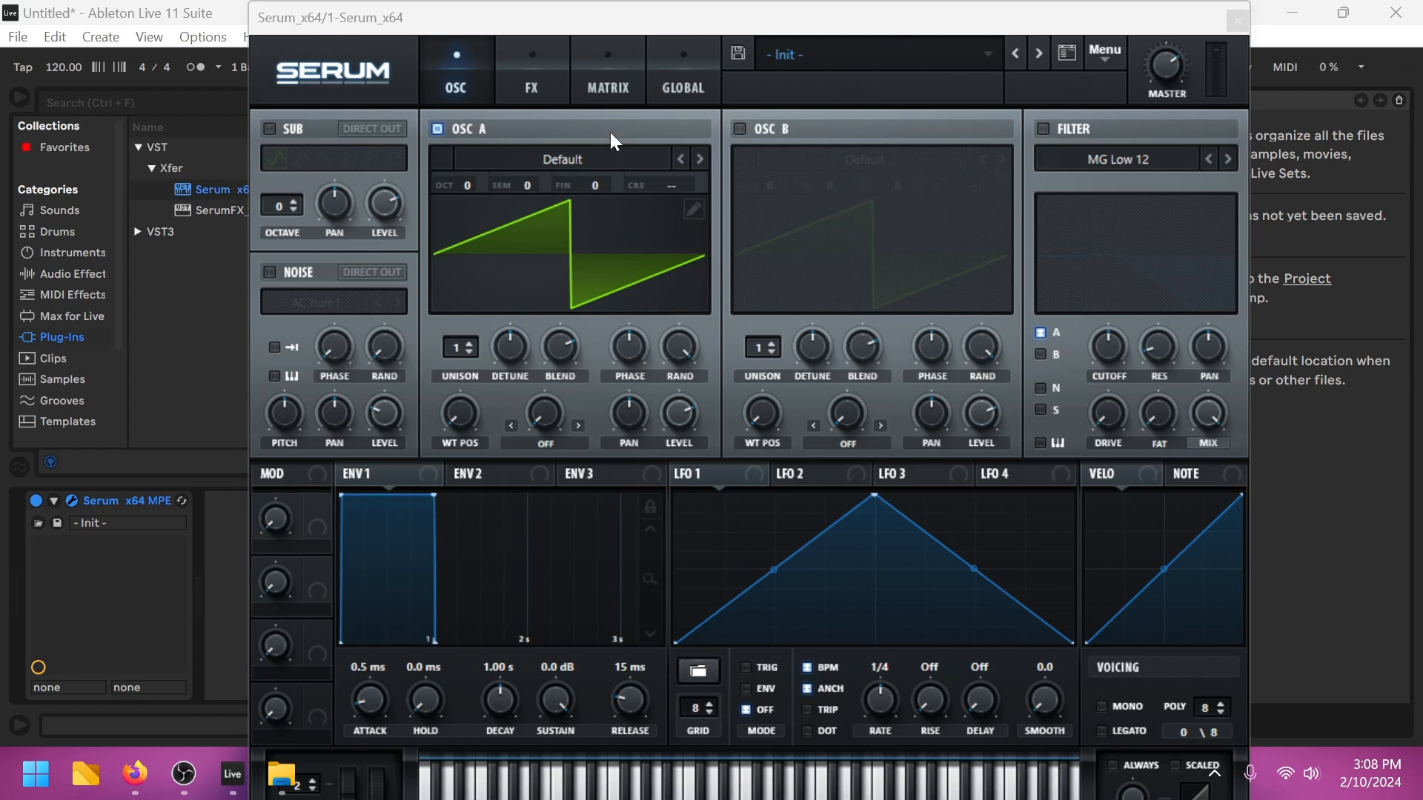
pyautogui.moveTo(641, 26); pyautogui.dragTo(933, 33)
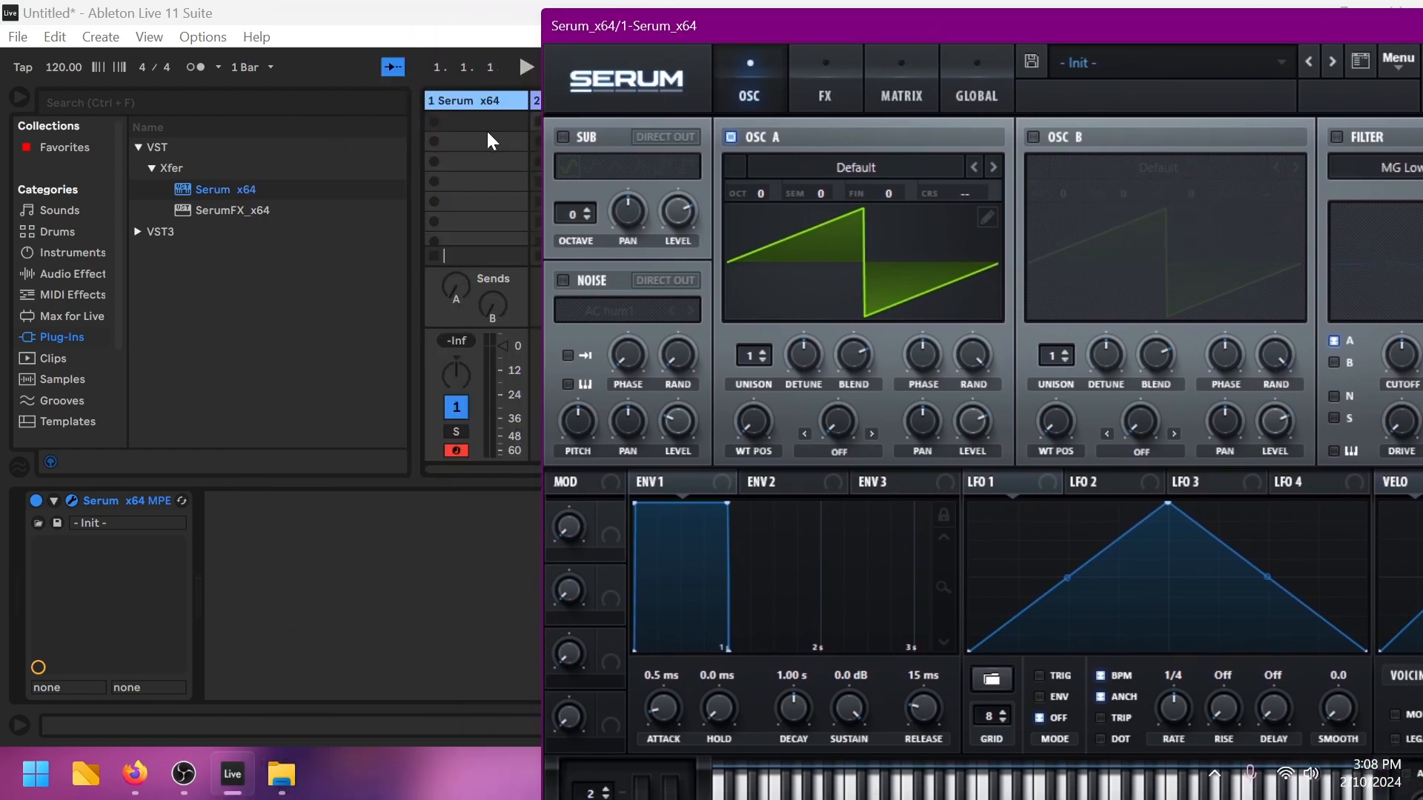
# Step: Create a MIDI clip in the Serum track's first slot, add a short F0 note at 1.1.1 and launch the clip
pyautogui.doubleClick(486, 127)
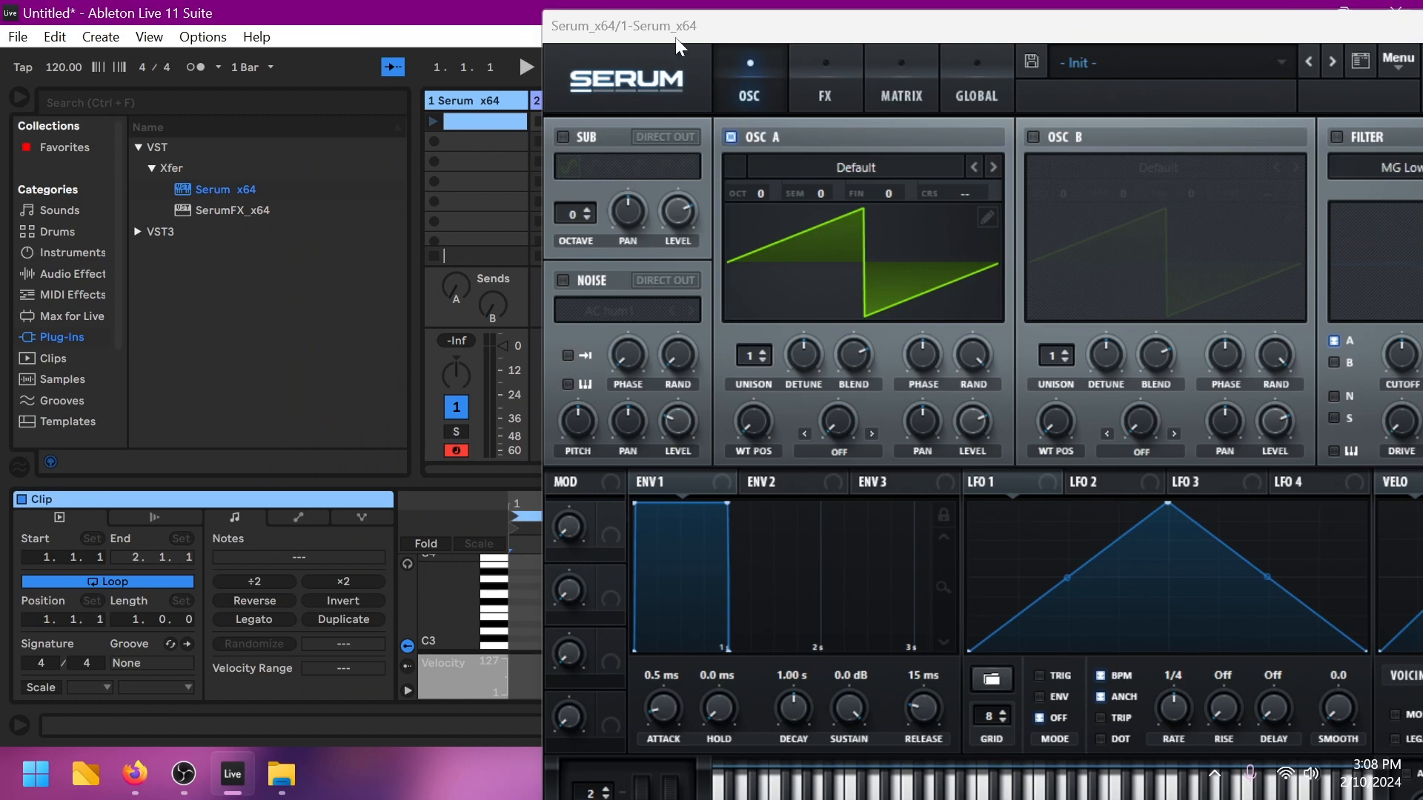
pyautogui.moveTo(676, 38); pyautogui.dragTo(865, 50)
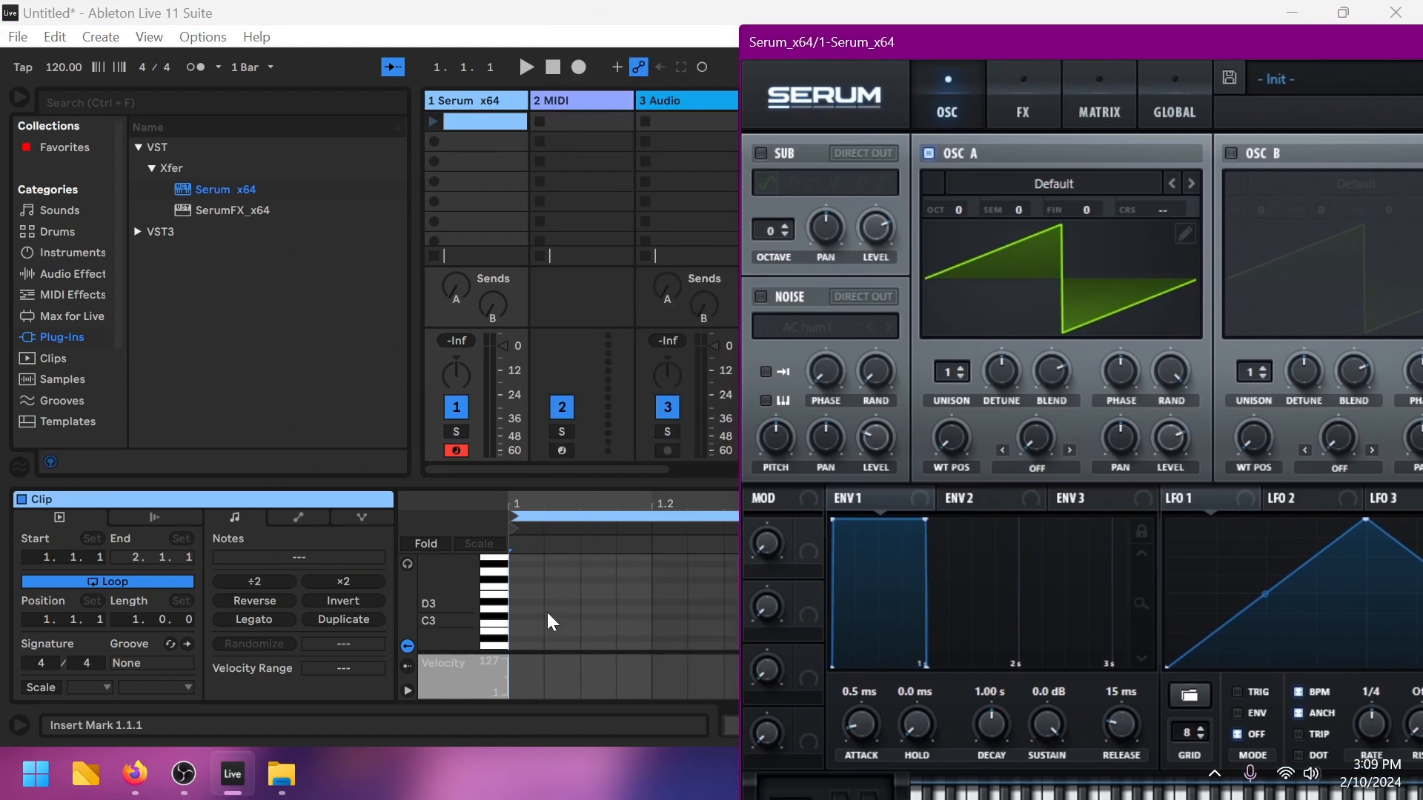
pyautogui.scroll(6, 547, 613)
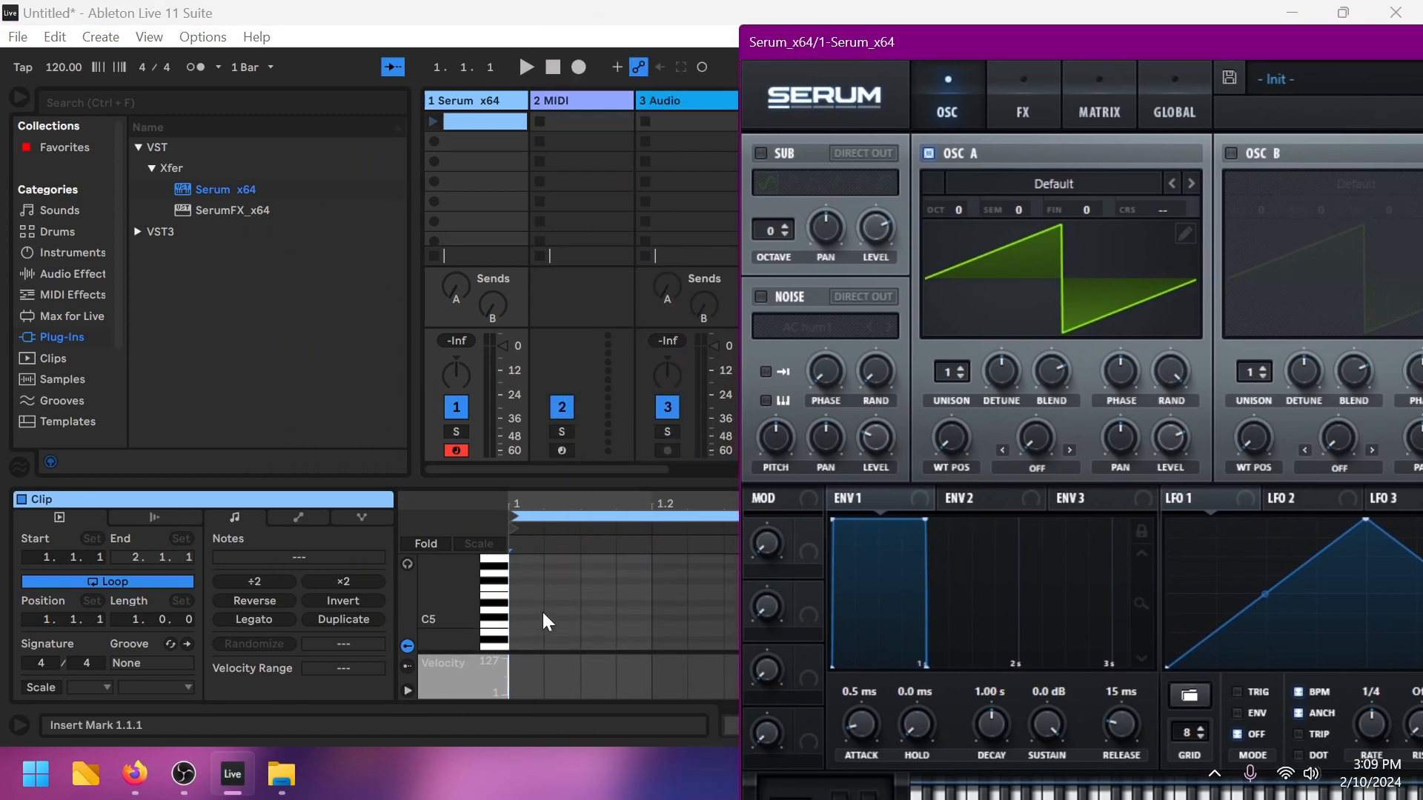
pyautogui.scroll(-5, 544, 614)
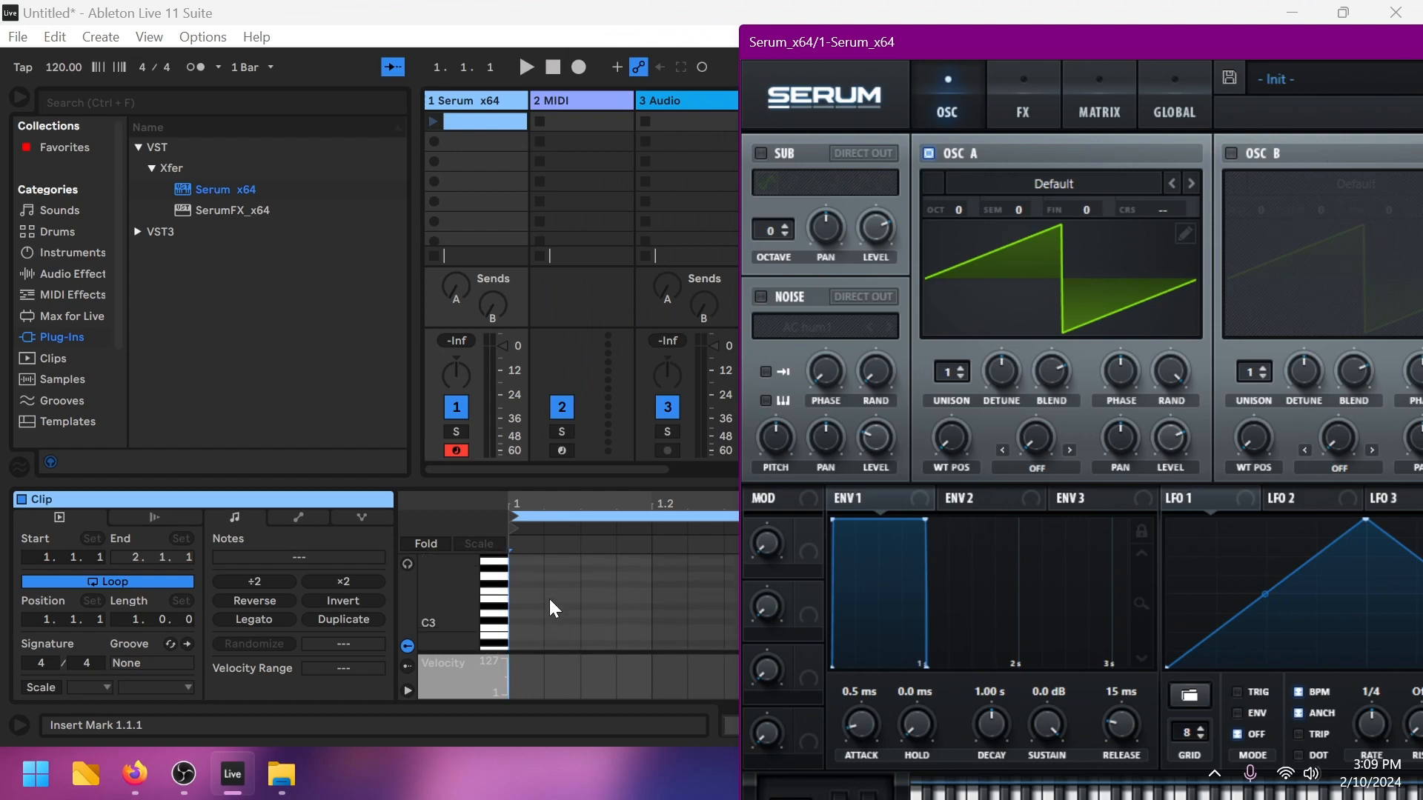
pyautogui.scroll(-10, 549, 608)
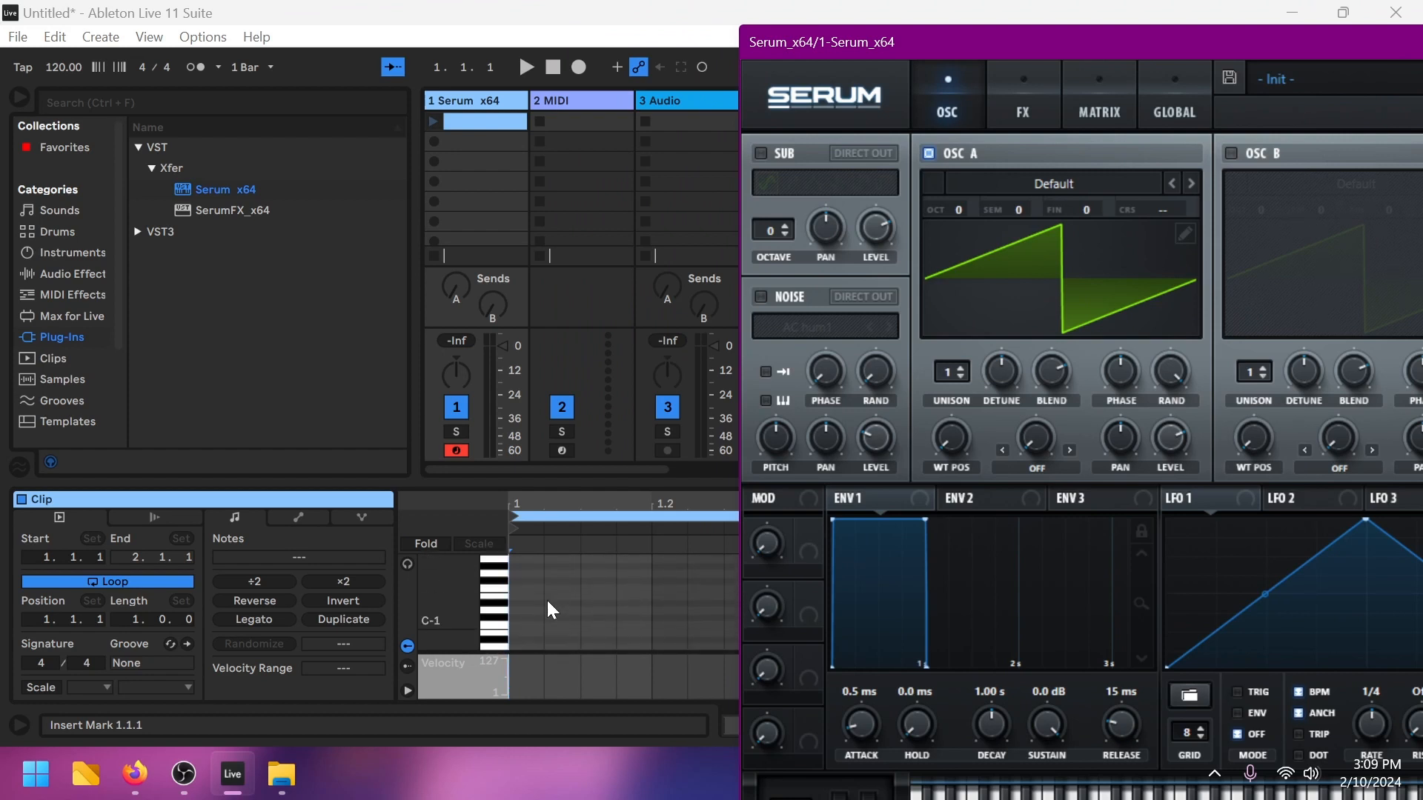
pyautogui.scroll(2, 547, 600)
pyautogui.doubleClick(527, 567)
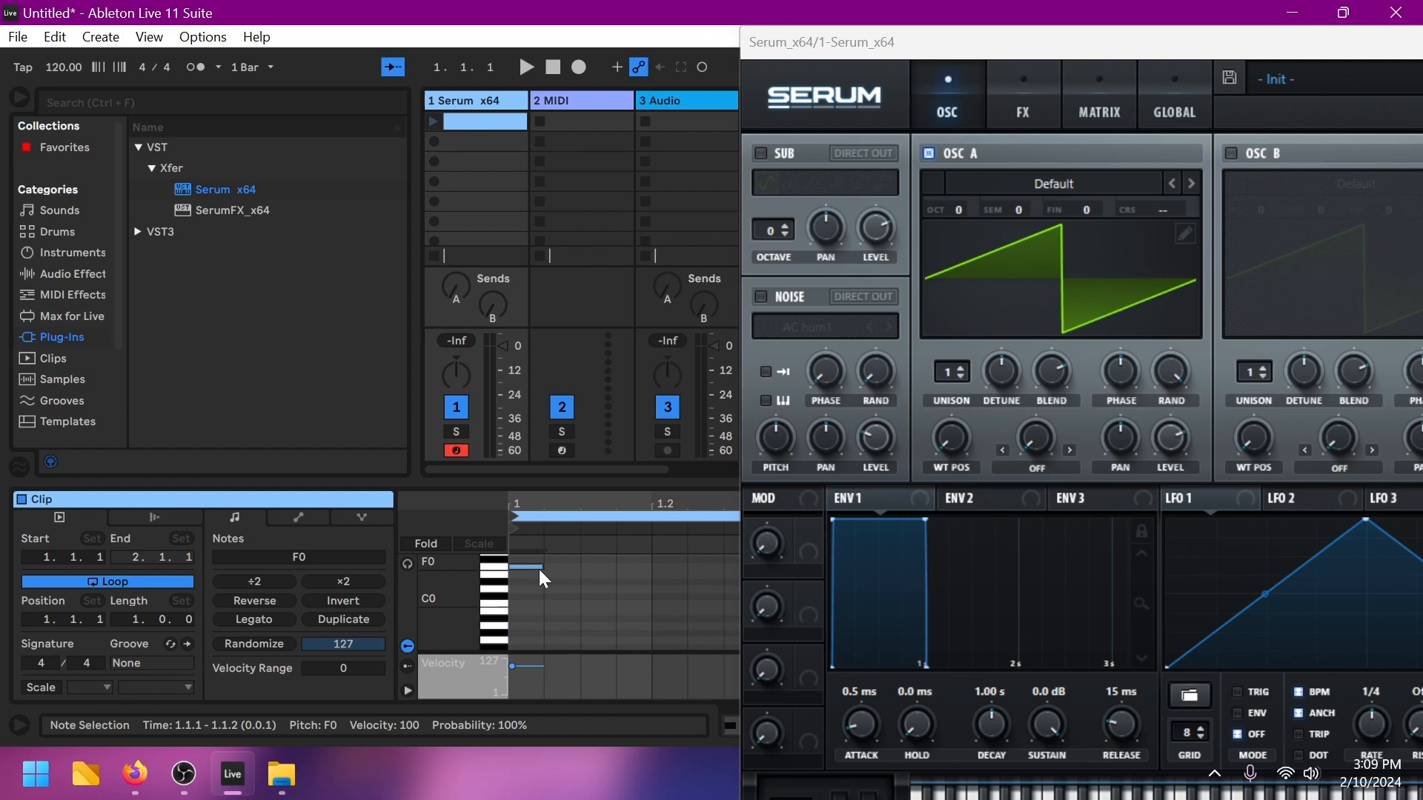
pyautogui.click(470, 117)
pyautogui.click(433, 120)
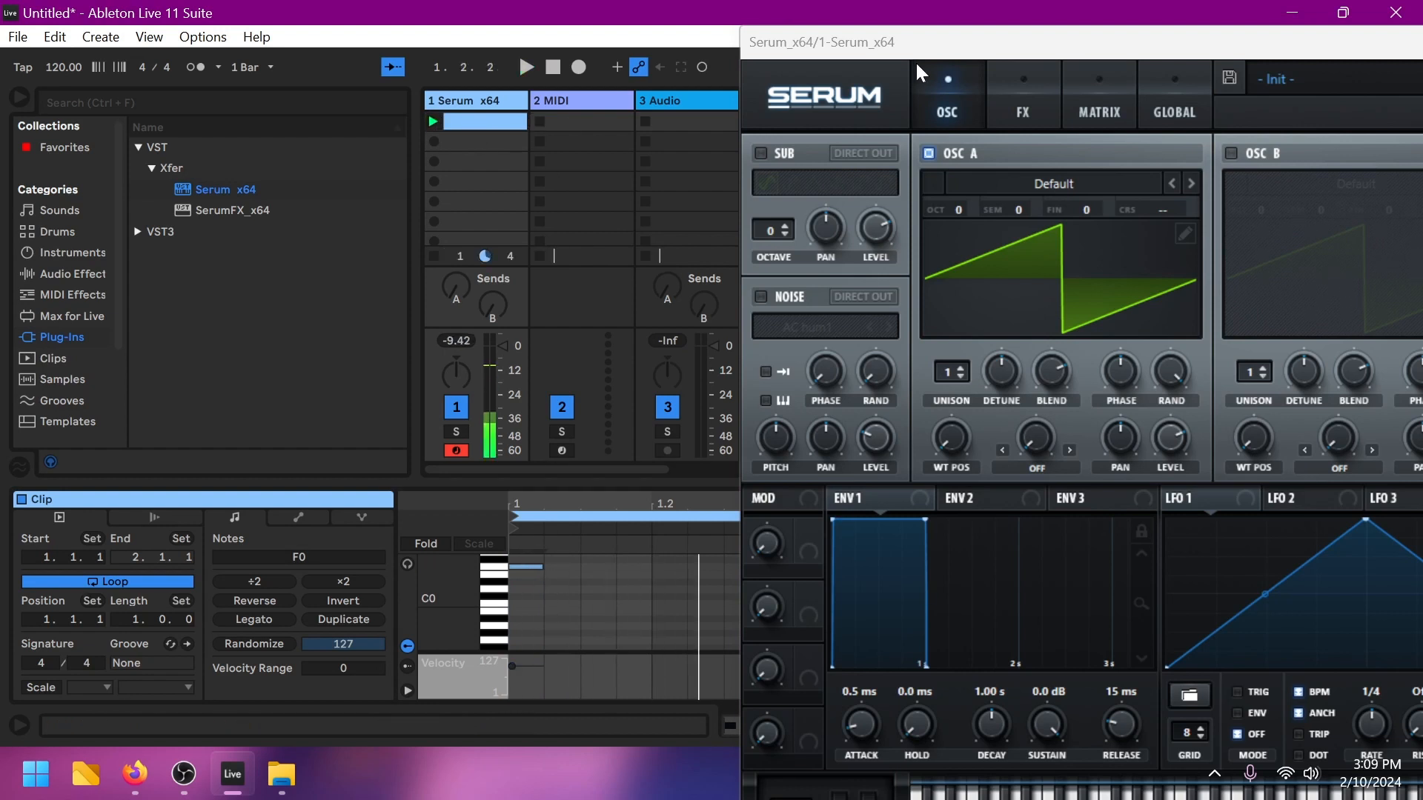
# Step: Set Serum's oscillator A to the 4088 wavetable and enable oscillator B with the Acid wavetable
pyautogui.moveTo(932, 39); pyautogui.dragTo(633, 9)
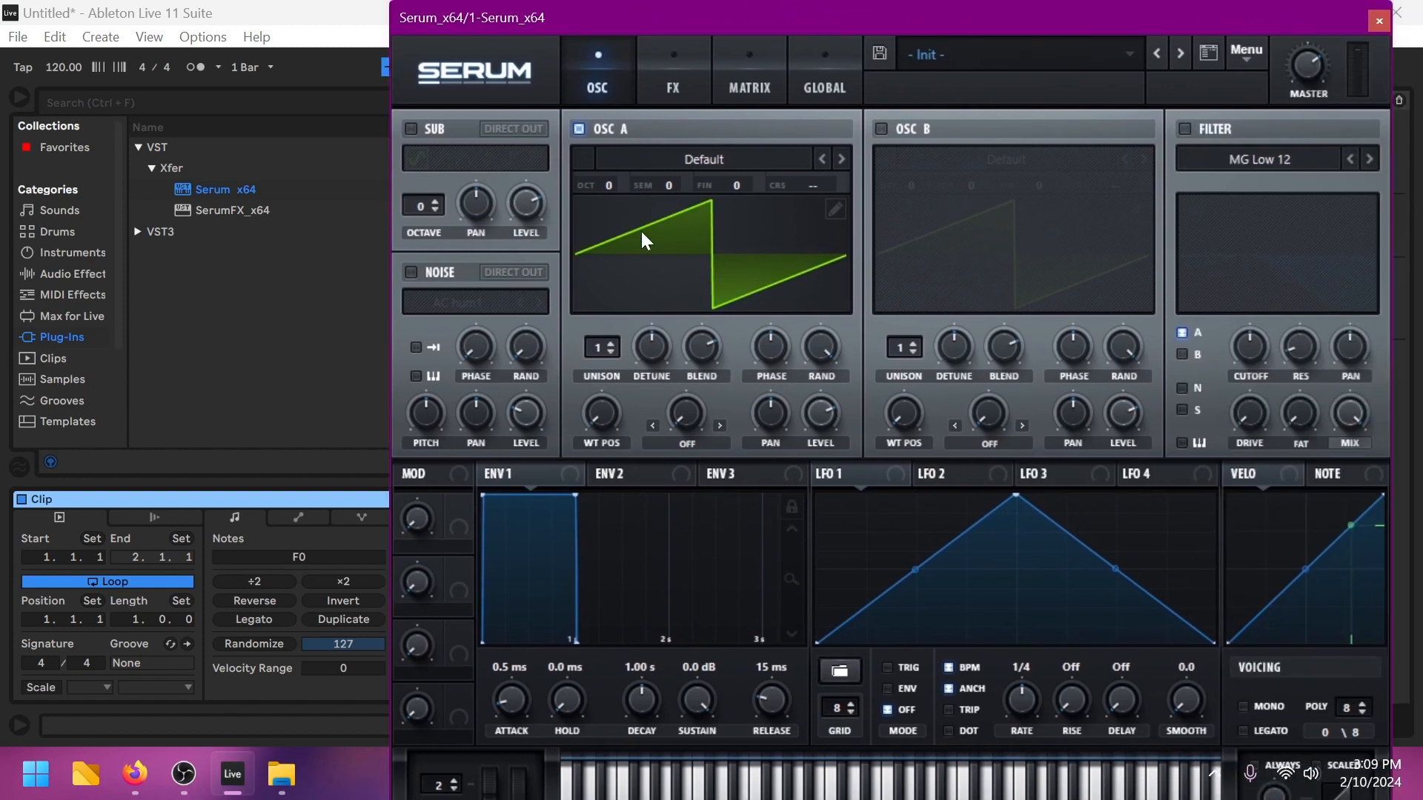
pyautogui.click(842, 160)
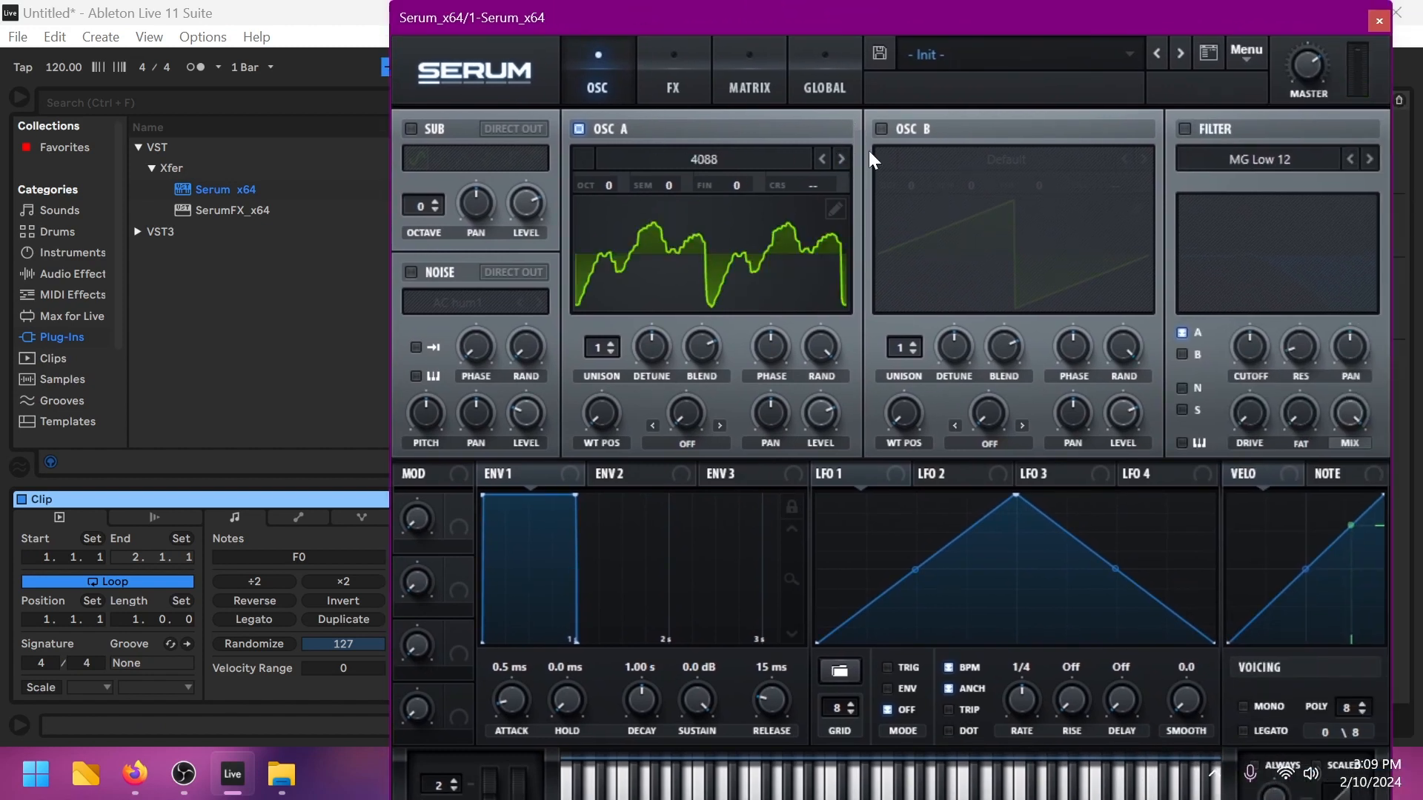
pyautogui.click(881, 129)
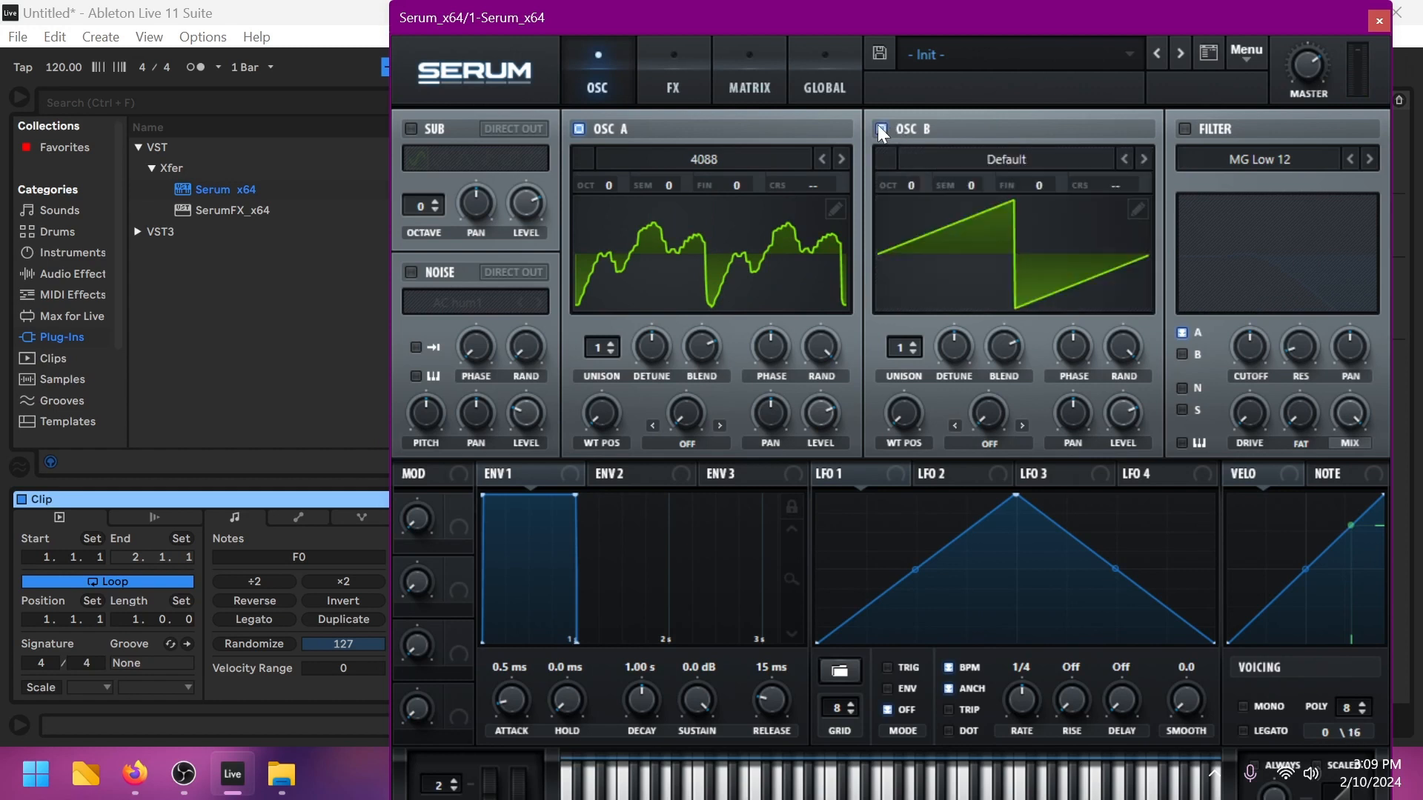
pyautogui.click(1146, 160)
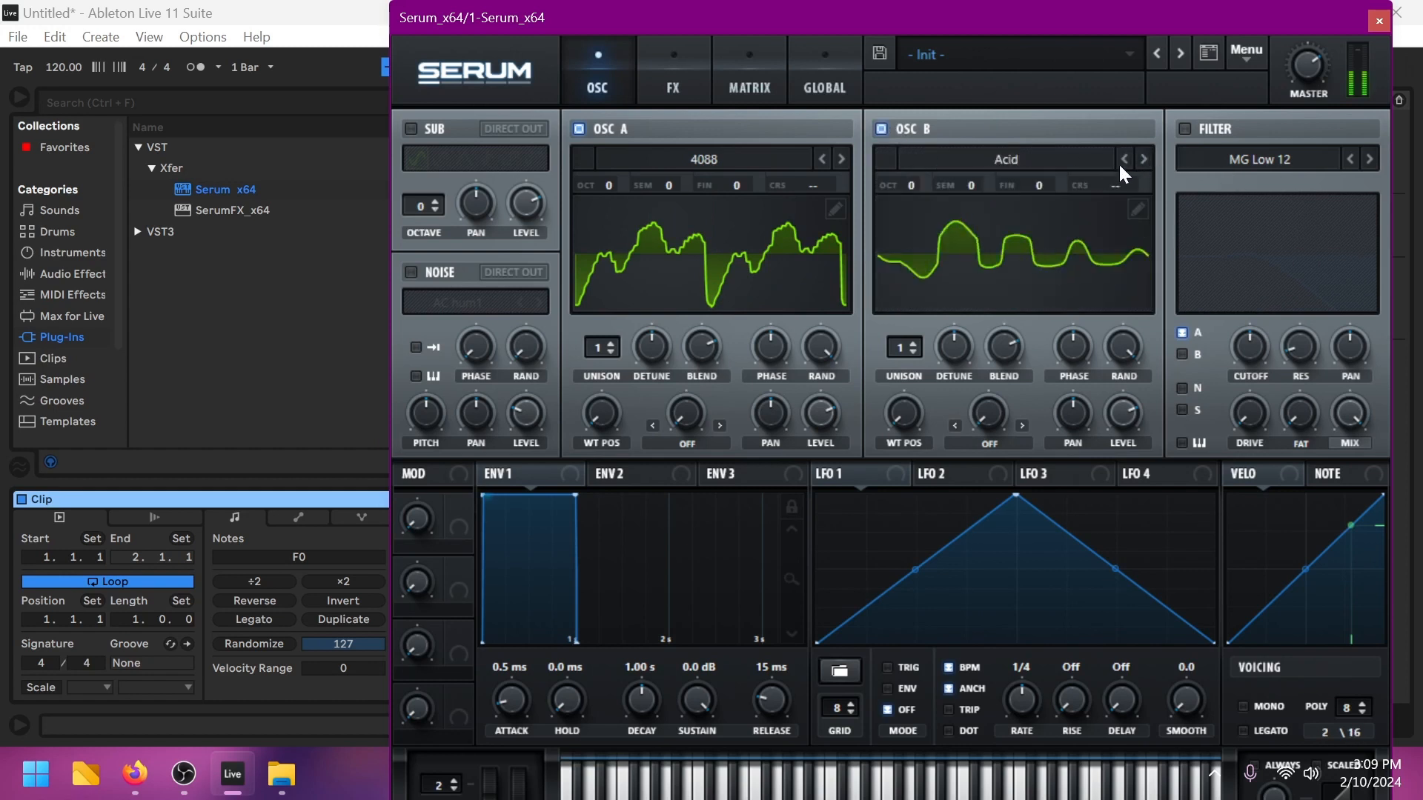
# Step: Enable Serum's filter, choose the Low 6 type and route oscillator B through it as well
pyautogui.click(1184, 130)
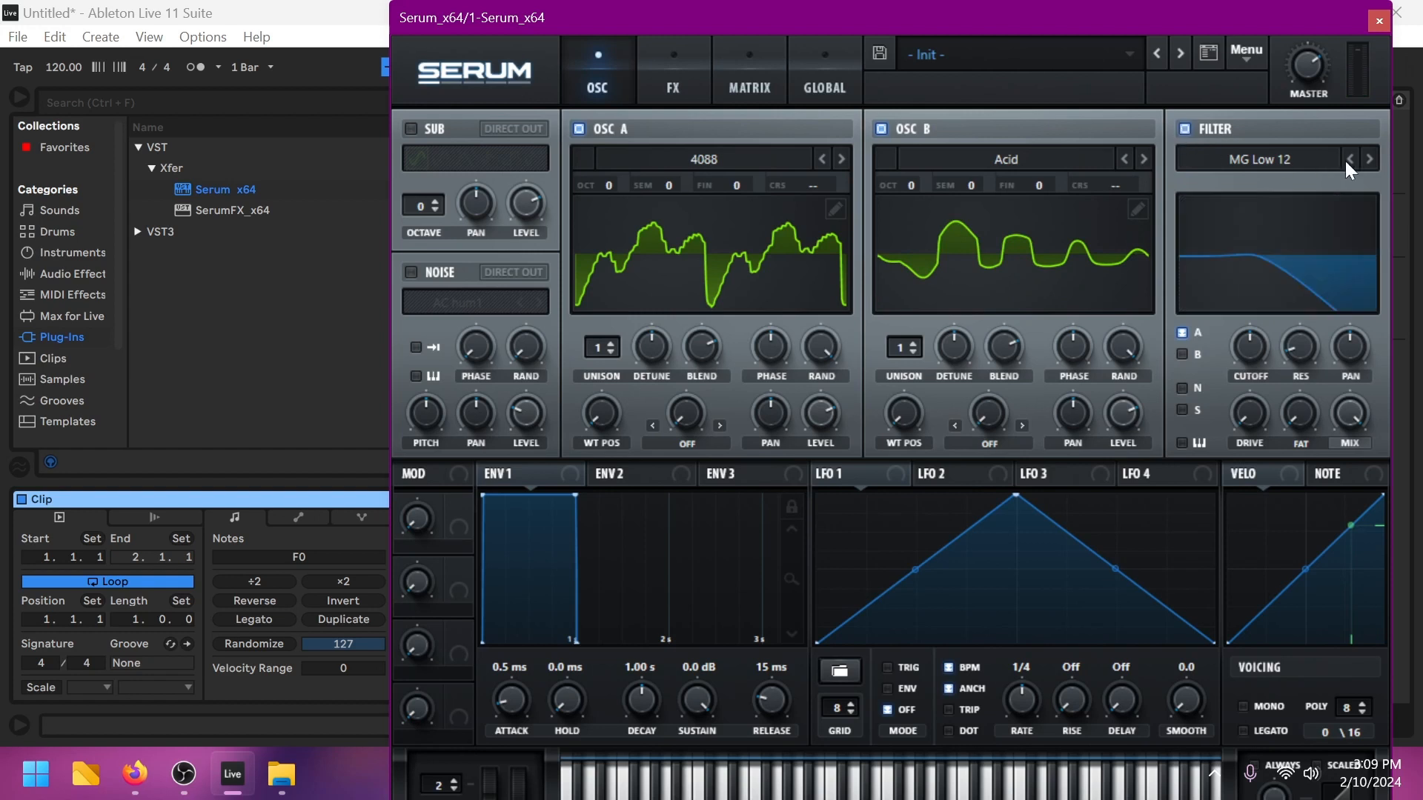
pyautogui.click(1368, 154)
pyautogui.click(1368, 155)
pyautogui.click(1368, 155)
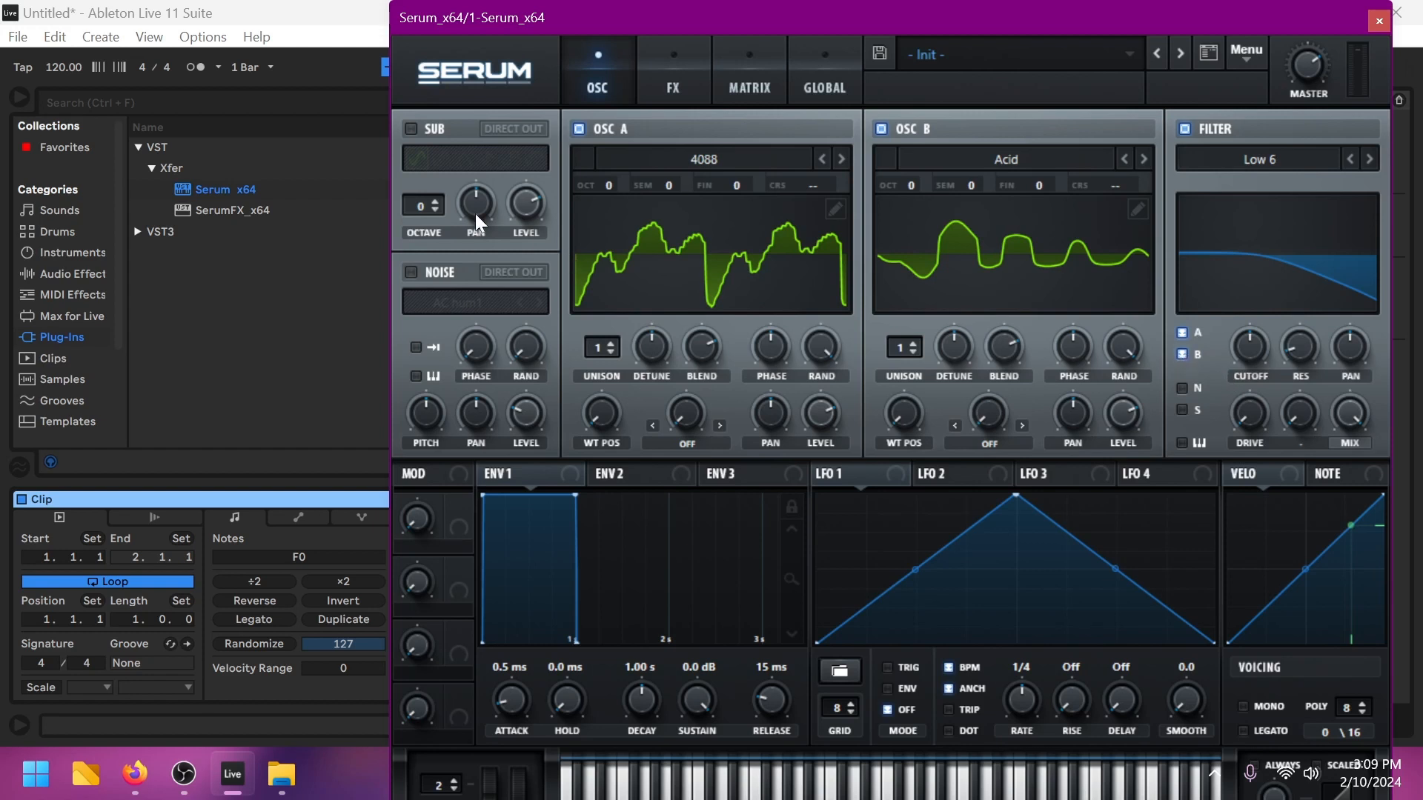
# Step: Enable the sub oscillator at octave -2 and the noise oscillator with the AlphaNz sample
pyautogui.click(412, 127)
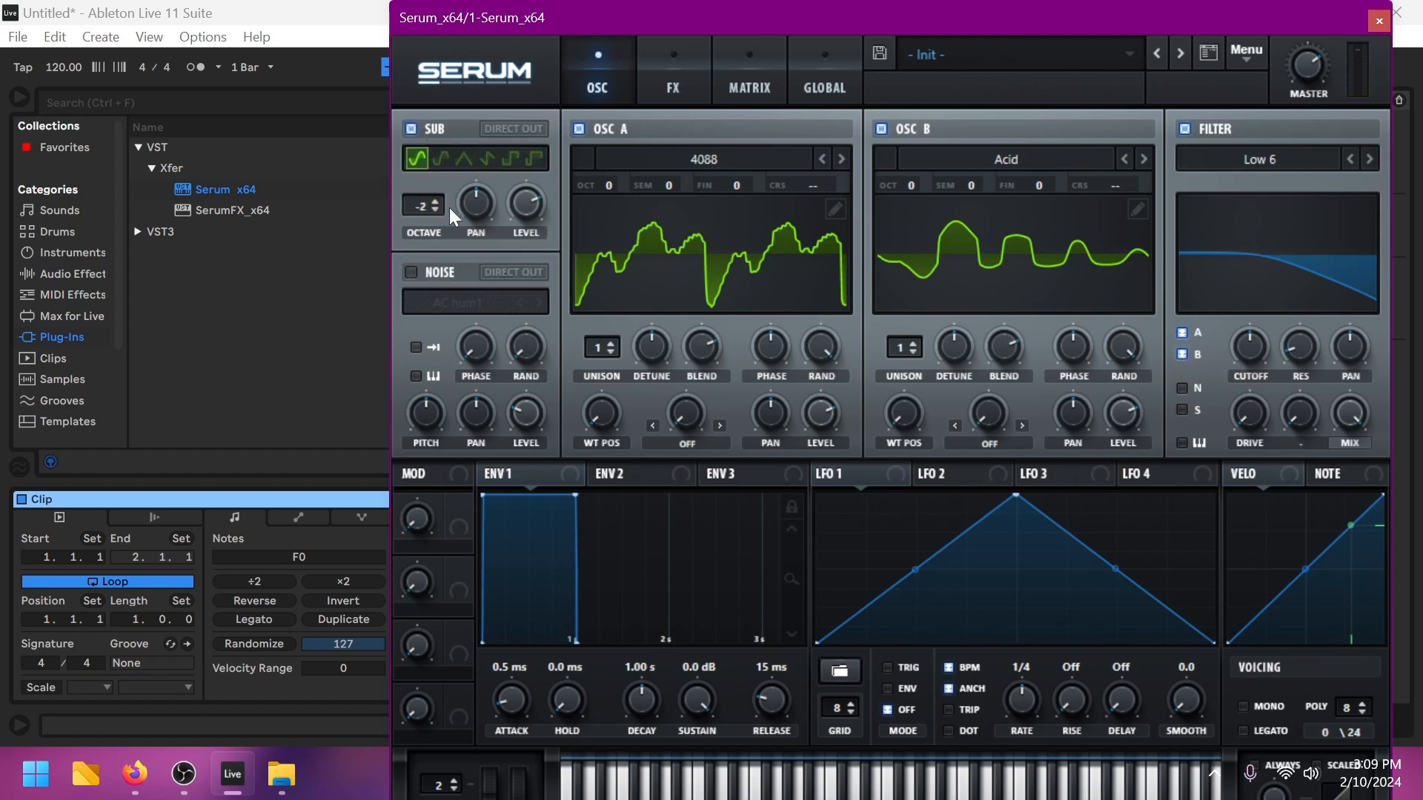
pyautogui.click(411, 273)
pyautogui.click(543, 302)
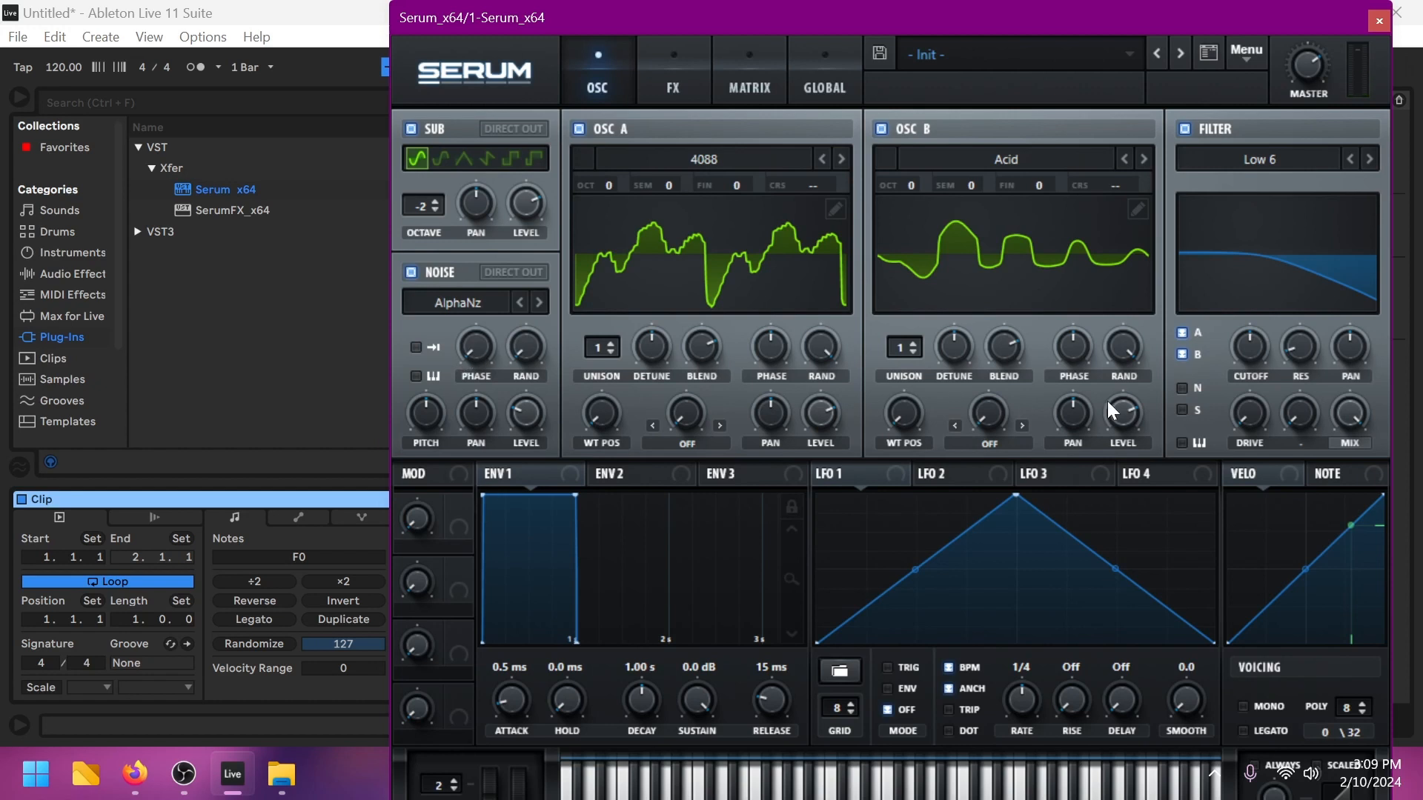
pyautogui.click(1185, 411)
# Step: Try Serum's EQ effect by switching it on and off, and return to the oscillator view
pyautogui.click(674, 71)
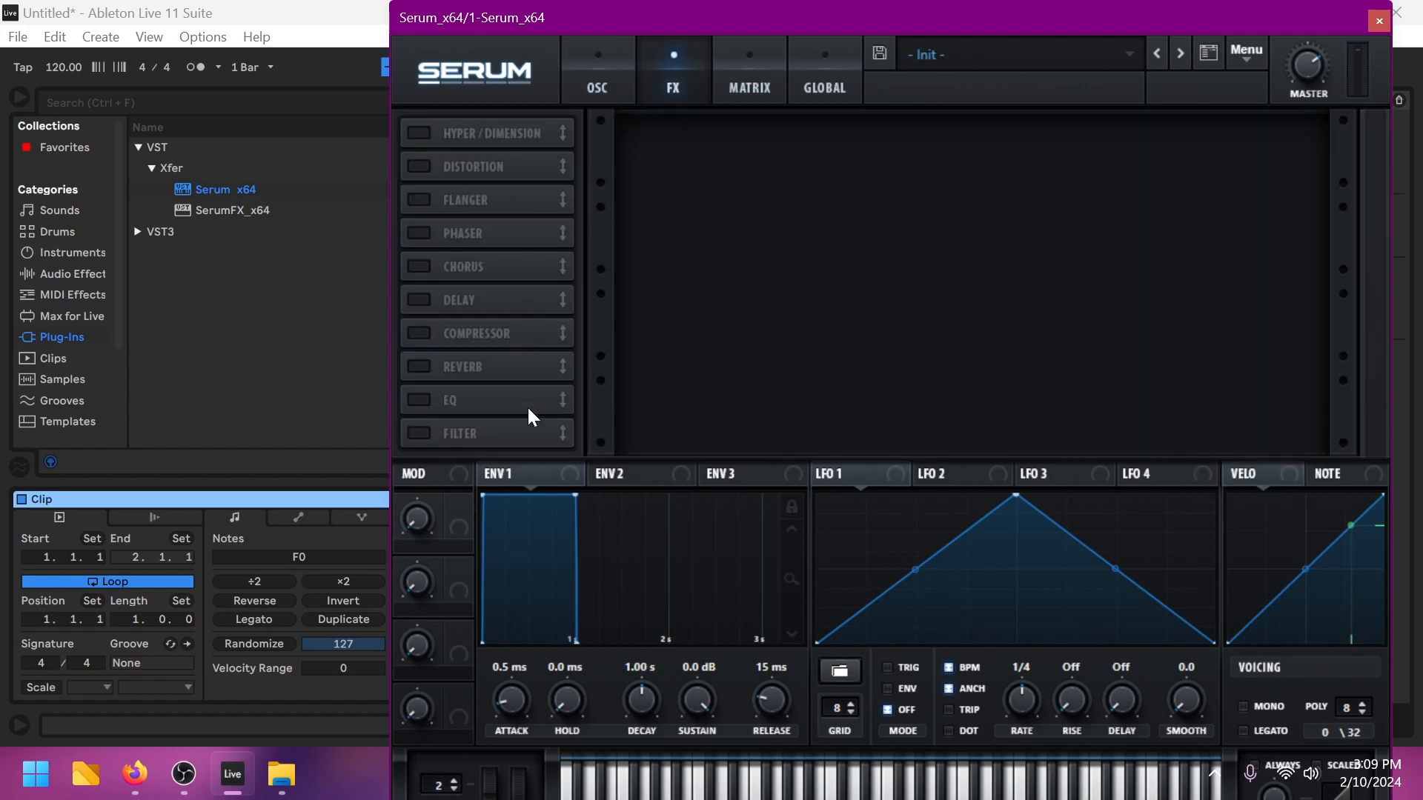
pyautogui.click(419, 401)
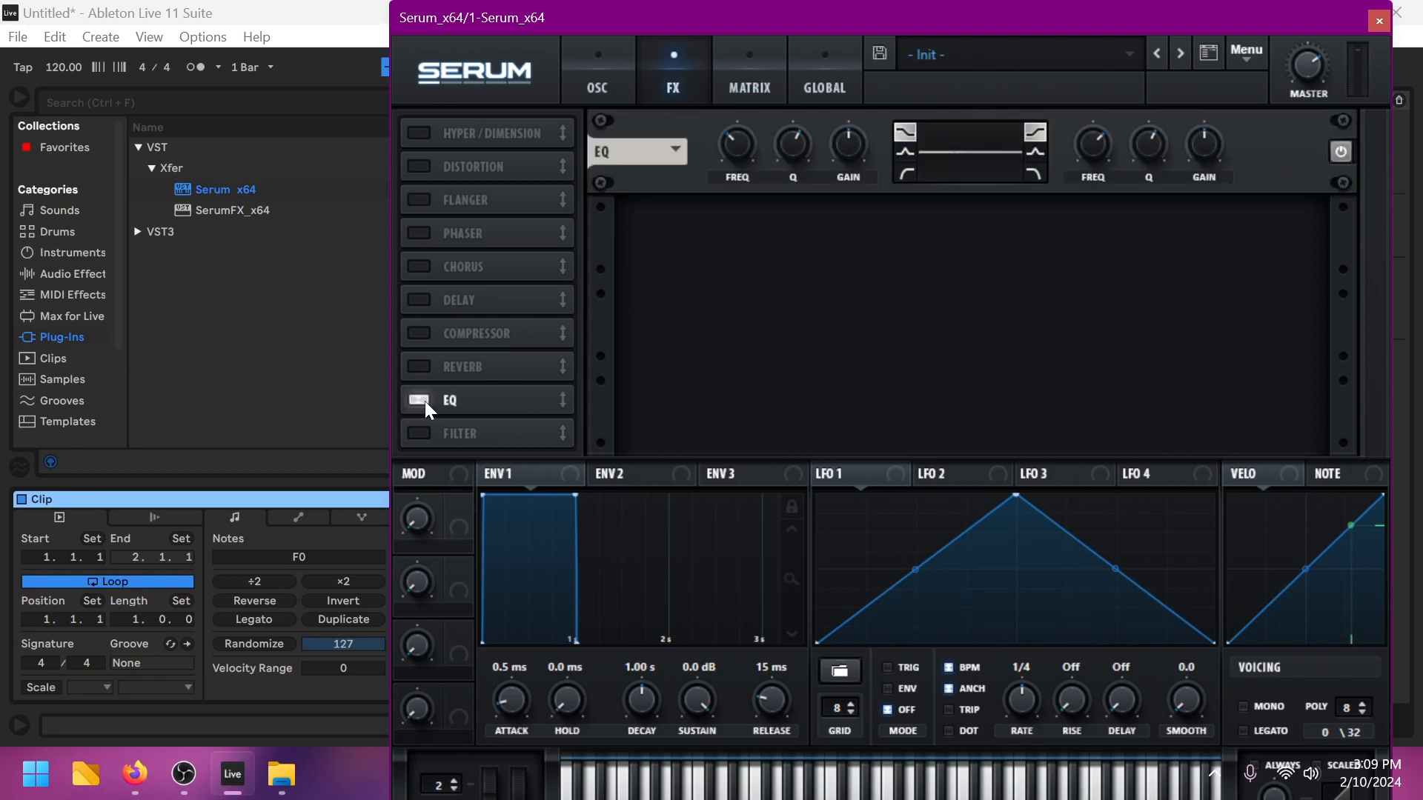
pyautogui.click(409, 401)
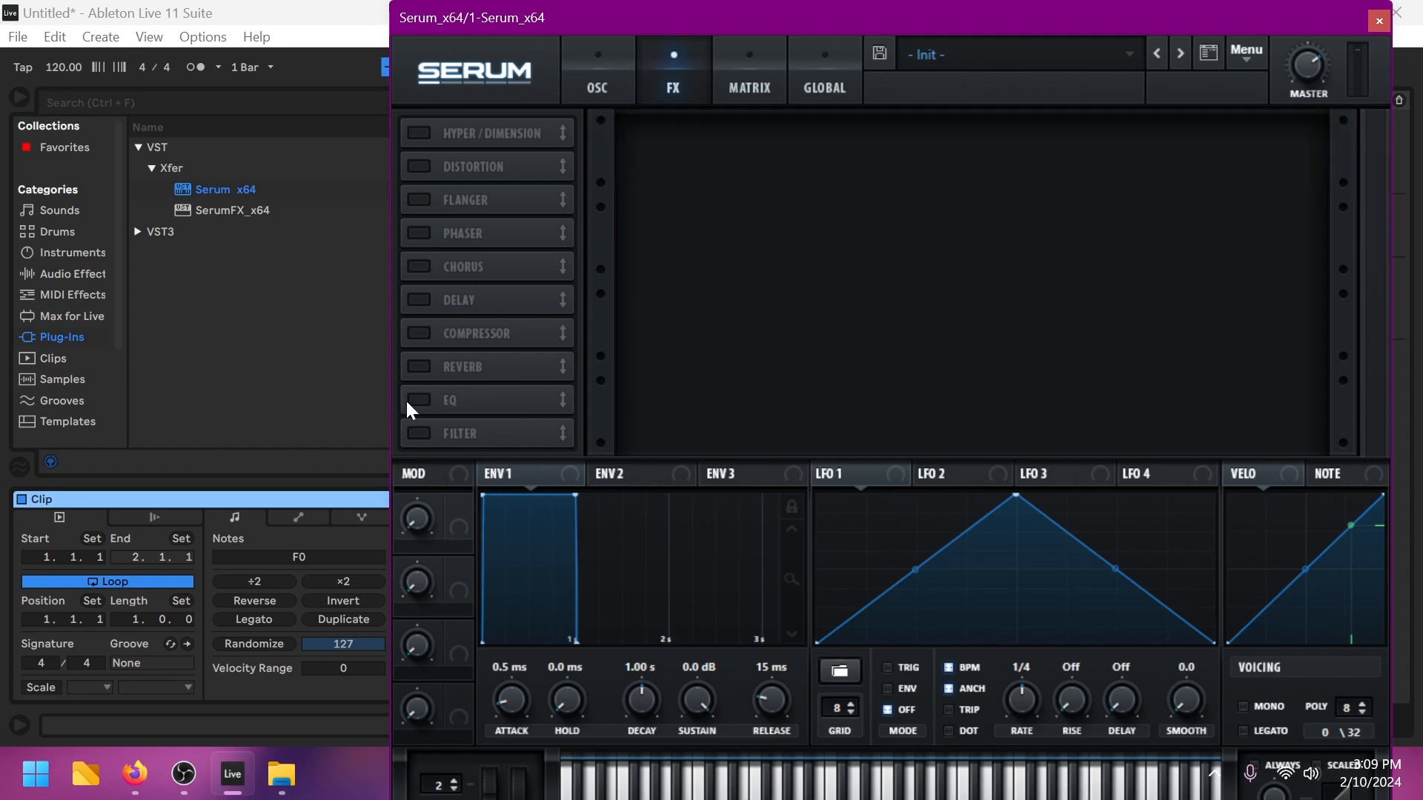
pyautogui.click(604, 56)
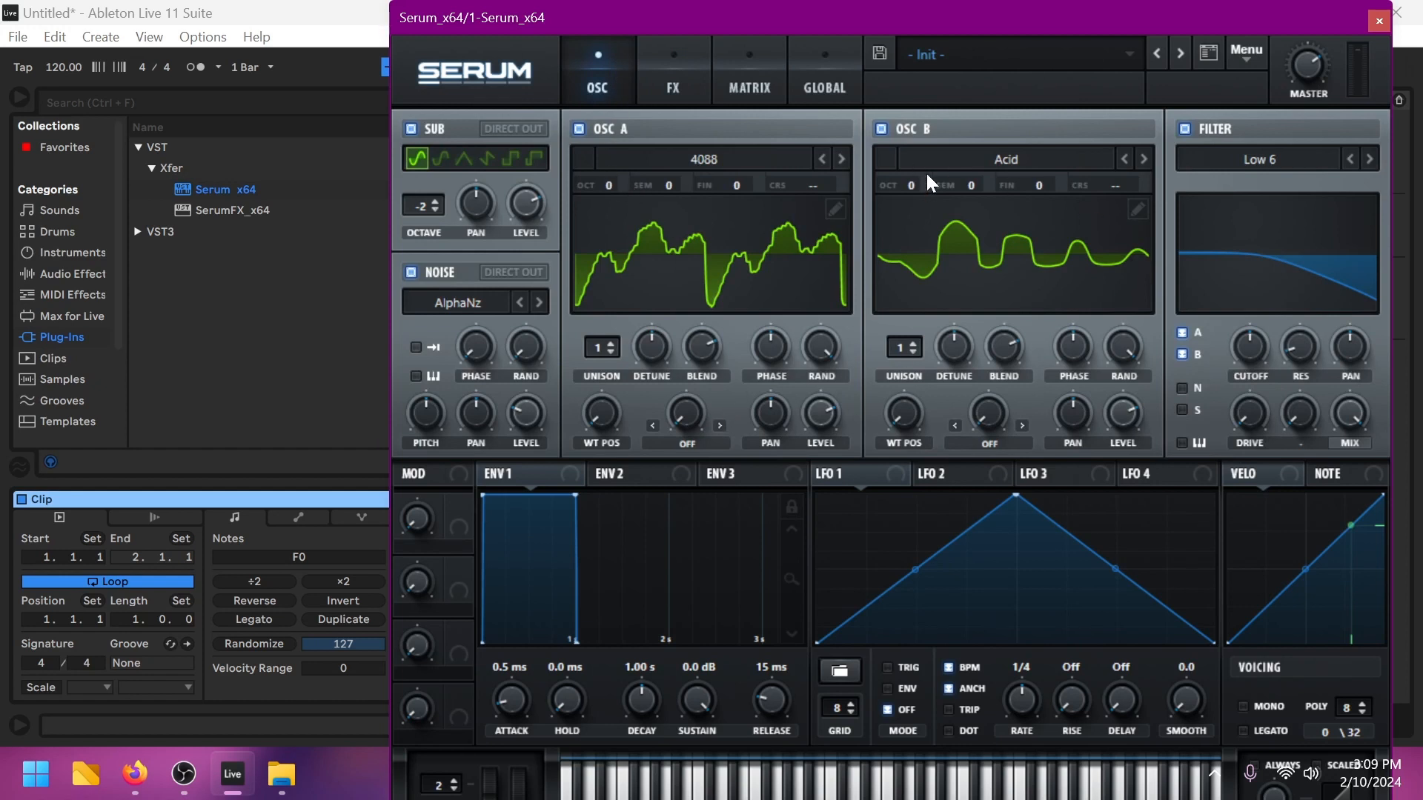
# Step: Route the noise oscillator through the filter, raise its level and change its sample to ARP circuit
pyautogui.moveTo(841, 26); pyautogui.dragTo(887, 56)
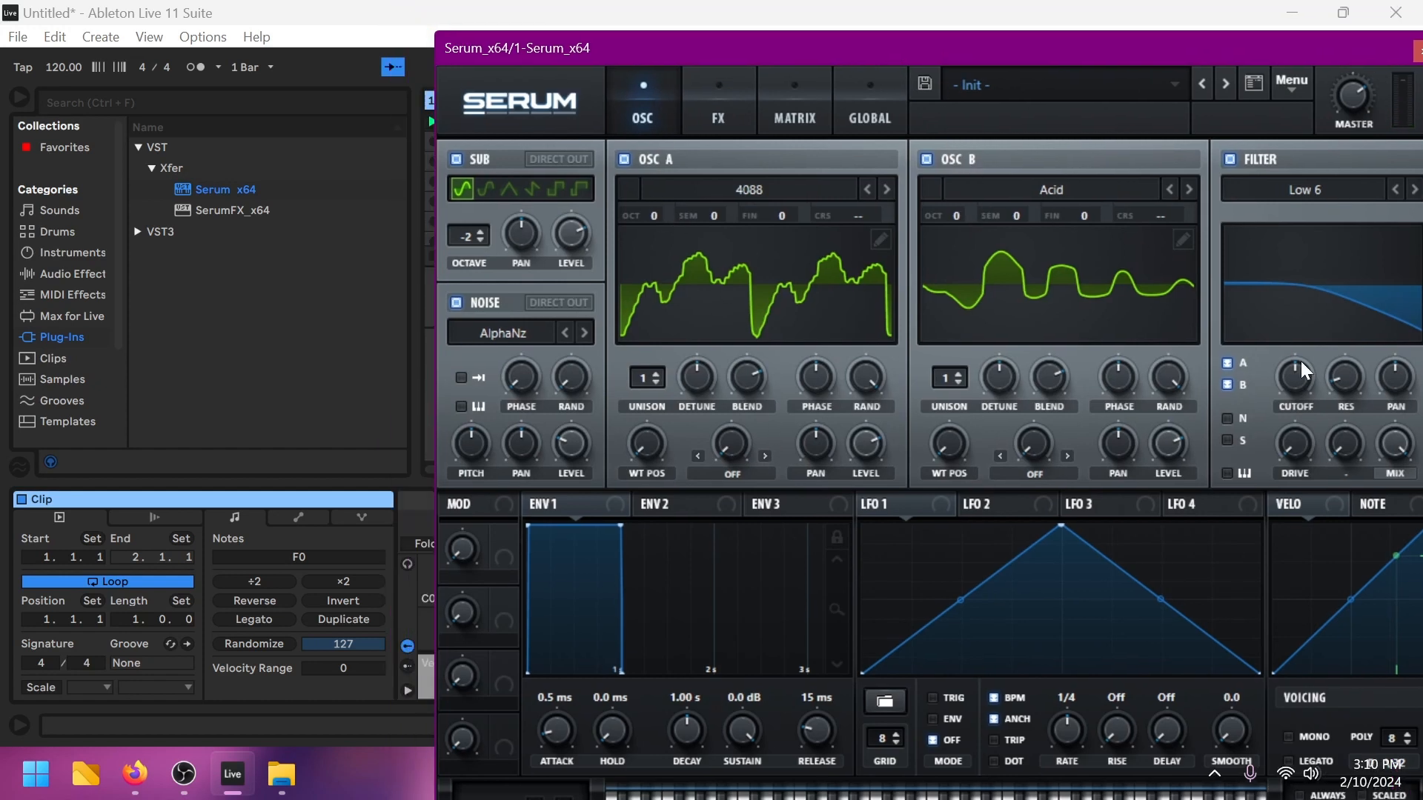
pyautogui.click(1229, 419)
pyautogui.moveTo(568, 443); pyautogui.dragTo(581, 381)
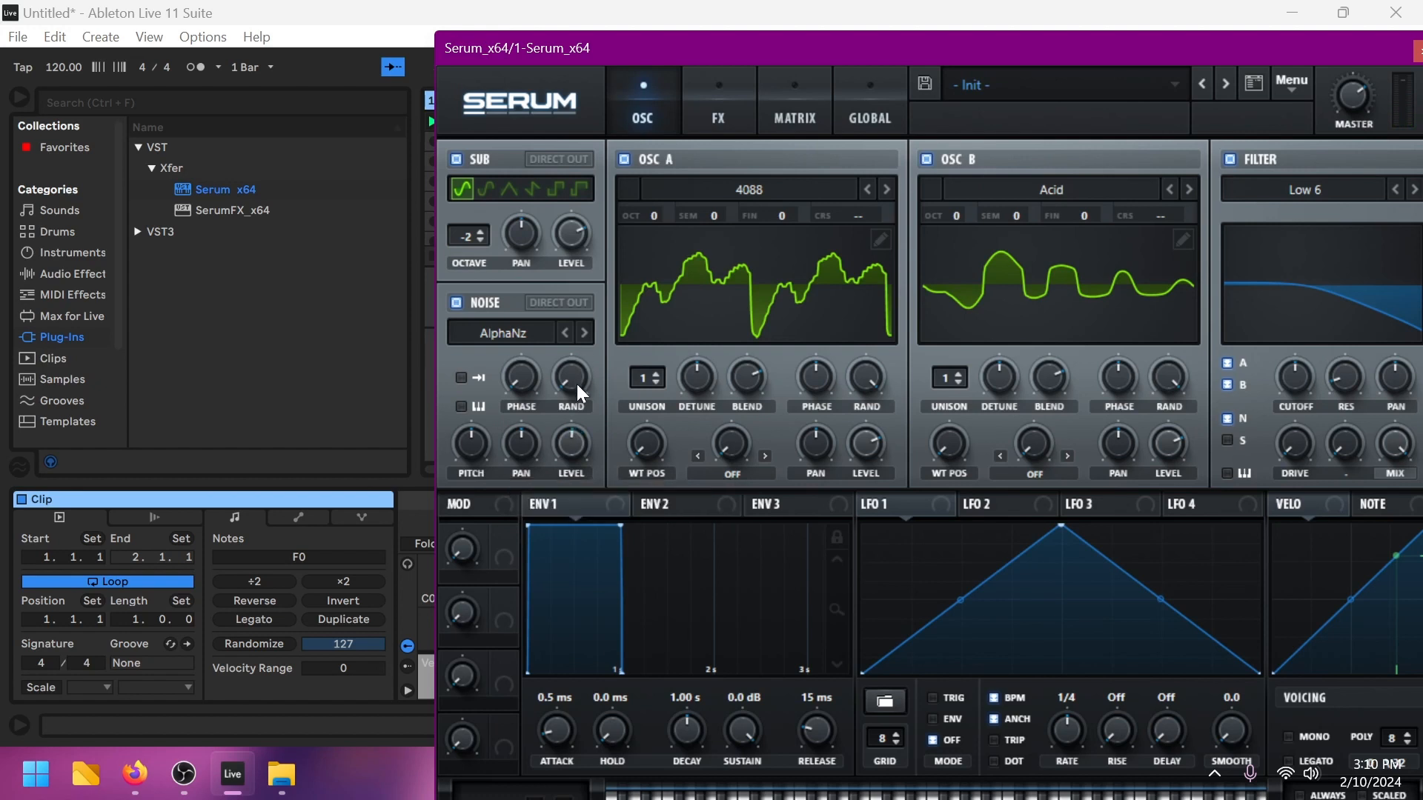
pyautogui.click(585, 334)
# Step: Set oscillator B's unison to 5 voices
pyautogui.click(957, 373)
pyautogui.click(957, 374)
pyautogui.click(957, 373)
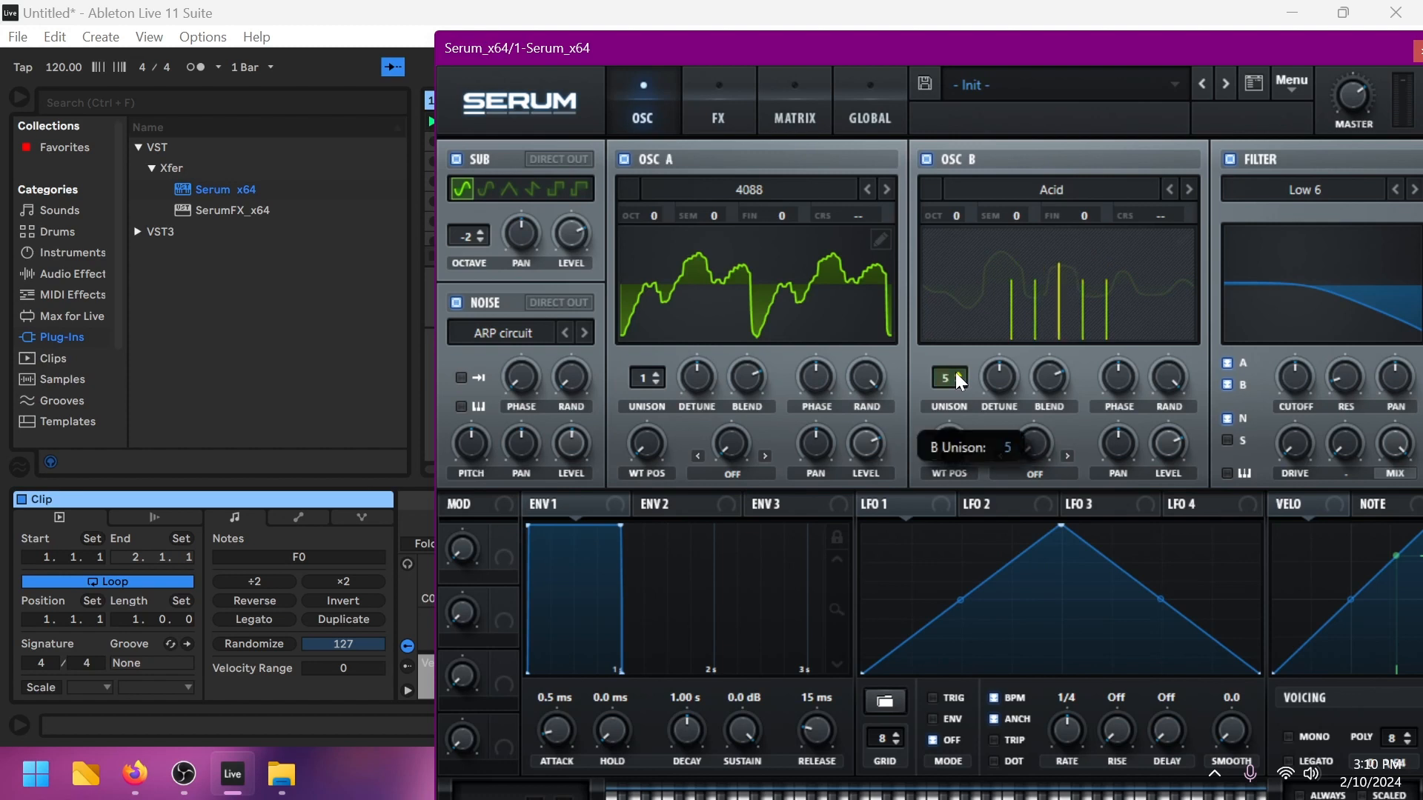
# Step: Set the unison of oscillators A and B to 6 voices each and lower the detune of both
pyautogui.click(958, 374)
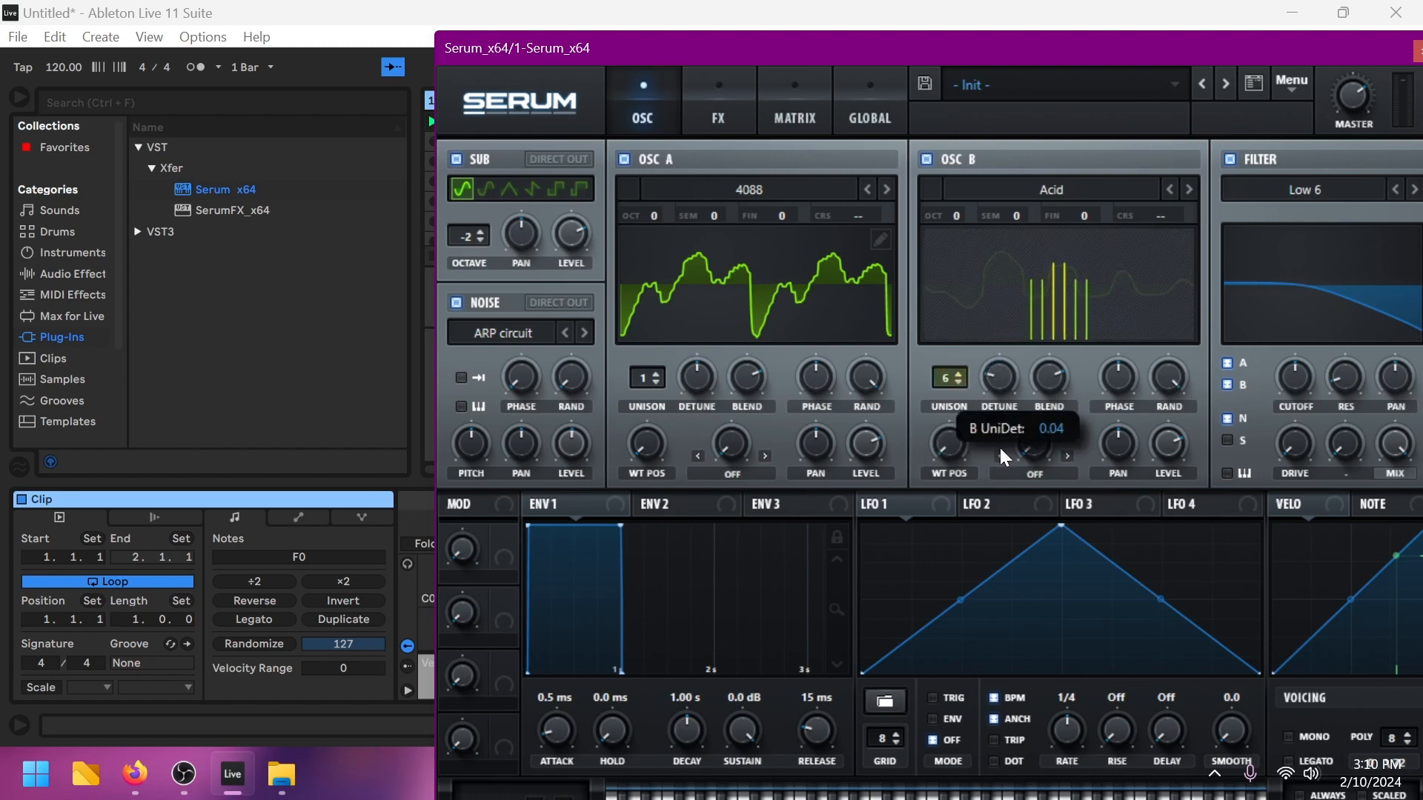
pyautogui.click(656, 375)
pyautogui.click(657, 374)
pyautogui.click(657, 374)
pyautogui.click(657, 375)
pyautogui.click(656, 374)
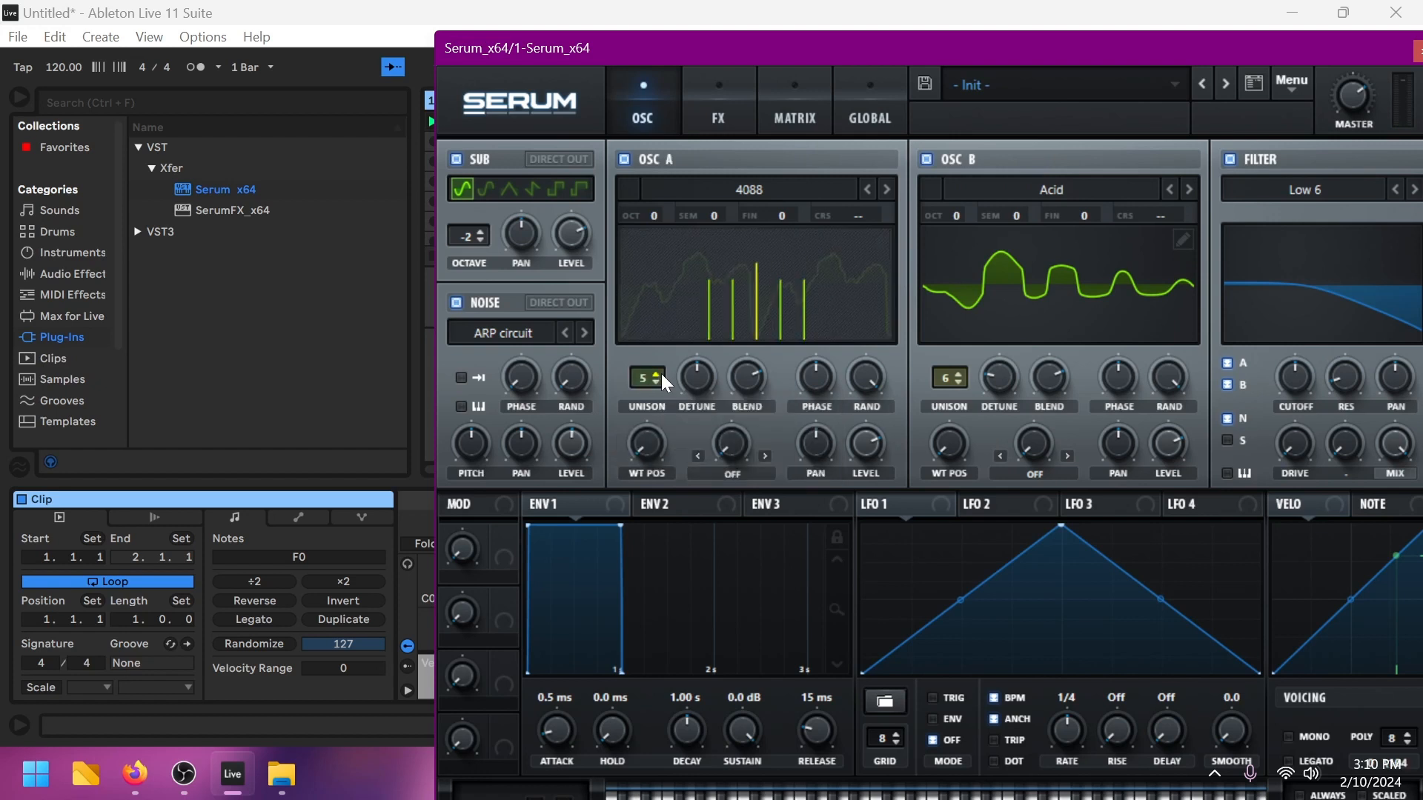
pyautogui.moveTo(691, 376); pyautogui.dragTo(674, 433)
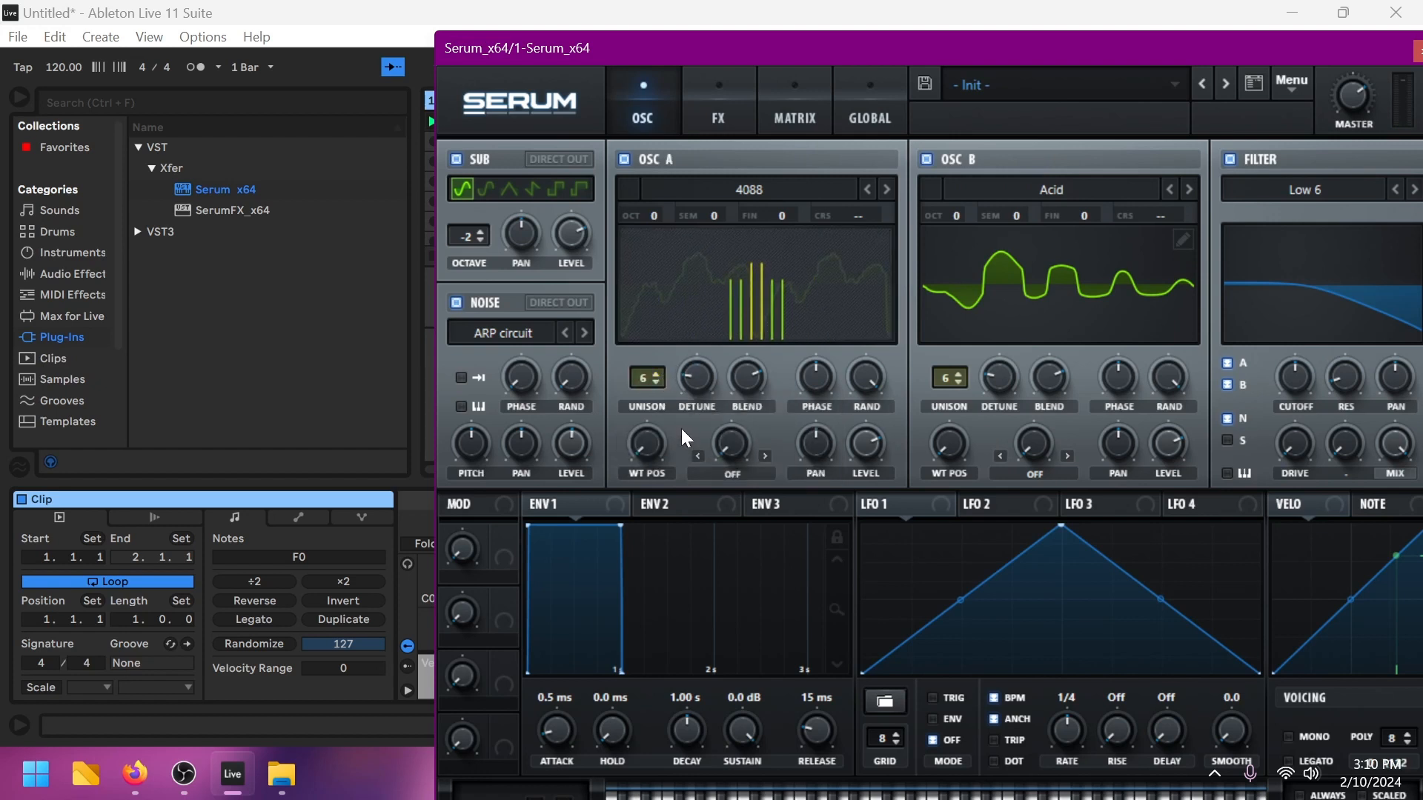
pyautogui.moveTo(1011, 385); pyautogui.dragTo(1012, 406)
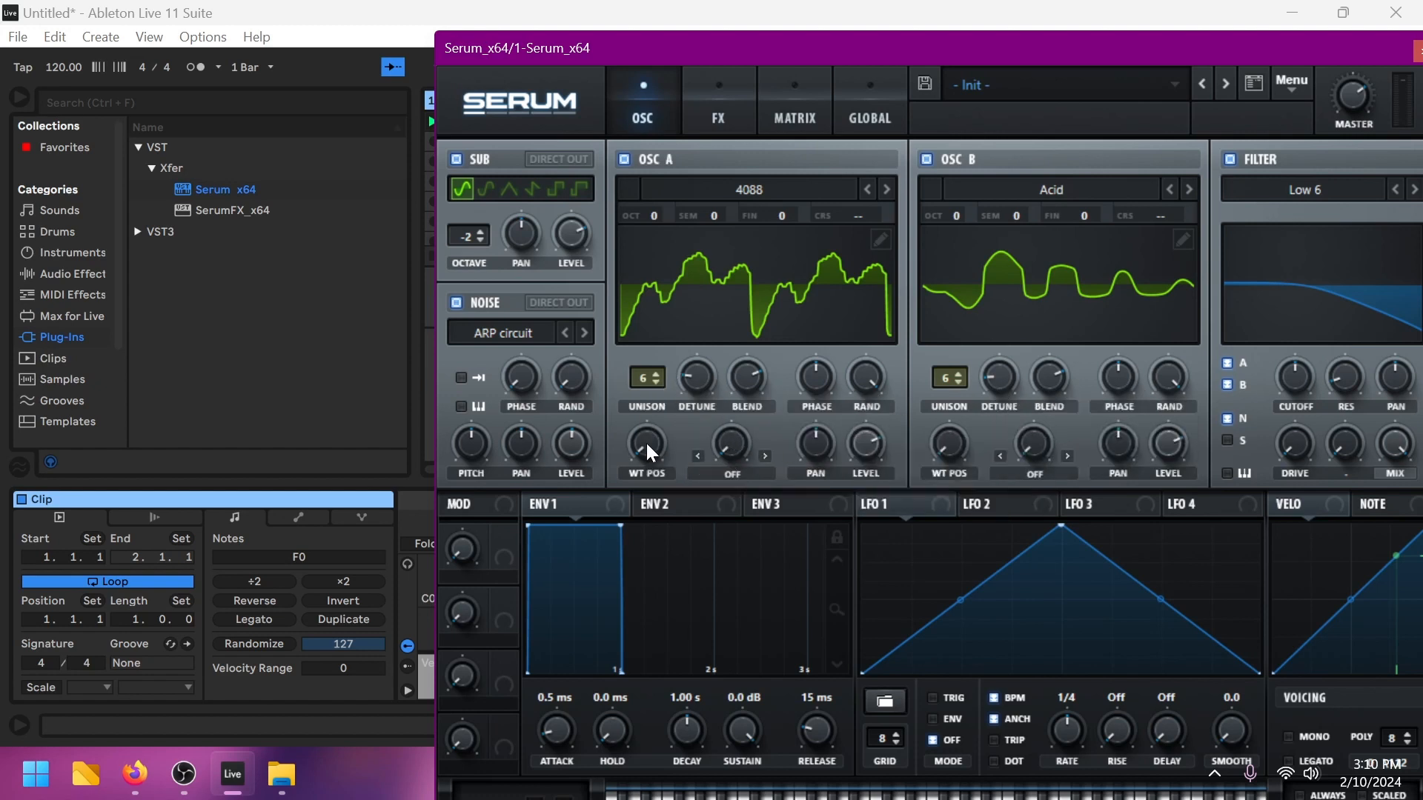
# Step: Shift oscillator A's wavetable position and close the Serum plug-in window, keeping the Live set open
pyautogui.moveTo(648, 442)
pyautogui.mouseDown()
pyautogui.moveTo(652, 394)
pyautogui.moveTo(650, 465)
pyautogui.mouseUp()
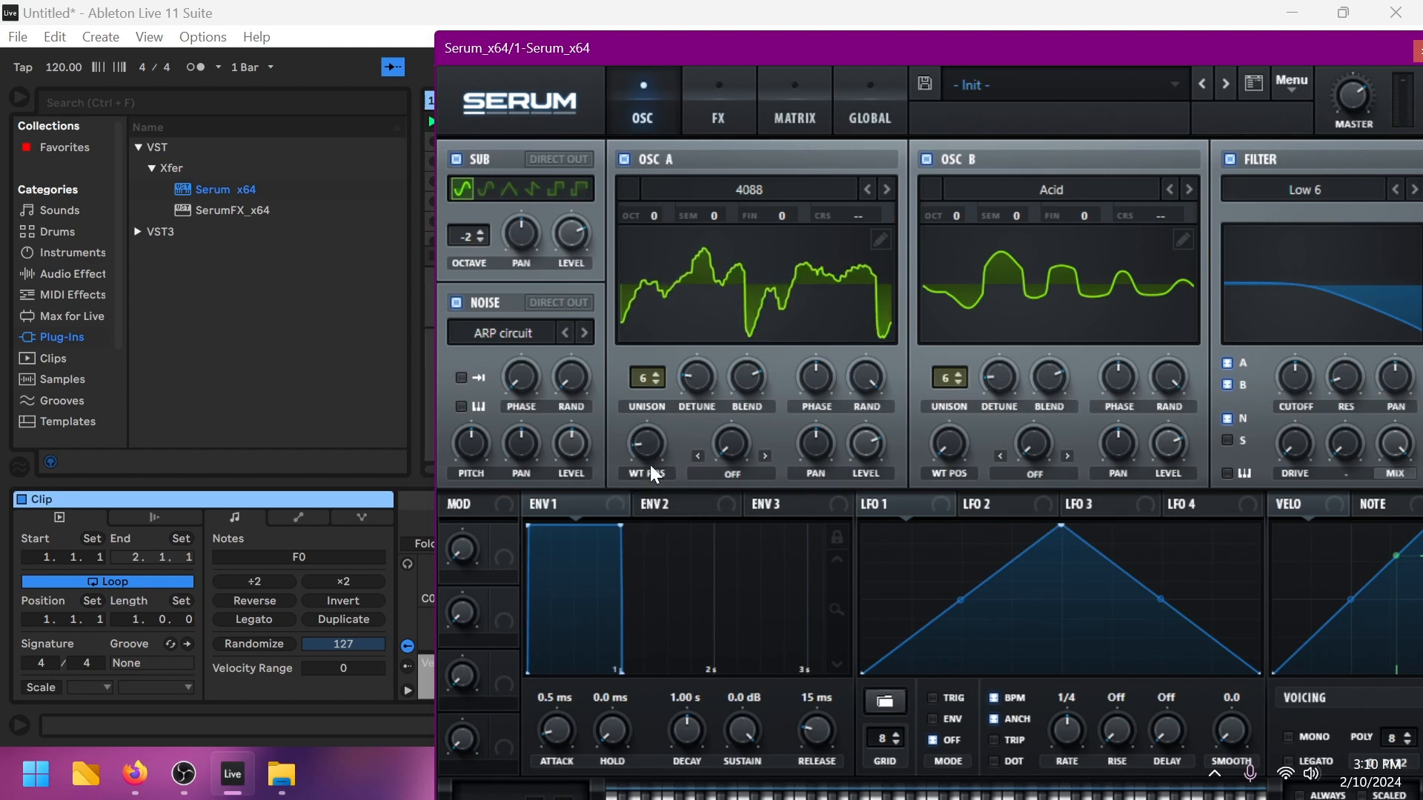
pyautogui.click(1398, 12)
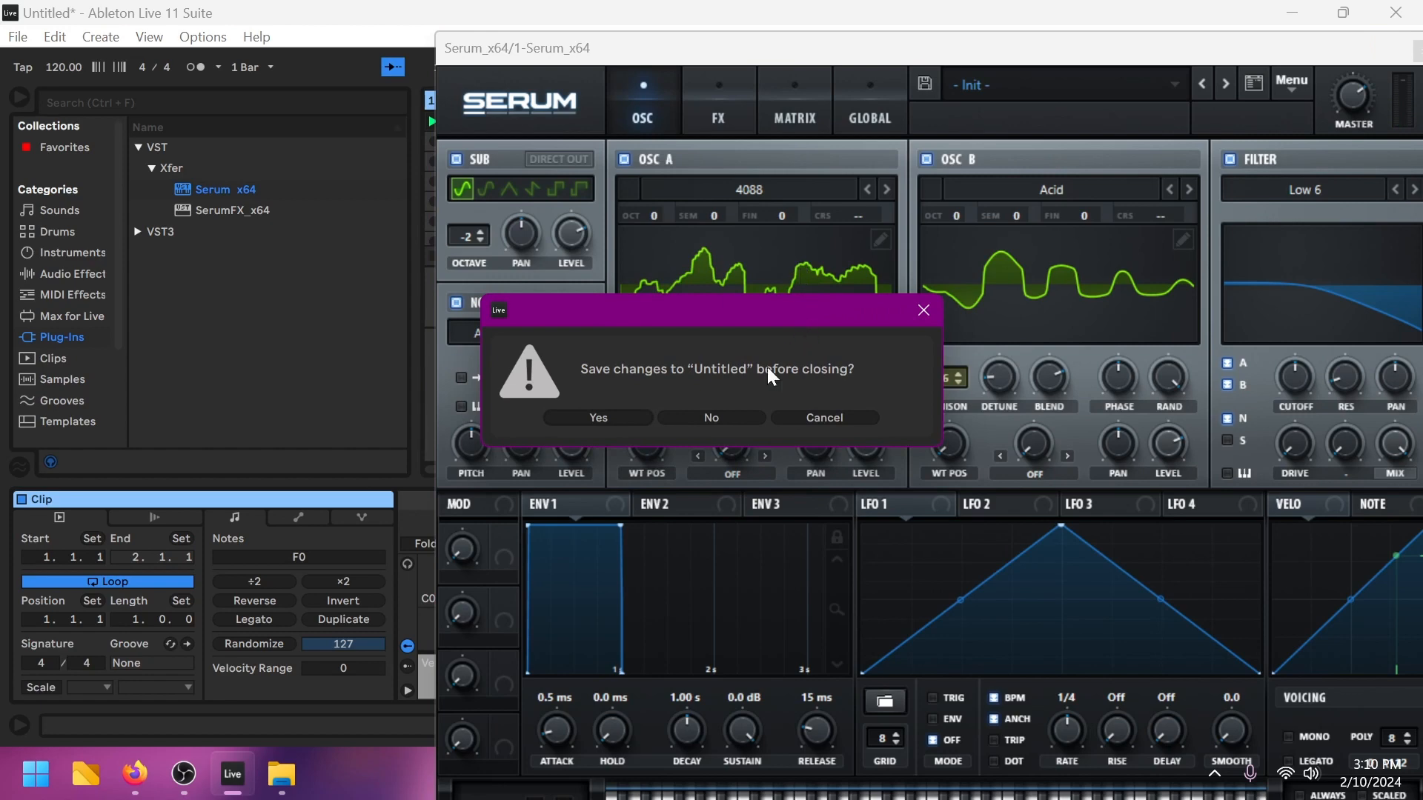
pyautogui.click(812, 413)
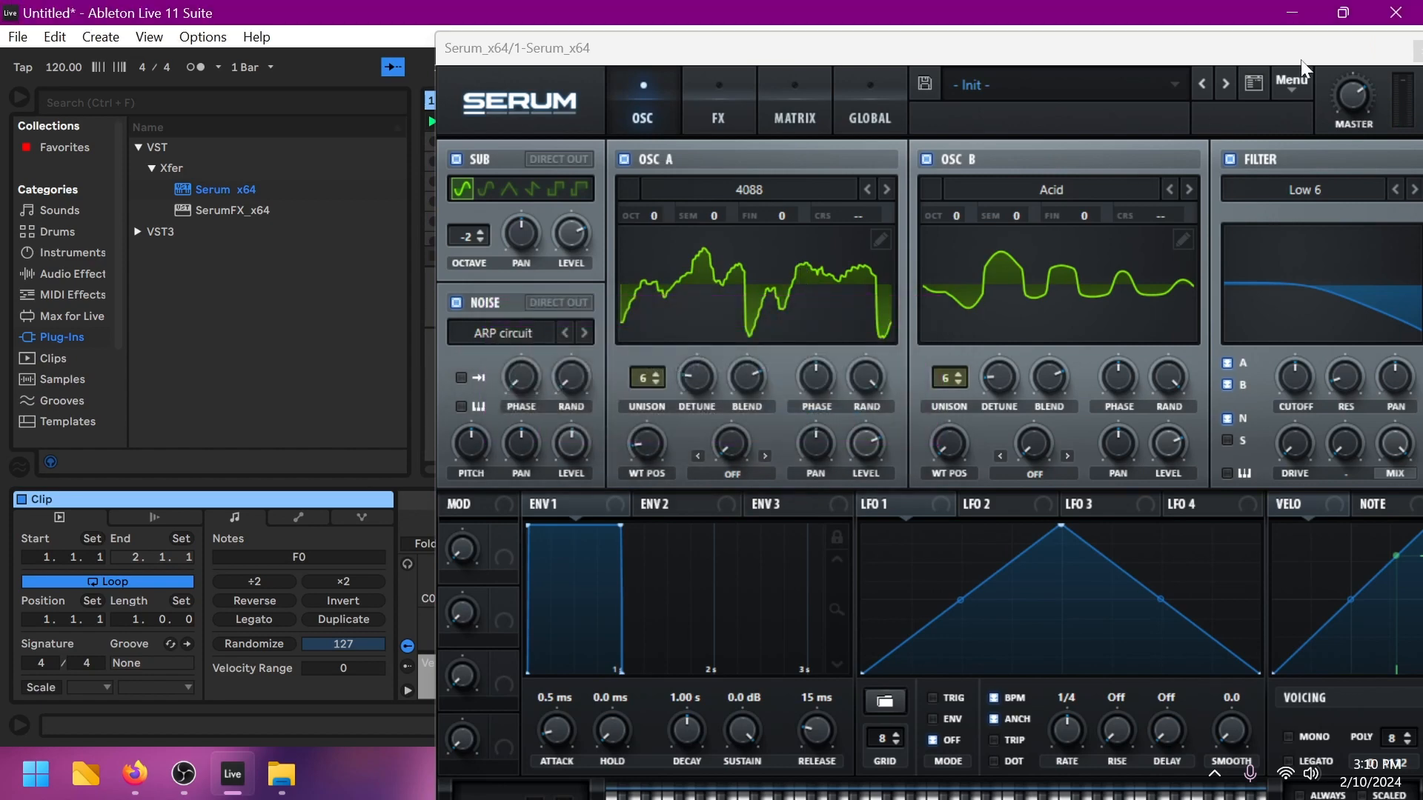
pyautogui.doubleClick(1301, 59)
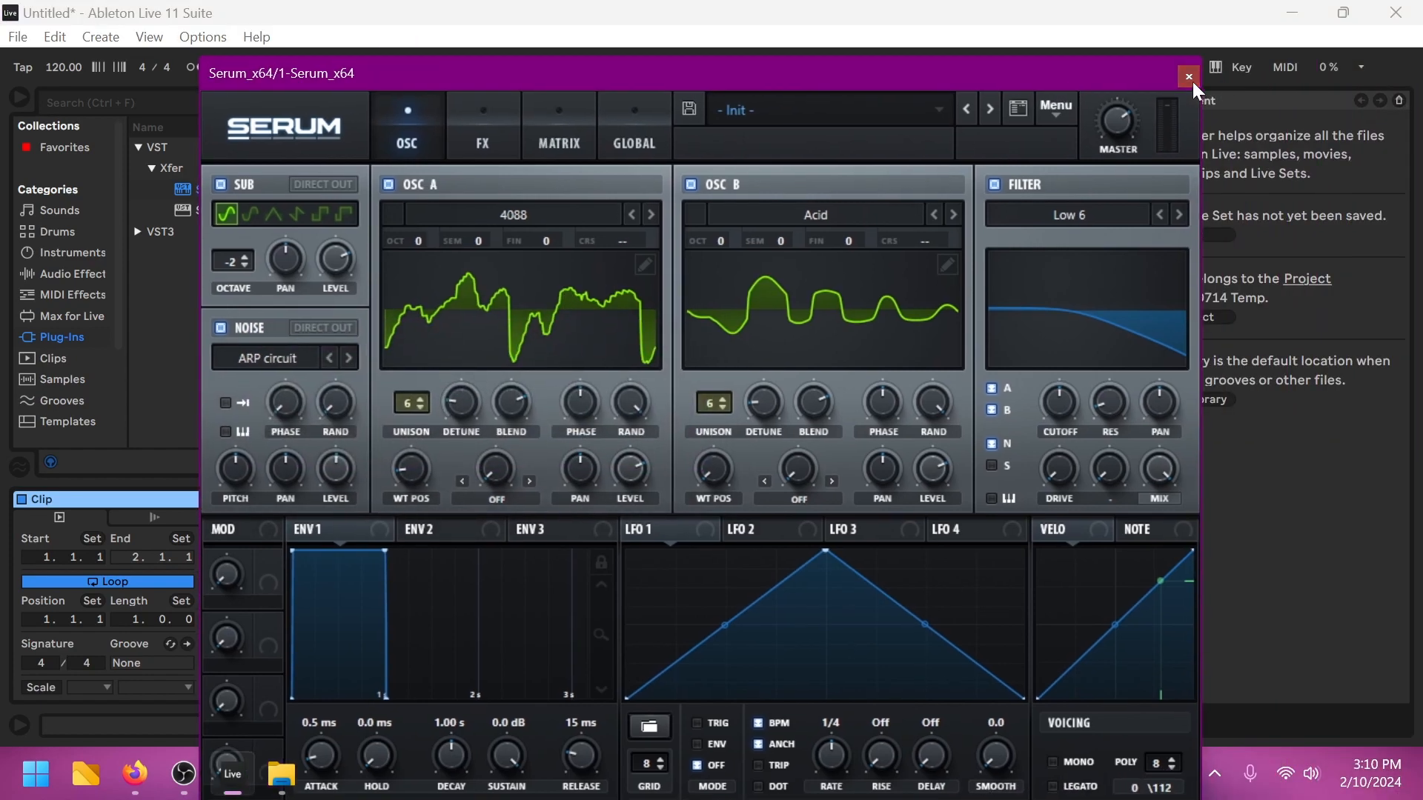
pyautogui.click(1188, 77)
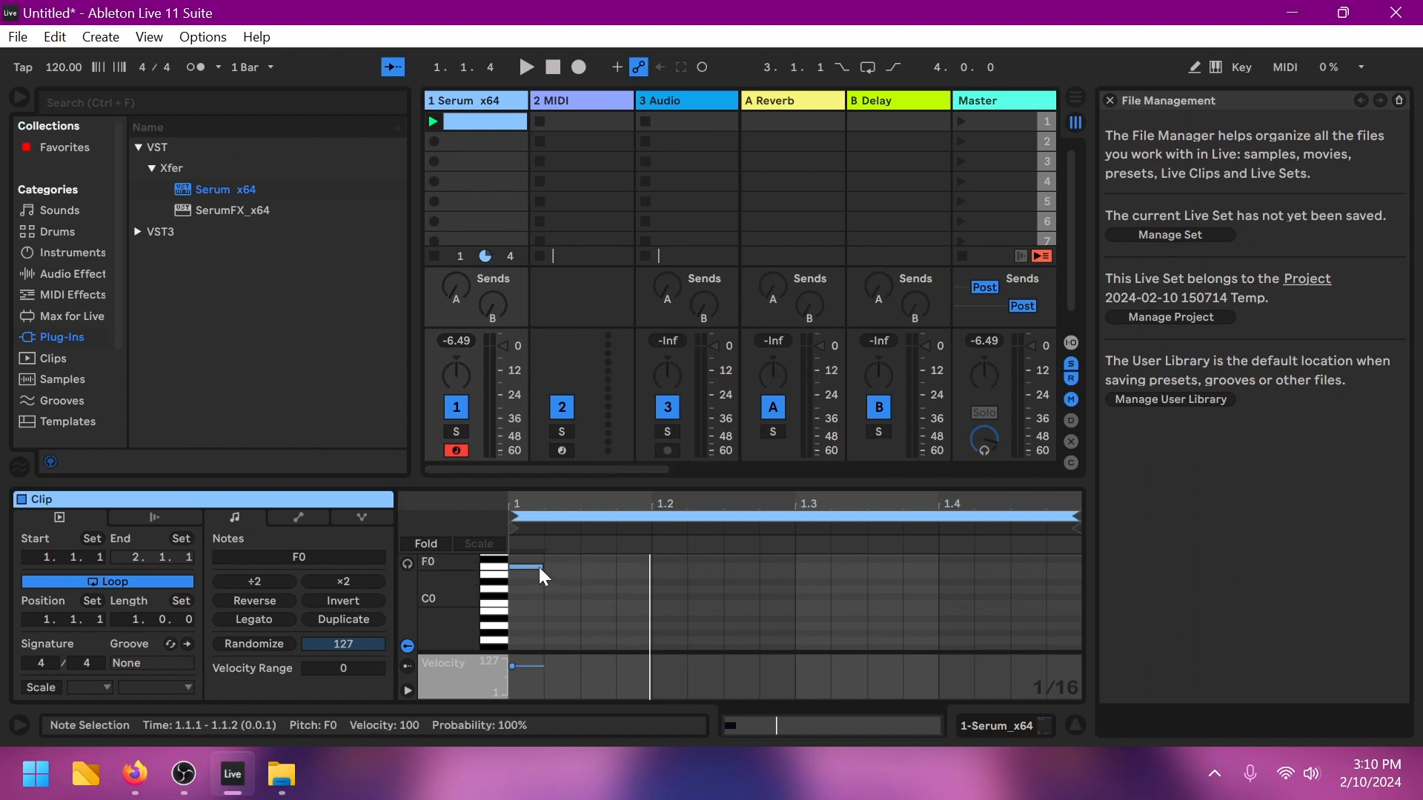
# Step: Extend the F0 note in the clip to one full beat, ending at 1.2.1, and audition it
pyautogui.moveTo(543, 567); pyautogui.dragTo(645, 578)
pyautogui.press('space')
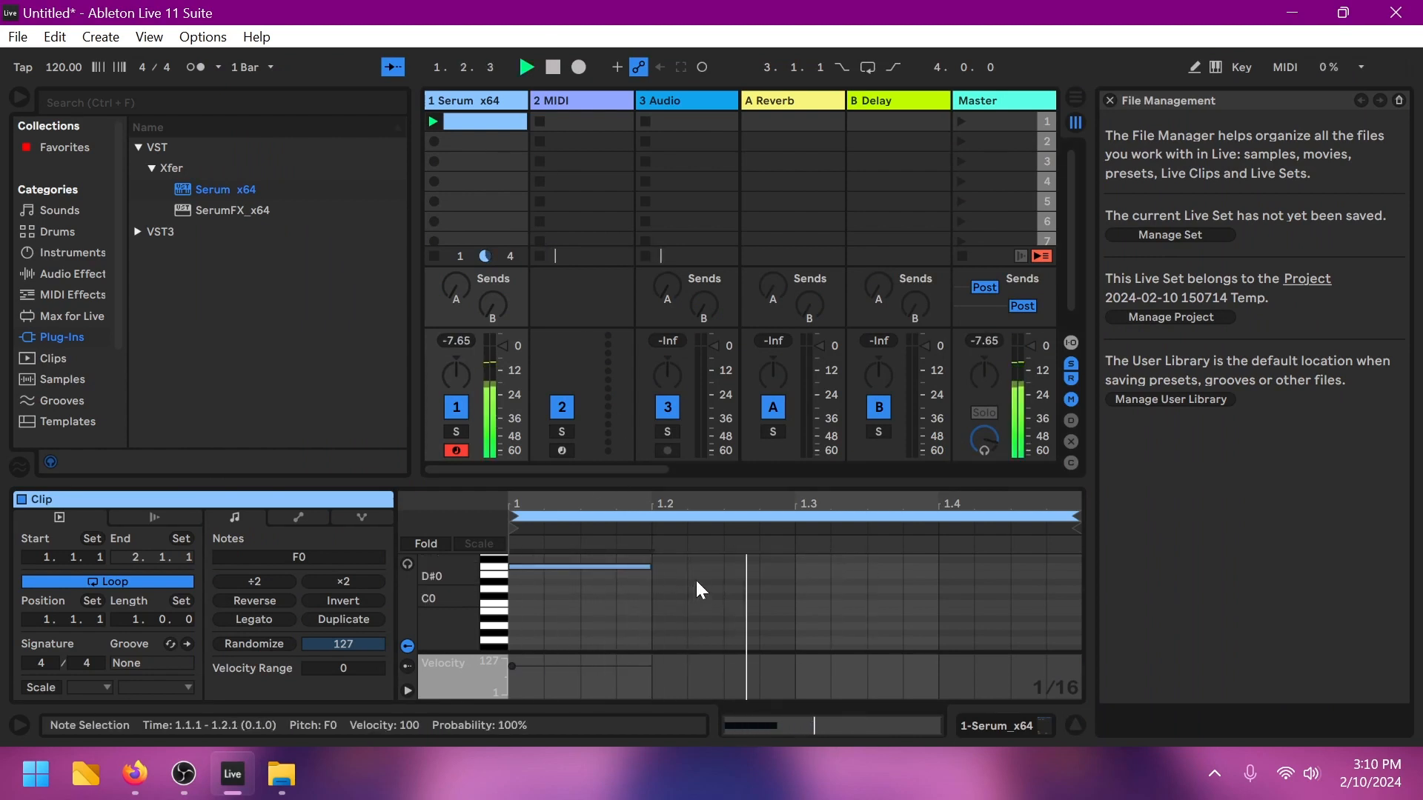
pyautogui.press('space')
# Step: Add the Corpus audio effect from Reverb & Resonance to the Serum track and play the clip through it
pyautogui.click(106, 275)
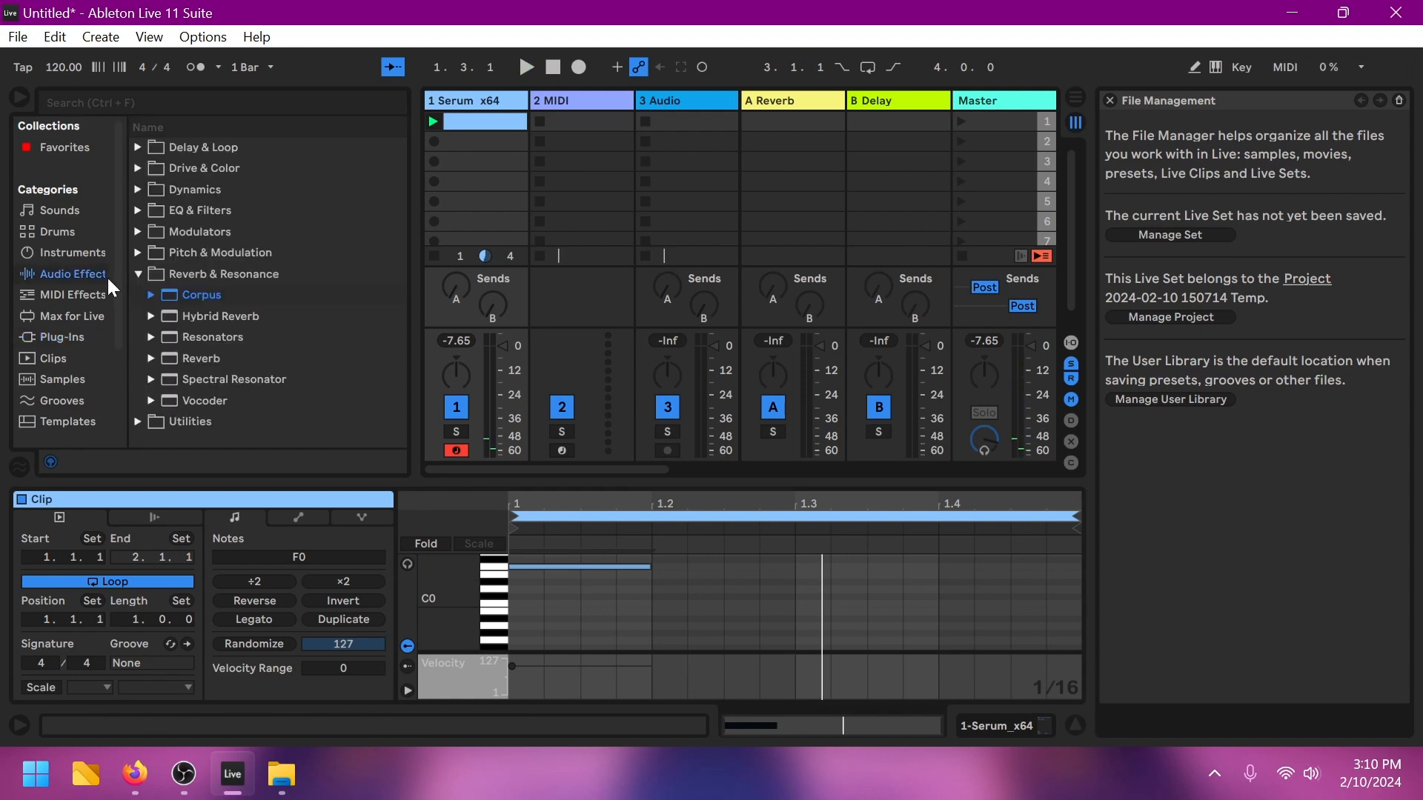
pyautogui.moveTo(189, 295); pyautogui.dragTo(473, 169)
pyautogui.press('space')
pyautogui.press('space')
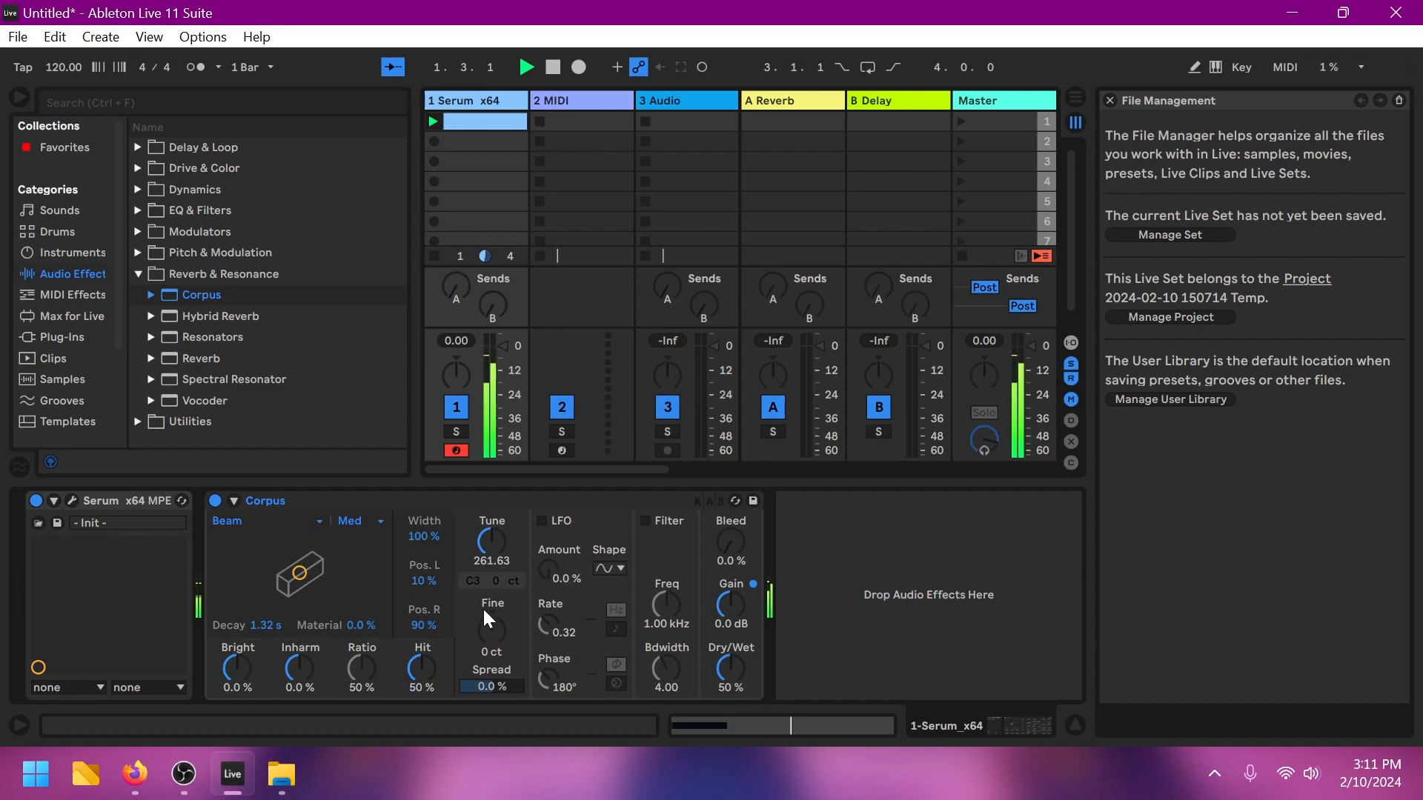
# Step: Switch to Firefox to read the Corpus description and resonator parameters in the Live manual, and return to Ableton Live
pyautogui.click(135, 774)
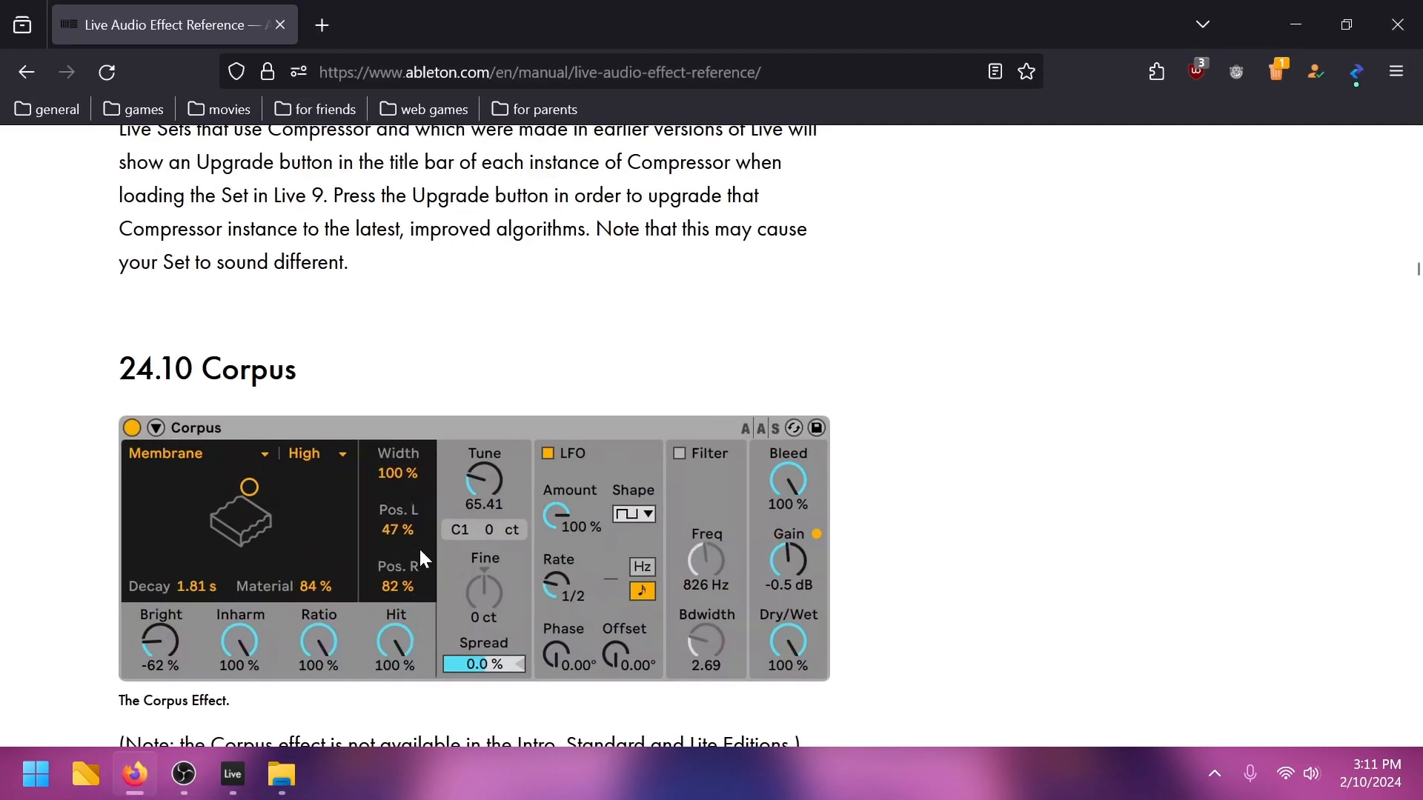
pyautogui.scroll(-5, 570, 428)
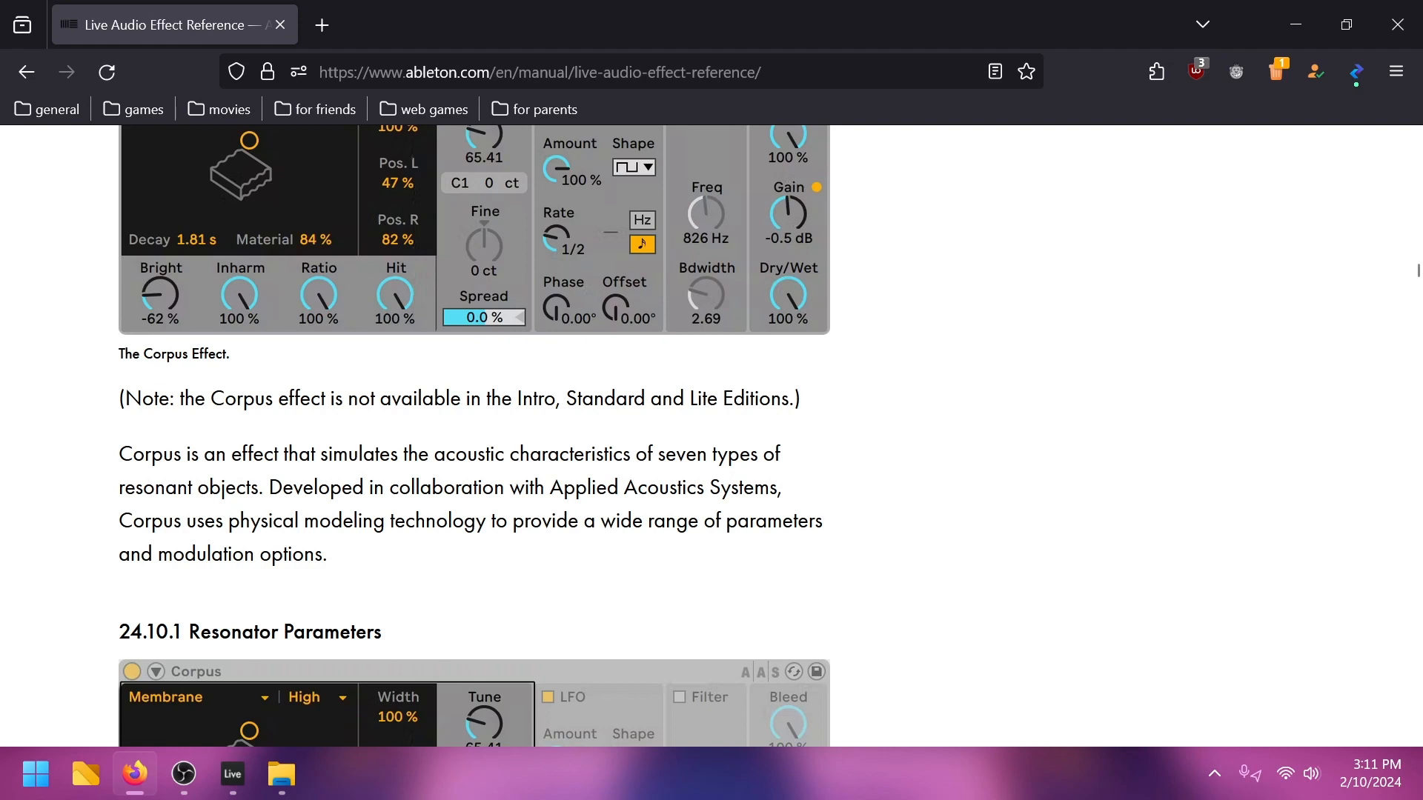
pyautogui.scroll(-3, 704, 498)
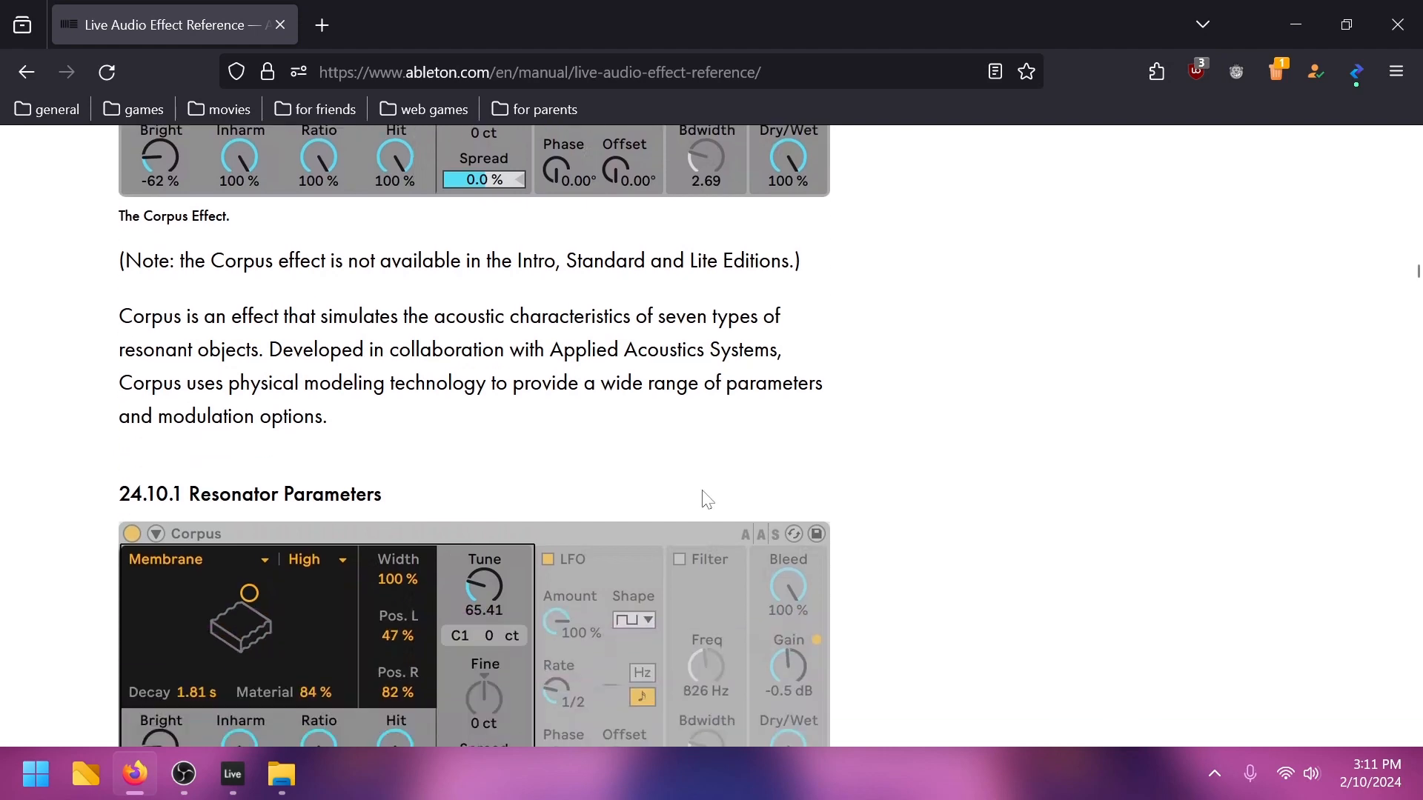
pyautogui.scroll(-3, 705, 499)
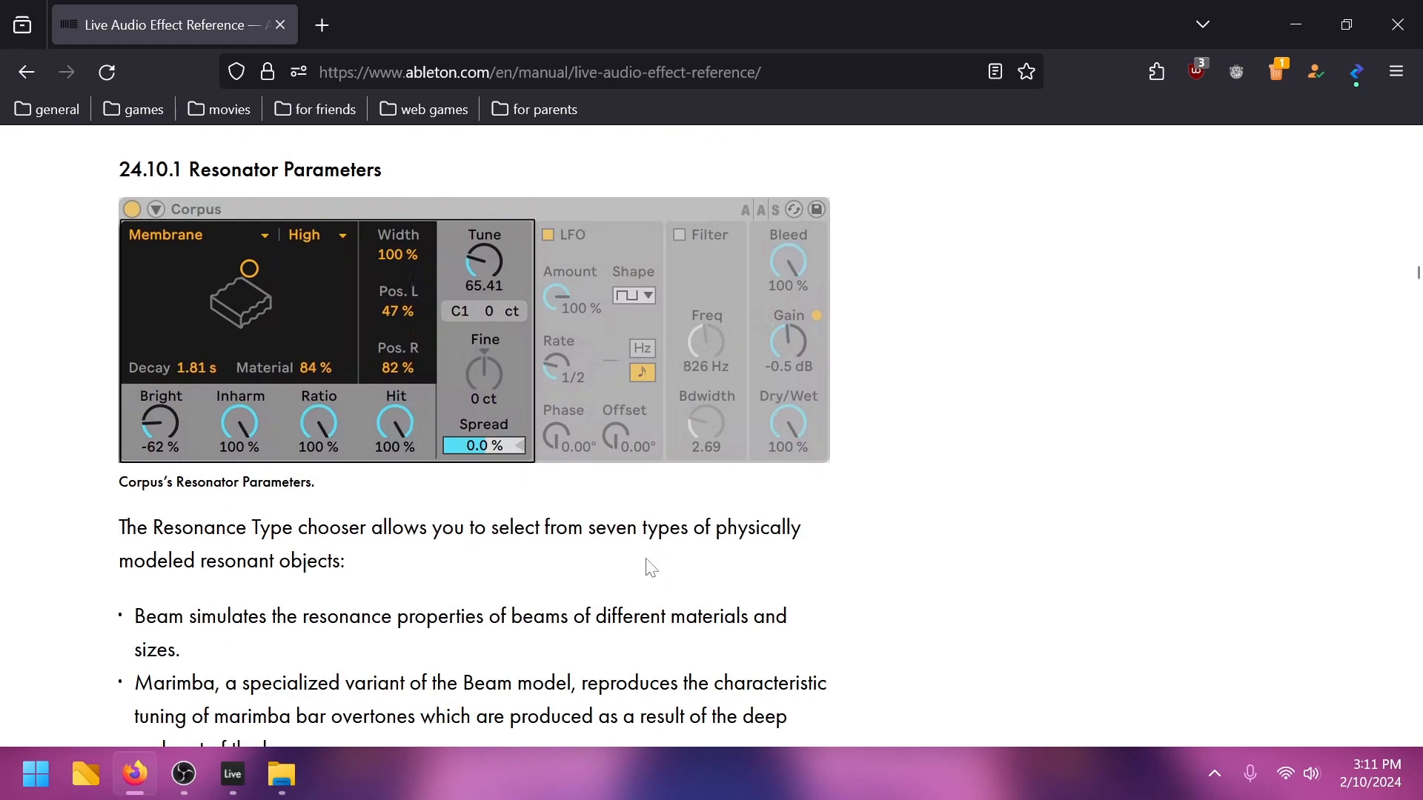
pyautogui.click(233, 775)
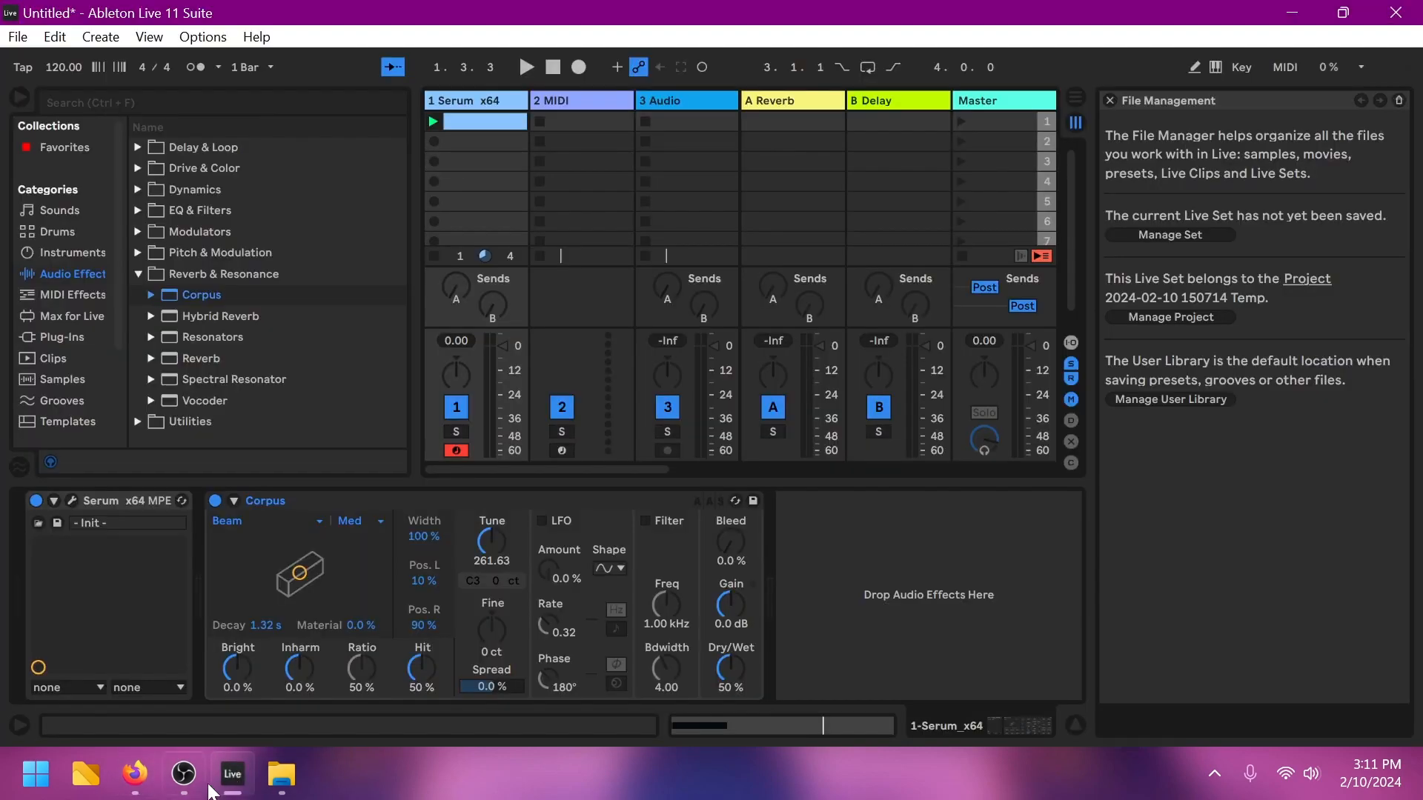
pyautogui.click(200, 791)
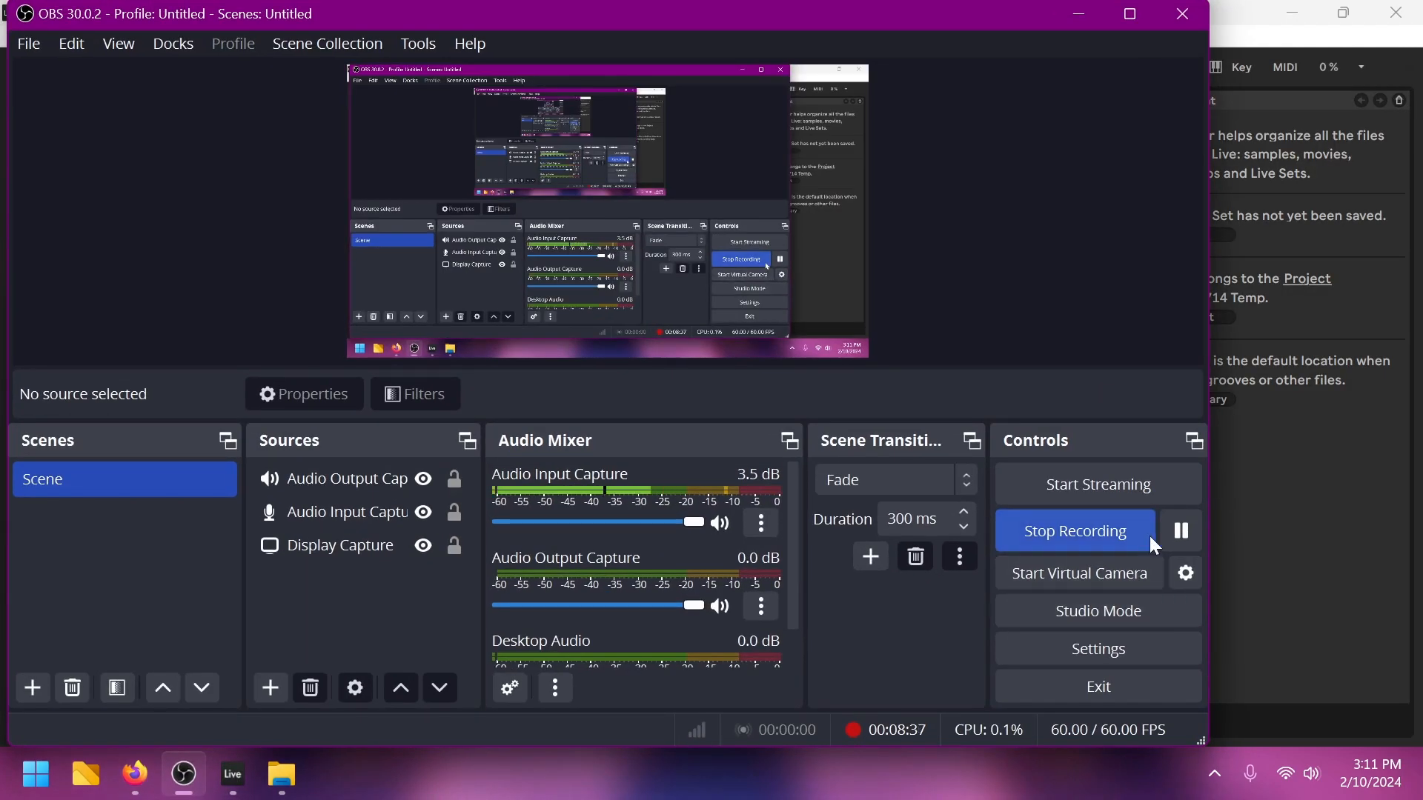
pyautogui.click(1264, 564)
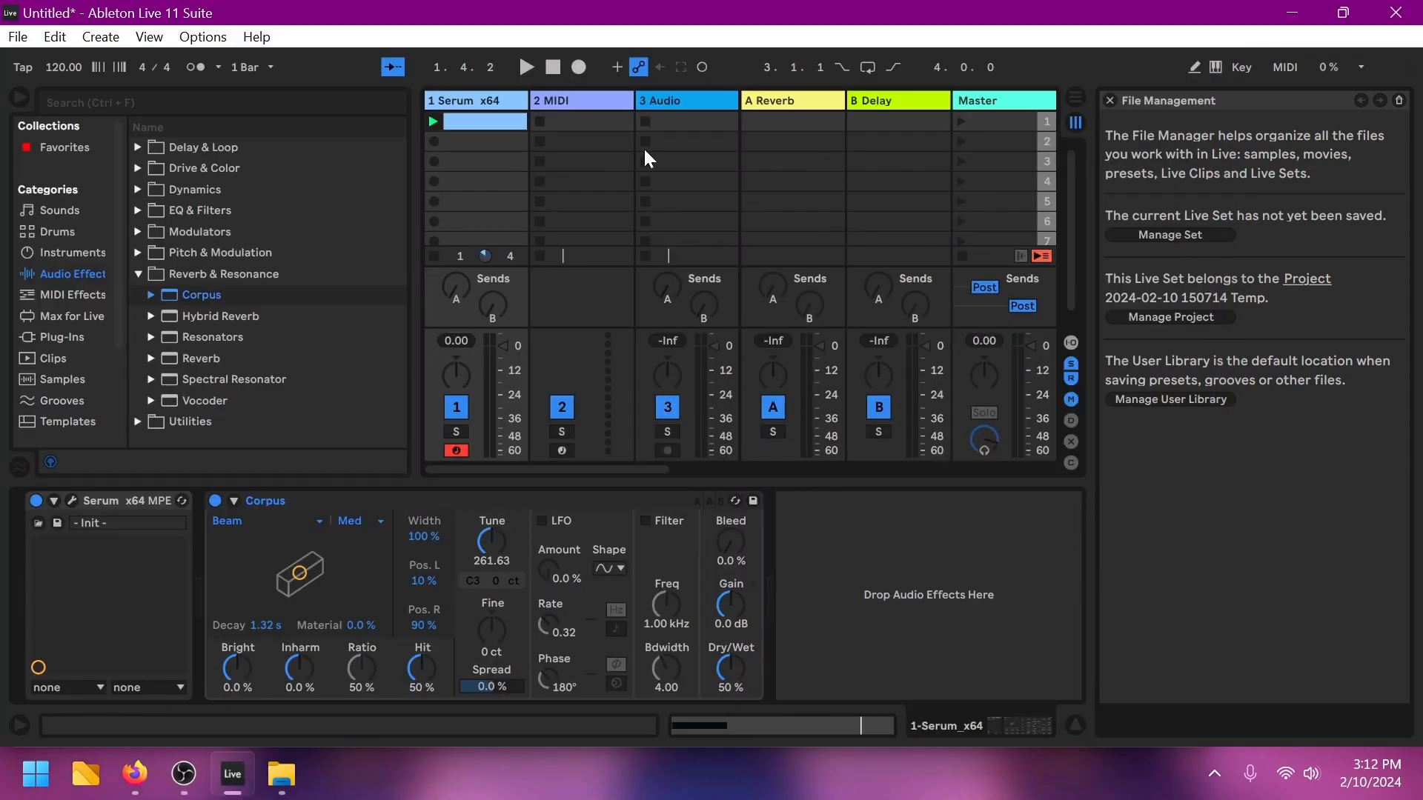
# Step: Play the clip and compare its sound with Corpus switched off and on
pyautogui.click(553, 68)
pyautogui.click(527, 67)
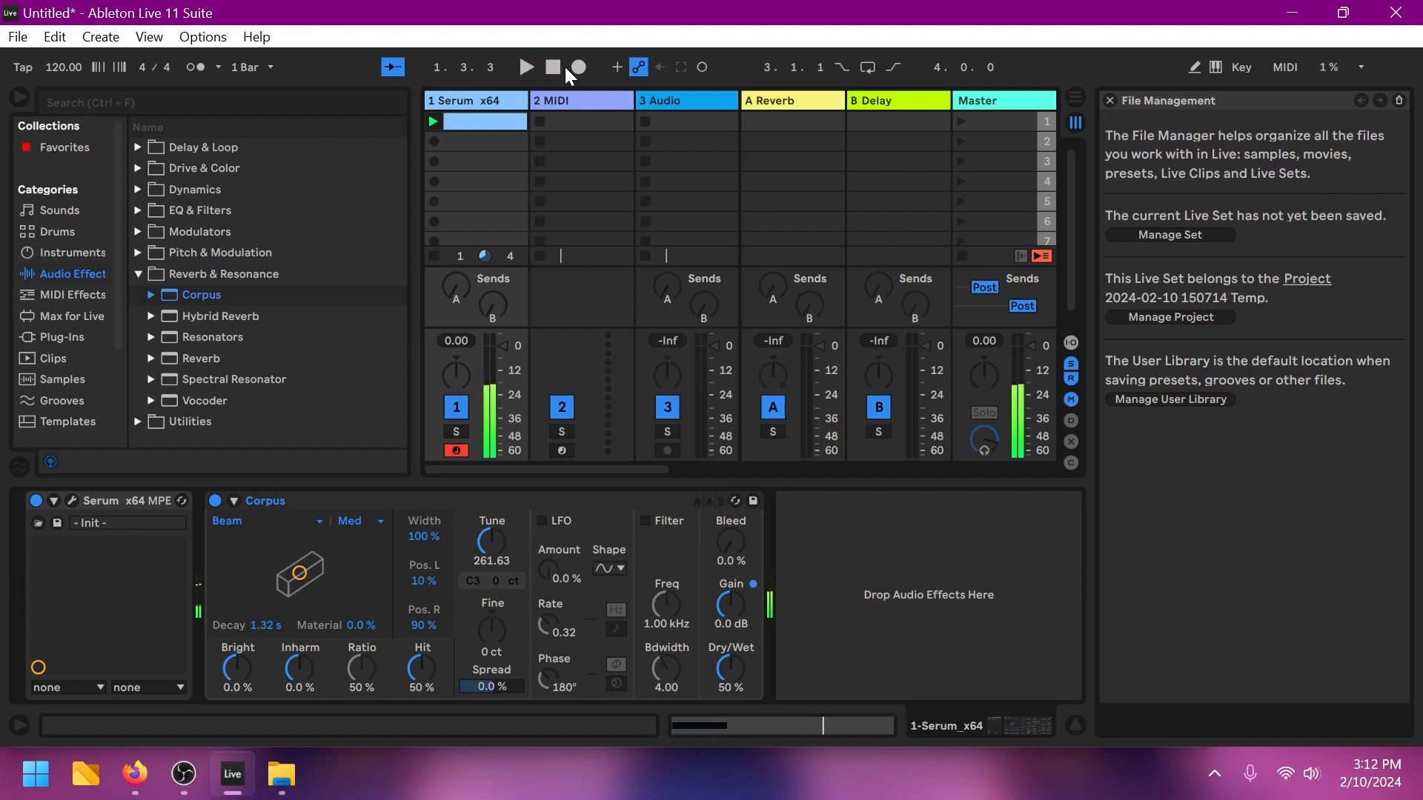
pyautogui.click(554, 67)
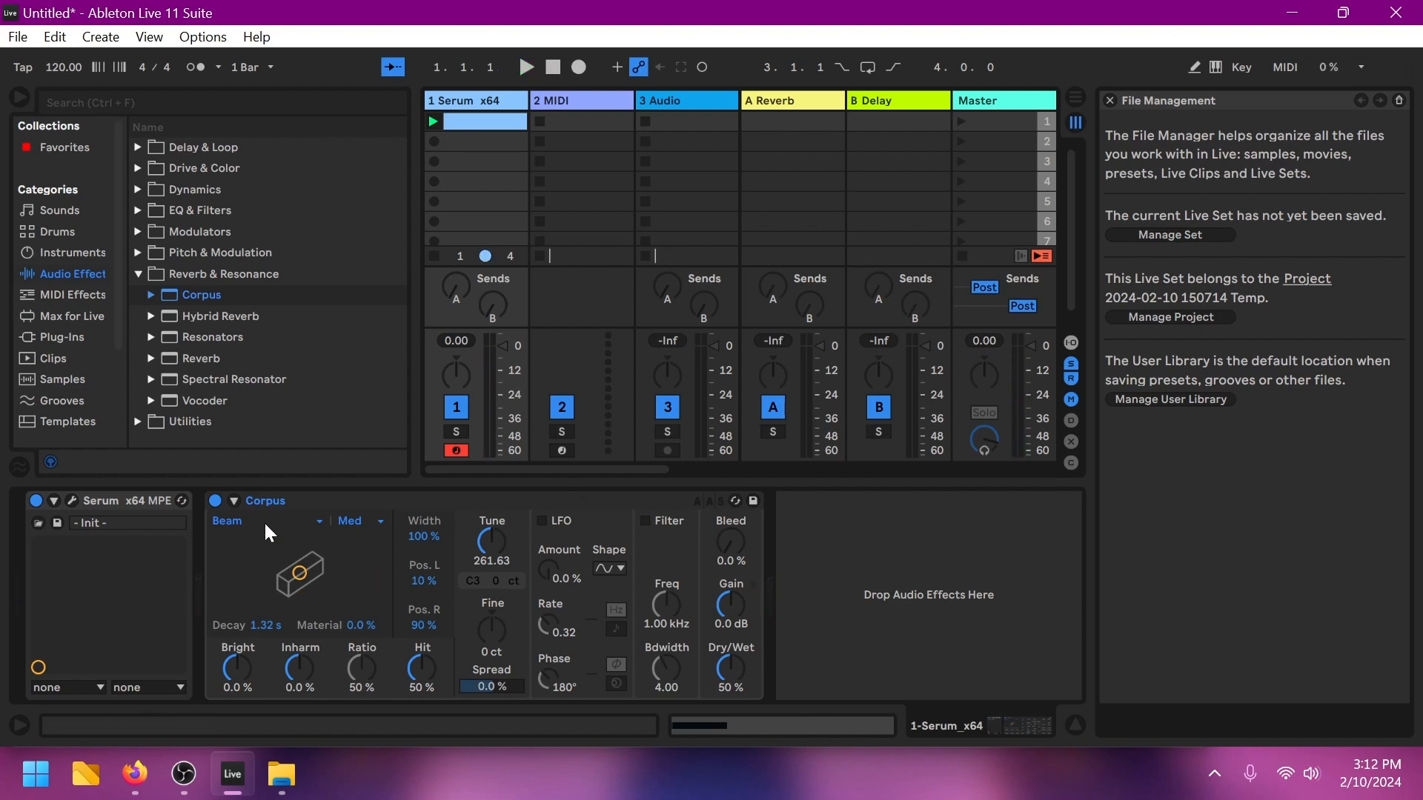
pyautogui.click(213, 497)
pyautogui.press('space')
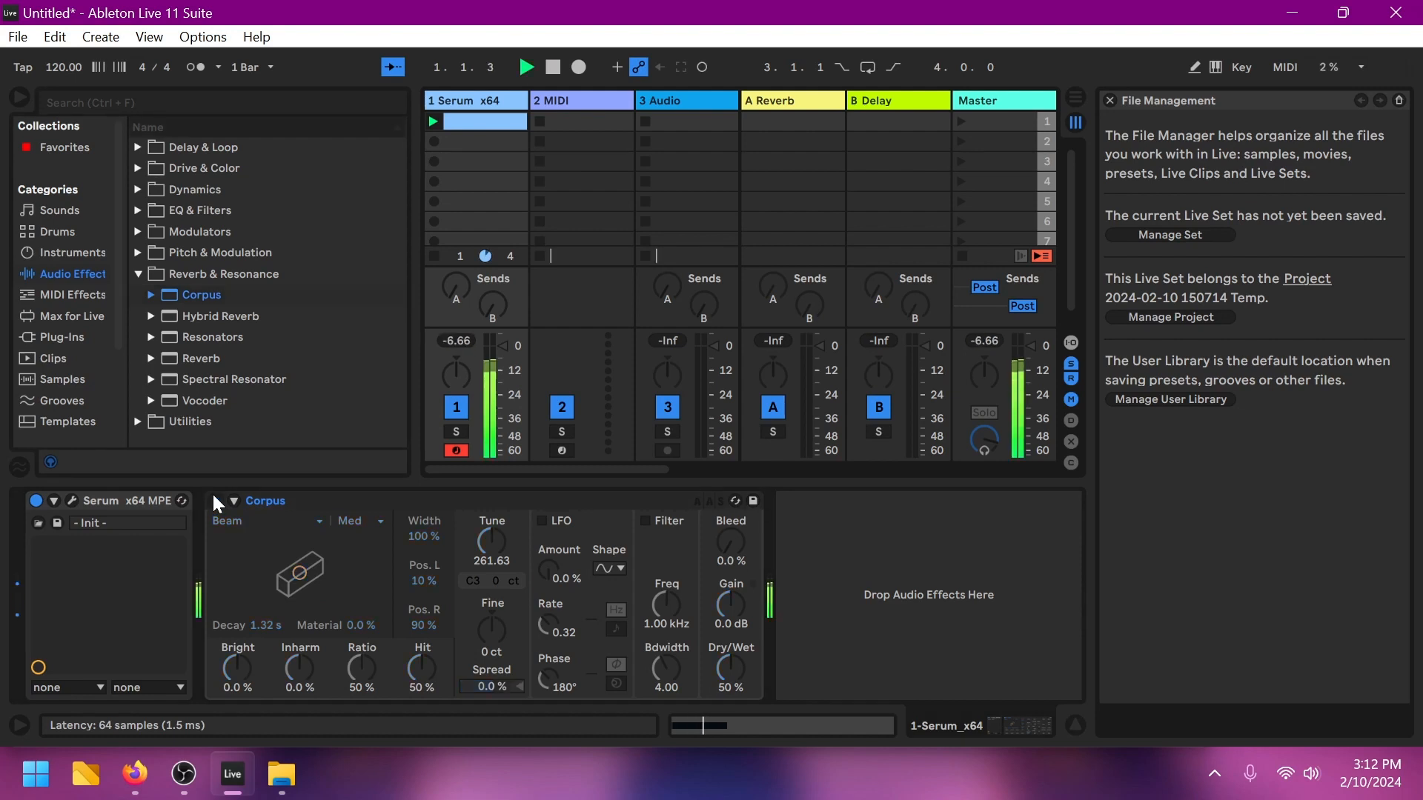
pyautogui.click(214, 500)
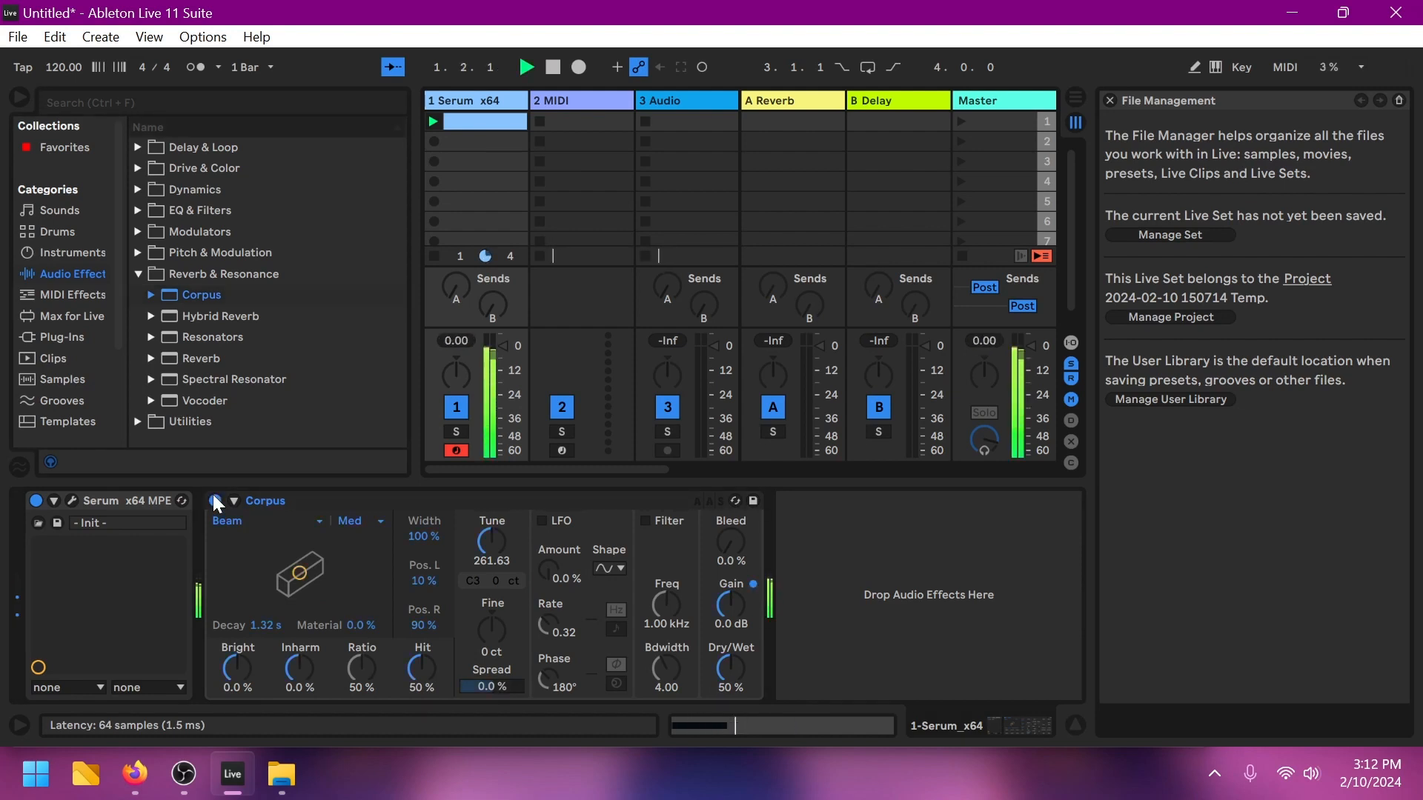
# Step: Lower the Corpus Tune to 17.09 and set Inharm to -59 % while listening to the clip
pyautogui.click(492, 539)
pyautogui.moveTo(492, 538); pyautogui.dragTo(491, 615)
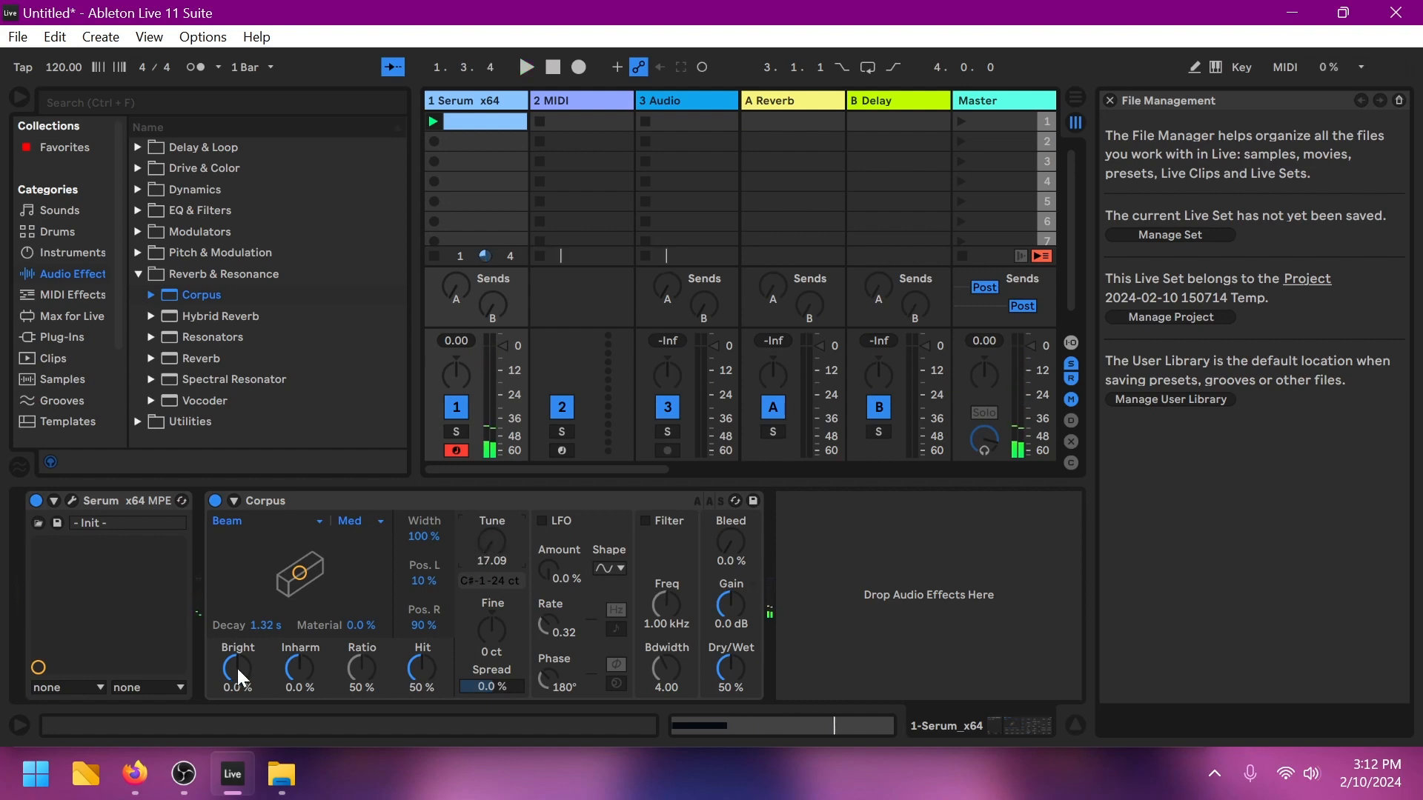
pyautogui.moveTo(237, 669); pyautogui.dragTo(297, 669)
pyautogui.press('space')
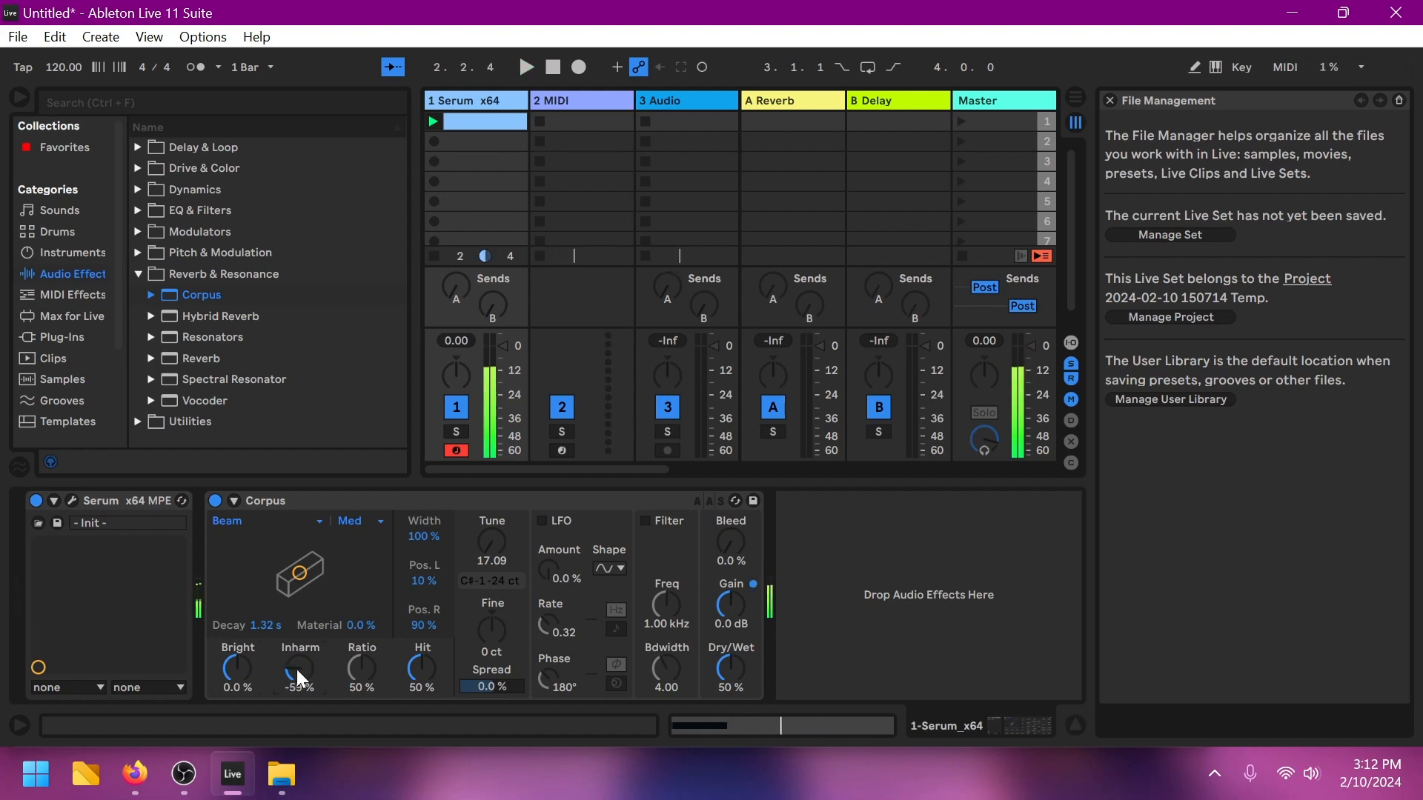
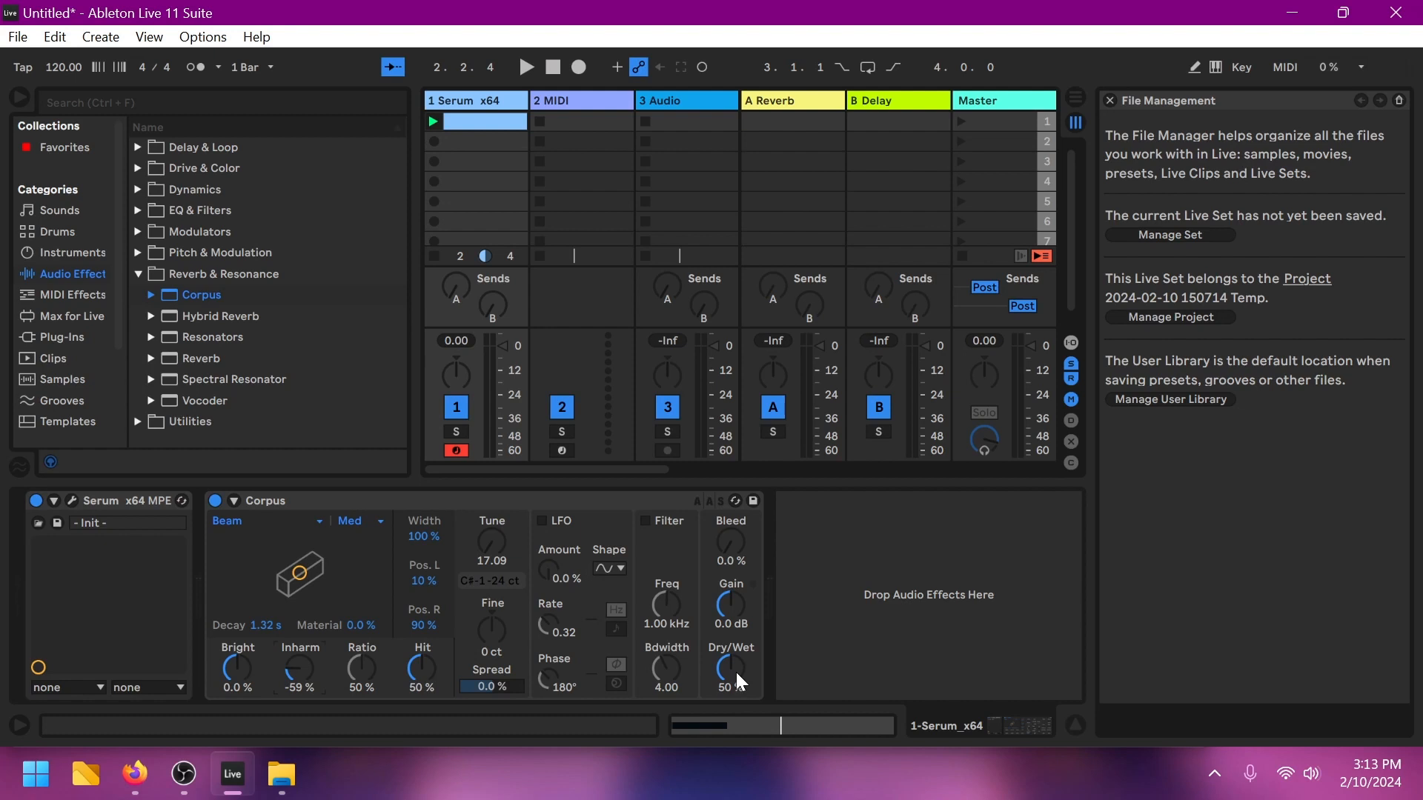
# Step: Set the Corpus Tune to 28.98 and Bright to -56 %, auditioning the clip
pyautogui.press('space')
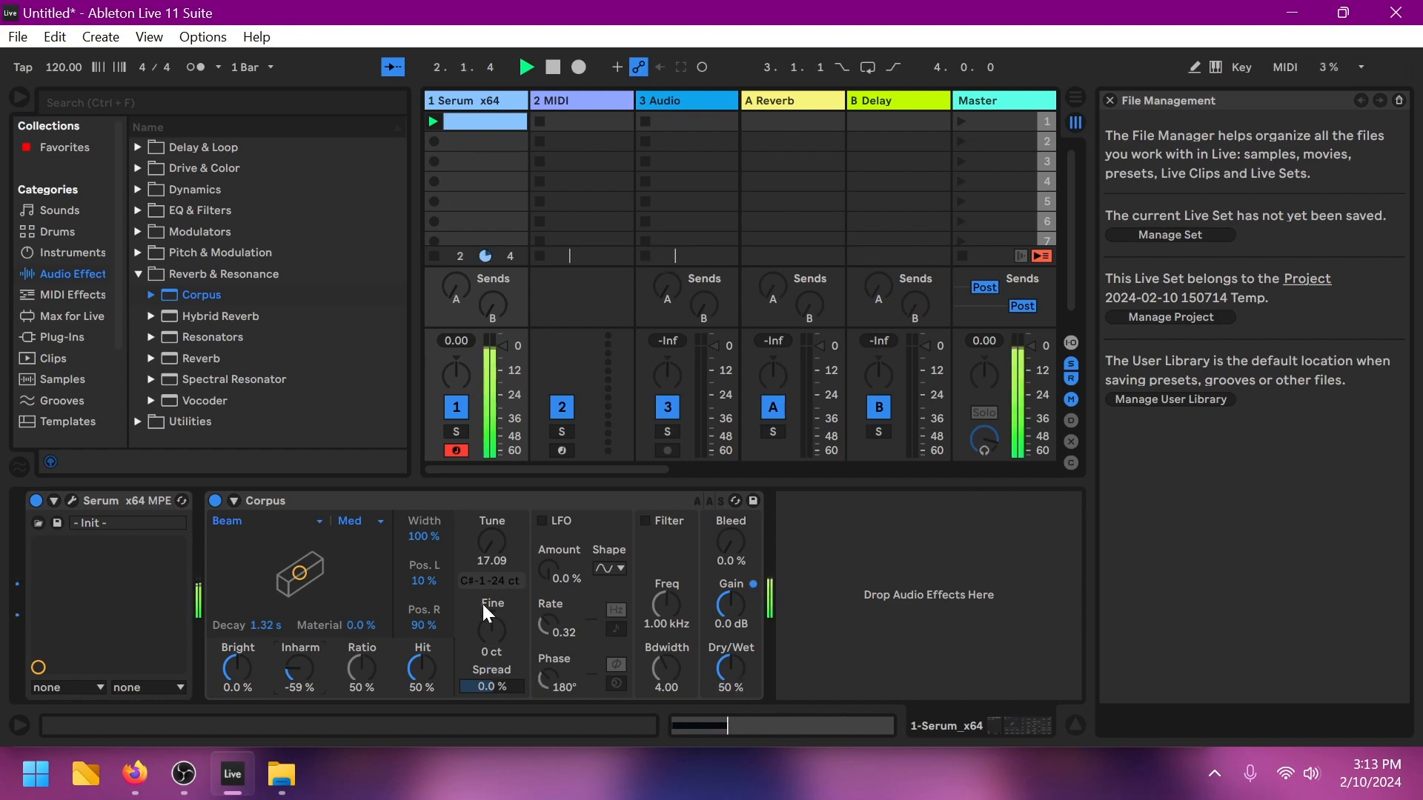
pyautogui.moveTo(493, 546); pyautogui.dragTo(492, 545)
pyautogui.moveTo(236, 664)
pyautogui.mouseDown()
pyautogui.moveTo(235, 693)
pyautogui.moveTo(229, 674)
pyautogui.mouseUp()
pyautogui.press('space')
pyautogui.moveTo(234, 662); pyautogui.dragTo(234, 678)
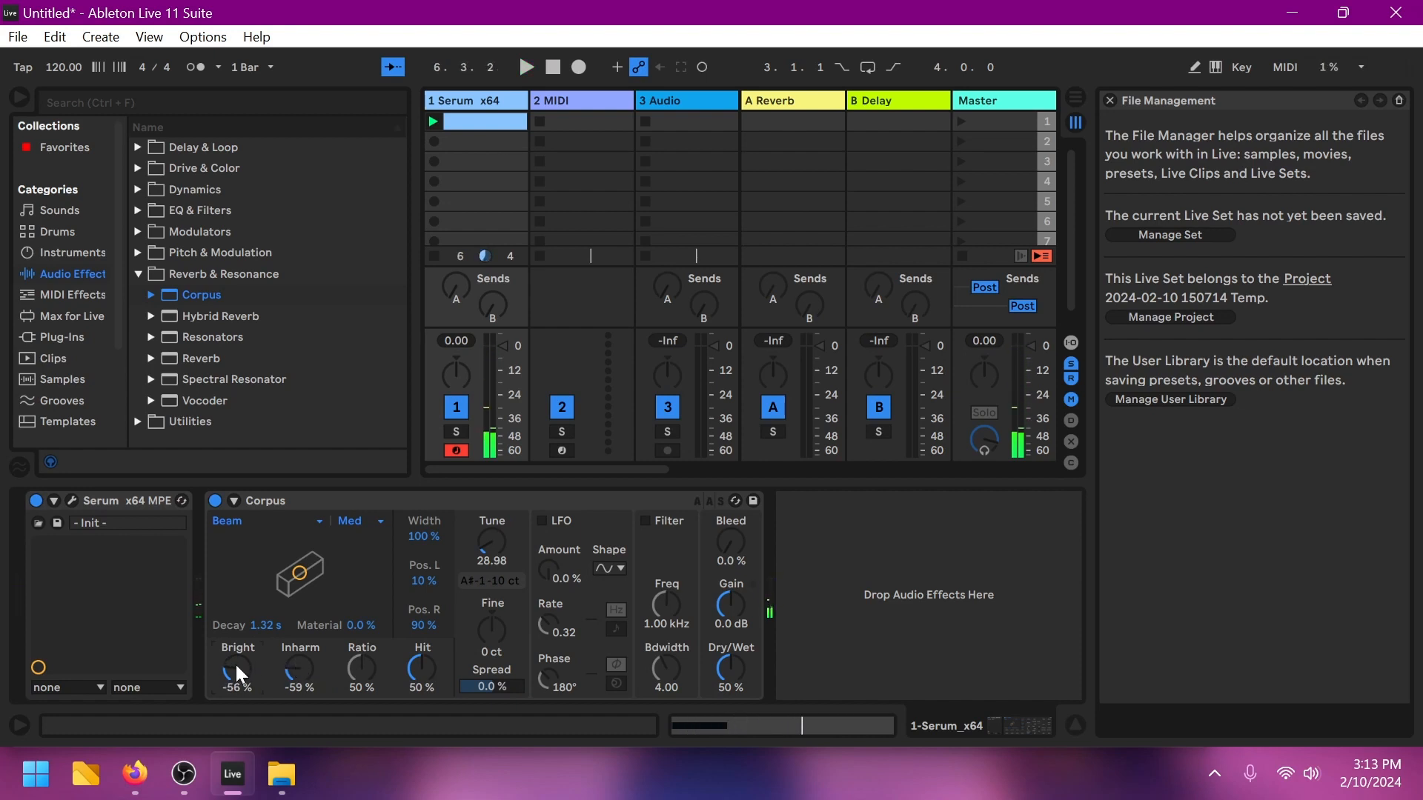
pyautogui.press('space')
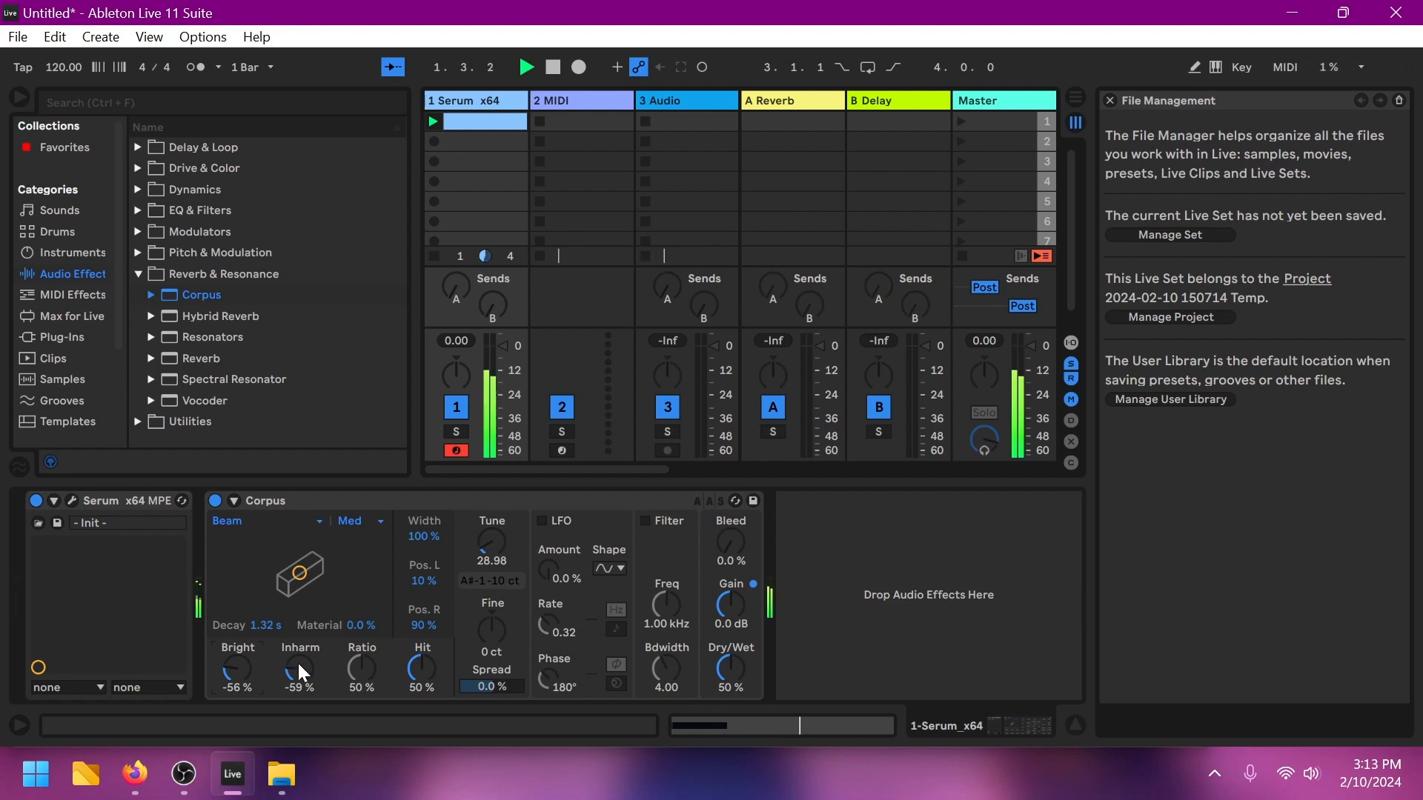
pyautogui.press('space')
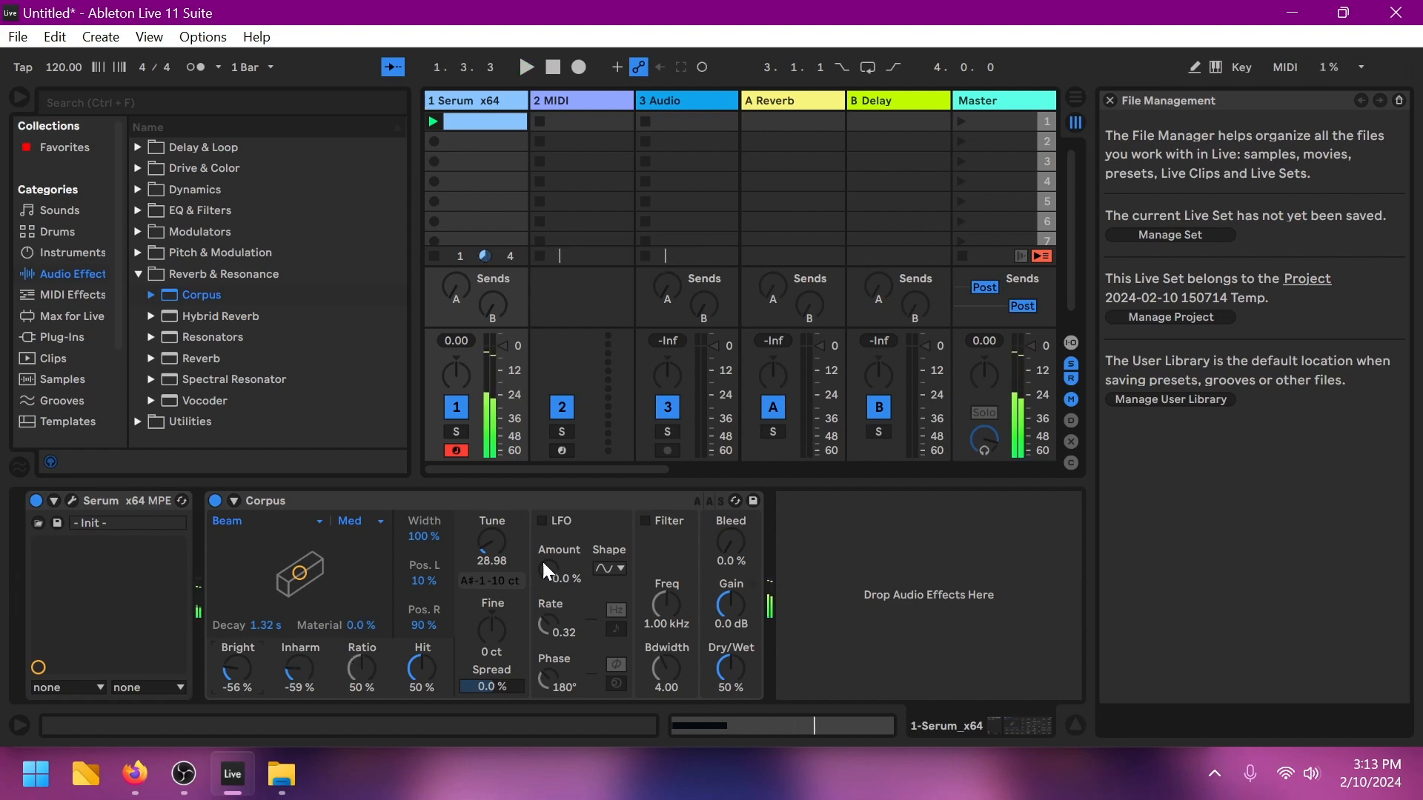
# Step: Open the Serum clip, shorten the F0 note to half a beat and duplicate it to 1.1.3
pyautogui.click(487, 121)
pyautogui.hotkey('shift', 'Left')
pyautogui.hotkey('shift', 'Left')
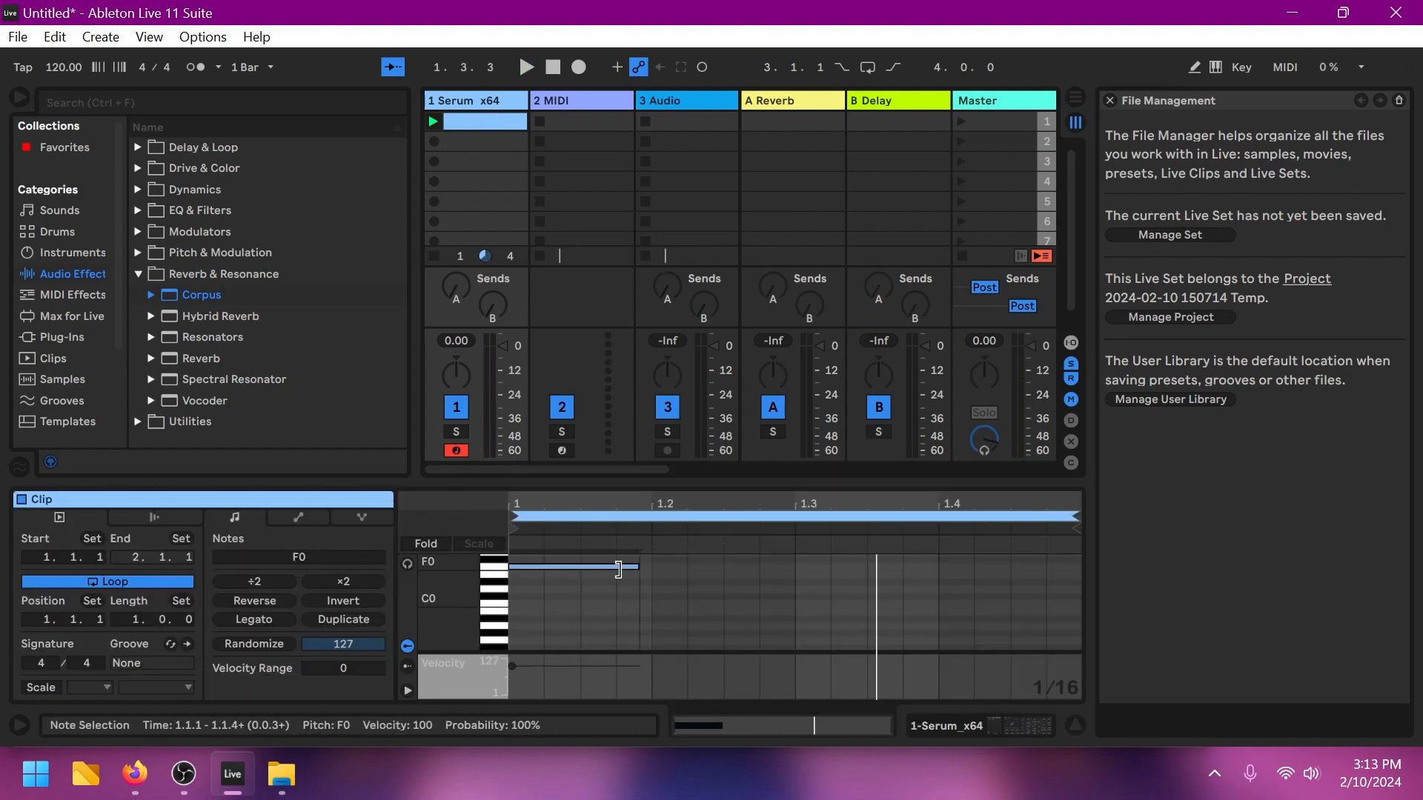
pyautogui.press('space')
pyautogui.press('space')
pyautogui.hotkey('ctrl', 'd')
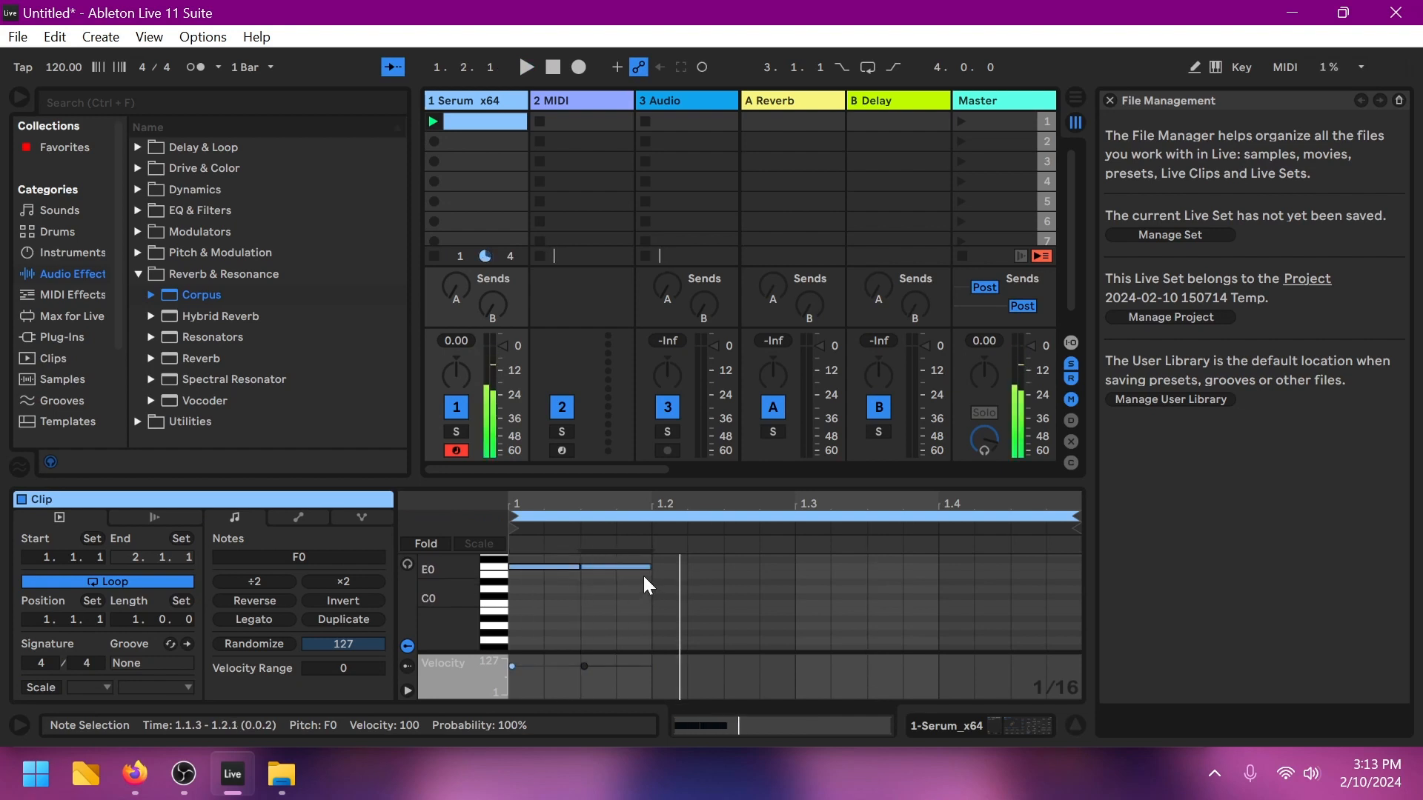
# Step: Transpose the duplicated note down to D0 and add a third half-beat note on F0 at 1.2.1
pyautogui.press('Down')
pyautogui.press('Down')
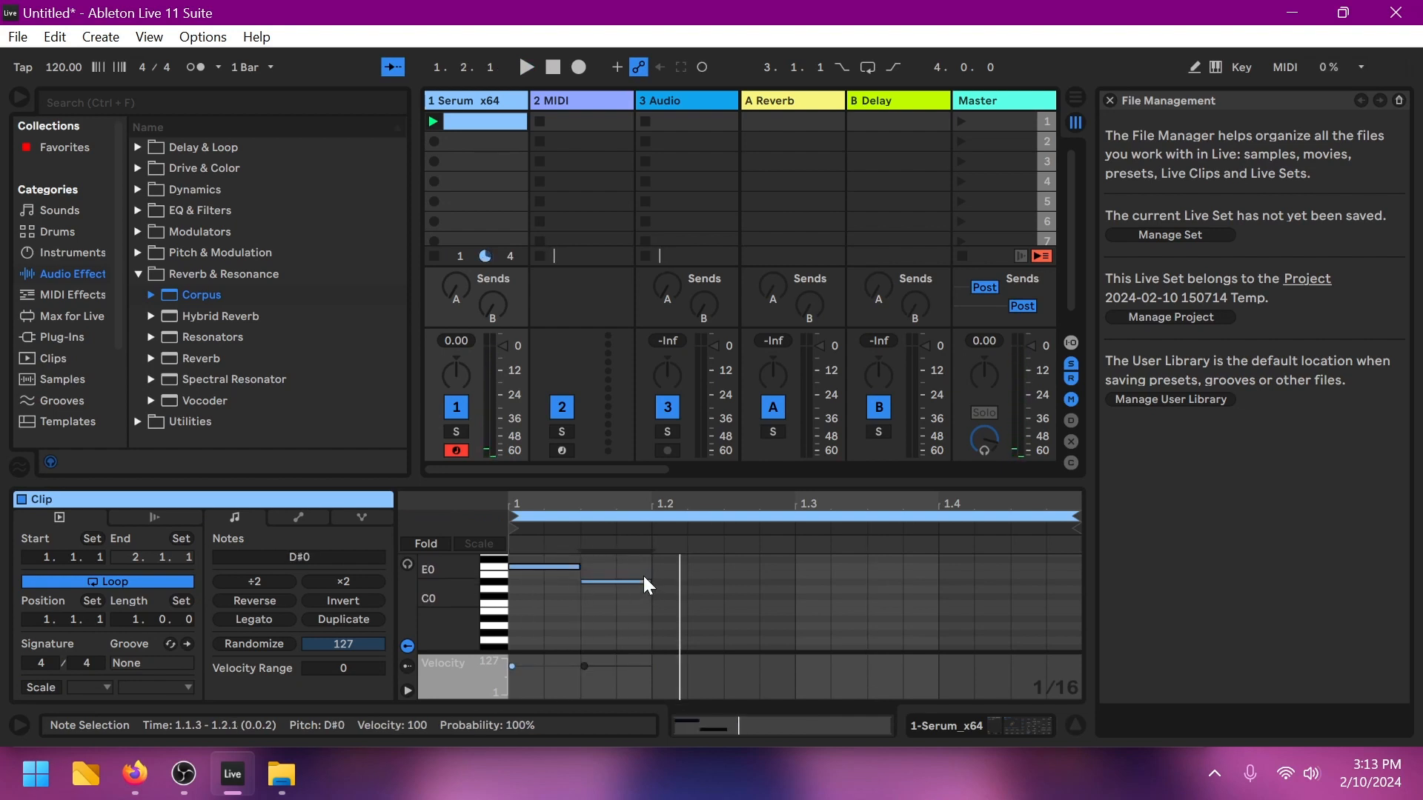
pyautogui.press('Right')
pyautogui.press('Right')
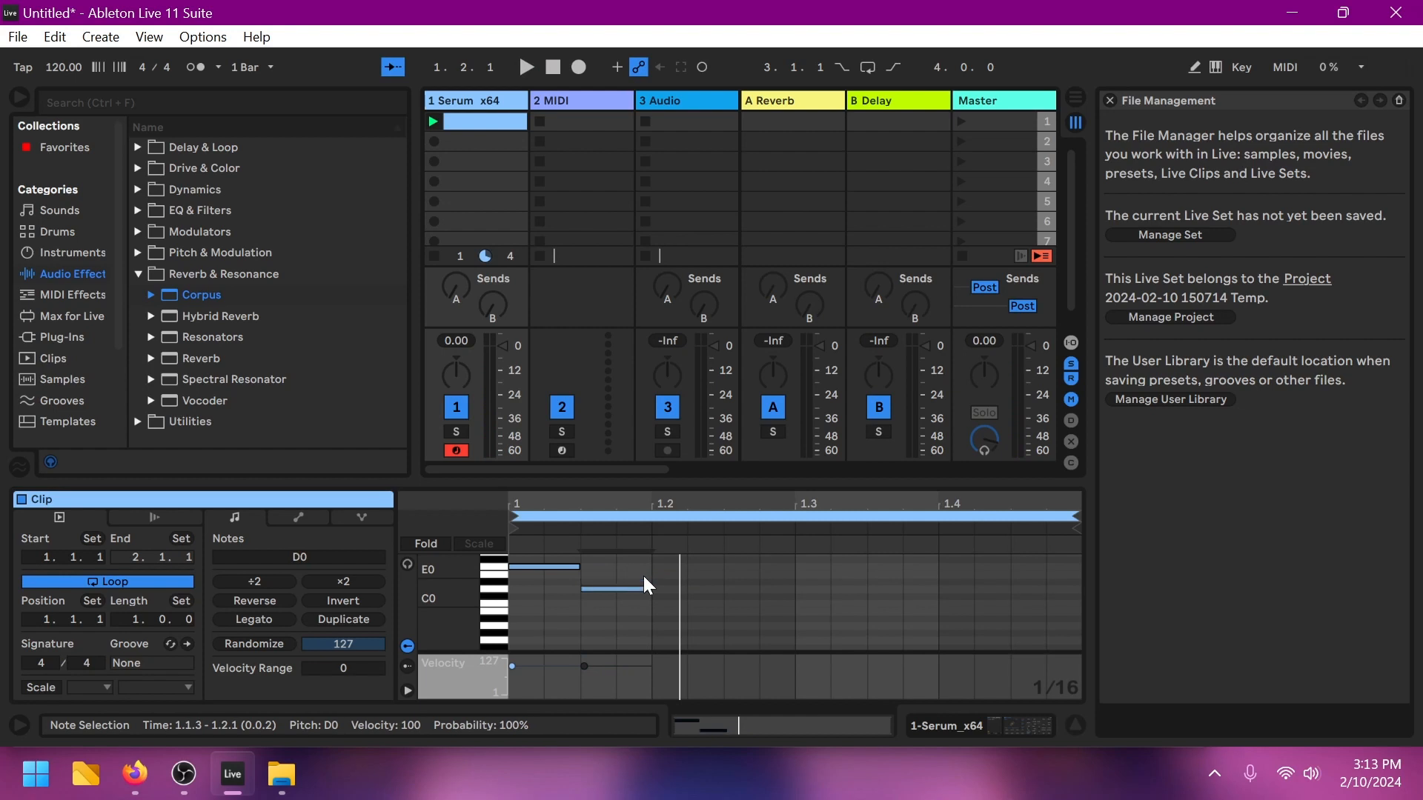
pyautogui.press('Up')
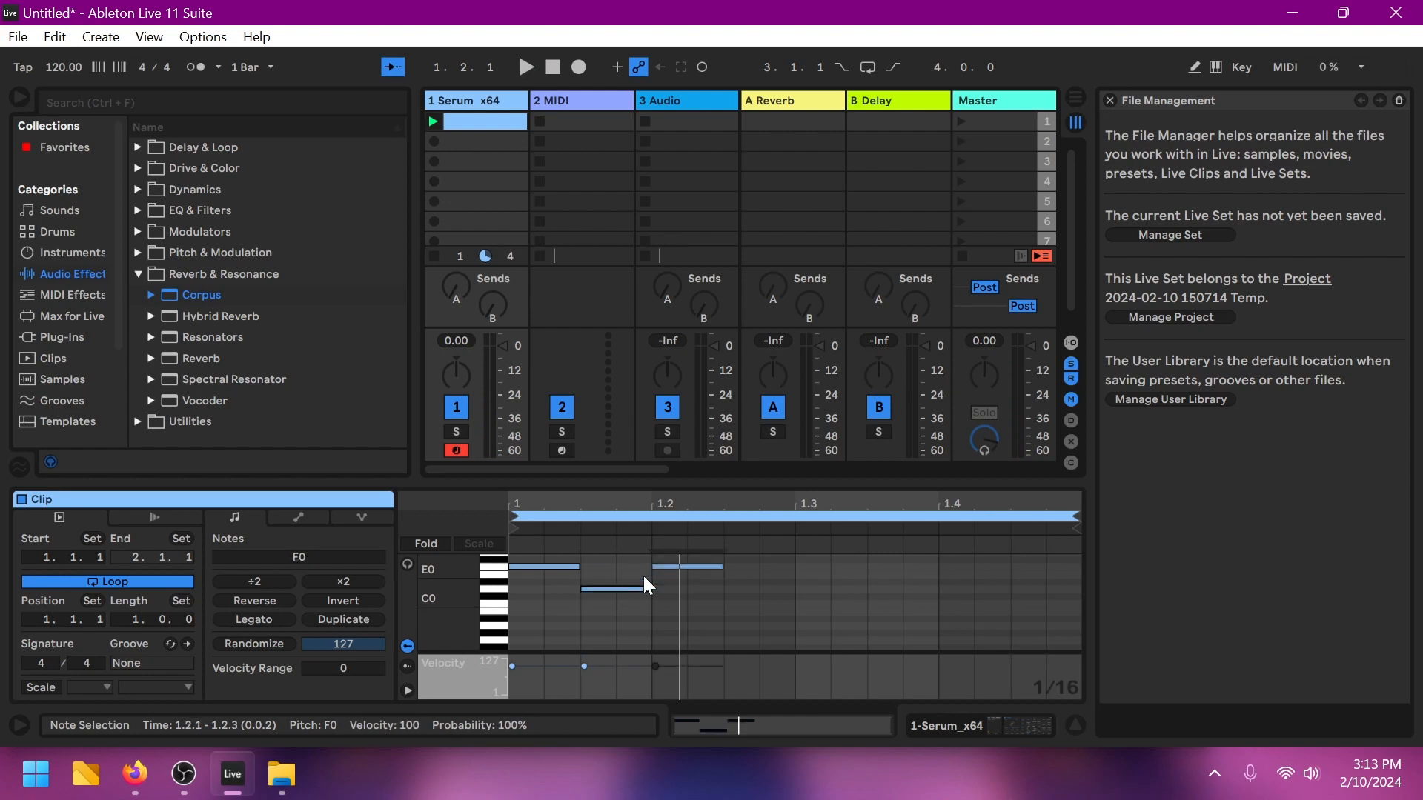
# Step: Duplicate the last half-beat note to 1.2.3 on G0 and again to 1.3.1 on D0
pyautogui.hotkey('ctrl', 'd')
pyautogui.press('Up')
pyautogui.press('Up')
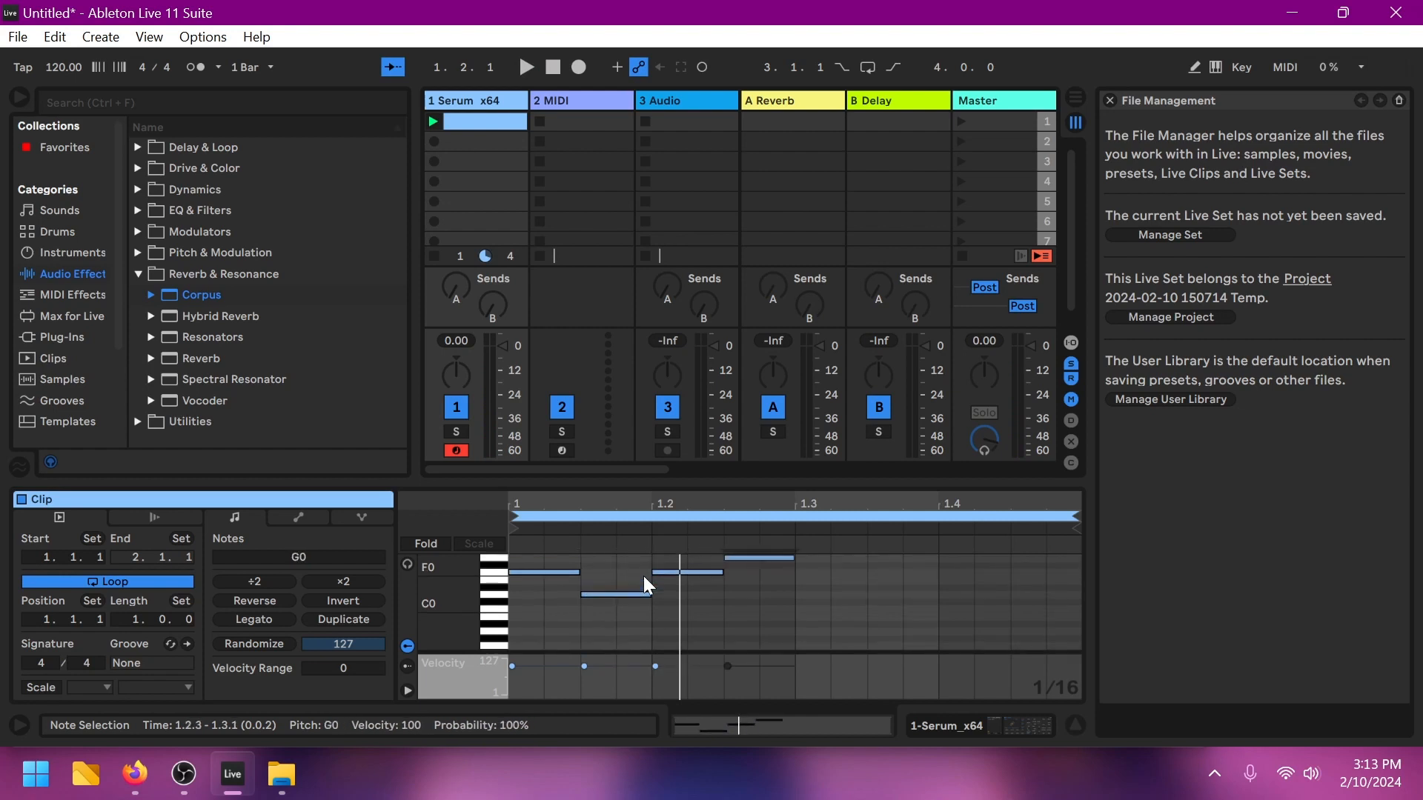
pyautogui.hotkey('ctrl', 'd')
pyautogui.press('Down')
pyautogui.press('Down')
pyautogui.press('Down')
pyautogui.press('Down')
# Step: Continue the pattern with duplicated half-beat notes on C0 at 1.3.3, A-1 at 1.4.1 and B-1 at 1.4.3
pyautogui.hotkey('ctrl', 'd')
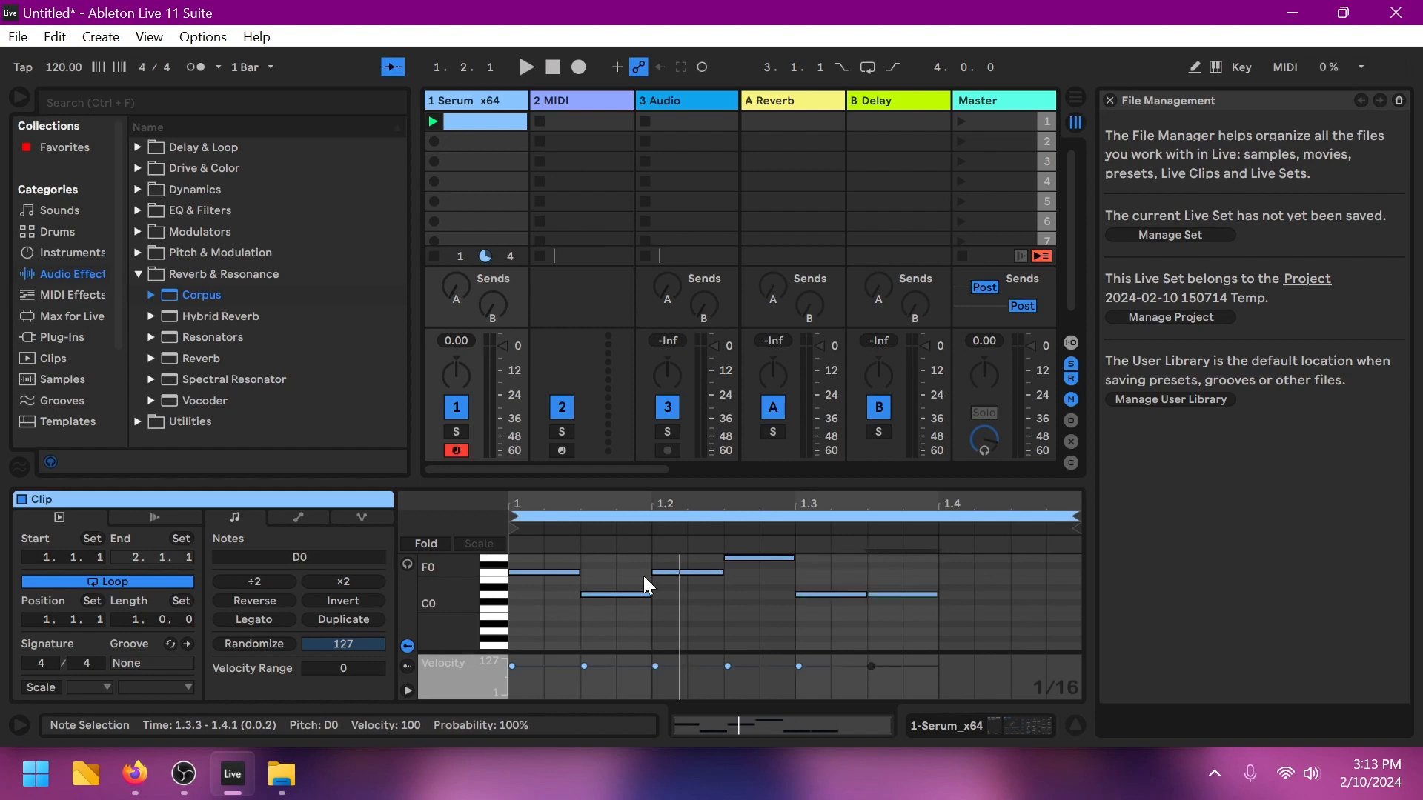
pyautogui.press('Down')
pyautogui.press('Down')
pyautogui.hotkey('ctrl', 'd')
pyautogui.press('Down')
pyautogui.press('Down')
pyautogui.press('Down')
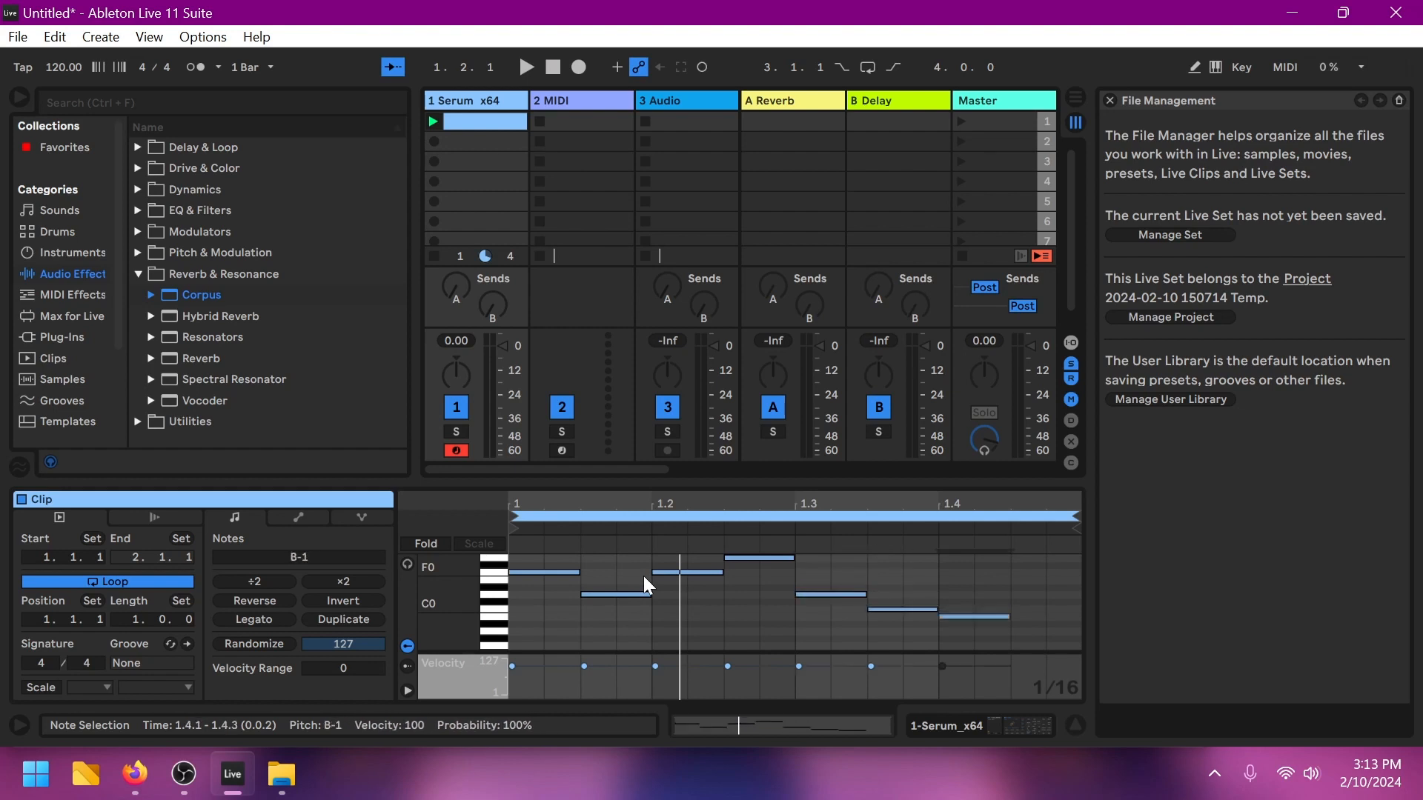
pyautogui.hotkey('ctrl', 'd')
pyautogui.press('Up')
pyautogui.press('Up')
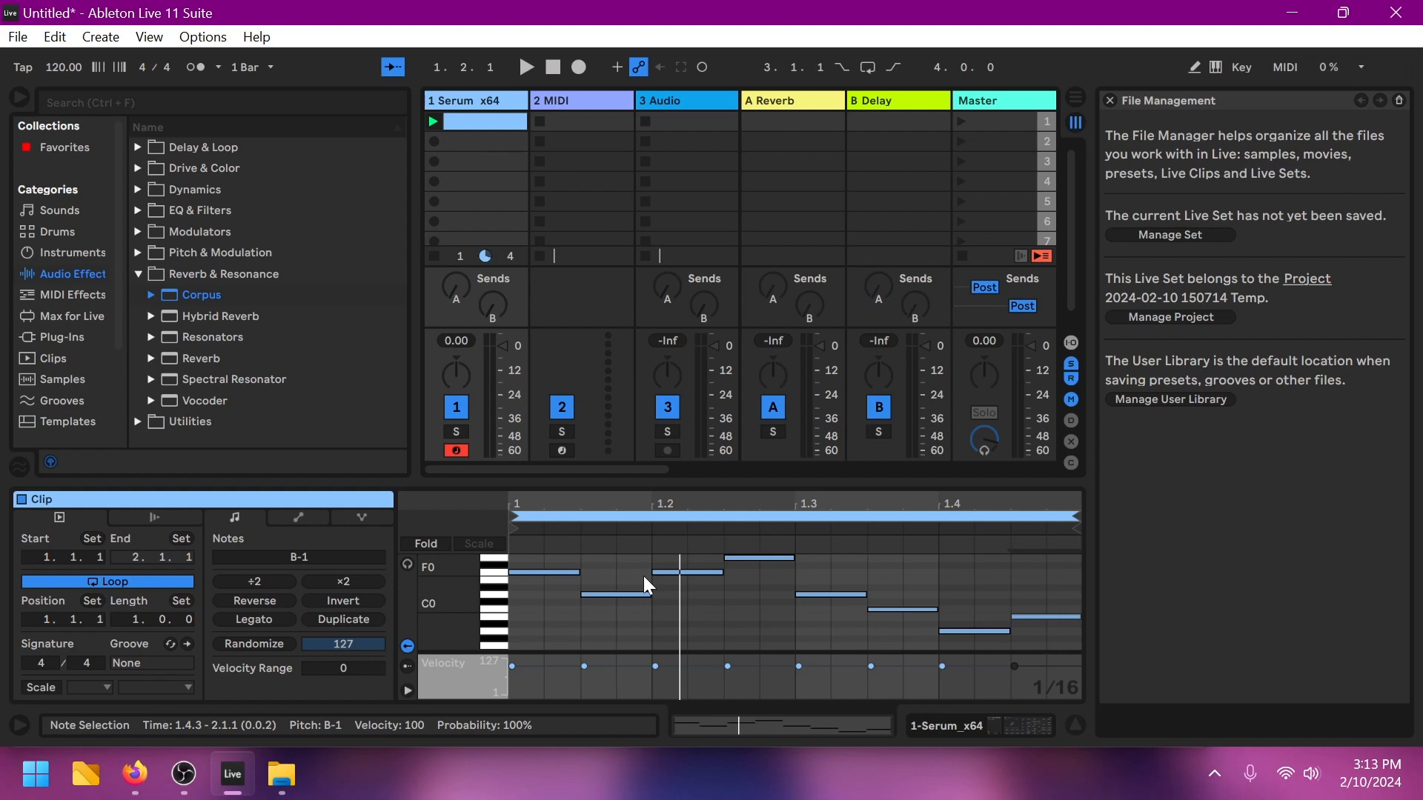
# Step: Audition the pattern from the start, raising the note at 1.4.1 to B-1 and the last note to C0
pyautogui.click(552, 69)
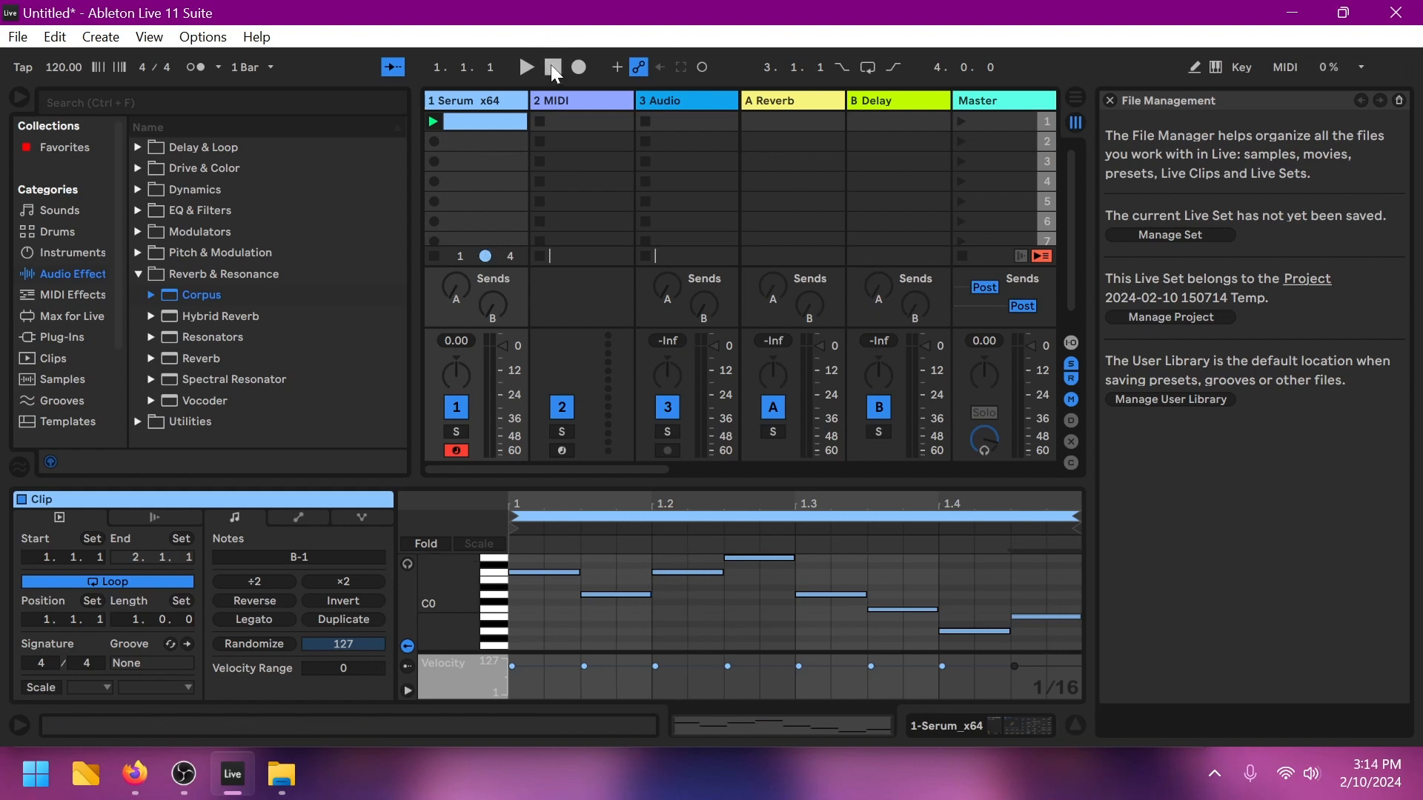
pyautogui.press('space')
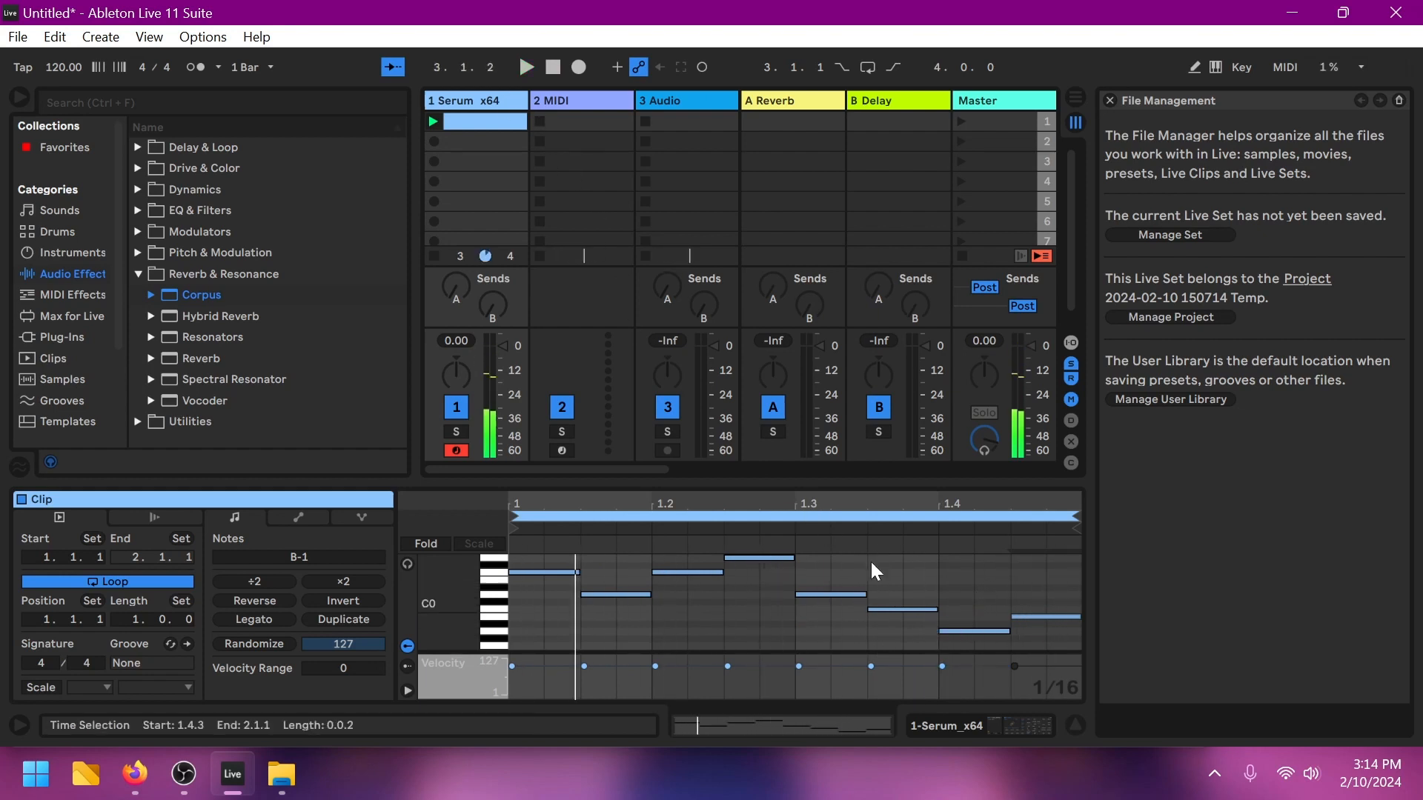
pyautogui.moveTo(950, 600); pyautogui.dragTo(989, 660)
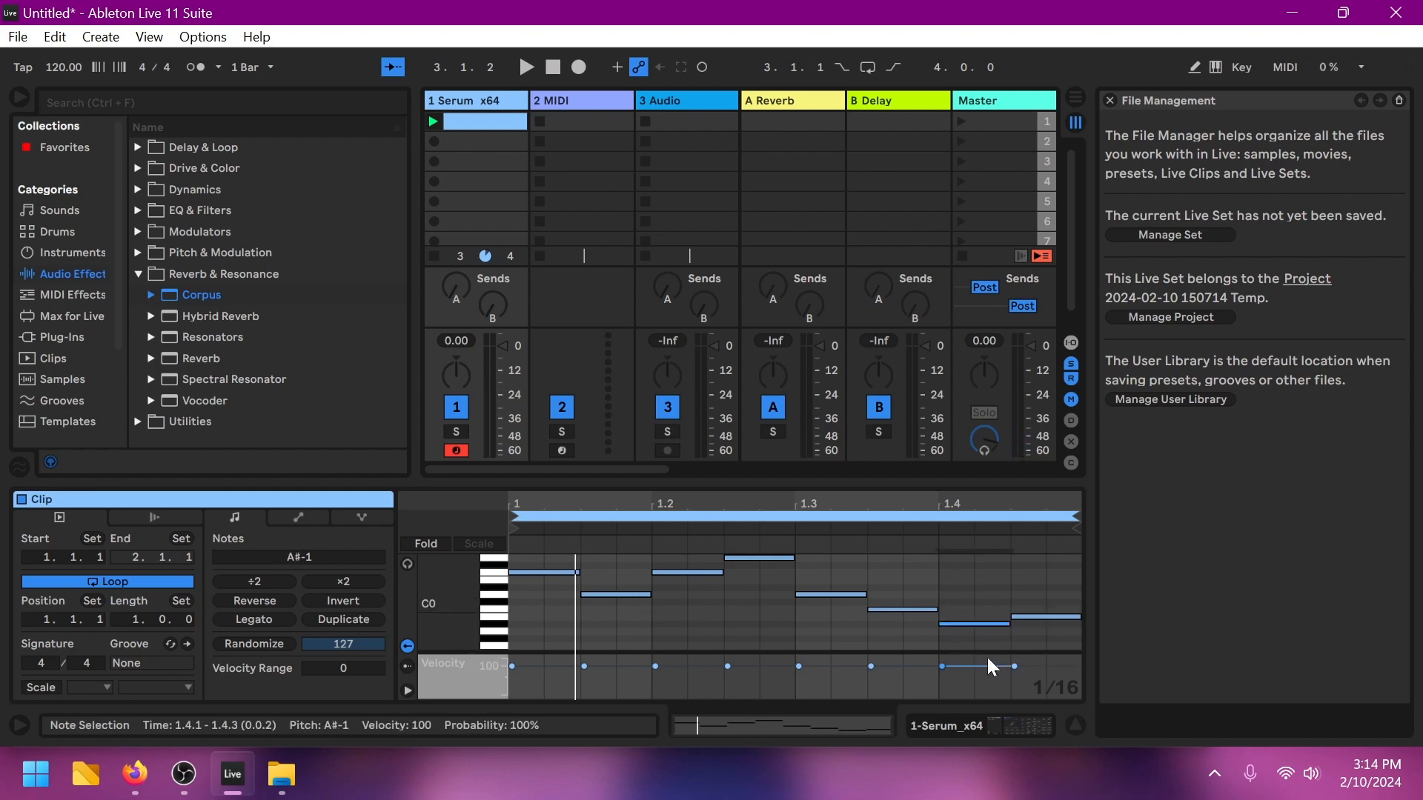
pyautogui.press('Up')
pyautogui.press('Up')
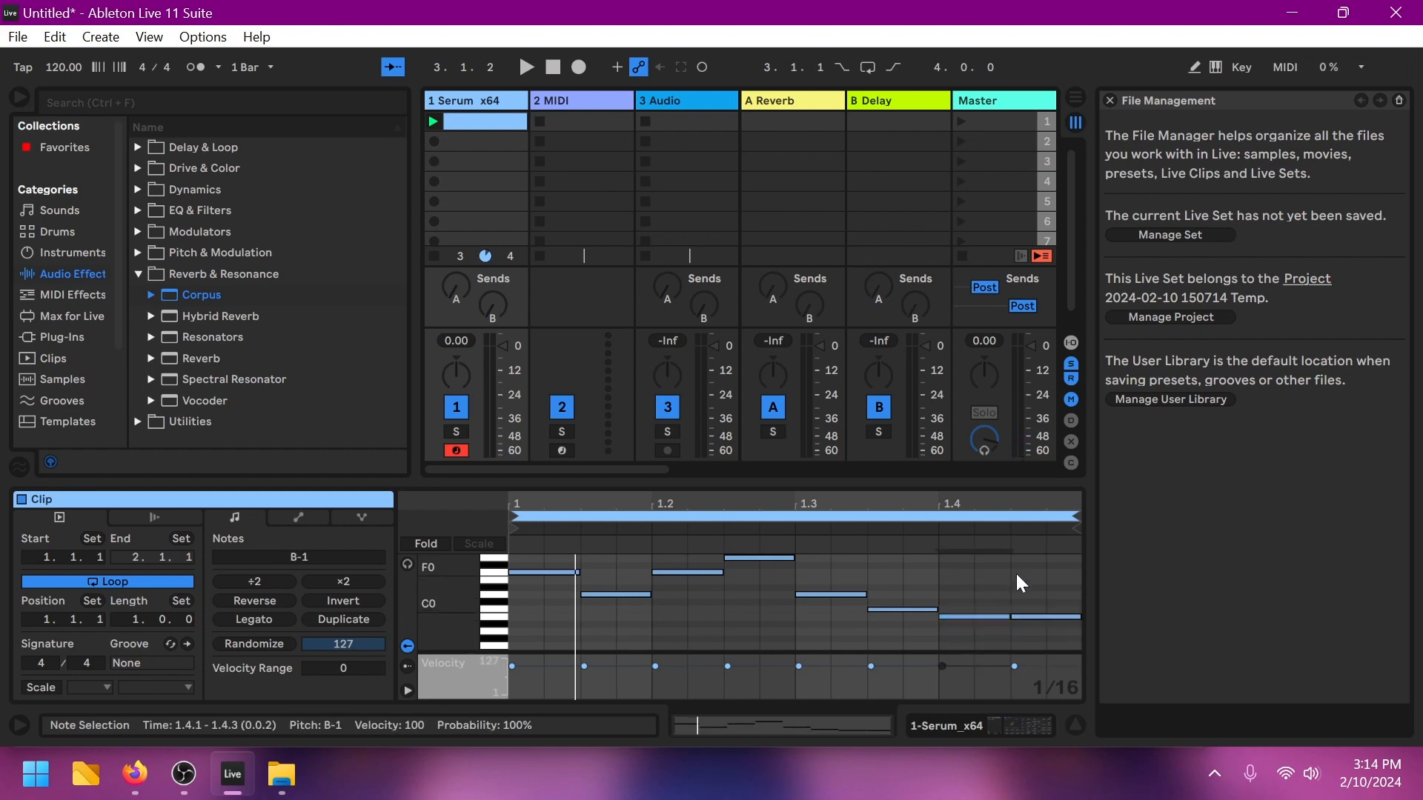
pyautogui.moveTo(1016, 574); pyautogui.dragTo(1043, 633)
pyautogui.press('Up')
pyautogui.press('space')
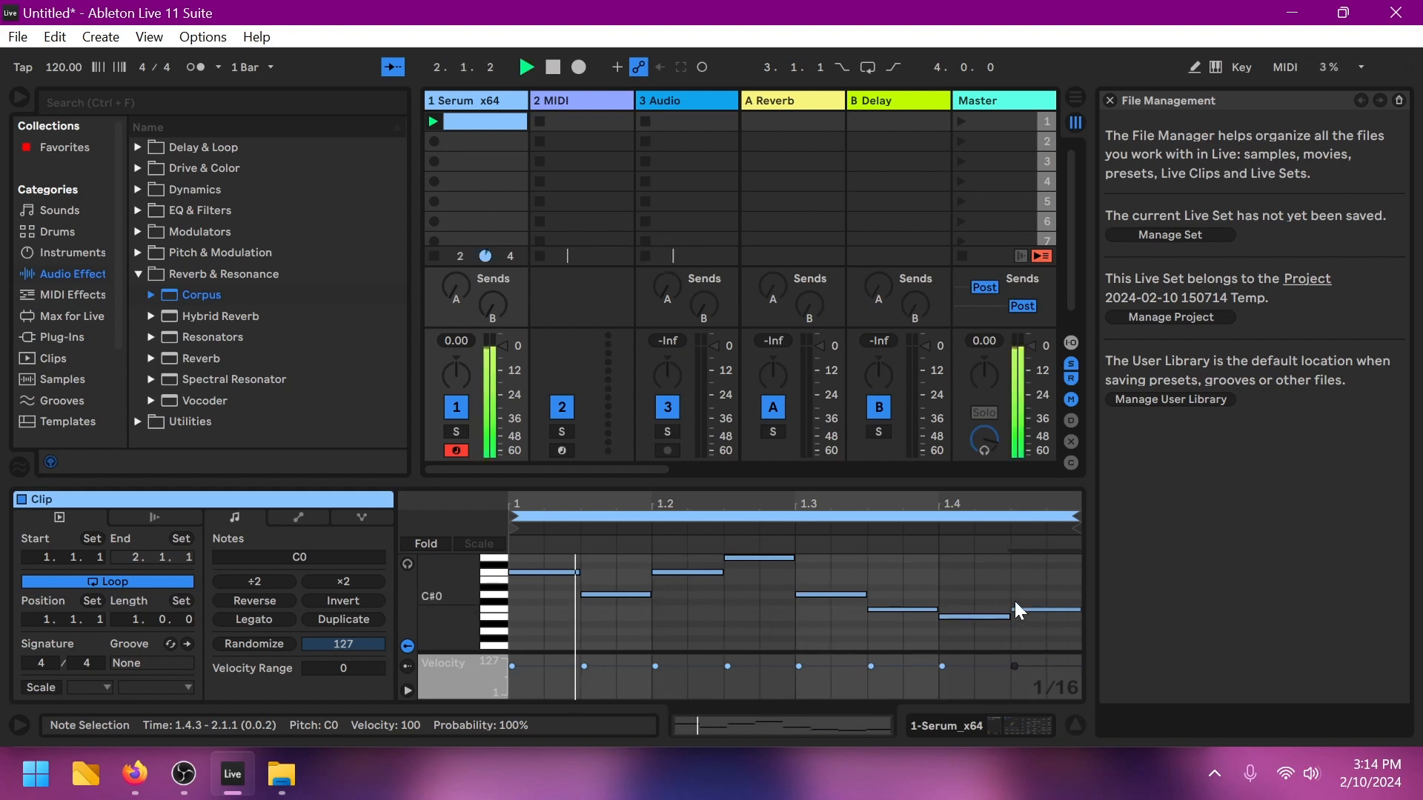
# Step: Raise the note at 1.4.1 to D0 while listening to the pattern
pyautogui.moveTo(1003, 590); pyautogui.dragTo(967, 626)
pyautogui.press('Up')
pyautogui.press('Up')
pyautogui.press('Up')
pyautogui.click(1024, 581)
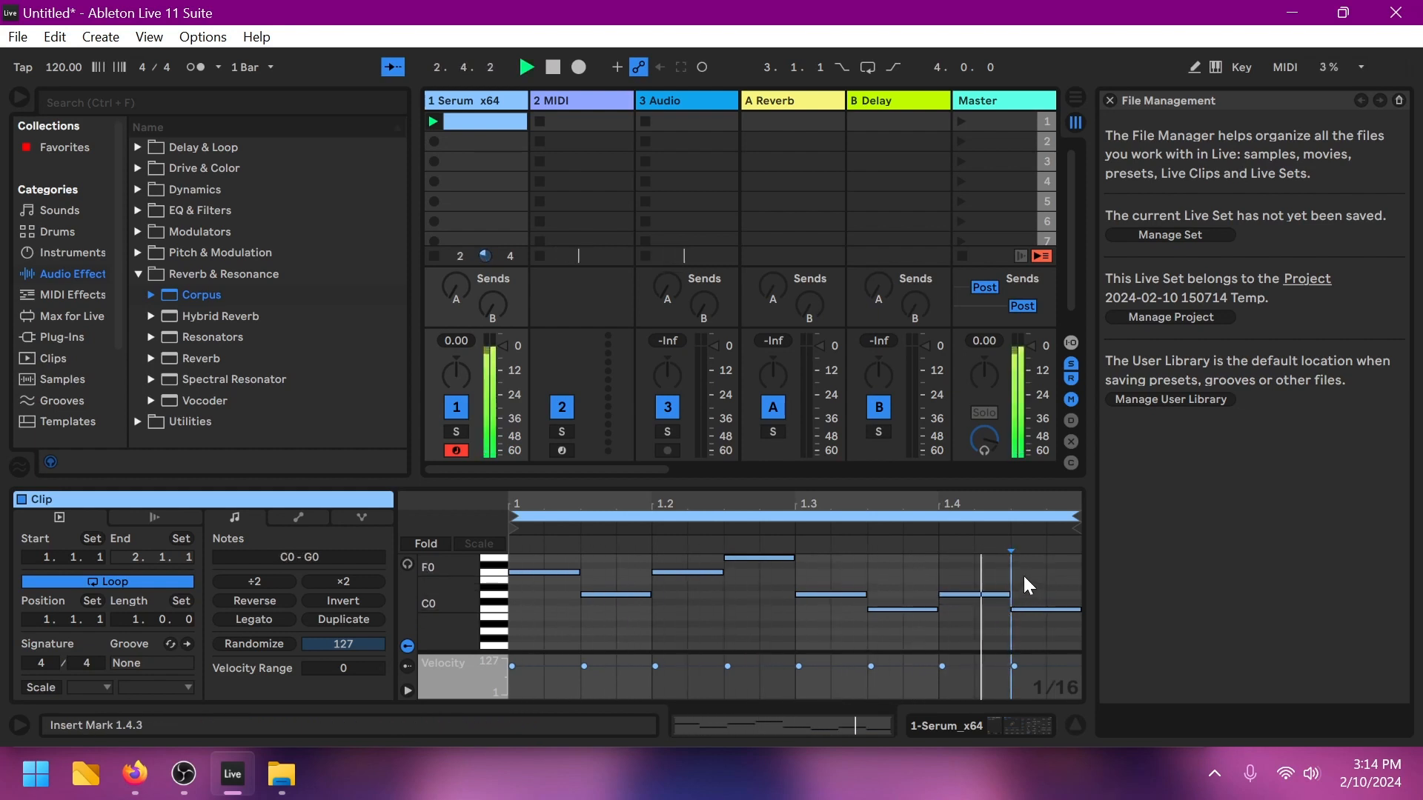
pyautogui.press('space')
# Step: Try the whole pattern one octave higher, audition it and return it to the original octave
pyautogui.hotkey('ctrl', 'a')
pyautogui.hotkey('shift', 'Up')
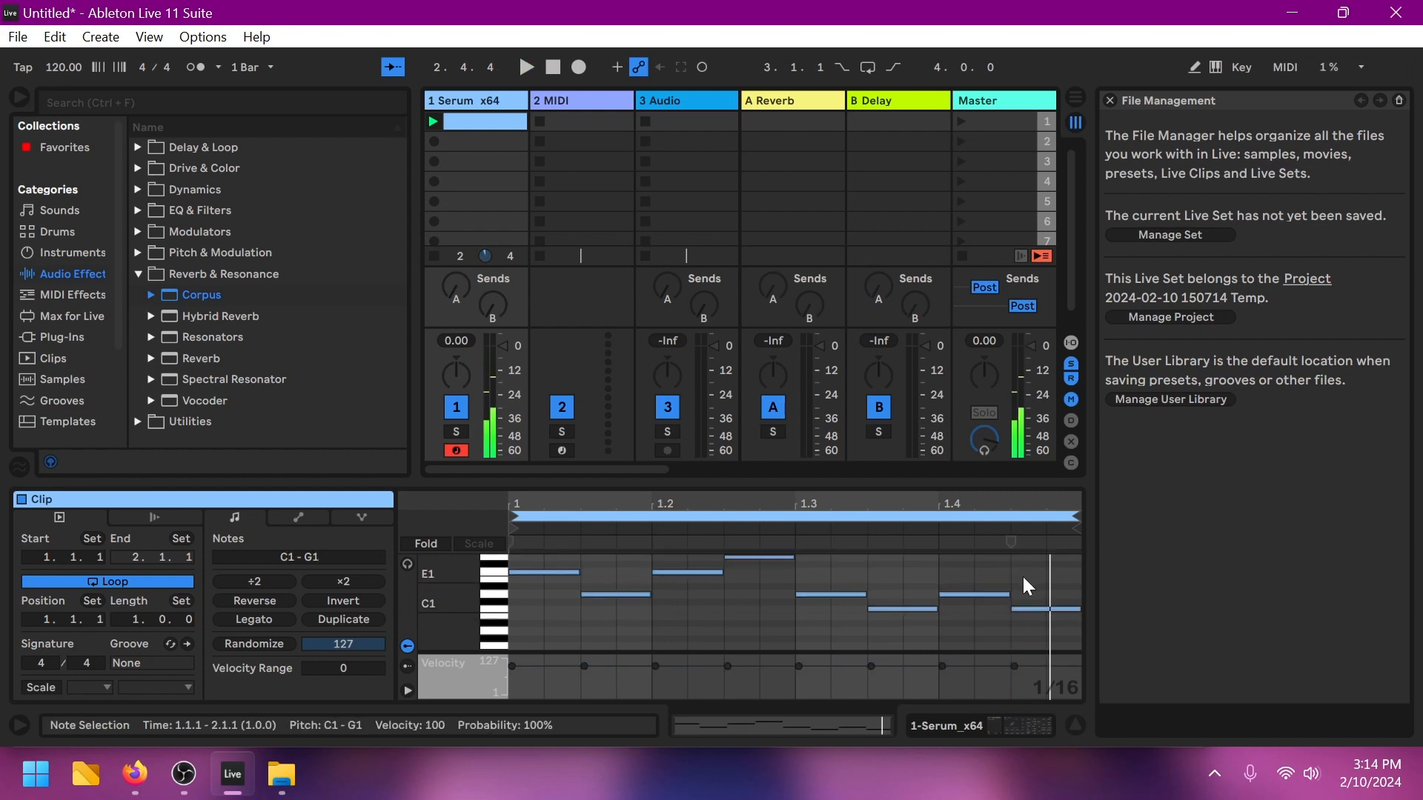
pyautogui.press('space')
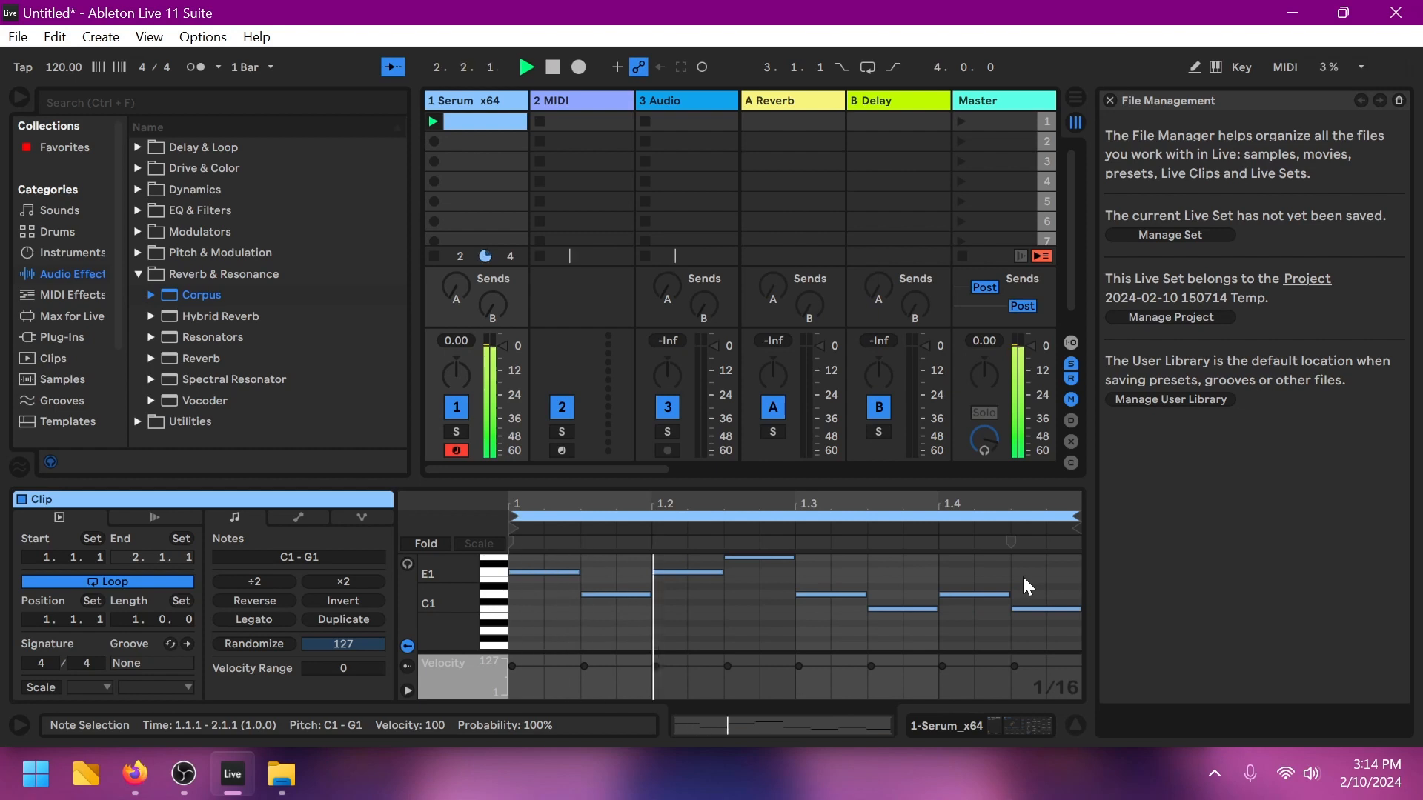
pyautogui.press('space')
pyautogui.hotkey('shift', 'Down')
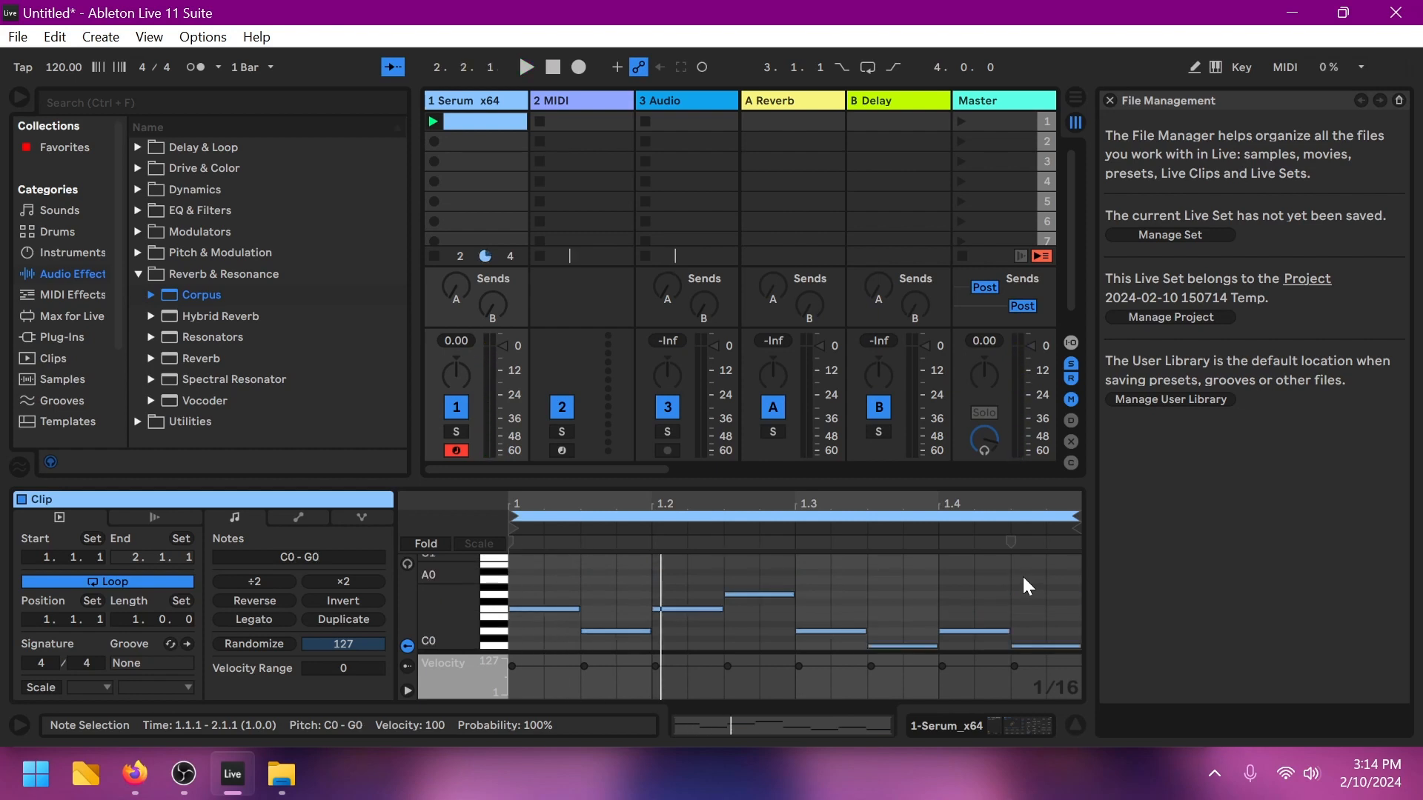
pyautogui.click(1022, 581)
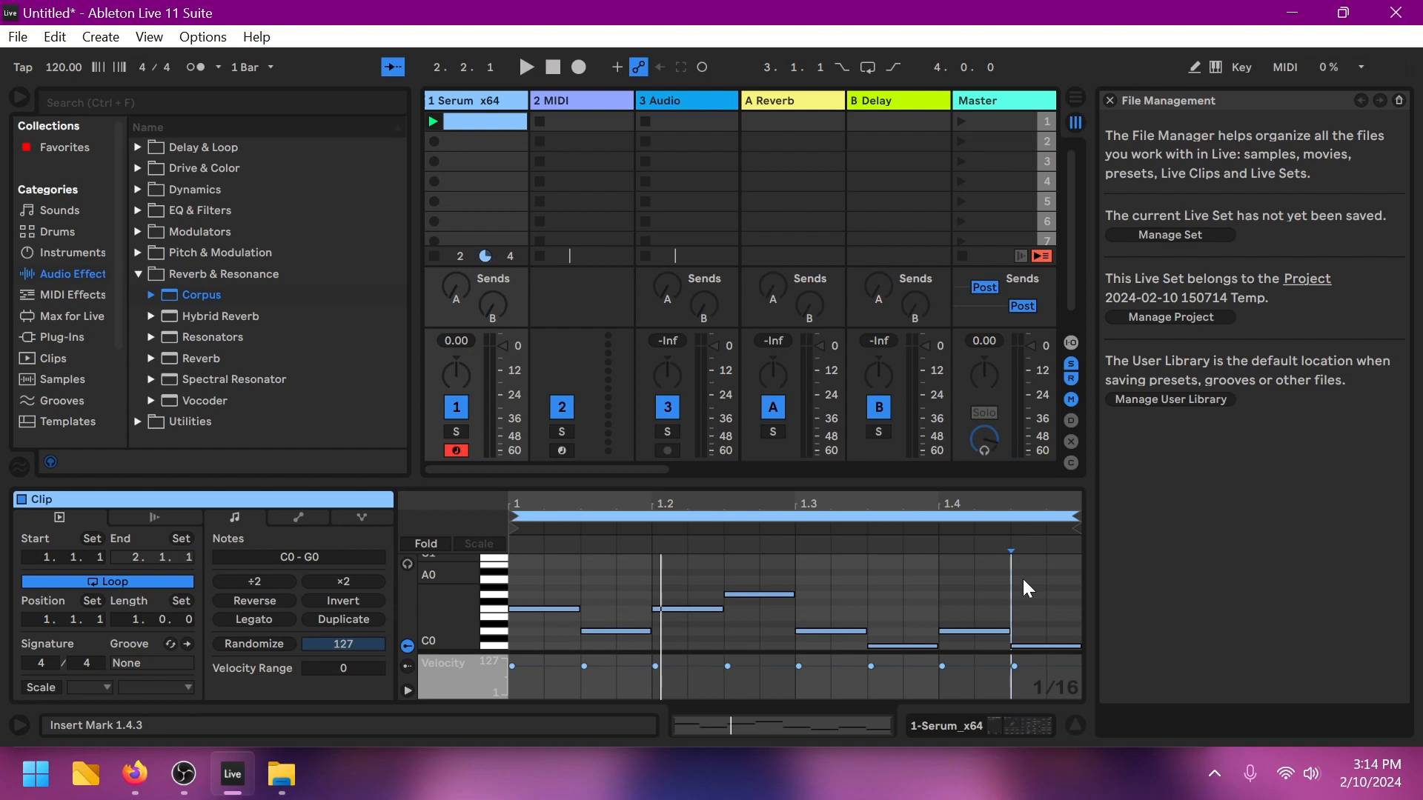
# Step: Open the Serum track's devices and try the Corpus Decay at 50 ms with Material at 100 % during playback
pyautogui.click(492, 91)
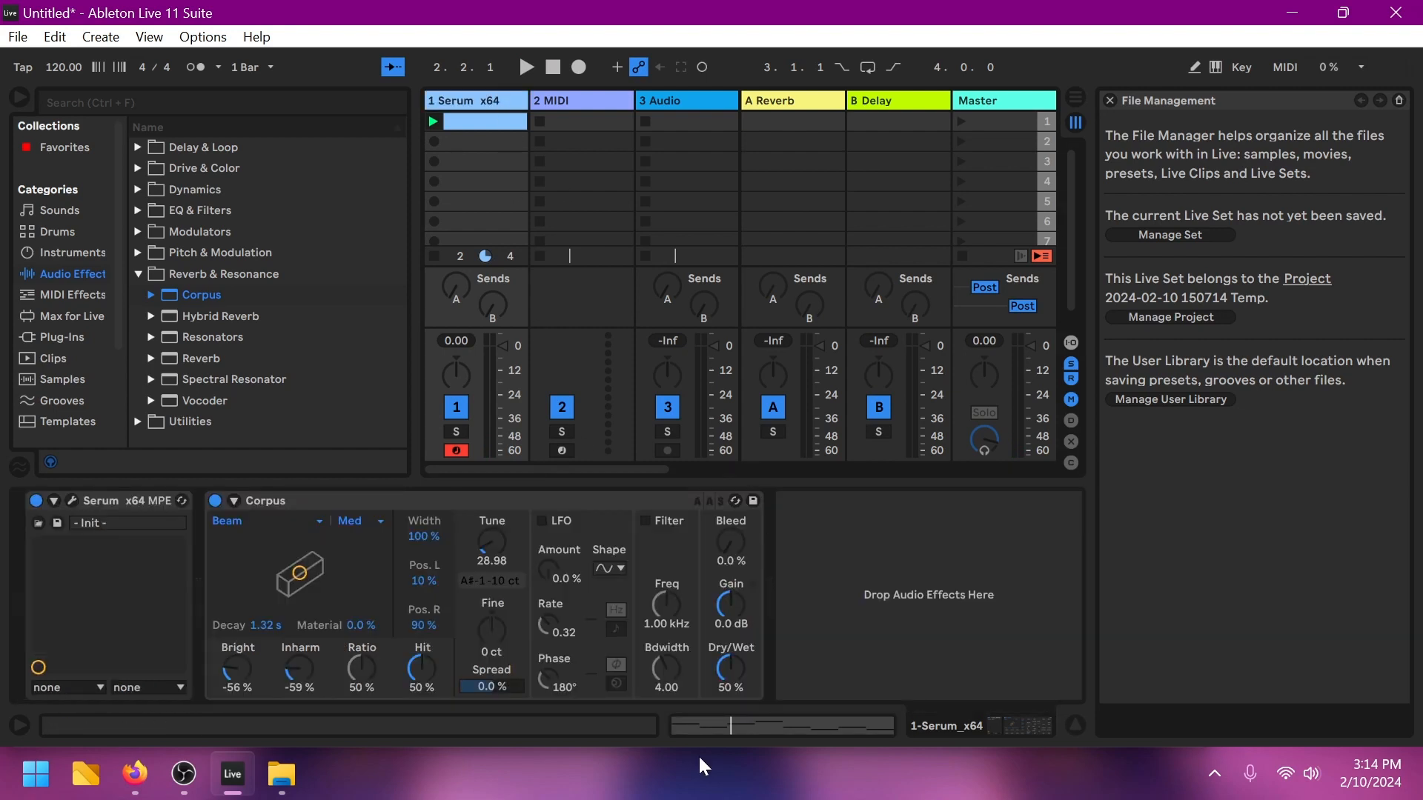
pyautogui.press('space')
pyautogui.moveTo(299, 573); pyautogui.dragTo(219, 542)
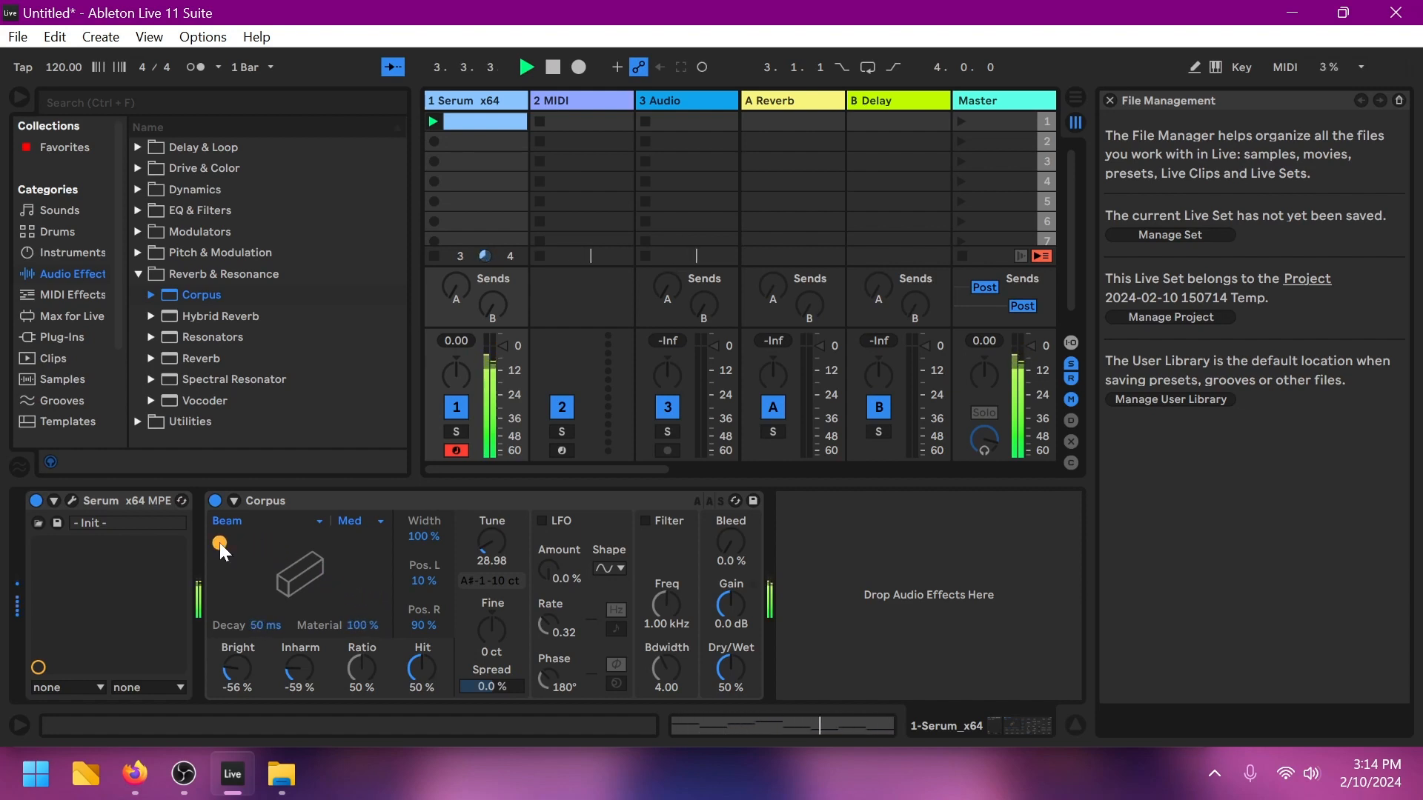
pyautogui.moveTo(242, 544); pyautogui.dragTo(303, 572)
# Step: Switch the Corpus resonator to Marimba with a Decay of 1.45 s and Material at 3.7 %
pyautogui.click(290, 524)
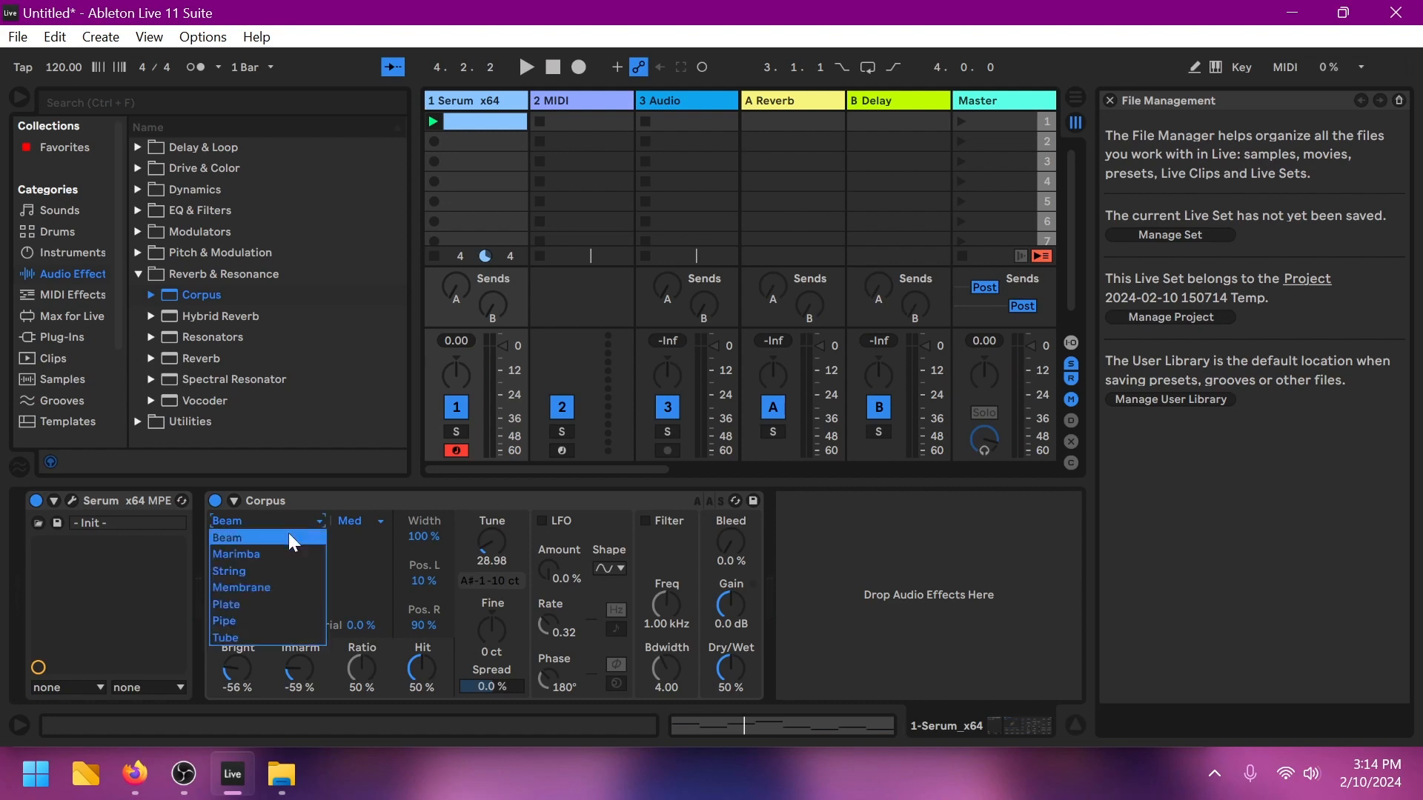
pyautogui.click(287, 554)
pyautogui.moveTo(307, 568); pyautogui.dragTo(301, 571)
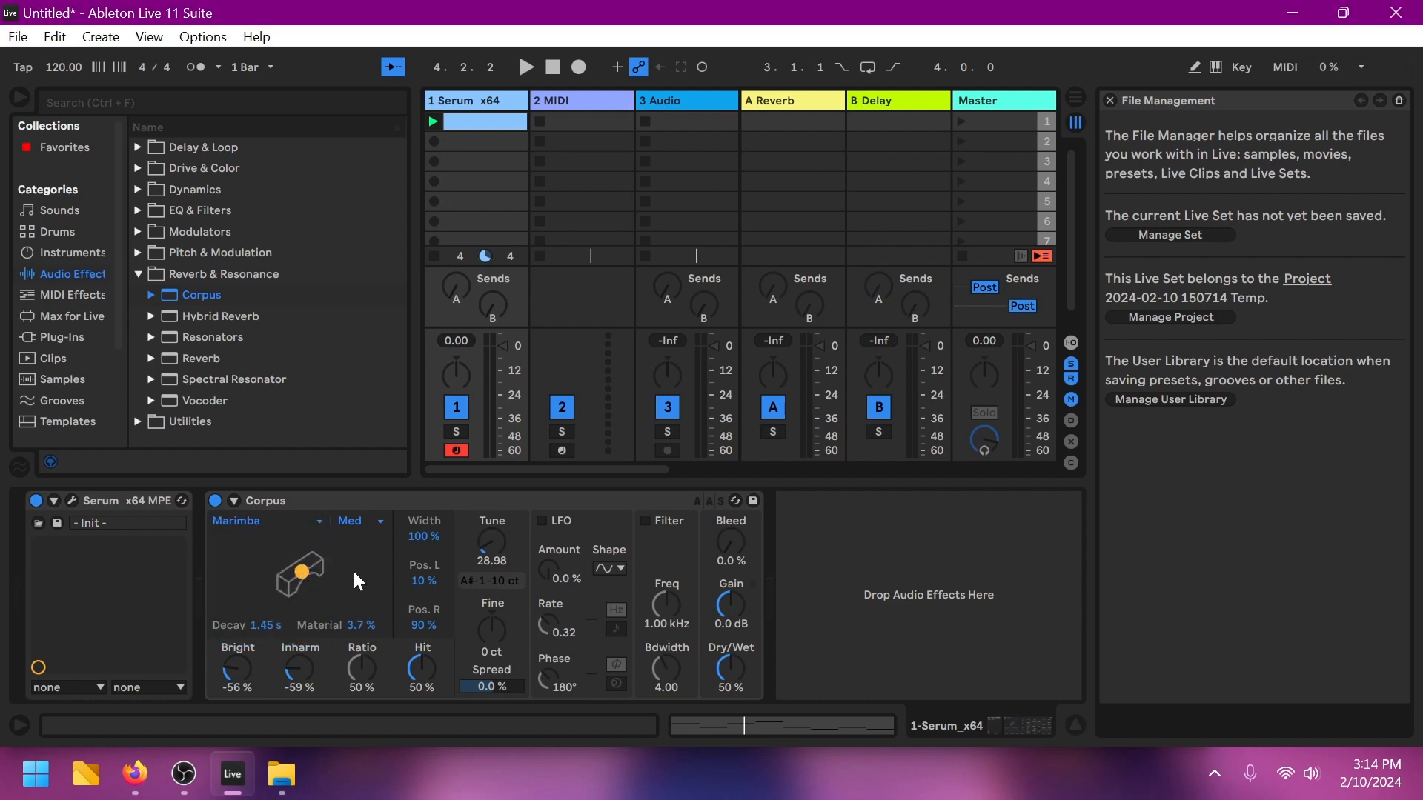
# Step: Set the Corpus Bright to 1.6 % and Tune to 61.23 during playback, after trying Fine at 50 ct
pyautogui.press('space')
pyautogui.moveTo(488, 625); pyautogui.dragTo(488, 597)
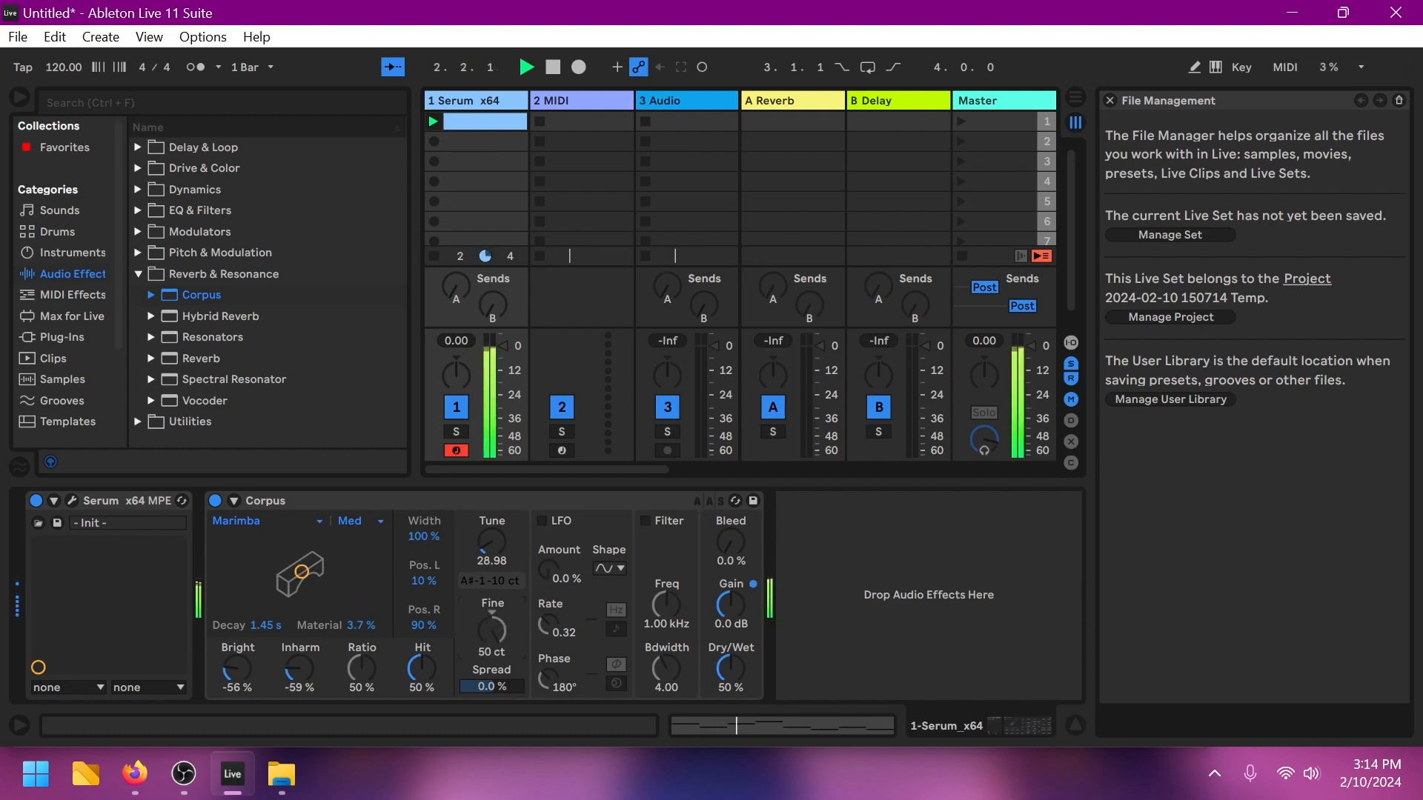
pyautogui.moveTo(242, 665); pyautogui.dragTo(242, 637)
pyautogui.moveTo(491, 538); pyautogui.dragTo(491, 494)
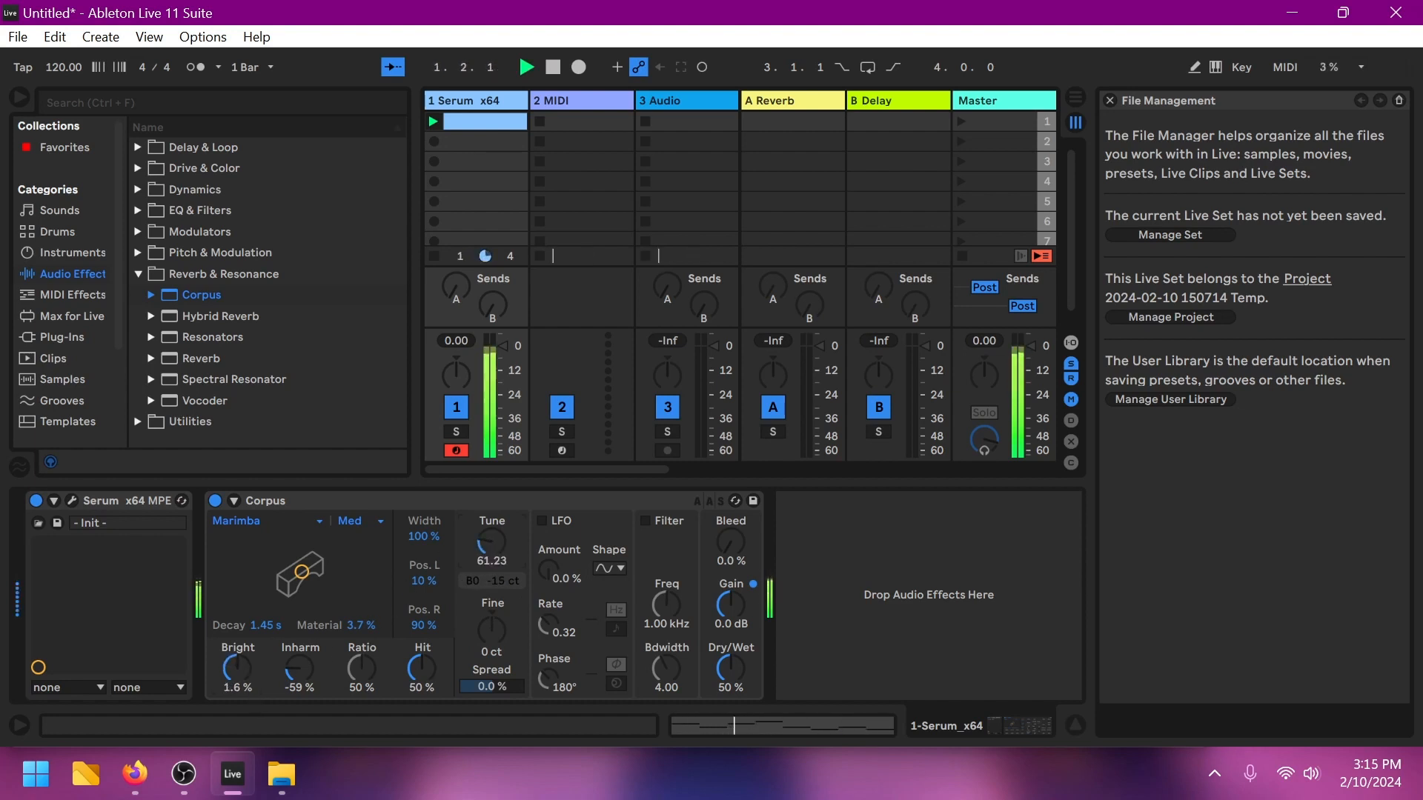
pyautogui.press('space')
# Step: Open the Serum clip, delete every note except the first F0 and lengthen it to one beat
pyautogui.click(490, 121)
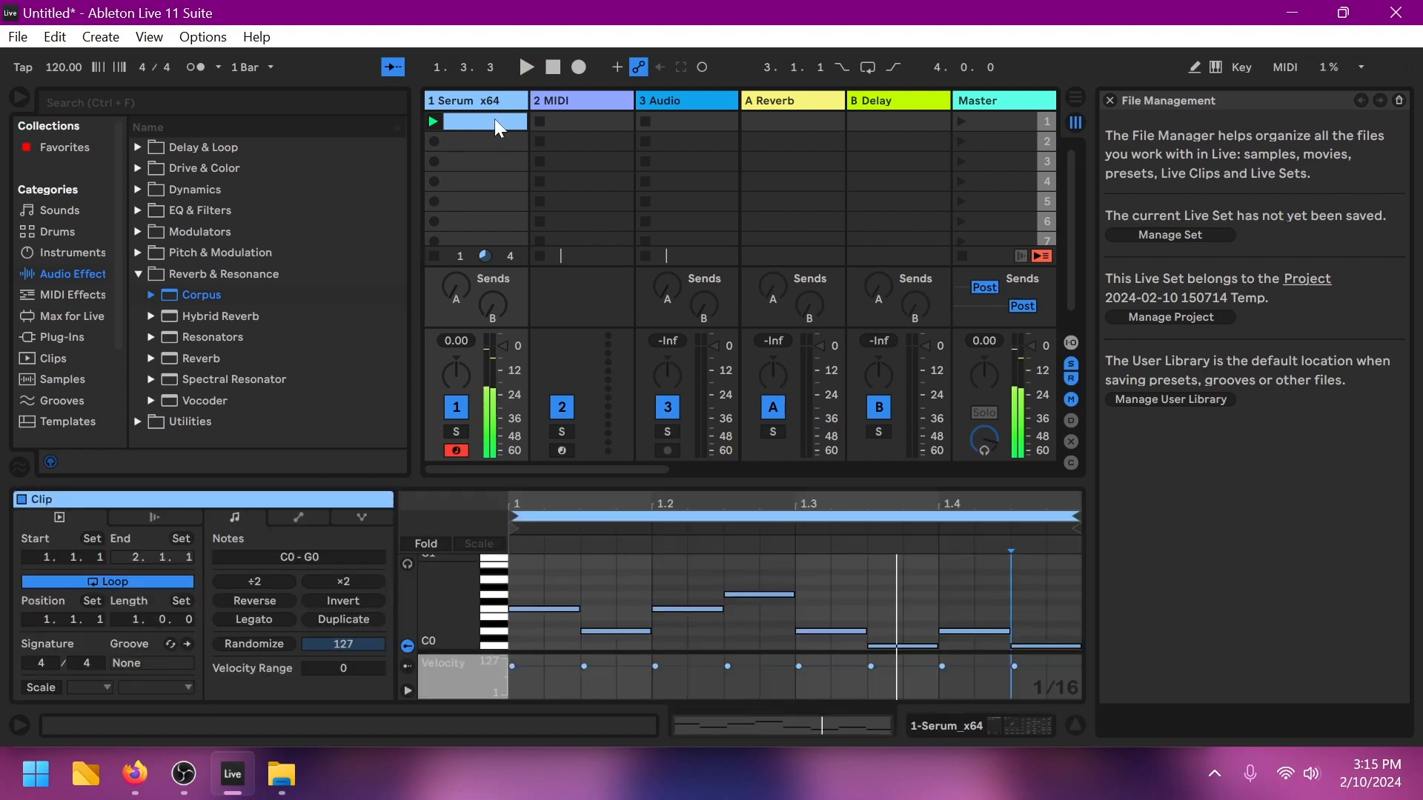
pyautogui.moveTo(614, 572); pyautogui.dragTo(1259, 757)
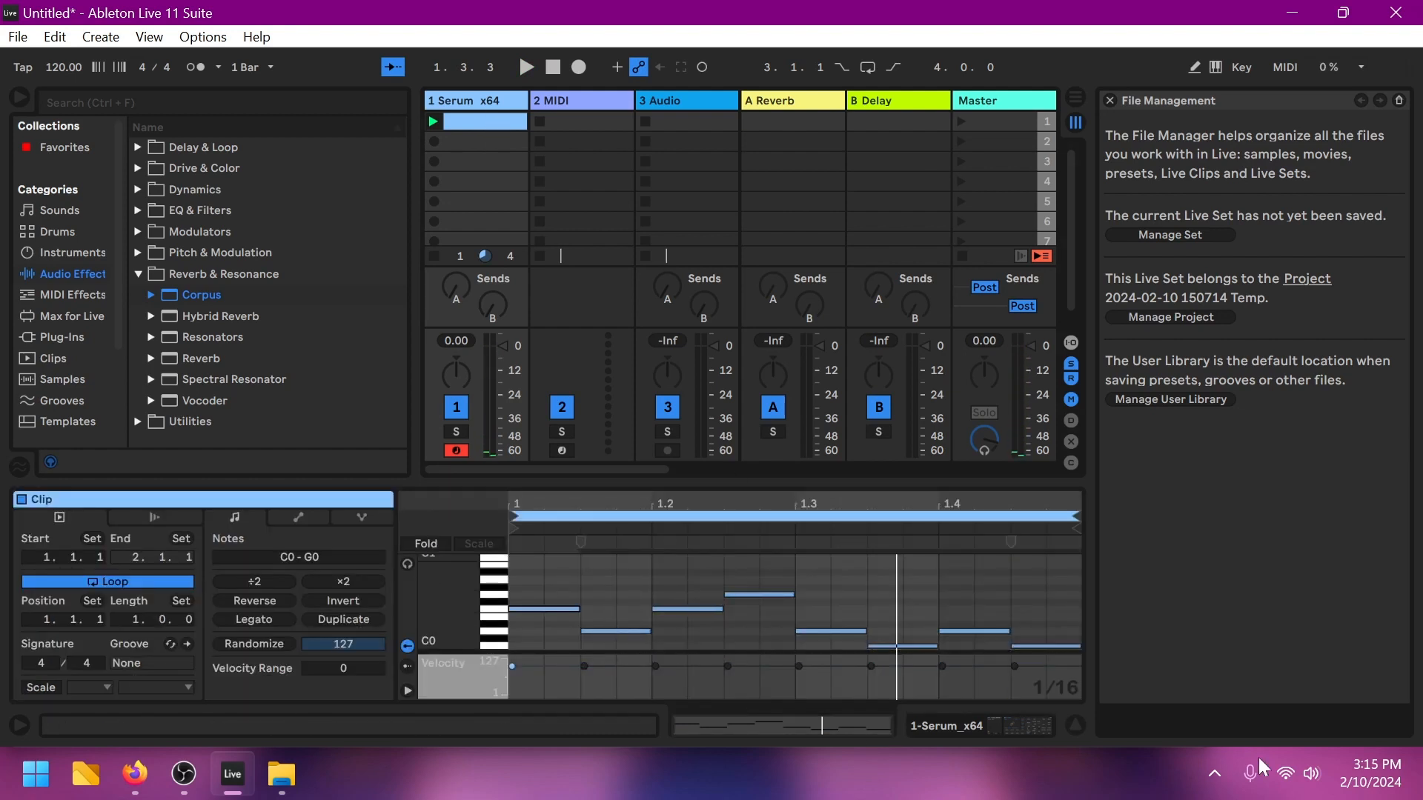
pyautogui.press('Delete')
pyautogui.press('space')
pyautogui.moveTo(634, 563); pyautogui.dragTo(651, 611)
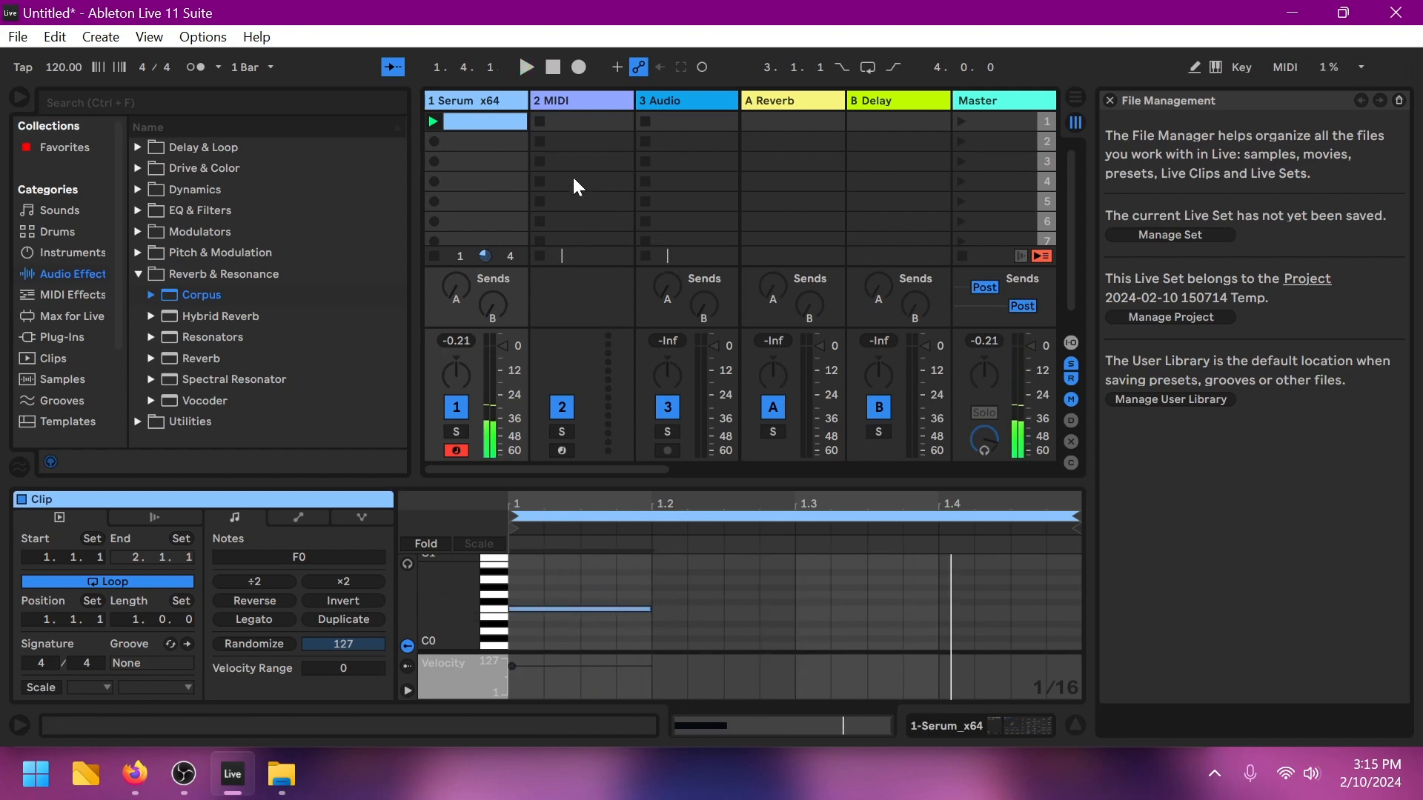
# Step: Try the Corpus Inharm at 100 % and settle on -67 %, auditioning the clip
pyautogui.click(506, 104)
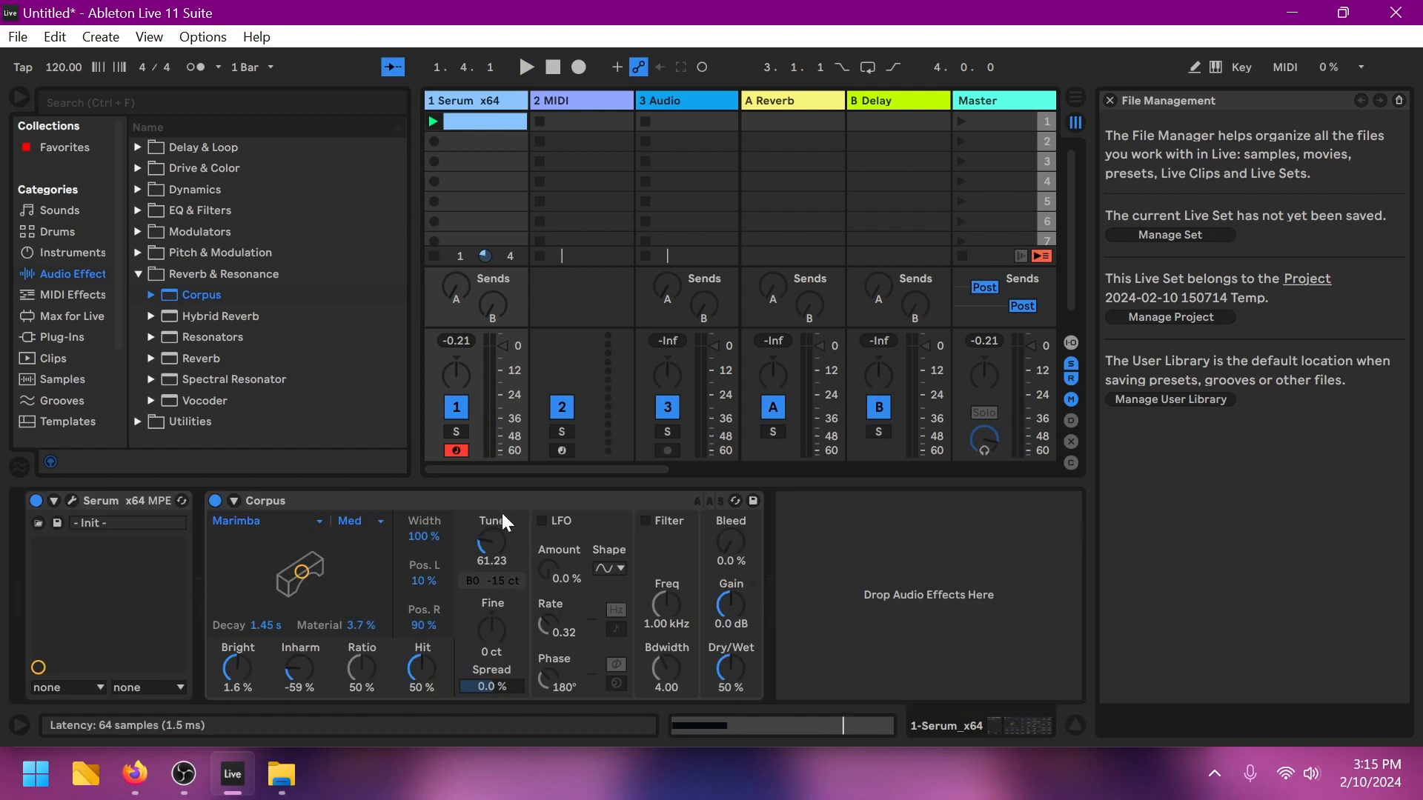
pyautogui.press('space')
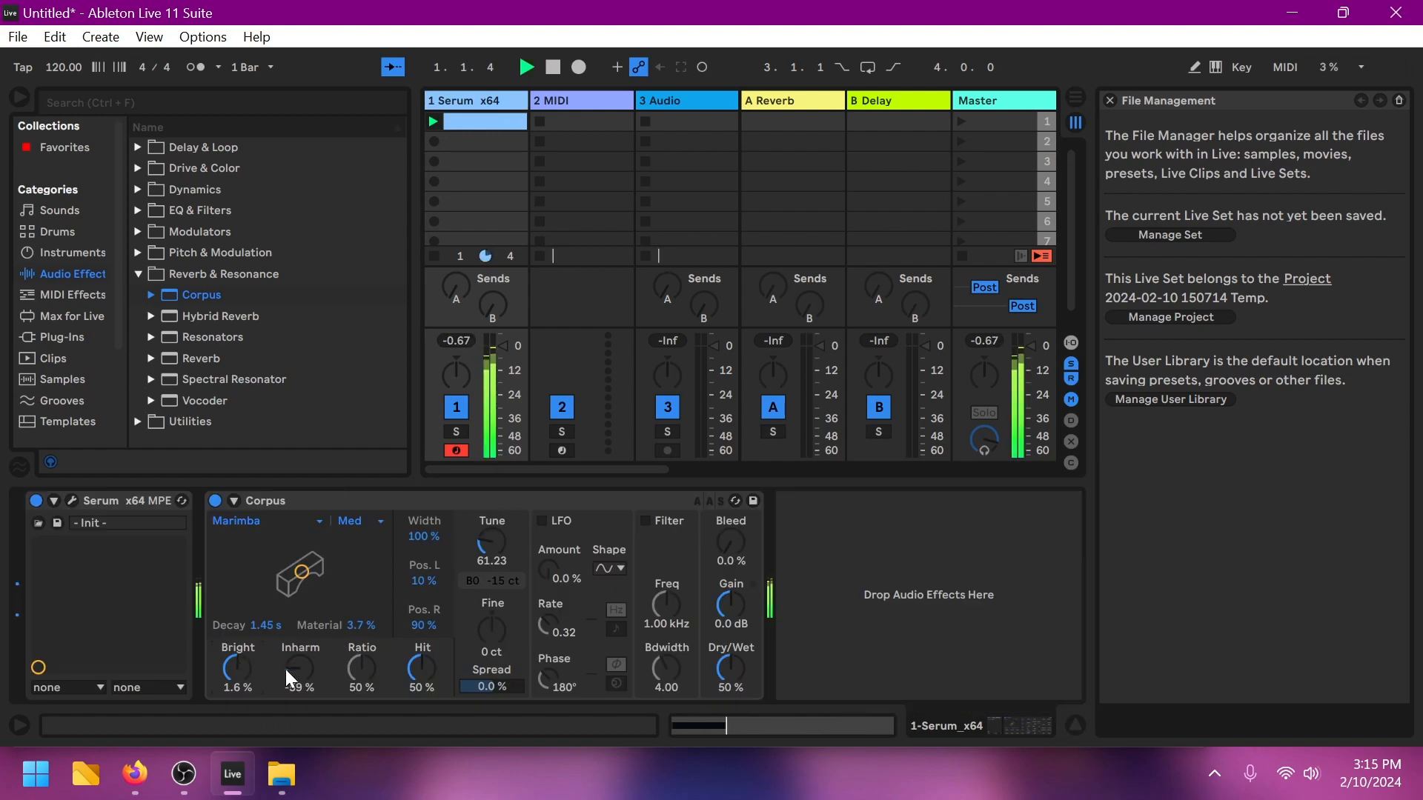
pyautogui.press('space')
pyautogui.moveTo(303, 667); pyautogui.dragTo(303, 577)
pyautogui.press('space')
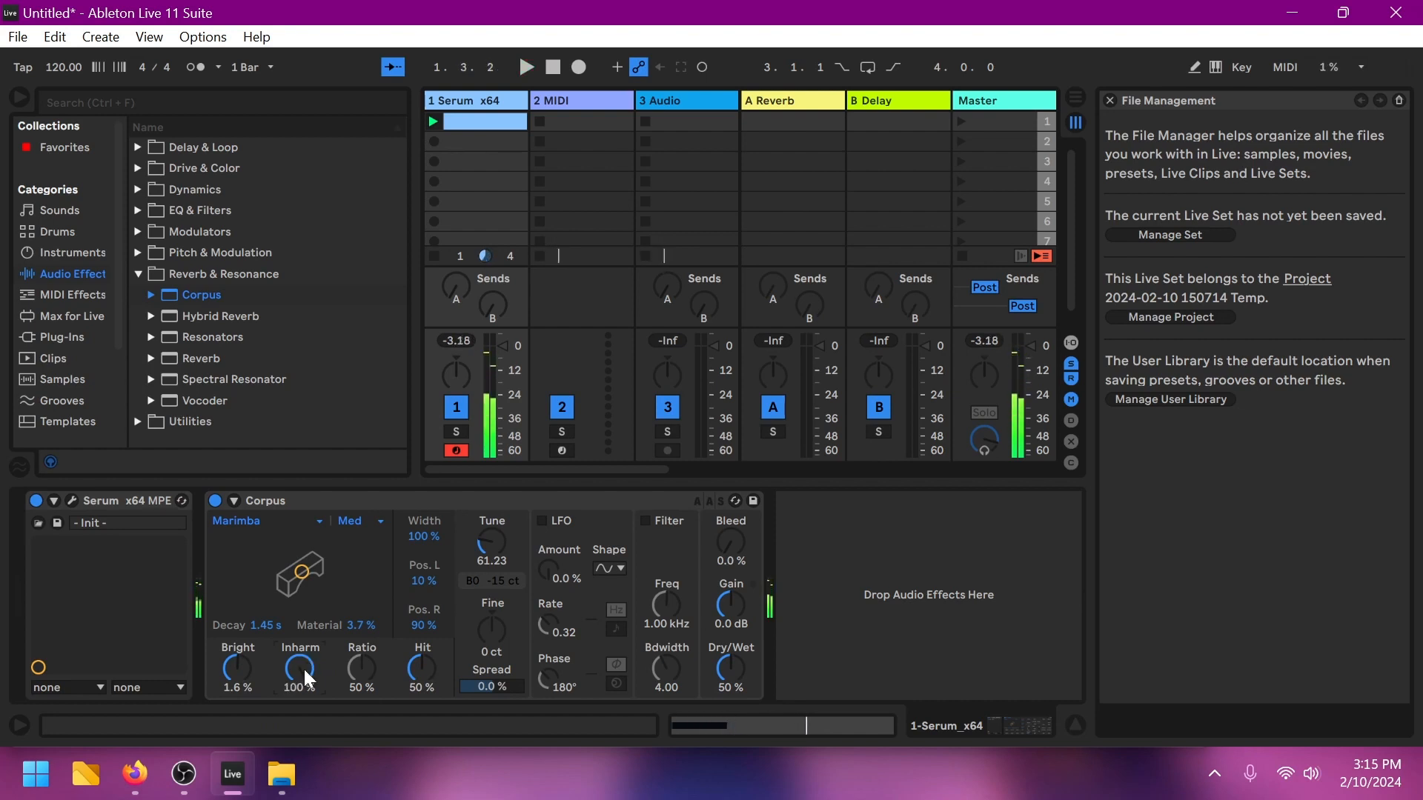
pyautogui.press('space')
pyautogui.moveTo(304, 668)
pyautogui.mouseDown()
pyautogui.moveTo(304, 760)
pyautogui.moveTo(303, 671)
pyautogui.mouseUp()
pyautogui.press('space')
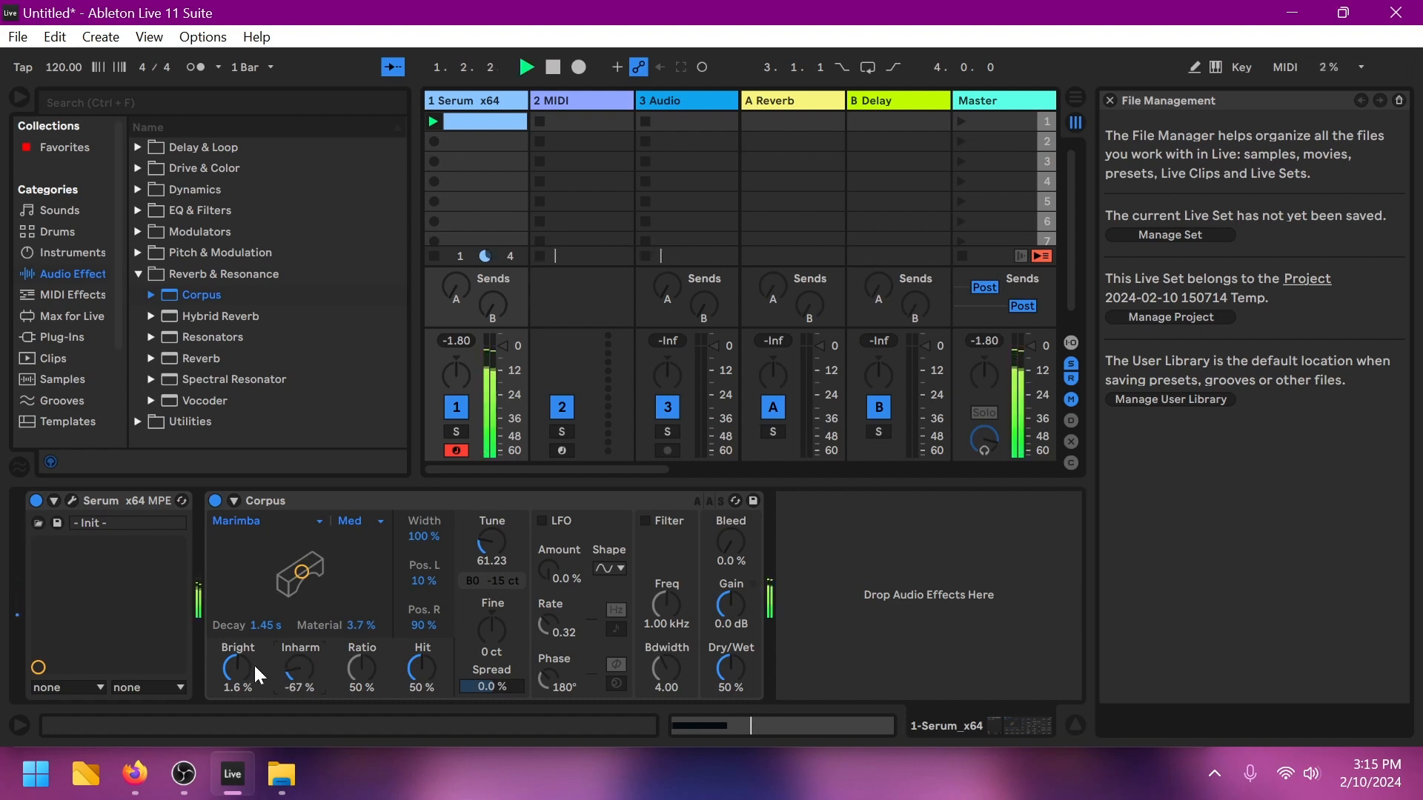
pyautogui.press('space')
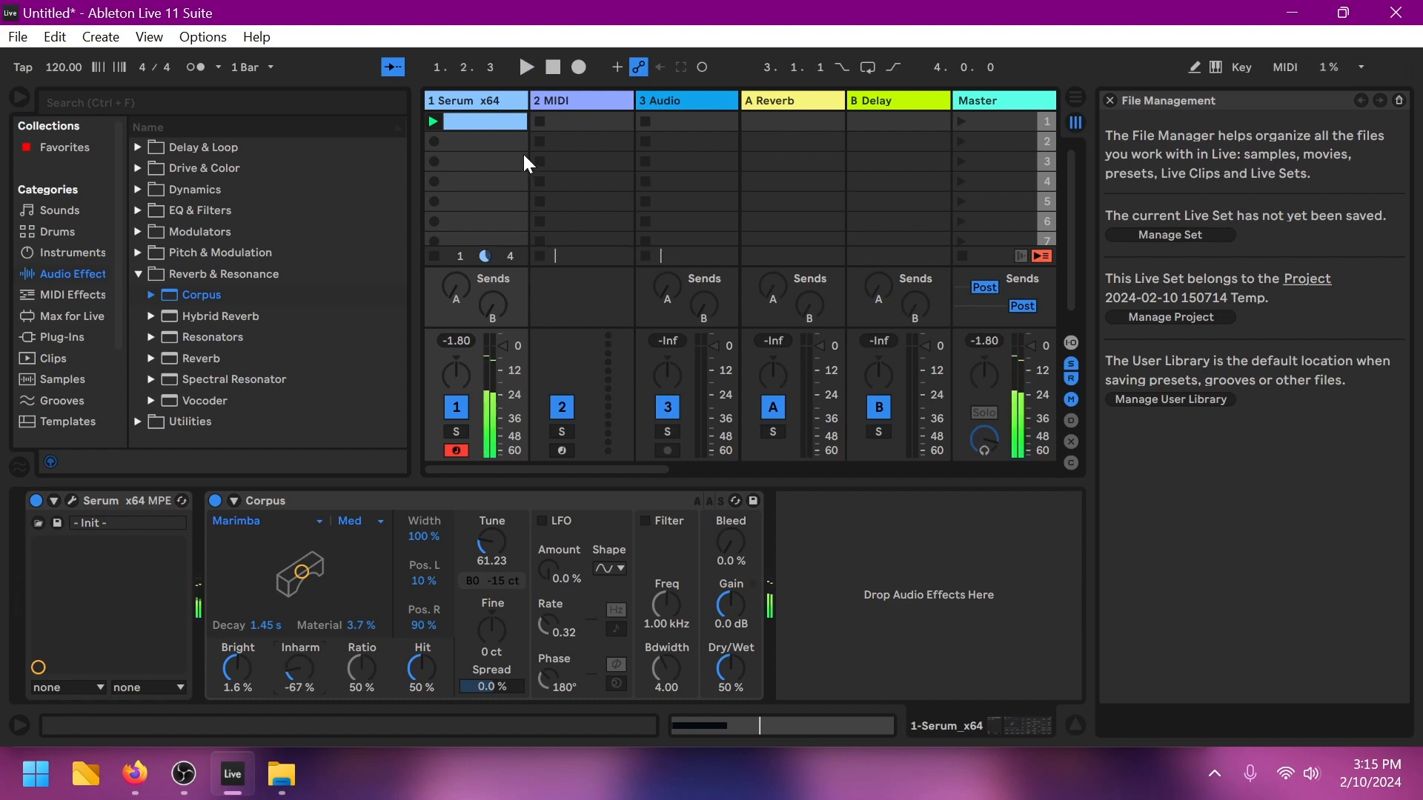
# Step: Open the Serum plug-in window, turn off the Noise oscillator and the filter, and close the window
pyautogui.click(495, 122)
pyautogui.click(496, 100)
pyautogui.click(75, 500)
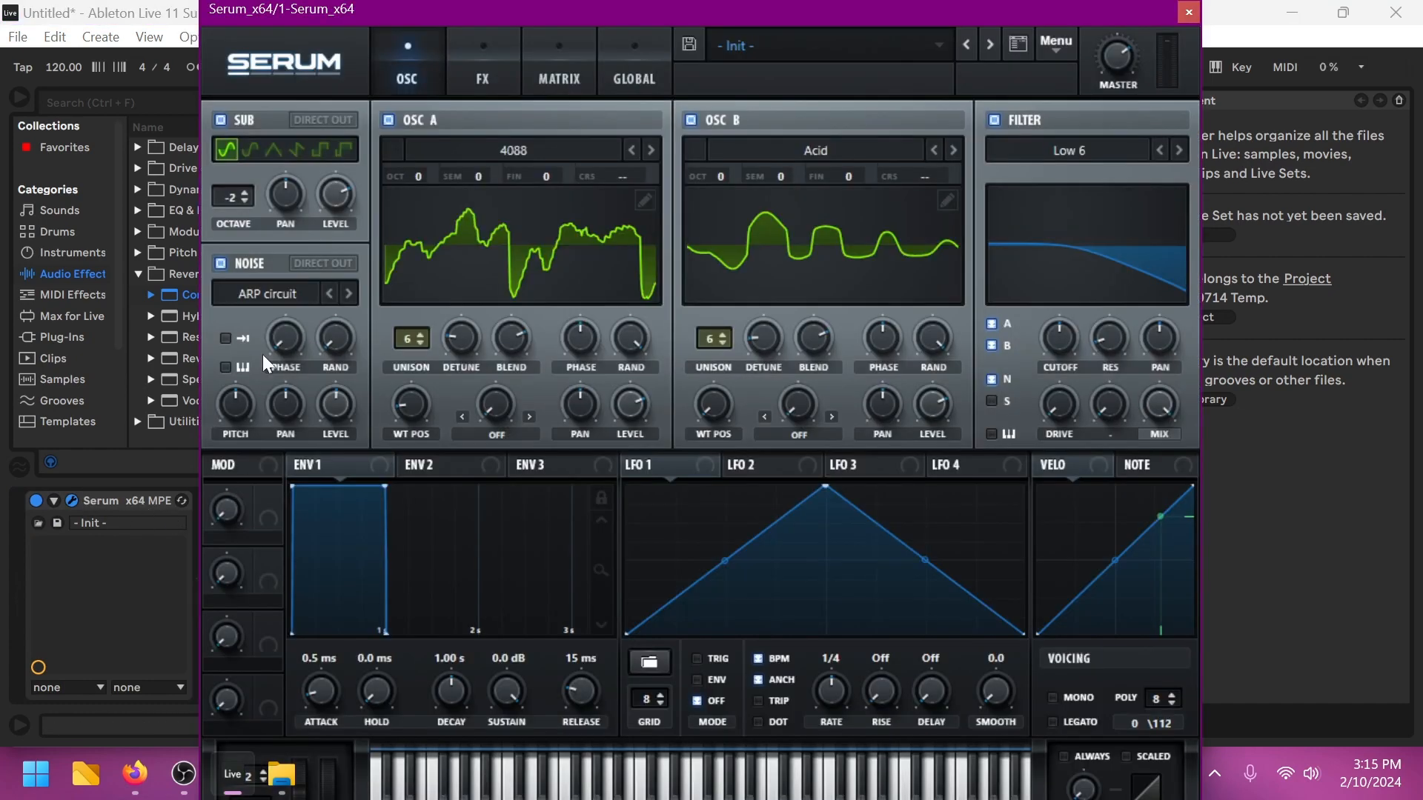
pyautogui.click(220, 263)
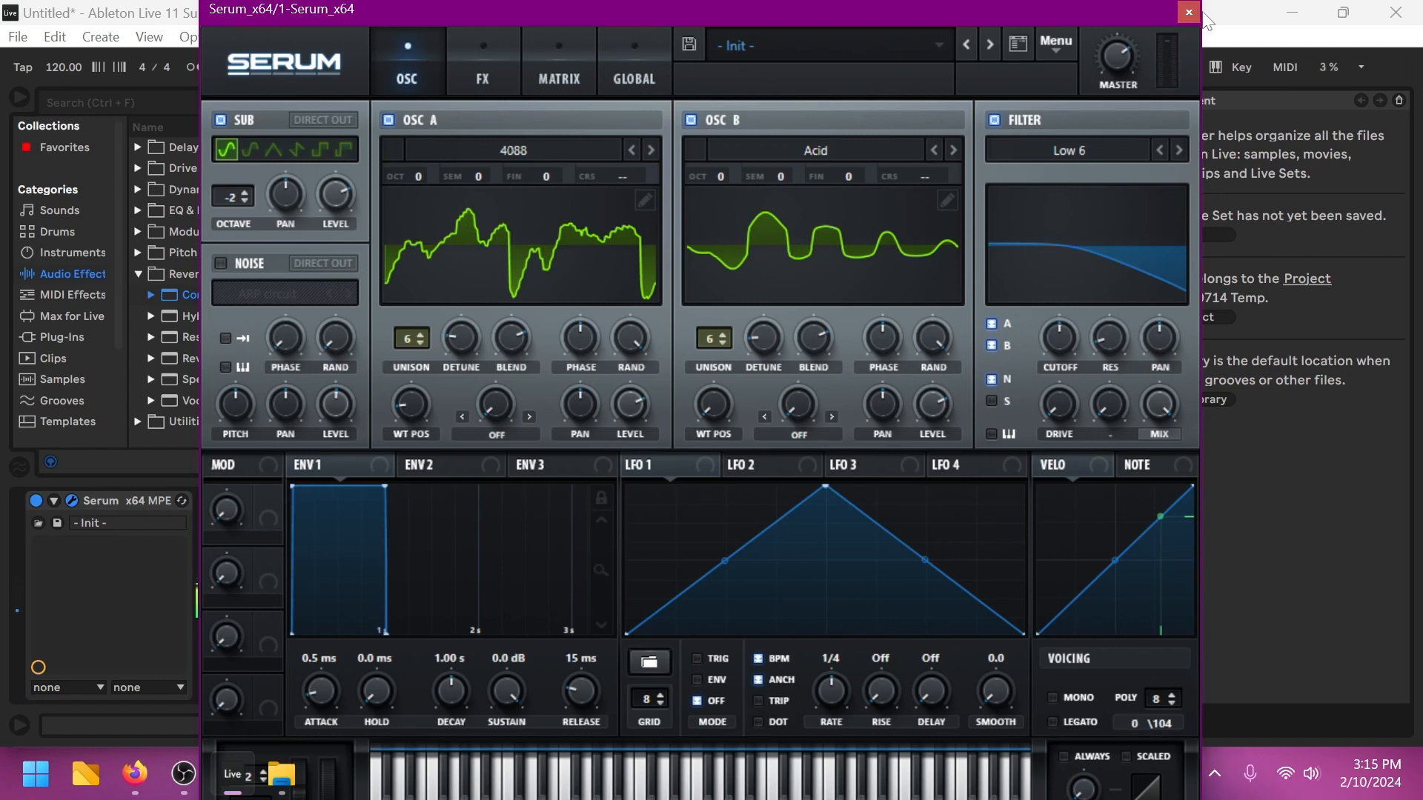
pyautogui.click(993, 120)
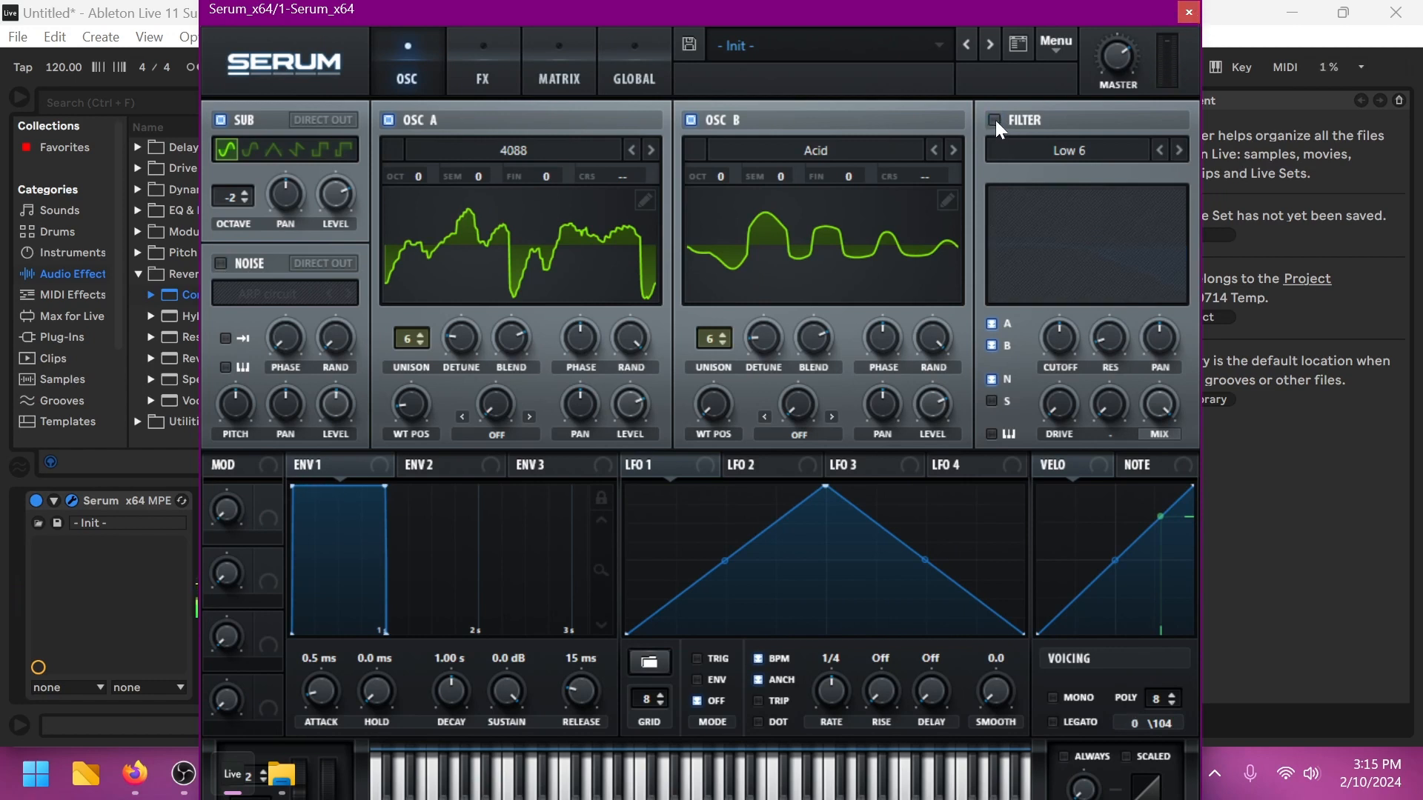
pyautogui.click(1188, 13)
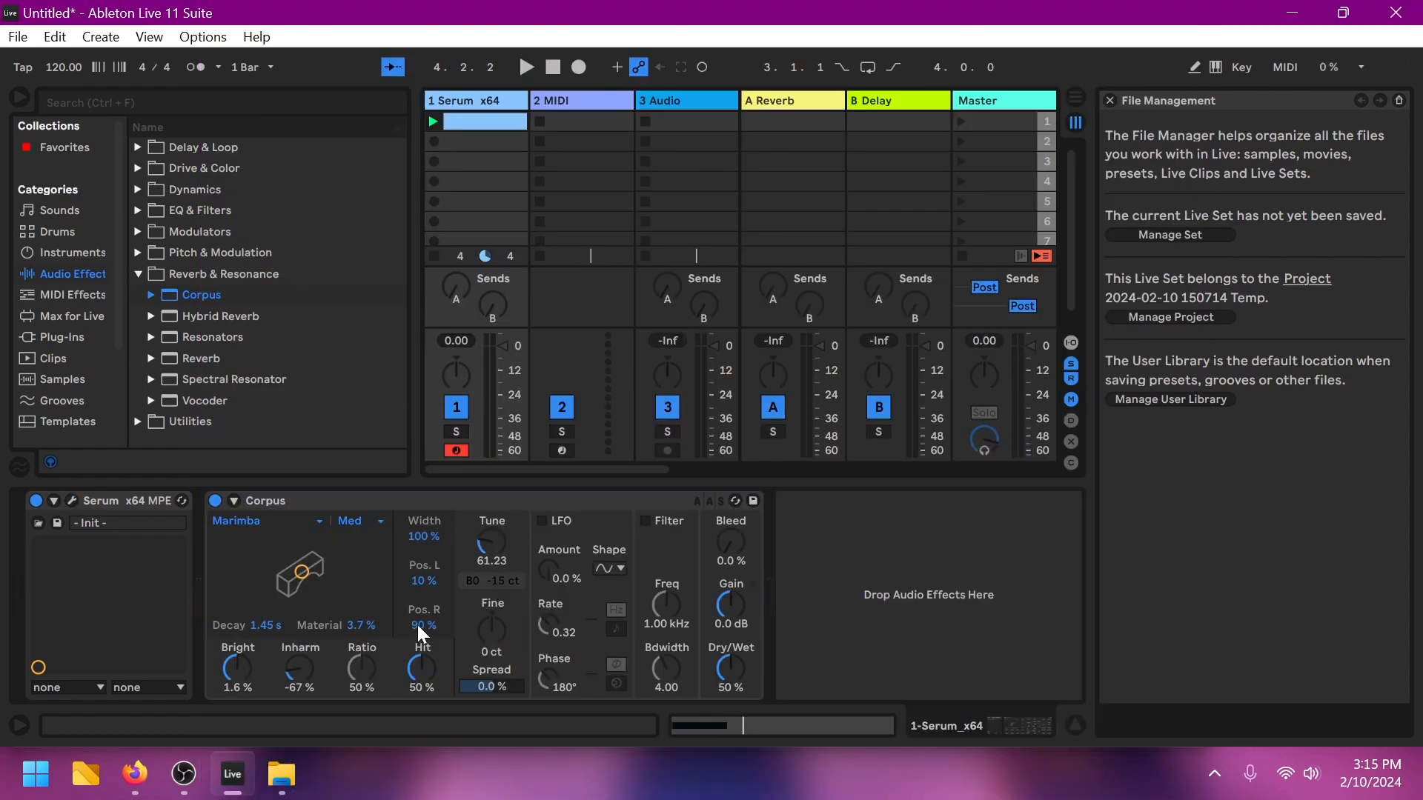
# Step: Reopen the Serum window, turn the filter back on and assign LFO 1 to its cutoff
pyautogui.click(72, 501)
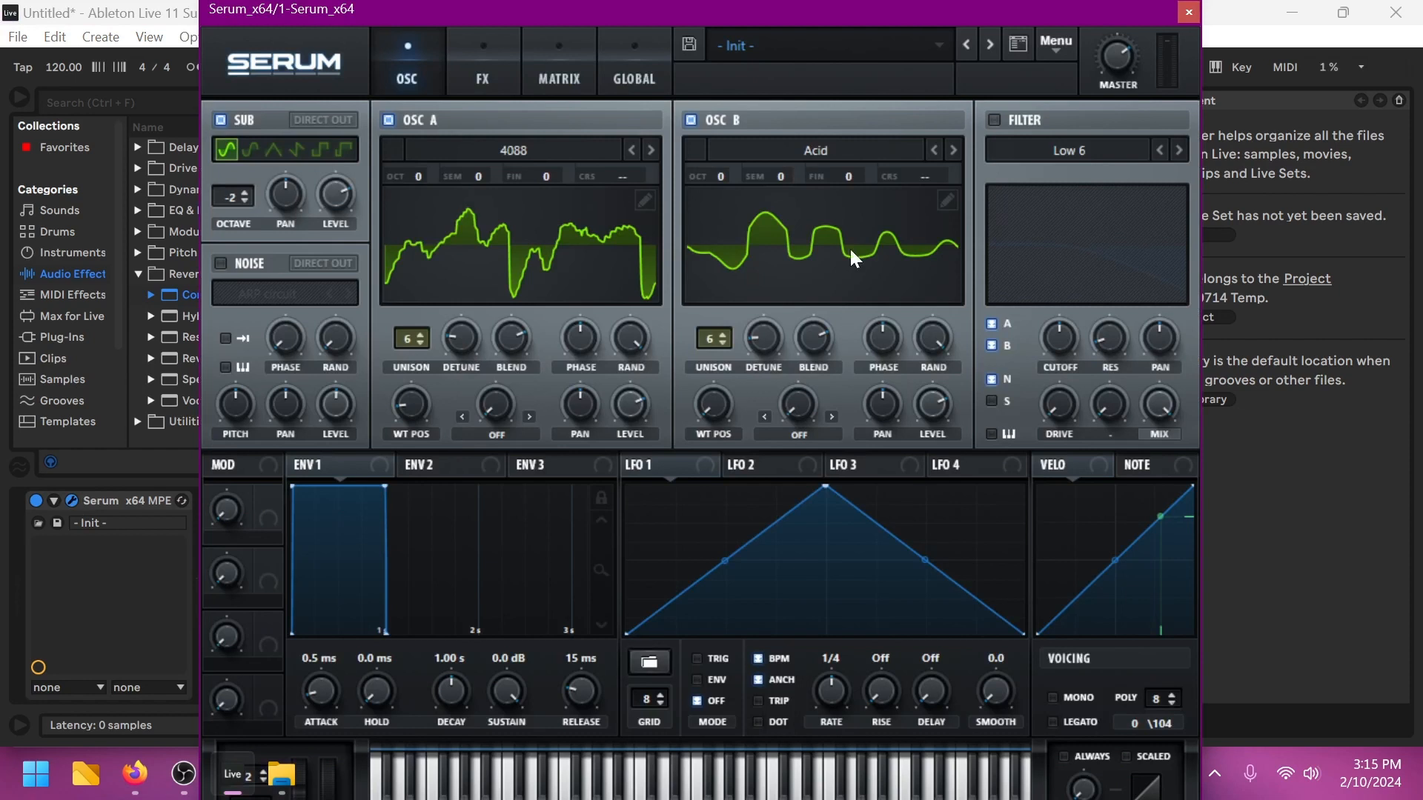
pyautogui.click(994, 120)
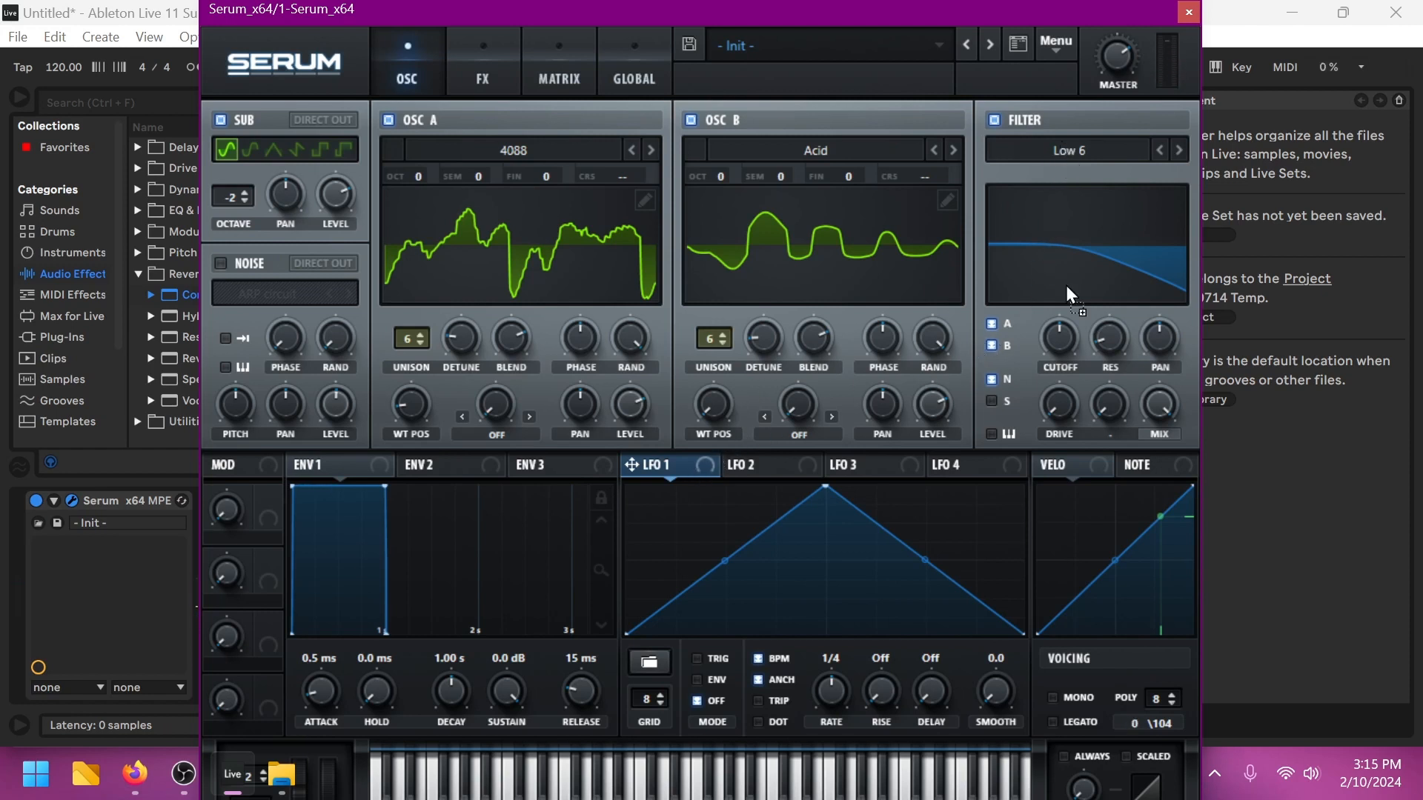
pyautogui.moveTo(1062, 330); pyautogui.dragTo(1061, 333)
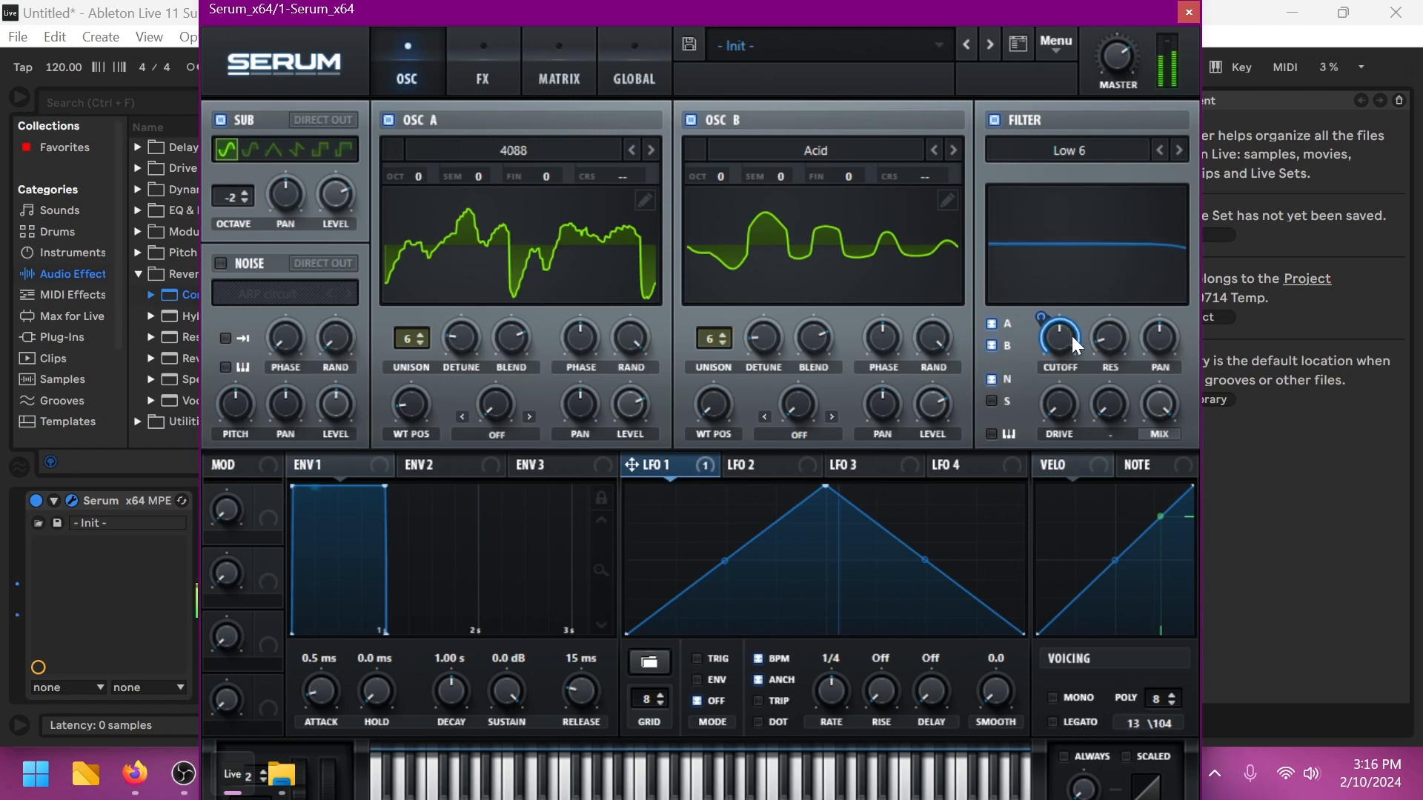
# Step: Adjust LFO 1's modulation amount on Serum's filter cutoff and its rate, and close the plug-in window
pyautogui.moveTo(1044, 353); pyautogui.dragTo(1043, 660)
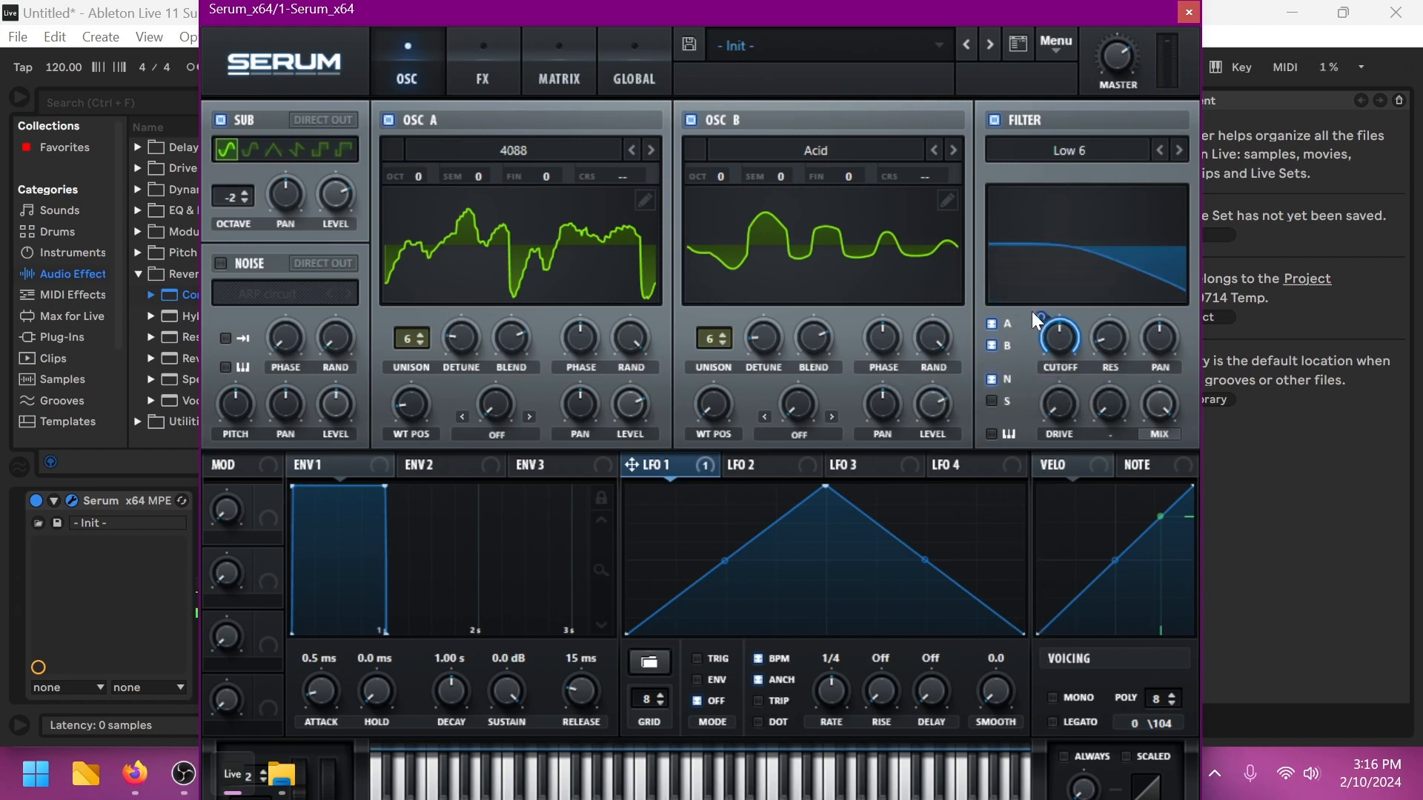
pyautogui.moveTo(1041, 319); pyautogui.dragTo(1041, 226)
pyautogui.moveTo(832, 635); pyautogui.dragTo(824, 720)
pyautogui.moveTo(840, 798); pyautogui.dragTo(837, 743)
pyautogui.click(1200, 21)
pyautogui.click(1197, 15)
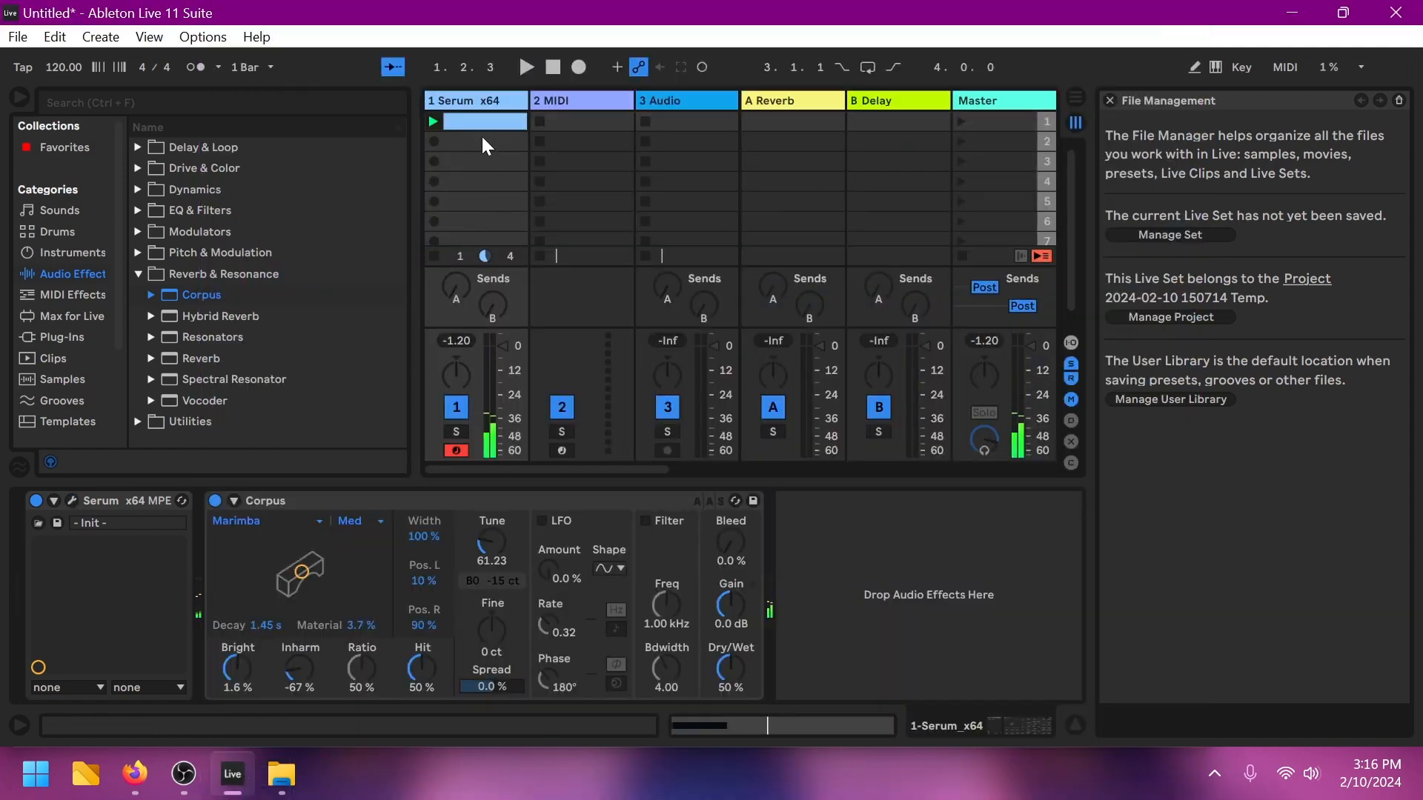
# Step: Open the Serum clip, lengthen the F0 note to fill the whole one-bar loop, and play it
pyautogui.doubleClick(504, 122)
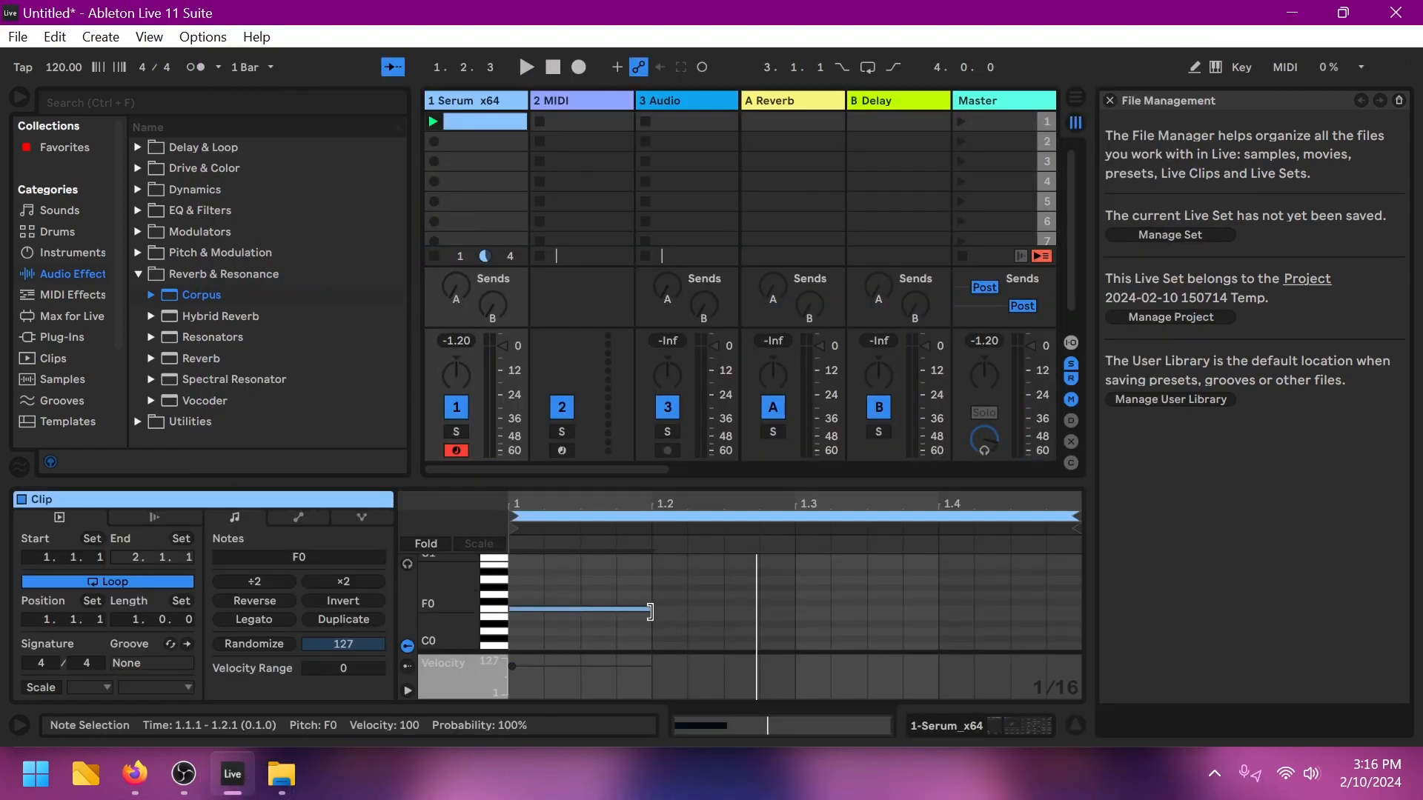
pyautogui.moveTo(650, 612); pyautogui.dragTo(1080, 609)
pyautogui.press('space')
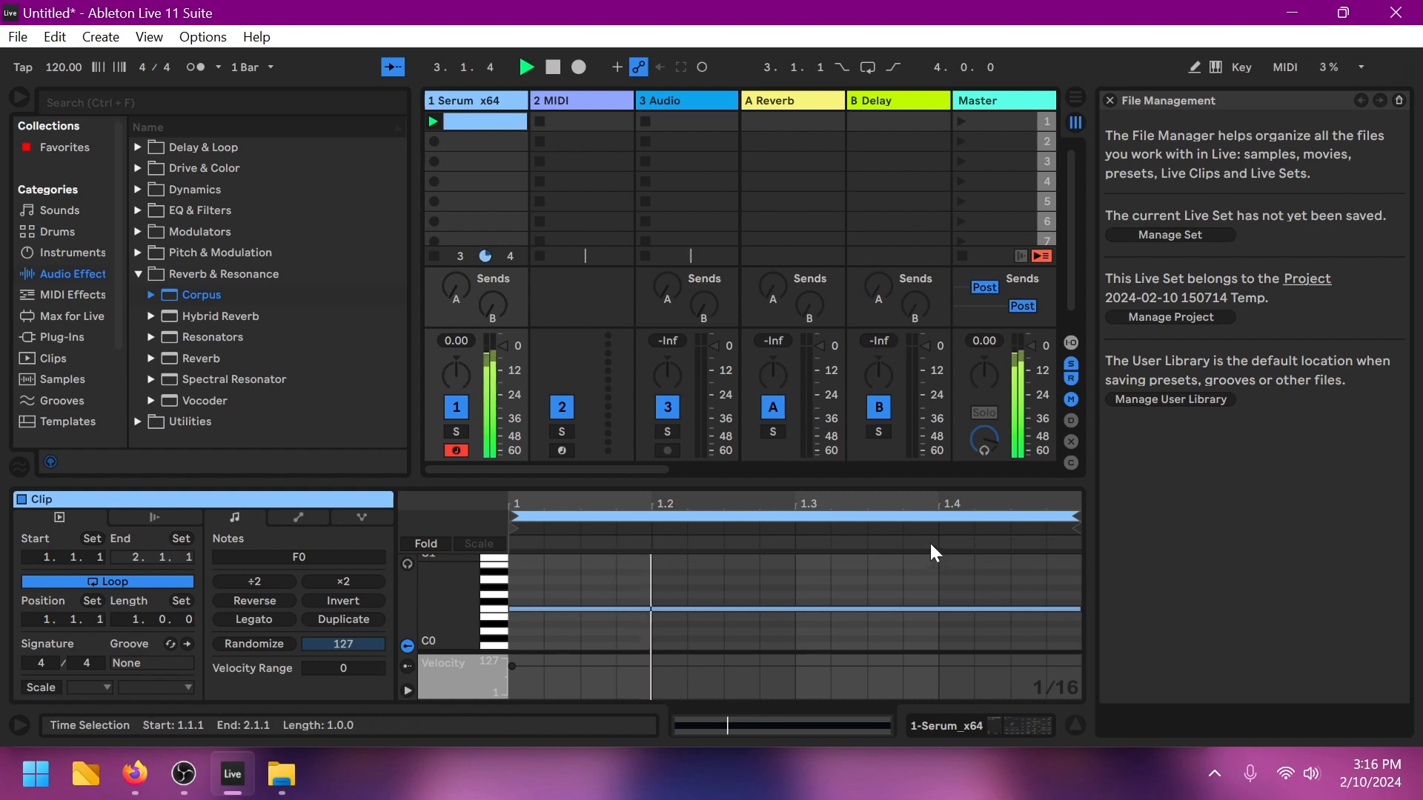
# Step: Show the Serum track's devices and try the High quality setting on Corpus, auditioning the clip
pyautogui.click(506, 104)
pyautogui.press('space')
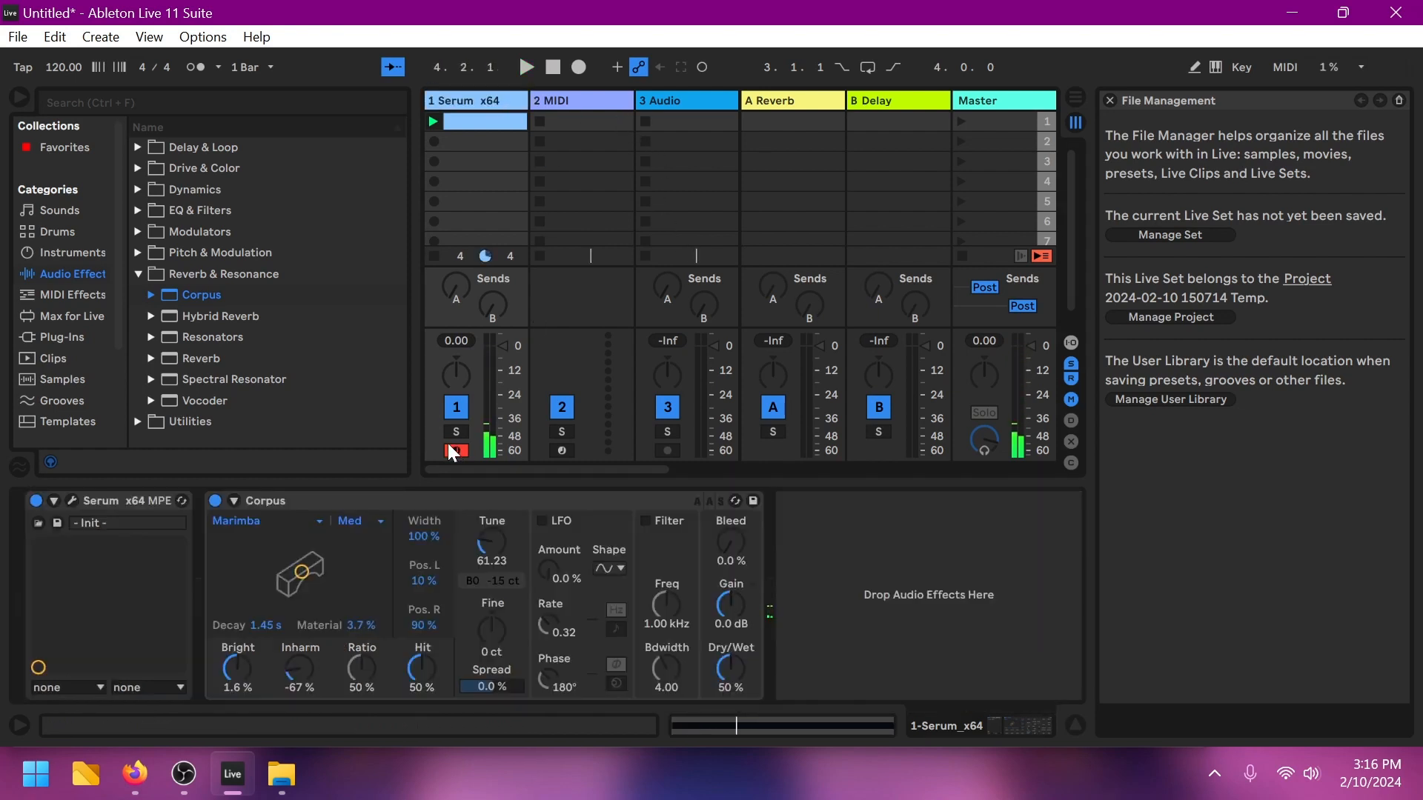
pyautogui.click(355, 517)
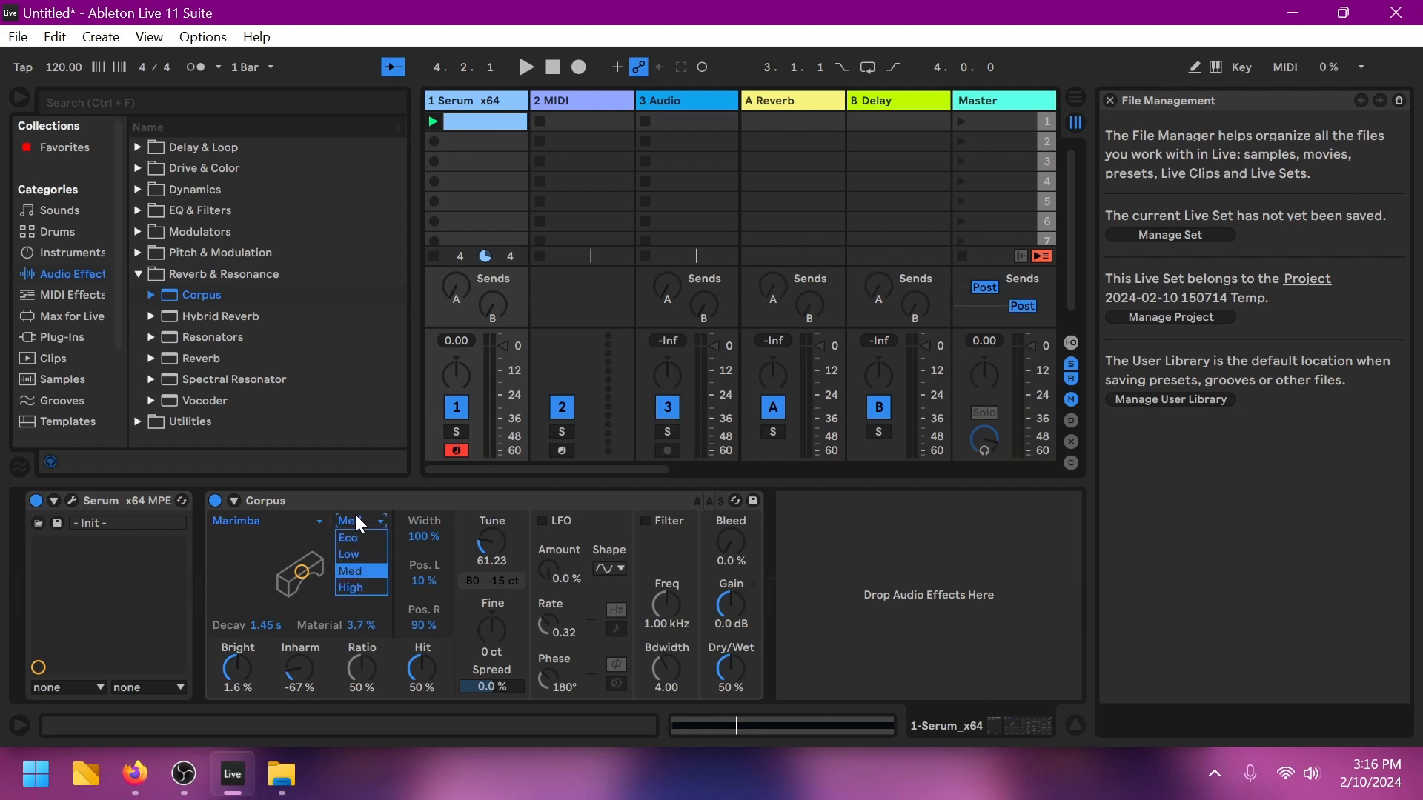
pyautogui.click(354, 514)
pyautogui.click(353, 518)
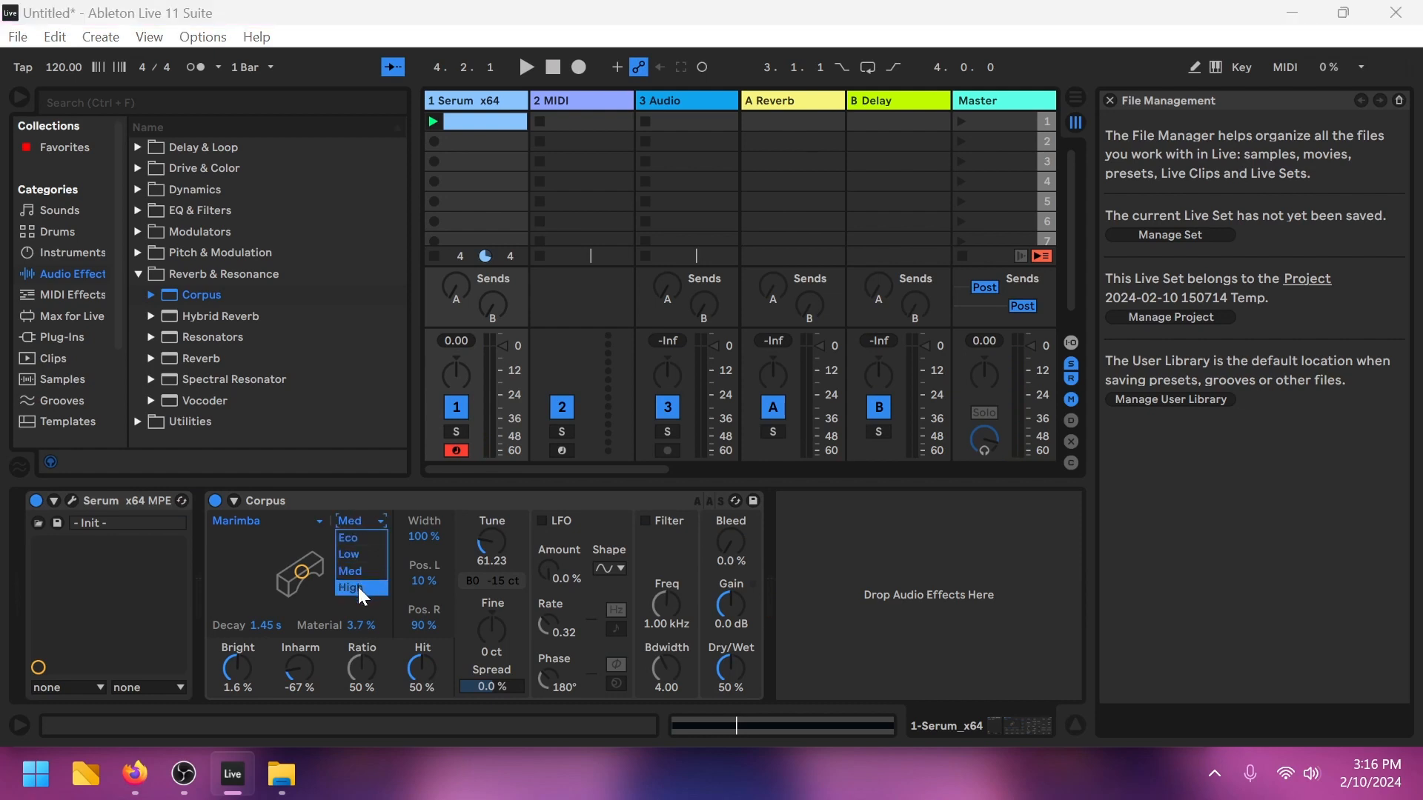
pyautogui.click(358, 587)
pyautogui.press('space')
# Step: Set the Corpus quality to Low and raise its Tune to 273.40 while the clip plays
pyautogui.click(371, 519)
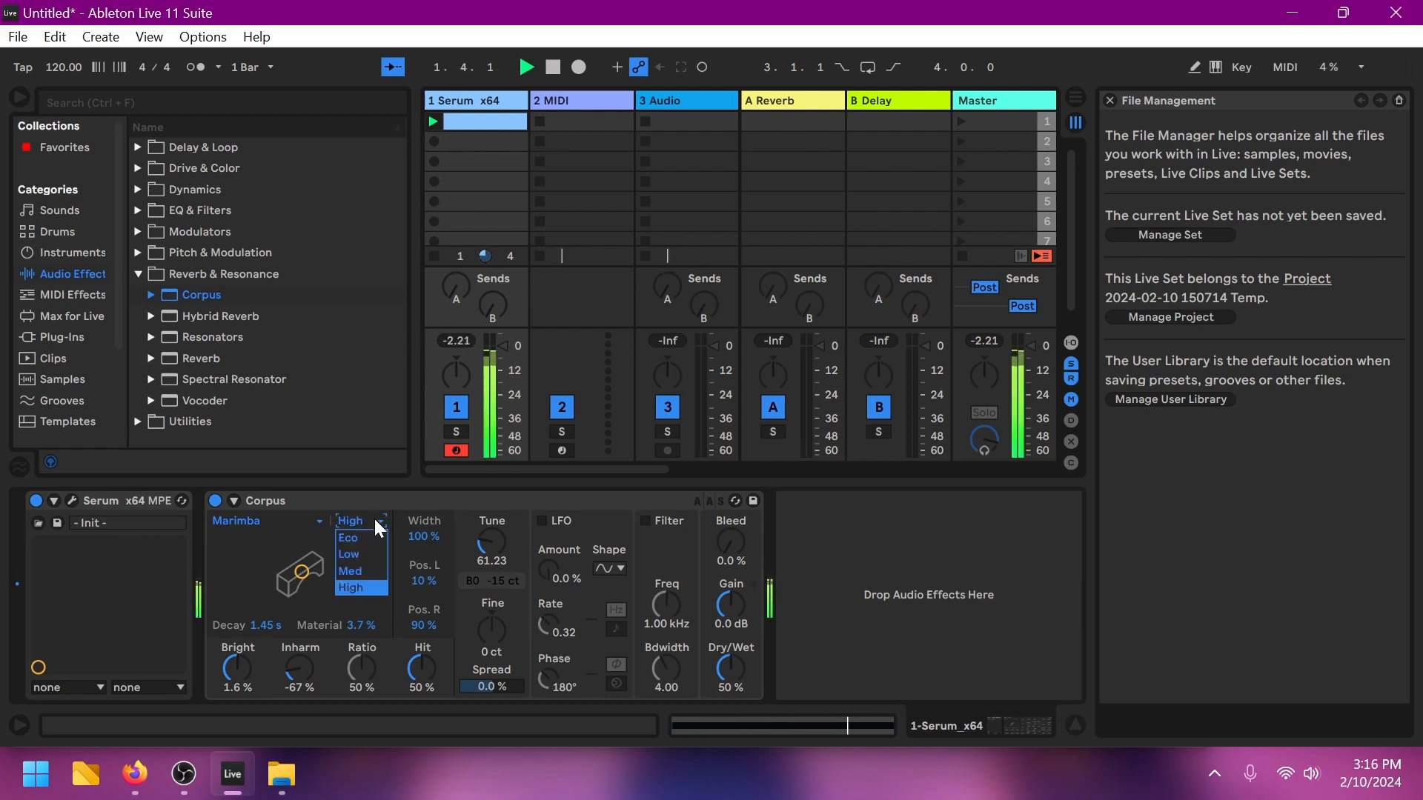
pyautogui.click(370, 548)
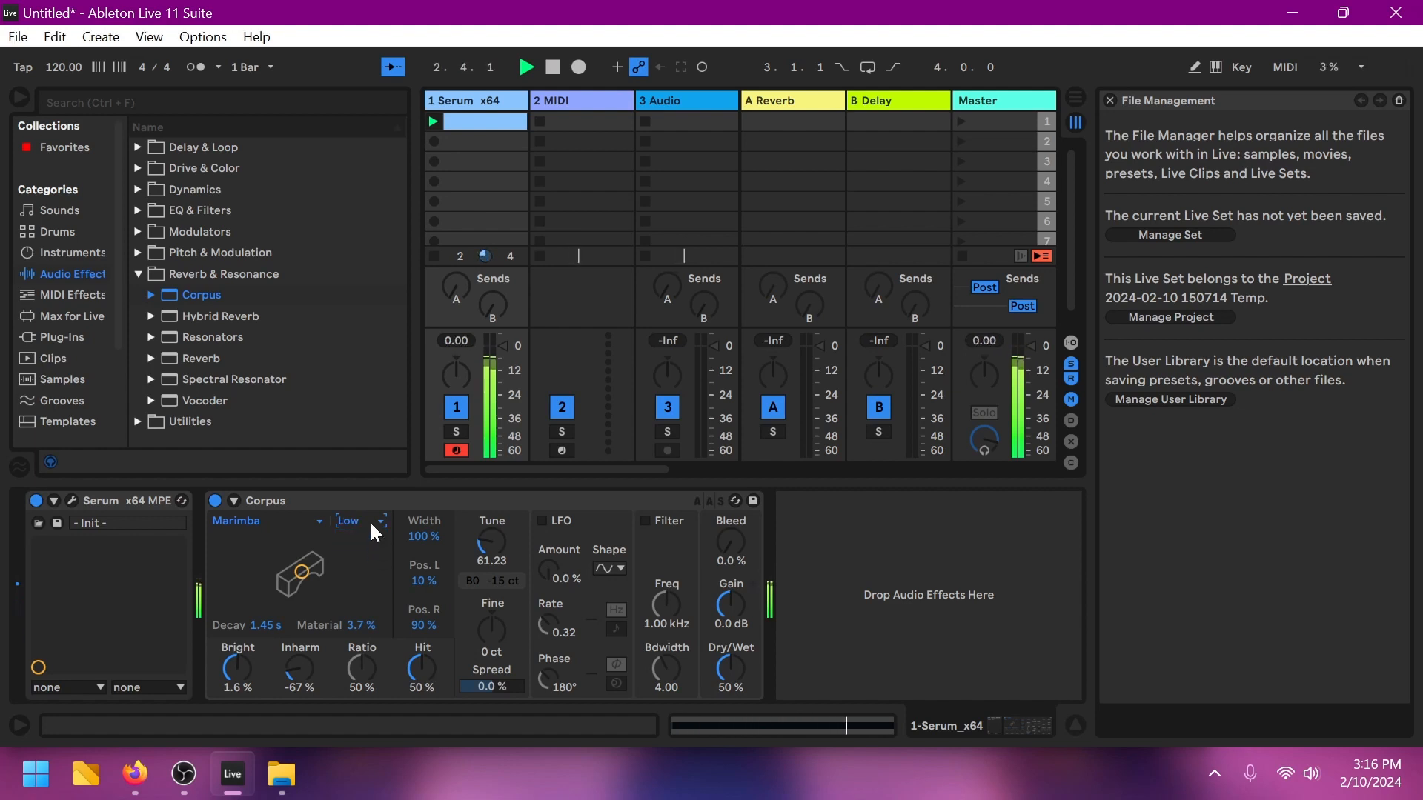
pyautogui.click(371, 520)
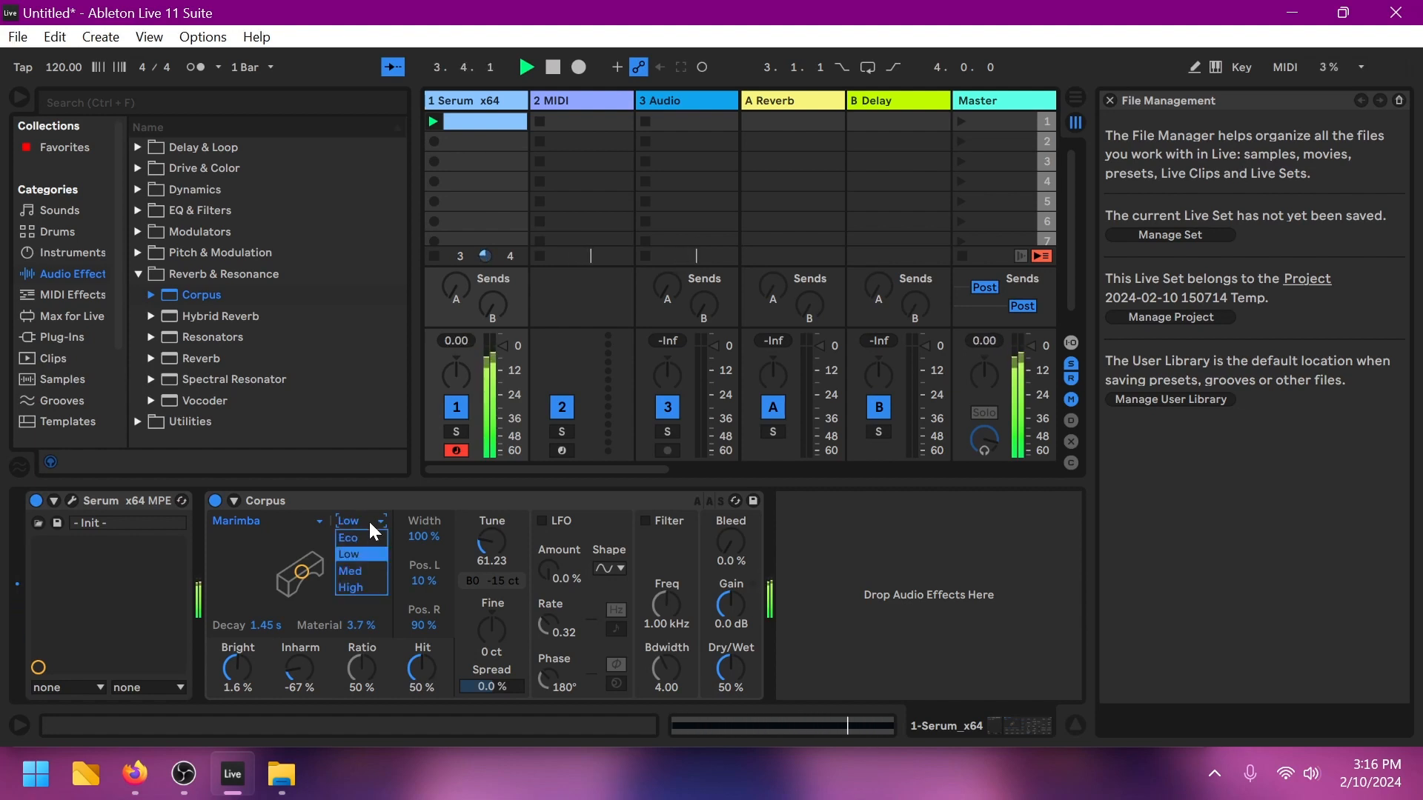
pyautogui.click(368, 520)
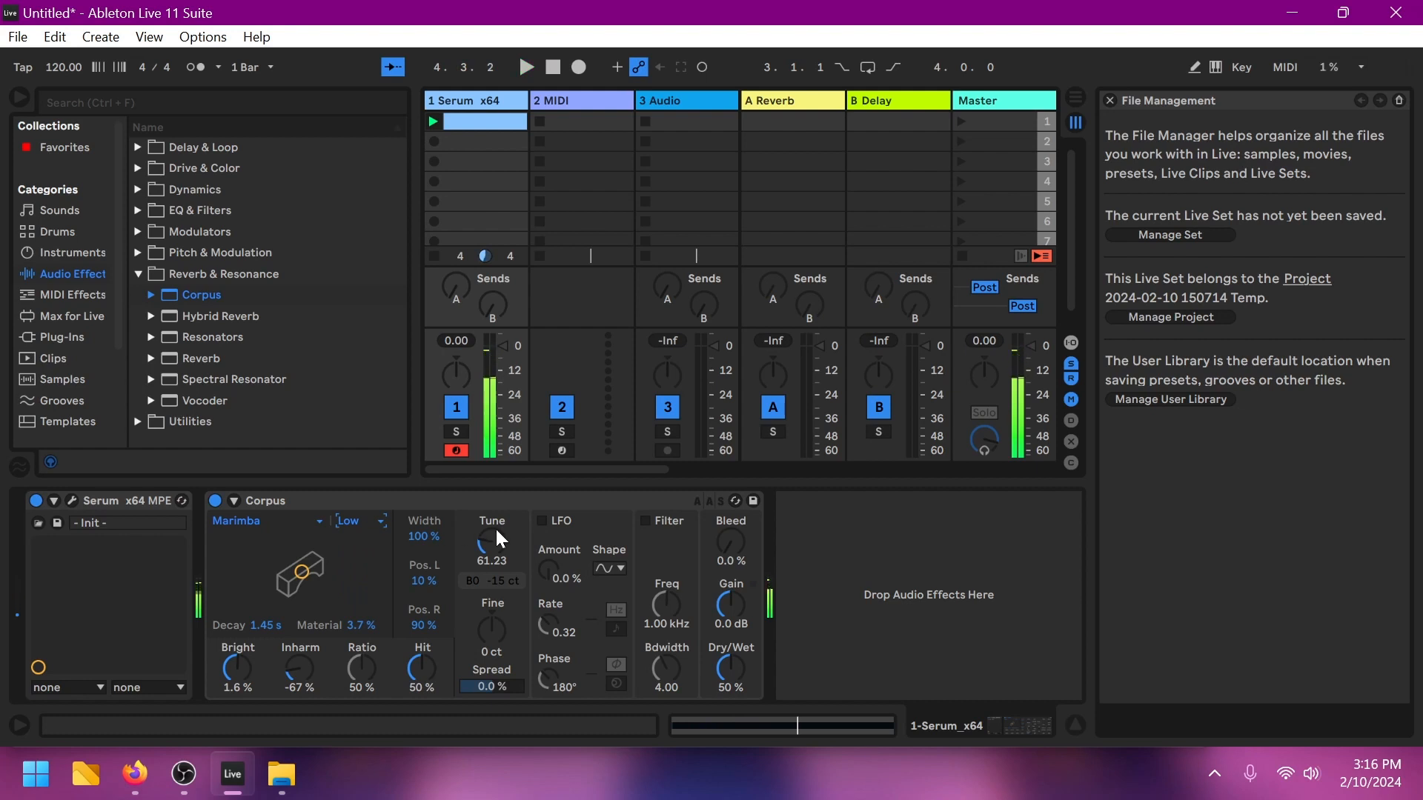
pyautogui.scroll(10, 495, 527)
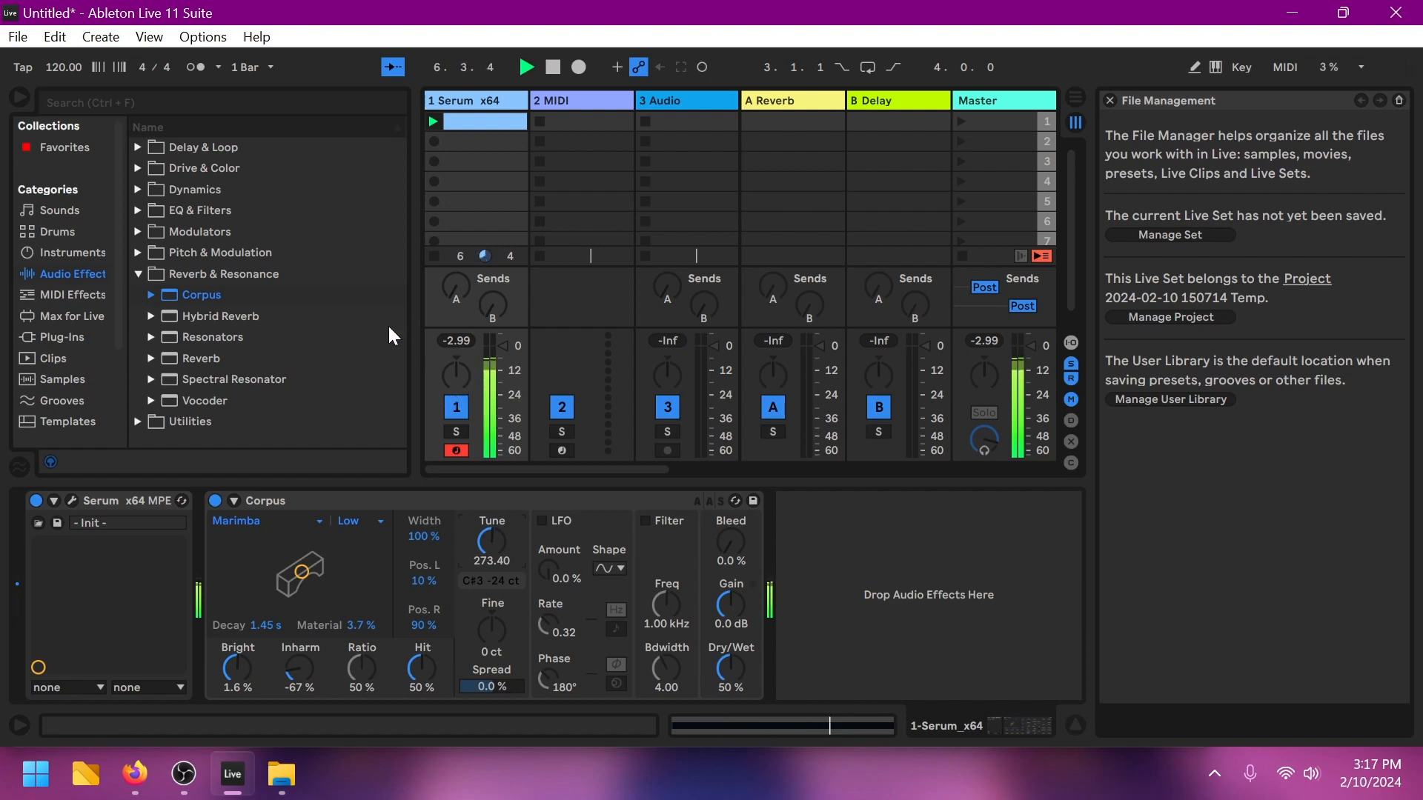
pyautogui.press('space')
# Step: Load Acuff Kit from the drum presets onto the empty second MIDI track and audition its Kick Plastic pad
pyautogui.click(60, 231)
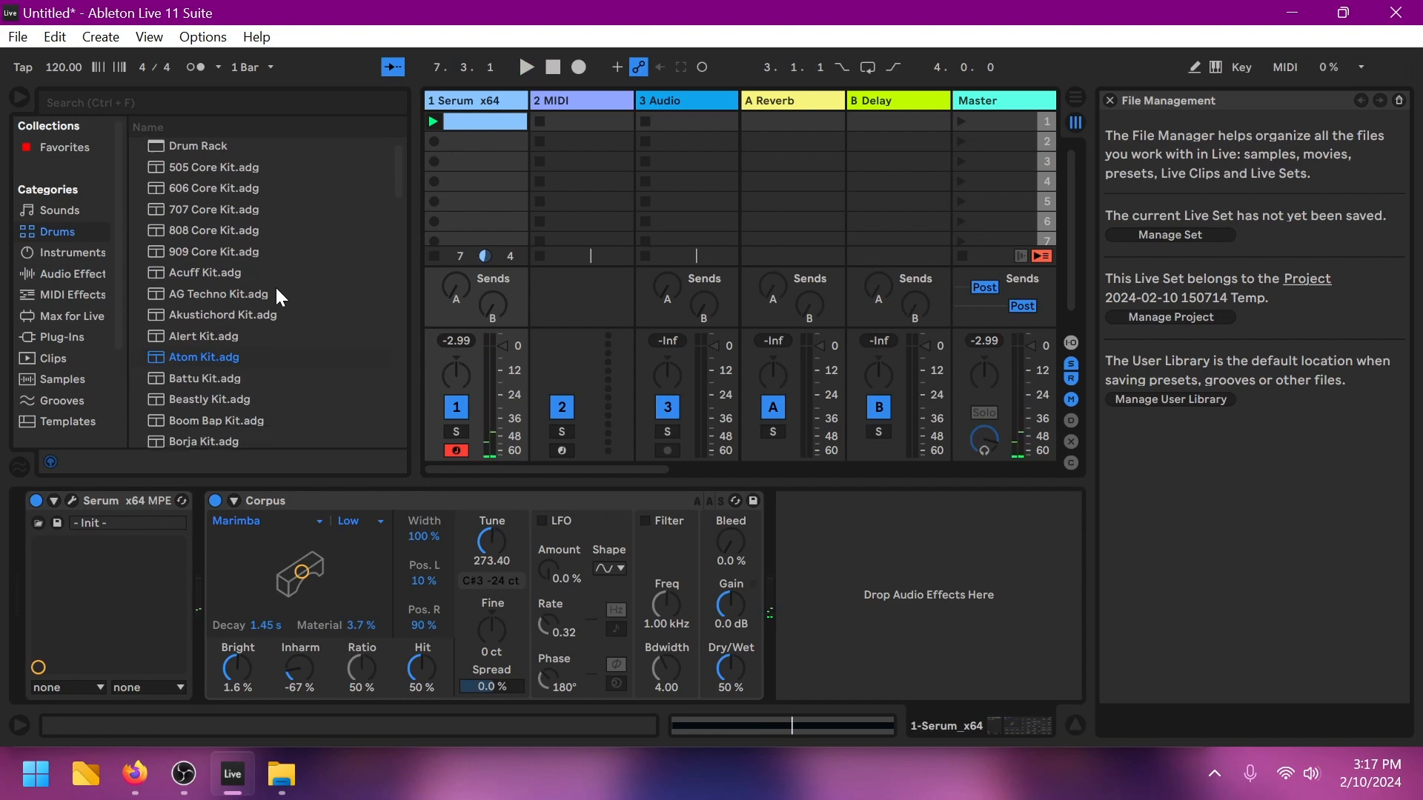
pyautogui.moveTo(206, 295); pyautogui.dragTo(626, 210)
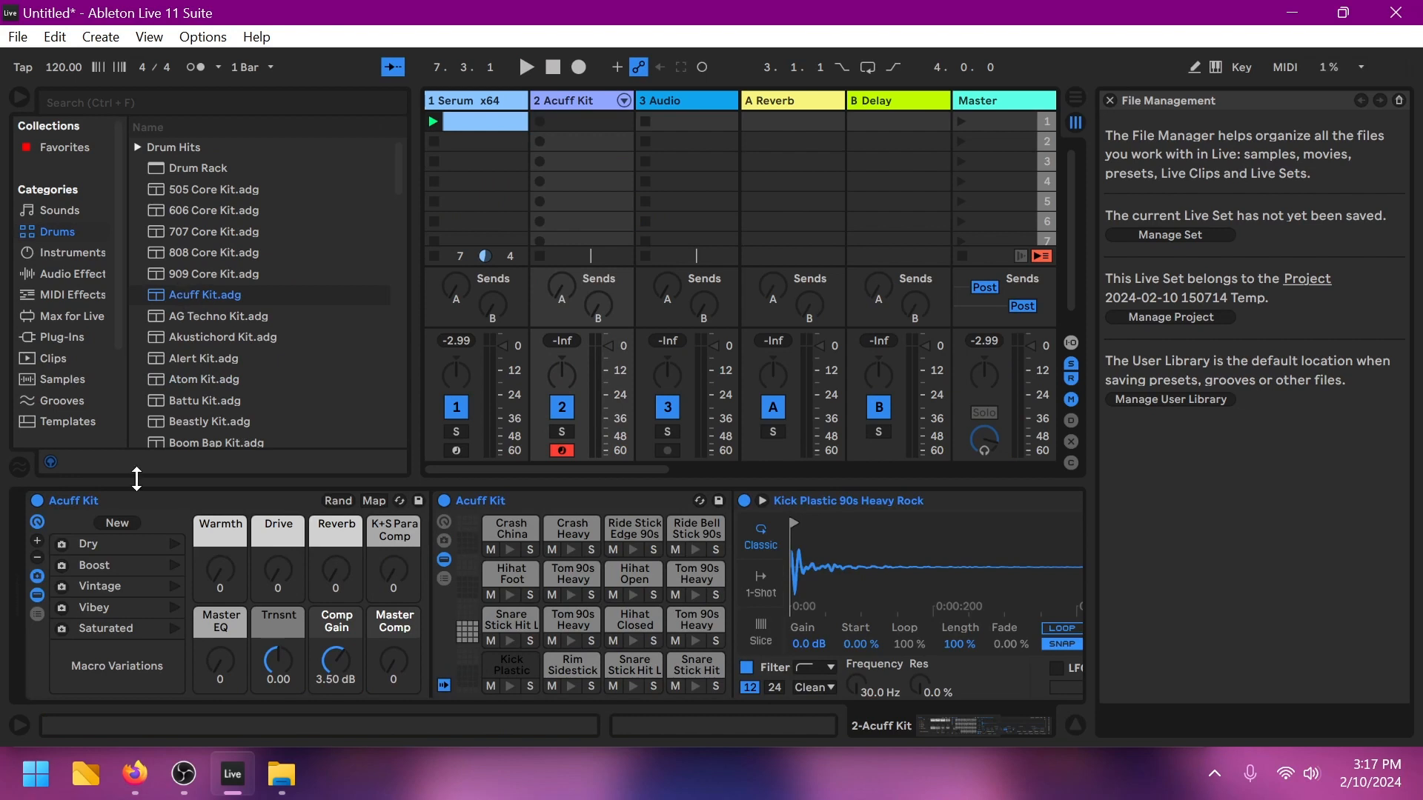
pyautogui.scroll(-4, 197, 362)
pyautogui.scroll(-4, 202, 369)
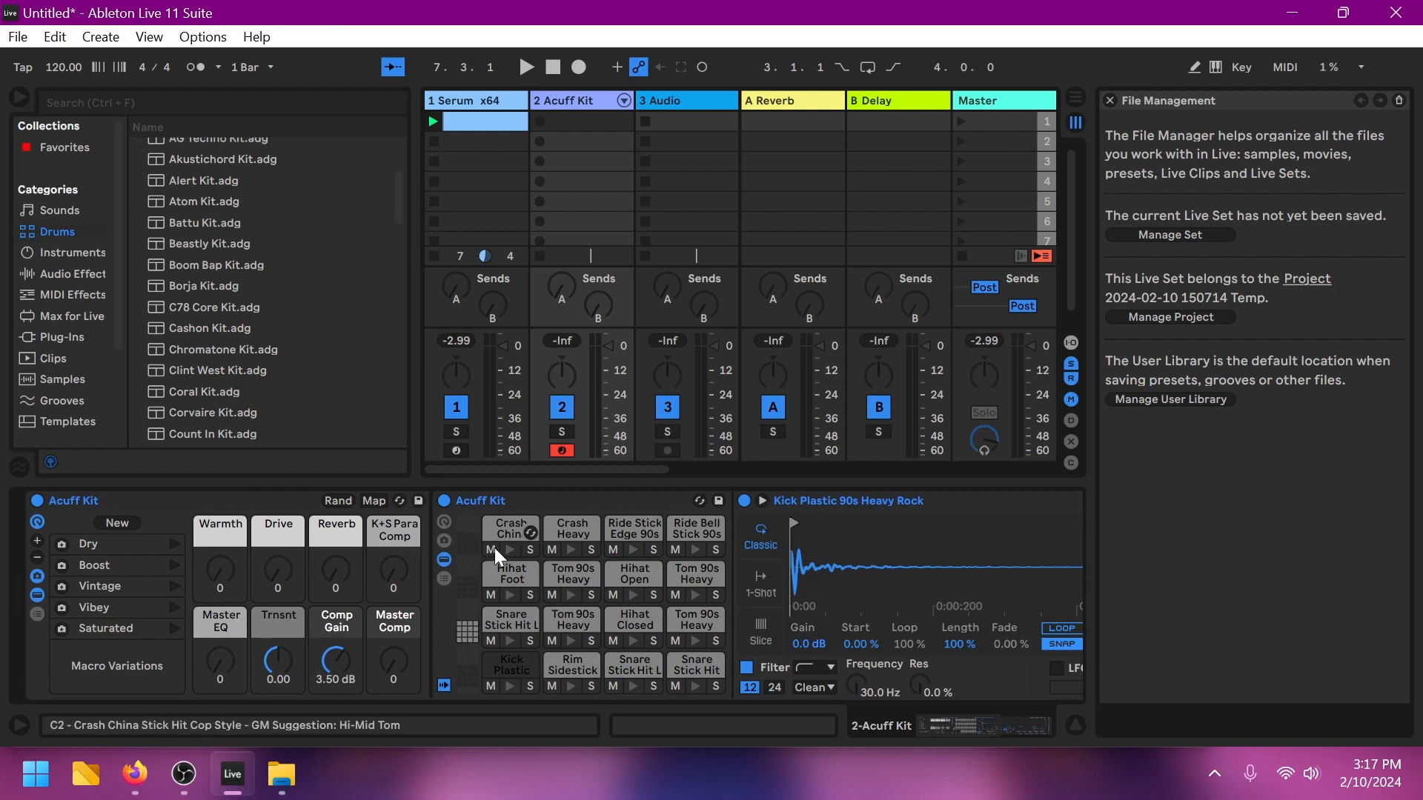
pyautogui.click(511, 683)
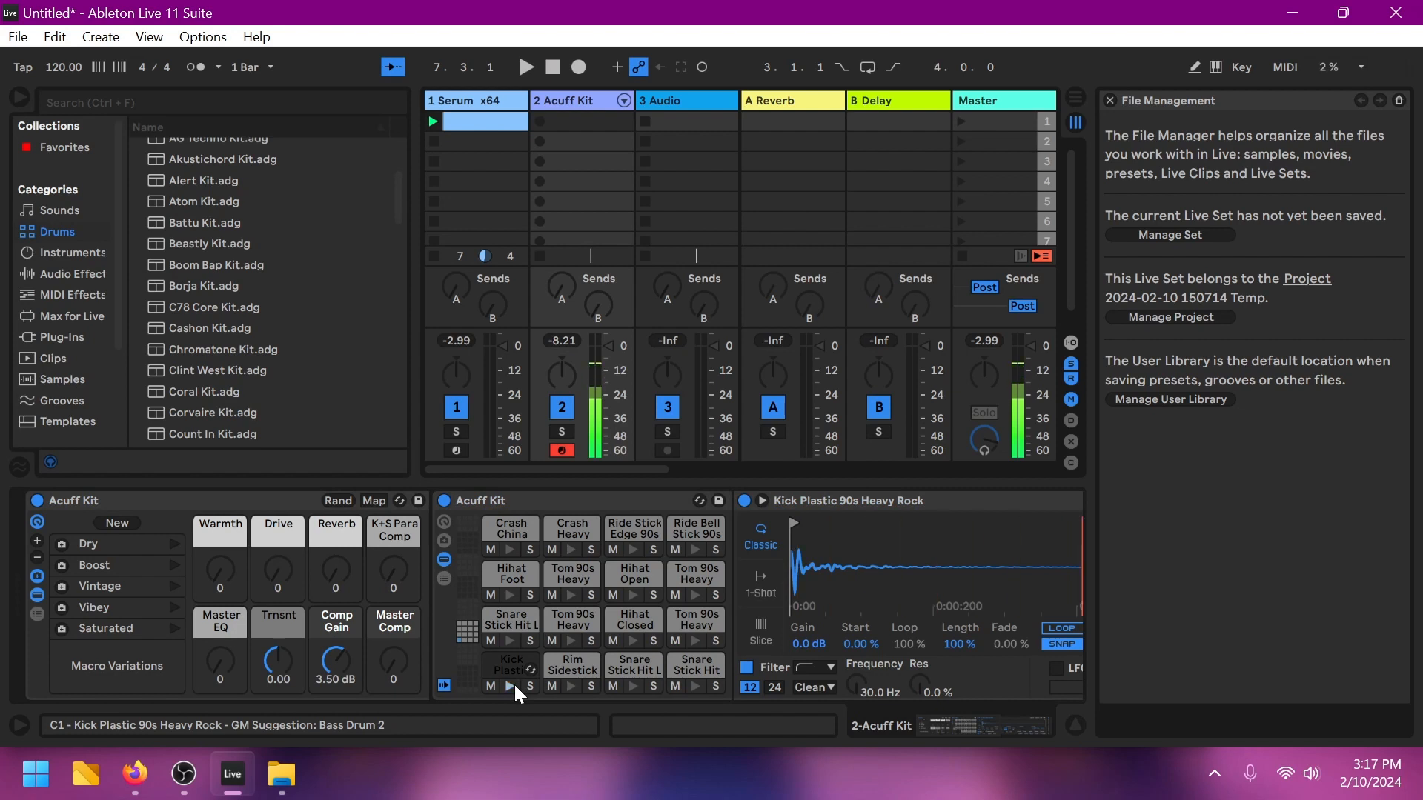
# Step: Create a clip in the Acuff Kit track's first slot with kicks on beats 1 and 3 and D1 snares on 2 and 4, and launch it
pyautogui.doubleClick(580, 117)
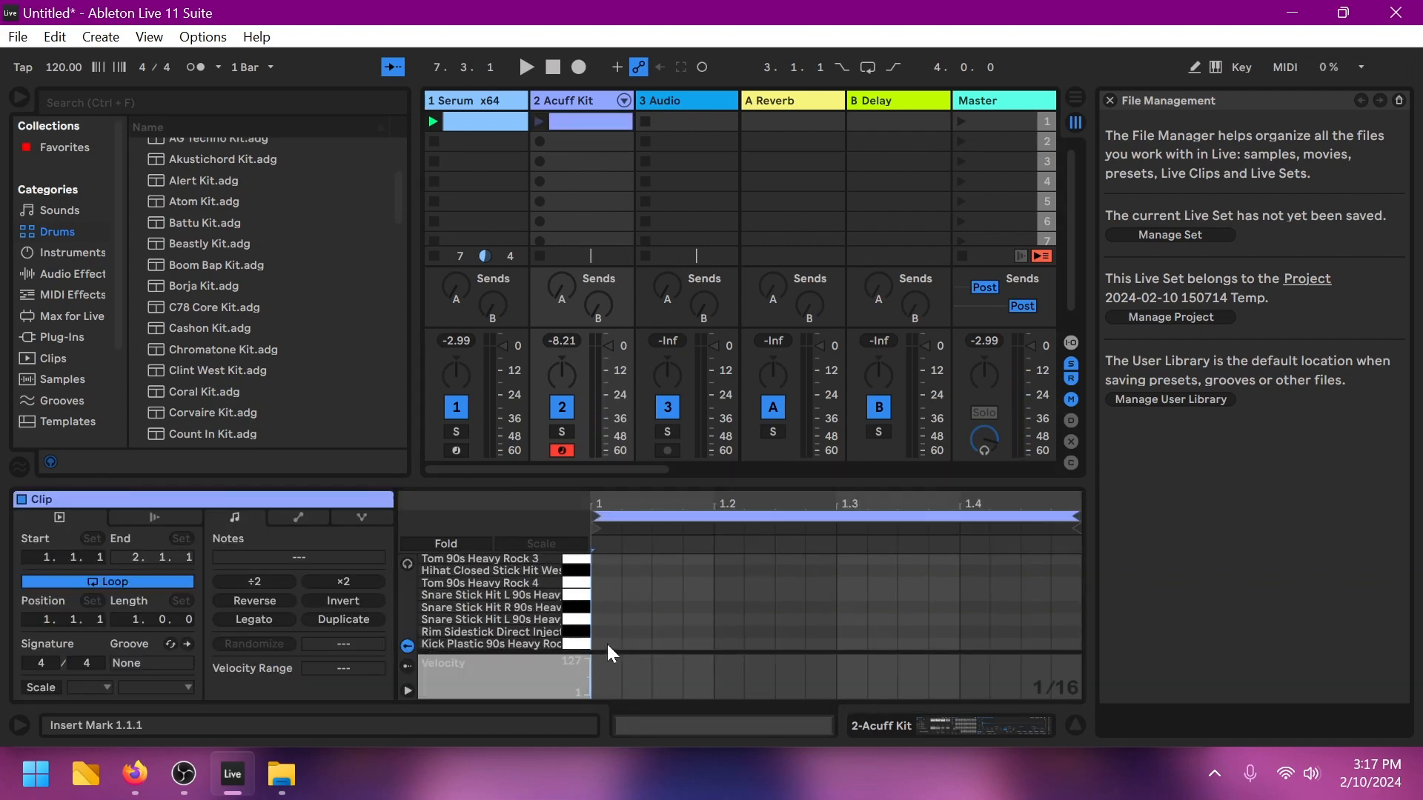
pyautogui.doubleClick(606, 643)
pyautogui.doubleClick(851, 644)
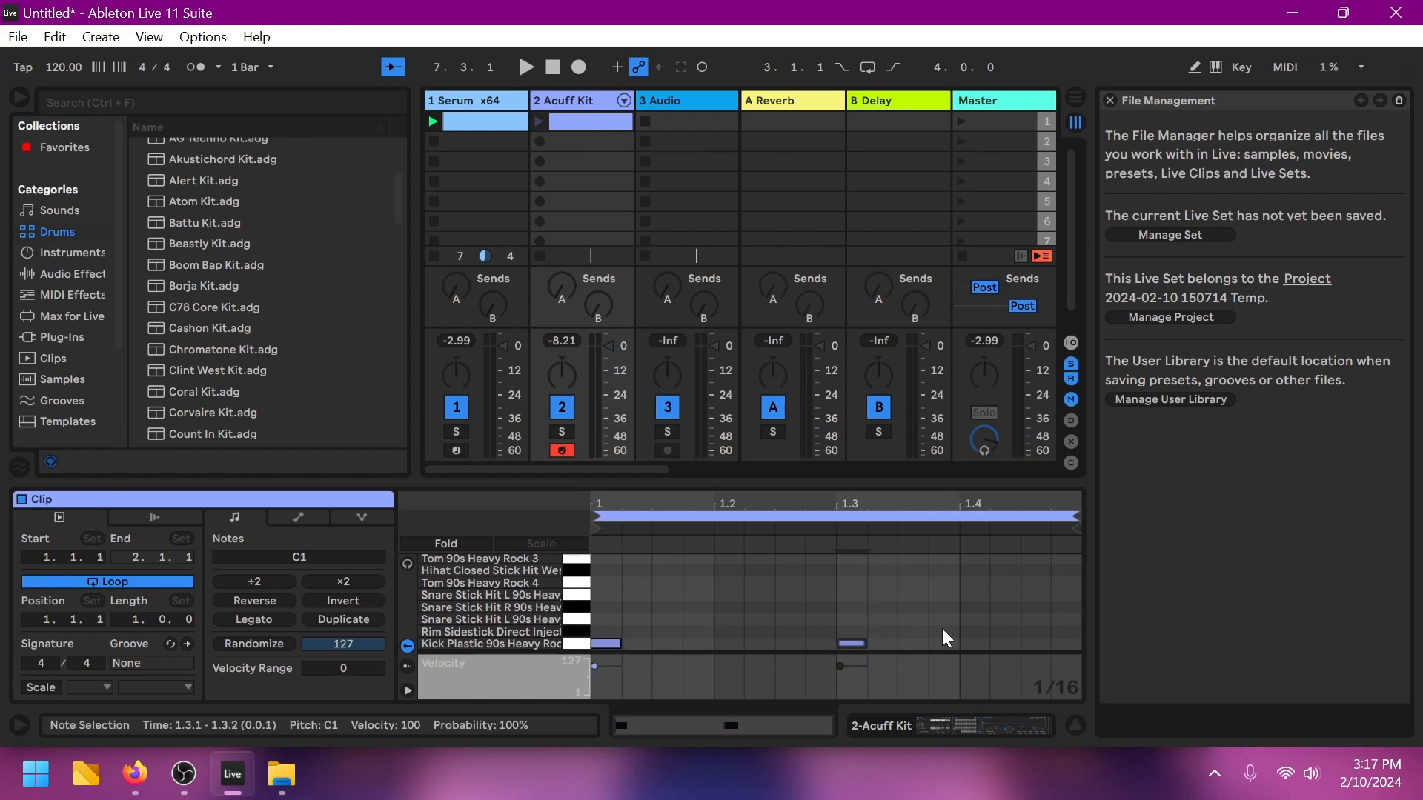
pyautogui.doubleClick(976, 620)
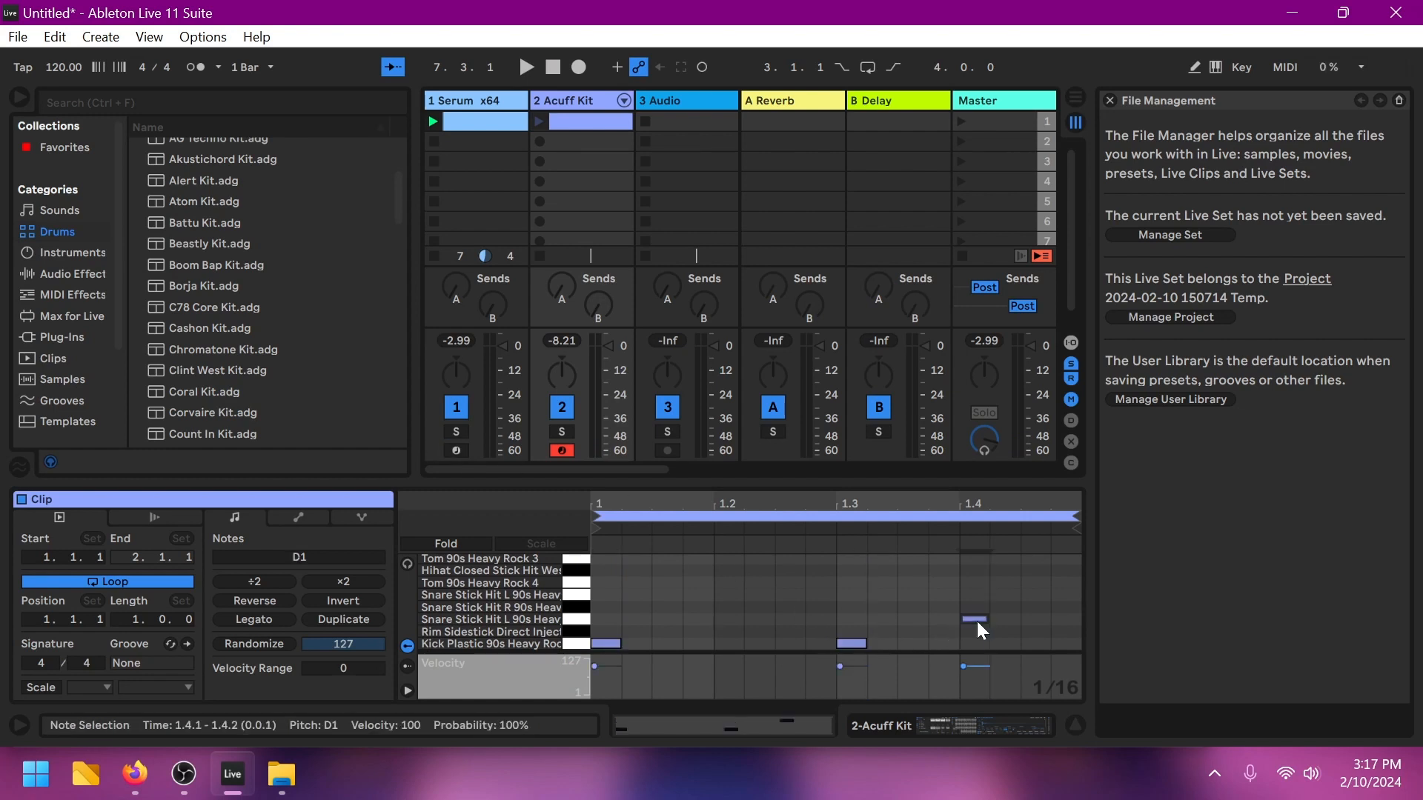
pyautogui.doubleClick(723, 618)
pyautogui.click(536, 122)
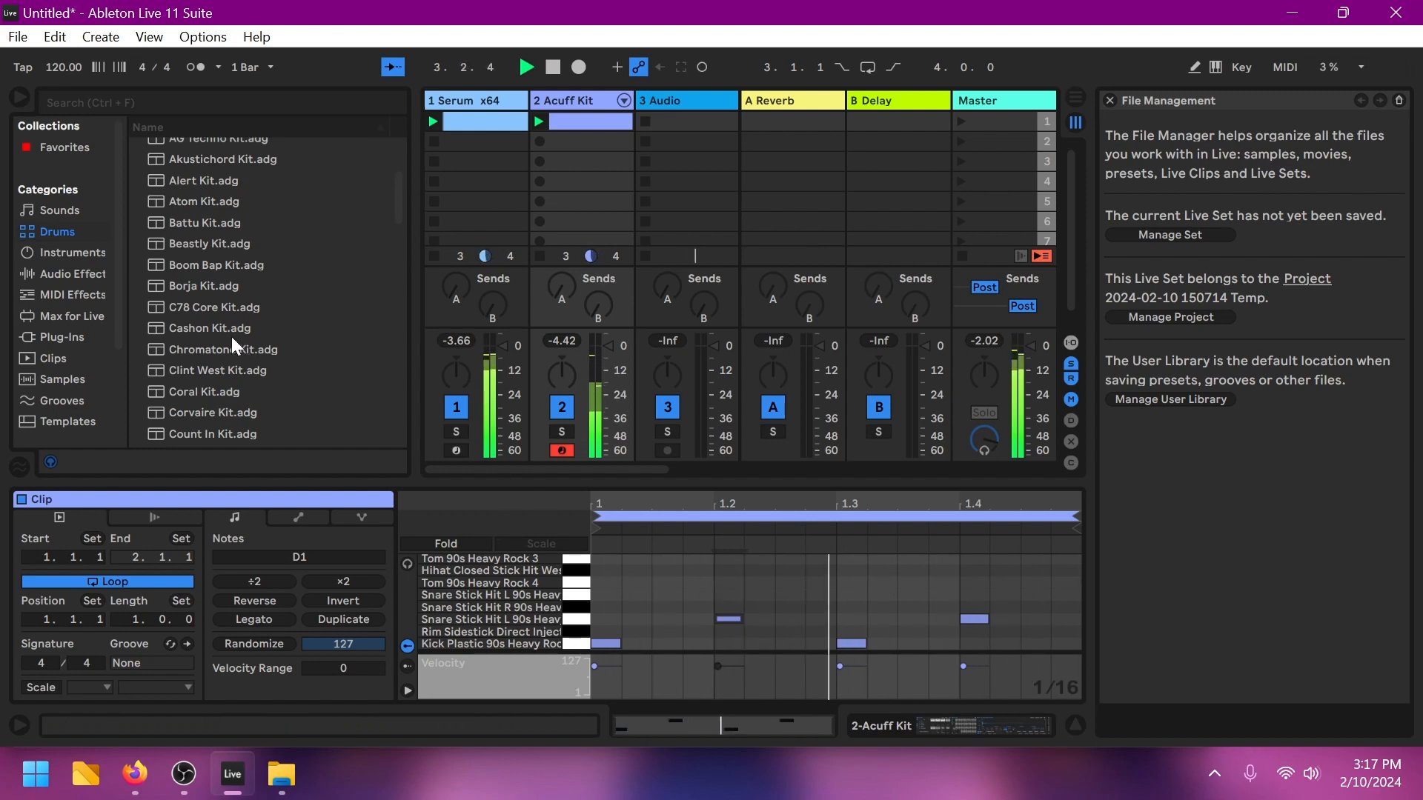
# Step: Add a Glue Compressor from the Dynamics audio effects to the Acuff Kit track
pyautogui.click(95, 275)
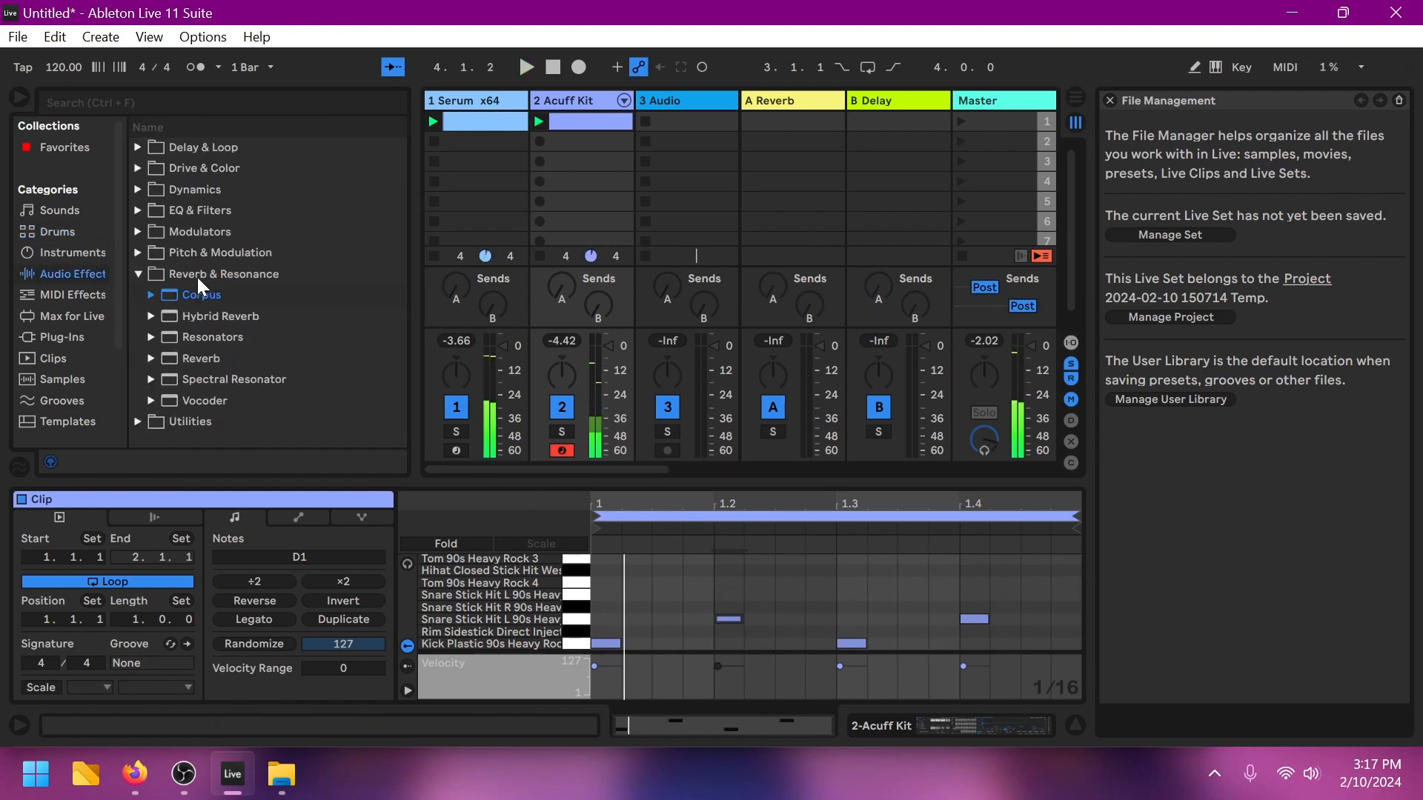
pyautogui.click(150, 295)
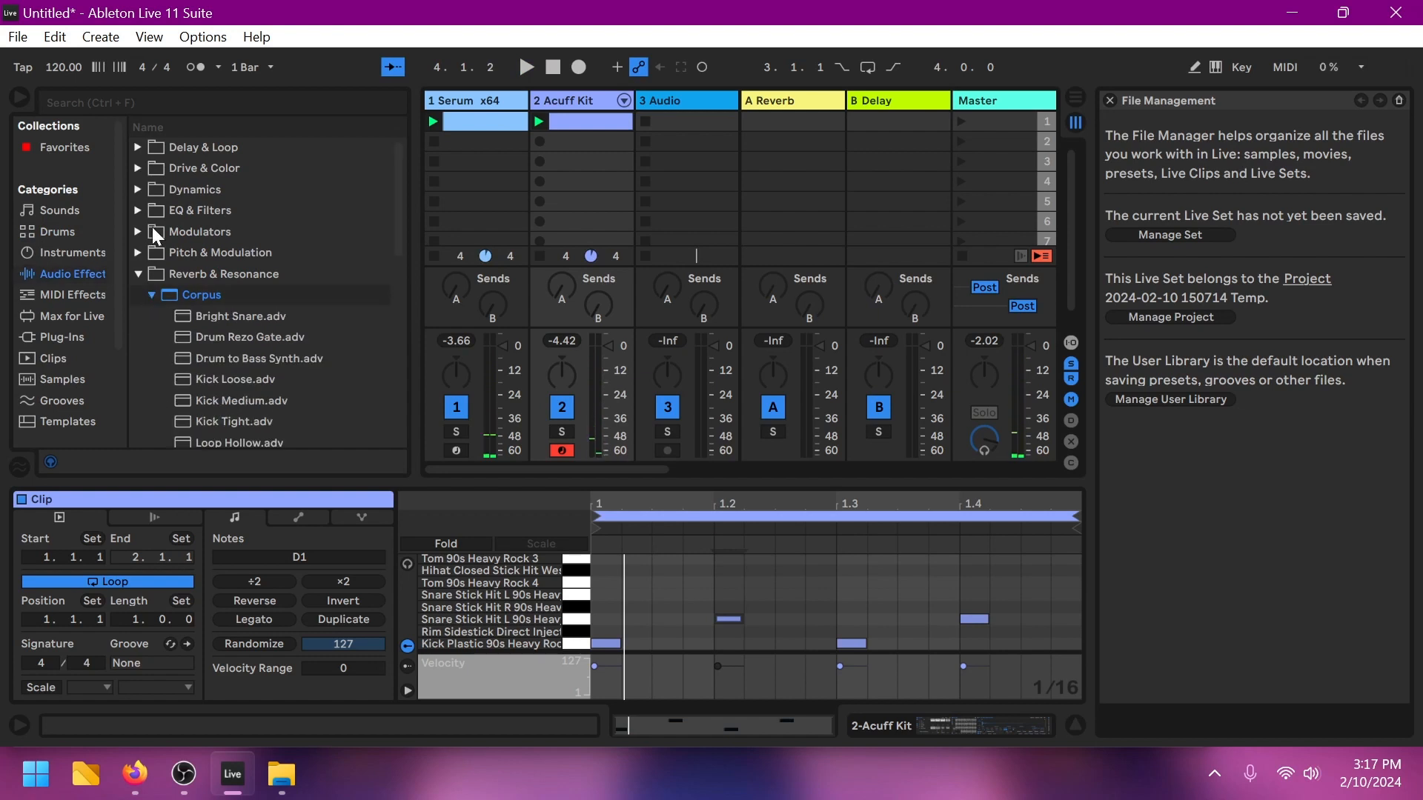
pyautogui.click(151, 294)
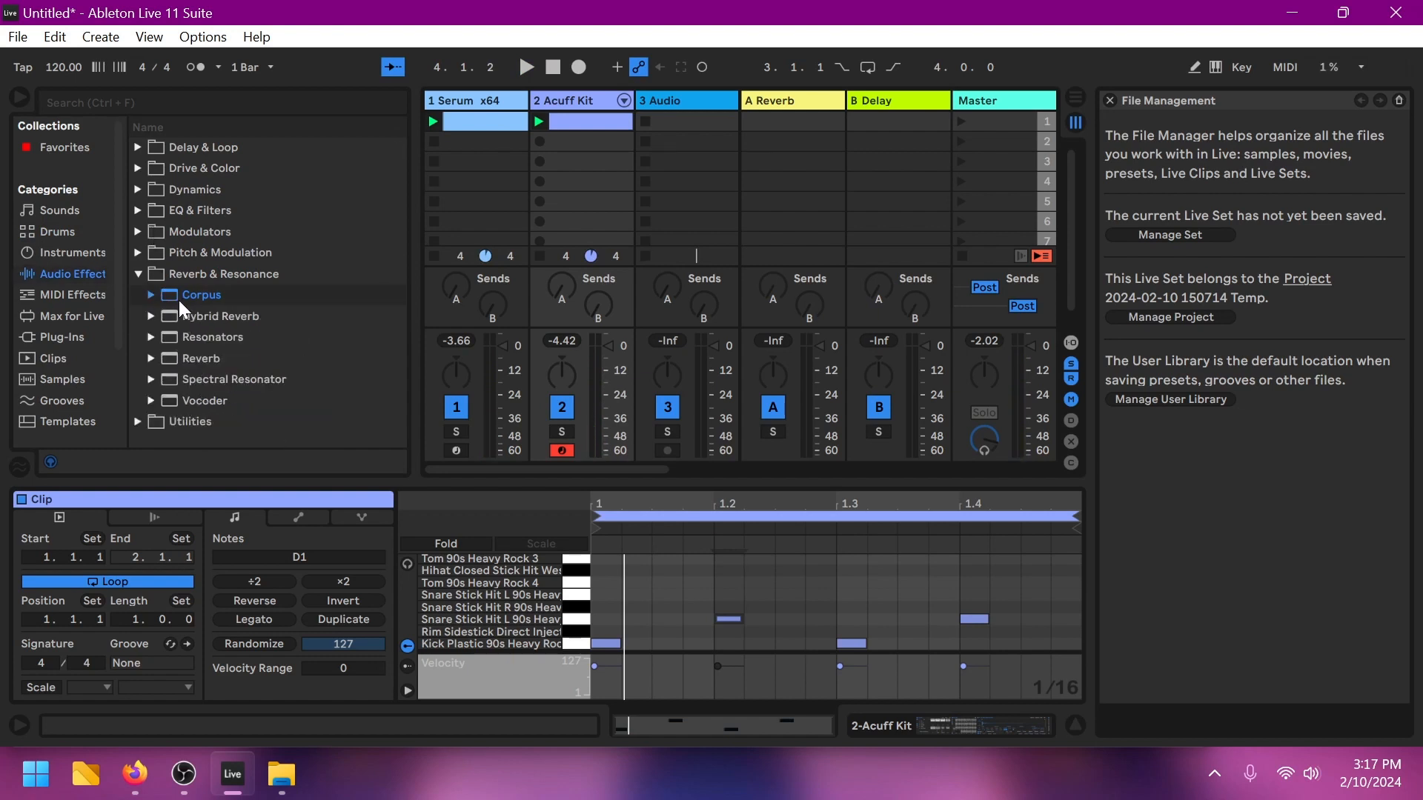
pyautogui.click(132, 189)
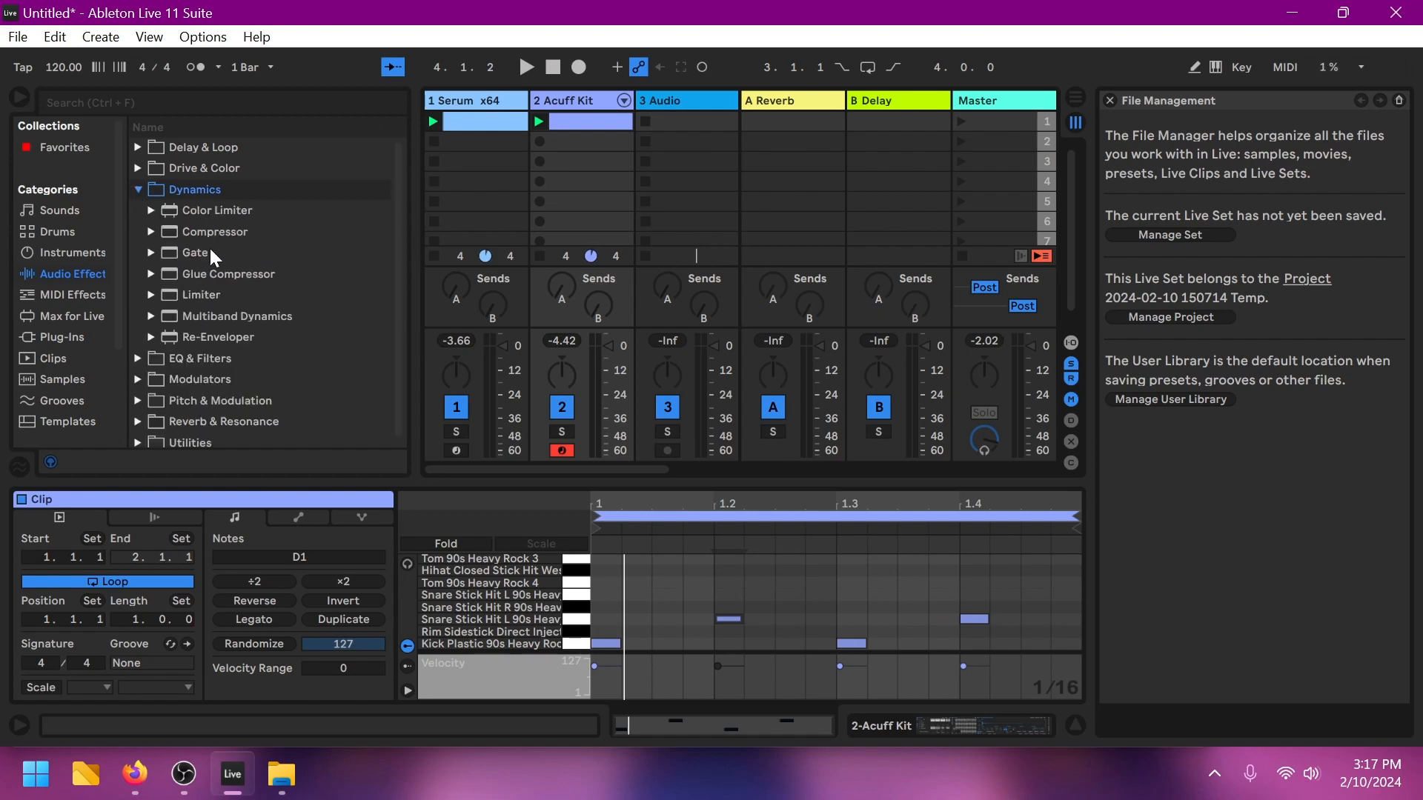
pyautogui.moveTo(562, 180); pyautogui.dragTo(559, 252)
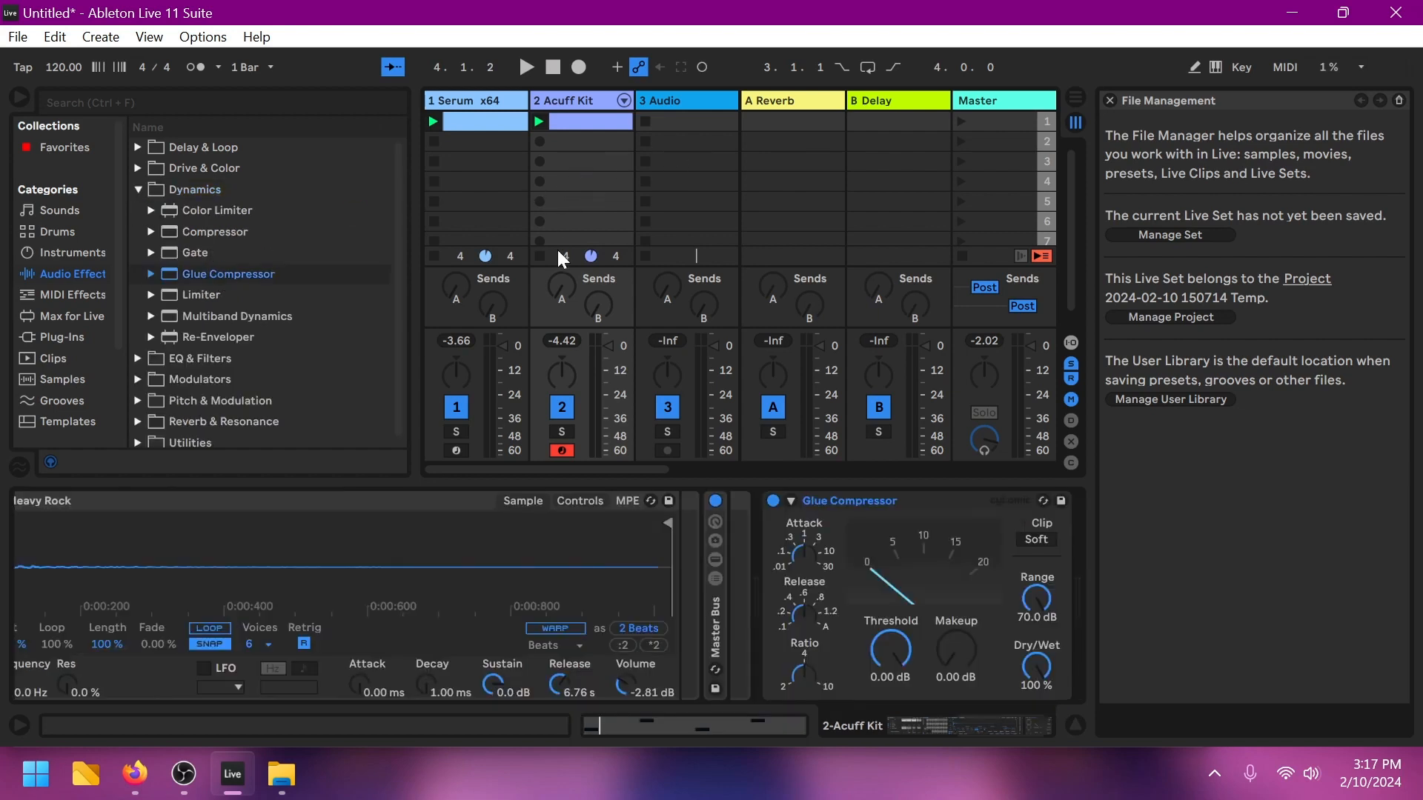
# Step: During playback, raise the Glue Compressor's Attack, lower its Release and set its Makeup to 7.14 dB
pyautogui.press('space')
pyautogui.moveTo(965, 656); pyautogui.dragTo(966, 624)
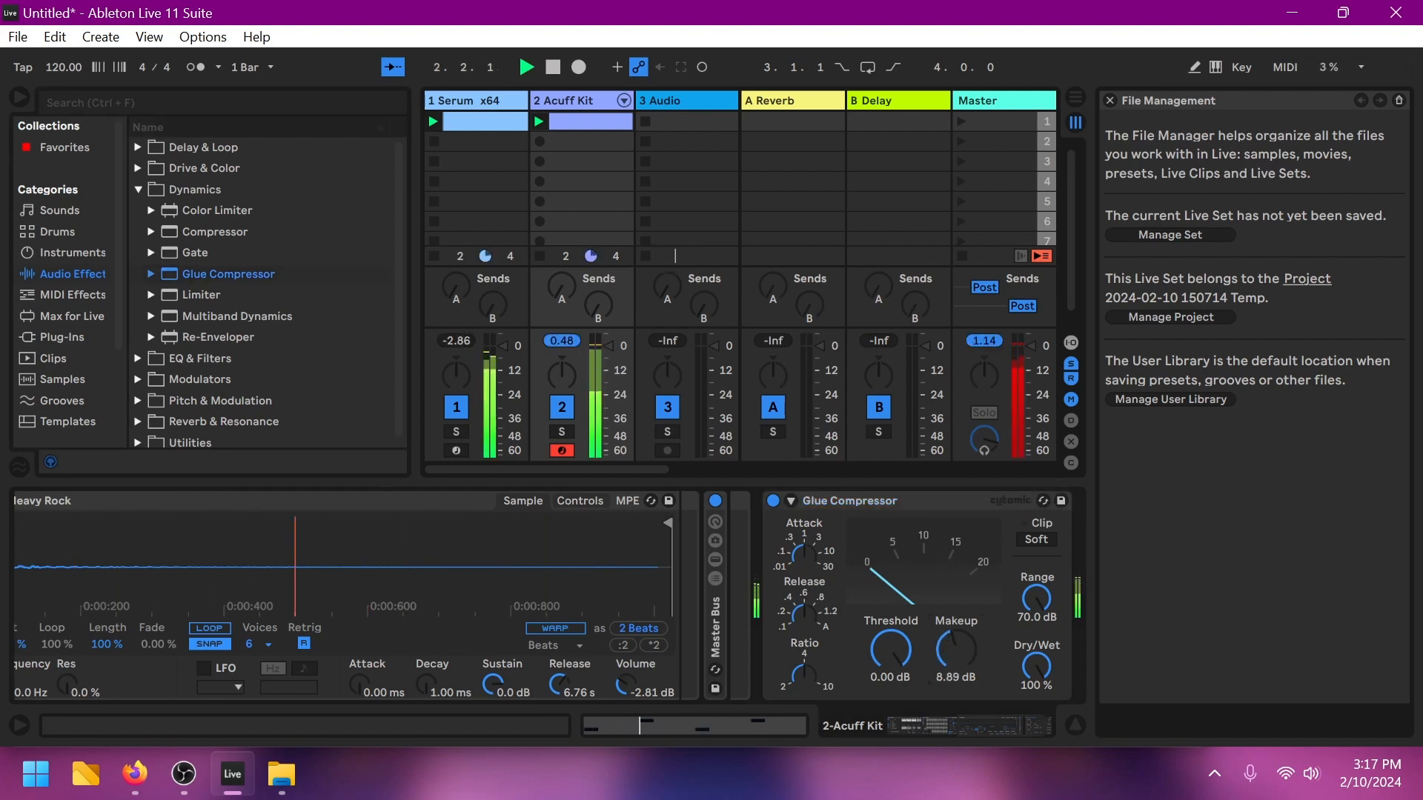
pyautogui.moveTo(805, 557); pyautogui.dragTo(804, 527)
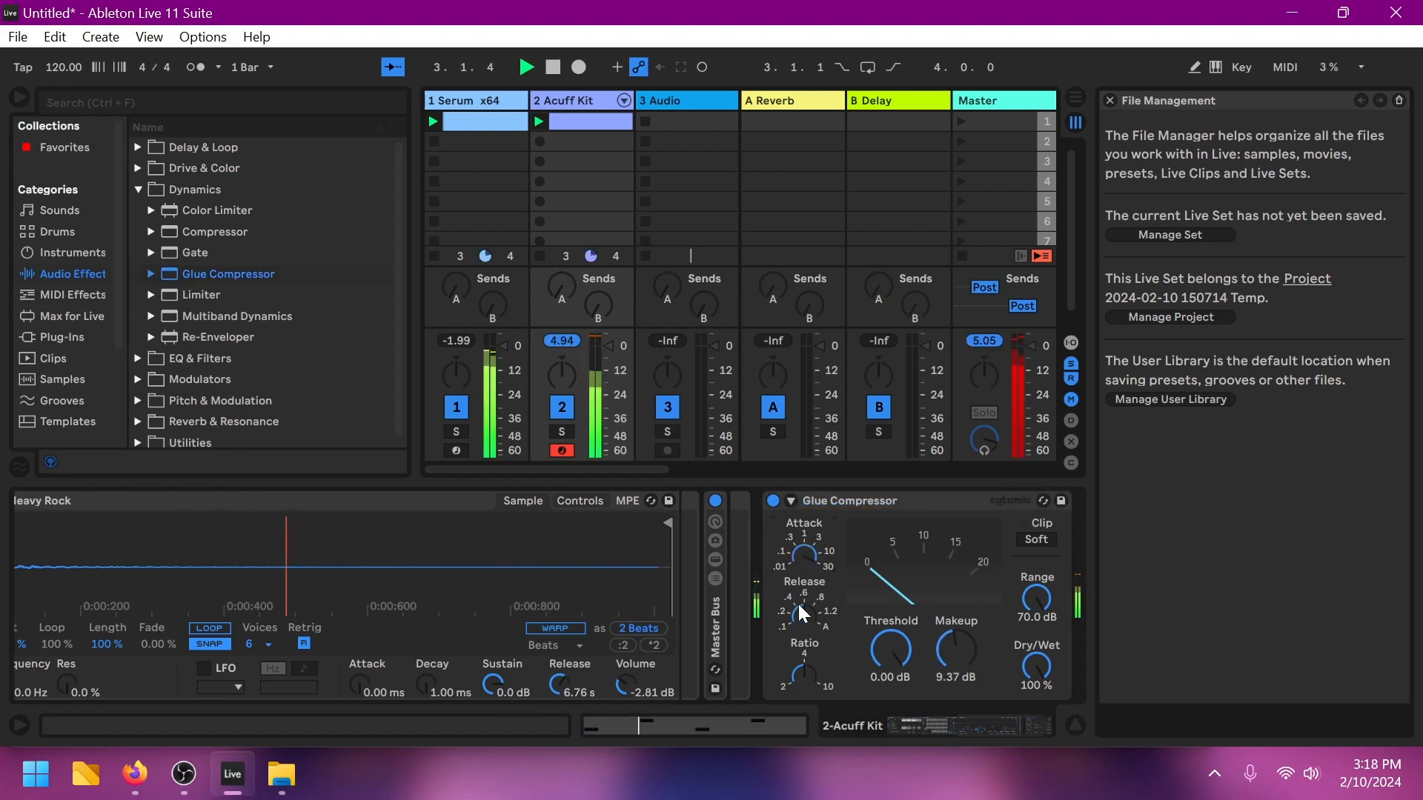
pyautogui.moveTo(800, 610); pyautogui.dragTo(800, 636)
pyautogui.moveTo(956, 651); pyautogui.dragTo(955, 663)
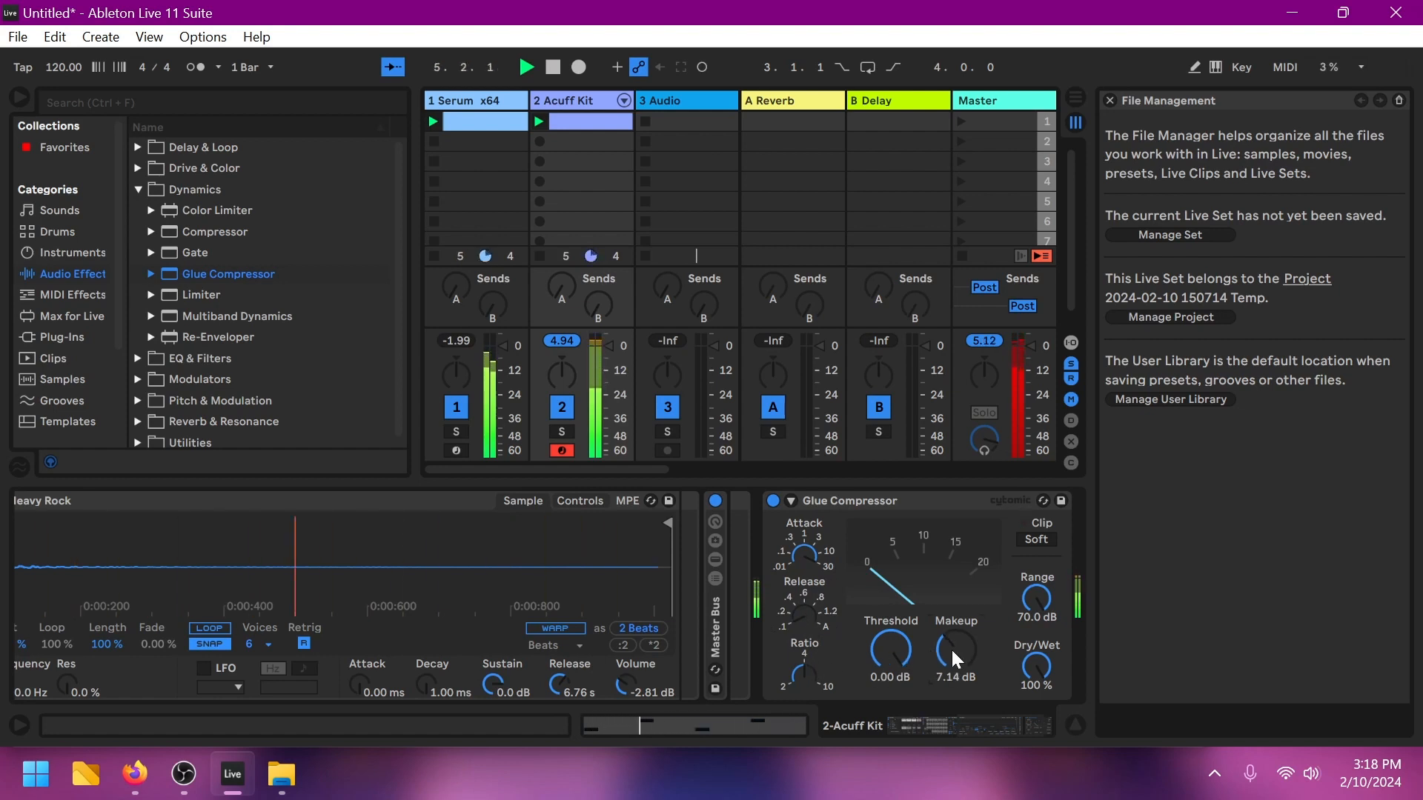
pyautogui.moveTo(999, 714); pyautogui.dragTo(1042, 717)
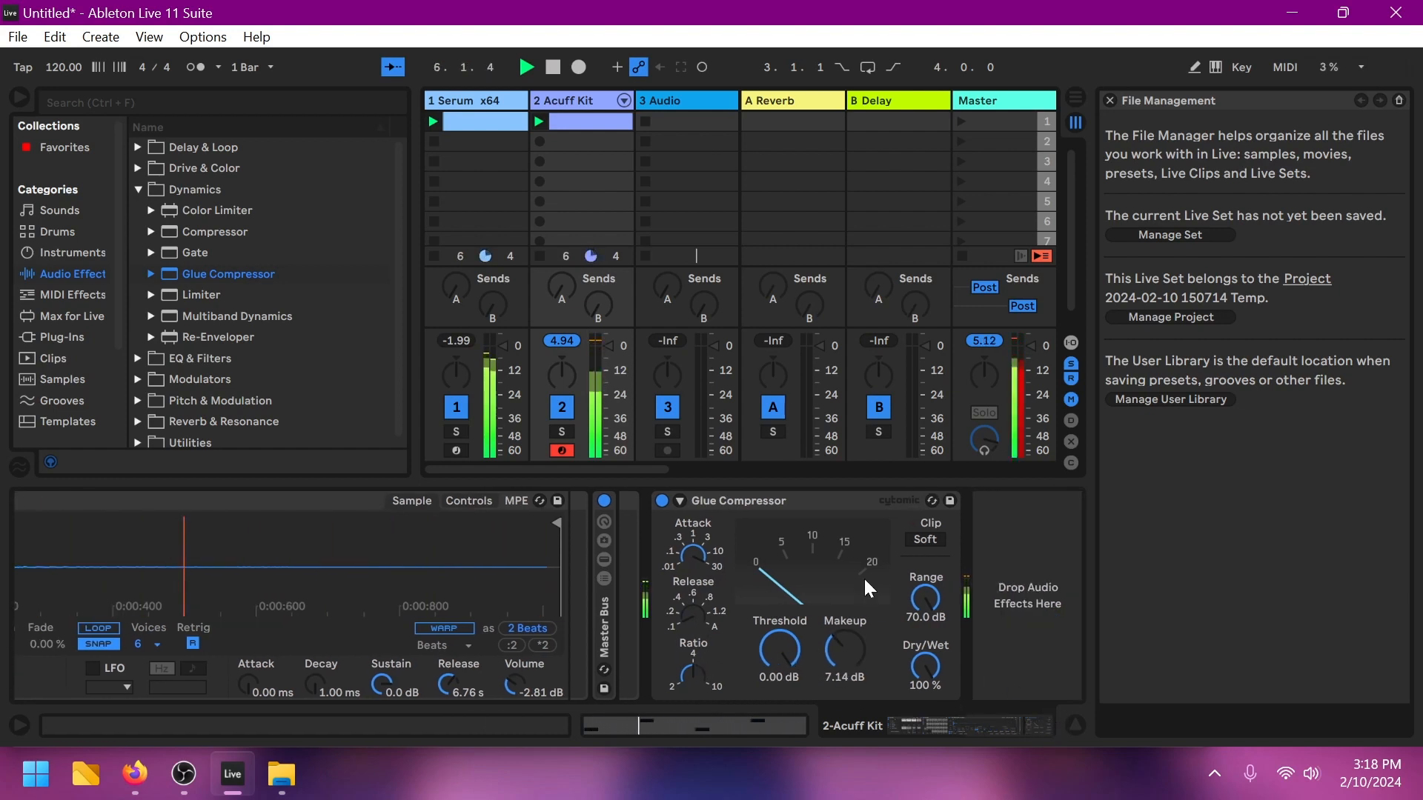
# Step: Search the audio effects for "lfo" and add the LFO modulator after the Glue Compressor on the Acuff Kit track
pyautogui.click(138, 147)
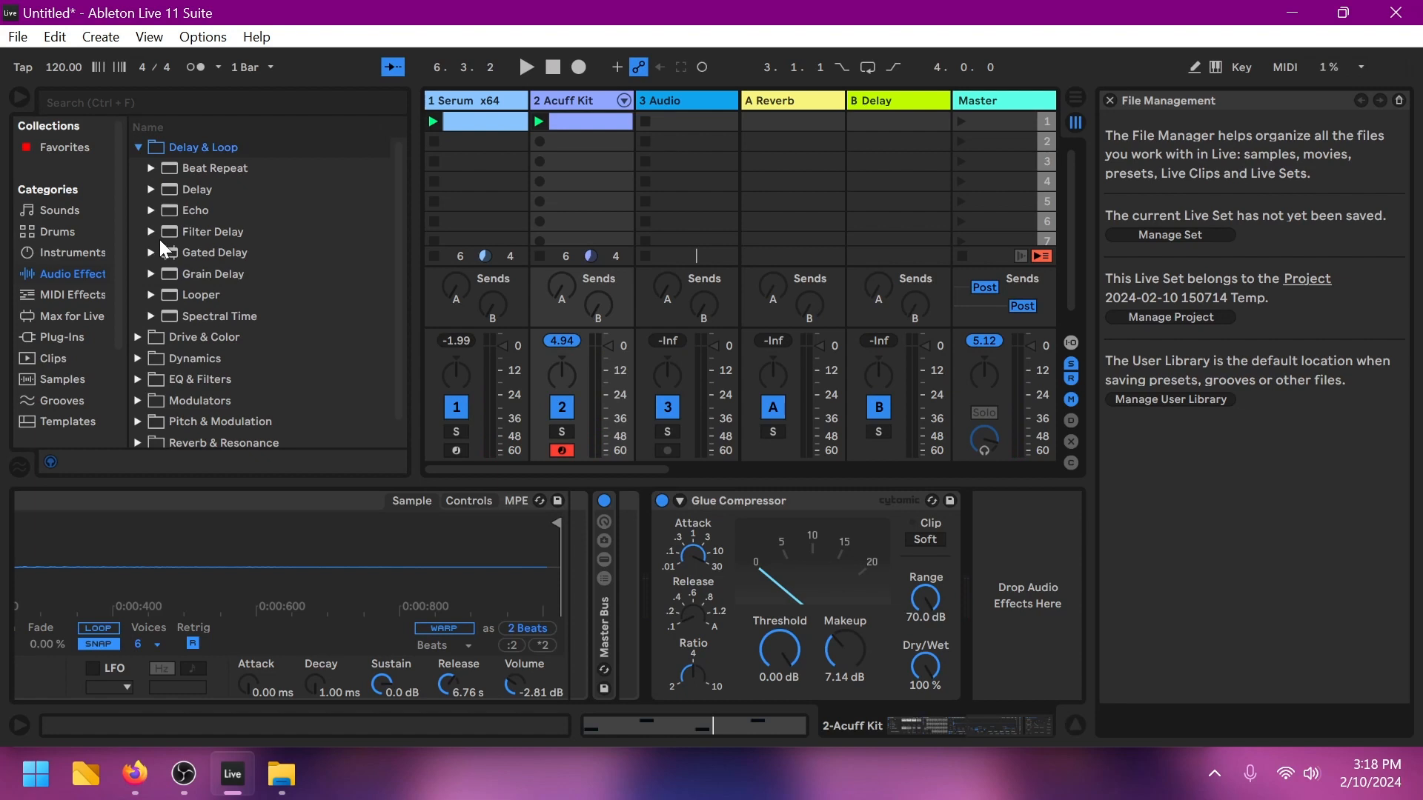
pyautogui.scroll(-1, 159, 239)
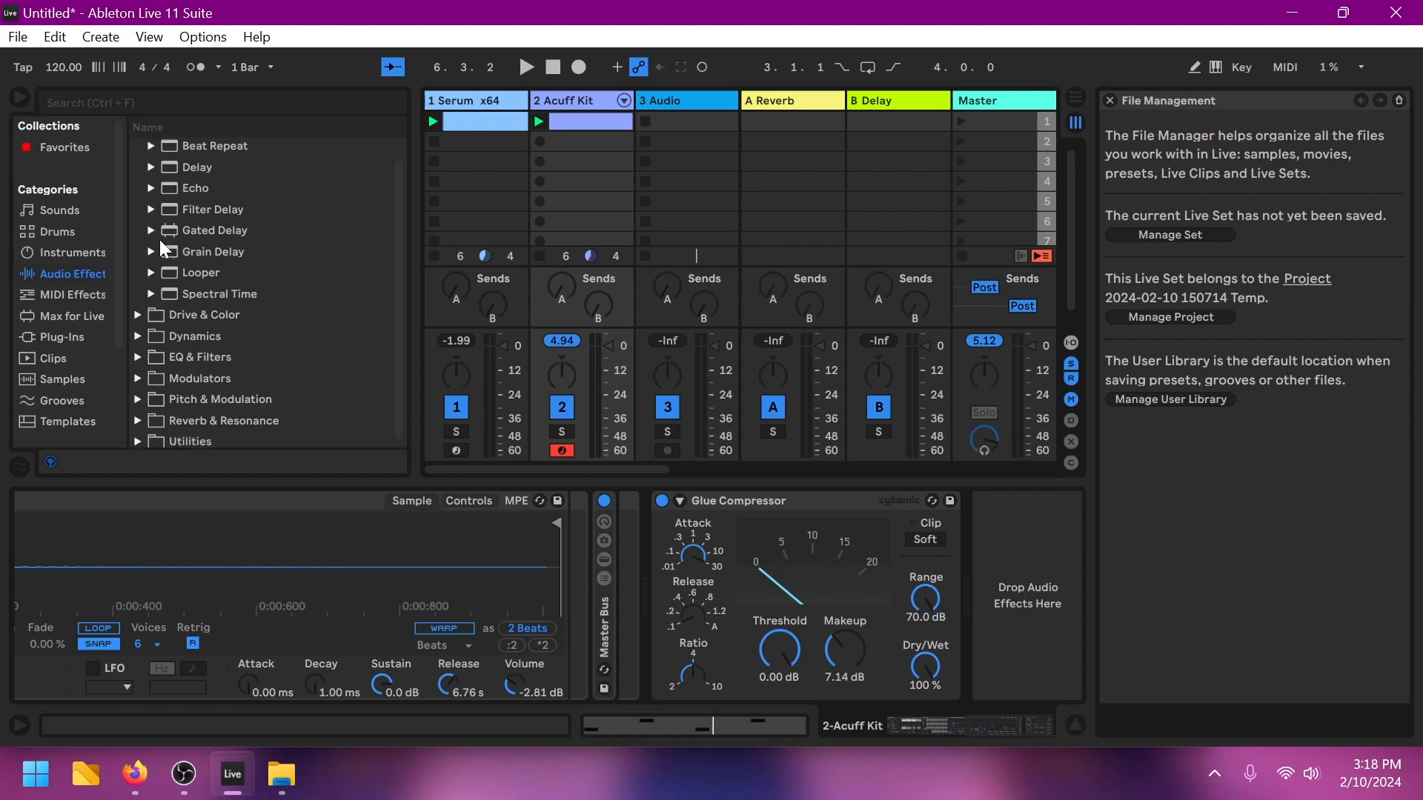
pyautogui.click(94, 294)
pyautogui.scroll(-1, 200, 238)
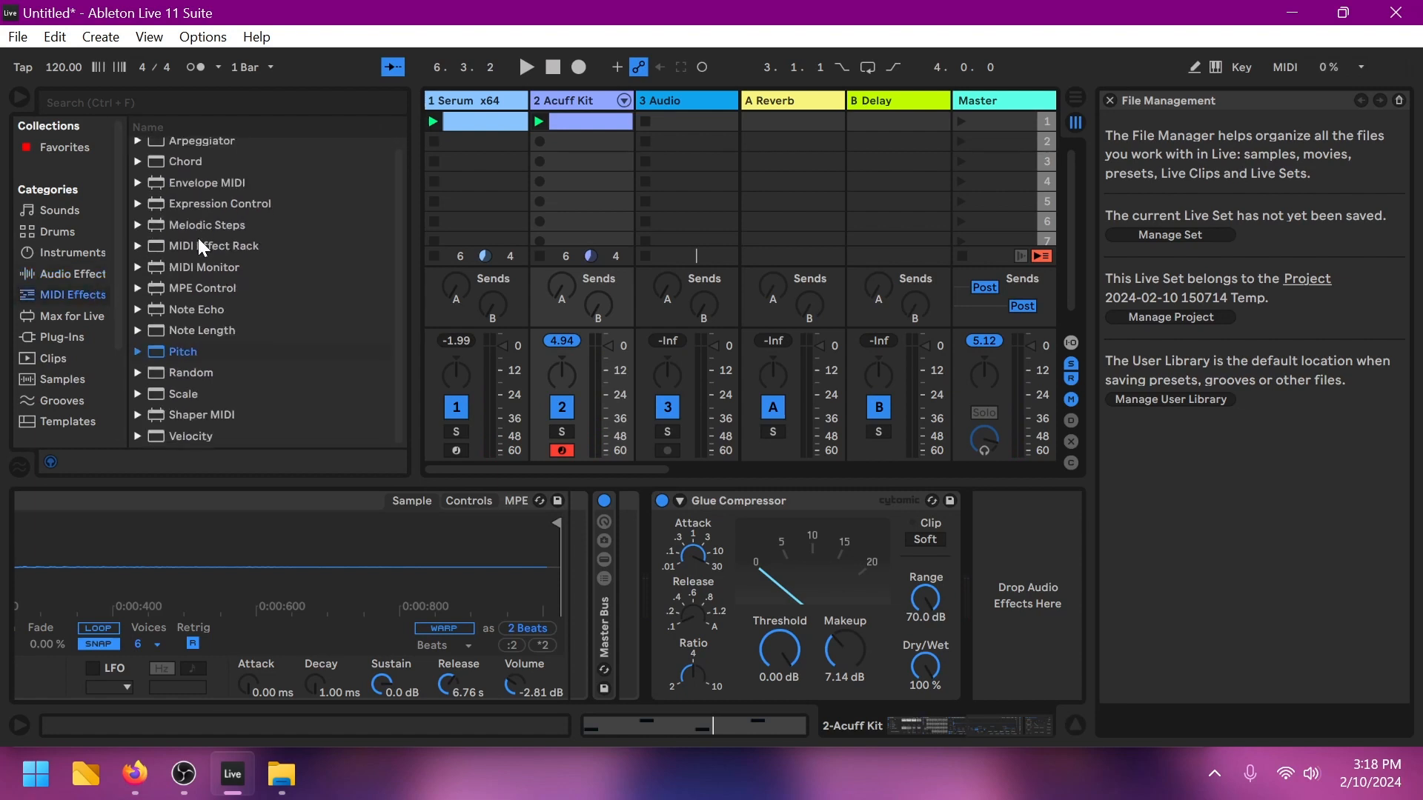
pyautogui.click(82, 280)
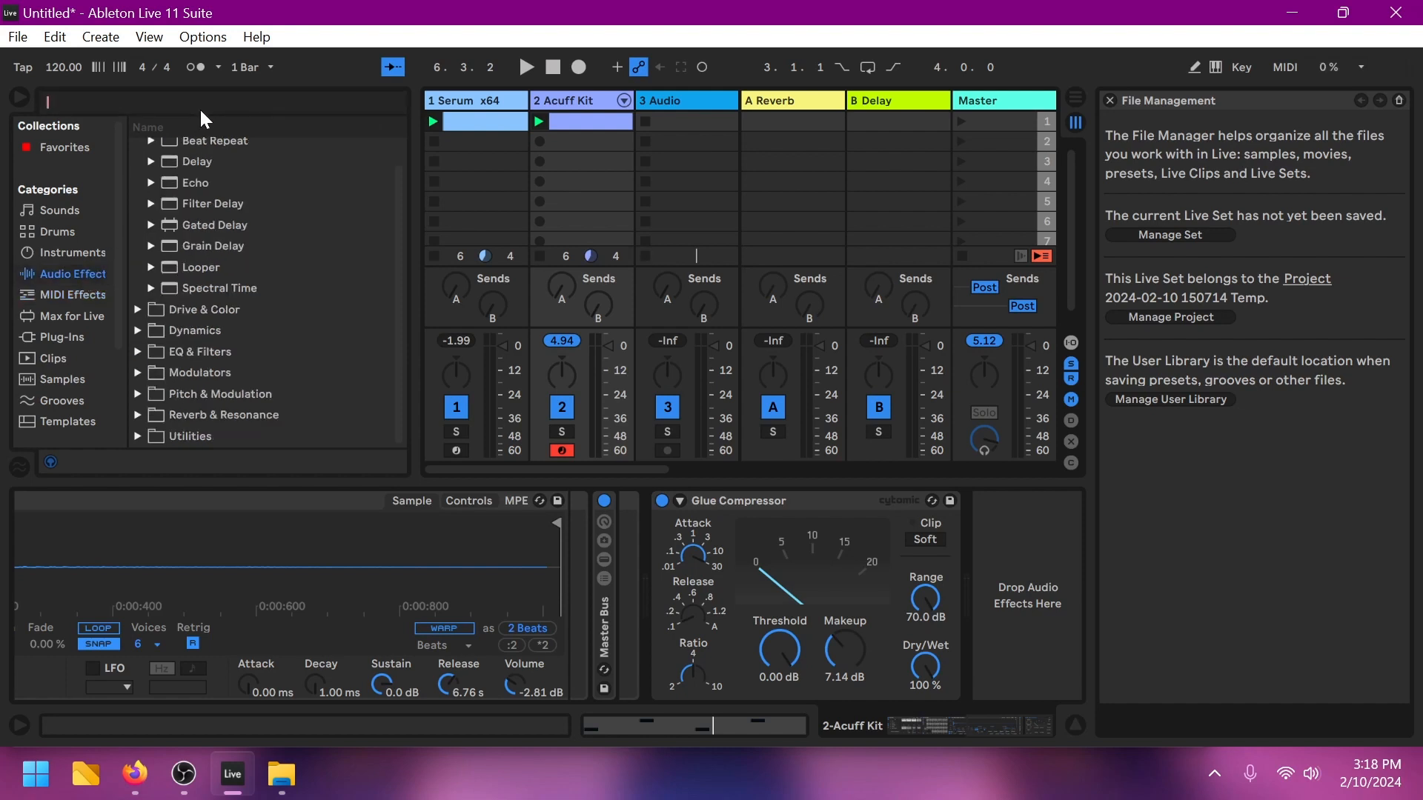
pyautogui.write('lfo')
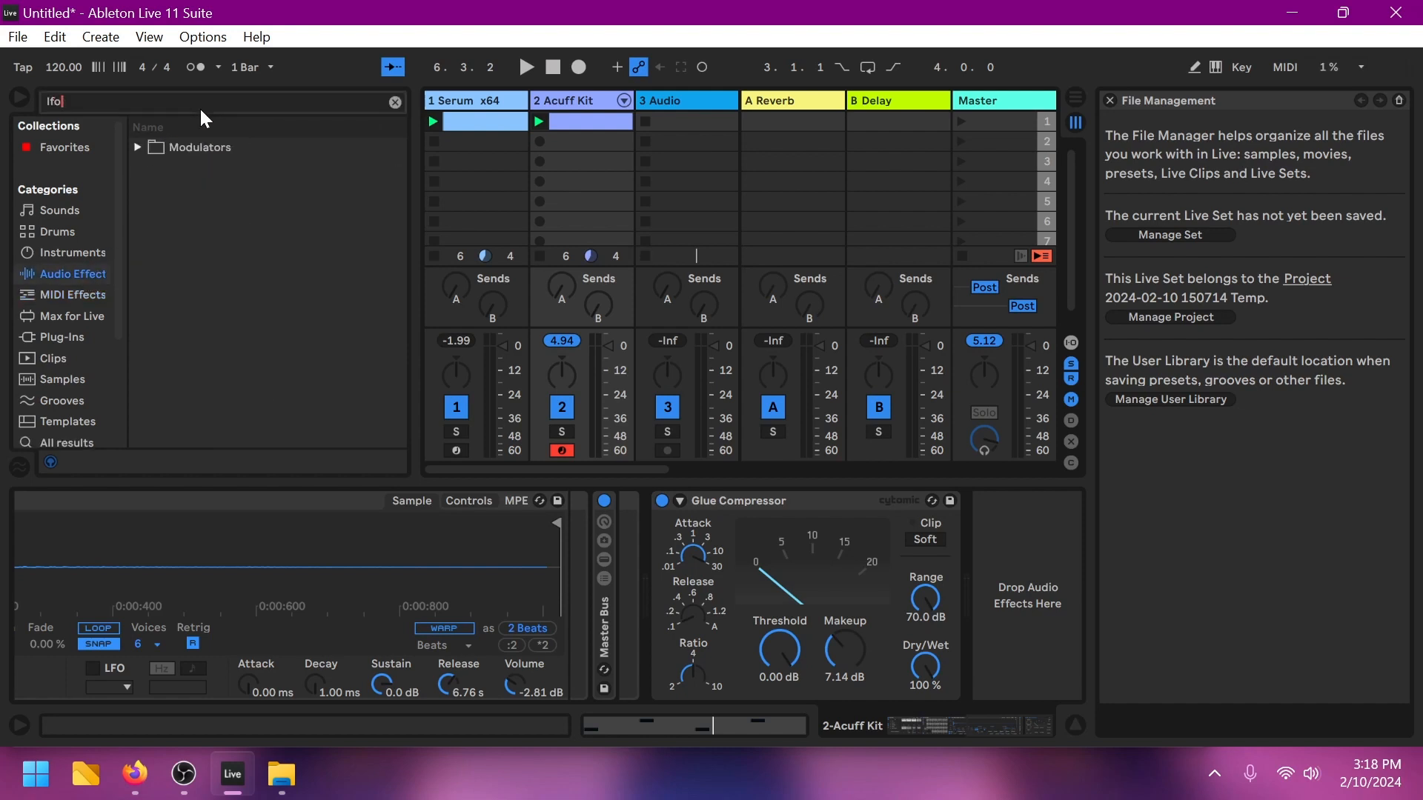
pyautogui.click(139, 145)
pyautogui.moveTo(732, 447); pyautogui.dragTo(1028, 584)
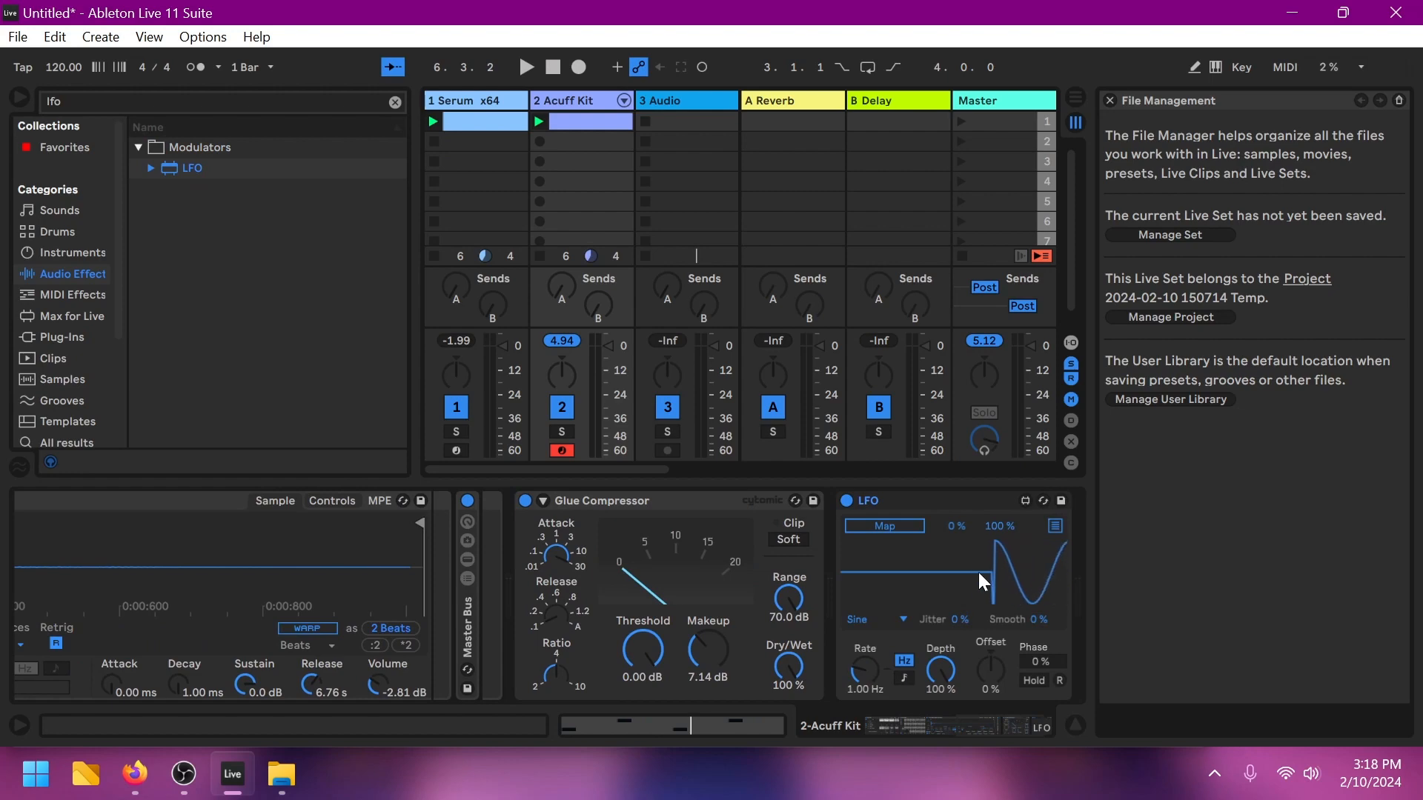
pyautogui.click(1056, 527)
pyautogui.click(1053, 529)
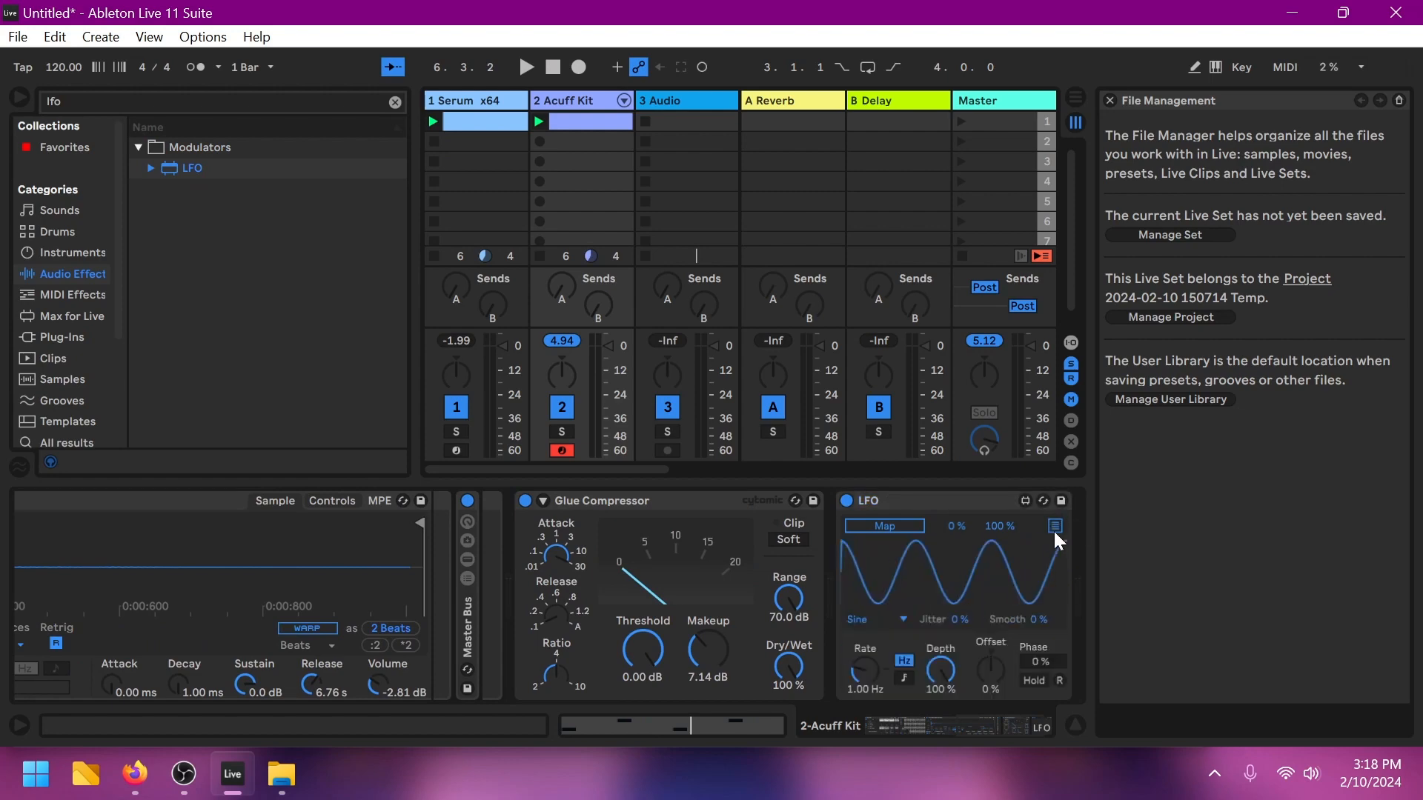
pyautogui.press('super')
pyautogui.write('vcv')
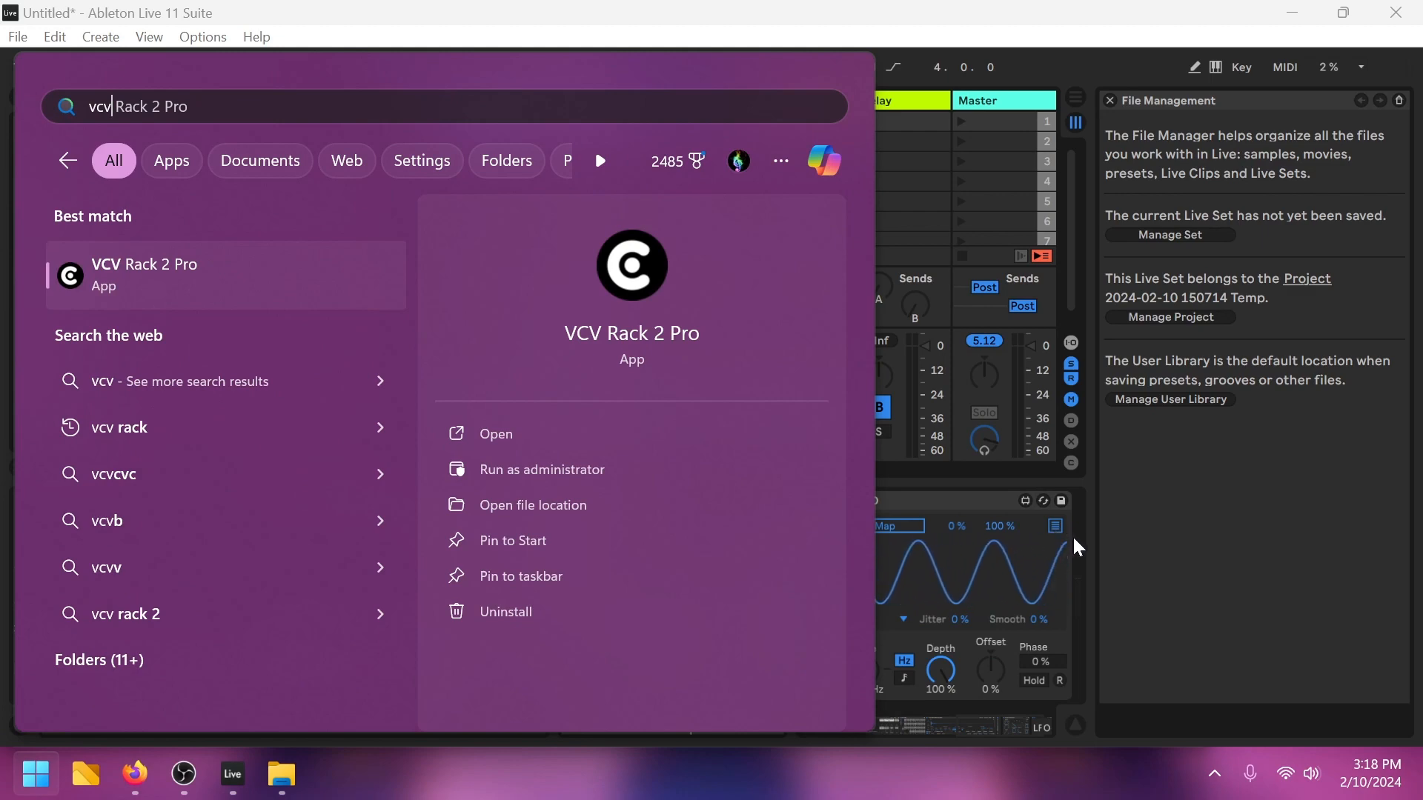
pyautogui.click(1073, 535)
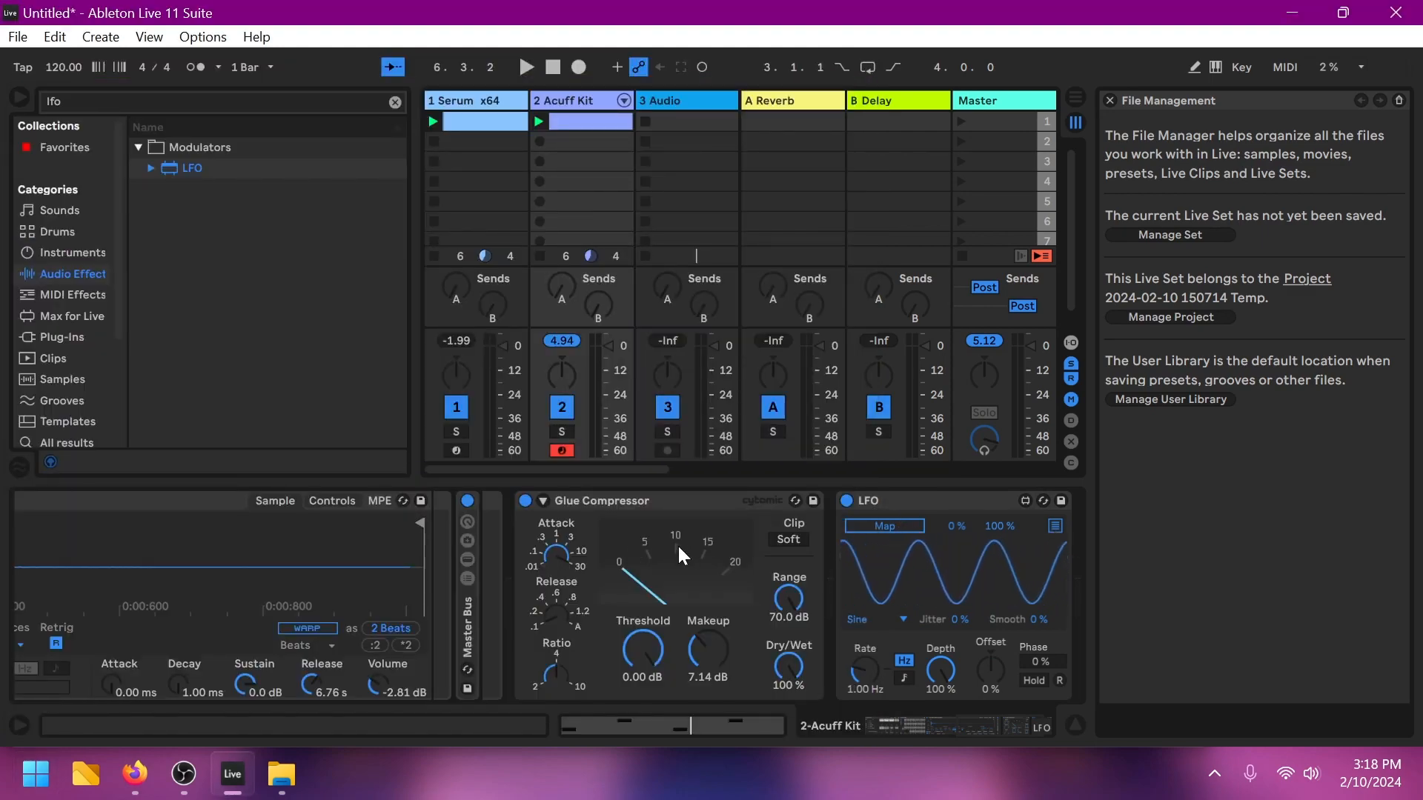
# Step: Map the LFO to the Glue Compressor's Makeup and limit its modulation range to 0–50 %
pyautogui.click(905, 529)
pyautogui.click(710, 650)
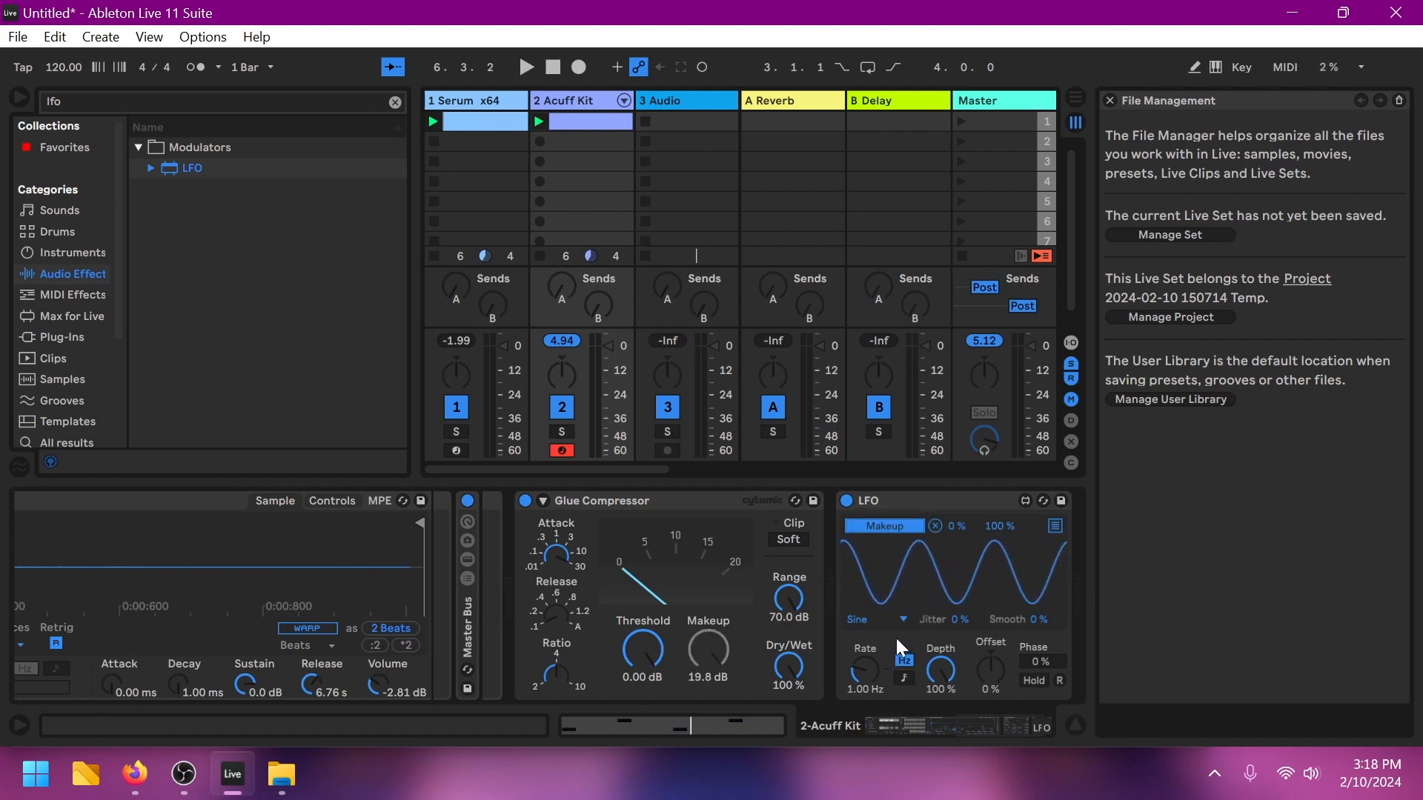
pyautogui.moveTo(962, 527); pyautogui.dragTo(967, 590)
pyautogui.moveTo(961, 526); pyautogui.dragTo(962, 452)
pyautogui.moveTo(956, 525); pyautogui.dragTo(956, 615)
pyautogui.moveTo(1000, 527); pyautogui.dragTo(1001, 564)
# Step: Slow the LFO's Rate to 0.13 Hz and play the set to audition the Makeup modulation
pyautogui.moveTo(869, 669); pyautogui.dragTo(869, 705)
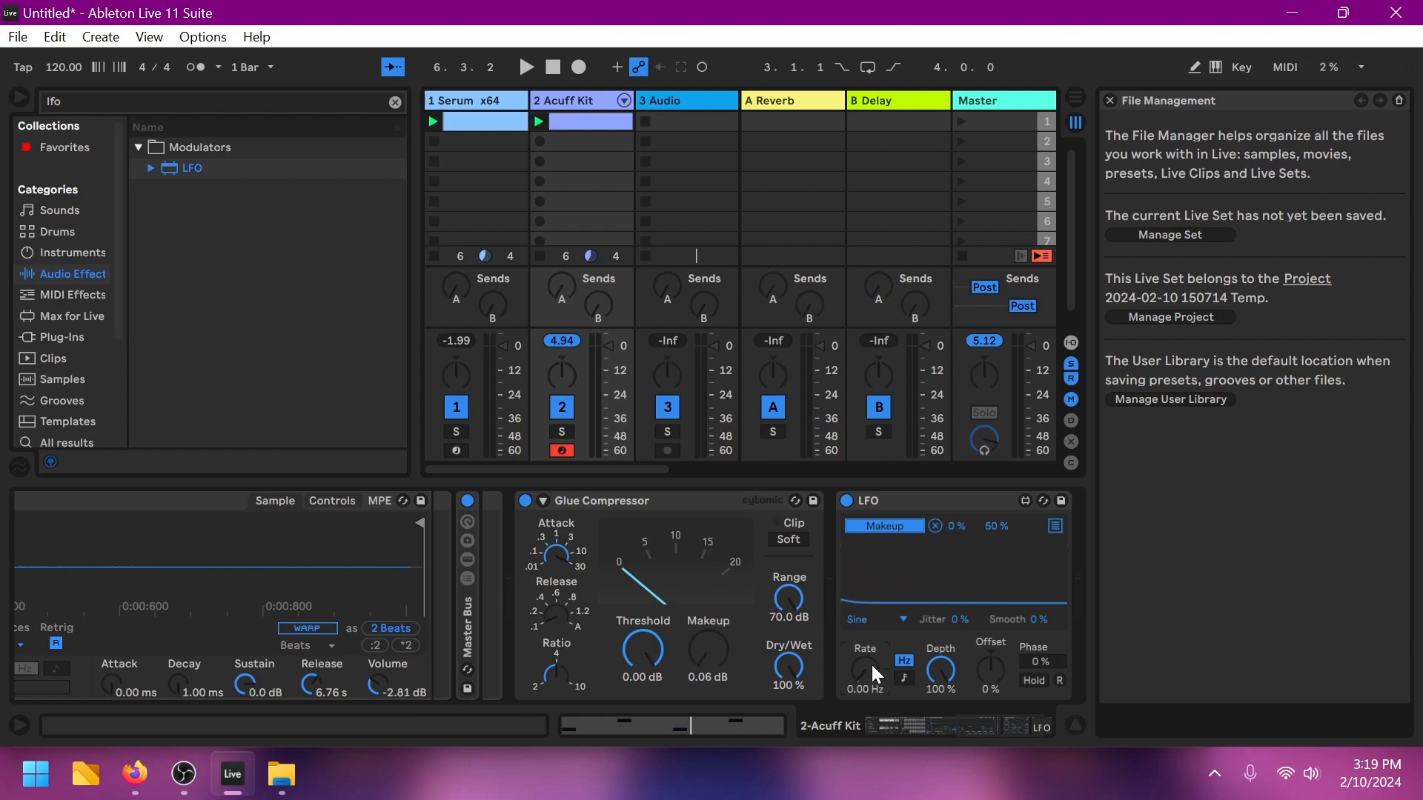
pyautogui.press('space')
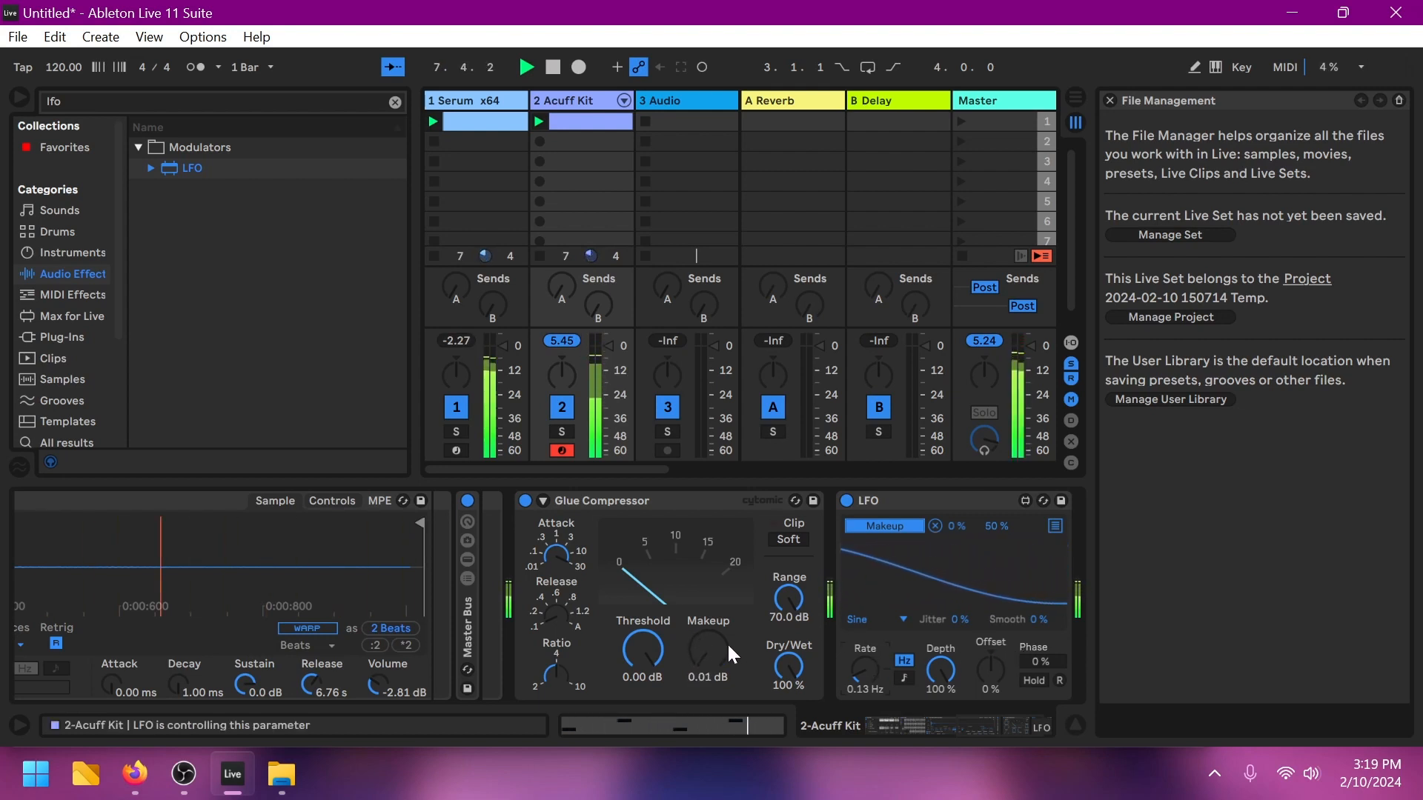
pyautogui.press('space')
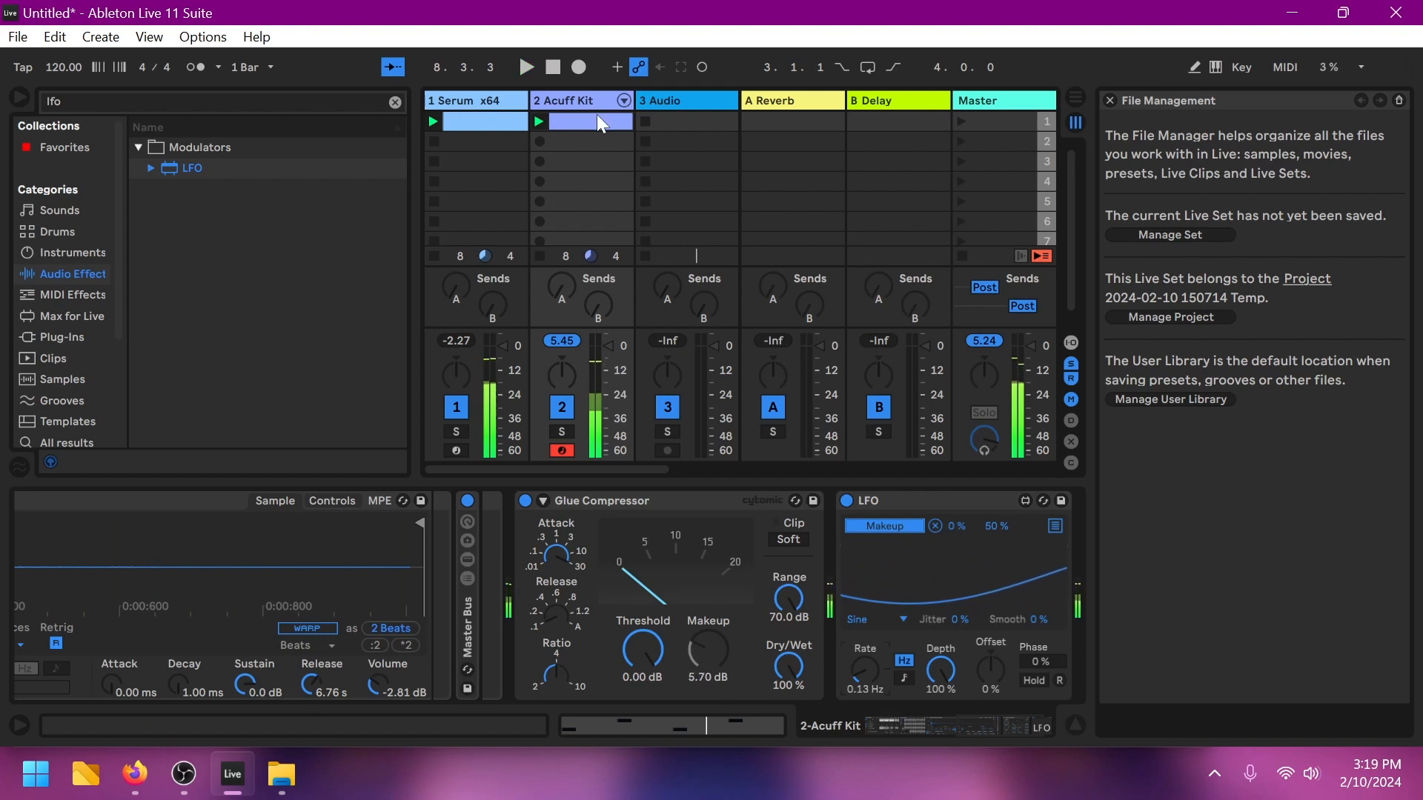
# Step: Paste a copy of the Acuff Kit clip into the track's second slot and open its notes
pyautogui.click(593, 141)
pyautogui.hotkey('ctrl', 'v')
pyautogui.doubleClick(589, 140)
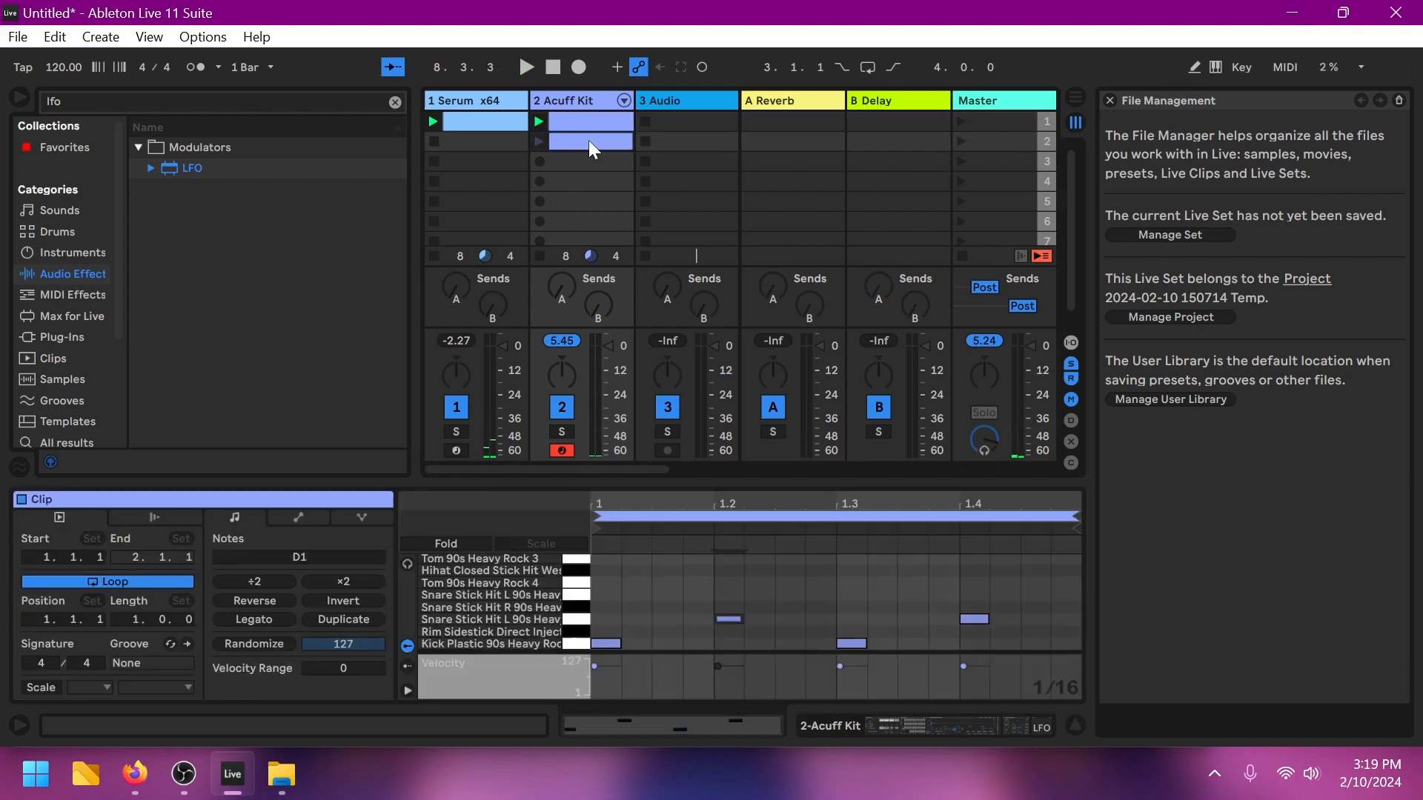
# Step: Add a closed hi-hat note (F#1) on beat 1 of the second Acuff Kit clip and launch that clip
pyautogui.scroll(3, 667, 563)
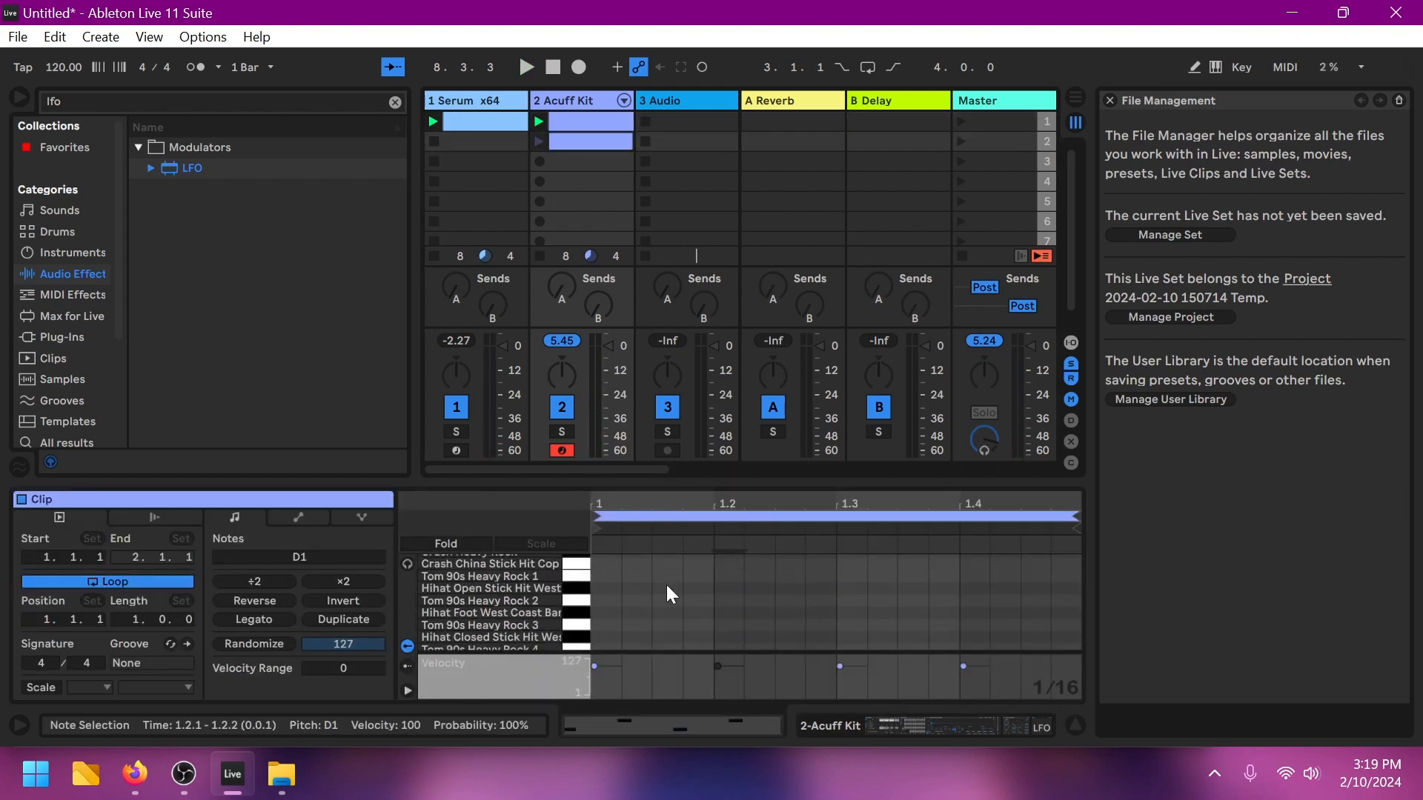
pyautogui.scroll(-1, 608, 629)
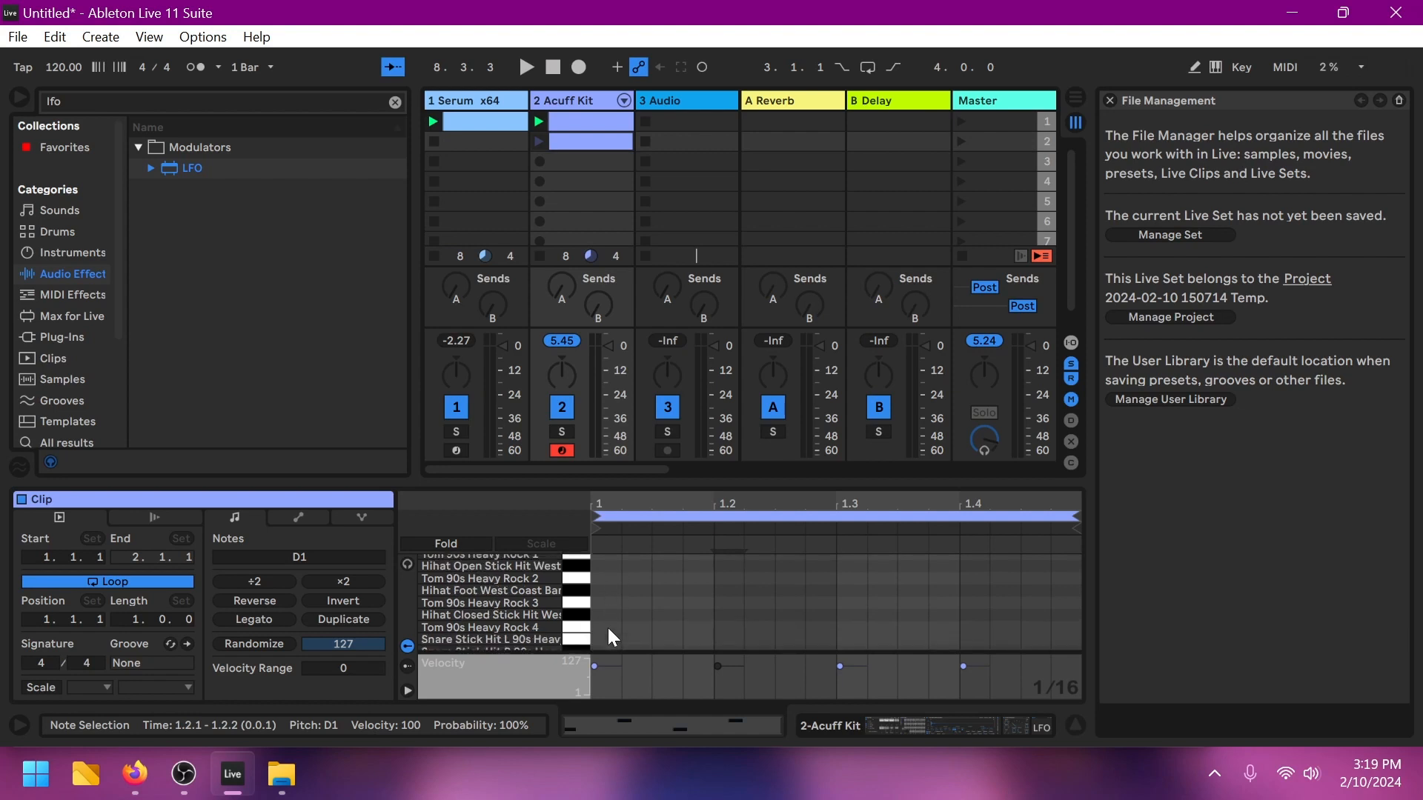
pyautogui.doubleClick(608, 614)
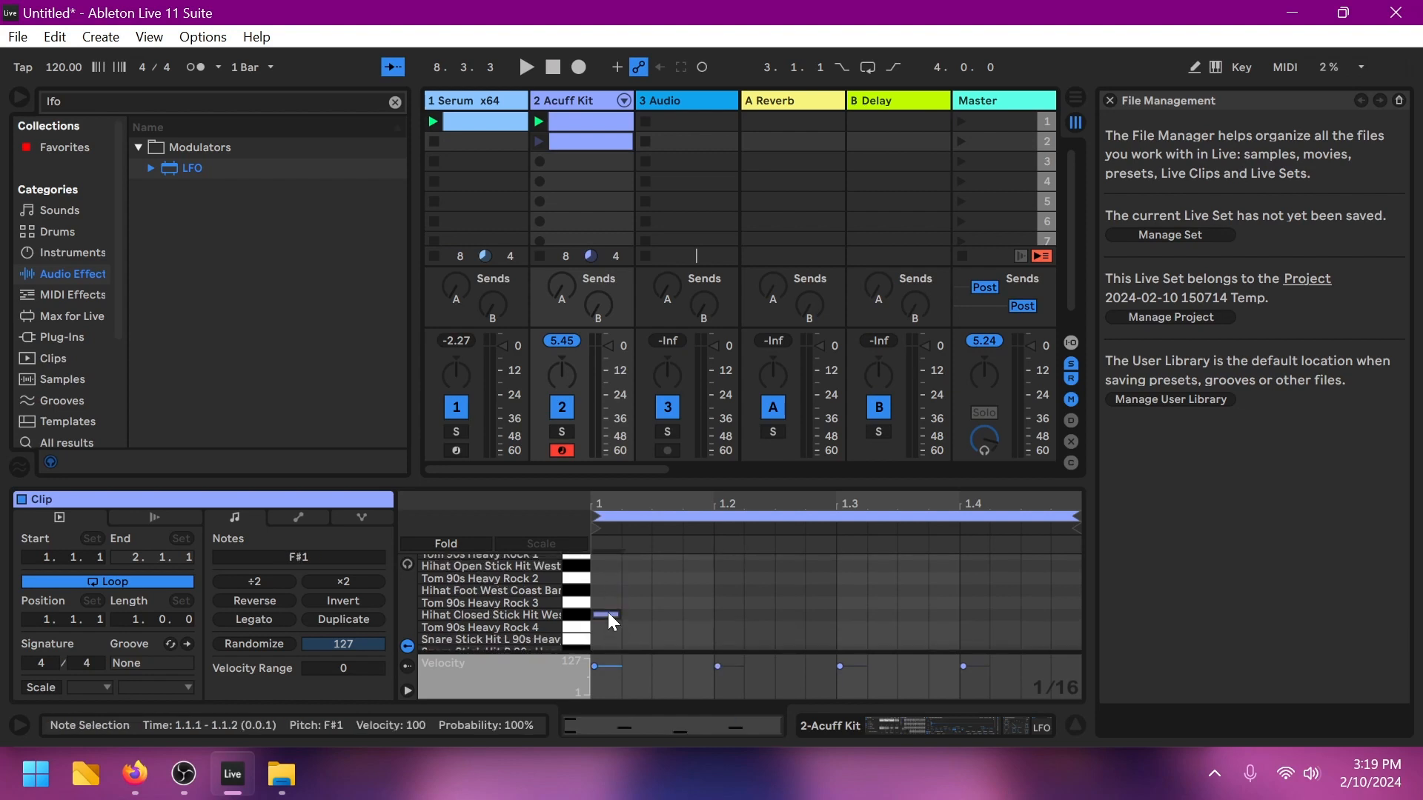
pyautogui.press('space')
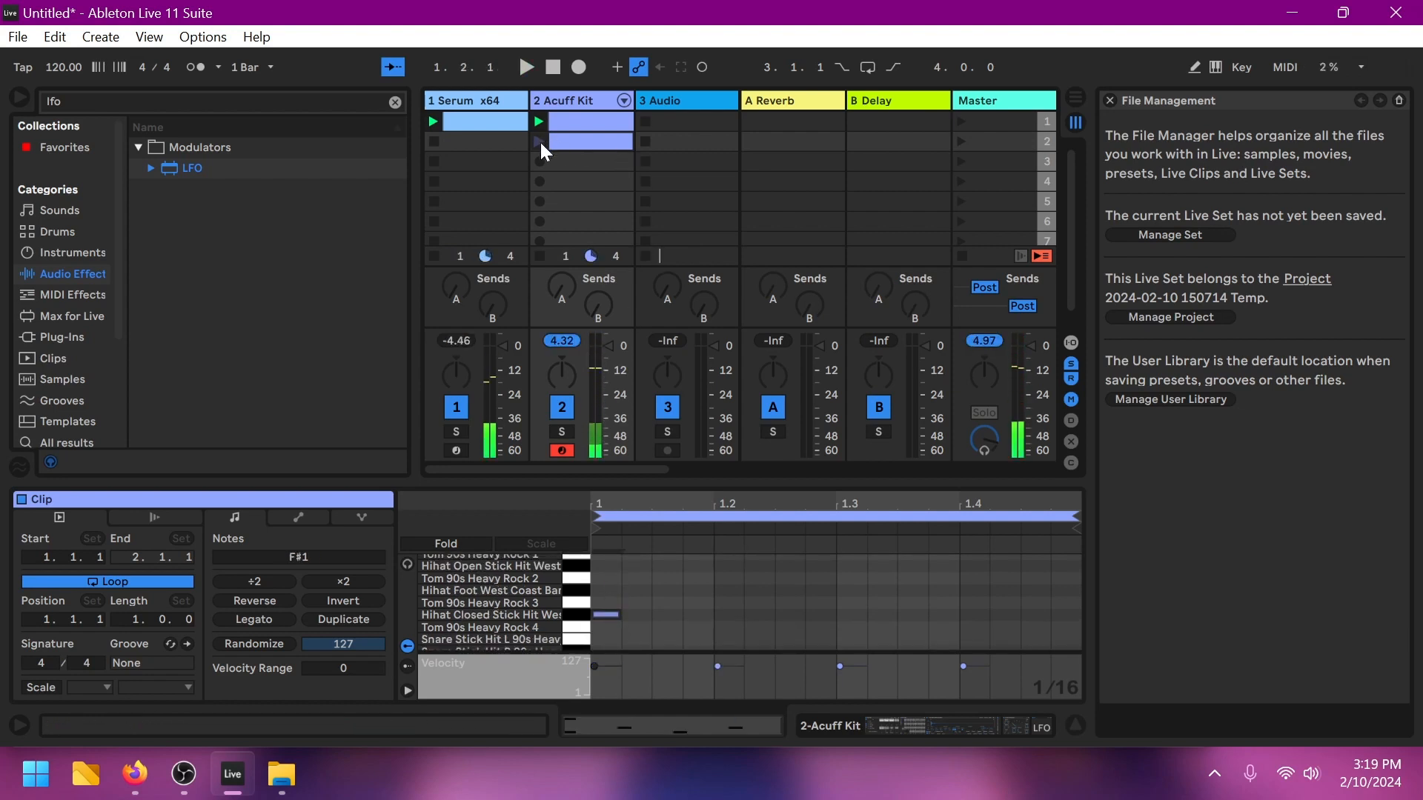
pyautogui.click(539, 141)
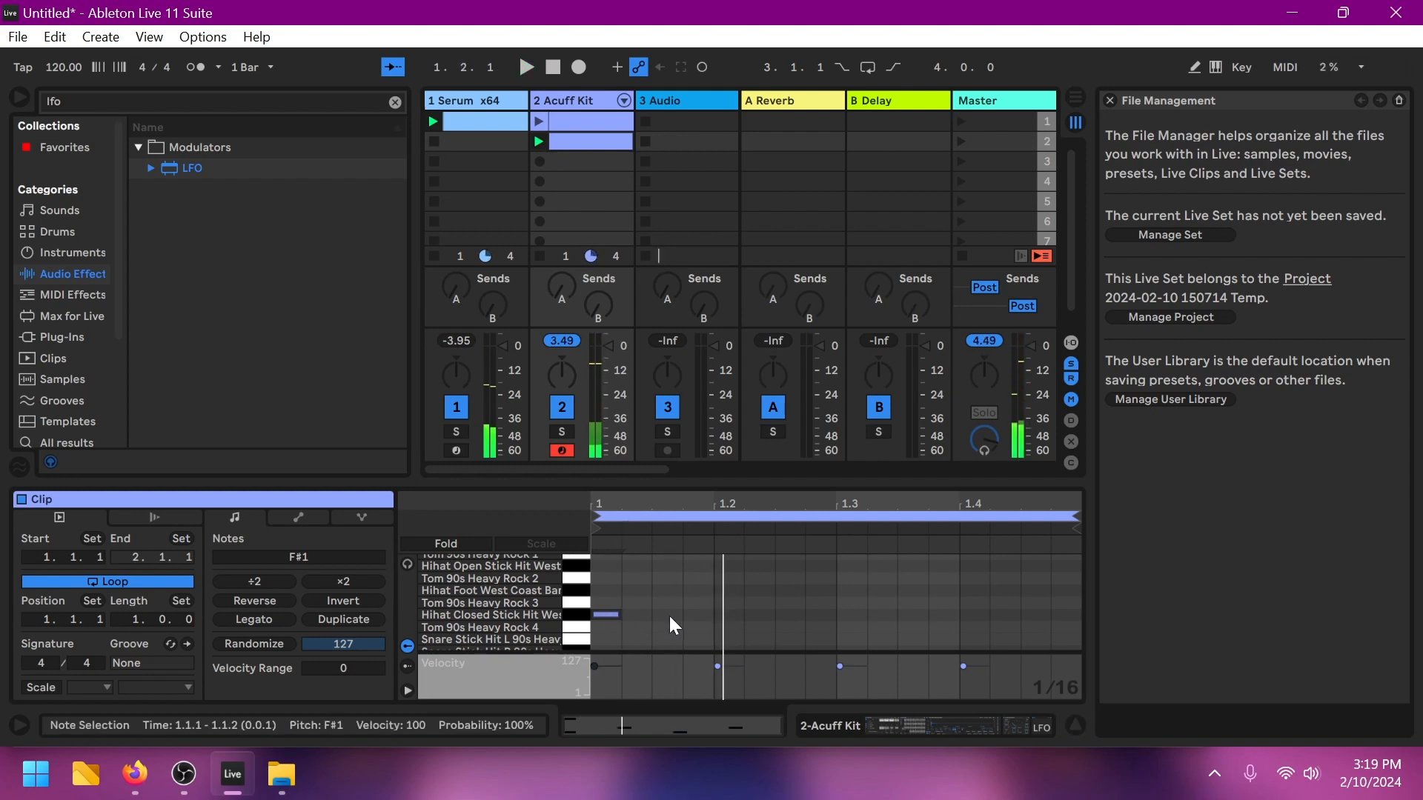
# Step: Duplicate the closed hi-hat note across the bar so it repeats on every eighth note
pyautogui.hotkey('ctrl', 'd')
pyautogui.hotkey('ctrl', 'd')
pyautogui.hotkey('ctrl', 'd')
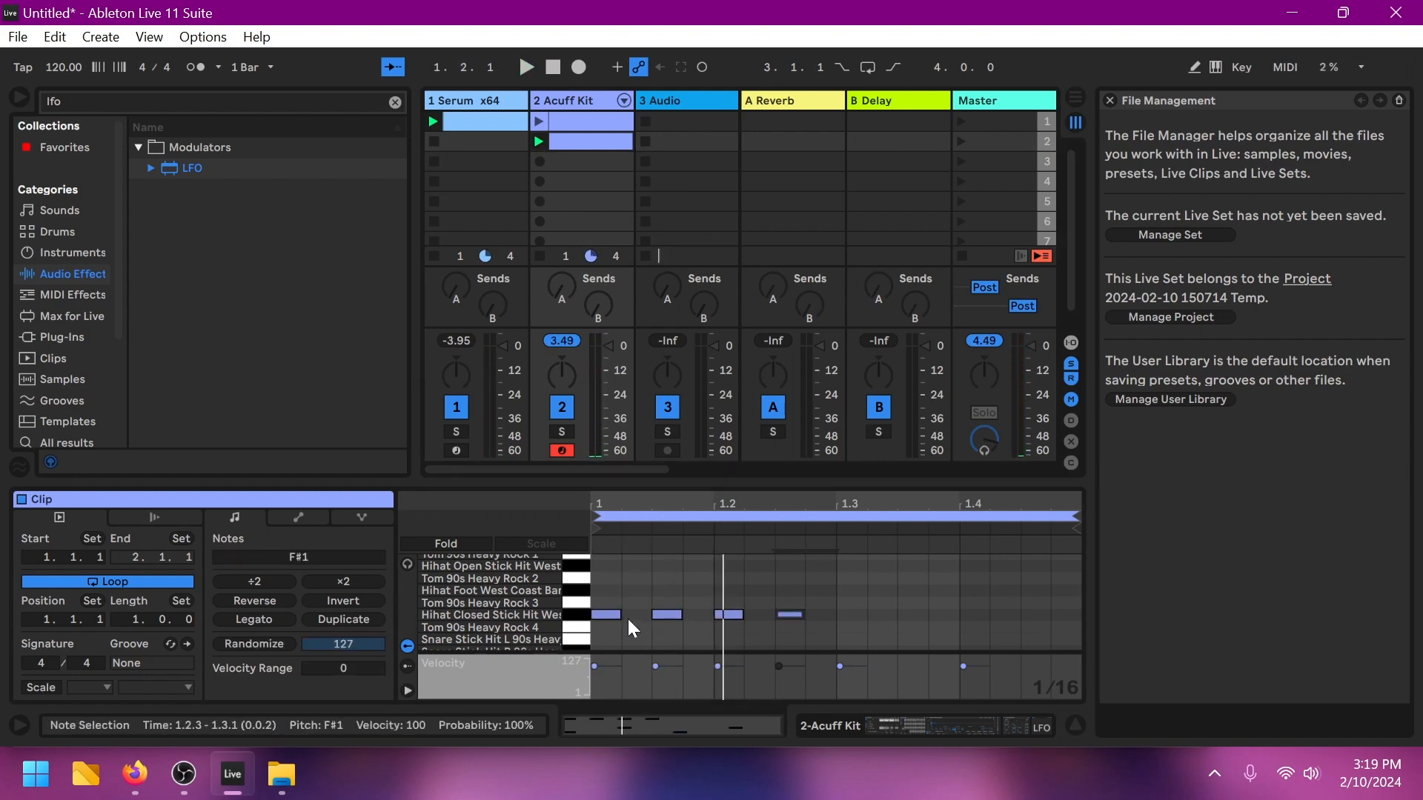
pyautogui.hotkey('ctrl', 'd')
pyautogui.hotkey('ctrl', 'd')
pyautogui.hotkey('ctrl', 'd')
pyautogui.hotkey('ctrl', 'd')
pyautogui.scroll(-2, 801, 549)
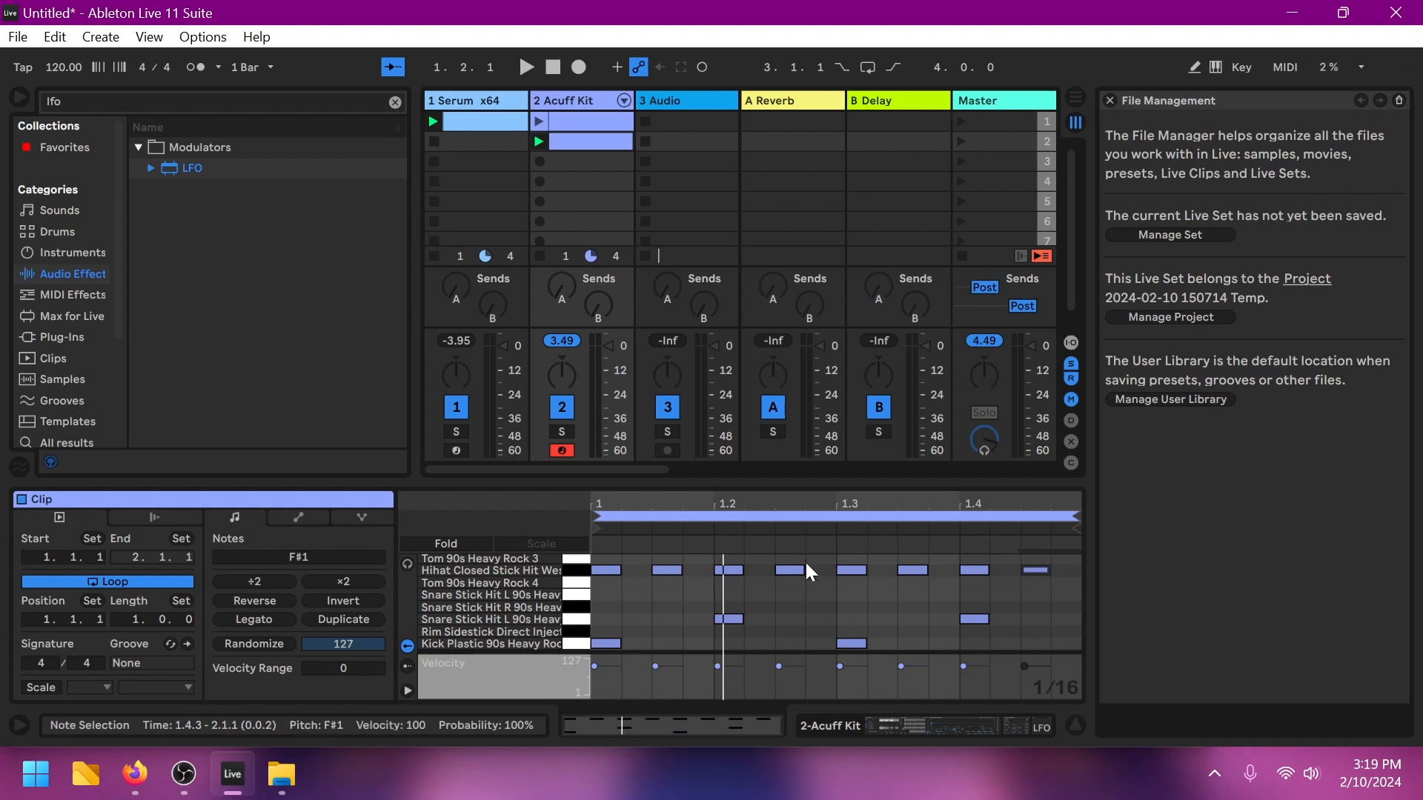
# Step: Play back the second Acuff Kit clip to audition the hi-hat, snare and kick pattern
pyautogui.press('space')
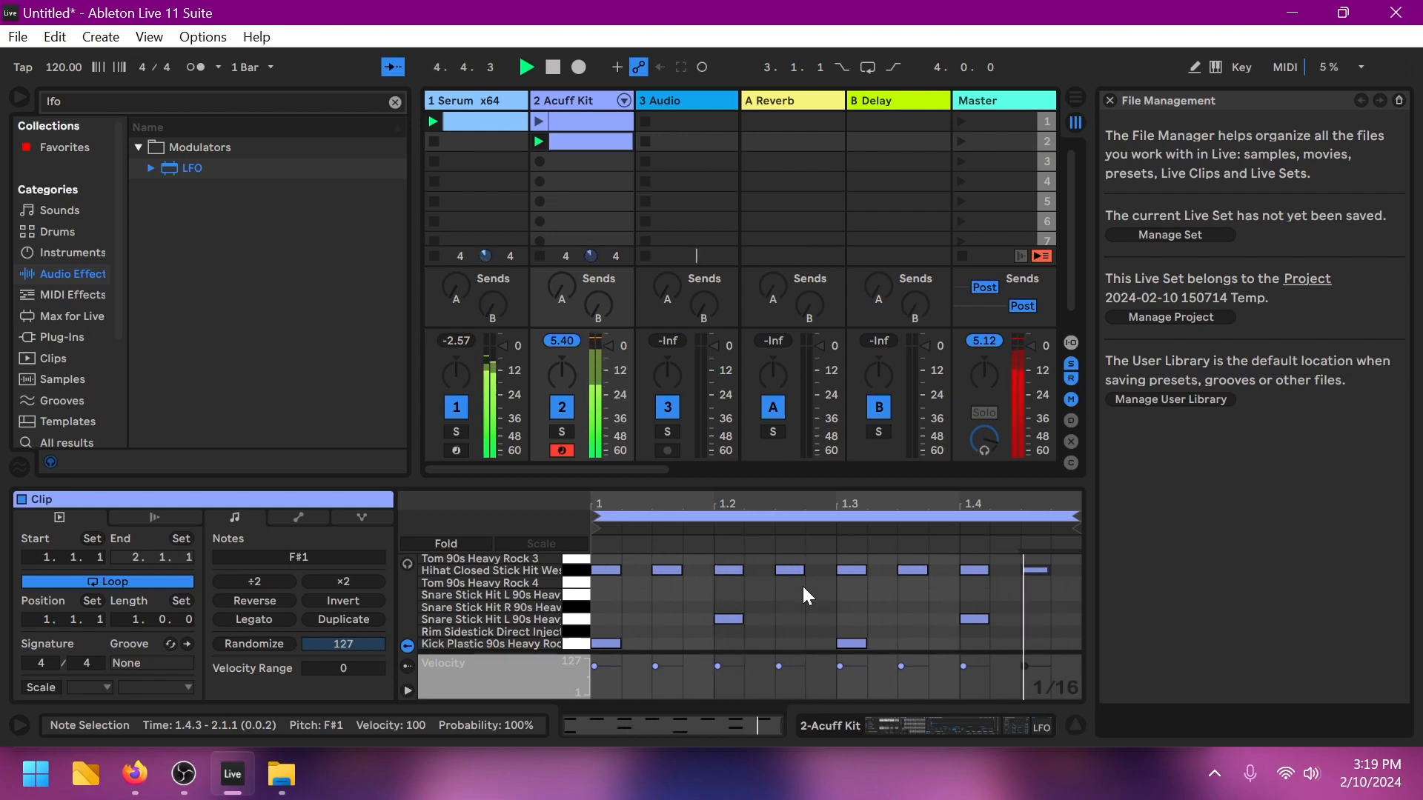
pyautogui.scroll(2, 705, 604)
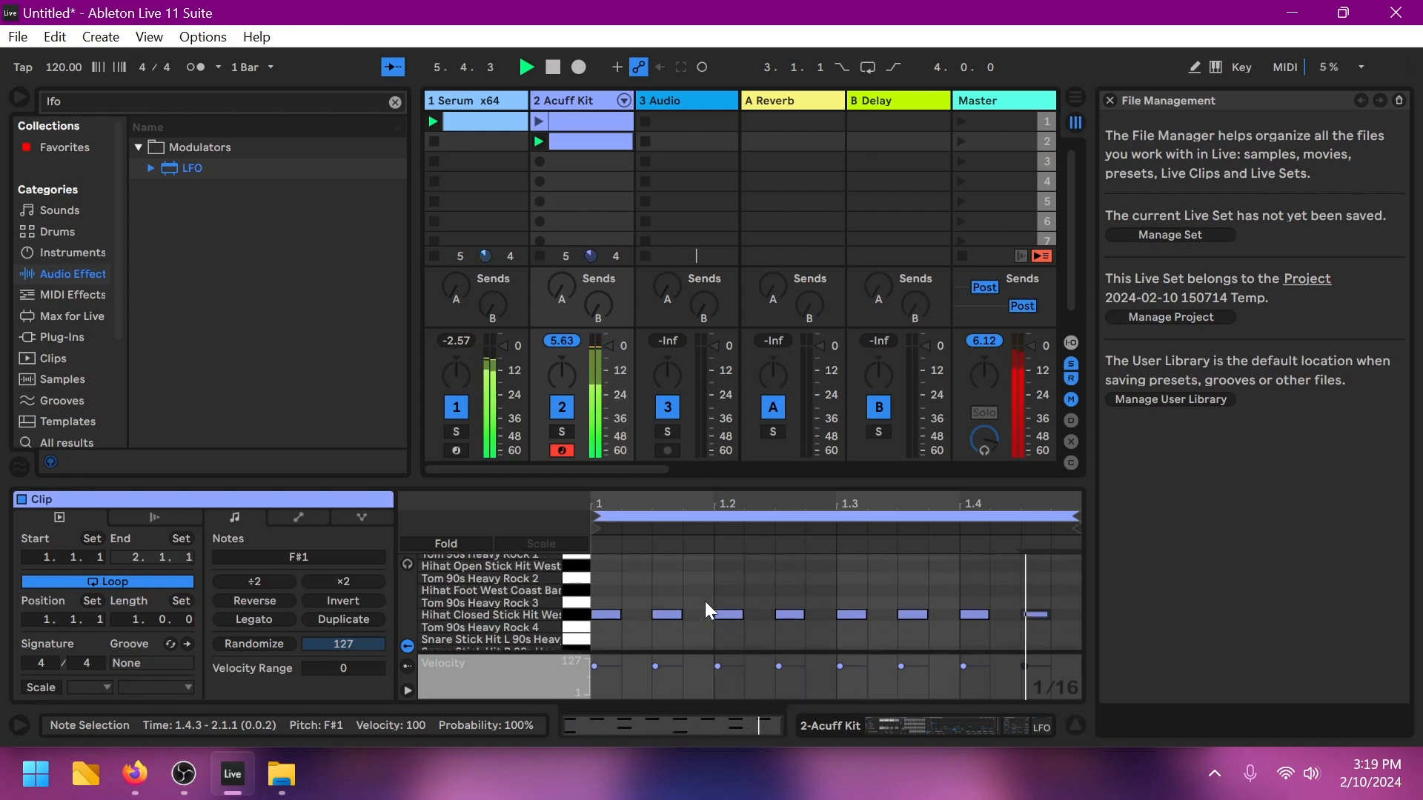
pyautogui.scroll(-2, 704, 602)
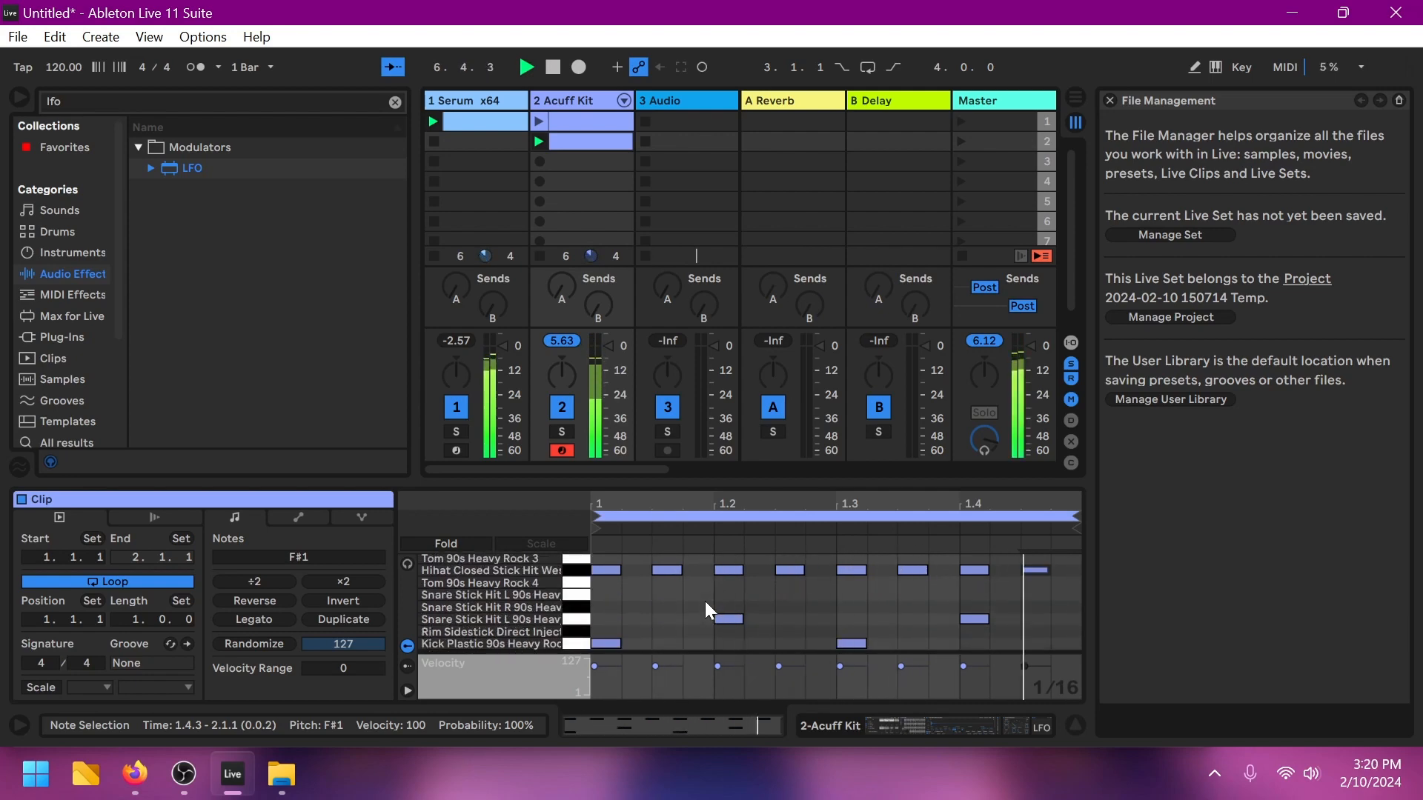
pyautogui.hotkey('ctrl', 's')
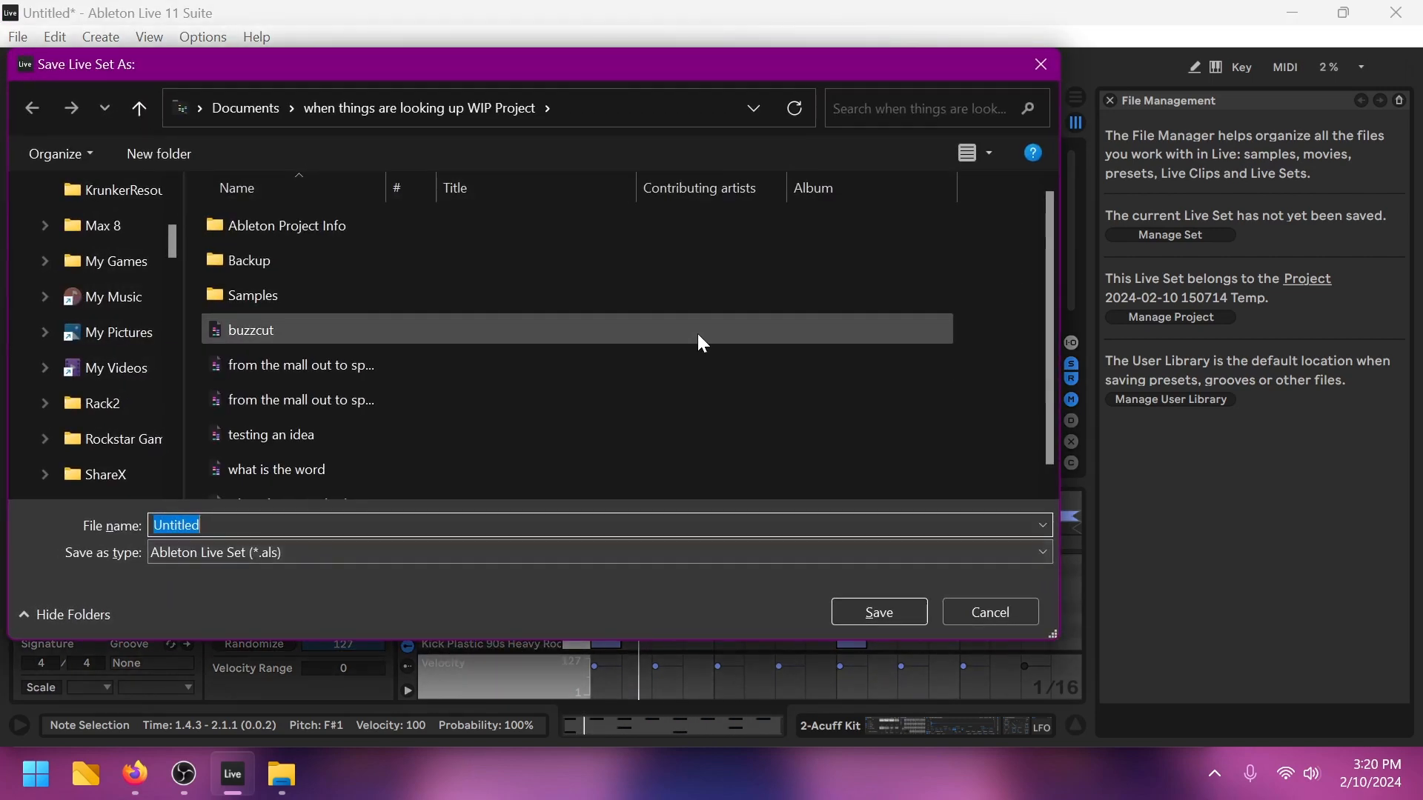
pyautogui.click(972, 619)
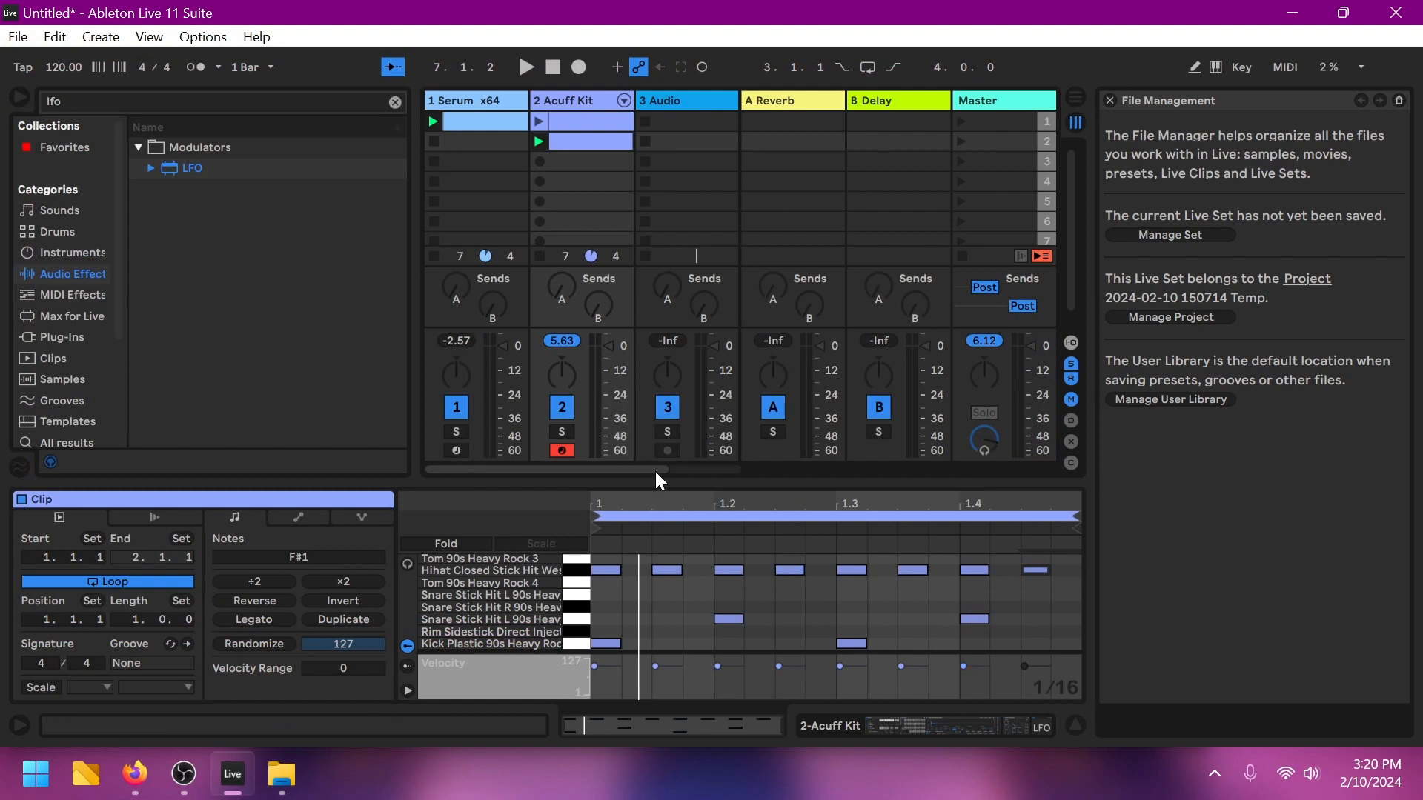
# Step: Add a C1 kick at 1.4.4, try and remove another at 1.4.3, and audition the pattern
pyautogui.doubleClick(1065, 642)
pyautogui.doubleClick(1030, 642)
pyautogui.press('space')
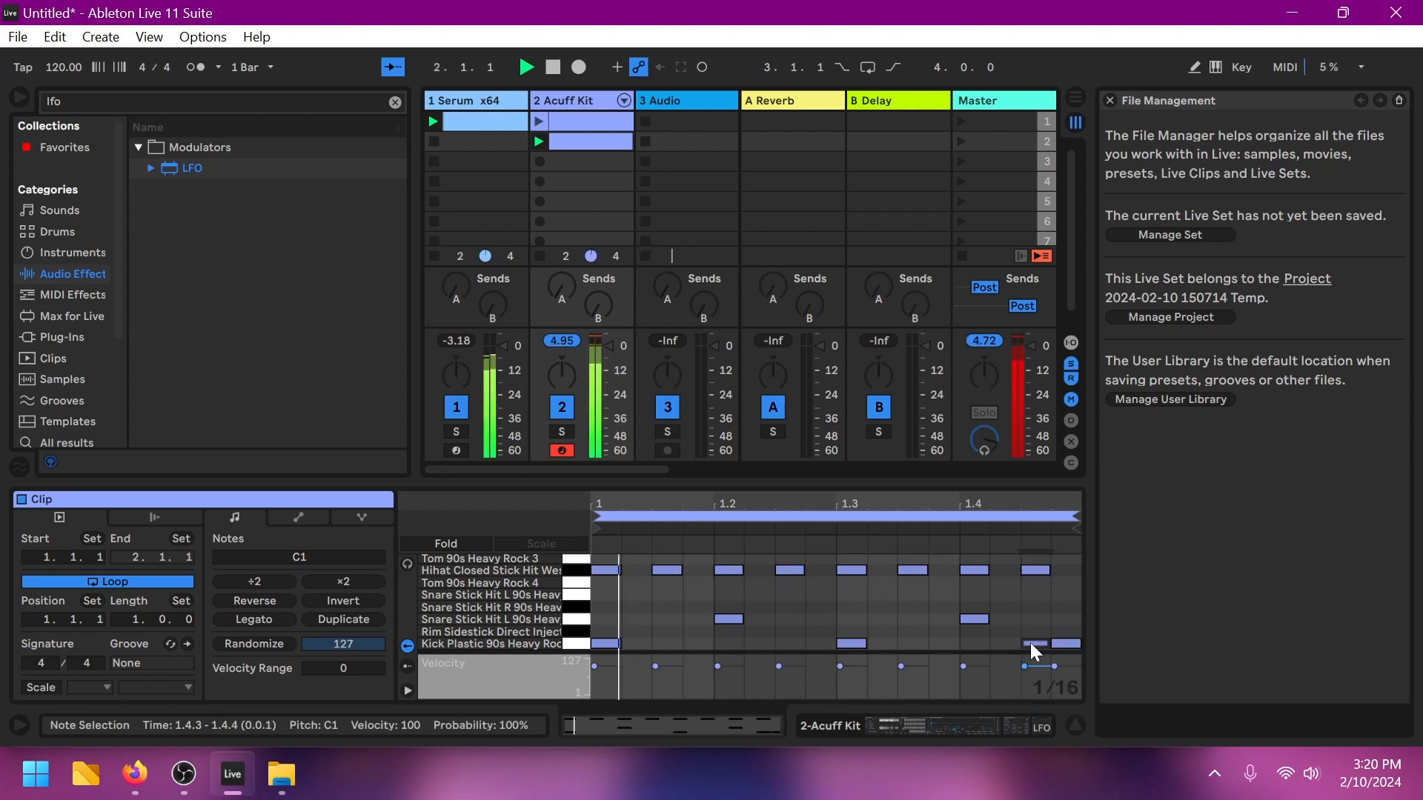
pyautogui.doubleClick(1030, 643)
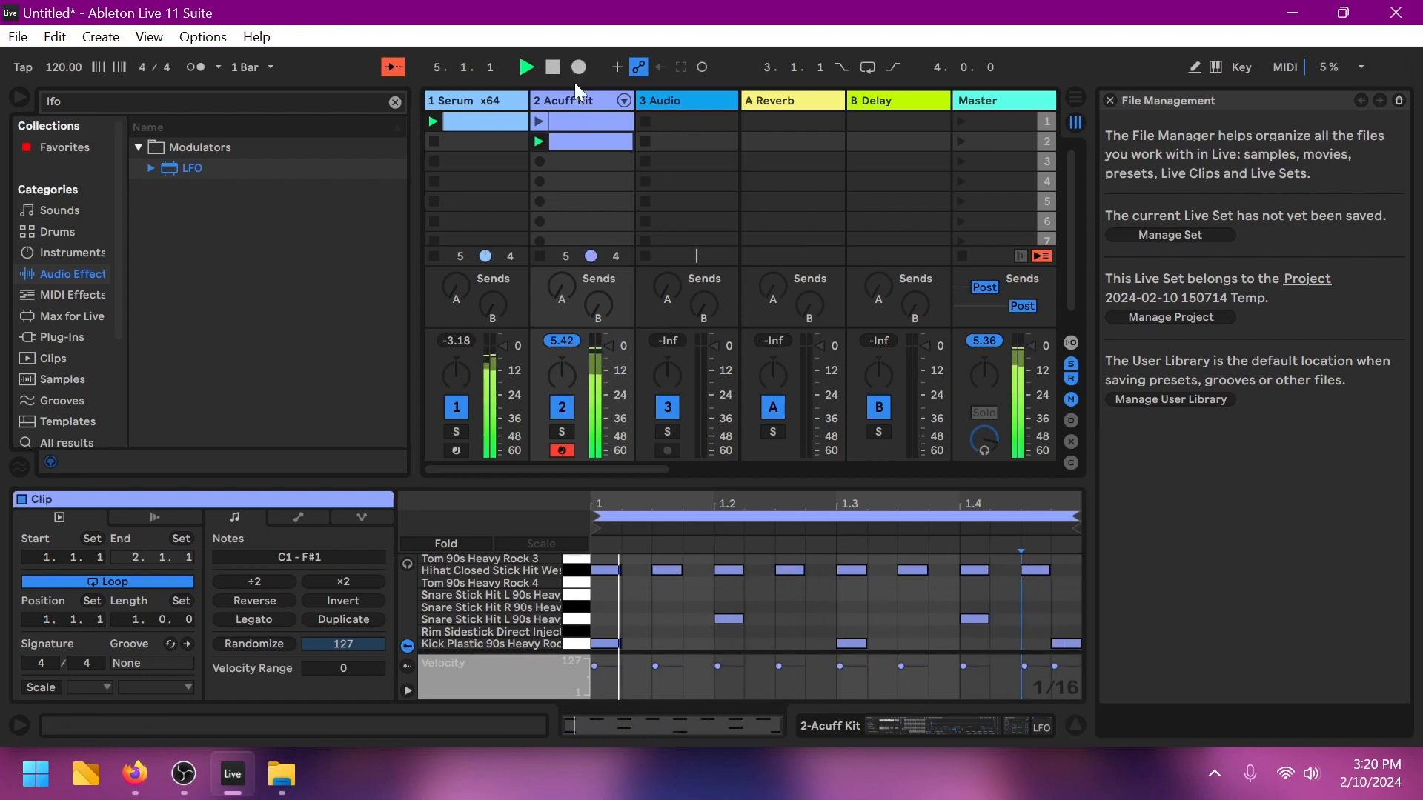
pyautogui.press('space')
# Step: Compare the Acuff Kit track's LFO with the LFO 1 rate in the Serum editor, playing the set meanwhile
pyautogui.click(566, 99)
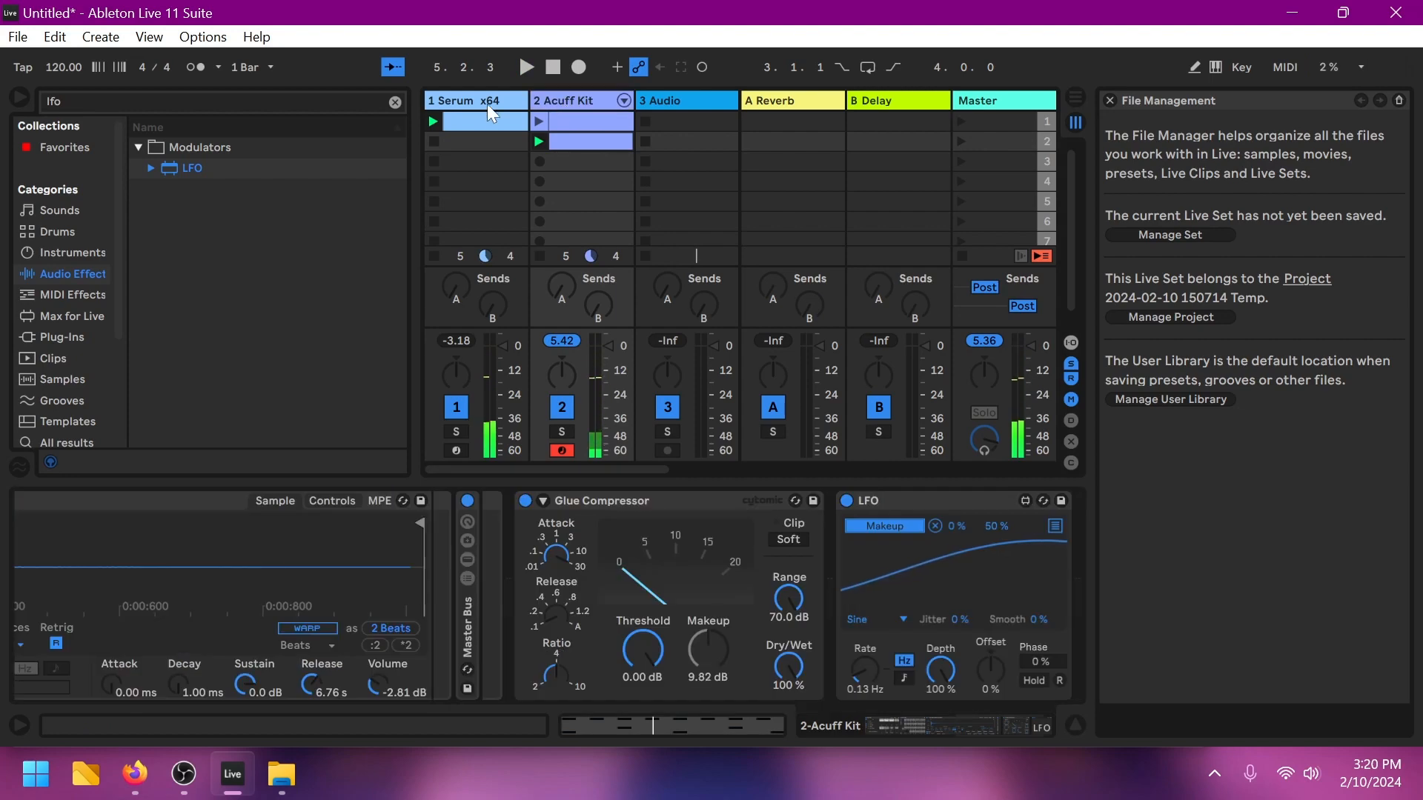
pyautogui.click(482, 104)
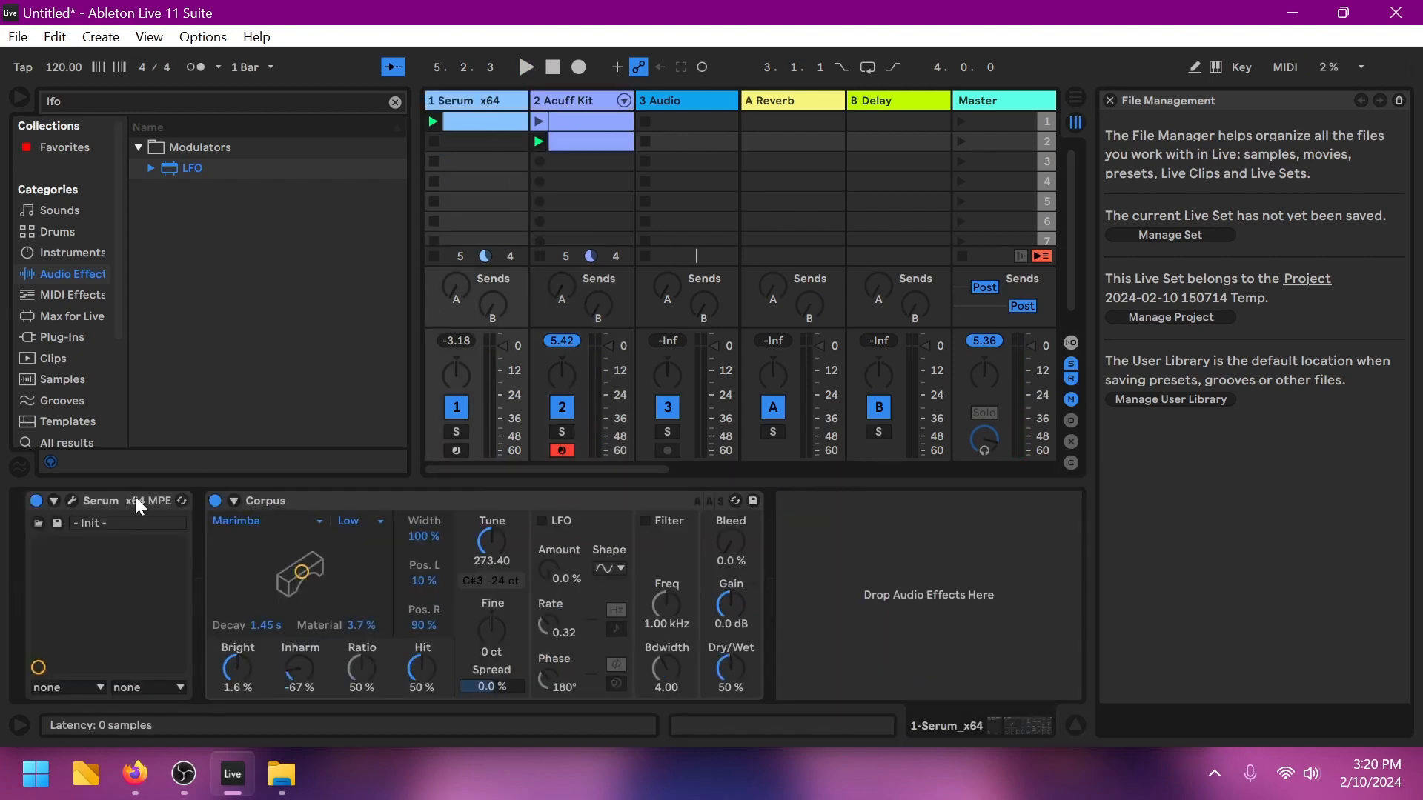
pyautogui.click(68, 501)
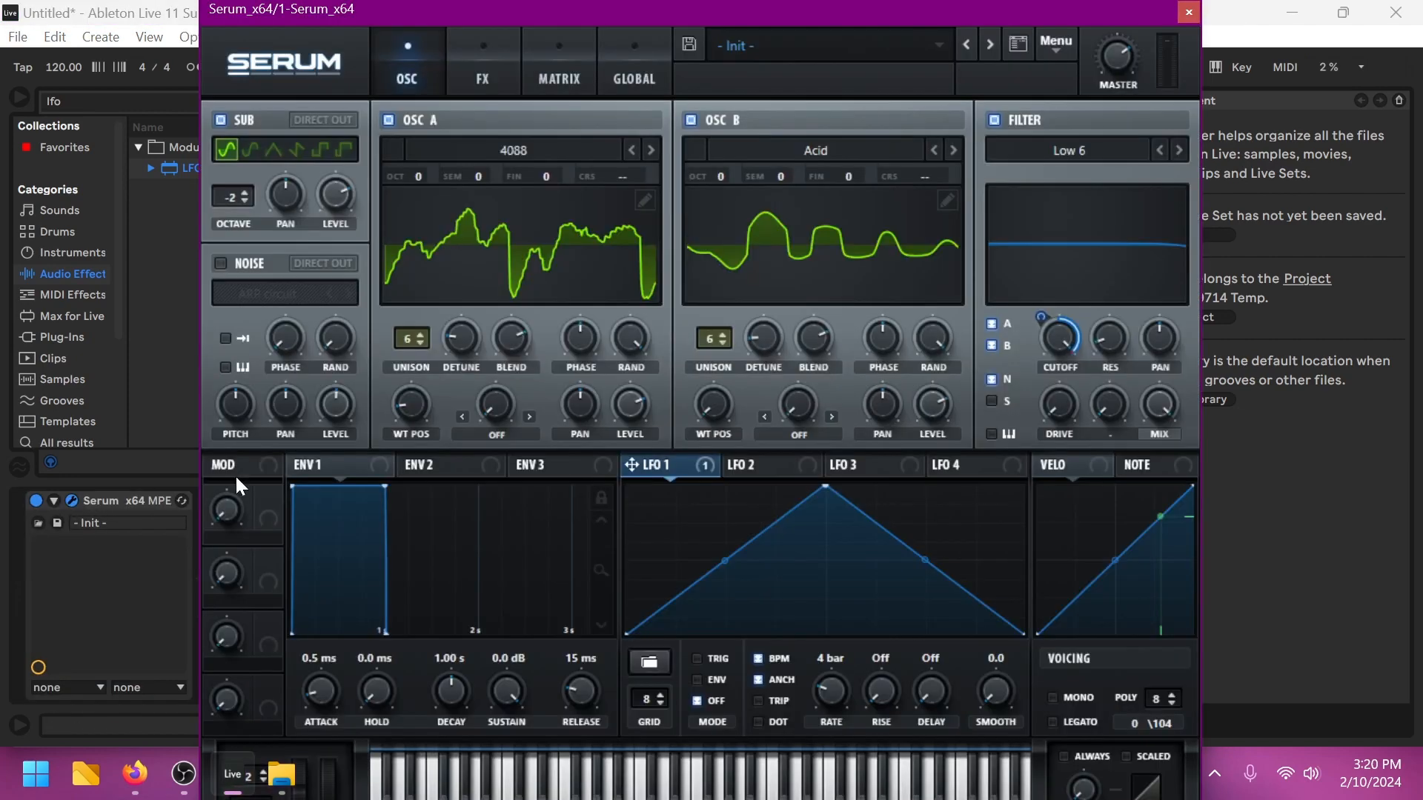
pyautogui.press('space')
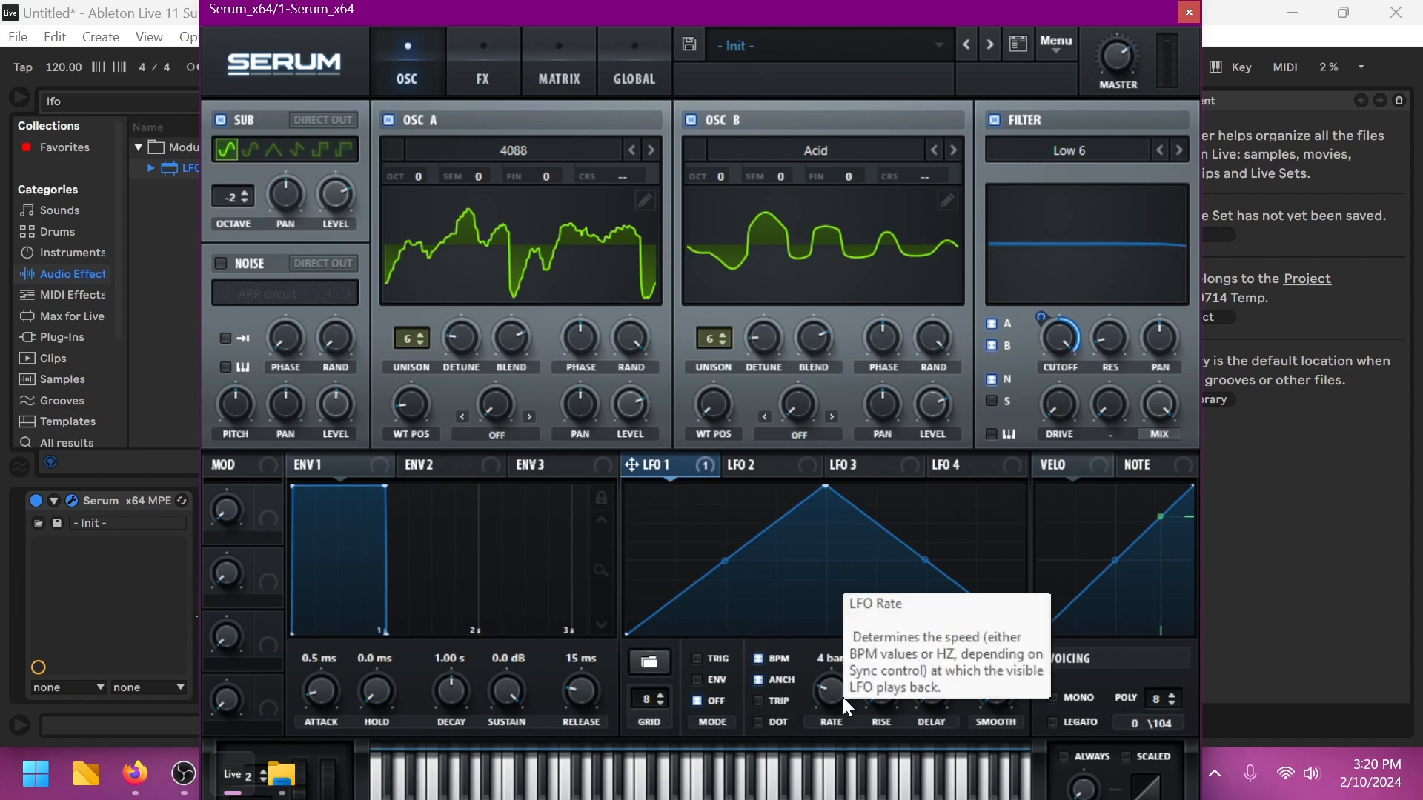
pyautogui.click(1186, 11)
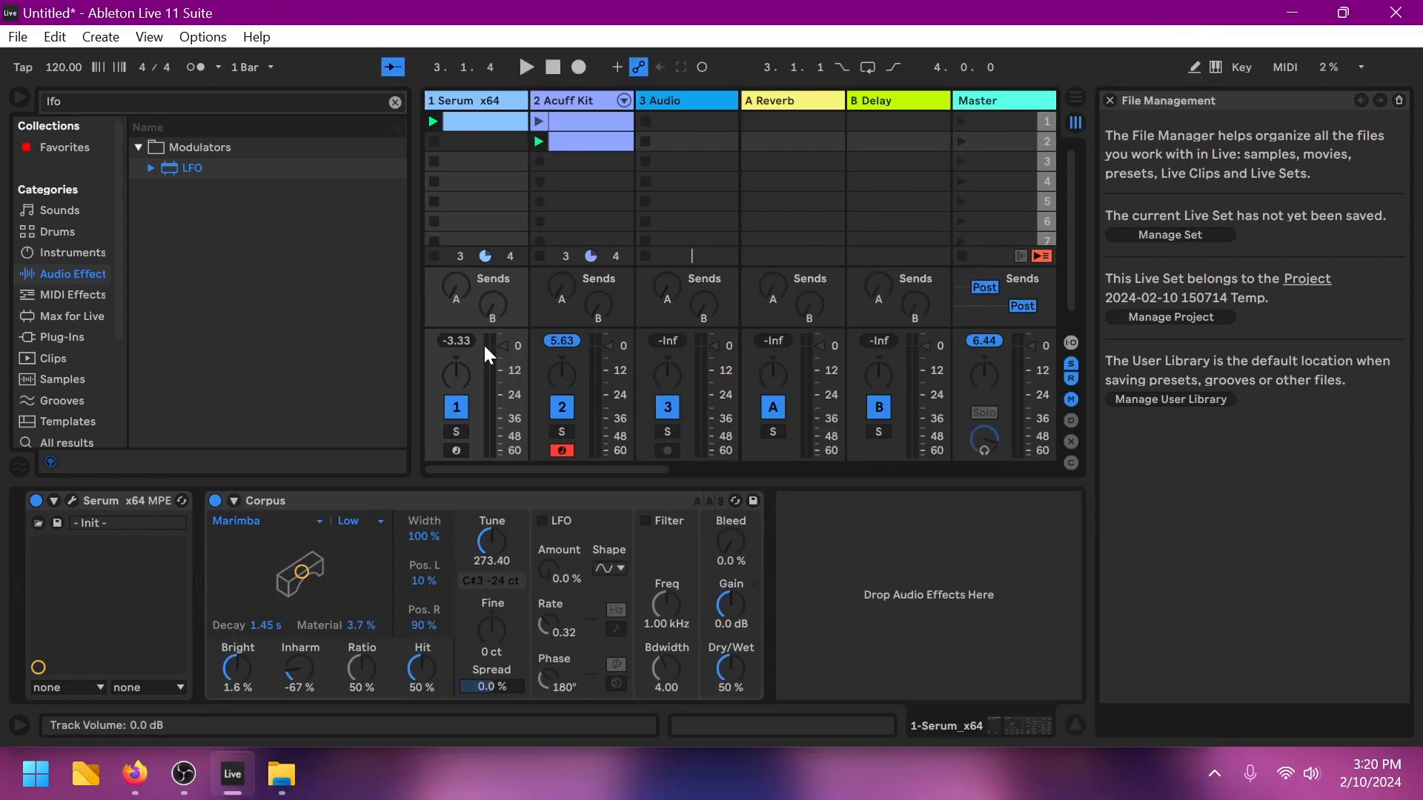
pyautogui.click(552, 104)
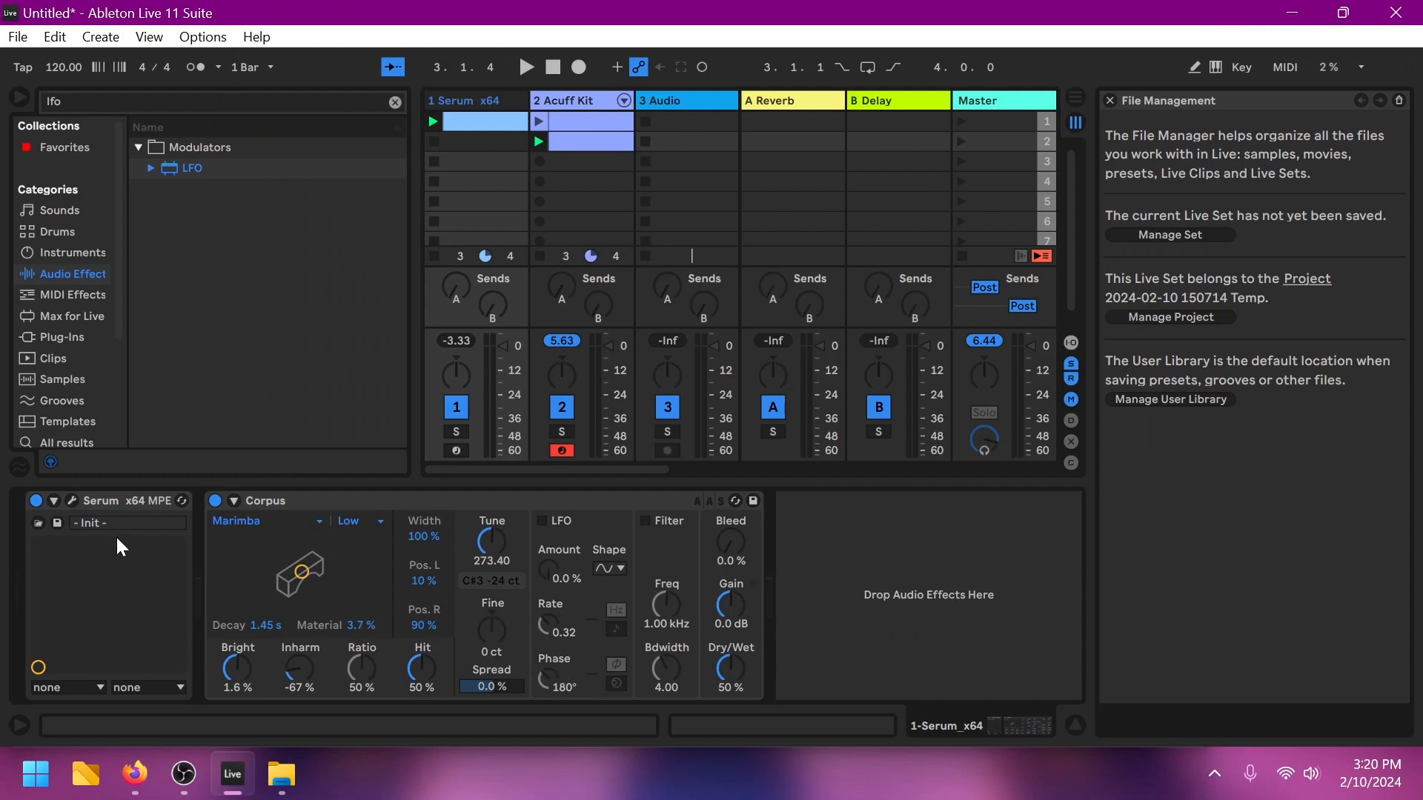
pyautogui.click(69, 499)
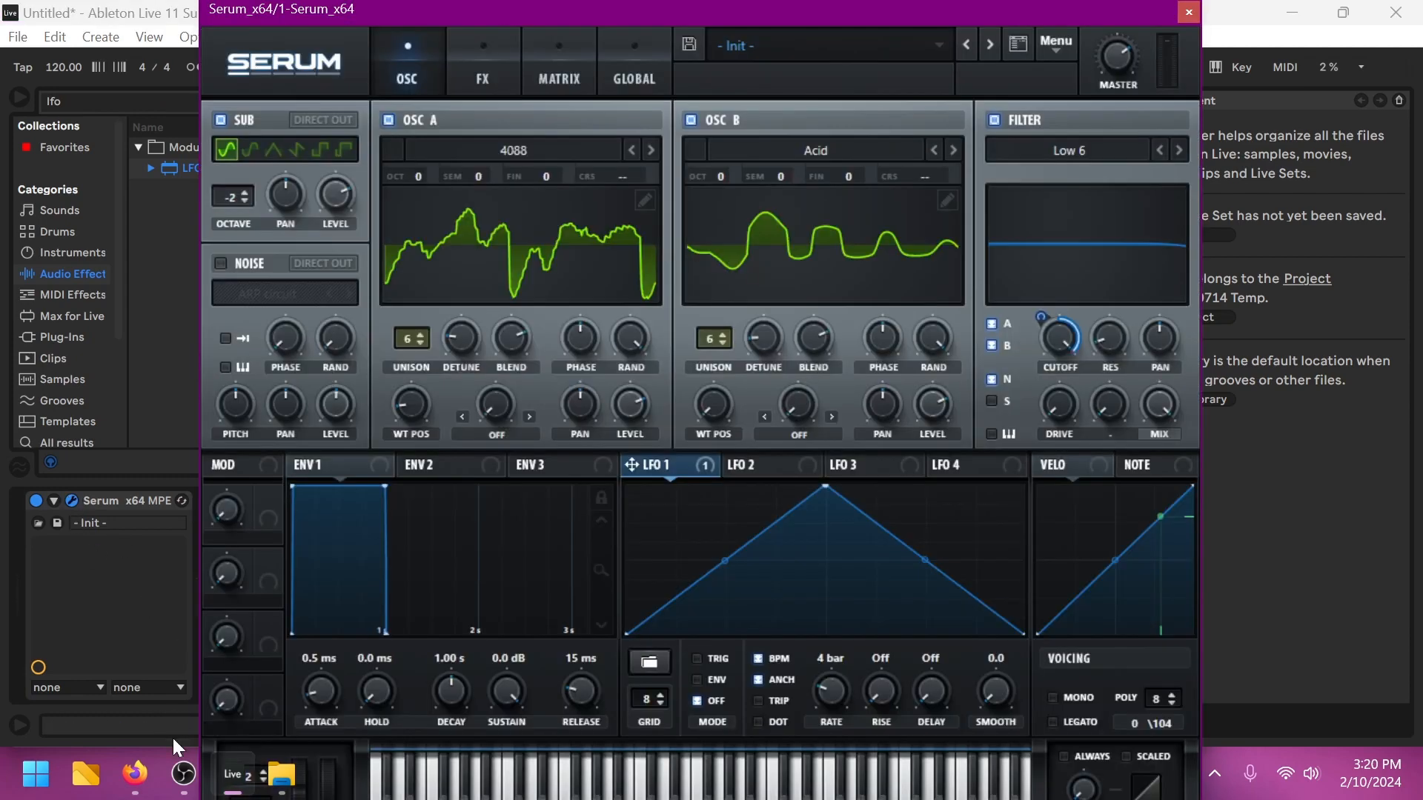
pyautogui.click(183, 774)
pyautogui.click(1181, 532)
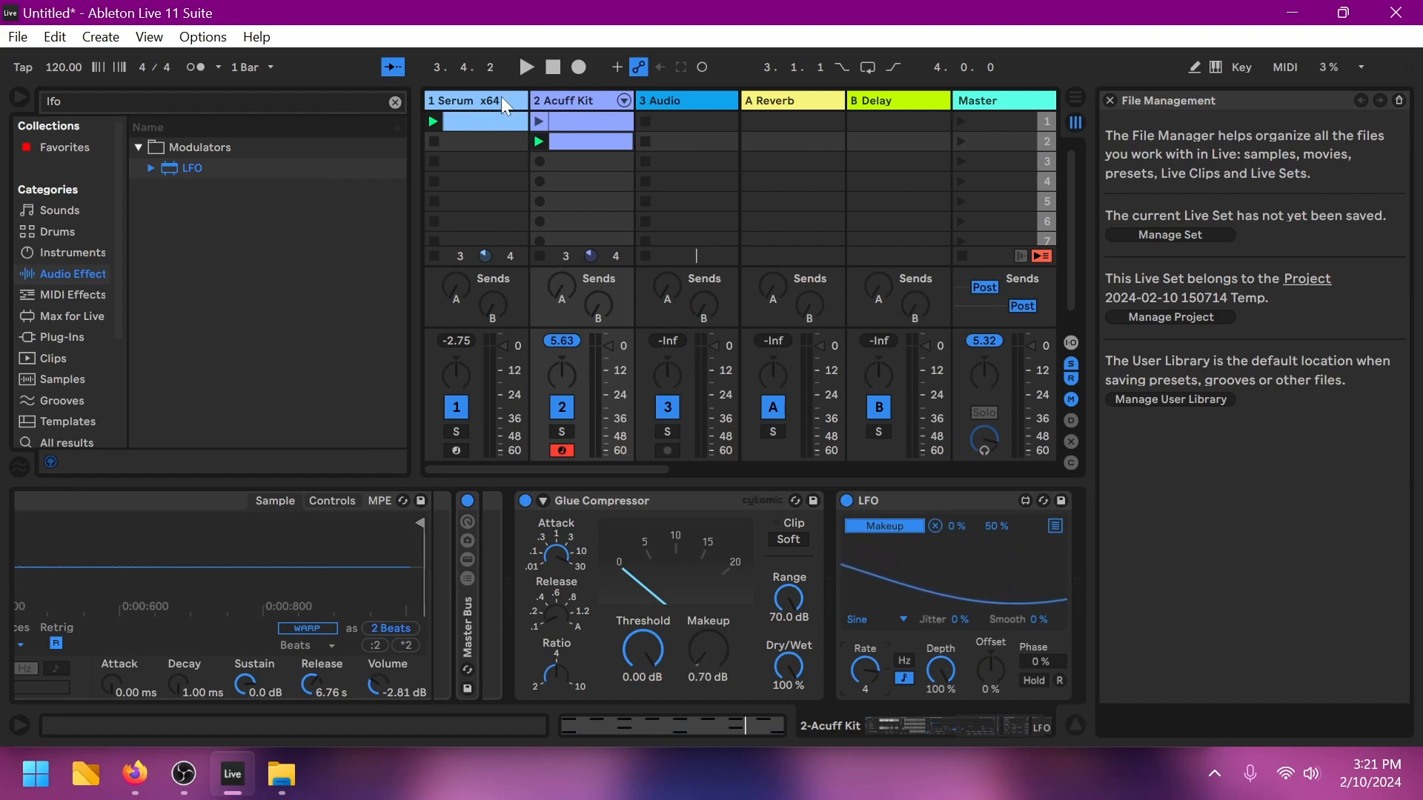
# Step: Audition the beat, try the LFO's Offset at -100 % during playback, and reset it to 0 %
pyautogui.press('space')
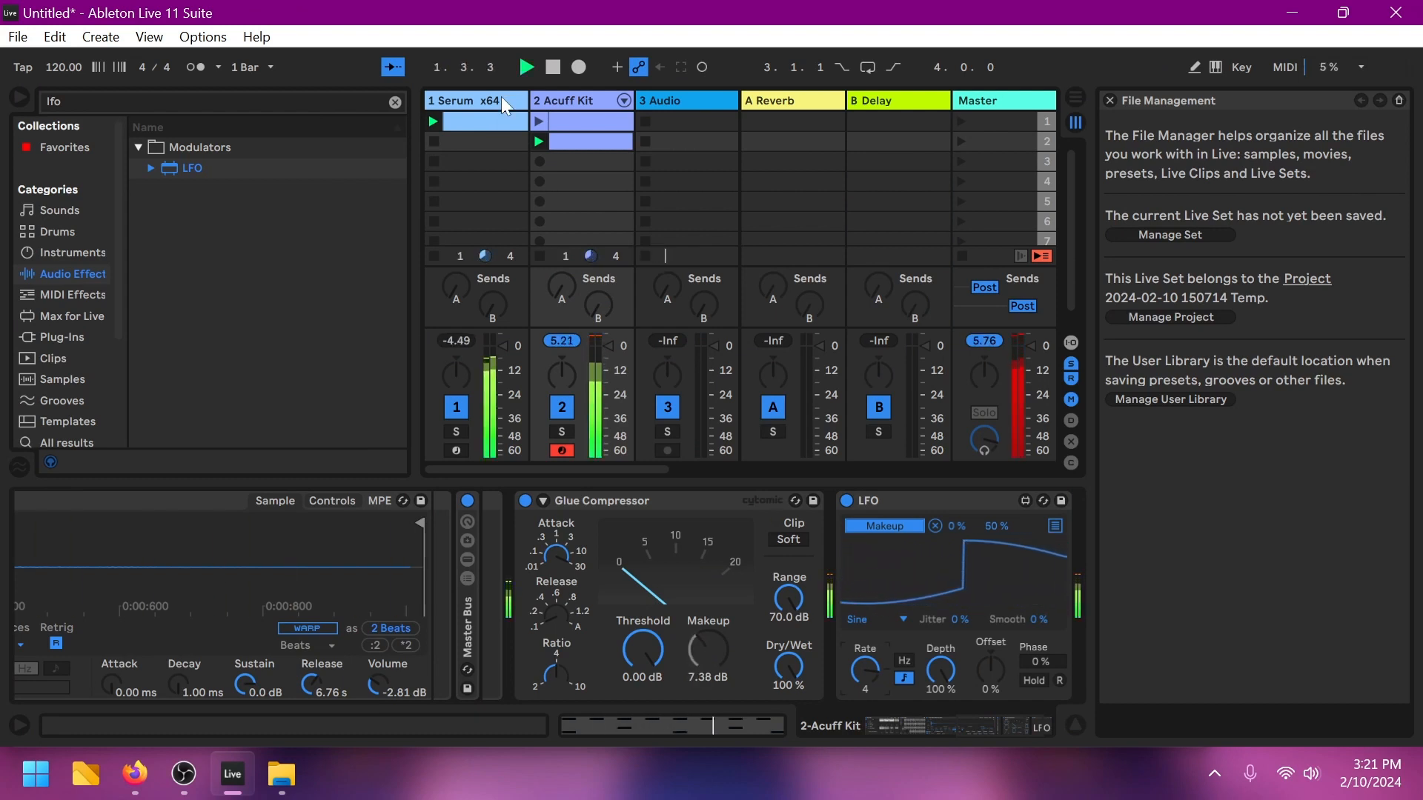
pyautogui.press('space')
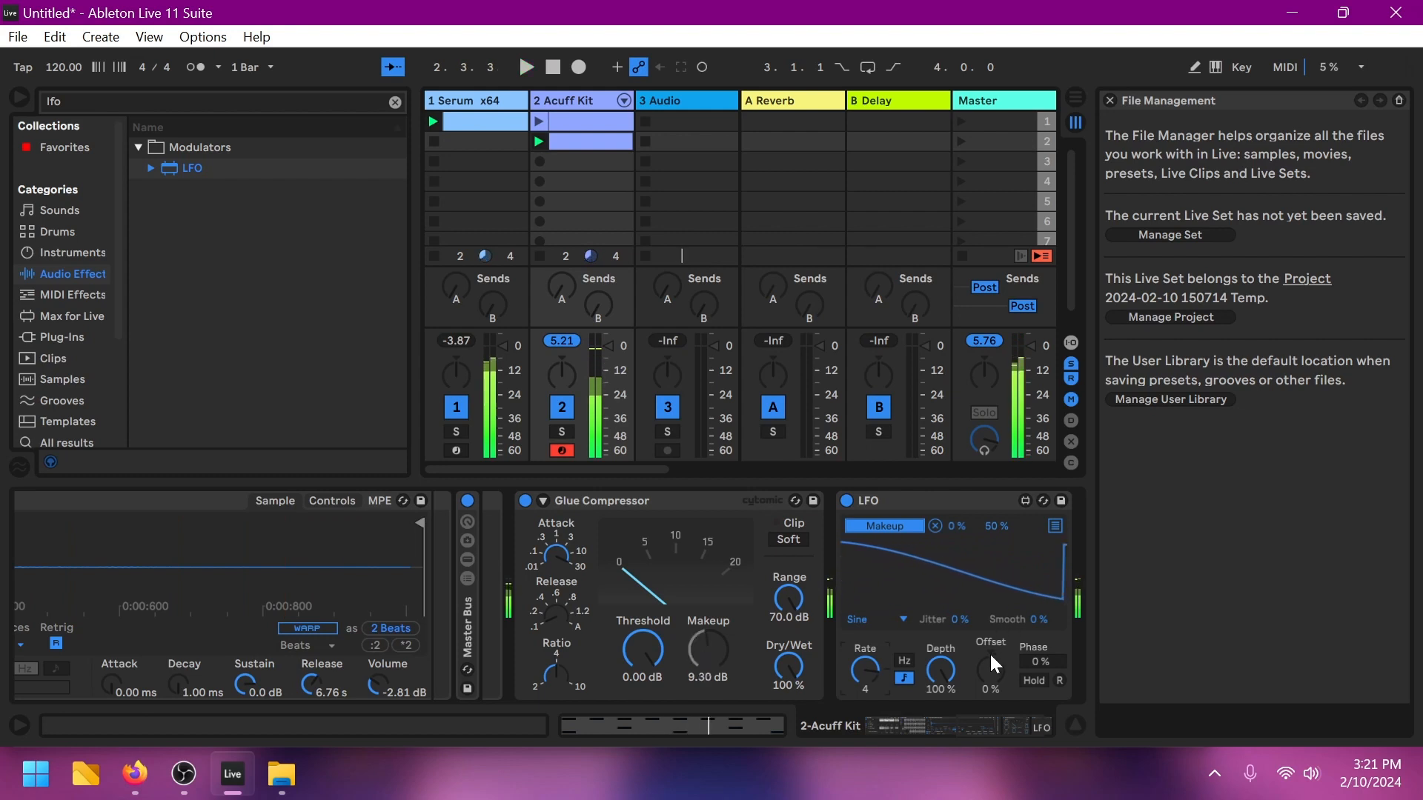
pyautogui.moveTo(989, 671); pyautogui.dragTo(989, 741)
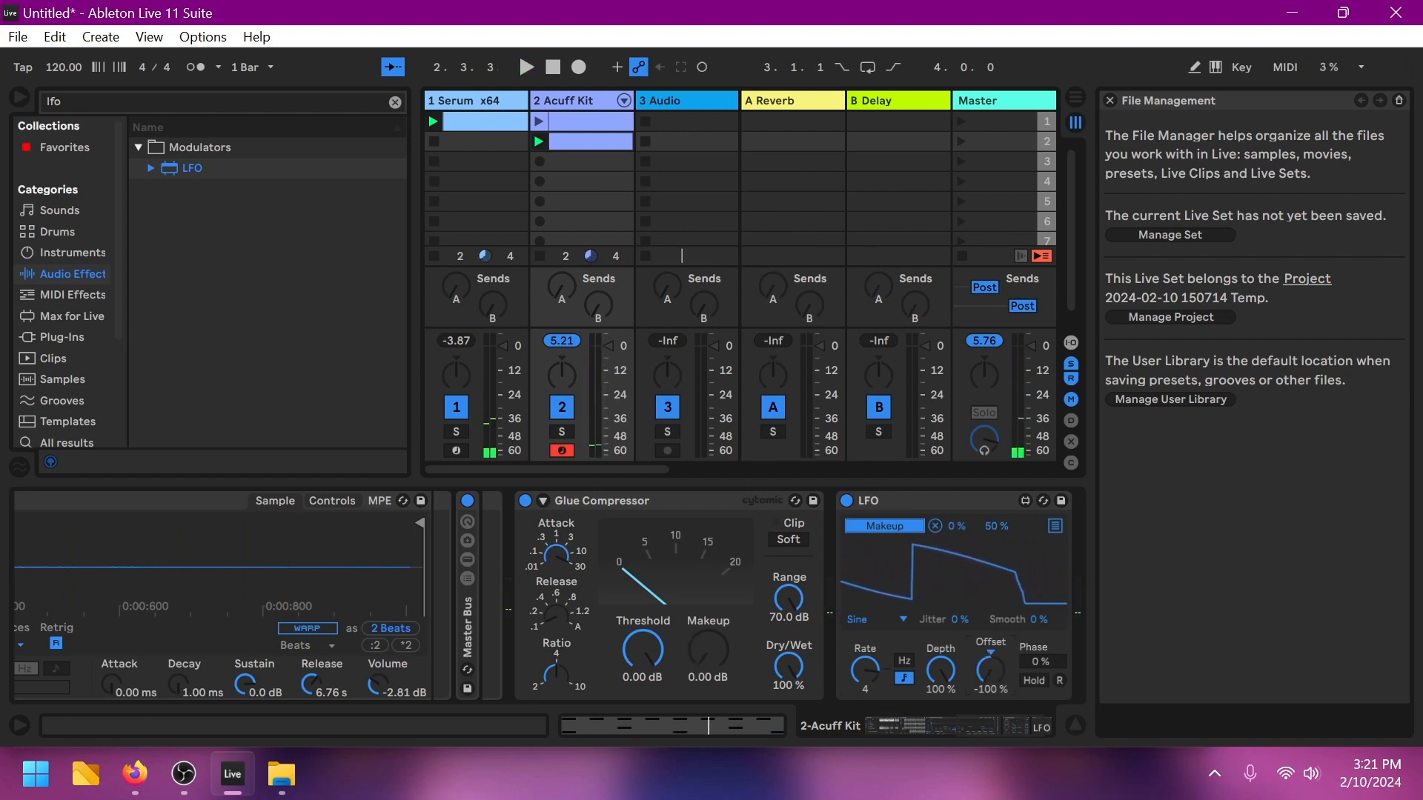
pyautogui.press('space')
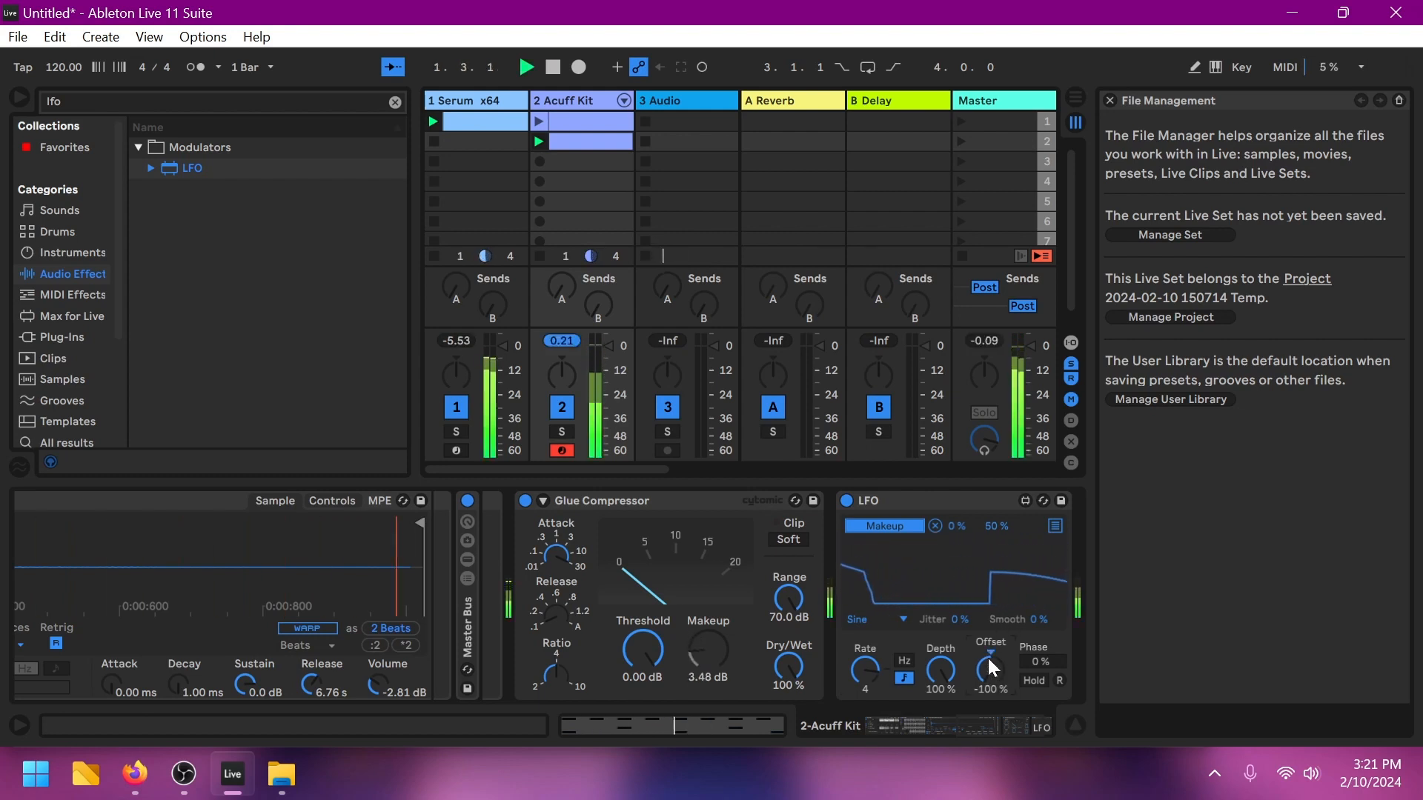
pyautogui.press('space')
pyautogui.doubleClick(990, 672)
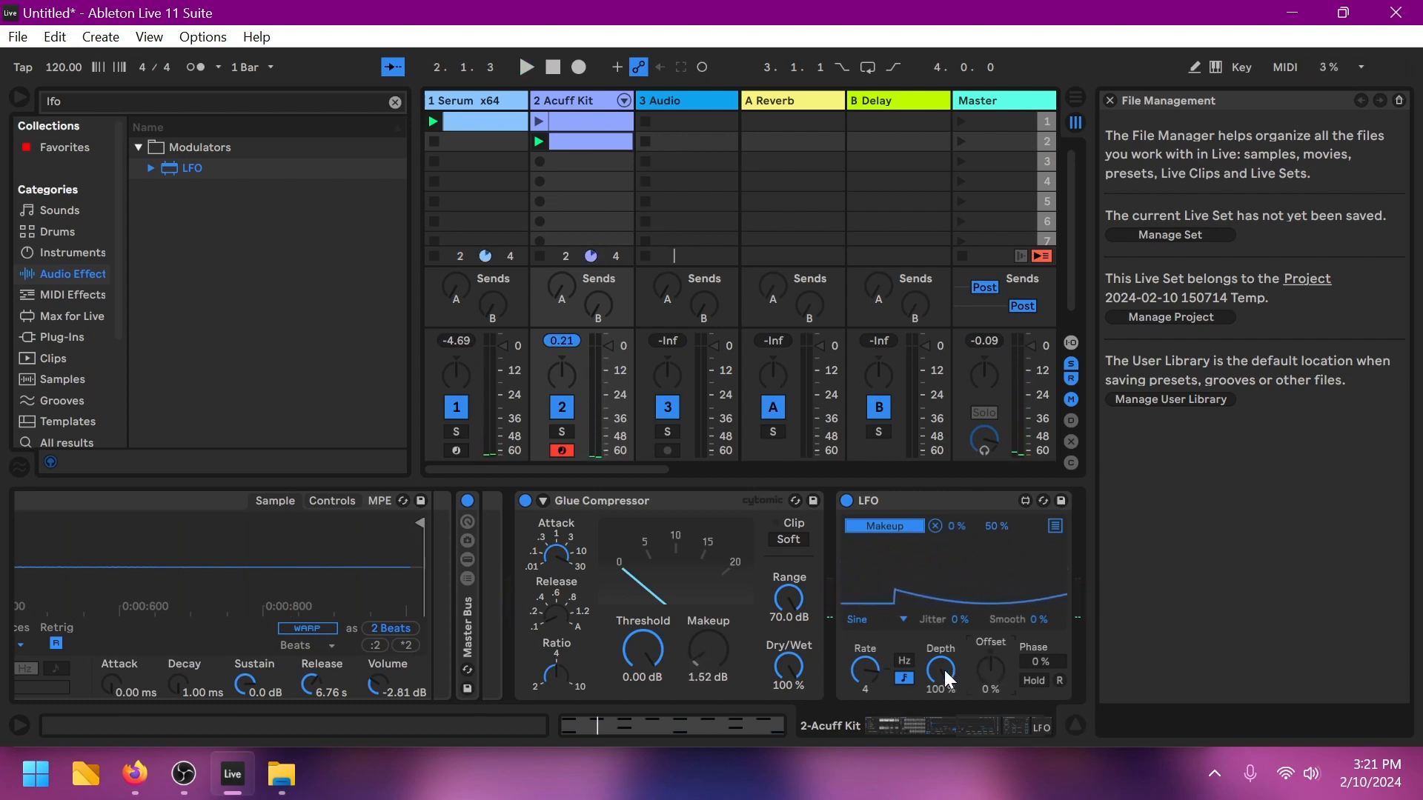
# Step: Try the R and Hold options on the Acuff Kit track's LFO during playback, leaving Hold off
pyautogui.click(1059, 680)
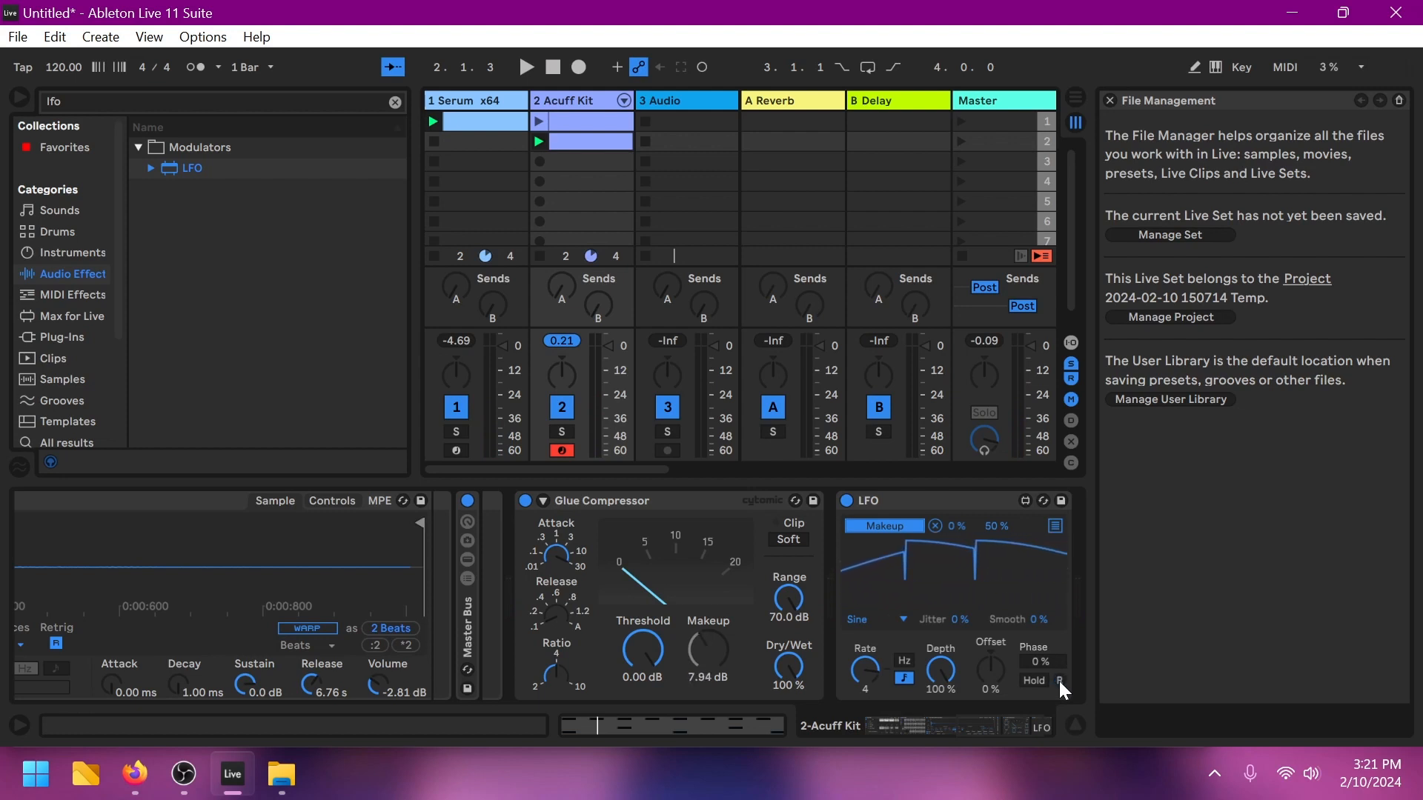
pyautogui.click(1034, 680)
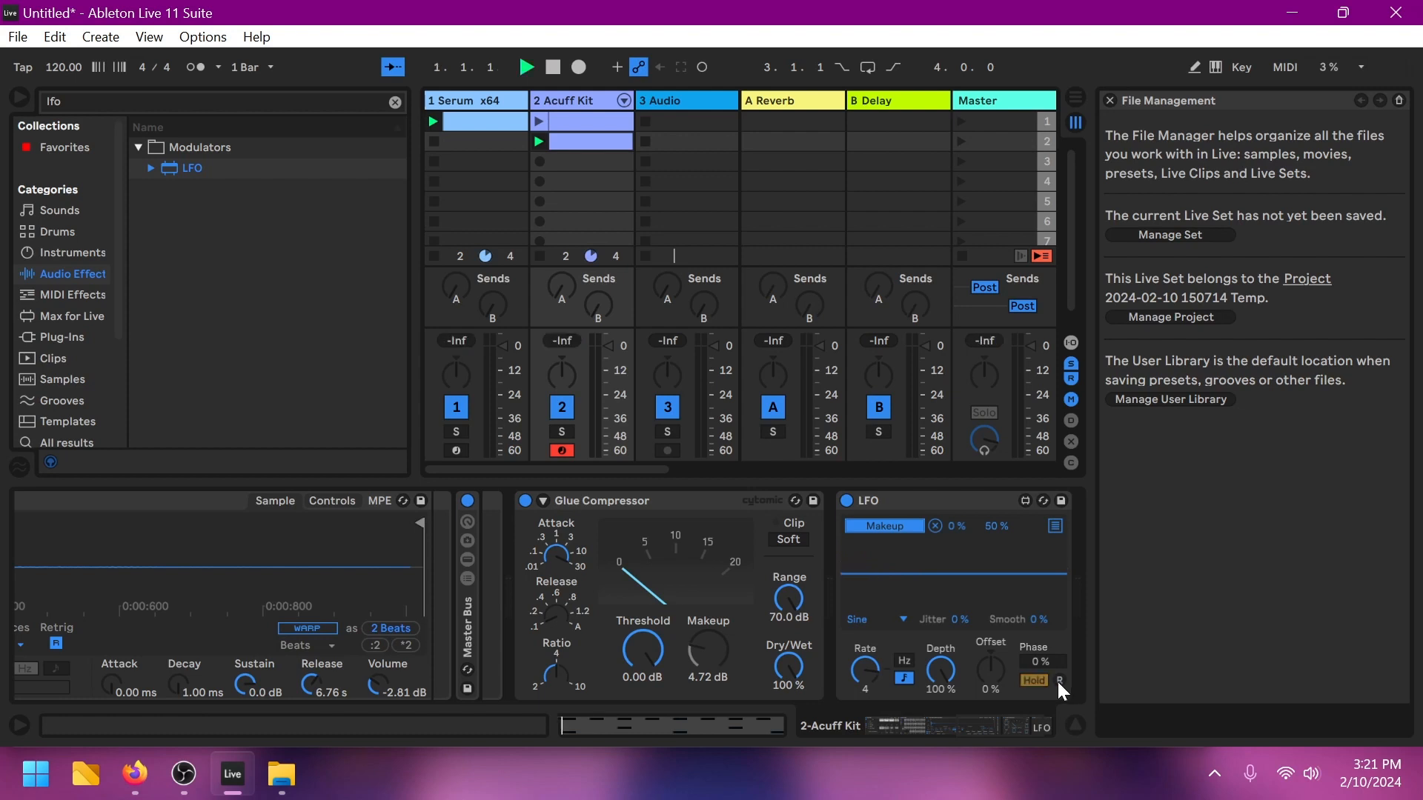
pyautogui.press('space')
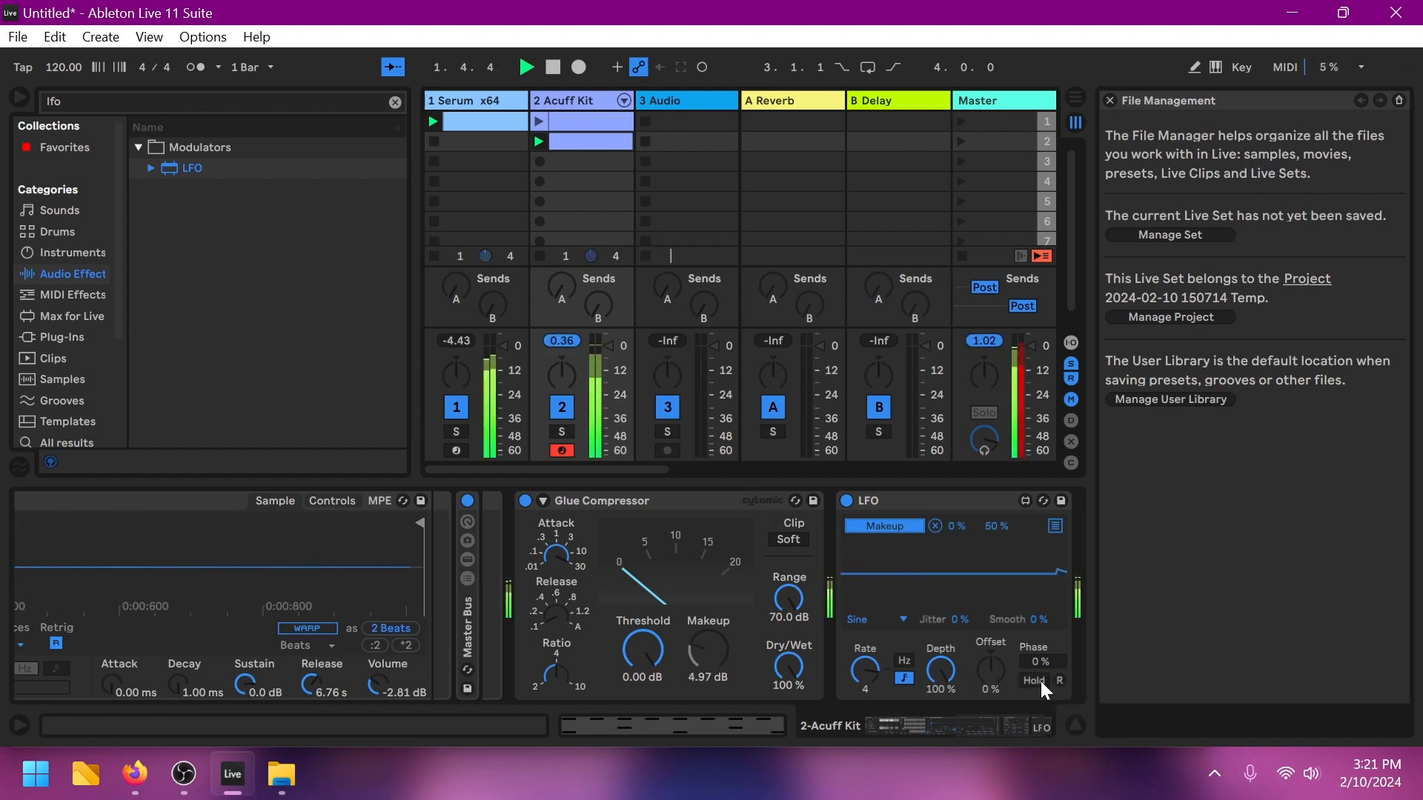
pyautogui.click(1041, 682)
# Step: Try the LFO's Phase at 100 % during playback, reset it to 0 %, and audition the beat
pyautogui.moveTo(1050, 661); pyautogui.dragTo(1050, 587)
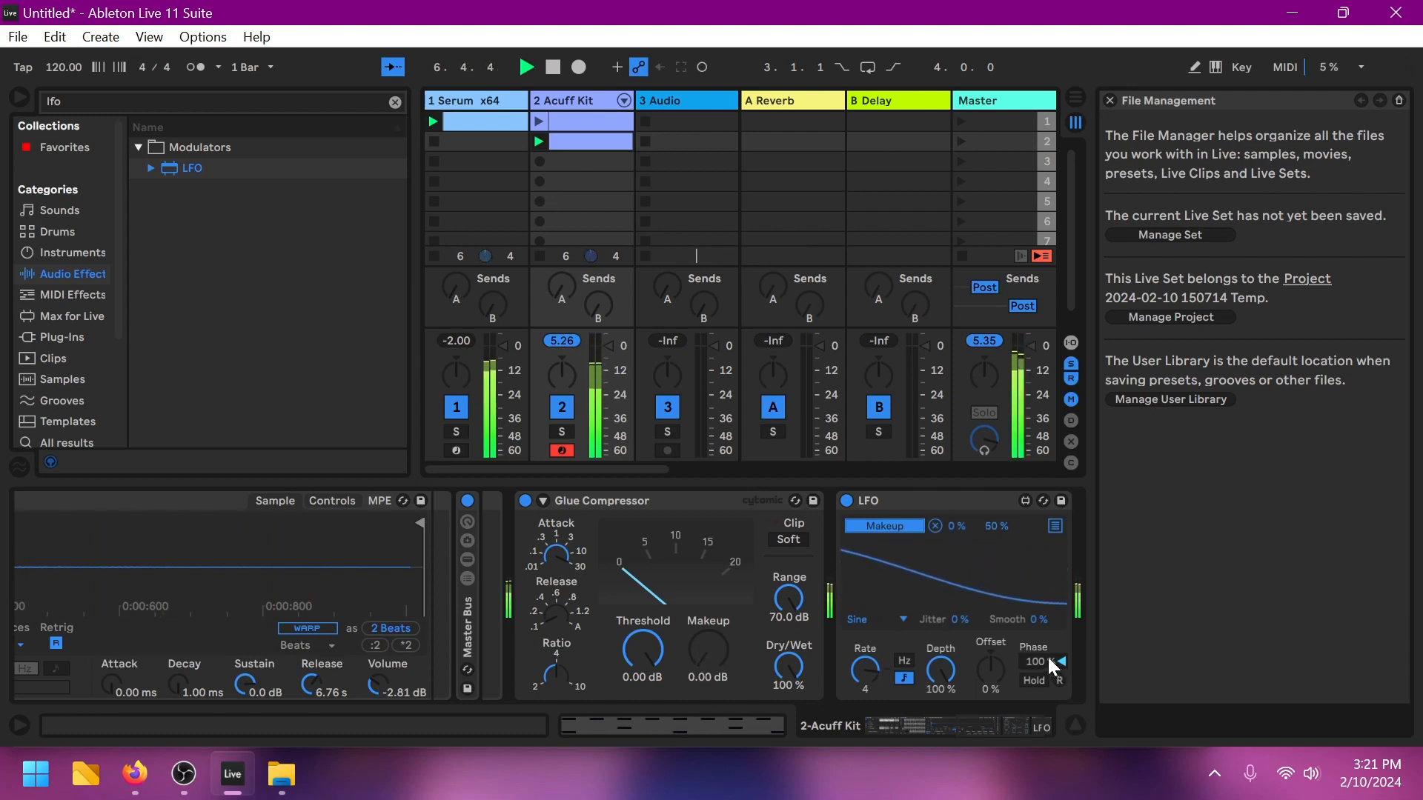
pyautogui.moveTo(1055, 663); pyautogui.dragTo(1056, 689)
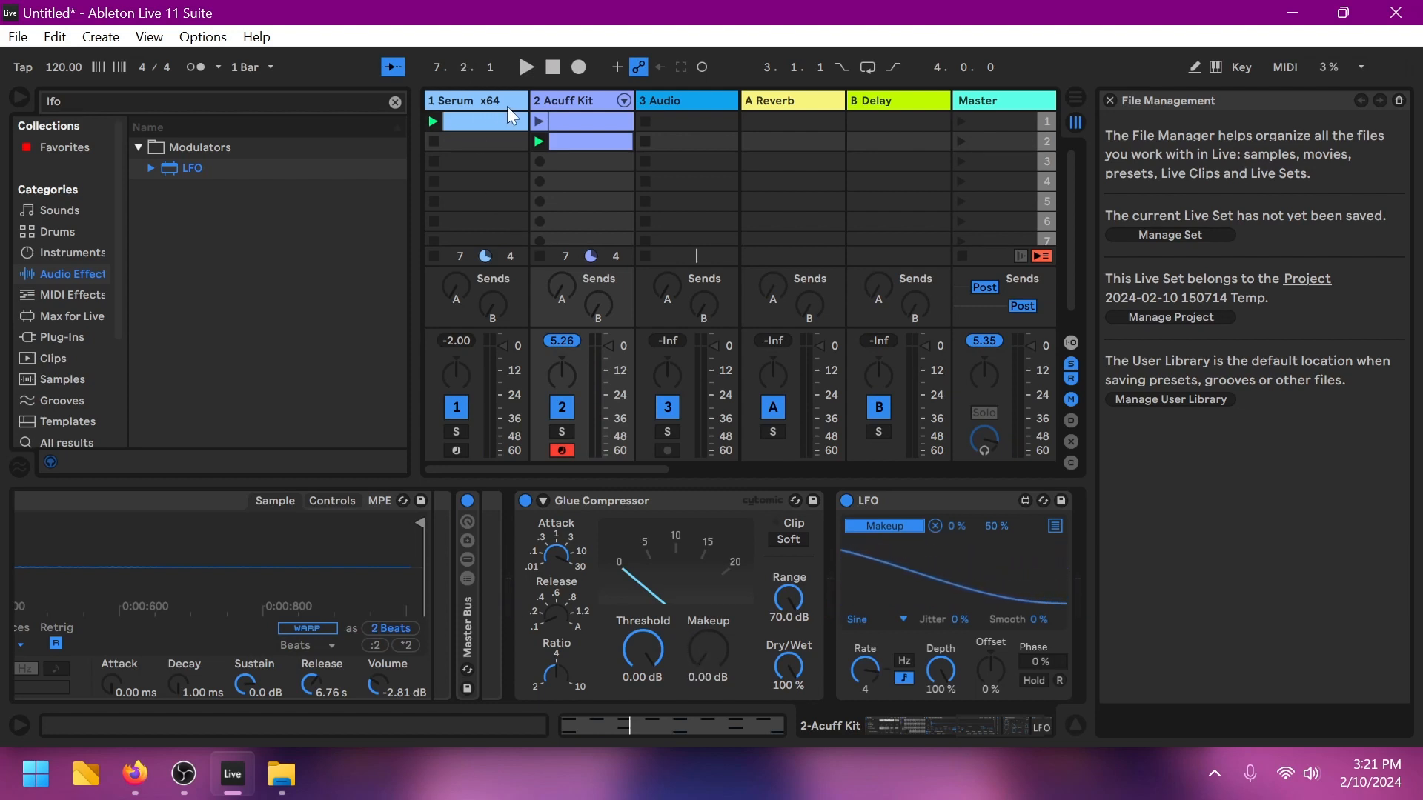
pyautogui.press('space')
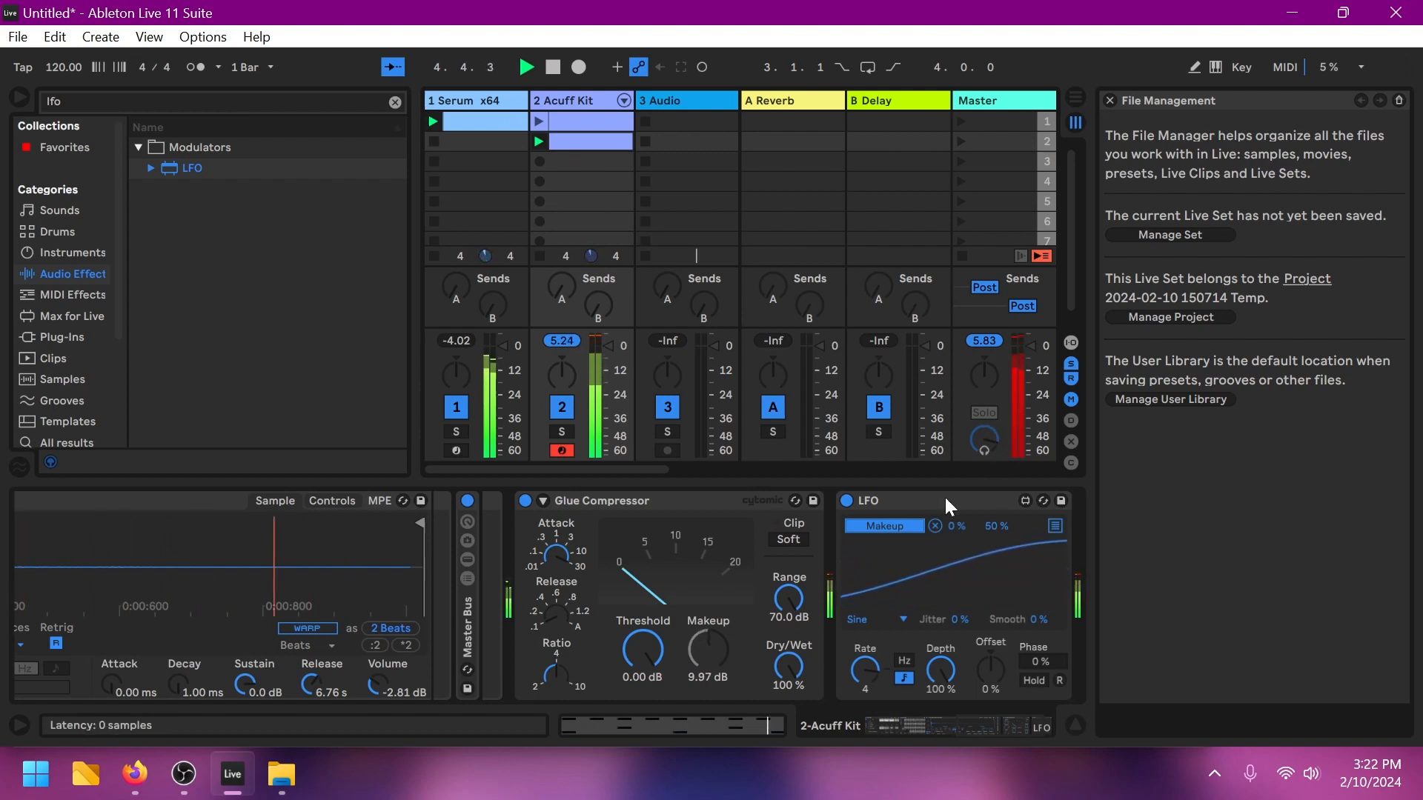
pyautogui.press('space')
# Step: Cut the LFO from the Acuff Kit track and set the Glue Compressor's Makeup to 2.81 dB during playback
pyautogui.click(901, 501)
pyautogui.keyDown('shift'); pyautogui.click(727, 506); pyautogui.keyUp('shift')
pyautogui.rightClick(726, 505)
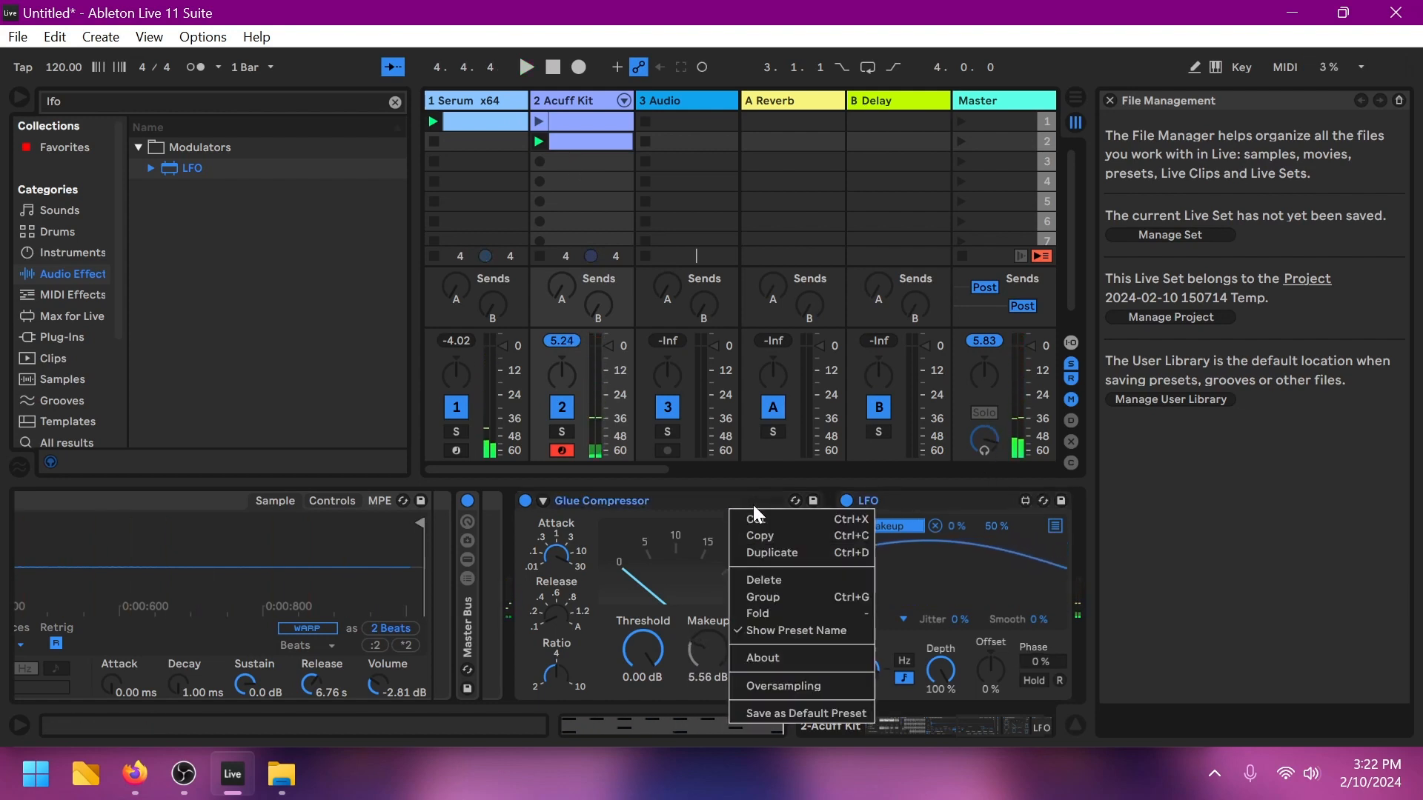
pyautogui.click(901, 495)
pyautogui.rightClick(908, 499)
pyautogui.click(880, 537)
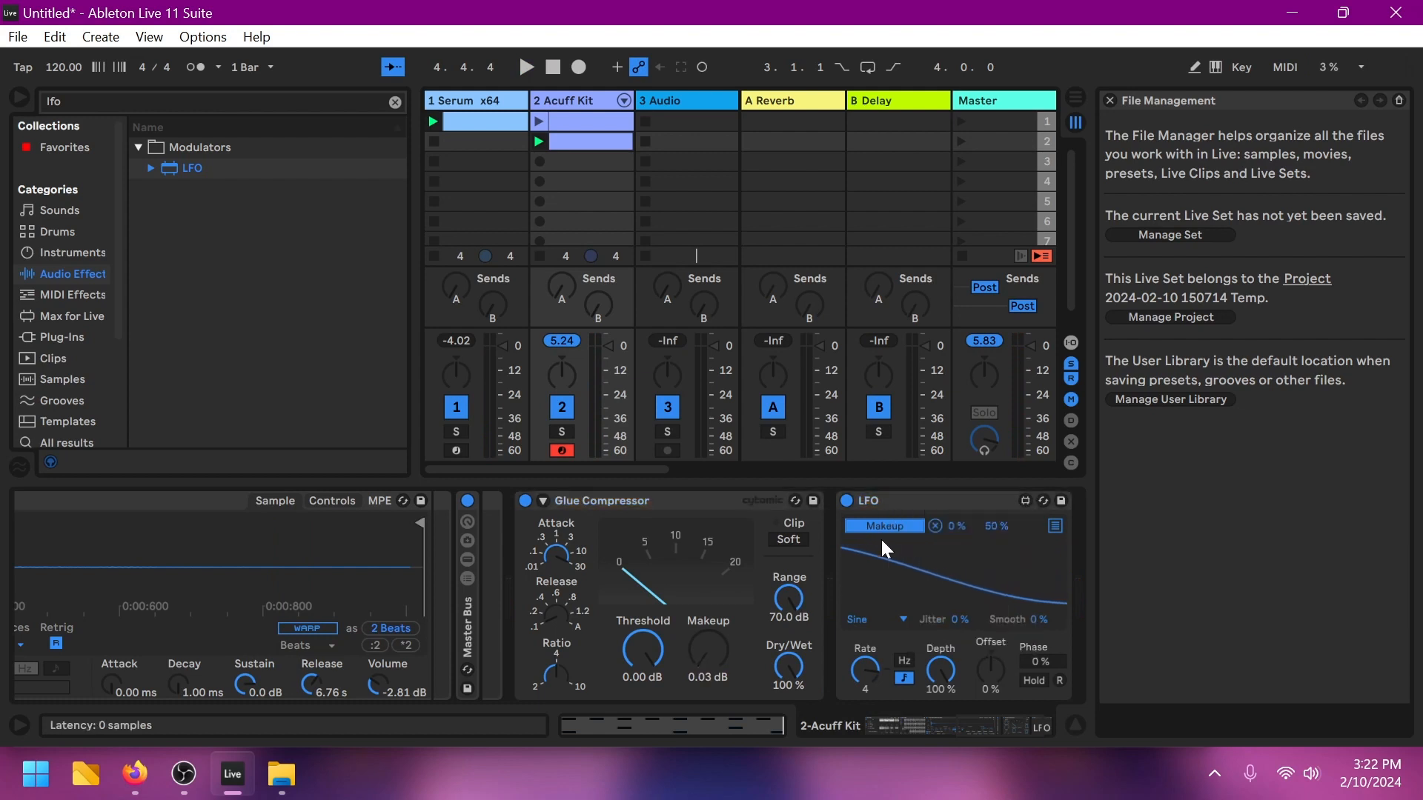
pyautogui.rightClick(947, 495)
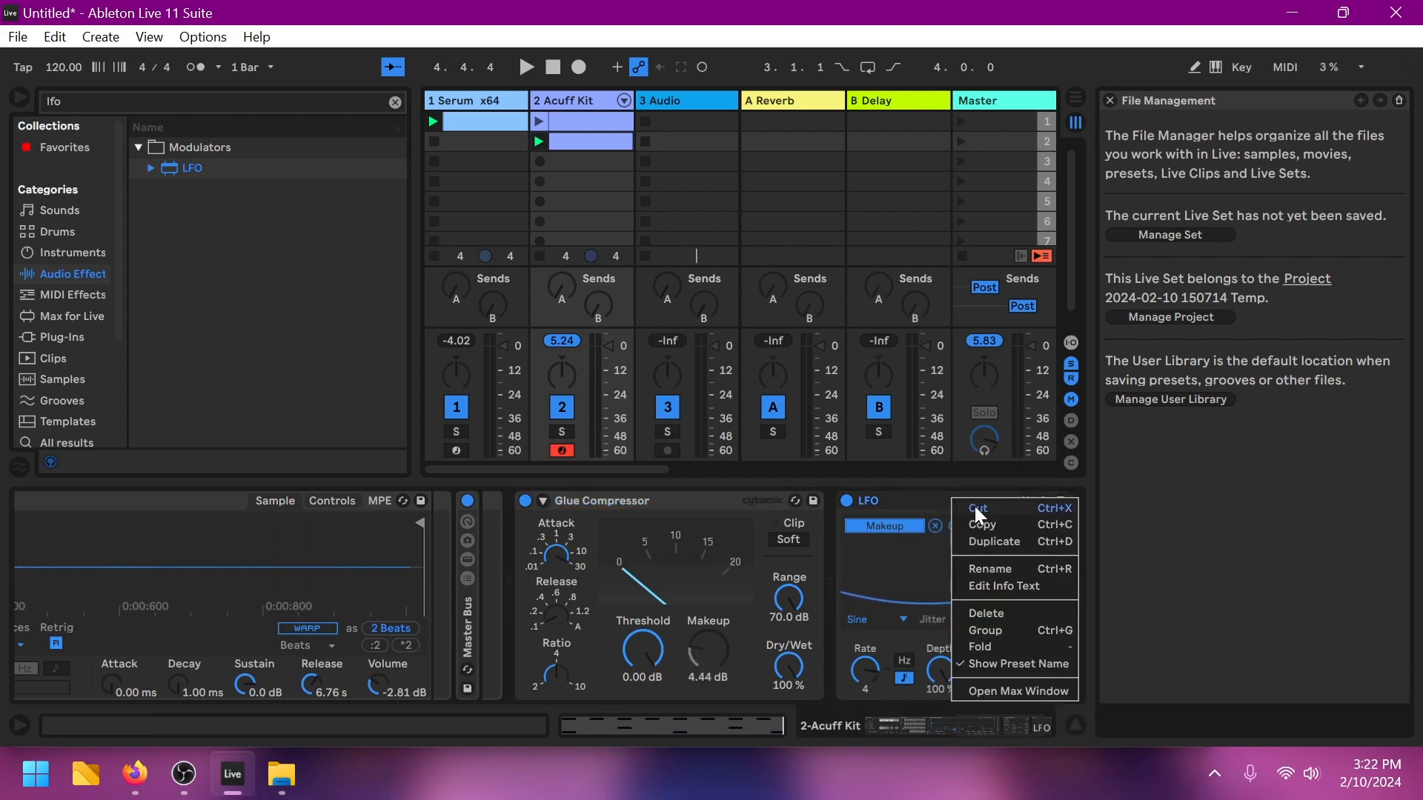
pyautogui.click(976, 506)
pyautogui.press('space')
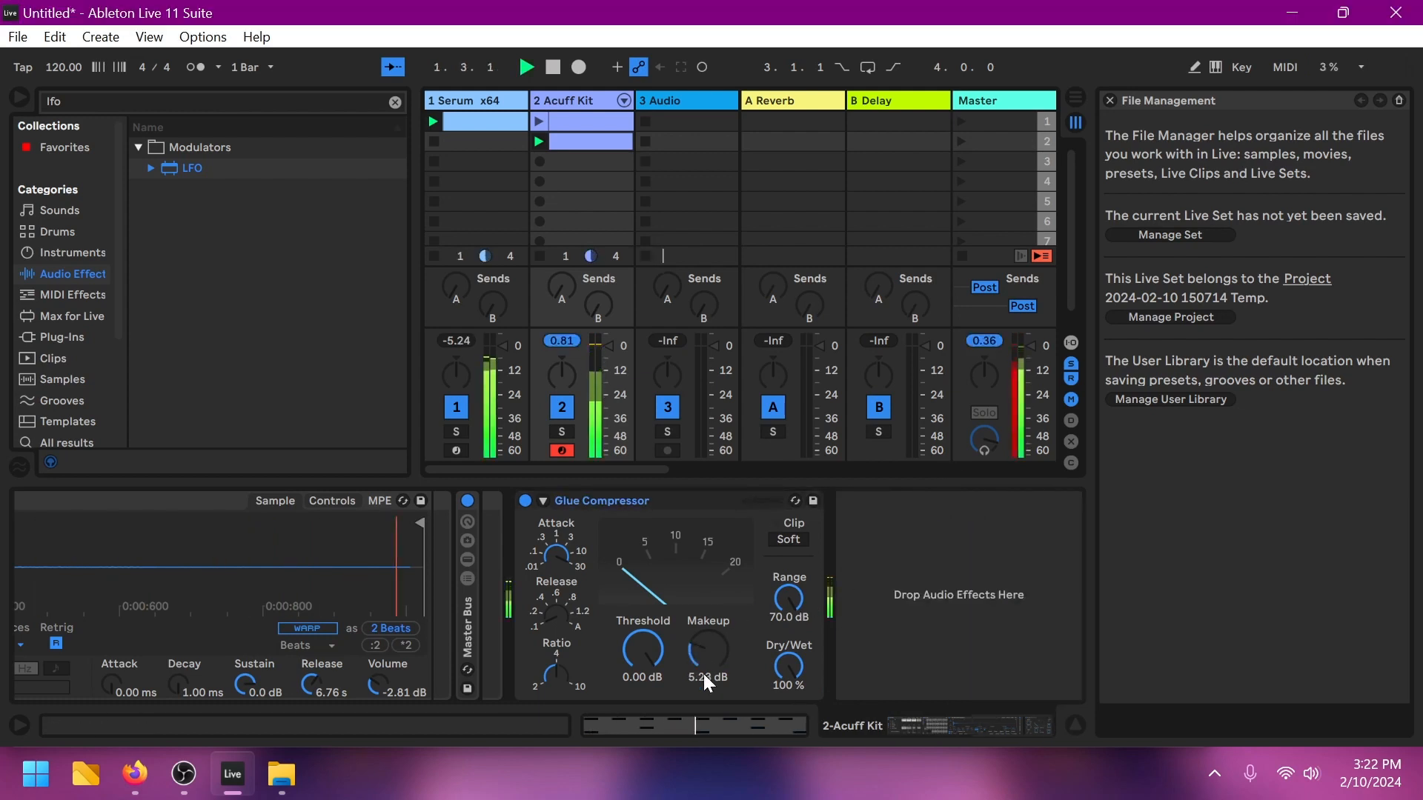
pyautogui.moveTo(704, 670)
pyautogui.mouseDown()
pyautogui.moveTo(704, 704)
pyautogui.moveTo(708, 678)
pyautogui.mouseUp()
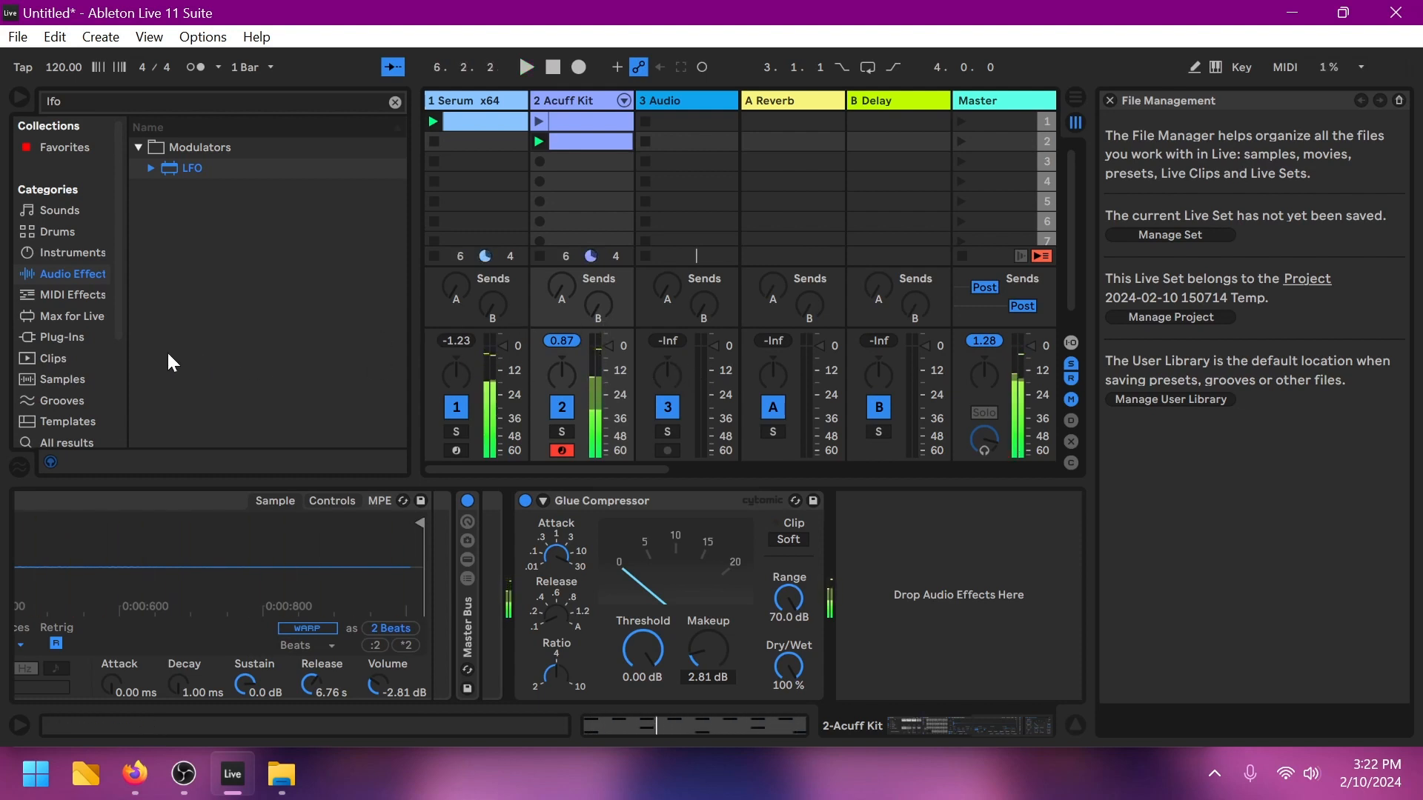
# Step: Clear the lfo search and bring up the Delay & Loop devices among the audio effects
pyautogui.click(70, 255)
pyautogui.click(79, 276)
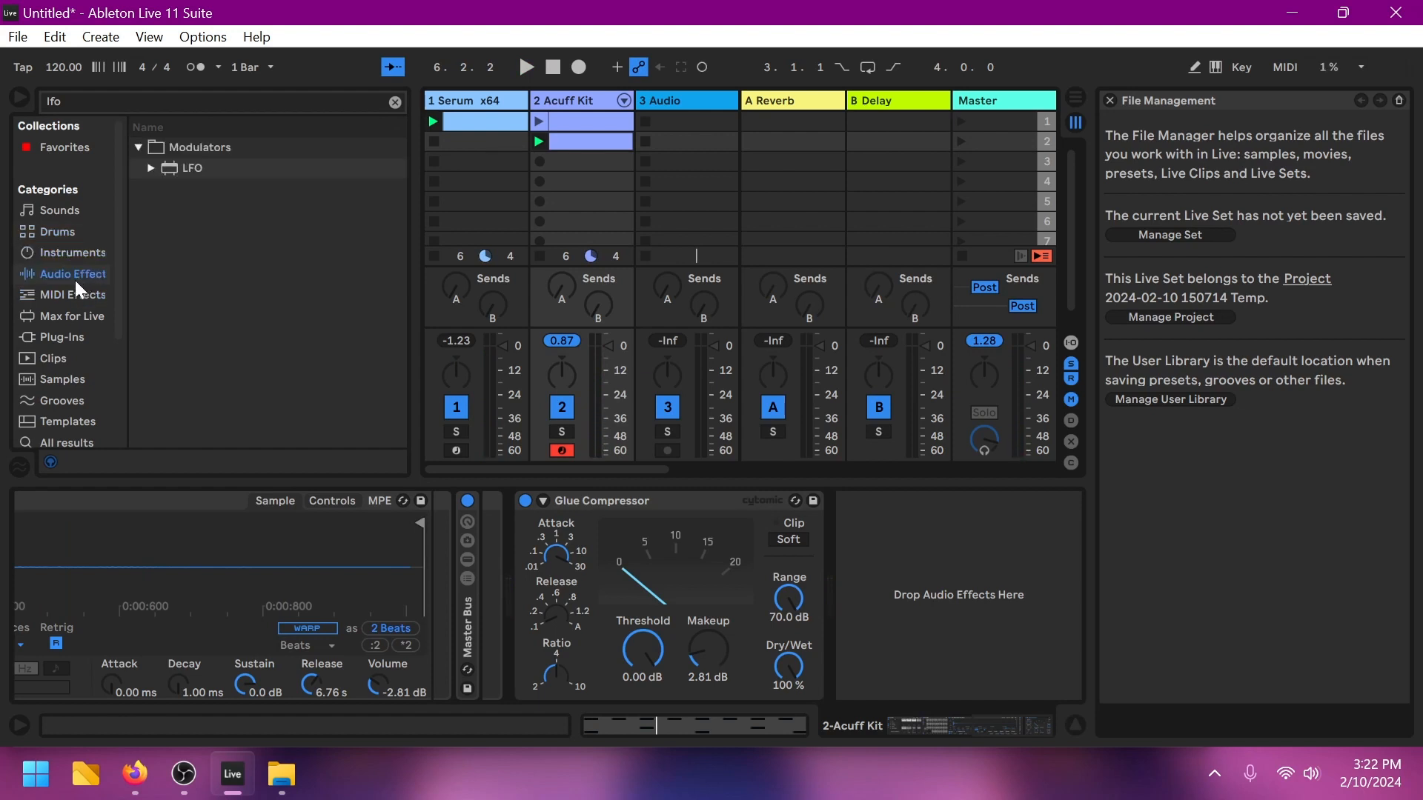
pyautogui.click(394, 99)
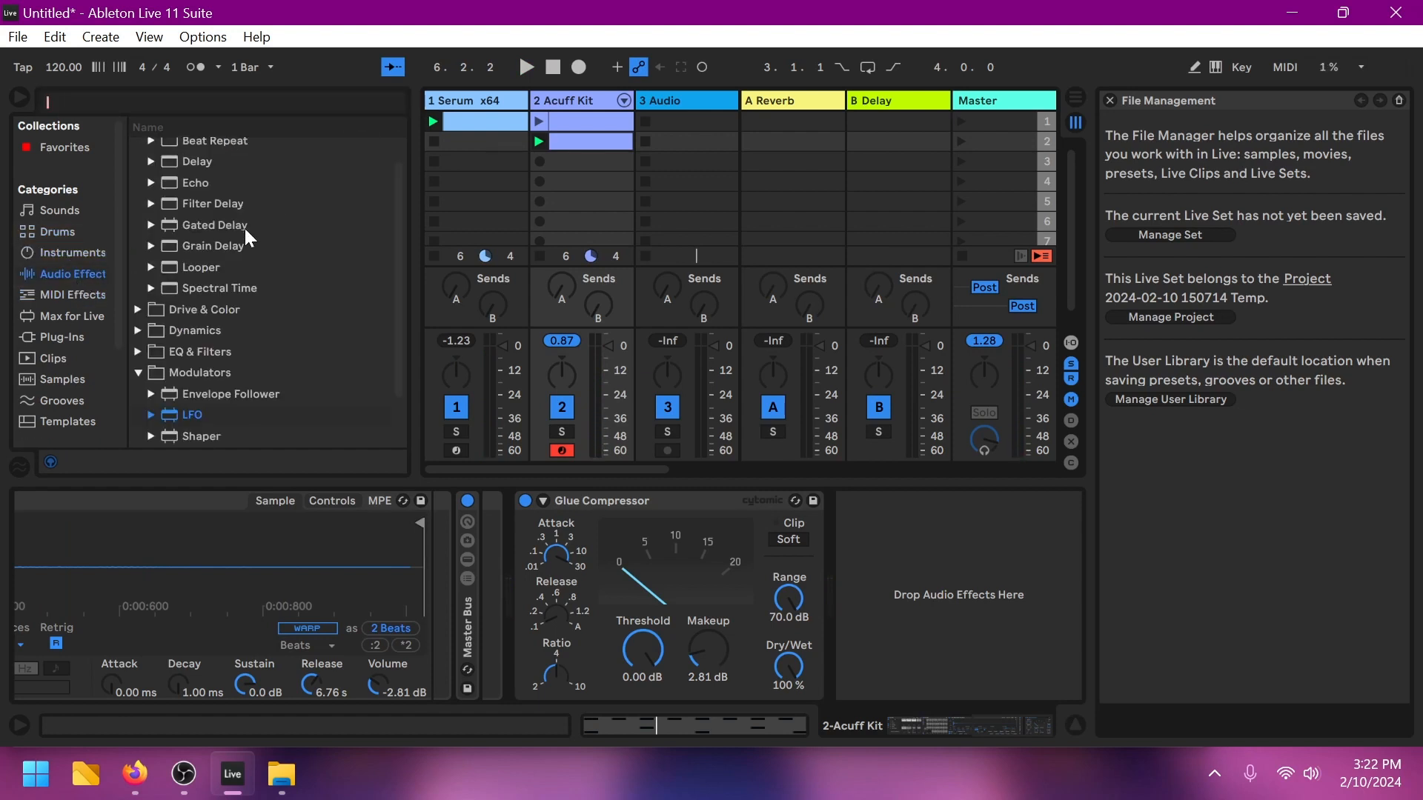
pyautogui.scroll(1, 184, 217)
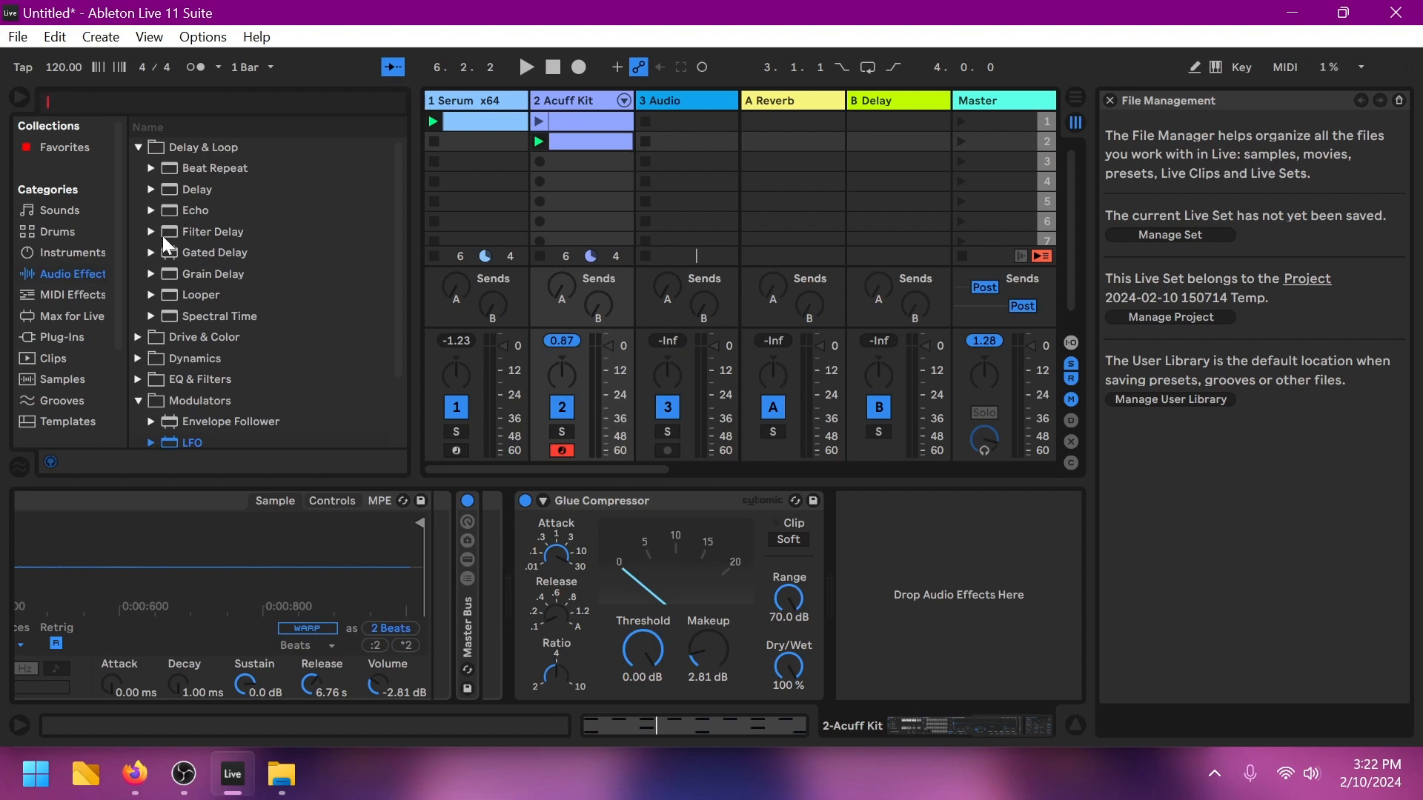
# Step: Try a Filter Delay on the Acuff Kit track and remove it
pyautogui.moveTo(162, 236); pyautogui.dragTo(638, 221)
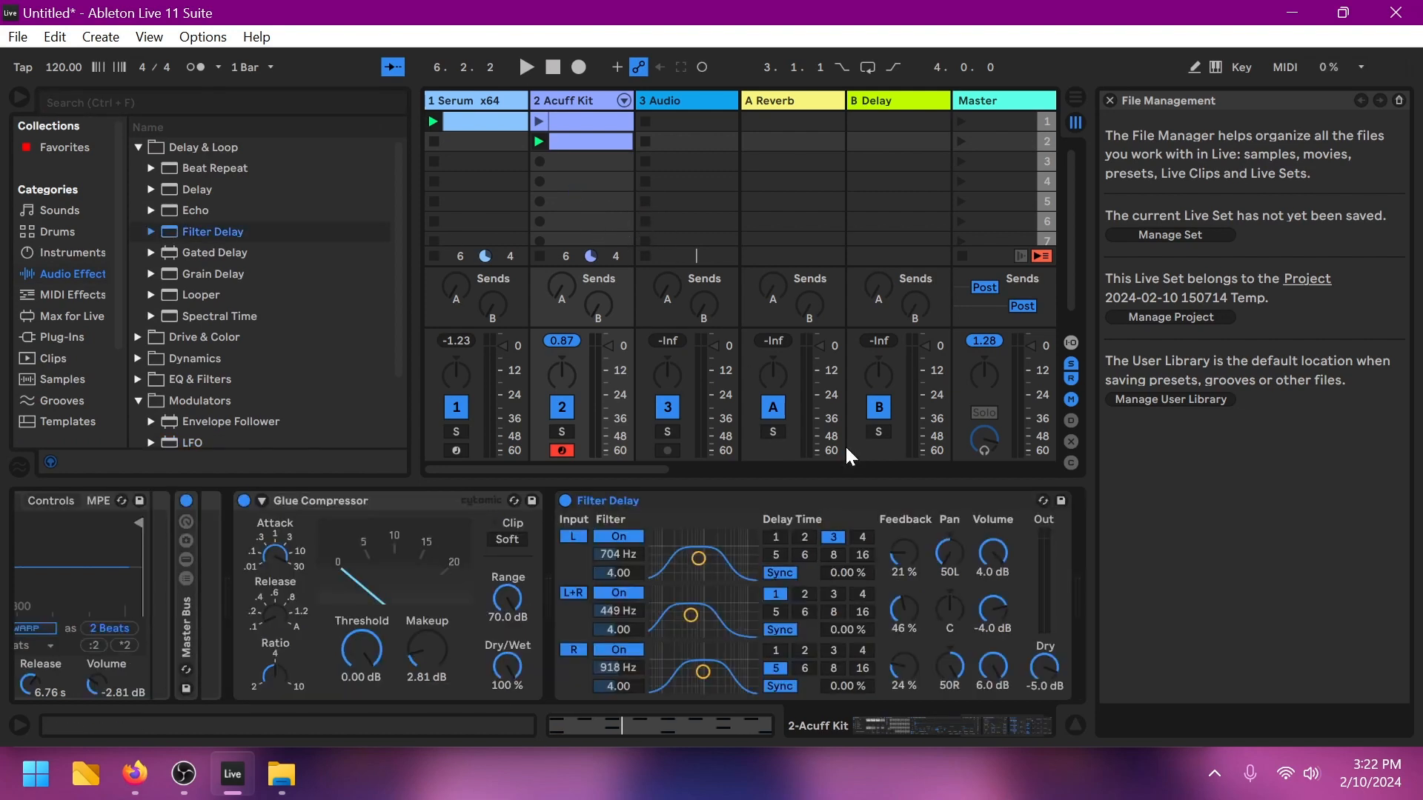
pyautogui.rightClick(750, 503)
pyautogui.click(779, 223)
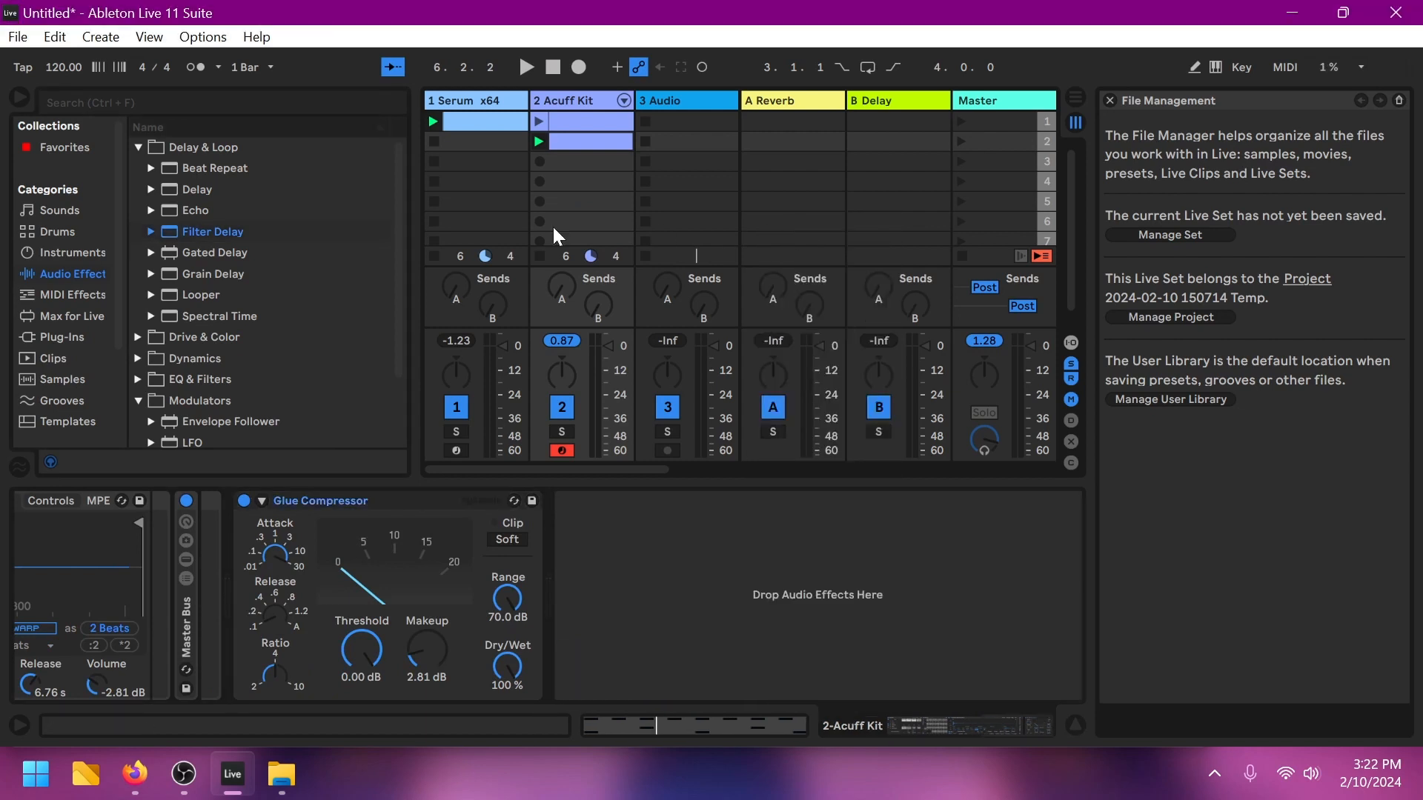
# Step: Add a Grain Delay to the Acuff Kit track and, with the track soloed during playback, set Frequency to 2.49 Hz and Pitch to 3.81
pyautogui.moveTo(191, 275); pyautogui.dragTo(600, 216)
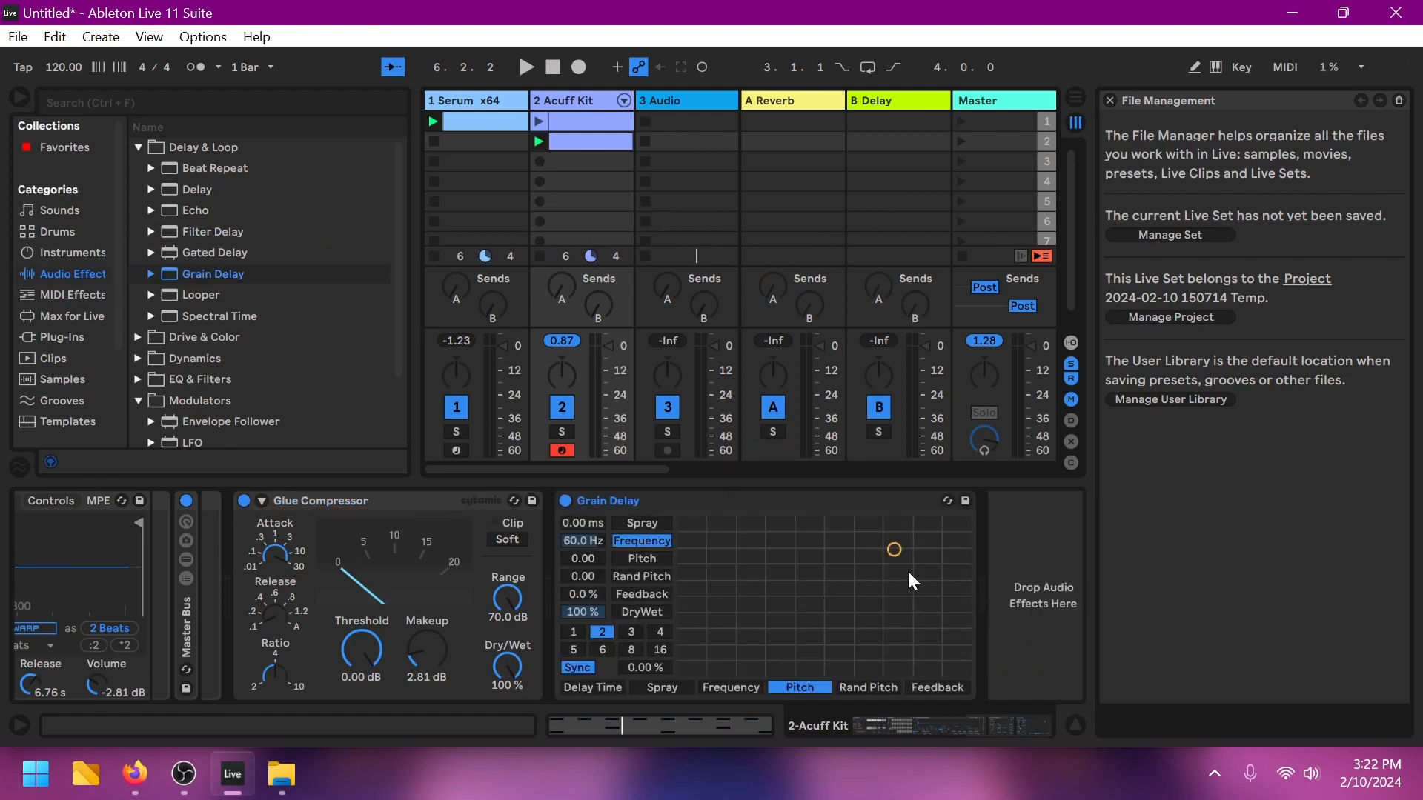
pyautogui.press('space')
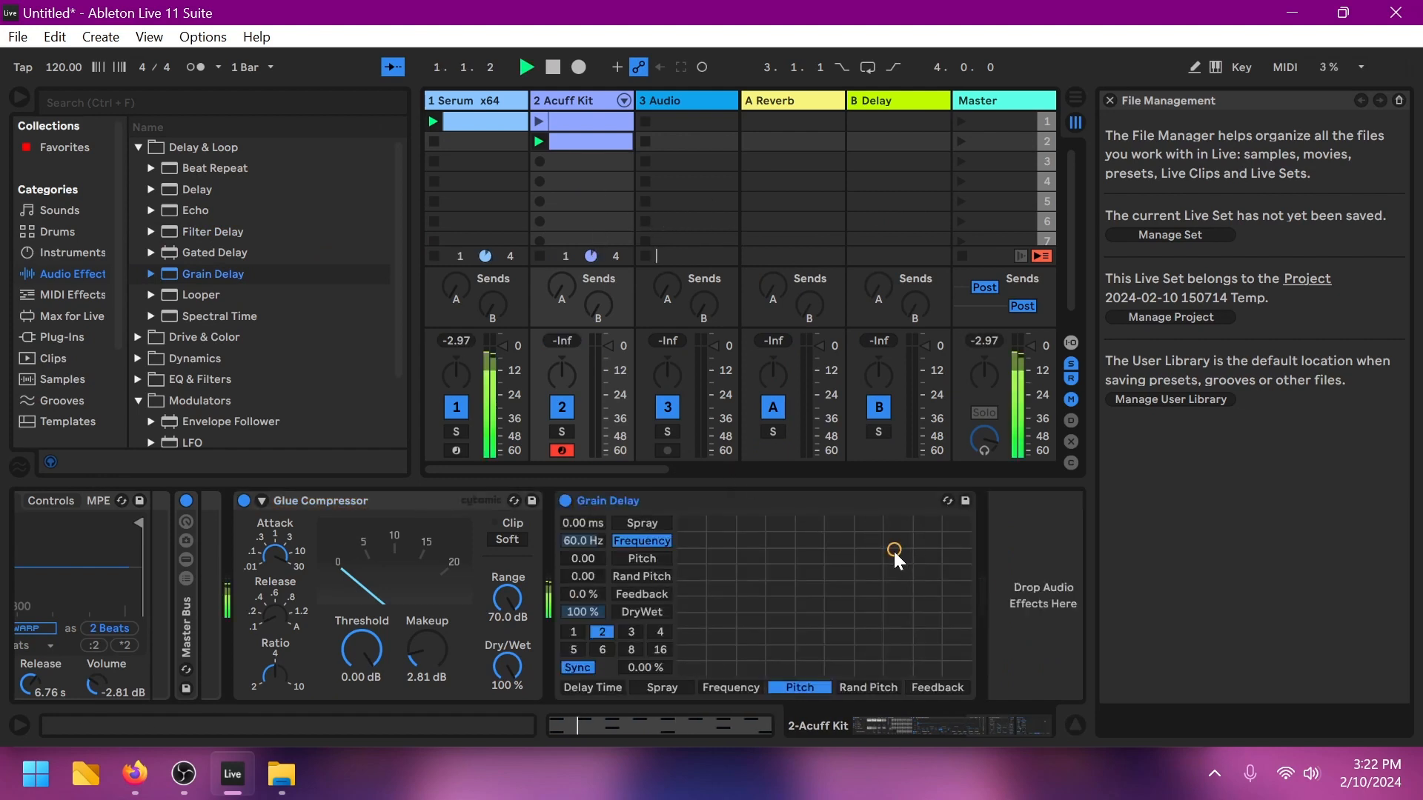
pyautogui.moveTo(894, 551); pyautogui.dragTo(916, 643)
pyautogui.click(565, 432)
pyautogui.click(660, 649)
pyautogui.click(600, 631)
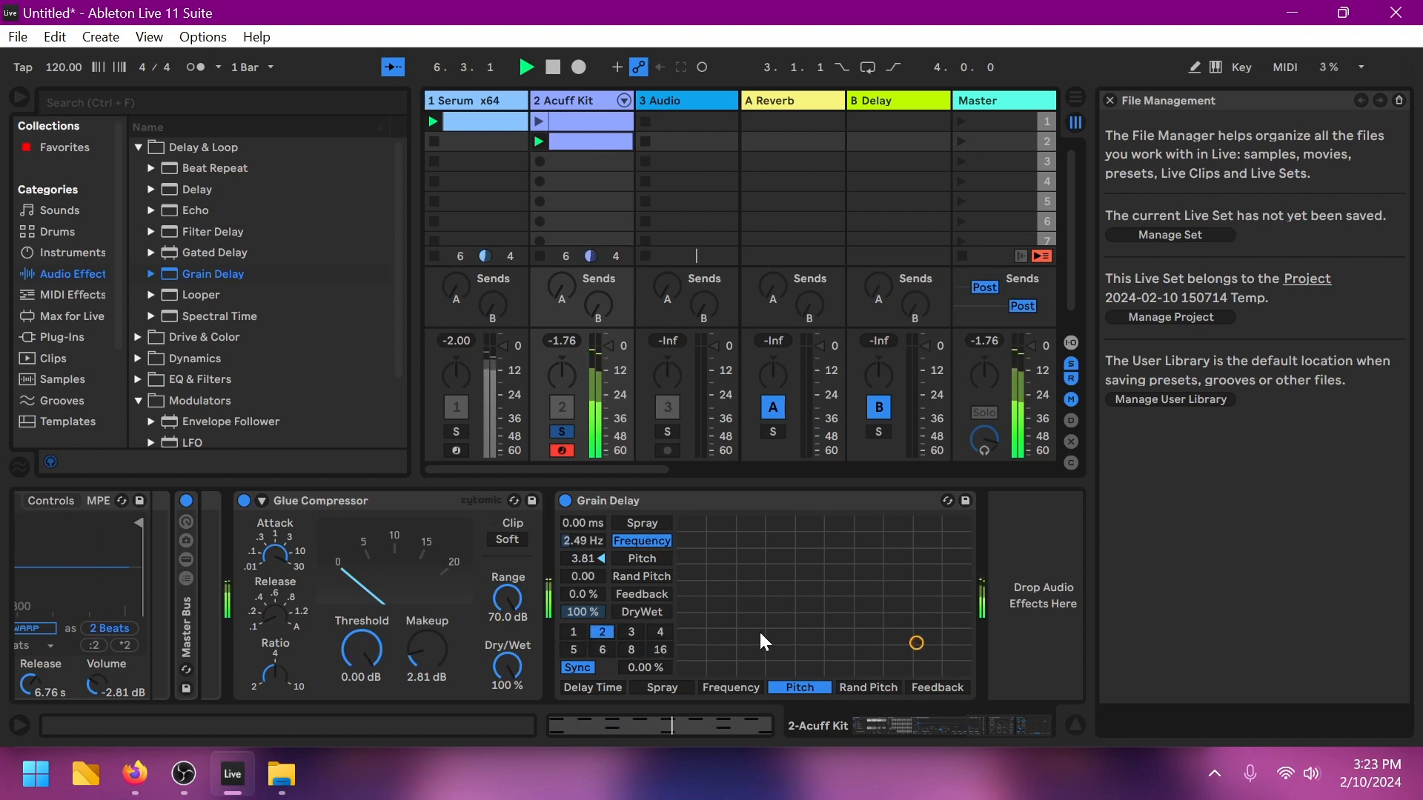
# Step: Set the Acuff Kit's Grain Delay to beat division 6, Frequency 2.46 Hz, Pitch -17.2 and Rand Pitch 0.16 during playback
pyautogui.click(641, 578)
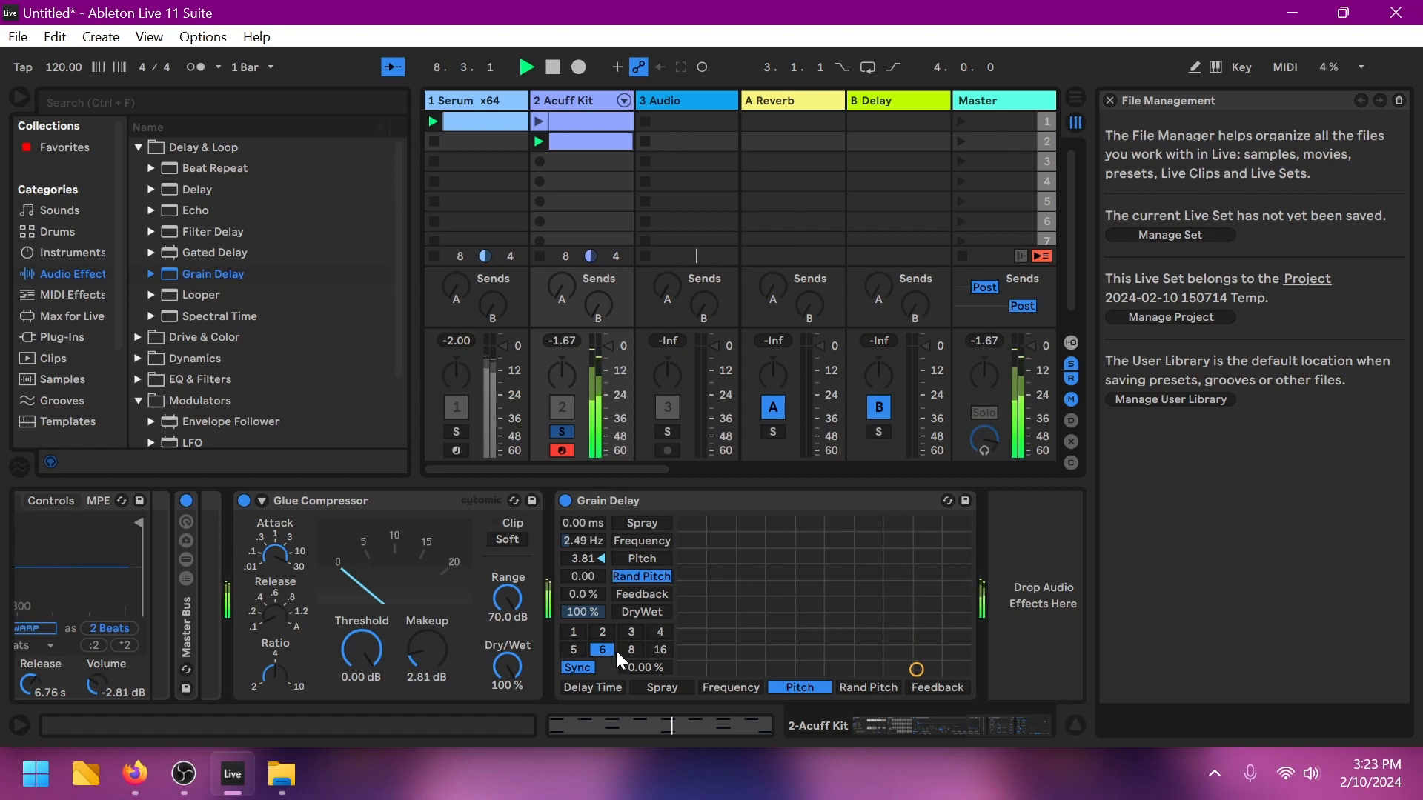
pyautogui.click(615, 651)
pyautogui.click(655, 556)
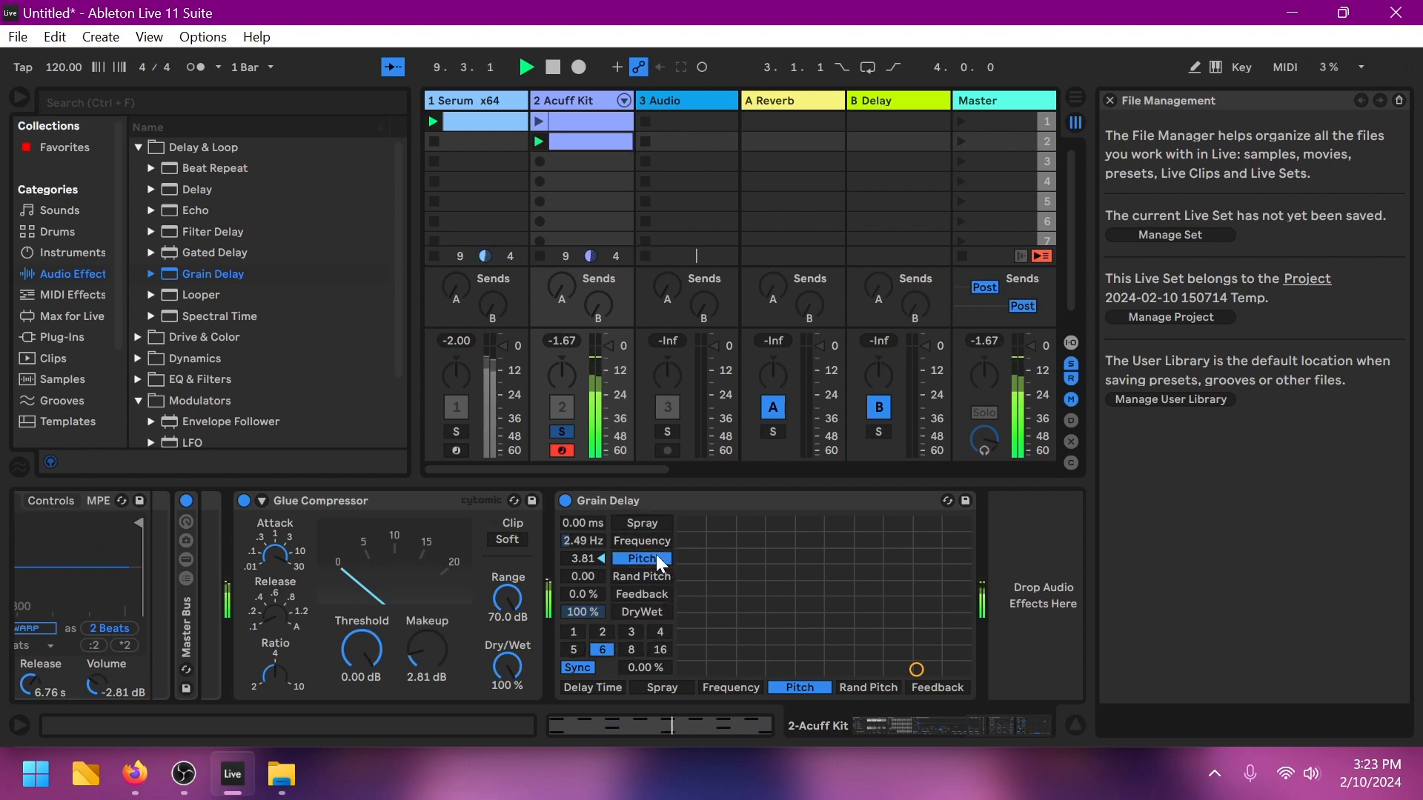
pyautogui.moveTo(918, 670); pyautogui.dragTo(849, 567)
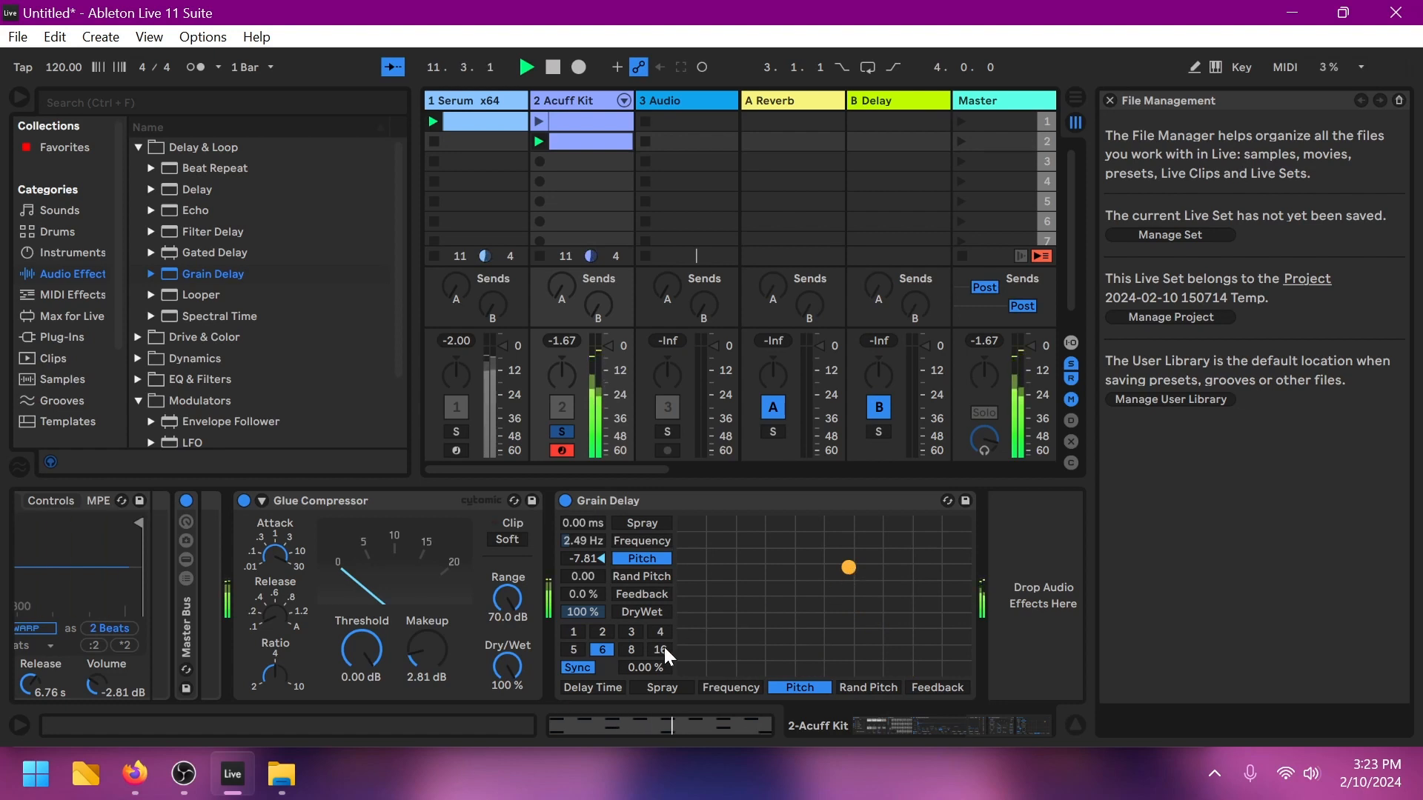
pyautogui.click(670, 686)
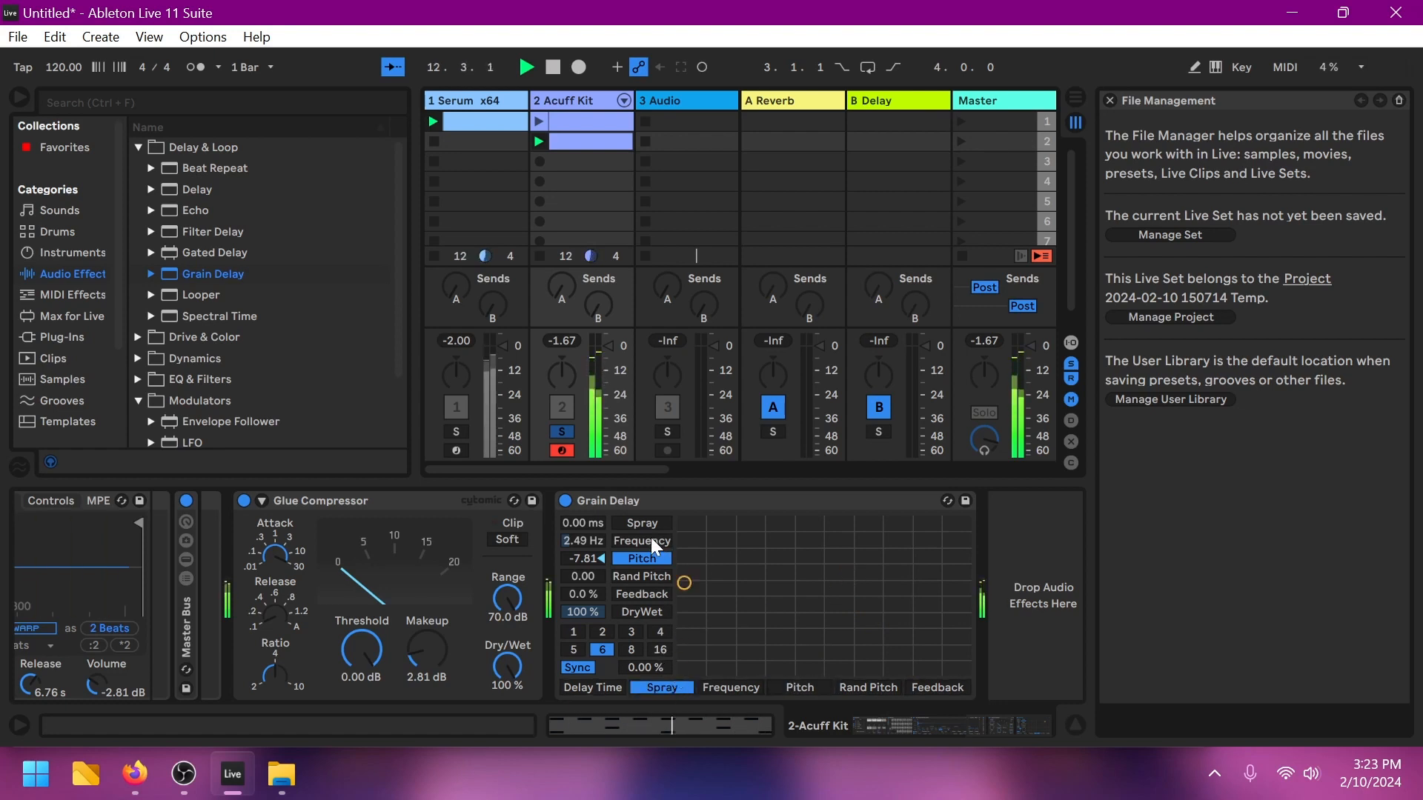
pyautogui.moveTo(582, 547)
pyautogui.mouseDown()
pyautogui.moveTo(581, 586)
pyautogui.moveTo(585, 557)
pyautogui.mouseUp()
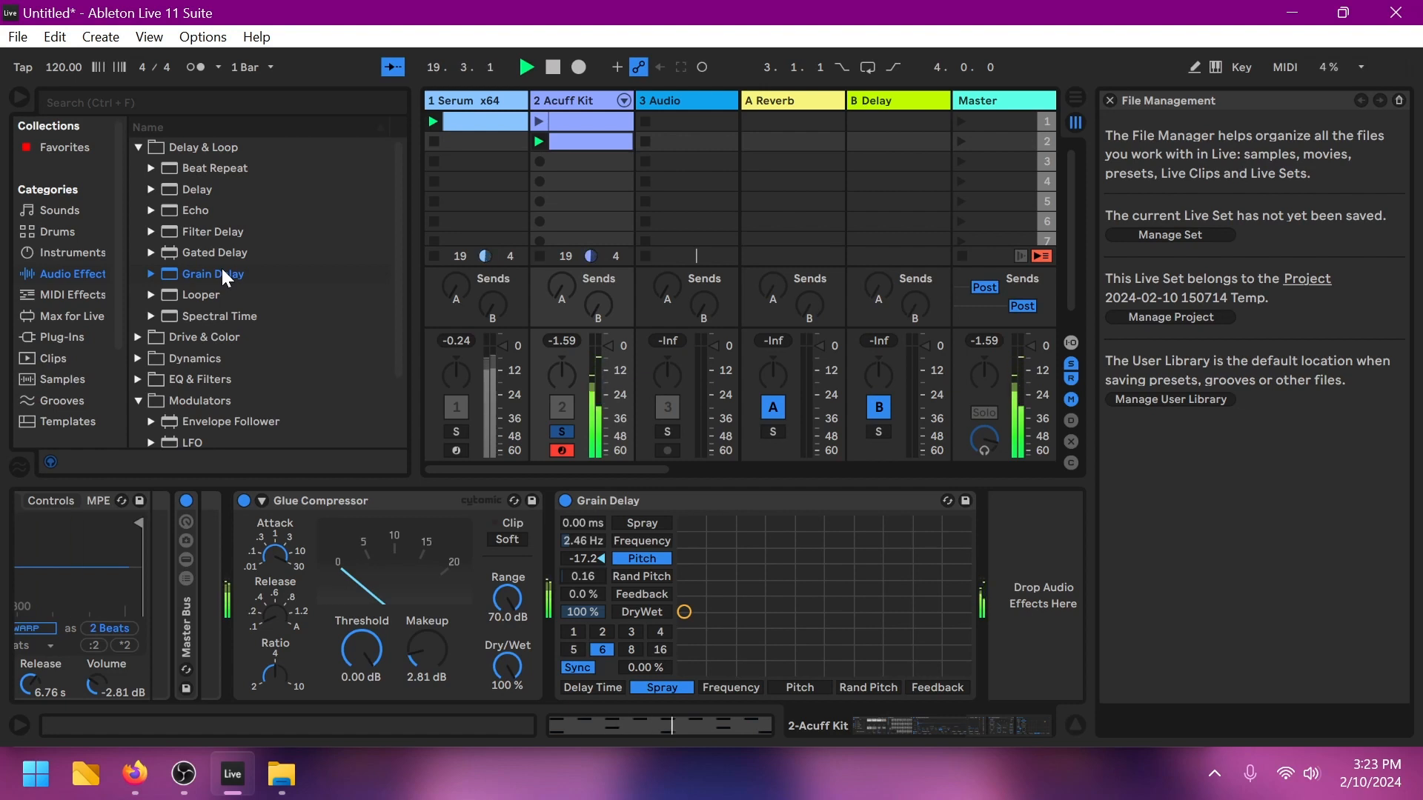
# Step: Add a Grain Delay to the Serum track with Frequency 28.2 Hz and Pitch -15.0, and audition it with Rand Pitch on the horizontal axis
pyautogui.moveTo(221, 265); pyautogui.dragTo(475, 193)
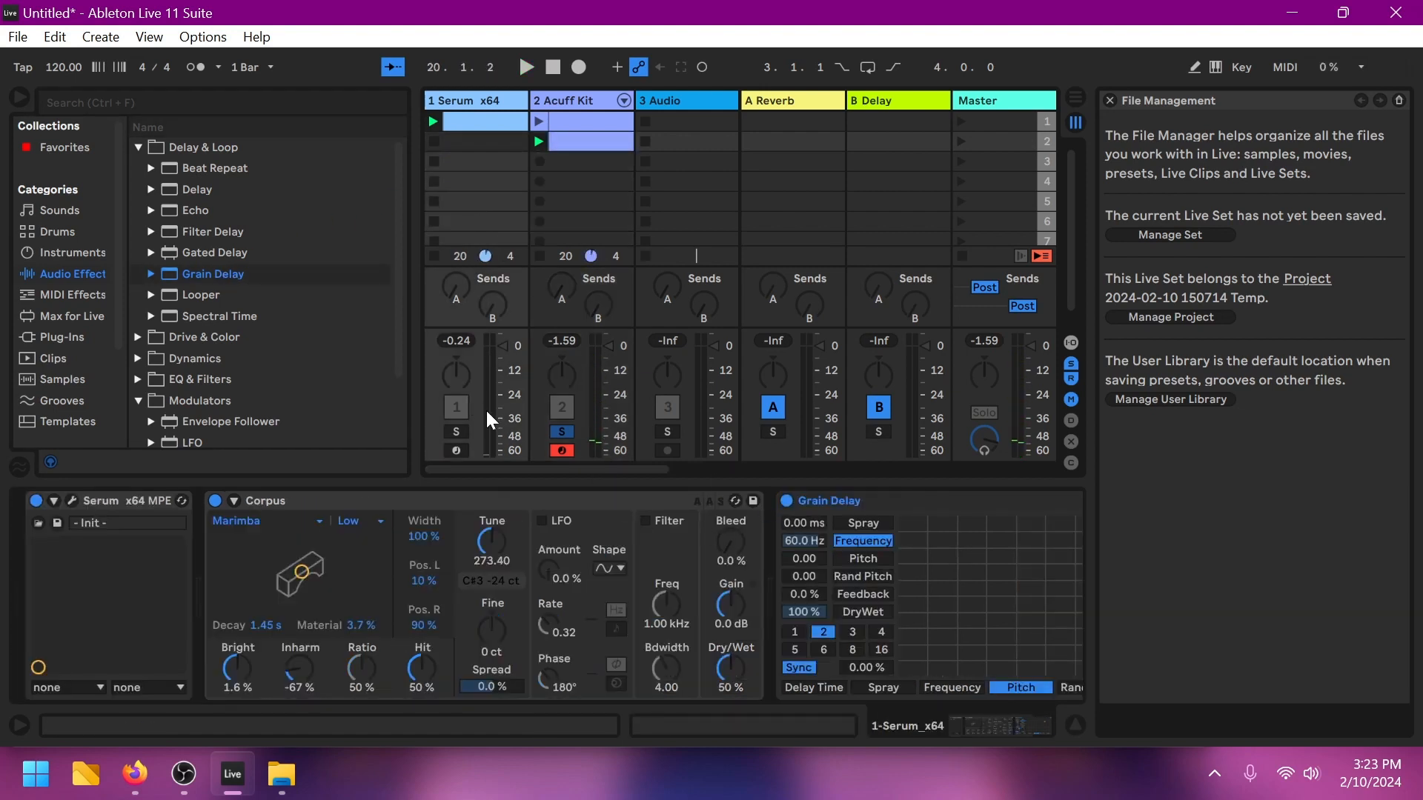
pyautogui.moveTo(1016, 670); pyautogui.dragTo(1027, 571)
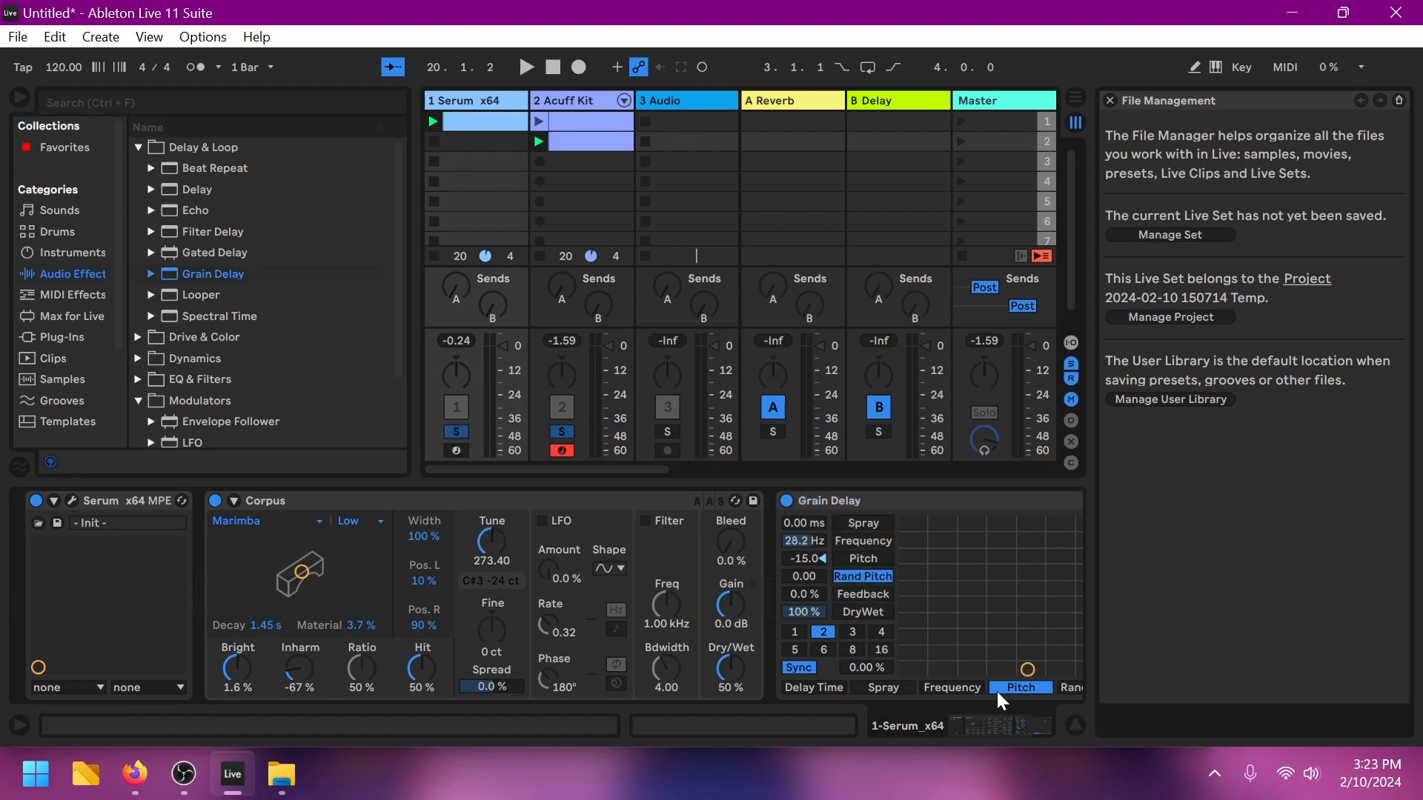
pyautogui.click(1070, 687)
pyautogui.press('space')
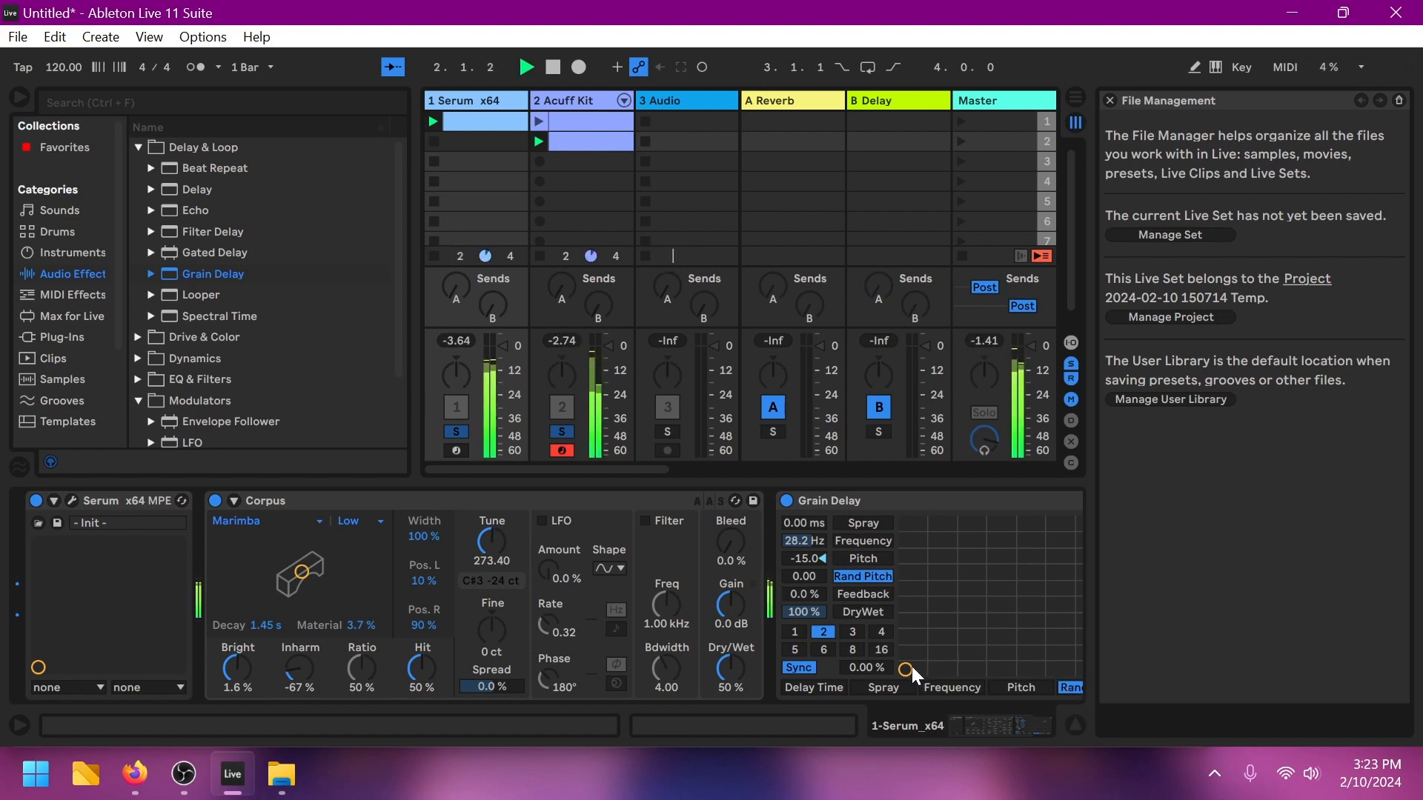
# Step: Raise the Grain Delay's Rand Pitch to 71.6 on the Serum track
pyautogui.moveTo(911, 665); pyautogui.dragTo(1072, 658)
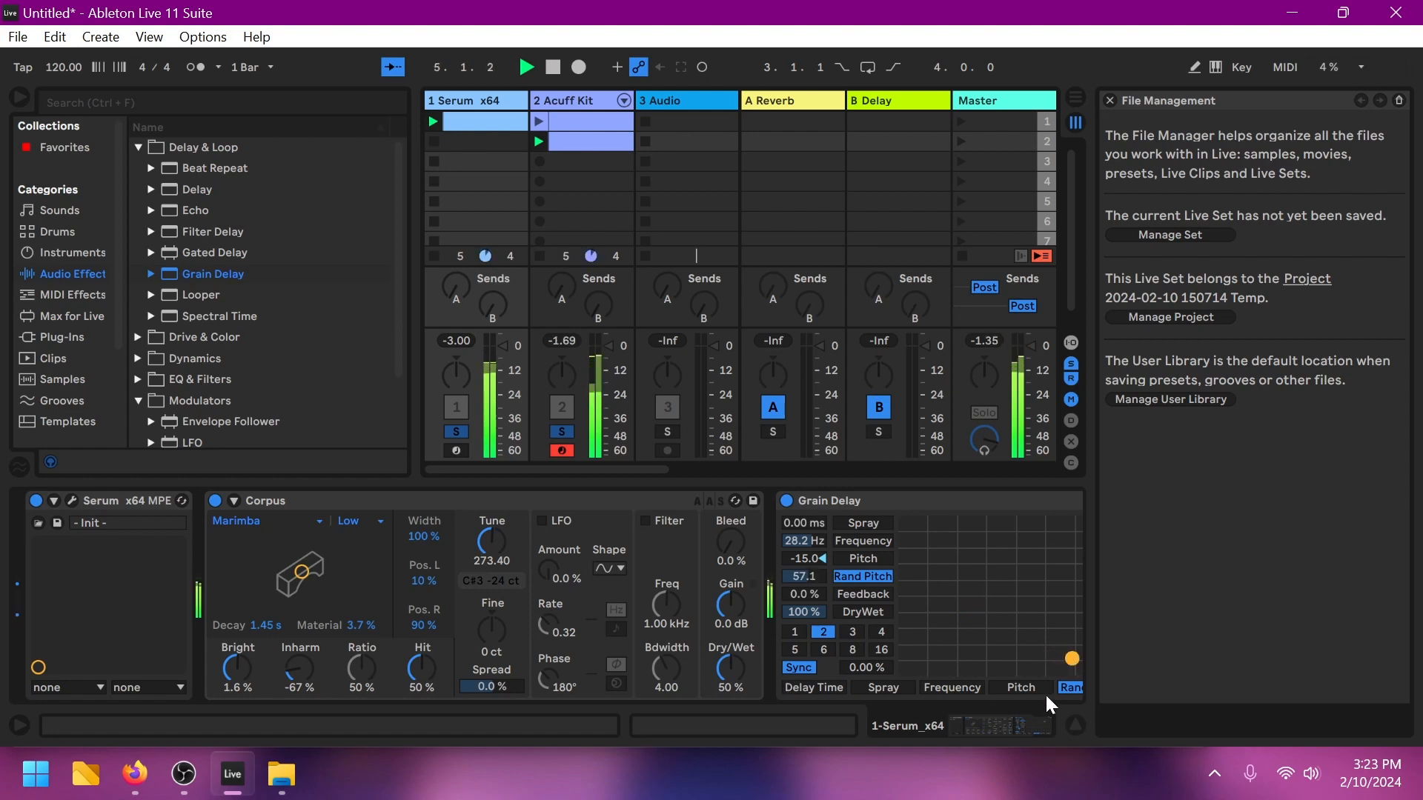
pyautogui.moveTo(1011, 725); pyautogui.dragTo(1041, 731)
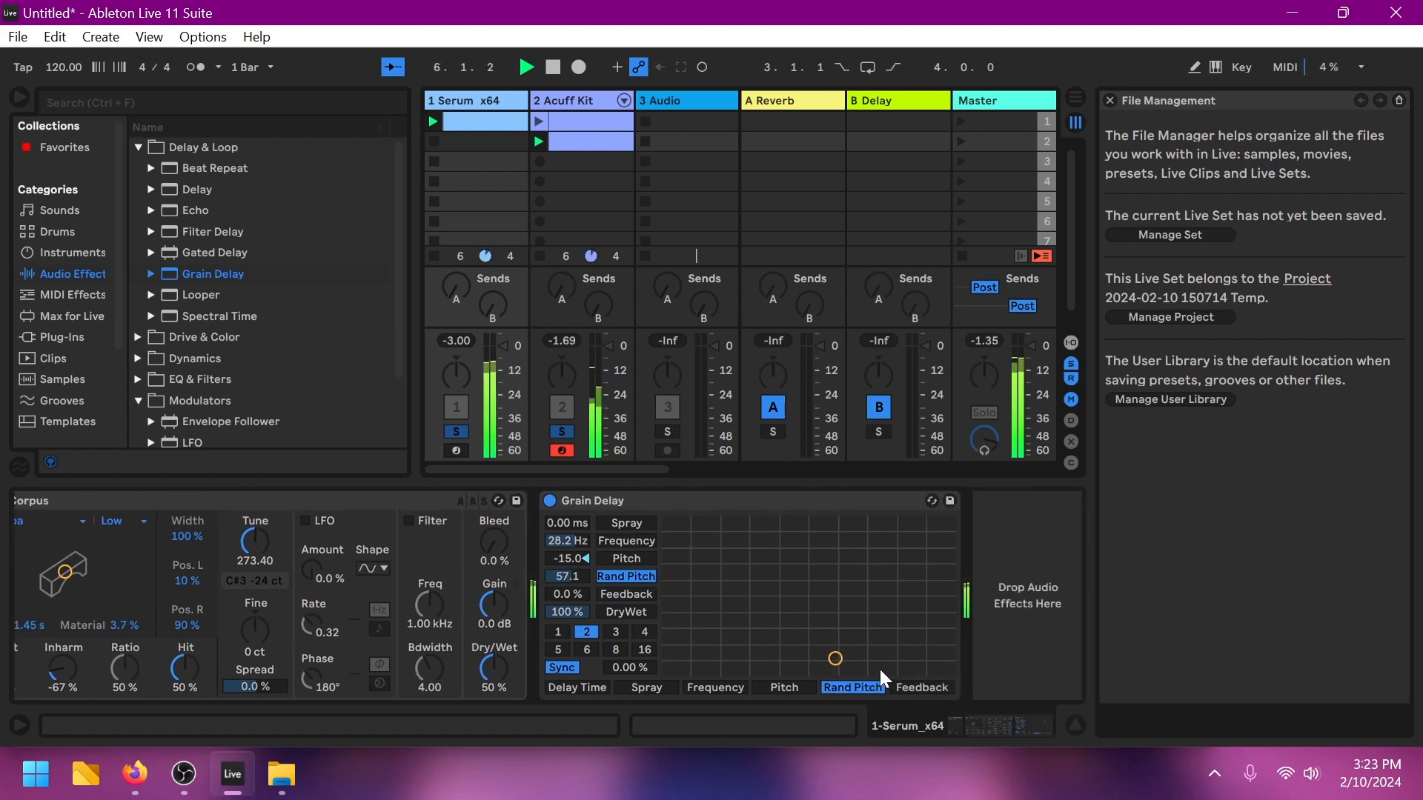
pyautogui.moveTo(842, 664); pyautogui.dragTo(855, 670)
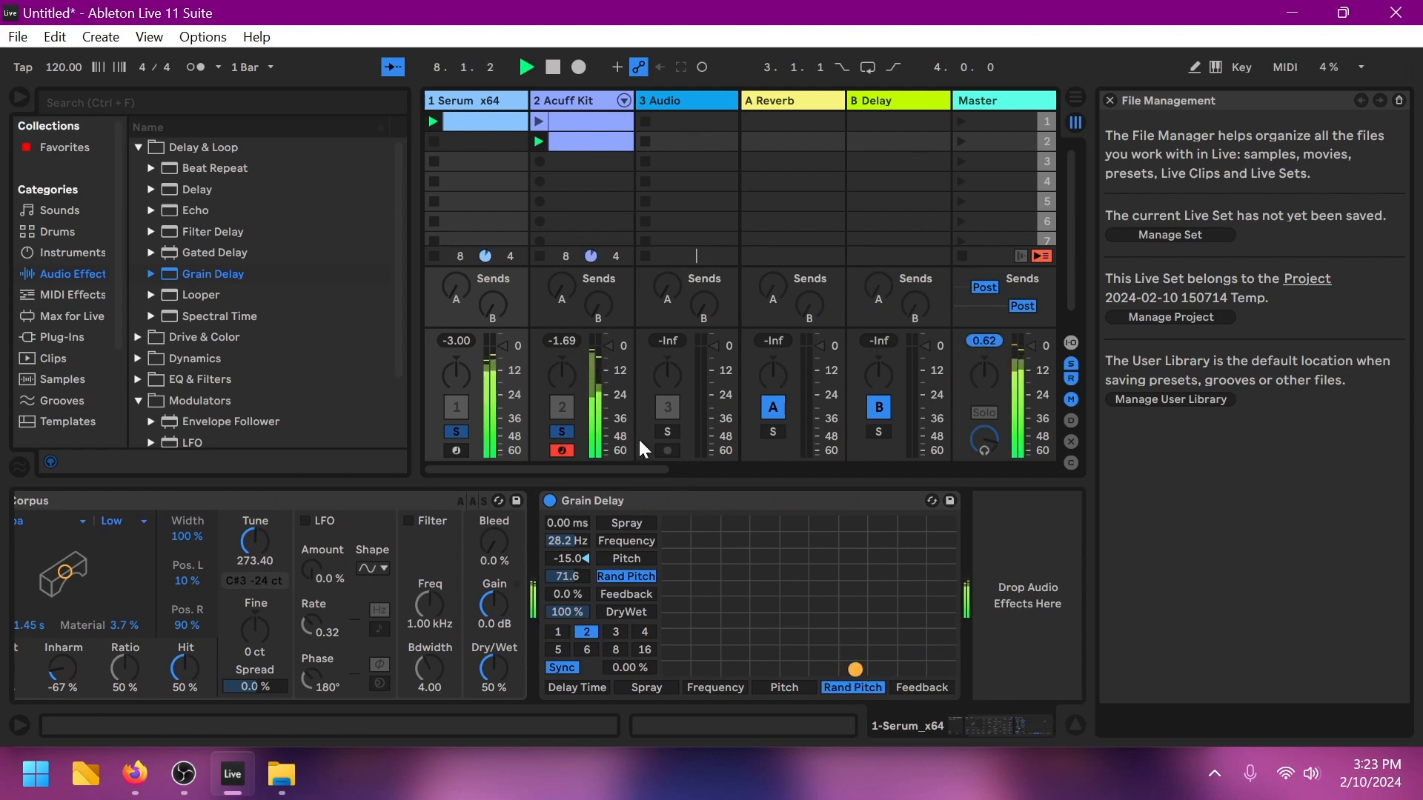
# Step: Solo only the Serum track, restart playback and raise the Grain Delay's Rand Pitch to 138
pyautogui.press('space')
pyautogui.click(570, 434)
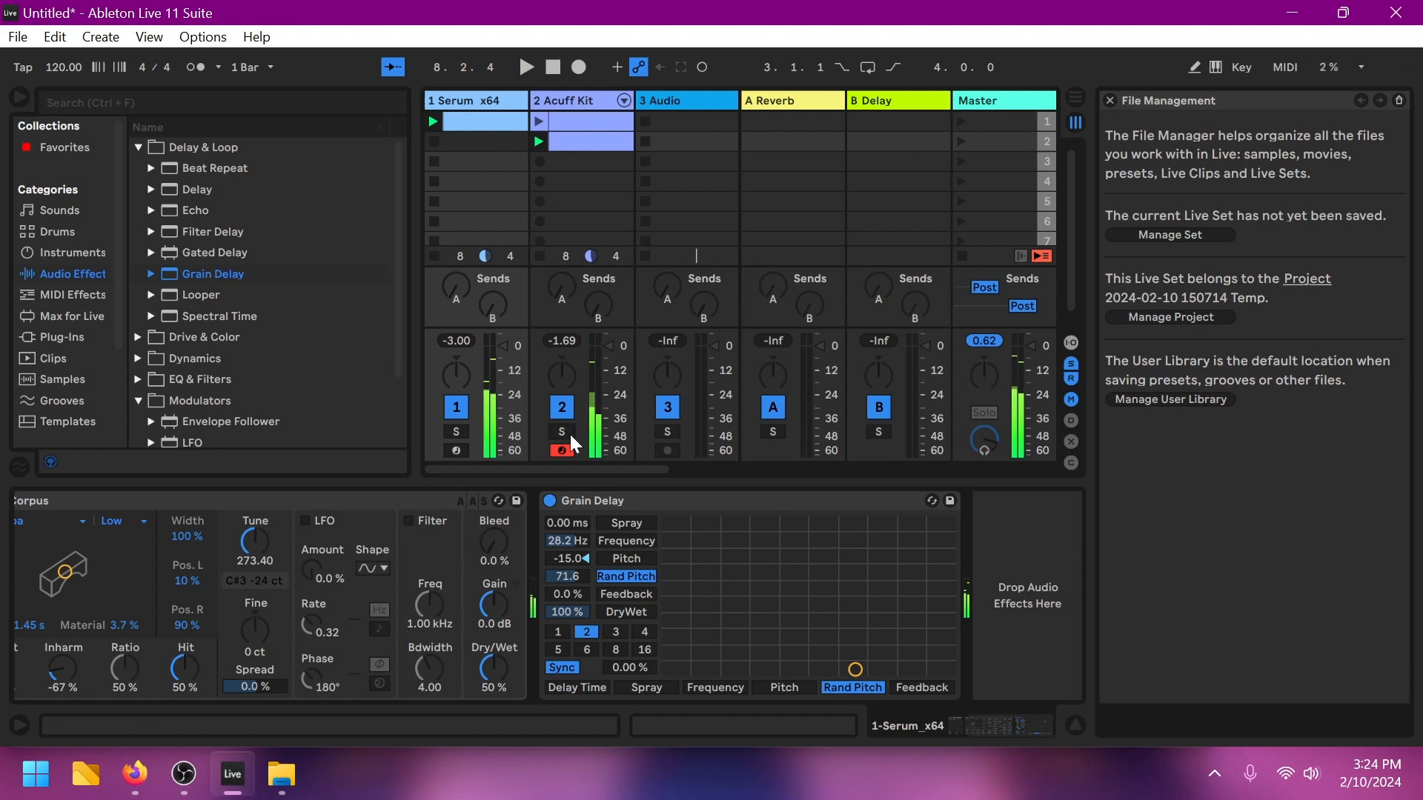
pyautogui.click(461, 436)
pyautogui.press('space')
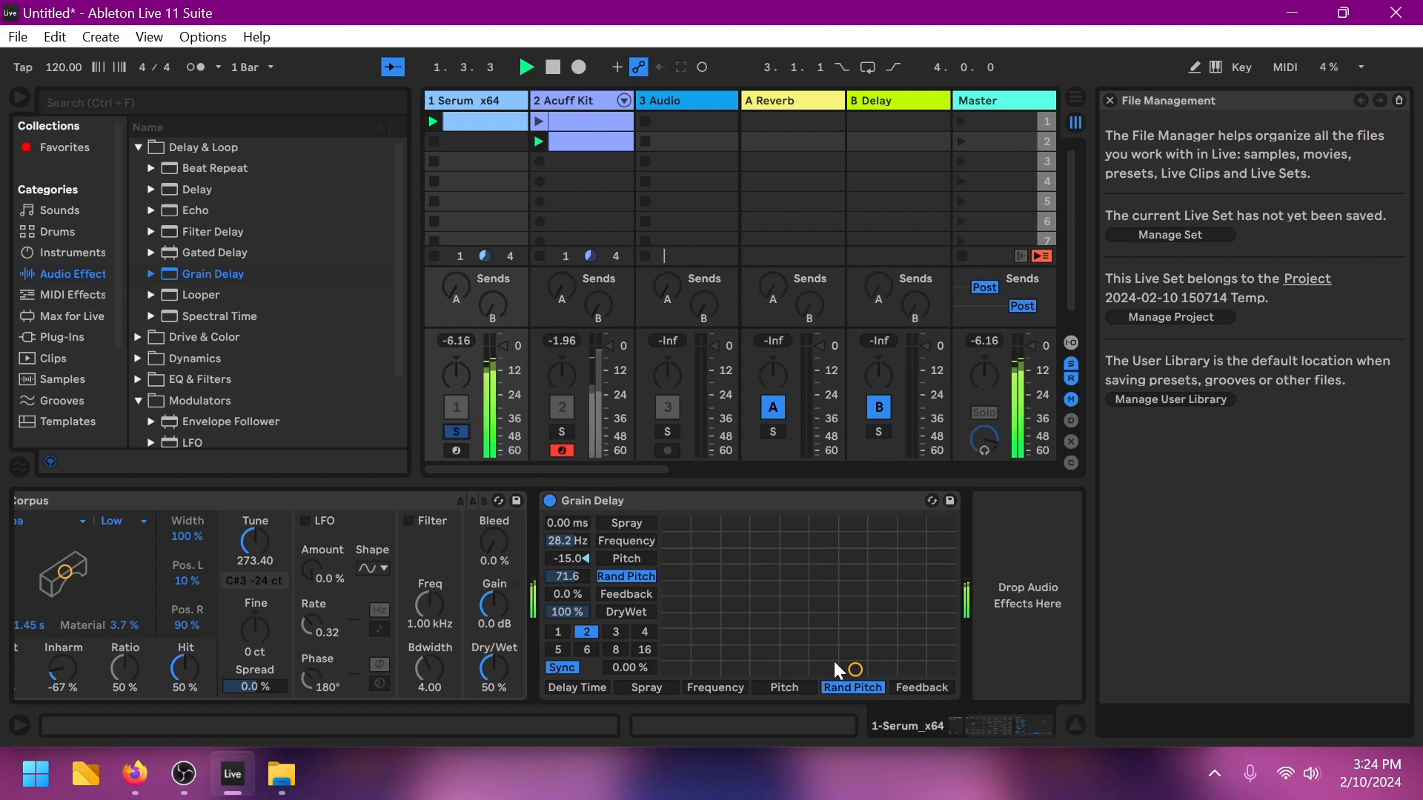
pyautogui.moveTo(855, 669); pyautogui.dragTo(927, 571)
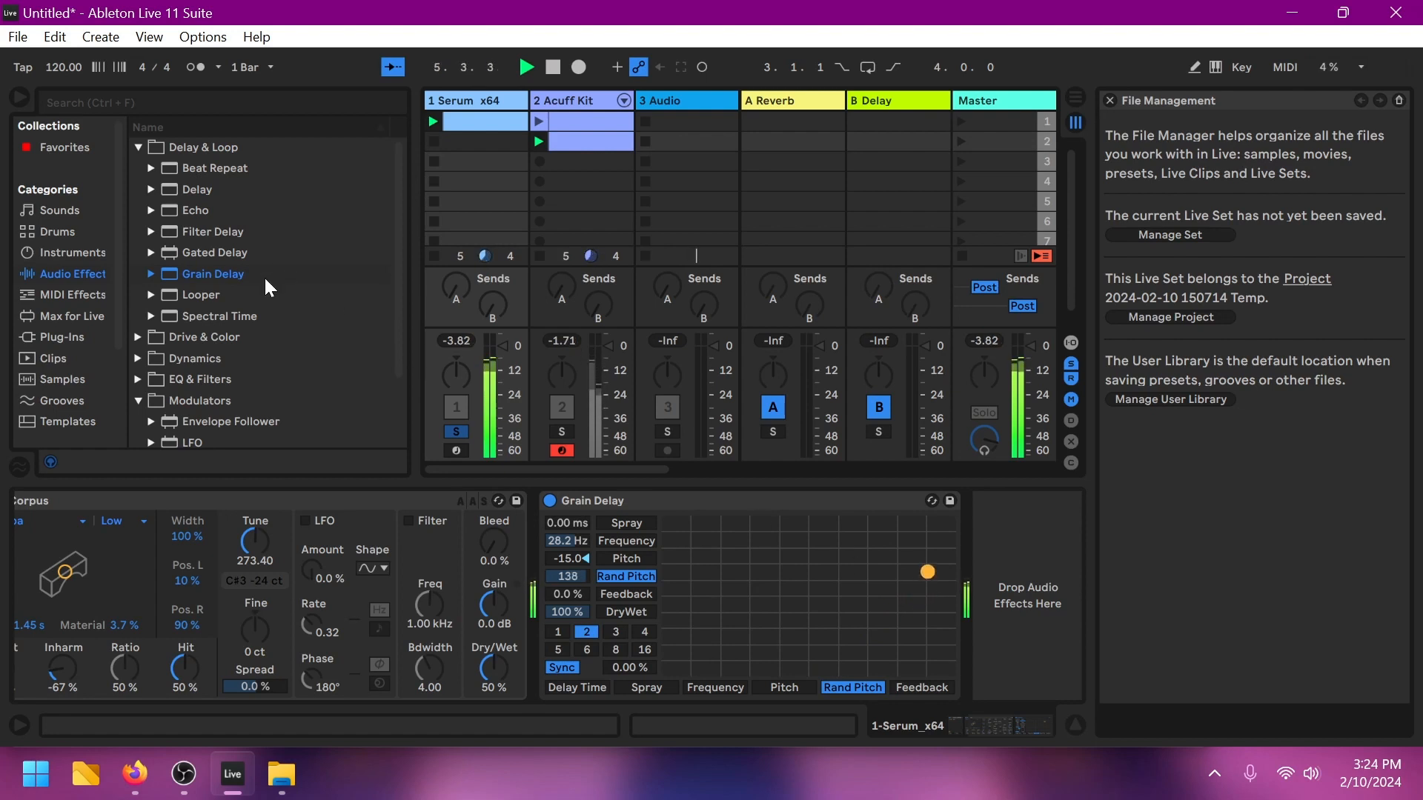
# Step: Set the Corpus Tune on the Serum track to 261.63 (C3) and restart playback
pyautogui.click(490, 101)
pyautogui.moveTo(1029, 727); pyautogui.dragTo(975, 723)
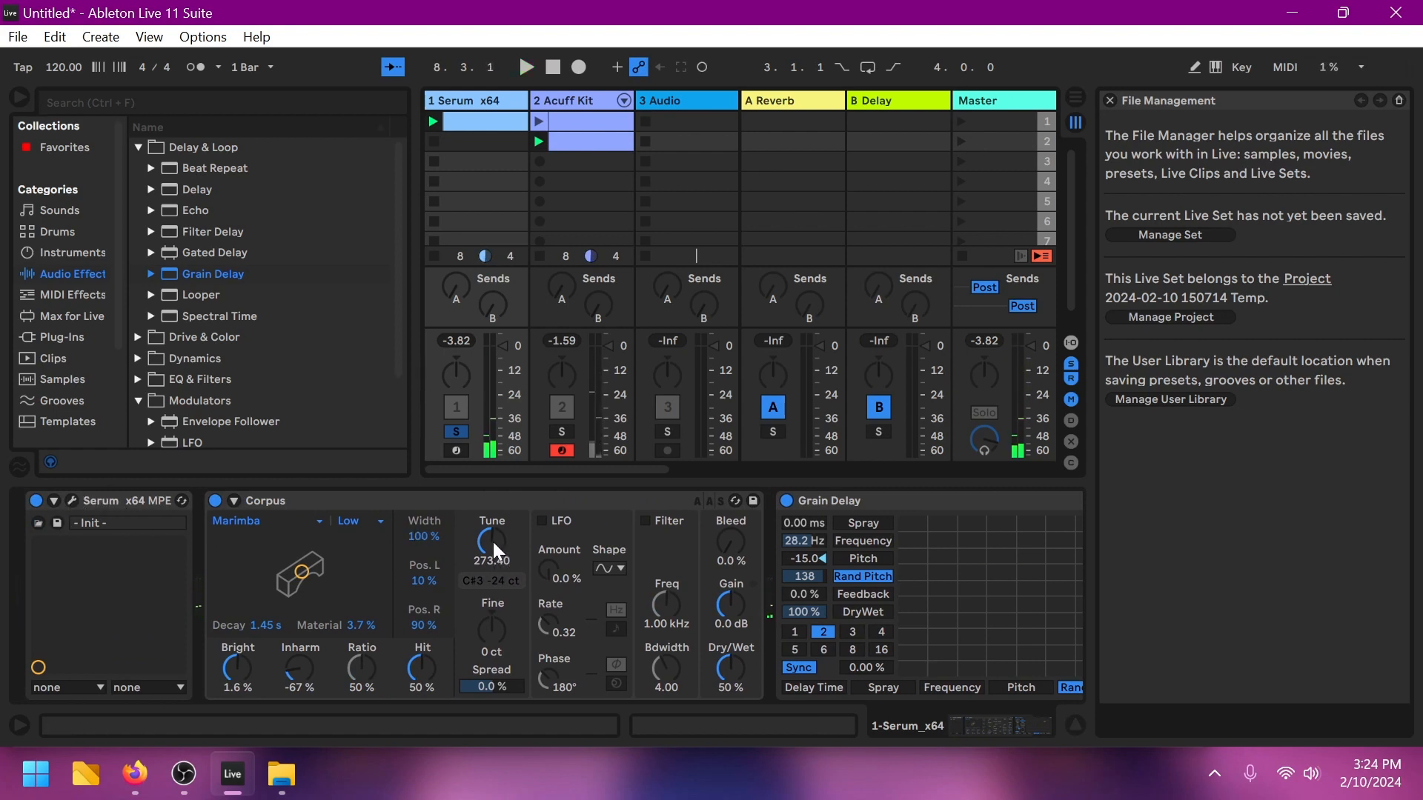
pyautogui.press('space')
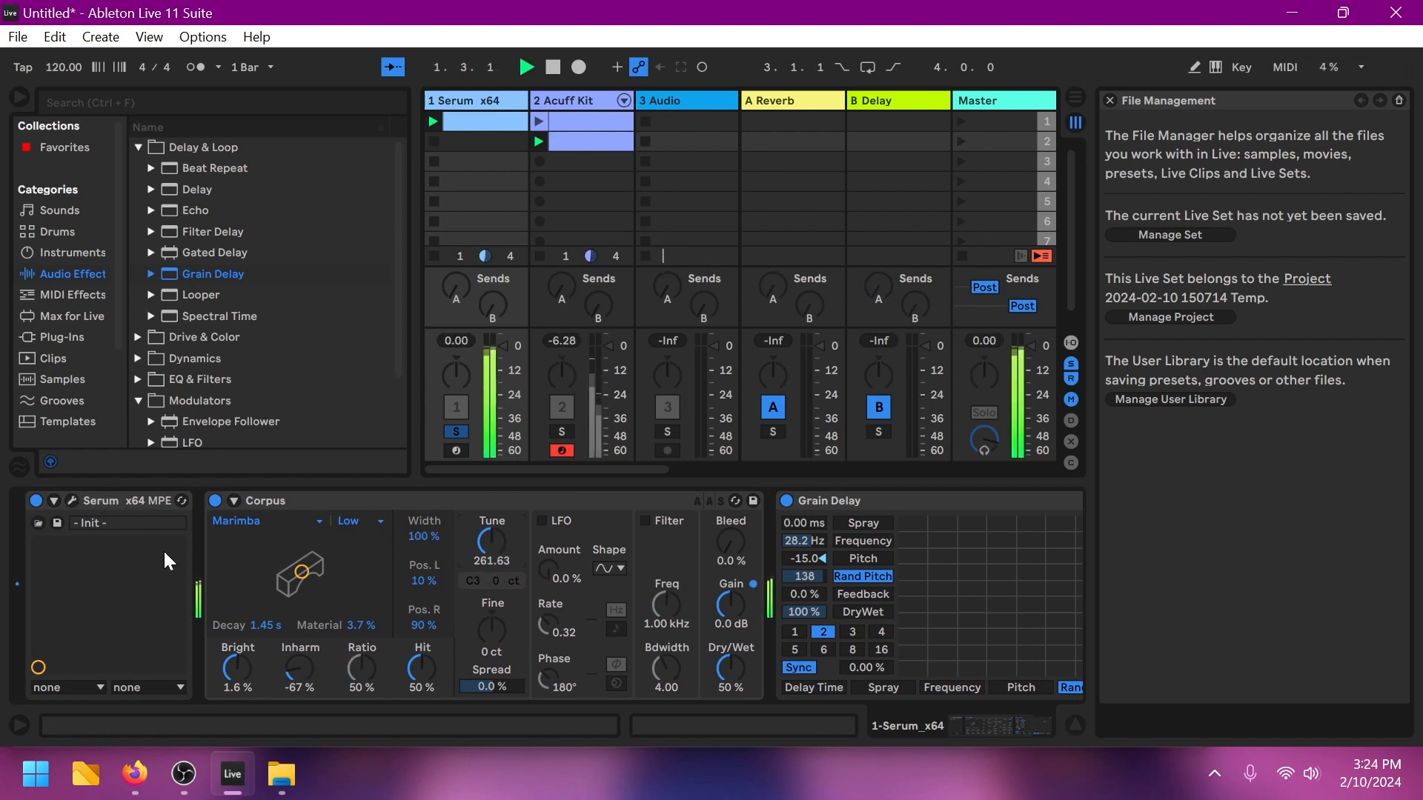
# Step: In the Serum plug-in, turn off the sub oscillator and set the octave of OSC A and OSC B to +2
pyautogui.click(73, 501)
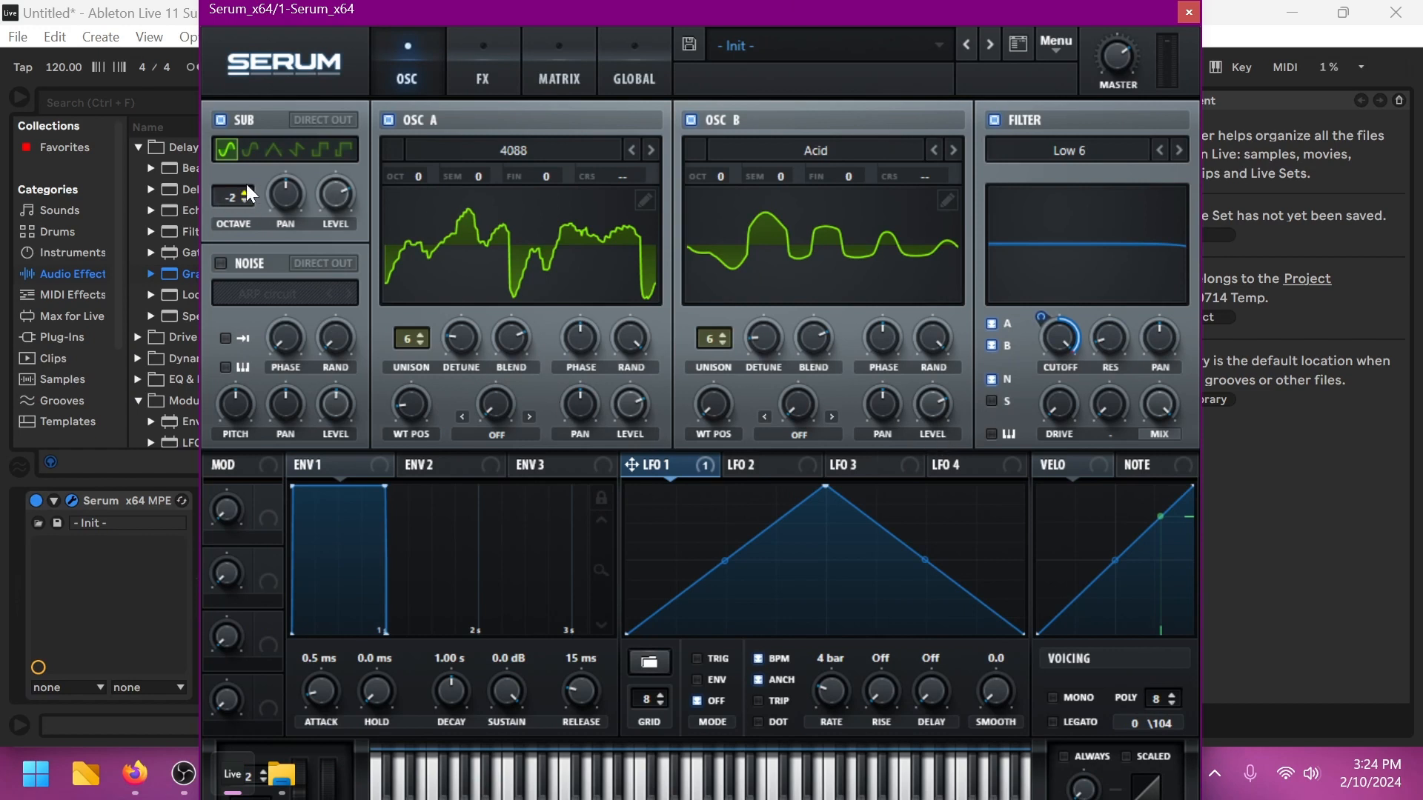
pyautogui.click(220, 118)
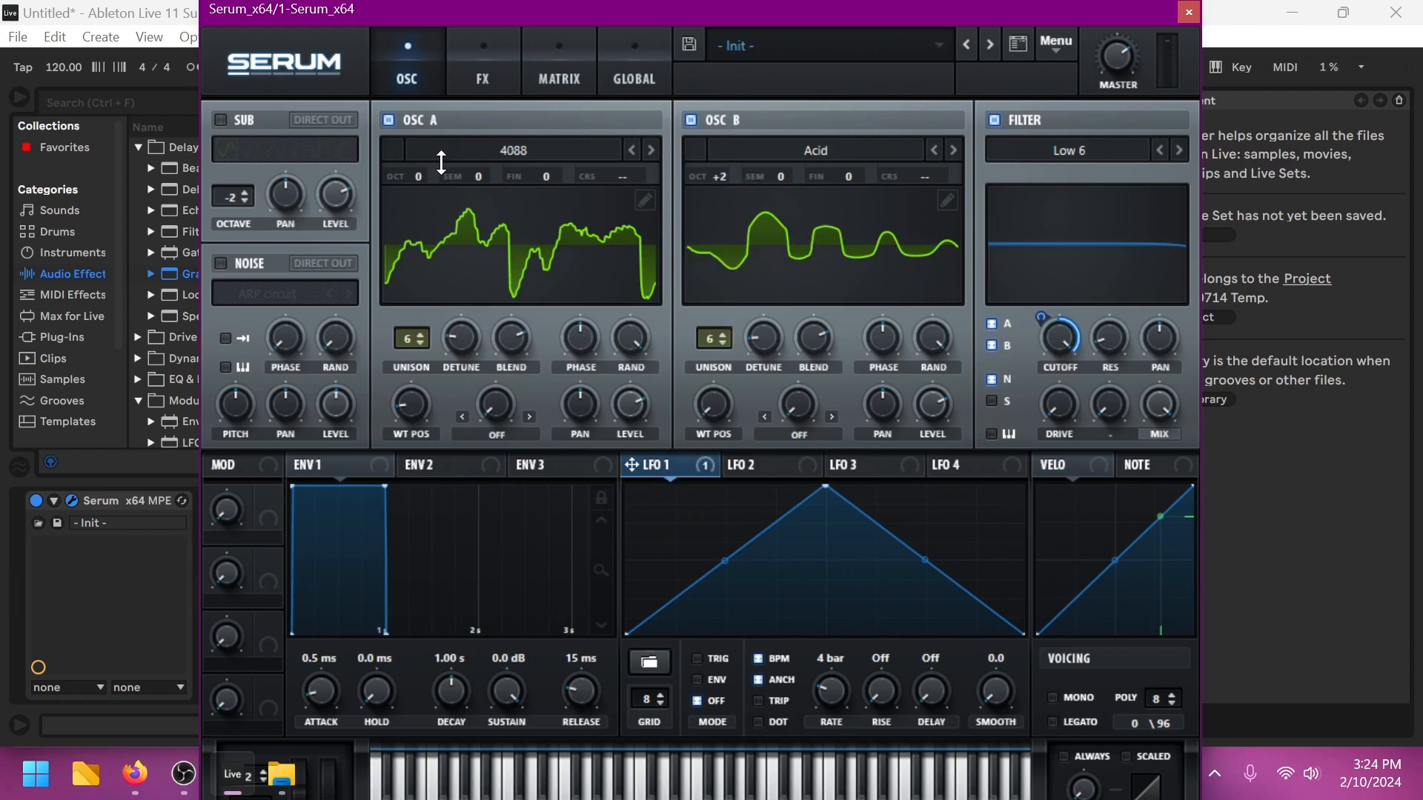
pyautogui.moveTo(422, 177); pyautogui.dragTo(435, 138)
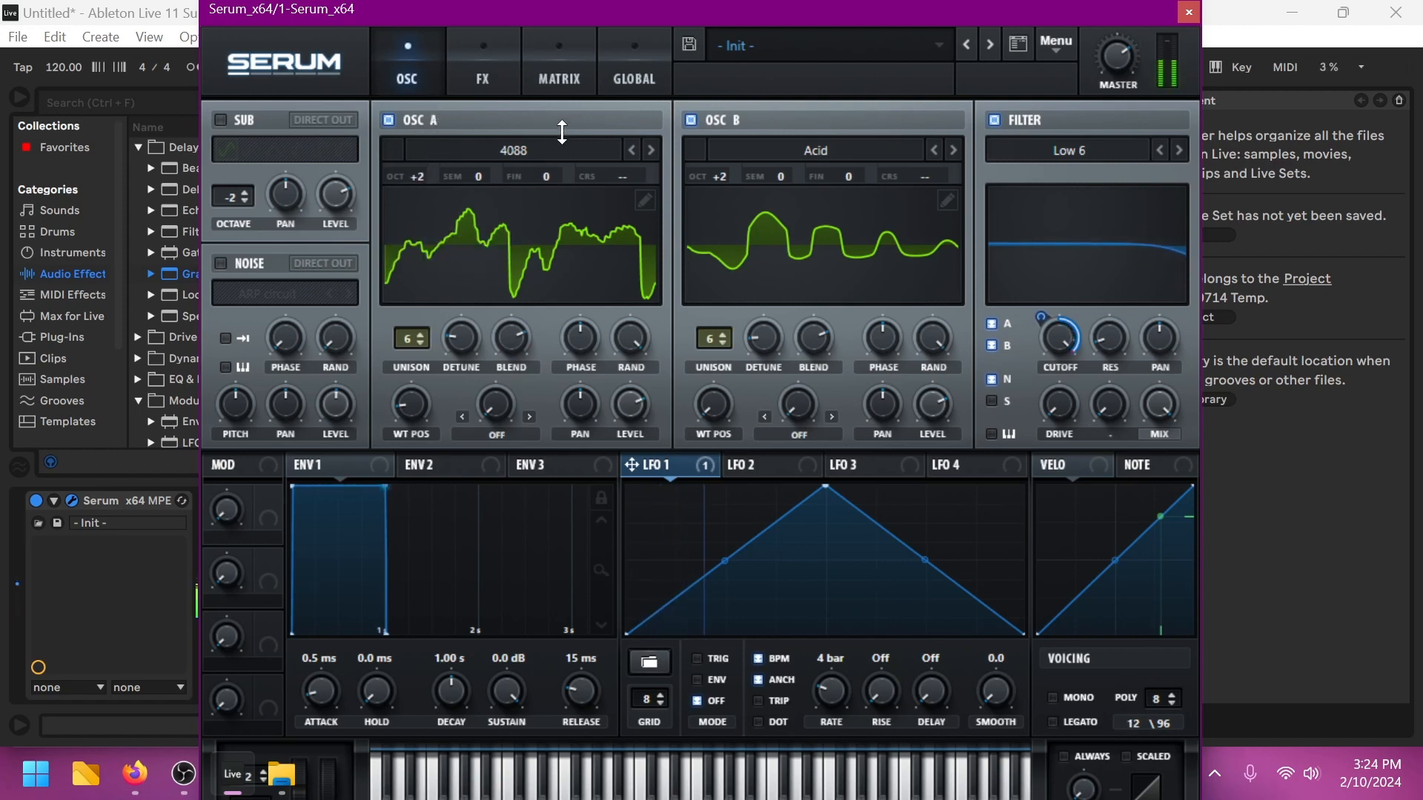
pyautogui.click(1189, 13)
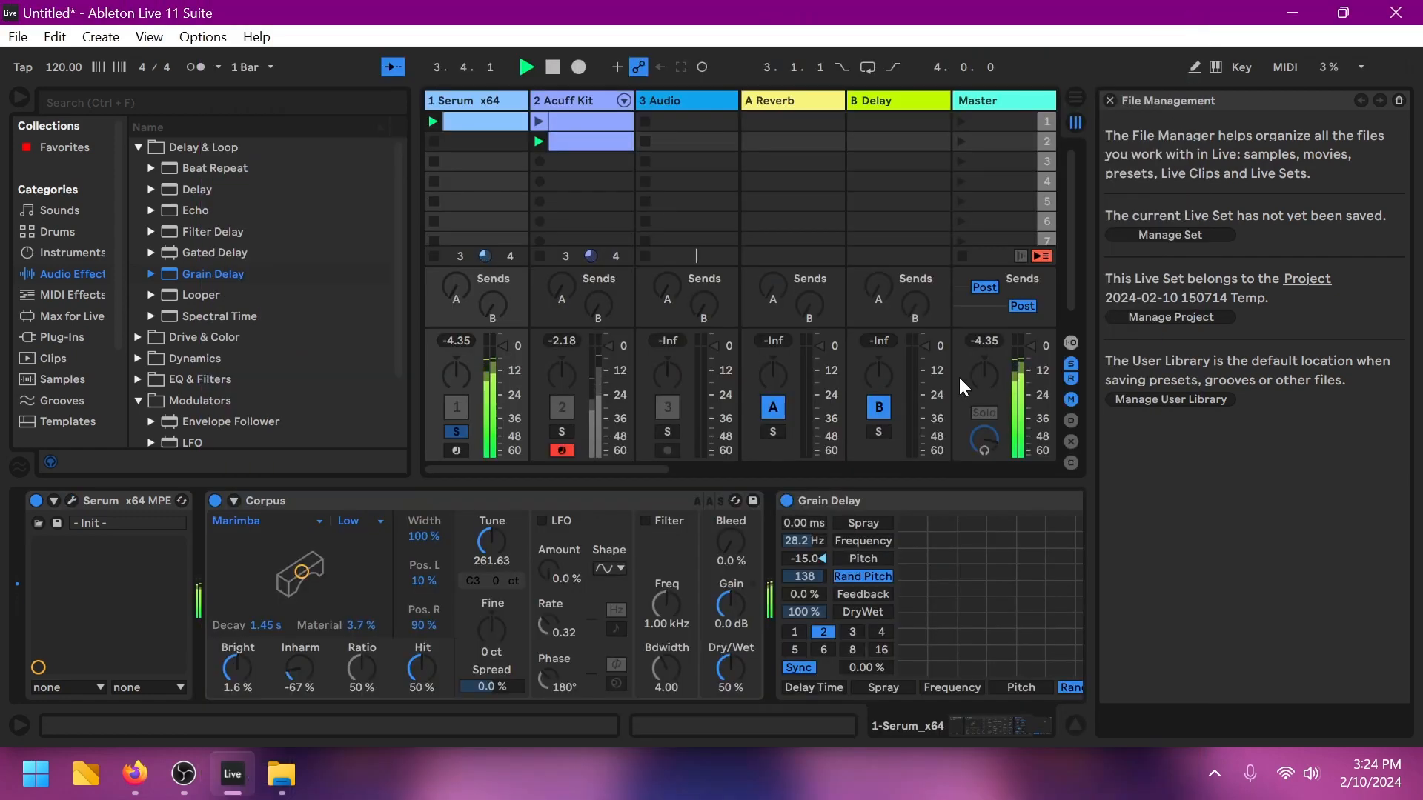
# Step: Switch to OBS to check the recording's audio levels, and return to Ableton Live
pyautogui.moveTo(1011, 726); pyautogui.dragTo(1085, 719)
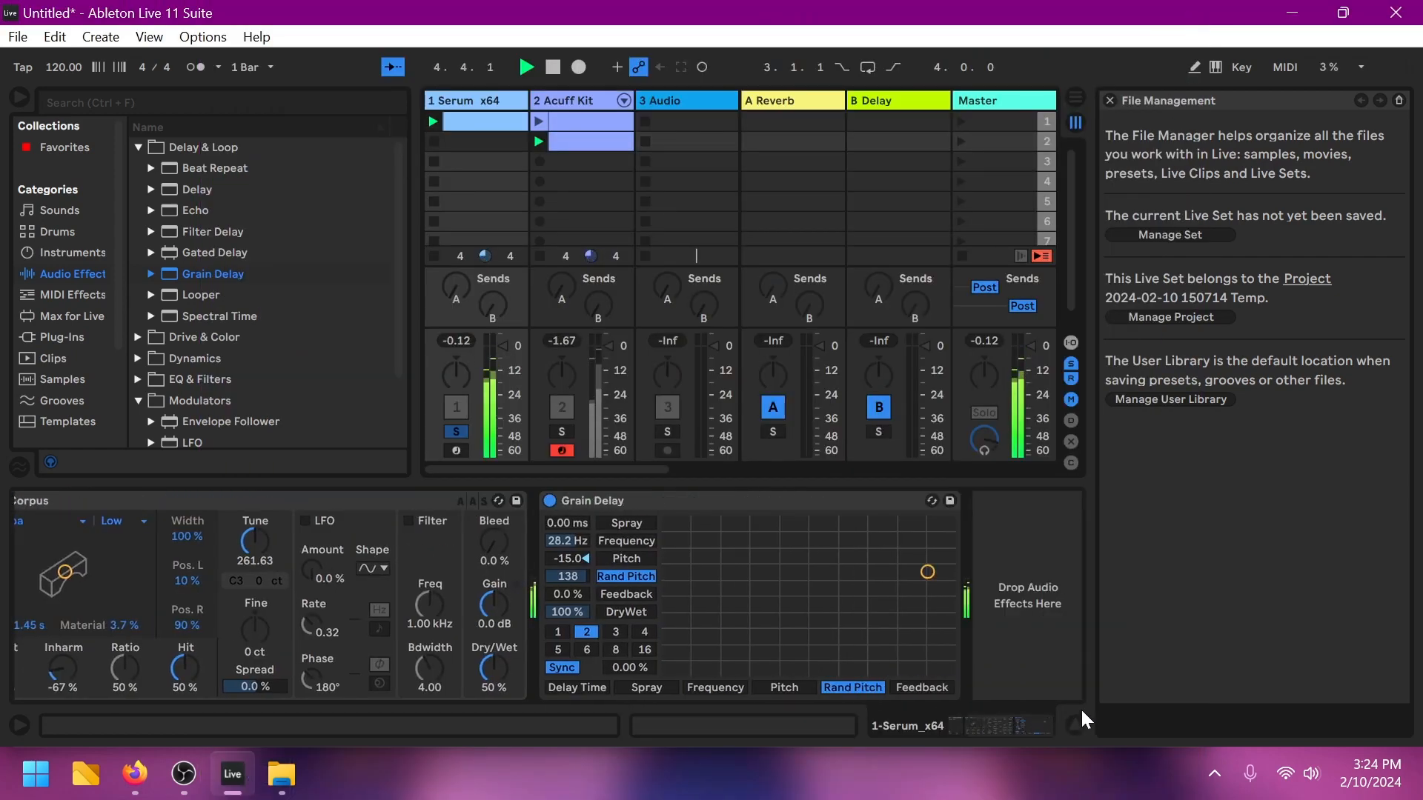
pyautogui.click(184, 774)
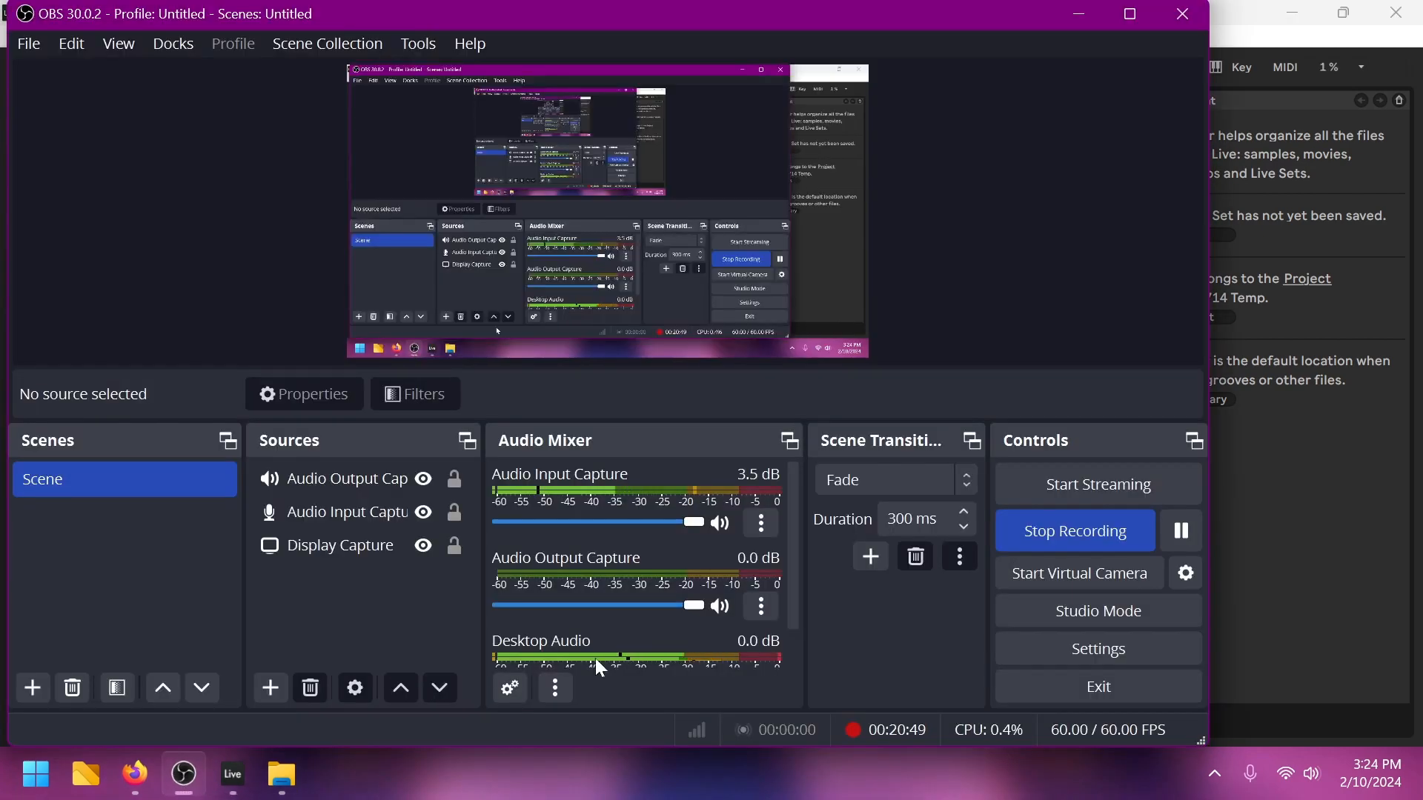
pyautogui.click(1313, 544)
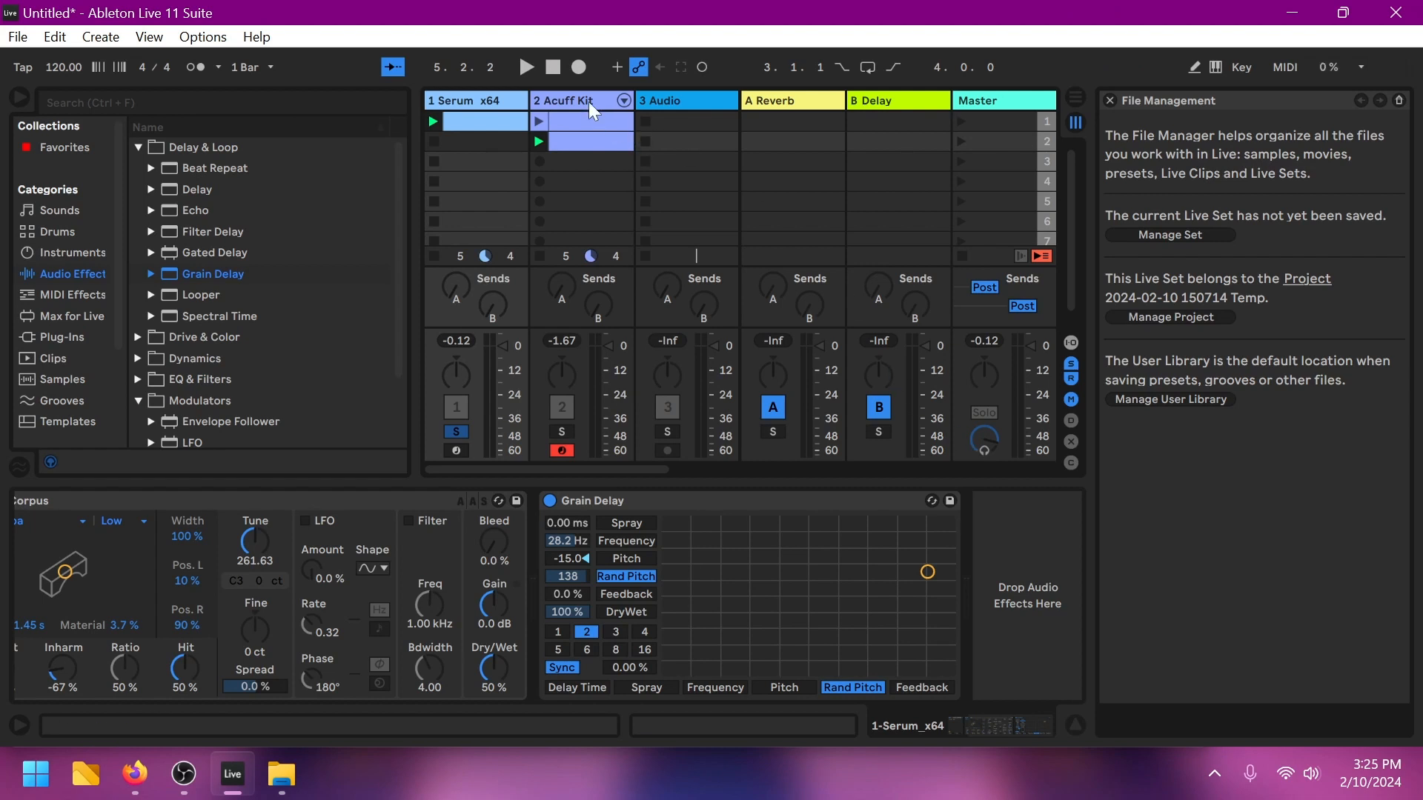
# Step: Raise the Grain Delay's Rand Pitch to 161 while the set plays, and stop playback
pyautogui.click(527, 73)
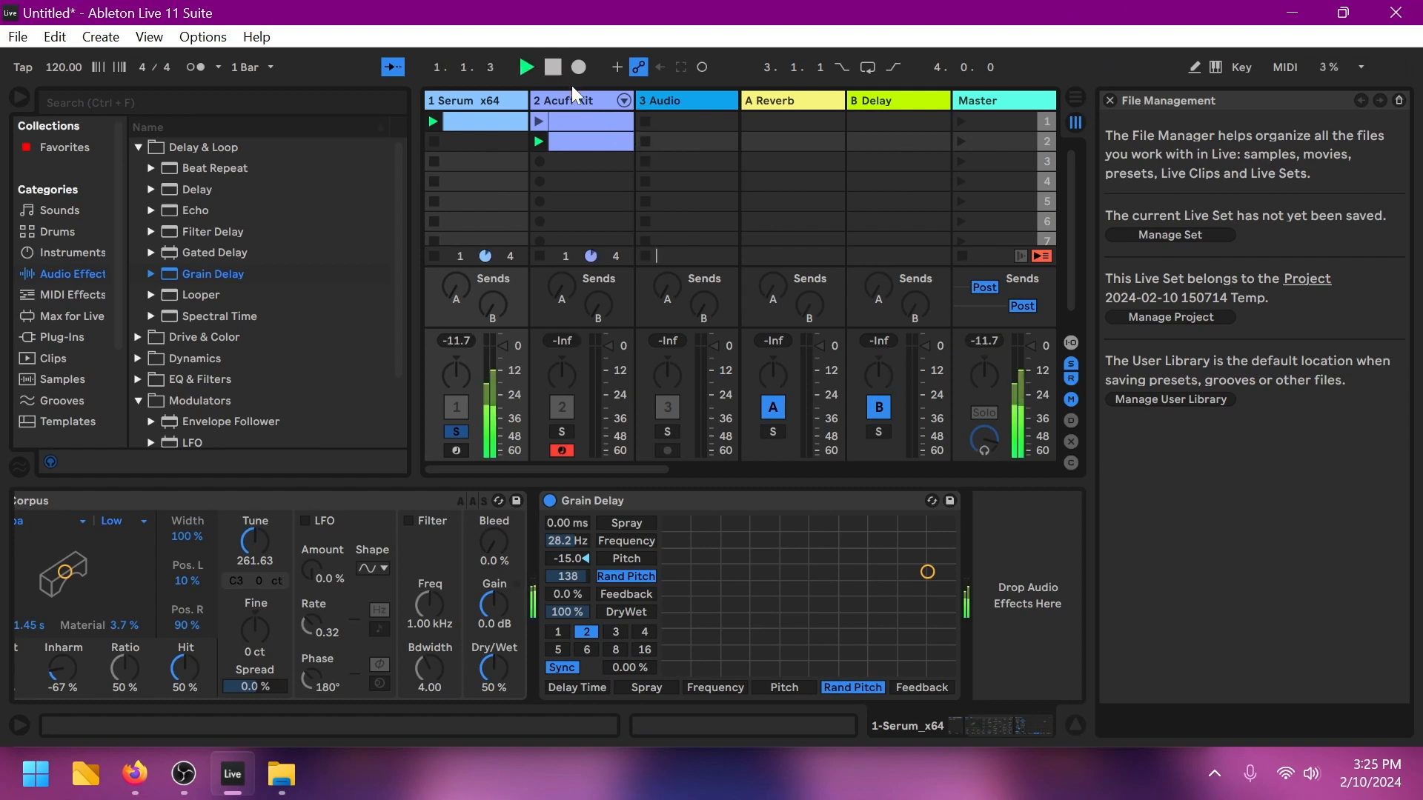
pyautogui.moveTo(928, 575); pyautogui.dragTo(949, 551)
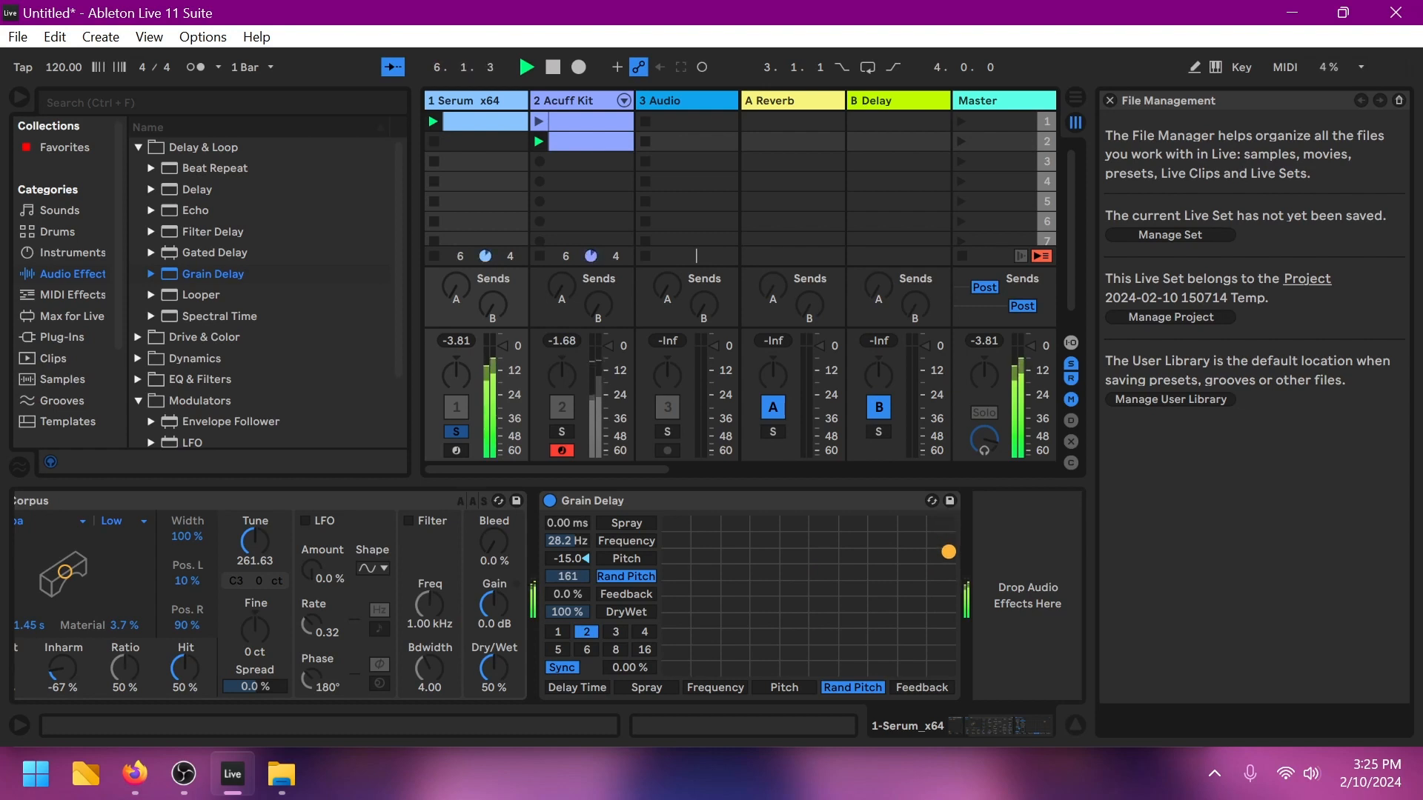
pyautogui.press('space')
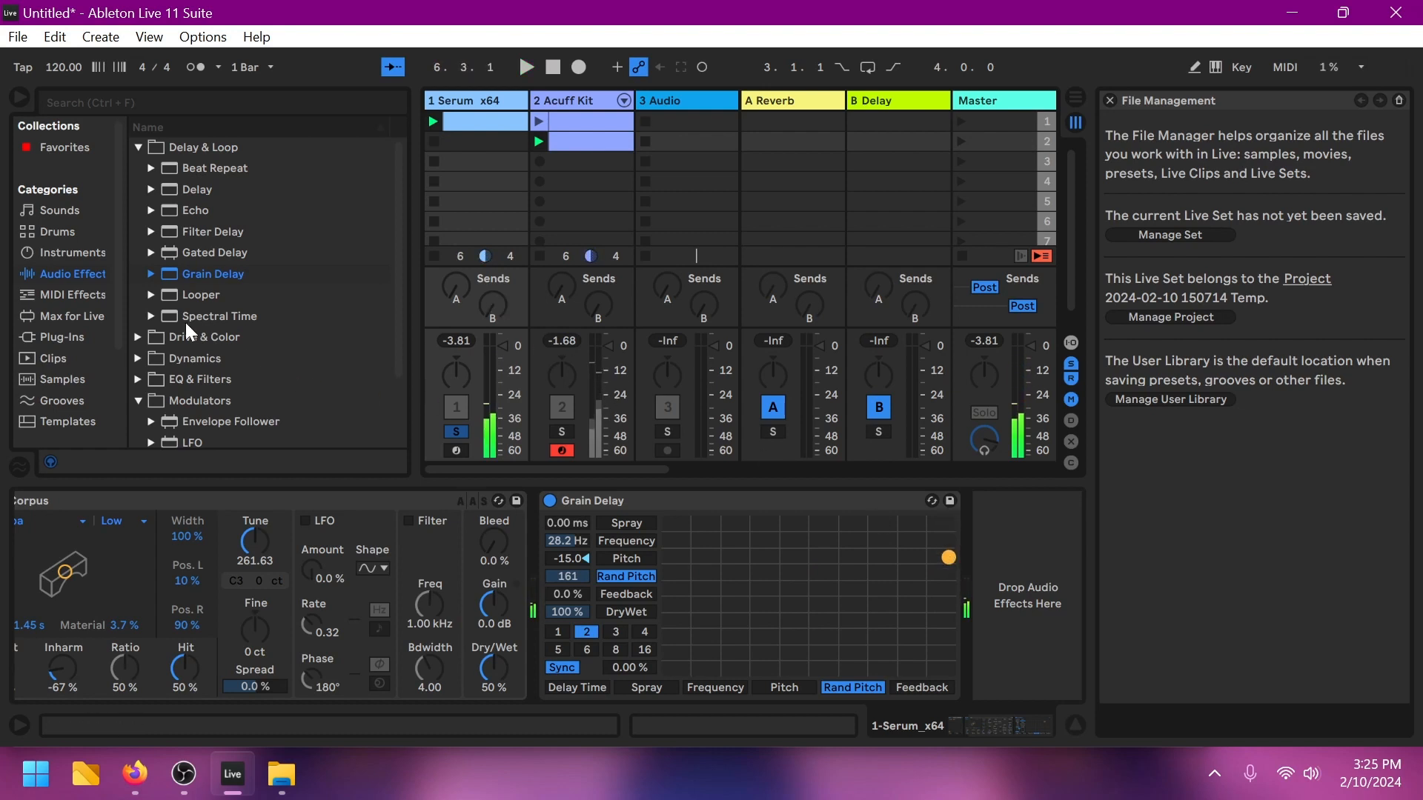
# Step: Find Note Echo among the MIDI effects and add it to the Serum track
pyautogui.click(95, 234)
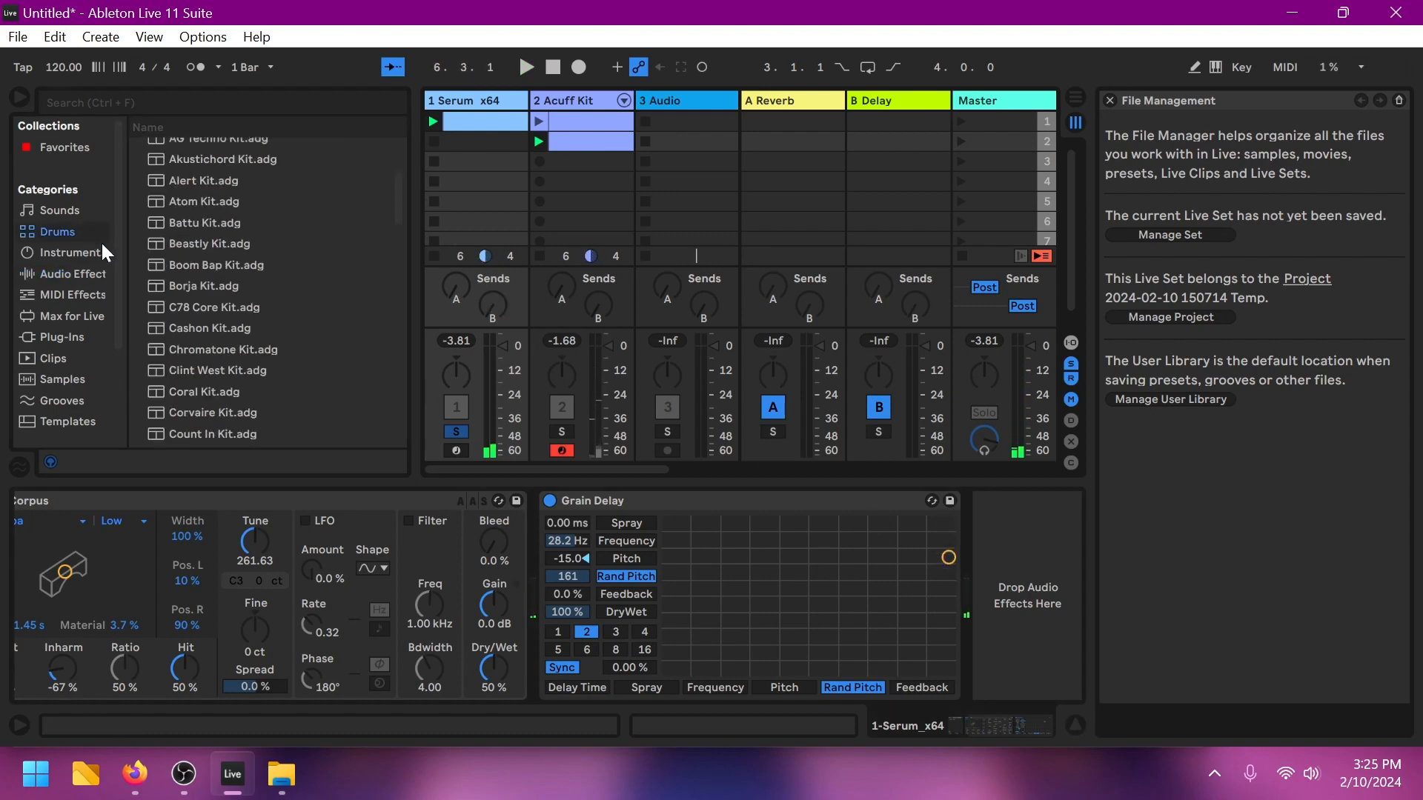
pyautogui.click(86, 311)
pyautogui.click(86, 290)
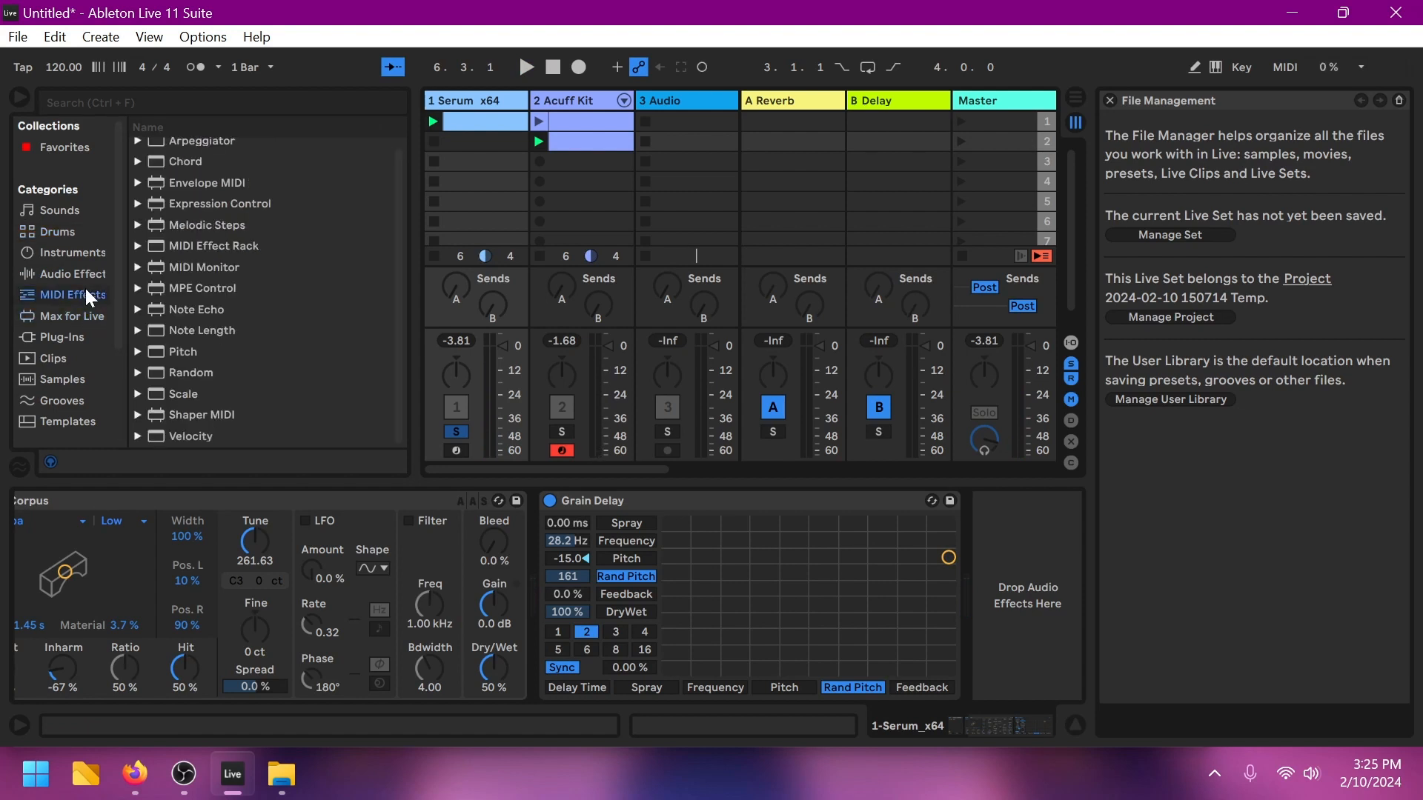
pyautogui.click(176, 304)
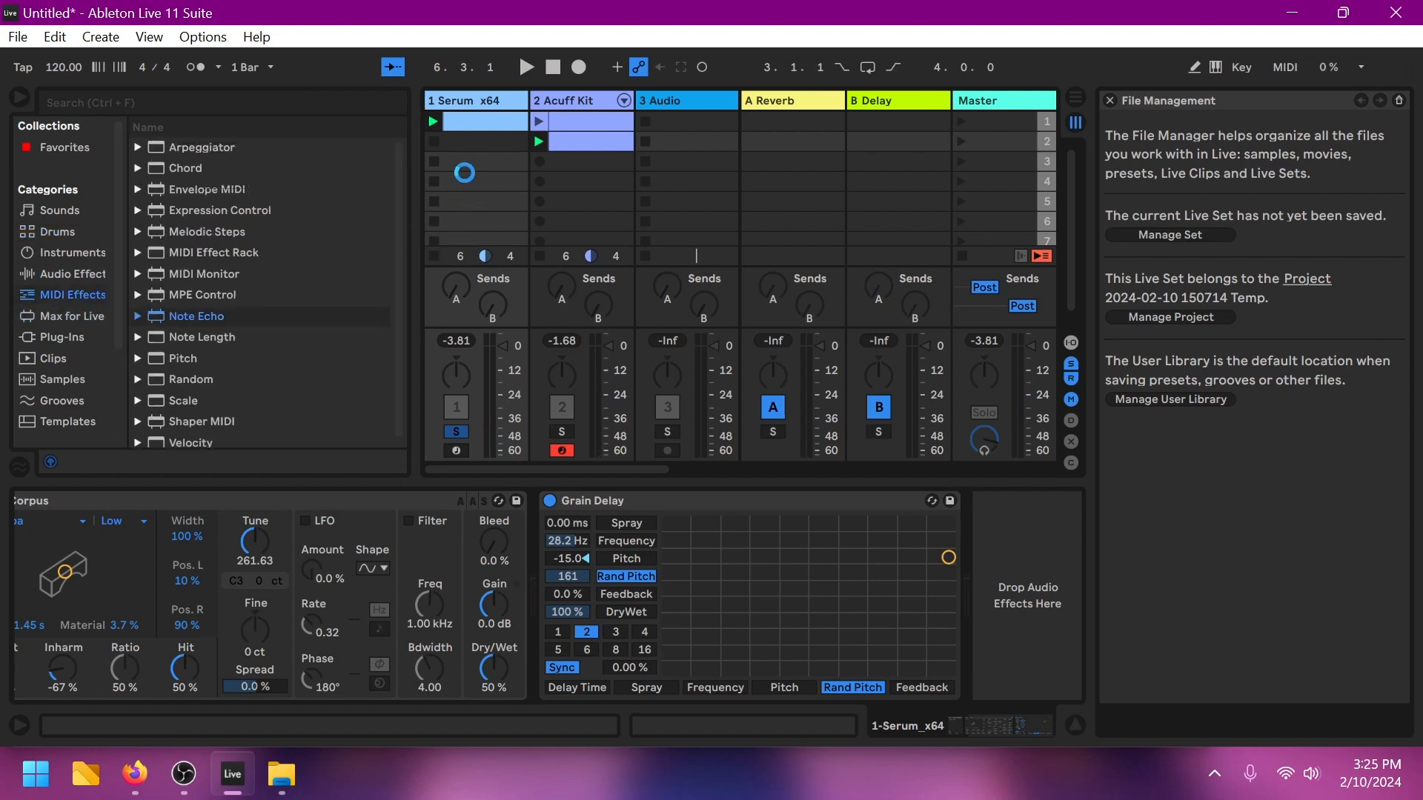
# Step: Replace the bar-long F0 note in the Serum clip with four consecutive quarter-note F0 notes and play the result
pyautogui.doubleClick(486, 120)
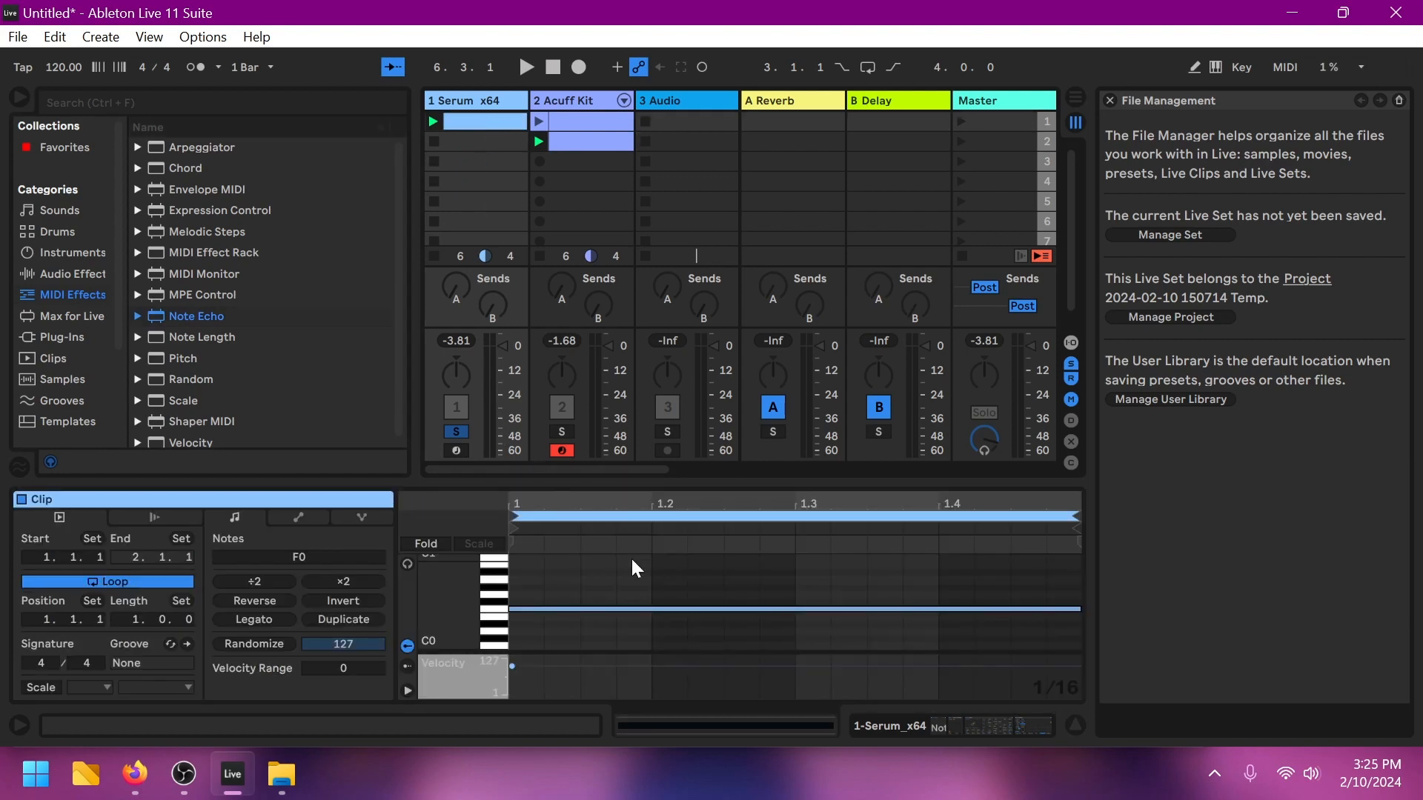
pyautogui.doubleClick(686, 609)
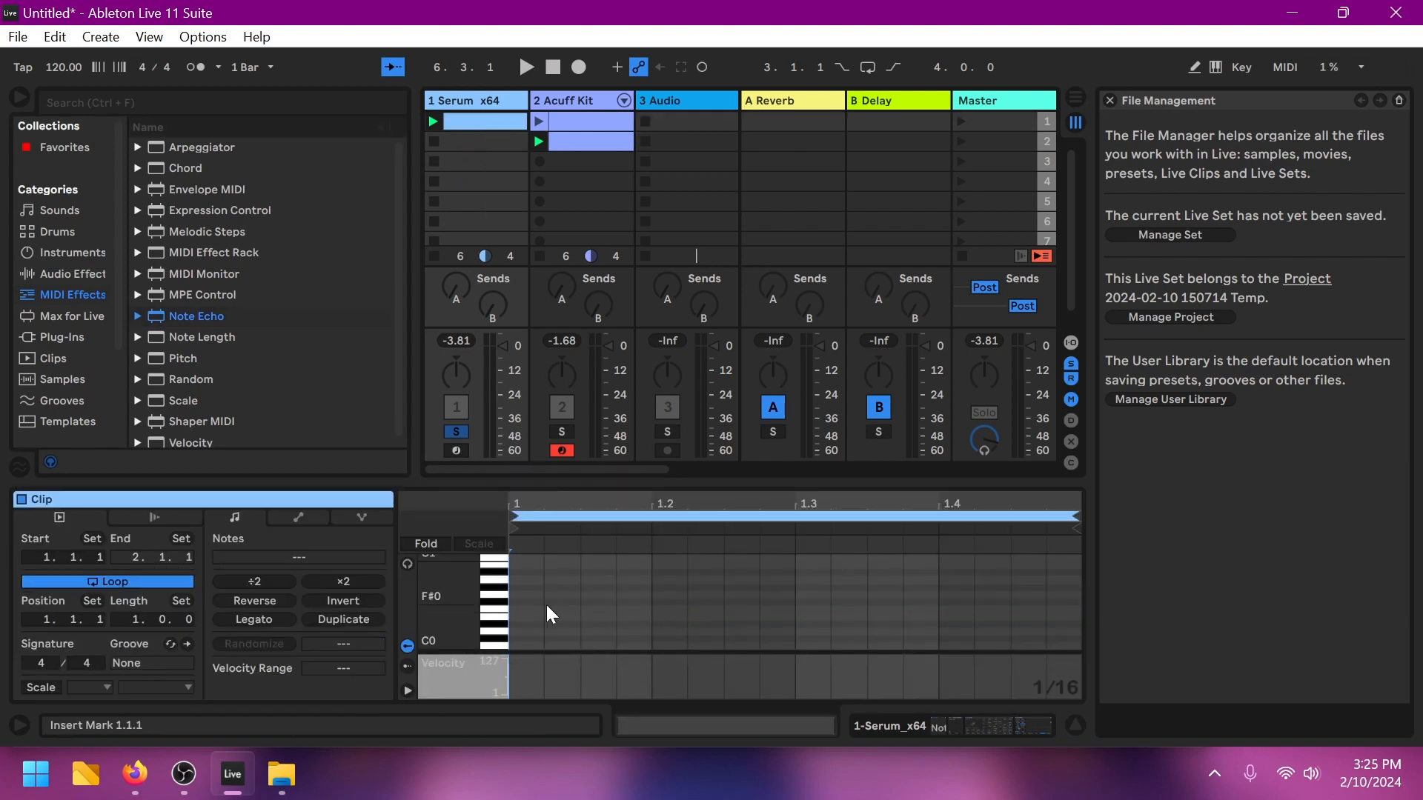
pyautogui.doubleClick(527, 608)
pyautogui.moveTo(544, 609); pyautogui.dragTo(634, 606)
pyautogui.hotkey('ctrl', 'd')
pyautogui.hotkey('ctrl', 'd')
pyautogui.hotkey('ctrl', 'd')
pyautogui.press('space')
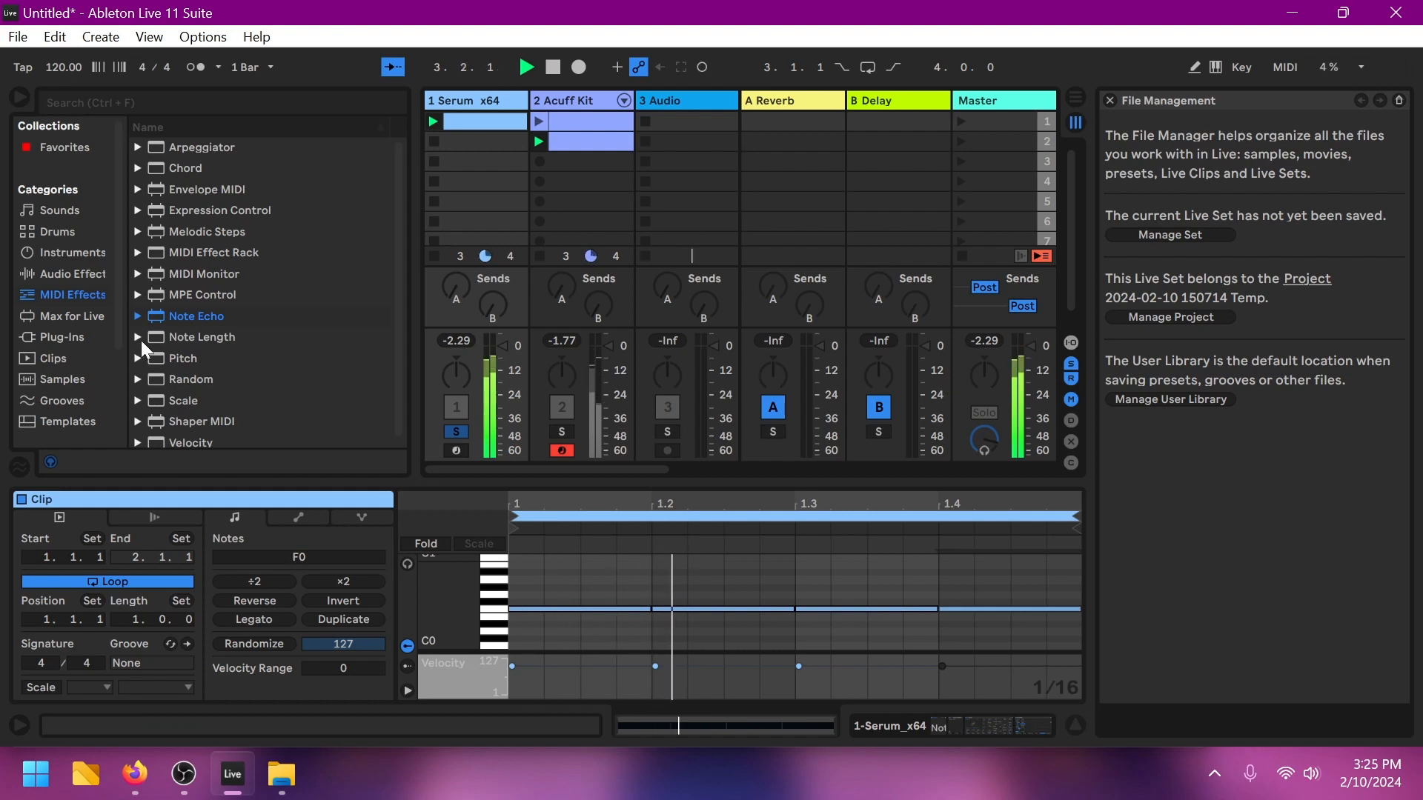
# Step: Add the Spectral Time audio effect to the Serum track and set its Dry/Wet to 100 %
pyautogui.click(95, 278)
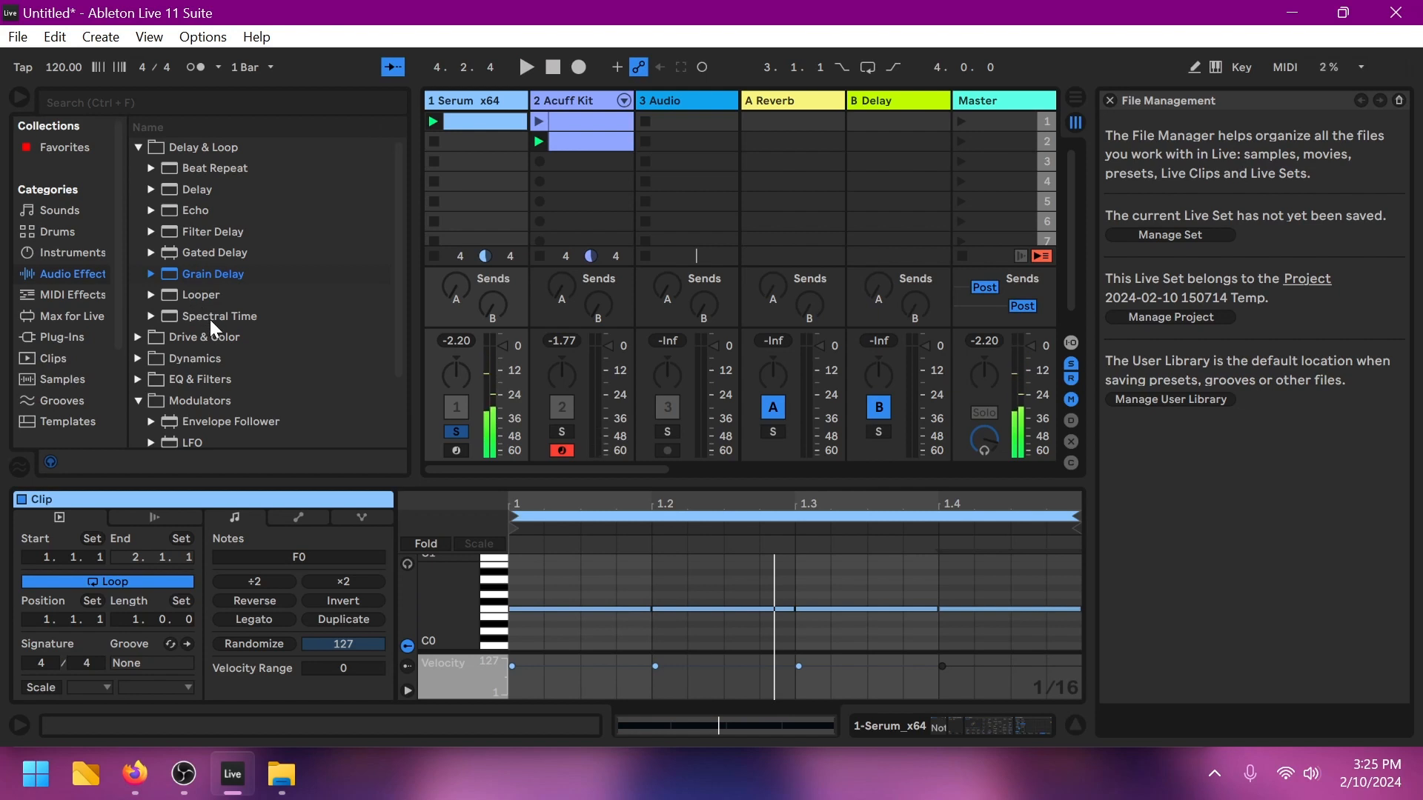
pyautogui.moveTo(211, 319); pyautogui.dragTo(498, 178)
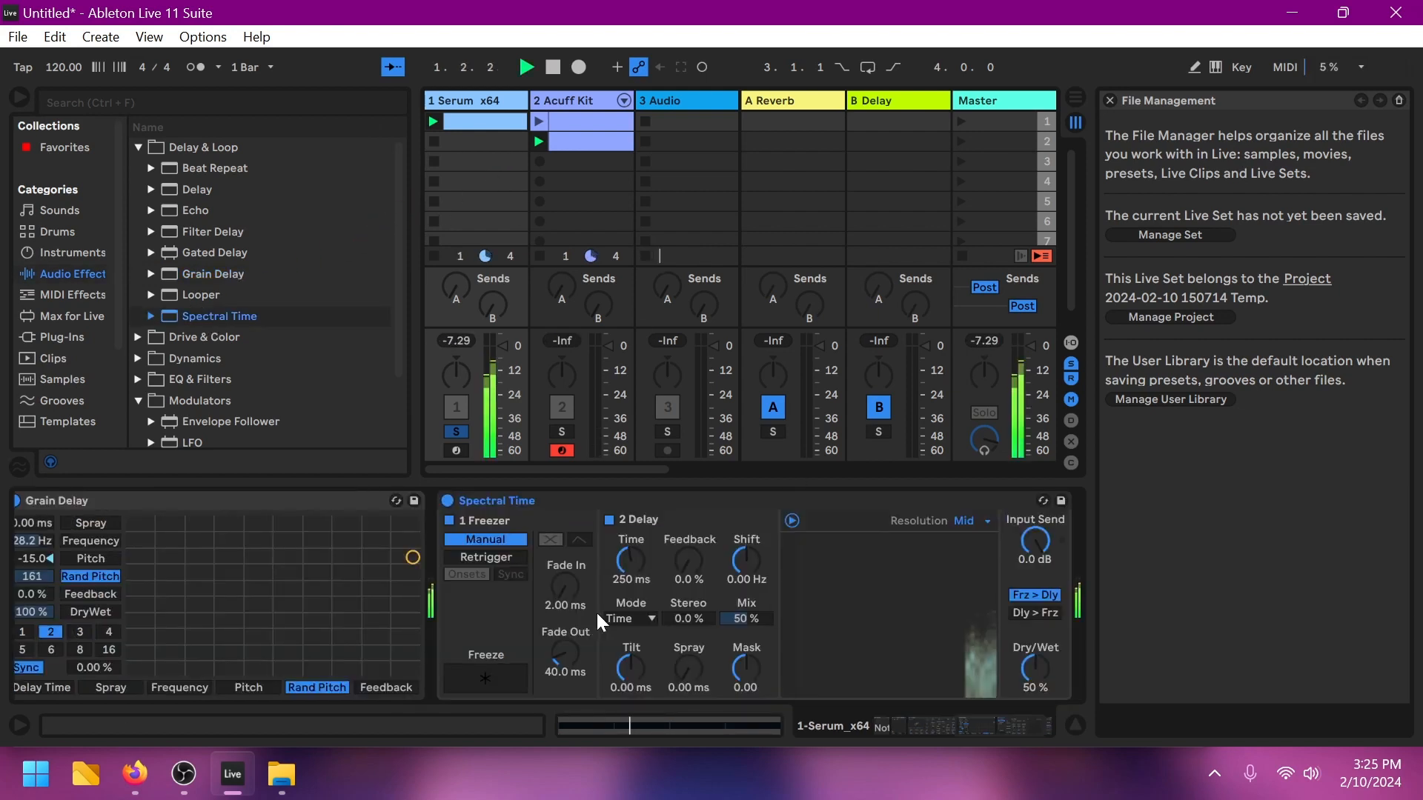
pyautogui.moveTo(1049, 656); pyautogui.dragTo(1036, 662)
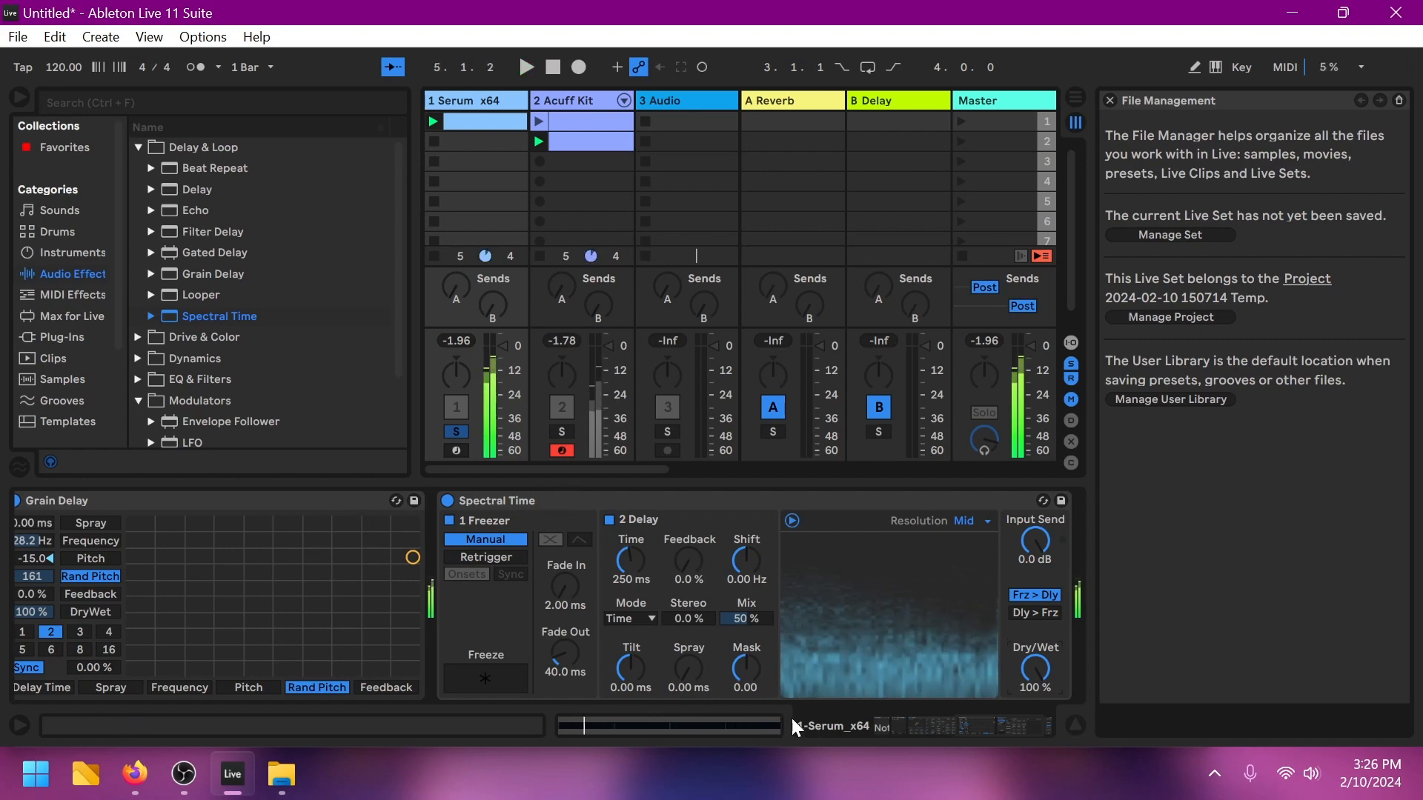
# Step: Delete the Grain Delay from the Serum track's device chain and play the sound without it
pyautogui.moveTo(971, 718); pyautogui.dragTo(923, 718)
pyautogui.press('space')
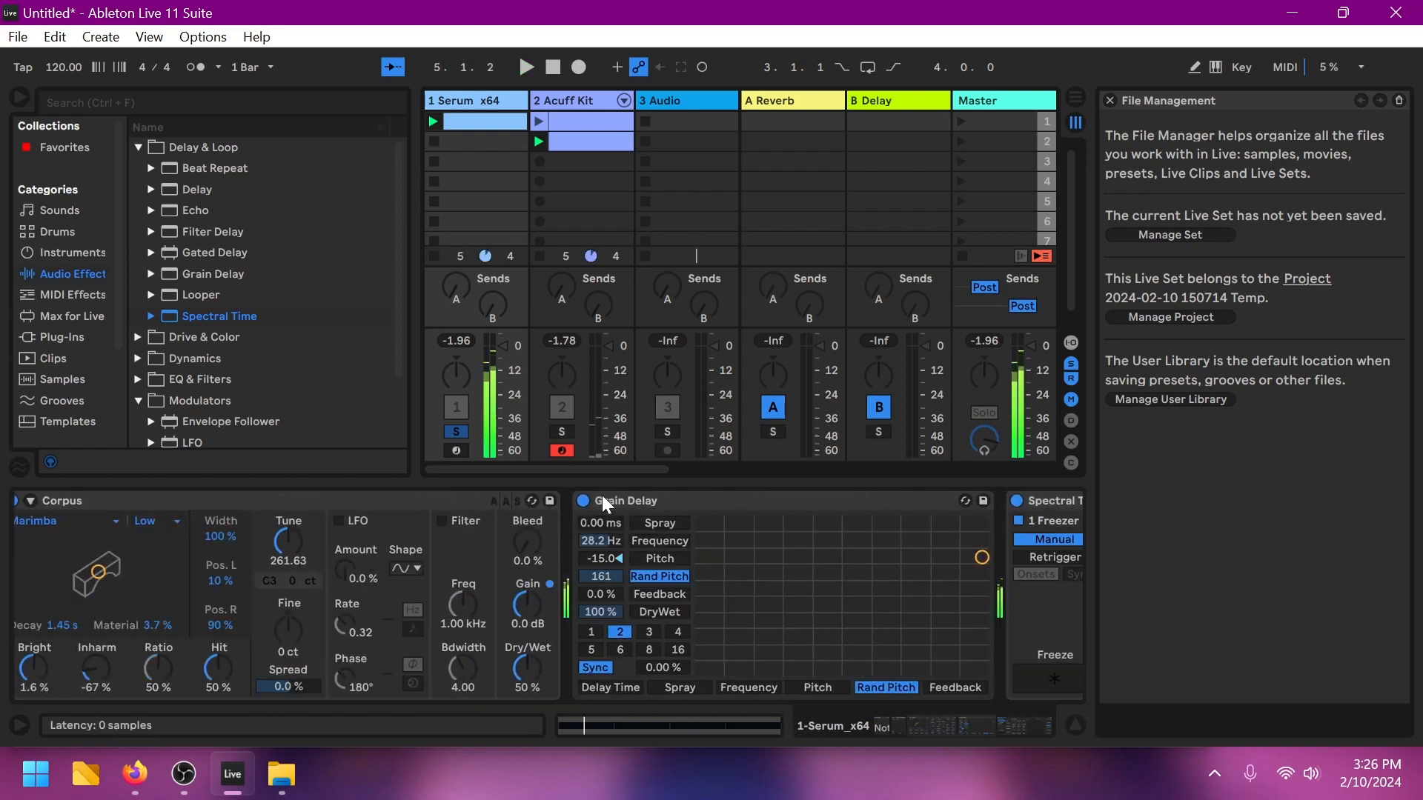
pyautogui.rightClick(655, 502)
pyautogui.press('Delete')
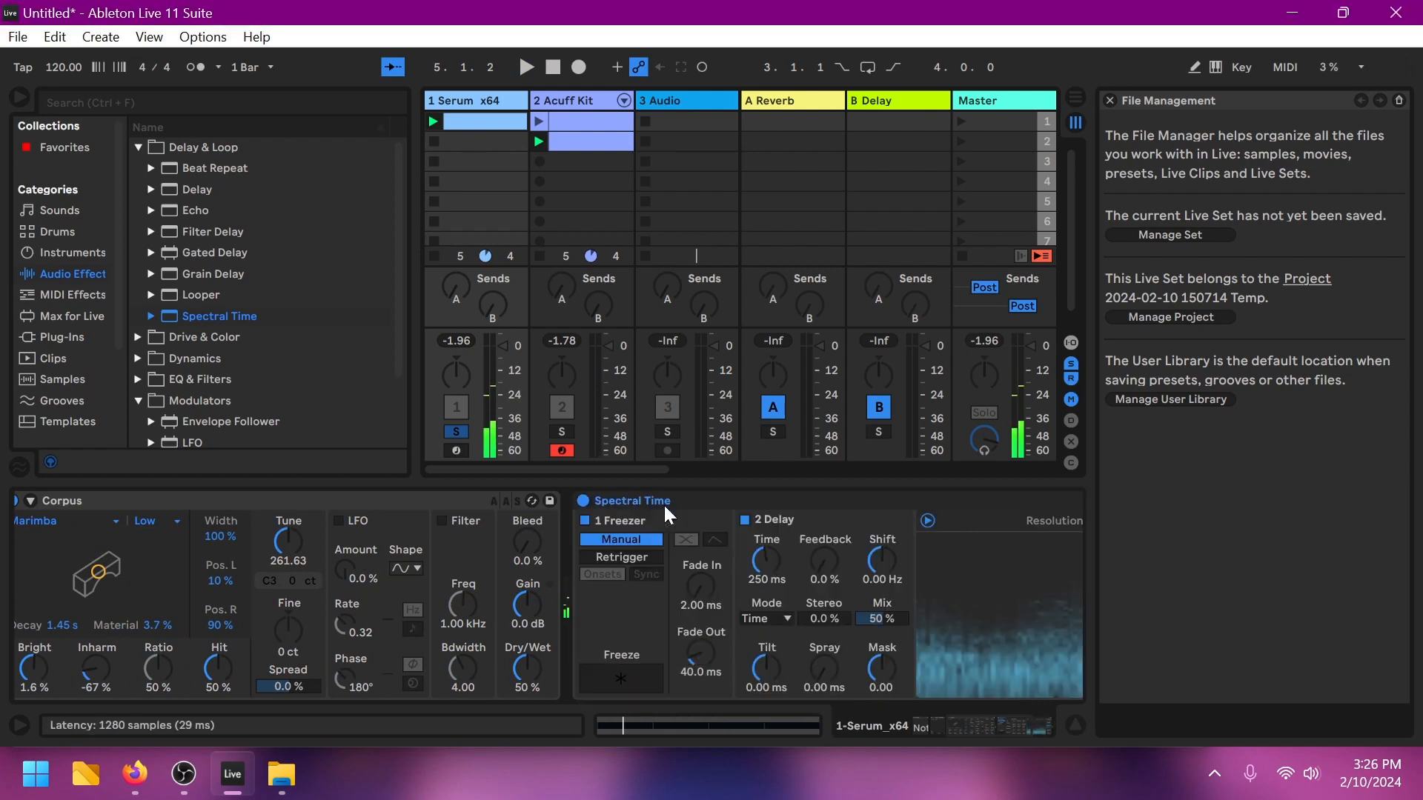
pyautogui.press('space')
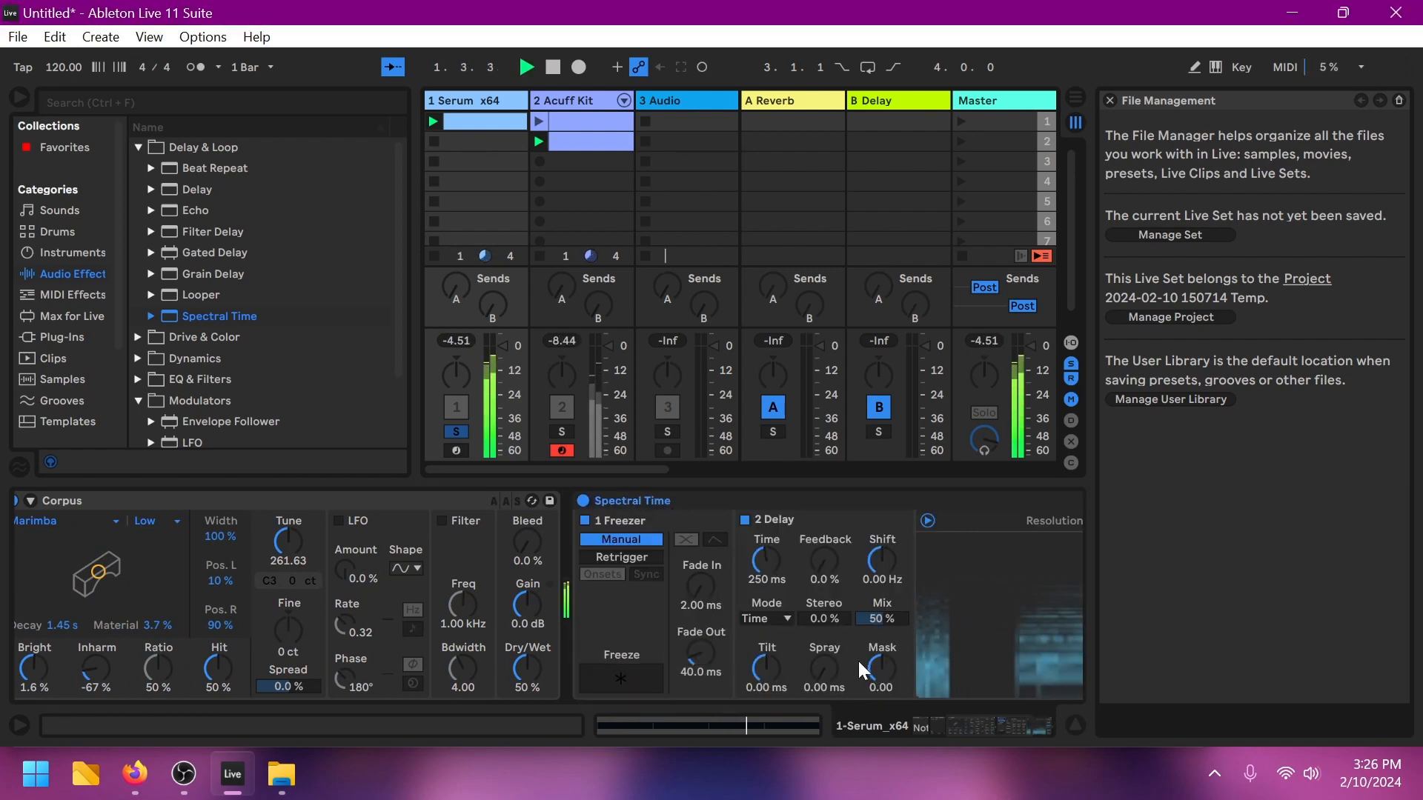
# Step: Cut the Note Echo device from the start of the Serum track's chain and restart playback
pyautogui.moveTo(1013, 732); pyautogui.dragTo(1038, 727)
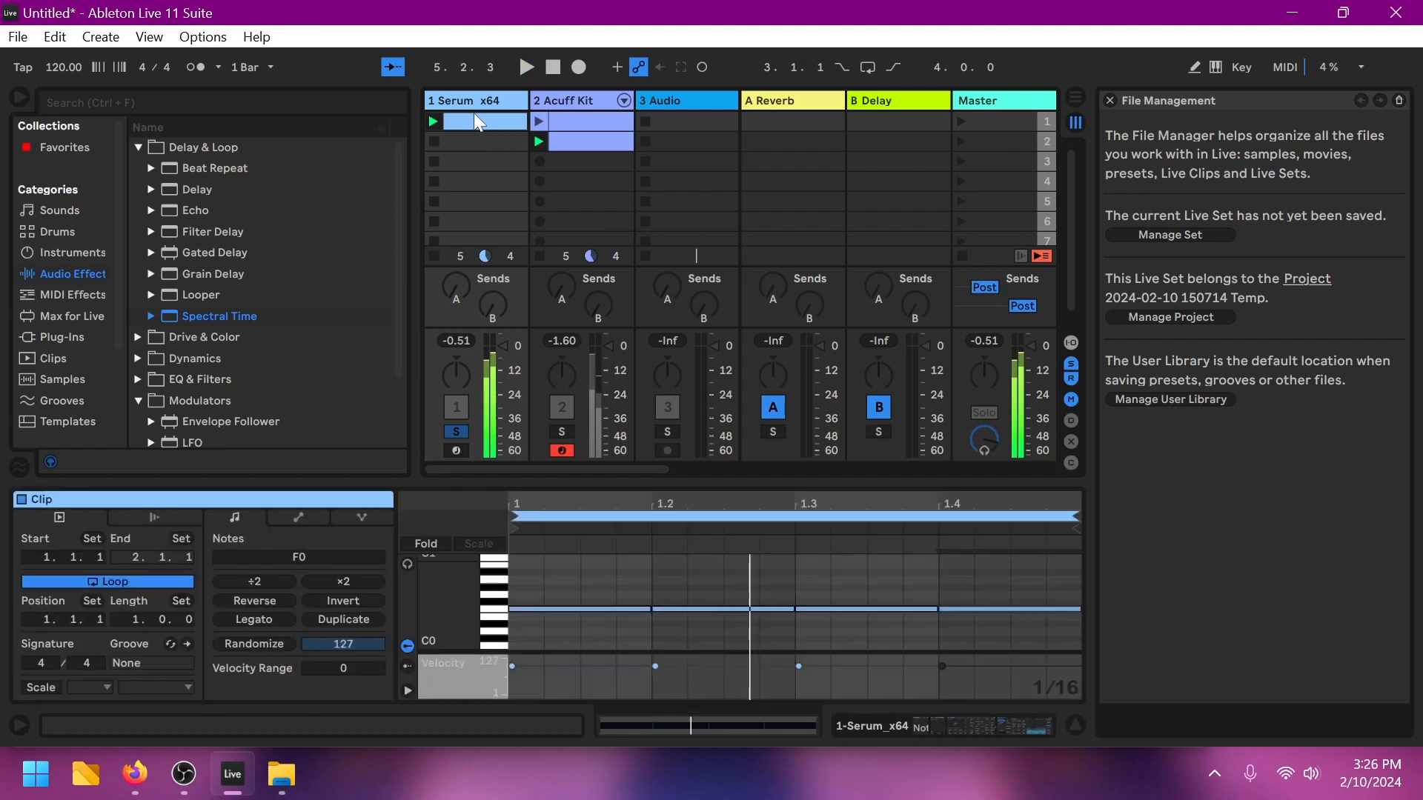
pyautogui.click(474, 116)
pyautogui.doubleClick(515, 105)
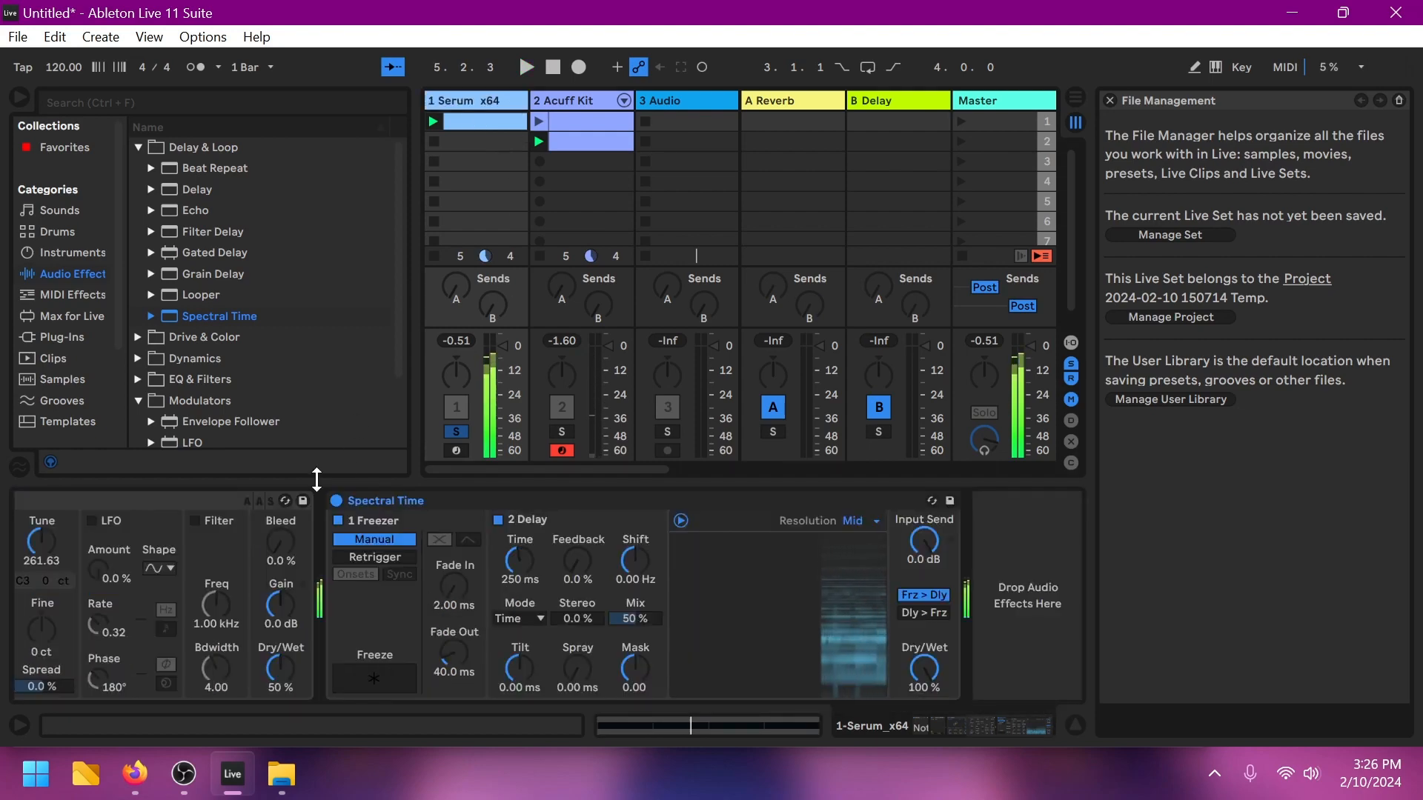
pyautogui.moveTo(1012, 728); pyautogui.dragTo(879, 720)
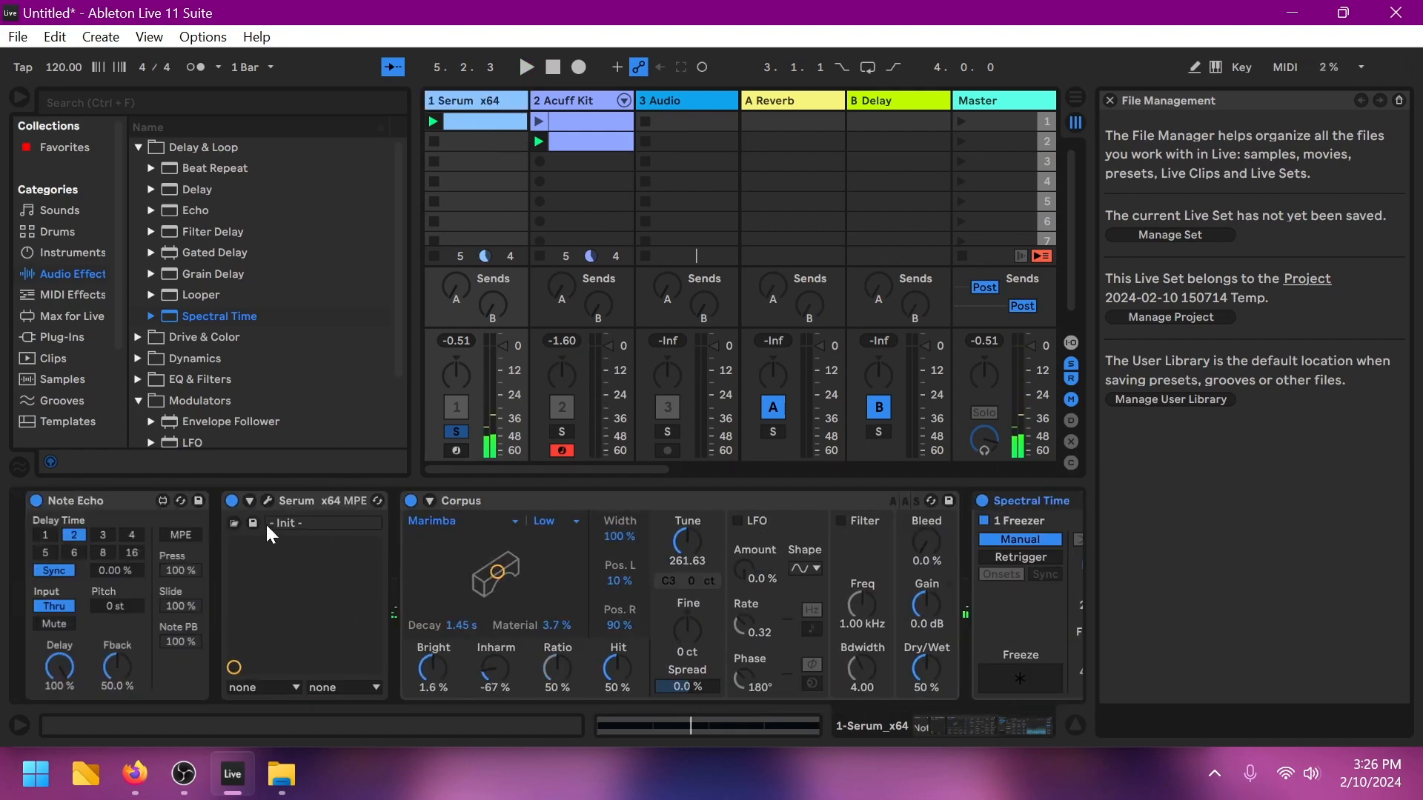
pyautogui.rightClick(92, 503)
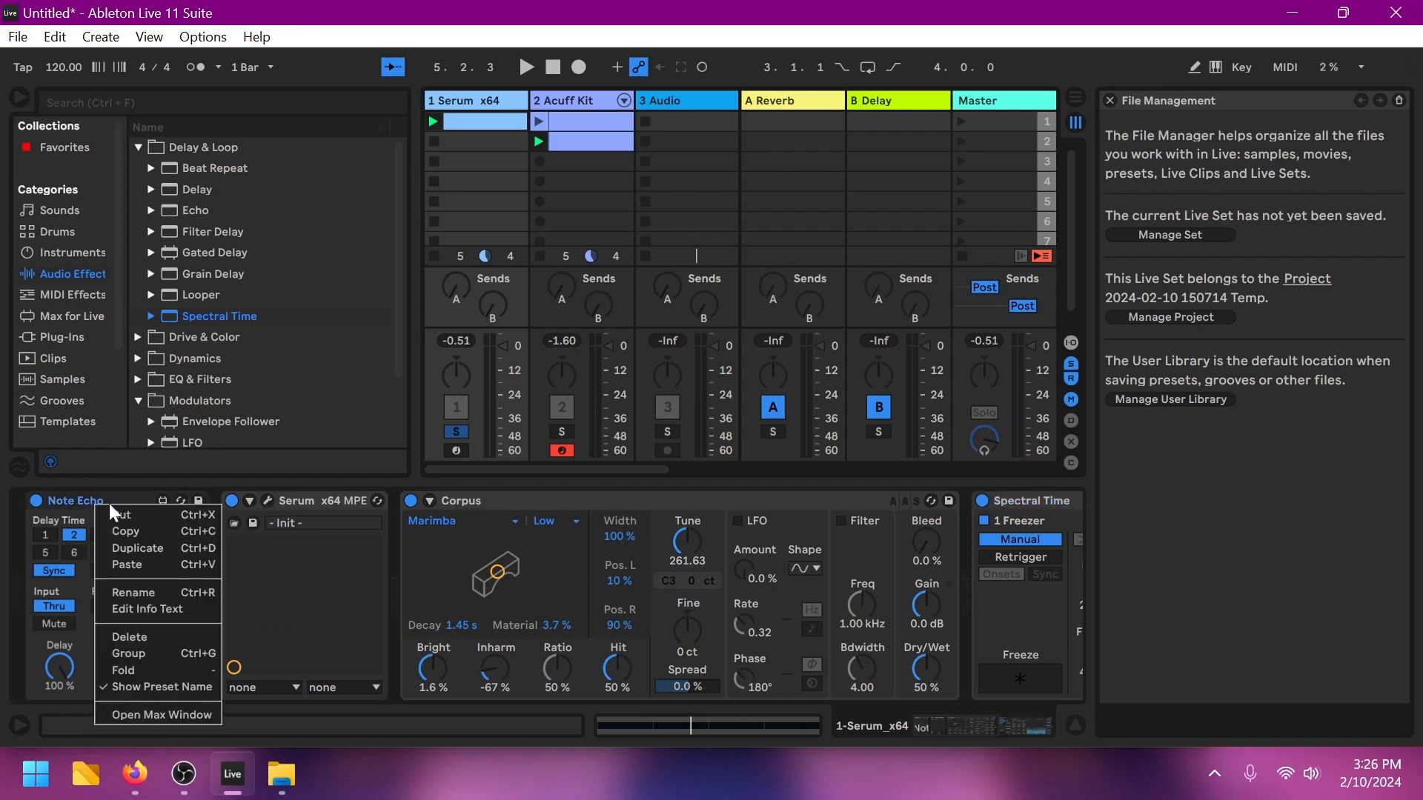
pyautogui.click(121, 513)
pyautogui.press('space')
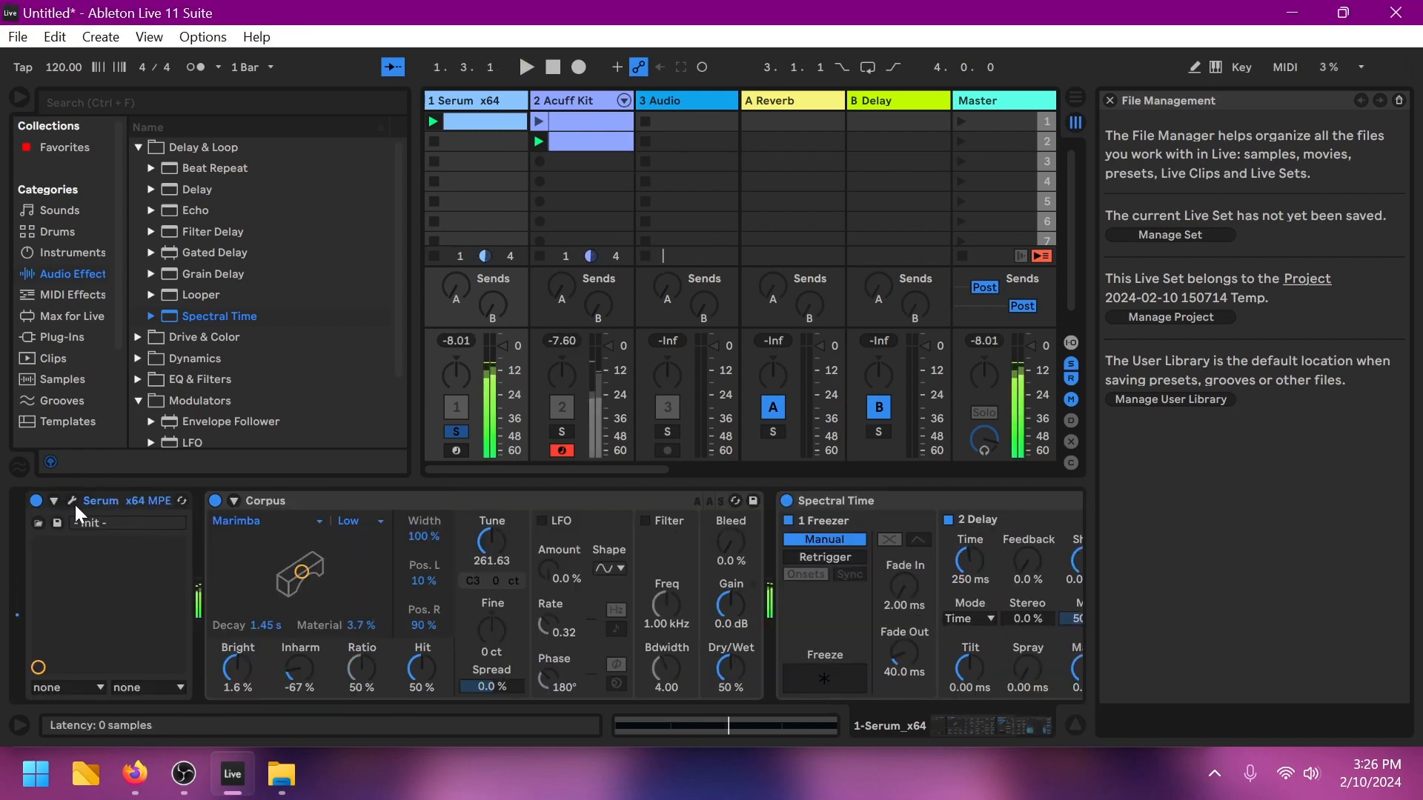
# Step: Open the Serum synth and set the octave of both oscillator A and oscillator B to +1
pyautogui.click(71, 500)
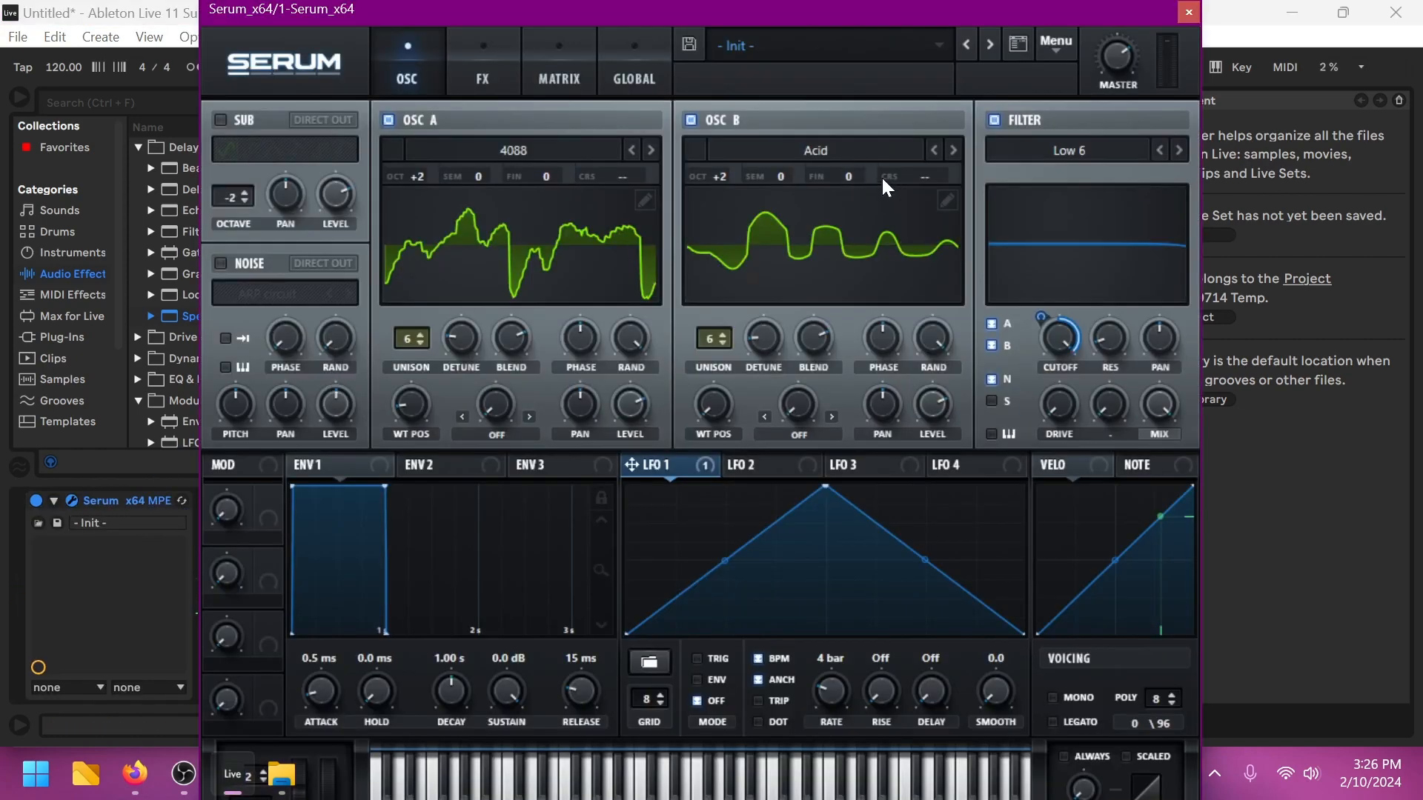
pyautogui.doubleClick(716, 178)
pyautogui.moveTo(716, 178); pyautogui.dragTo(720, 195)
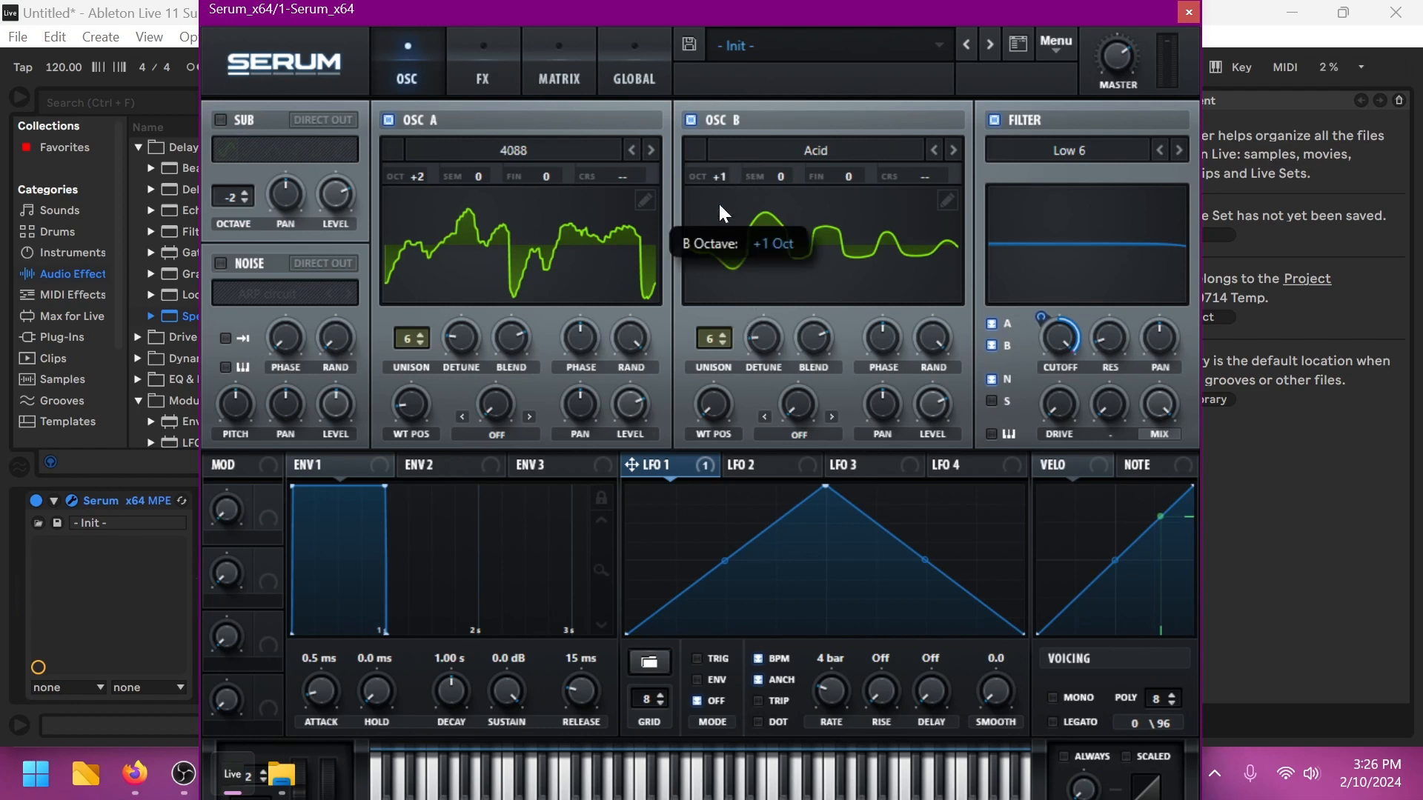
pyautogui.moveTo(422, 180)
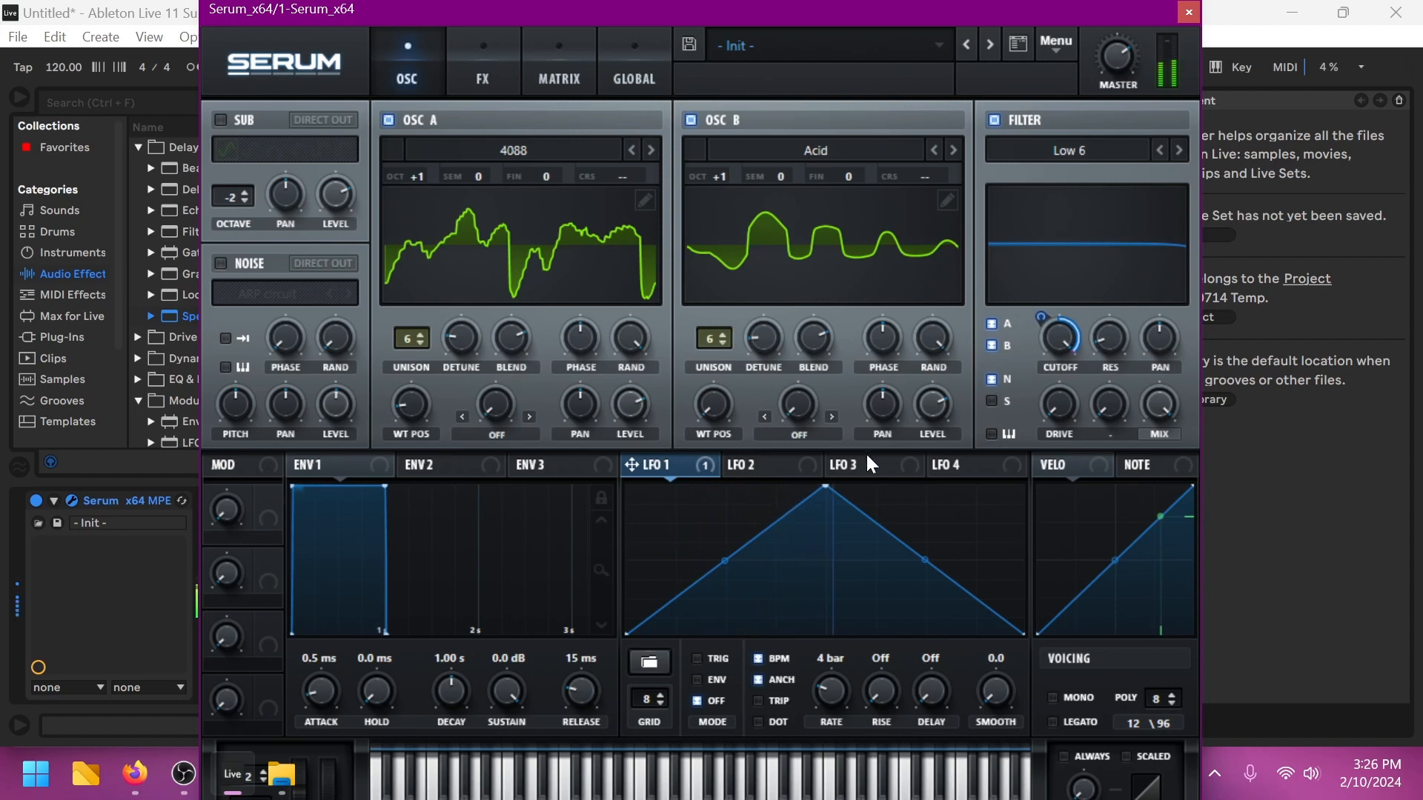
# Step: Lower the peak of Serum's LFO 1 shape to about half height and close the synth window
pyautogui.moveTo(828, 492); pyautogui.dragTo(828, 519)
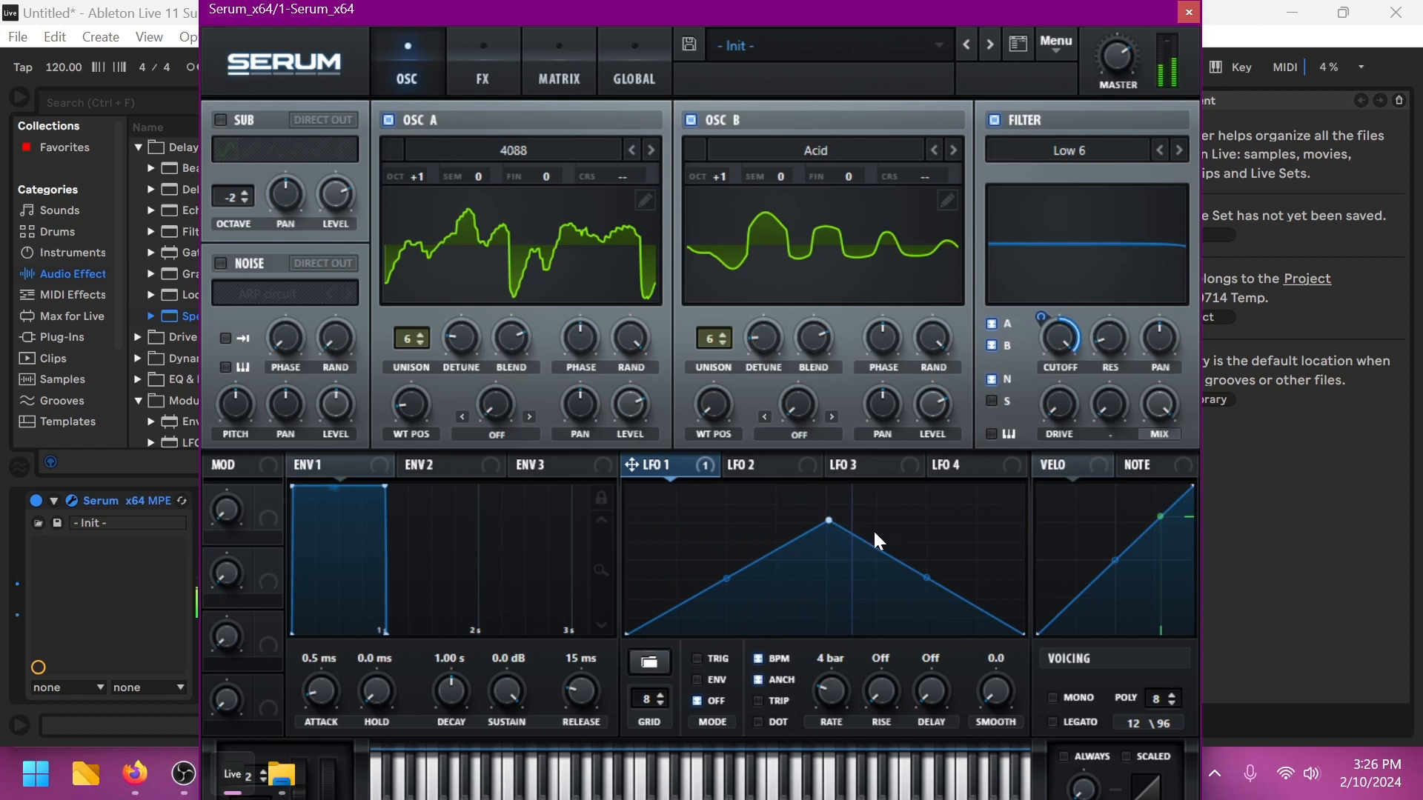
pyautogui.moveTo(828, 521); pyautogui.dragTo(827, 556)
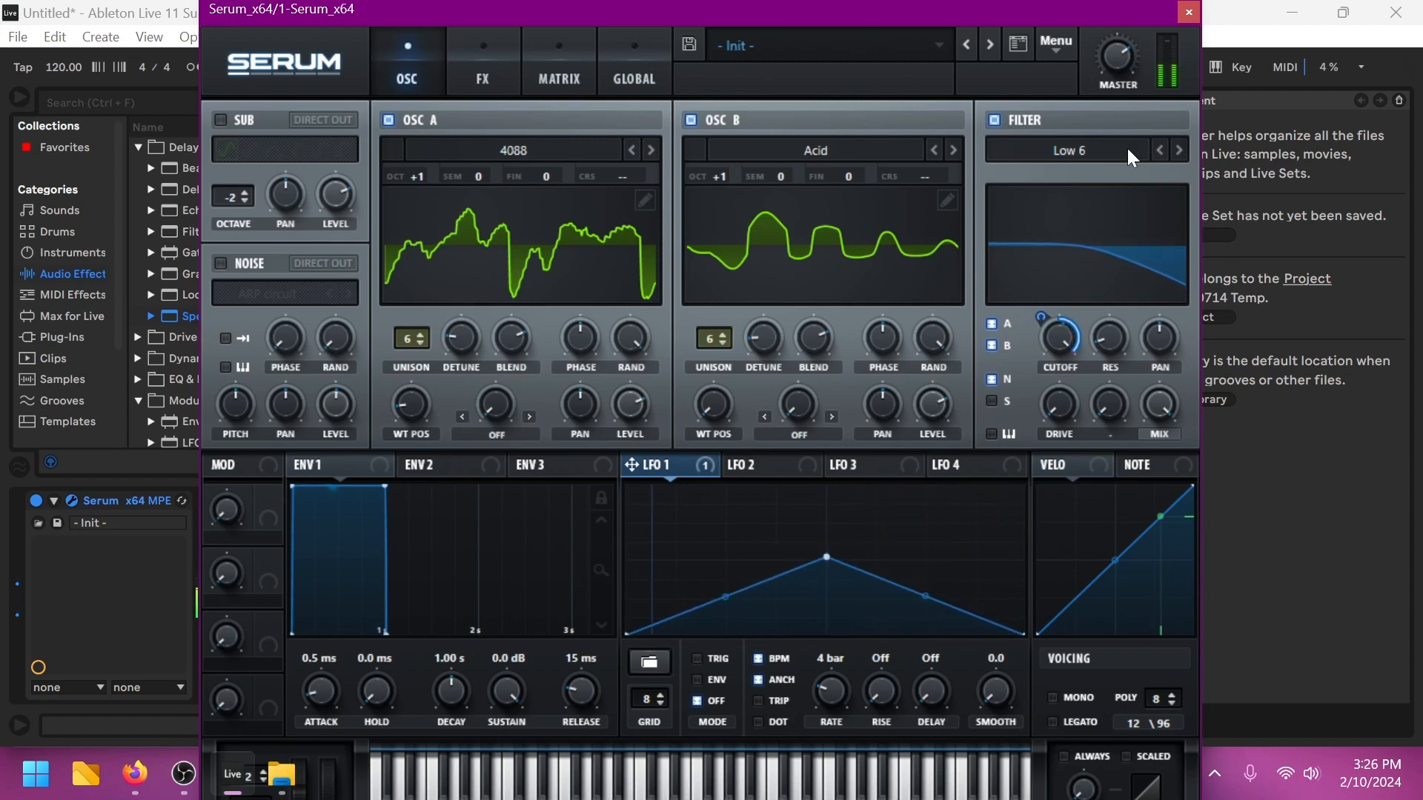
pyautogui.click(1190, 12)
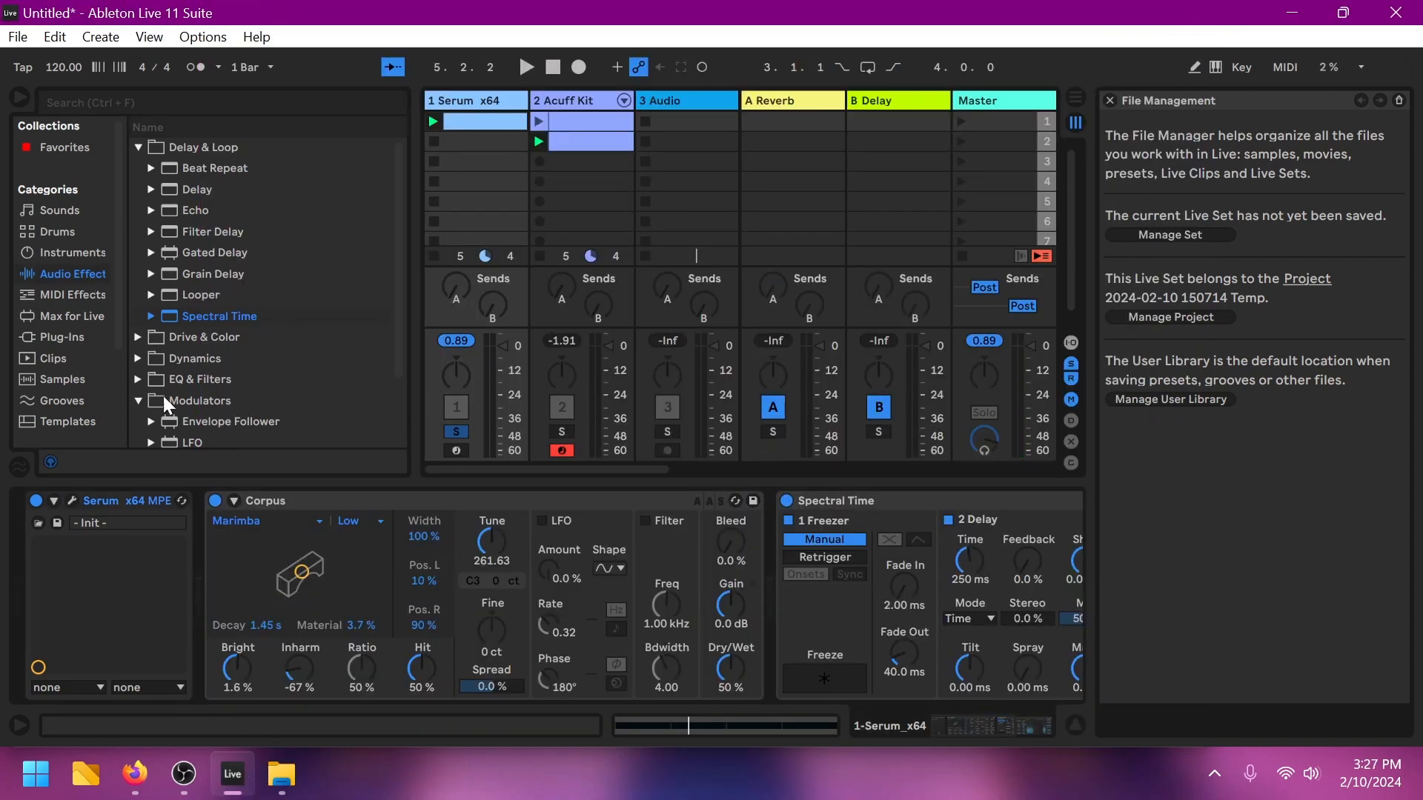
# Step: Add an Auto Filter after Spectral Time on the Serum track and set its low-pass frequency to about 2.28 kHz during playback
pyautogui.click(138, 378)
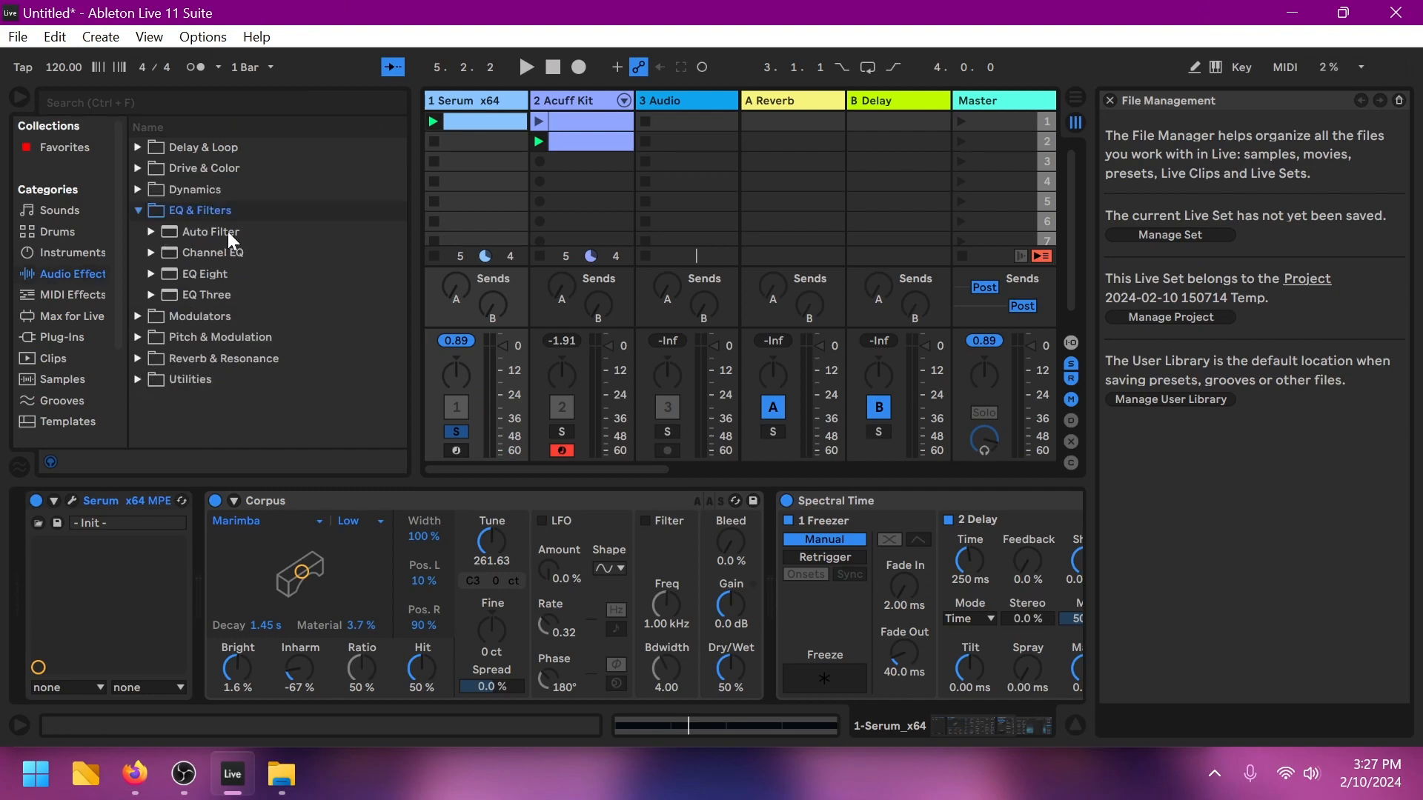
pyautogui.moveTo(902, 531); pyautogui.dragTo(1046, 599)
pyautogui.press('space')
pyautogui.moveTo(890, 618); pyautogui.dragTo(819, 627)
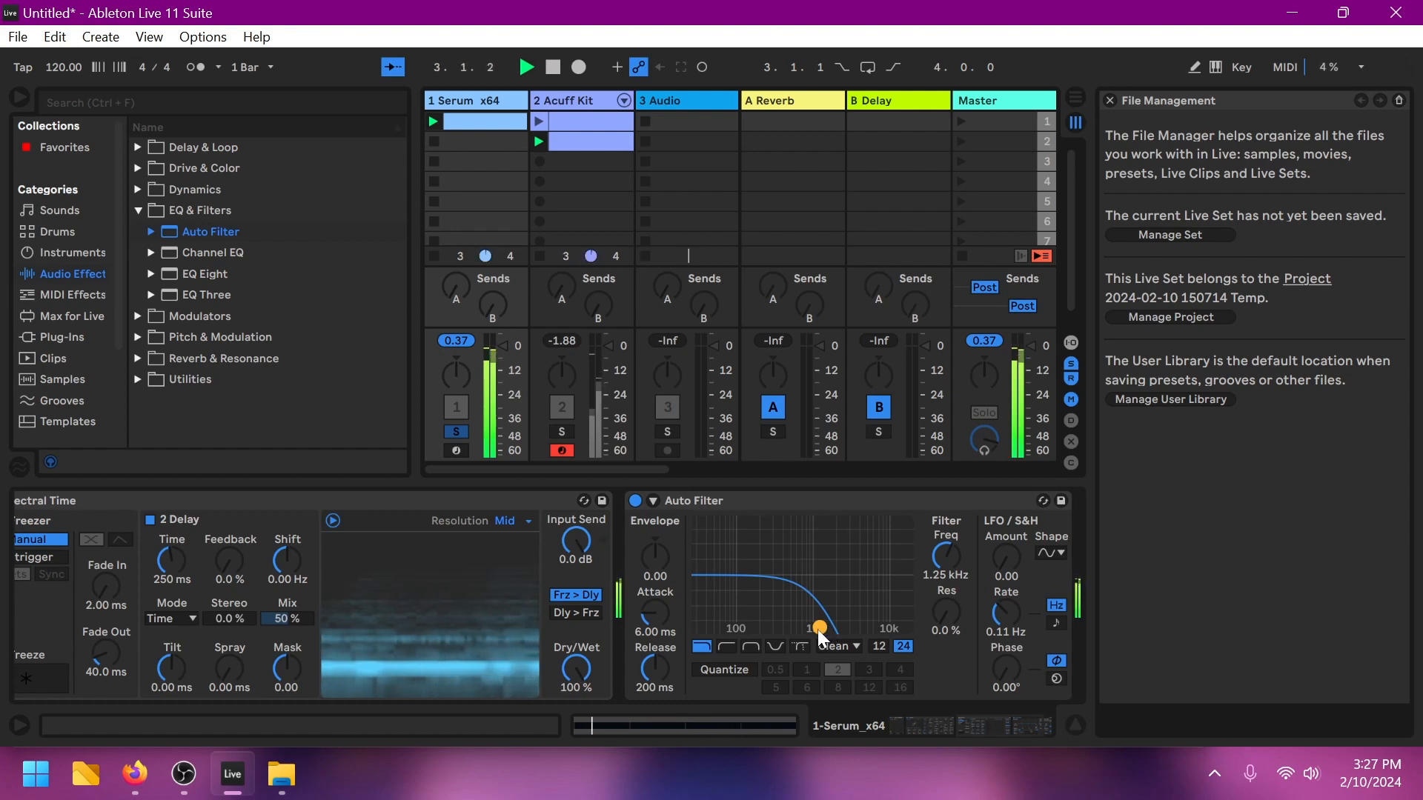
pyautogui.moveTo(818, 628); pyautogui.dragTo(837, 628)
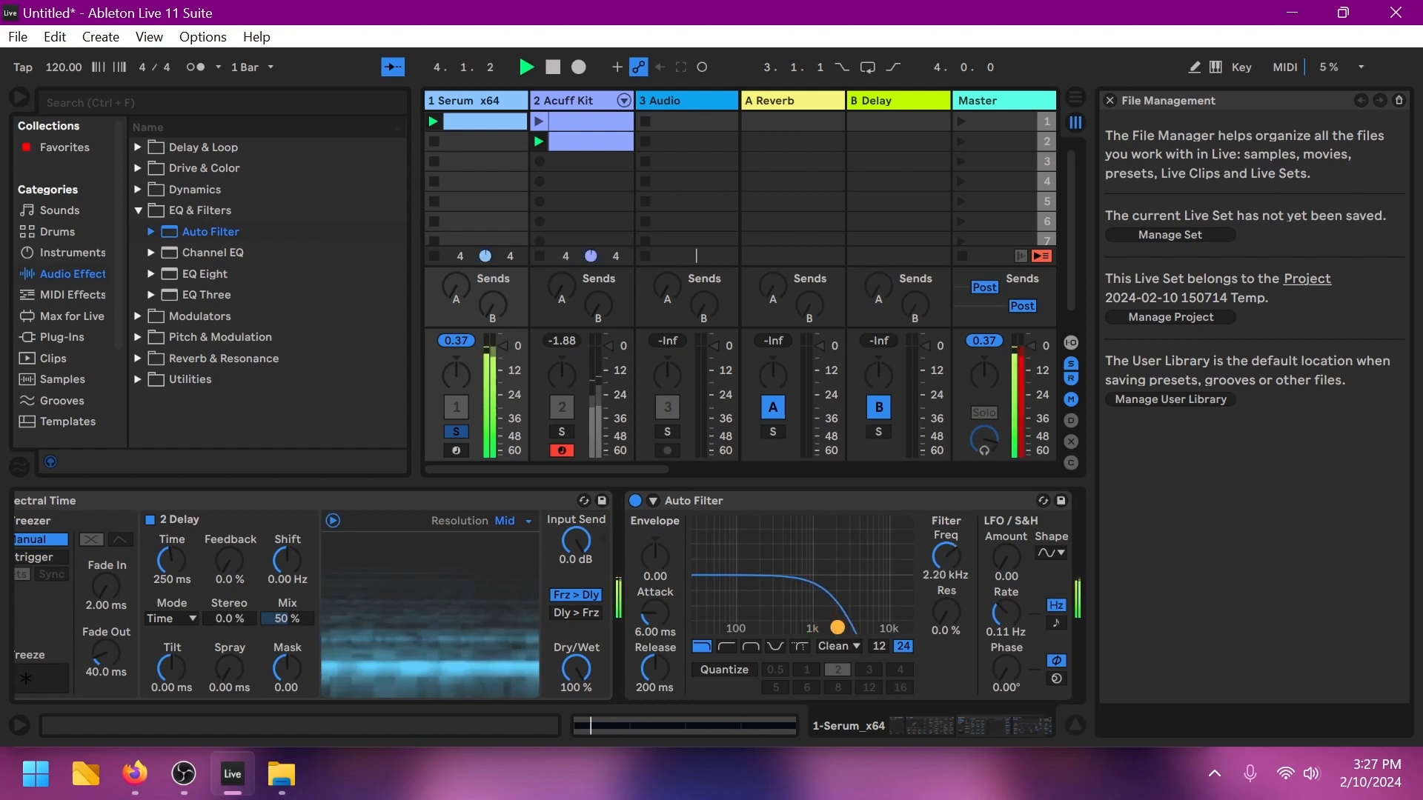
pyautogui.press('space')
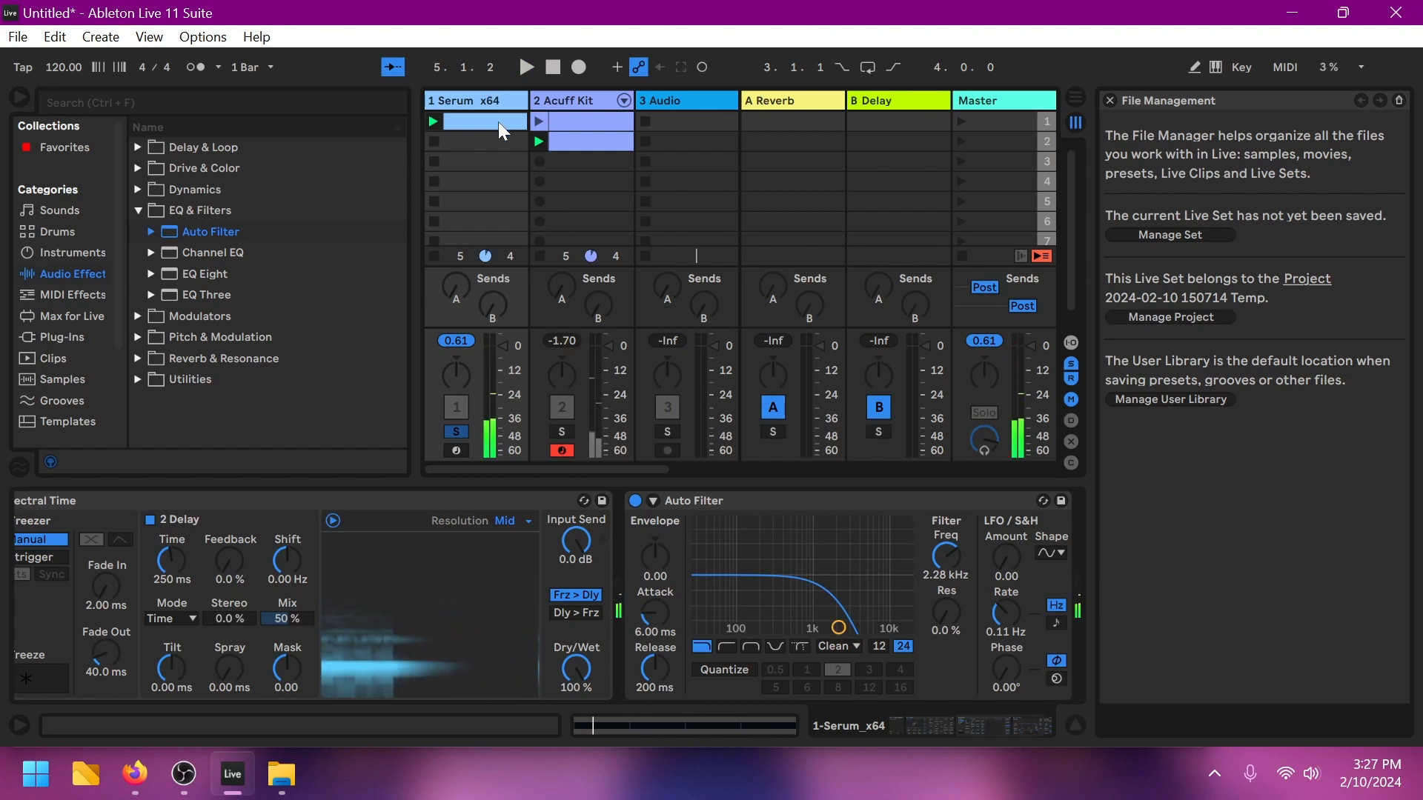
# Step: Try the Serum sound with Spectral Time cut from the chain, and undo the cut
pyautogui.rightClick(290, 495)
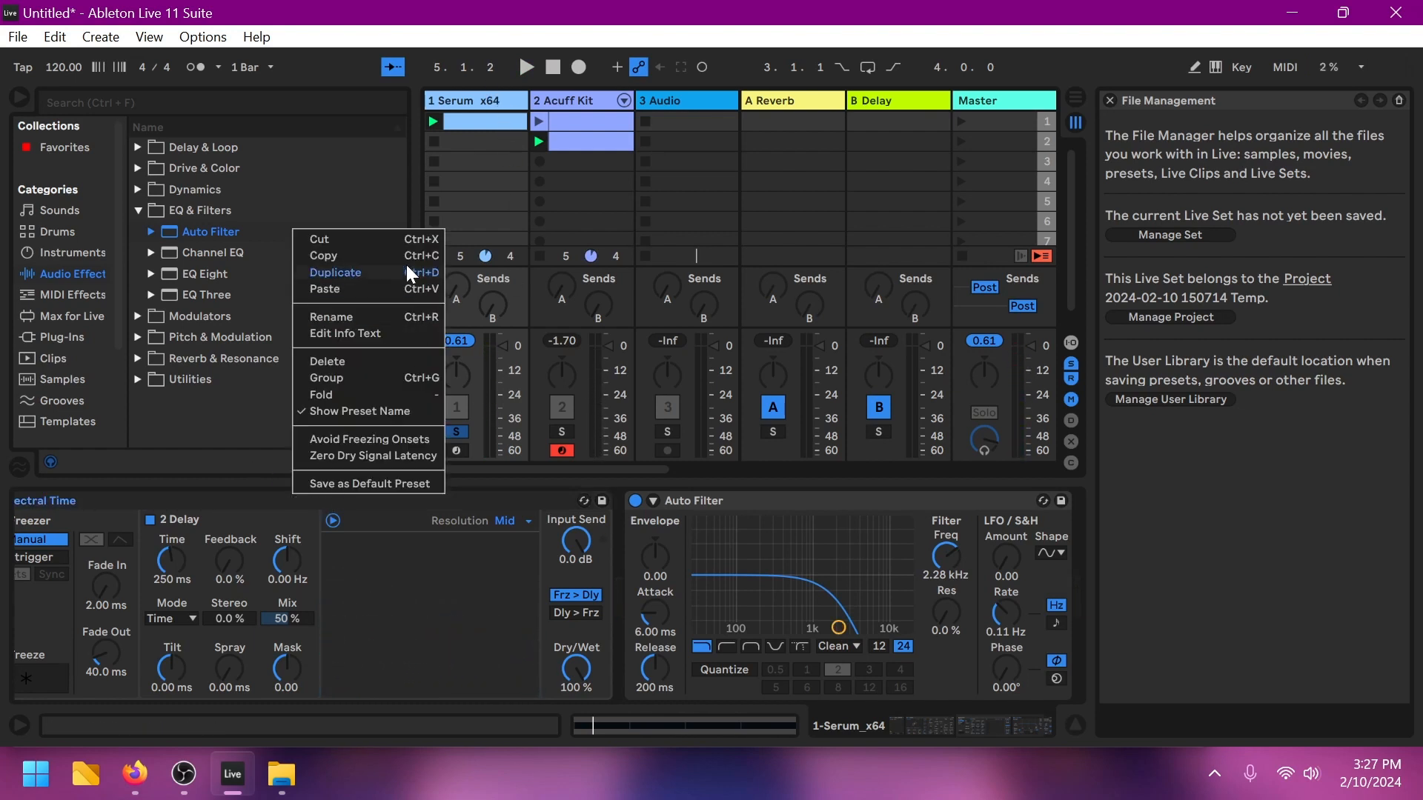
pyautogui.click(368, 238)
pyautogui.press('space')
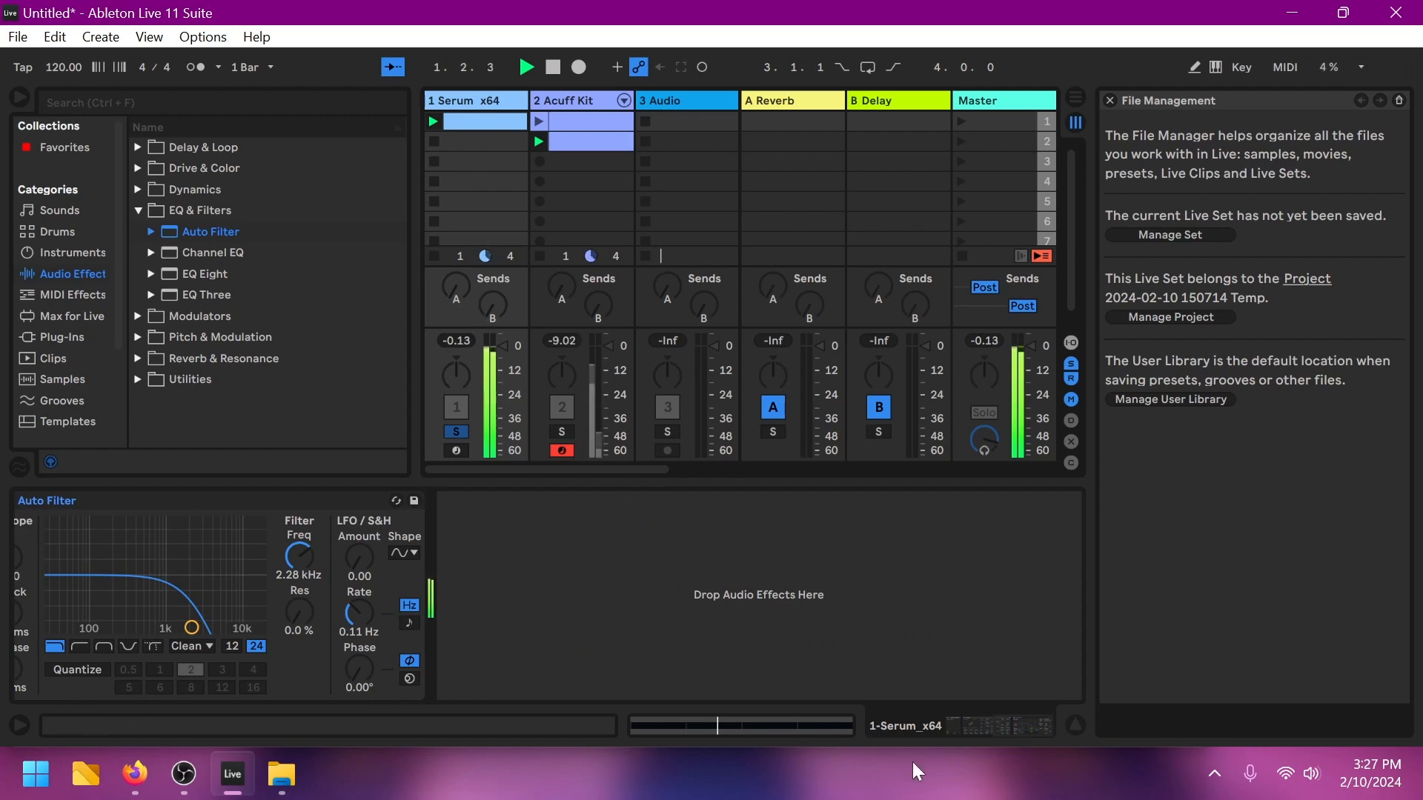
pyautogui.moveTo(1022, 720); pyautogui.dragTo(887, 726)
pyautogui.hotkey('ctrl', 'z')
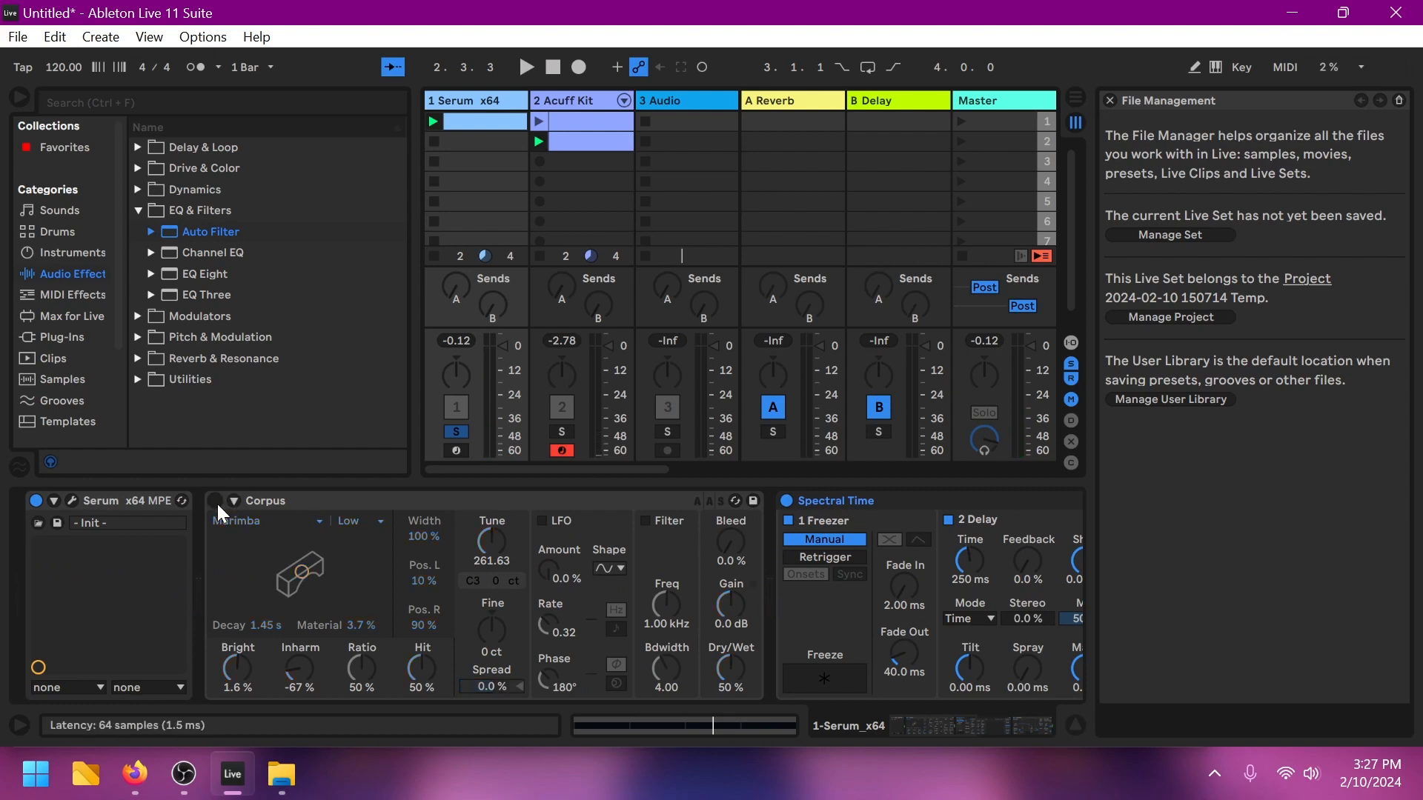
# Step: Play the Serum track with Corpus bypassed and cut Corpus from its device chain
pyautogui.press('space')
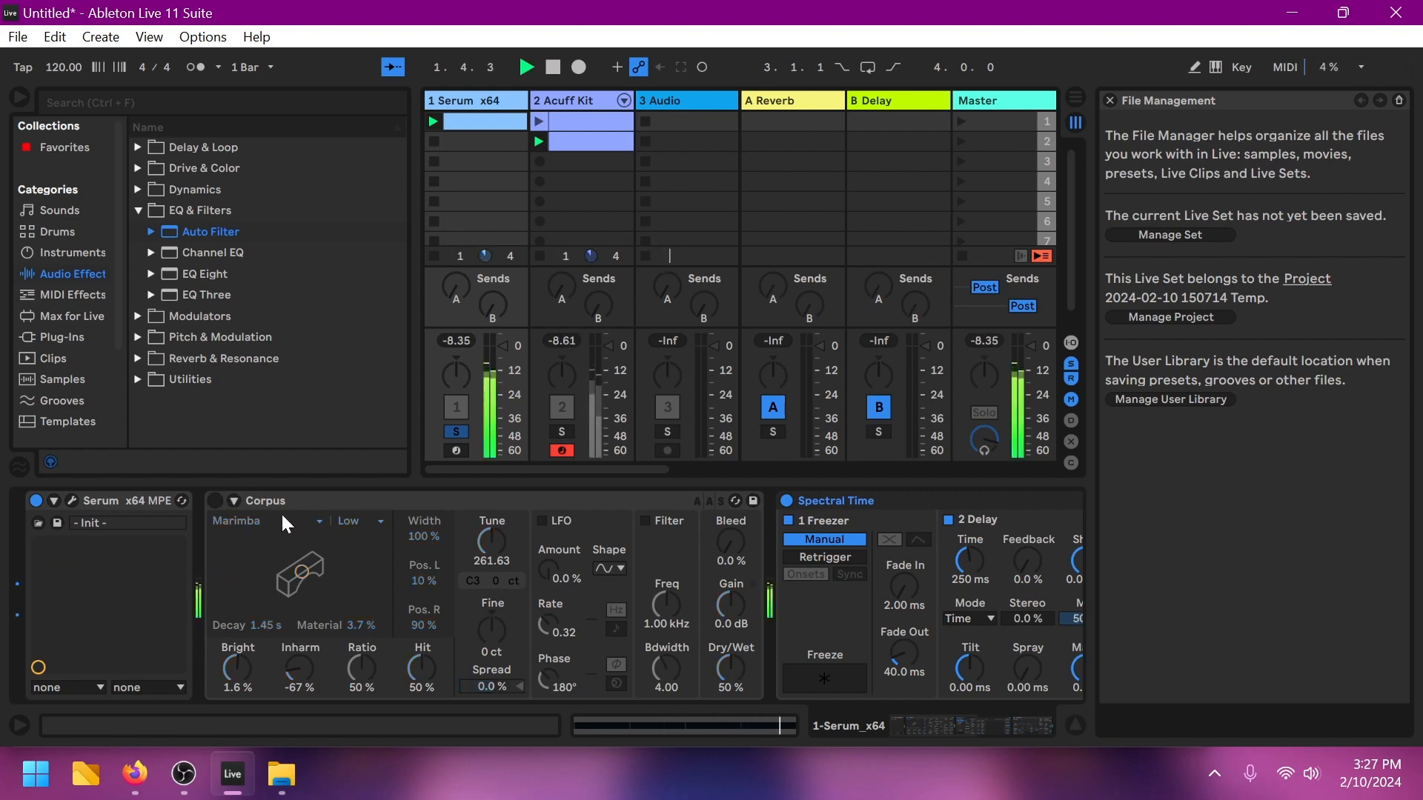
pyautogui.rightClick(298, 498)
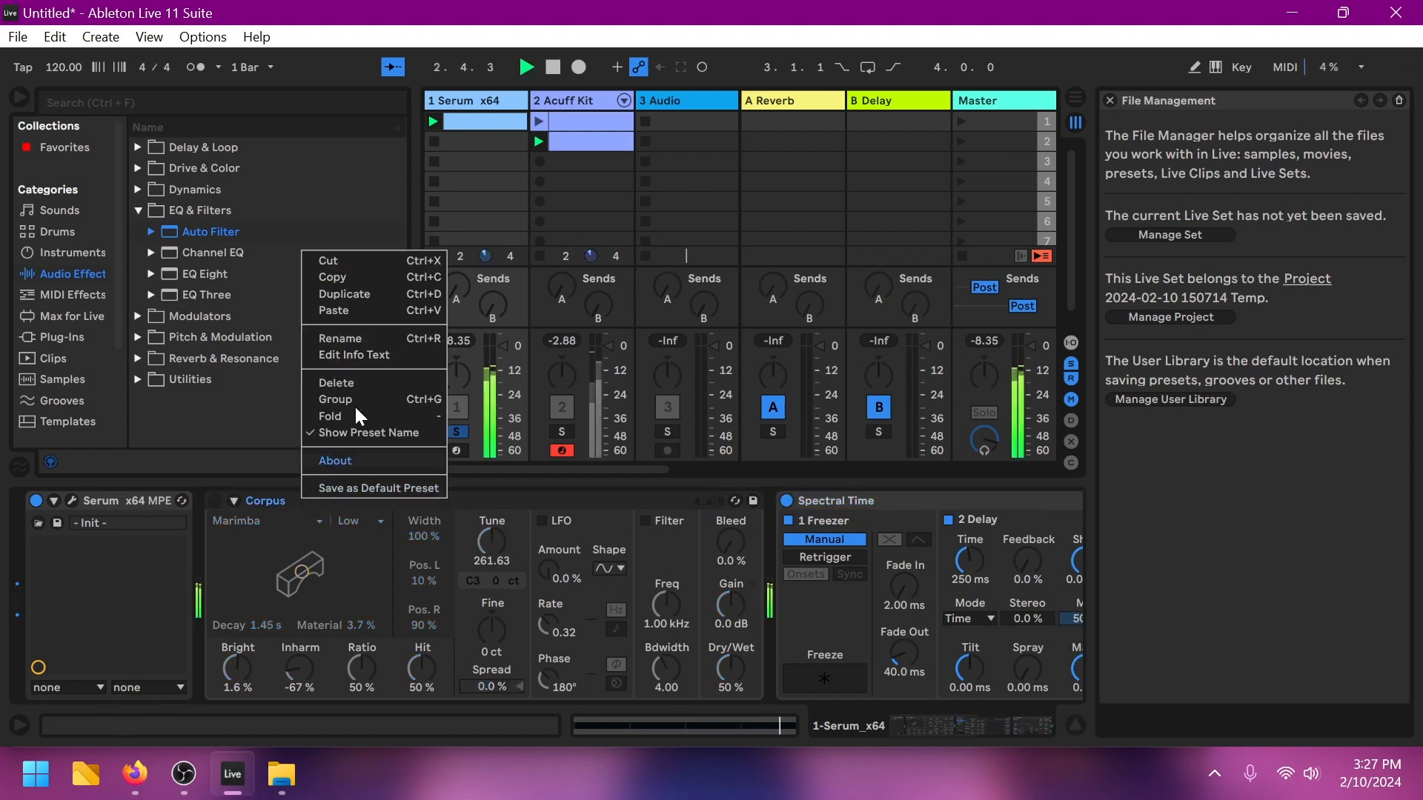
pyautogui.click(372, 259)
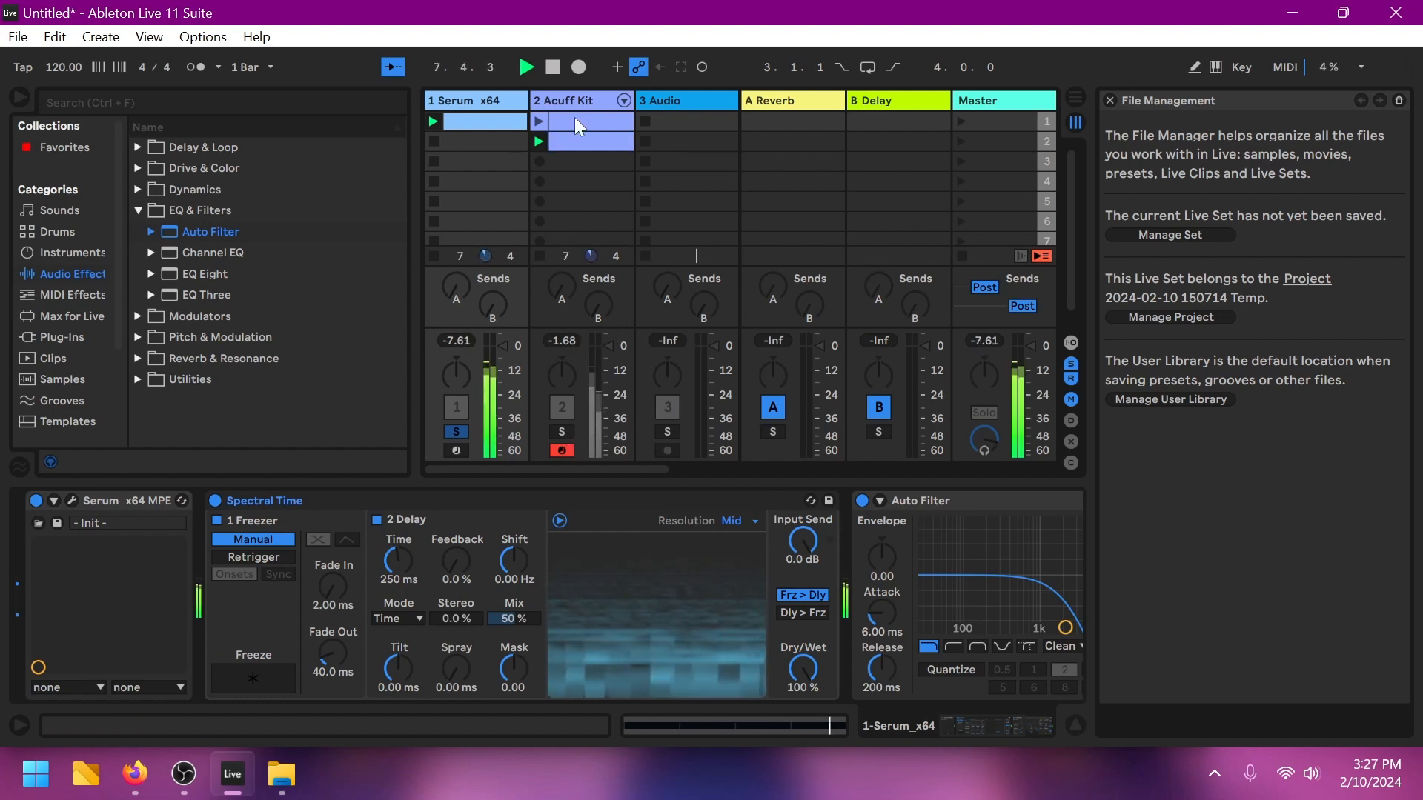
# Step: Solo the Acuff Kit track alongside Serum and play its first clip with the track's Grain Delay bypassed
pyautogui.click(571, 362)
pyautogui.click(563, 433)
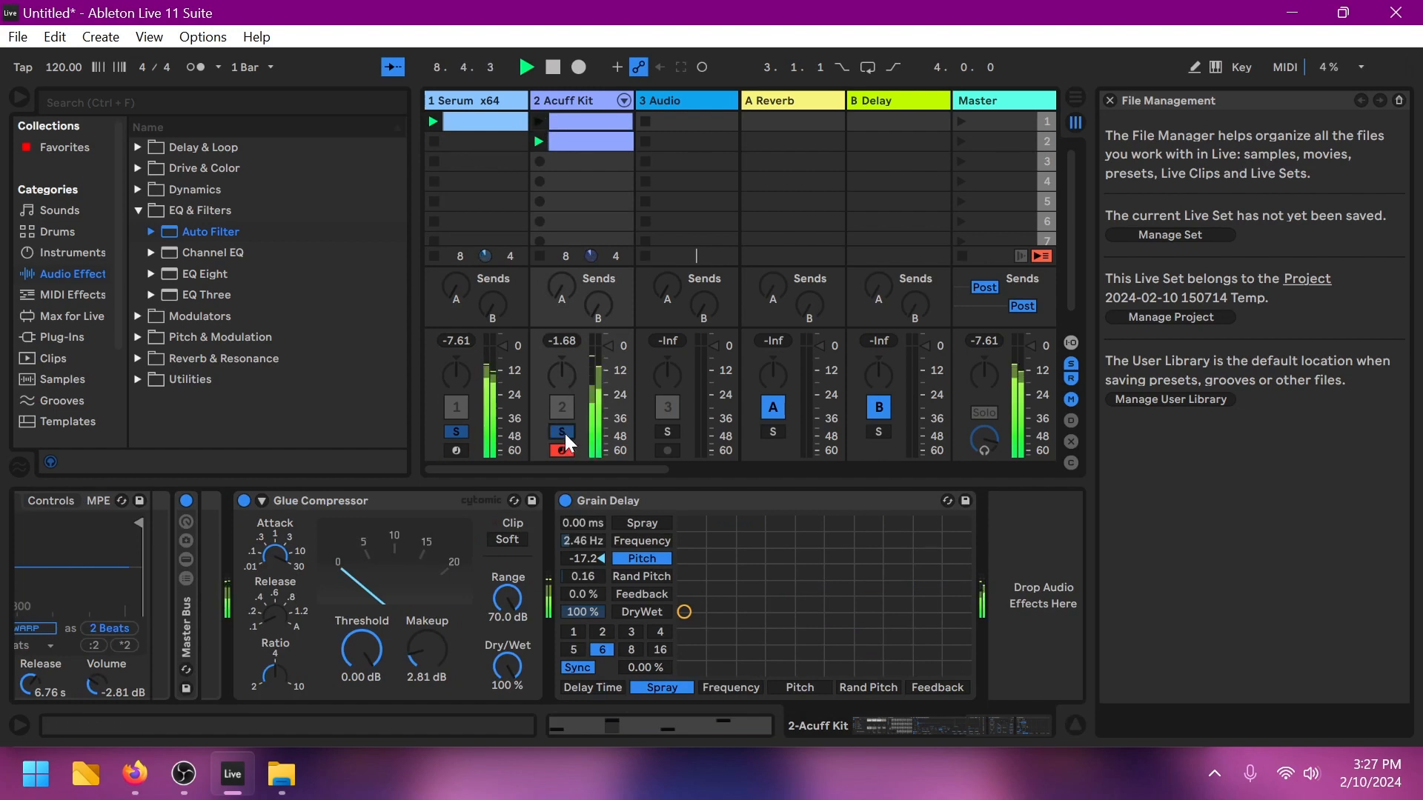
pyautogui.click(566, 501)
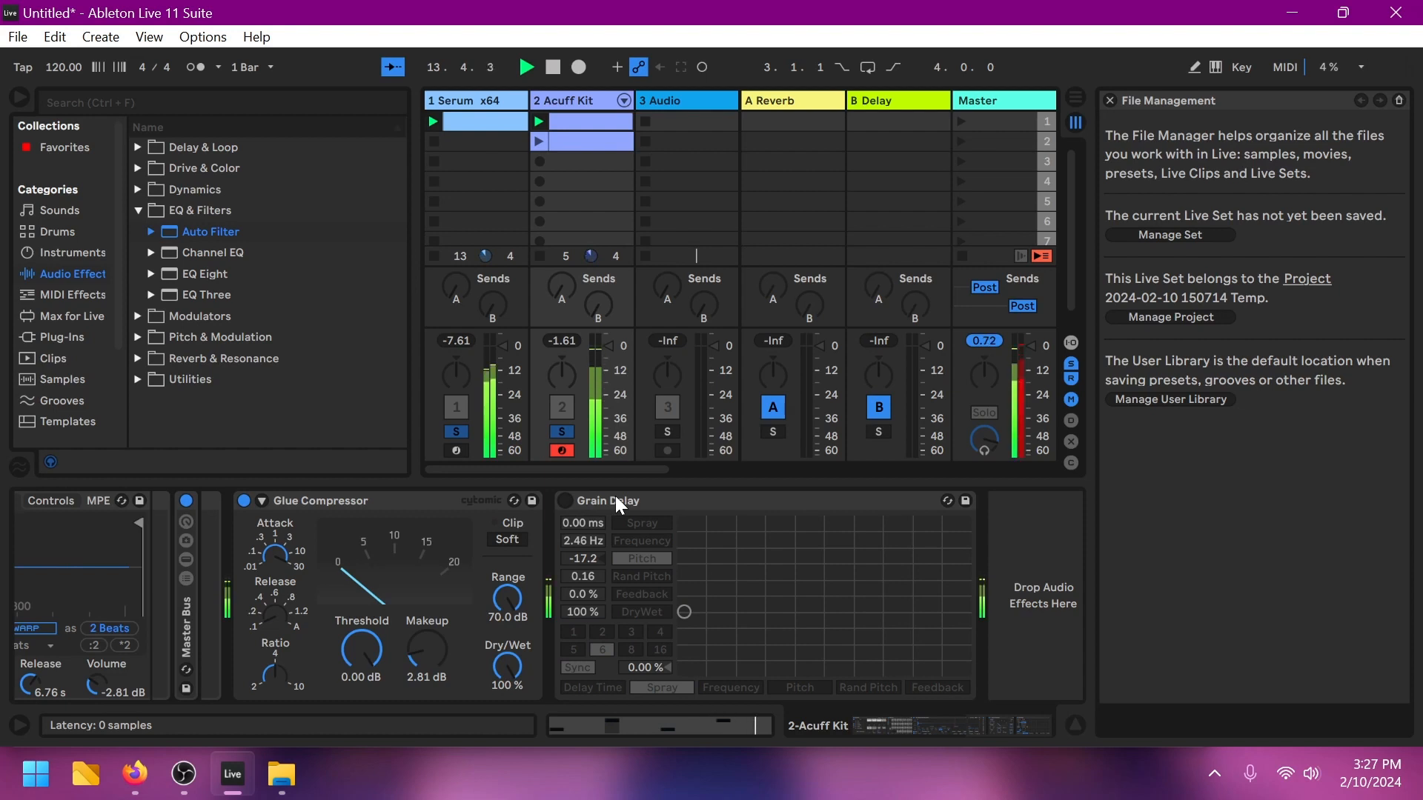
pyautogui.press('space')
# Step: Re-enable the drum track's Grain Delay, set Spray to about 1.33 ms and Pitch to about -21.5, and play it
pyautogui.click(611, 496)
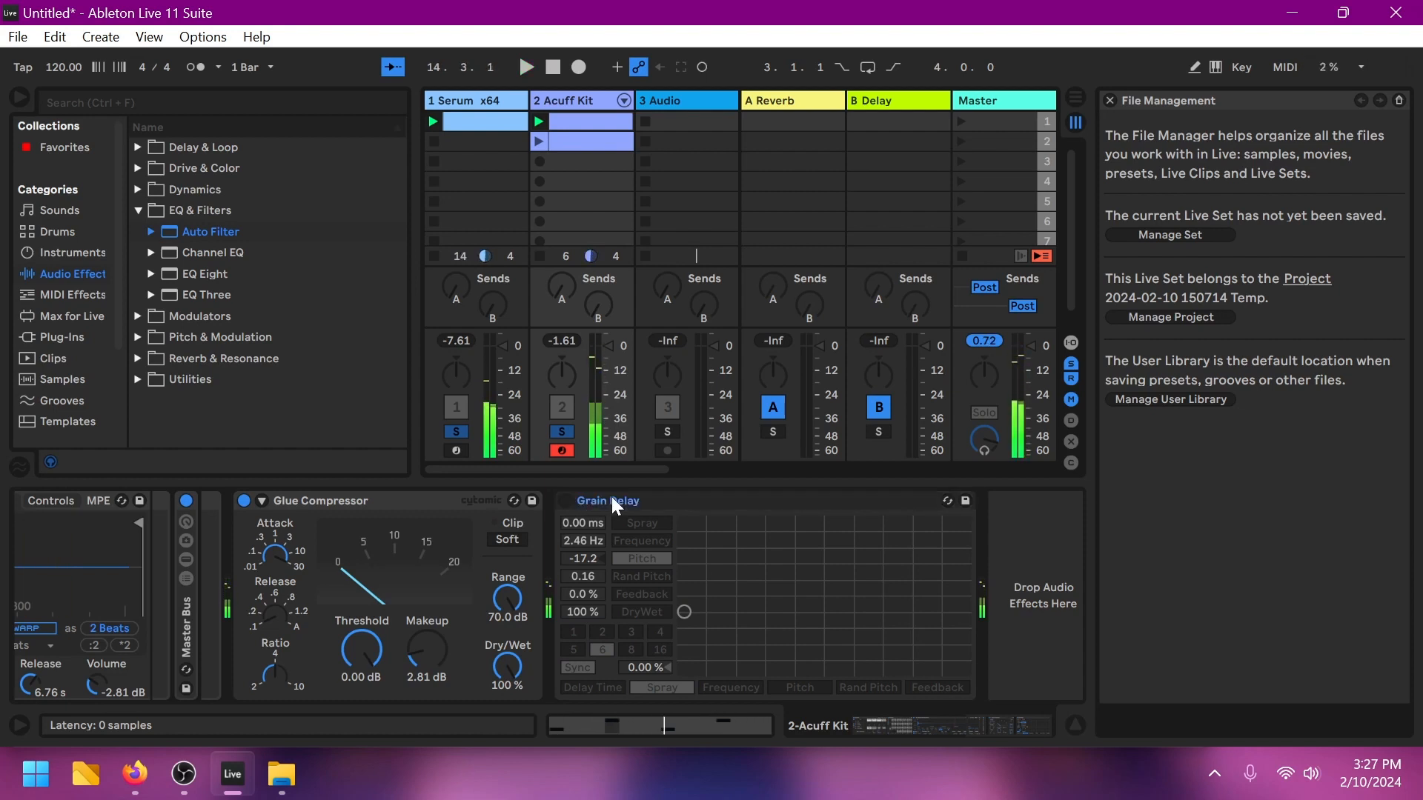
pyautogui.click(568, 502)
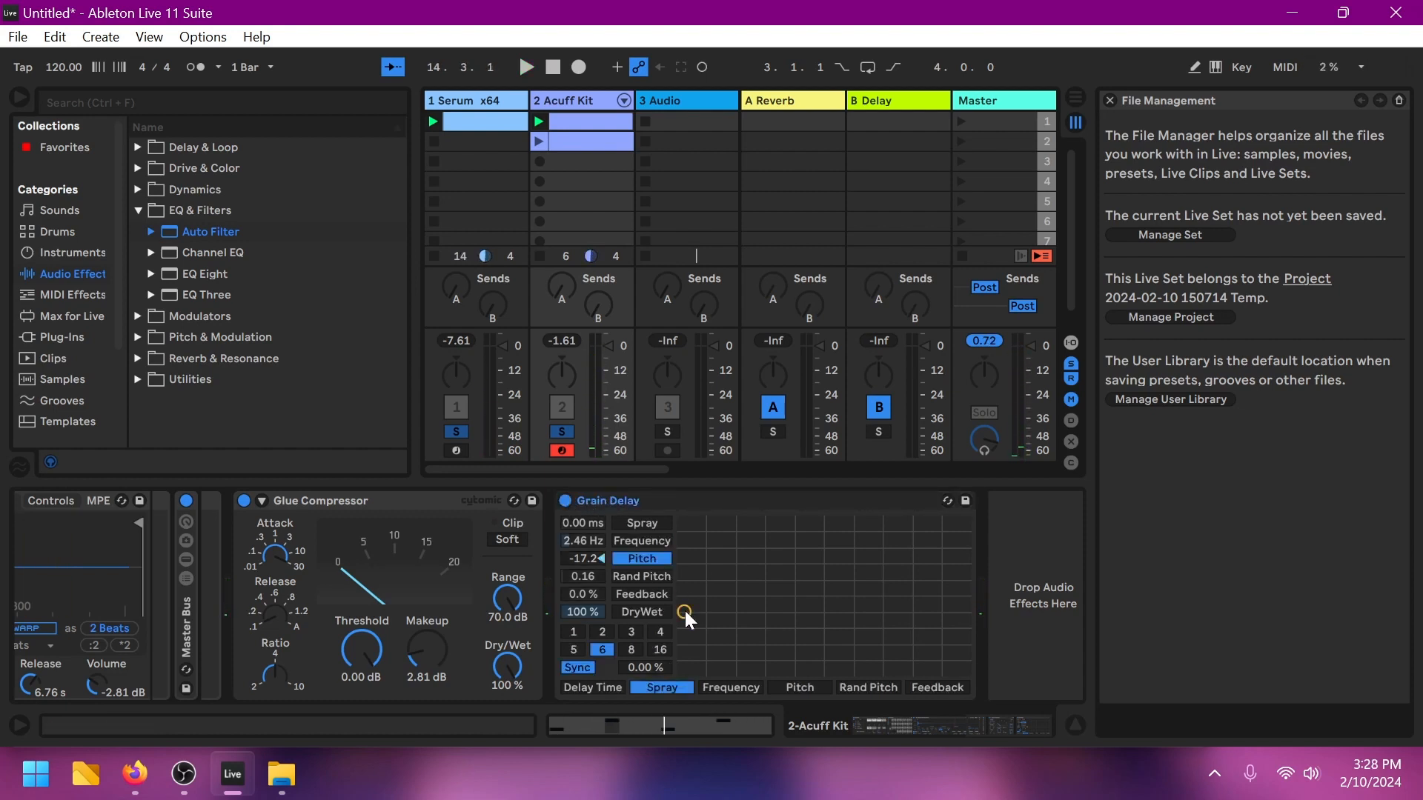
pyautogui.moveTo(684, 611)
pyautogui.mouseDown()
pyautogui.moveTo(711, 564)
pyautogui.moveTo(699, 624)
pyautogui.mouseUp()
pyautogui.press('space')
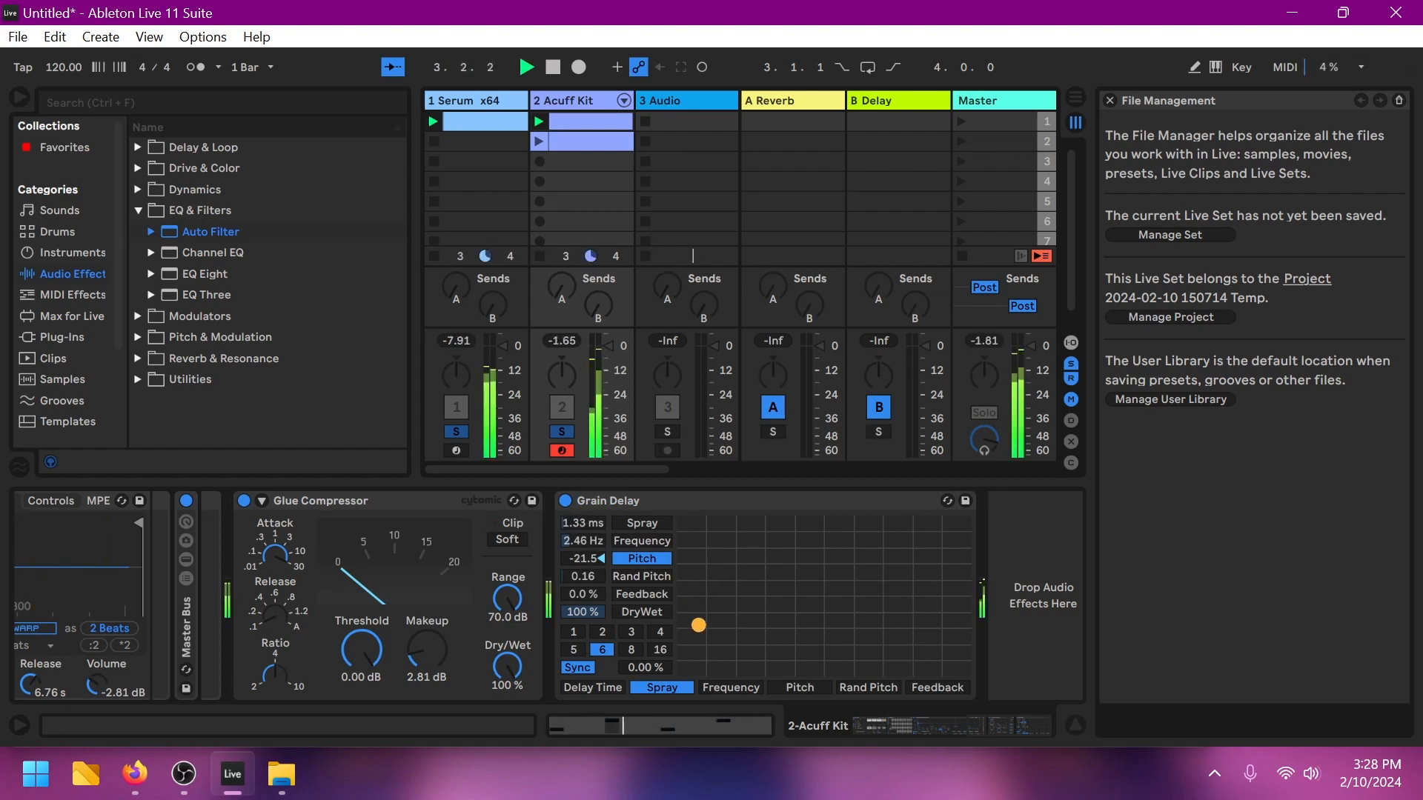
# Step: Cut the Grain Delay from the Acuff Kit track and add an Auto Pan after the Glue Compressor
pyautogui.rightClick(692, 494)
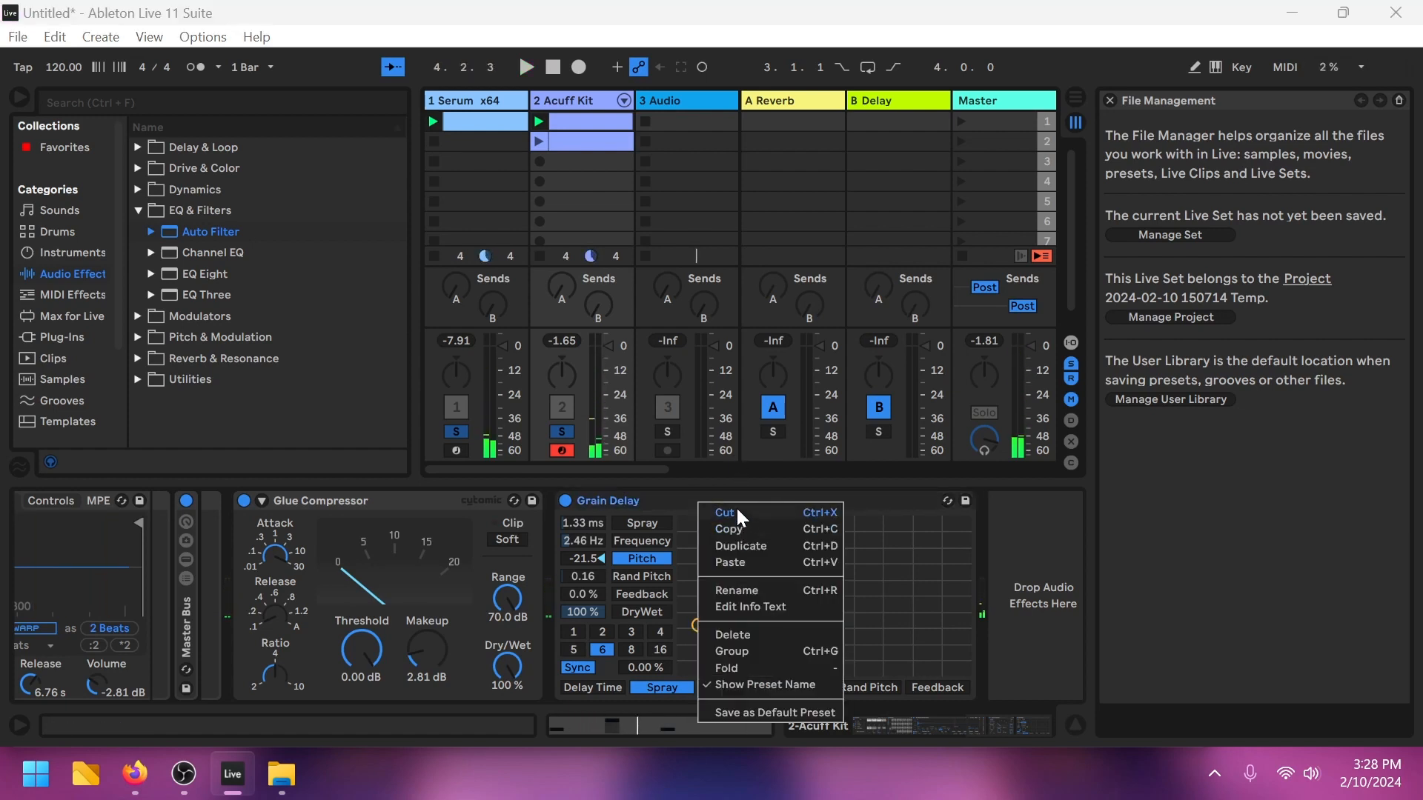
pyautogui.click(736, 508)
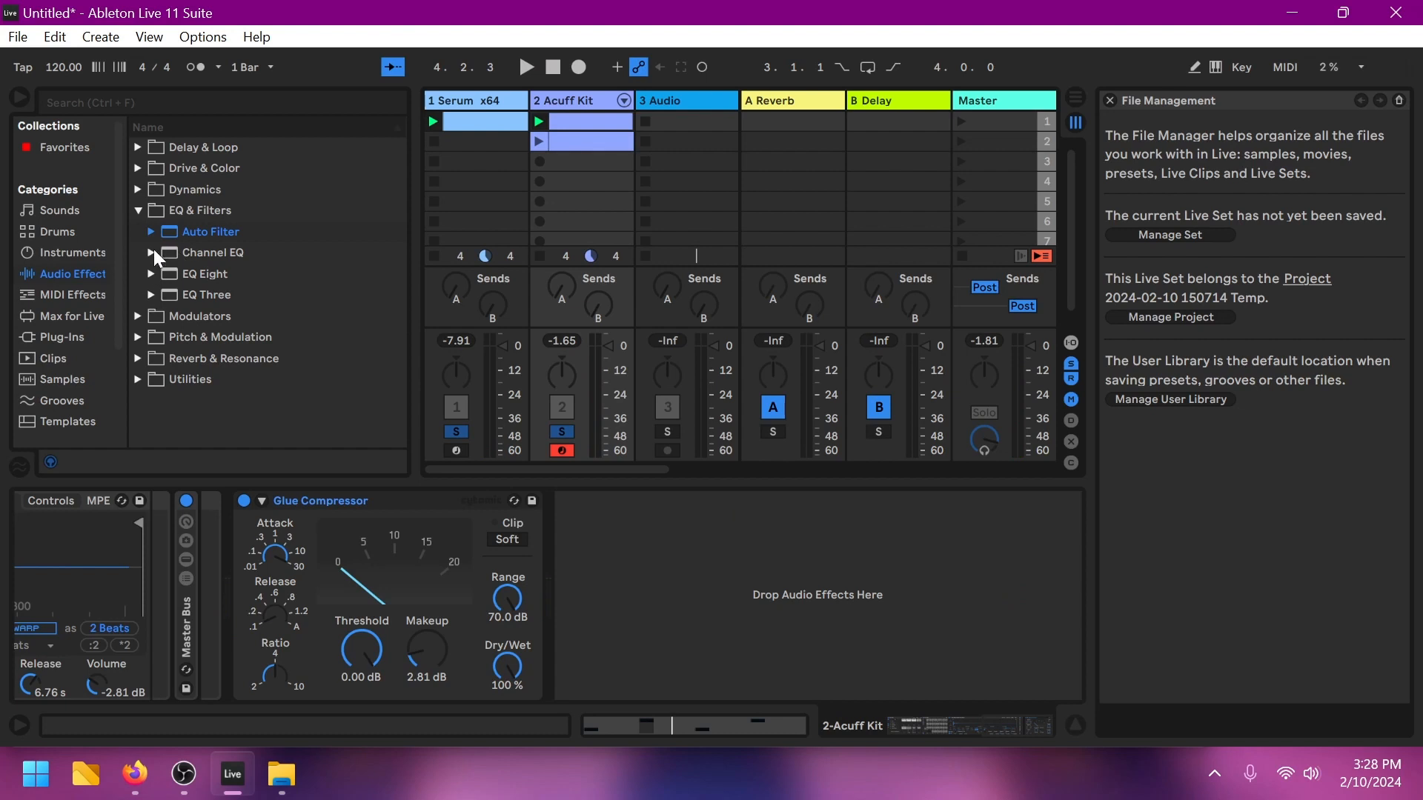
pyautogui.click(145, 175)
pyautogui.click(144, 175)
pyautogui.click(144, 152)
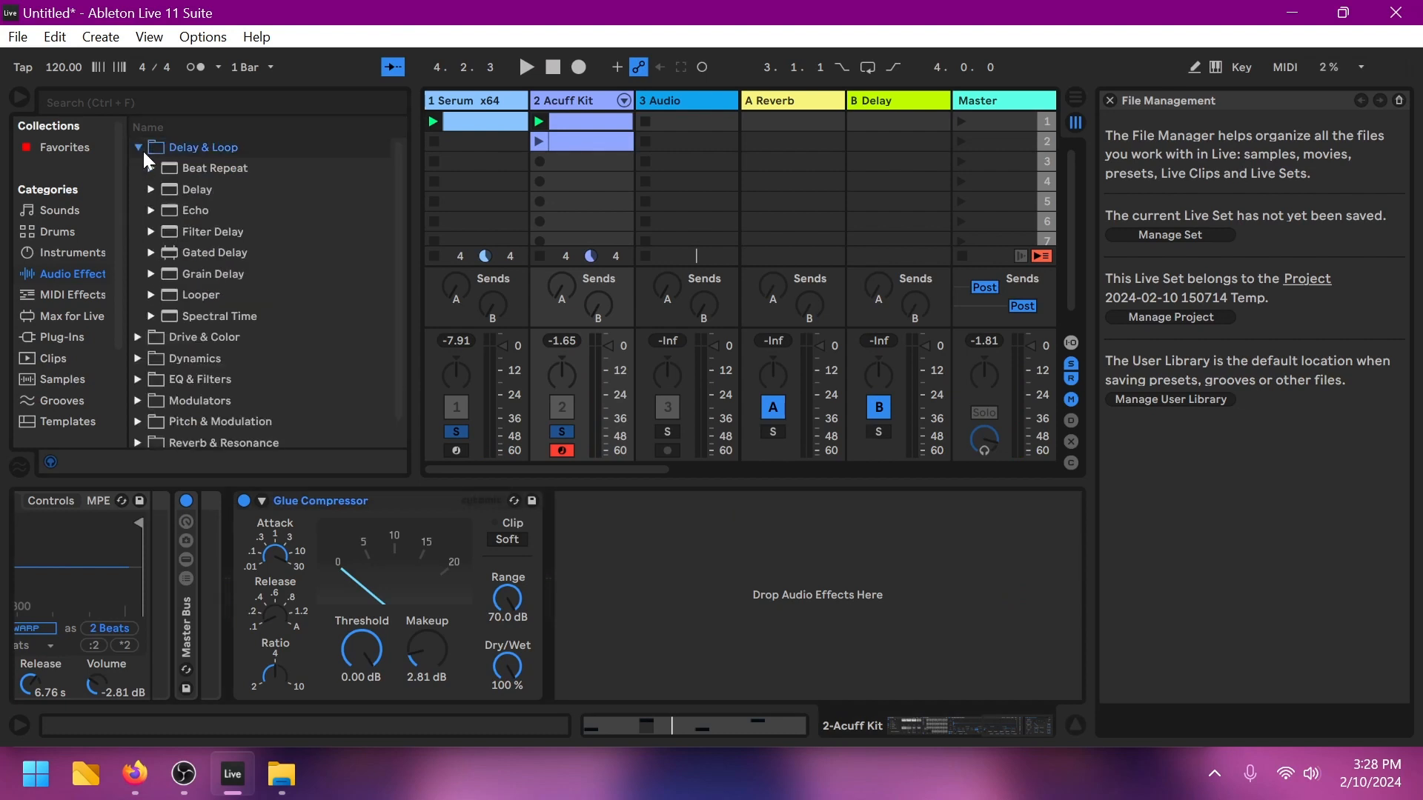
pyautogui.click(144, 151)
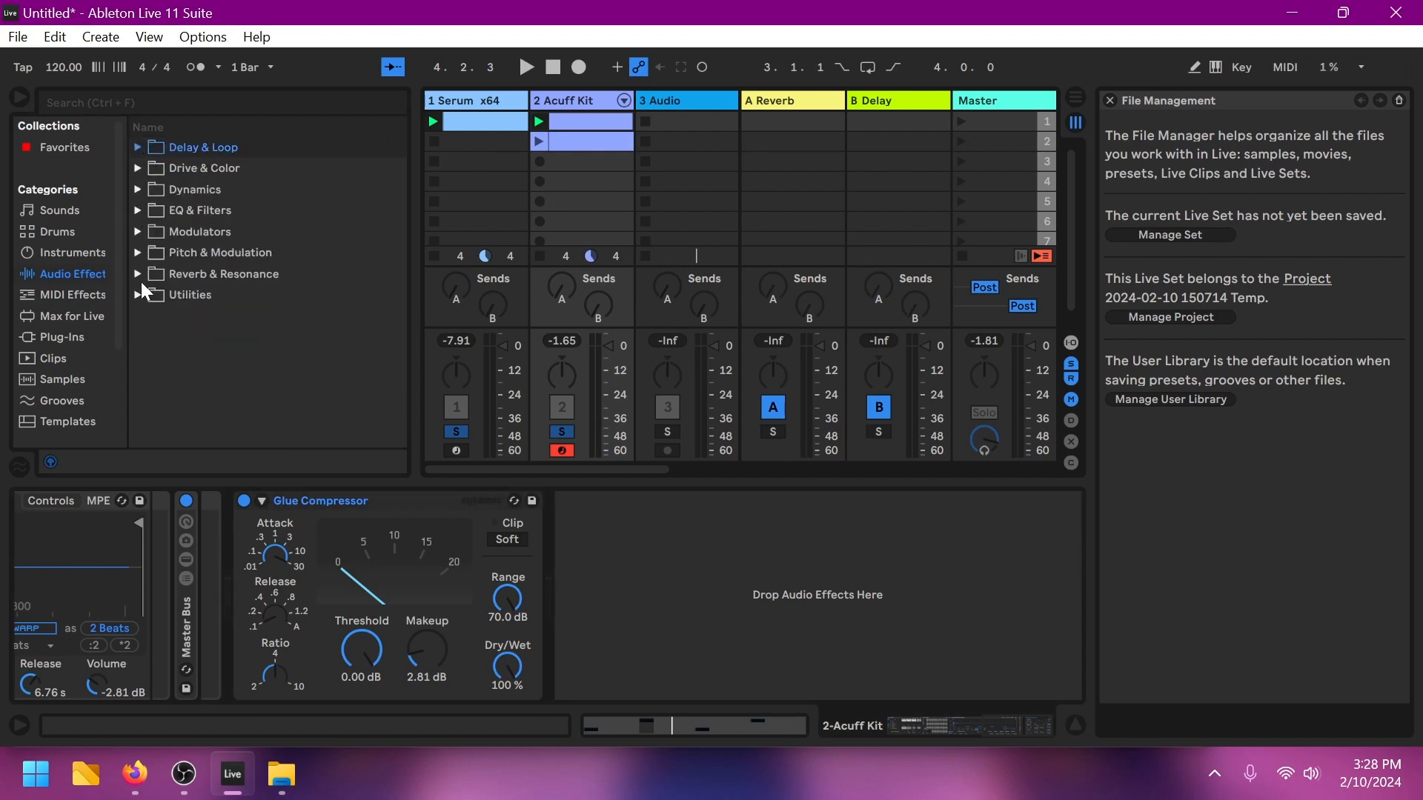
pyautogui.click(139, 253)
pyautogui.moveTo(184, 271); pyautogui.dragTo(660, 582)
# Step: Set the Auto Pan's Amount to 100 % and Rate to 0.05 Hz, and play the drums
pyautogui.moveTo(599, 622); pyautogui.dragTo(599, 564)
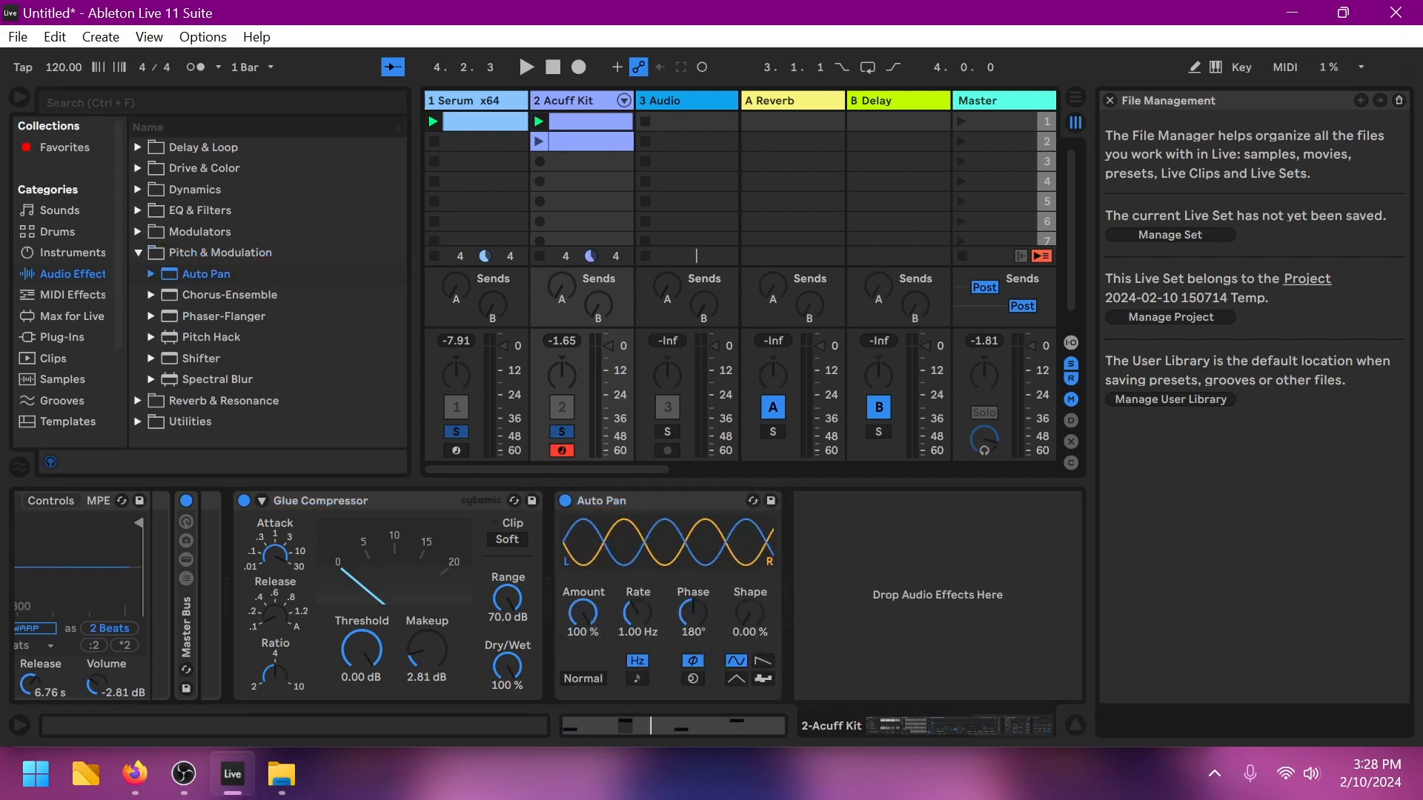
pyautogui.moveTo(637, 612); pyautogui.dragTo(638, 678)
pyautogui.press('space')
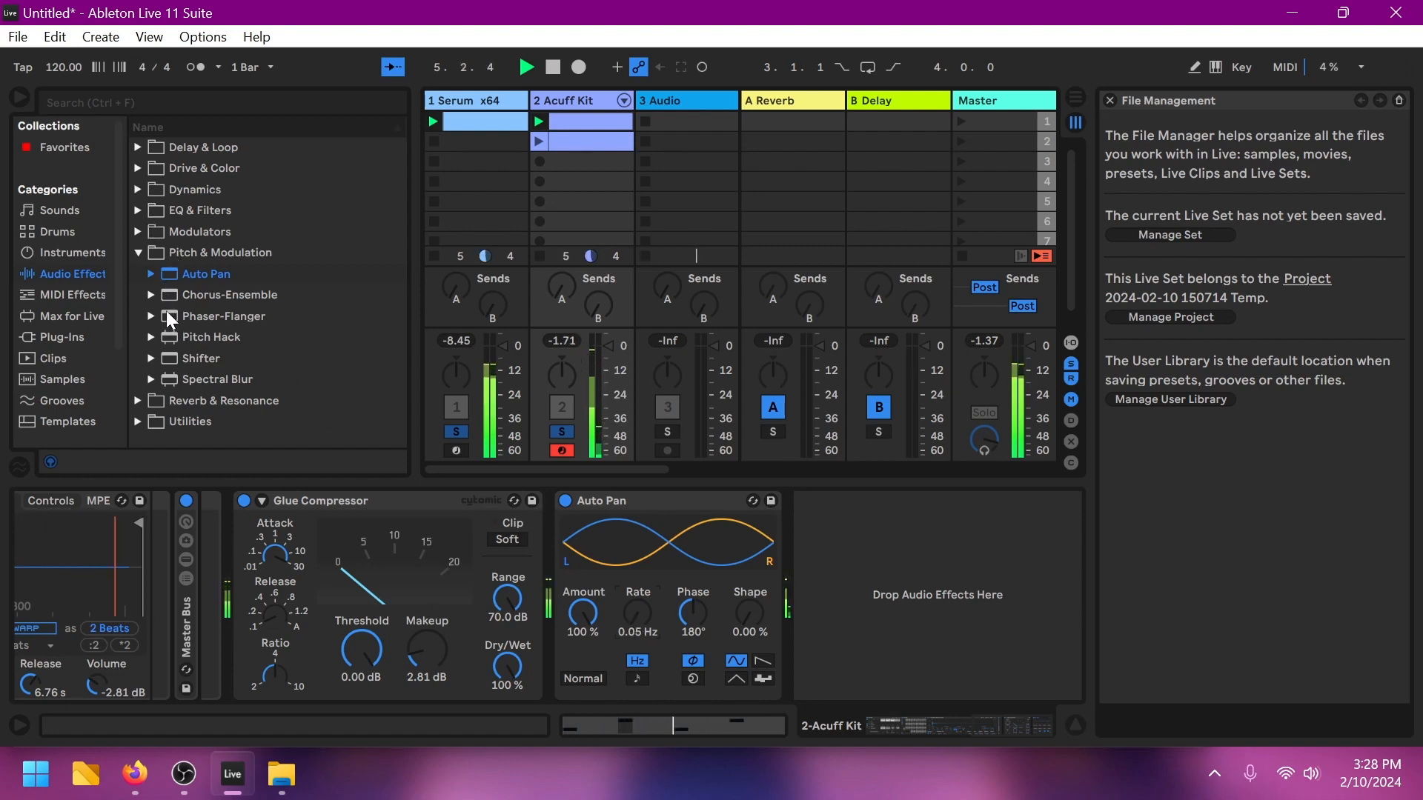
# Step: Add a Phaser-Flanger after the Auto Pan on the Acuff Kit track with a tempo-synced Rate of 2
pyautogui.moveTo(169, 315); pyautogui.dragTo(877, 575)
pyautogui.moveTo(830, 669); pyautogui.dragTo(830, 642)
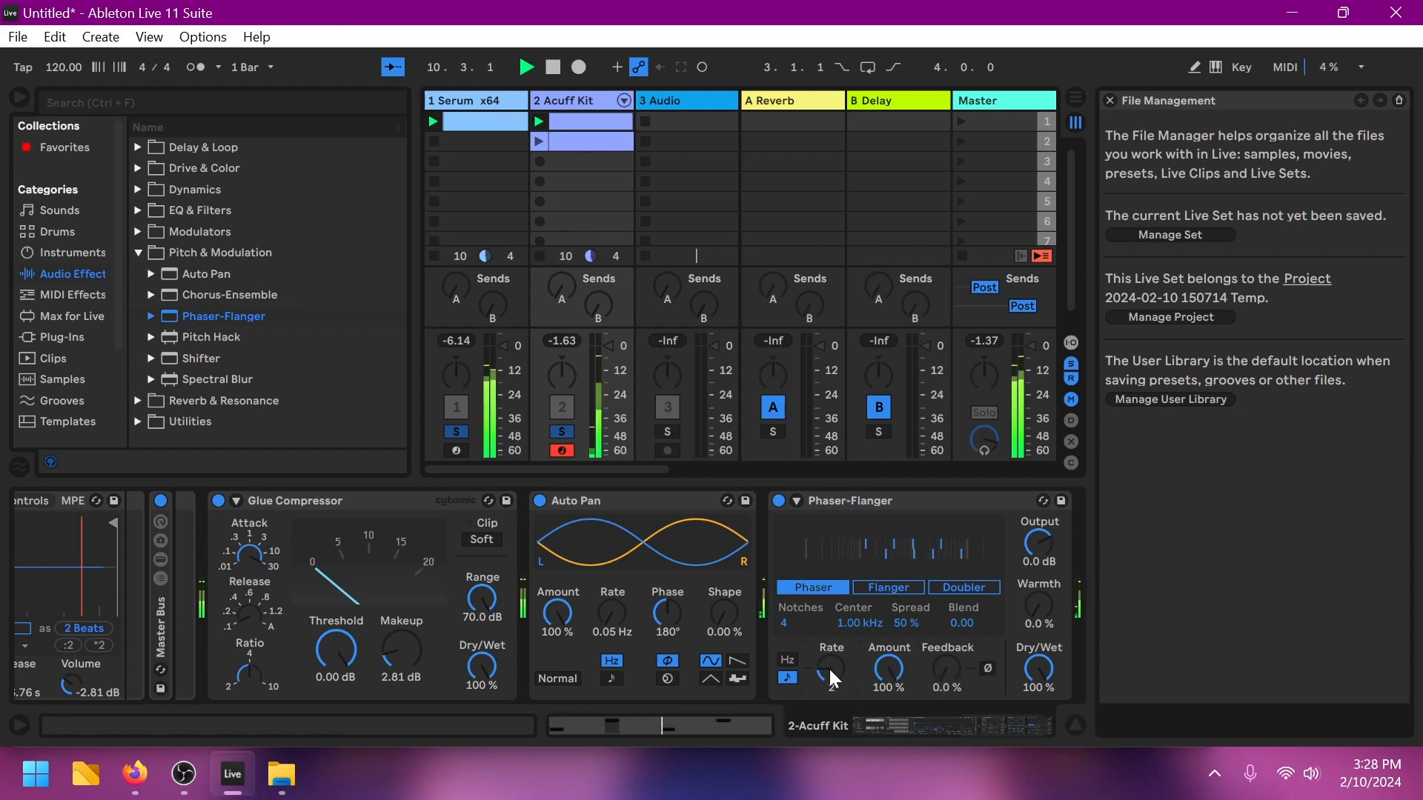
pyautogui.moveTo(829, 669); pyautogui.dragTo(839, 673)
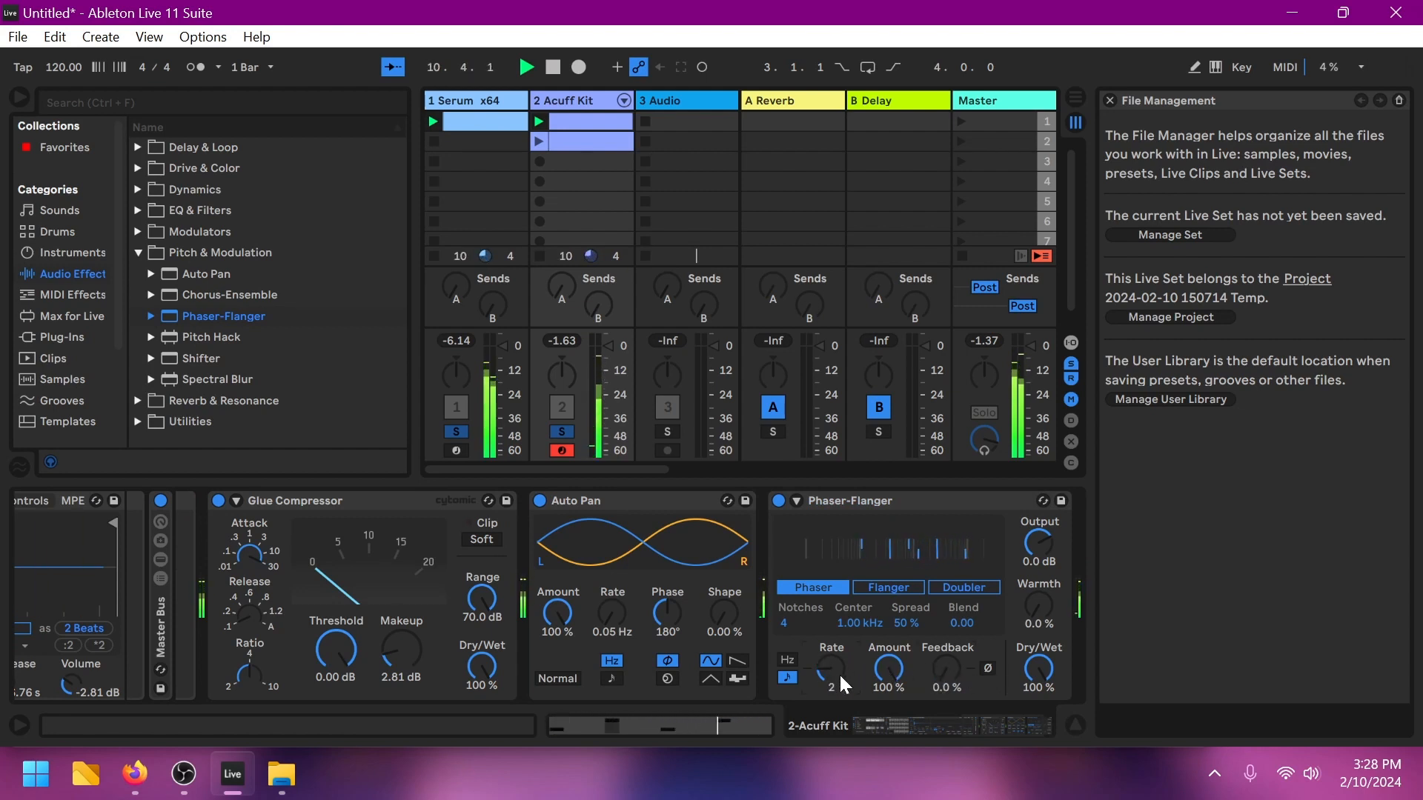
pyautogui.click(946, 723)
pyautogui.click(1001, 723)
pyautogui.moveTo(1003, 719); pyautogui.dragTo(1012, 717)
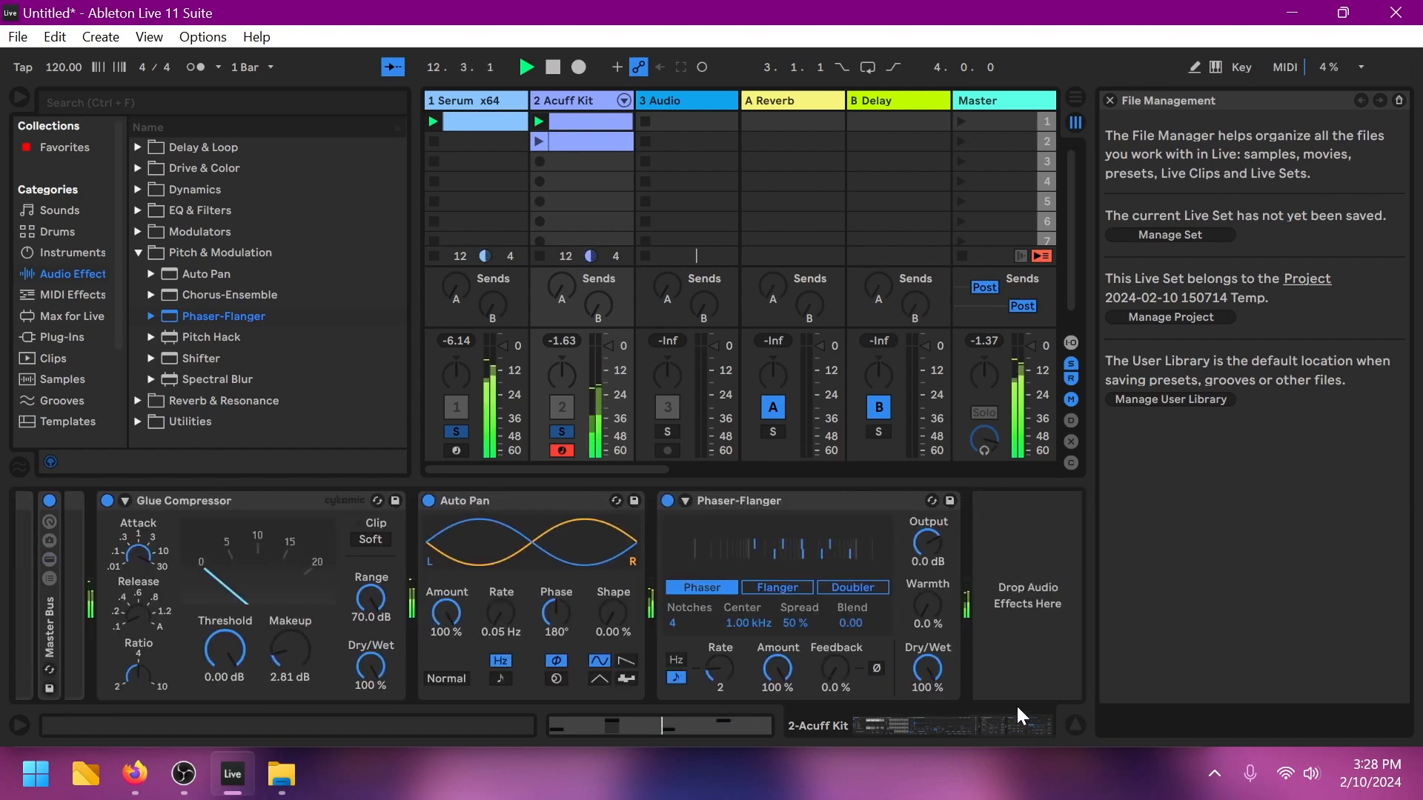
# Step: Stop playback and load the B Bass.adv preset from the Bass sounds onto a new track
pyautogui.click(54, 209)
pyautogui.press('space')
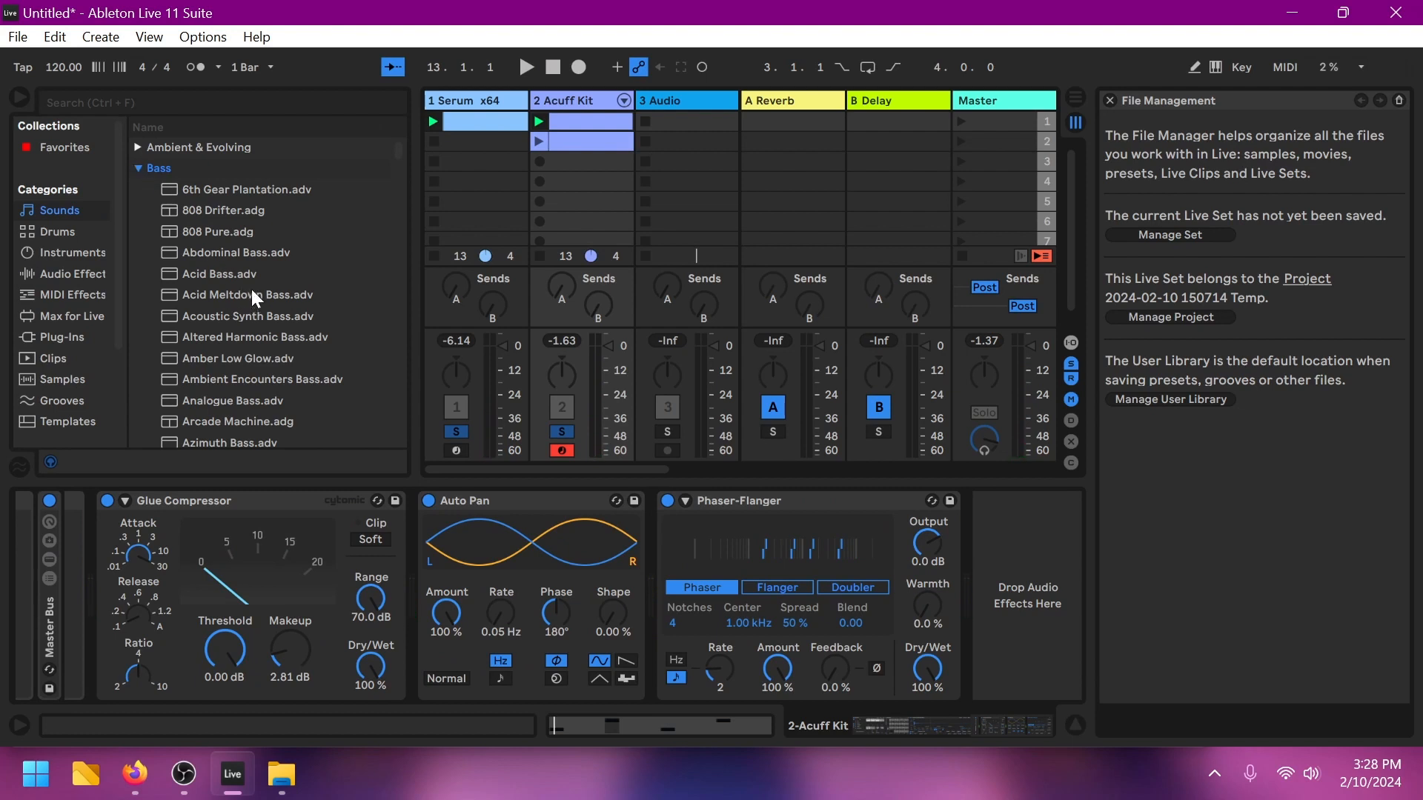
pyautogui.scroll(-5, 249, 287)
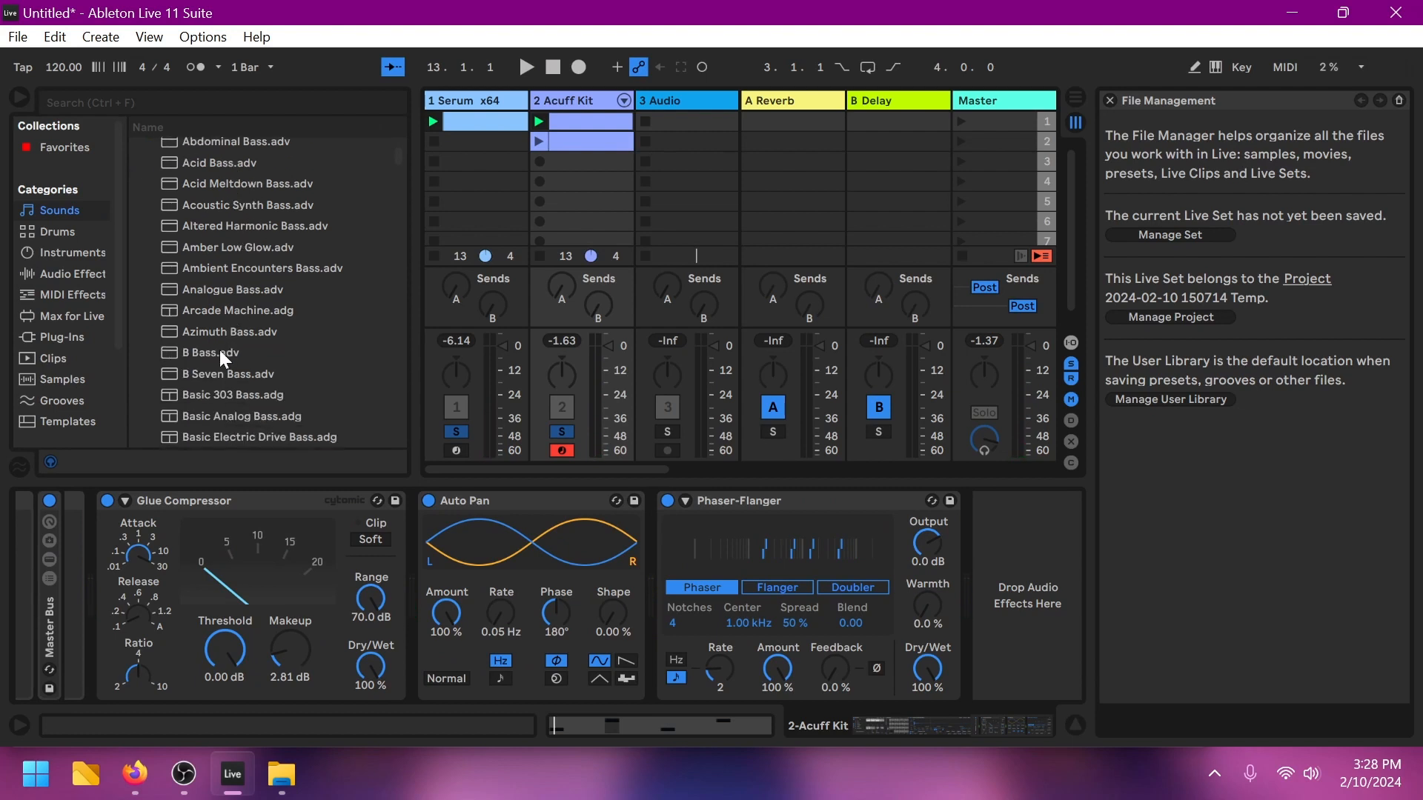
pyautogui.moveTo(220, 350); pyautogui.dragTo(675, 167)
# Step: Delete the two empty audio tracks and create an empty MIDI clip in the B Bass track's first slot
pyautogui.click(462, 95)
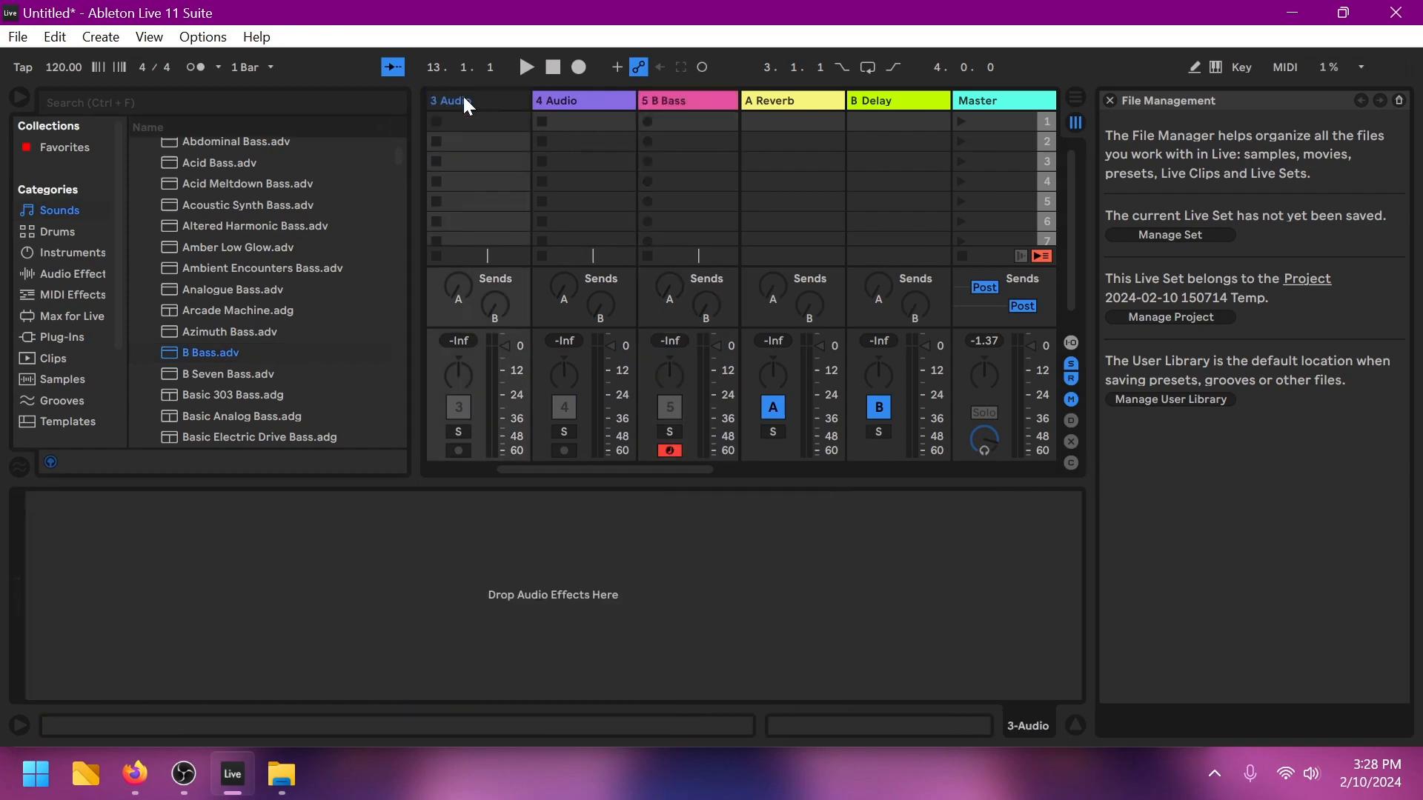
pyautogui.rightClick(576, 92)
pyautogui.click(608, 106)
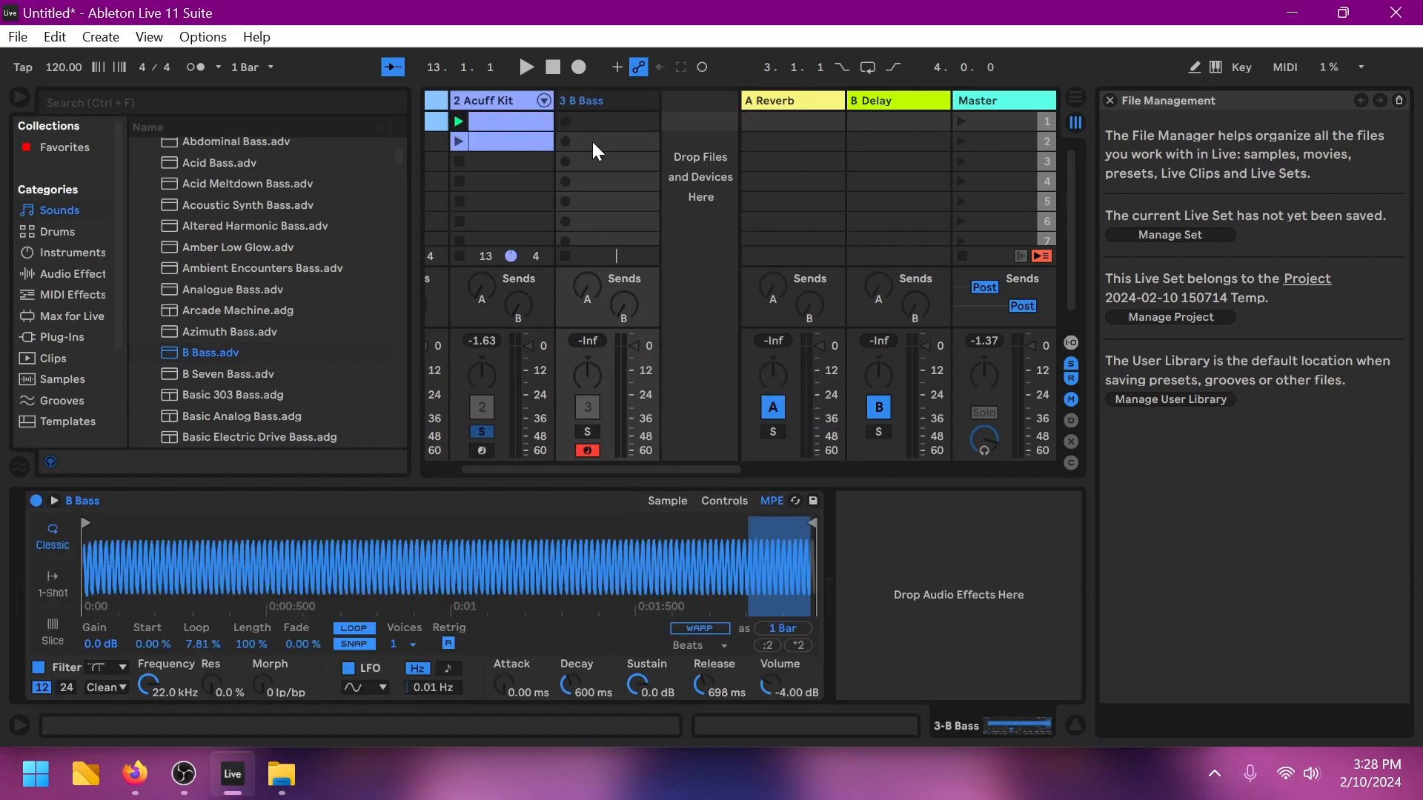
pyautogui.doubleClick(590, 126)
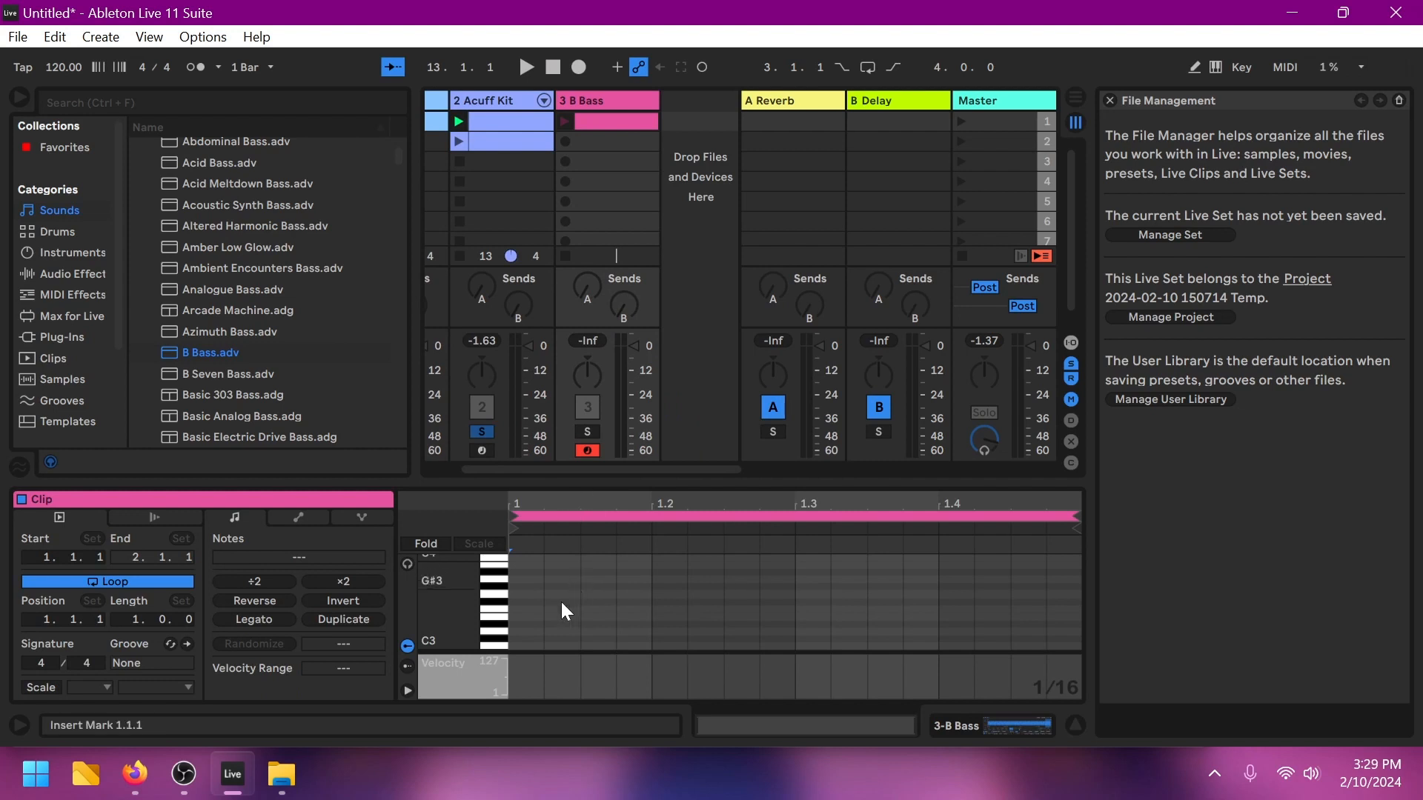
# Step: Draw a two-beat F3 note at the start of the B Bass clip, then play the clip with its track soloed
pyautogui.doubleClick(517, 608)
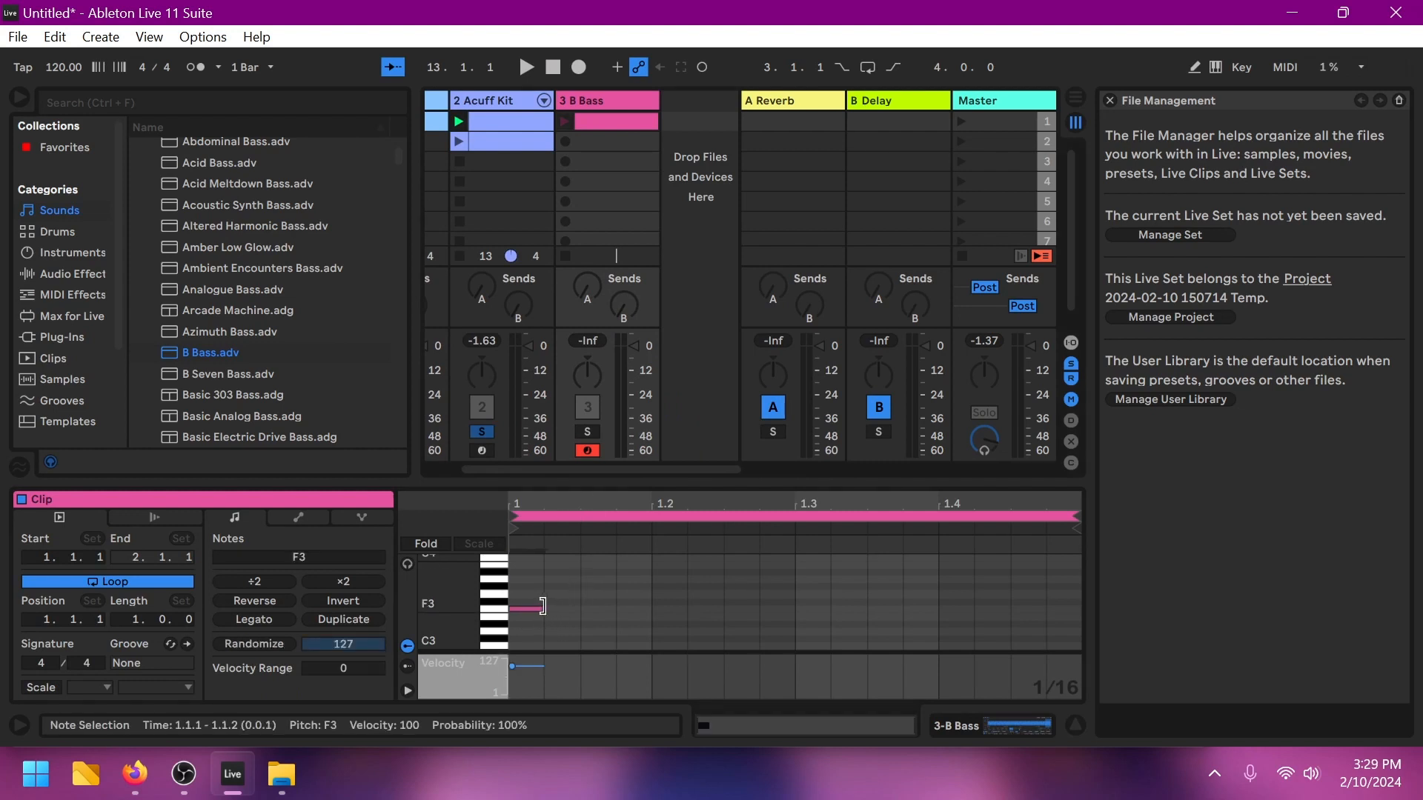
pyautogui.moveTo(543, 607); pyautogui.dragTo(793, 596)
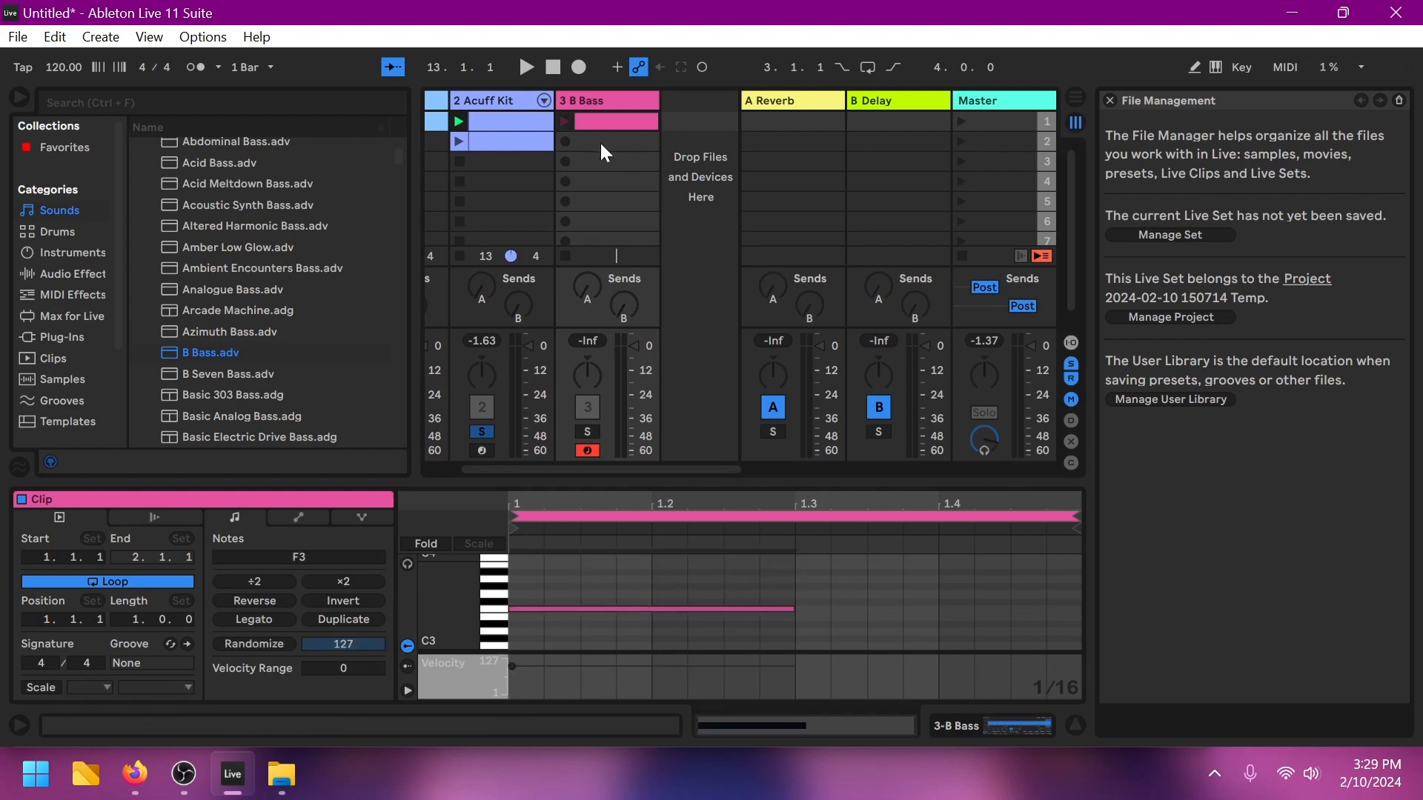
pyautogui.click(565, 120)
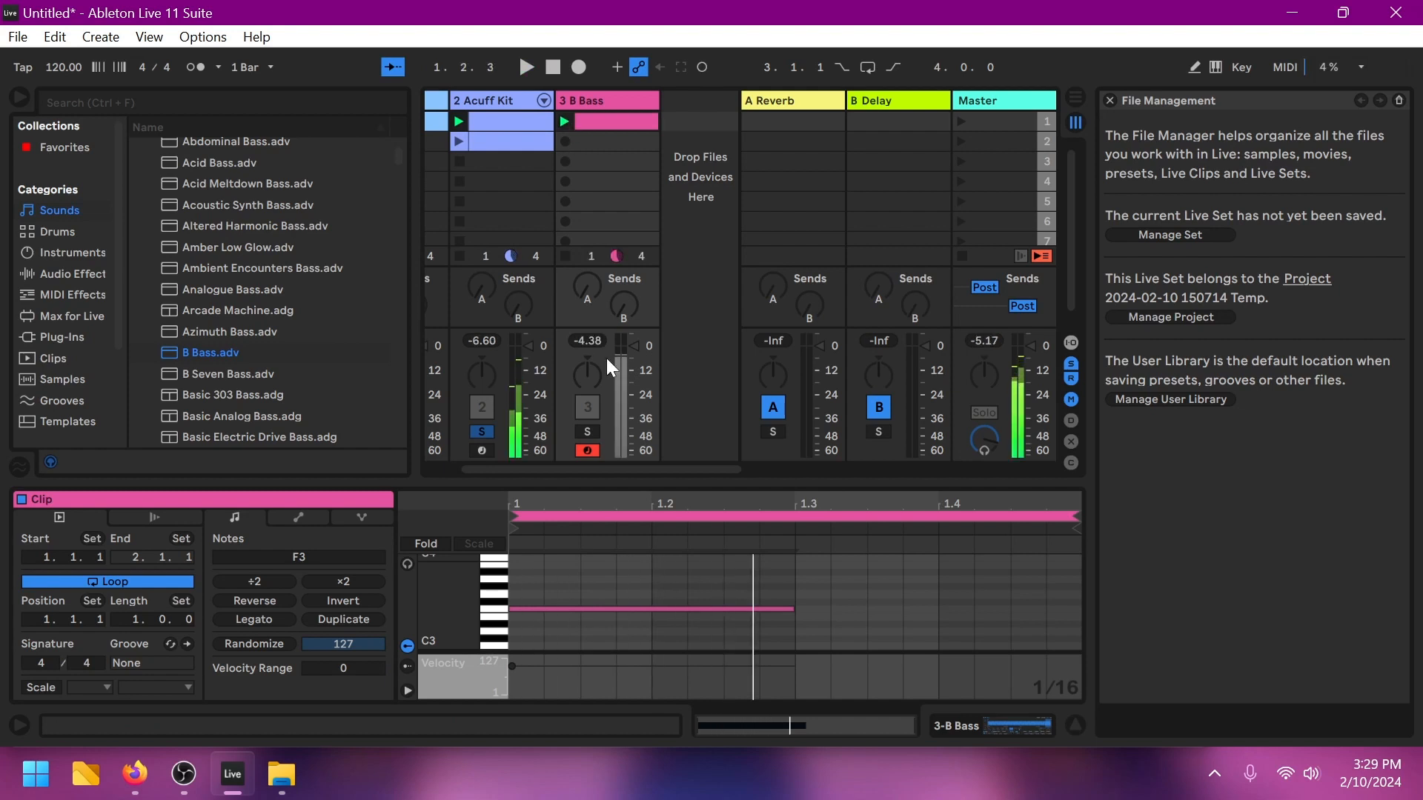
pyautogui.click(595, 430)
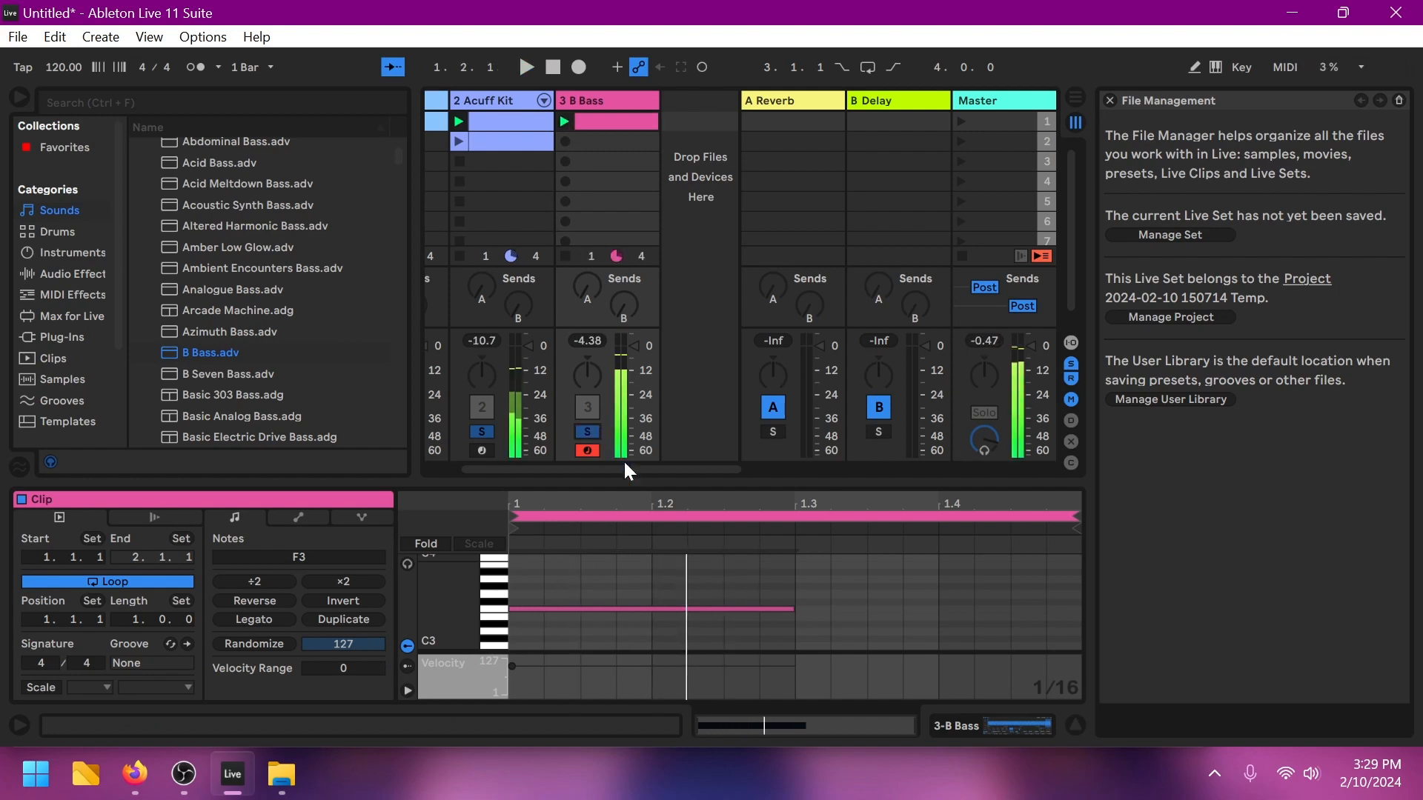
# Step: Transpose the bass note down to D3 and duplicate it right behind itself as a C3 note
pyautogui.moveTo(808, 581); pyautogui.dragTo(743, 620)
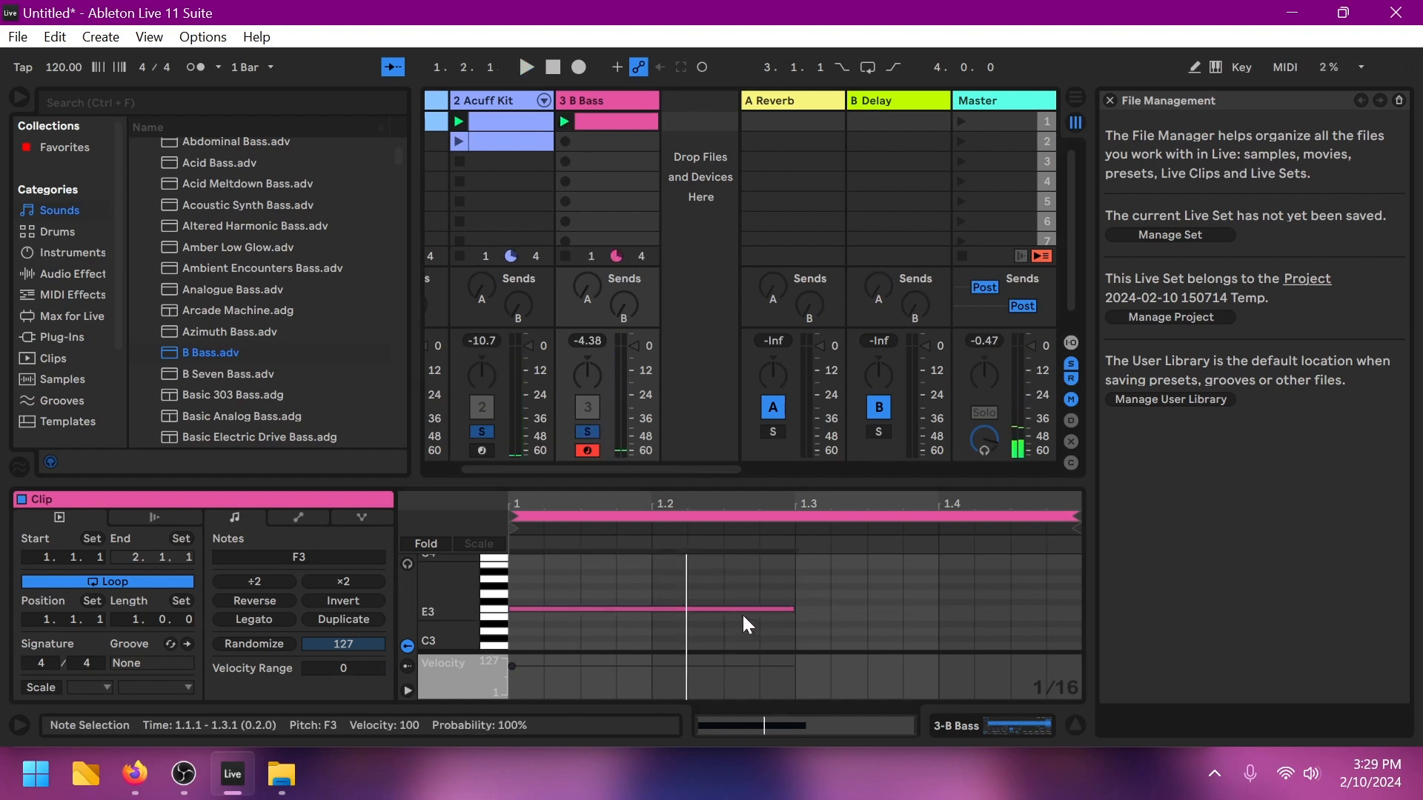
pyautogui.press('Down')
pyautogui.press('Down')
pyautogui.press('Down')
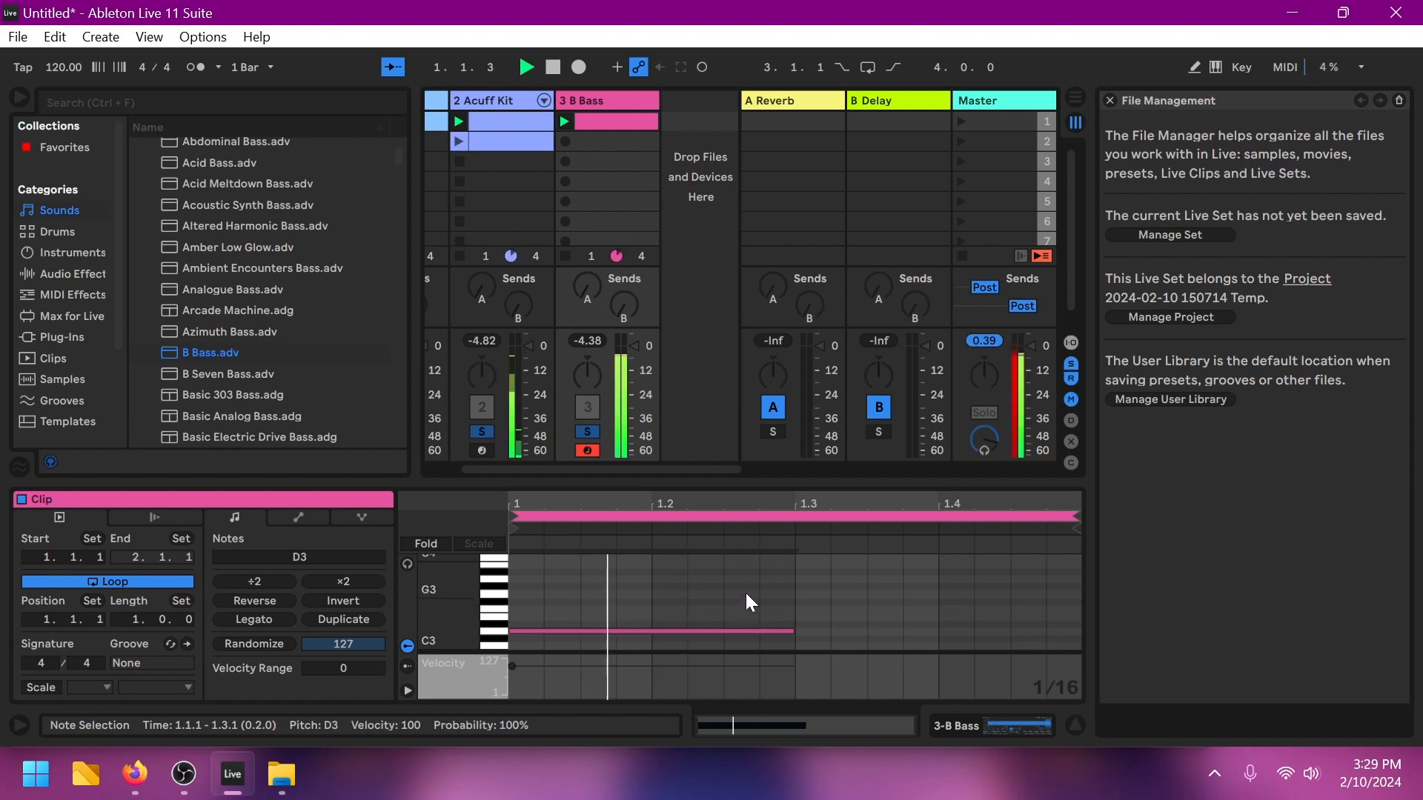
pyautogui.hotkey('ctrl', 'd')
pyautogui.press('Down')
pyautogui.press('Down')
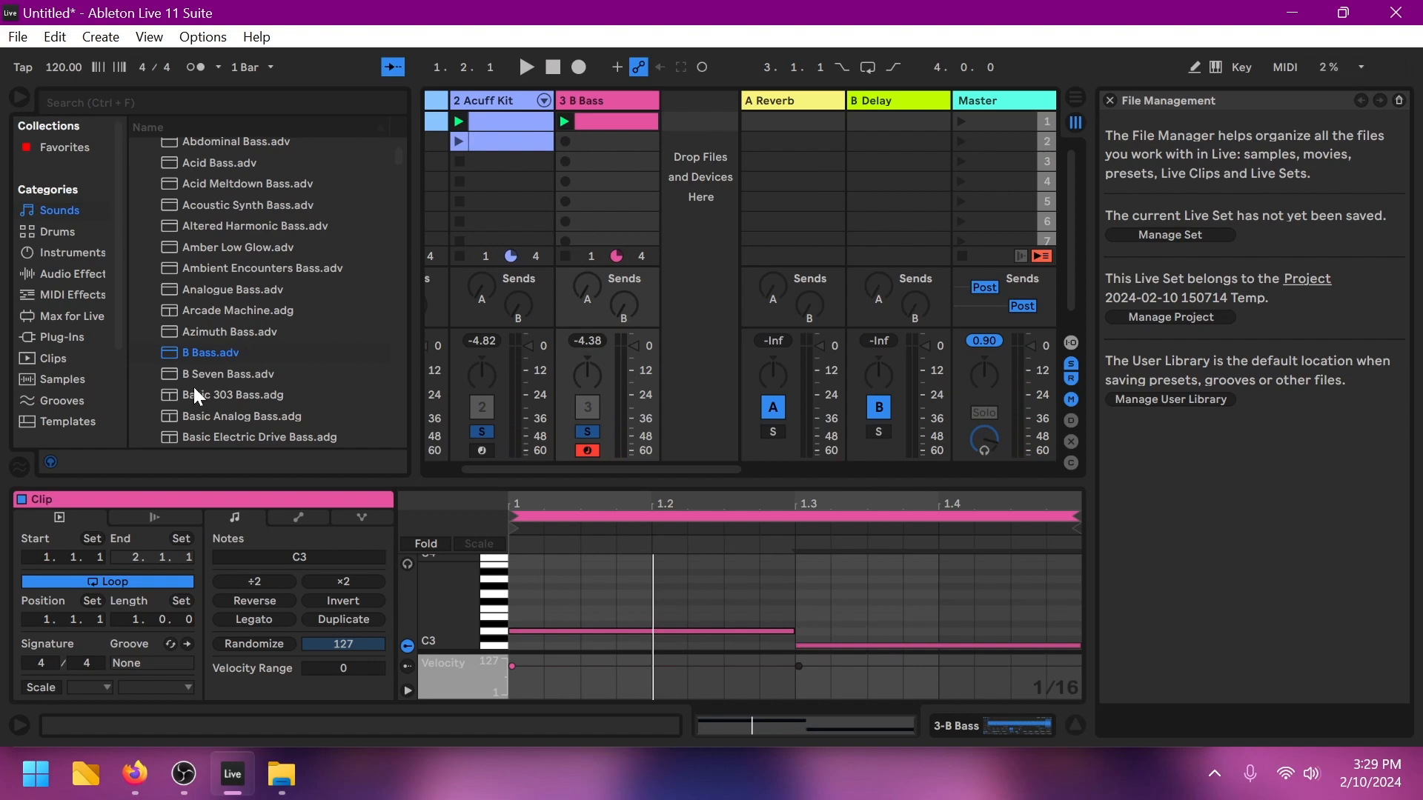
# Step: Add an Auto Filter to the B Bass track, set its low-pass frequency to 613 Hz and play the result
pyautogui.click(33, 279)
pyautogui.click(50, 297)
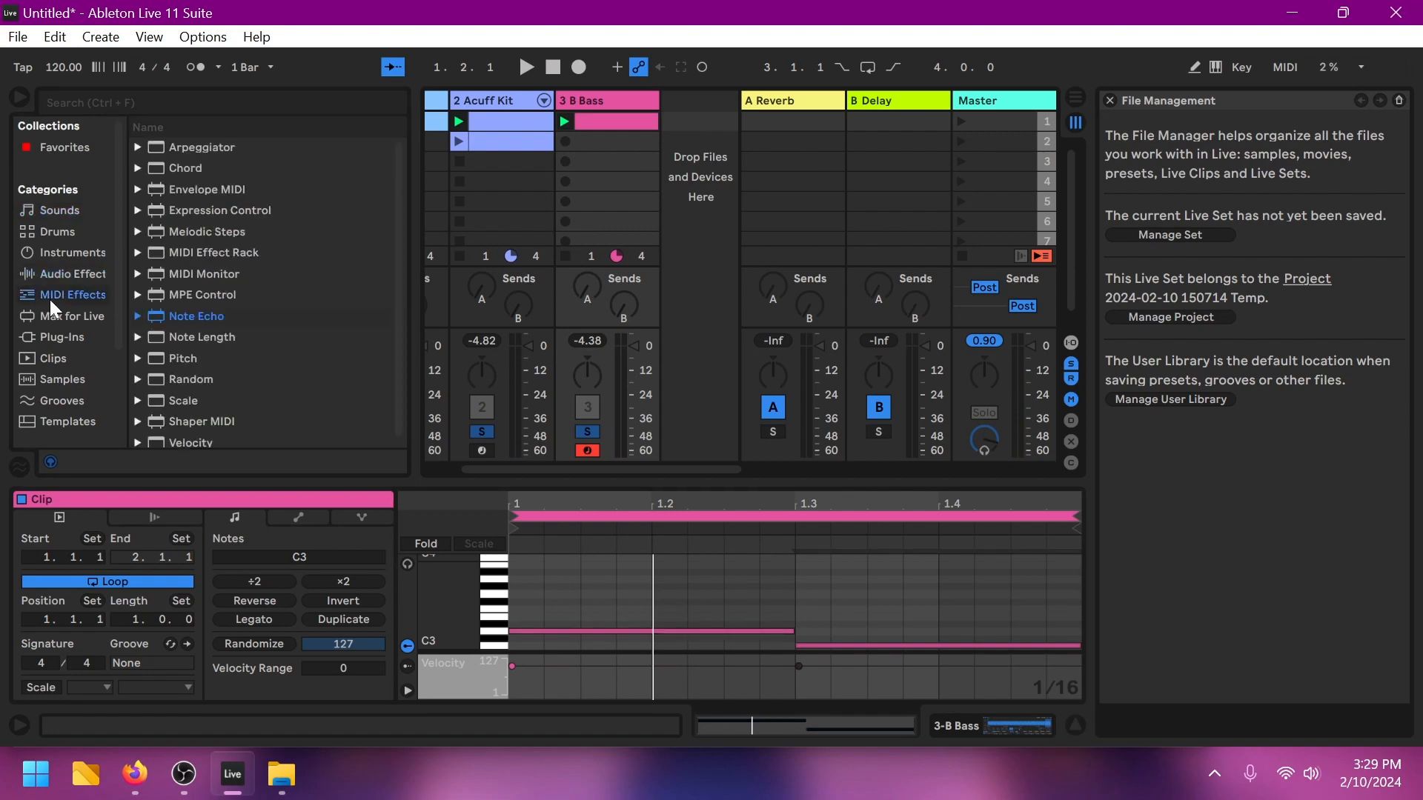
pyautogui.click(55, 272)
pyautogui.click(187, 211)
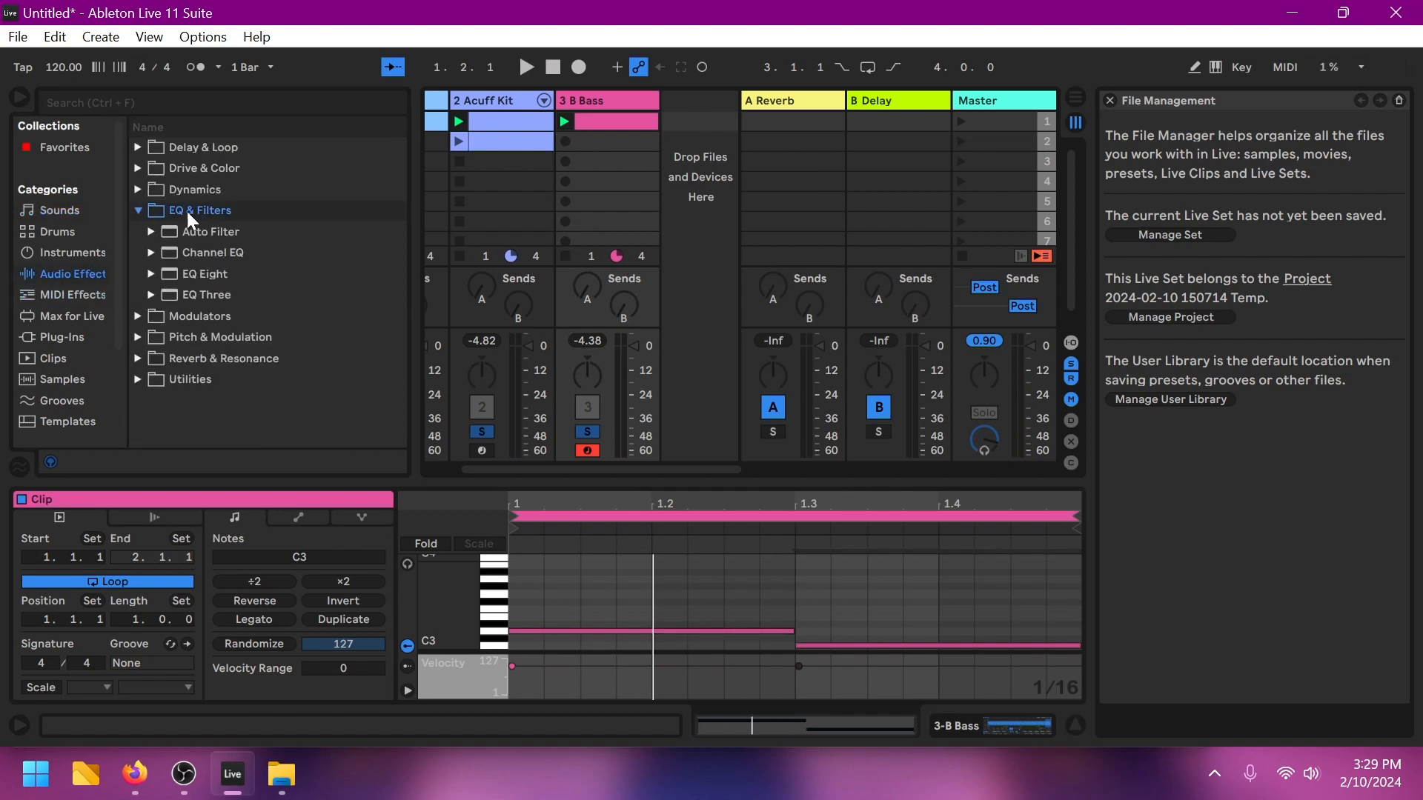
pyautogui.click(148, 229)
pyautogui.moveTo(148, 229); pyautogui.dragTo(602, 206)
pyautogui.moveTo(891, 616); pyautogui.dragTo(797, 627)
pyautogui.press('space')
pyautogui.press('space')
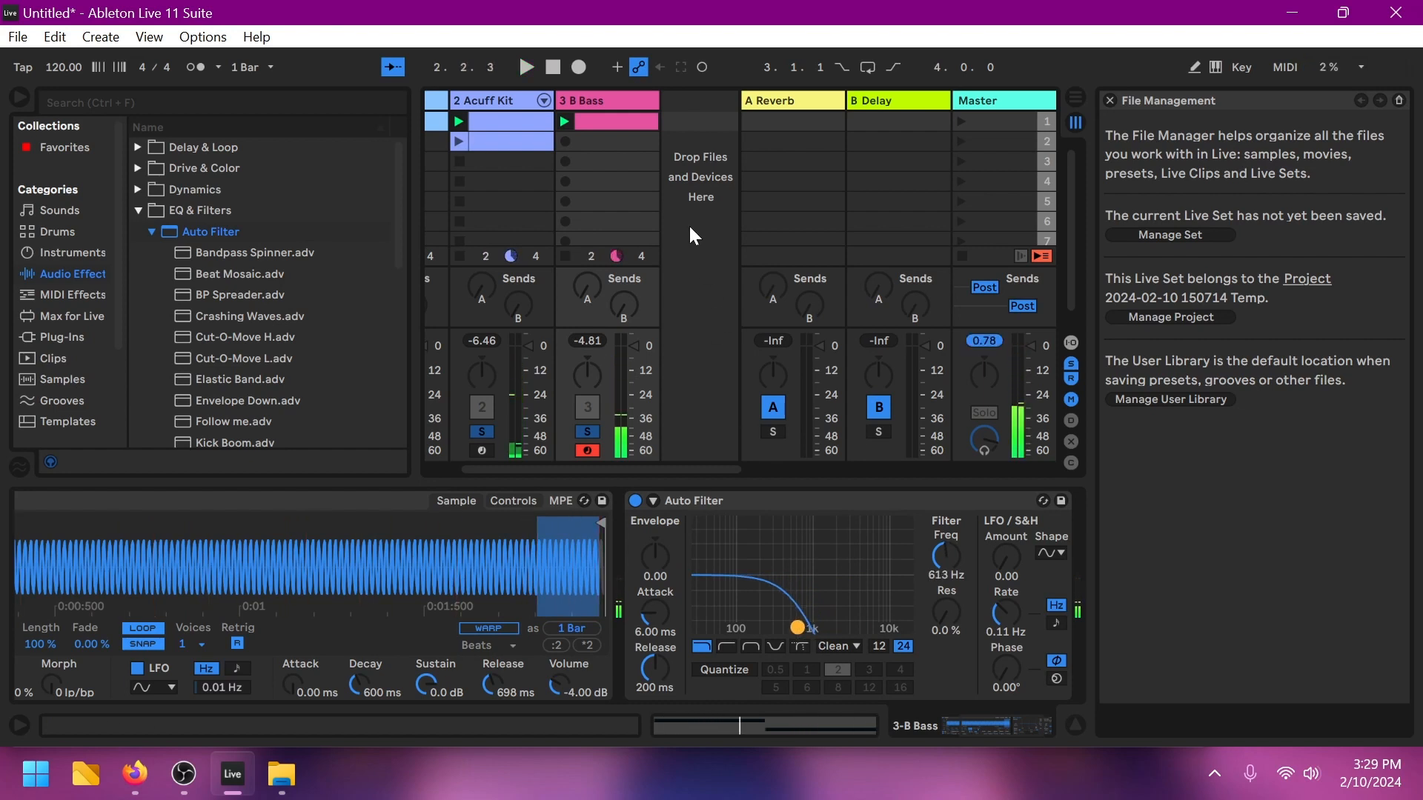
# Step: Extend the B Bass clip's loop to 2.3.1 and place a two-beat B2 note at the start of bar 2
pyautogui.click(607, 118)
pyautogui.scroll(-2, 821, 623)
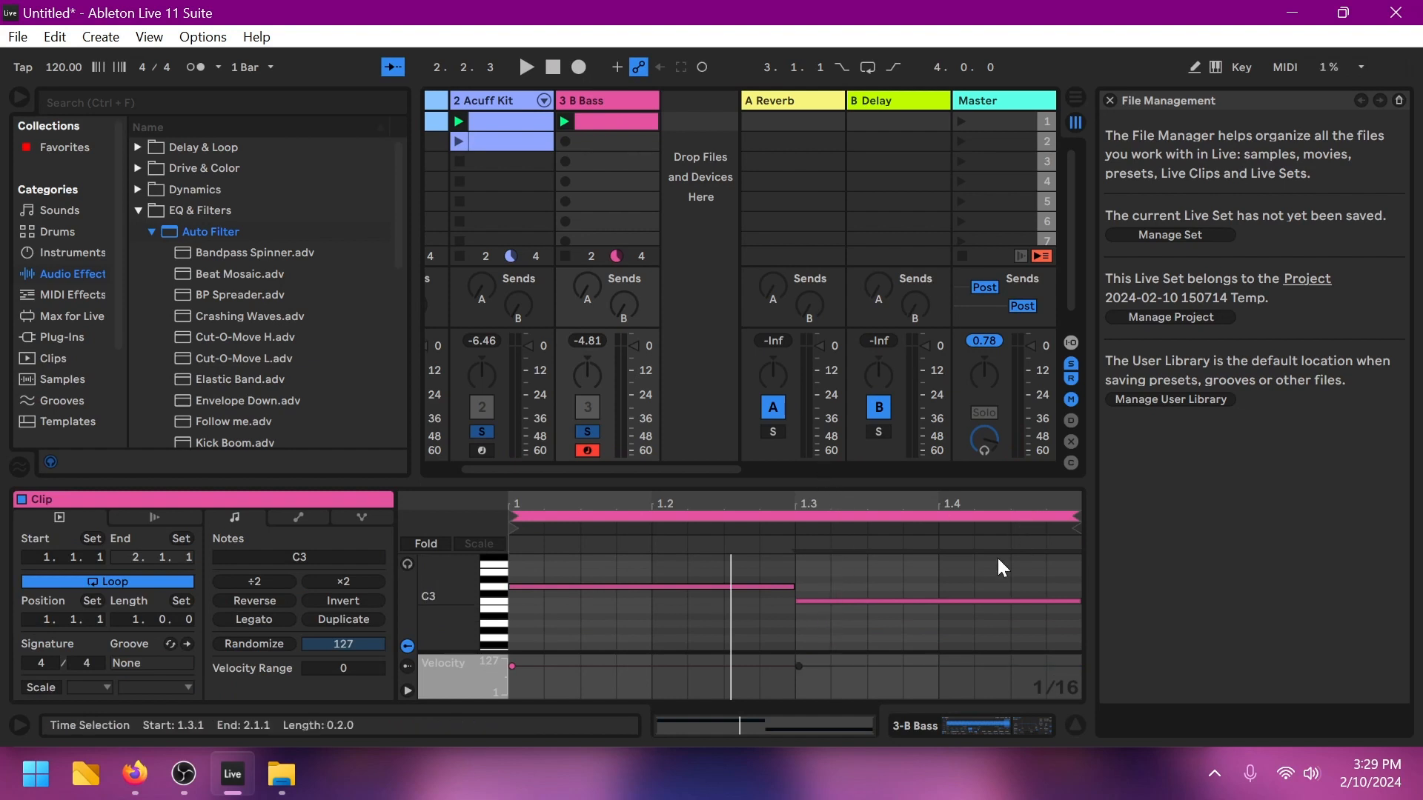
pyautogui.moveTo(1078, 509)
pyautogui.mouseDown()
pyautogui.moveTo(727, 549)
pyautogui.moveTo(834, 569)
pyautogui.mouseUp()
pyautogui.moveTo(803, 507); pyautogui.dragTo(940, 505)
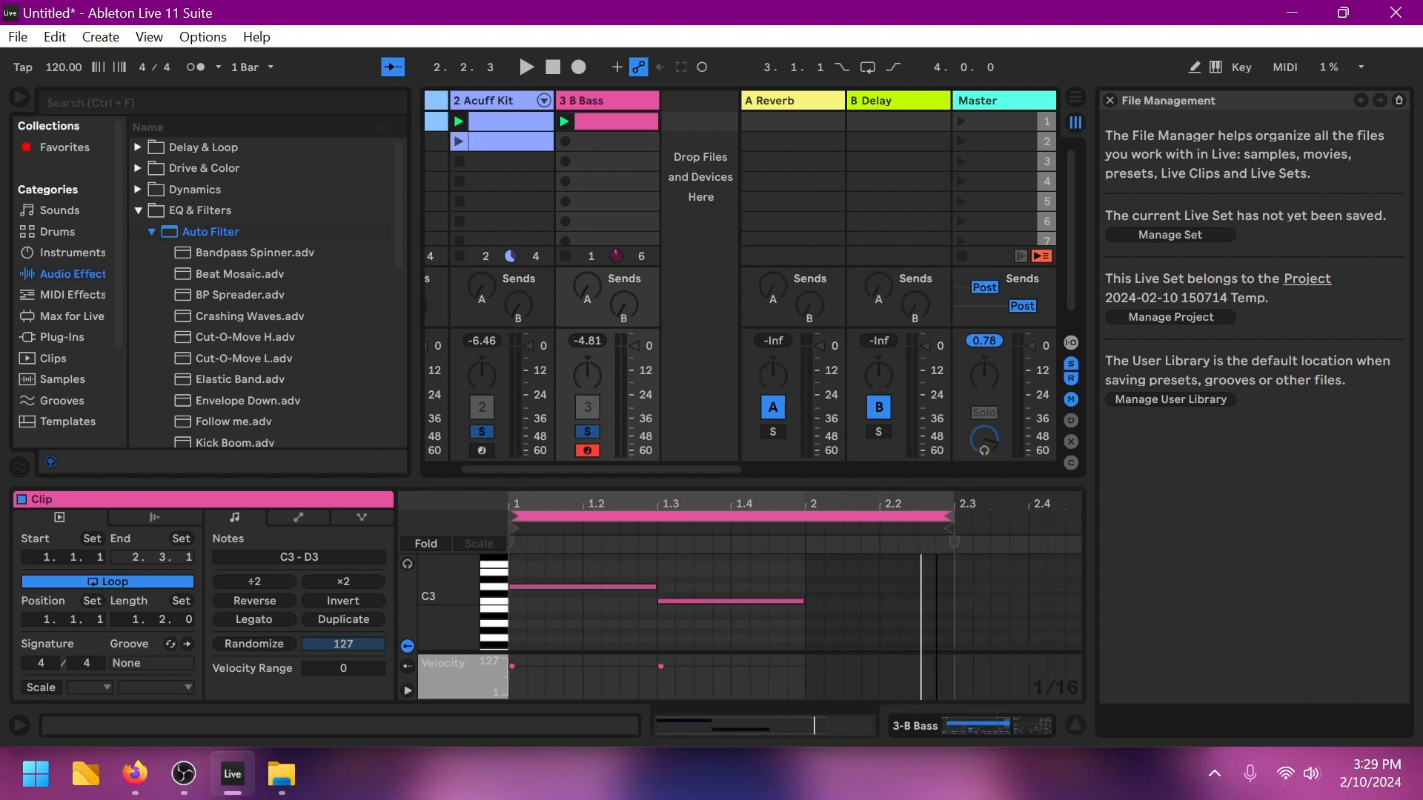
pyautogui.click(822, 575)
pyautogui.hotkey('ctrl', 'v')
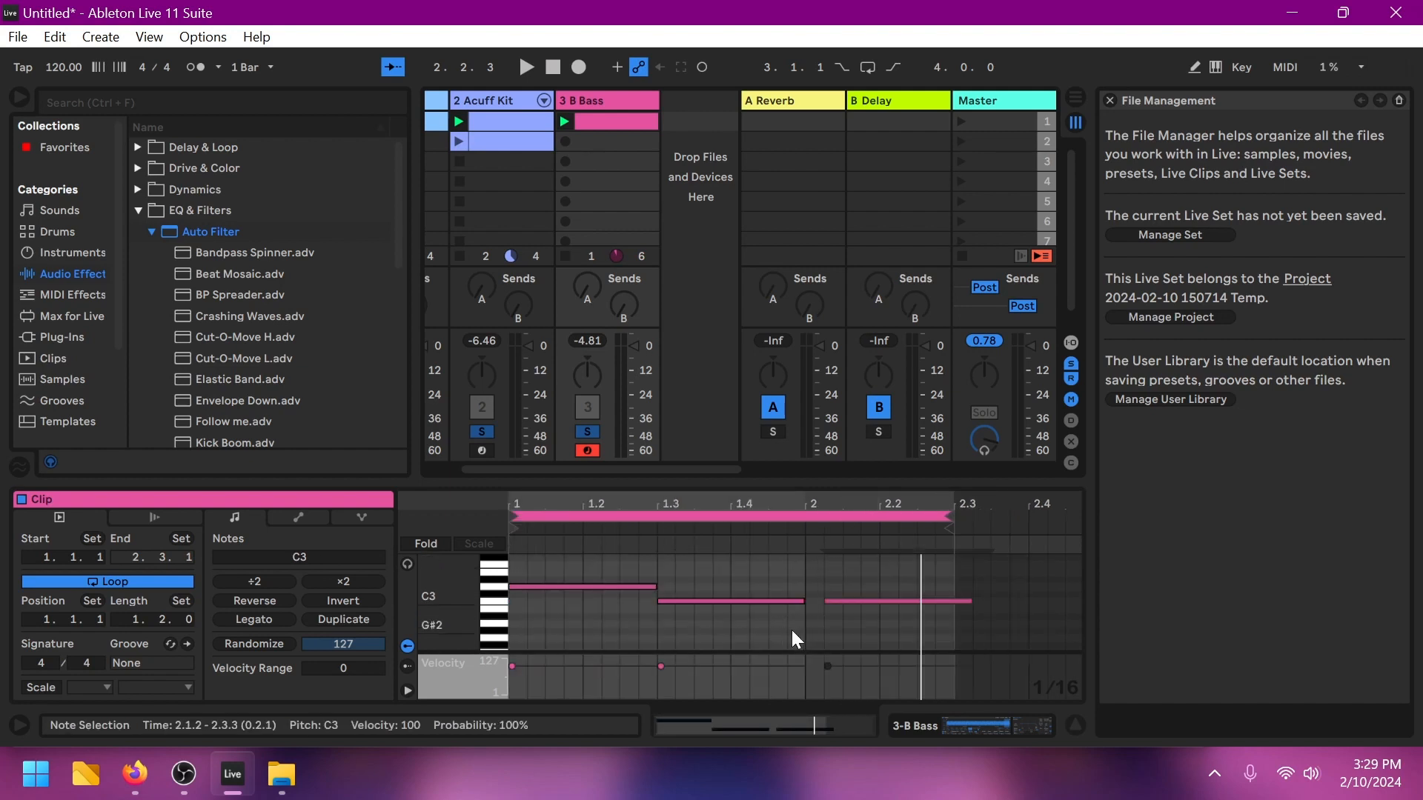
pyautogui.press('Down')
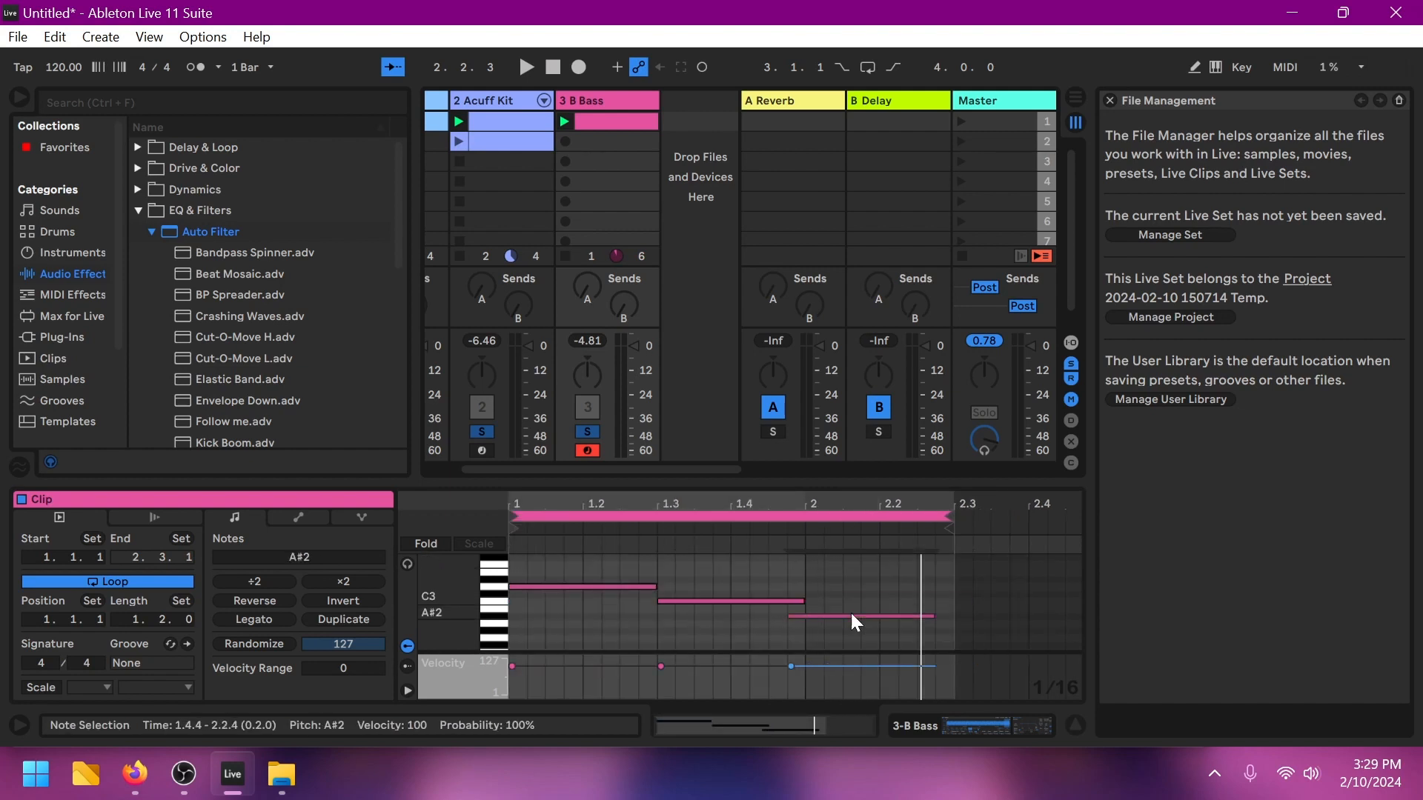
pyautogui.press('Left')
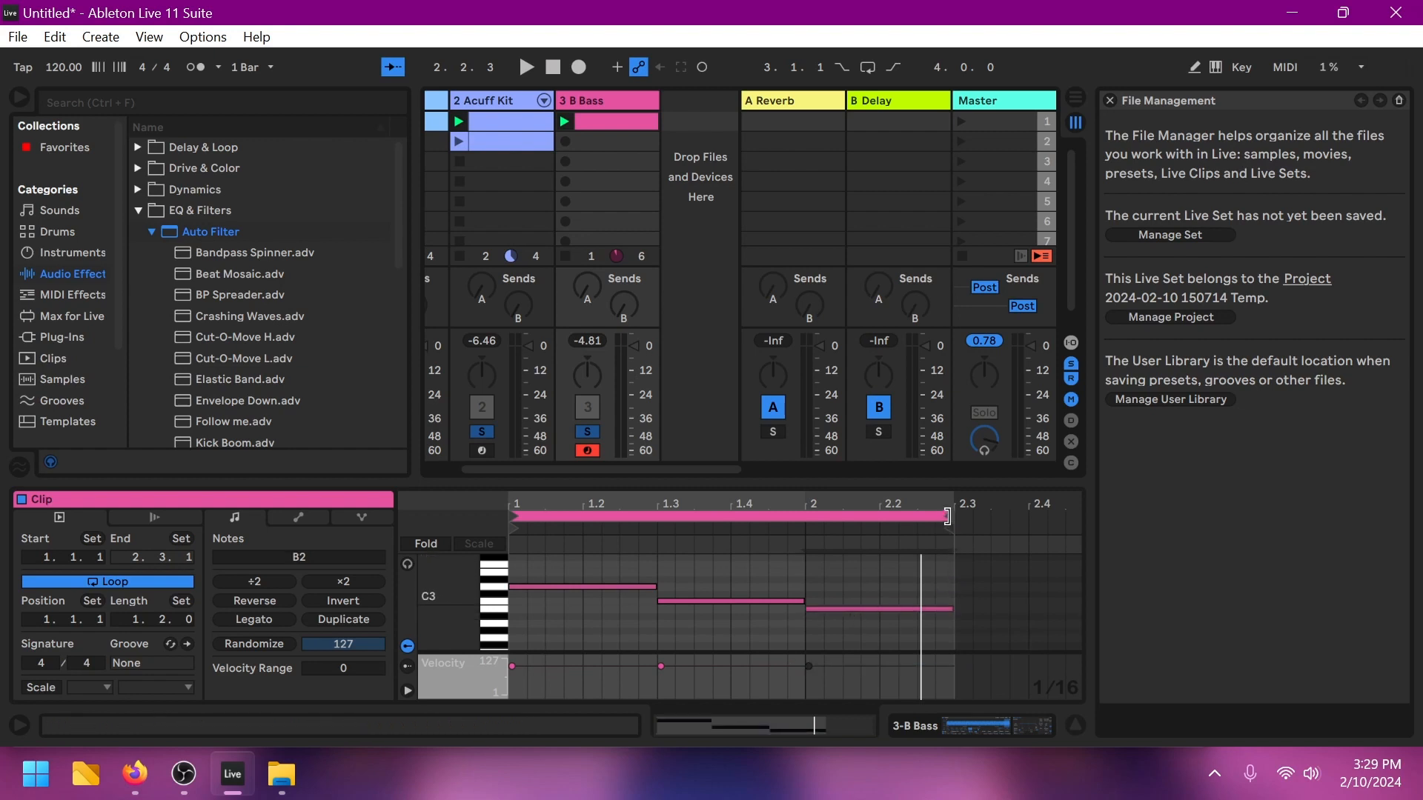
# Step: Duplicate the B2 note as A2 at 2.3, extend the loop end to 3.1.1 and play the clip
pyautogui.hotkey('ctrl', 'd')
pyautogui.press('Down')
pyautogui.press('Down')
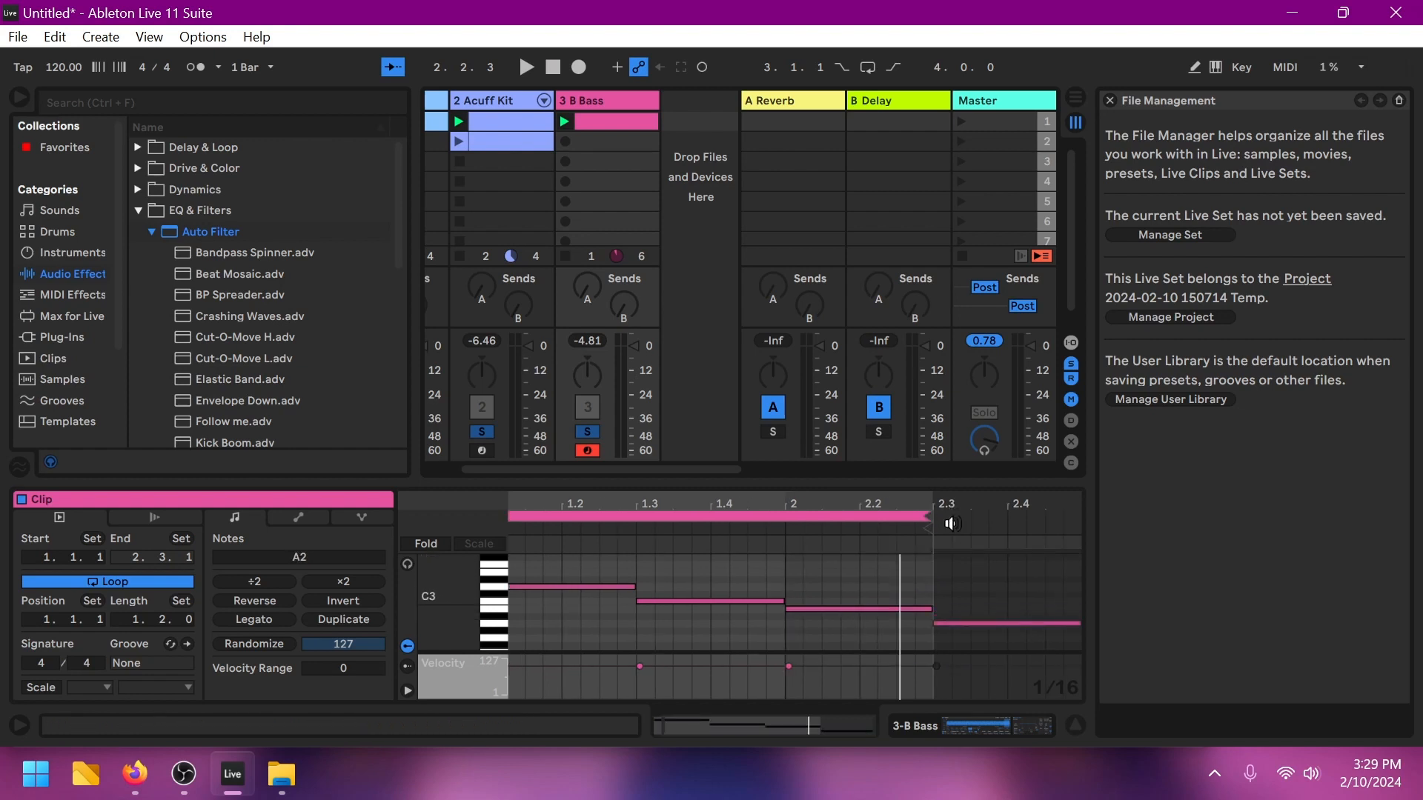
pyautogui.moveTo(922, 513); pyautogui.dragTo(1075, 521)
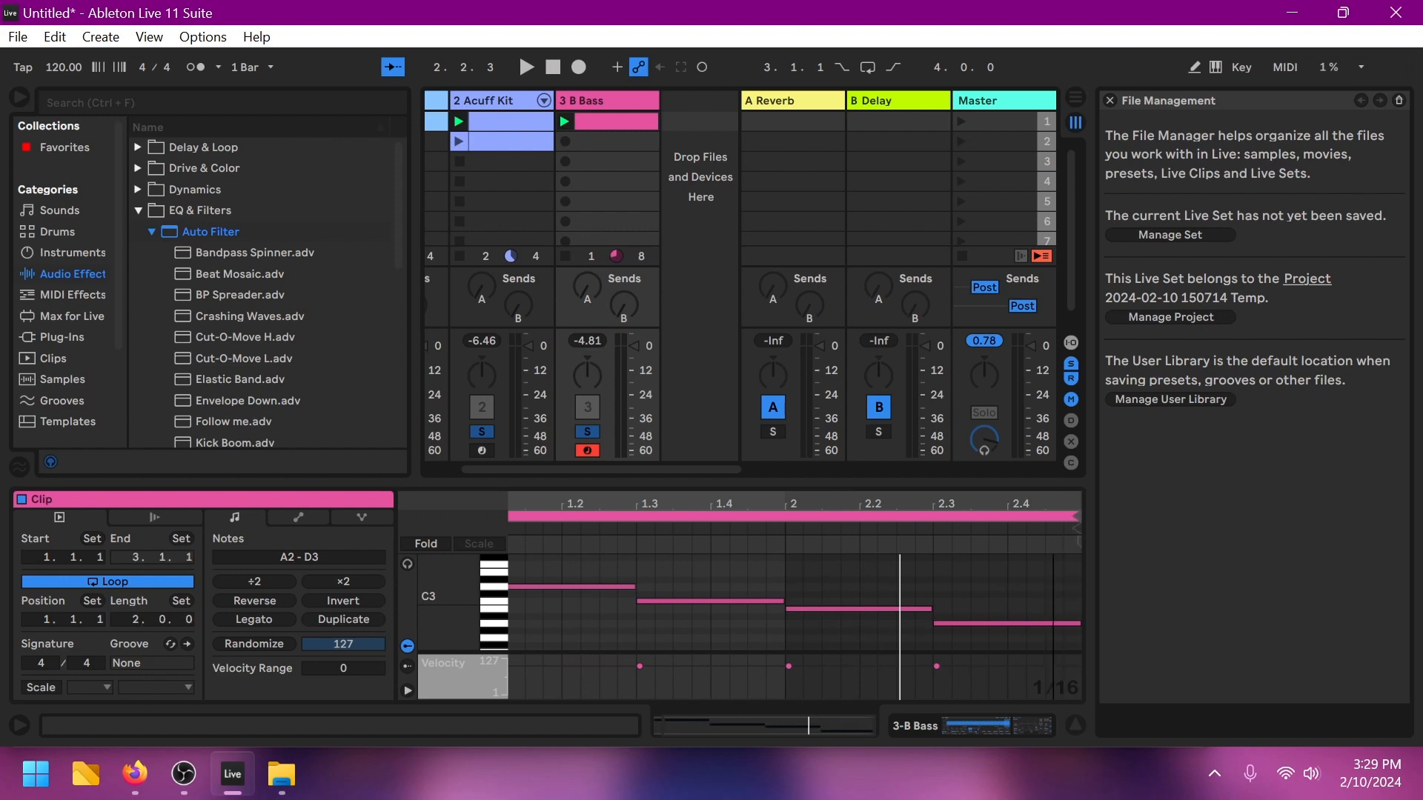
pyautogui.doubleClick(1054, 495)
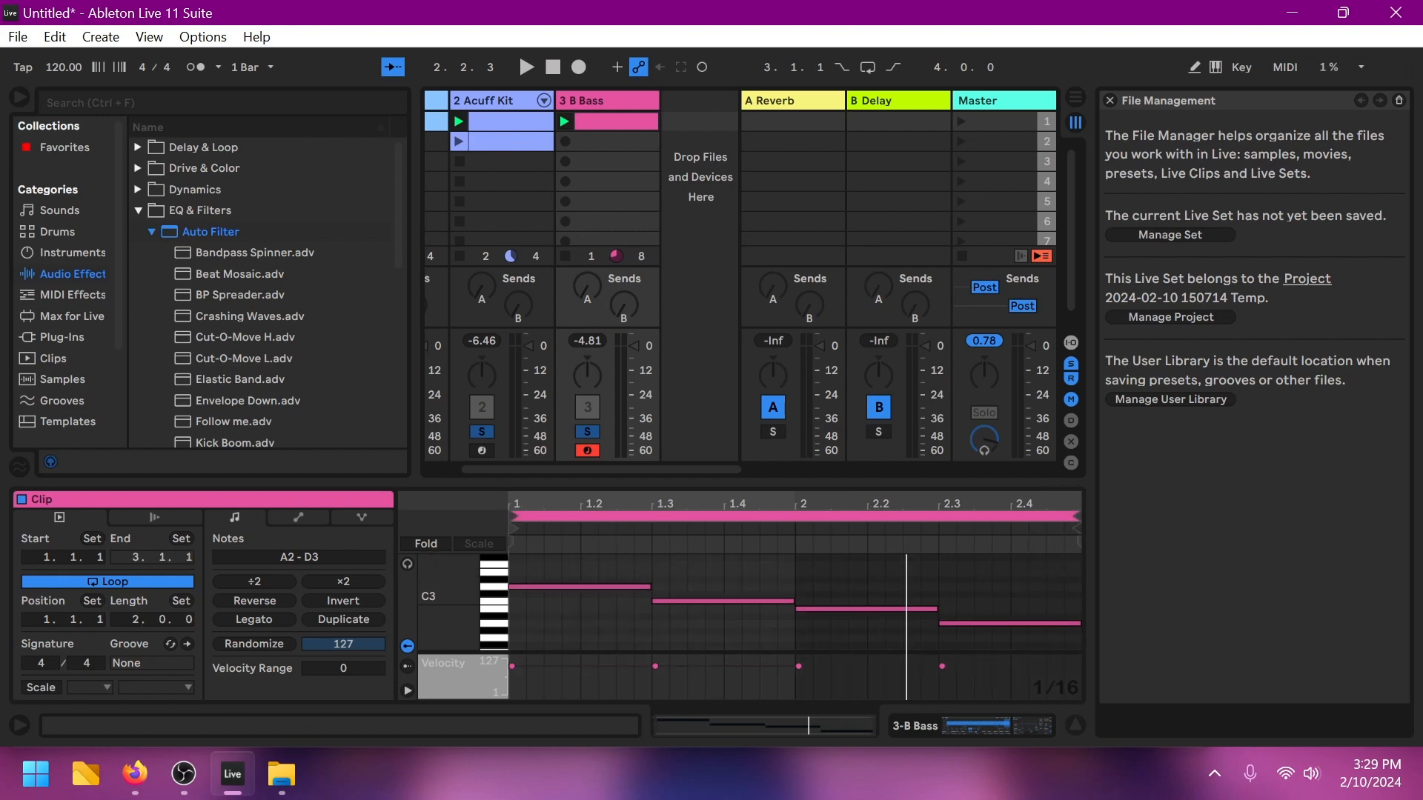
pyautogui.click(1064, 602)
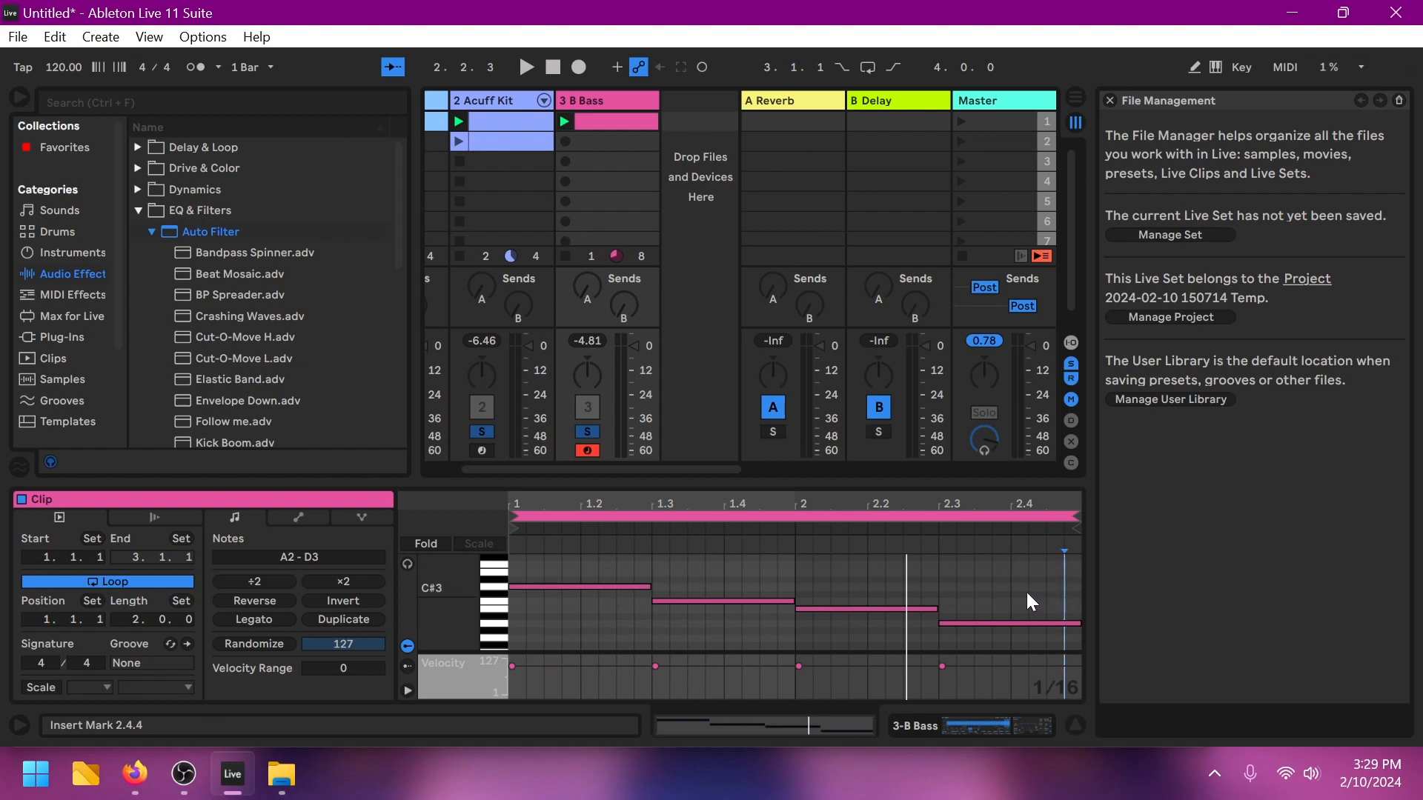
pyautogui.press('space')
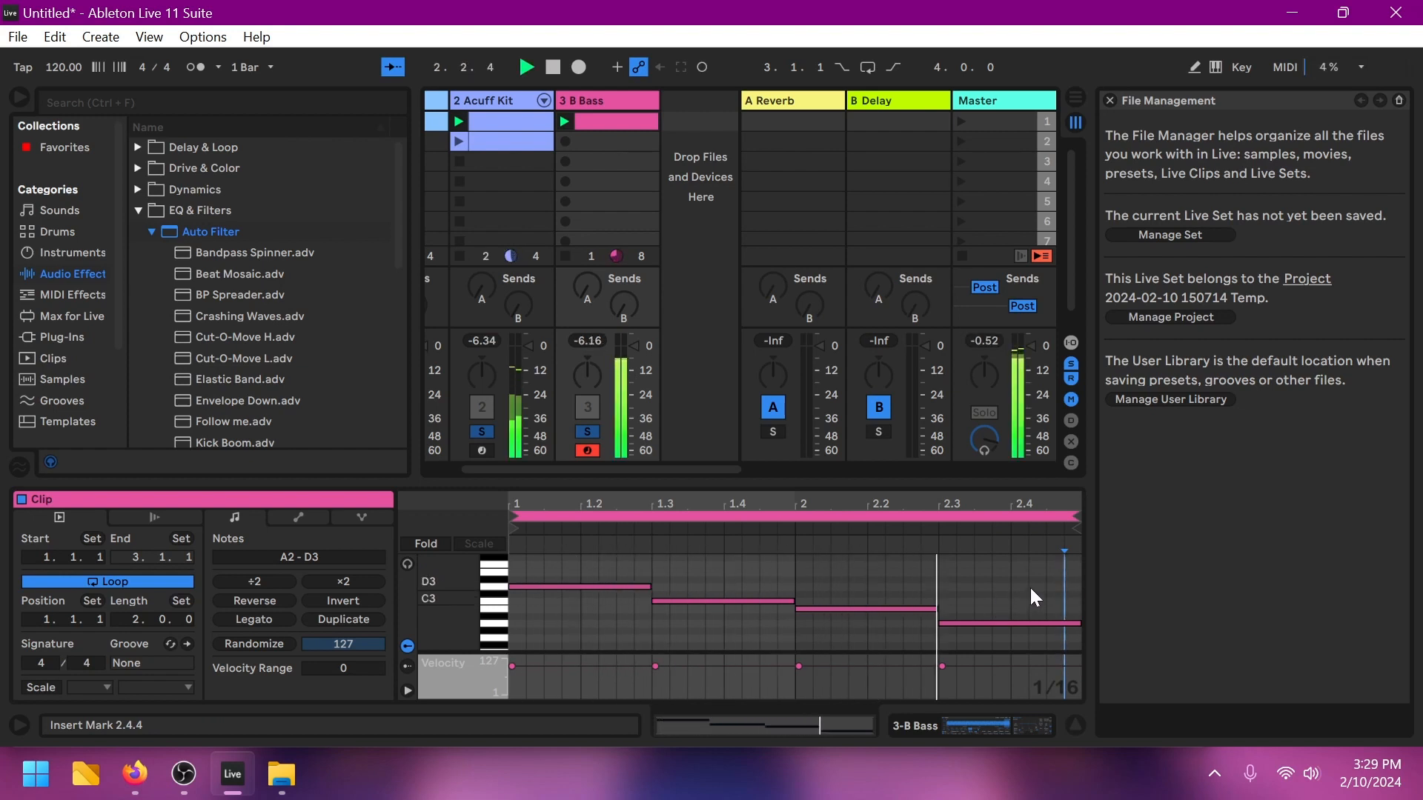
# Step: Delete the B2 and A2 notes in bar 2 and play the clip
pyautogui.moveTo(1030, 567); pyautogui.dragTo(900, 688)
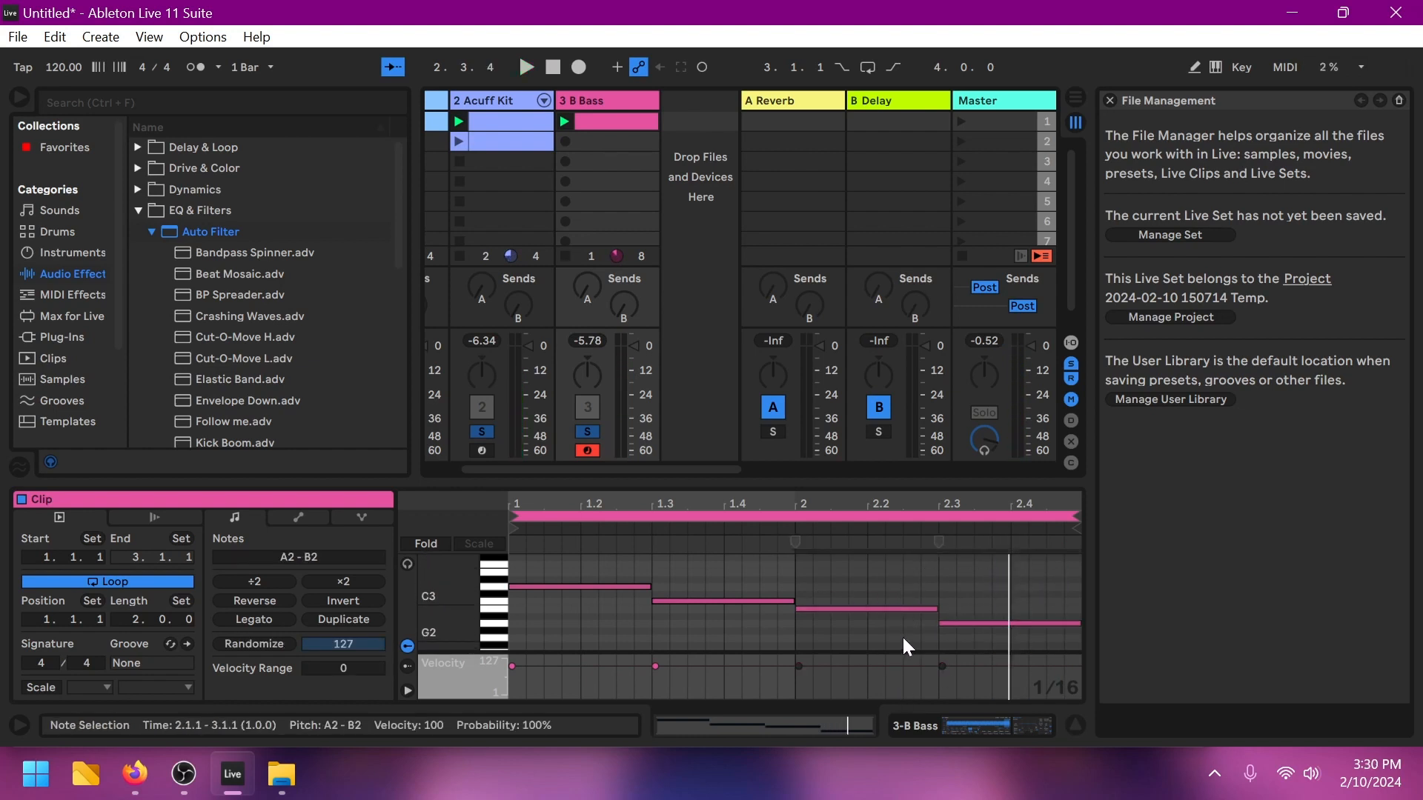
pyautogui.press('Delete')
pyautogui.press('space')
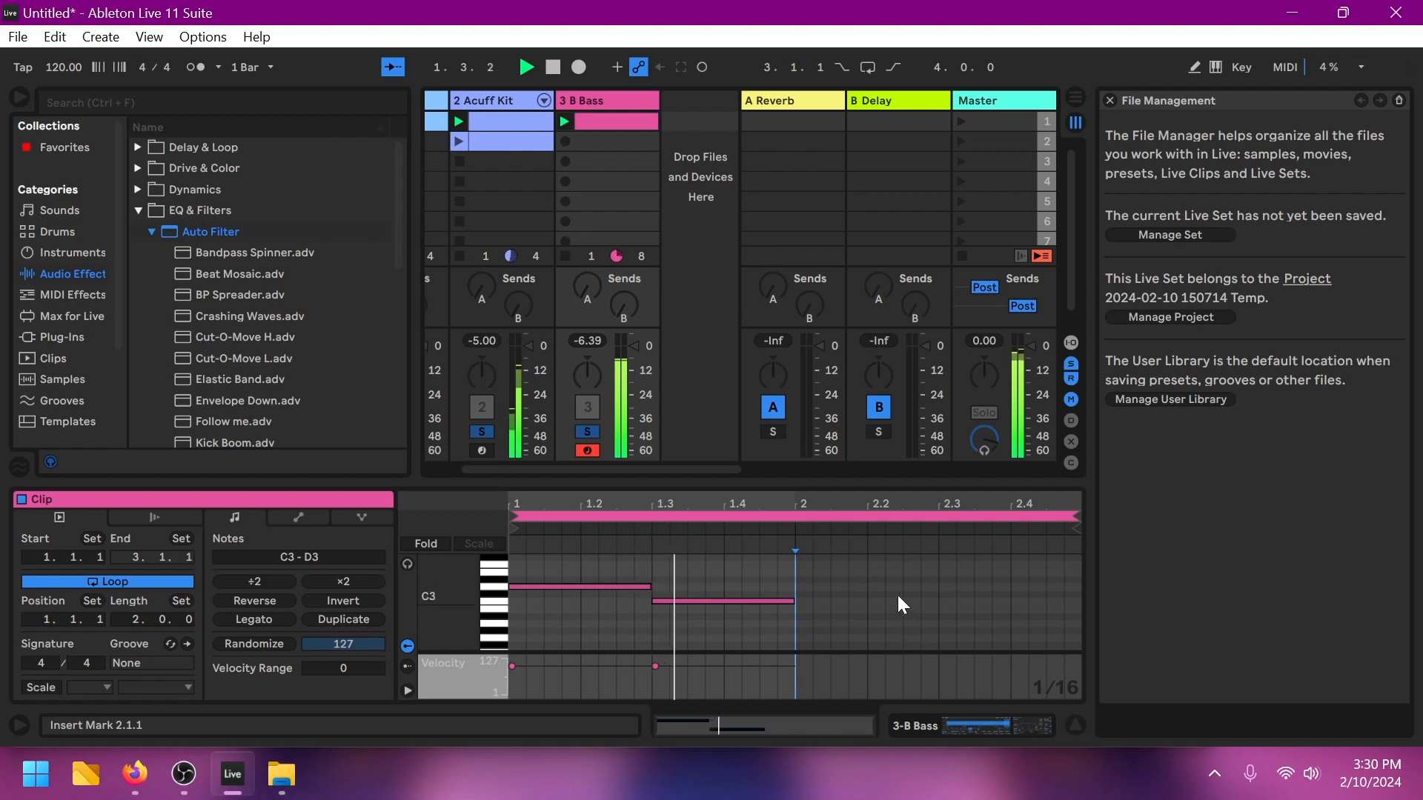
# Step: Lengthen the D3 note to fill all of bar 1 and delete the C3 note beneath it
pyautogui.moveTo(649, 586); pyautogui.dragTo(786, 589)
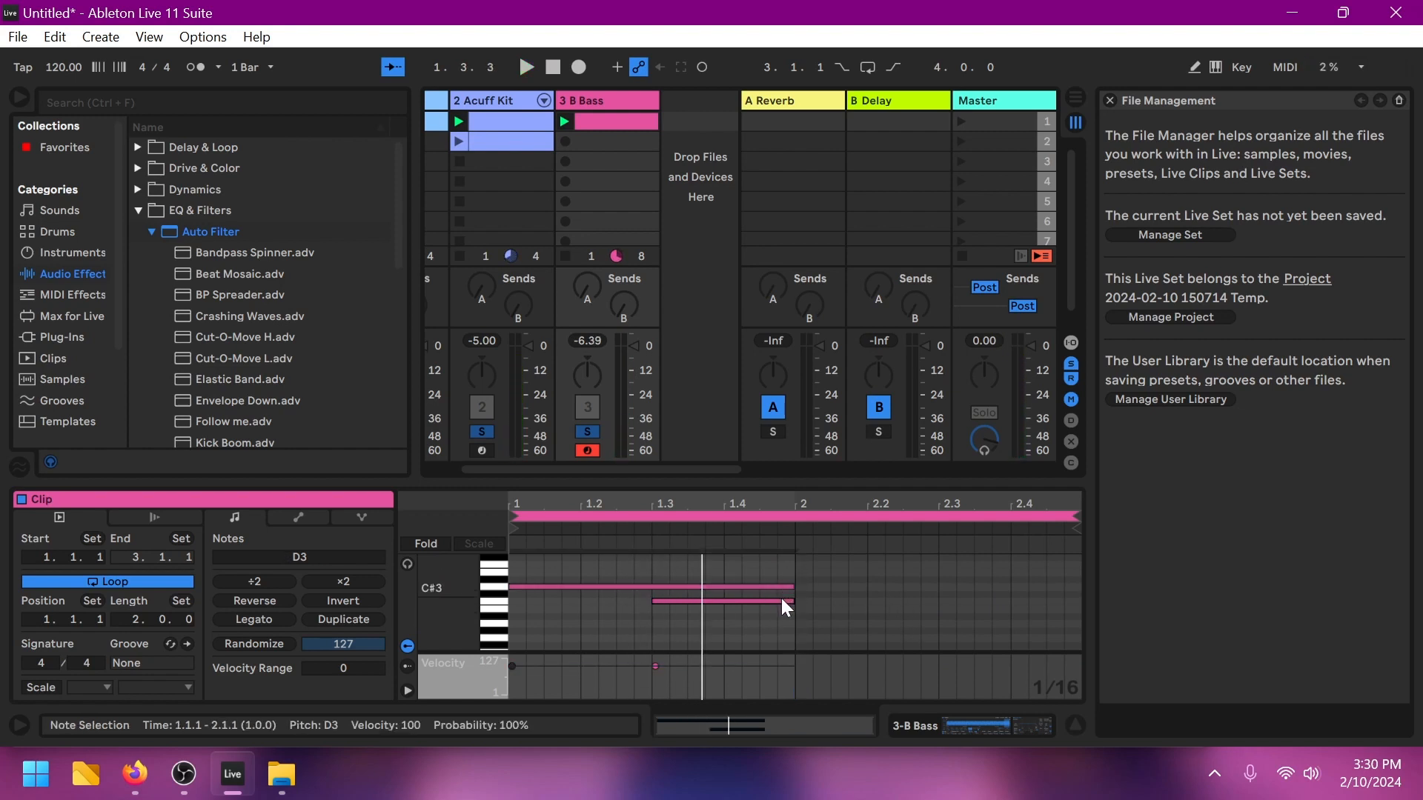
pyautogui.doubleClick(781, 598)
pyautogui.click(789, 586)
# Step: Duplicate the one-bar D3 note into bar 2, transpose the copy down to C3 and play the clip
pyautogui.hotkey('ctrl', 'd')
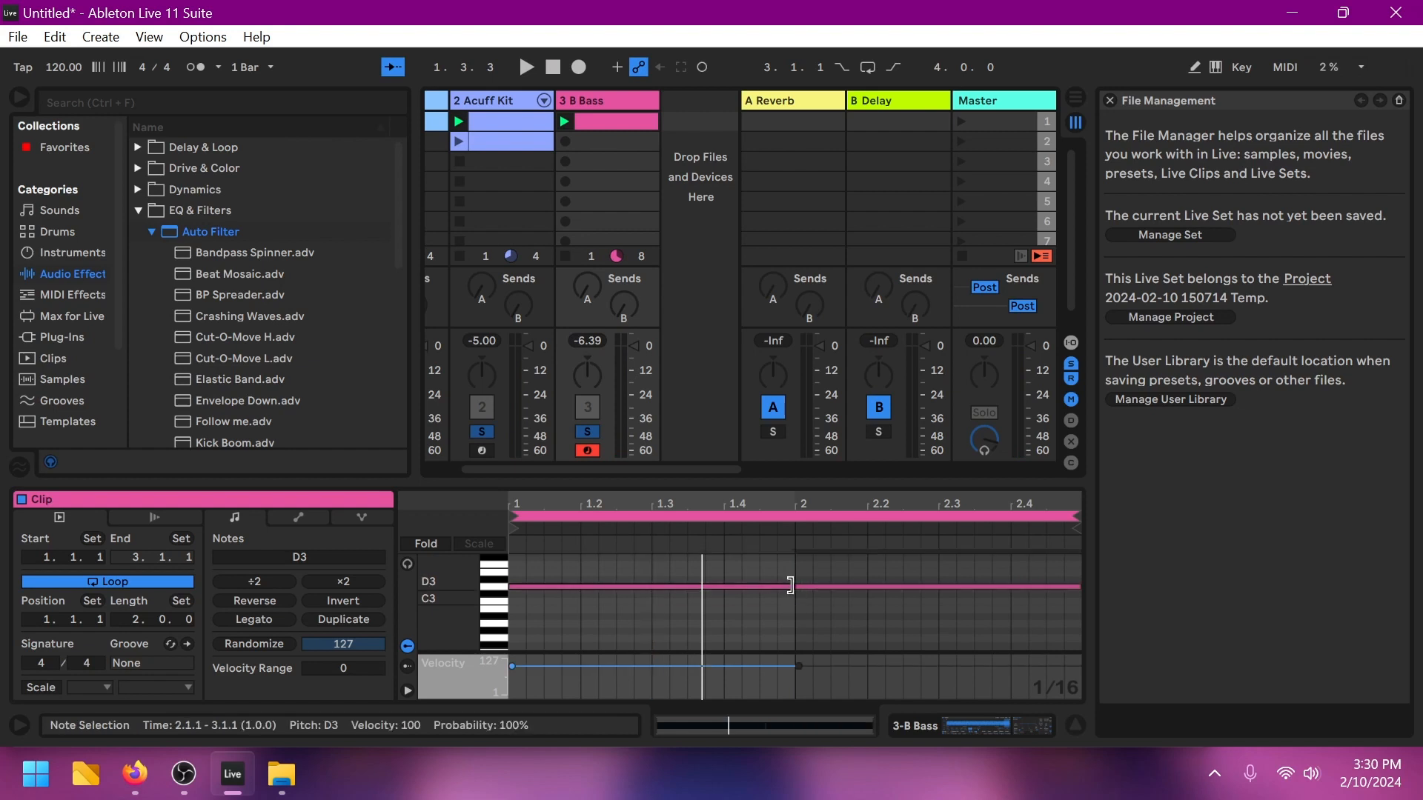
pyautogui.press('Down')
pyautogui.press('Down')
pyautogui.press('space')
pyautogui.click(907, 577)
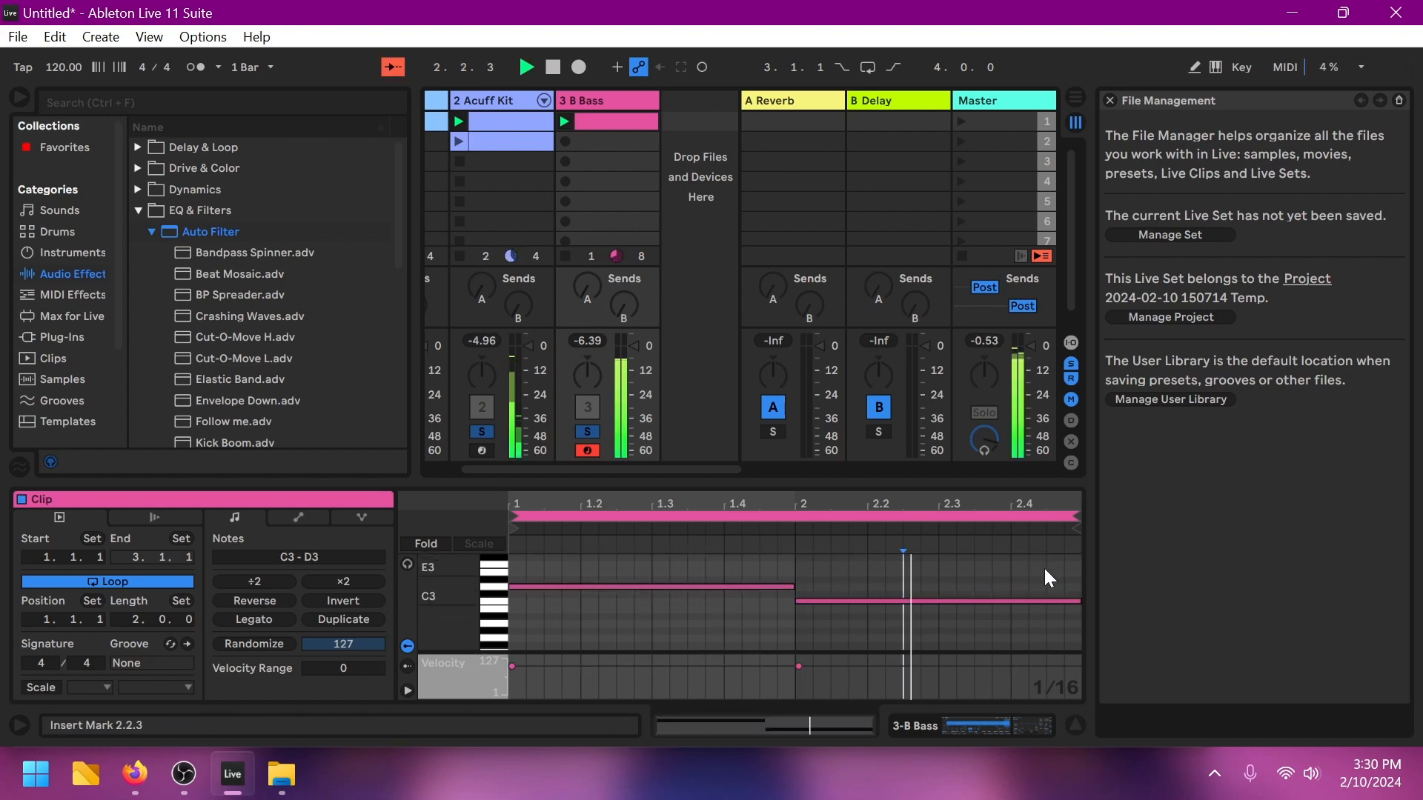
pyautogui.press('space')
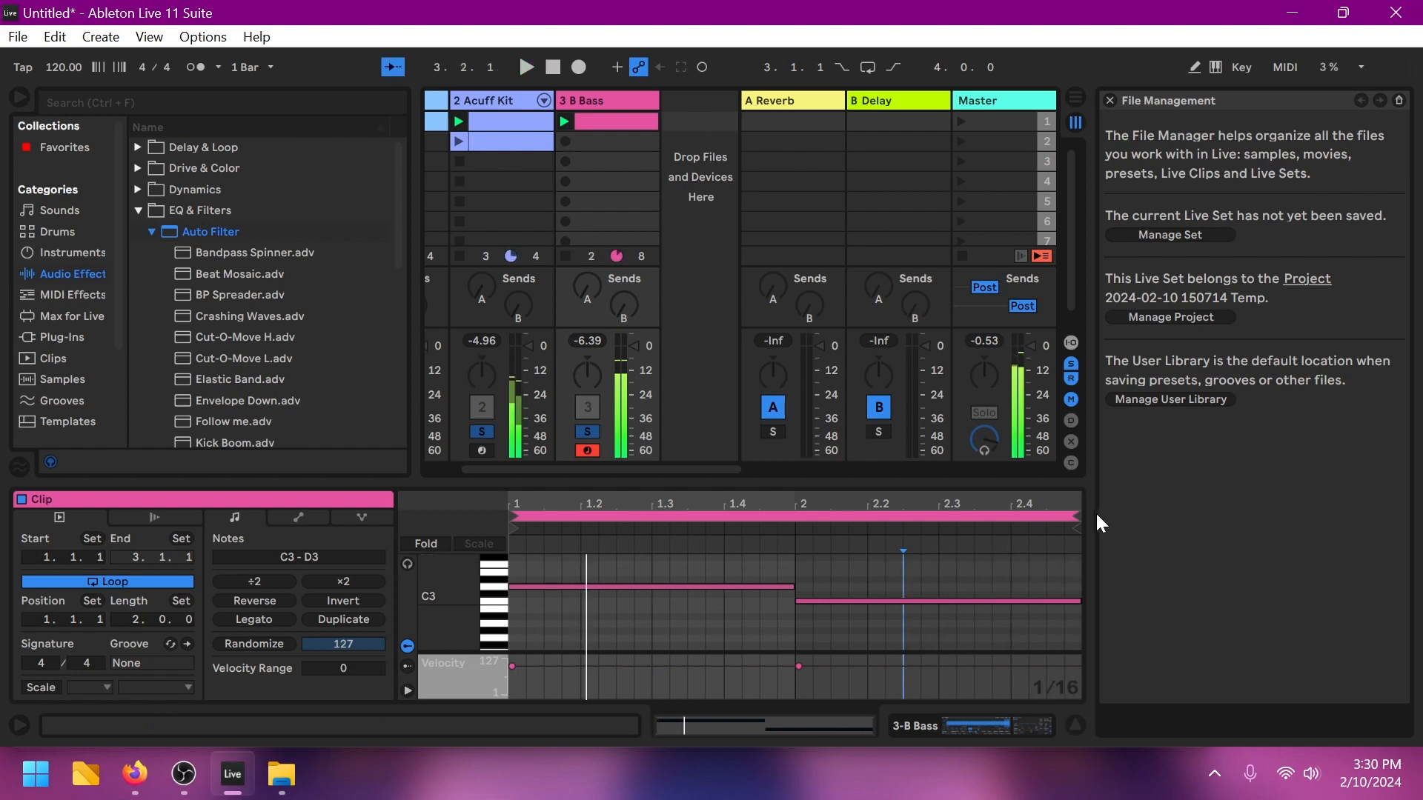
# Step: Extend the loop end to 4.1.1, place a copy of the C3 note in bar 3 transposed to B2, and play the clip
pyautogui.moveTo(1078, 516); pyautogui.dragTo(990, 505)
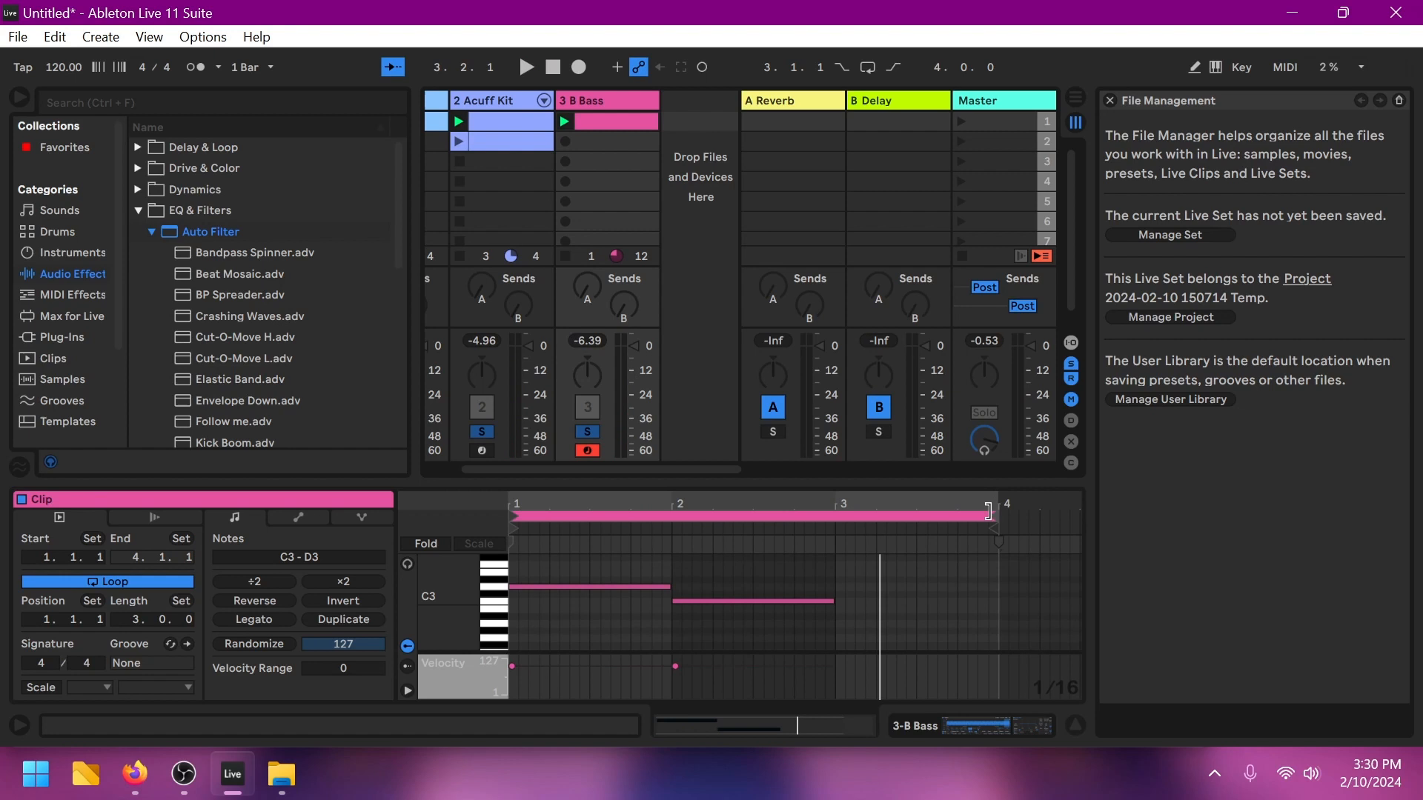
pyautogui.click(895, 575)
pyautogui.moveTo(959, 558); pyautogui.dragTo(757, 637)
pyautogui.hotkey('ctrl', 'd')
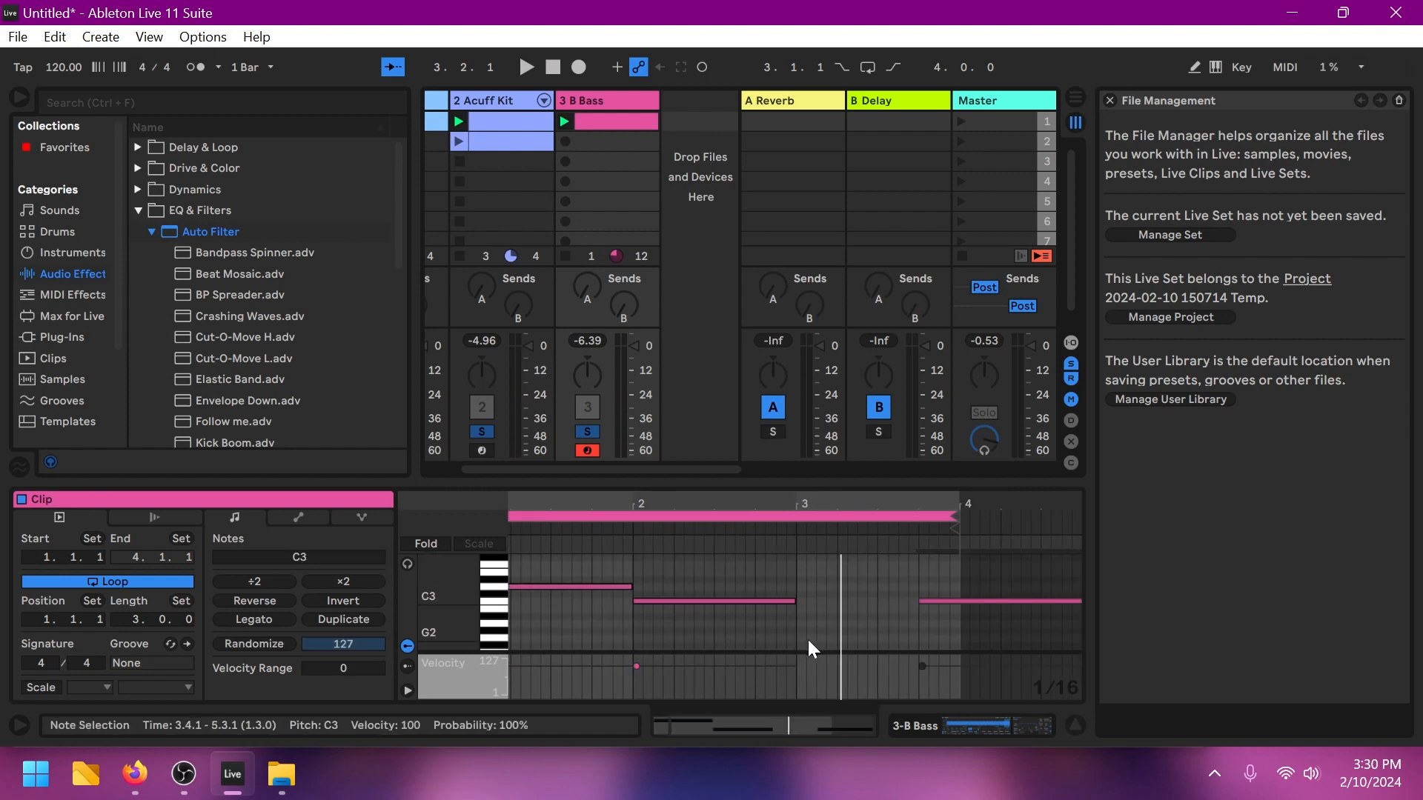
pyautogui.press('Left')
pyautogui.press('Left')
pyautogui.press('Left')
pyautogui.press('Left')
pyautogui.press('Left')
pyautogui.press('Left')
pyautogui.press('Left')
pyautogui.press('Left')
pyautogui.press('Left')
pyautogui.press('Left')
pyautogui.press('Left')
pyautogui.press('Left')
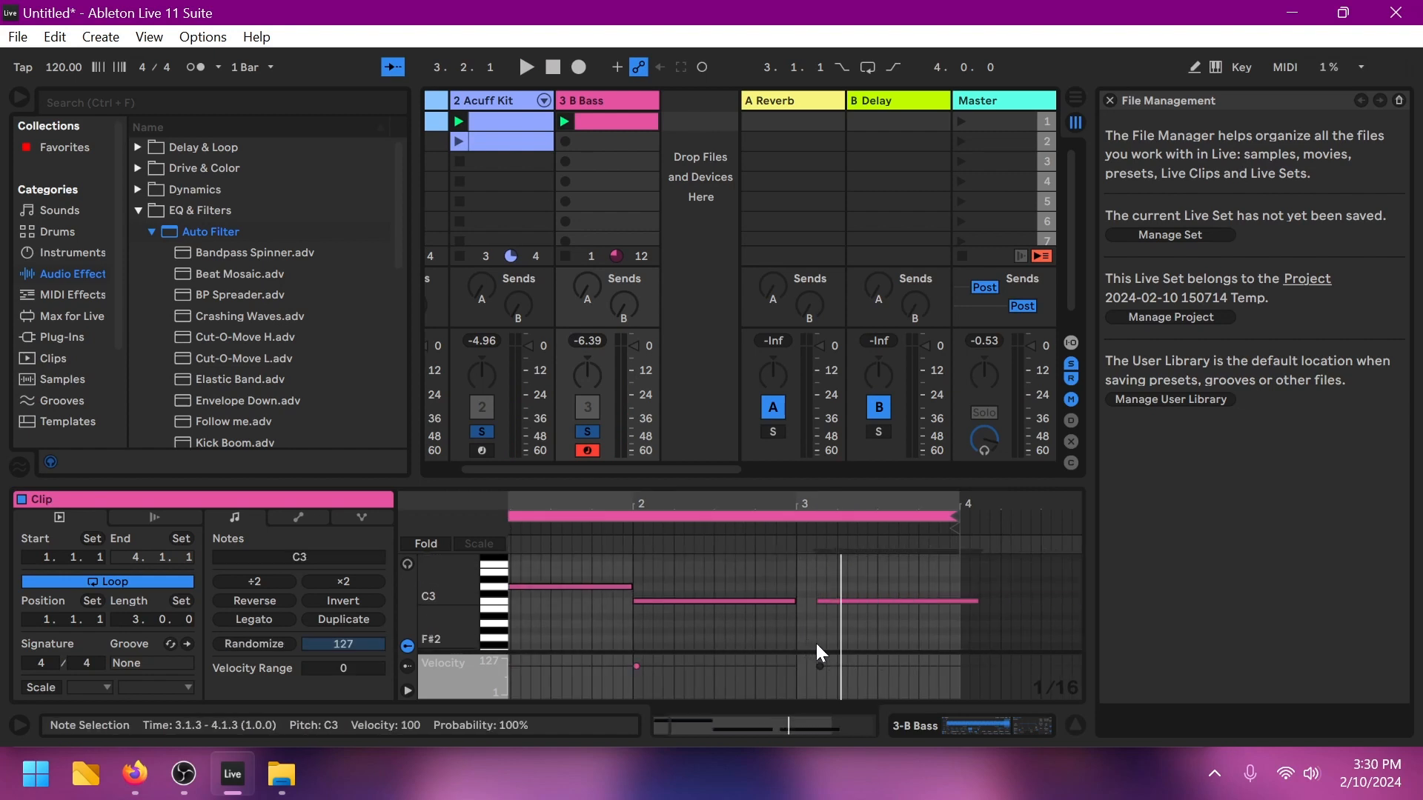
pyautogui.press('Down')
pyautogui.press('space')
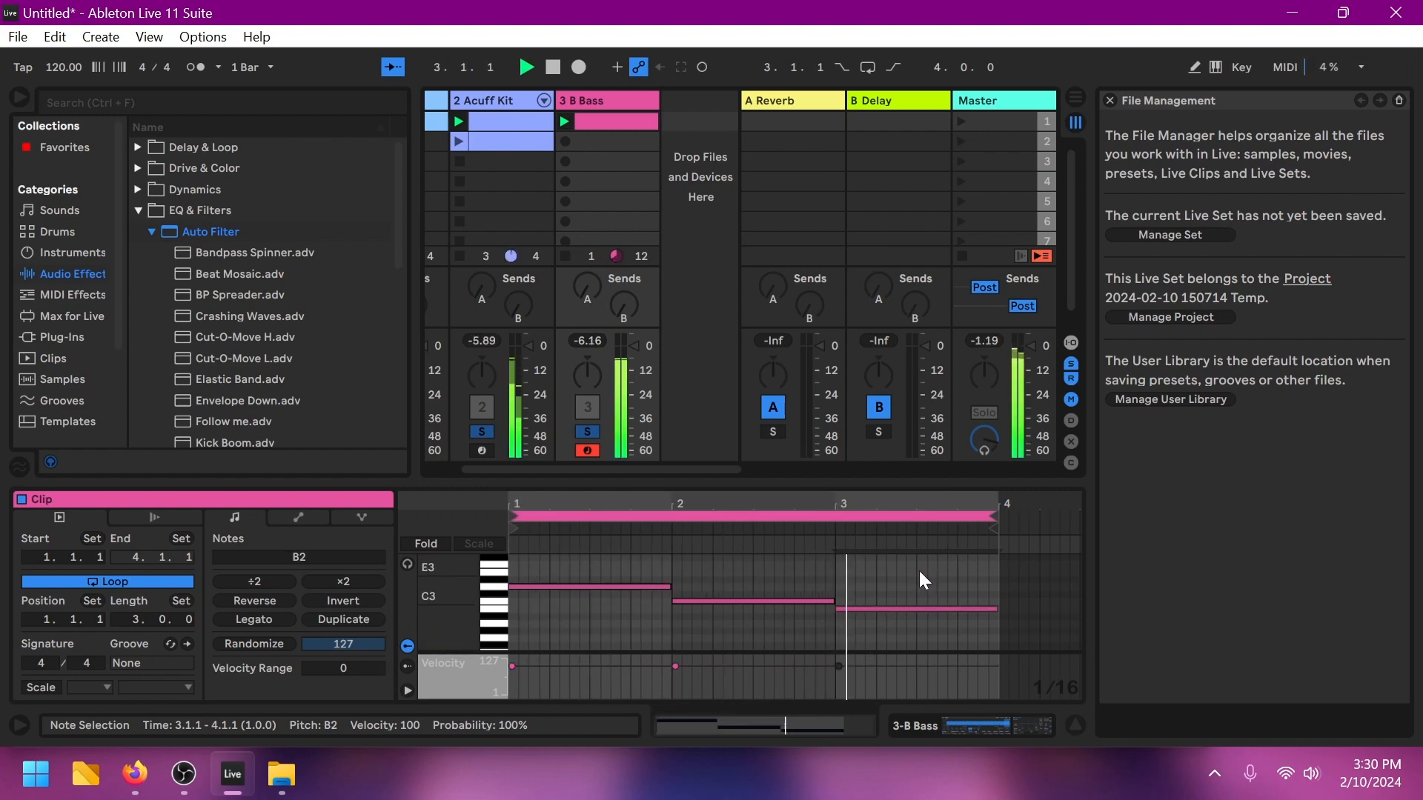
# Step: Transpose the bar 3 note down to A2 and listen to the three-note bass line
pyautogui.press('Down')
pyautogui.press('Down')
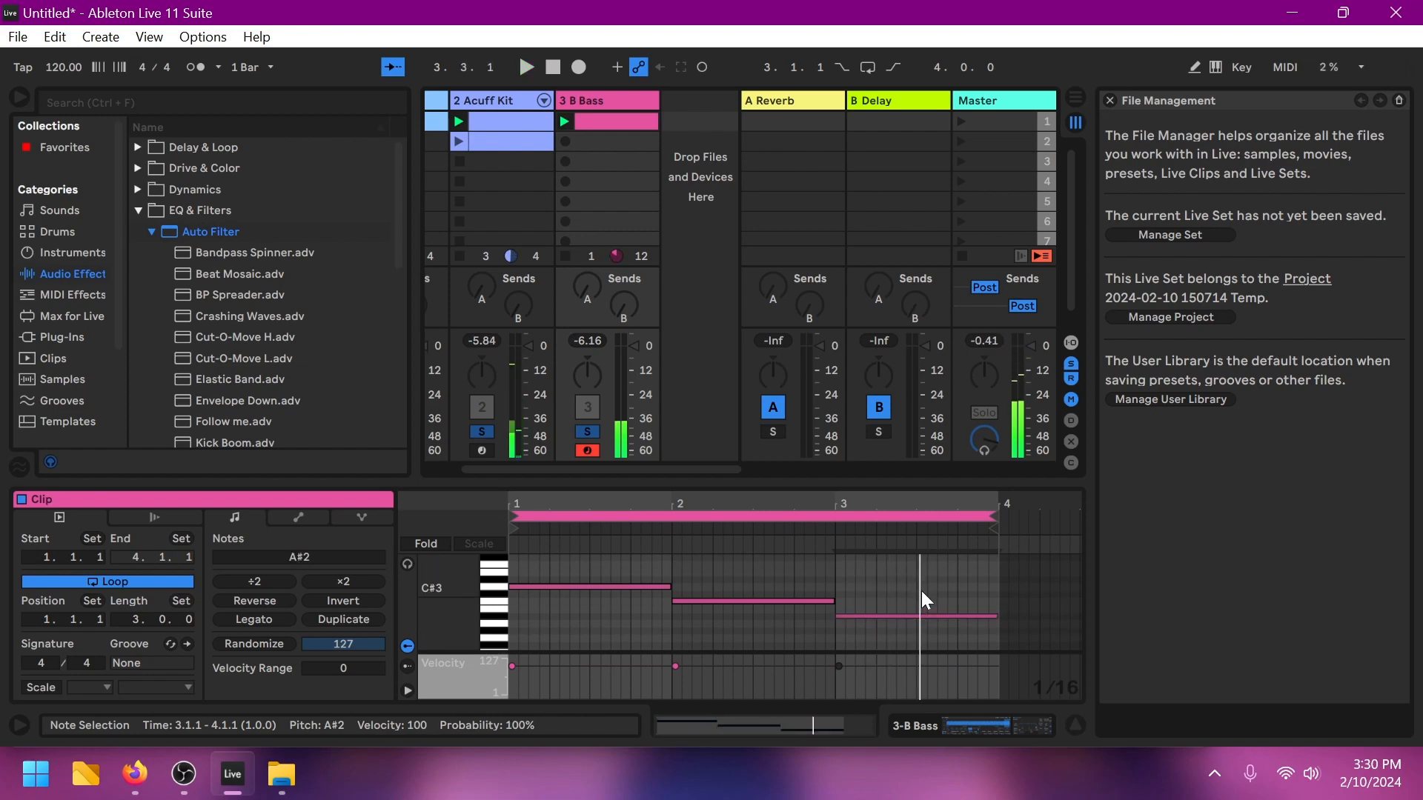
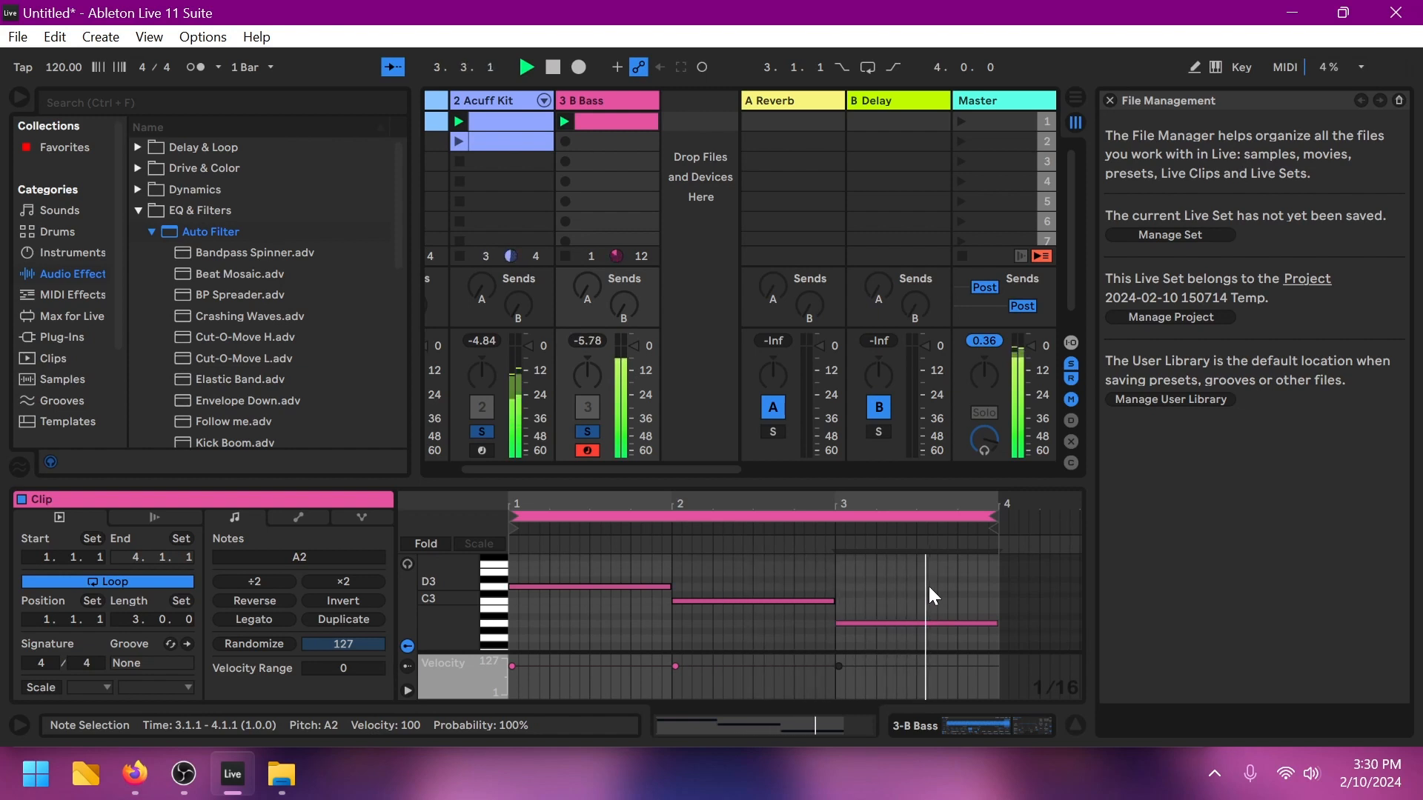
pyautogui.press('space')
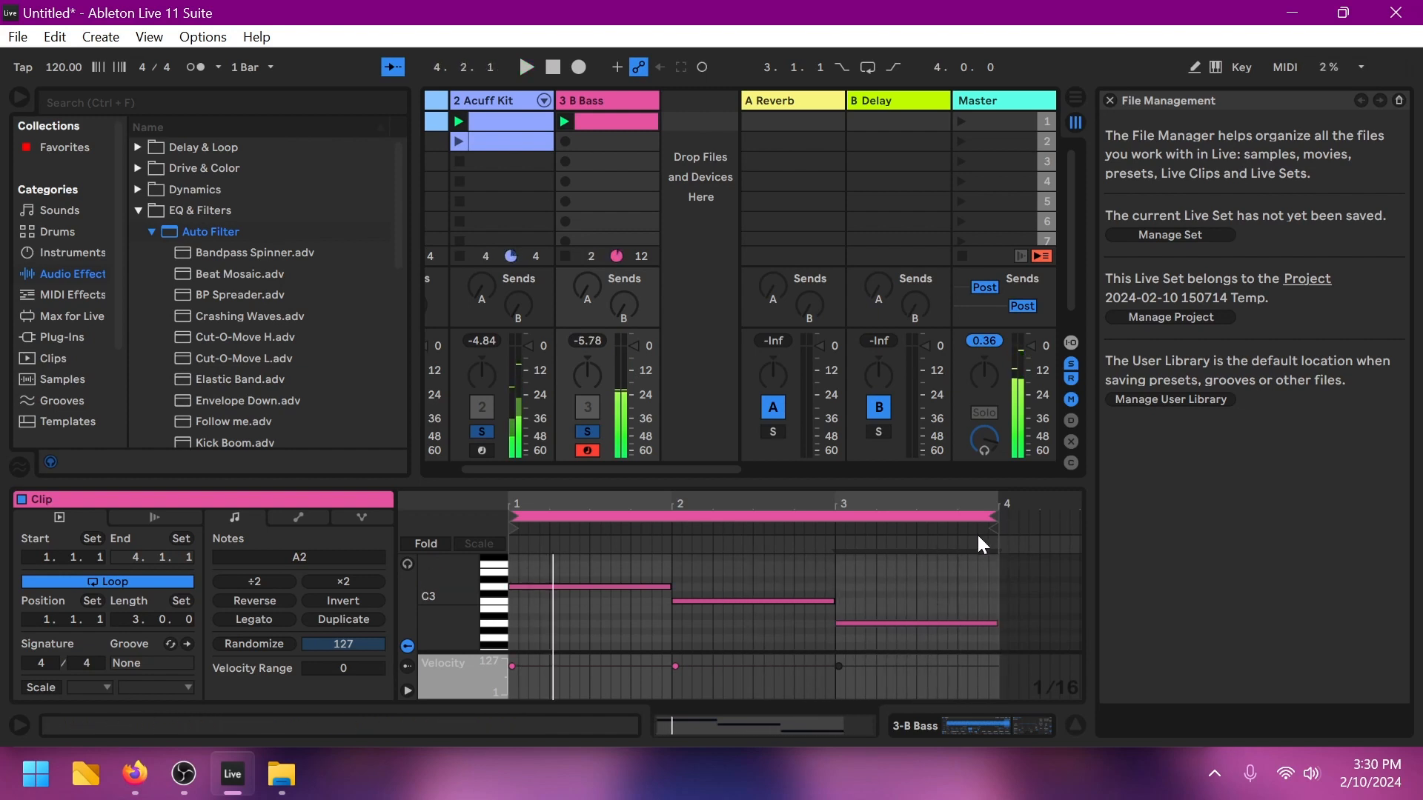
# Step: Duplicate all three bass notes into bars 4 to 6 and transpose the copies down an octave to A1–D2
pyautogui.moveTo(936, 571); pyautogui.dragTo(507, 692)
pyautogui.hotkey('ctrl', 'd')
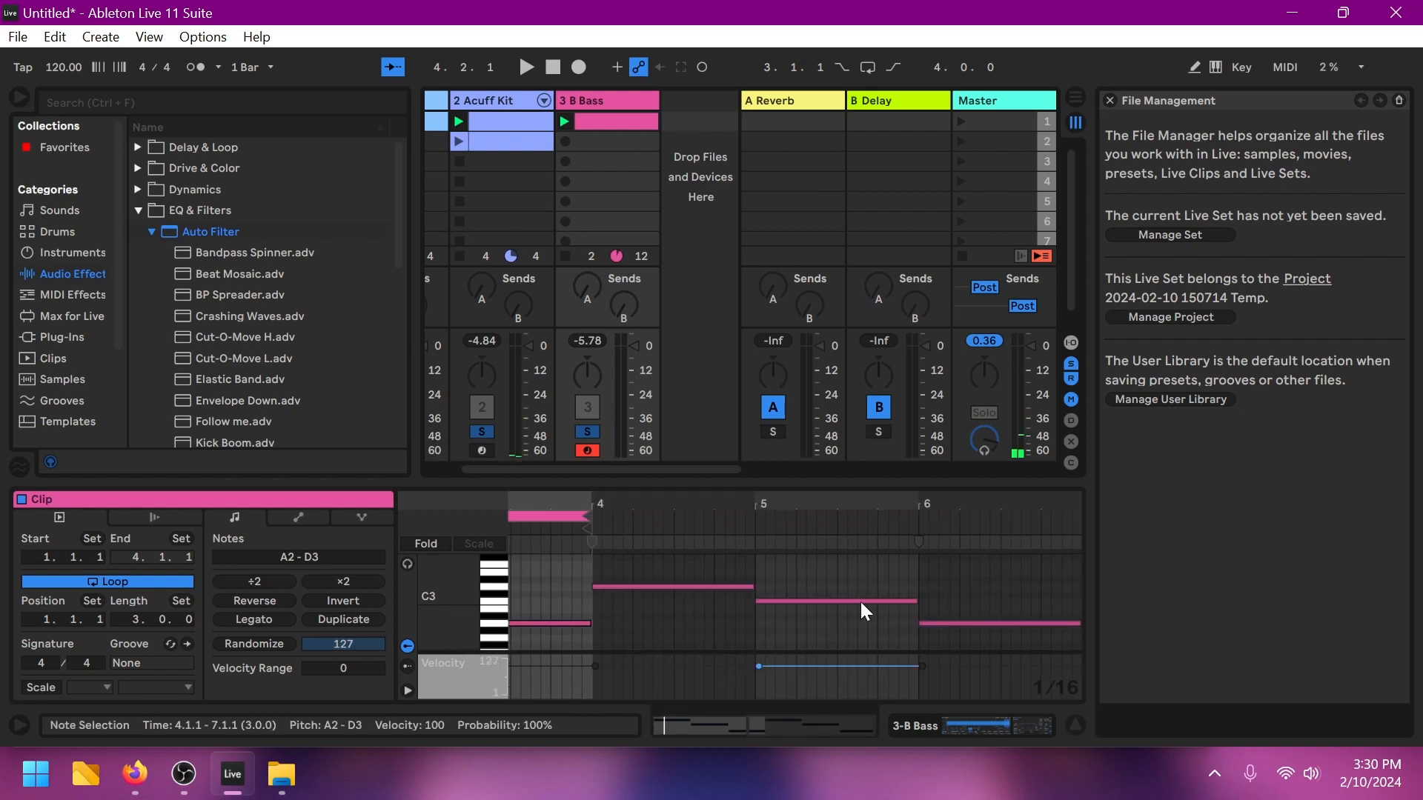
pyautogui.scroll(-3, 860, 601)
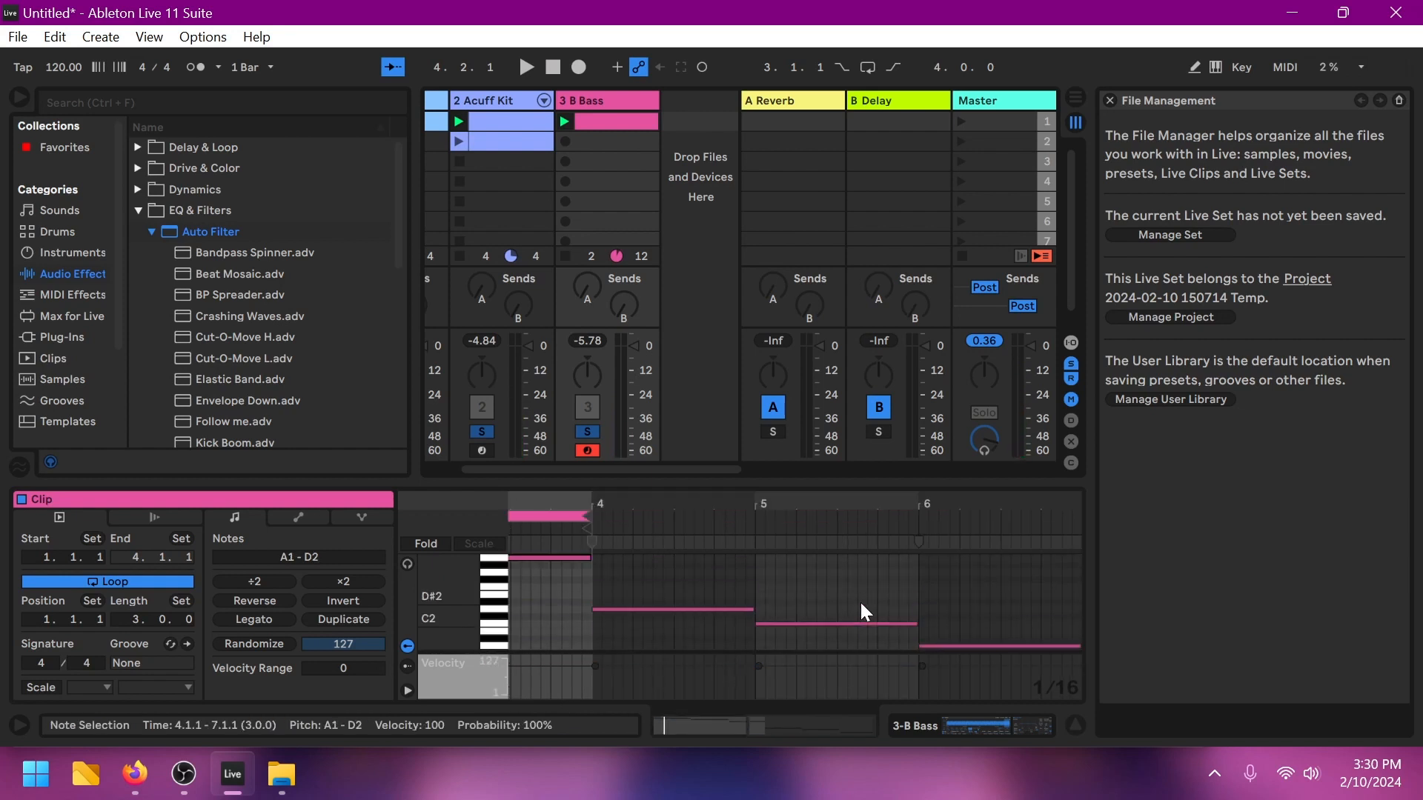
# Step: Undo the octave-down copies, and duplicate the three original A2–D3 bass notes into bars 4 to 6 again
pyautogui.hotkey('ctrl', 'z')
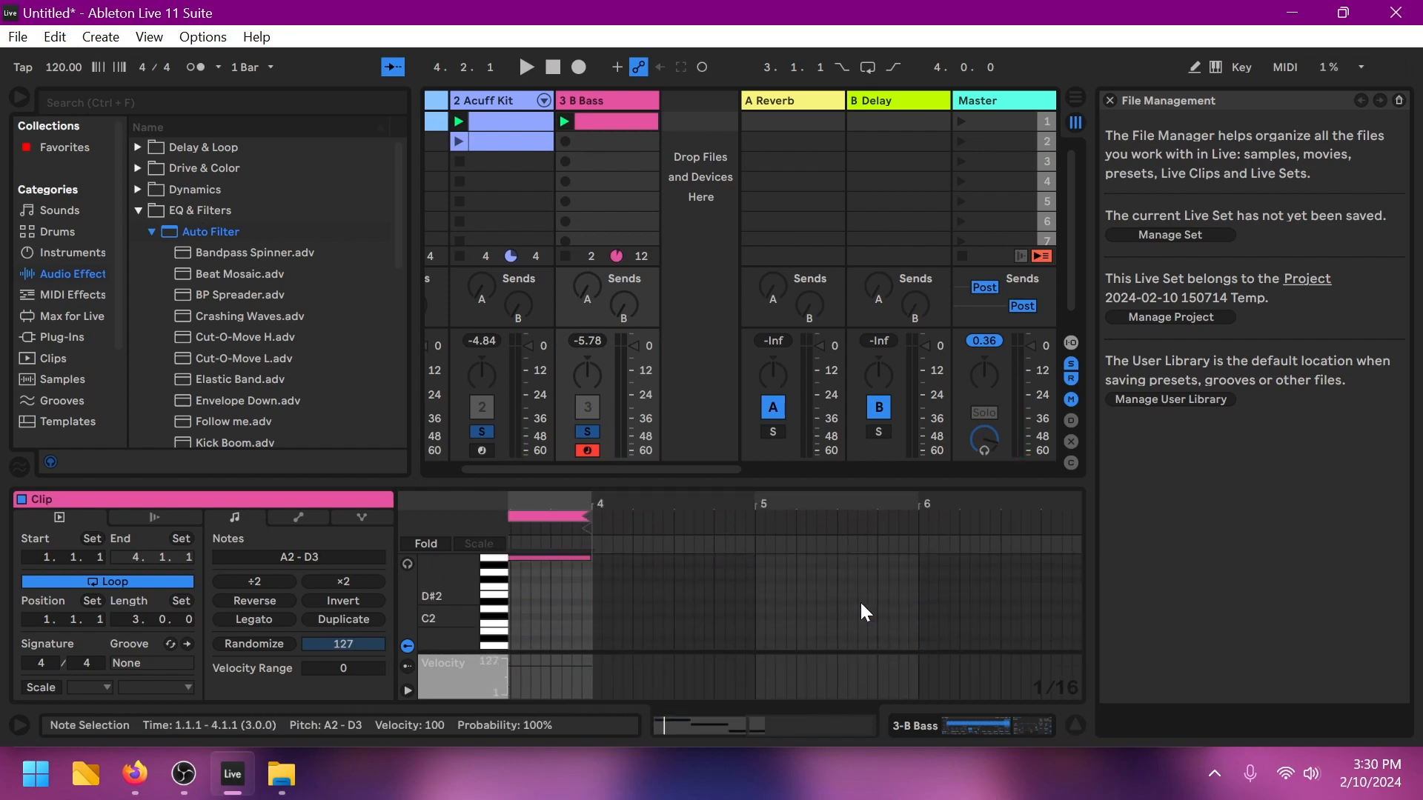
pyautogui.scroll(1, 862, 592)
pyautogui.moveTo(548, 498); pyautogui.dragTo(769, 463)
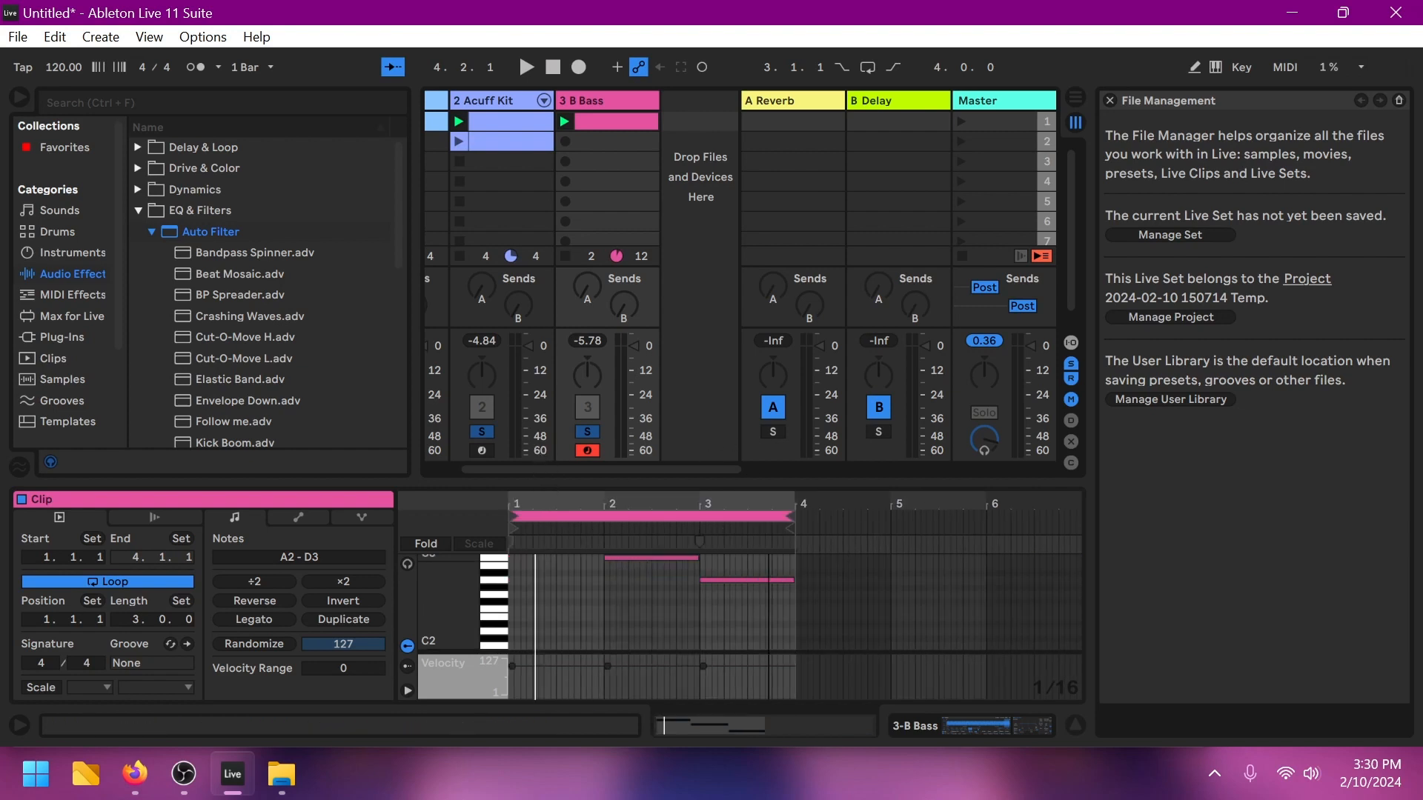
pyautogui.scroll(3, 696, 596)
pyautogui.moveTo(541, 589); pyautogui.dragTo(736, 647)
pyautogui.hotkey('ctrl', 'd')
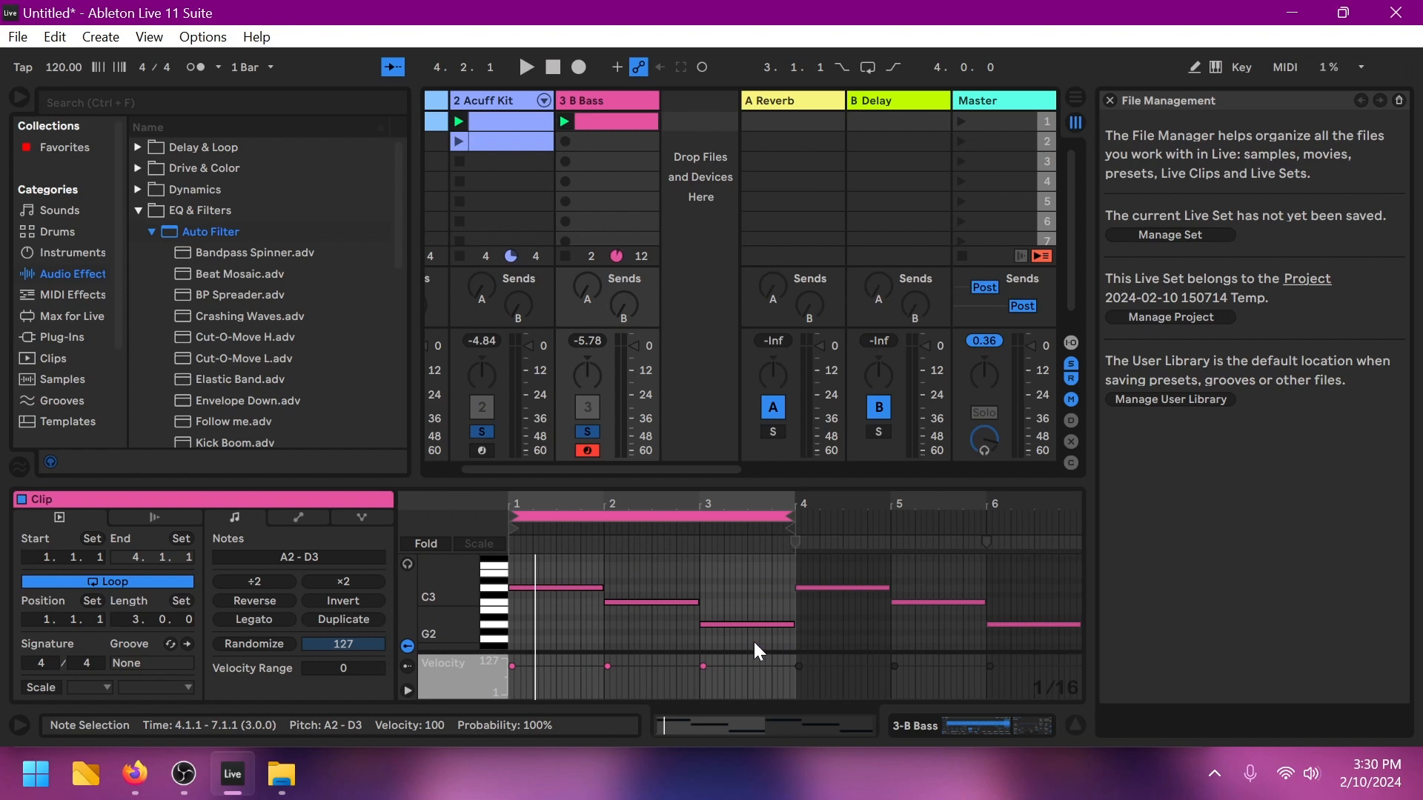
# Step: Nudge the three copied notes back in time so they start at 1.1.1, on top of the originals
pyautogui.press('Left')
pyautogui.press('Left')
pyautogui.press('Left')
pyautogui.press('Left')
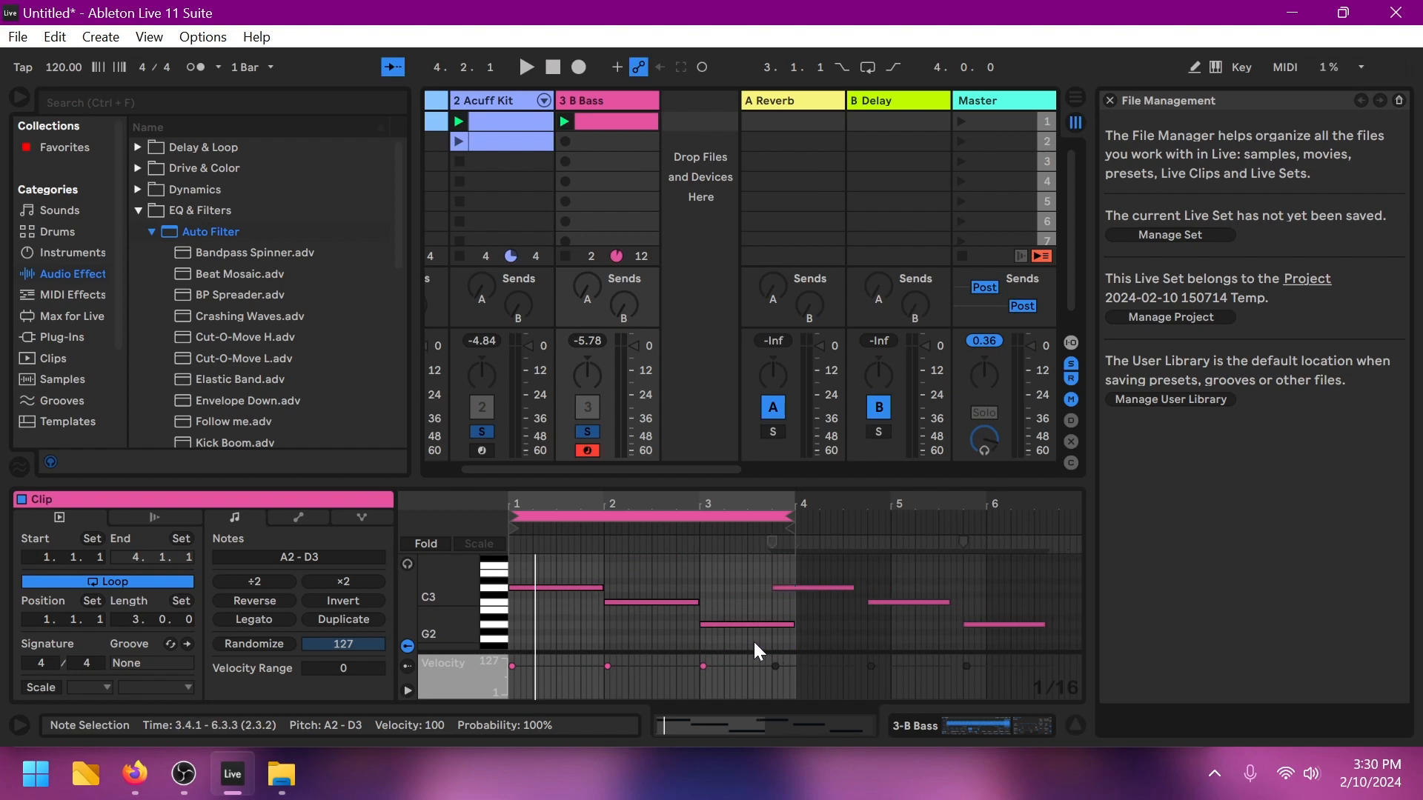
pyautogui.press('Left')
pyautogui.press('Left')
pyautogui.press('Left')
pyautogui.press('Left')
pyautogui.press('Left')
pyautogui.press('Left')
pyautogui.press('Left')
pyautogui.press('Left')
pyautogui.press('Left')
pyautogui.press('Left')
pyautogui.press('Left')
pyautogui.press('Left')
pyautogui.press('Left')
pyautogui.press('Left')
pyautogui.press('Left')
pyautogui.press('Left')
pyautogui.press('Left')
pyautogui.press('Left')
pyautogui.press('Left')
pyautogui.press('Left')
pyautogui.press('Left')
pyautogui.press('Left')
pyautogui.press('Left')
pyautogui.press('Left')
pyautogui.press('Left')
pyautogui.press('Left')
pyautogui.press('Left')
pyautogui.press('Left')
pyautogui.press('Left')
pyautogui.press('Left')
pyautogui.press('Left')
pyautogui.press('Left')
pyautogui.press('Left')
pyautogui.press('Left')
pyautogui.press('Left')
pyautogui.press('Left')
pyautogui.press('Left')
pyautogui.press('Left')
pyautogui.press('Left')
pyautogui.press('Left')
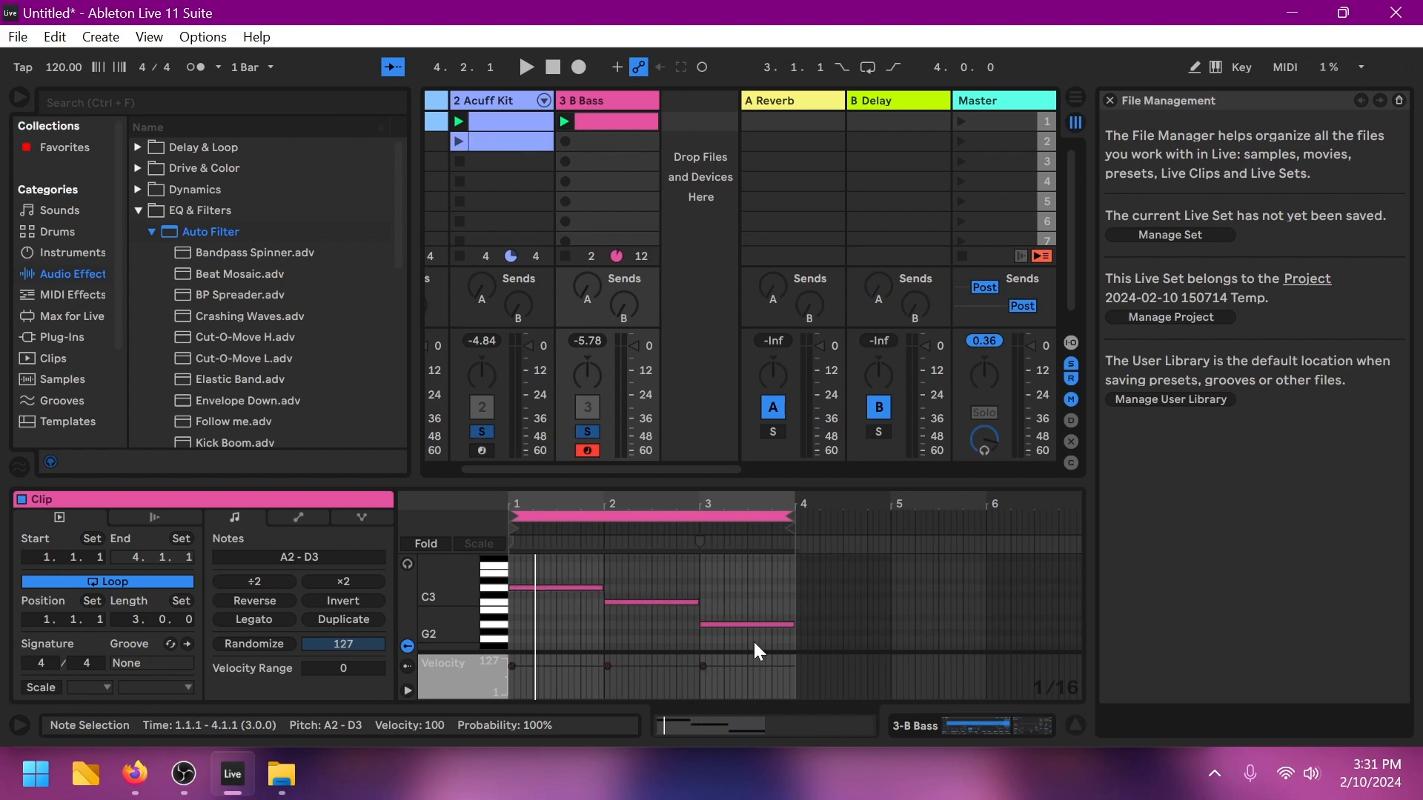
# Step: Try transposing the overlapping copies down by a few semitones and back, nudging them one sixteenth later to 1.1.2
pyautogui.press('Down')
pyautogui.press('Up')
pyautogui.press('Down')
pyautogui.press('Down')
pyautogui.press('Down')
pyautogui.press('Up')
pyautogui.press('Up')
pyautogui.press('Up')
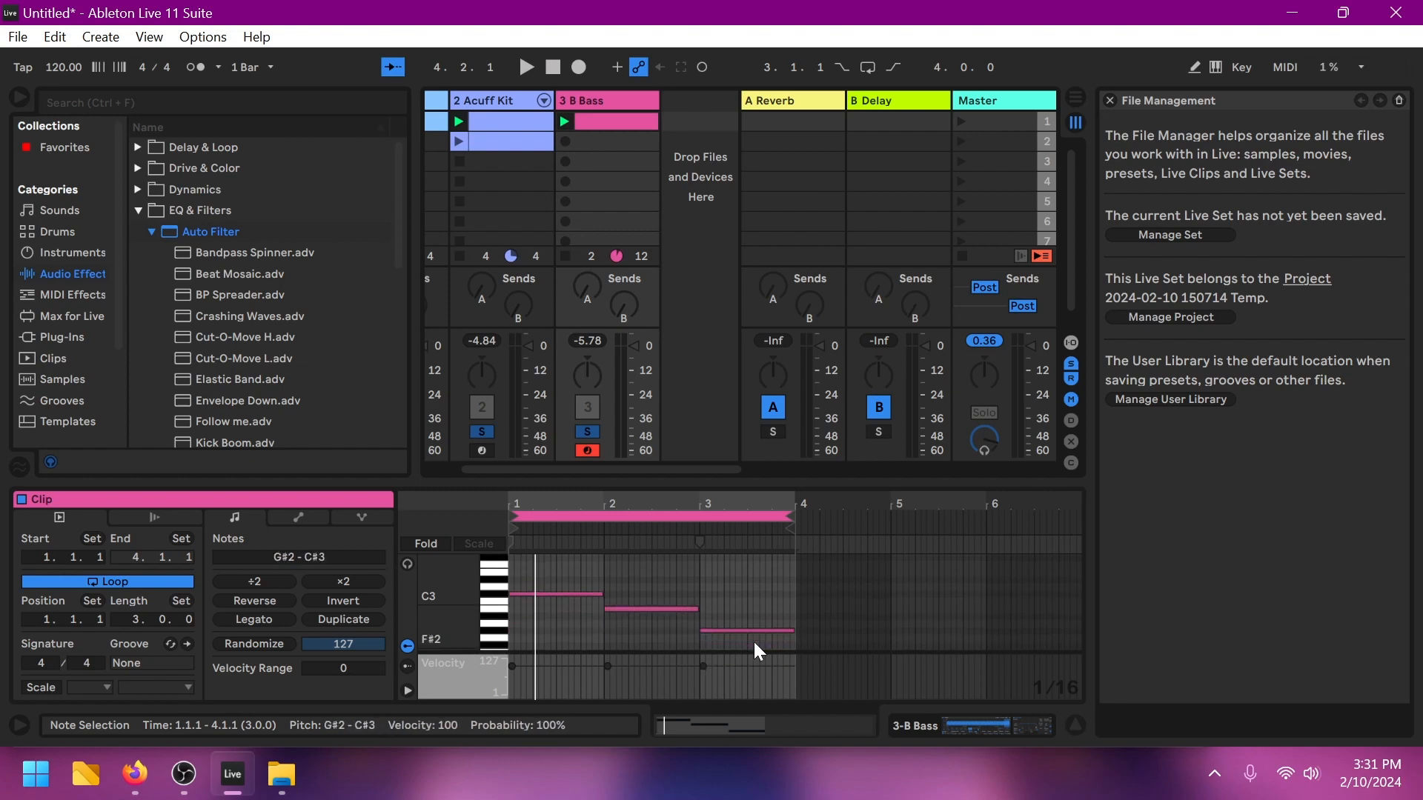
pyautogui.press('Right')
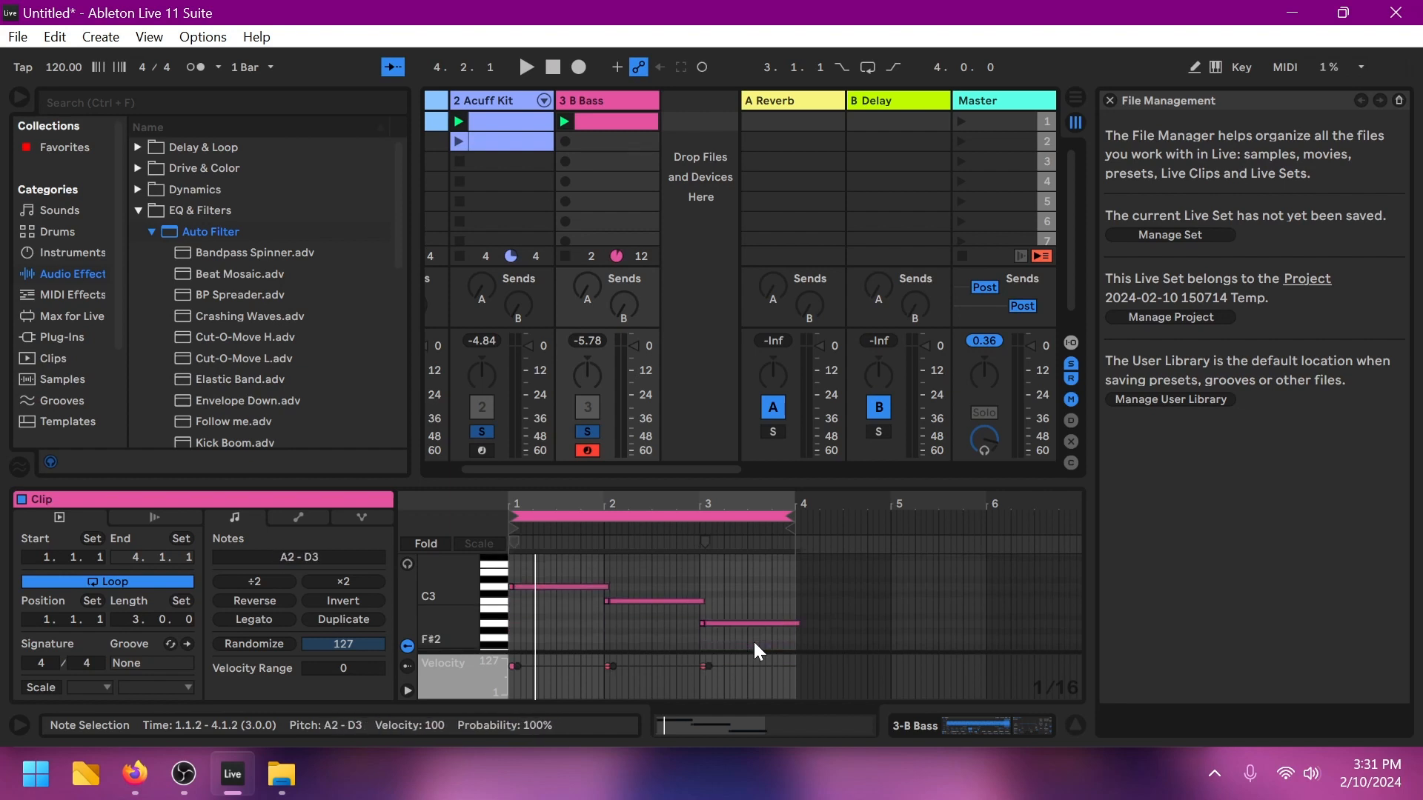
pyautogui.press('Down')
pyautogui.press('Down')
pyautogui.press('Down')
pyautogui.press('Up')
pyautogui.press('Up')
pyautogui.press('Up')
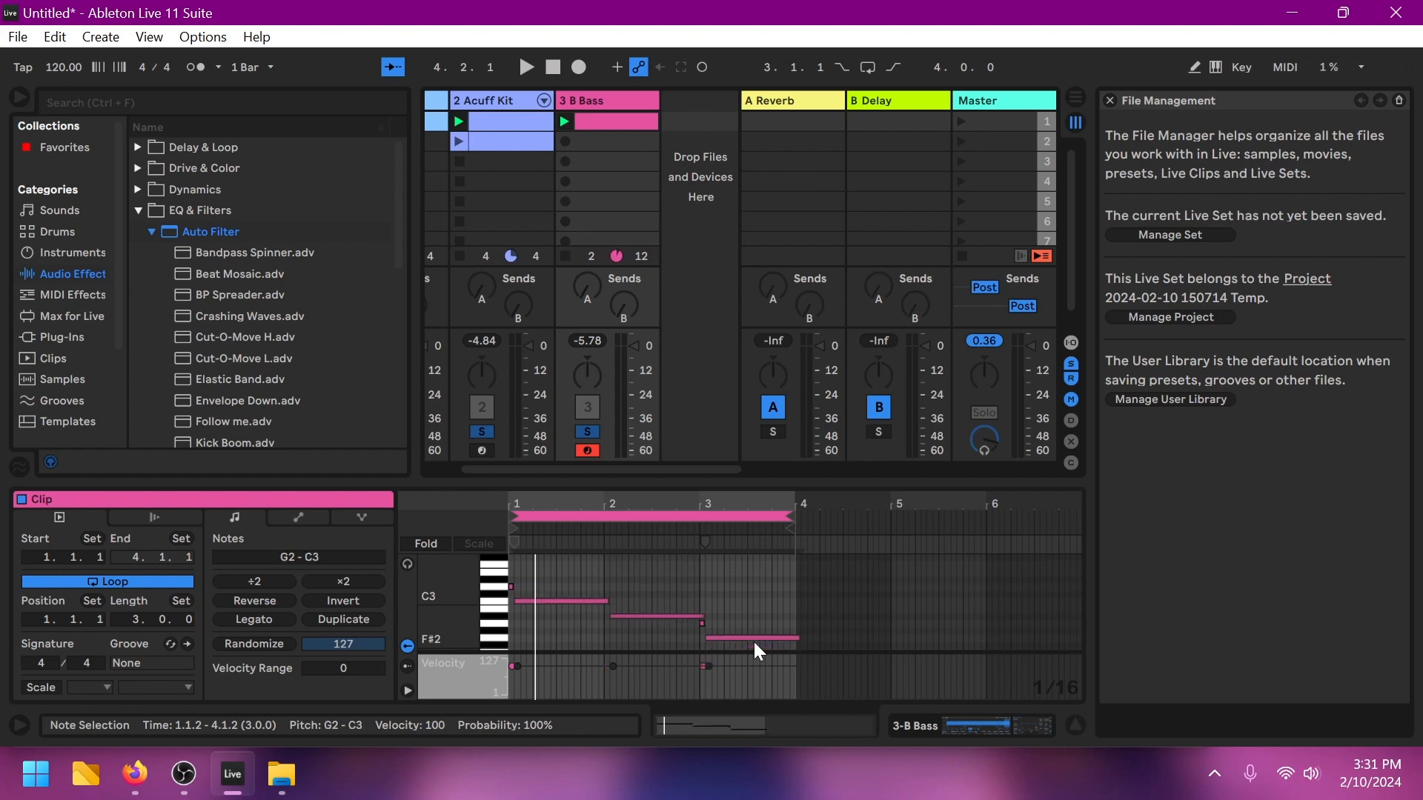
# Step: Shift the copied notes a full bar later so they start at 2.1.1 at their original pitches
pyautogui.press('Right')
pyautogui.press('Right')
pyautogui.press('Right')
pyautogui.press('Right')
pyautogui.press('Right')
pyautogui.press('Right')
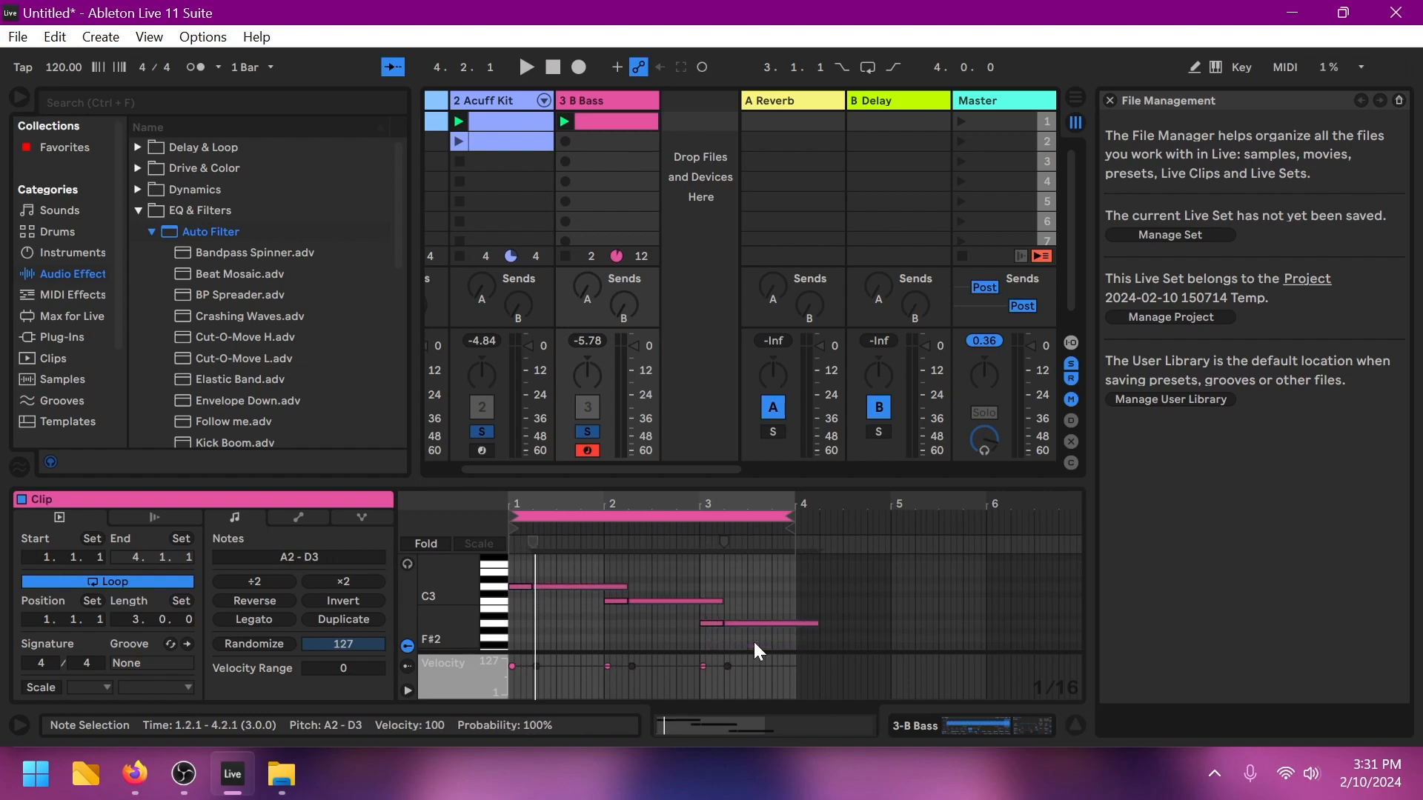
pyautogui.press('Right')
pyautogui.press('Right')
pyautogui.press('Right')
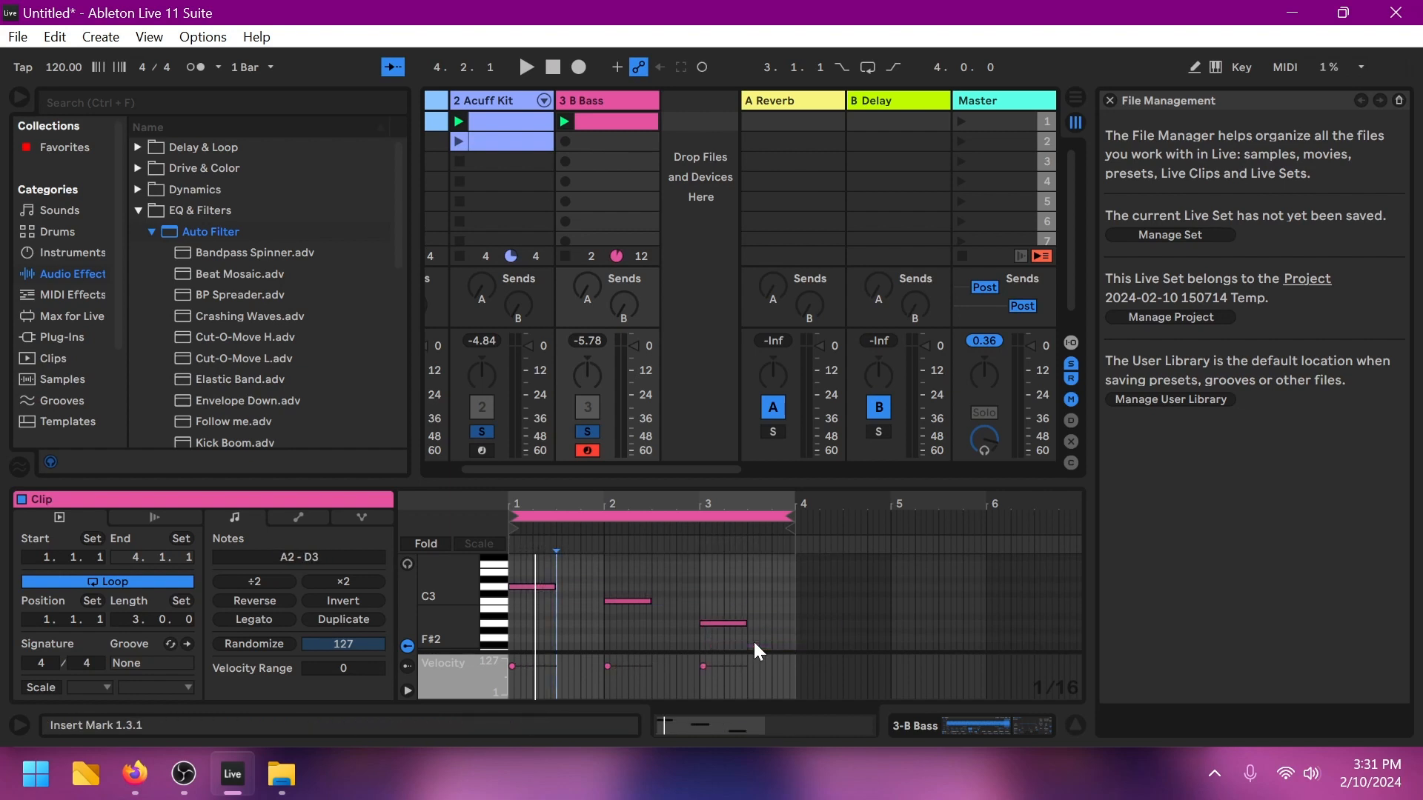
pyautogui.press('Right')
pyautogui.press('Right')
pyautogui.press('Right')
pyautogui.press('Right')
pyautogui.press('Right')
pyautogui.press('Right')
pyautogui.press('Right')
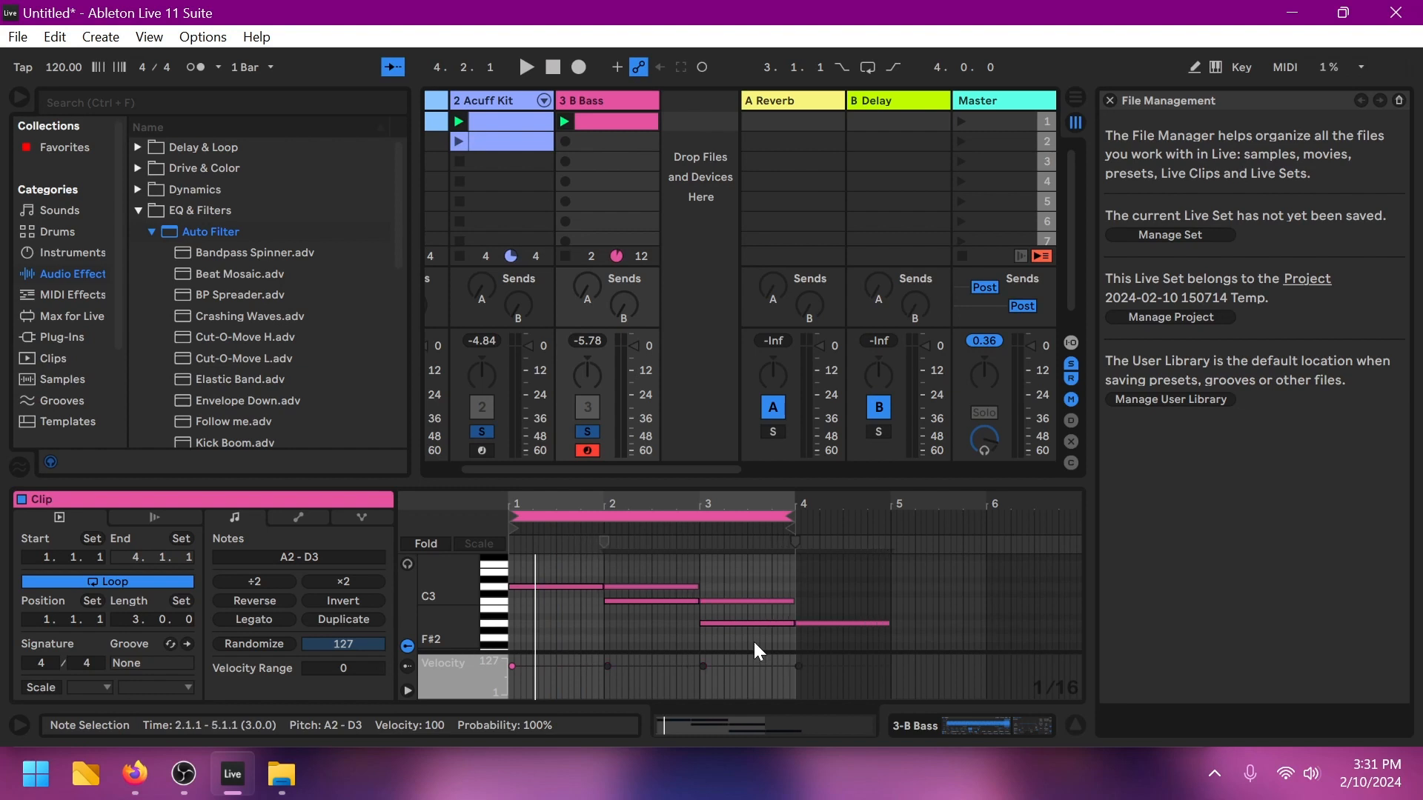
# Step: Transpose the copied notes down five semitones to E2–A2 and move them back to start at 1.1.1
pyautogui.press('Left')
pyautogui.press('Down')
pyautogui.press('Down')
pyautogui.press('Down')
pyautogui.press('Down')
pyautogui.press('Down')
pyautogui.press('Left')
pyautogui.press('Left')
pyautogui.press('Left')
pyautogui.press('Left')
pyautogui.press('Left')
pyautogui.press('Left')
pyautogui.press('Left')
pyautogui.press('Left')
pyautogui.press('Left')
pyautogui.press('Left')
pyautogui.press('Left')
pyautogui.press('Left')
pyautogui.press('Left')
pyautogui.press('Left')
pyautogui.press('Left')
pyautogui.press('Left')
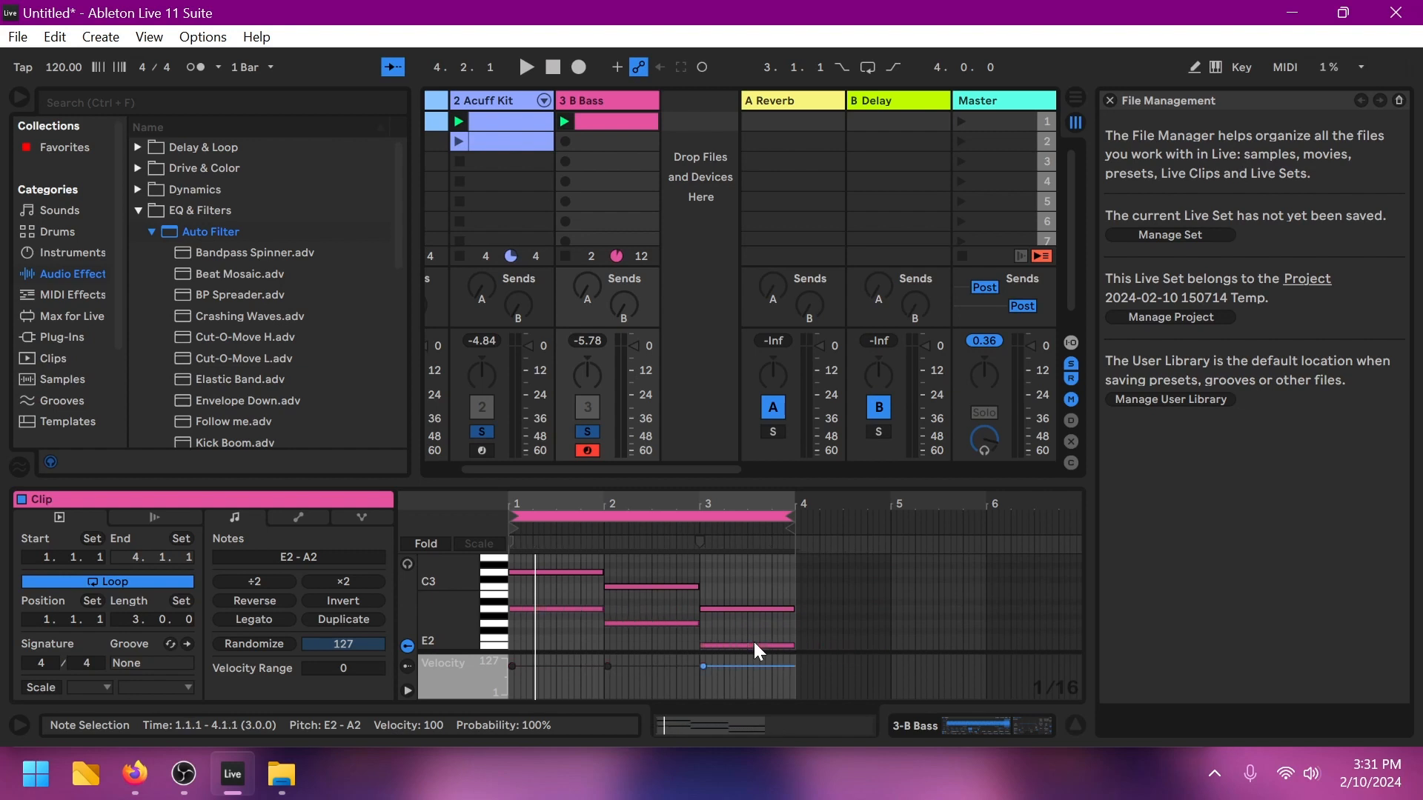
# Step: Listen to the two-part bass line, and lower the velocity of the three lower harmony notes
pyautogui.press('space')
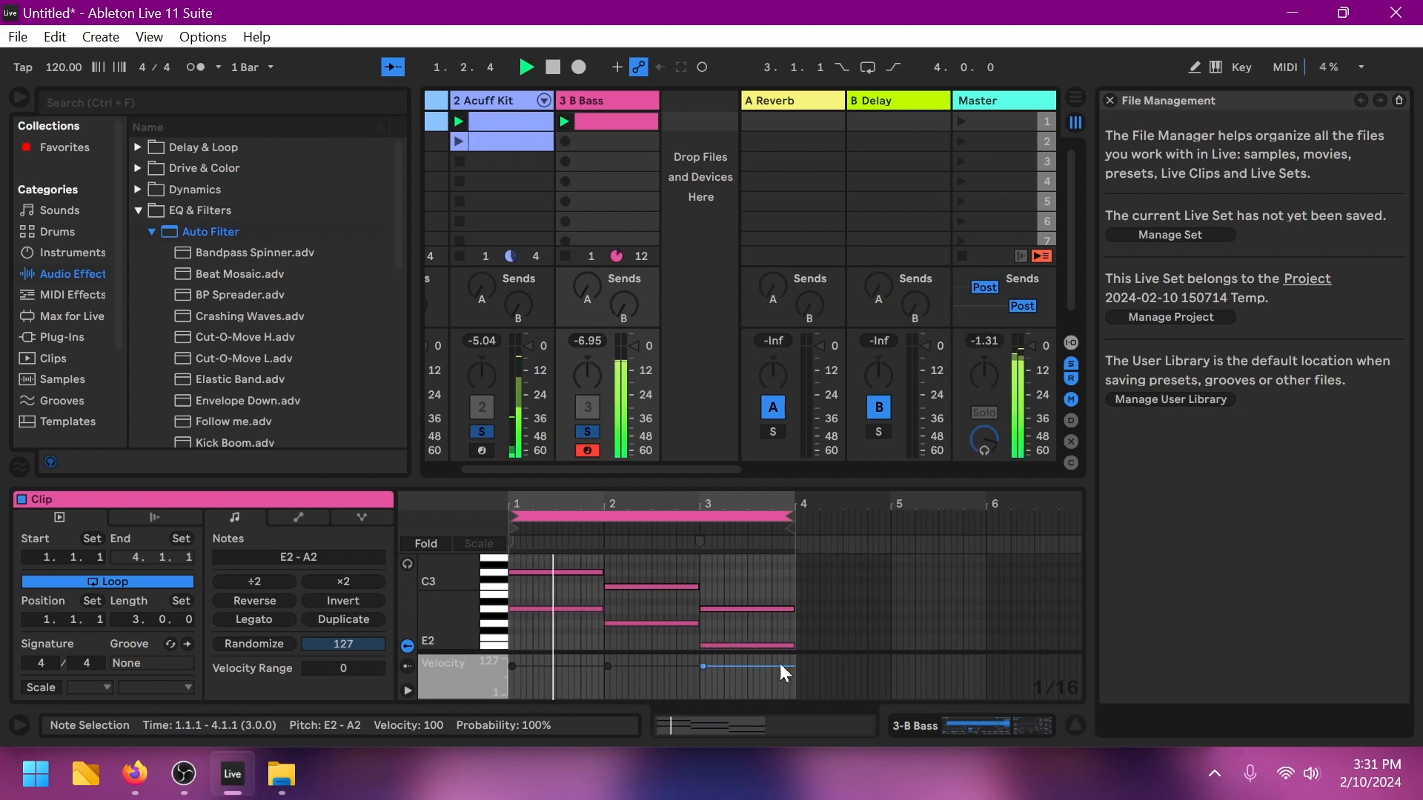
pyautogui.scroll(-3, 775, 564)
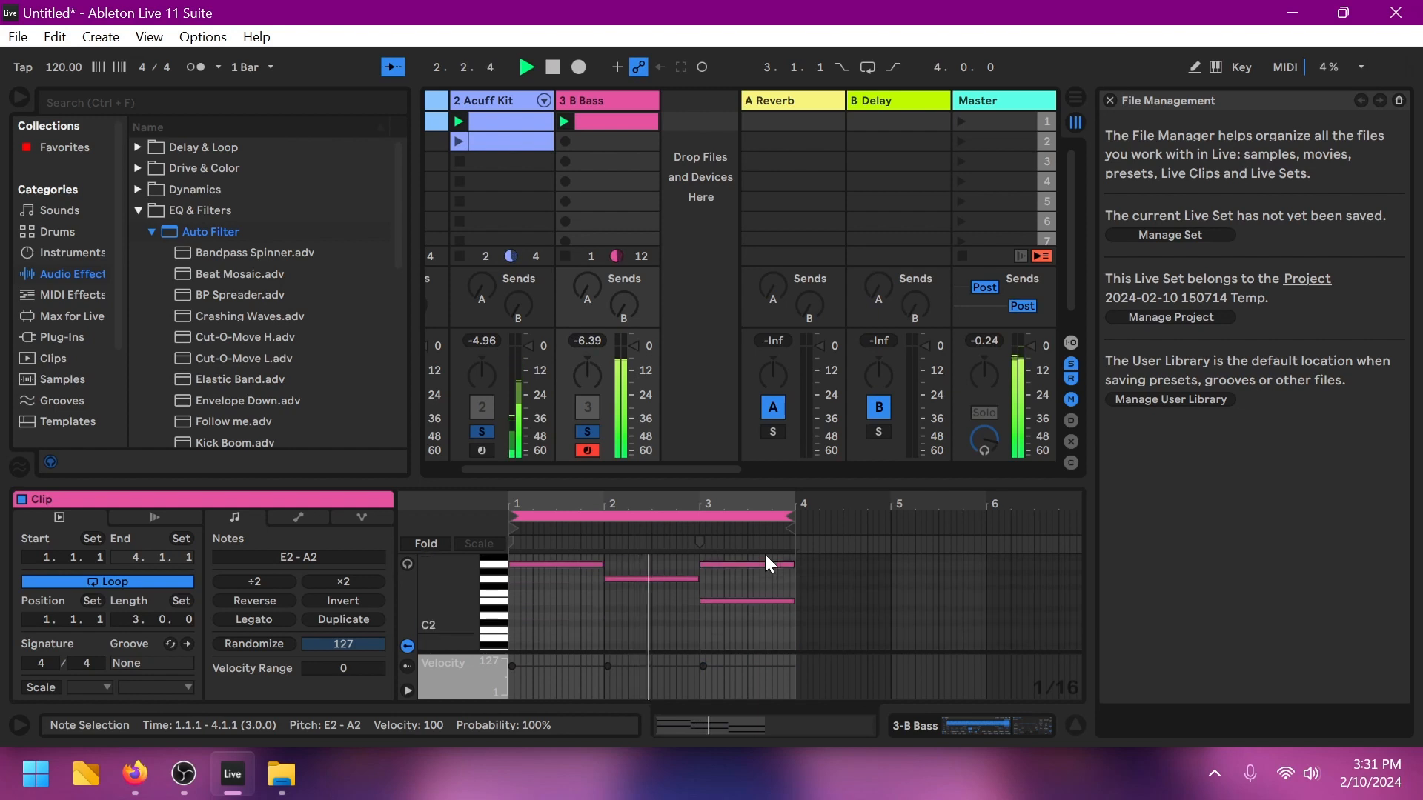
pyautogui.moveTo(557, 625); pyautogui.dragTo(683, 563)
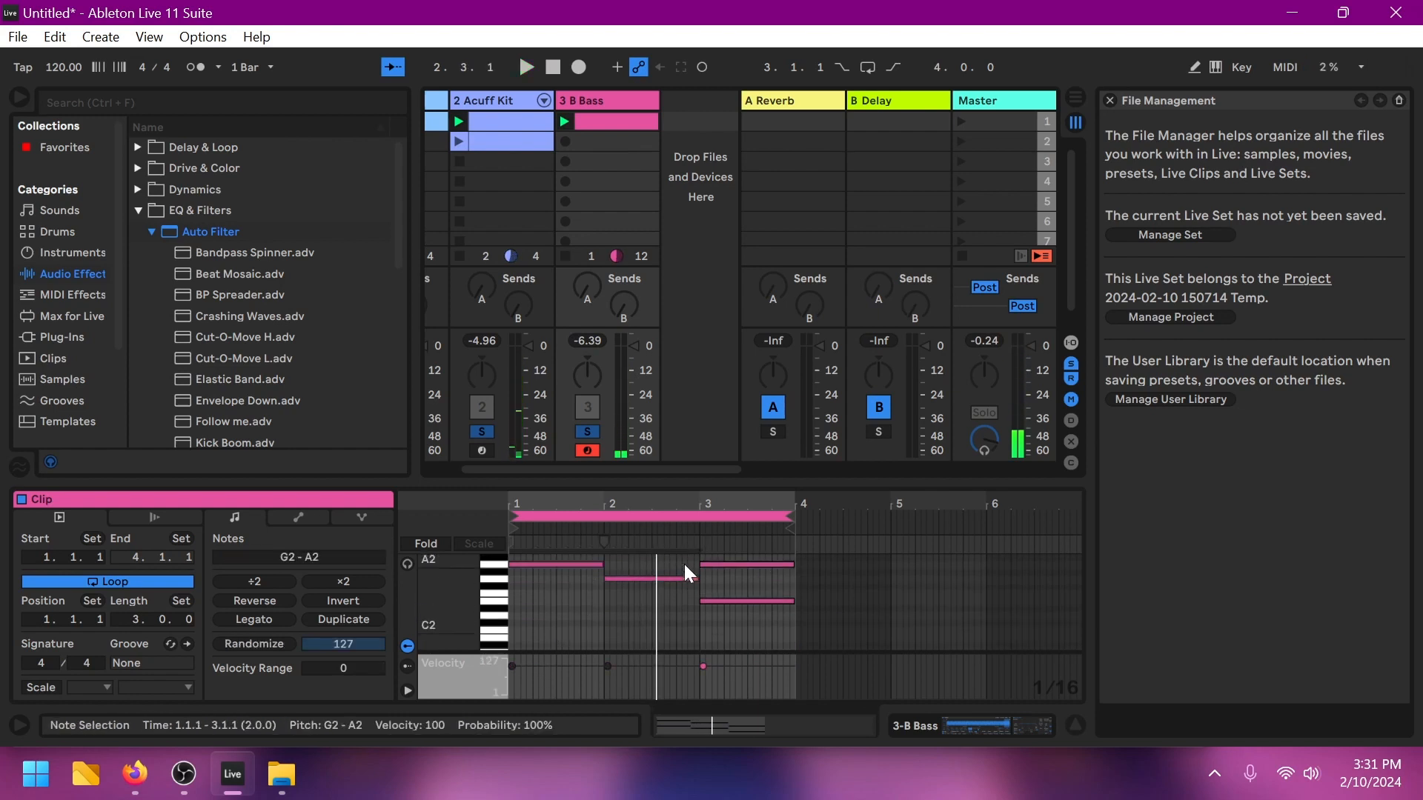
pyautogui.keyDown('shift'); pyautogui.click(730, 597); pyautogui.keyUp('shift')
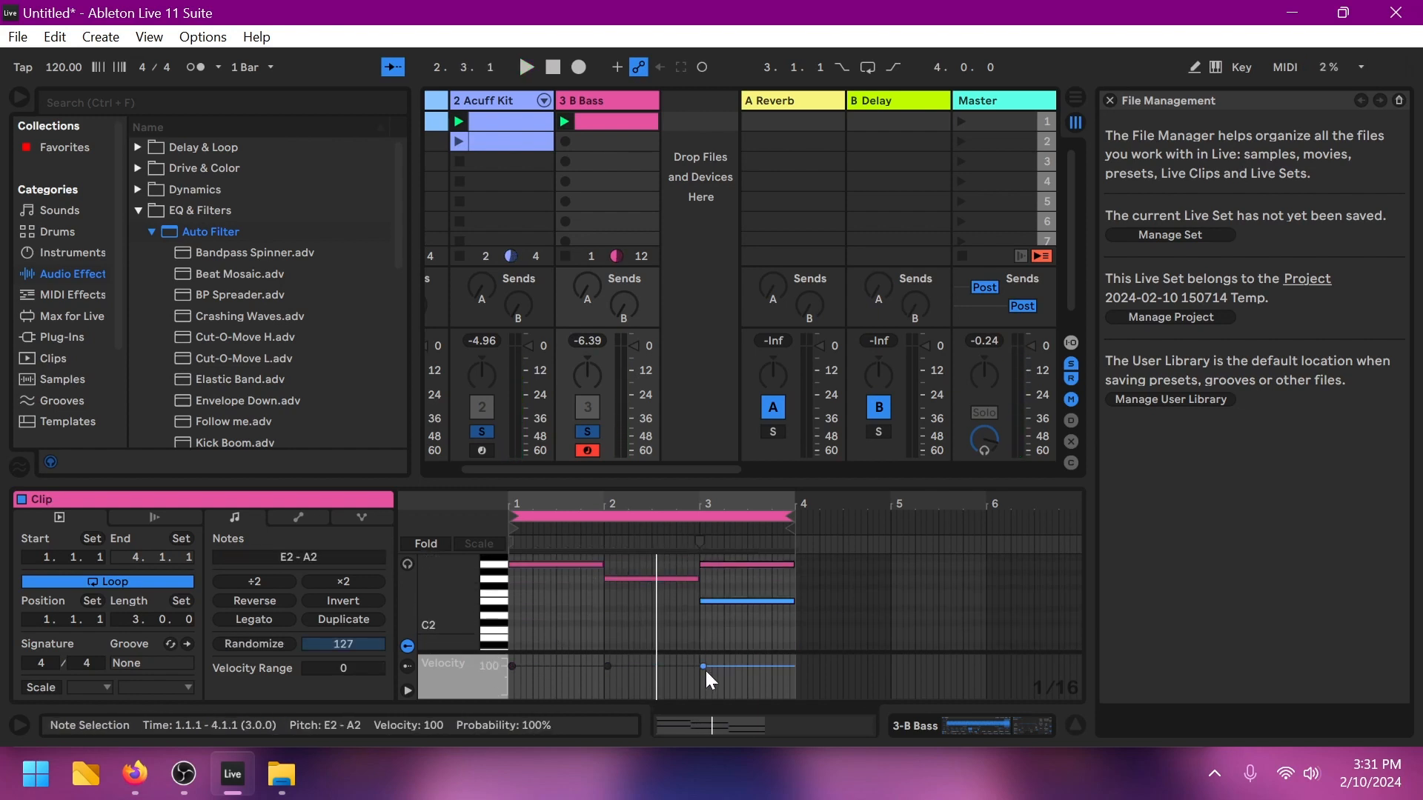
pyautogui.moveTo(703, 671); pyautogui.dragTo(703, 680)
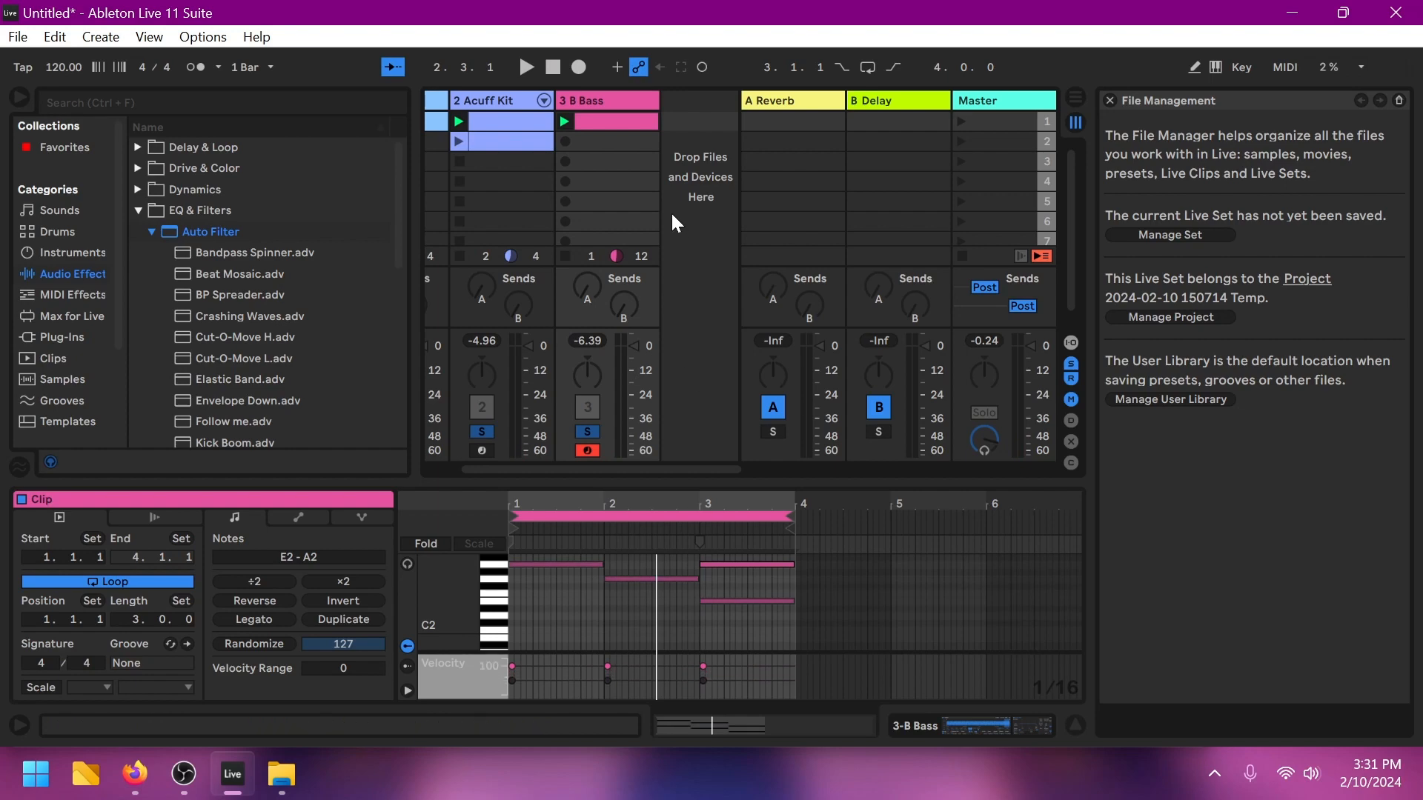
# Step: Set the B Bass sampler's voices to 2 and play the clip
pyautogui.click(593, 105)
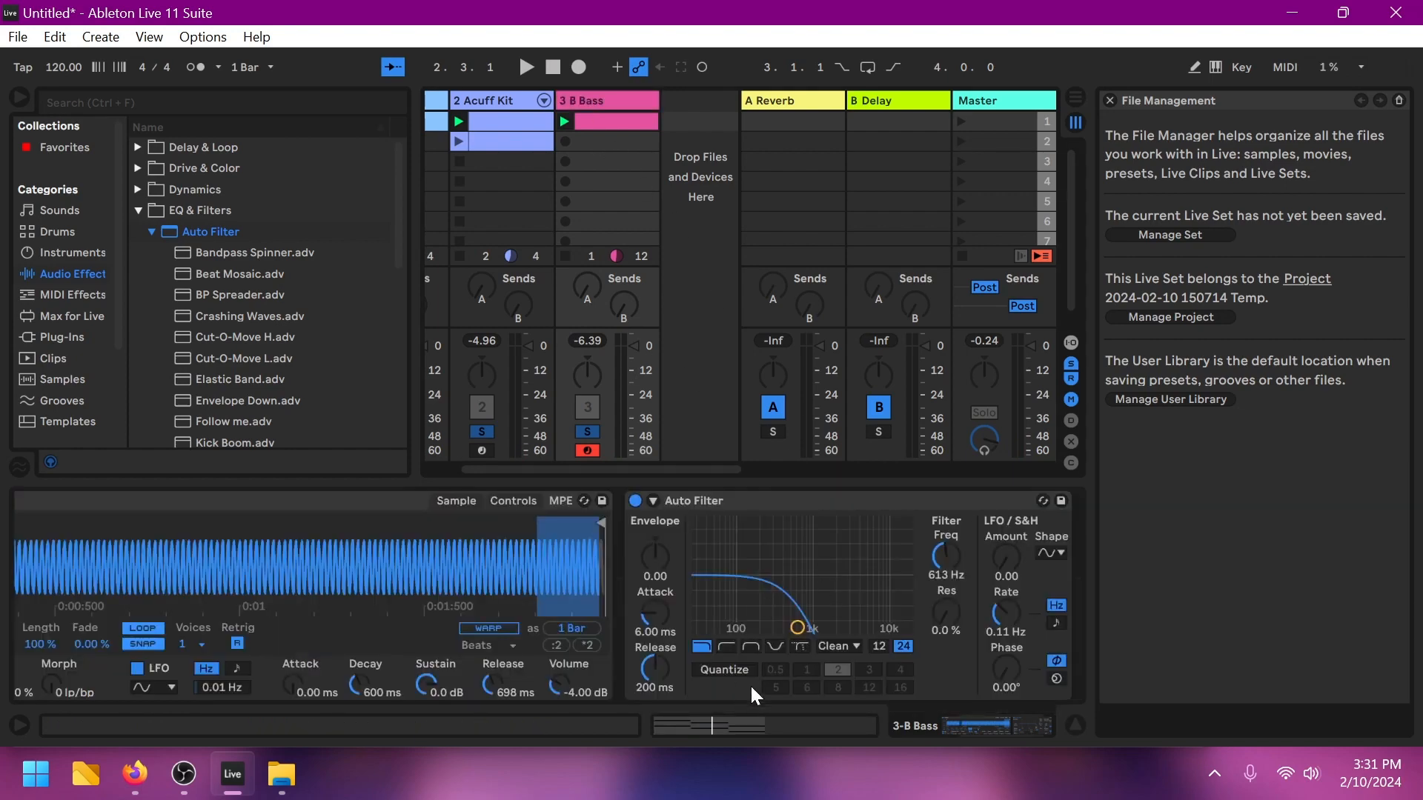
pyautogui.click(739, 717)
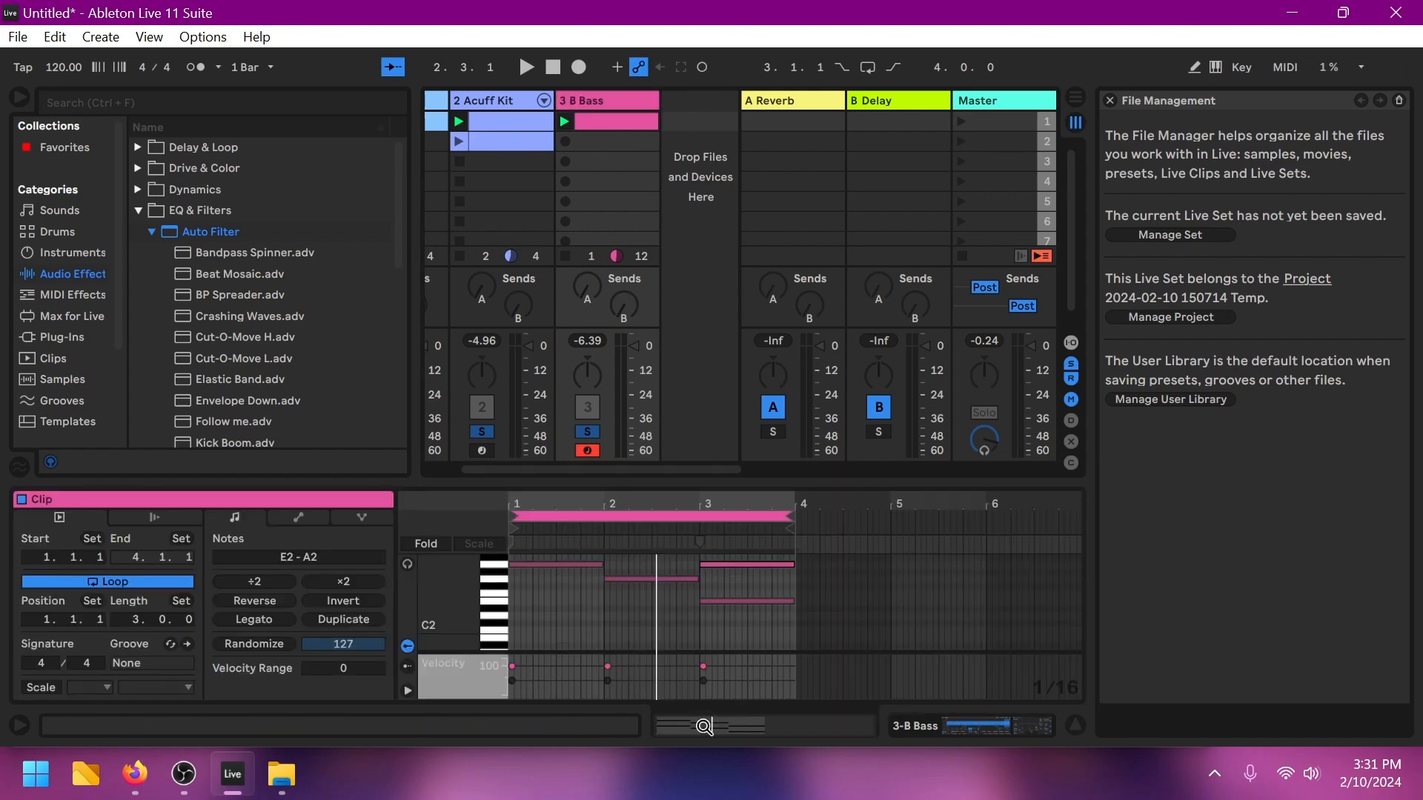
pyautogui.click(957, 730)
pyautogui.moveTo(981, 728); pyautogui.dragTo(960, 730)
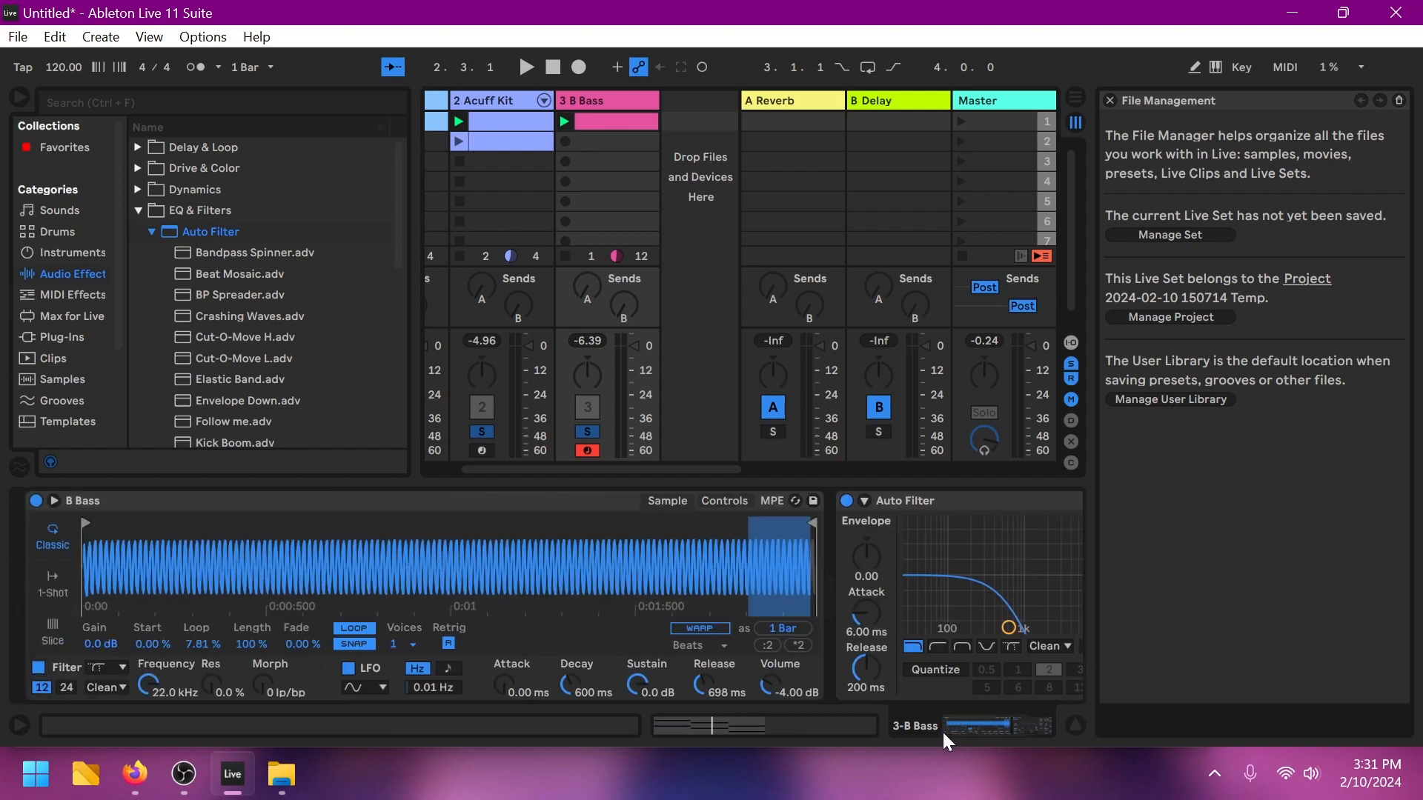
pyautogui.click(396, 643)
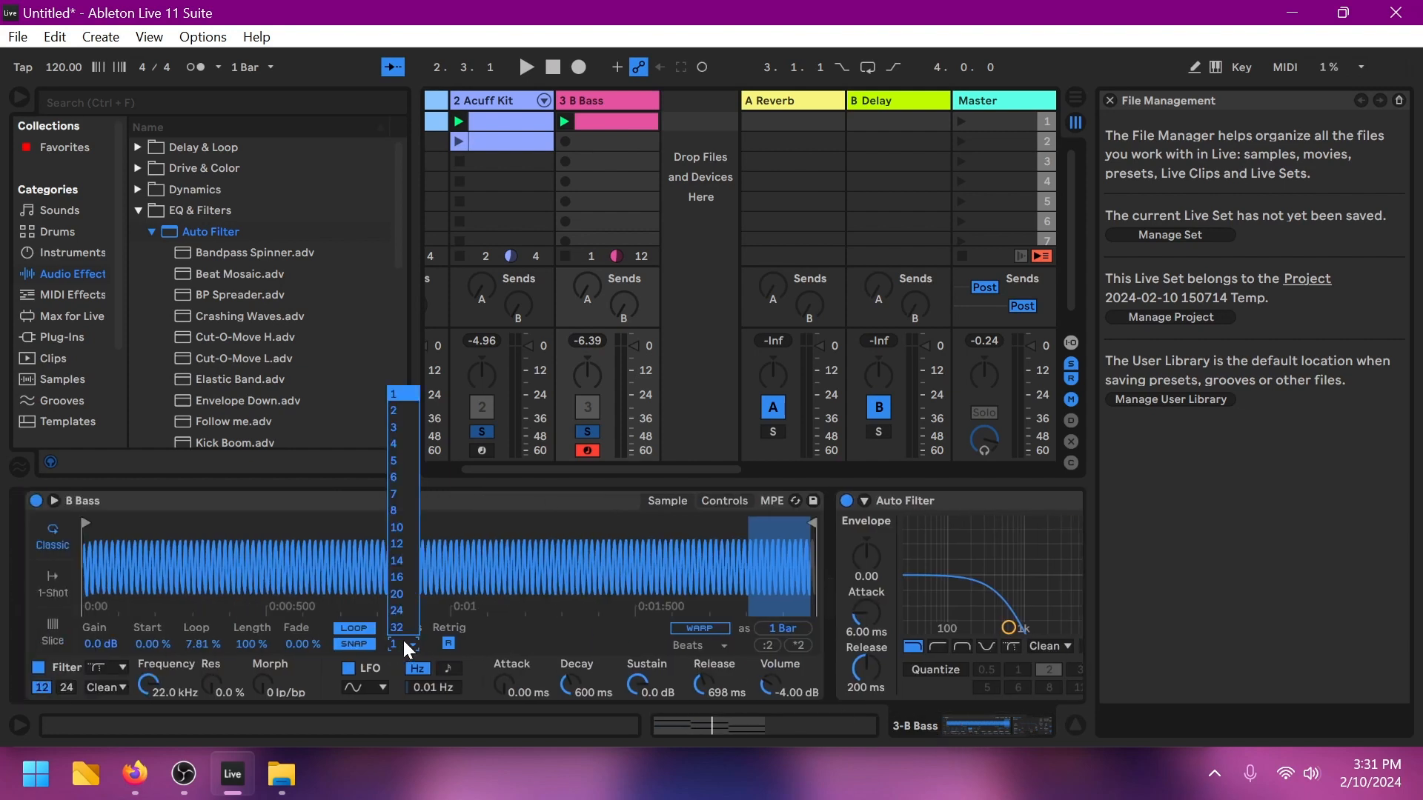
pyautogui.press('space')
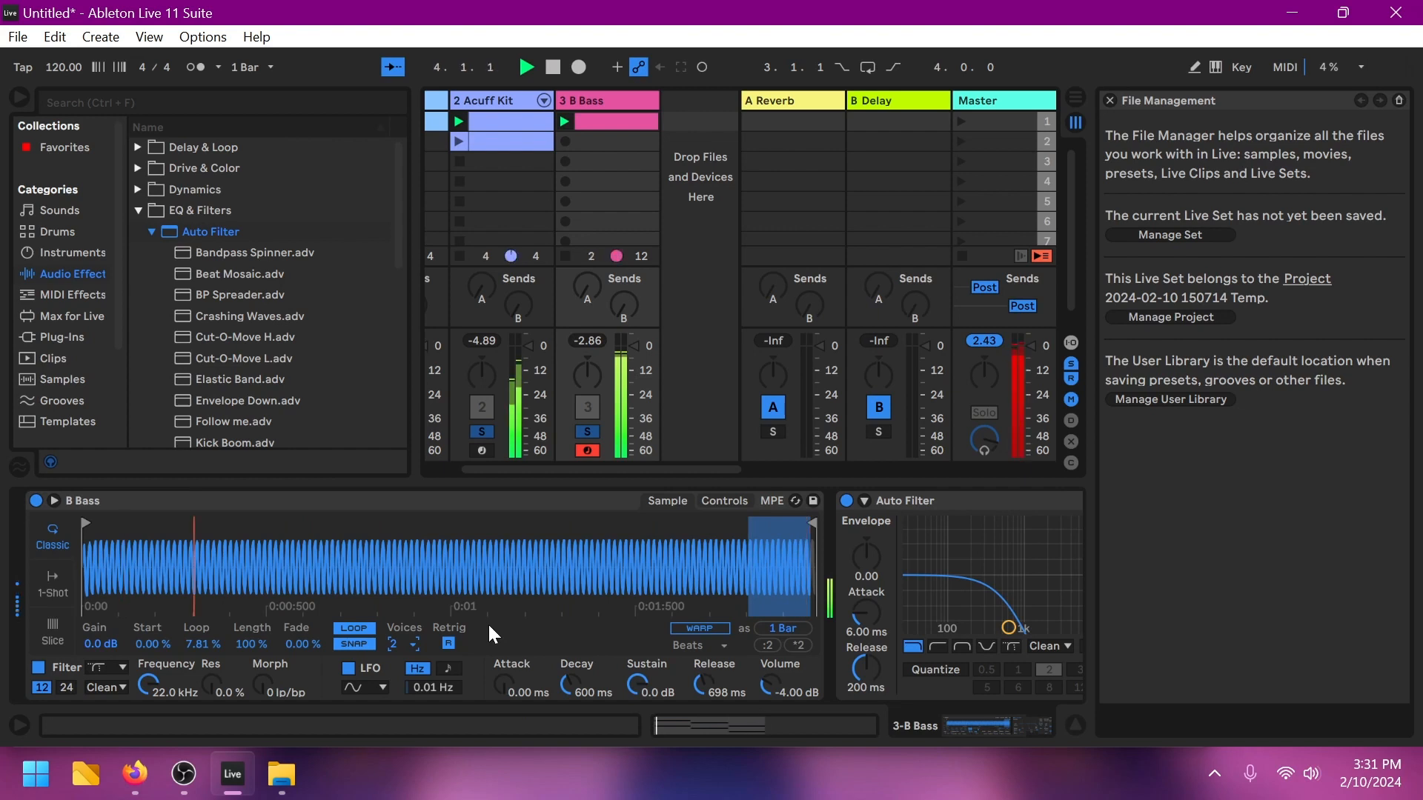
# Step: Reduce the velocity of the three lower notes in the B Bass clip further, close to the minimum, and listen
pyautogui.click(612, 117)
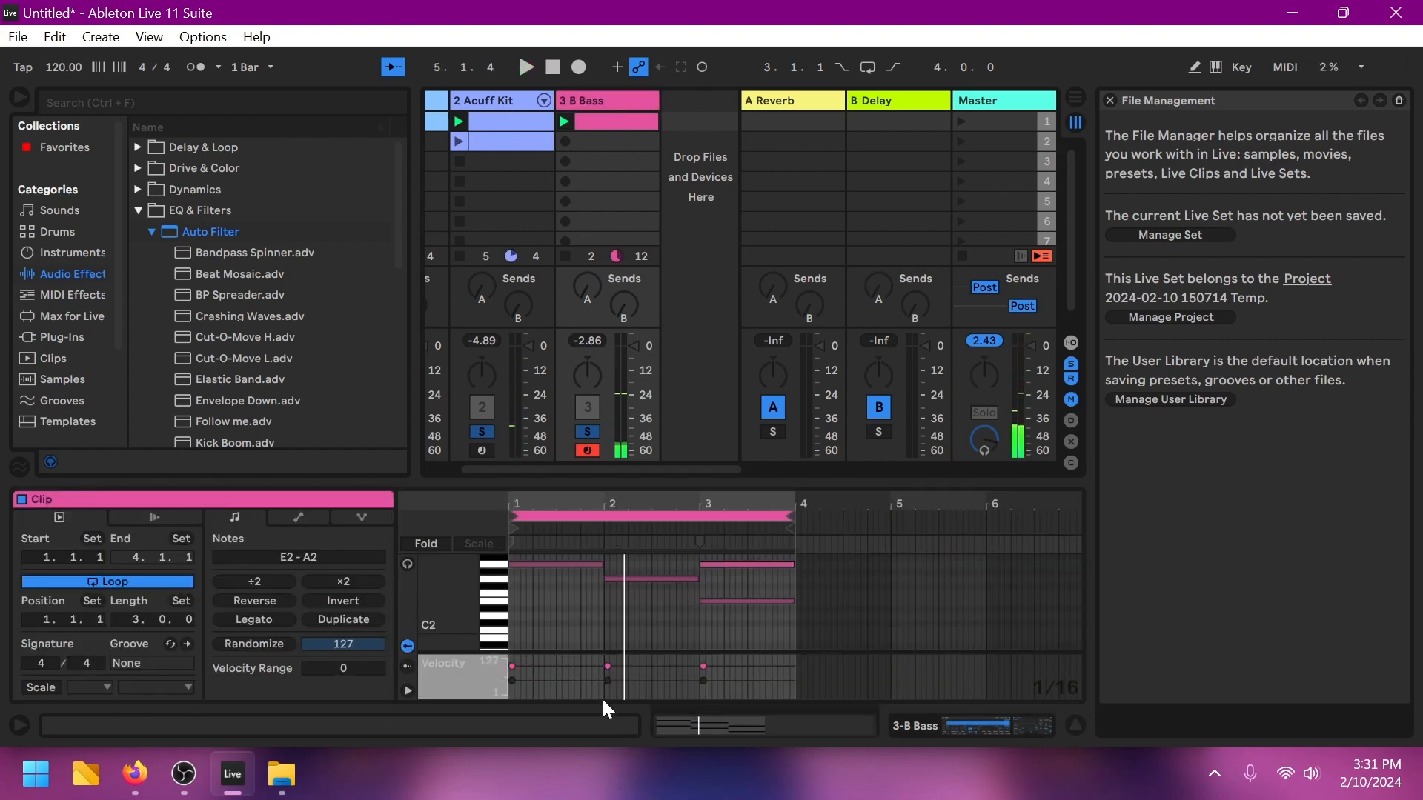
pyautogui.moveTo(608, 681)
pyautogui.mouseDown()
pyautogui.moveTo(608, 666)
pyautogui.moveTo(607, 690)
pyautogui.mouseUp()
pyautogui.press('space')
pyautogui.press('space')
pyautogui.click(625, 628)
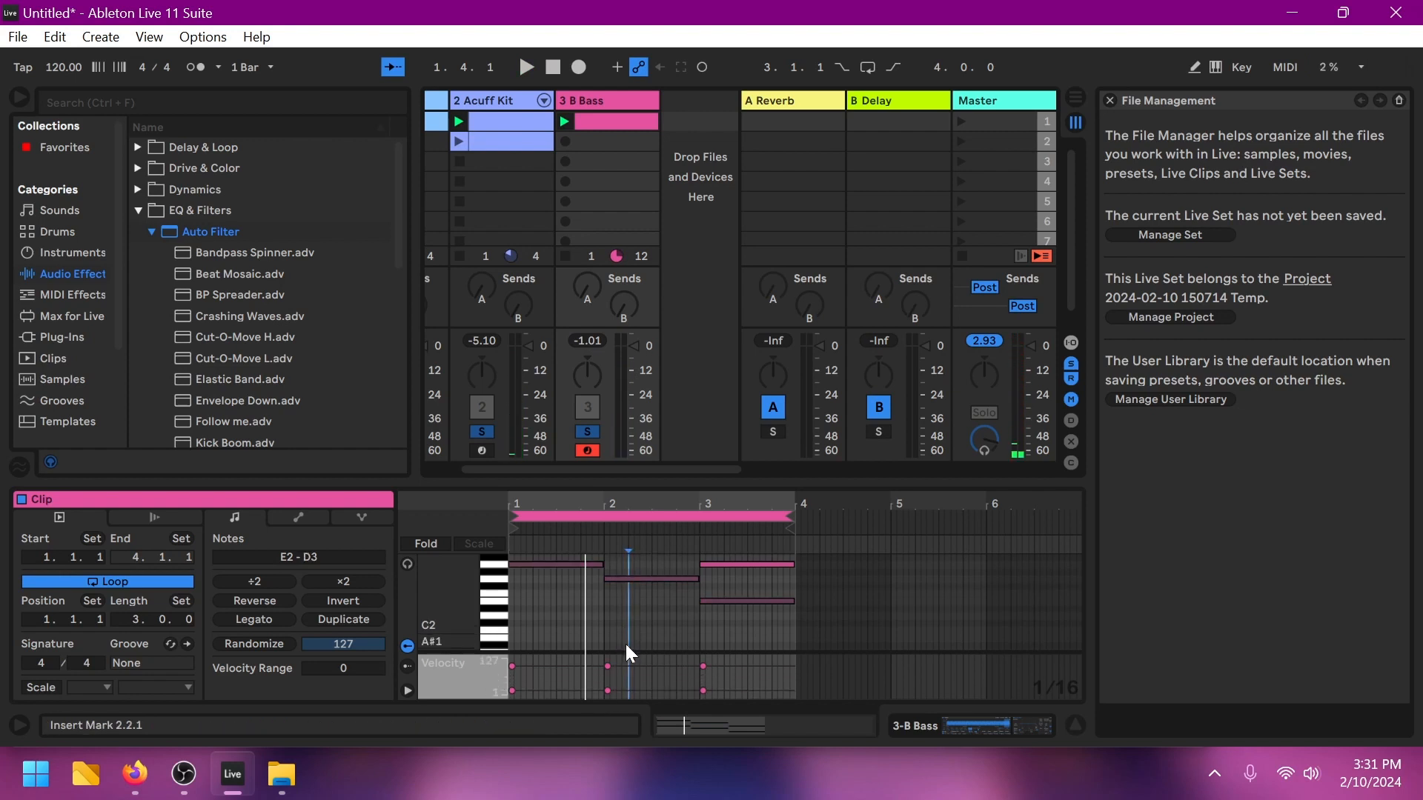
# Step: Clear the solo on all tracks and play the Serum, Acuff Kit and B Bass clips together
pyautogui.moveTo(626, 471); pyautogui.dragTo(554, 452)
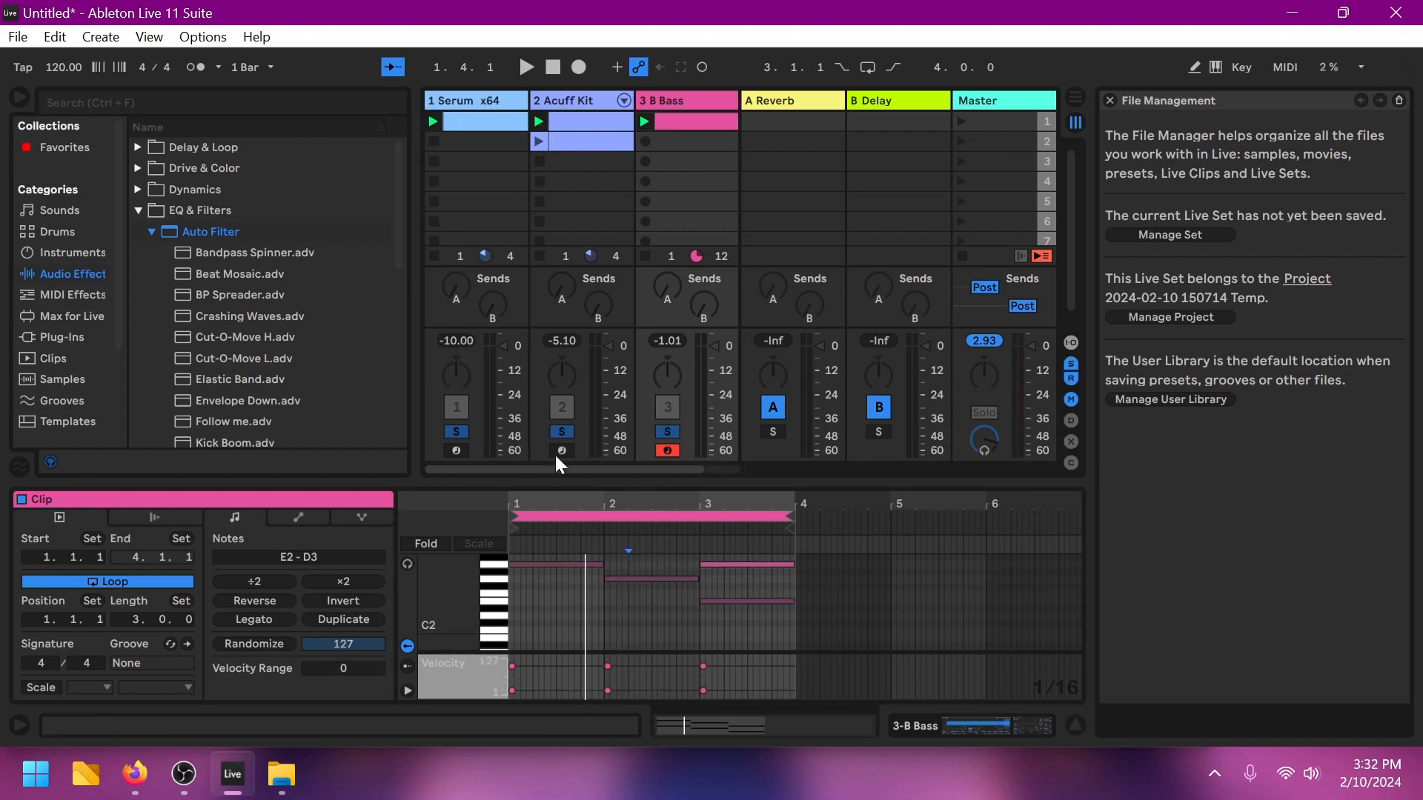
pyautogui.click(565, 429)
pyautogui.press('space')
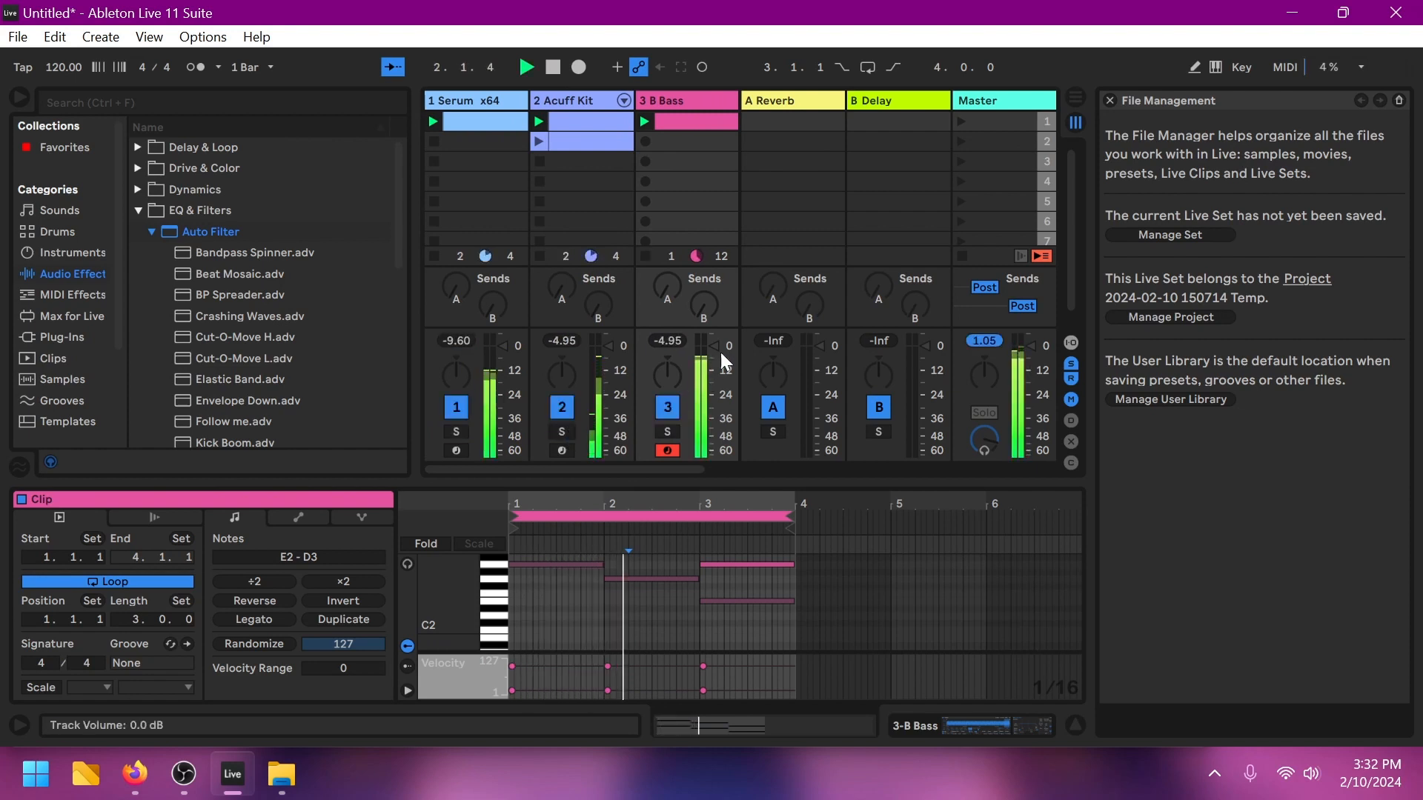
pyautogui.press('space')
pyautogui.moveTo(719, 348); pyautogui.dragTo(719, 359)
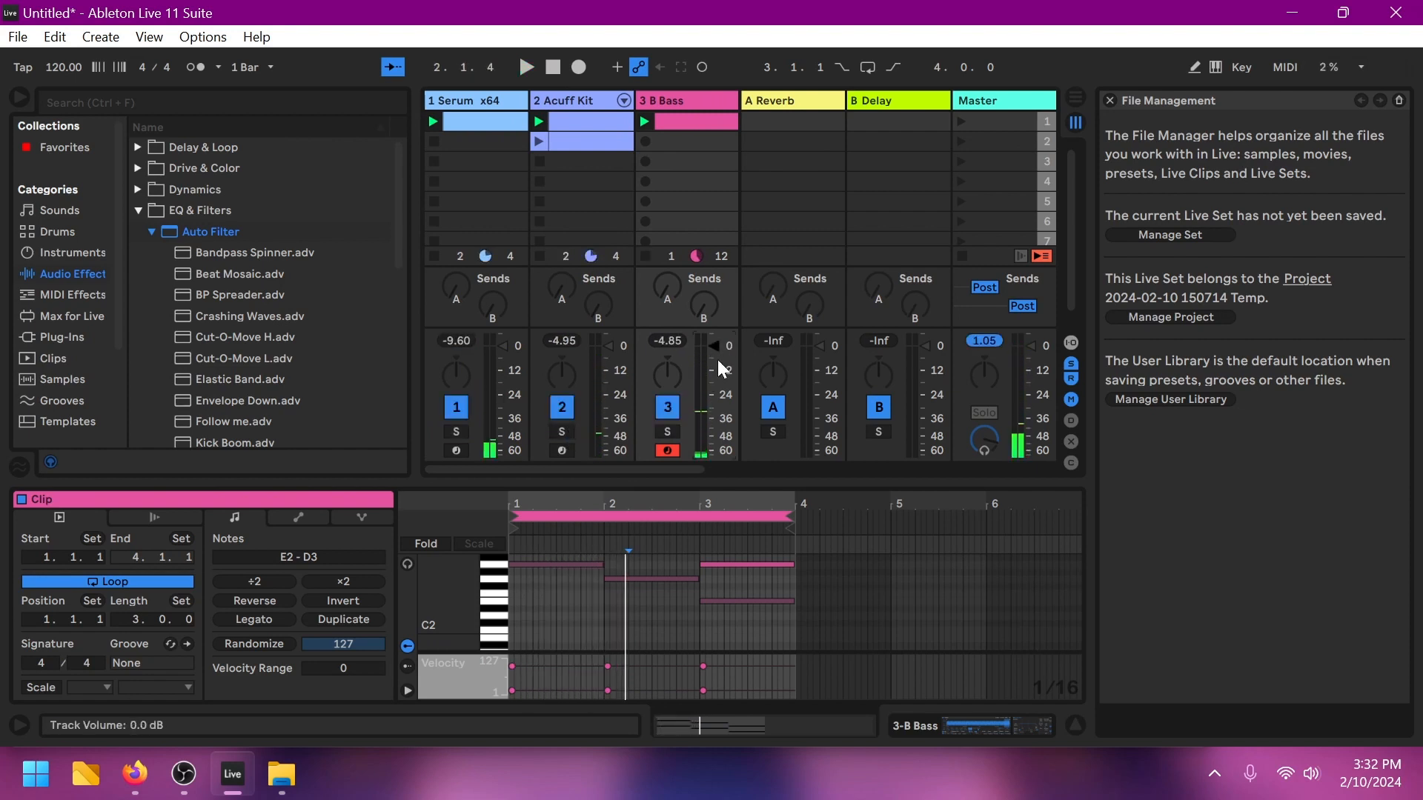
# Step: Lower the cutoff frequency of the B Bass track's Auto Filter slightly and listen to the mix
pyautogui.doubleClick(716, 103)
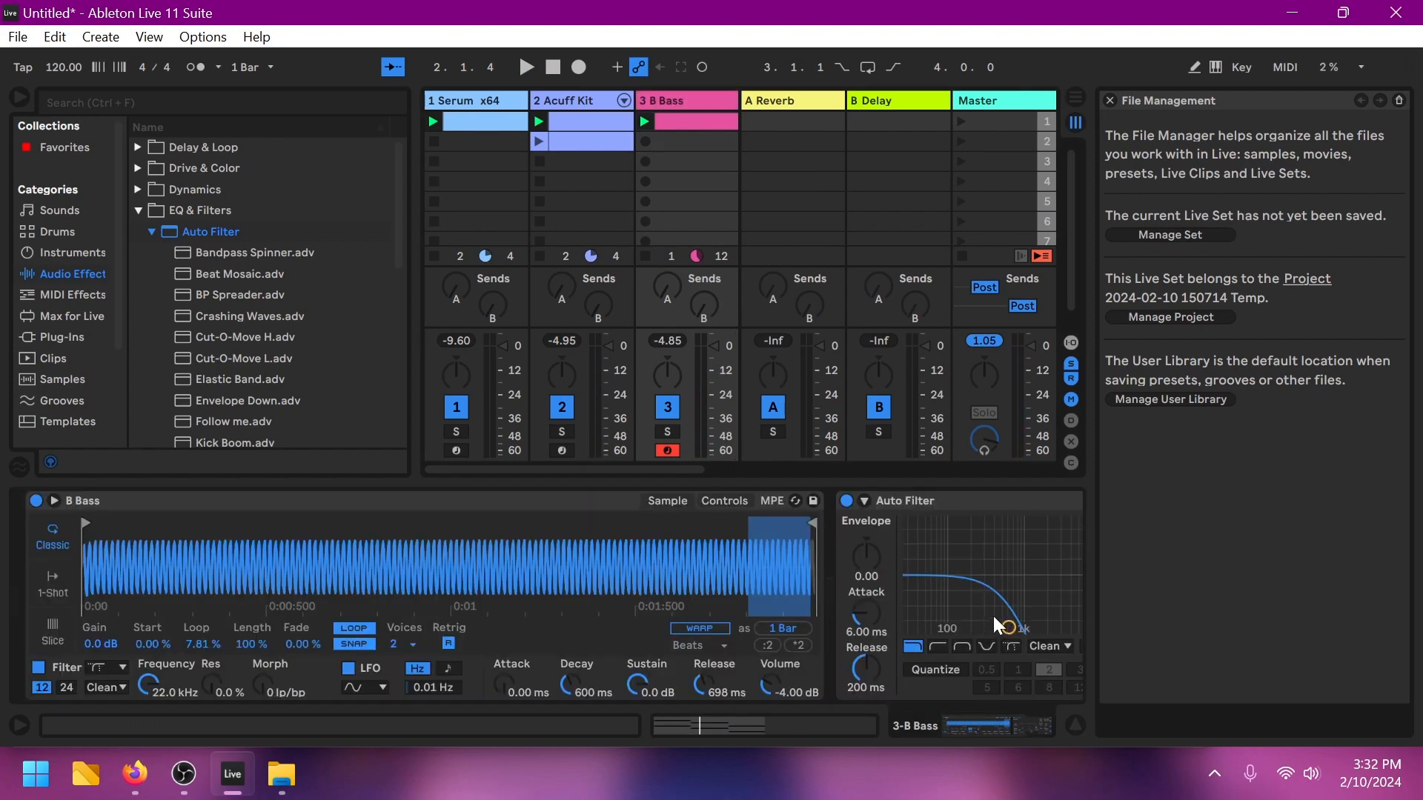
pyautogui.press('space')
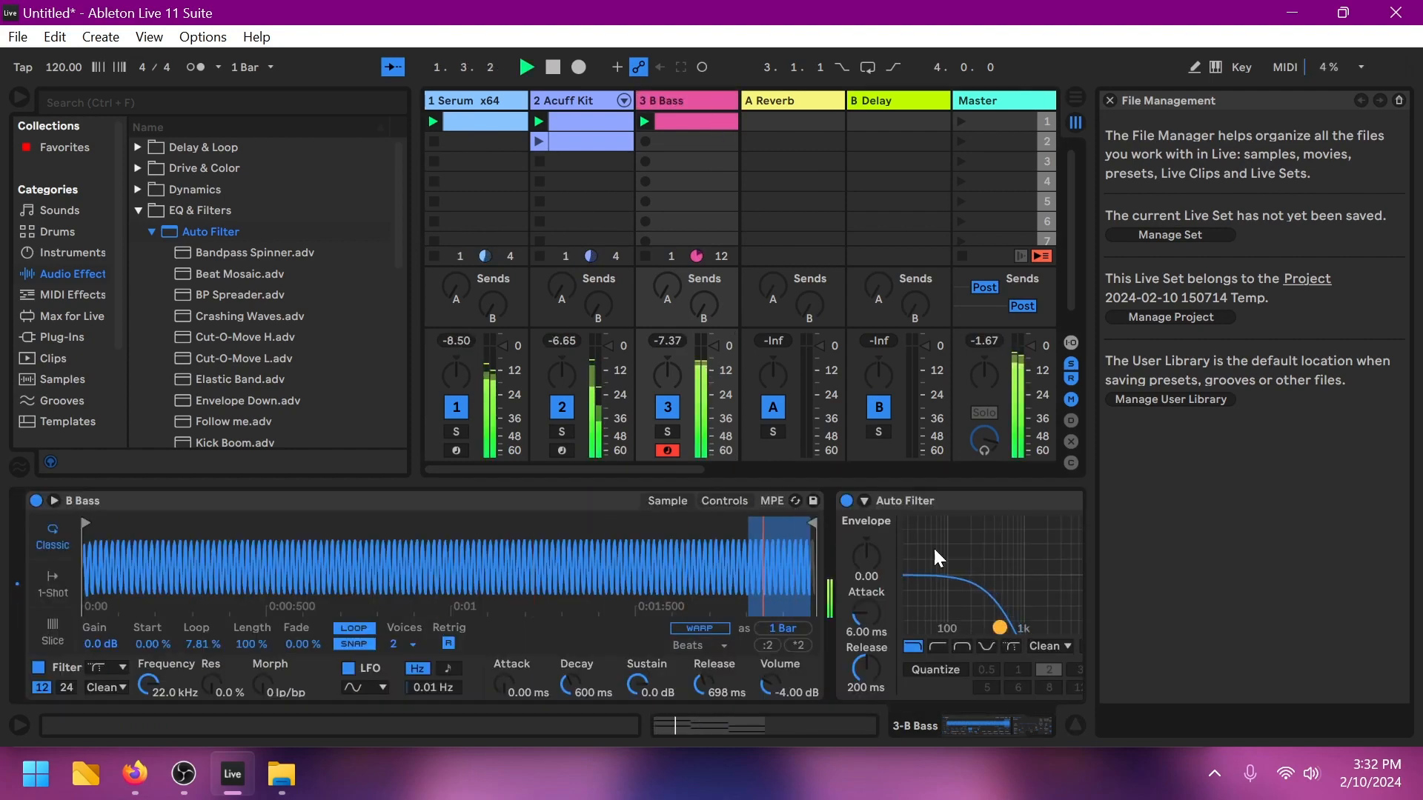
pyautogui.press('space')
# Step: Compare the Serum track's sound during playback with its Auto Filter bypassed and re-enabled
pyautogui.click(479, 104)
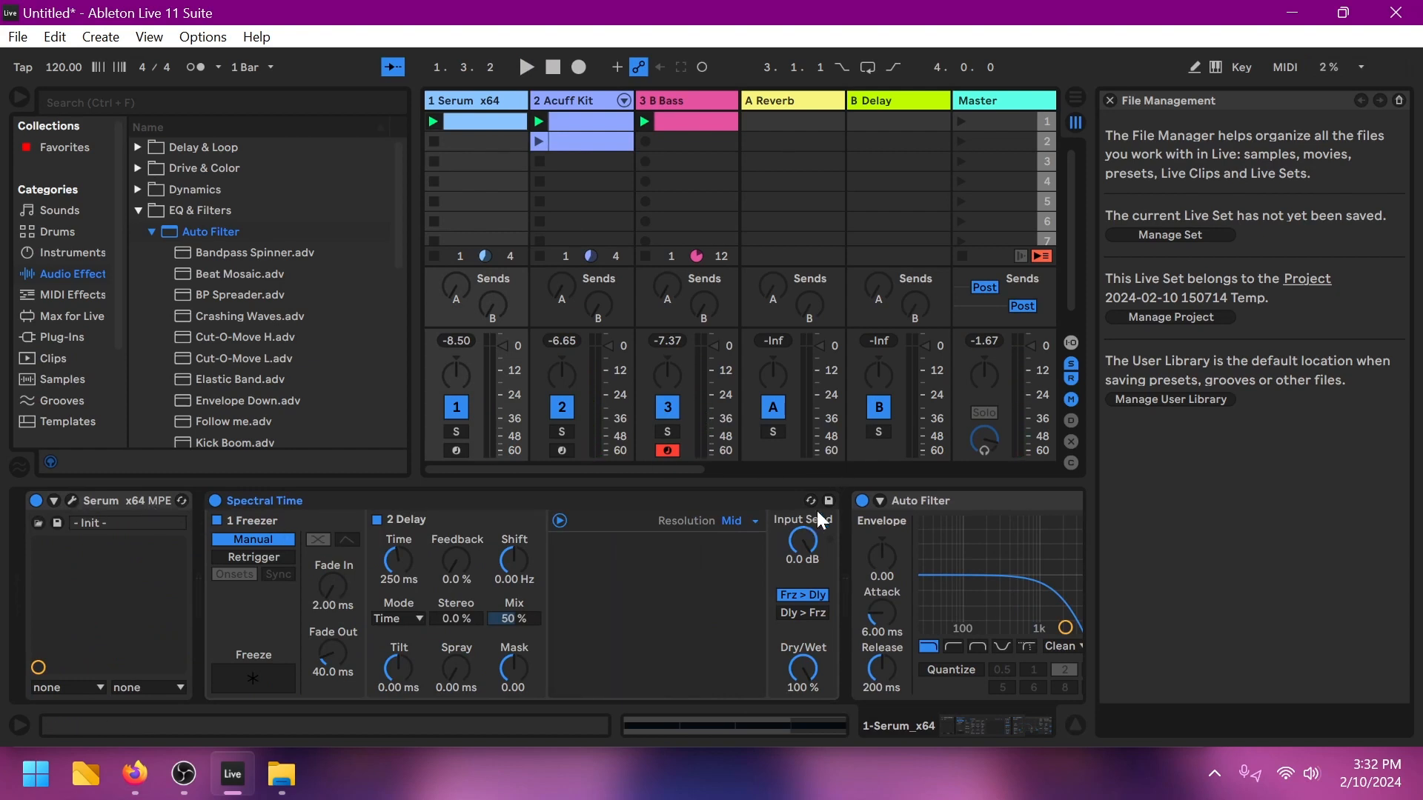
pyautogui.click(863, 501)
pyautogui.press('space')
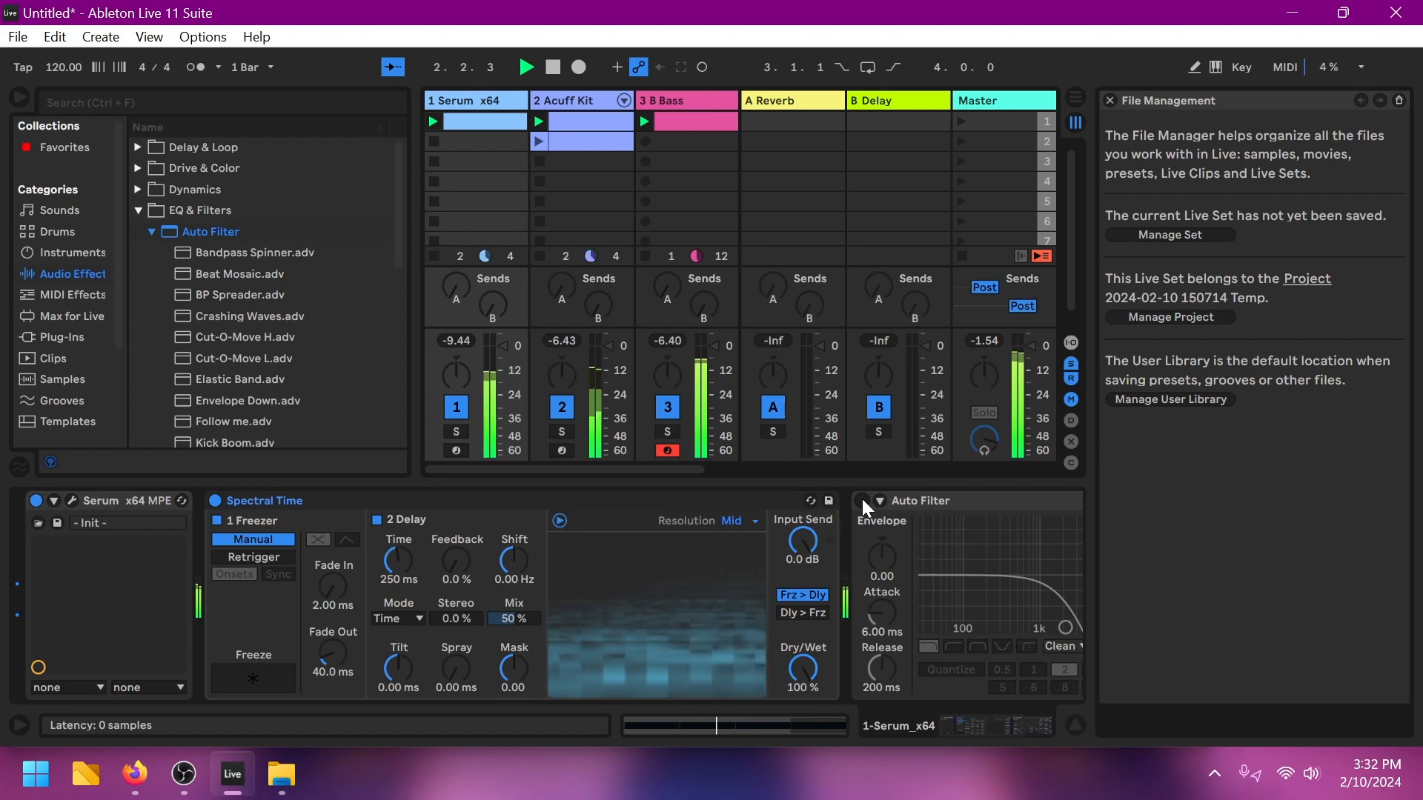
pyautogui.click(862, 501)
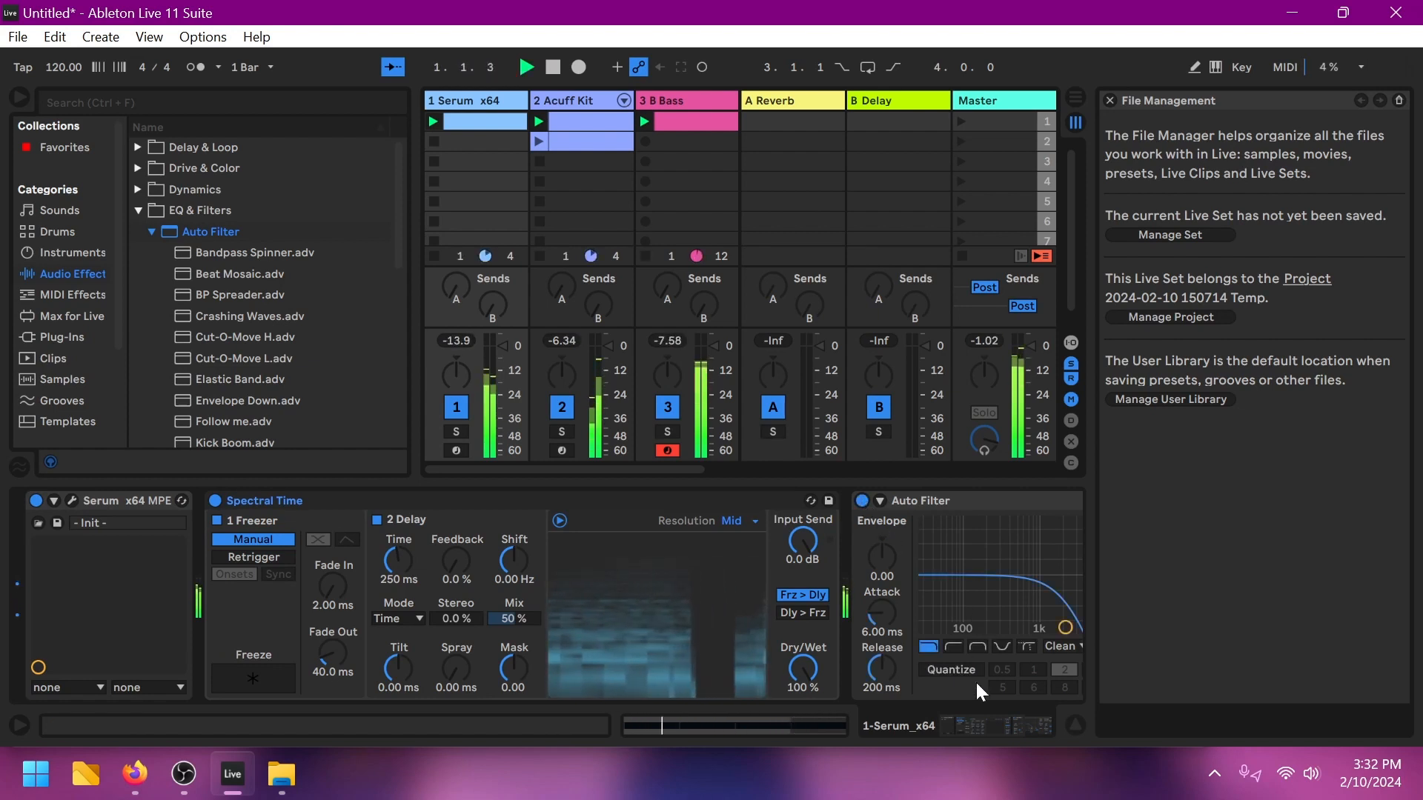
# Step: Open the Serum plug-in and raise the middle point of the LFO 1 triangle to full height, centred horizontally
pyautogui.click(73, 502)
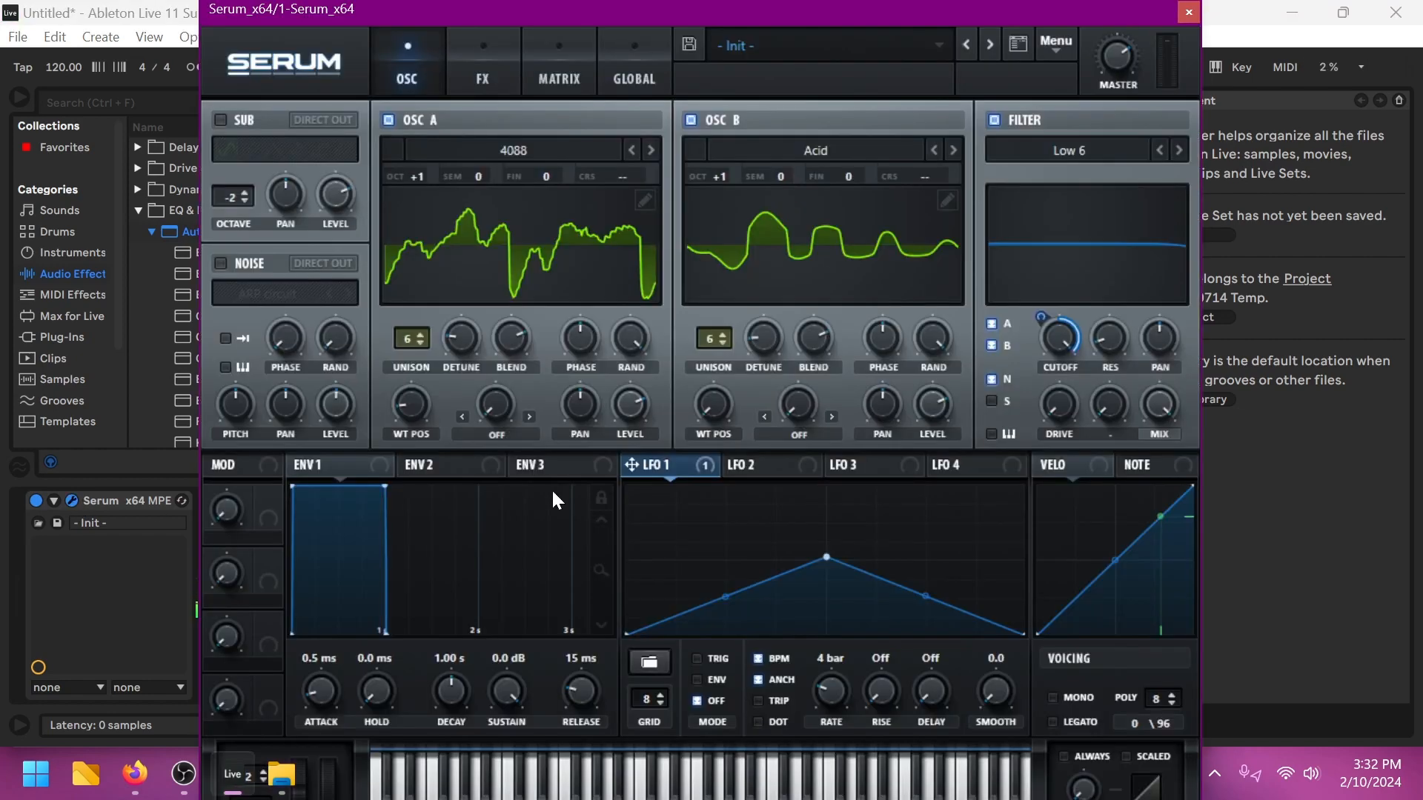
pyautogui.moveTo(826, 557); pyautogui.dragTo(827, 479)
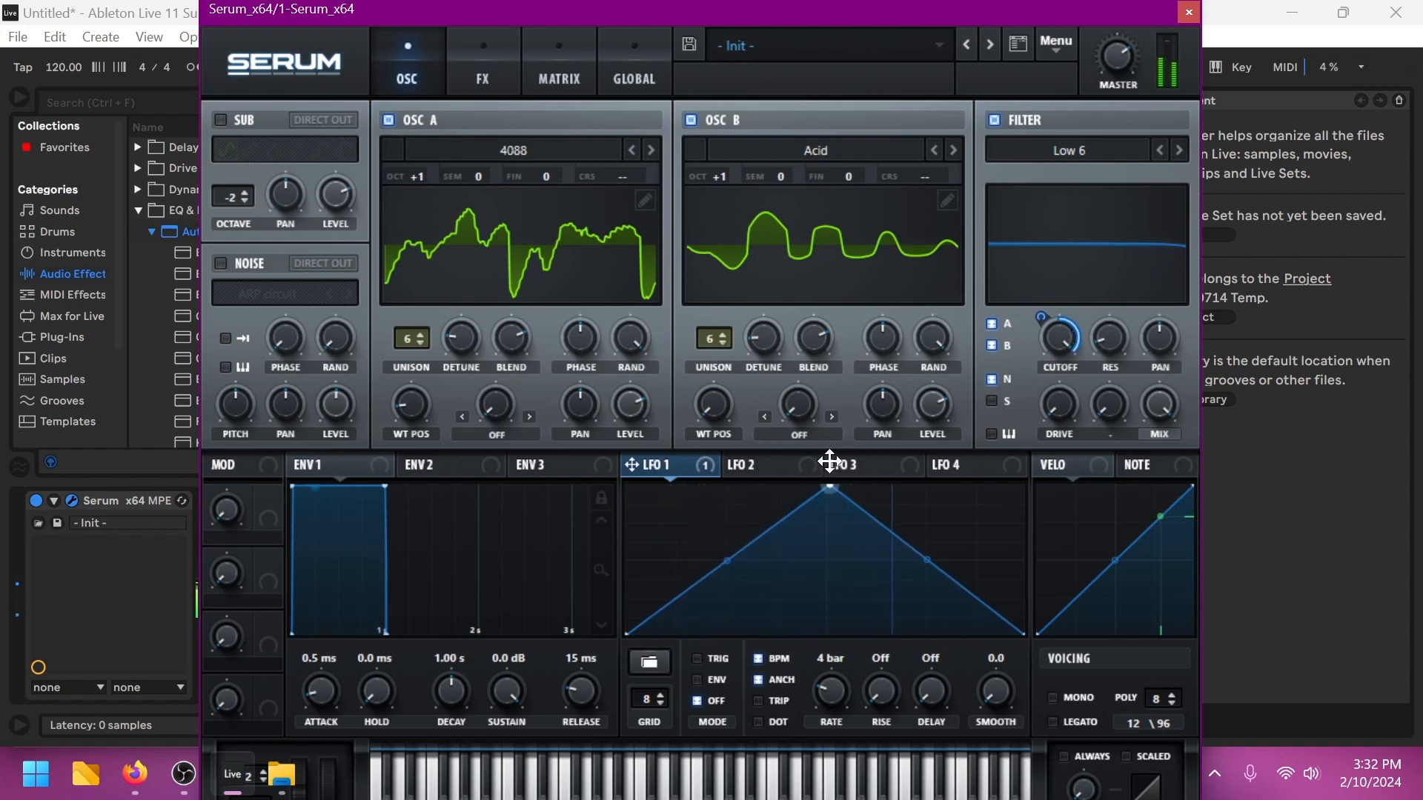
pyautogui.moveTo(829, 461); pyautogui.dragTo(826, 461)
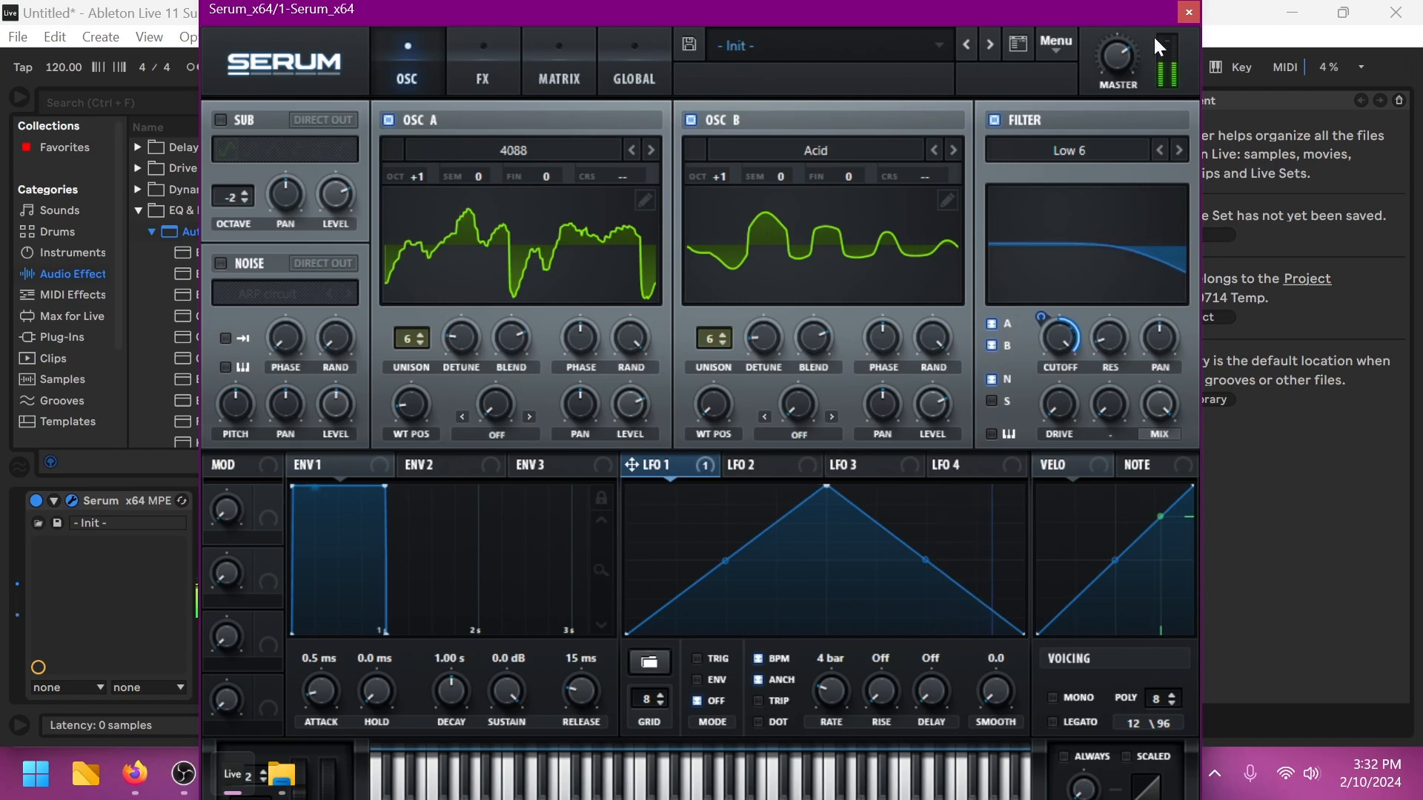
# Step: Delete the lower harmony notes from the B Bass clip, keeping only the upper note in each bar, and play it back
pyautogui.click(1188, 11)
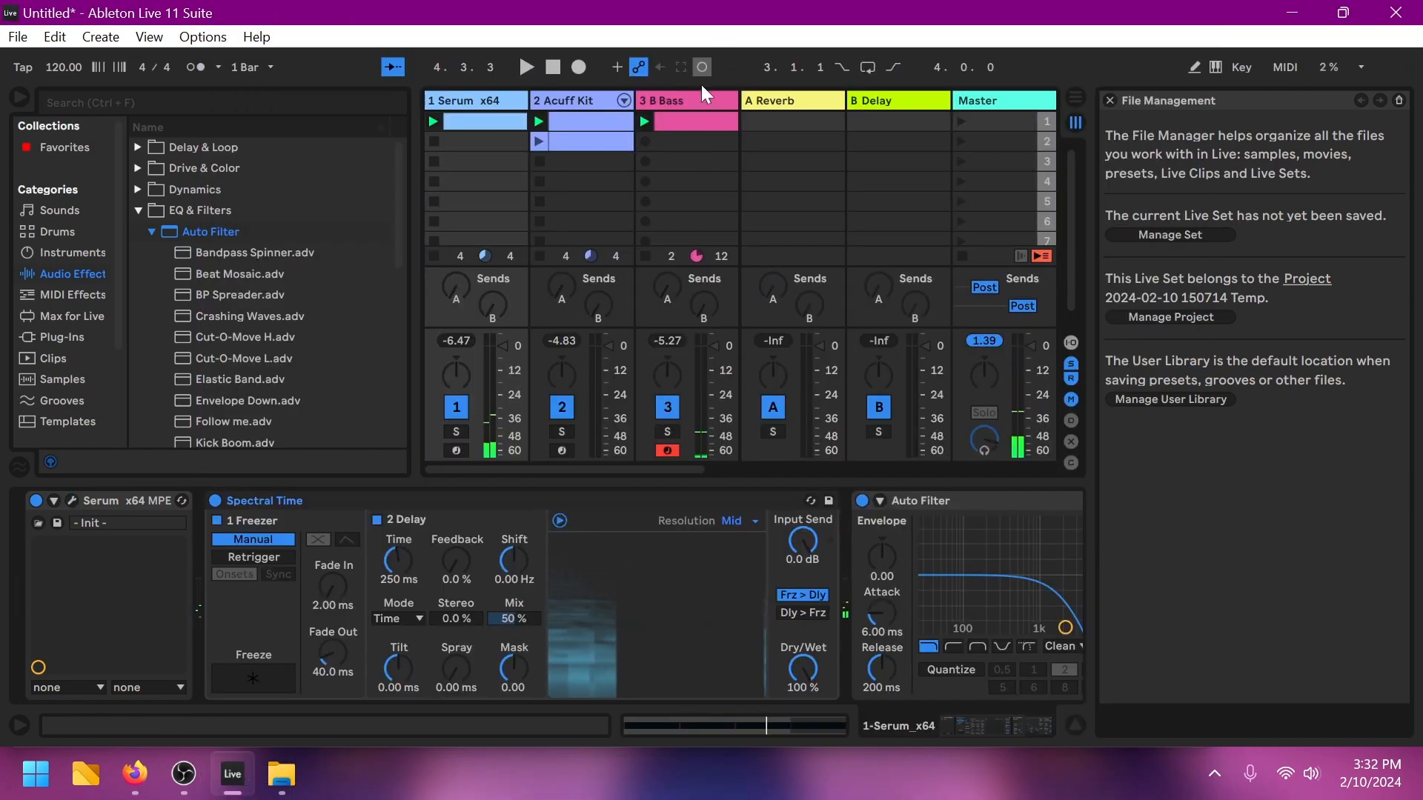
pyautogui.click(708, 122)
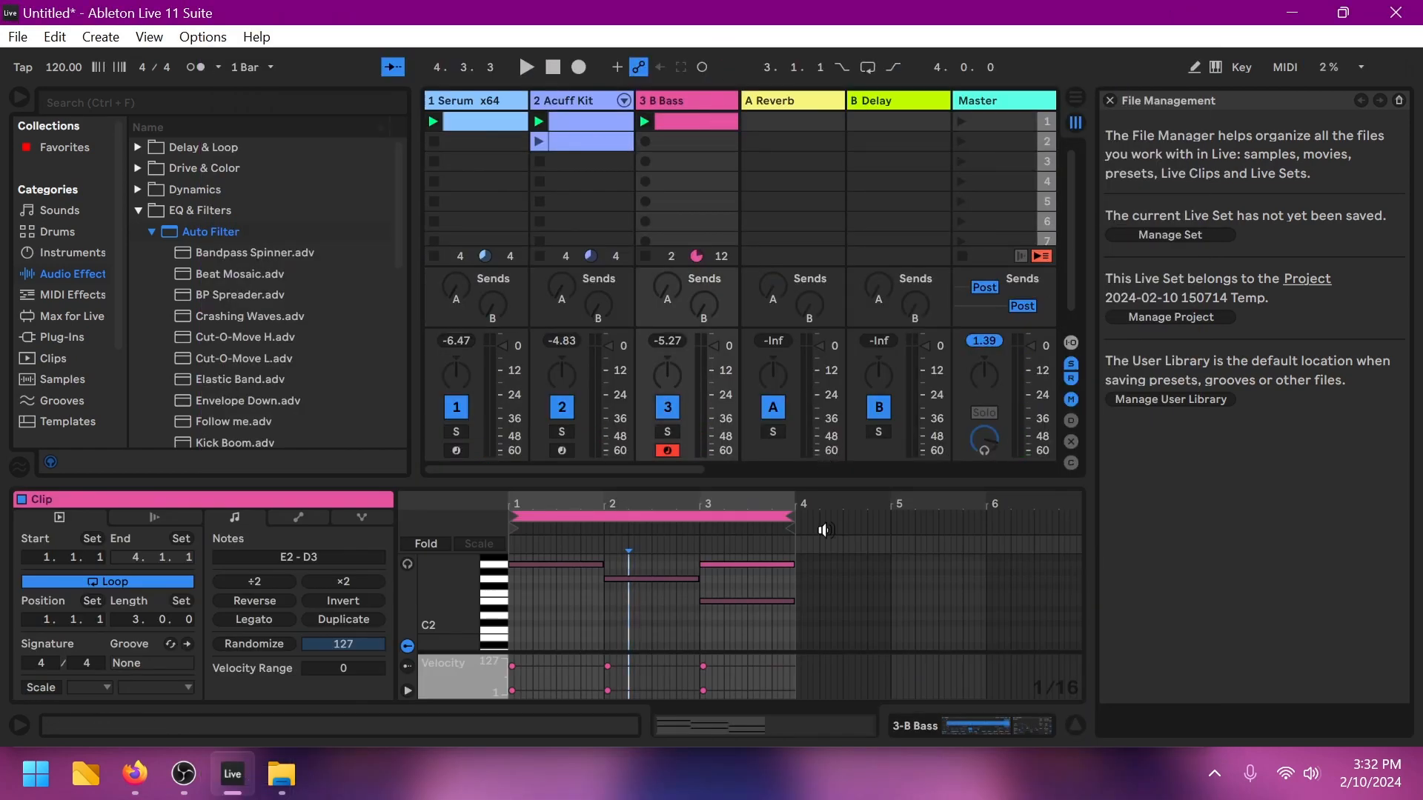
pyautogui.moveTo(791, 621); pyautogui.dragTo(561, 576)
pyautogui.press('Delete')
pyautogui.press('Delete')
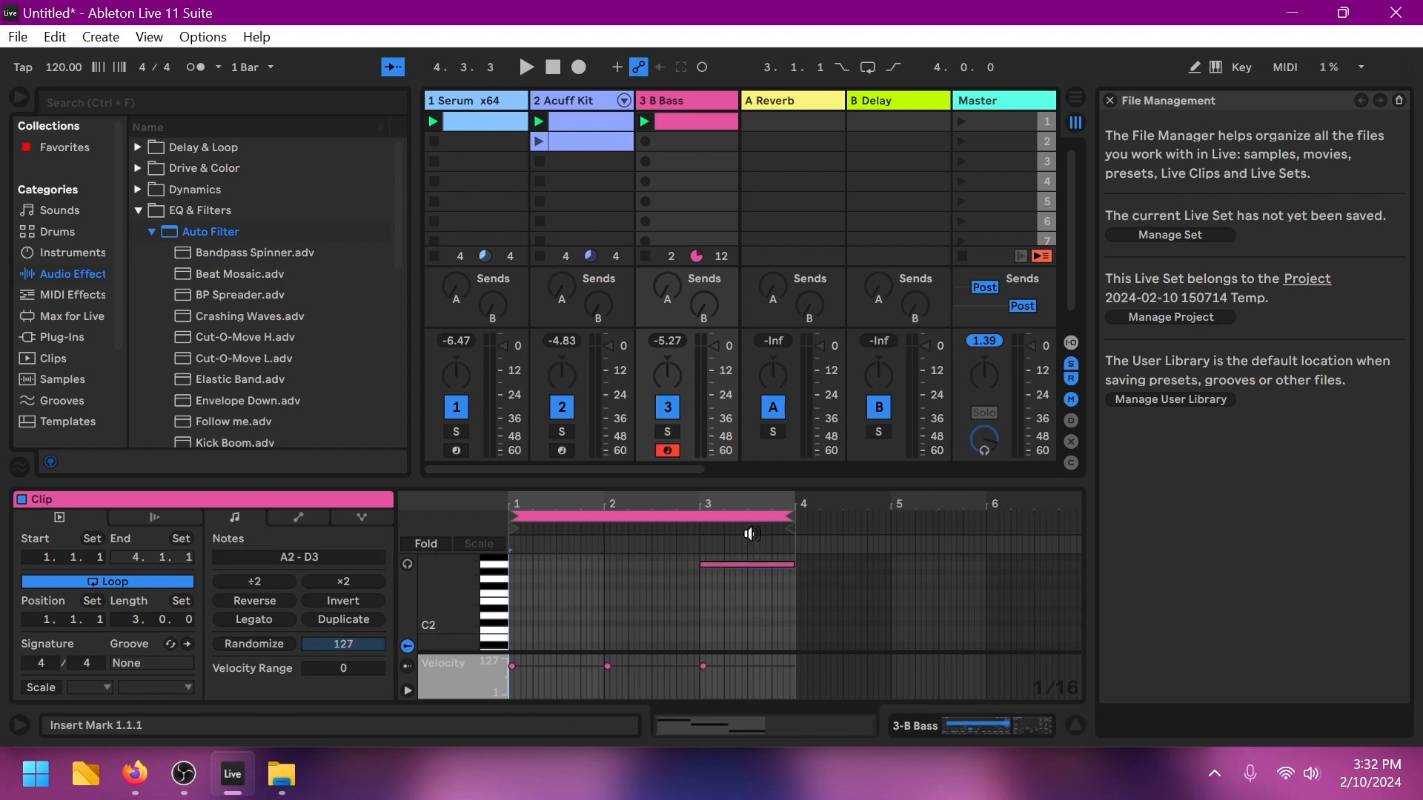
pyautogui.press('space')
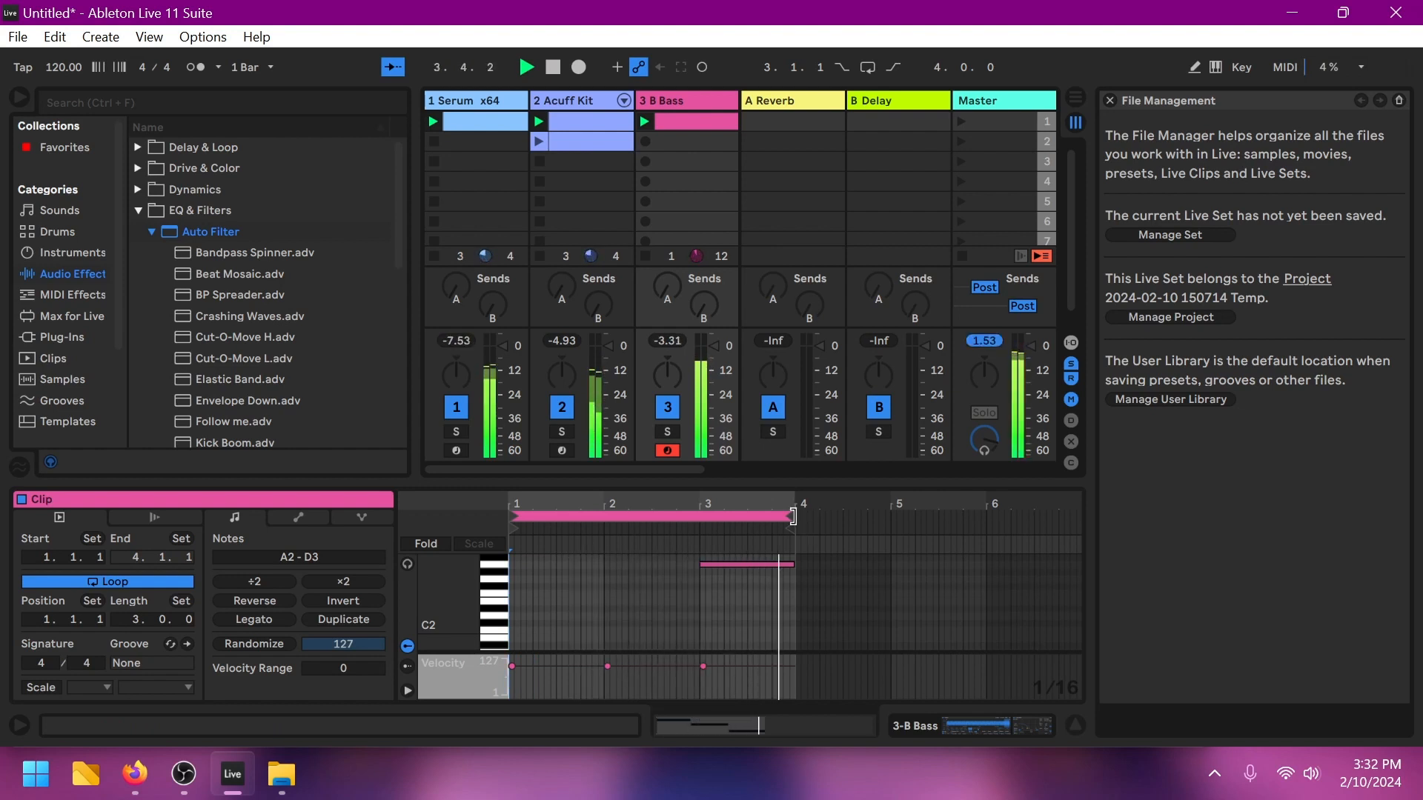
pyautogui.press('space')
# Step: Extend the B Bass clip's loop to four bars, lengthen its last note to fill bar 4, and play the result
pyautogui.moveTo(812, 523); pyautogui.dragTo(884, 526)
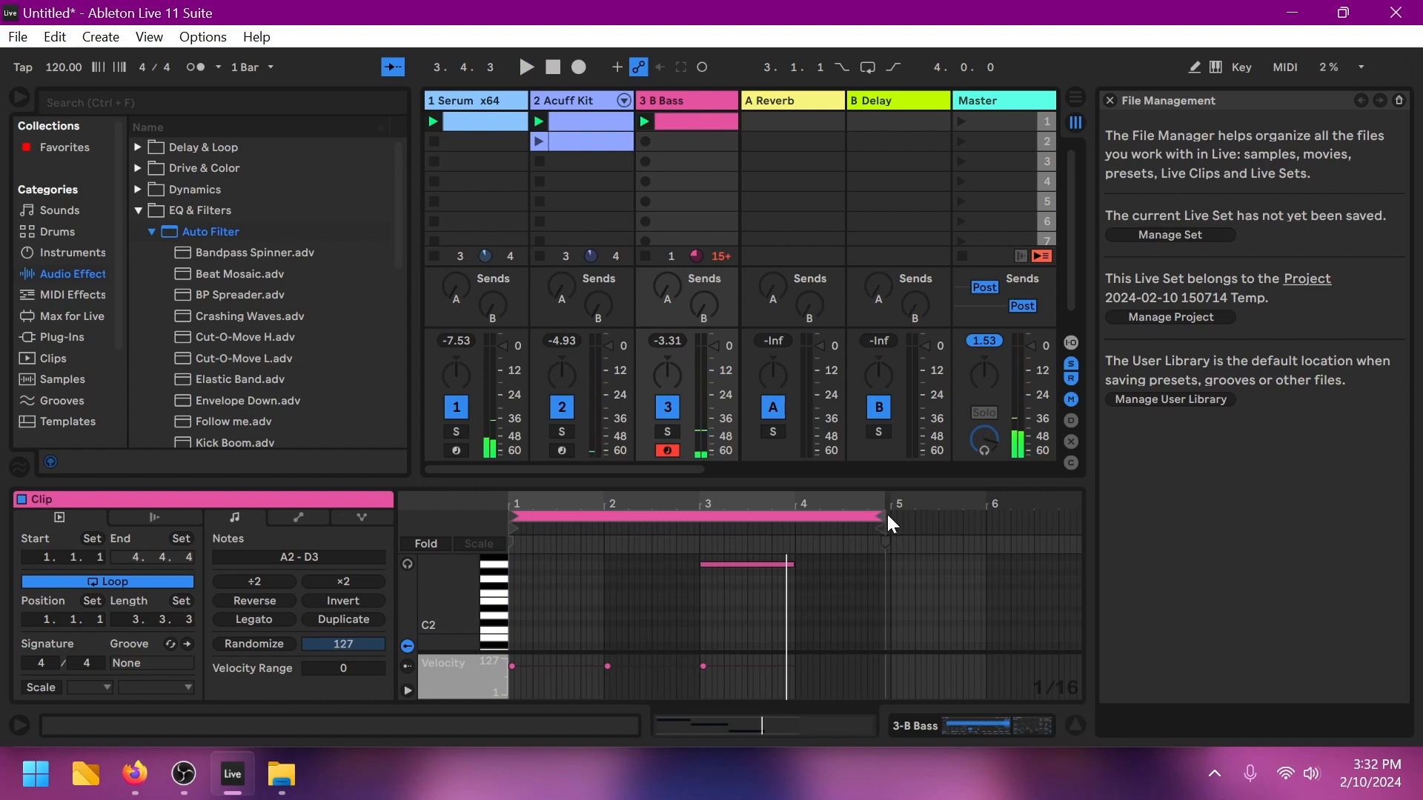
pyautogui.moveTo(792, 564); pyautogui.dragTo(889, 564)
pyautogui.moveTo(877, 514); pyautogui.dragTo(889, 518)
pyautogui.click(939, 563)
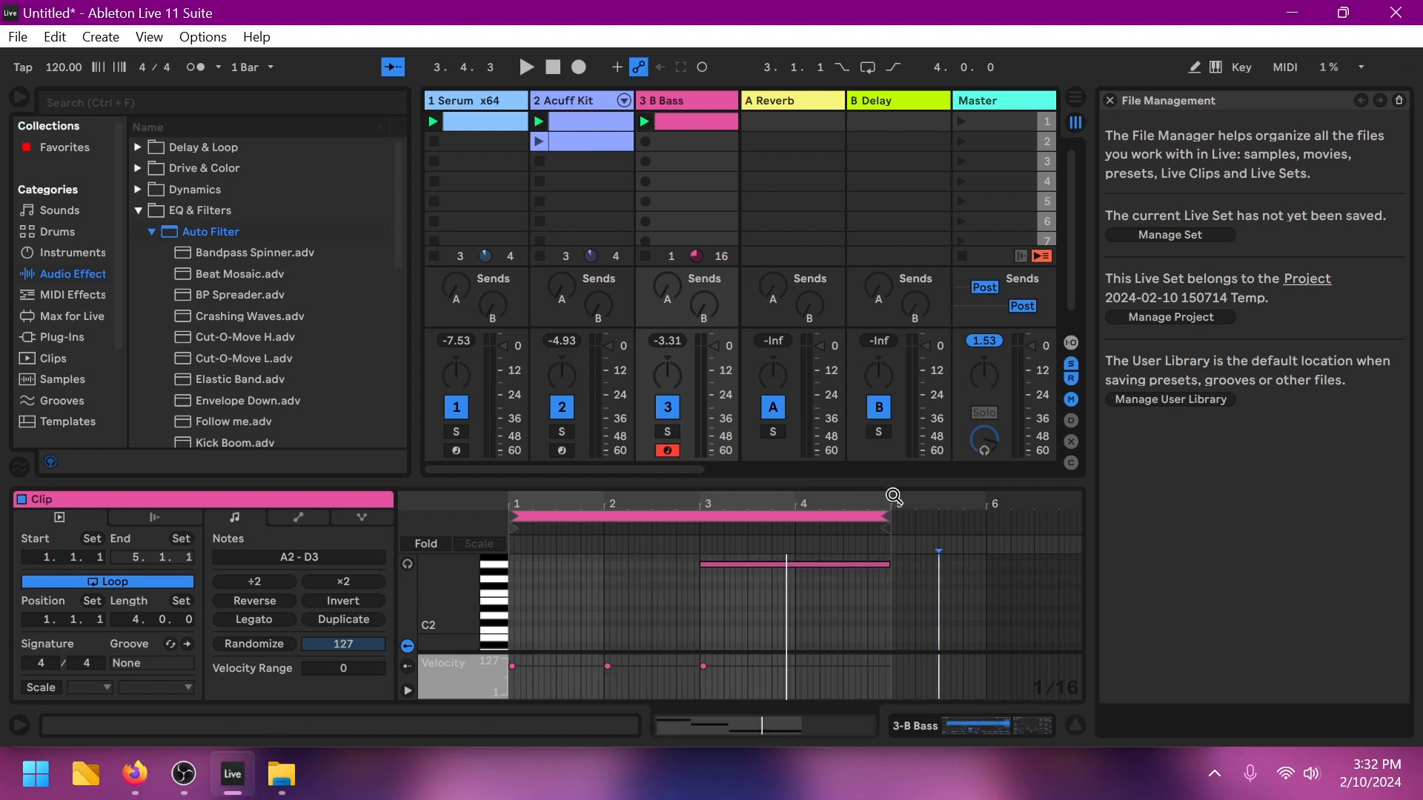
pyautogui.press('space')
pyautogui.scroll(2, 882, 575)
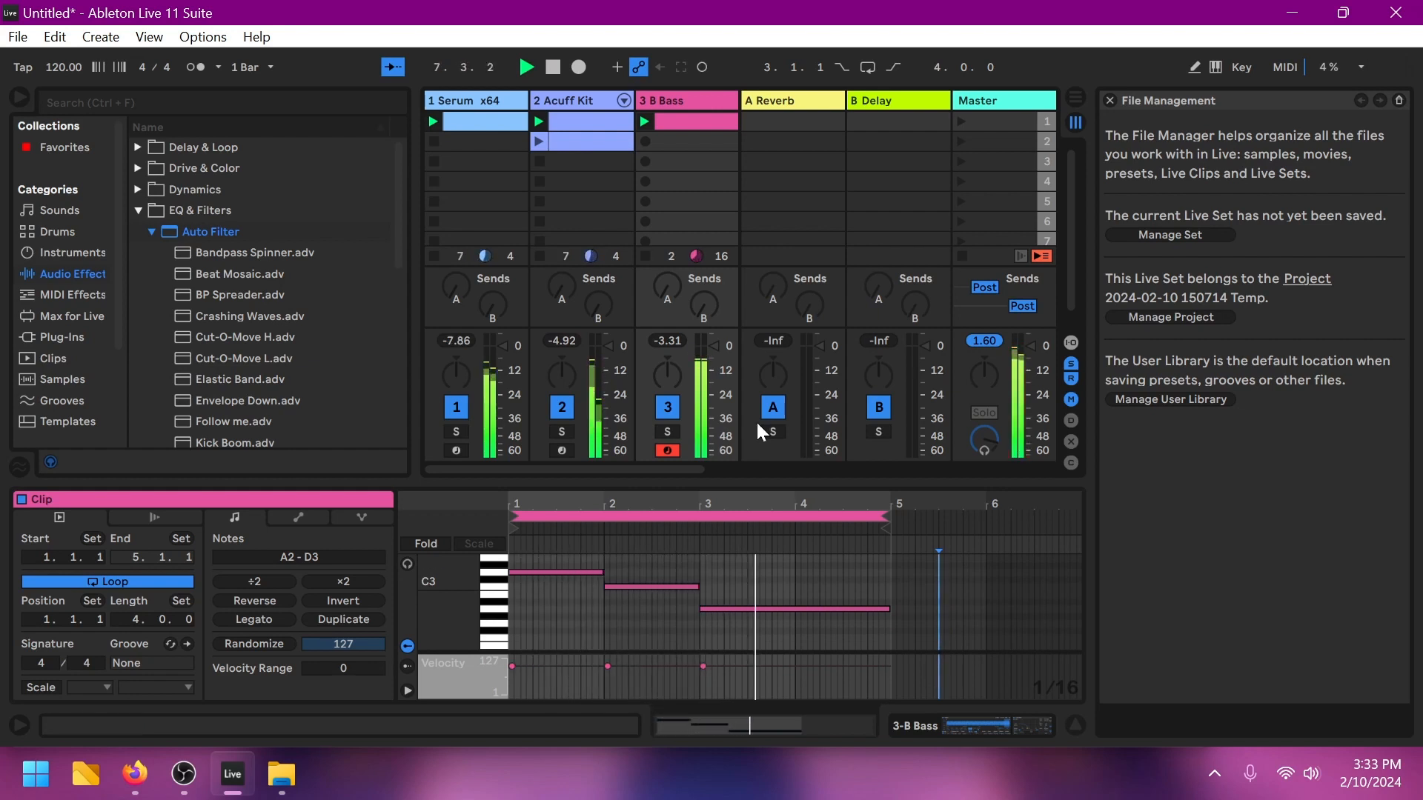
# Step: Bypass the Phaser-Flanger on the Acuff Kit track, then delete it from the device chain
pyautogui.doubleClick(580, 105)
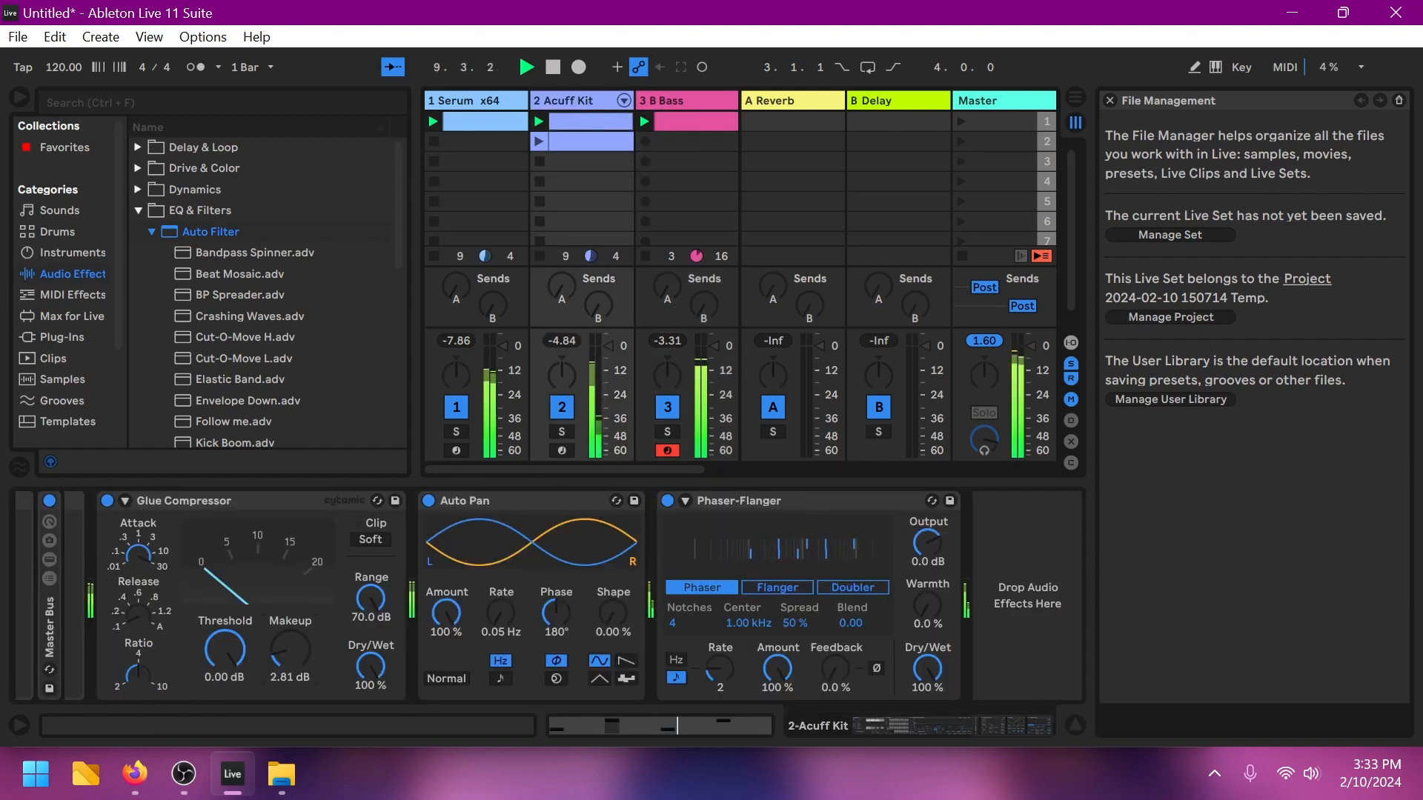
pyautogui.click(667, 500)
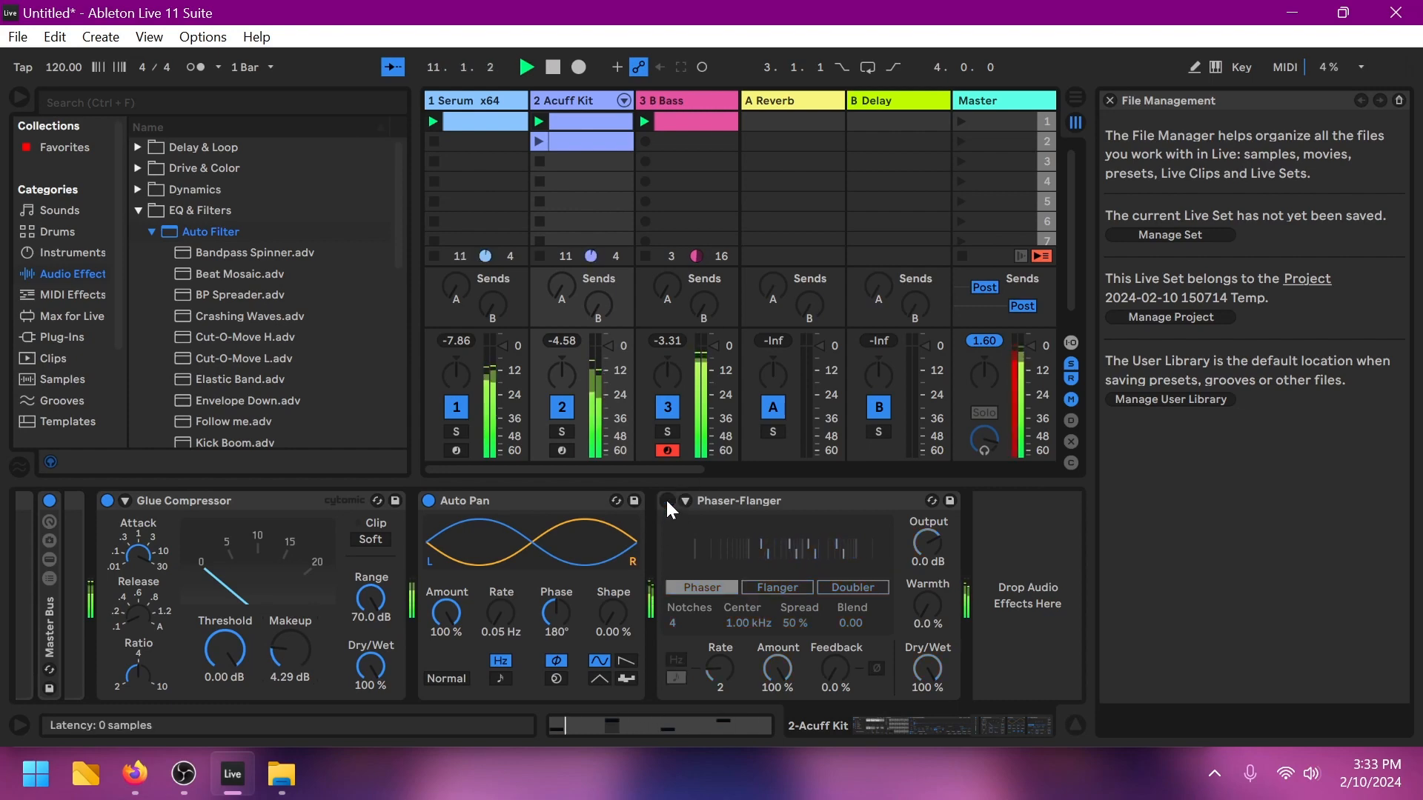
pyautogui.rightClick(712, 510)
pyautogui.click(737, 514)
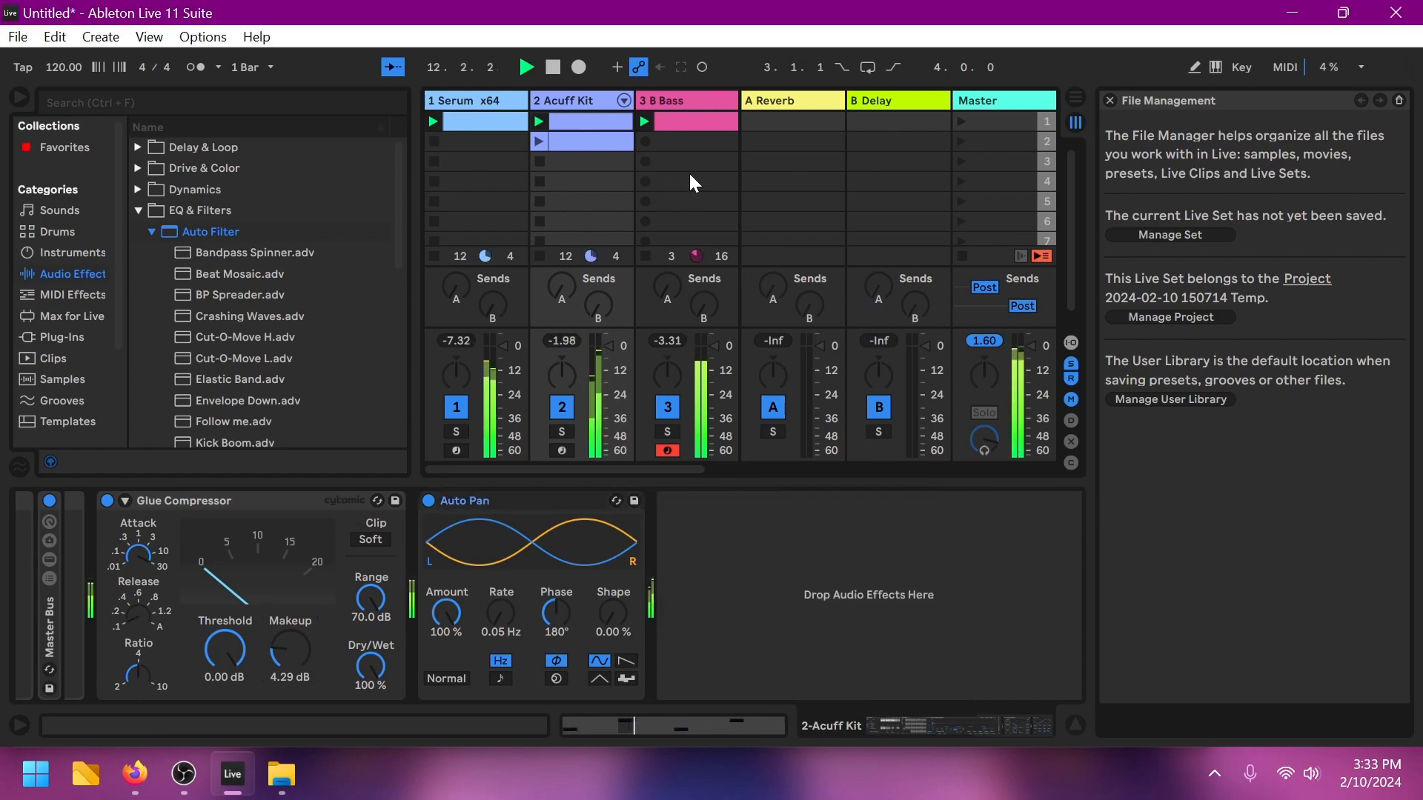
# Step: Solo the Serum track and duplicate it together with its clip and devices
pyautogui.click(697, 115)
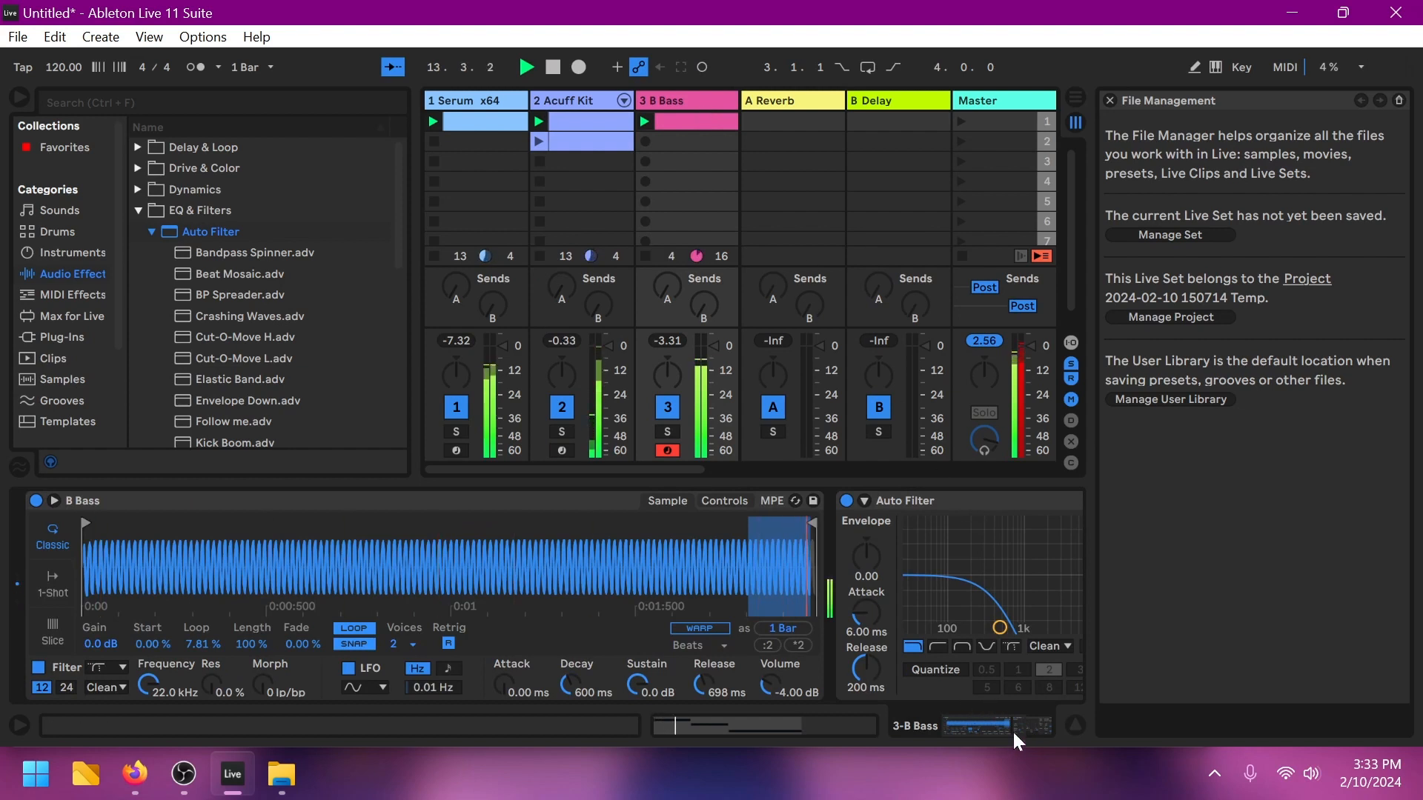
pyautogui.moveTo(1014, 734); pyautogui.dragTo(1058, 735)
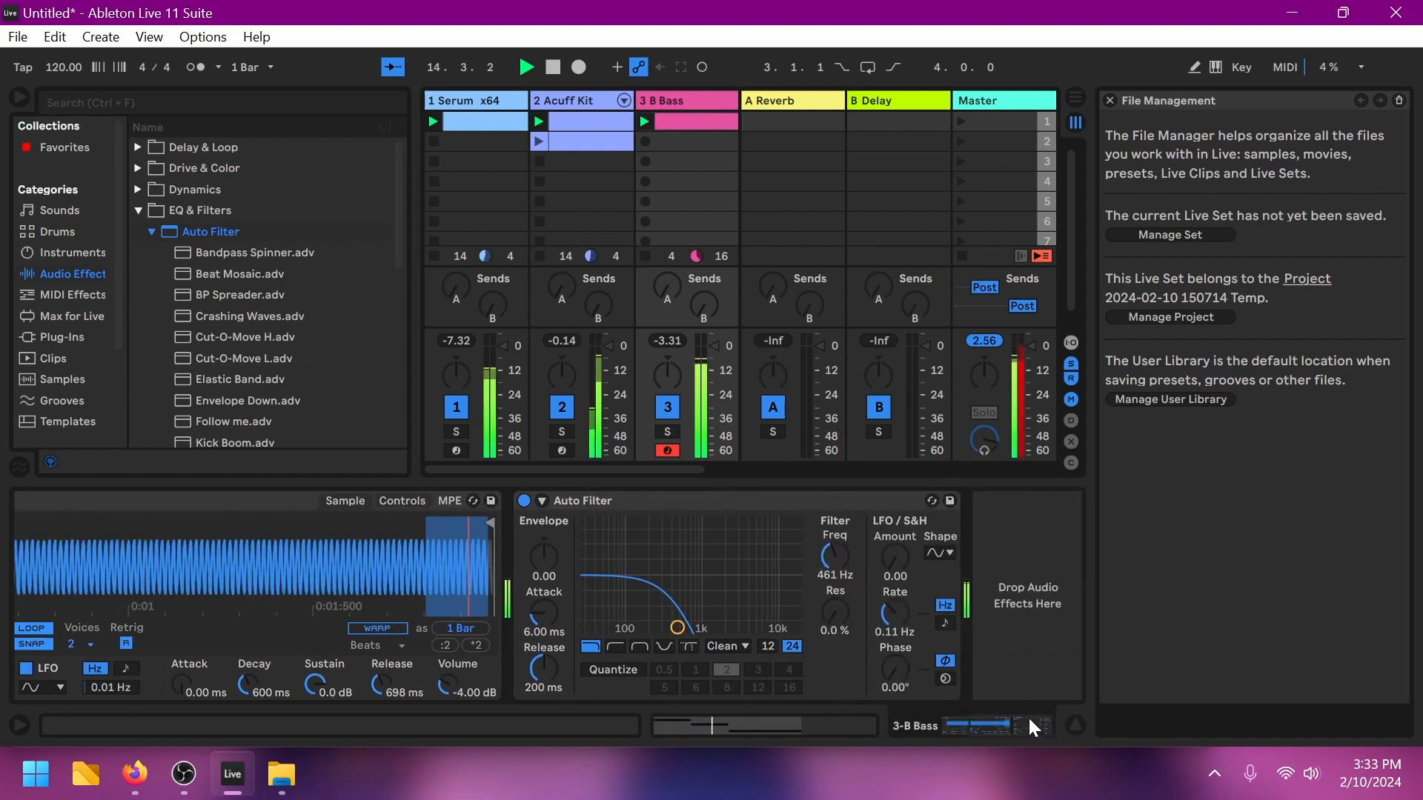
pyautogui.click(493, 100)
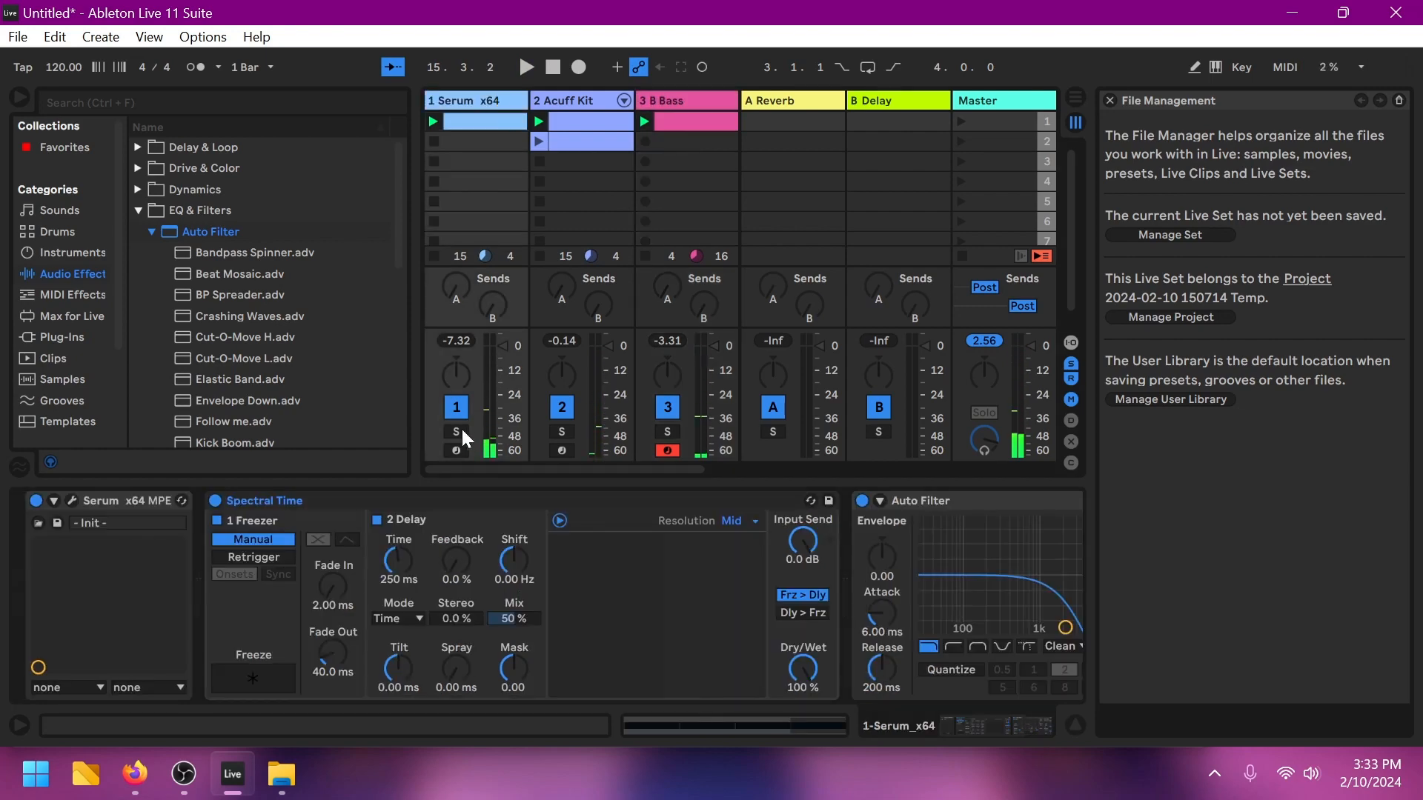
pyautogui.click(456, 432)
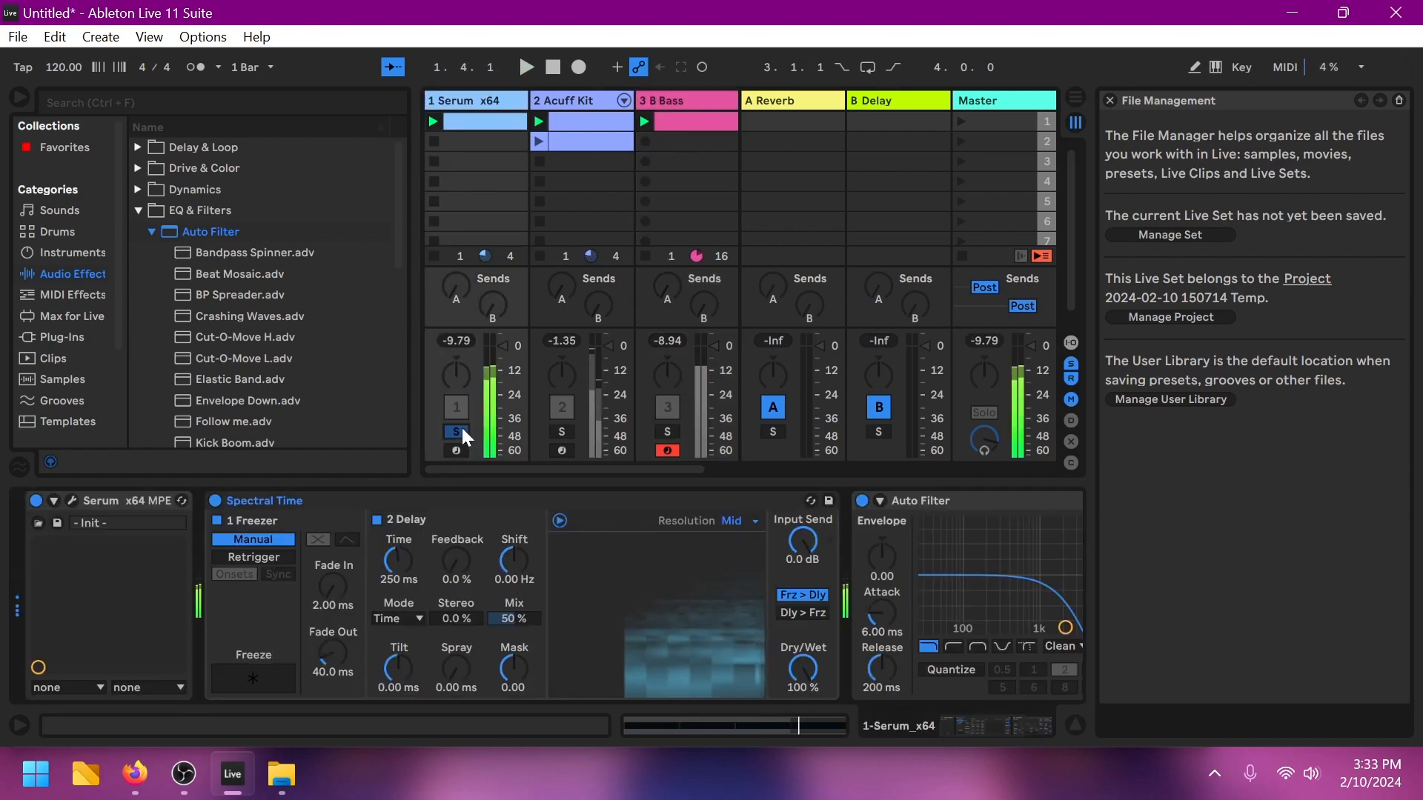
pyautogui.hotkey('ctrl', 'd')
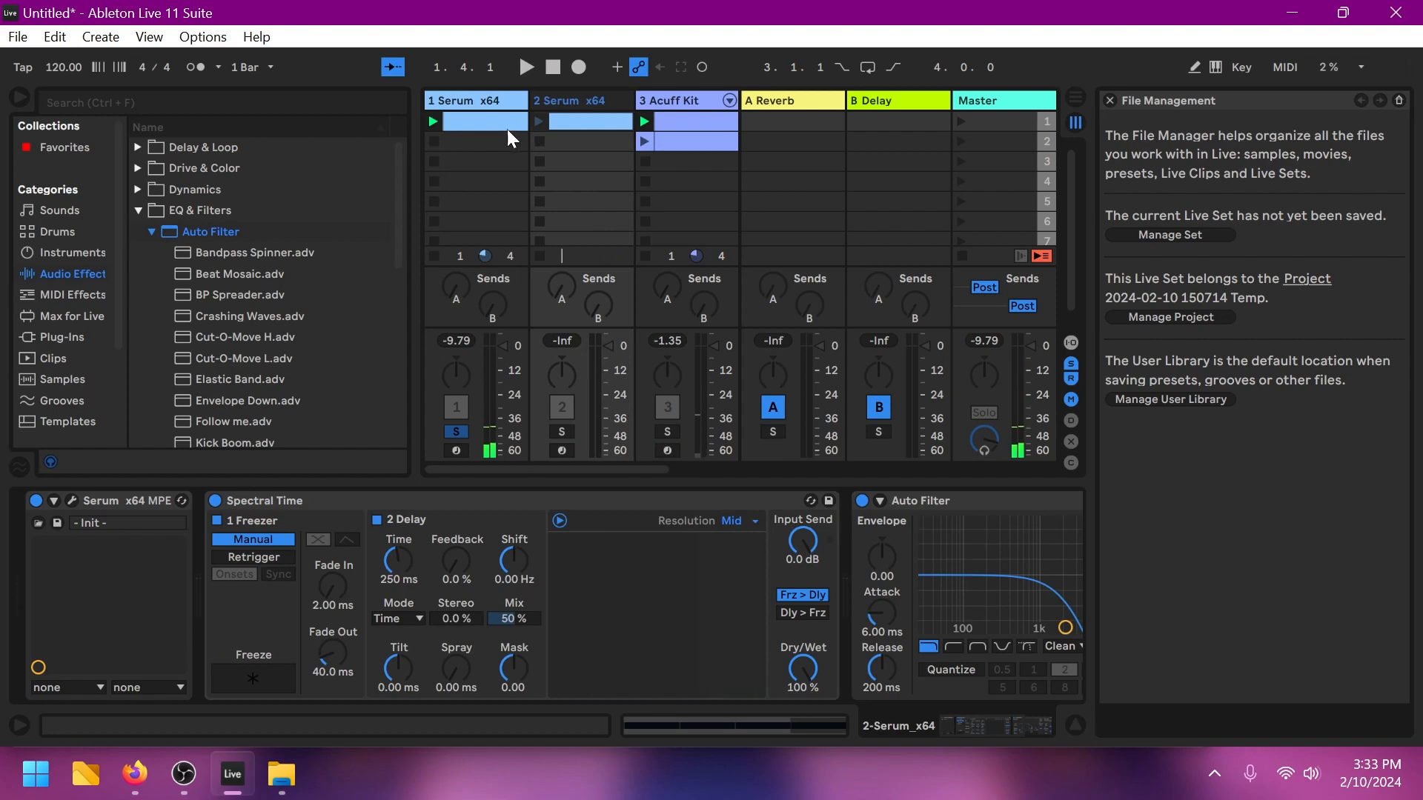
# Step: Shorten the first F0 note in the duplicated Serum clip to an eighth note and repeat it across the whole bar
pyautogui.doubleClick(507, 125)
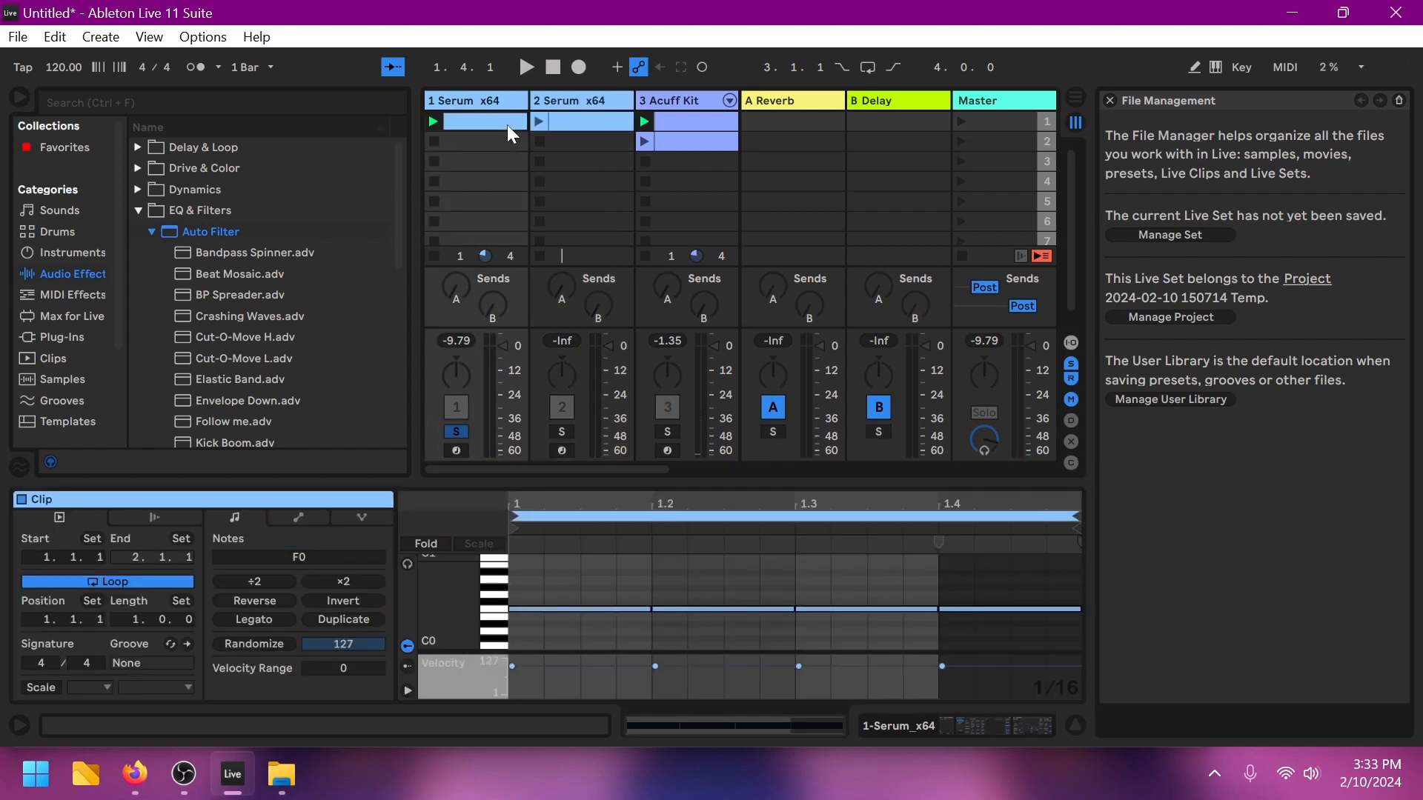
pyautogui.click(565, 120)
pyautogui.moveTo(647, 607); pyautogui.dragTo(596, 603)
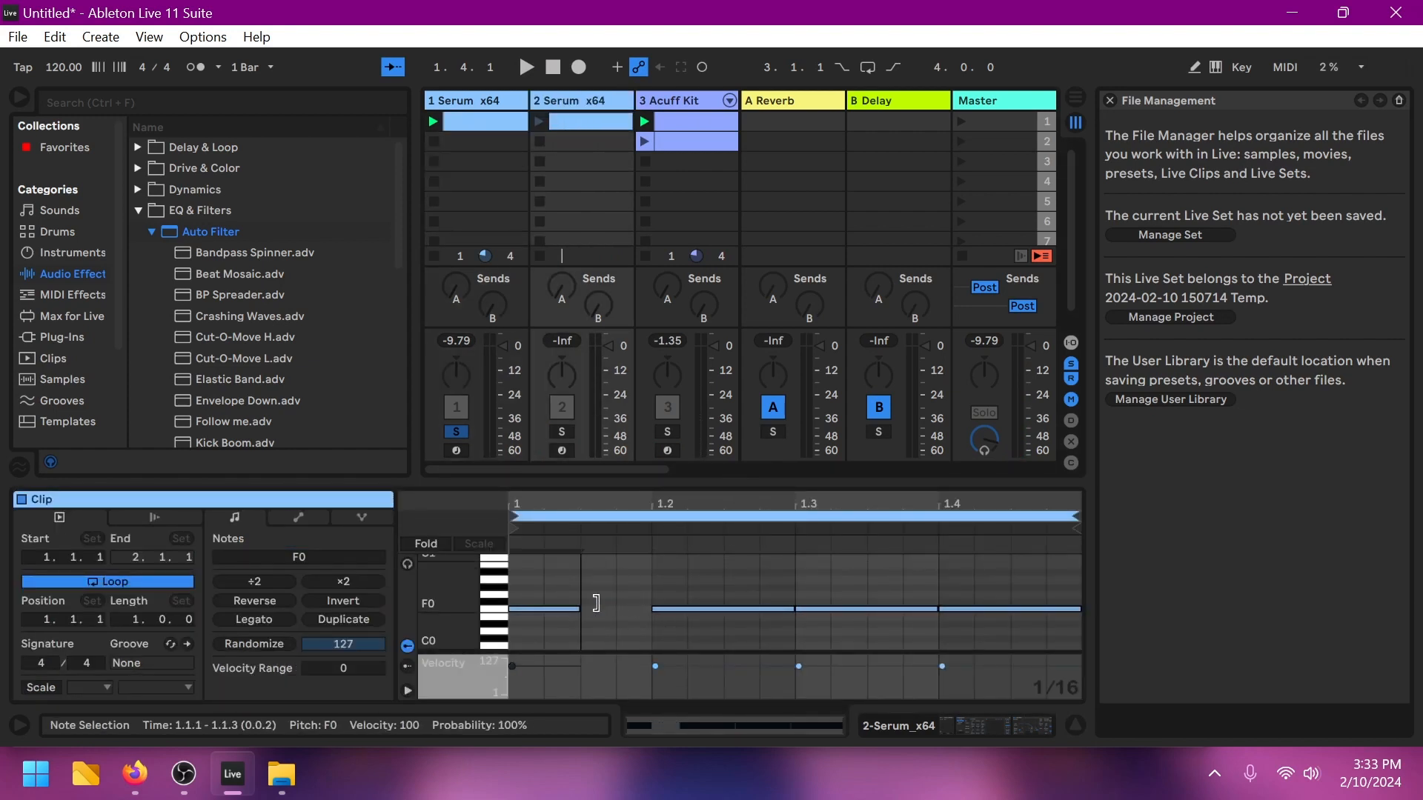
pyautogui.hotkey('ctrl', 'd')
pyautogui.hotkey('ctrl', 'd')
pyautogui.hotkey('ctrl', 'd')
pyautogui.hotkey('ctrl', 'd')
pyautogui.hotkey('ctrl', 'd')
pyautogui.hotkey('ctrl', 'd')
pyautogui.hotkey('ctrl', 'd')
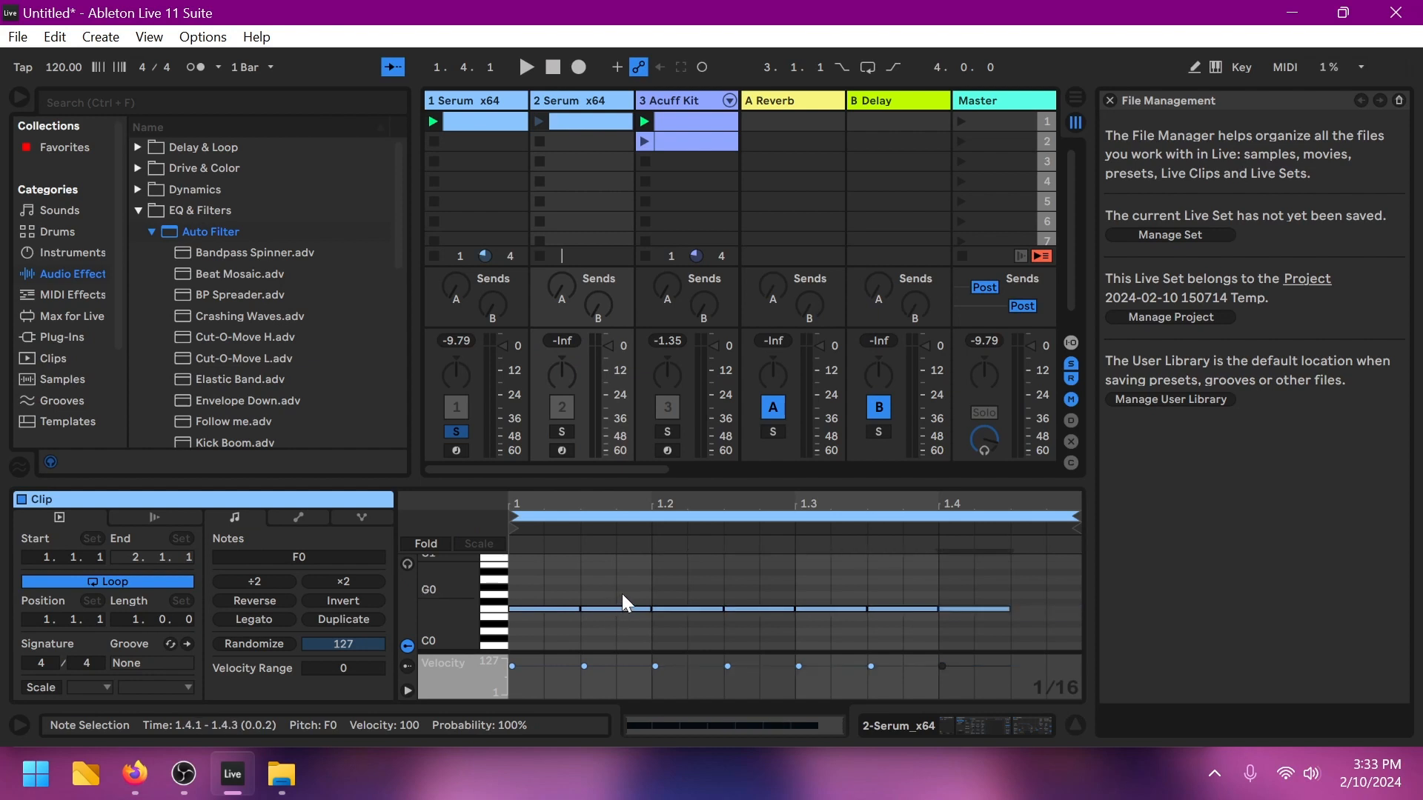
# Step: Transpose all notes in the duplicated Serum clip to C0 and play the clip alongside the original Serum track
pyautogui.hotkey('ctrl', 'a')
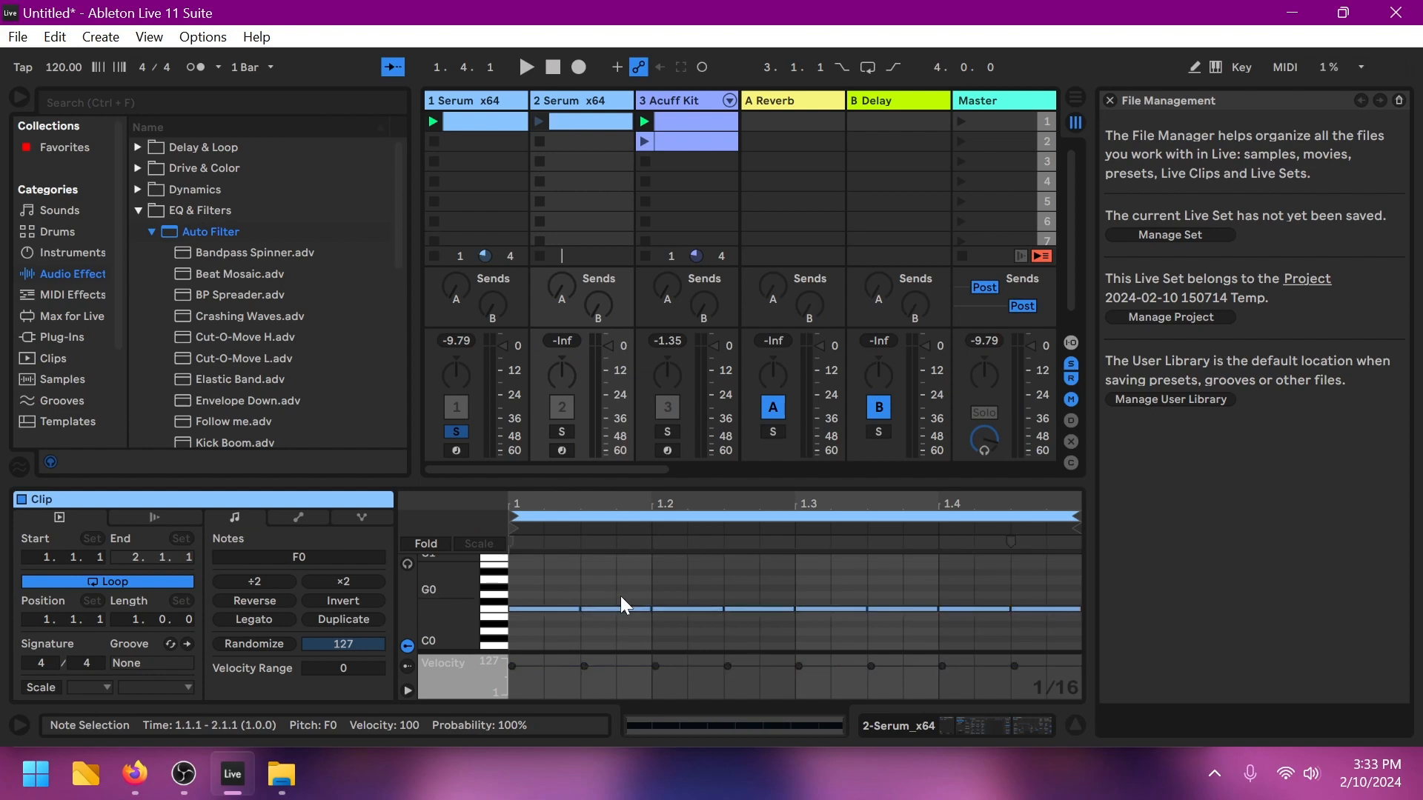
pyautogui.hotkey('shift', 'Down')
pyautogui.press('Up')
pyautogui.press('Up')
pyautogui.press('Up')
pyautogui.press('Up')
pyautogui.press('Up')
pyautogui.press('Up')
pyautogui.press('Up')
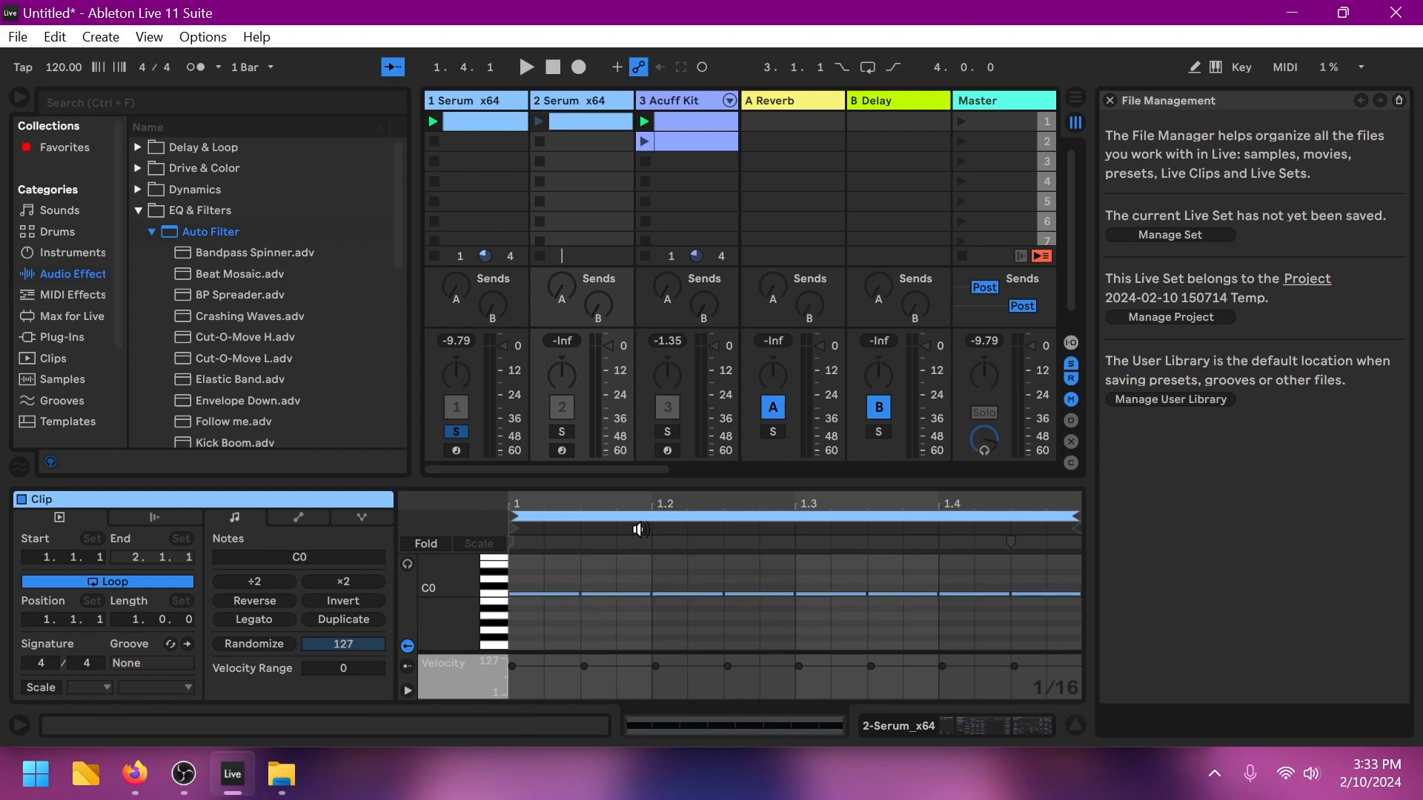
pyautogui.press('space')
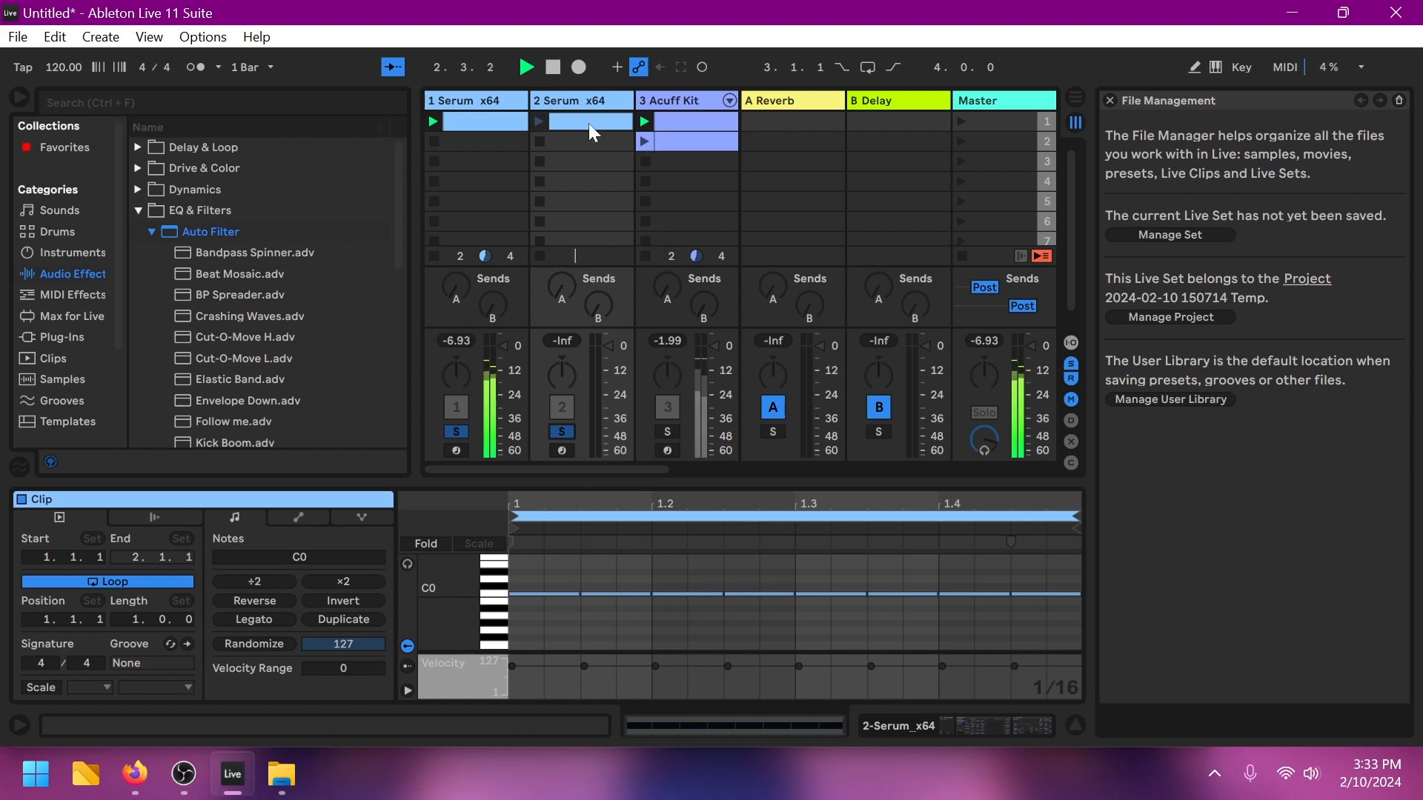
pyautogui.click(538, 120)
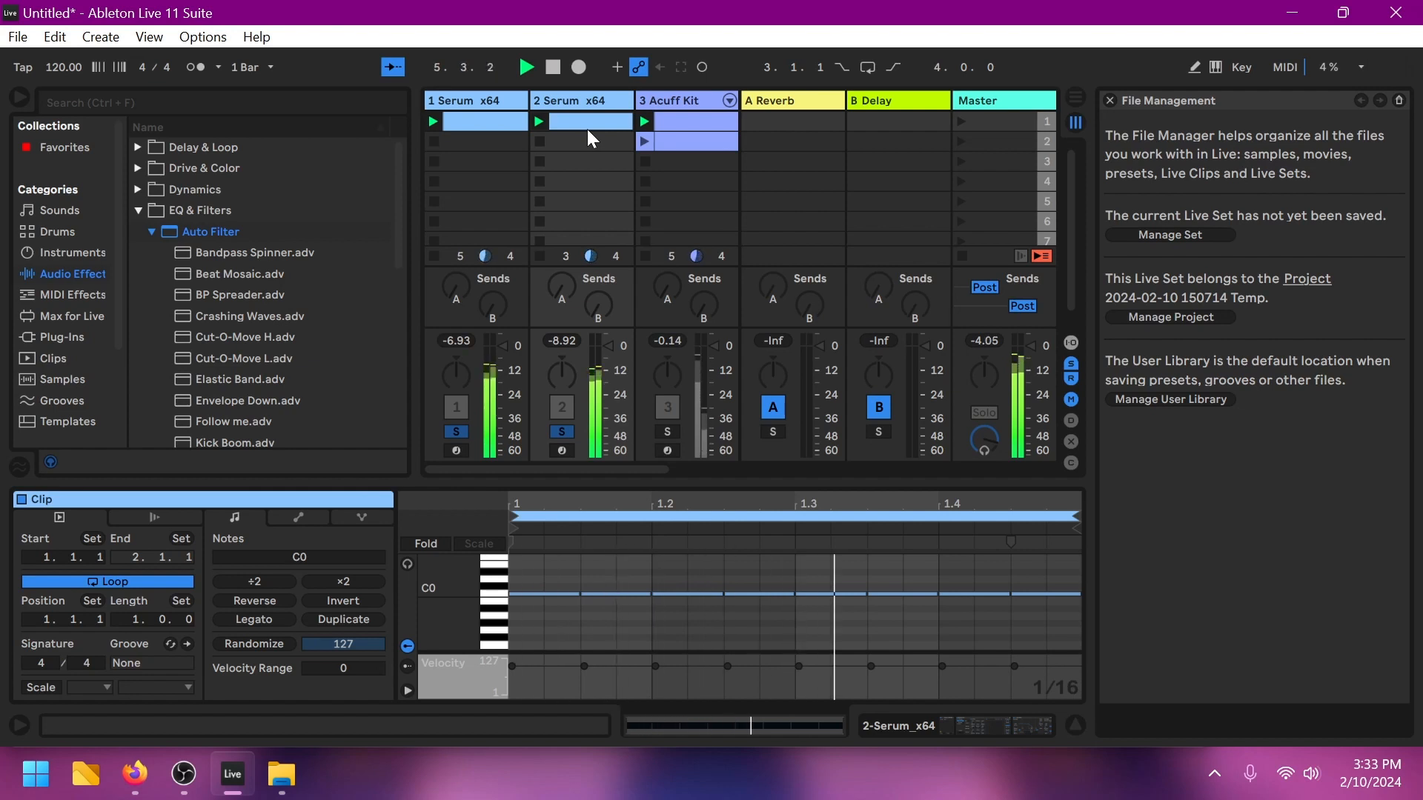
# Step: Open the Serum plug-in on the duplicated track and enable its noise oscillator with the ARP circuit sample
pyautogui.click(594, 104)
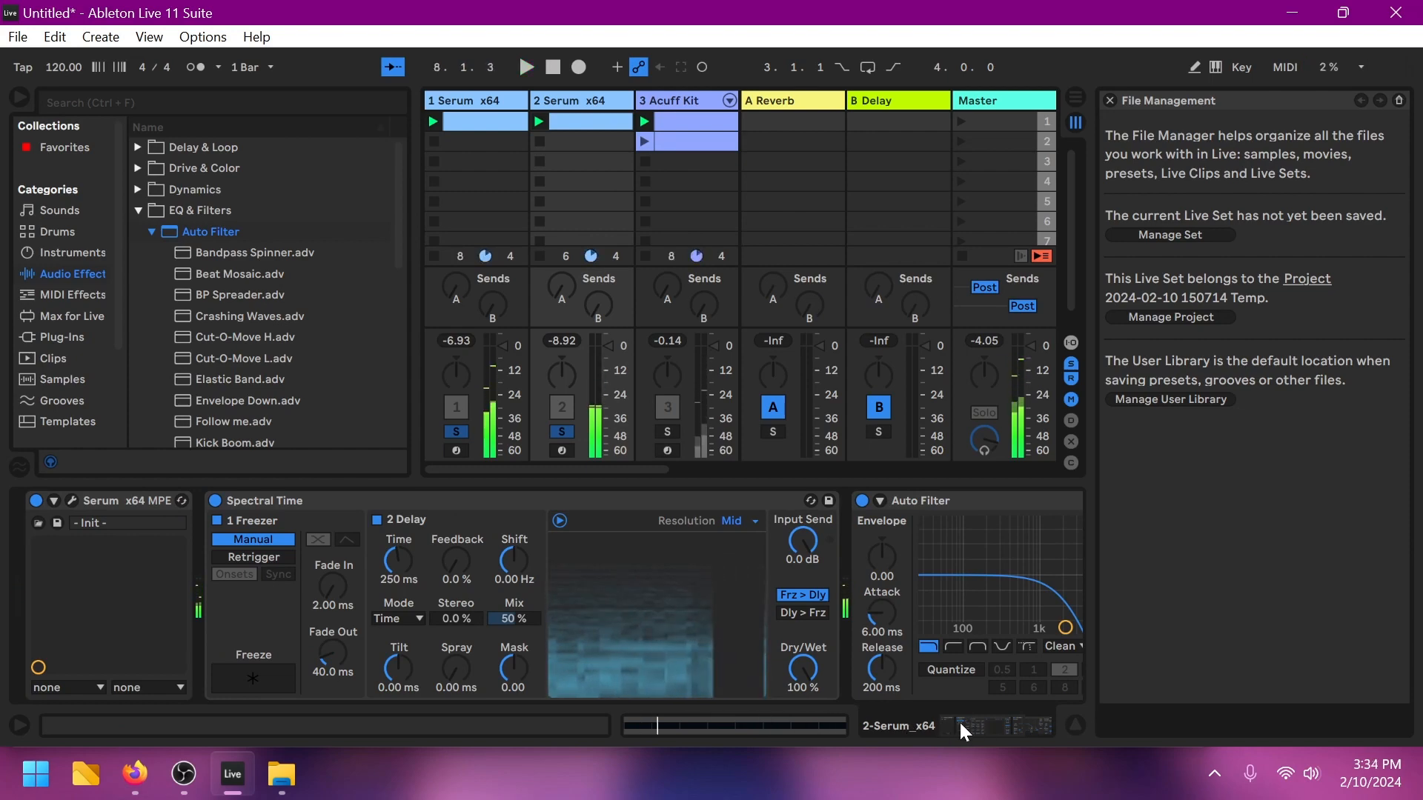
pyautogui.click(74, 501)
pyautogui.click(72, 500)
pyautogui.click(73, 500)
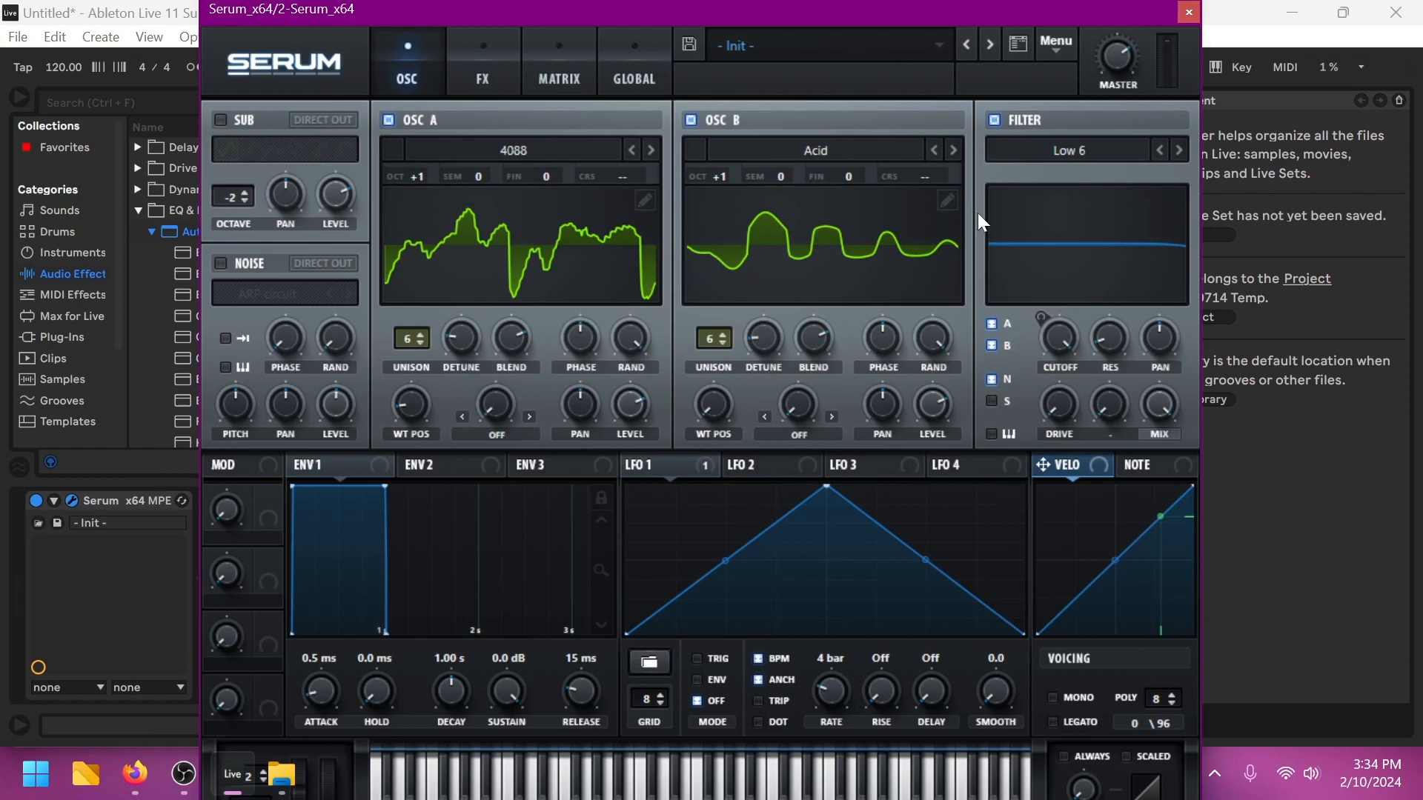
pyautogui.click(220, 263)
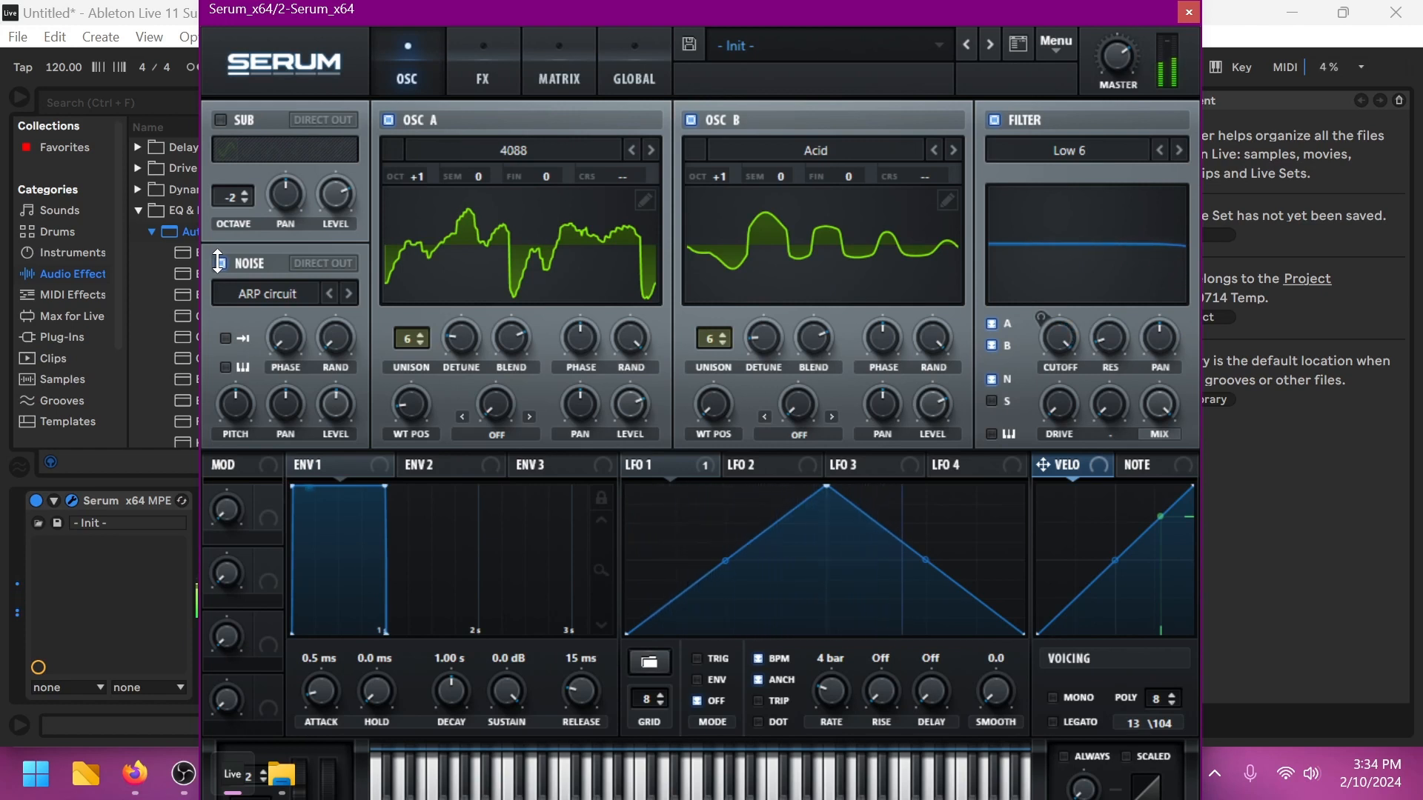
pyautogui.click(1188, 12)
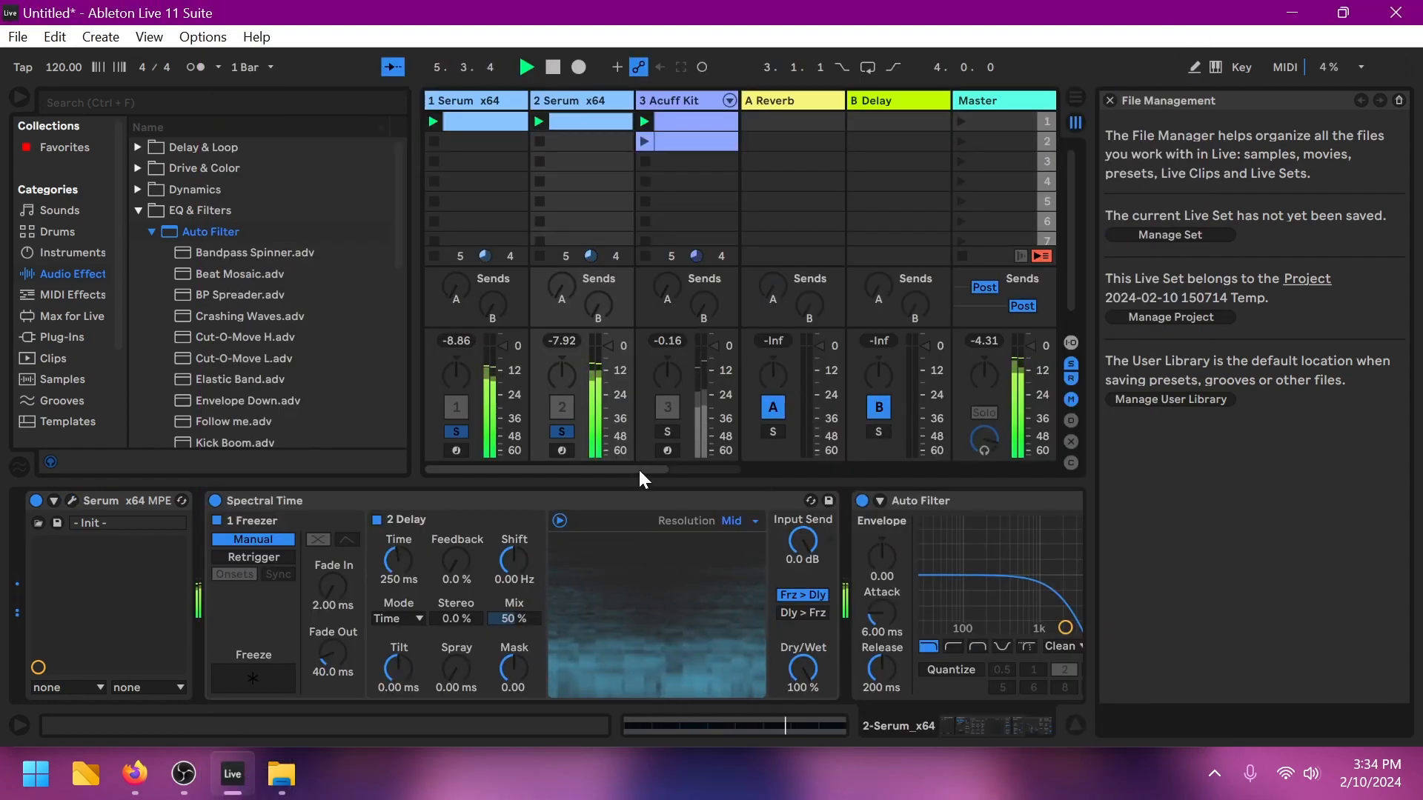
# Step: Add the B Bass and Acuff Kit tracks to the solo and launch the second Acuff Kit clip
pyautogui.moveTo(638, 469); pyautogui.dragTo(669, 453)
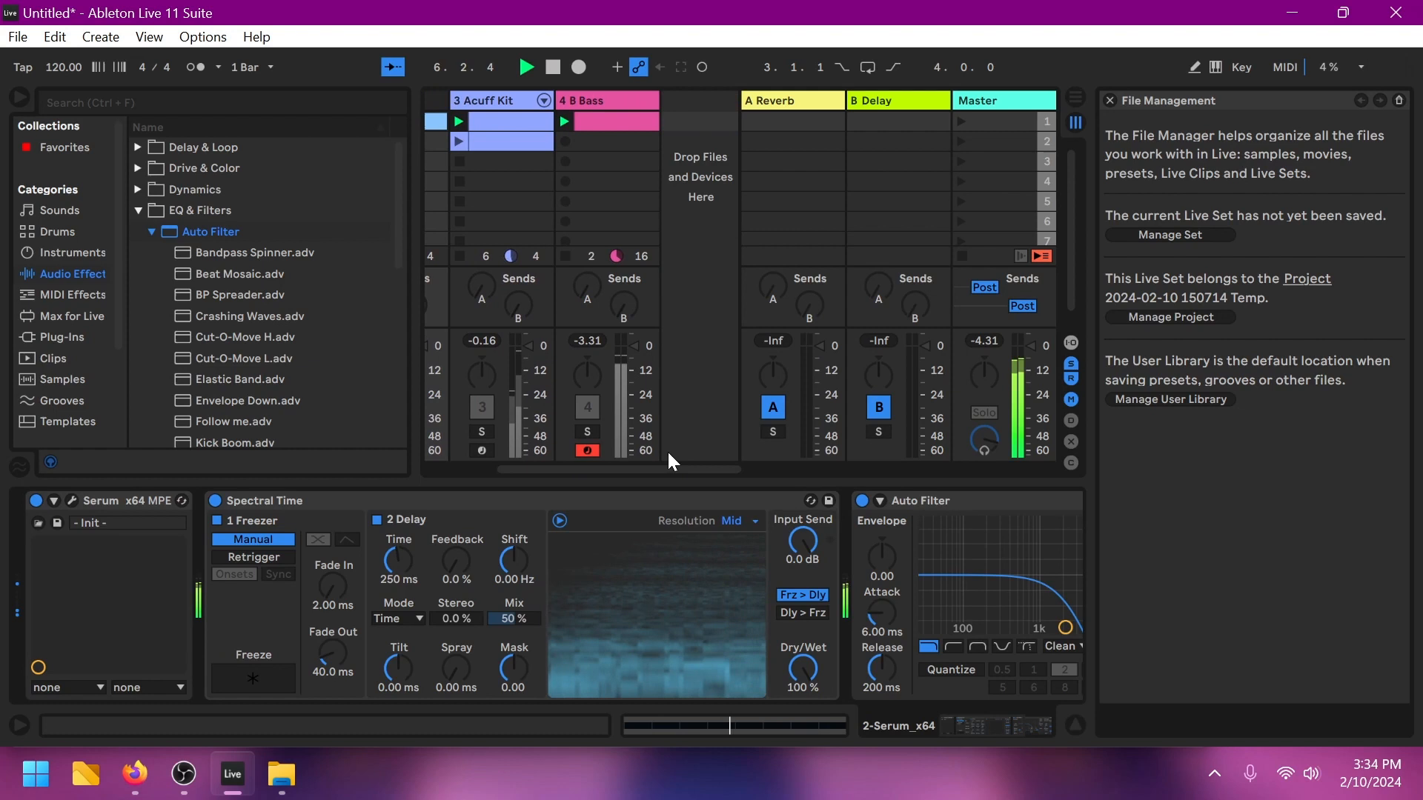
pyautogui.click(589, 431)
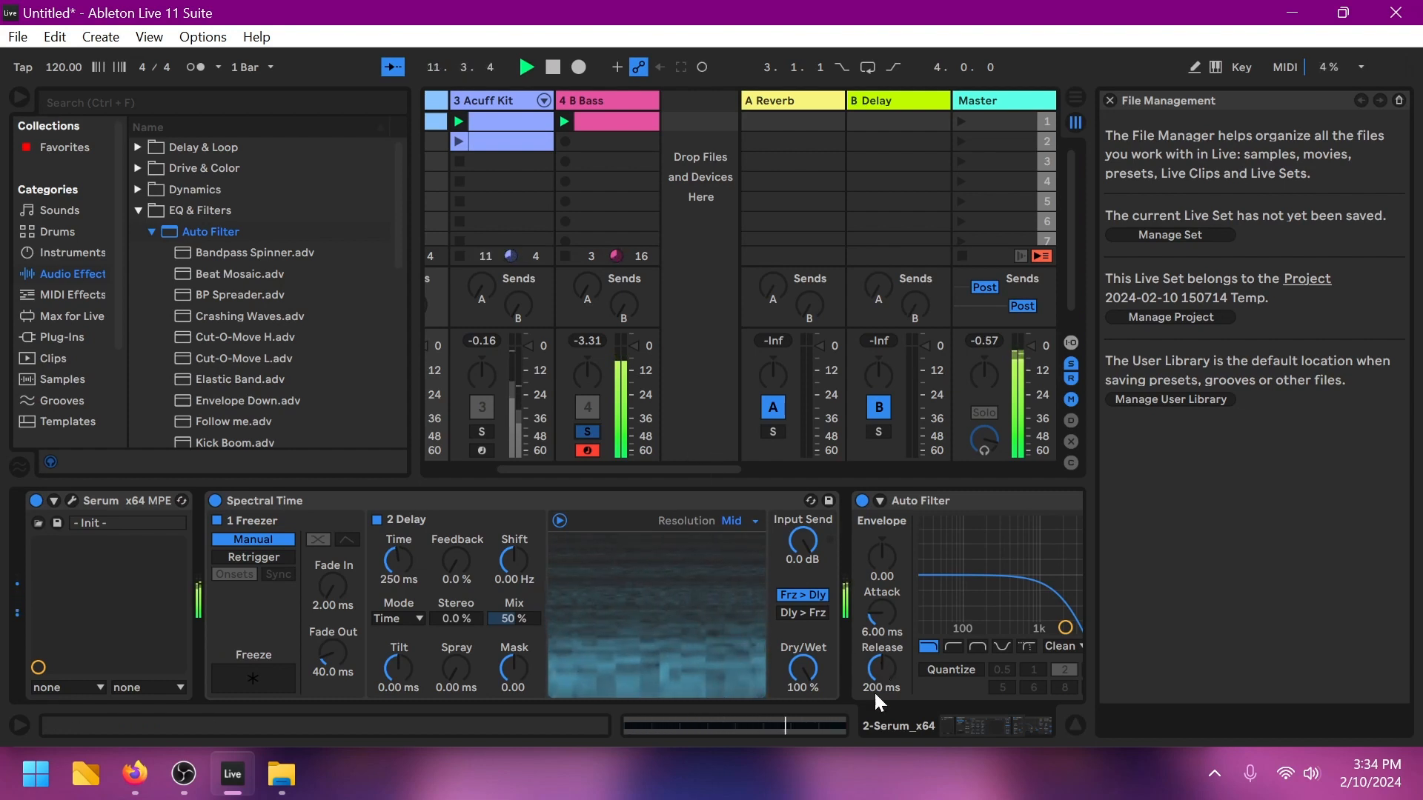
pyautogui.moveTo(682, 469)
pyautogui.mouseDown()
pyautogui.moveTo(610, 465)
pyautogui.moveTo(664, 460)
pyautogui.mouseUp()
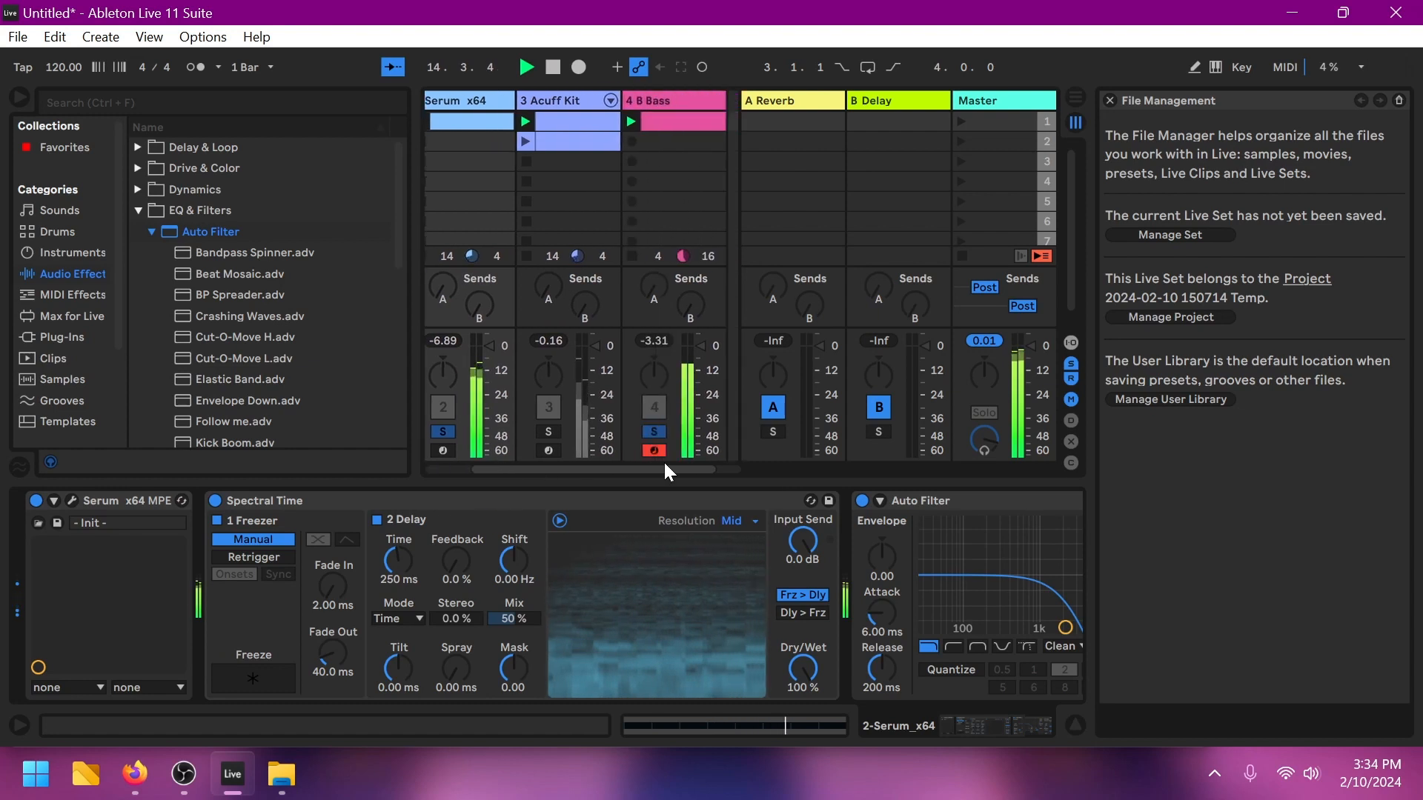
pyautogui.click(524, 433)
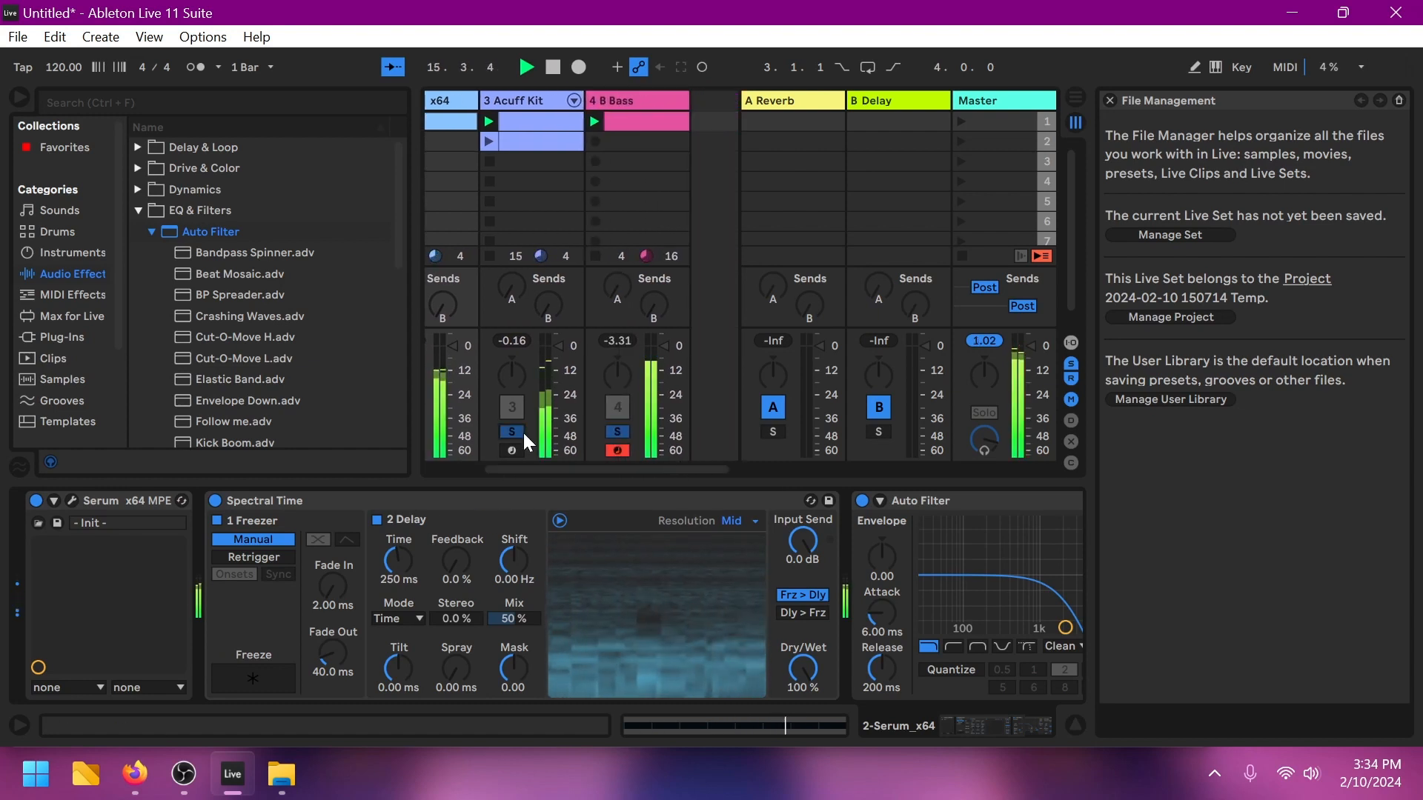
pyautogui.click(489, 142)
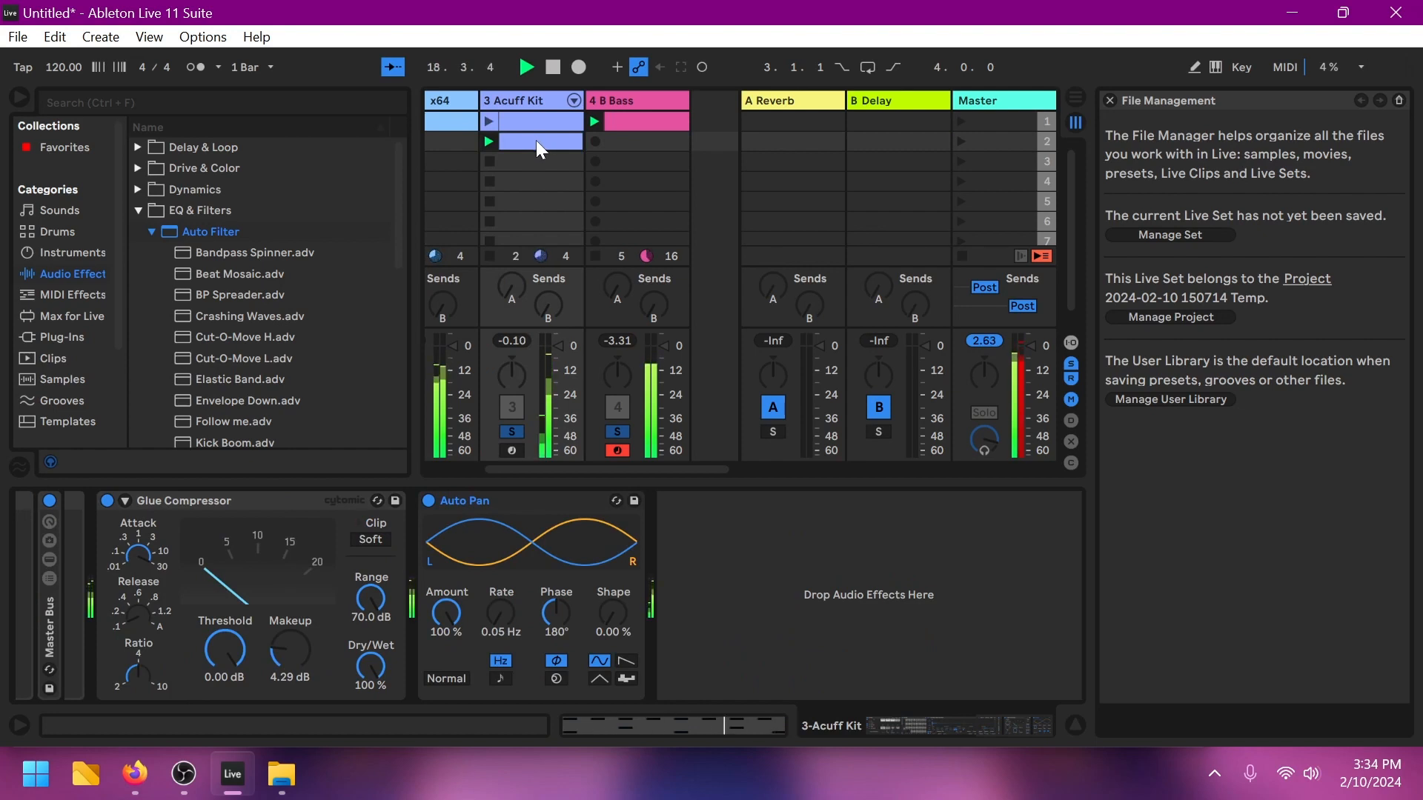
# Step: Try a kick at 1.4.3 in the second Acuff Kit clip, remove it, and add a sixteenth-note D1 snare hit there instead
pyautogui.doubleClick(539, 145)
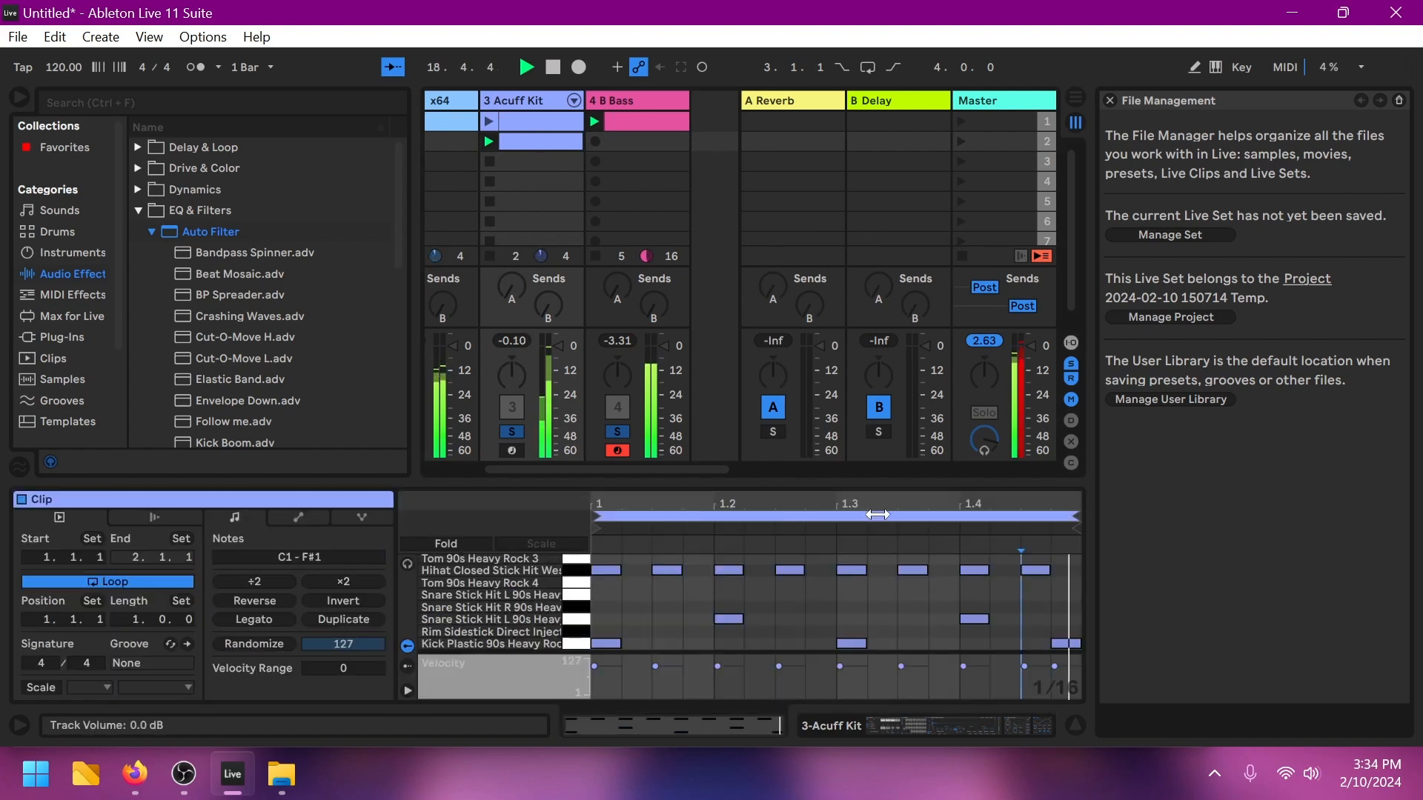
pyautogui.doubleClick(1045, 645)
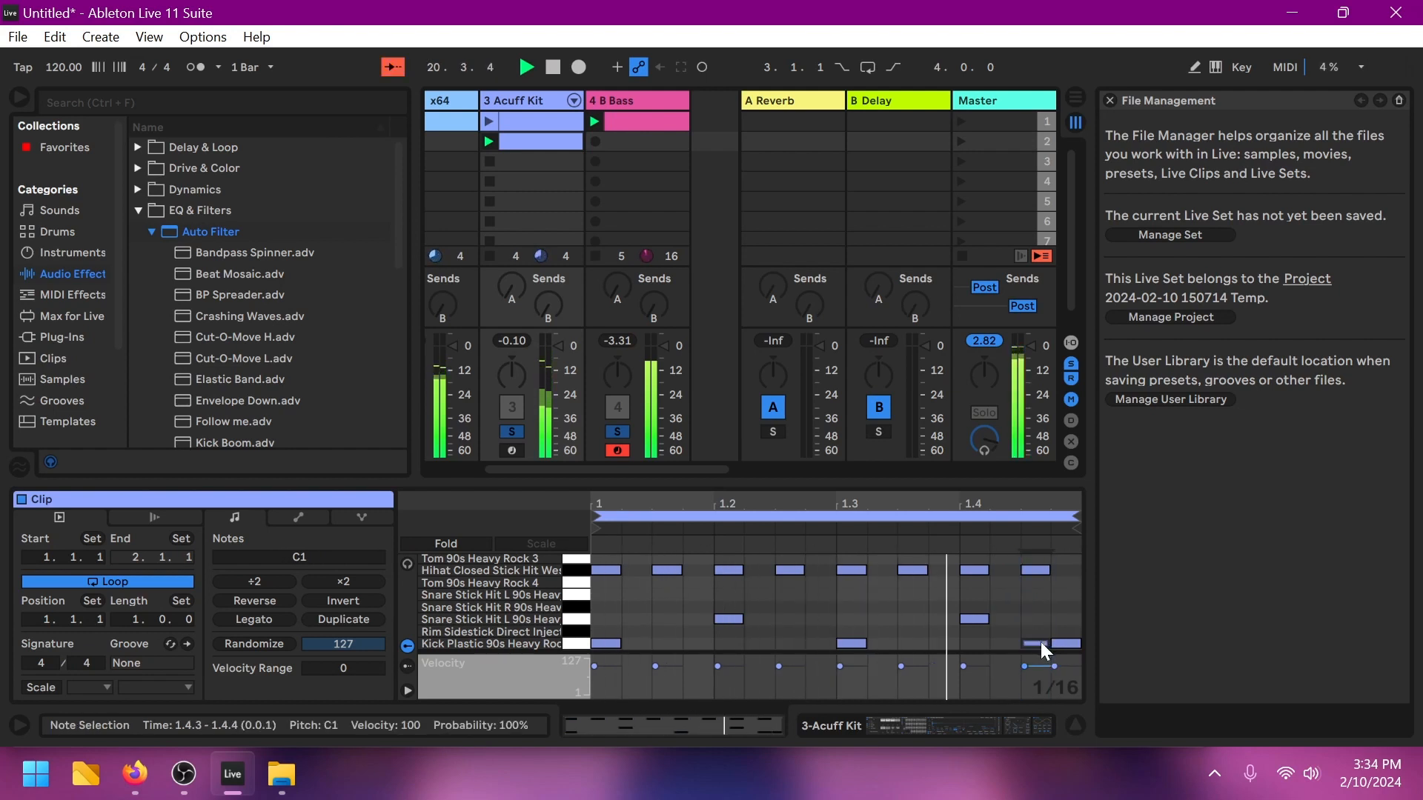
pyautogui.doubleClick(1042, 645)
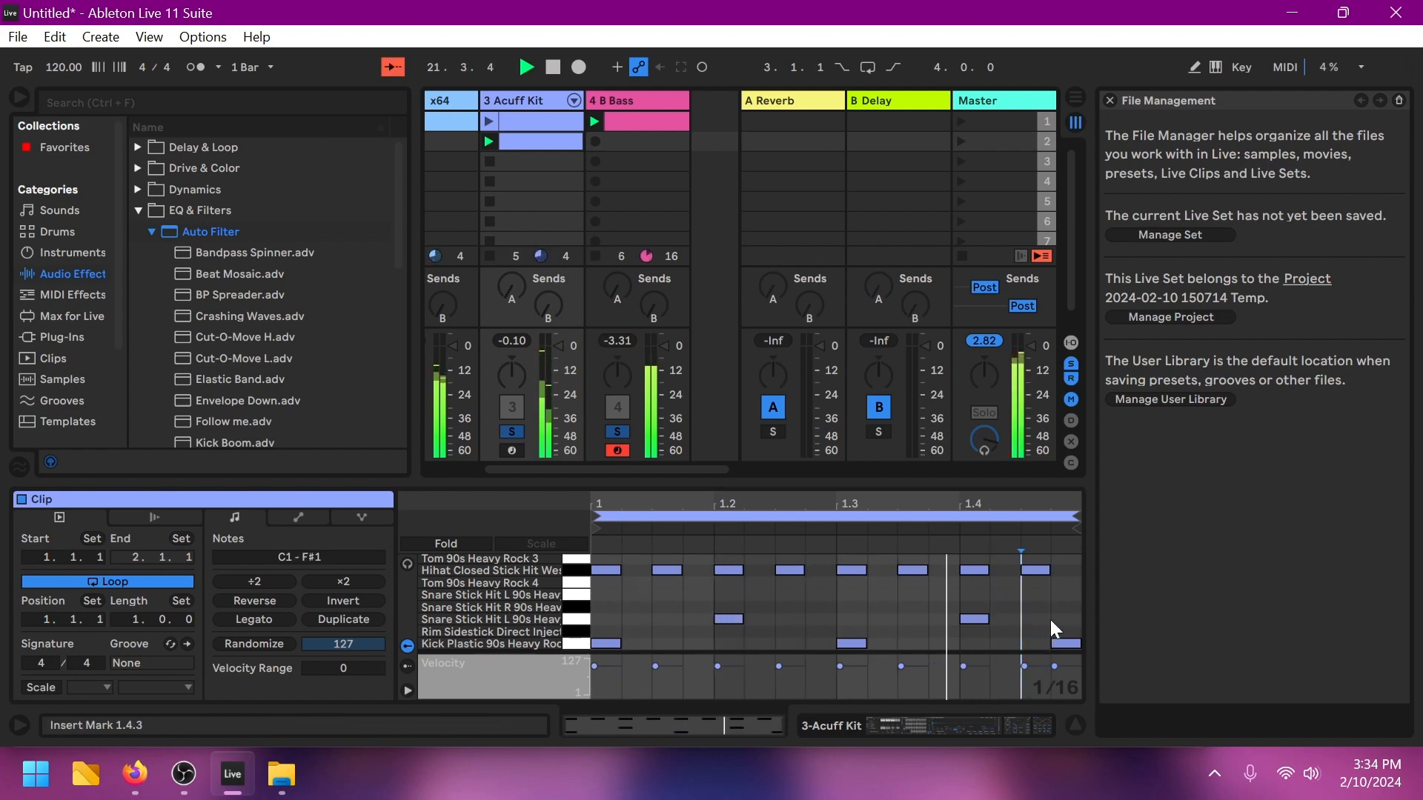
pyautogui.doubleClick(1041, 620)
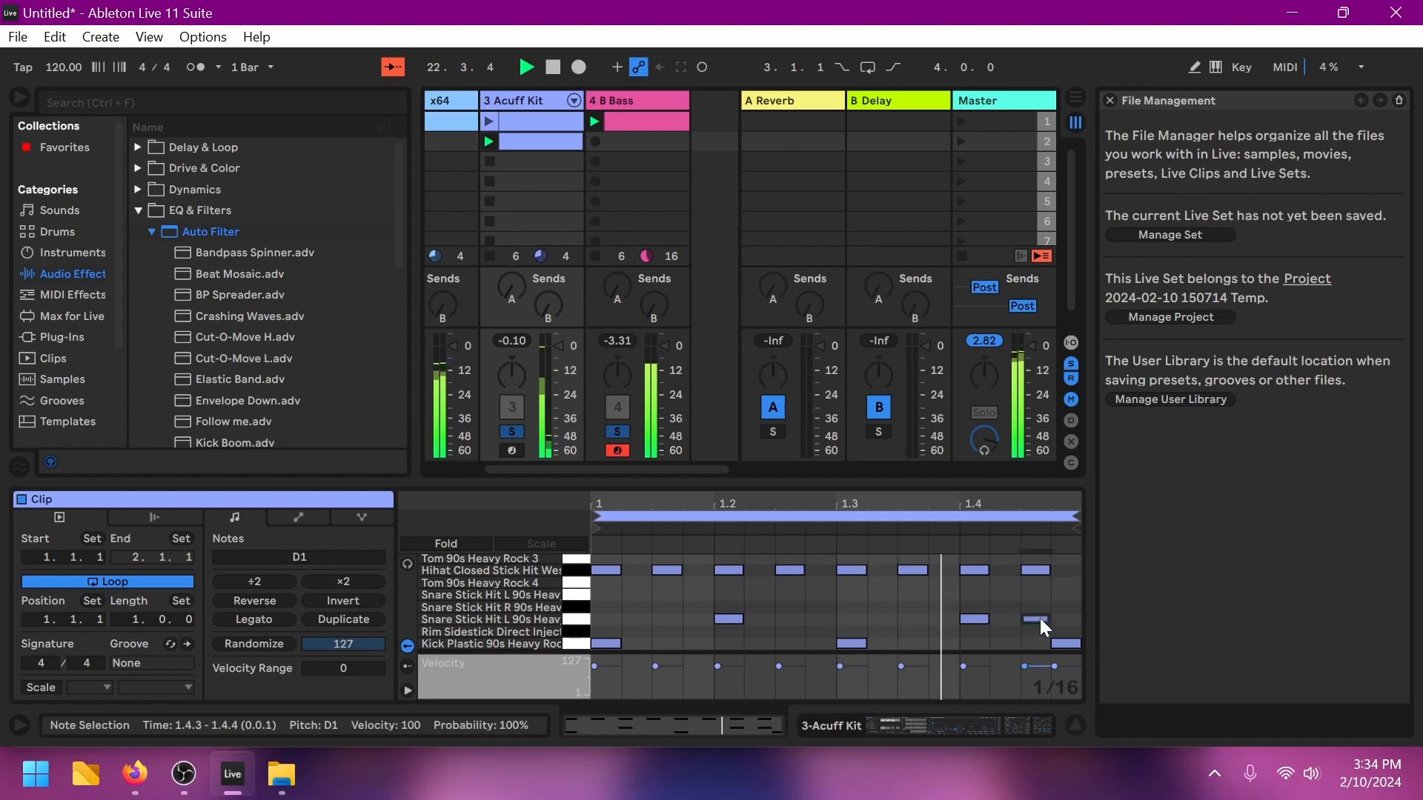
# Step: Remove the D1 snare hit at 1.4.3 from the second Acuff Kit clip
pyautogui.doubleClick(1043, 620)
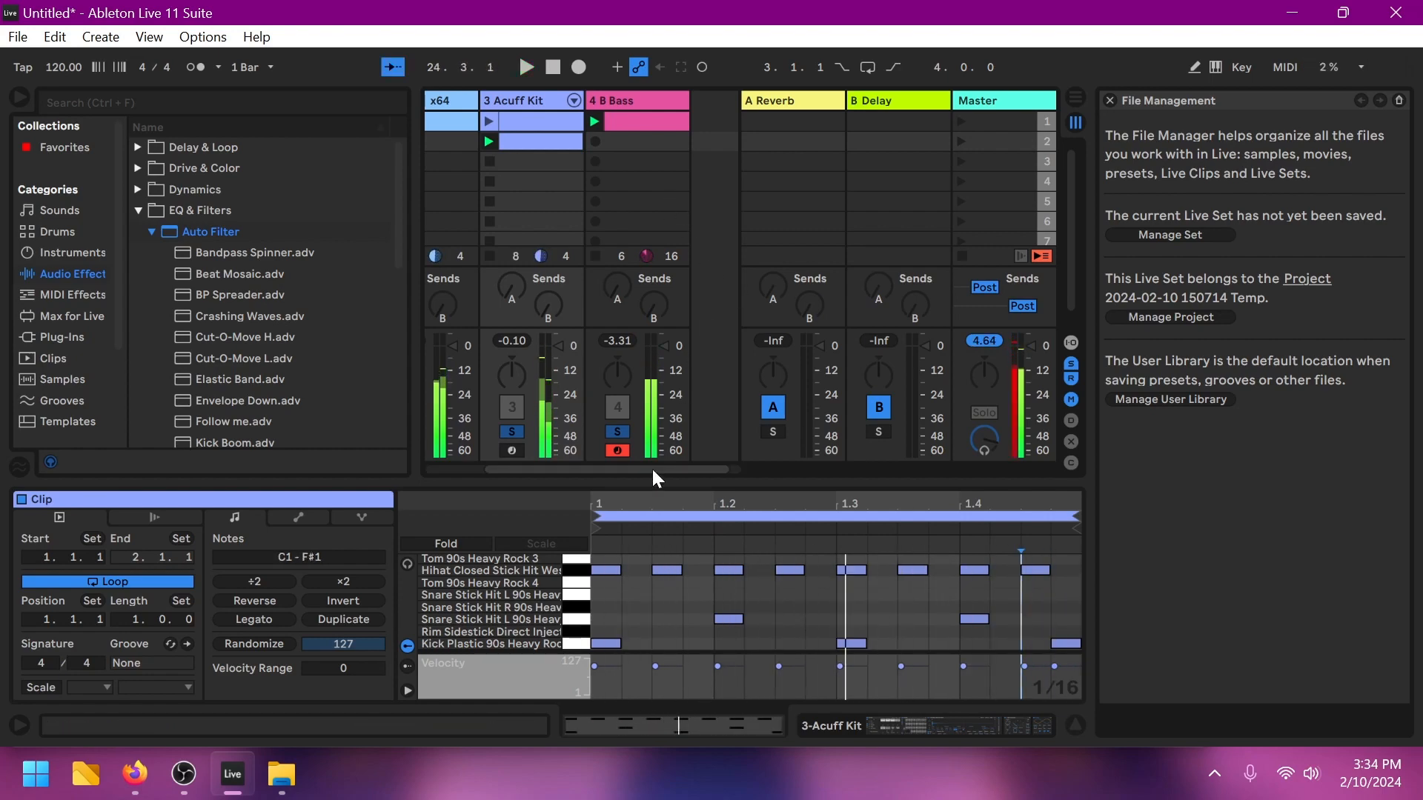
# Step: Start saving the Live Set and create a folder named "ableton projects" inside Documents
pyautogui.hotkey('ctrl', 's')
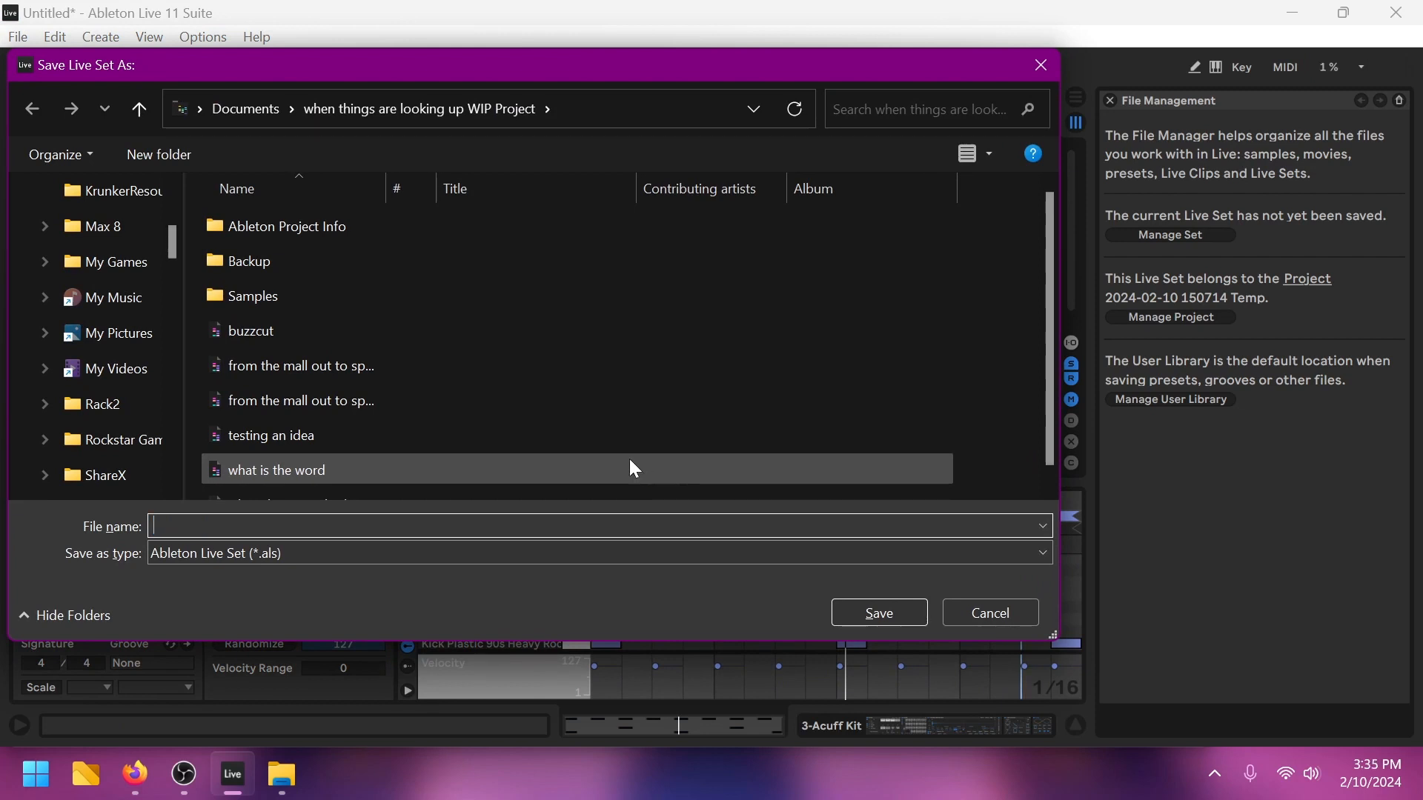
pyautogui.scroll(-1, 609, 425)
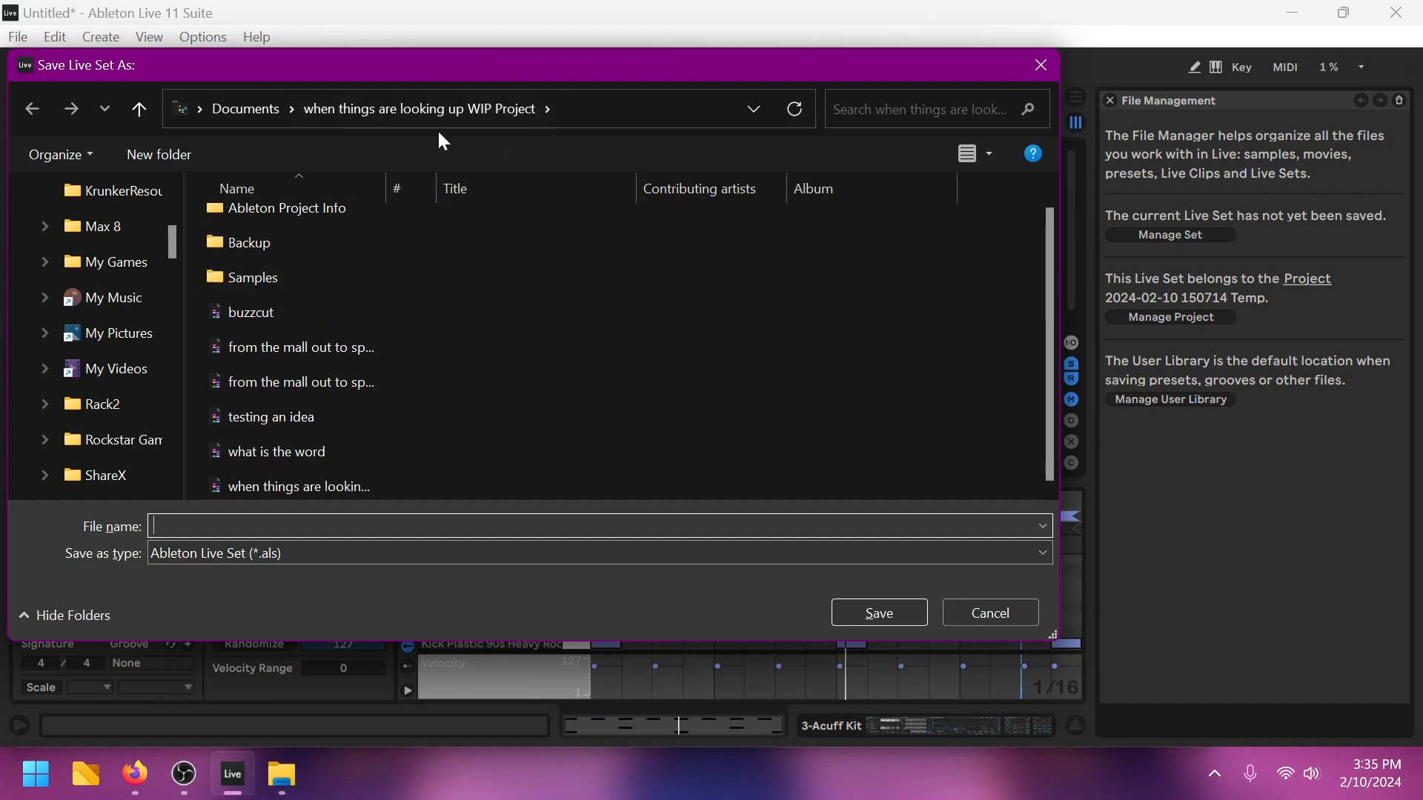
pyautogui.click(257, 108)
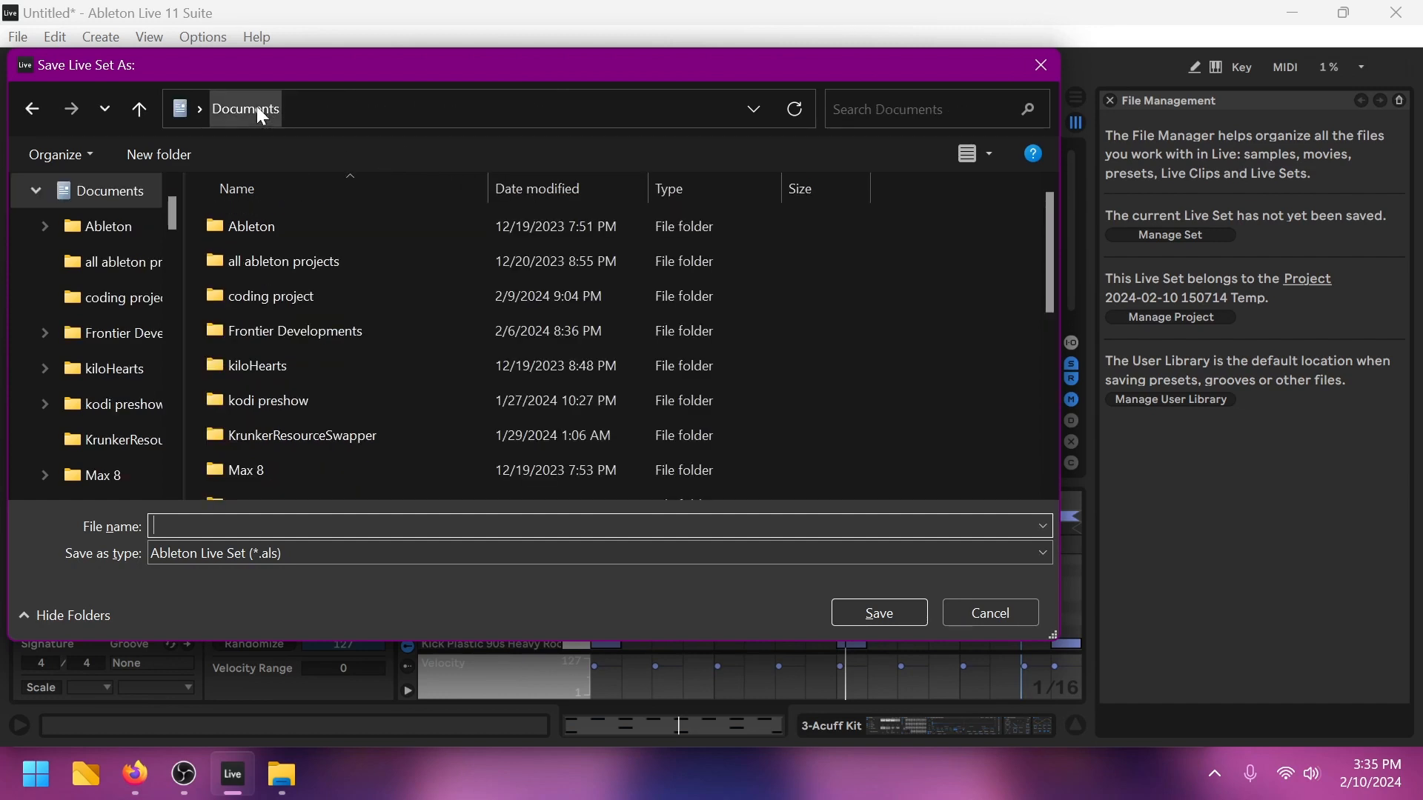
pyautogui.scroll(-5, 386, 303)
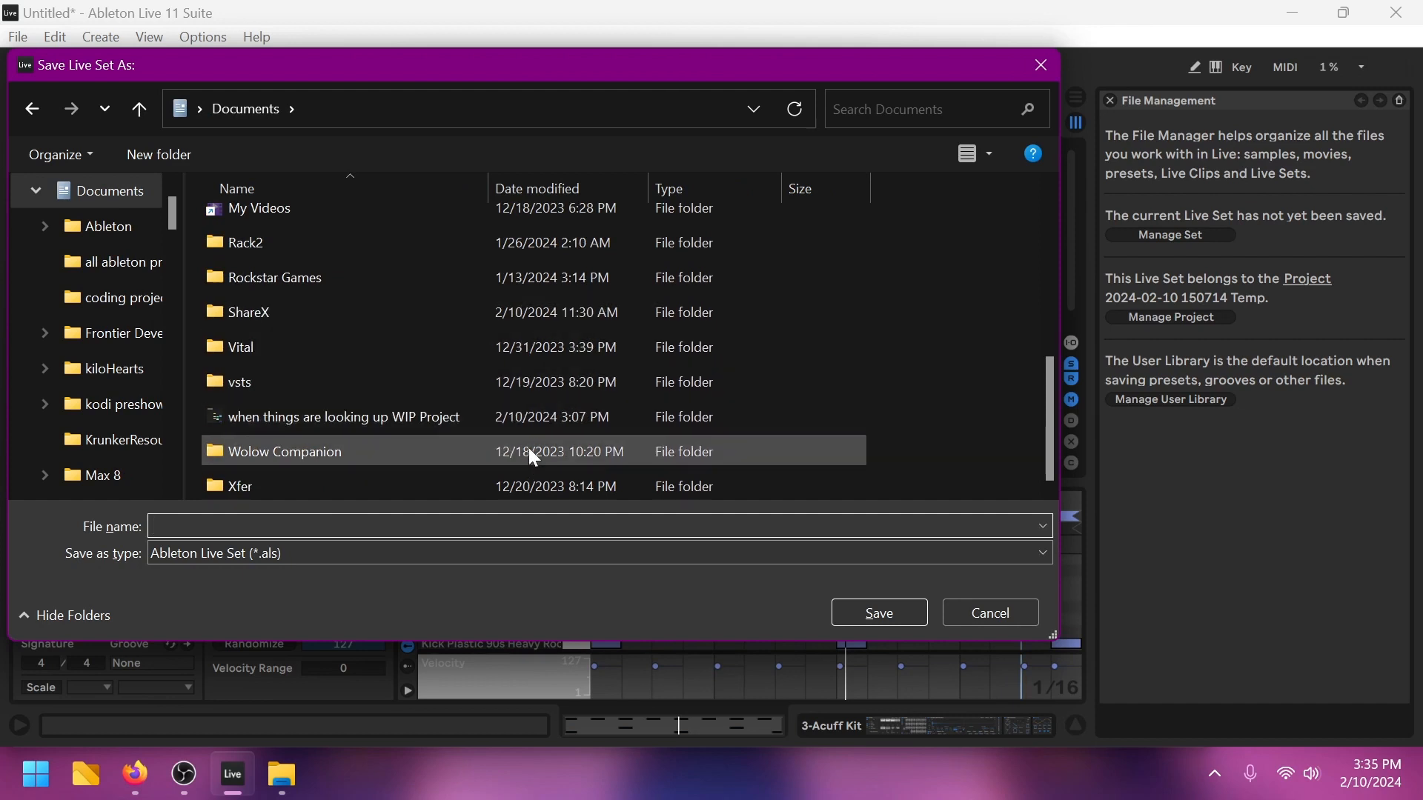
pyautogui.rightClick(972, 417)
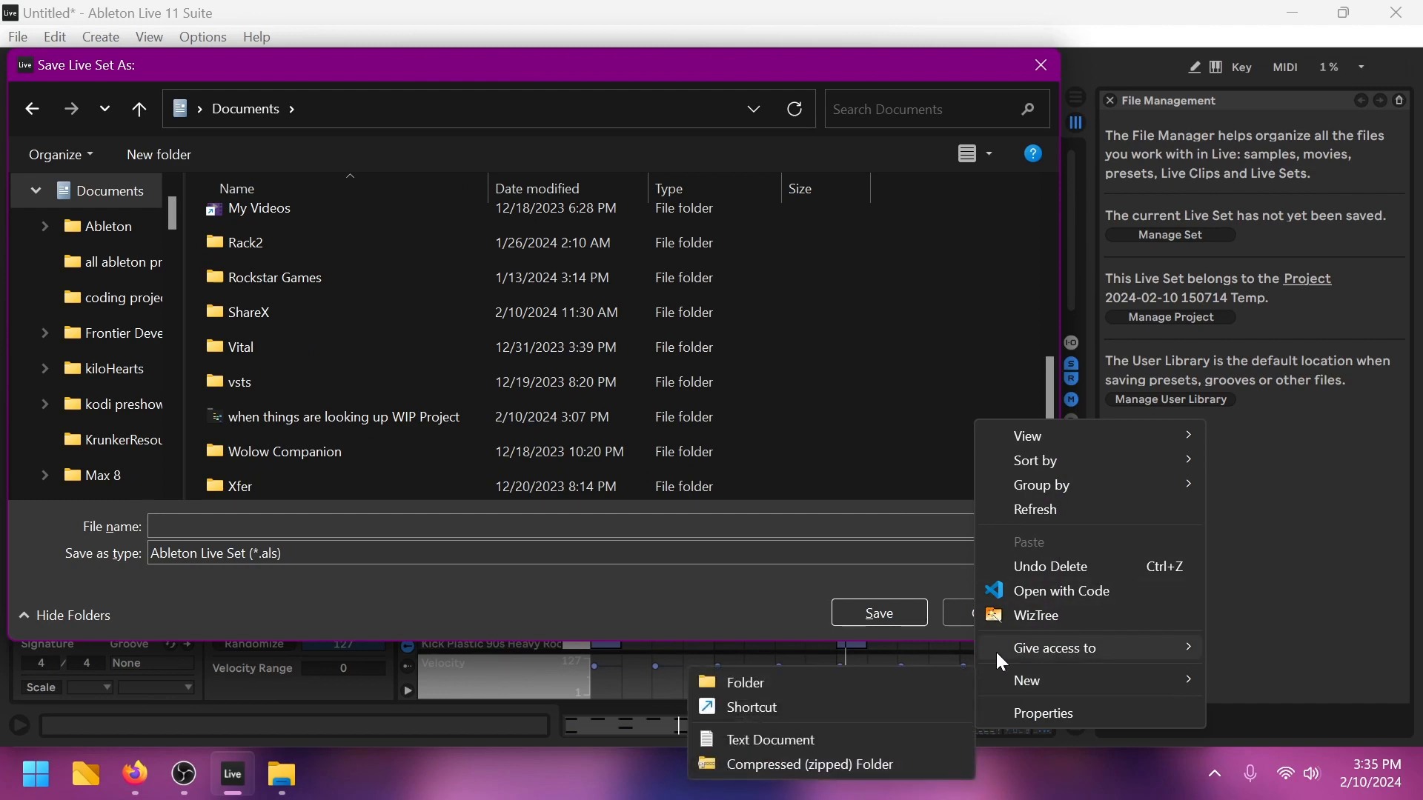
pyautogui.moveTo(1011, 677)
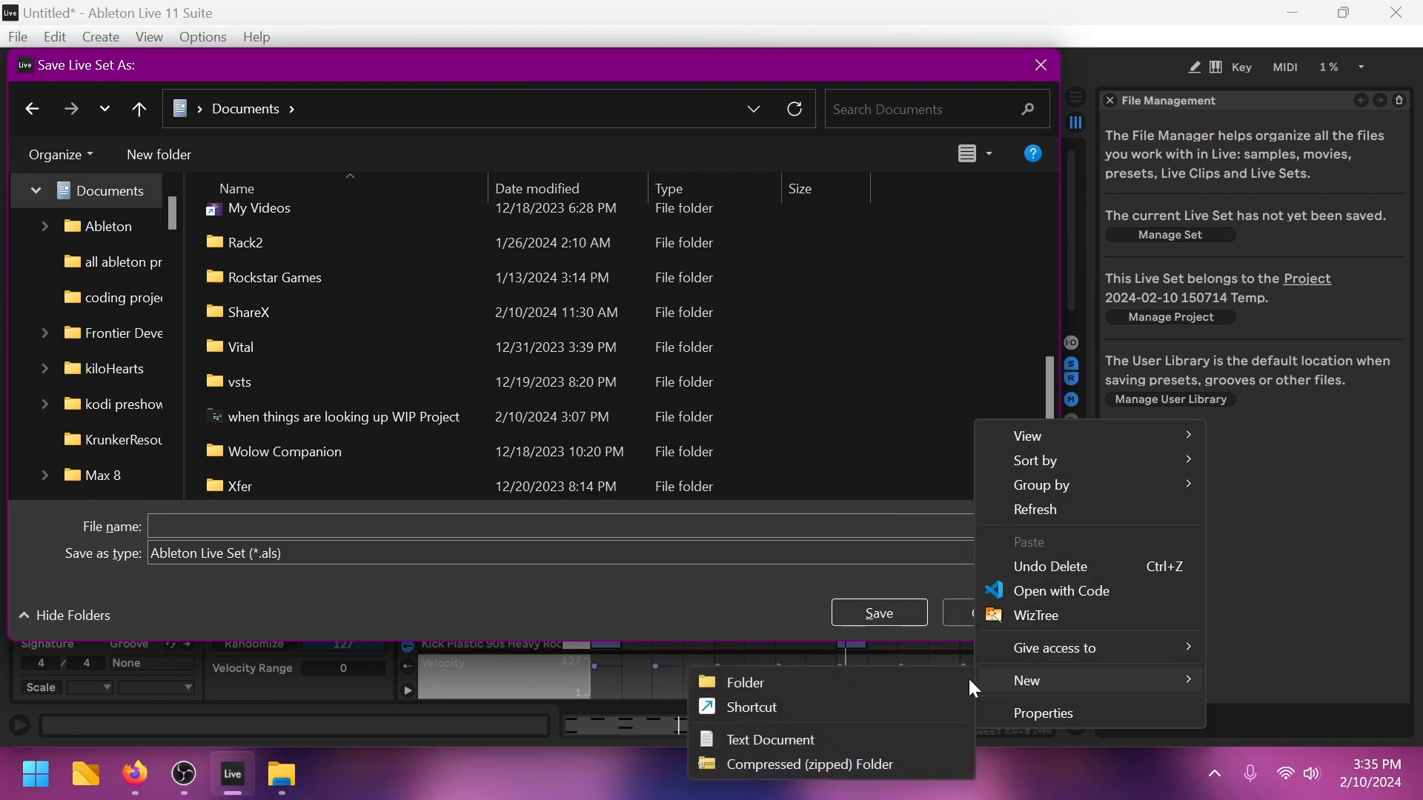
pyautogui.click(934, 685)
pyautogui.write('al')
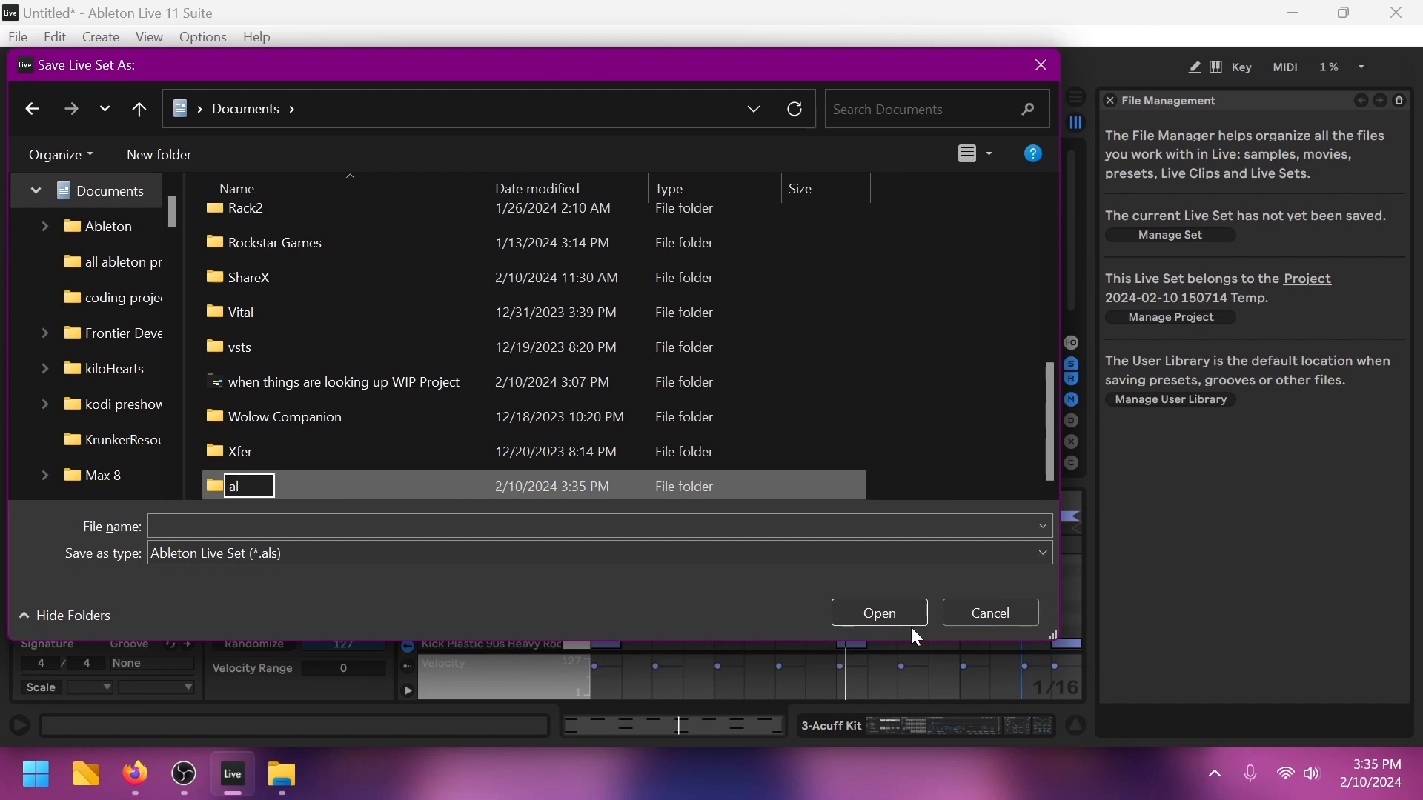
pyautogui.press('BackSpace')
pyautogui.write('bleton ')
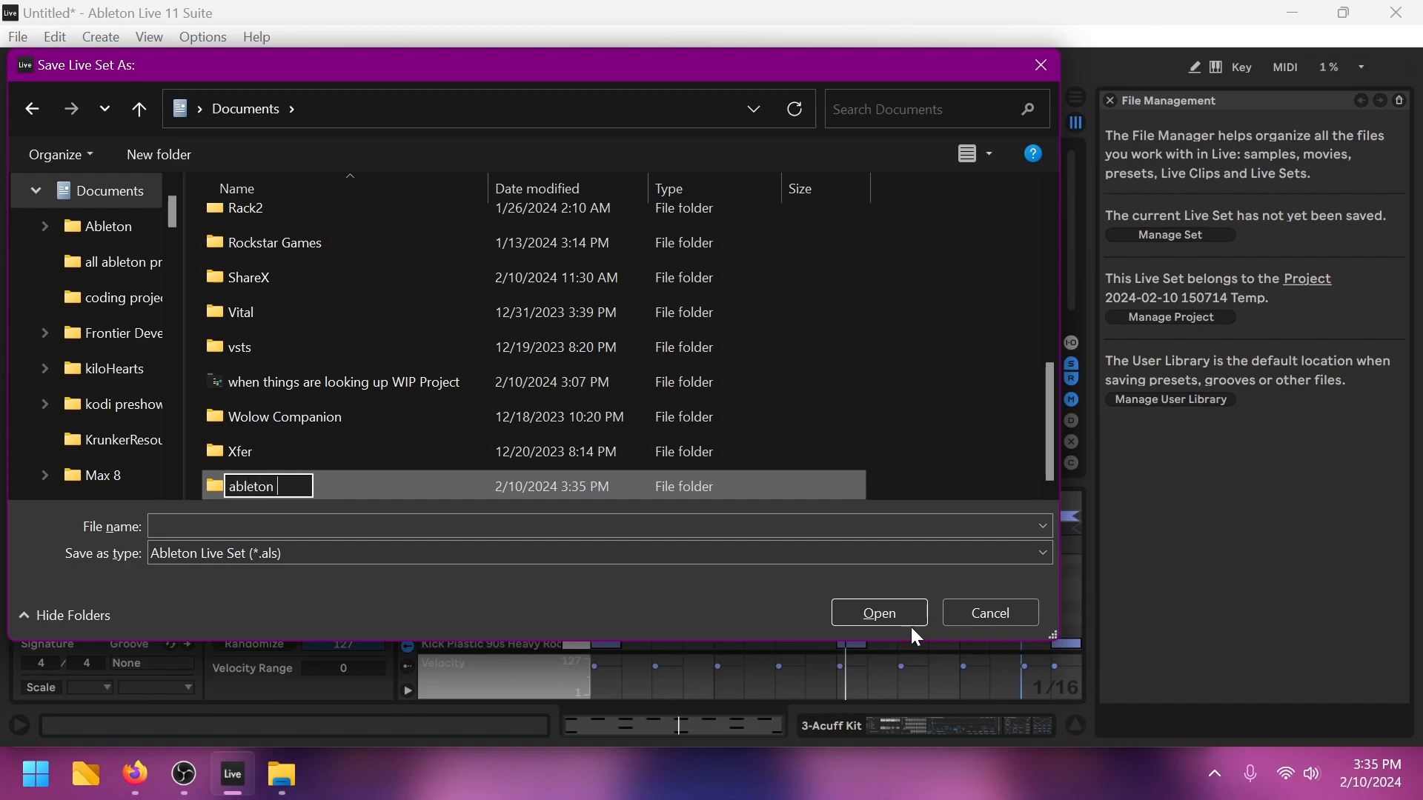
pyautogui.write('projects')
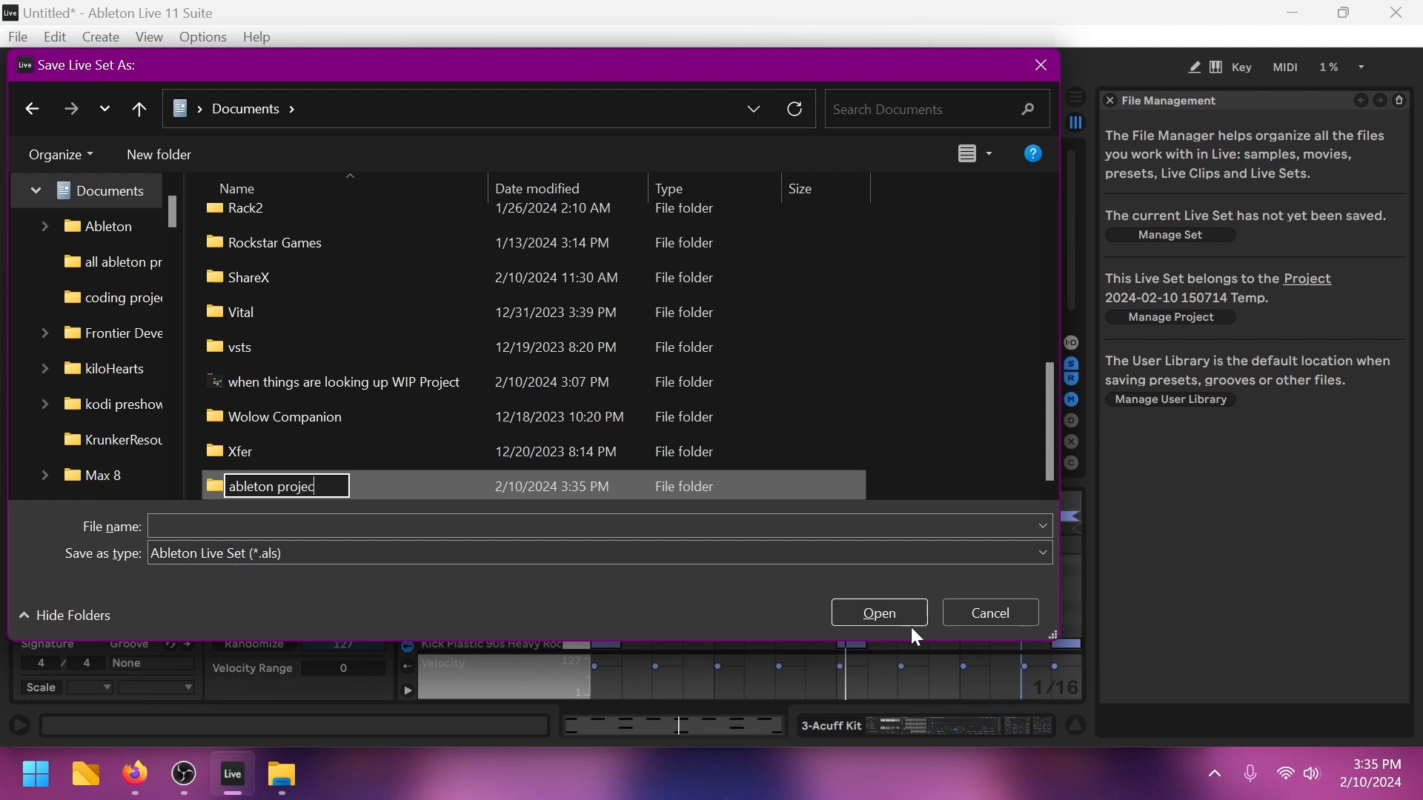
pyautogui.press('Return')
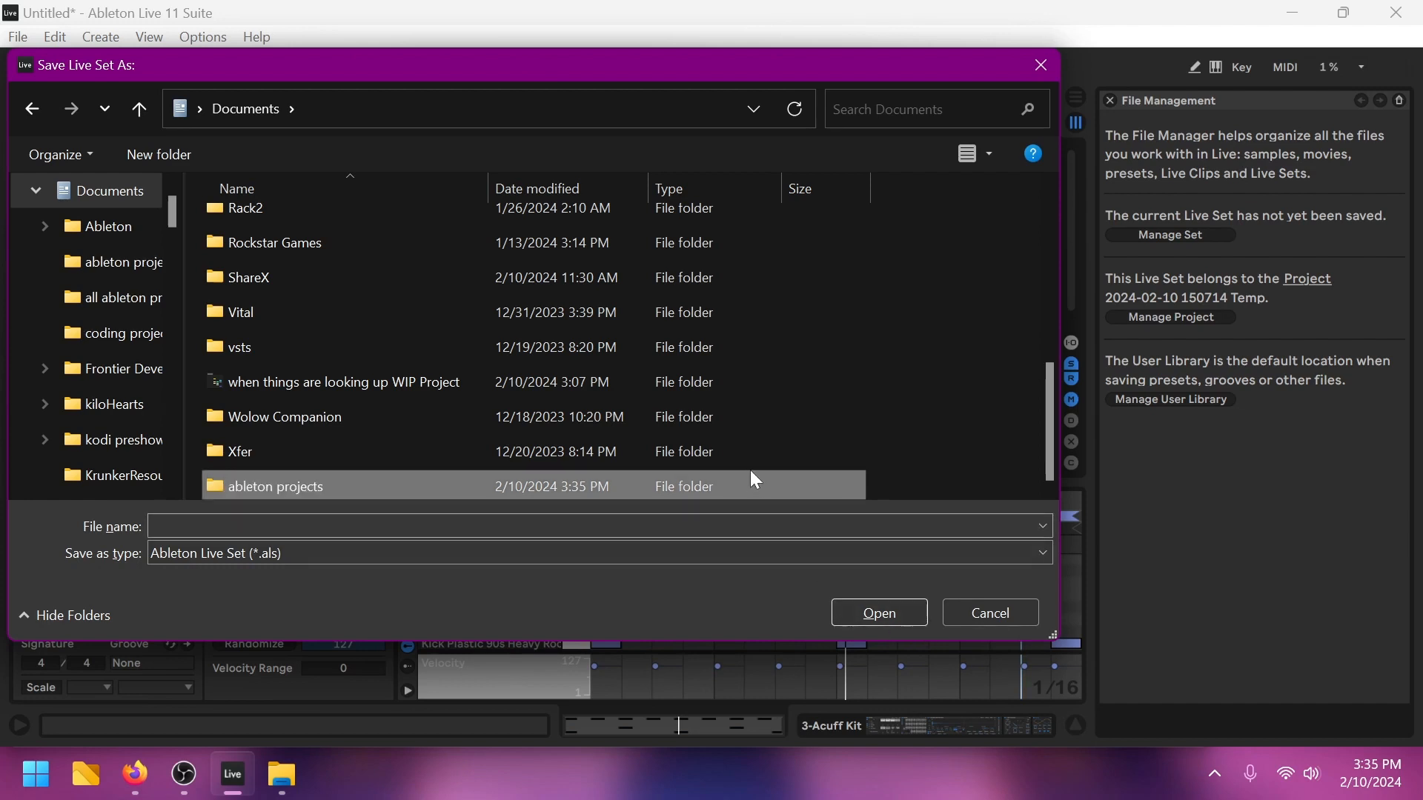
# Step: Save the Live Set as "nistalga" in the ableton projects folder
pyautogui.doubleClick(757, 489)
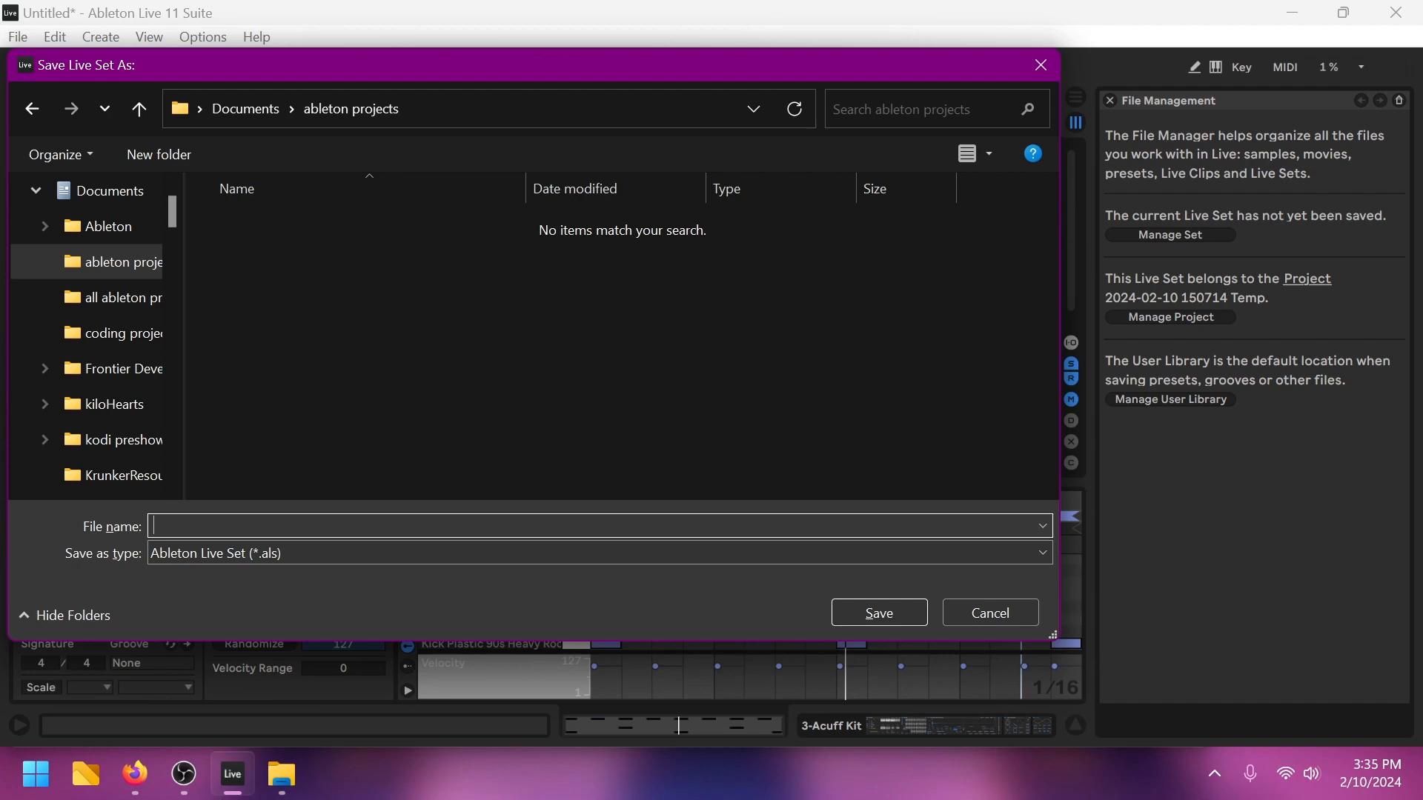
pyautogui.write('nistalga')
pyautogui.press('Return')
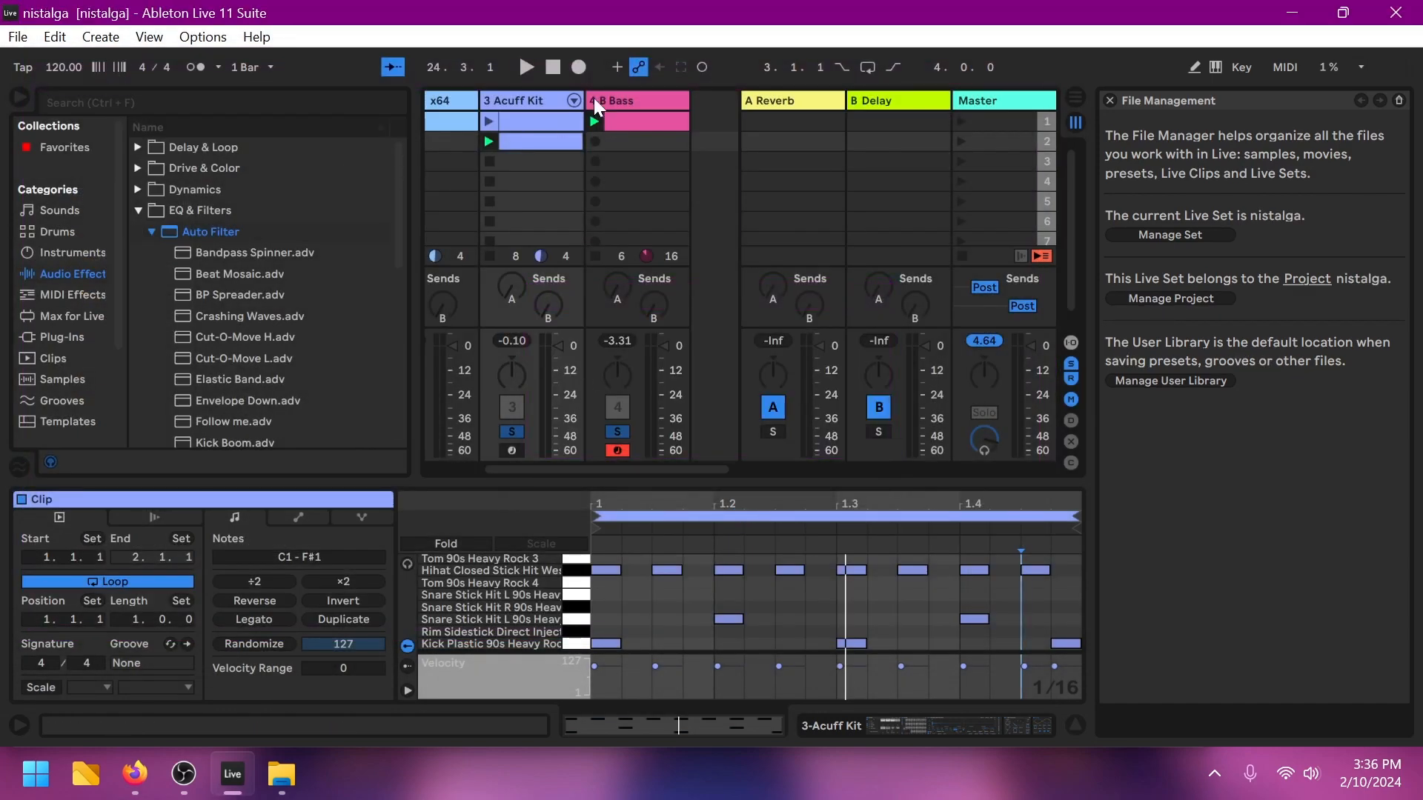
# Step: Play the soloed tracks together from the start of the set, and stop playback
pyautogui.click(553, 67)
pyautogui.click(526, 67)
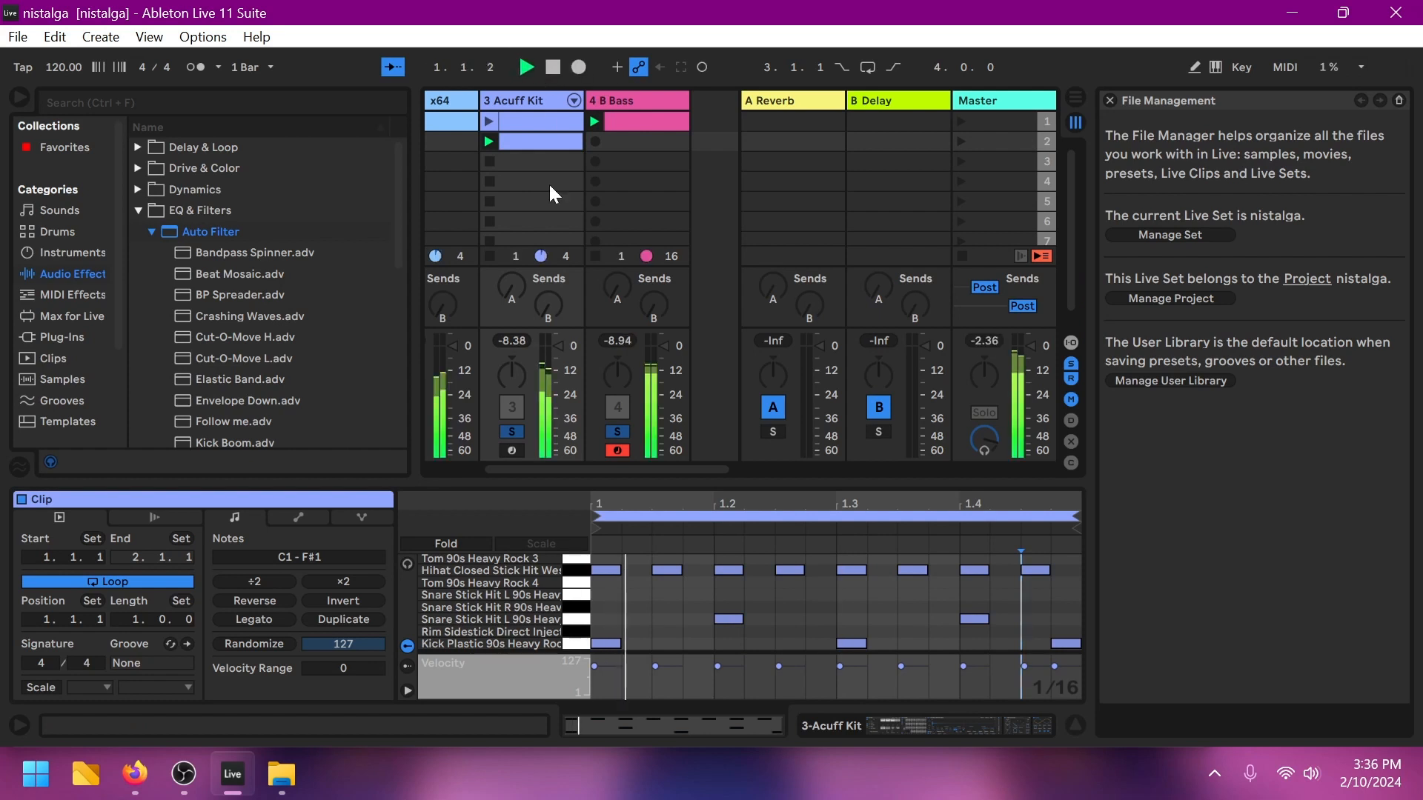
pyautogui.moveTo(671, 470)
pyautogui.mouseDown()
pyautogui.moveTo(630, 469)
pyautogui.moveTo(689, 465)
pyautogui.mouseUp()
pyautogui.press('space')
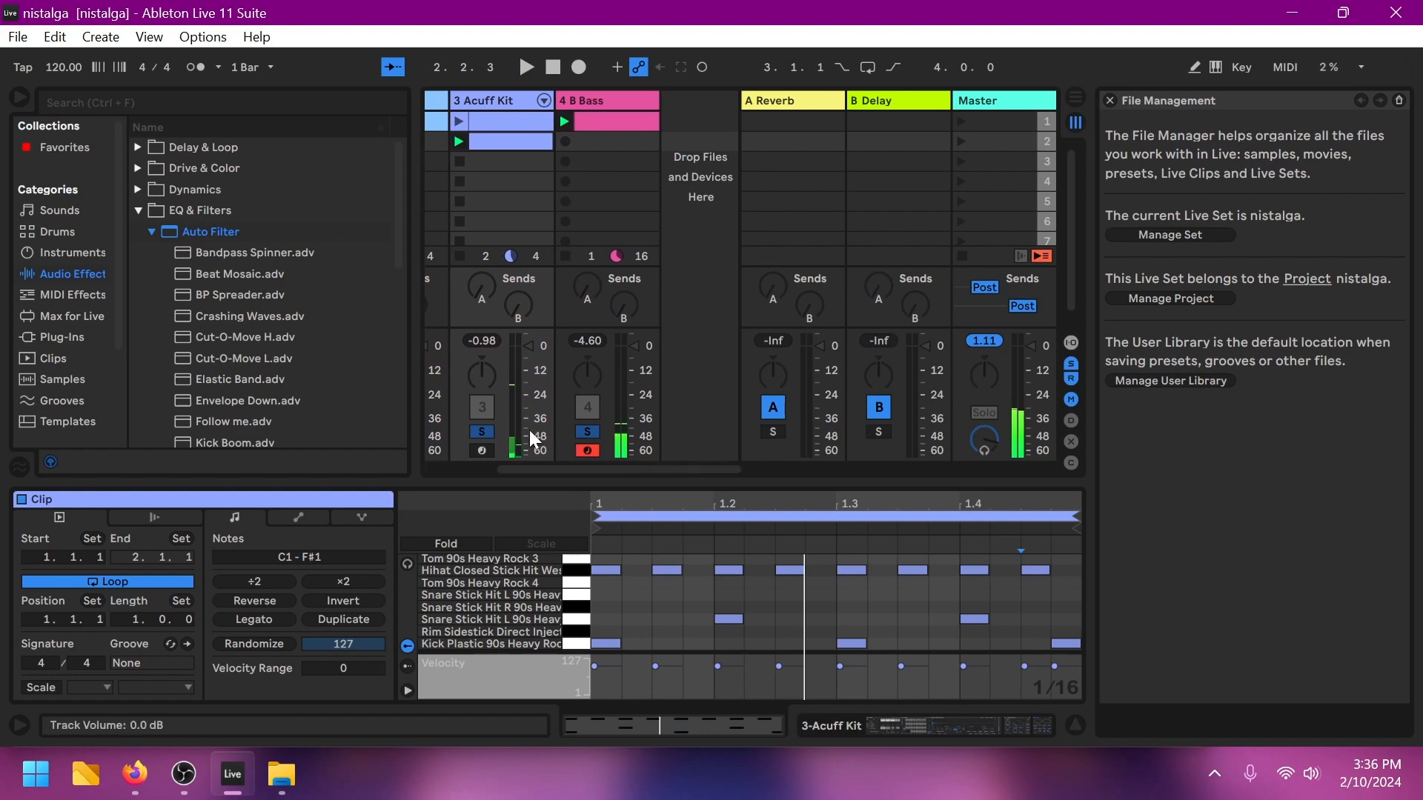
# Step: Resume playback and narrow the solo to the first Serum track only
pyautogui.moveTo(549, 468); pyautogui.dragTo(475, 467)
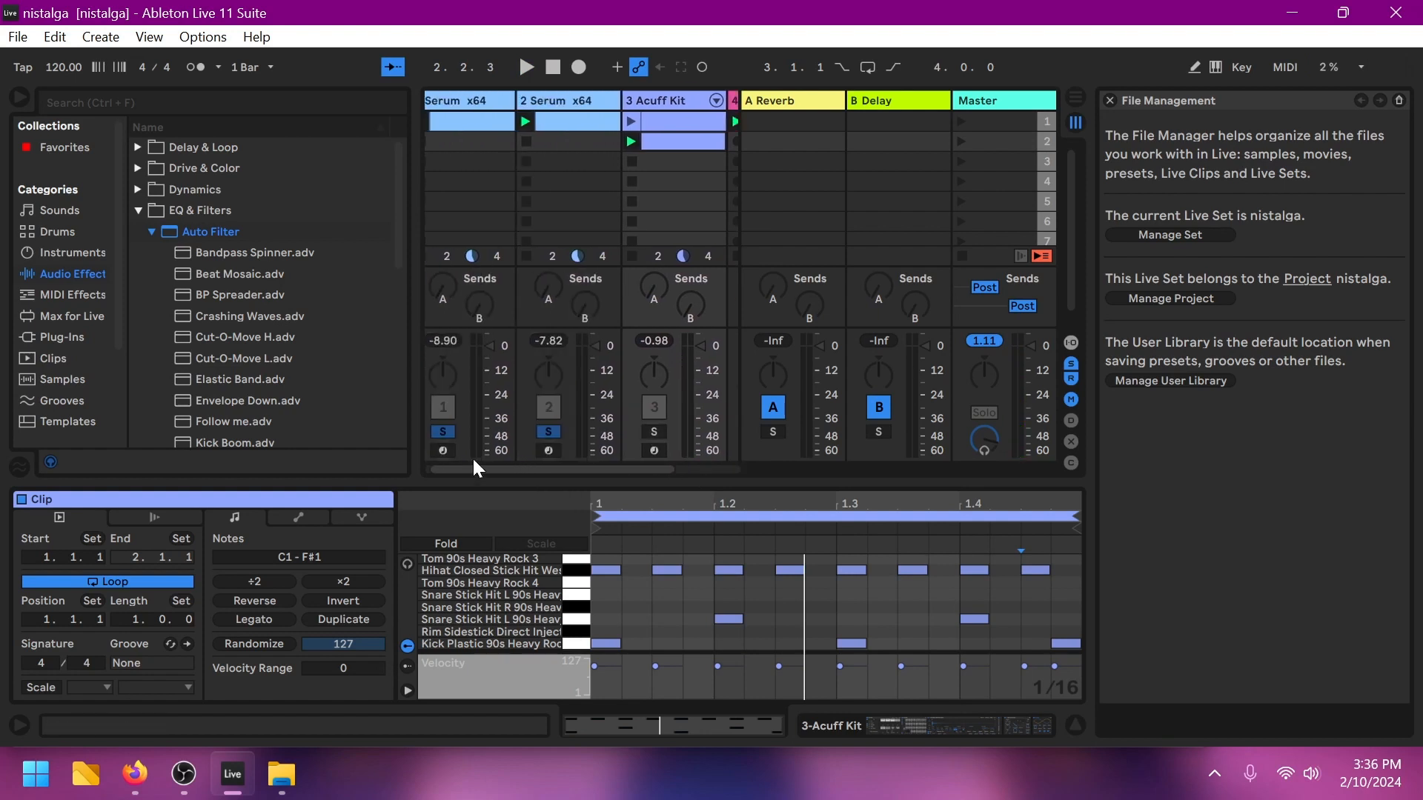
pyautogui.press('space')
pyautogui.moveTo(578, 469); pyautogui.dragTo(540, 477)
pyautogui.click(590, 433)
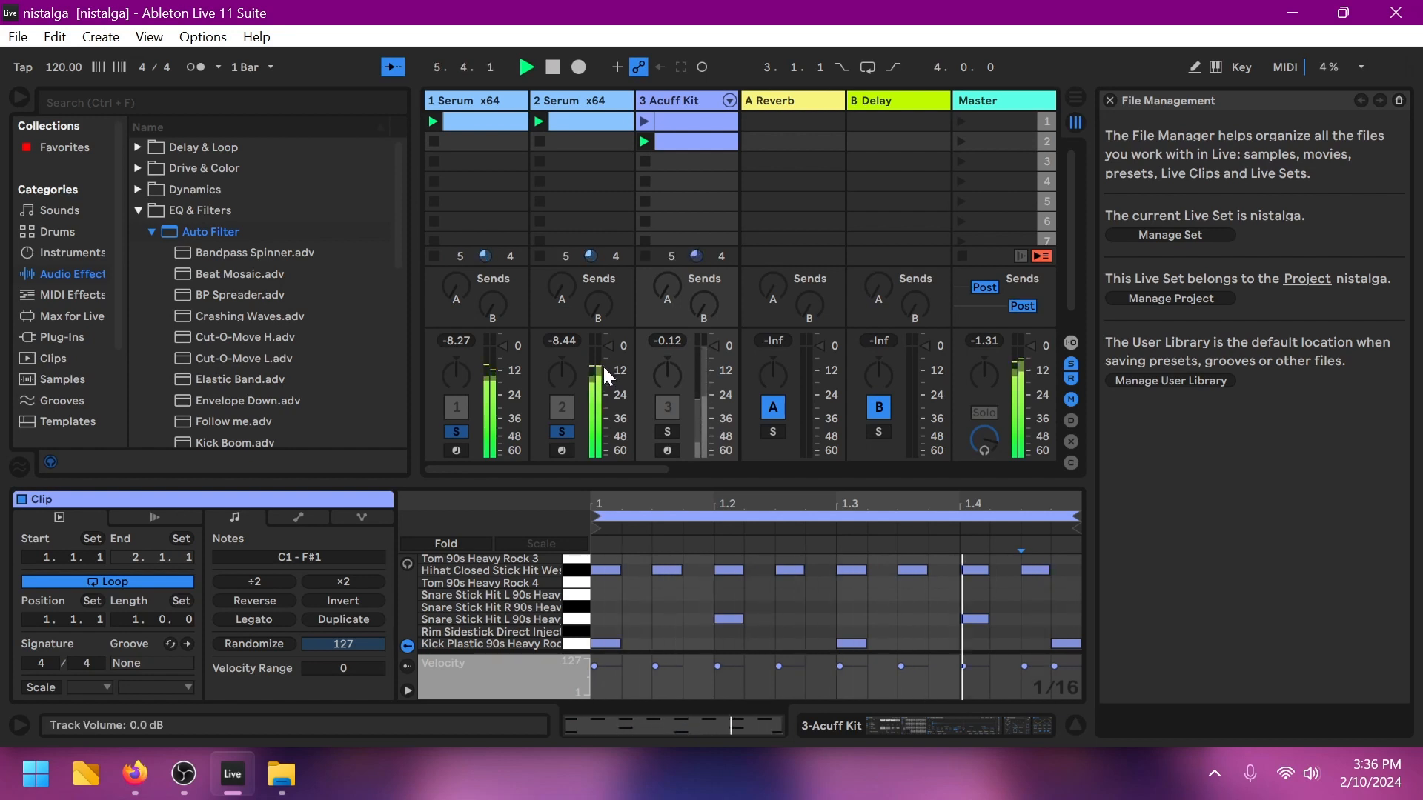
pyautogui.click(455, 434)
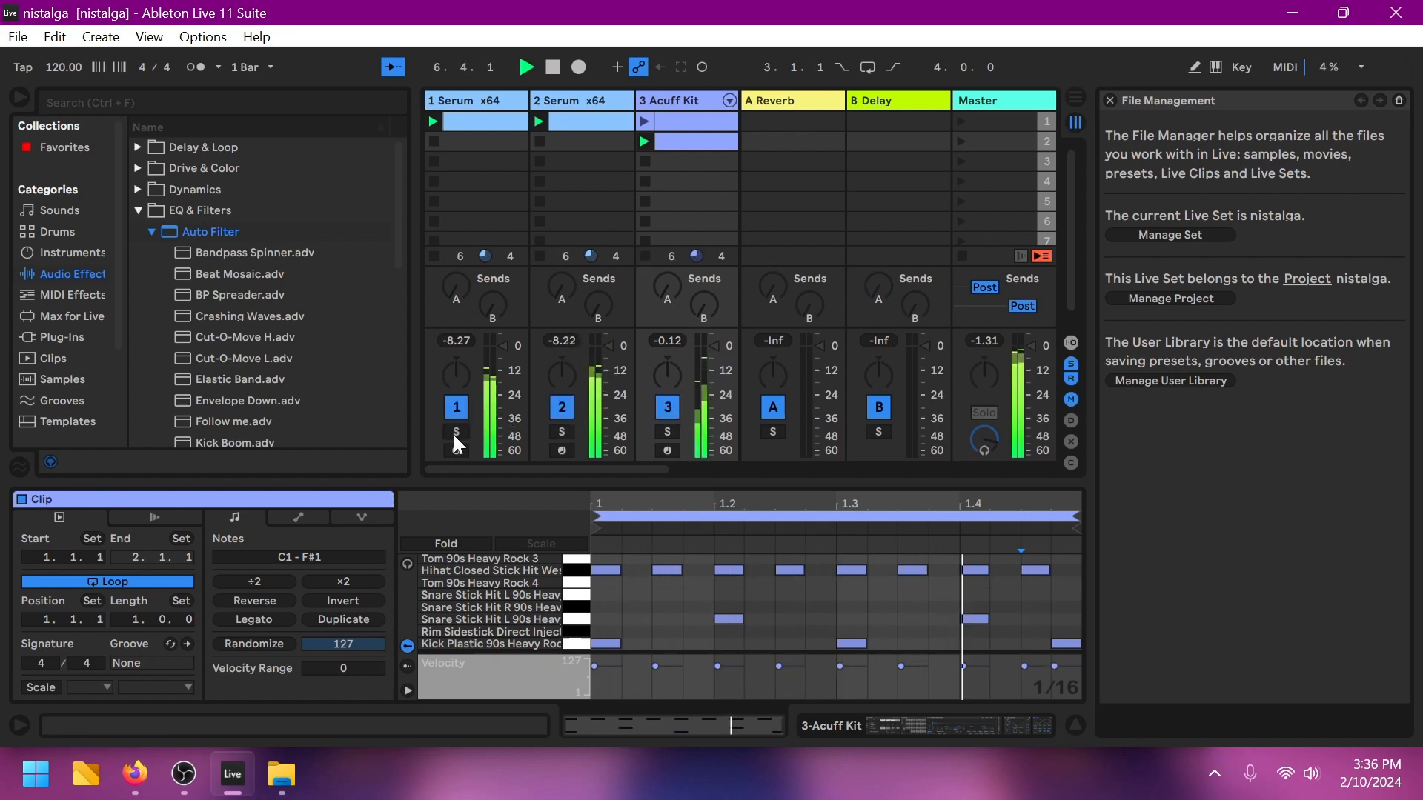
pyautogui.click(456, 434)
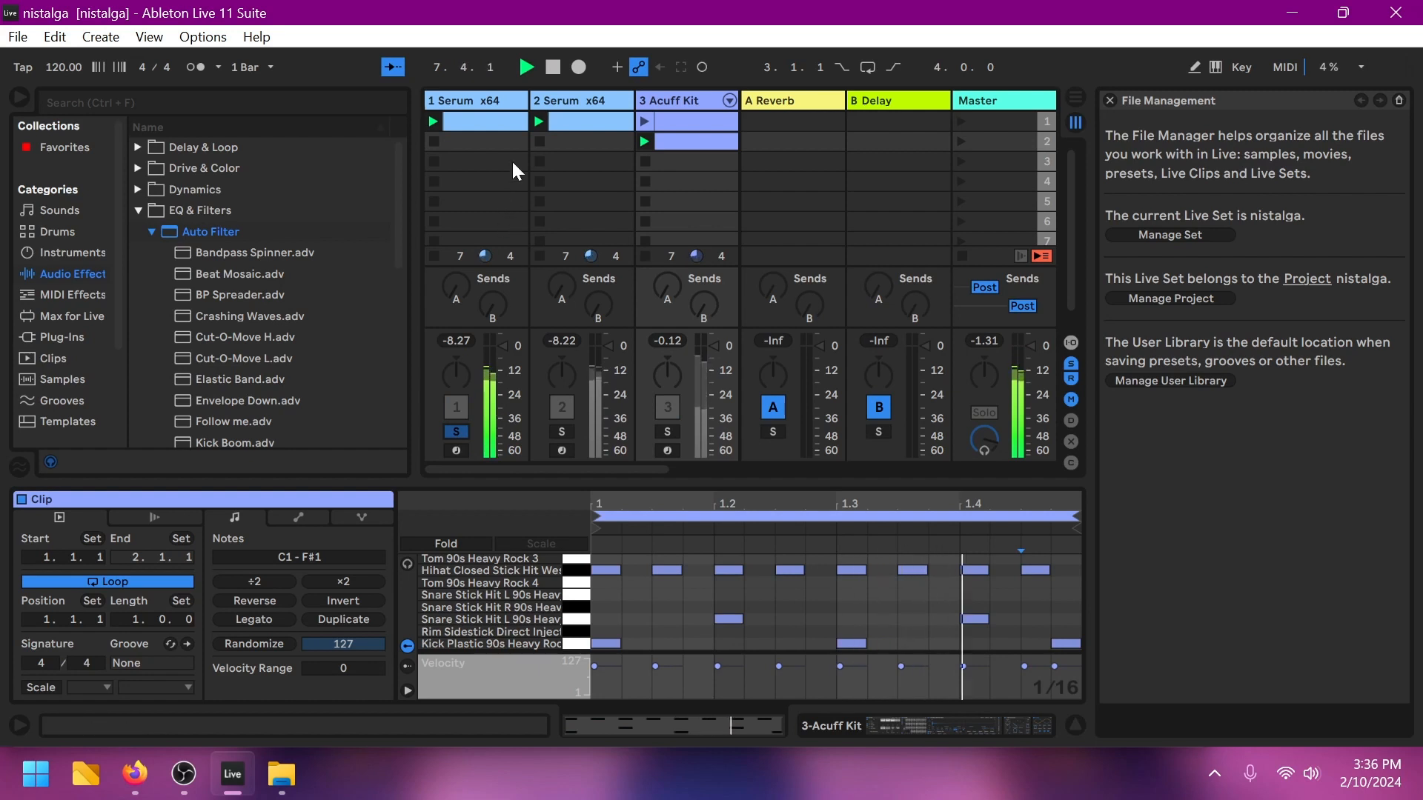
# Step: Open the first track's Serum plug-in and audition its sound by switching oscillators A and B off and back on
pyautogui.click(490, 115)
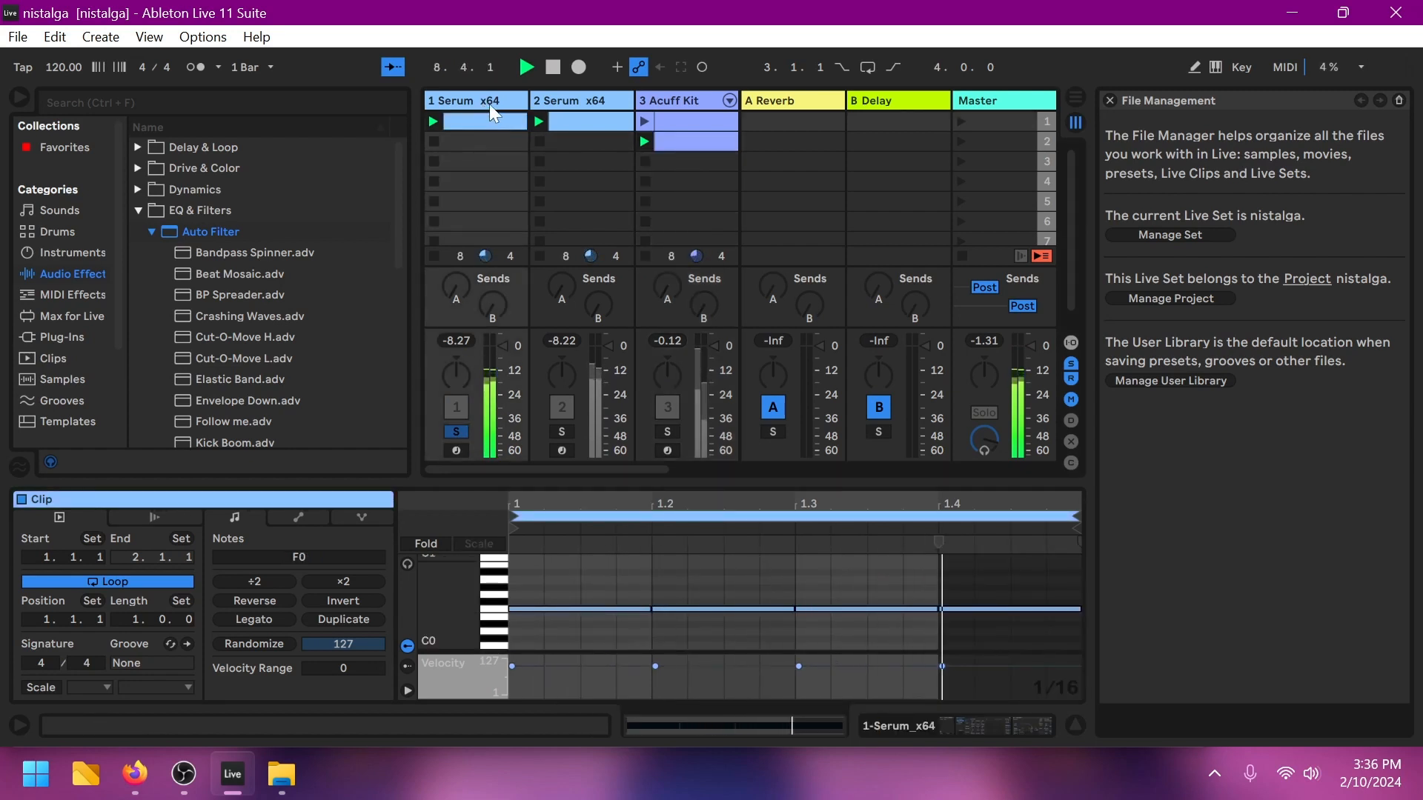
pyautogui.click(715, 602)
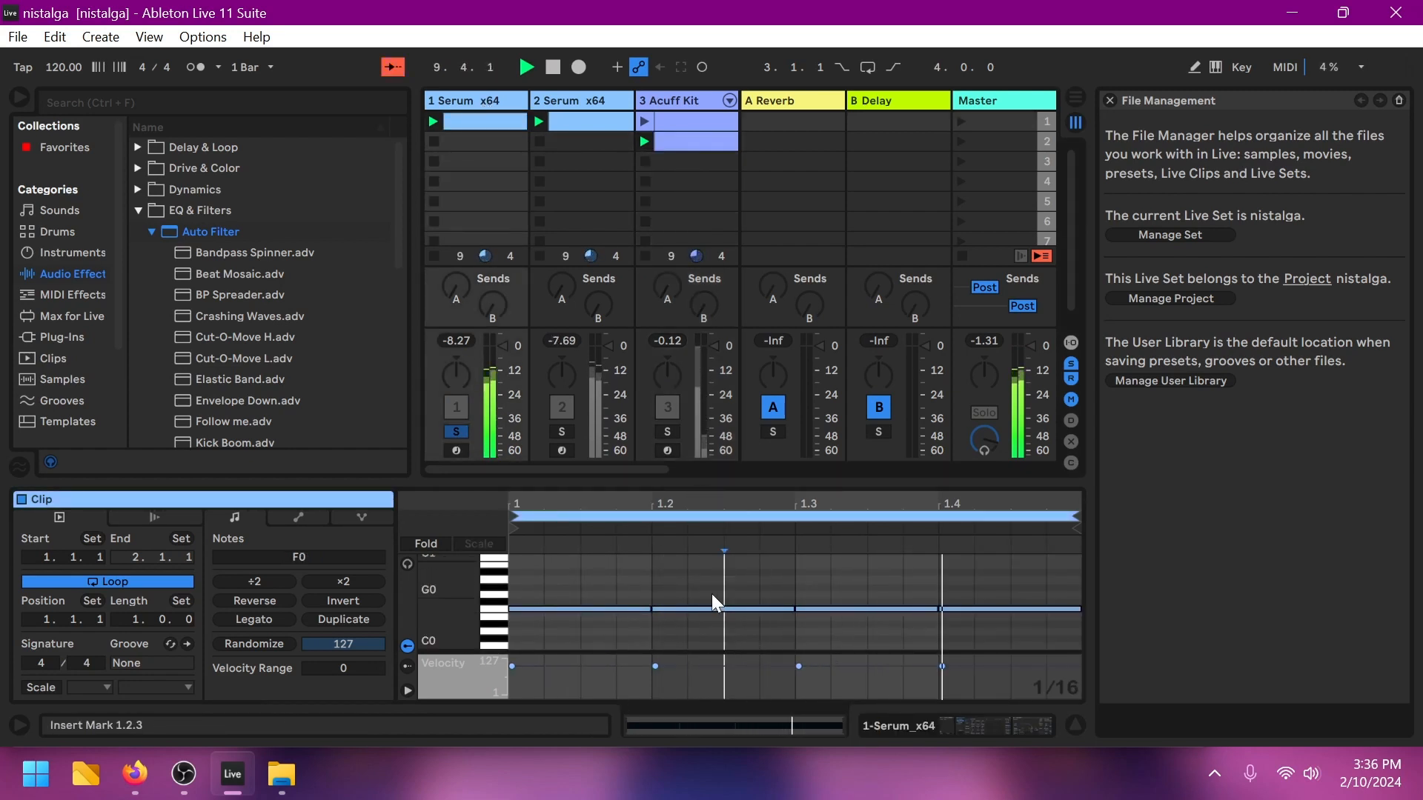
pyautogui.click(465, 104)
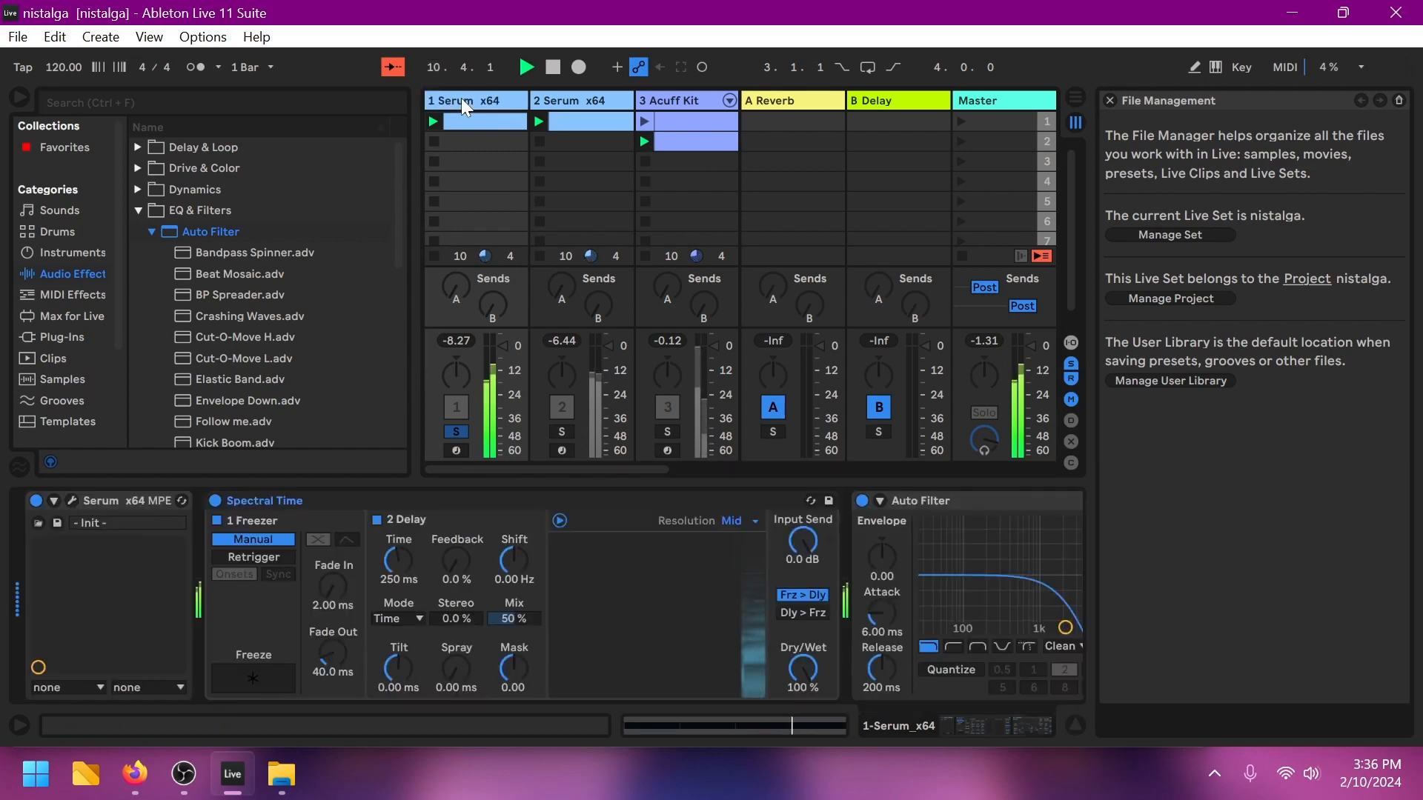
pyautogui.click(74, 503)
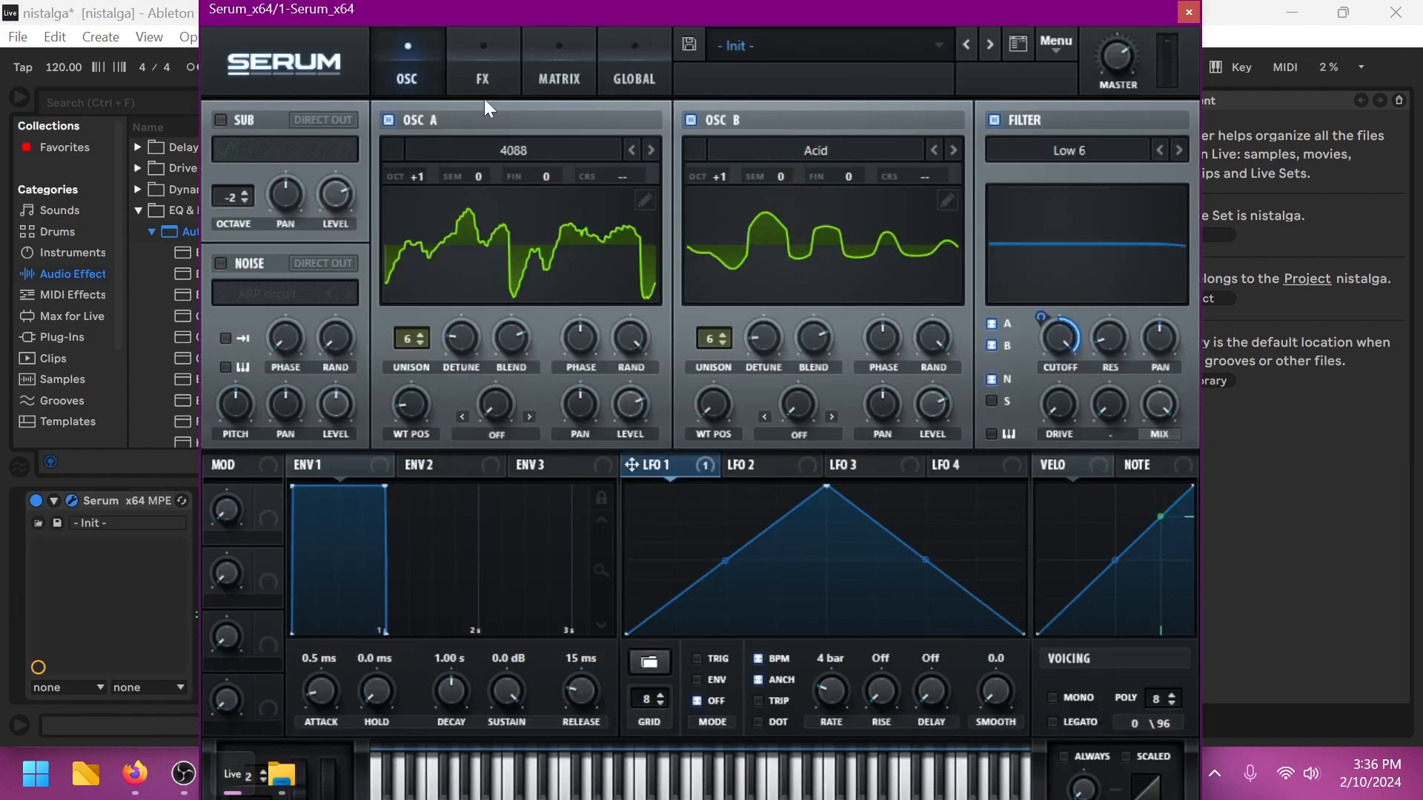
pyautogui.click(386, 120)
pyautogui.click(387, 120)
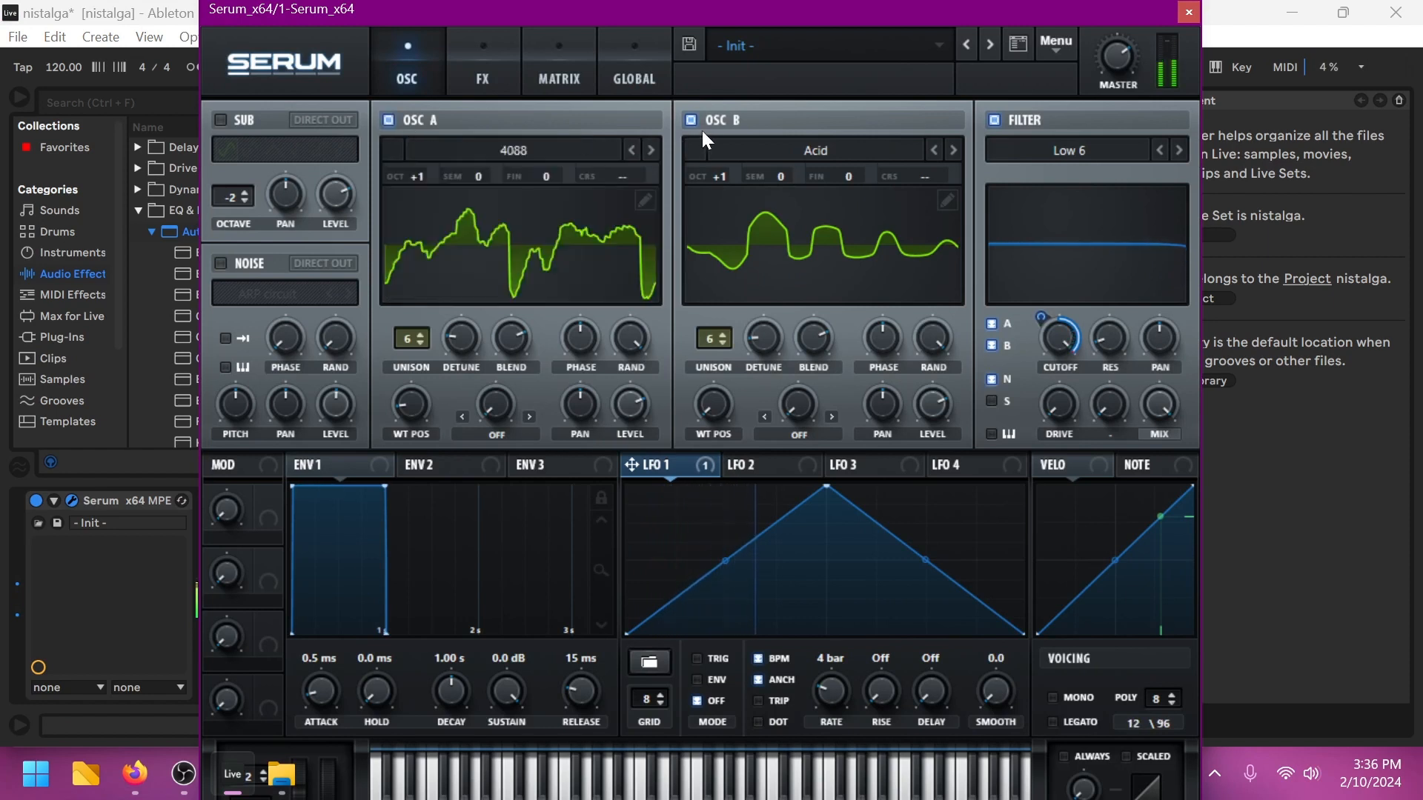
pyautogui.click(690, 120)
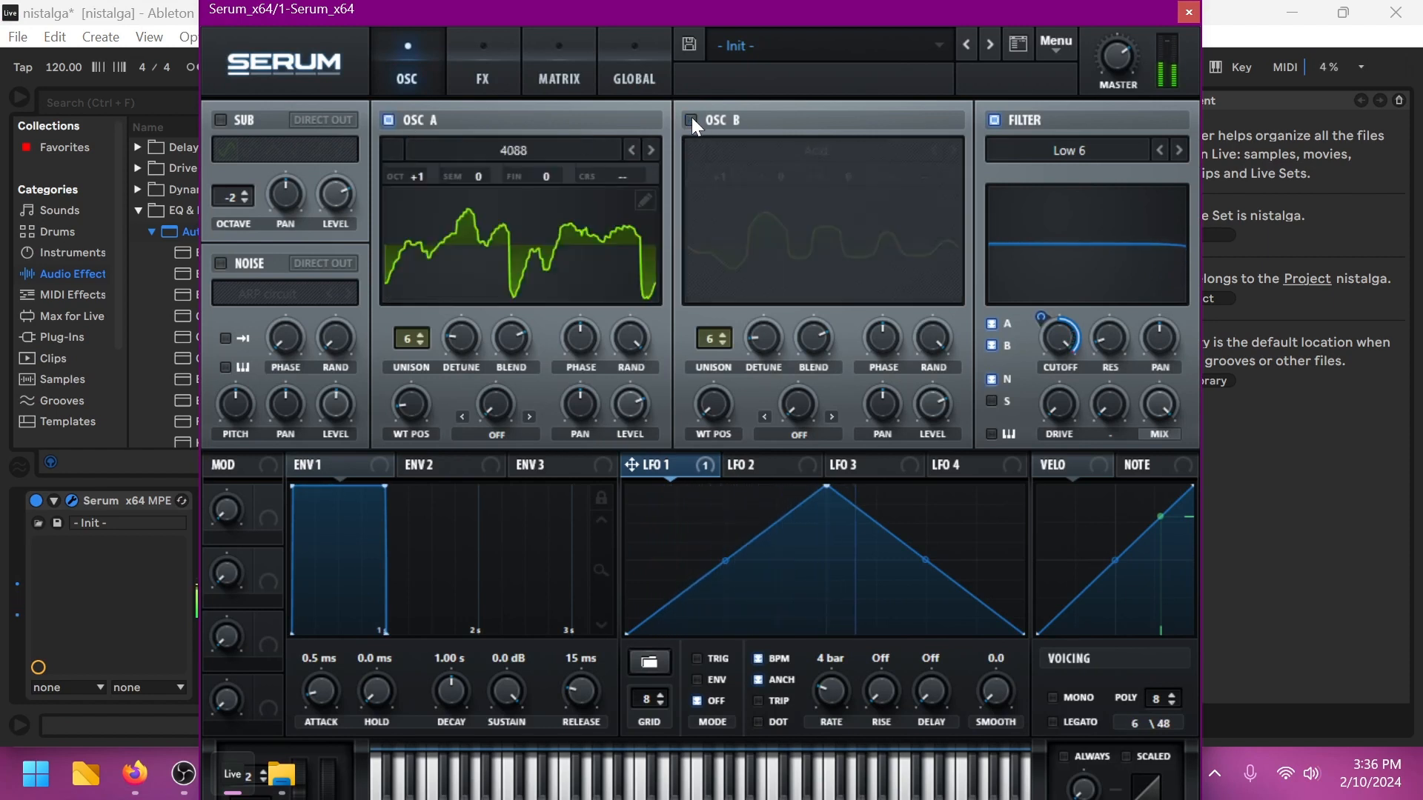
pyautogui.click(691, 119)
# Step: Enable the sub oscillator in the first track's Serum, raise its octave to 3, and close the plug-in
pyautogui.click(220, 120)
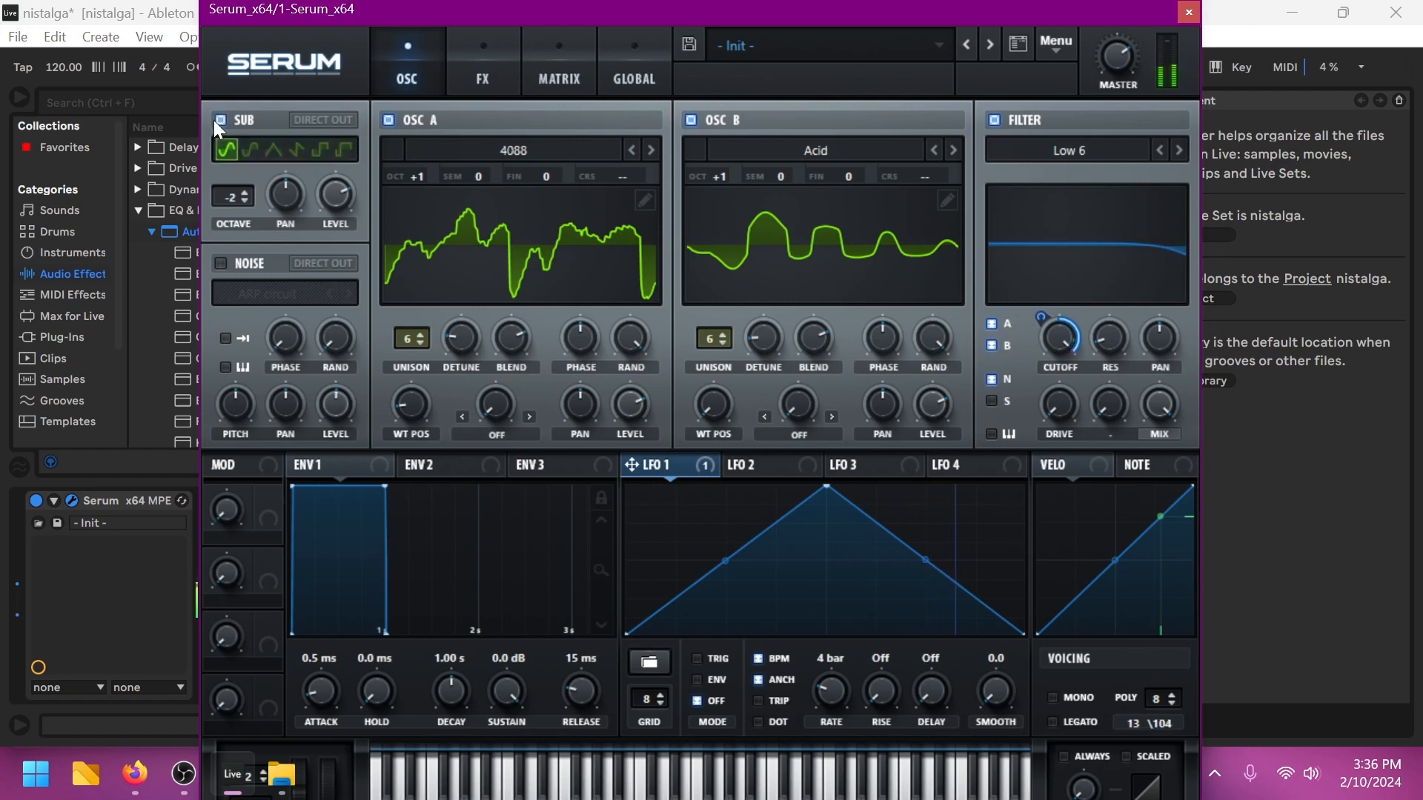
pyautogui.click(245, 191)
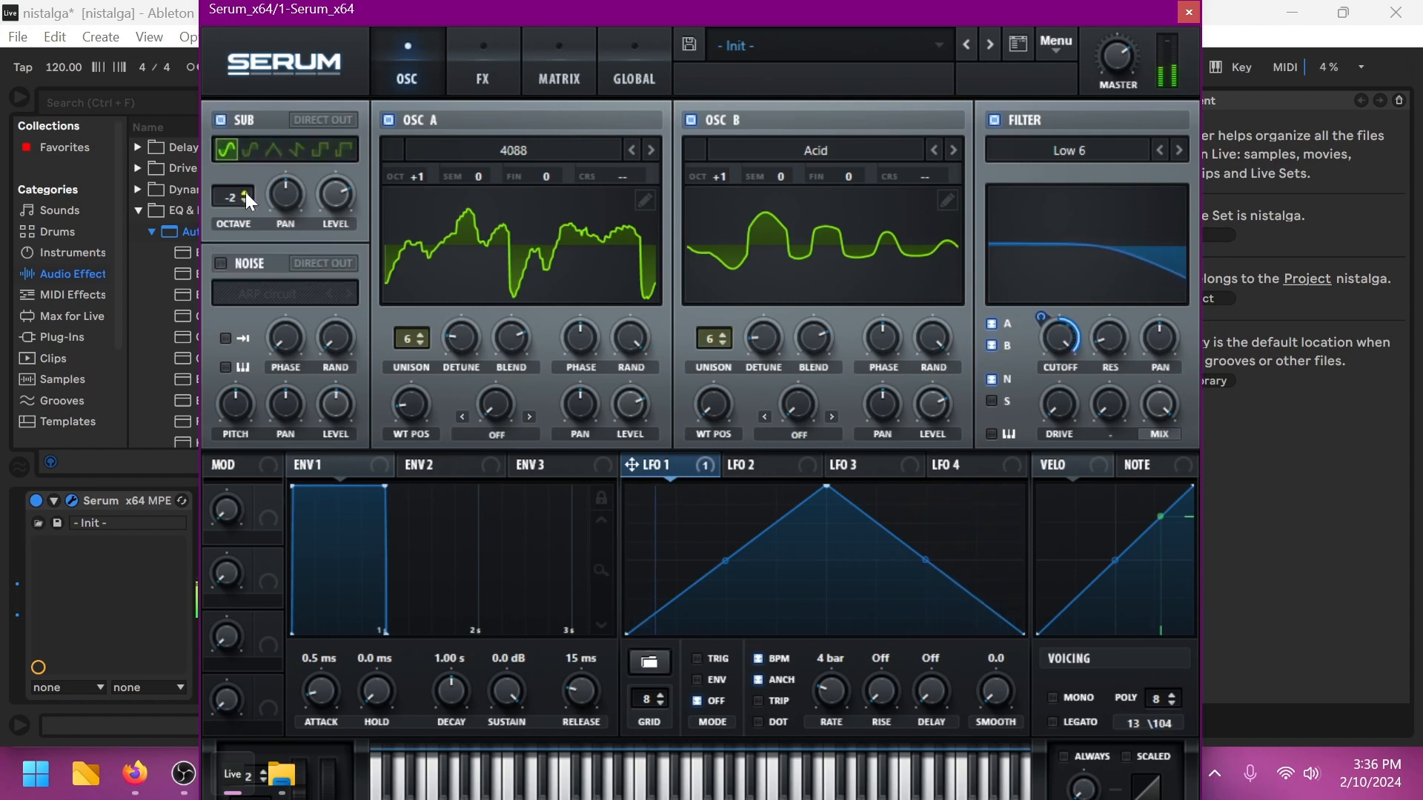
pyautogui.click(245, 191)
pyautogui.click(245, 191)
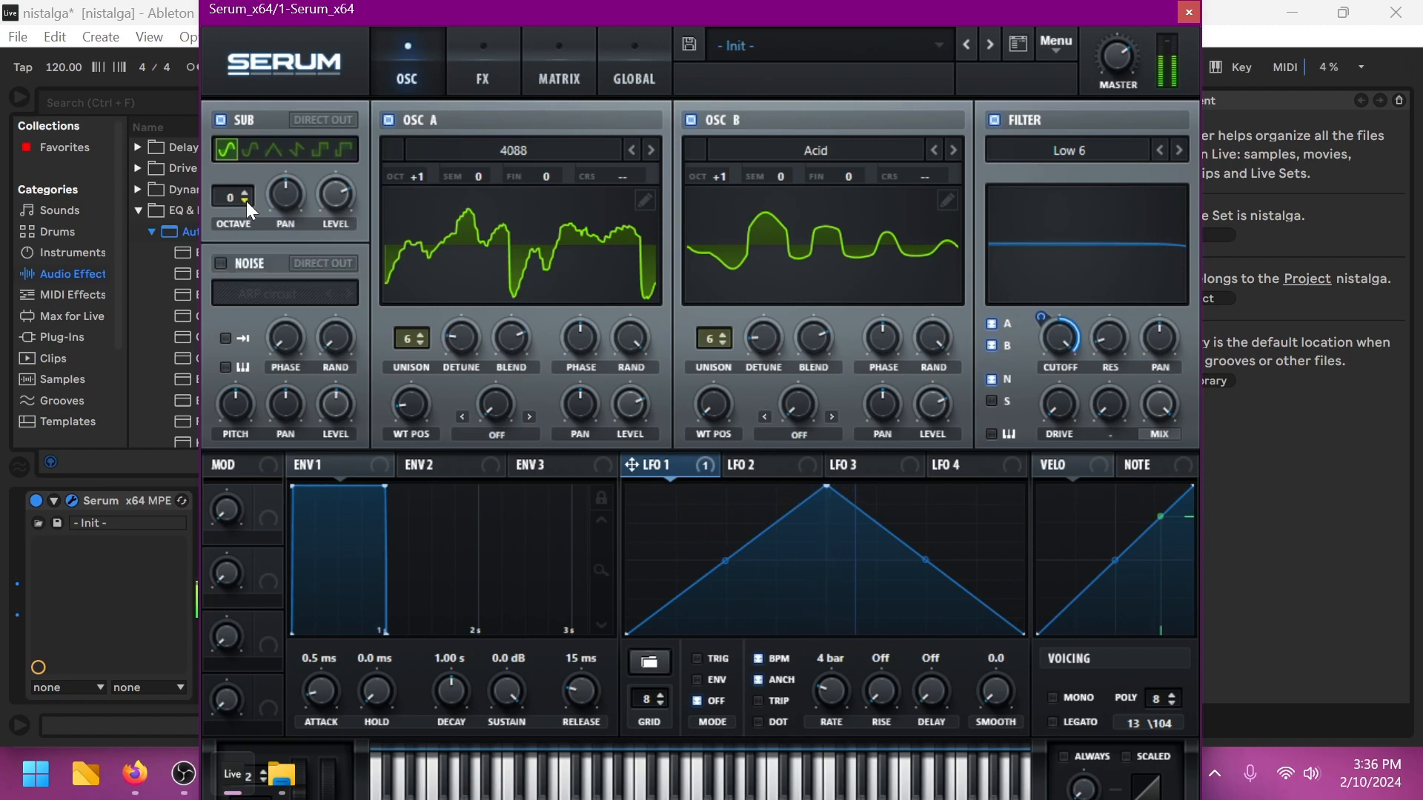
pyautogui.click(247, 190)
pyautogui.click(247, 189)
pyautogui.click(249, 190)
pyautogui.click(1189, 12)
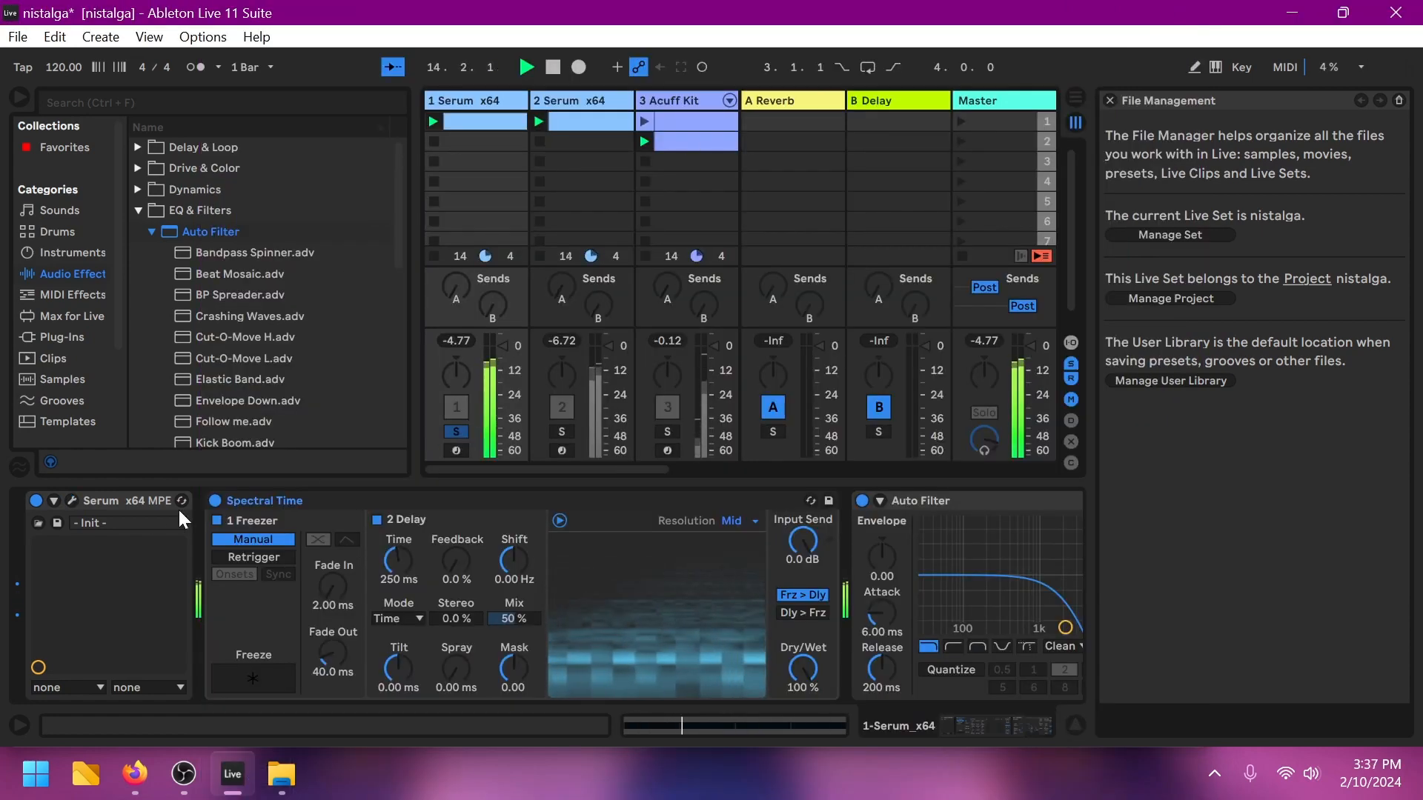
# Step: Reopen the first track's Serum, set the sub oscillator's octave to 0, and close the plug-in
pyautogui.click(71, 500)
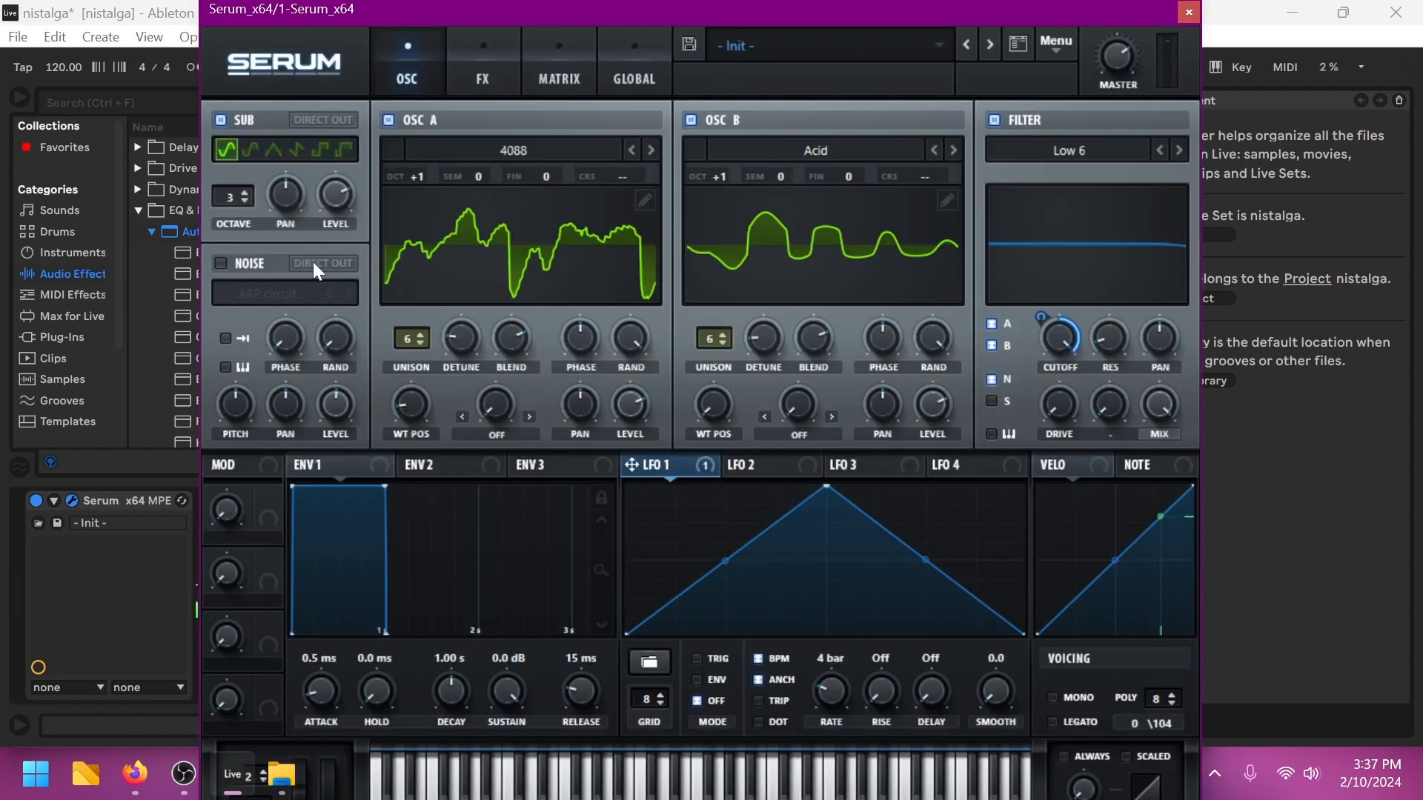
pyautogui.click(247, 203)
pyautogui.click(247, 203)
pyautogui.click(248, 203)
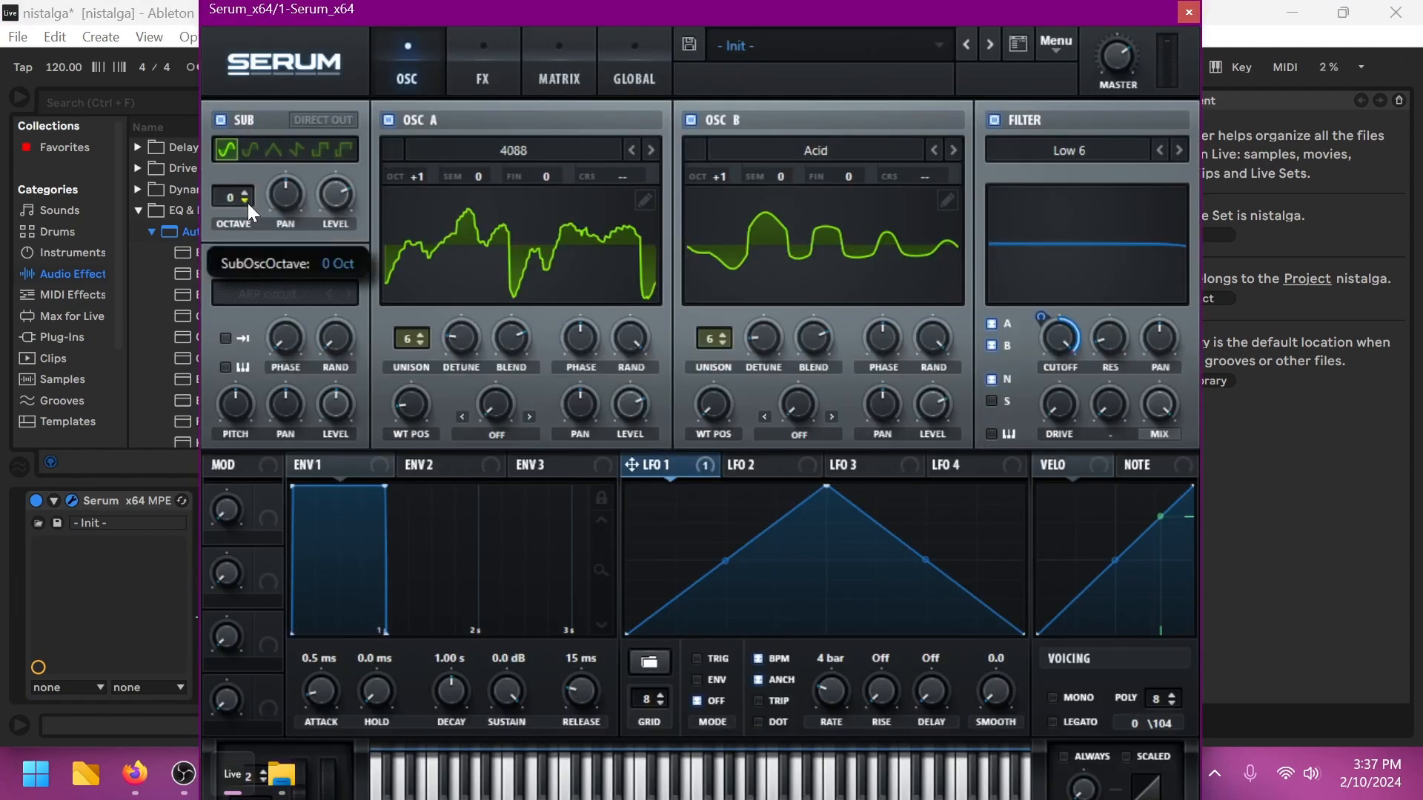
pyautogui.click(1188, 13)
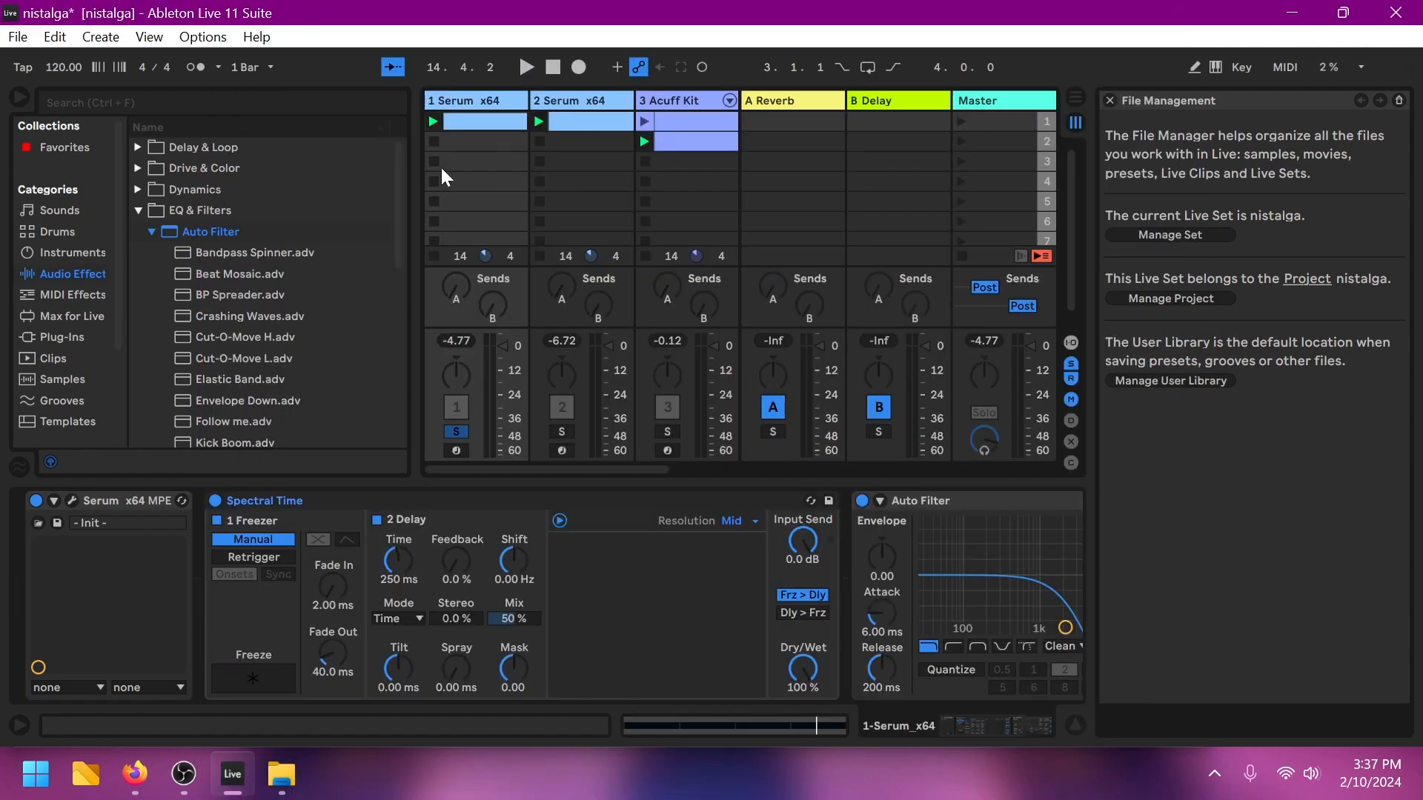
# Step: Add the second Serum track to the solo, start playback, and open that track's clip
pyautogui.click(561, 431)
pyautogui.press('space')
pyautogui.click(600, 117)
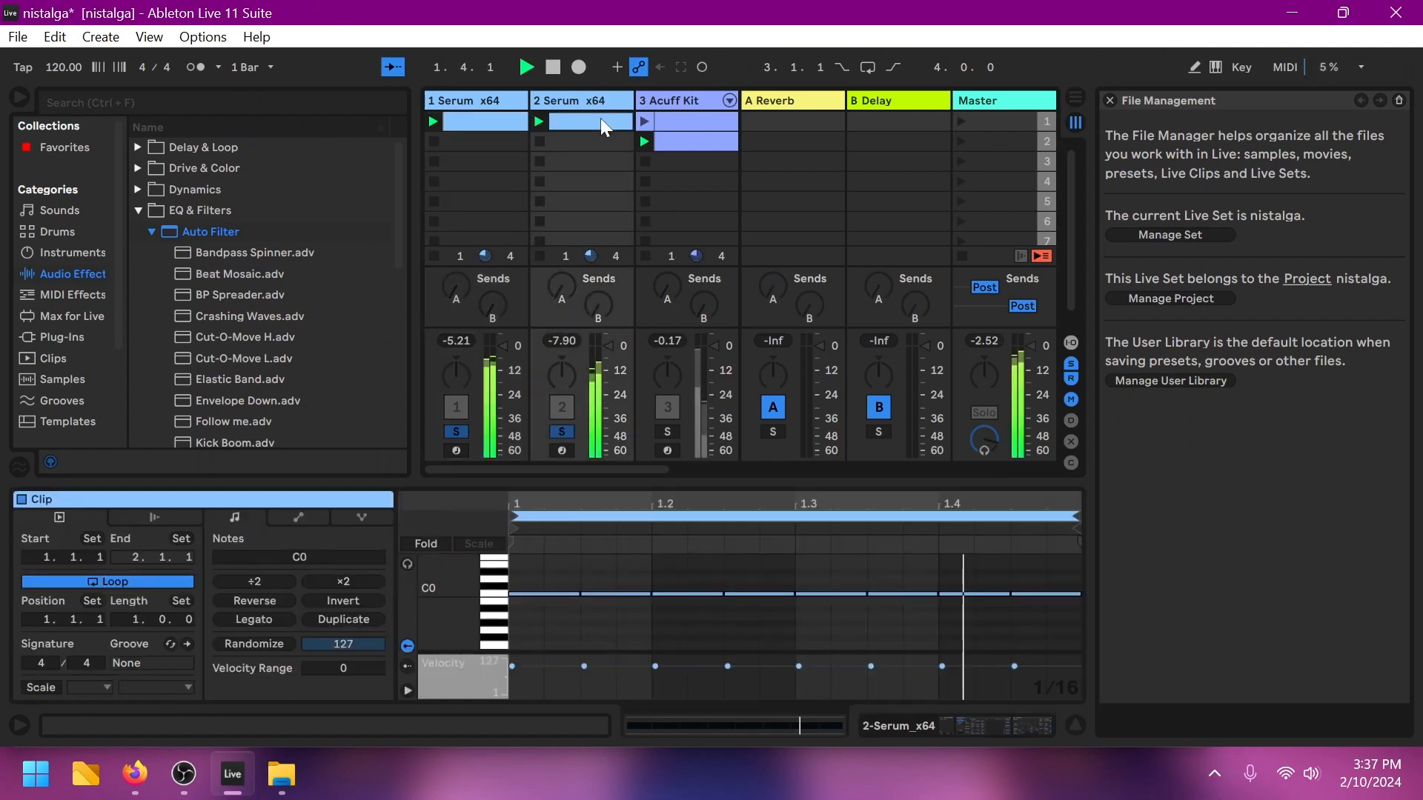
pyautogui.click(598, 105)
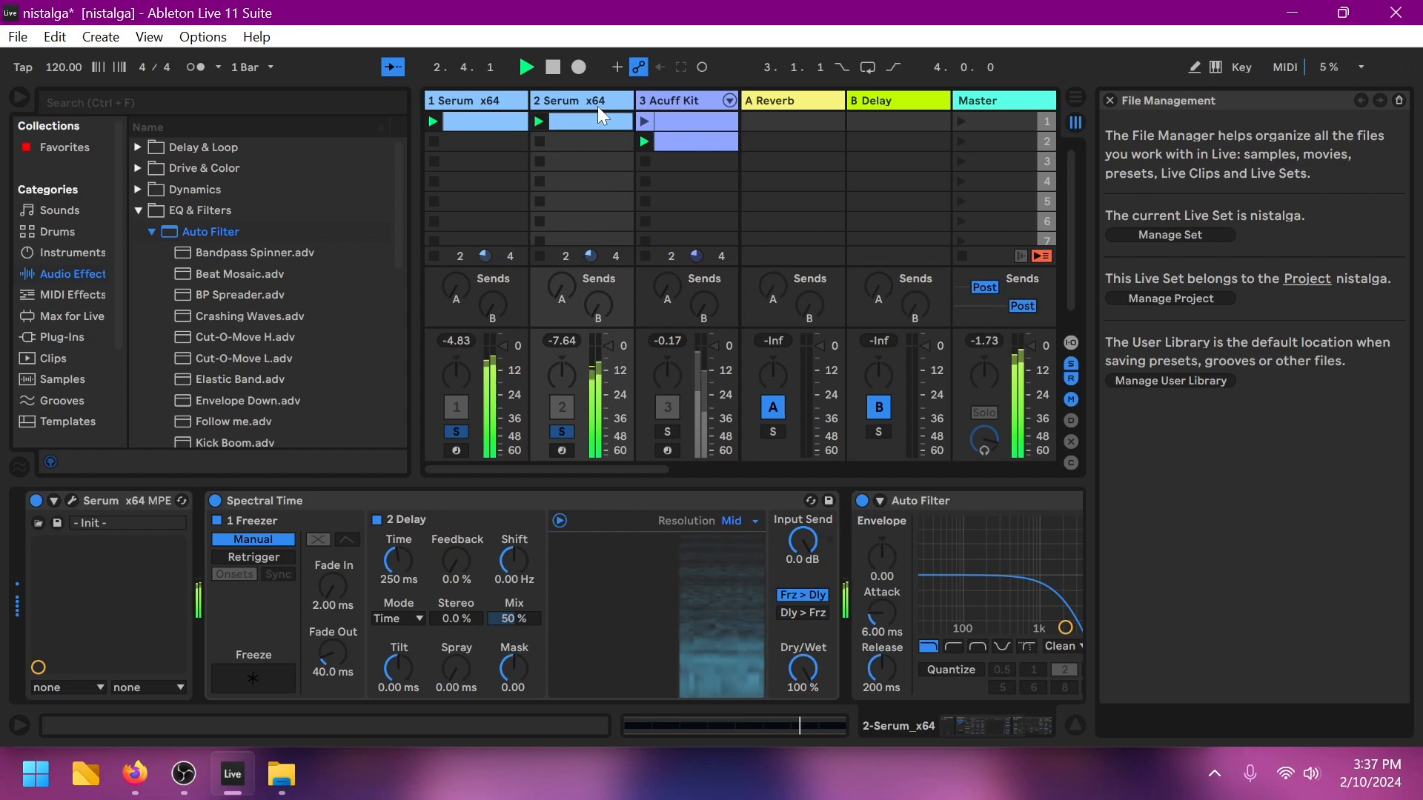
pyautogui.click(598, 119)
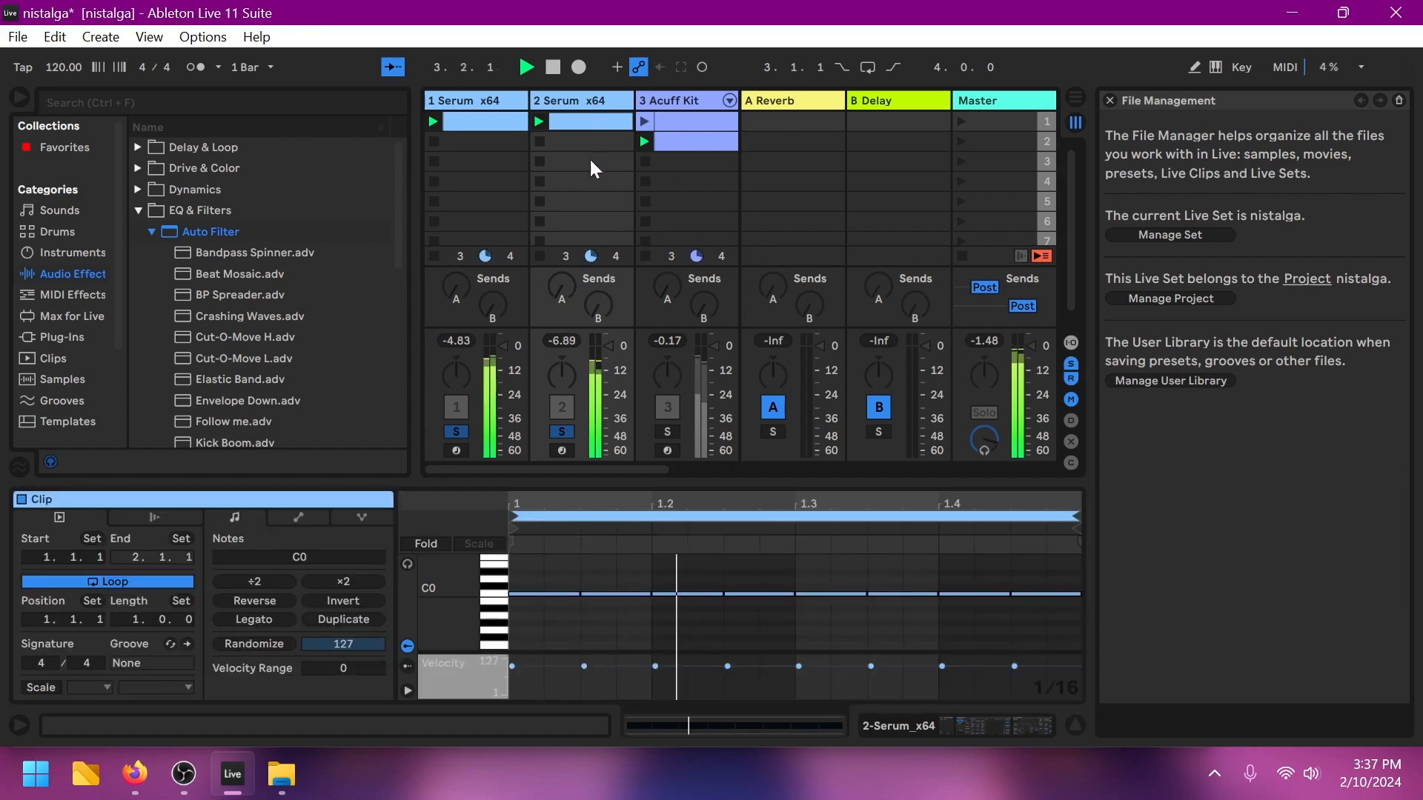
# Step: Open the second track's Serum, enable its sub oscillator with the octave raised to 4, and close the plug-in
pyautogui.click(586, 101)
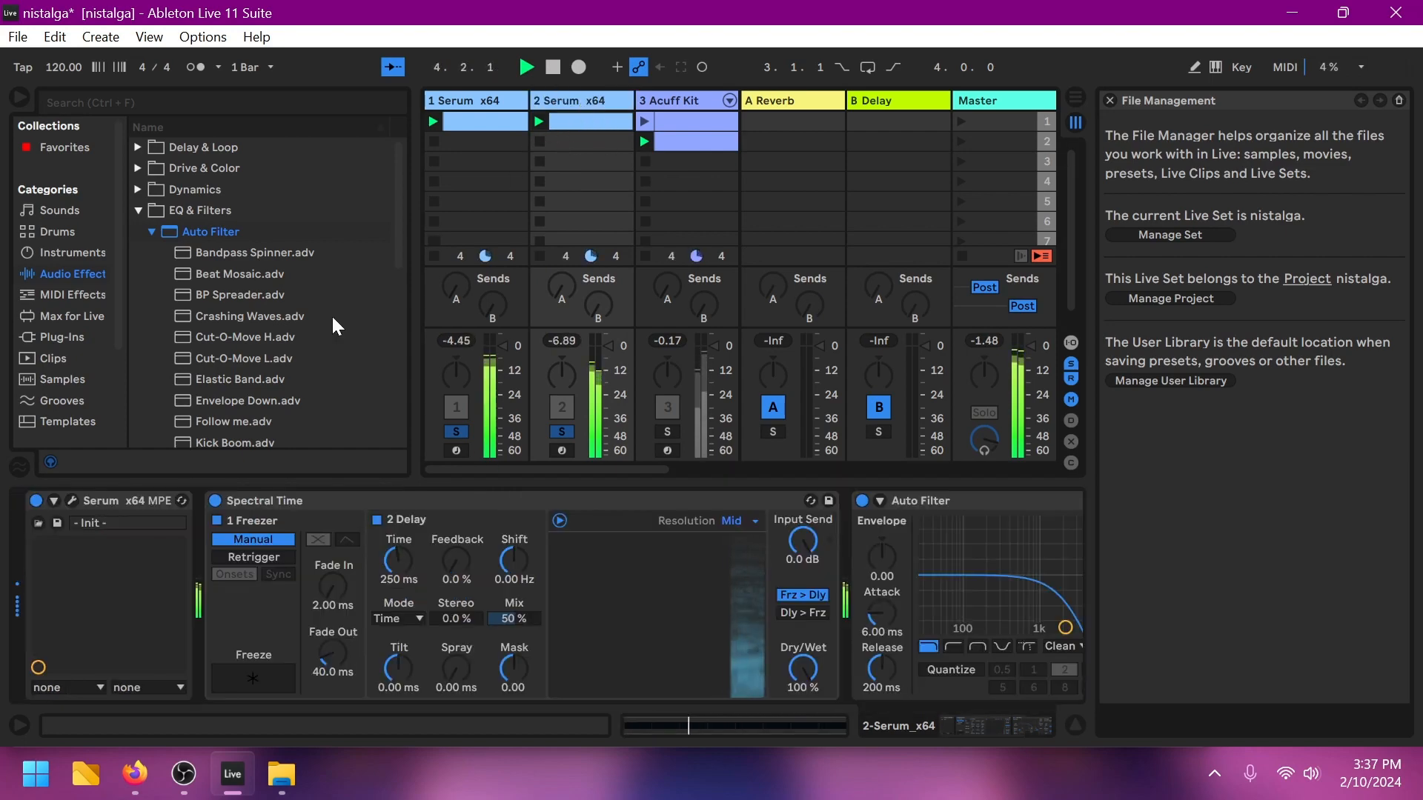
pyautogui.click(72, 500)
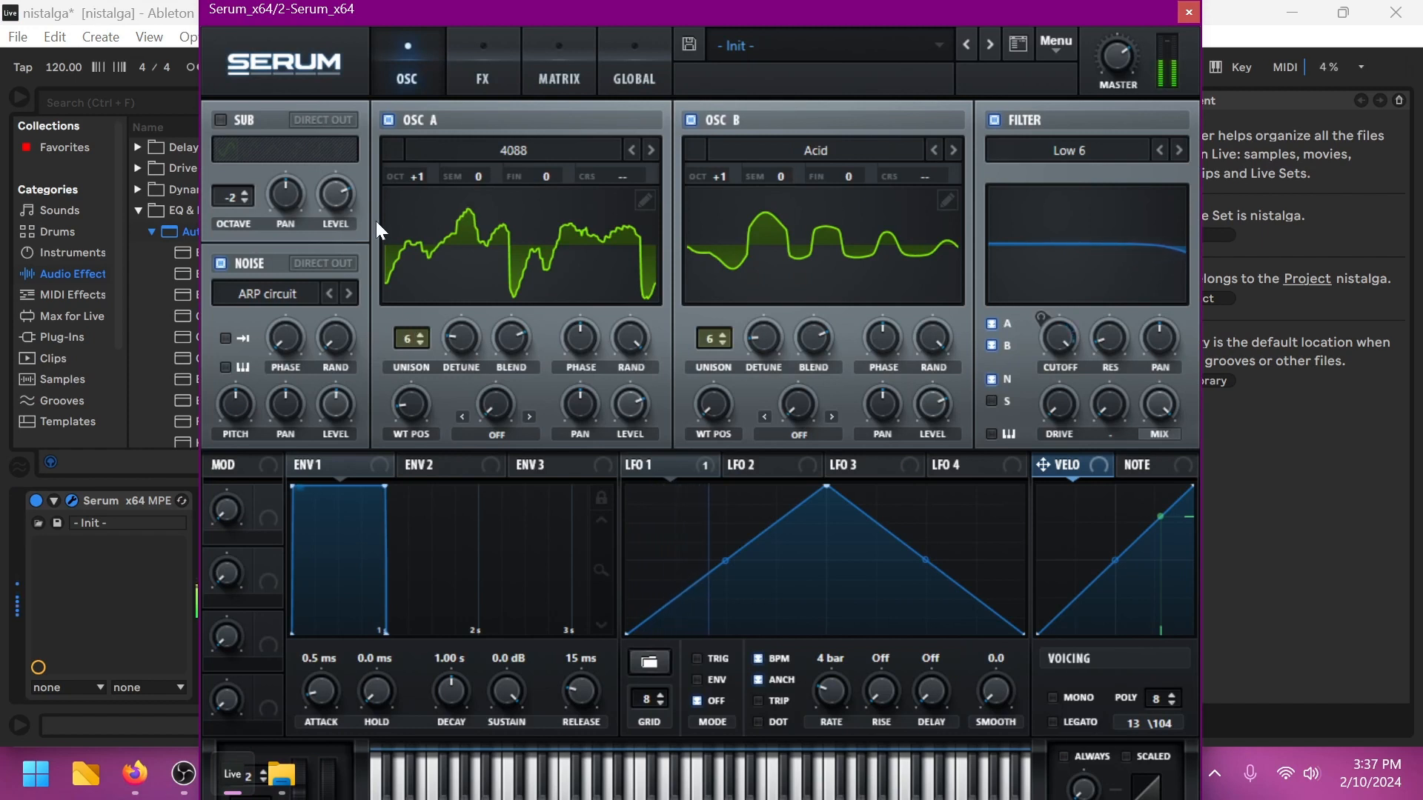
pyautogui.click(244, 193)
pyautogui.click(244, 194)
pyautogui.click(244, 194)
pyautogui.click(221, 119)
pyautogui.click(248, 191)
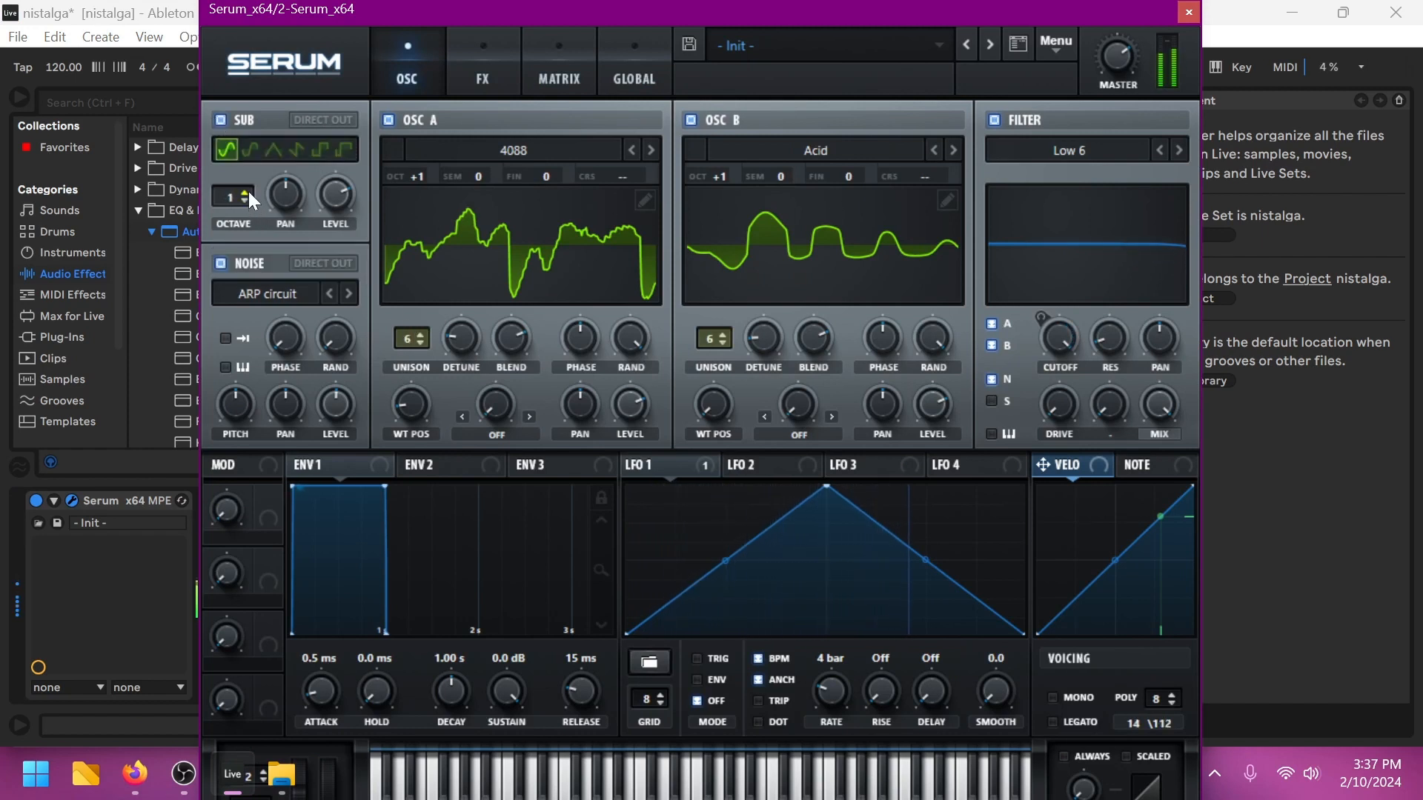
pyautogui.click(248, 191)
pyautogui.click(248, 191)
pyautogui.click(244, 201)
pyautogui.click(1188, 13)
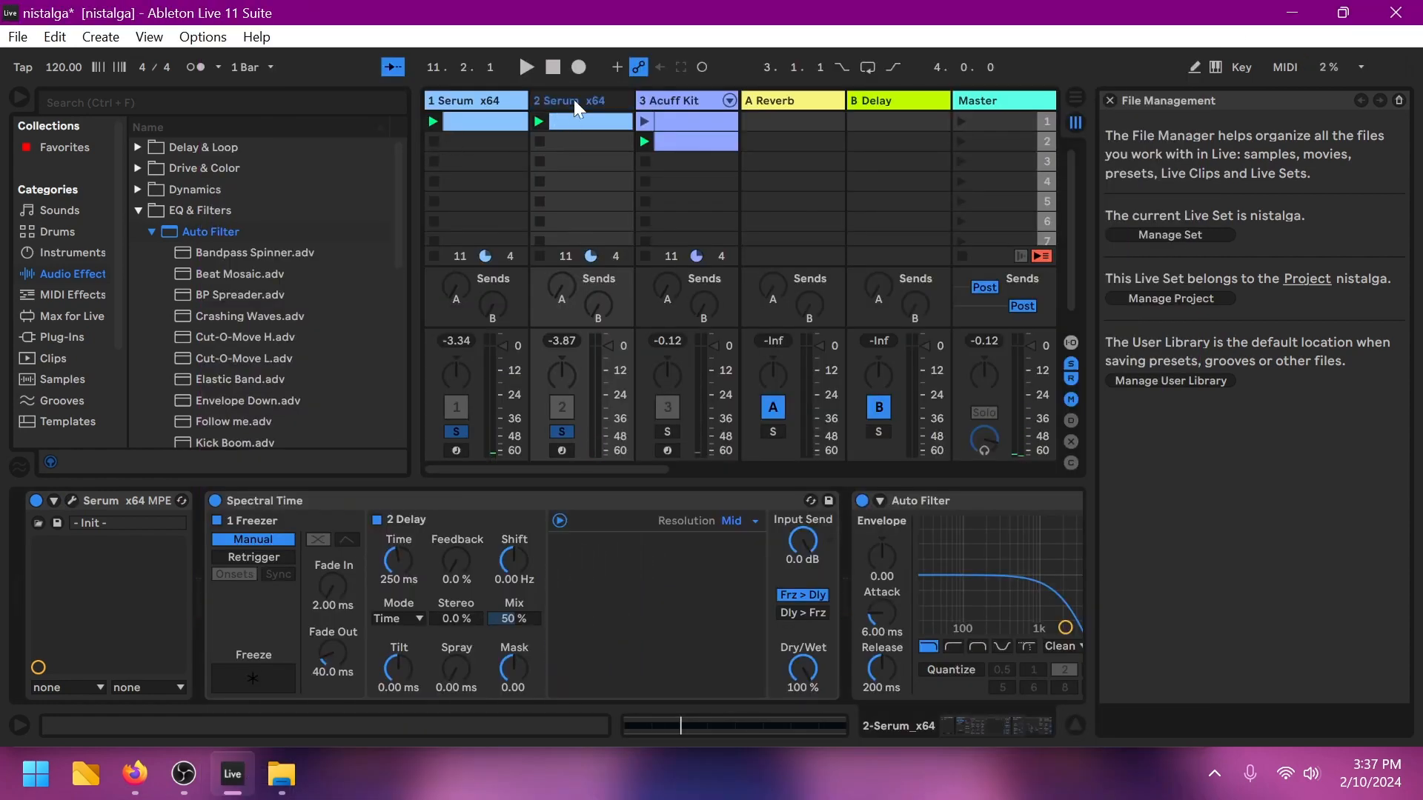
# Step: Duplicate the second Serum track, and in the original's Serum reset the sub octave to -2 and switch the sub oscillator off
pyautogui.click(540, 105)
pyautogui.hotkey('ctrl', 'd')
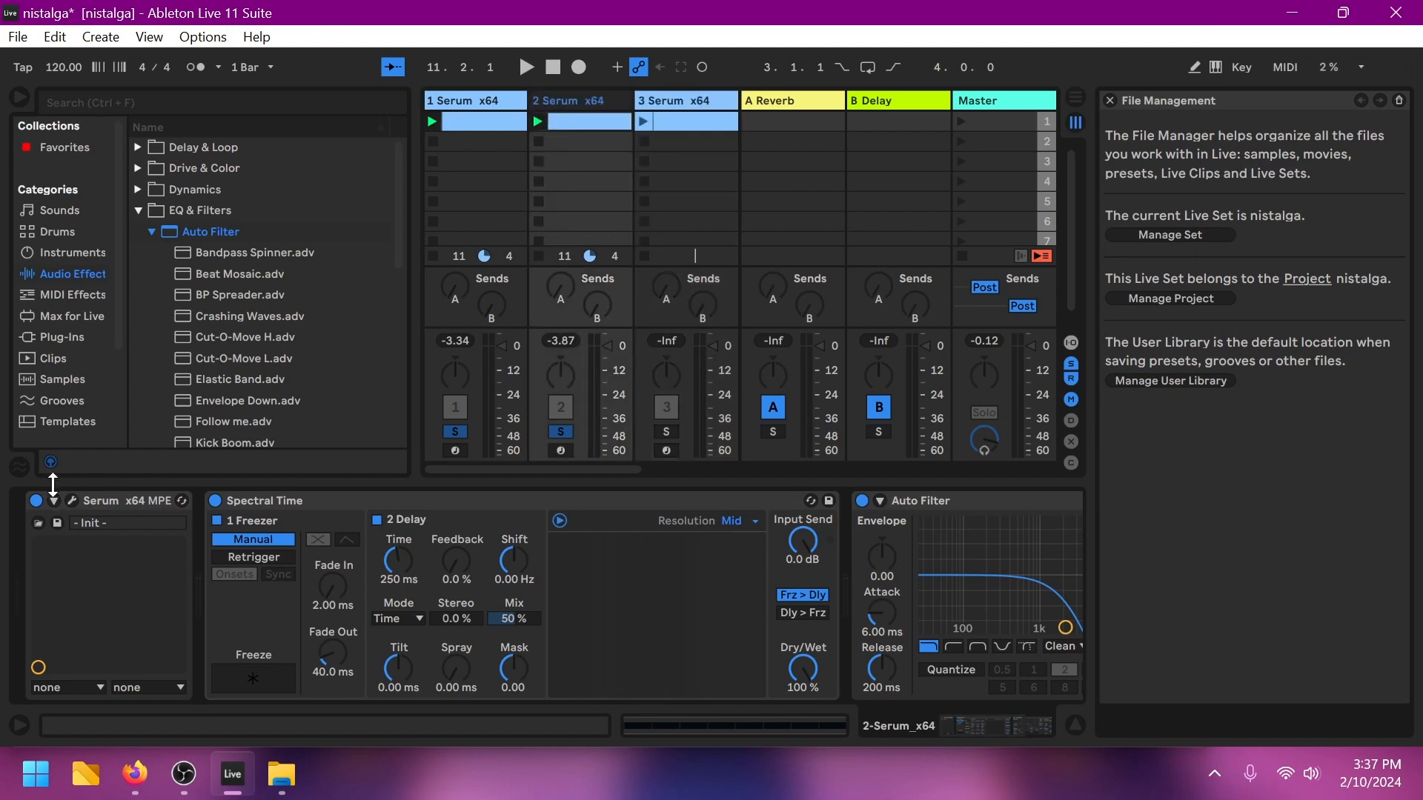
pyautogui.click(71, 501)
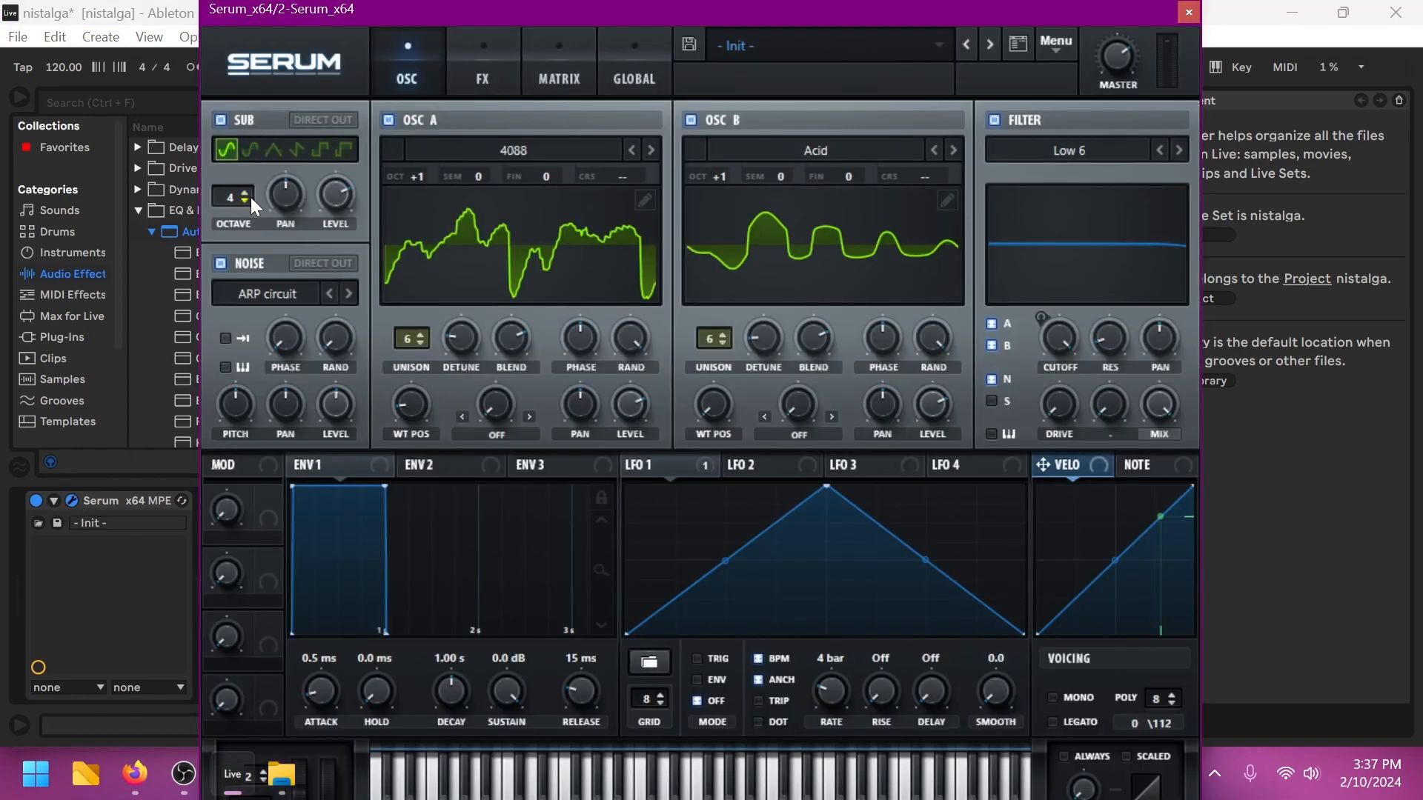
pyautogui.moveTo(251, 197); pyautogui.dragTo(247, 207)
pyautogui.scroll(-2, 248, 206)
pyautogui.click(225, 120)
pyautogui.click(224, 119)
pyautogui.click(222, 120)
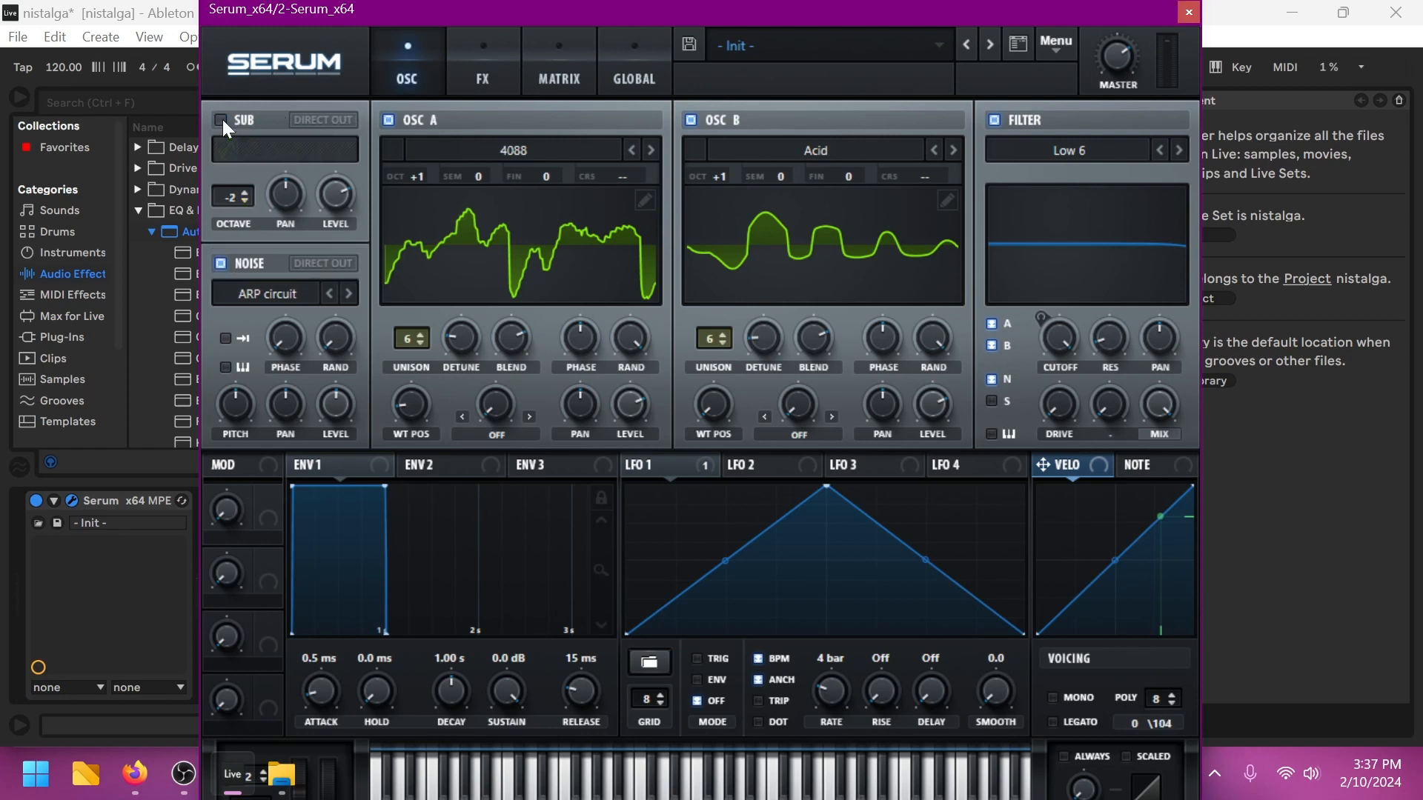
pyautogui.click(1187, 11)
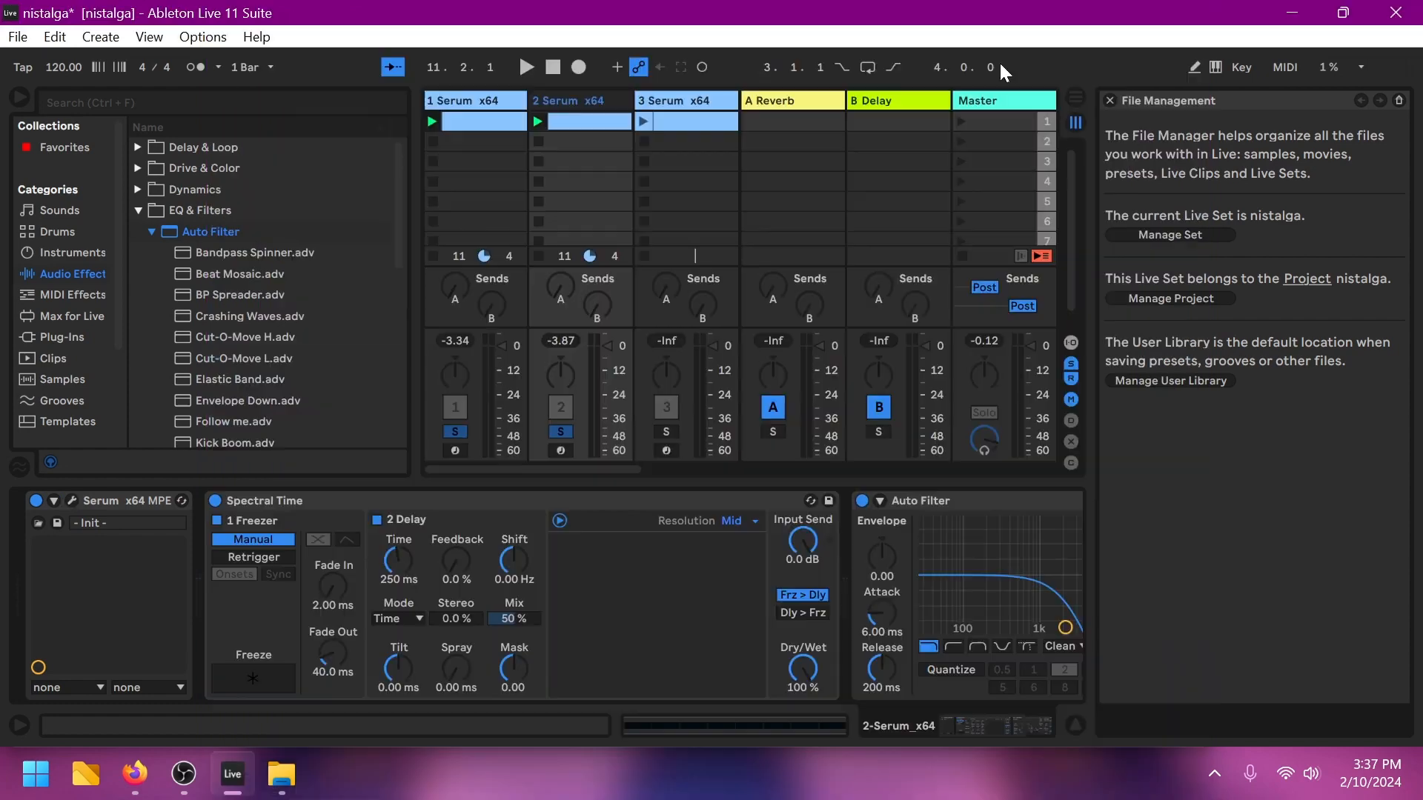
# Step: Unsolo the second Serum track, and turn off oscillators A and B in the third track's Serum
pyautogui.click(560, 431)
pyautogui.click(706, 96)
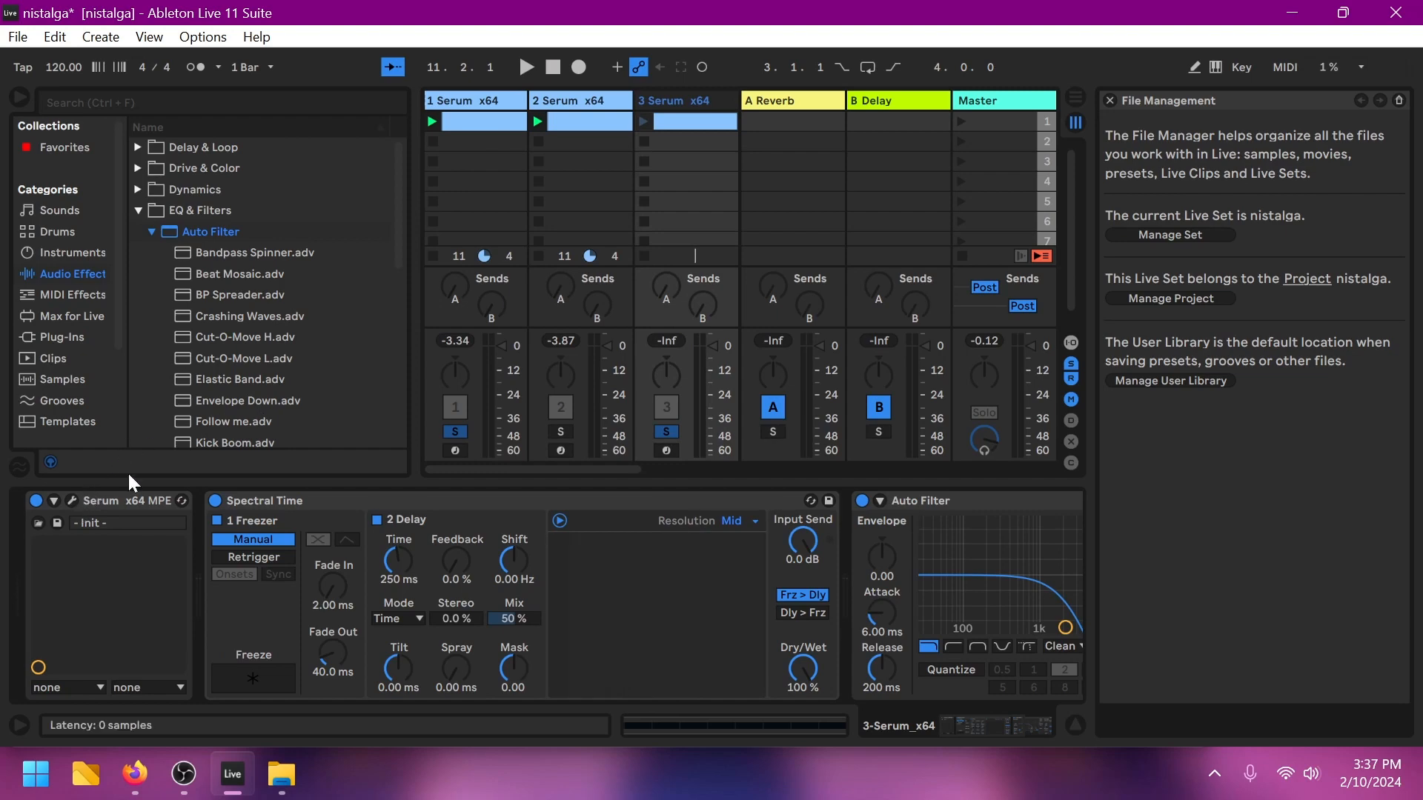
pyautogui.click(72, 501)
pyautogui.click(388, 120)
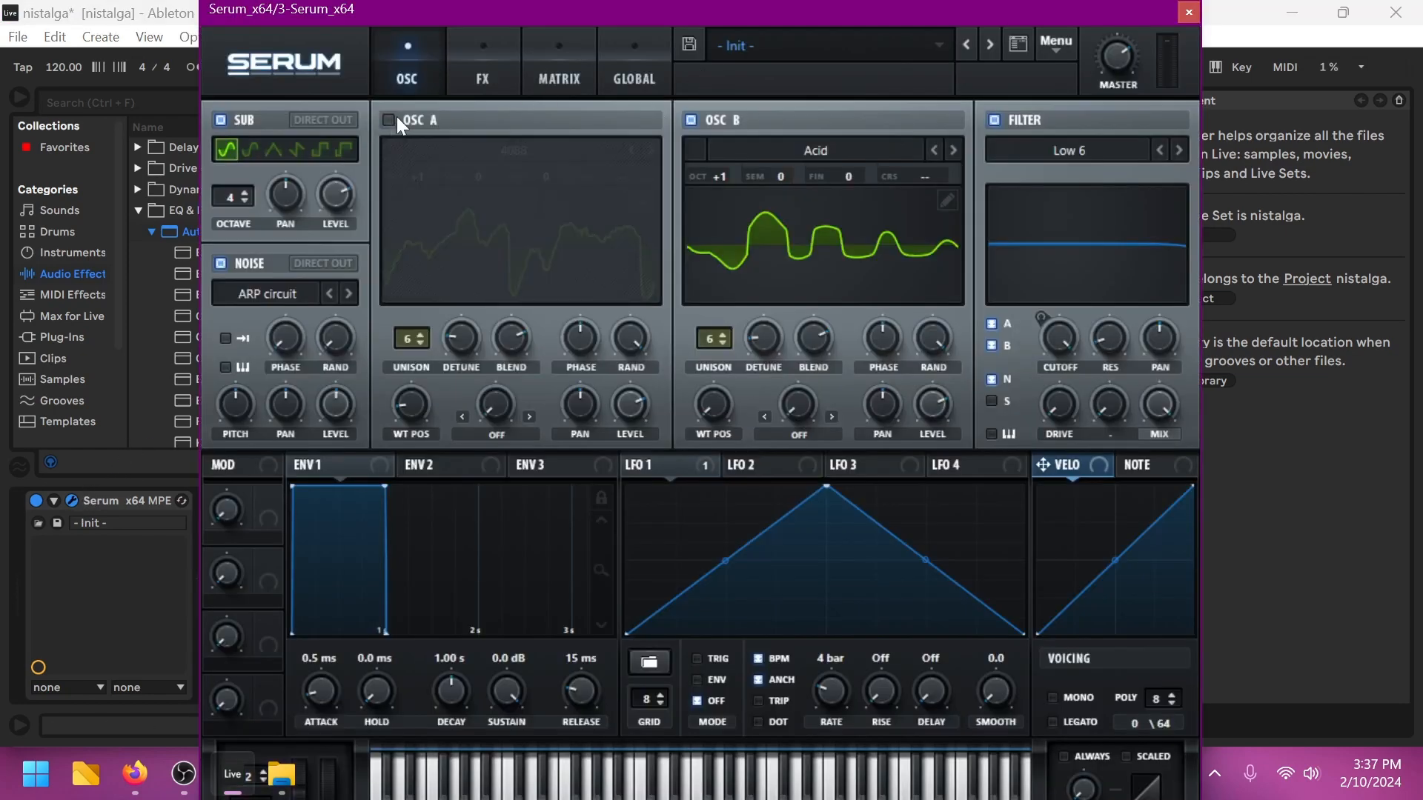
pyautogui.click(692, 119)
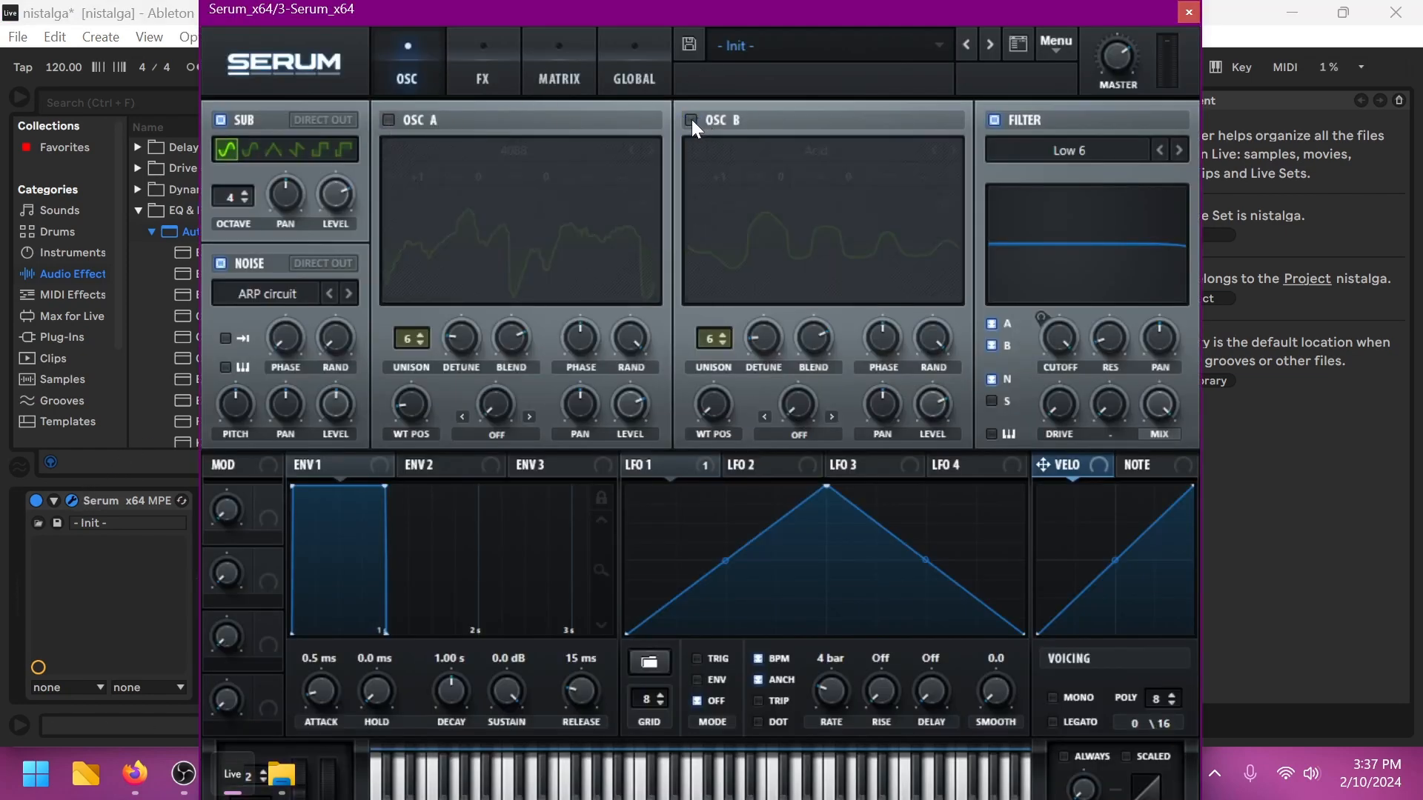
pyautogui.click(1185, 11)
# Step: Launch the third track's clip, transpose all its notes up one octave to C1, and play it back
pyautogui.click(651, 122)
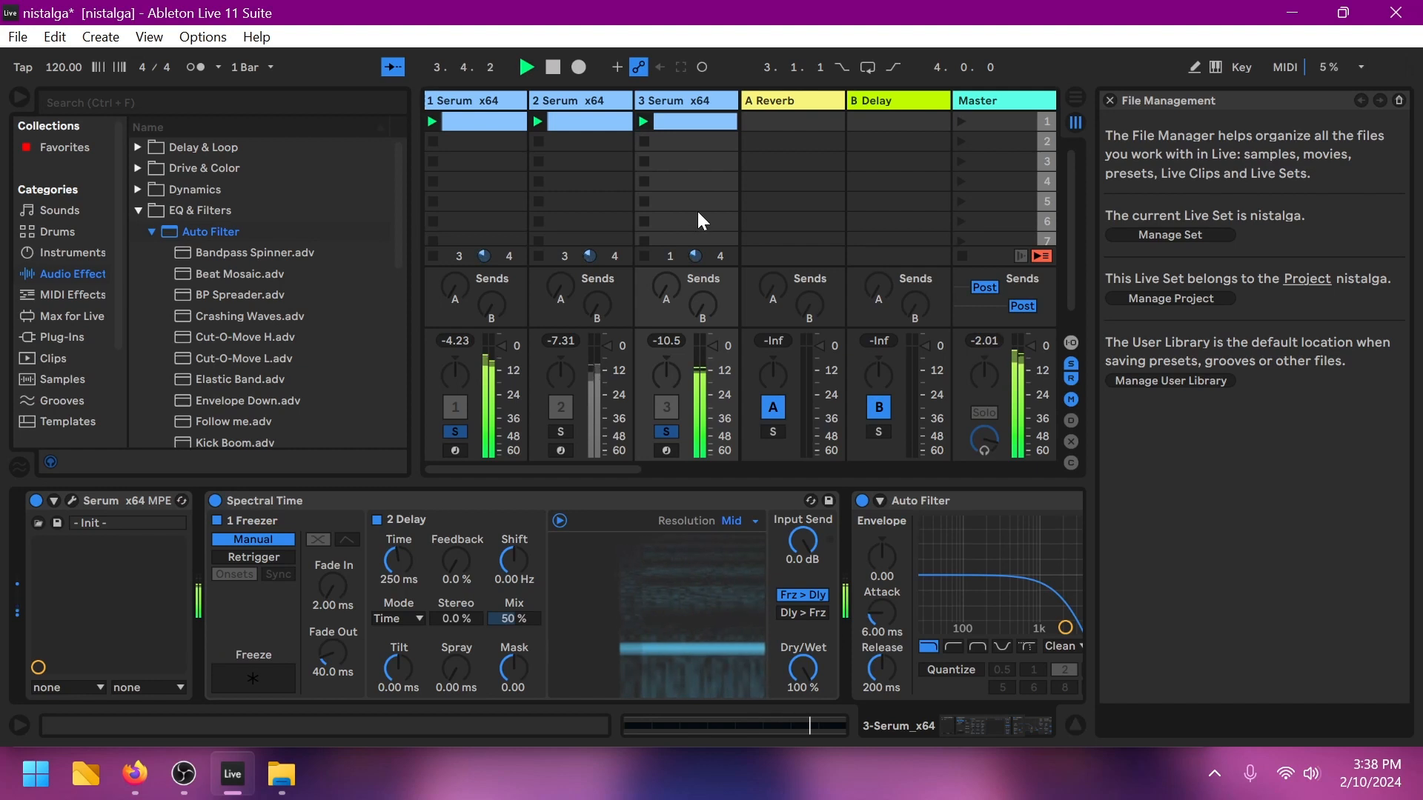
pyautogui.doubleClick(707, 122)
pyautogui.moveTo(527, 580); pyautogui.dragTo(1118, 621)
pyautogui.hotkey('shift', 'Up')
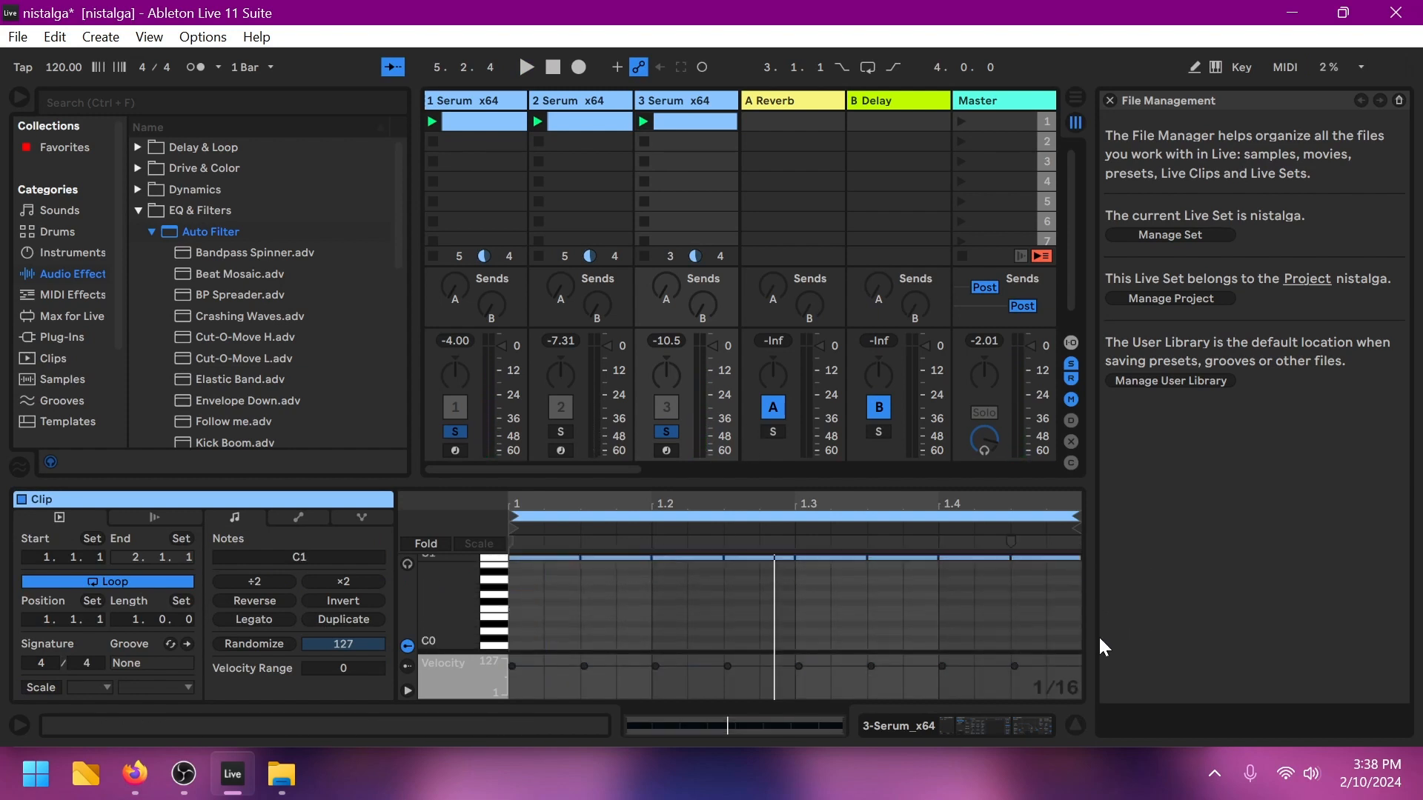
pyautogui.press('space')
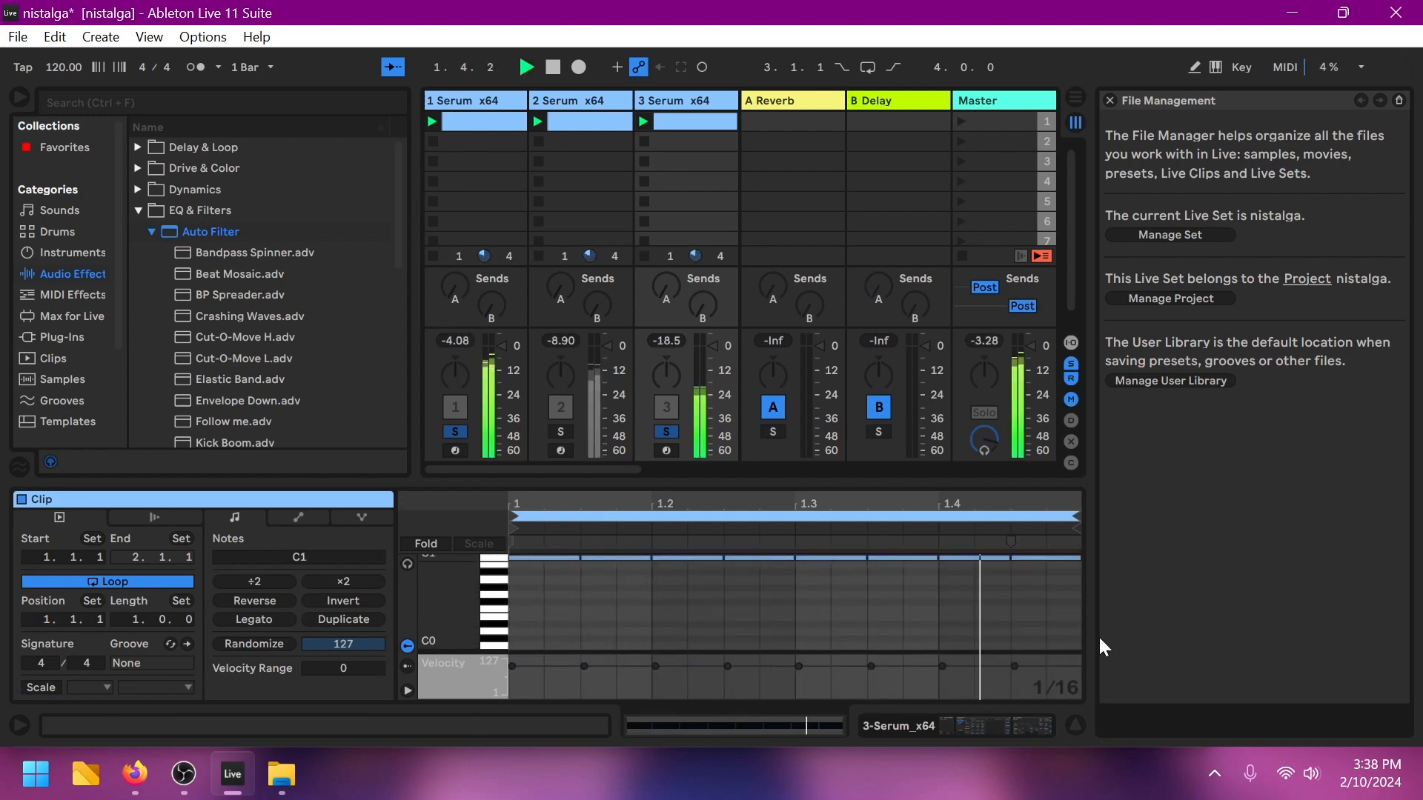
pyautogui.press('space')
# Step: Try lowering all notes from 1.1.3 onward to B0 in the third track's clip, and move them back to C1
pyautogui.click(618, 625)
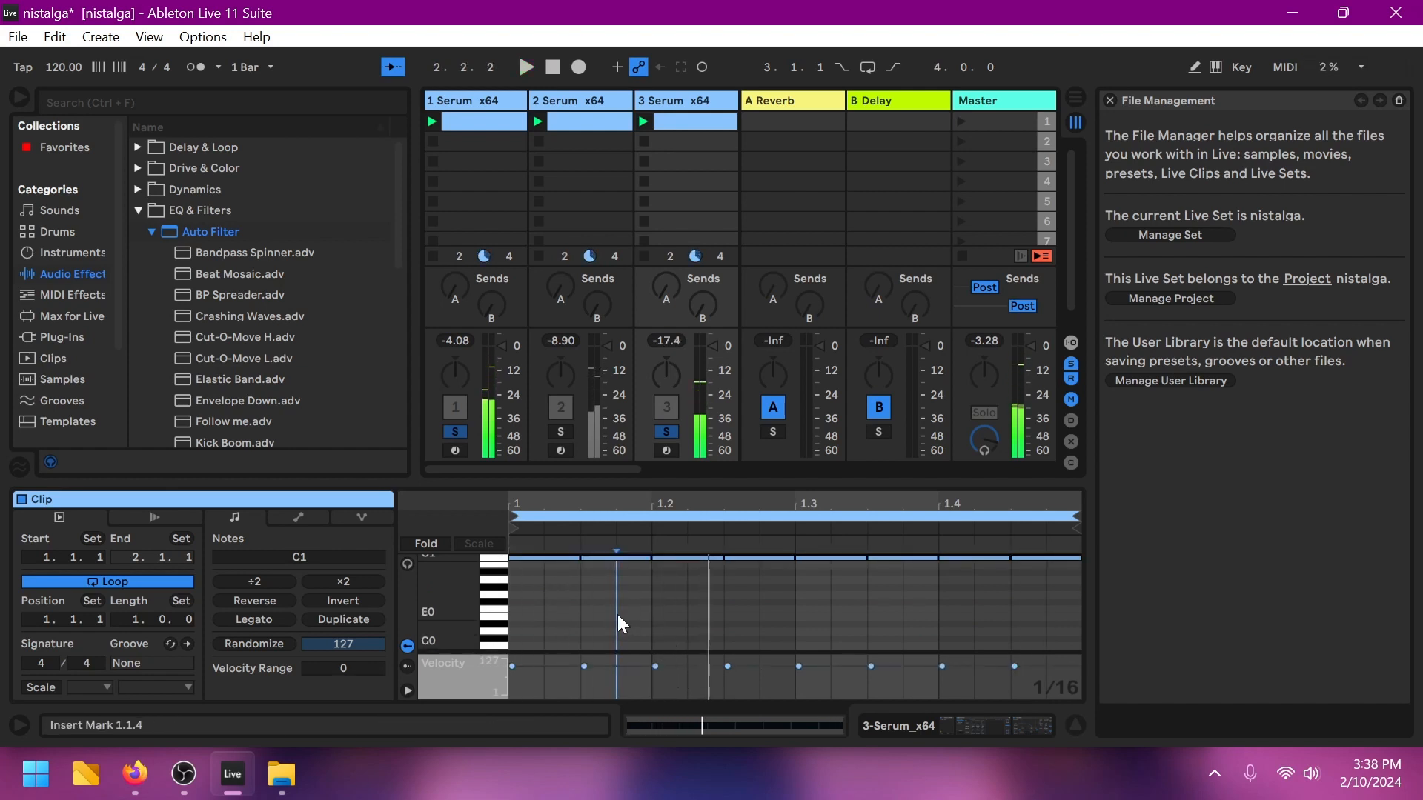
pyautogui.moveTo(618, 616)
pyautogui.mouseDown()
pyautogui.moveTo(964, 443)
pyautogui.moveTo(1199, 384)
pyautogui.mouseUp()
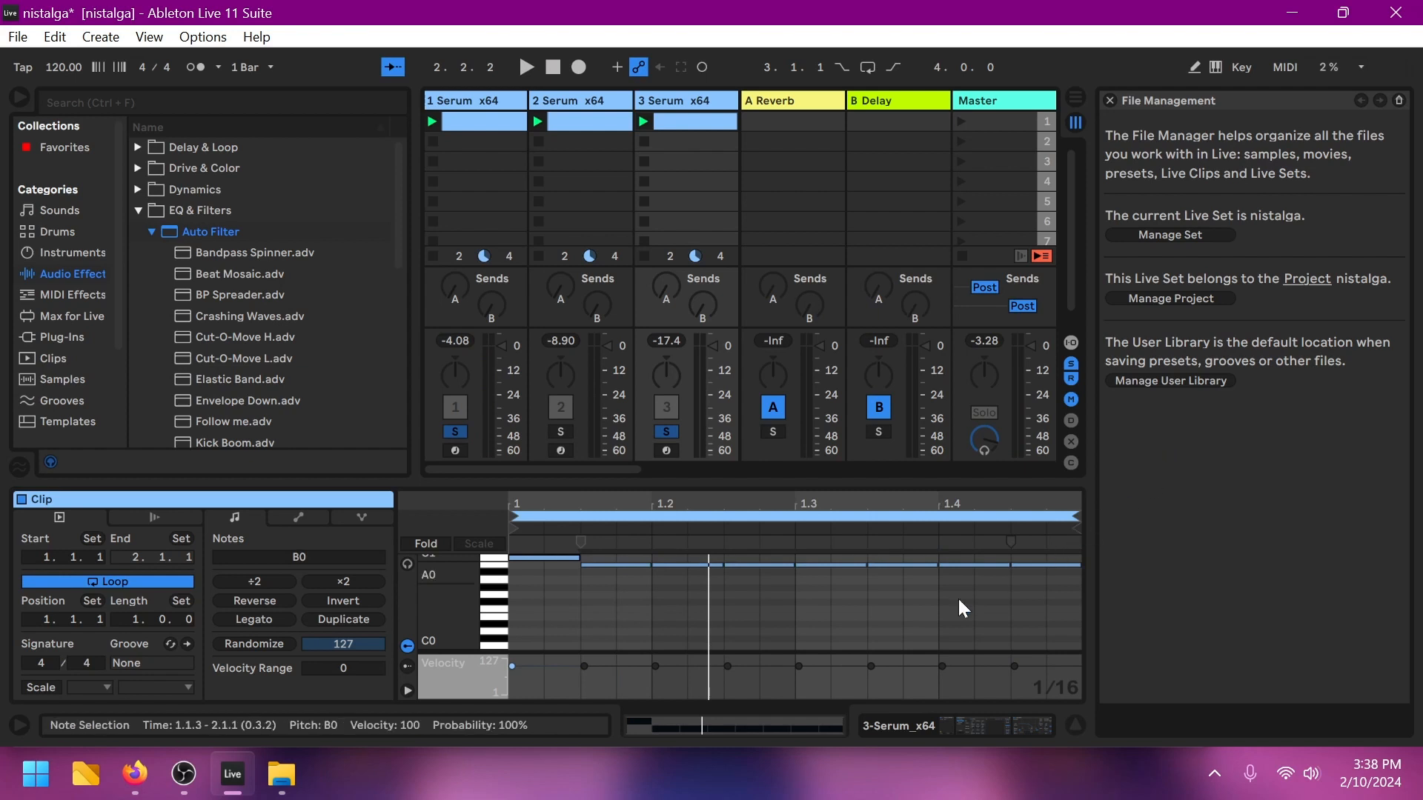
pyautogui.click(806, 632)
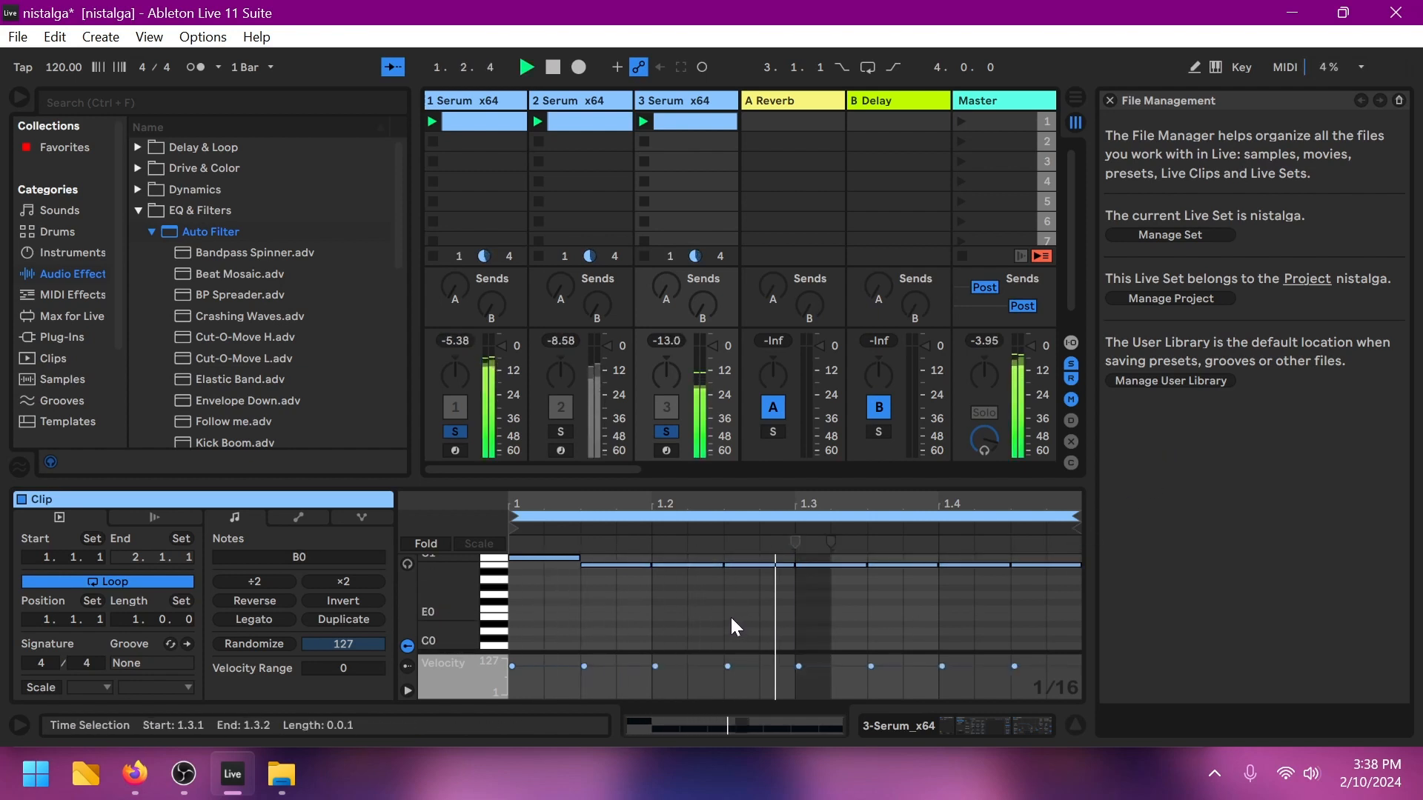
pyautogui.press('Up')
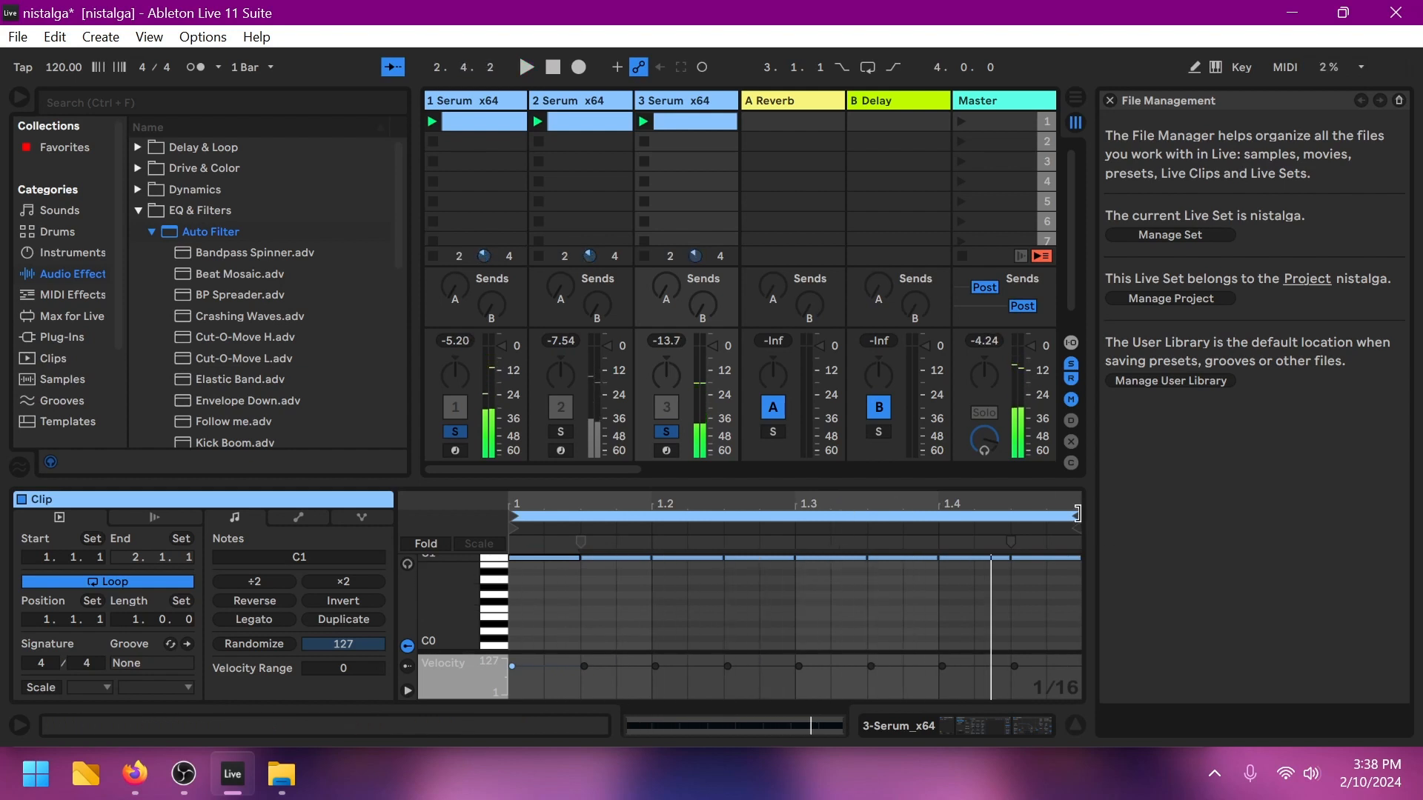
# Step: Extend the third track's clip loop to two bars, filling the second bar with a copy of the C1 notes
pyautogui.moveTo(1077, 513); pyautogui.dragTo(976, 508)
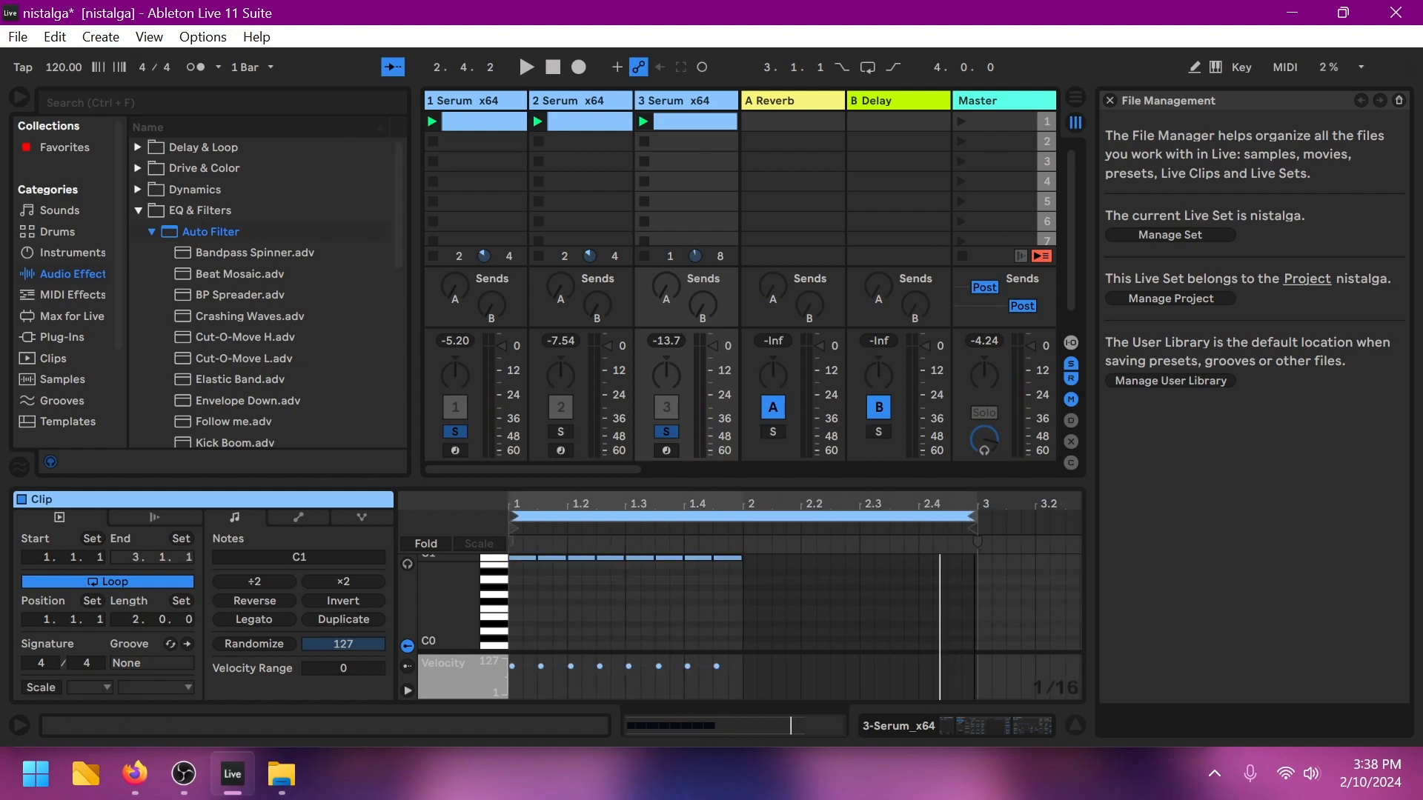
pyautogui.moveTo(821, 627); pyautogui.dragTo(384, 442)
pyautogui.hotkey('ctrl', 'd')
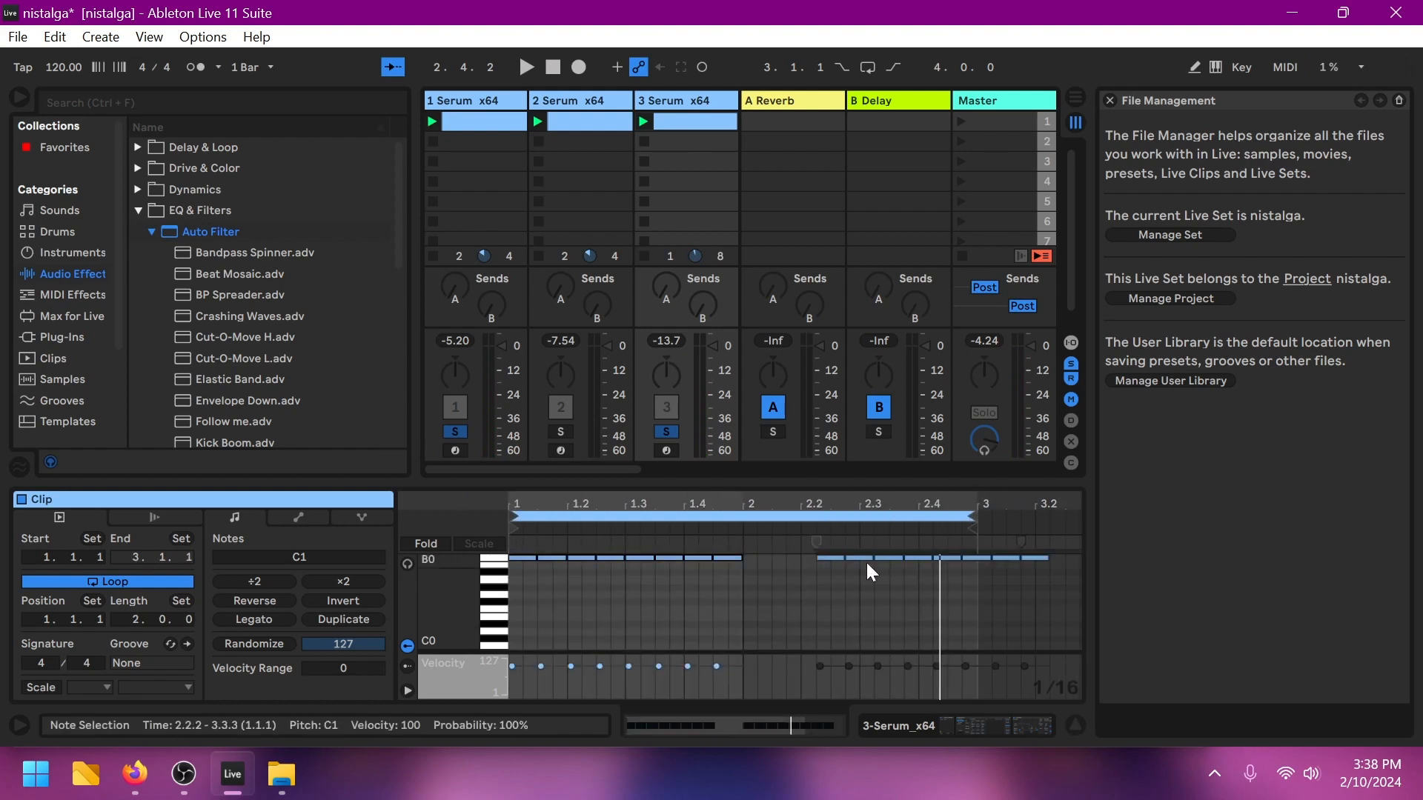
pyautogui.press('Left')
pyautogui.press('Left')
pyautogui.press('Left')
pyautogui.press('Left')
pyautogui.press('Left')
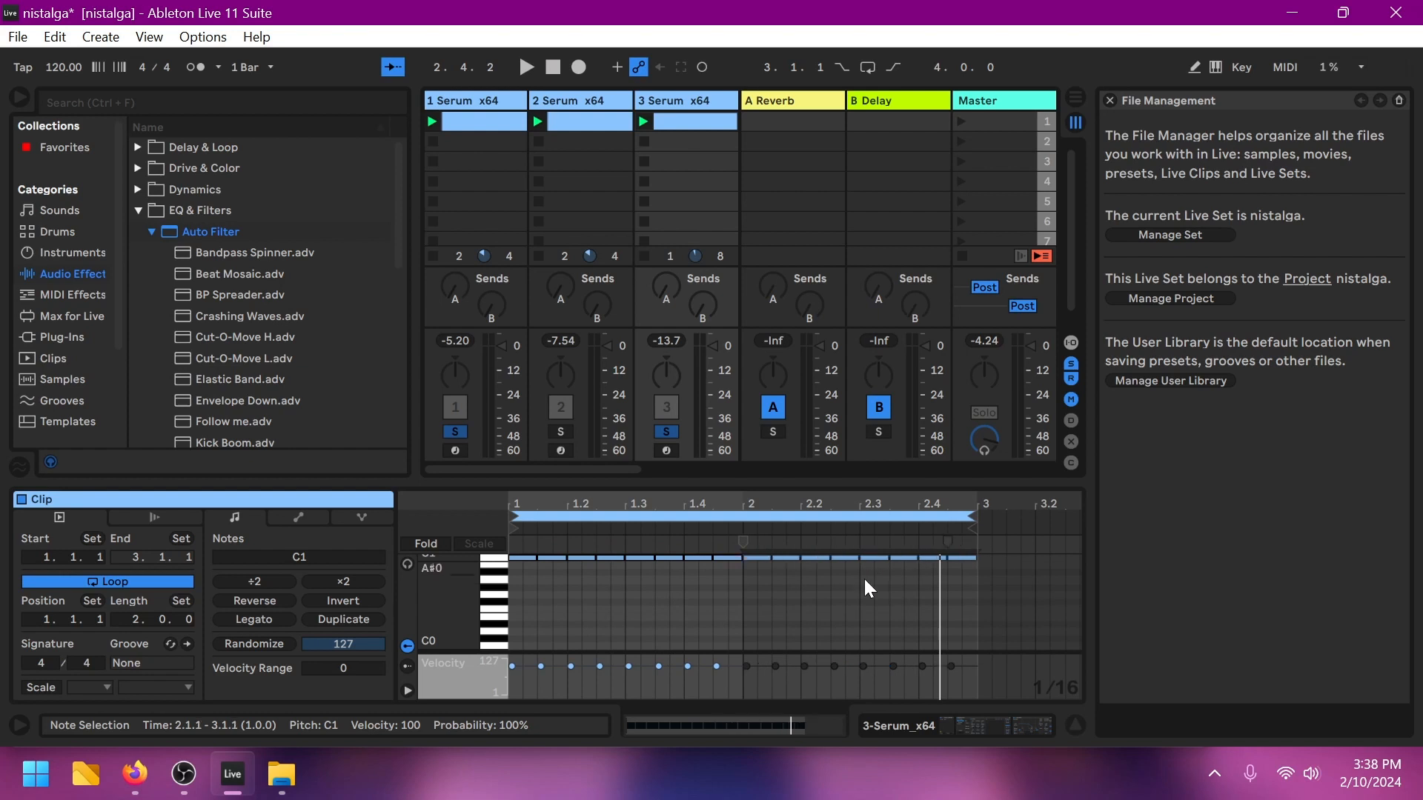
pyautogui.click(869, 586)
pyautogui.press('space')
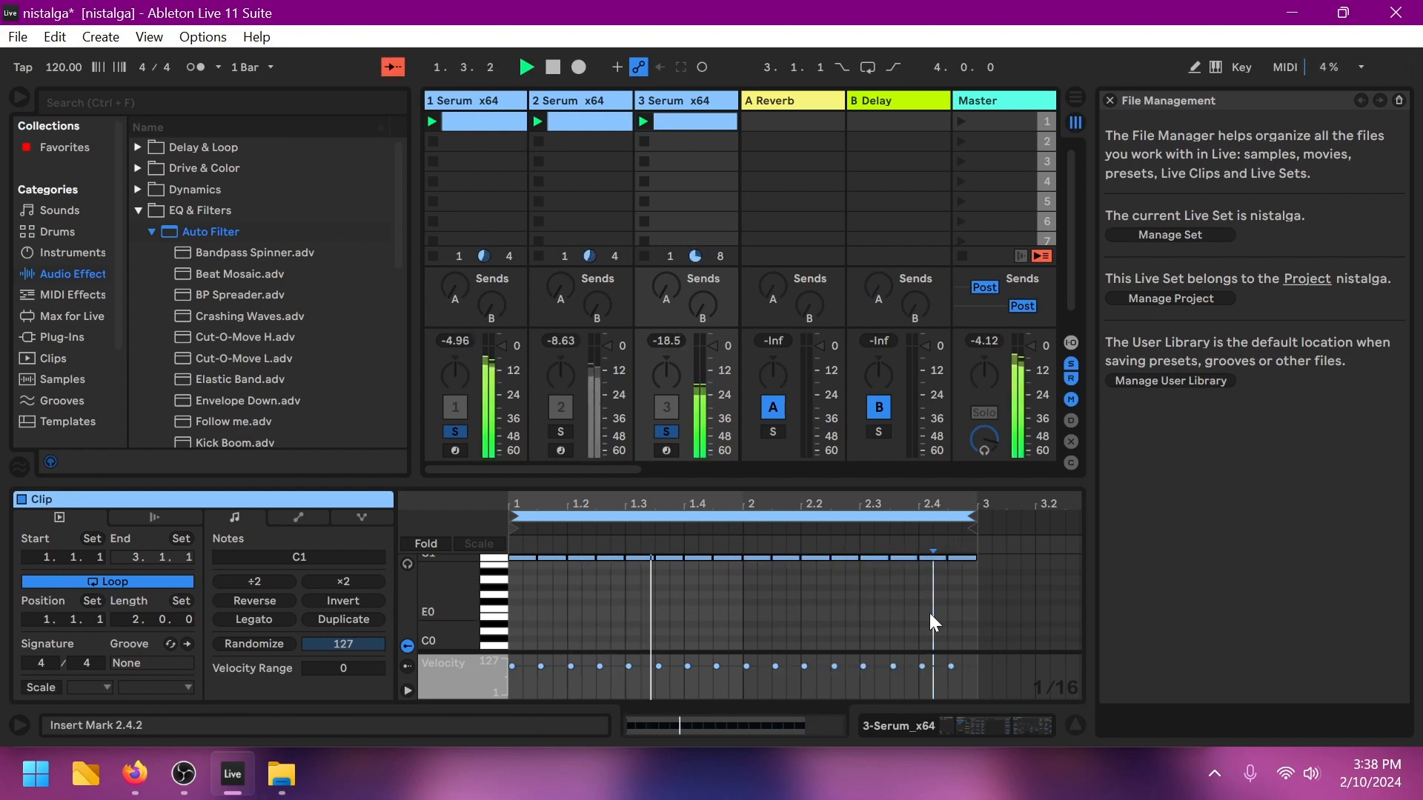
pyautogui.click(932, 629)
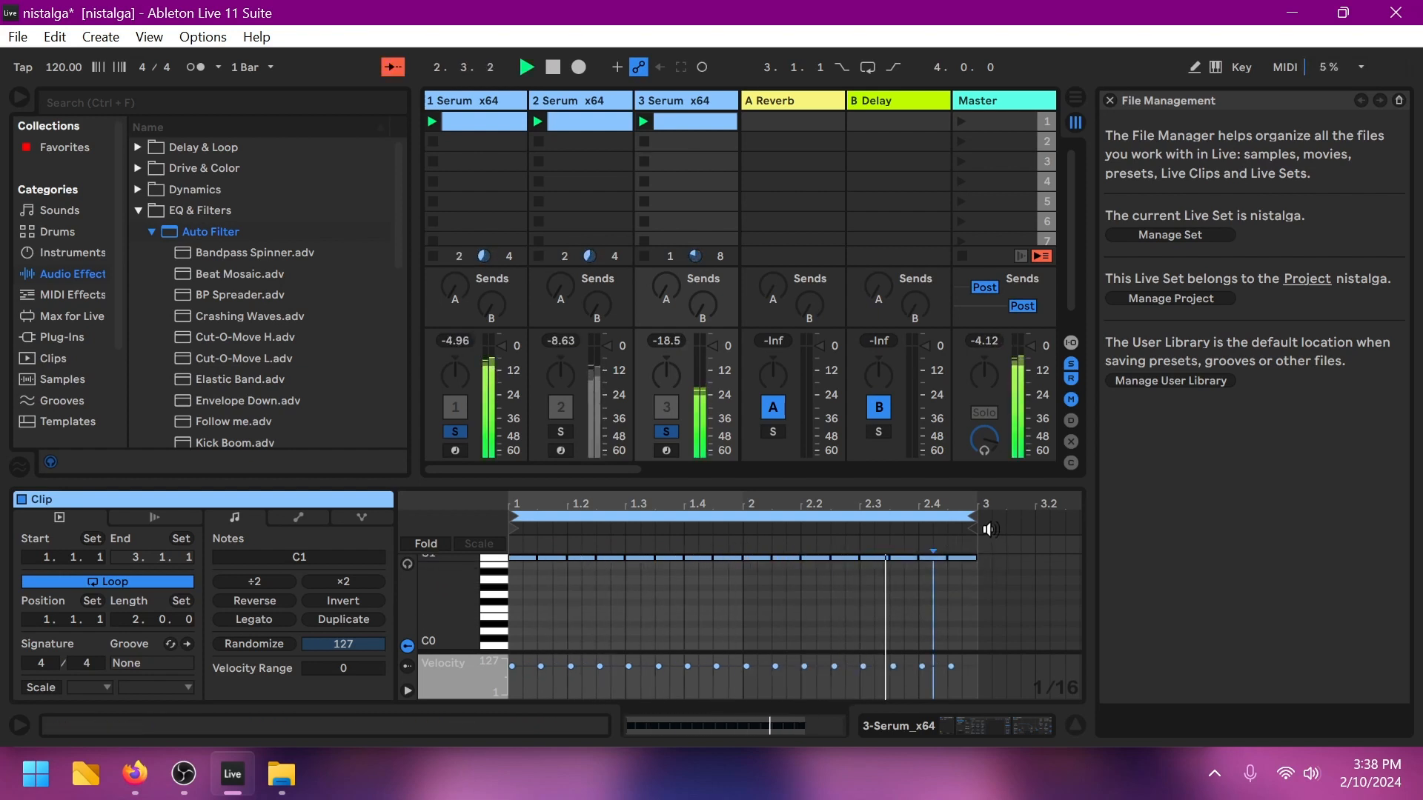
pyautogui.press('space')
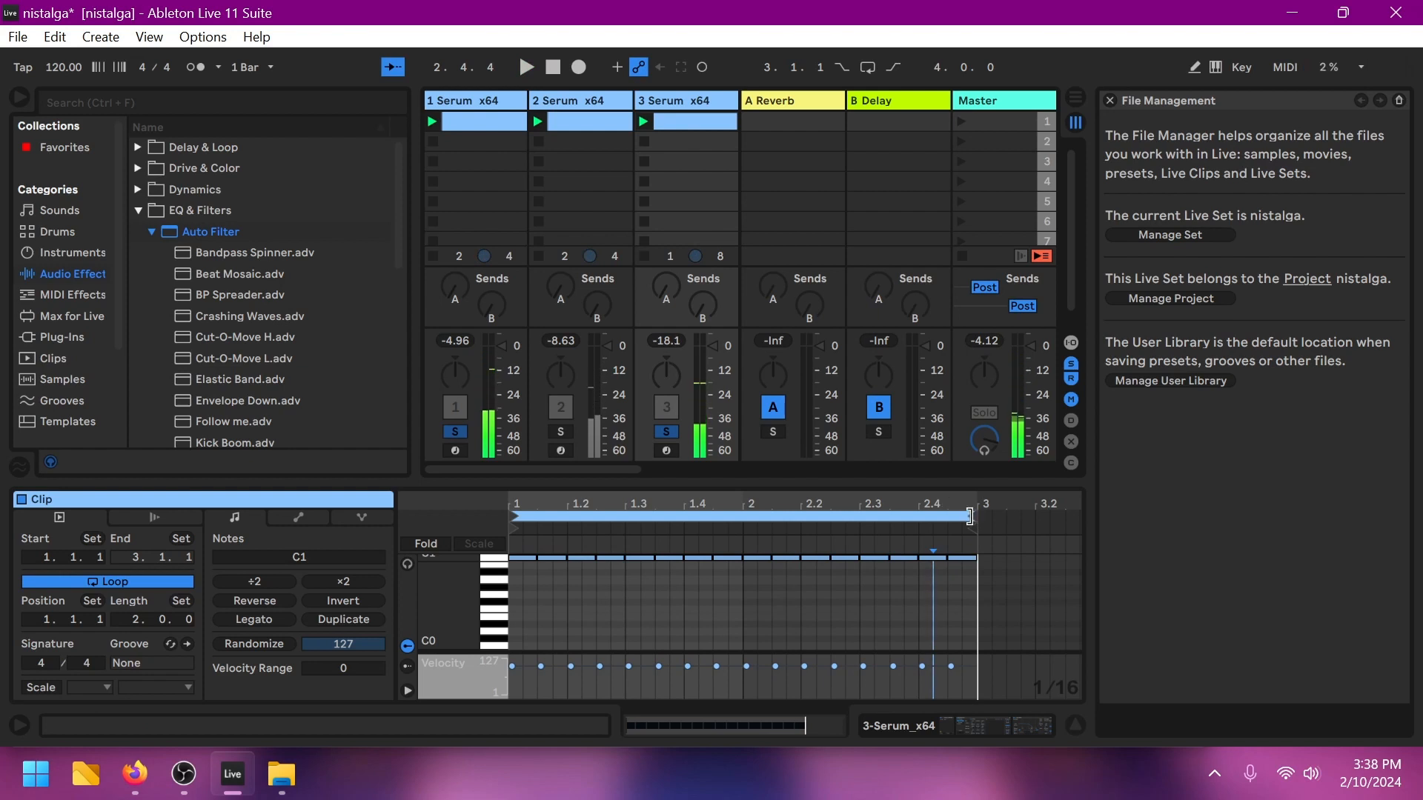
# Step: Extend the clip loop to four bars, filling bars 3 and 4 with a copy of the two-bar note pattern
pyautogui.moveTo(972, 519)
pyautogui.mouseDown()
pyautogui.moveTo(1038, 518)
pyautogui.moveTo(904, 518)
pyautogui.moveTo(992, 518)
pyautogui.mouseUp()
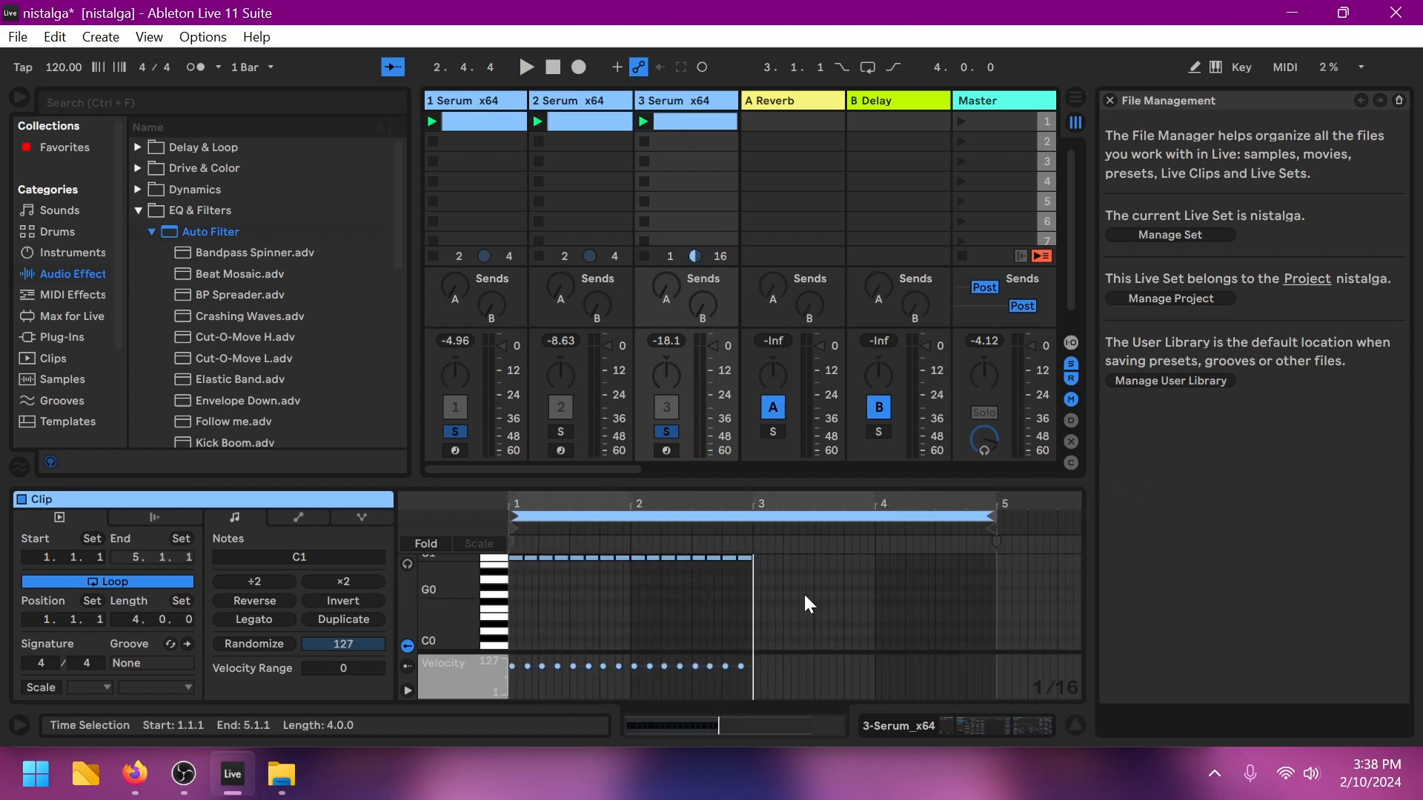
pyautogui.moveTo(795, 610); pyautogui.dragTo(486, 495)
pyautogui.hotkey('ctrl', 'd')
pyautogui.press('Left')
pyautogui.press('Left')
pyautogui.press('Left')
pyautogui.press('Left')
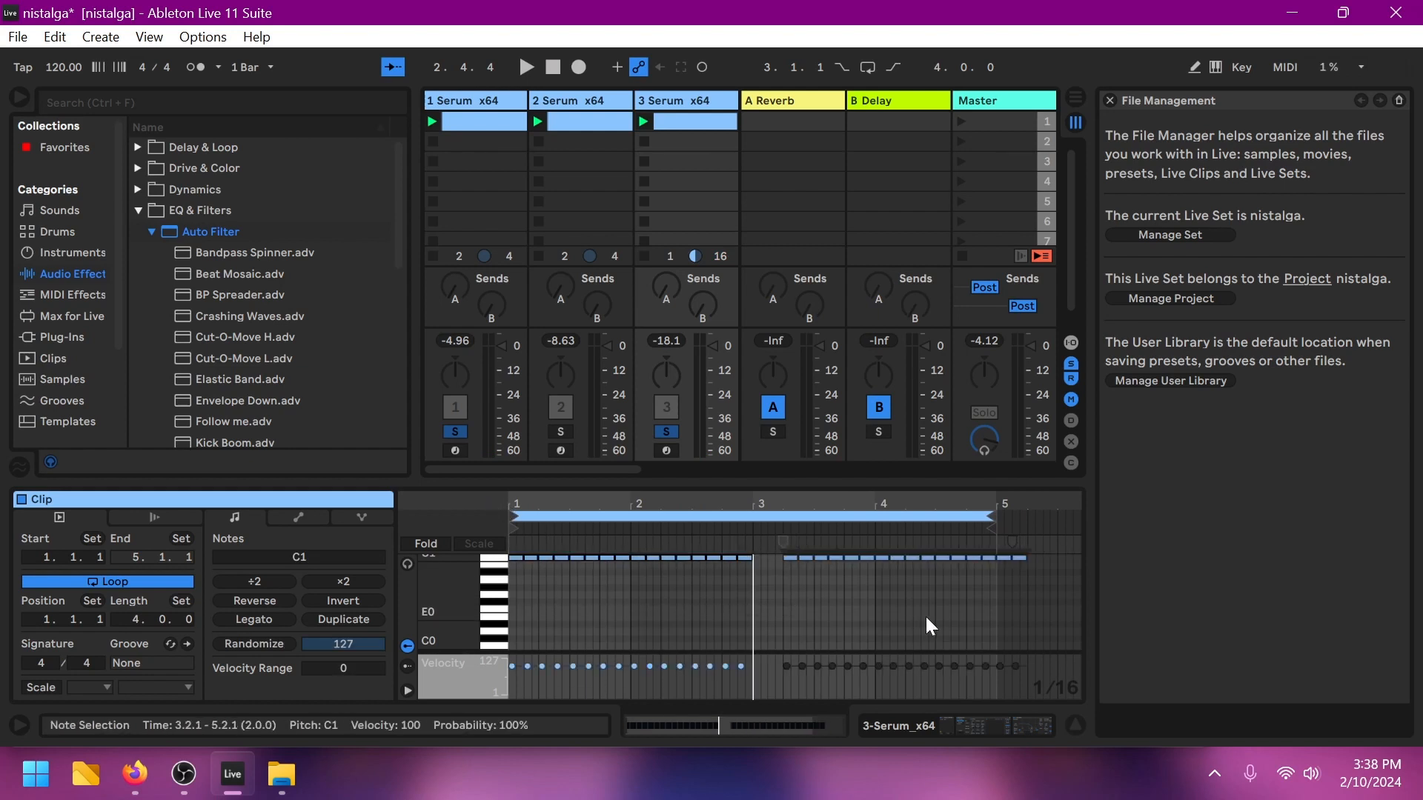
pyautogui.press('Left')
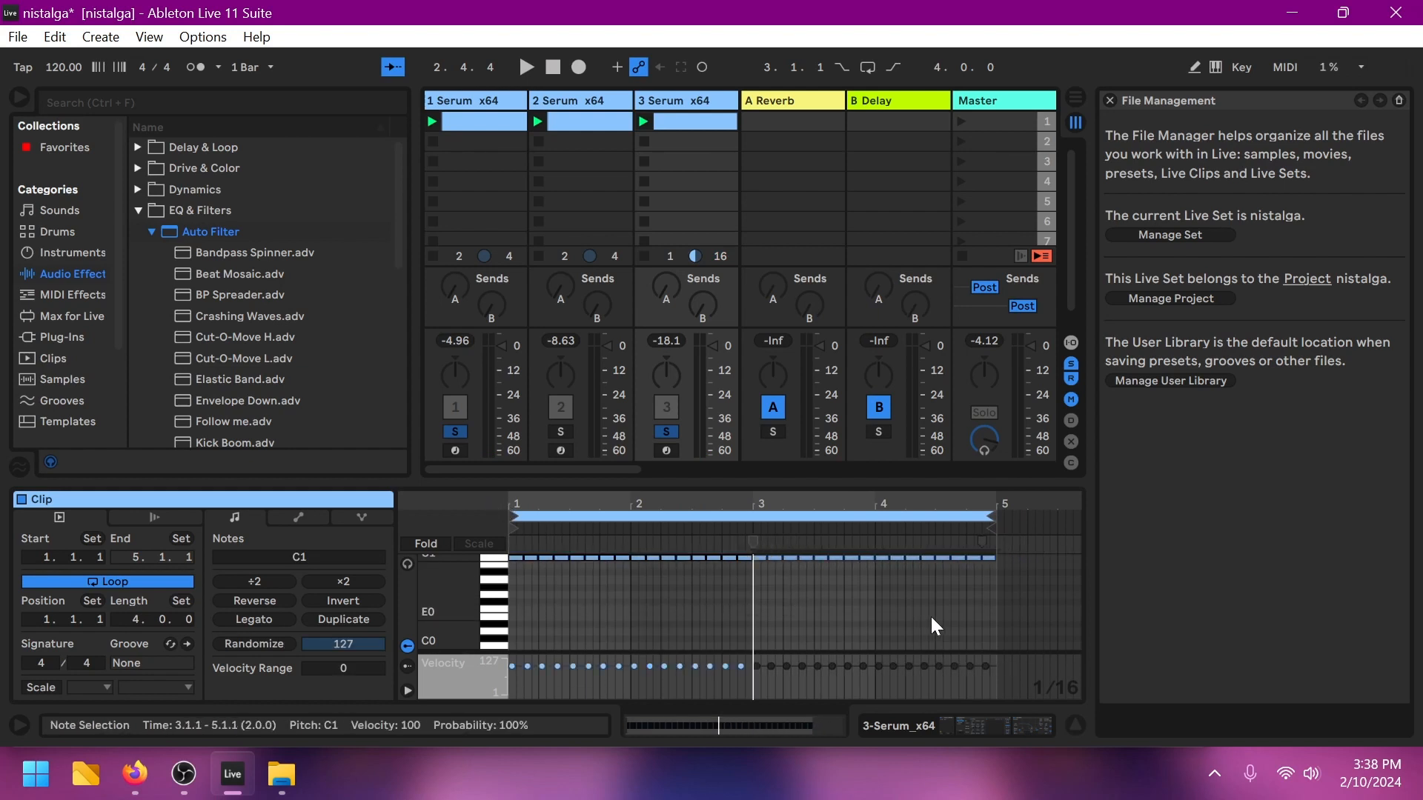
# Step: Lower the copied notes in bars 3 and 4 by a semitone to B0 and play the clip
pyautogui.press('Down')
pyautogui.click(1036, 627)
pyautogui.press('space')
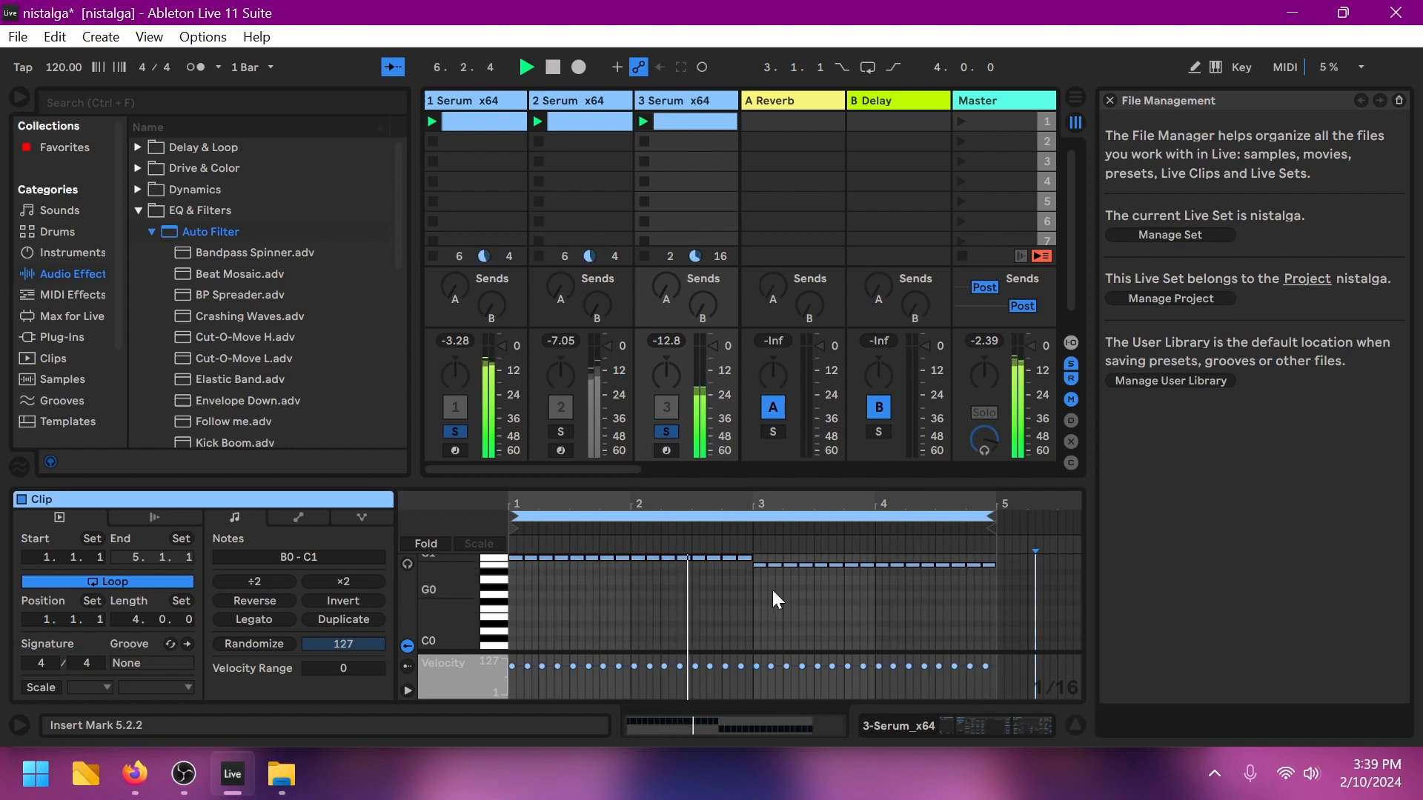
# Step: Audition the second Serum track together with the other soloed tracks, and clear the solos to hear the full mix
pyautogui.click(564, 432)
pyautogui.press('space')
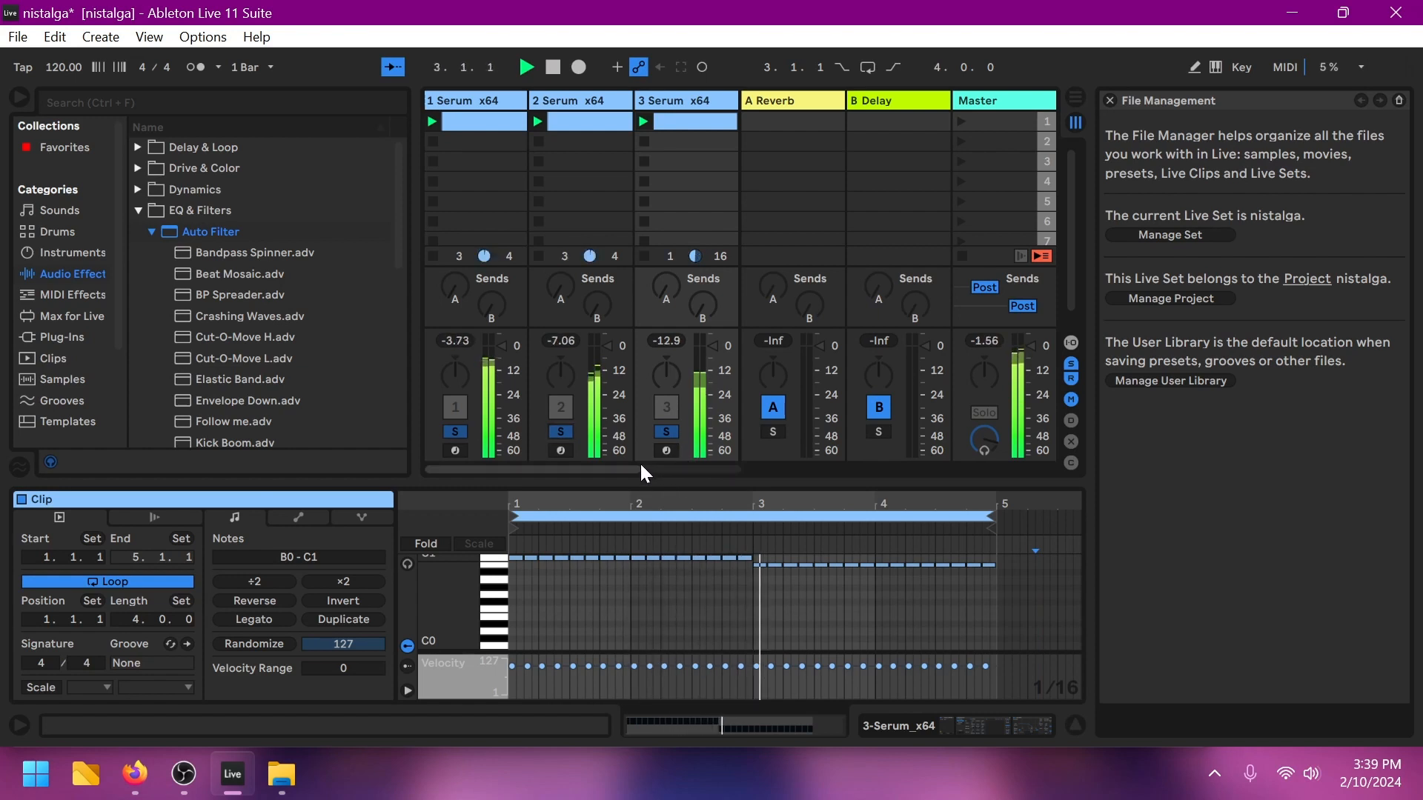
pyautogui.moveTo(639, 467)
pyautogui.mouseDown()
pyautogui.moveTo(733, 466)
pyautogui.moveTo(640, 470)
pyautogui.mouseUp()
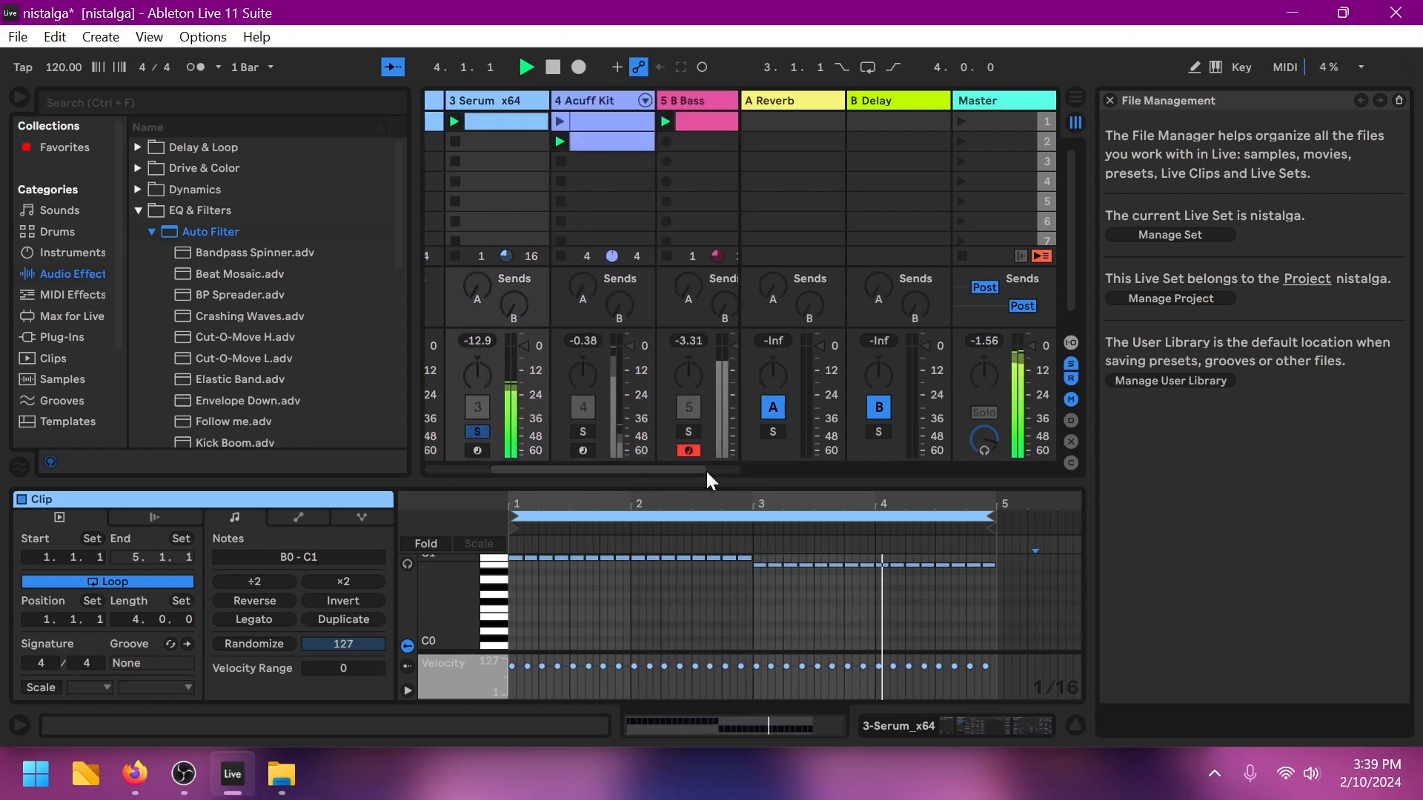
pyautogui.click(477, 432)
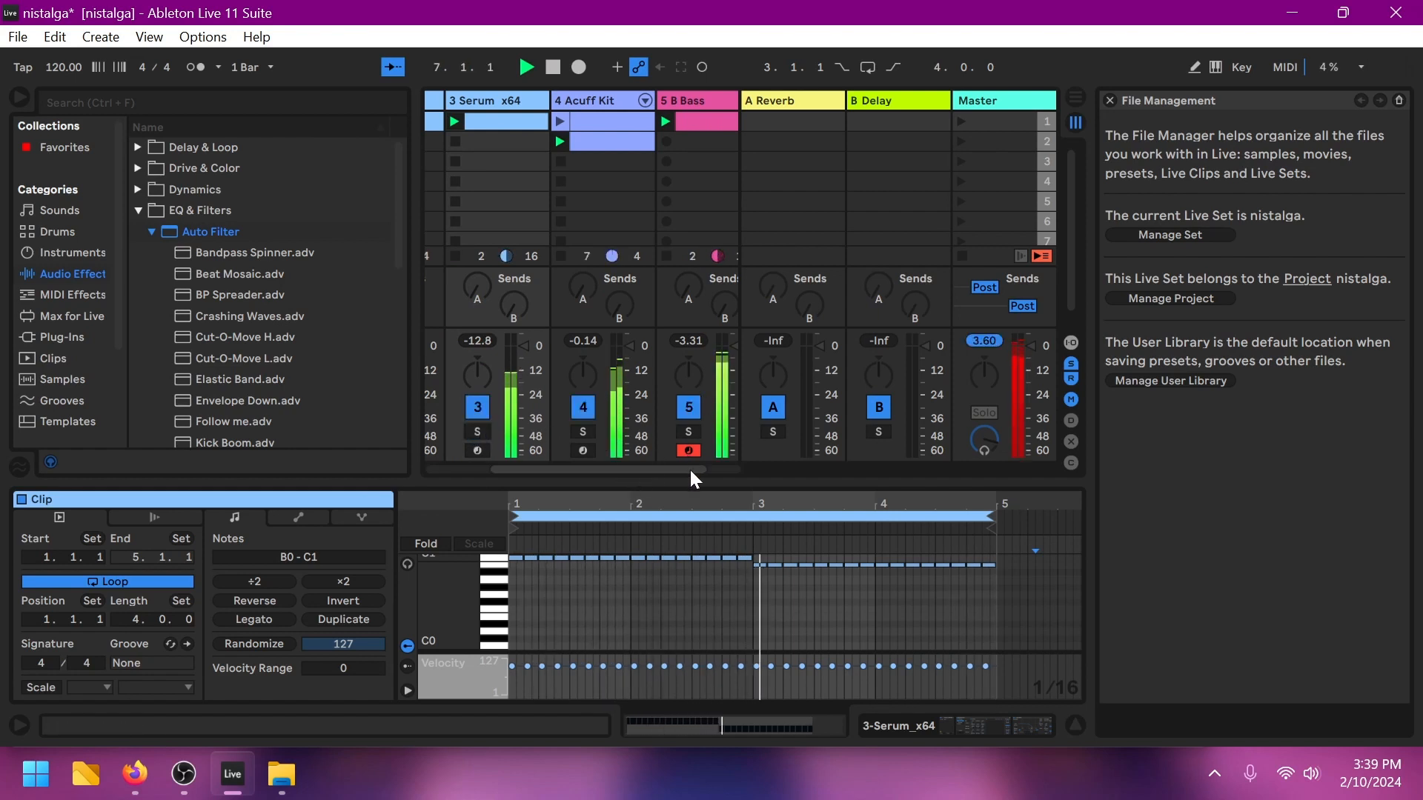
pyautogui.moveTo(689, 469); pyautogui.dragTo(645, 472)
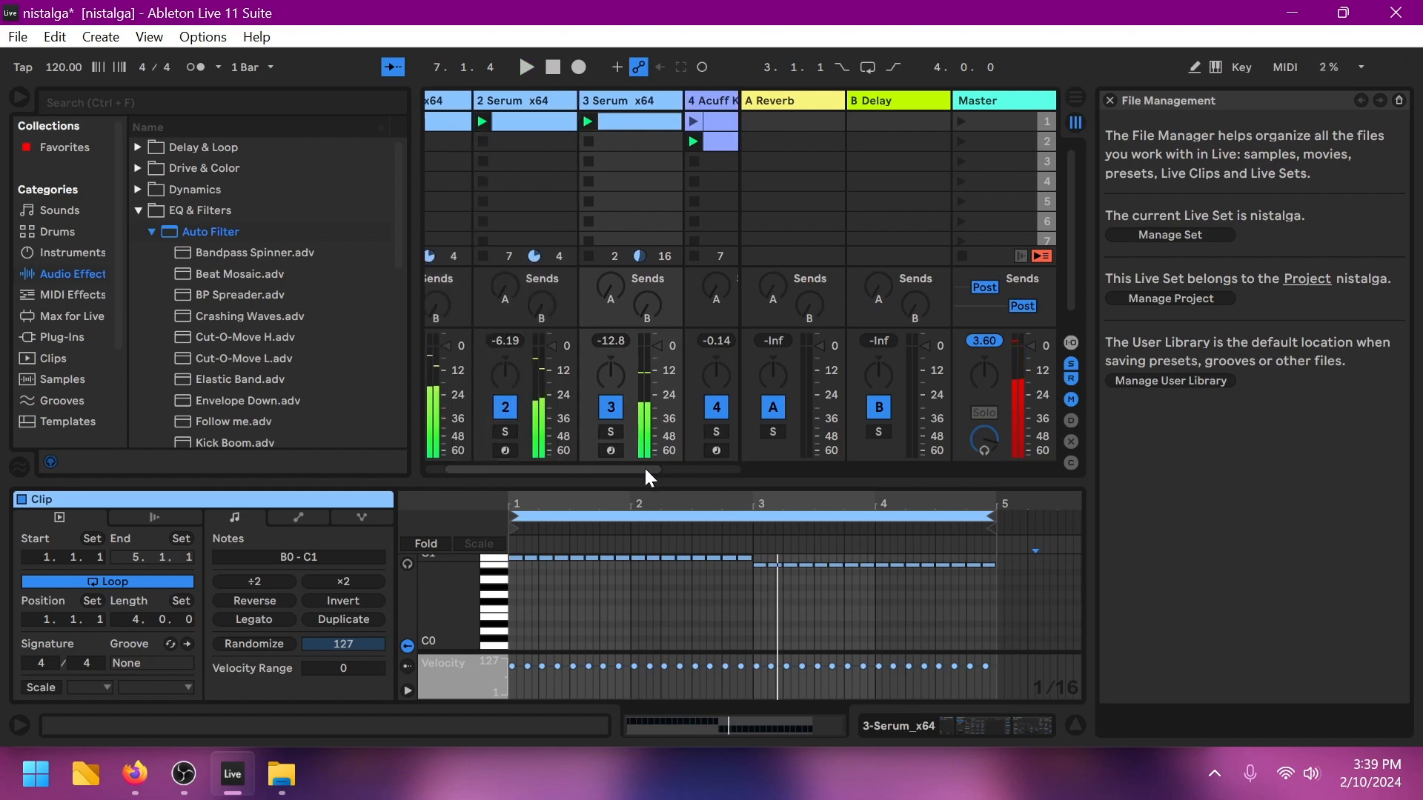
# Step: Solo the third Serum track, set its sub oscillator octave to 2 and route the sub through the filter
pyautogui.click(610, 432)
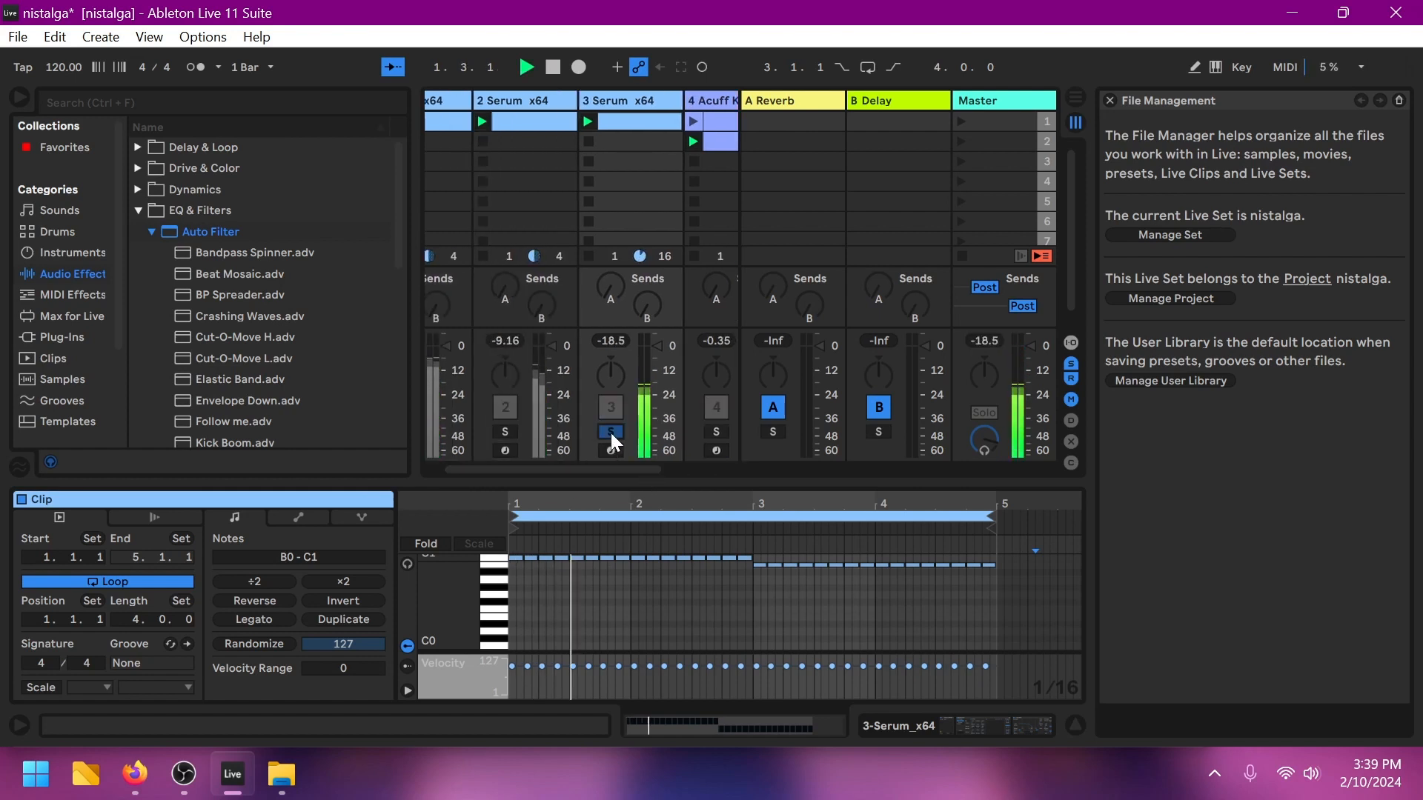
pyautogui.click(647, 100)
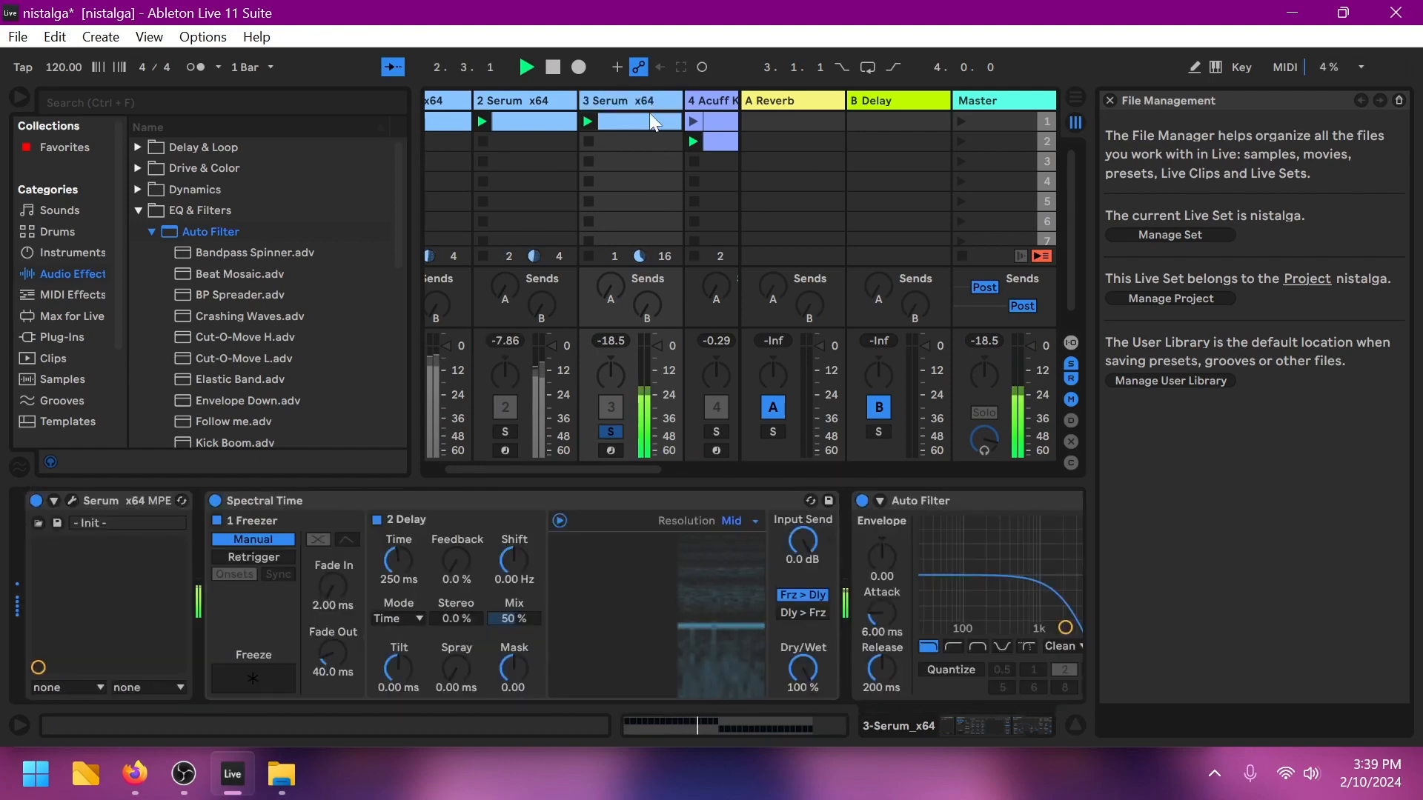
pyautogui.click(72, 501)
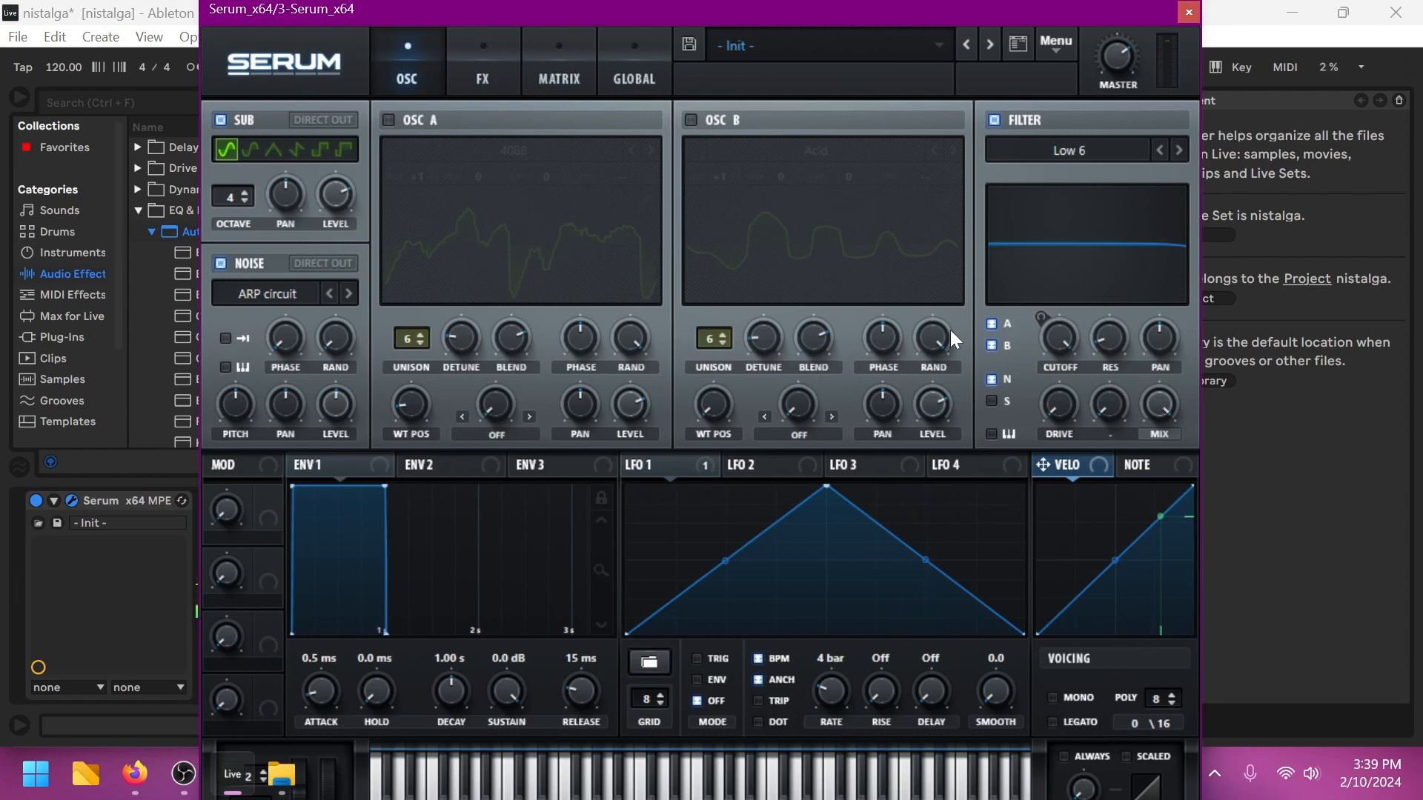
pyautogui.click(991, 401)
pyautogui.click(992, 401)
pyautogui.click(243, 202)
pyautogui.click(243, 201)
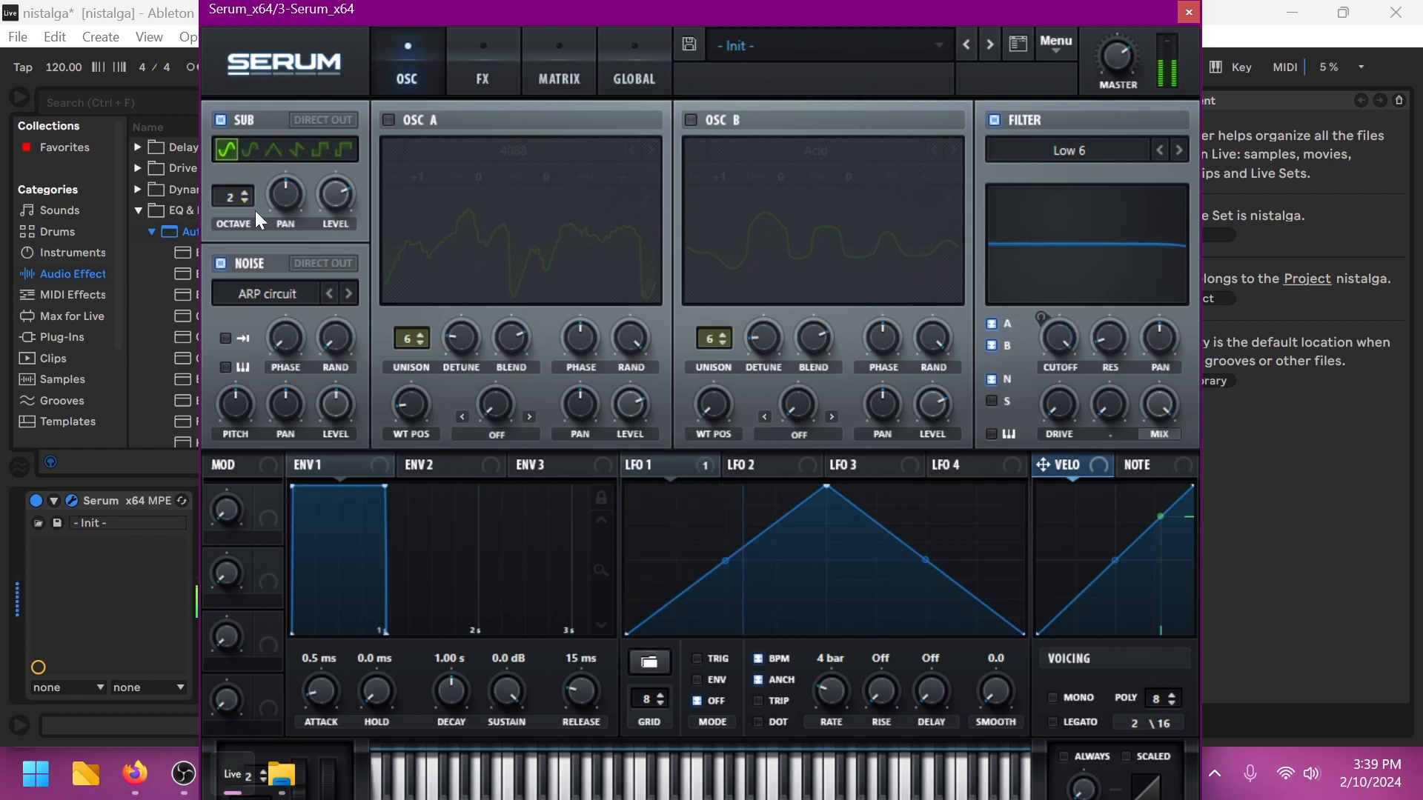
pyautogui.click(996, 402)
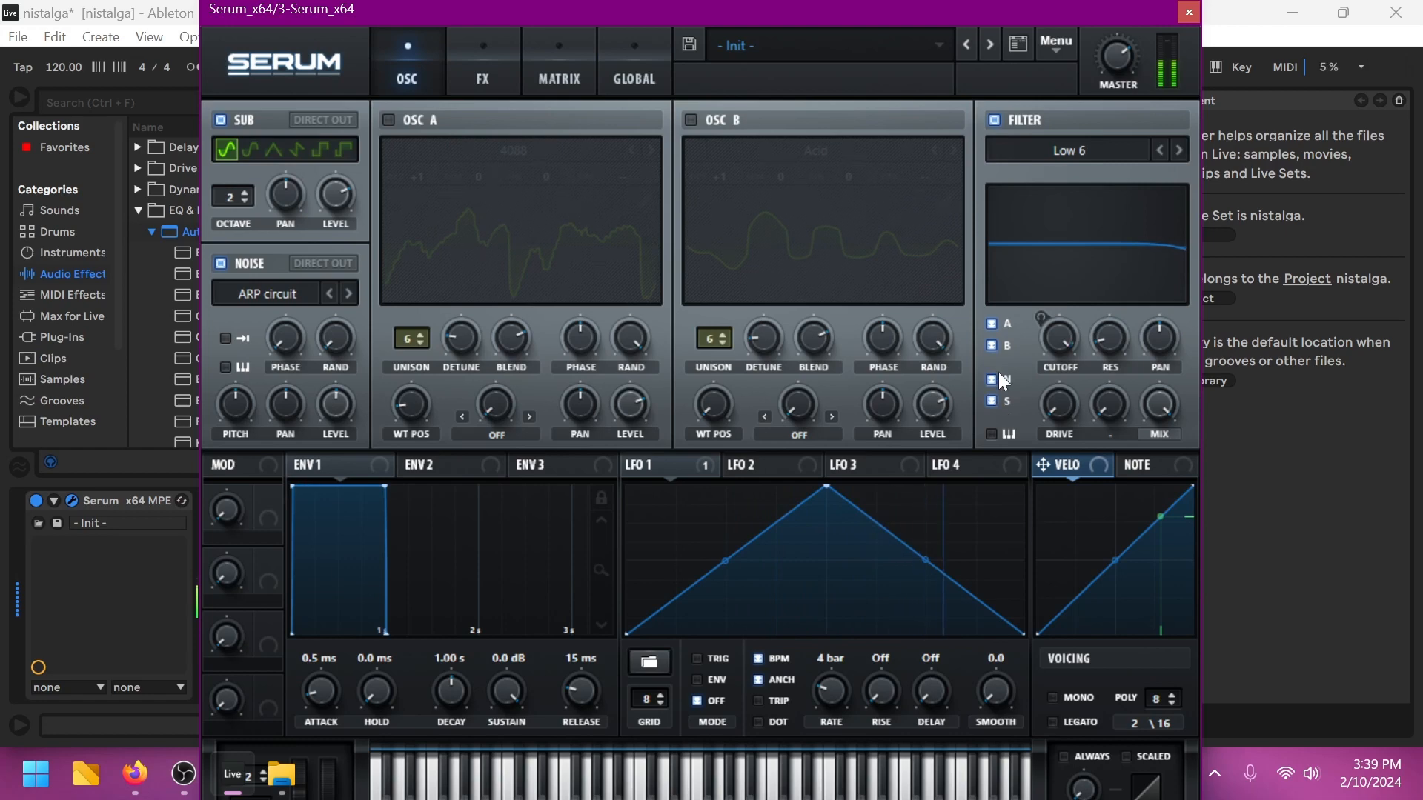
pyautogui.click(1189, 18)
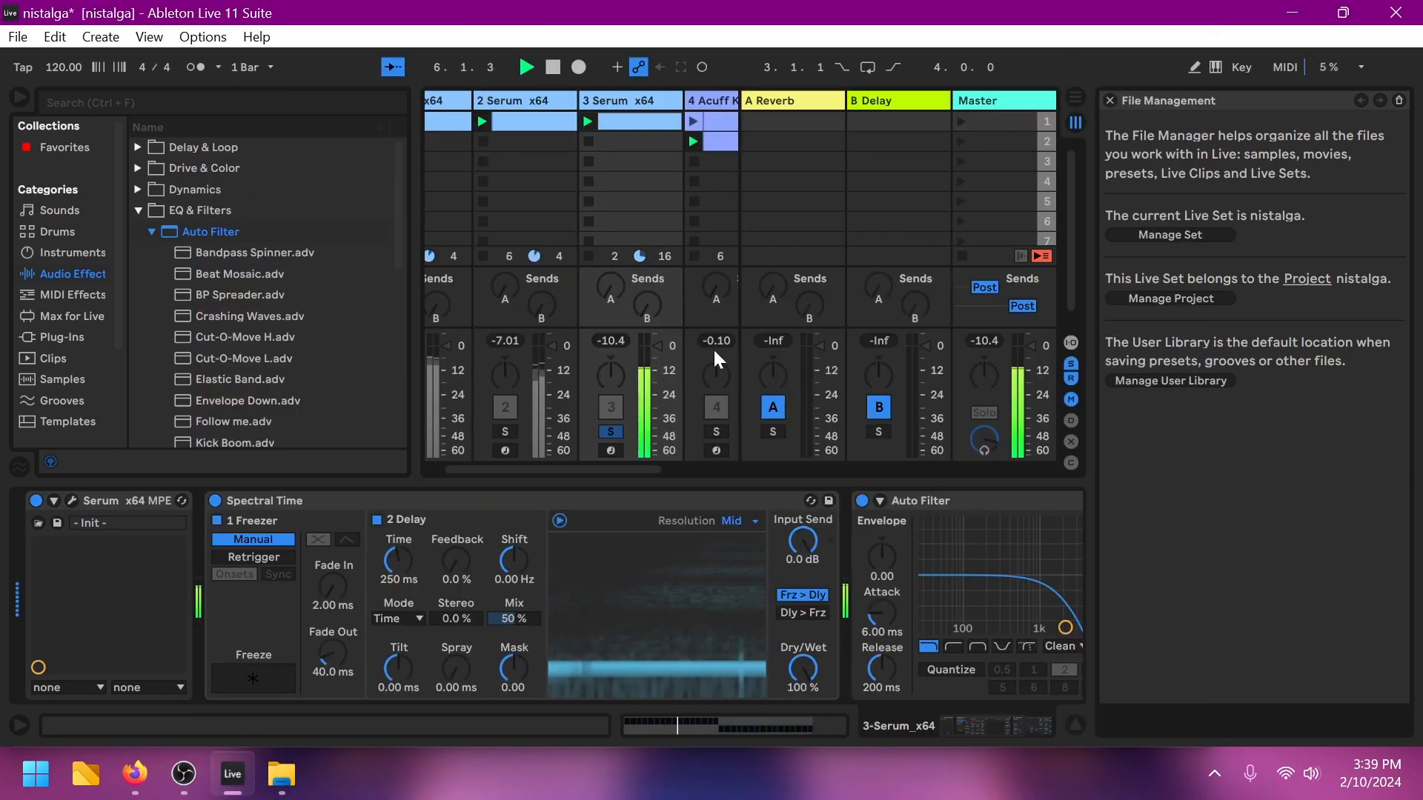
# Step: Duplicate the third Serum track and switch off the sub oscillator in the copy's Serum
pyautogui.moveTo(621, 467); pyautogui.dragTo(655, 471)
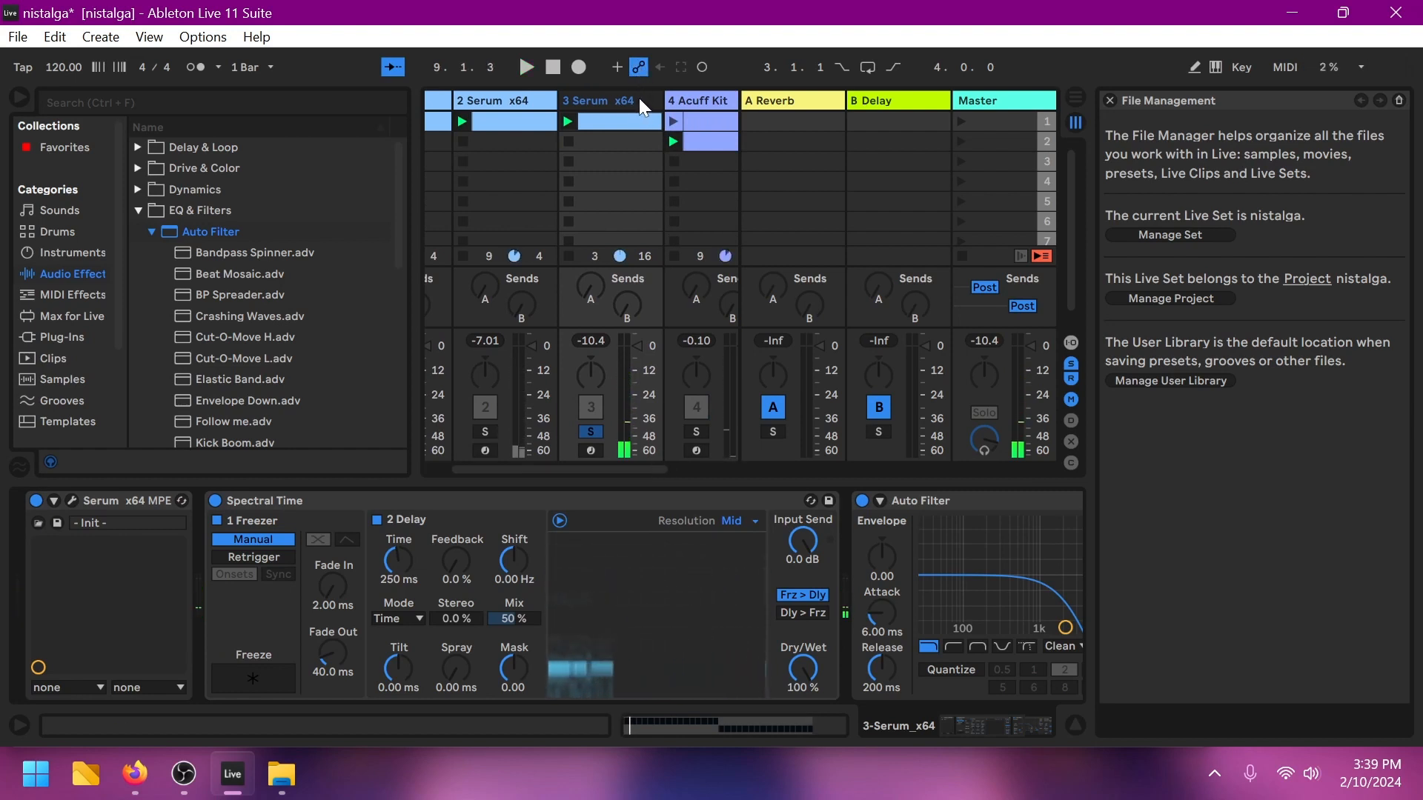
pyautogui.hotkey('ctrl', 'd')
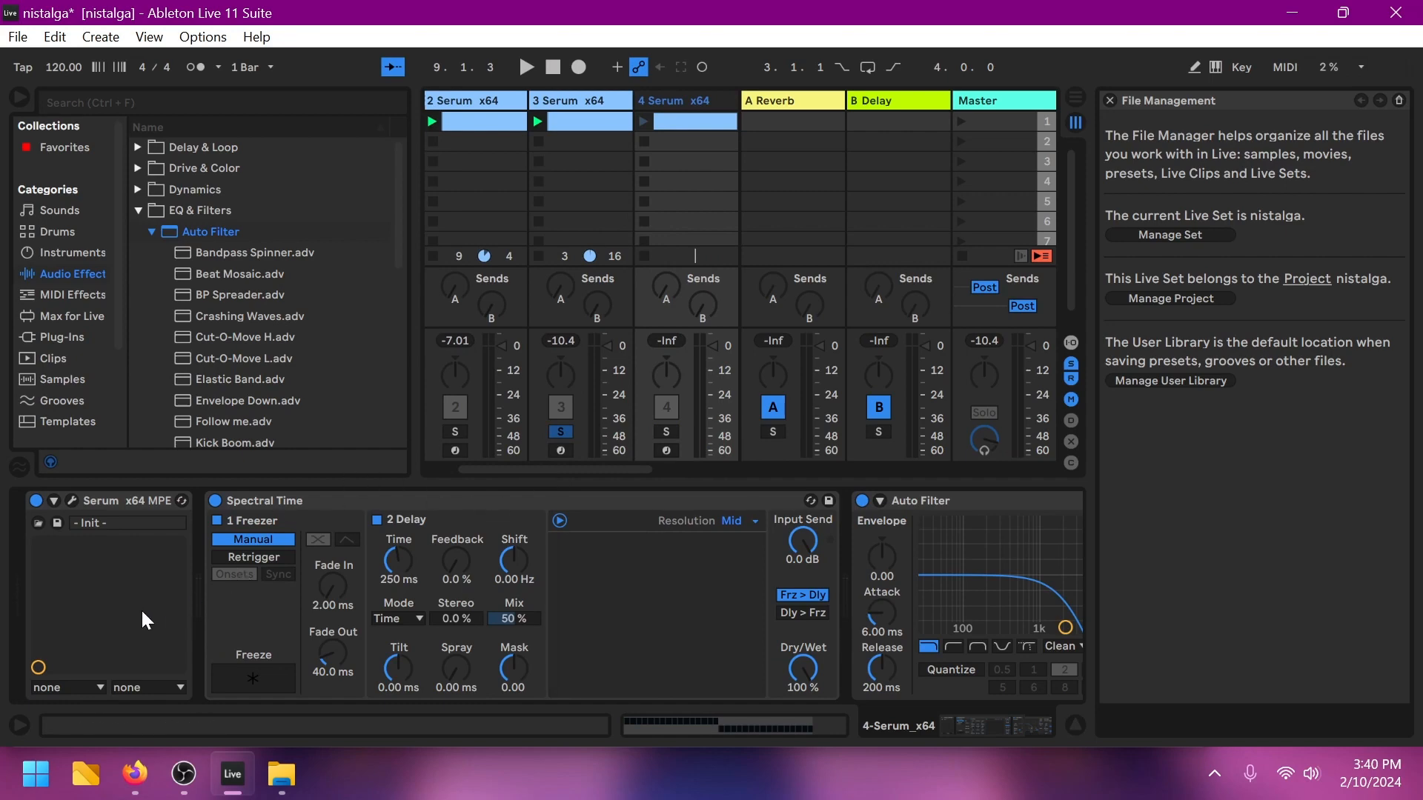
pyautogui.click(73, 501)
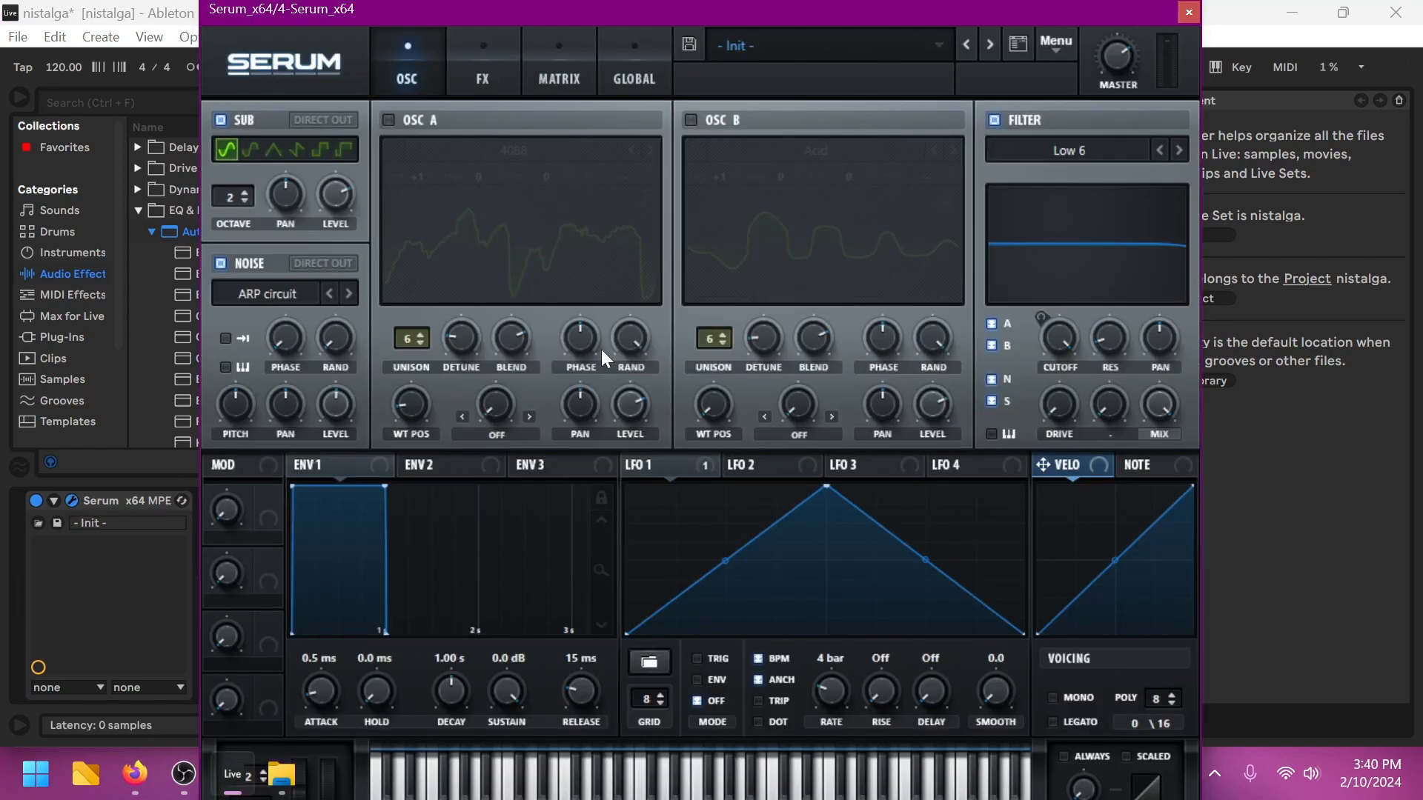
pyautogui.click(220, 119)
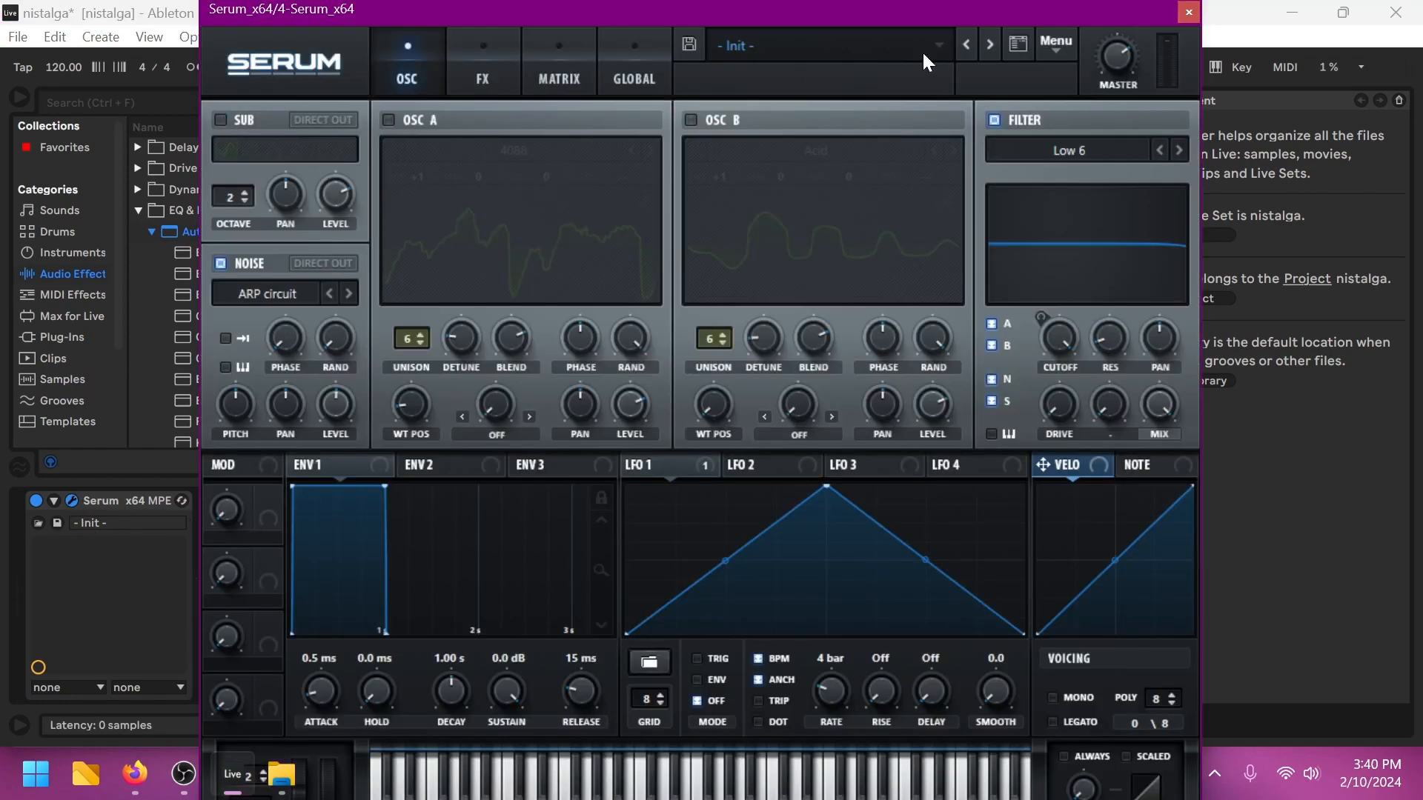
pyautogui.click(1185, 21)
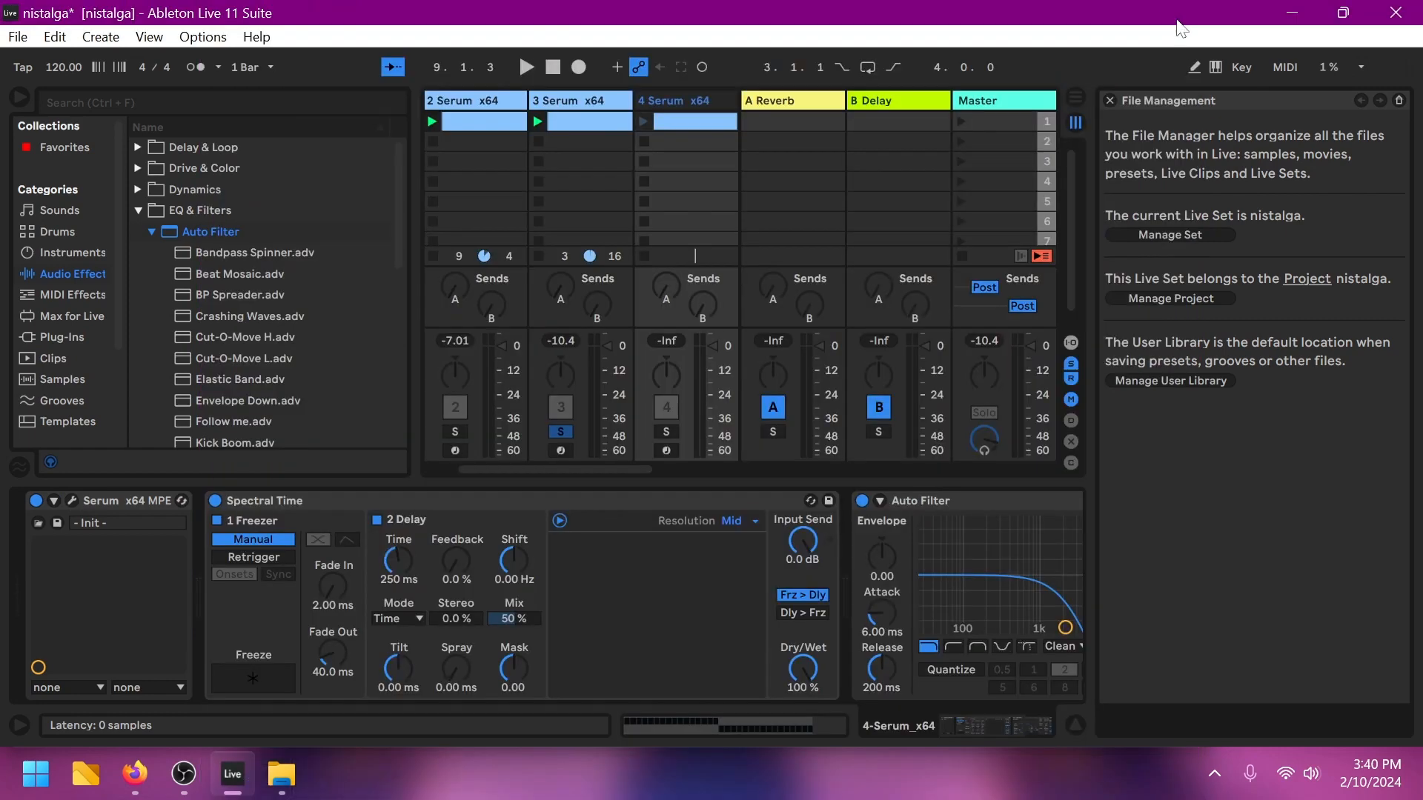
# Step: Switch off the noise oscillator in the third track's Serum and launch the clip on the duplicated track
pyautogui.click(604, 100)
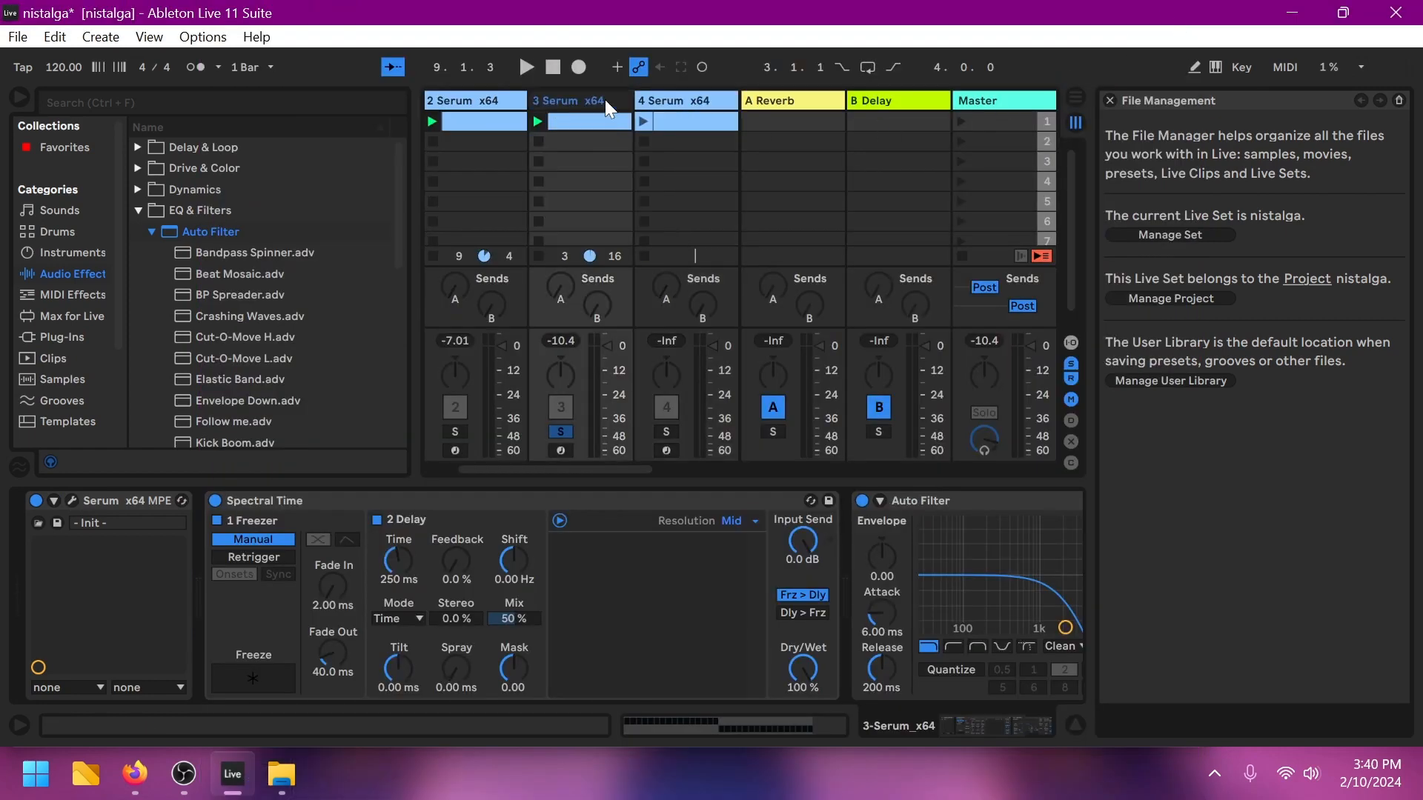
pyautogui.click(73, 501)
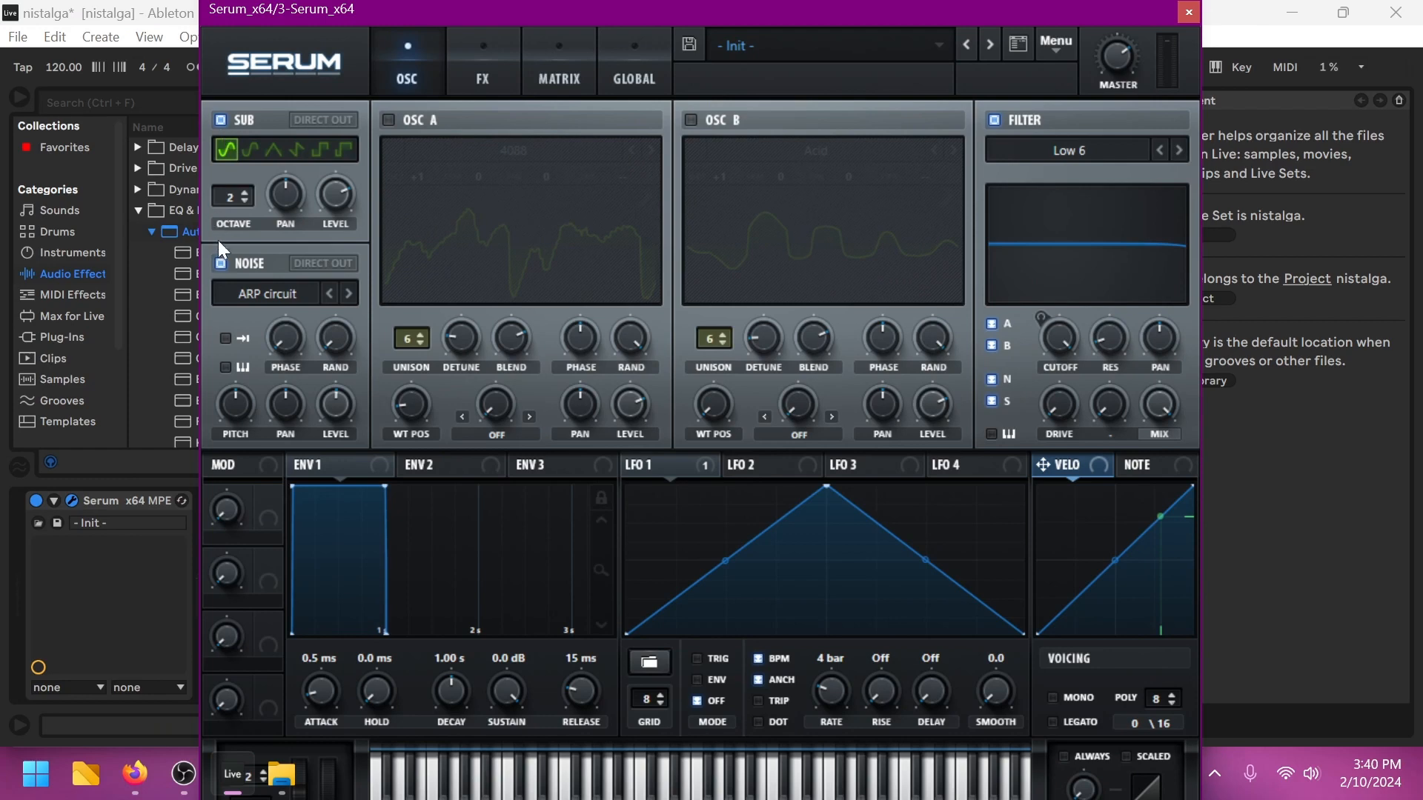
pyautogui.click(221, 263)
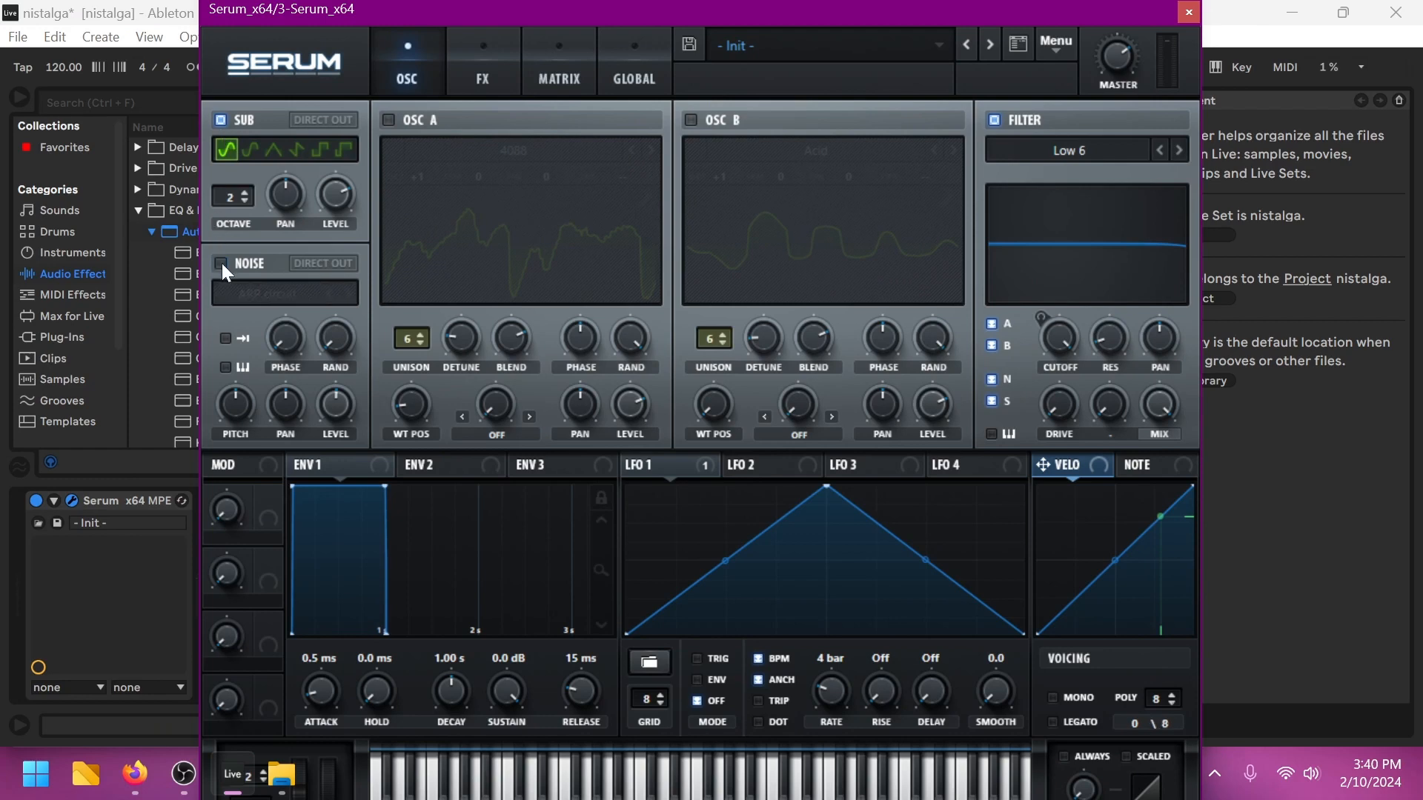
pyautogui.click(1188, 13)
pyautogui.click(642, 120)
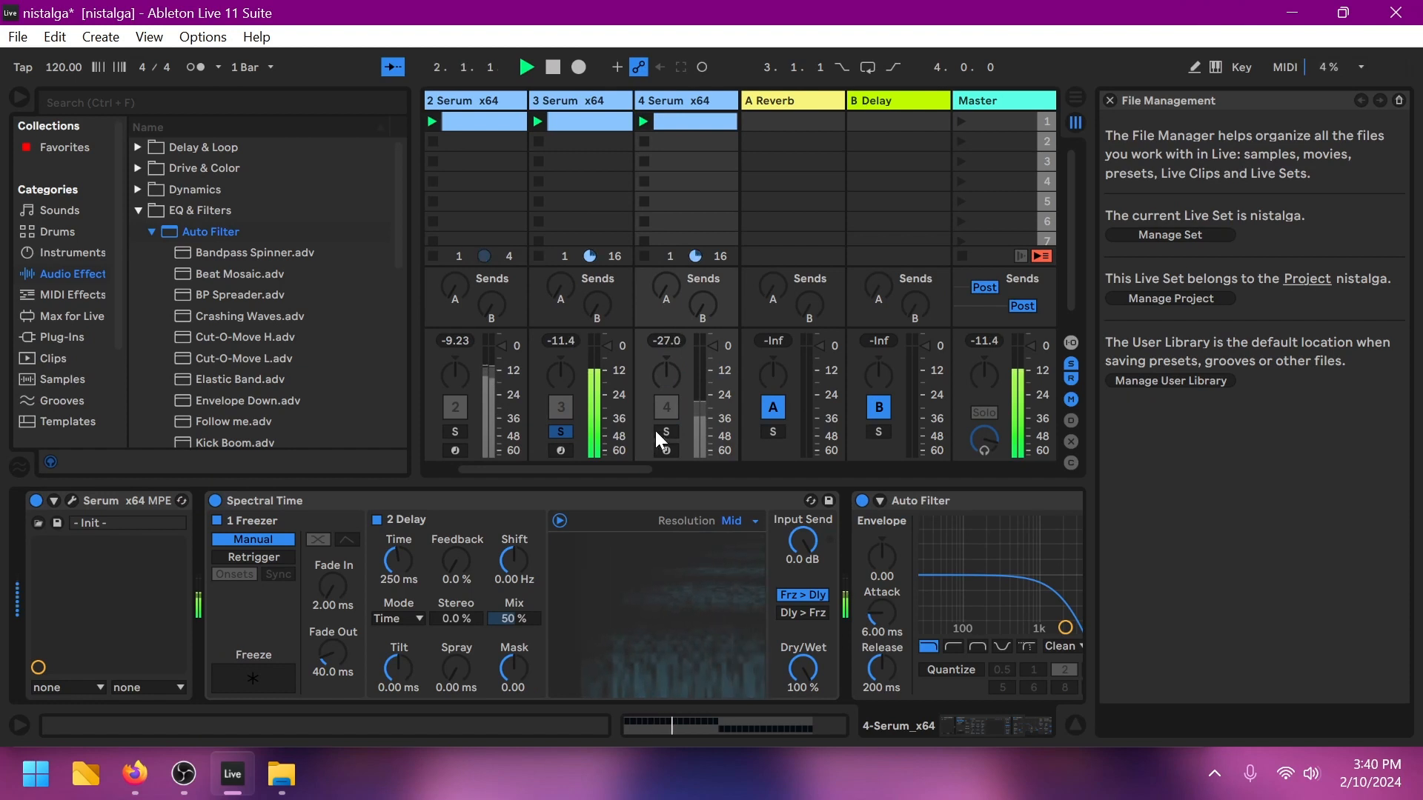
# Step: Bypass Spectral Time on the third Serum track, stop playback and remove the effect from the device chain
pyautogui.click(619, 100)
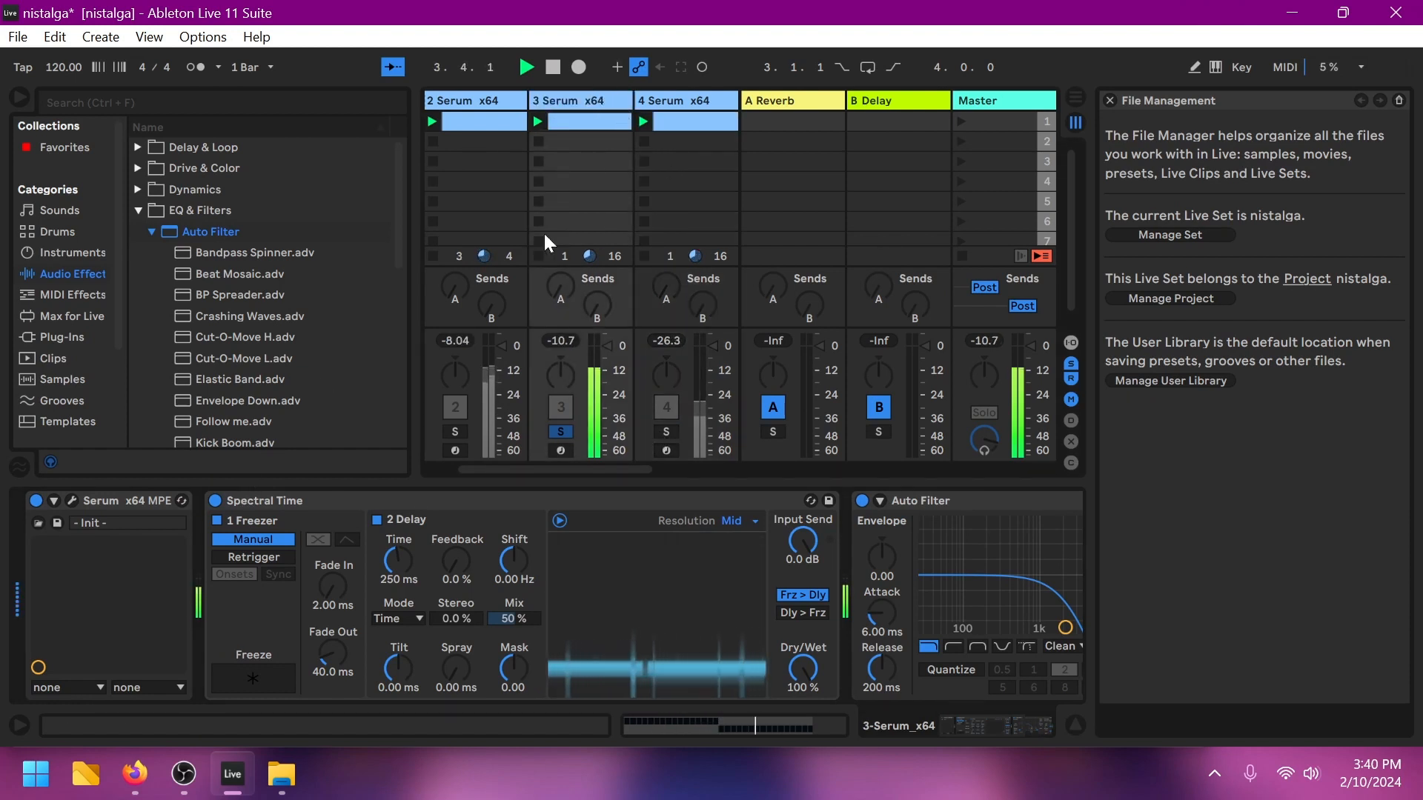
pyautogui.click(215, 501)
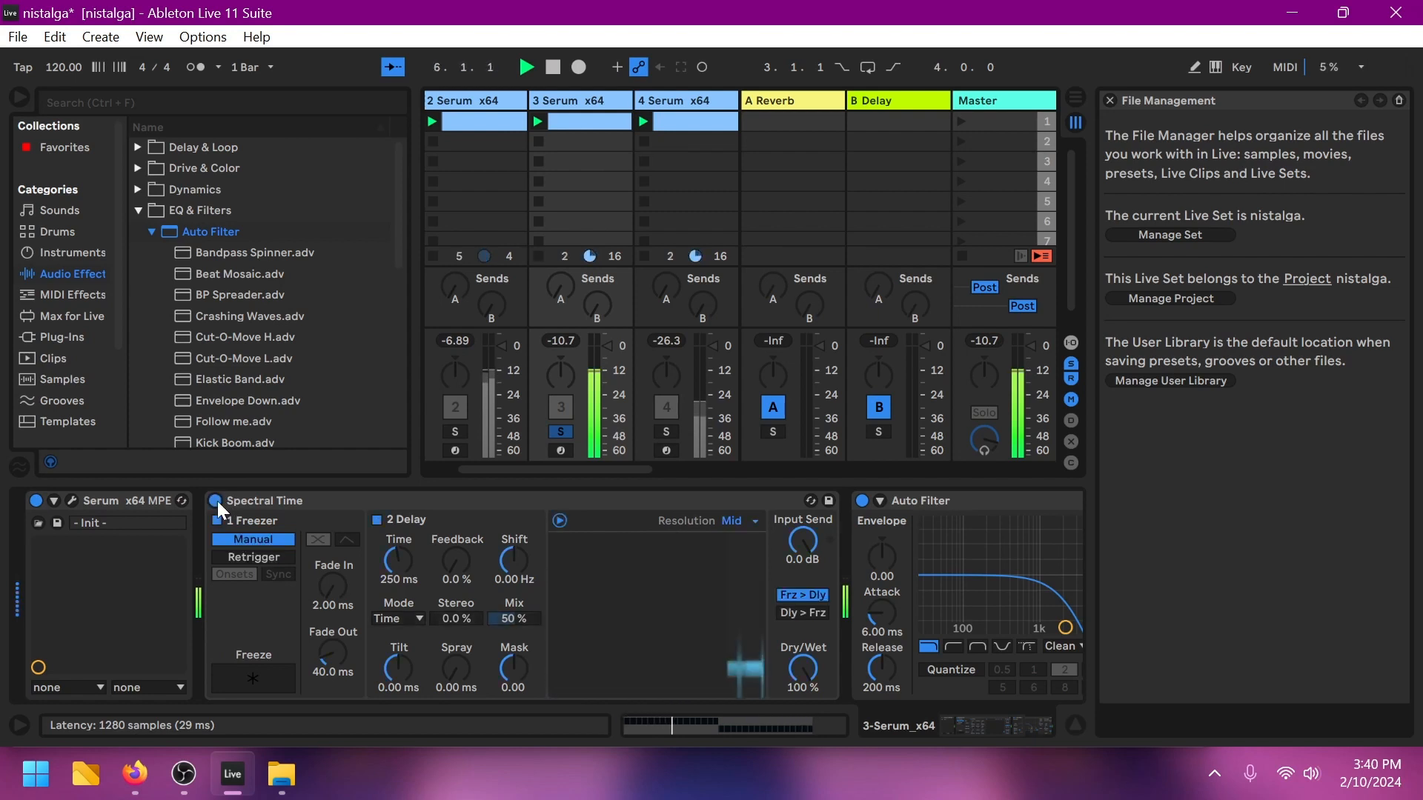
pyautogui.press('space')
pyautogui.rightClick(318, 507)
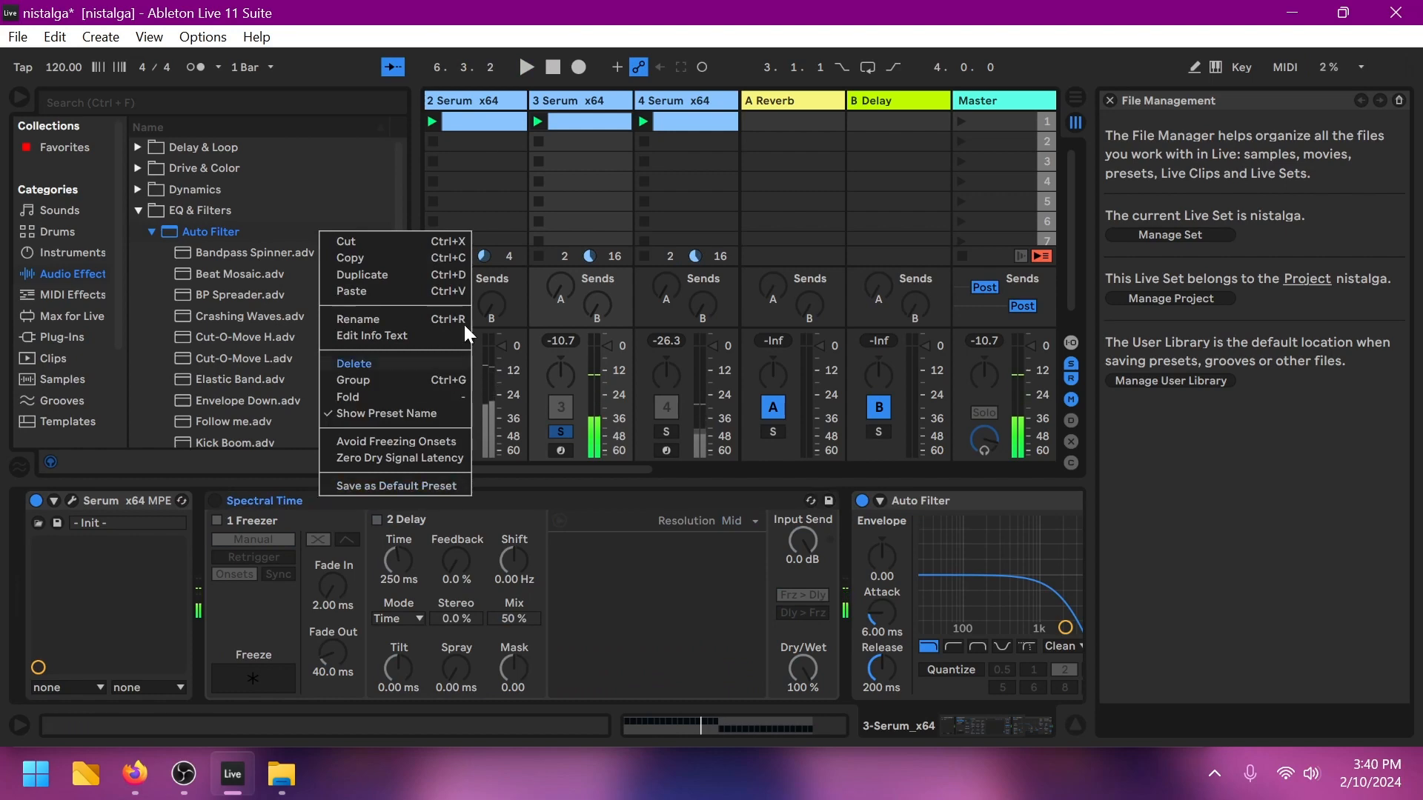
pyautogui.click(346, 242)
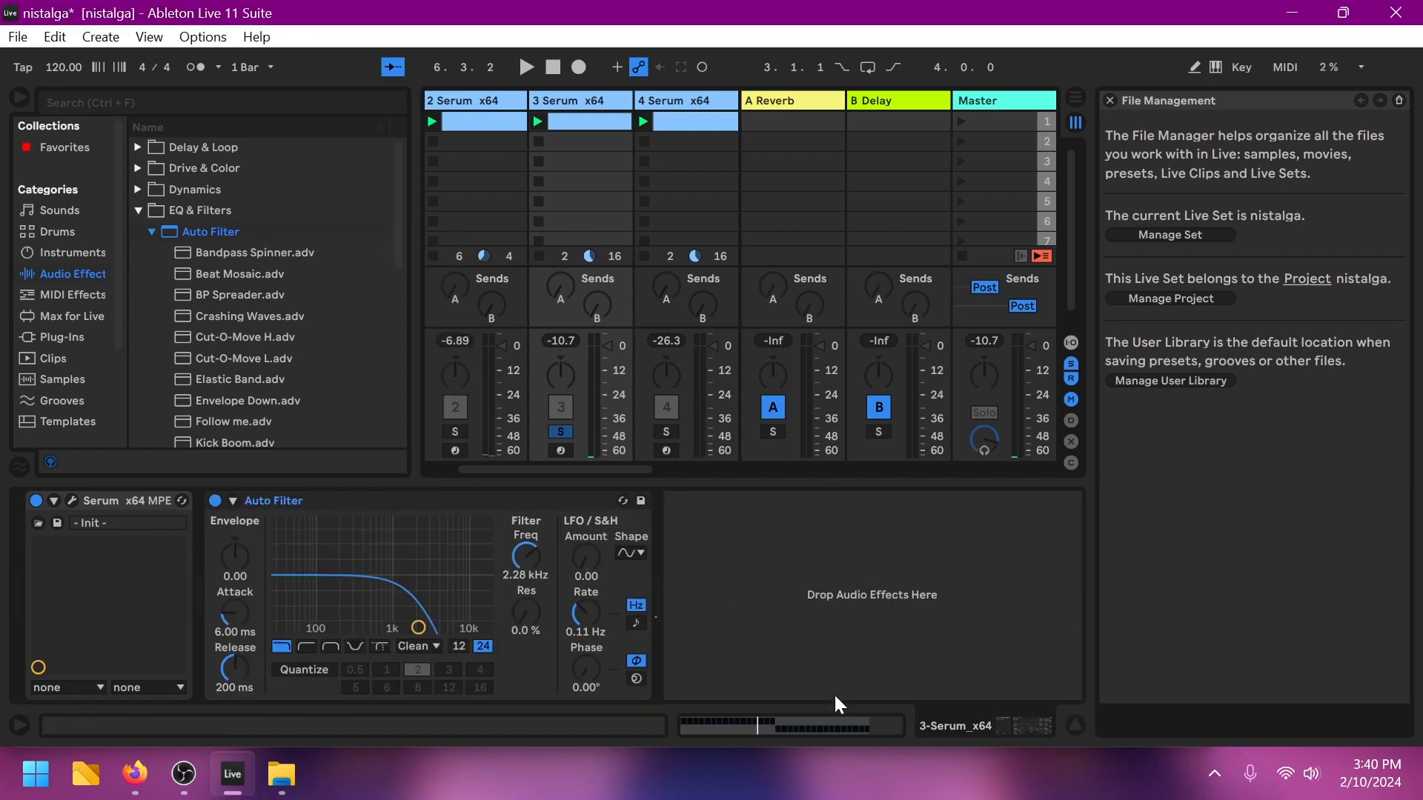
# Step: Set the sub oscillator octave to 3 in the third track's Serum
pyautogui.click(73, 501)
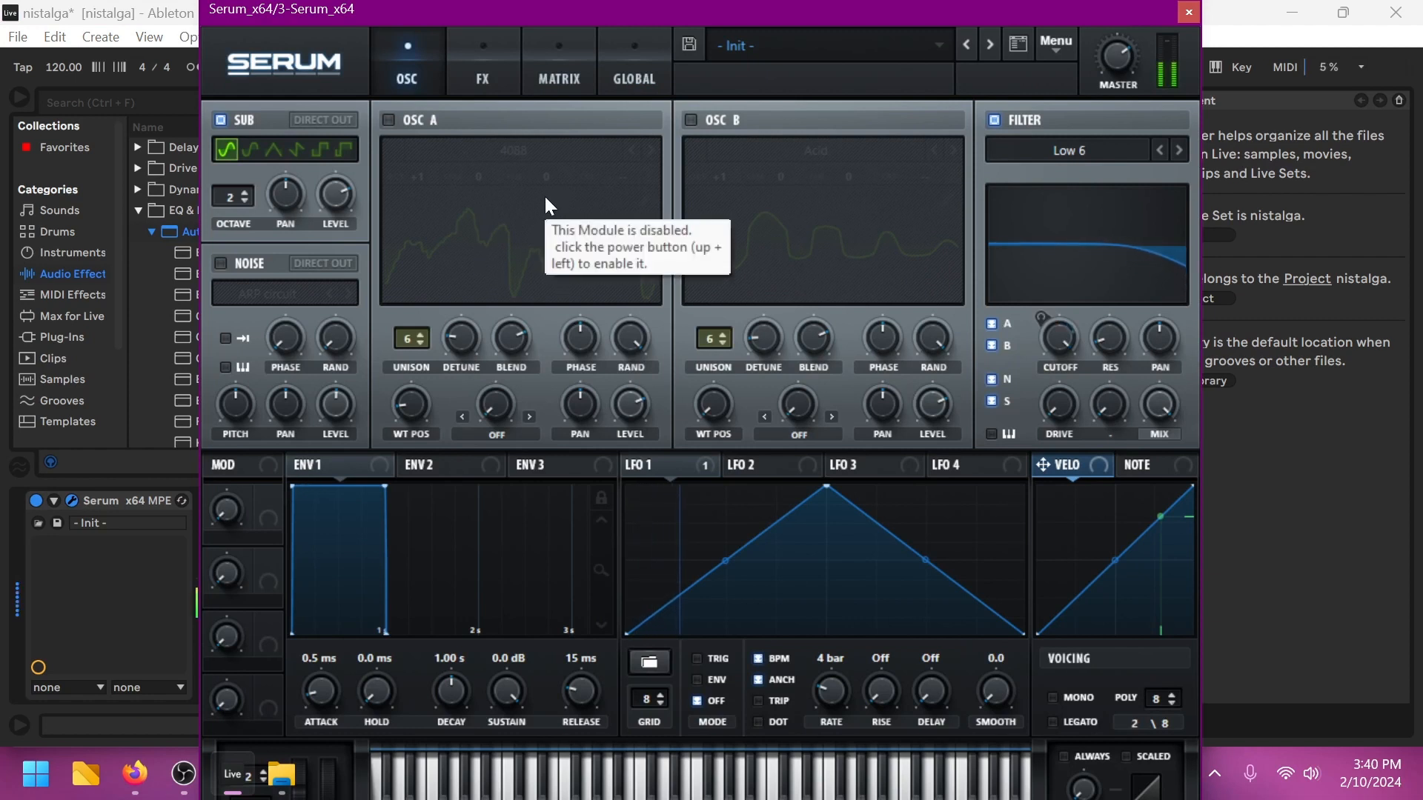
pyautogui.click(247, 196)
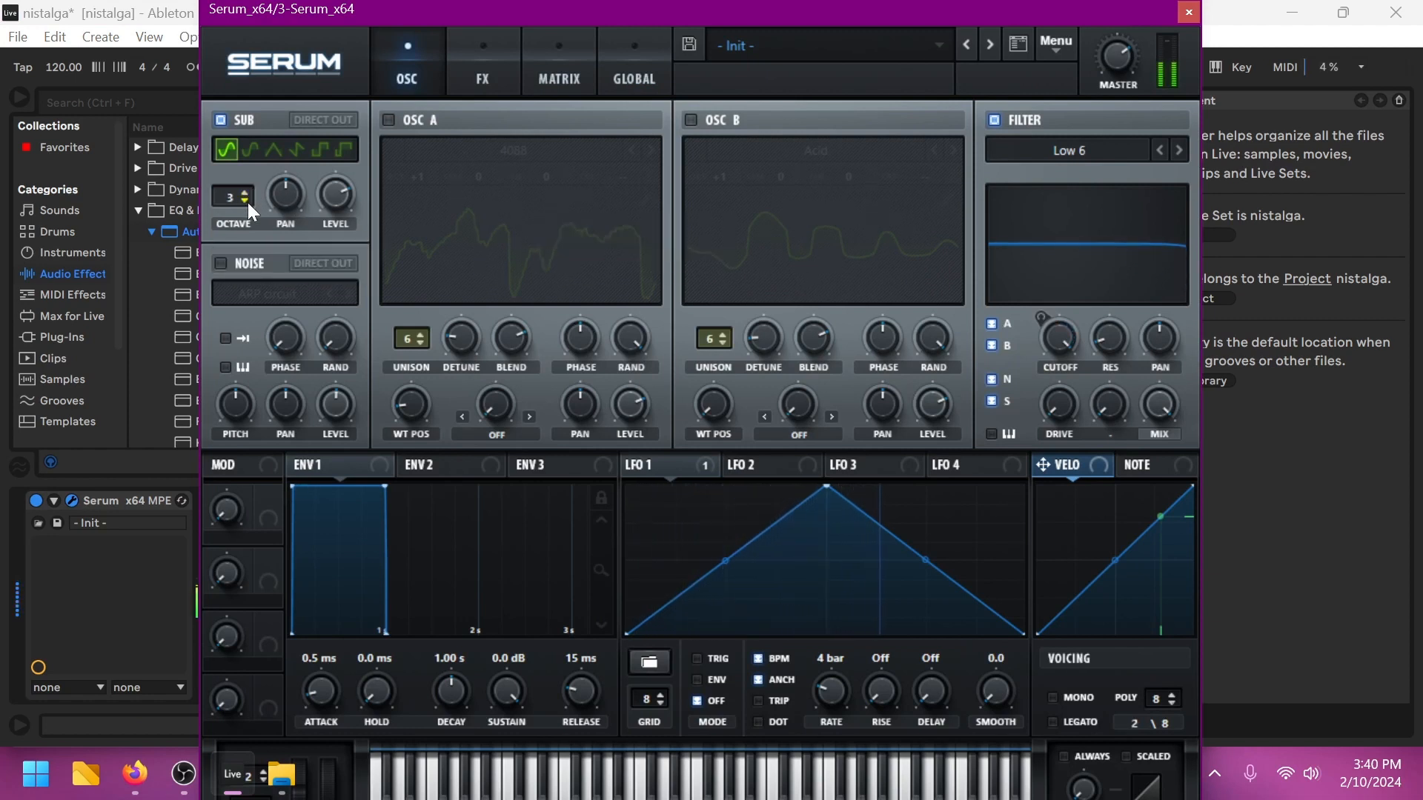
pyautogui.click(1196, 12)
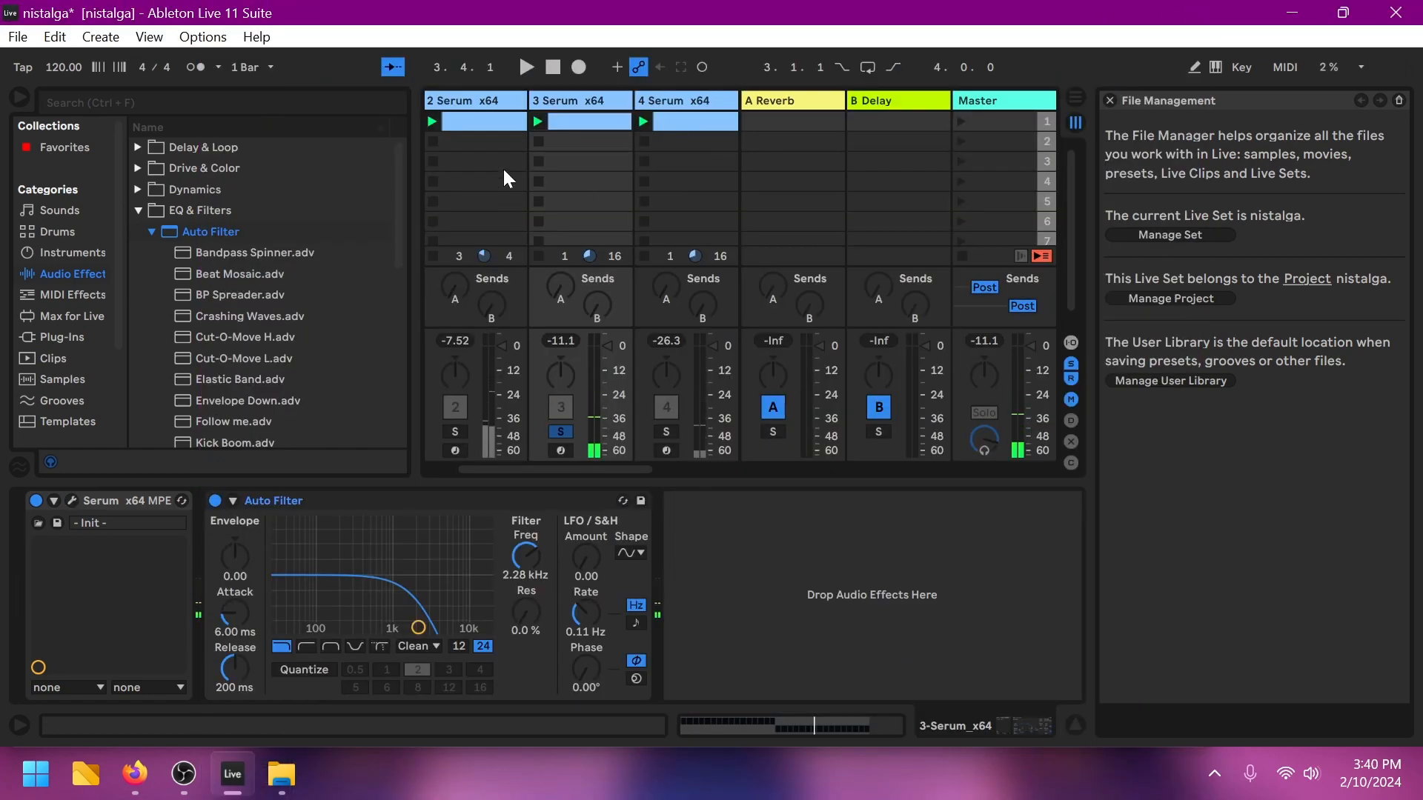
# Step: Lengthen the C1 notes in the third track's clip to one beat each, repeating them across bars 1 and 2
pyautogui.click(594, 124)
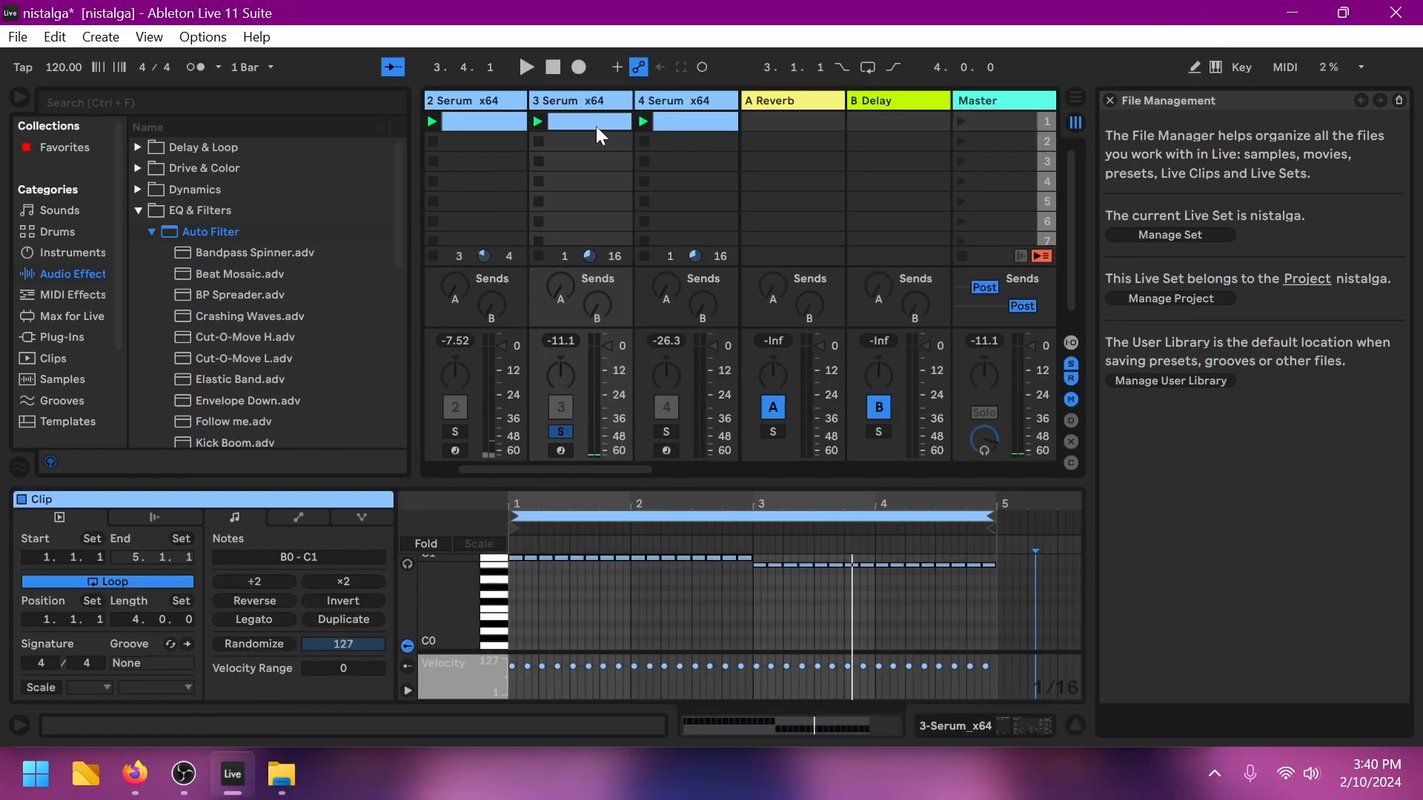
pyautogui.click(531, 558)
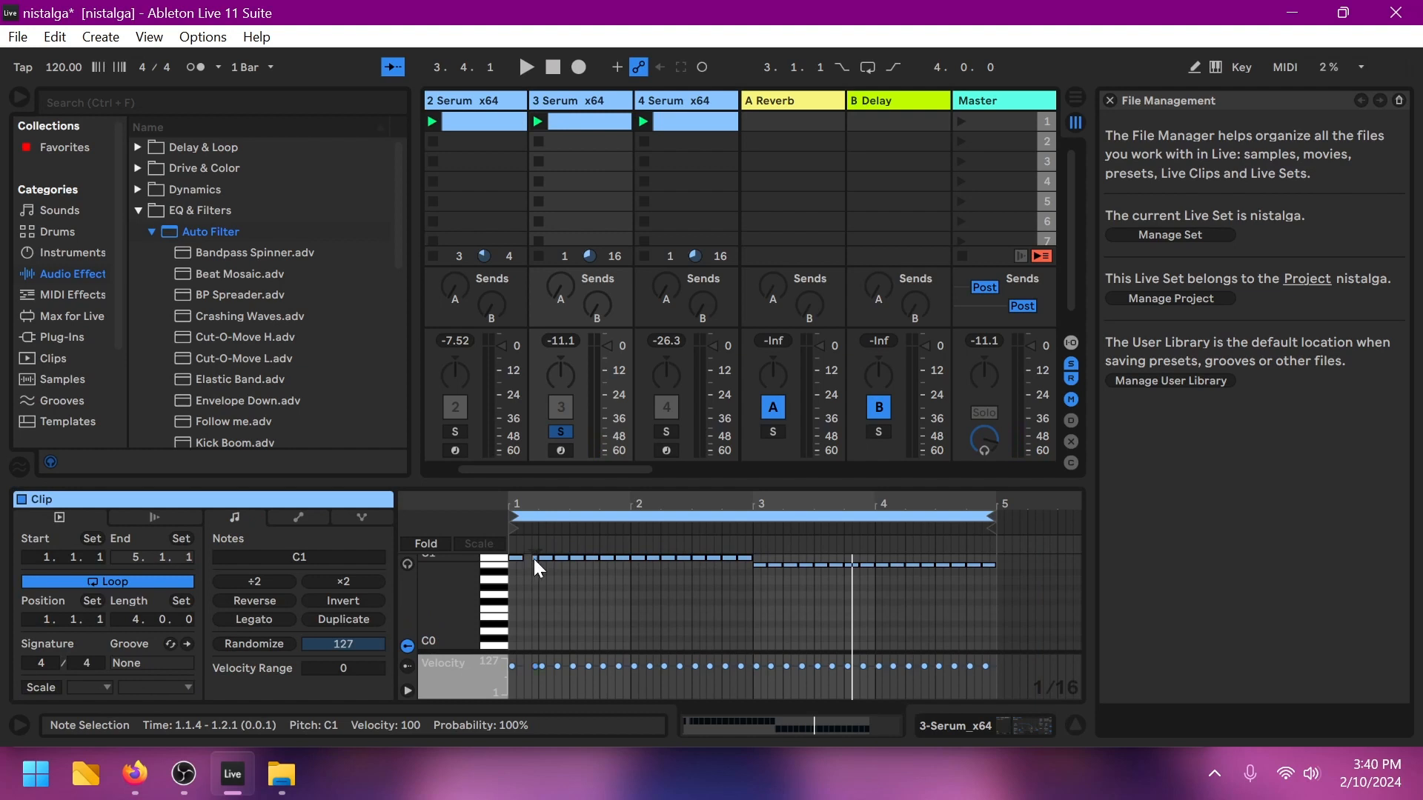
pyautogui.click(531, 566)
pyautogui.moveTo(523, 561); pyautogui.dragTo(549, 563)
pyautogui.hotkey('ctrl', 'd')
pyautogui.hotkey('ctrl', 'd')
pyautogui.hotkey('ctrl', 'd')
pyautogui.hotkey('ctrl', 'd')
pyautogui.hotkey('ctrl', 'd')
pyautogui.hotkey('ctrl', 'd')
pyautogui.hotkey('ctrl', 'd')
pyautogui.hotkey('ctrl', 'd')
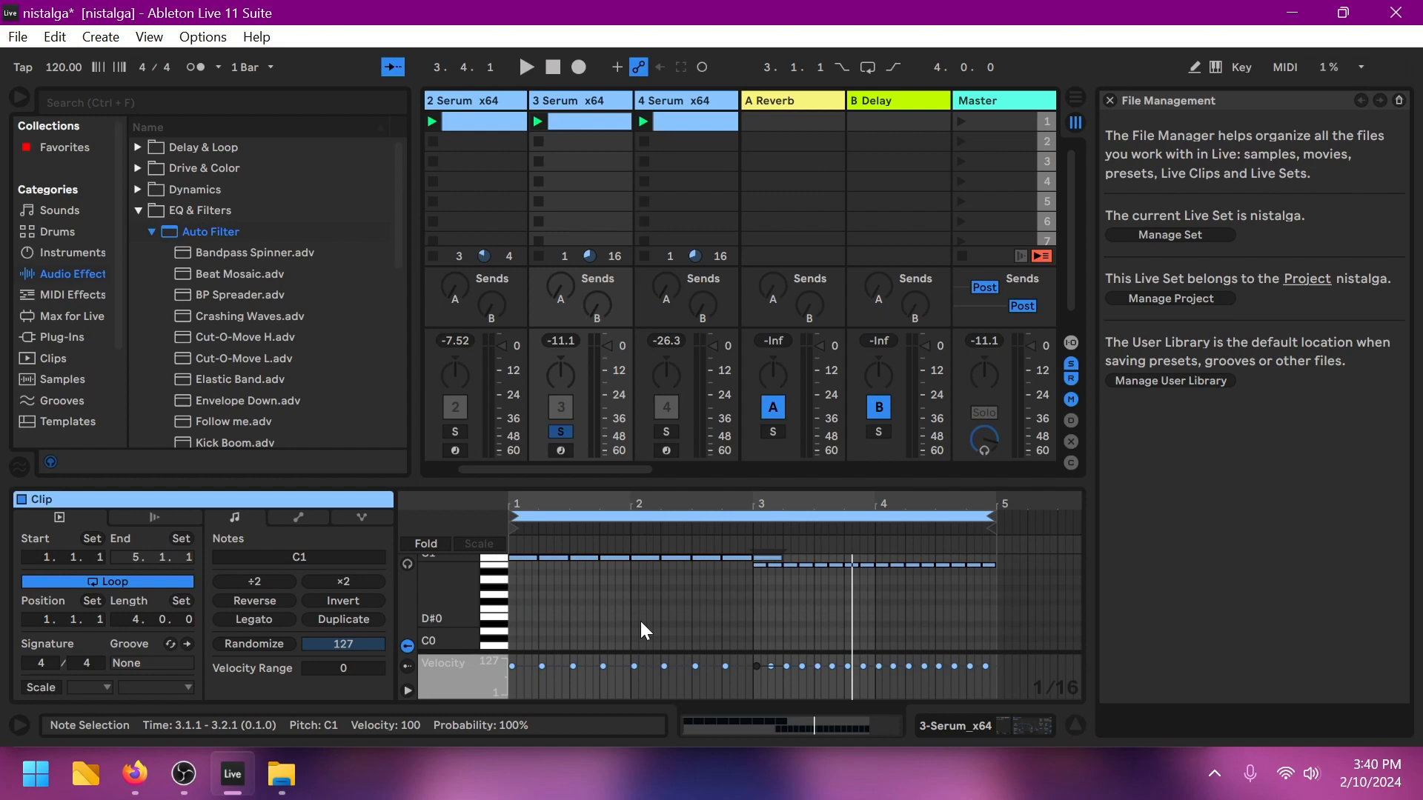
# Step: Lower the one-beat note at bar 3 to B0, repeat it through bars 3 and 4, and play the clip
pyautogui.press('Down')
pyautogui.hotkey('ctrl', 'd')
pyautogui.hotkey('ctrl', 'd')
pyautogui.hotkey('ctrl', 'd')
pyautogui.hotkey('ctrl', 'd')
pyautogui.hotkey('ctrl', 'd')
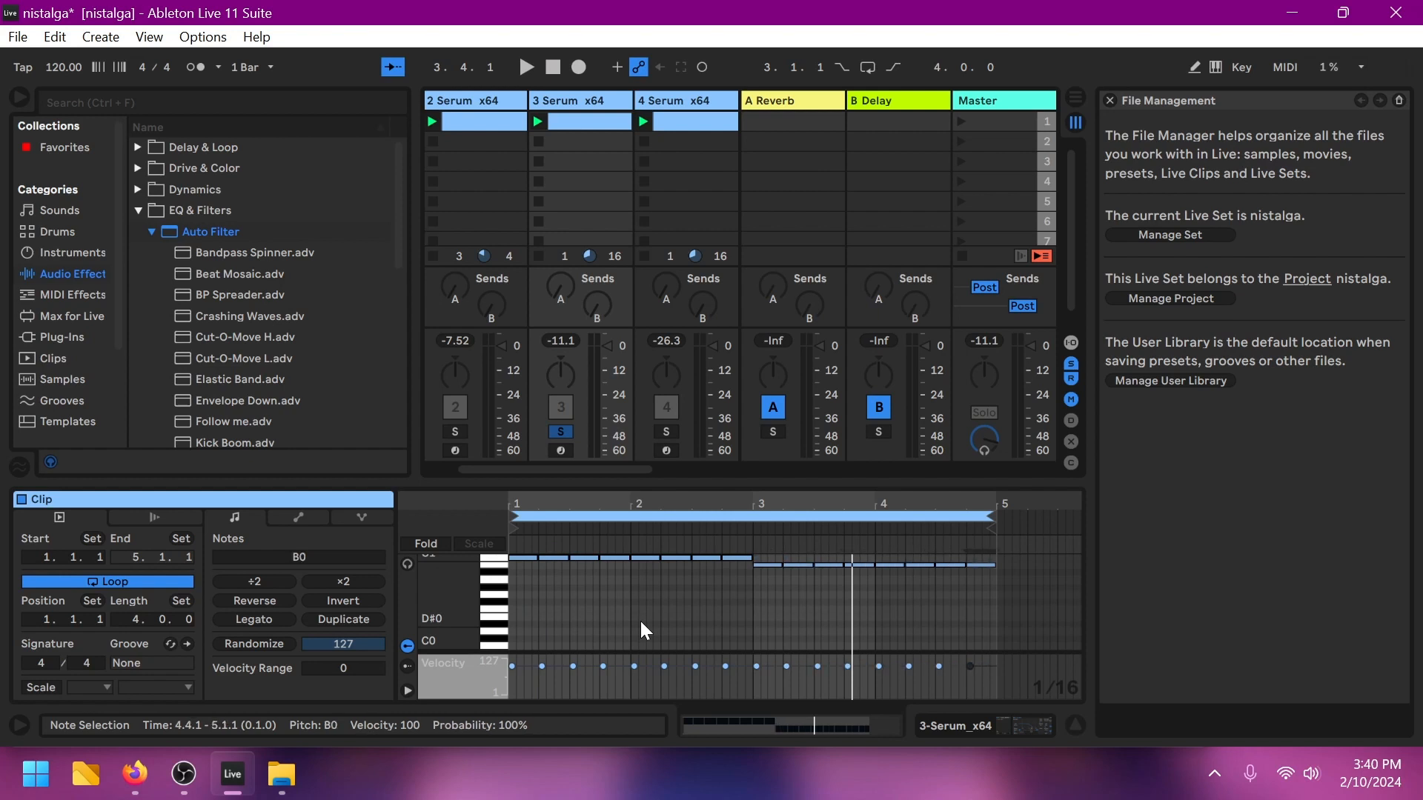
pyautogui.press('space')
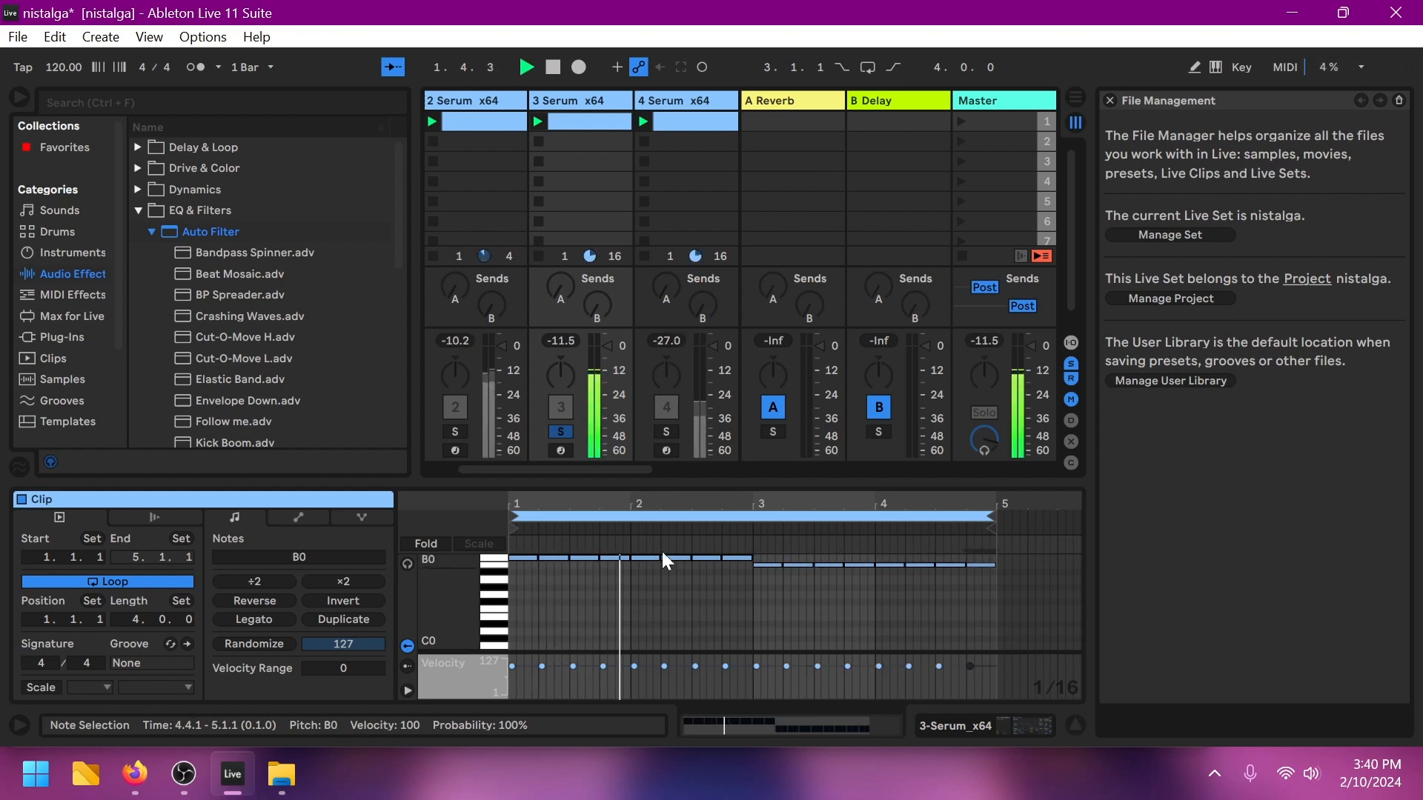
# Step: Audition the third Serum track together with its duplicate and the B Bass track by soloing them as well
pyautogui.click(669, 433)
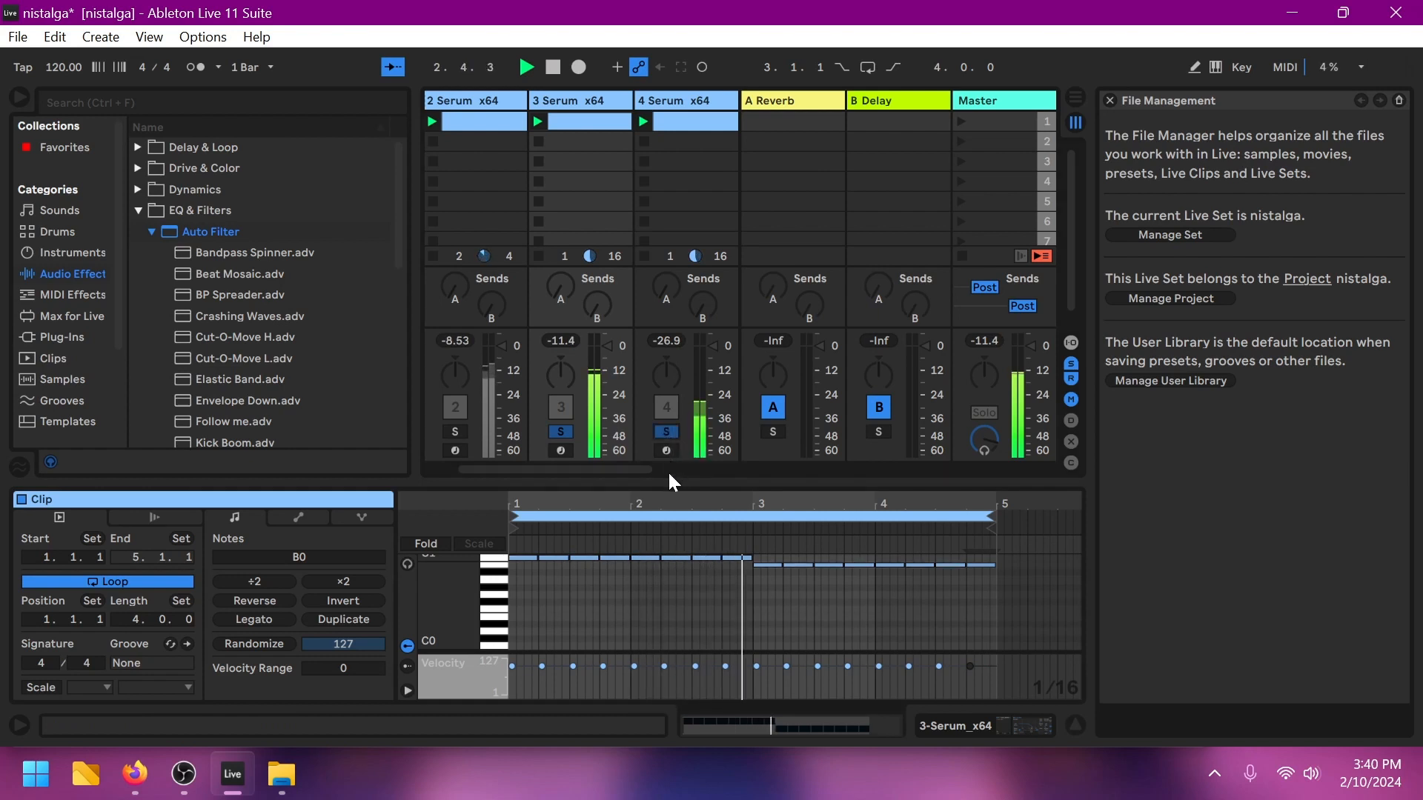
pyautogui.moveTo(636, 467); pyautogui.dragTo(707, 468)
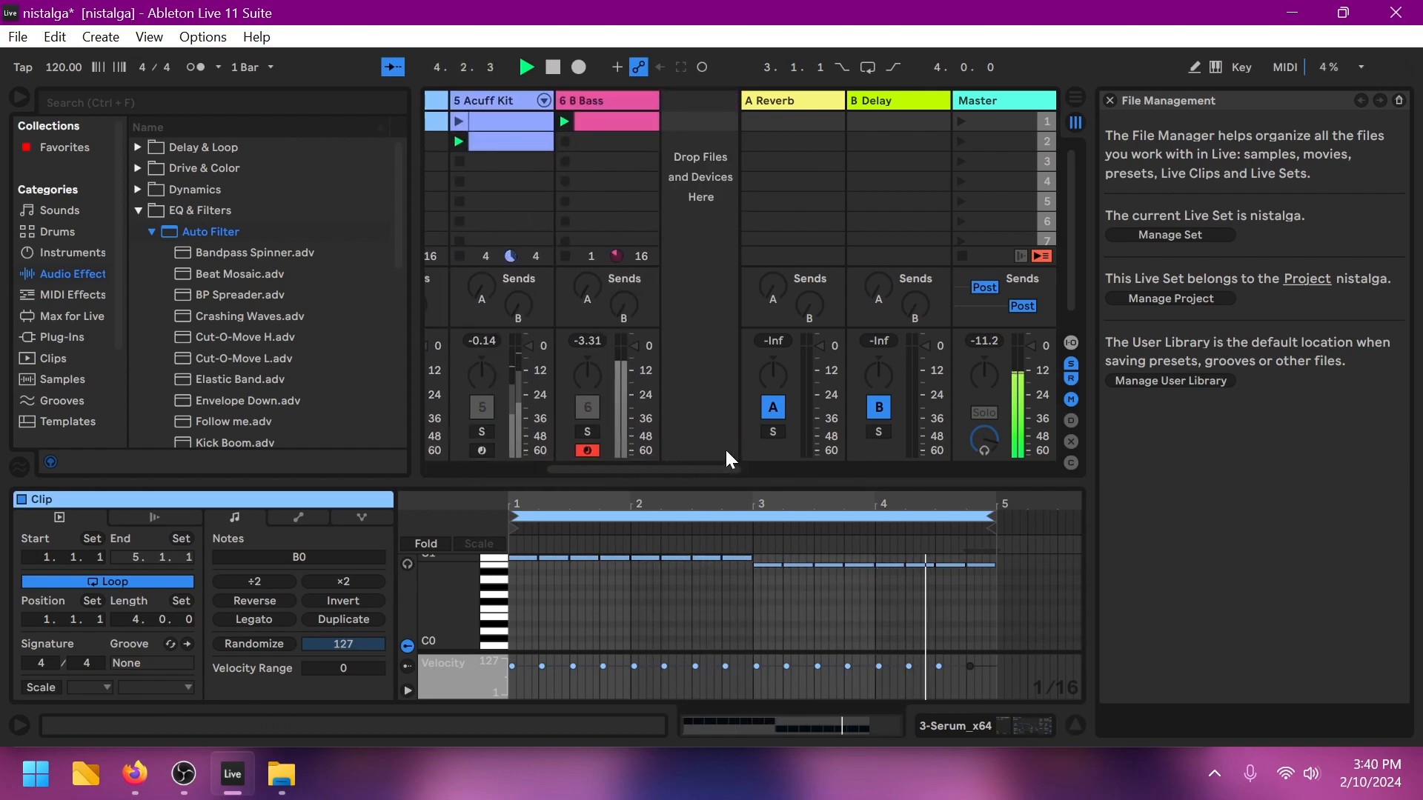
pyautogui.click(587, 431)
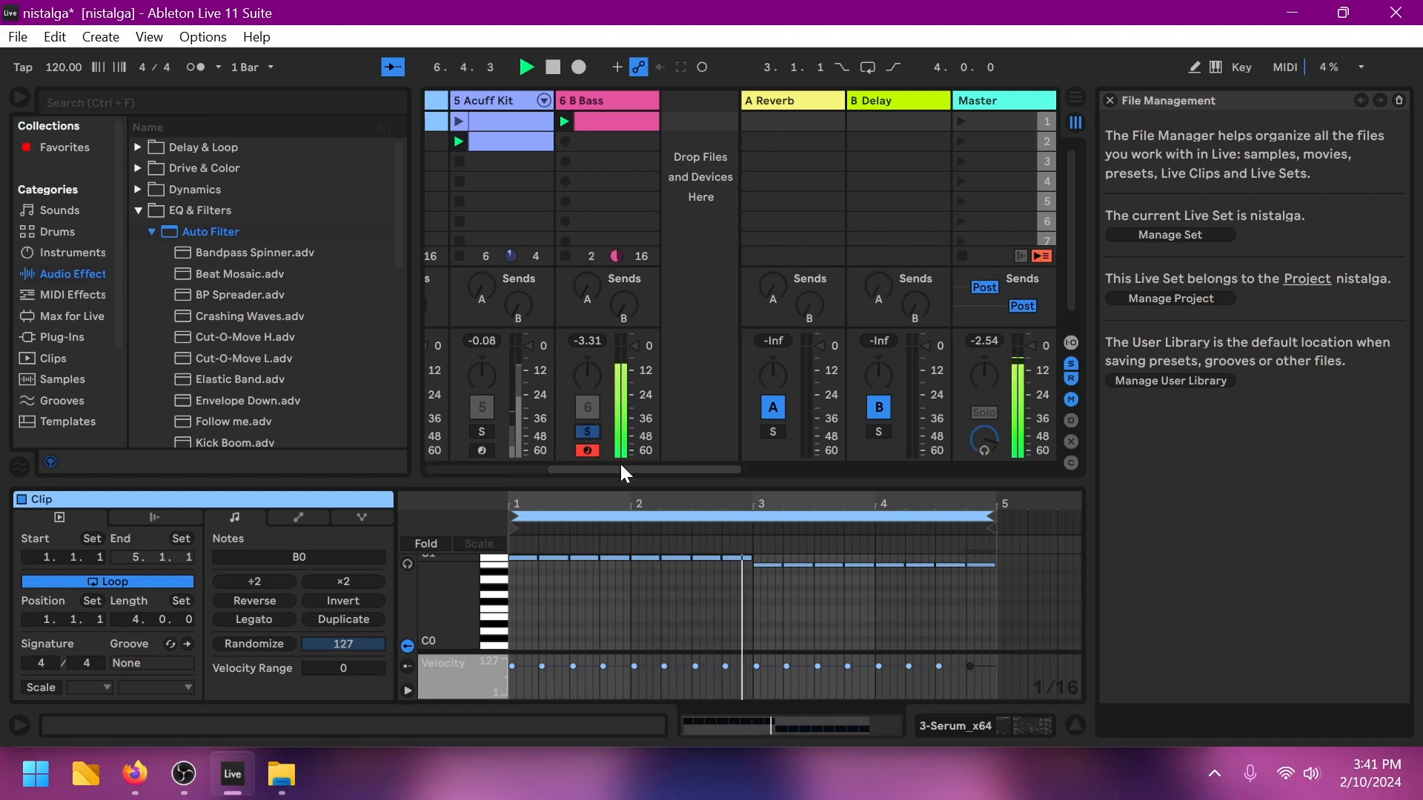
# Step: Lower the third Serum track's Auto Filter frequency to 128 Hz, and compare the track in the full mix and soloed
pyautogui.moveTo(621, 469); pyautogui.dragTo(504, 467)
pyautogui.click(637, 105)
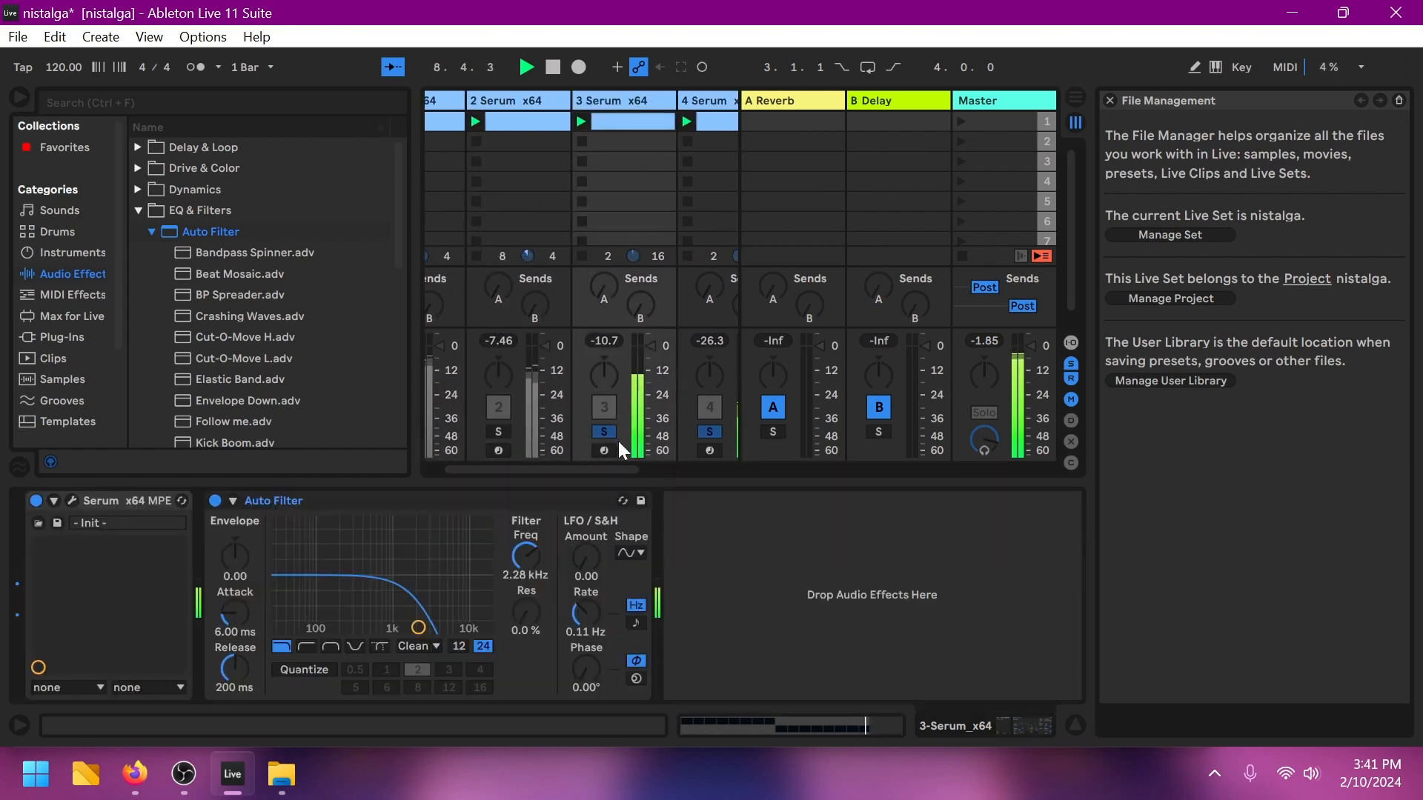
pyautogui.moveTo(418, 627); pyautogui.dragTo(389, 628)
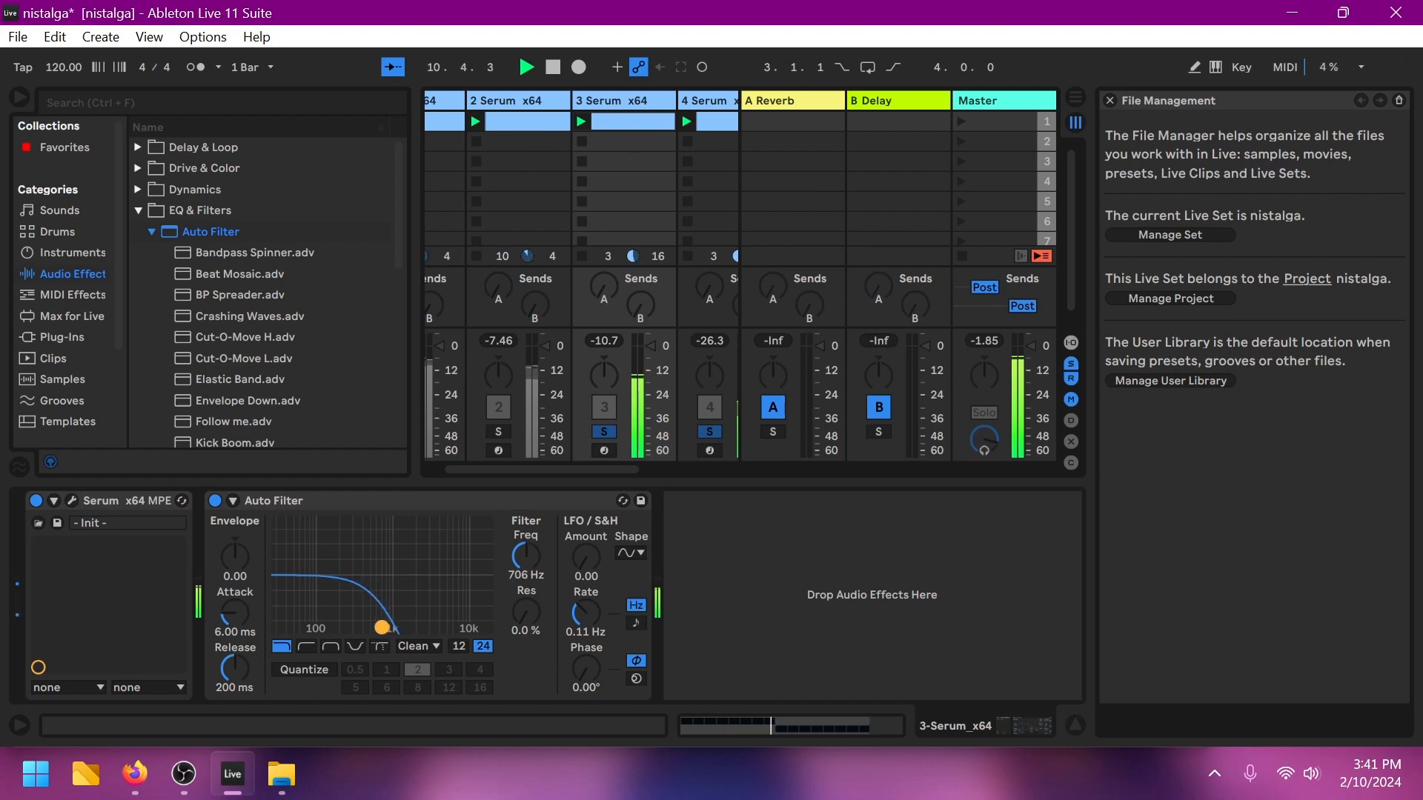
pyautogui.moveTo(377, 628); pyautogui.dragTo(331, 628)
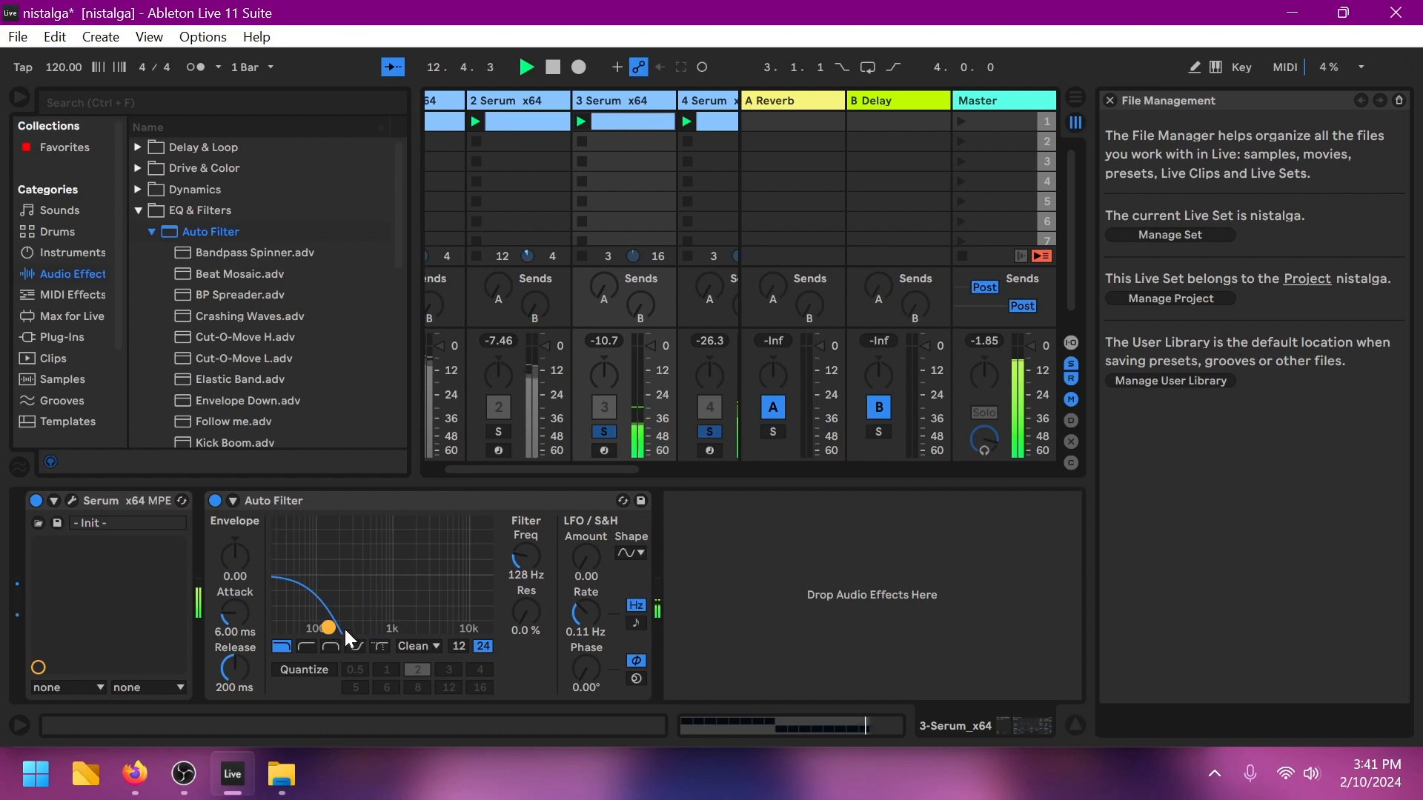
pyautogui.click(605, 433)
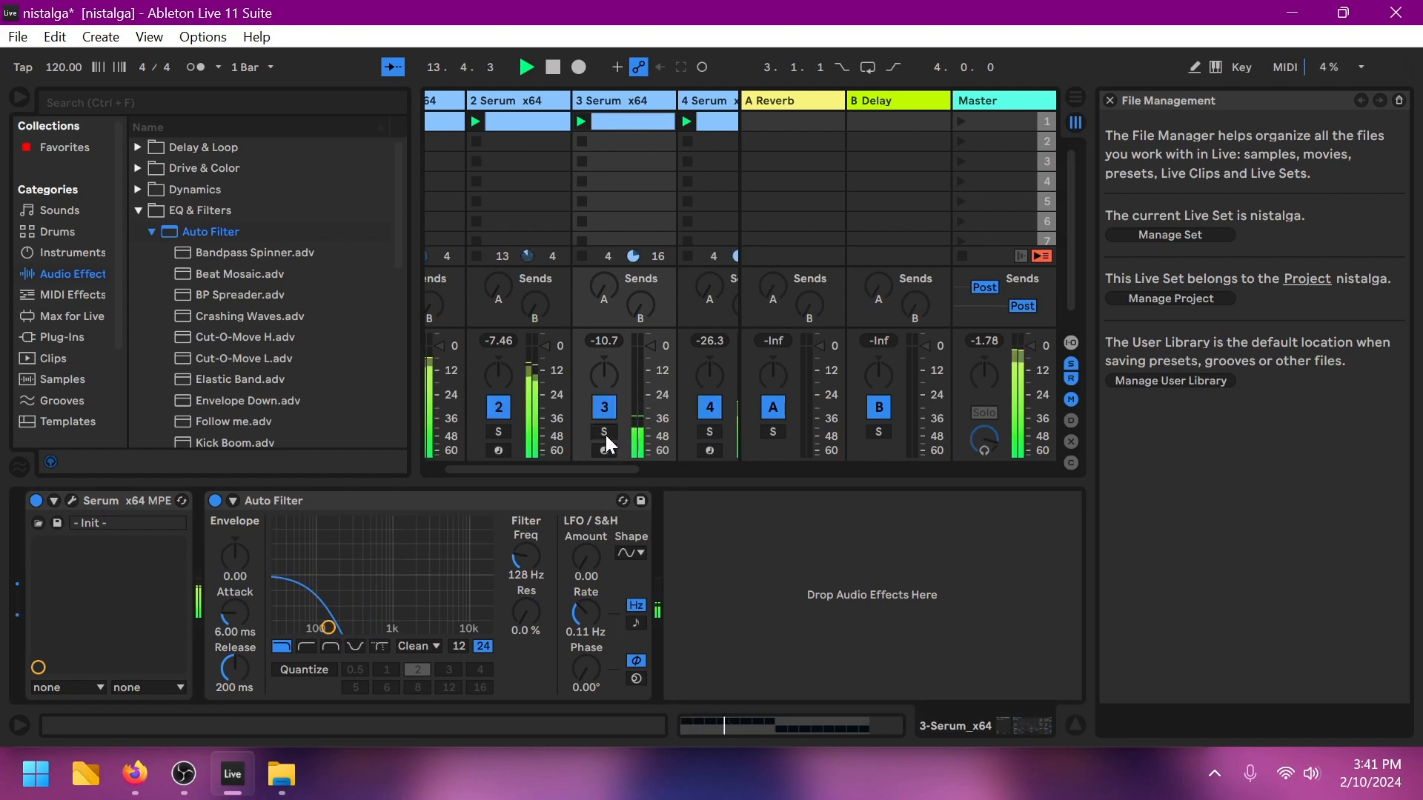
pyautogui.click(605, 433)
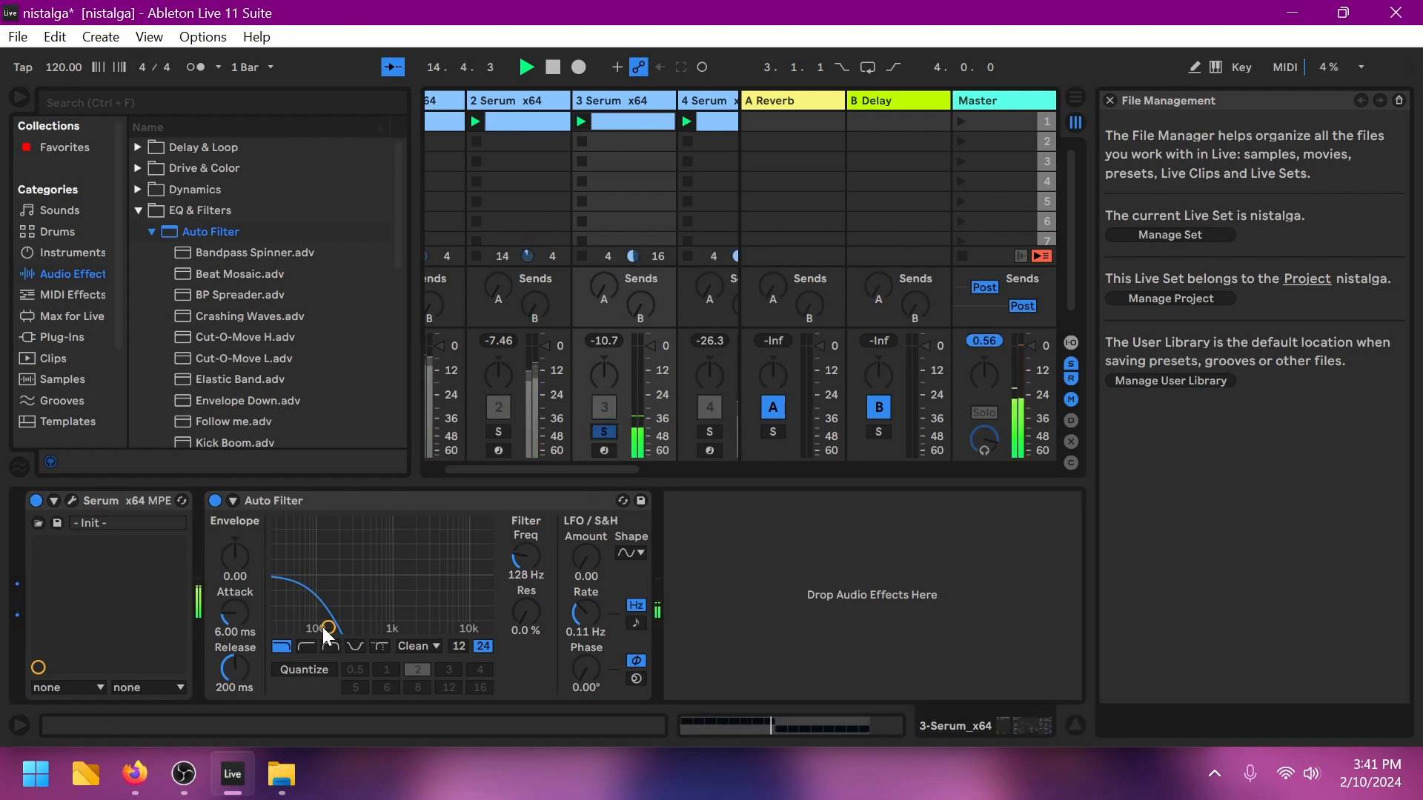
# Step: Raise the third Serum track's Auto Filter frequency to 4.81 kHz, compare it with the filter bypassed, and unsolo the track
pyautogui.moveTo(328, 628); pyautogui.dragTo(442, 627)
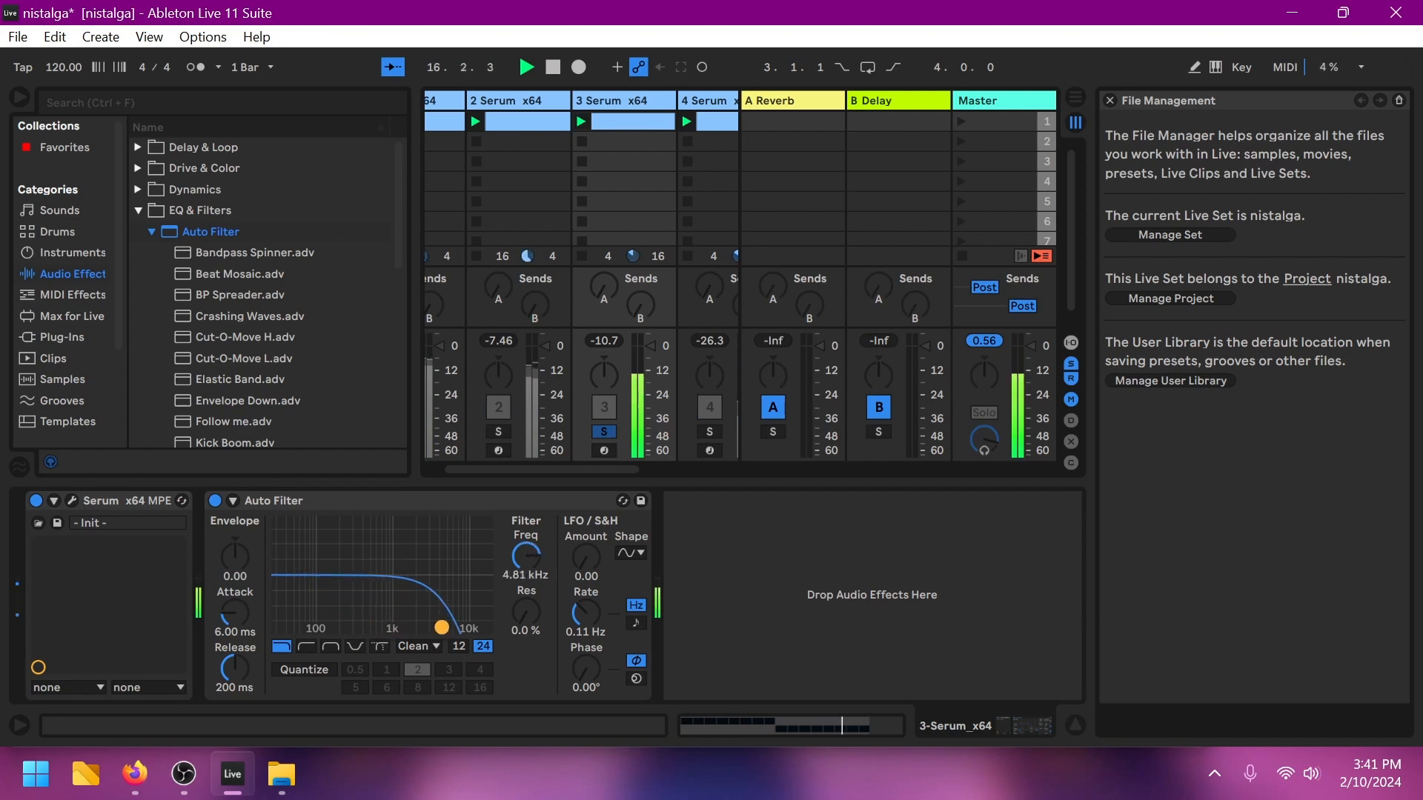
pyautogui.click(215, 501)
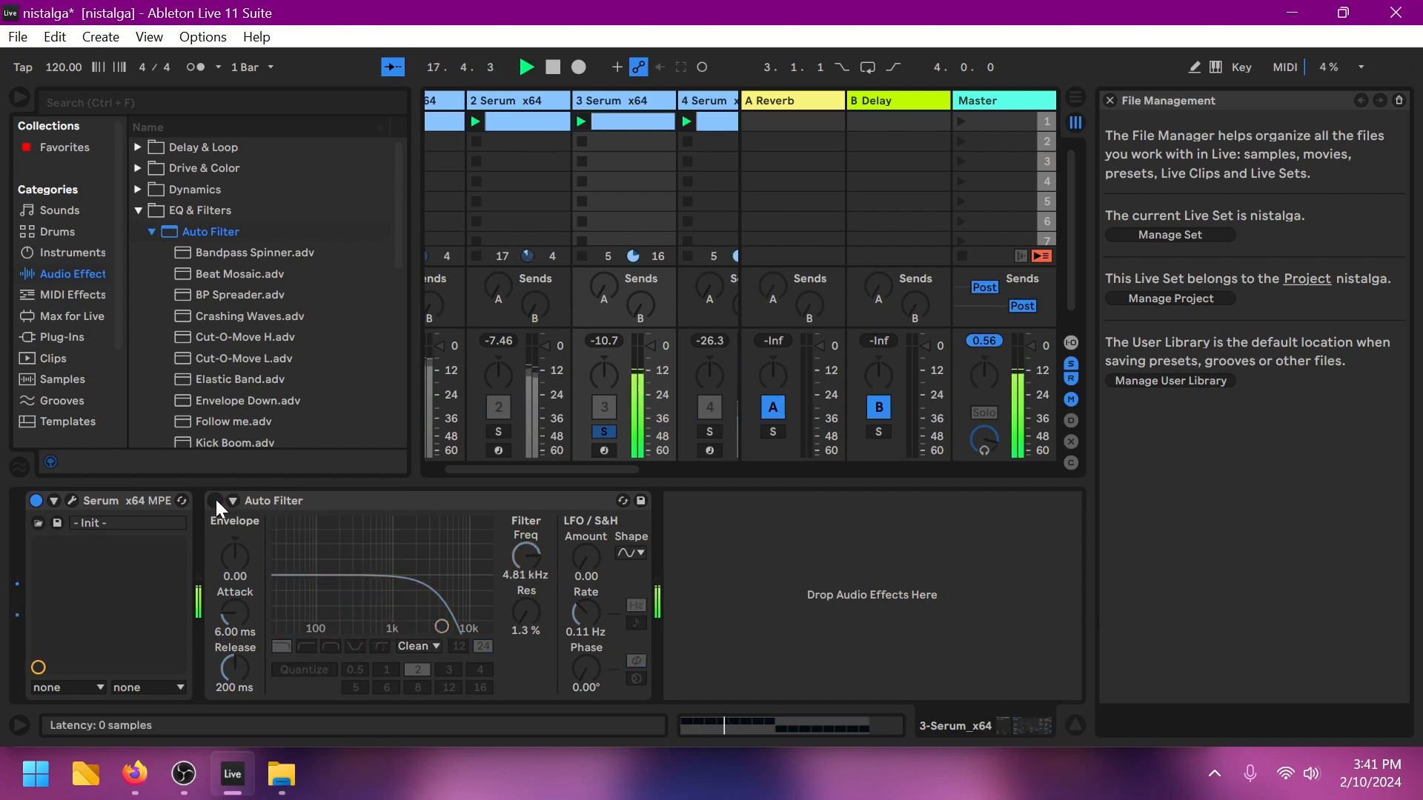
pyautogui.click(215, 501)
pyautogui.press('space')
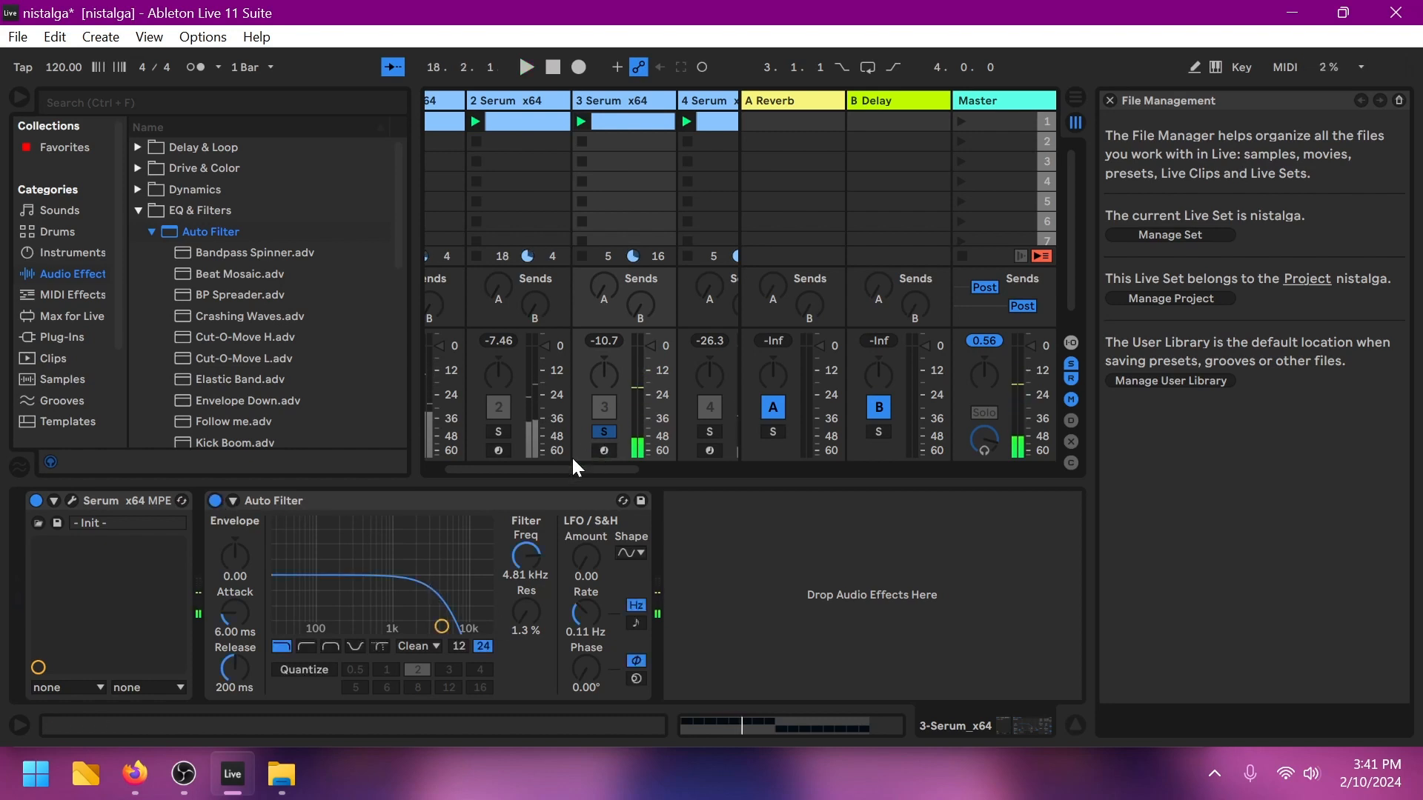
pyautogui.click(604, 433)
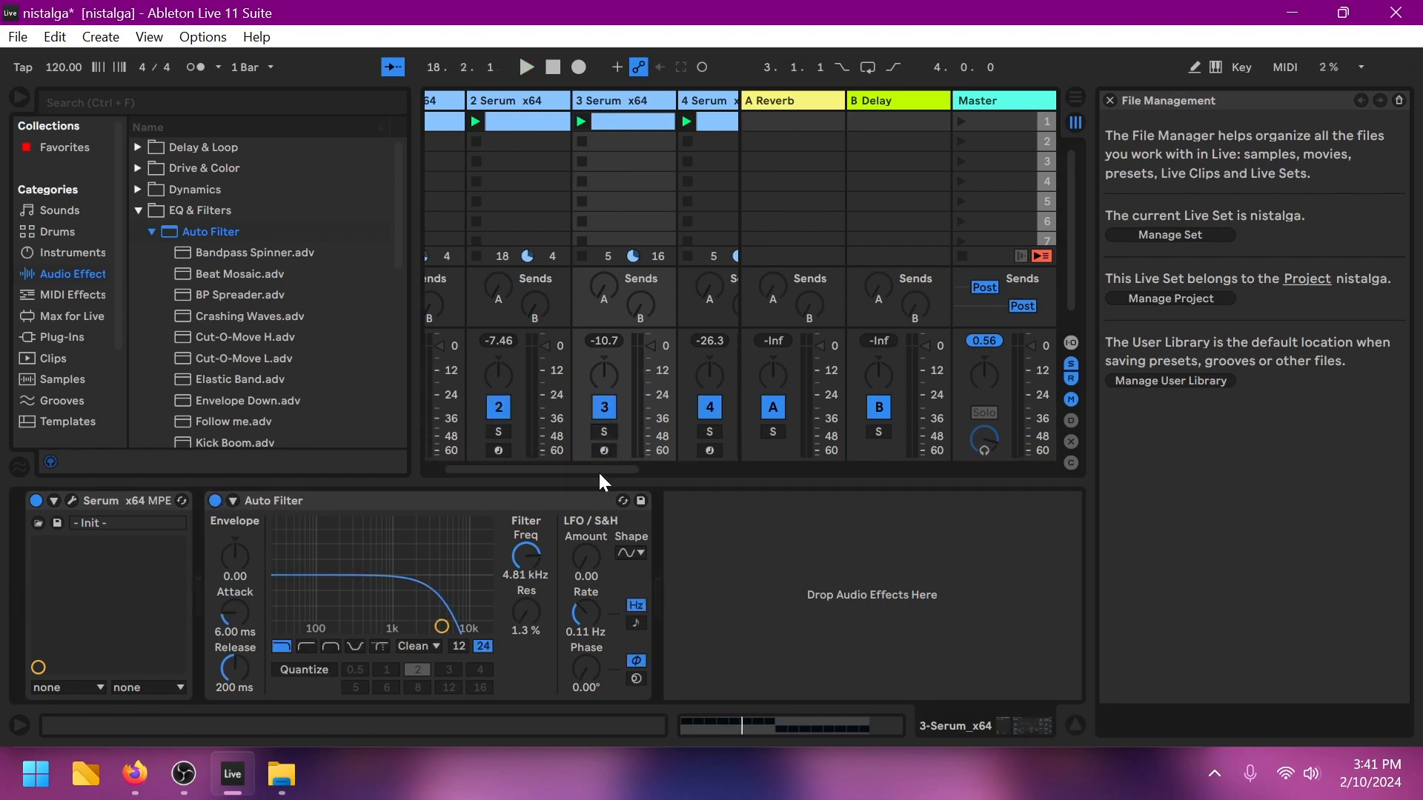
# Step: Audition the B Bass track soloed and display the notes of its clip
pyautogui.moveTo(603, 471); pyautogui.dragTo(753, 466)
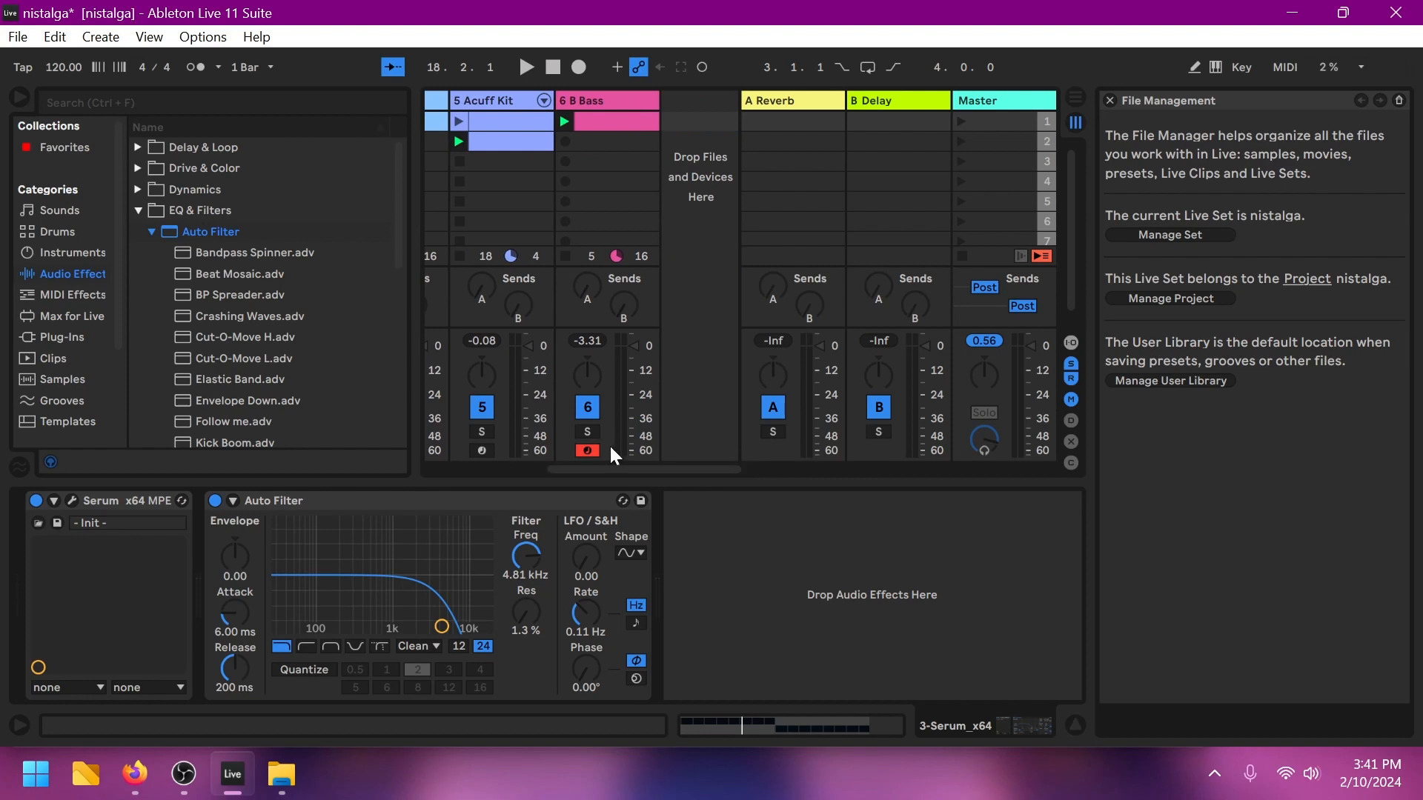
pyautogui.click(587, 432)
pyautogui.press('space')
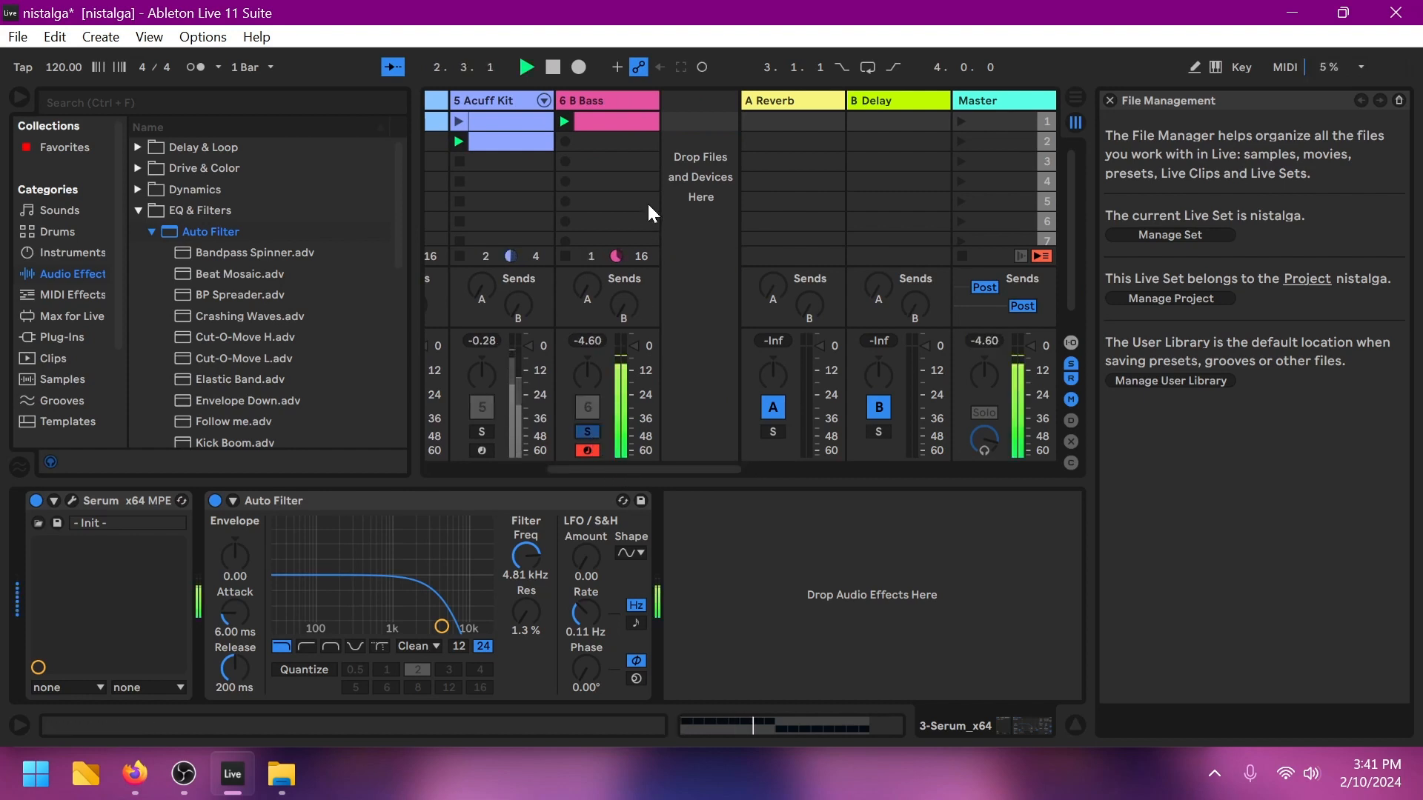
pyautogui.click(634, 121)
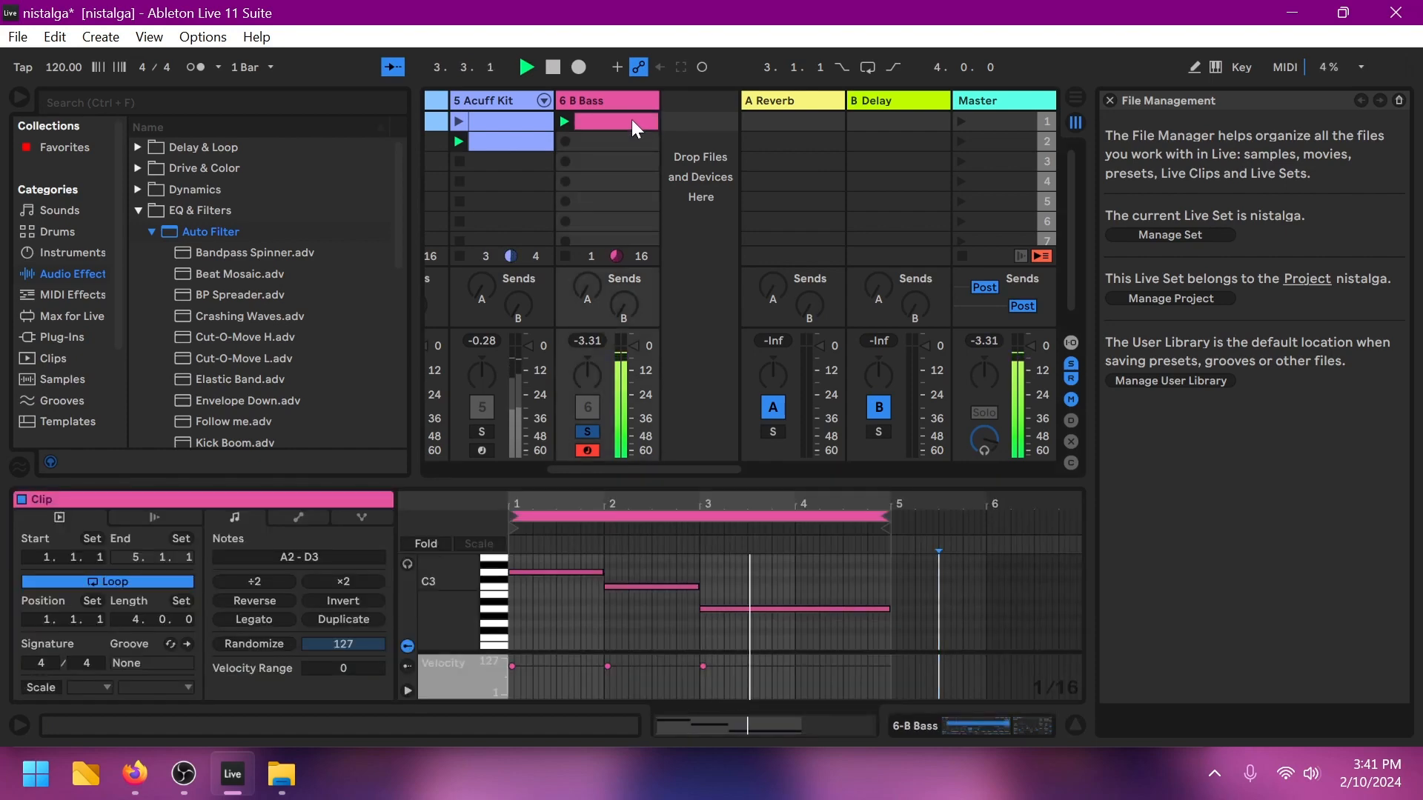
# Step: Audition the third Serum track soloed, add B Bass to the solo, and show the B Bass track's devices
pyautogui.moveTo(642, 473); pyautogui.dragTo(514, 462)
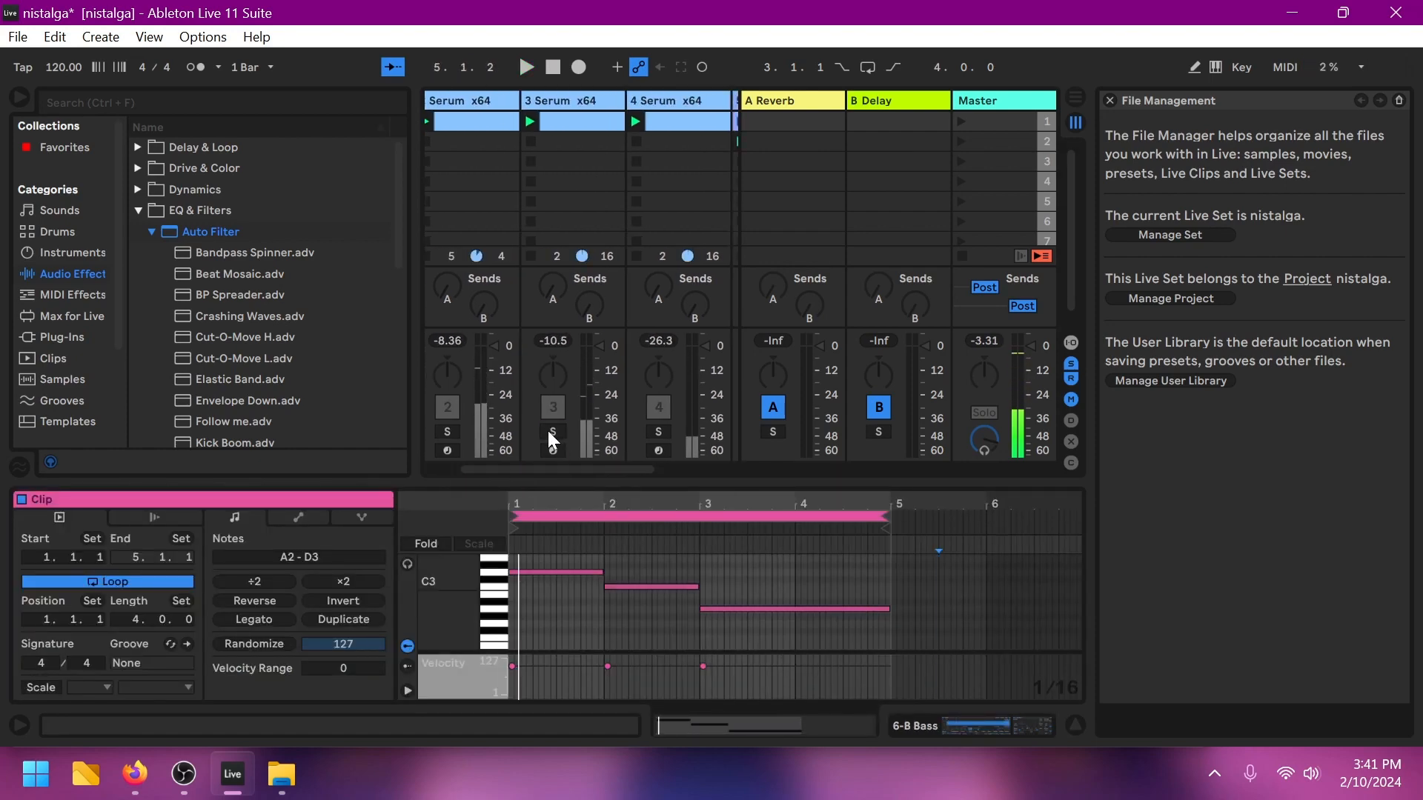
pyautogui.click(552, 432)
pyautogui.press('space')
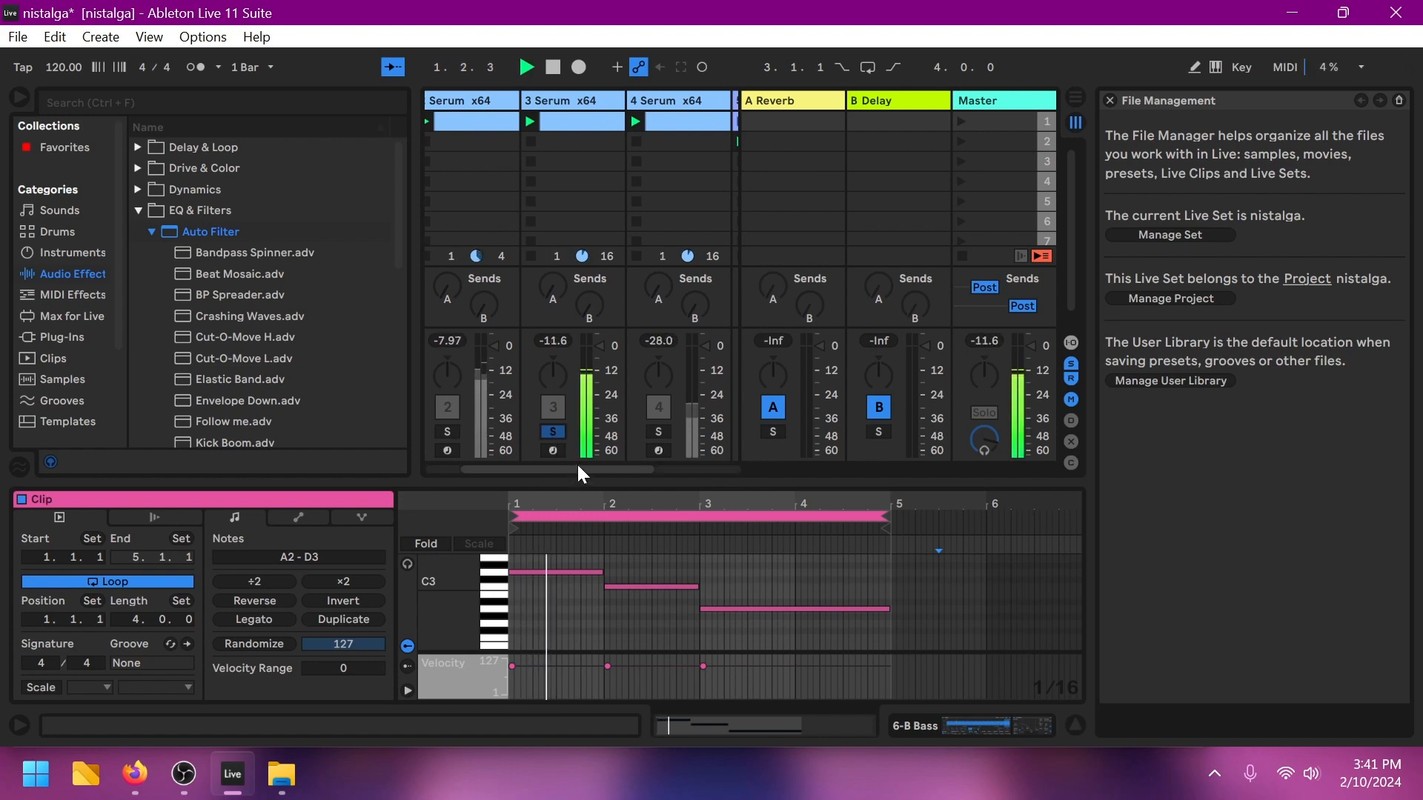
pyautogui.moveTo(576, 468); pyautogui.dragTo(665, 461)
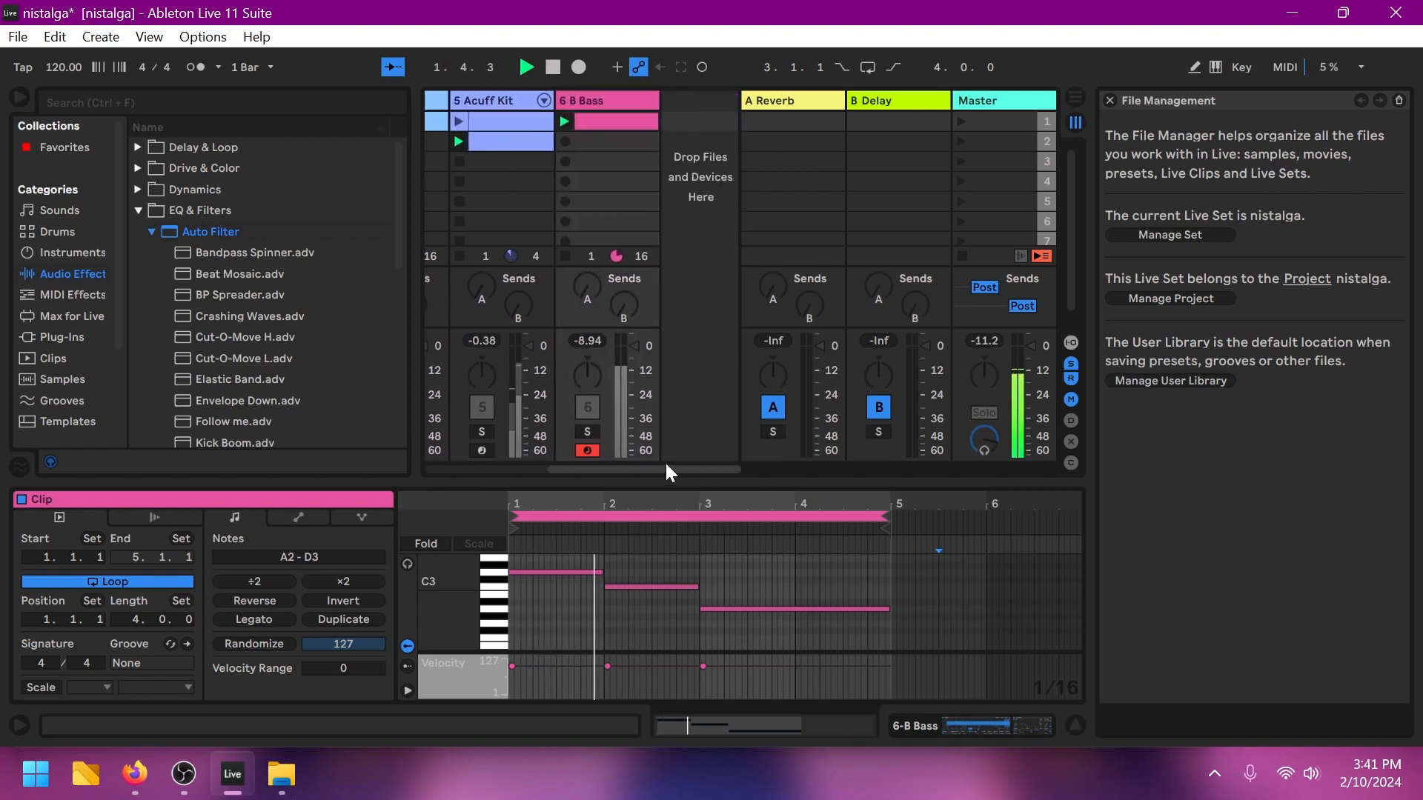
pyautogui.click(587, 432)
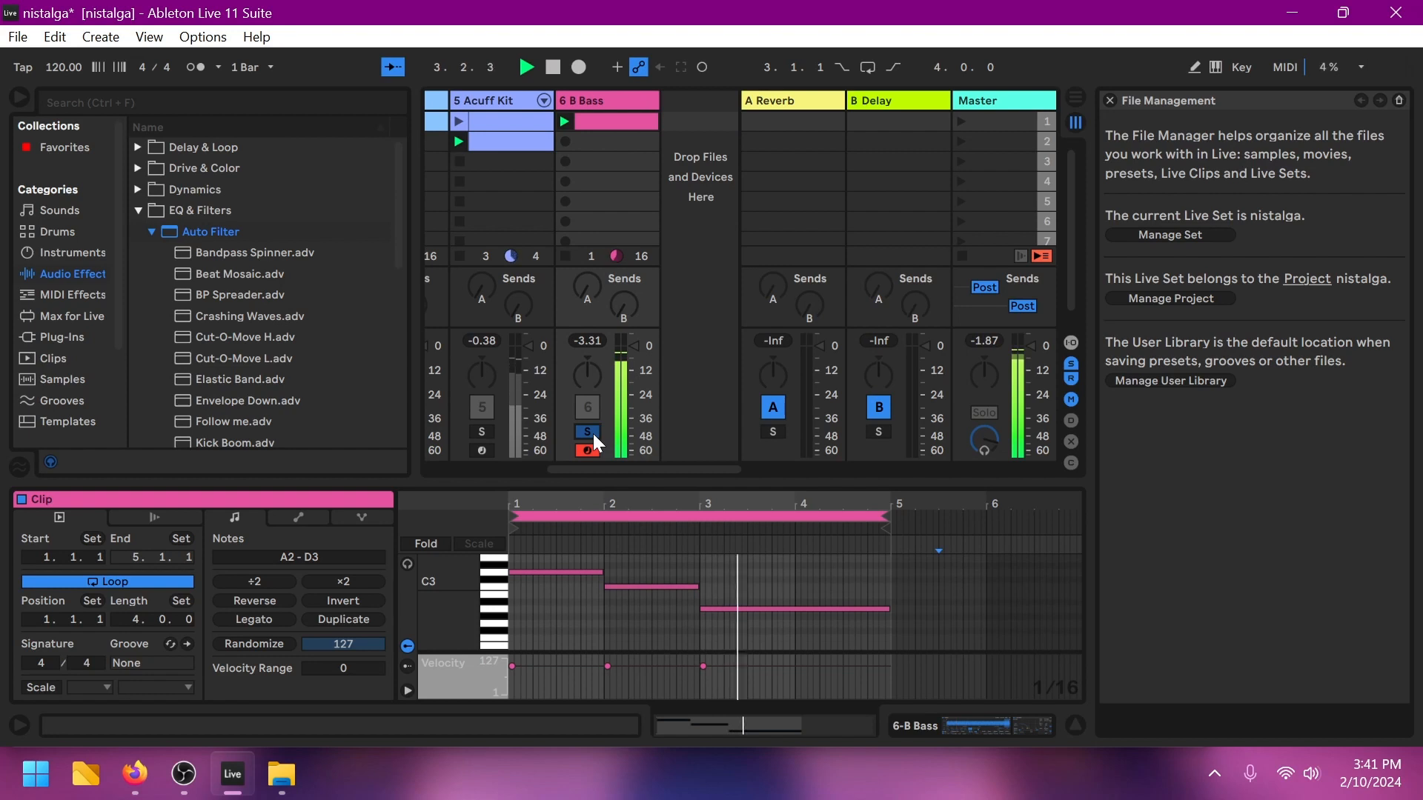
pyautogui.click(593, 433)
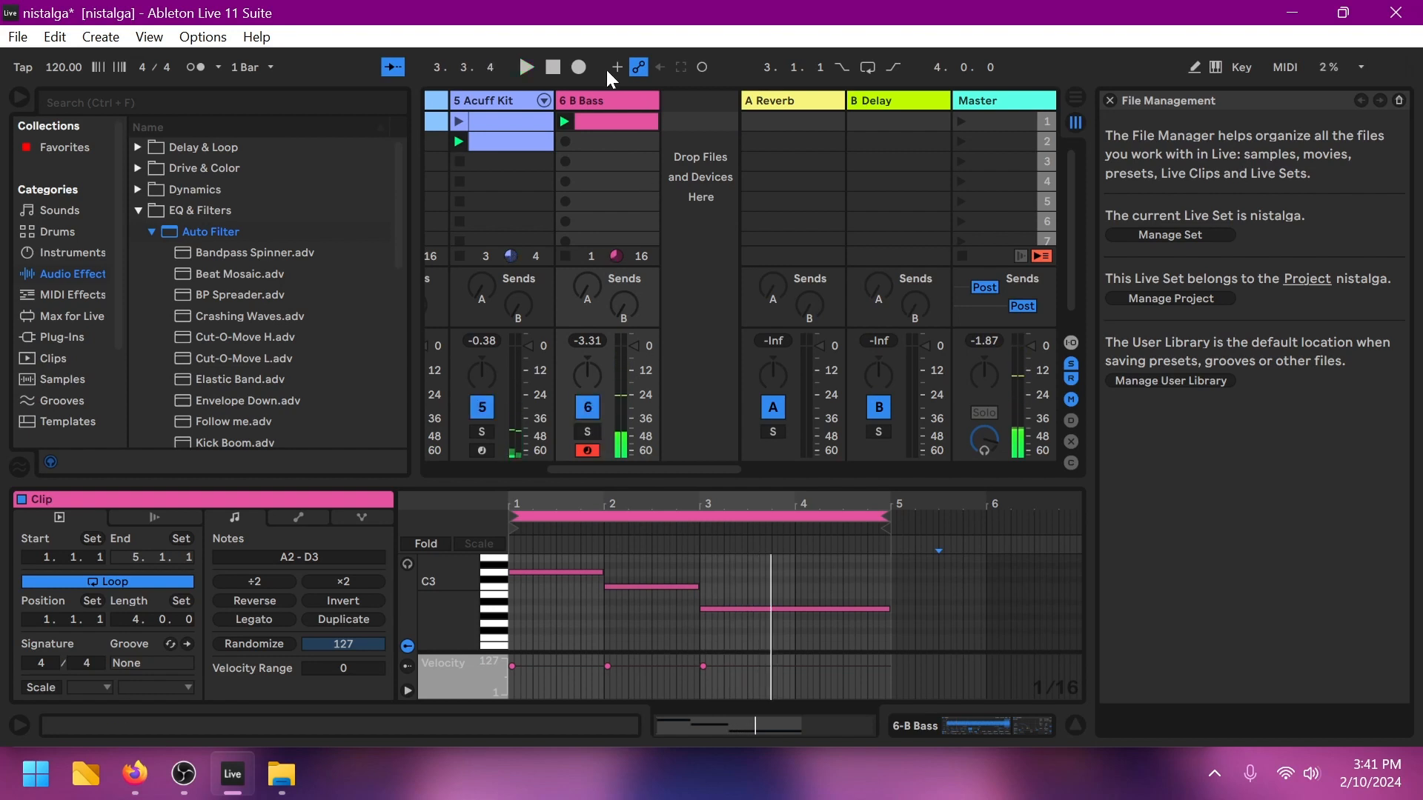
pyautogui.click(608, 104)
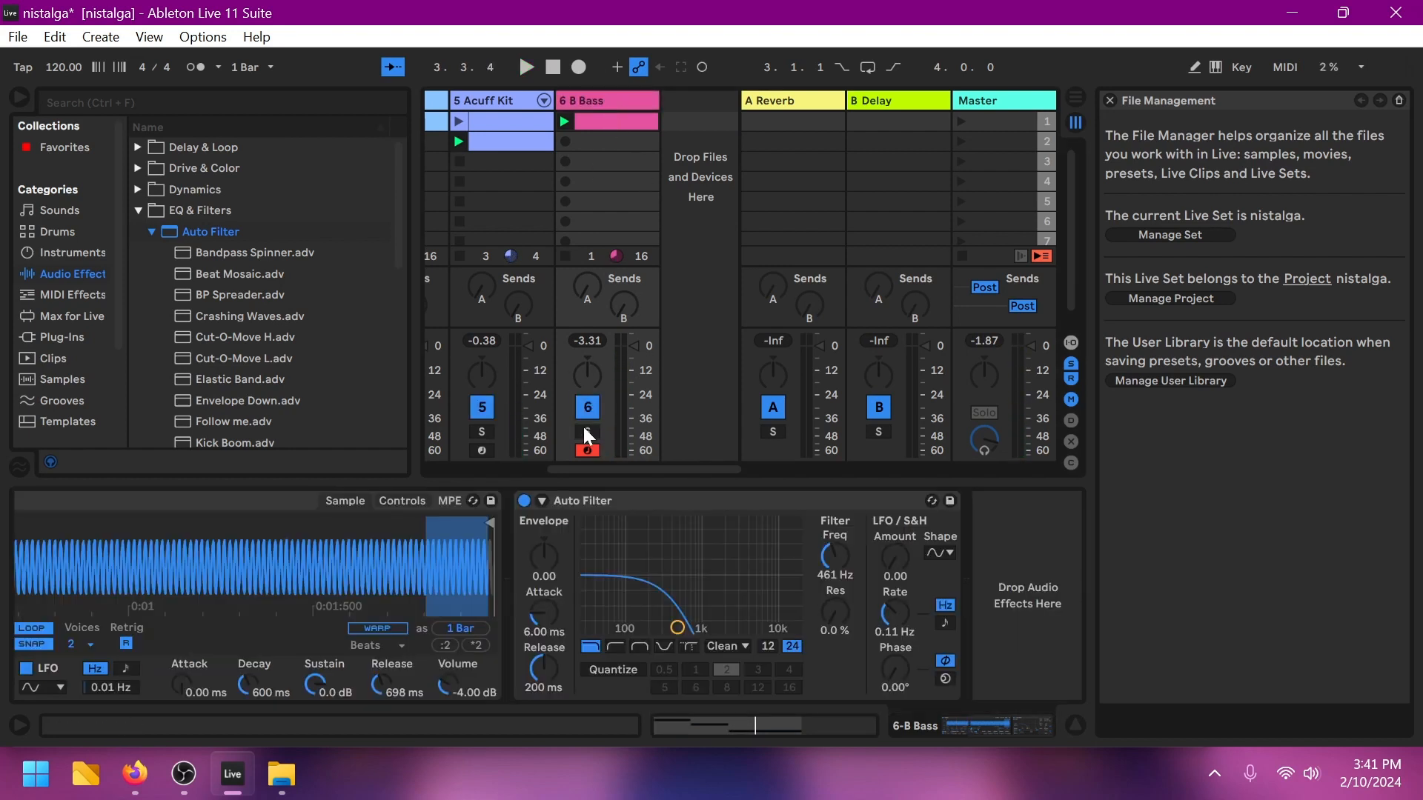
# Step: Audition the second and fourth Serum tracks soloed together, adding the Acuff Kit drums to them
pyautogui.click(504, 465)
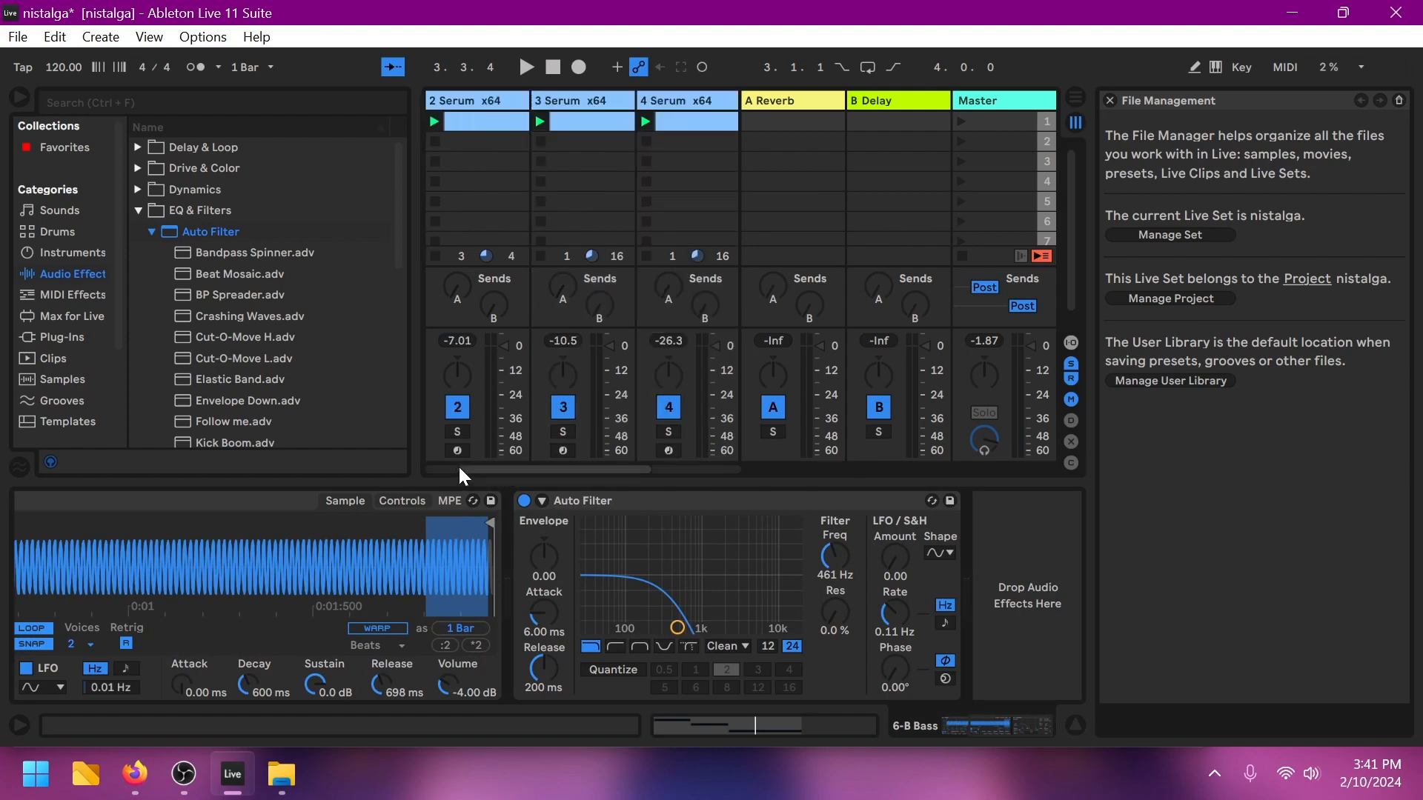
pyautogui.click(461, 432)
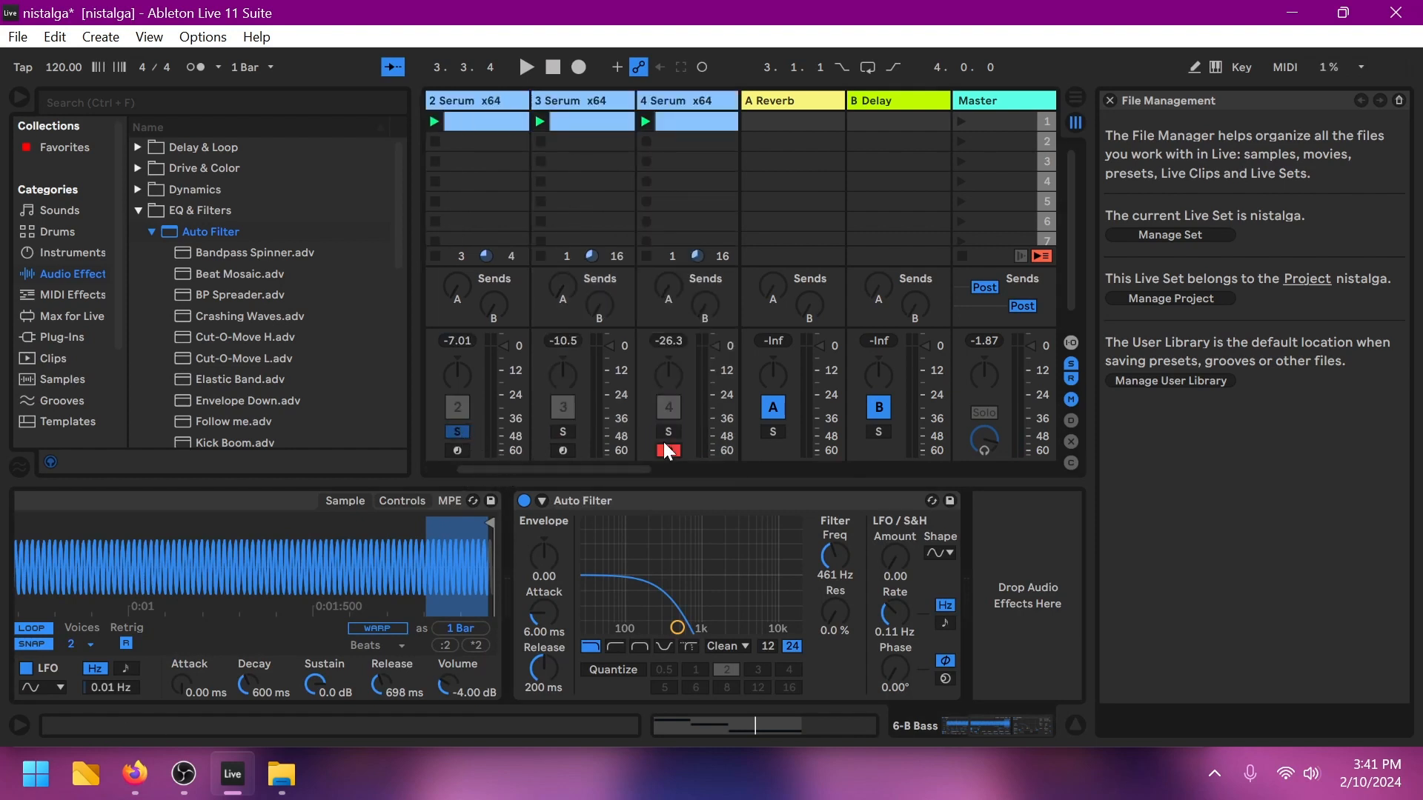
pyautogui.press('space')
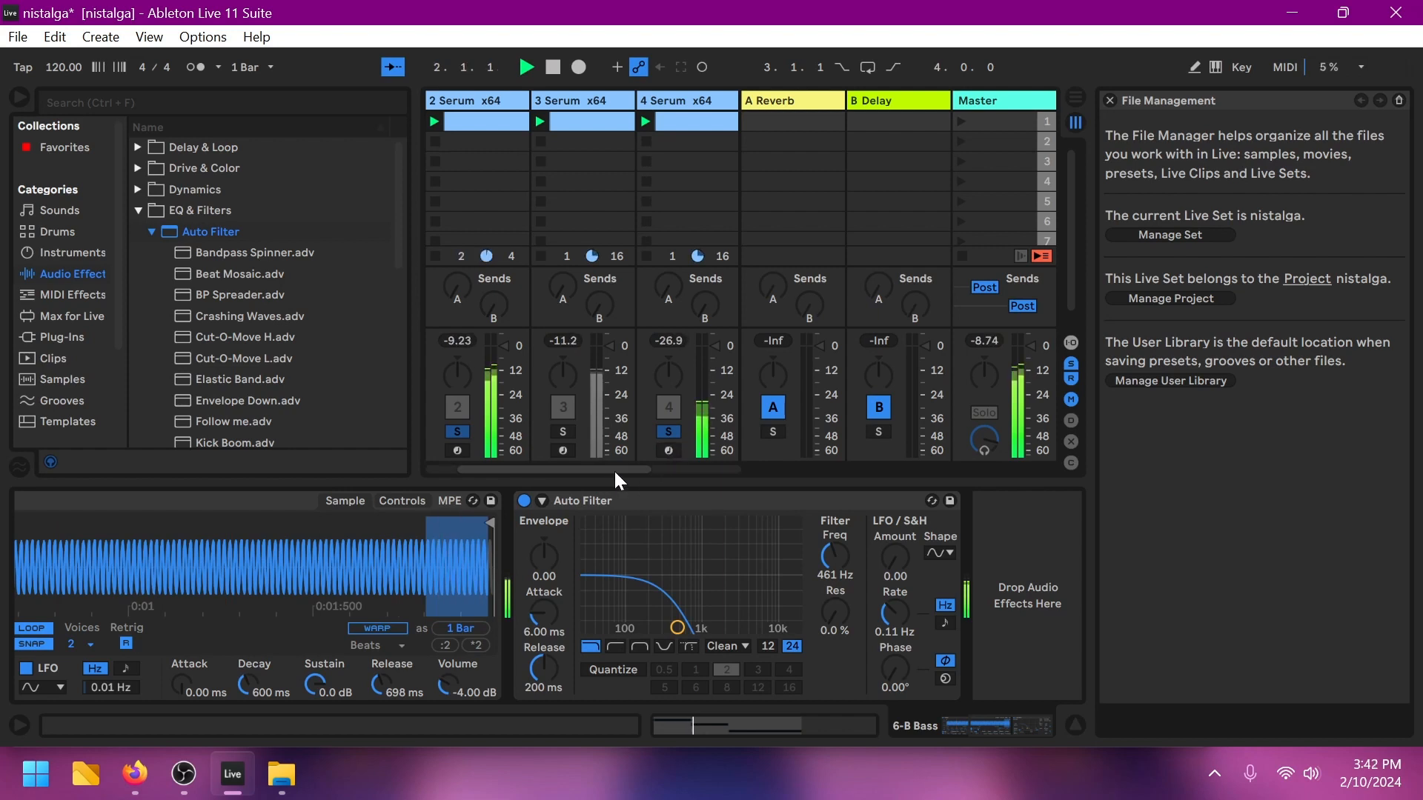
pyautogui.moveTo(613, 469); pyautogui.dragTo(668, 465)
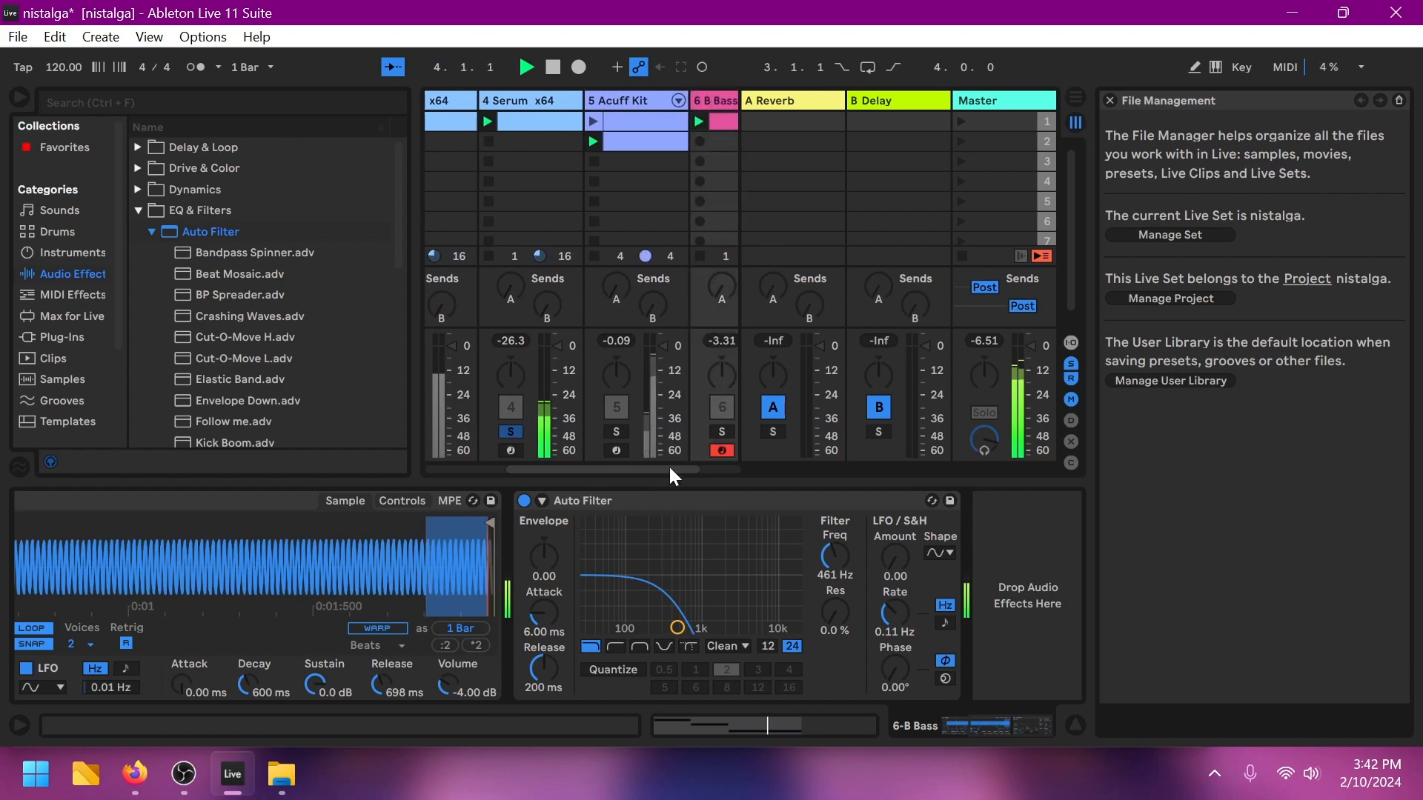
pyautogui.click(621, 430)
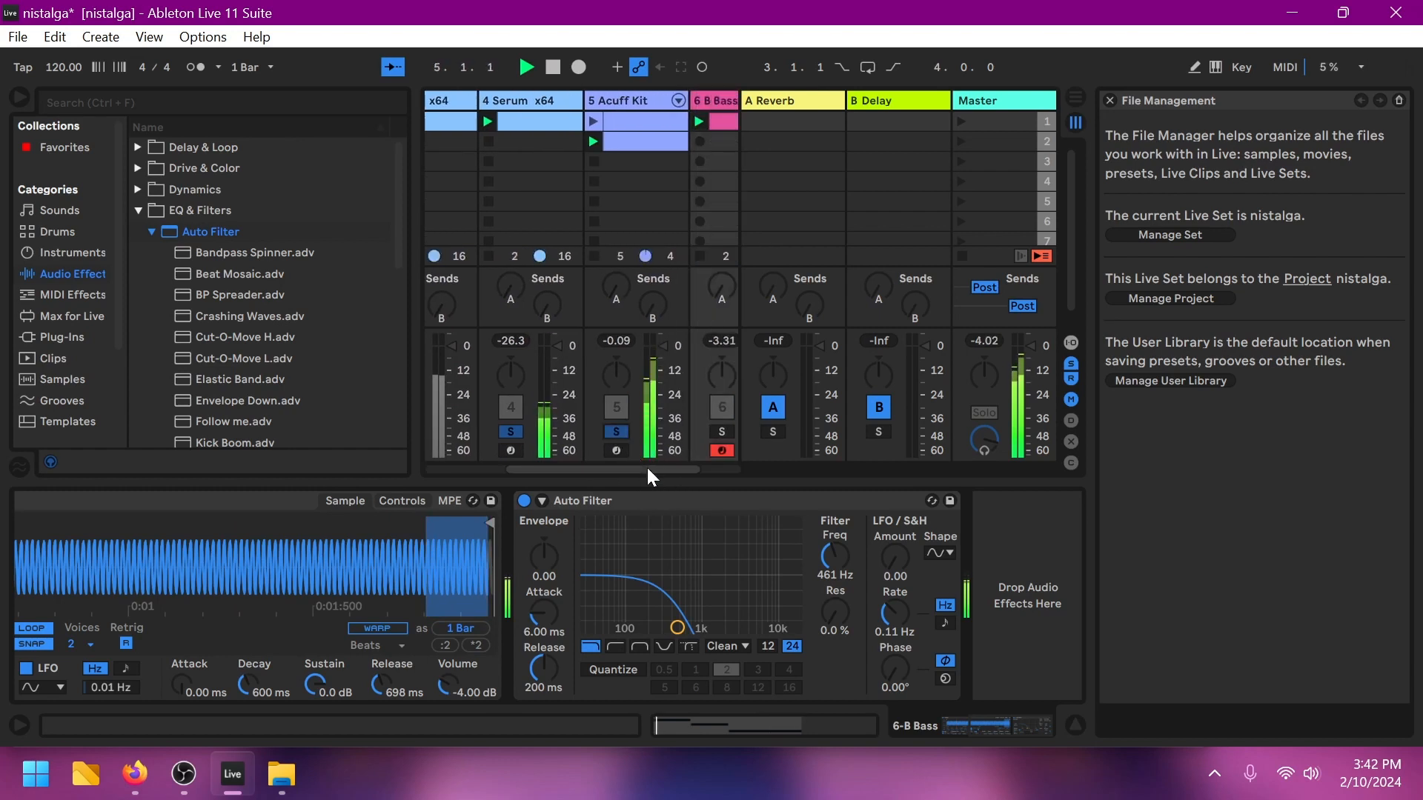
# Step: Add the first Serum track to the solo and compare it with the second Serum track by alternating their solos
pyautogui.moveTo(646, 468); pyautogui.dragTo(550, 478)
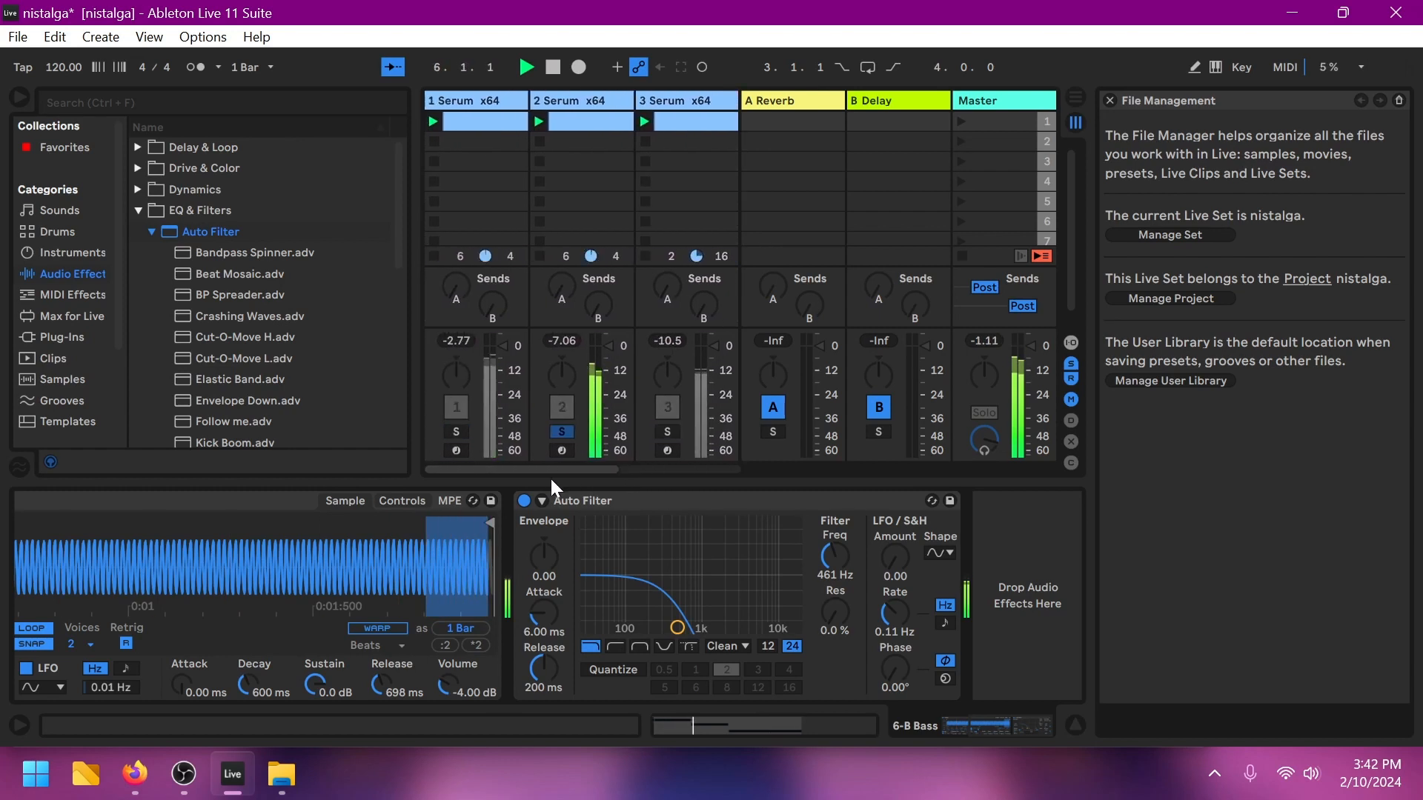
pyautogui.click(464, 431)
pyautogui.press('space')
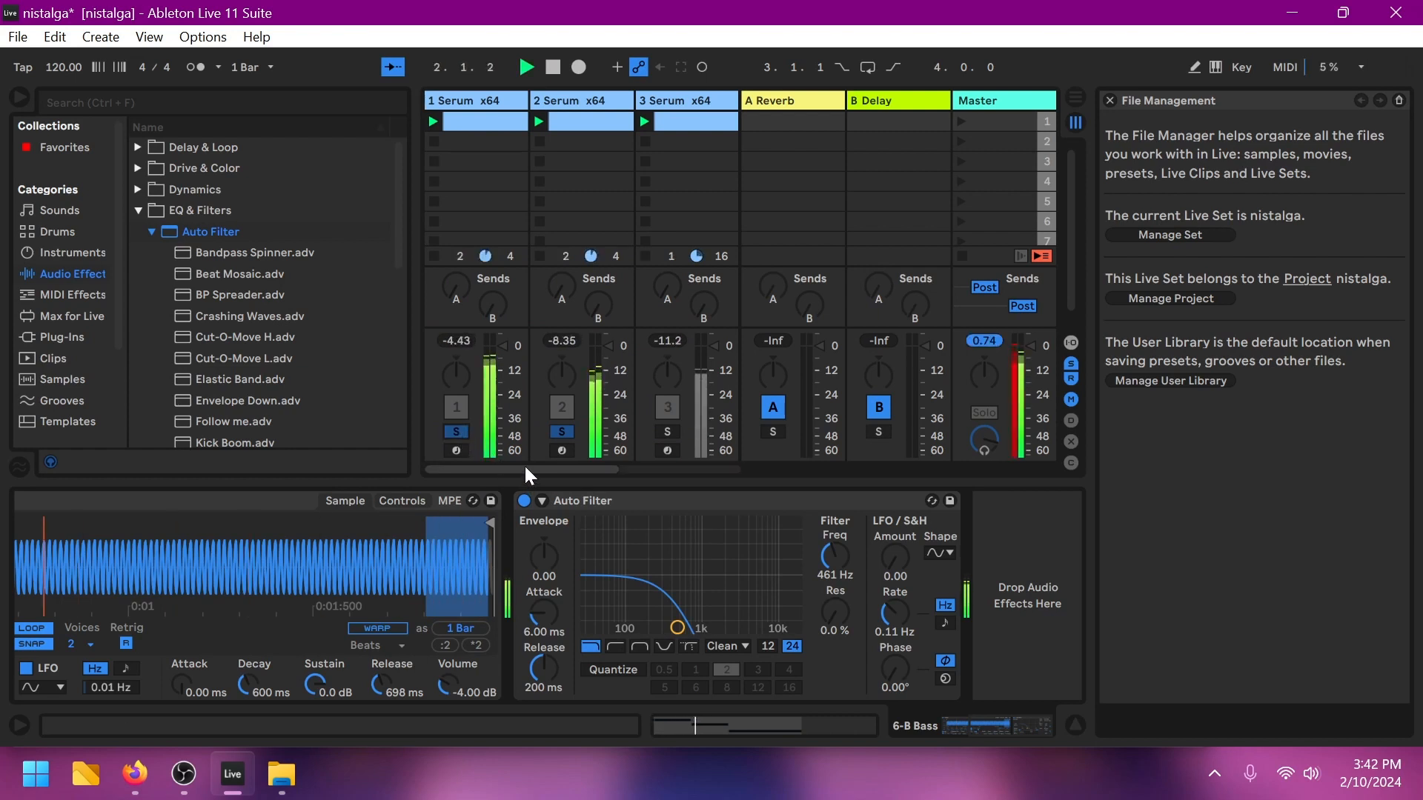
pyautogui.click(459, 429)
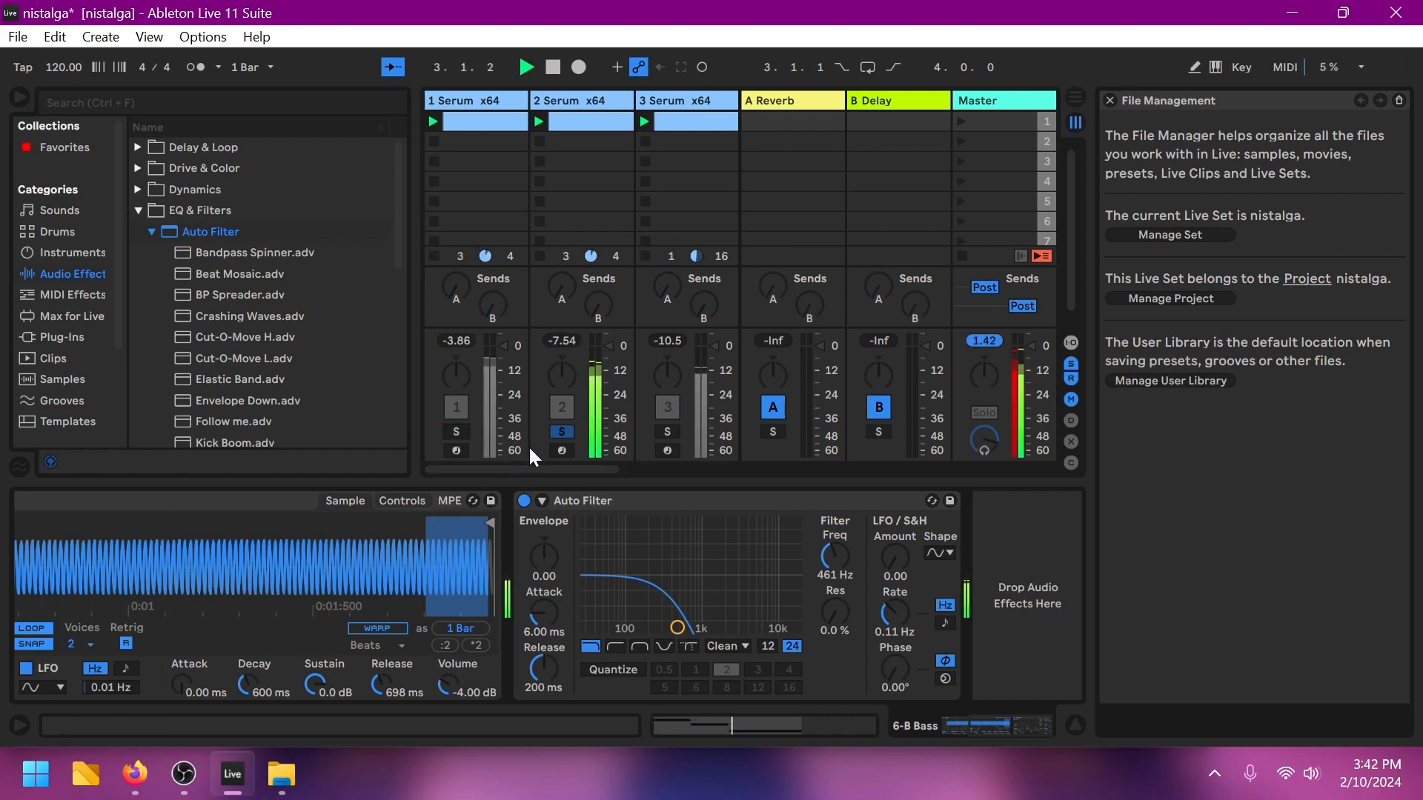
pyautogui.click(565, 432)
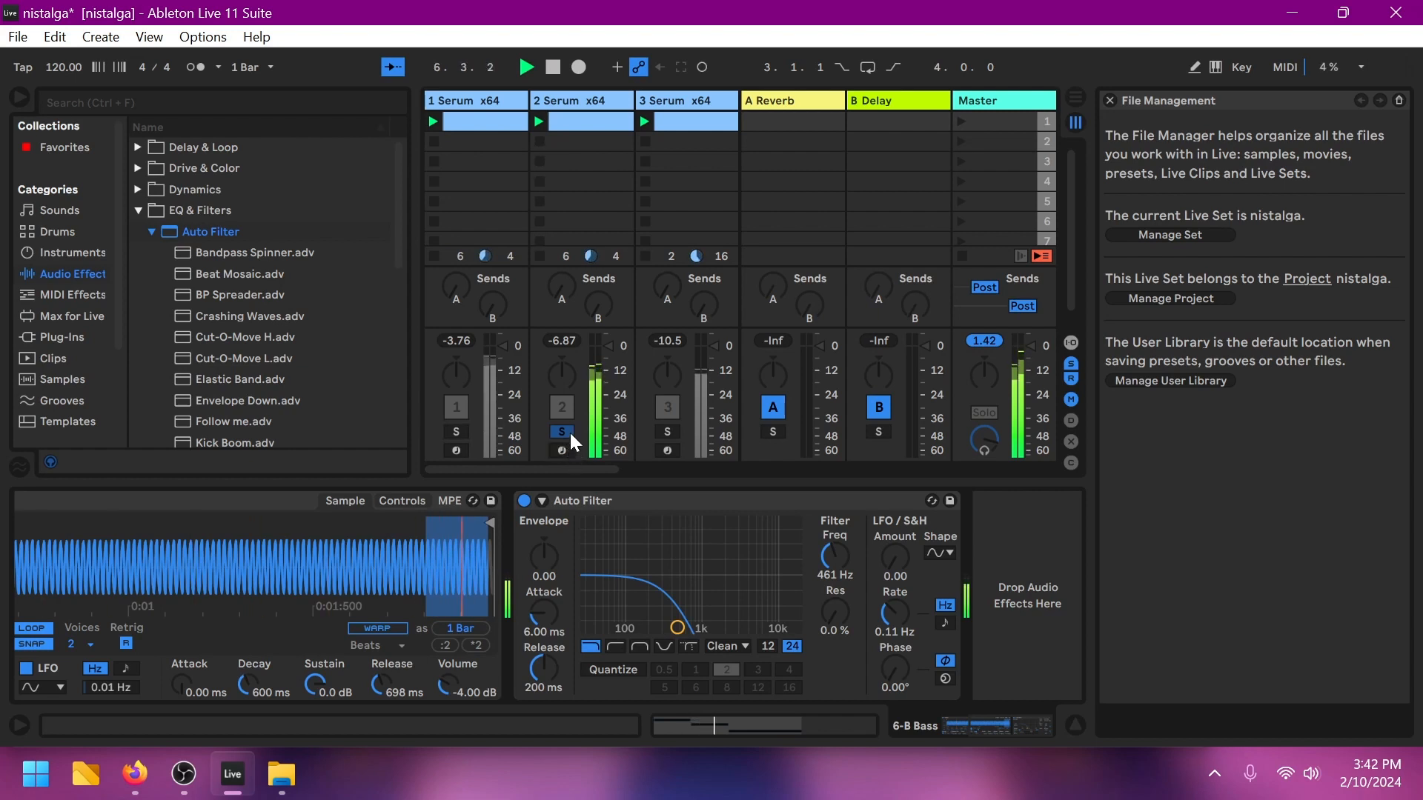
pyautogui.click(449, 432)
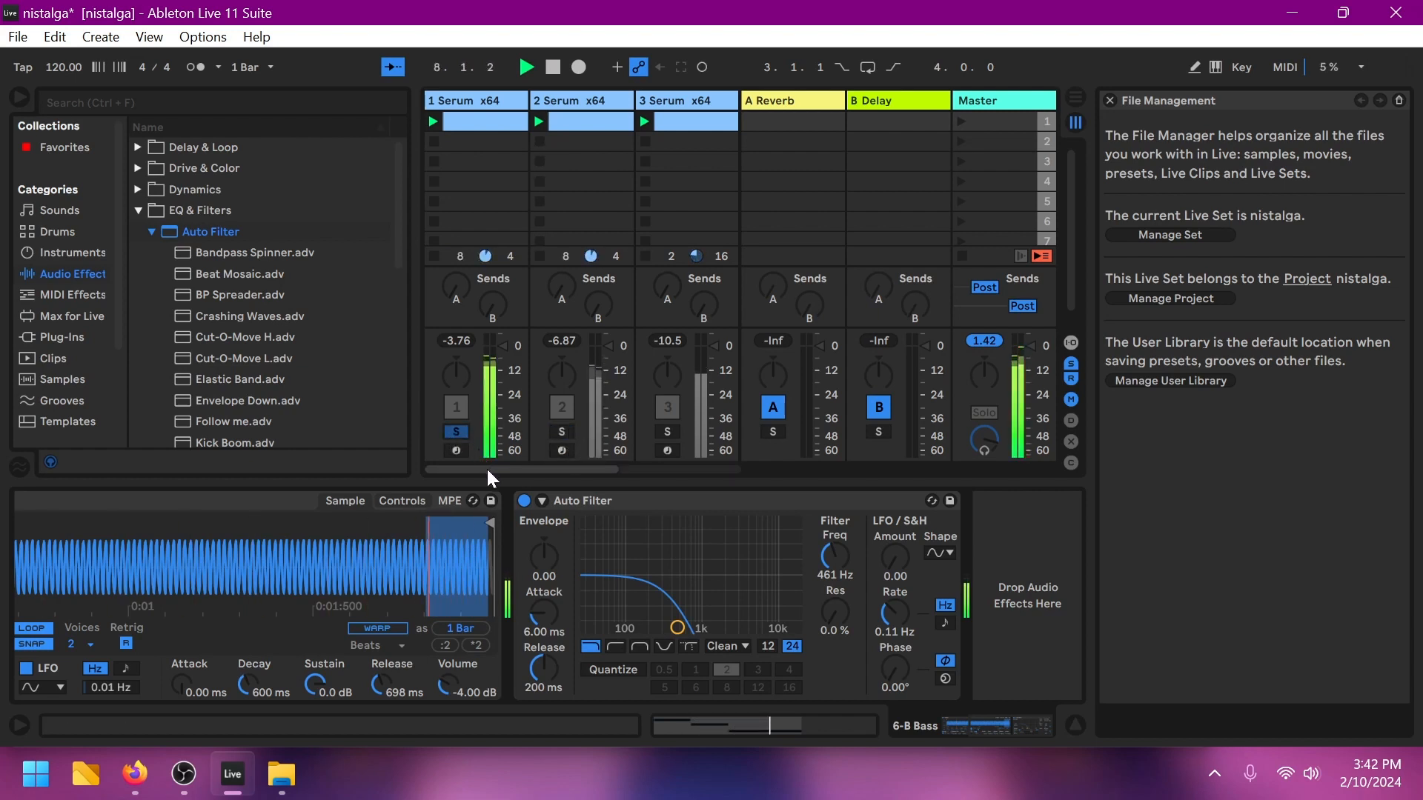
# Step: Audition B Bass together with the soloed drums and first Serum track, clear the solos, and stop playback
pyautogui.moveTo(486, 467); pyautogui.dragTo(609, 468)
pyautogui.click(595, 433)
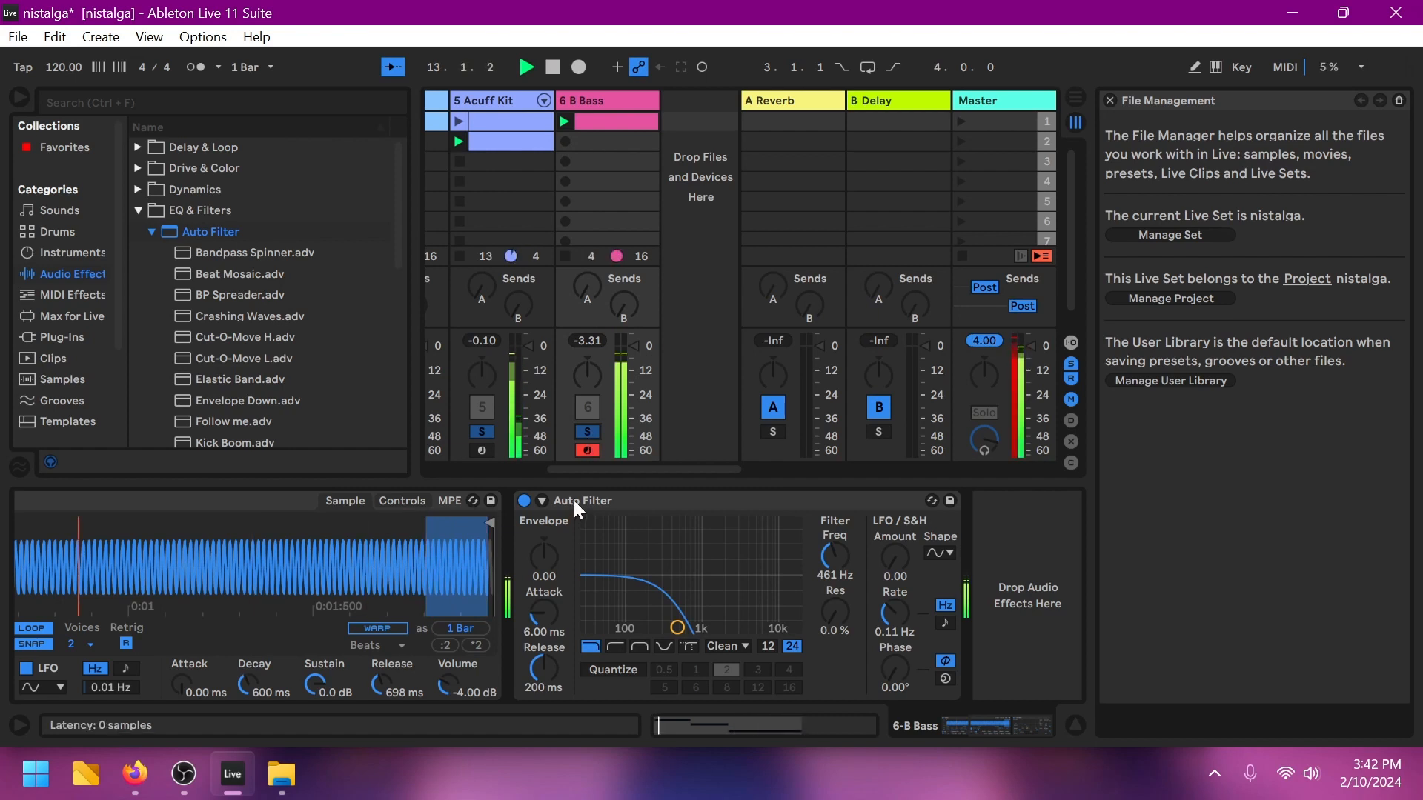
pyautogui.moveTo(591, 470); pyautogui.dragTo(554, 464)
pyautogui.click(687, 432)
pyautogui.press('space')
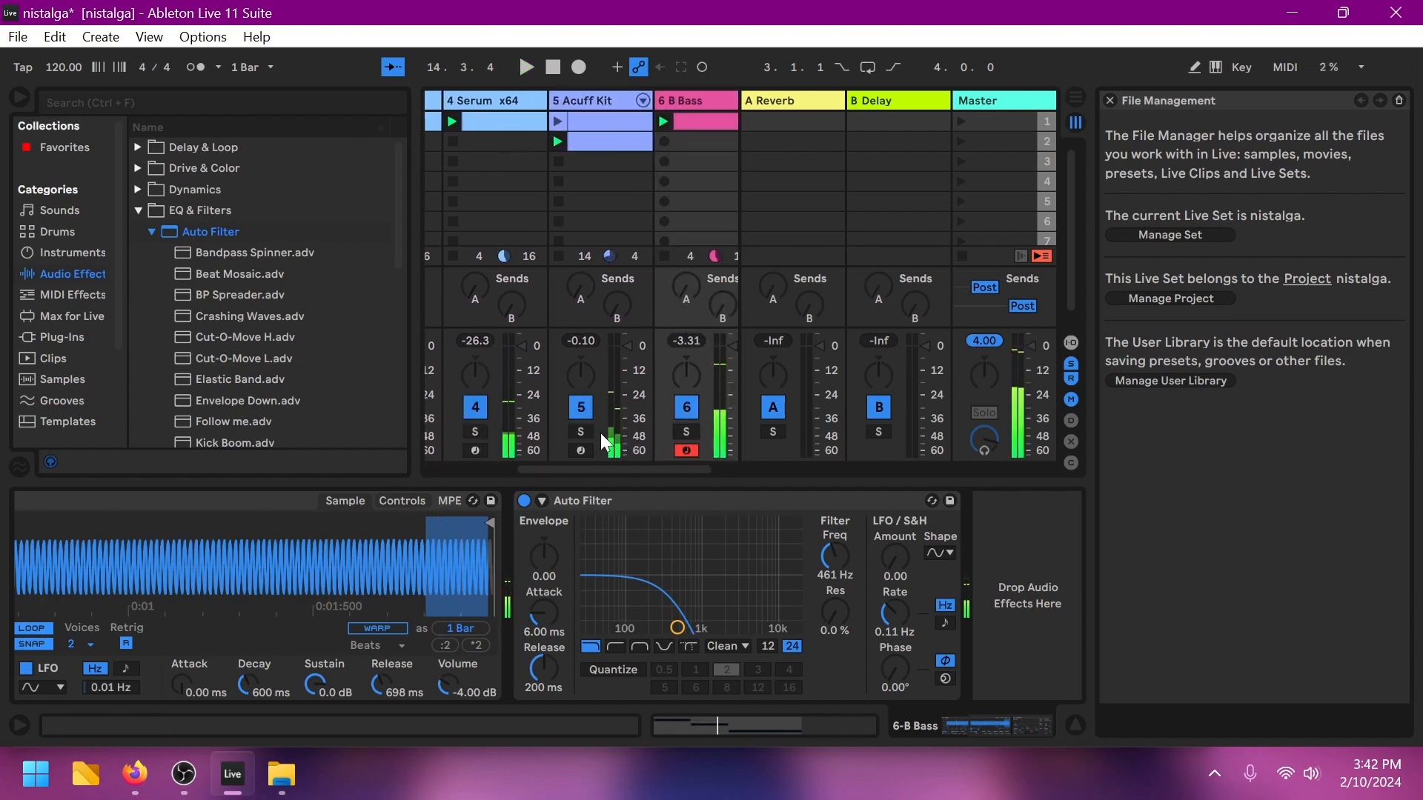
# Step: Save the nistalga Live Set
pyautogui.moveTo(608, 471); pyautogui.dragTo(479, 474)
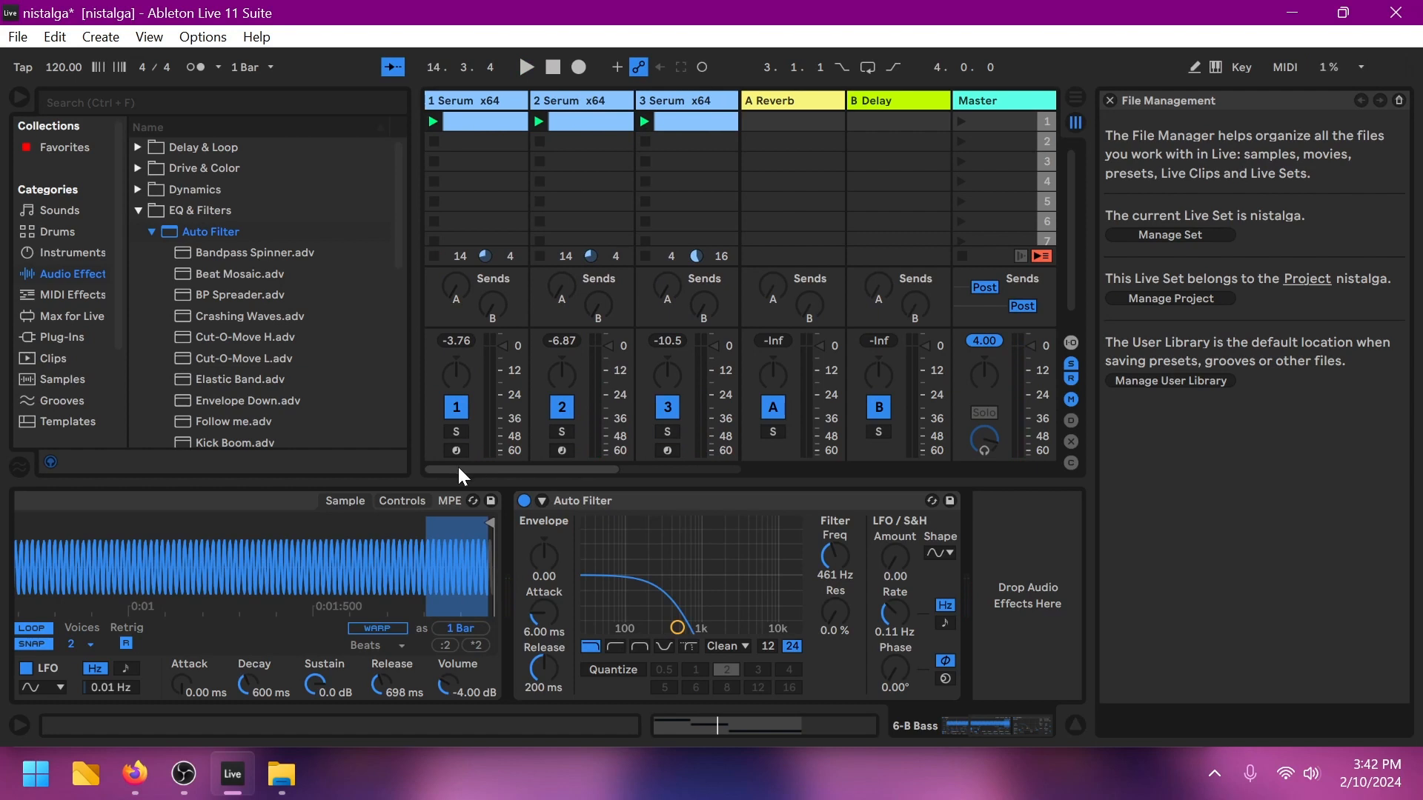
pyautogui.moveTo(461, 464); pyautogui.dragTo(393, 446)
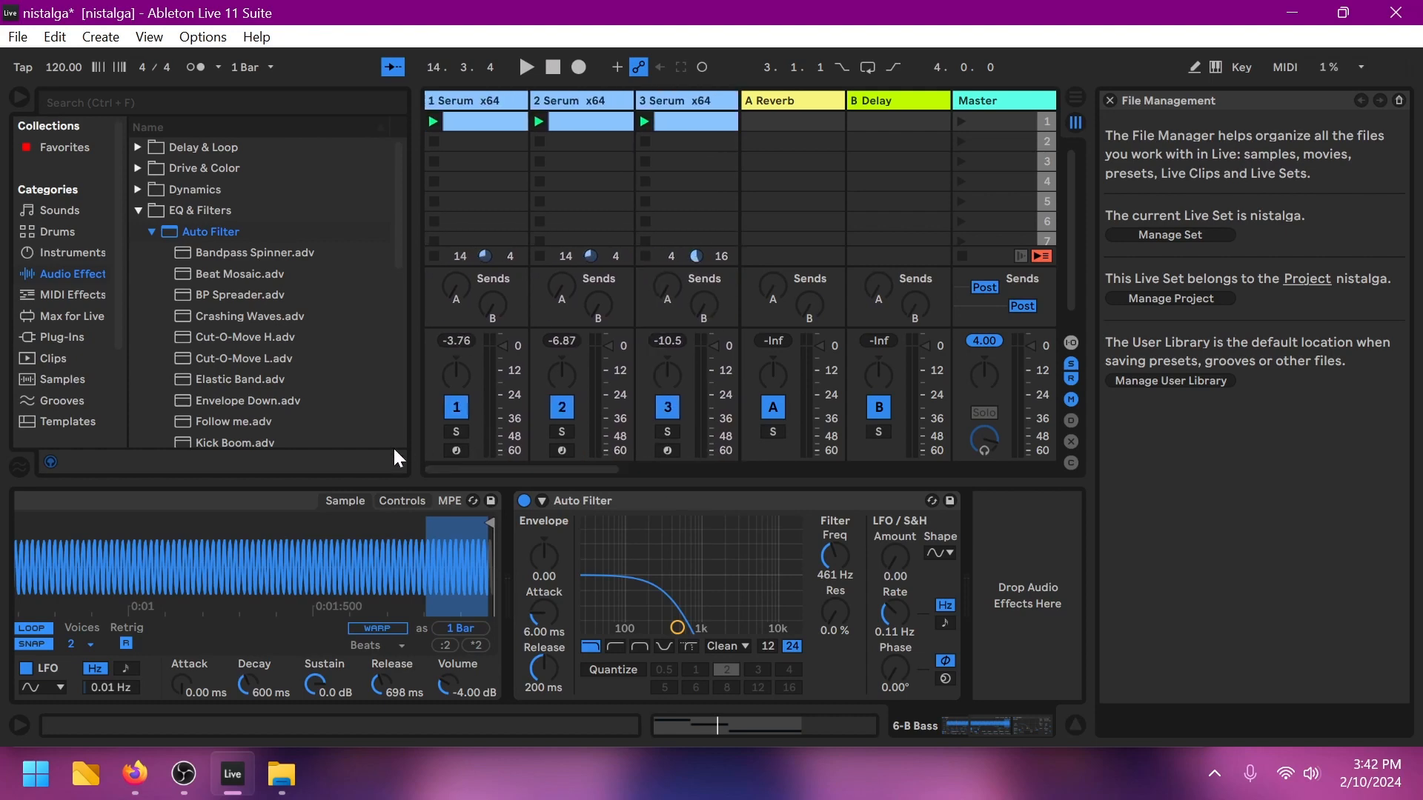
pyautogui.press('super')
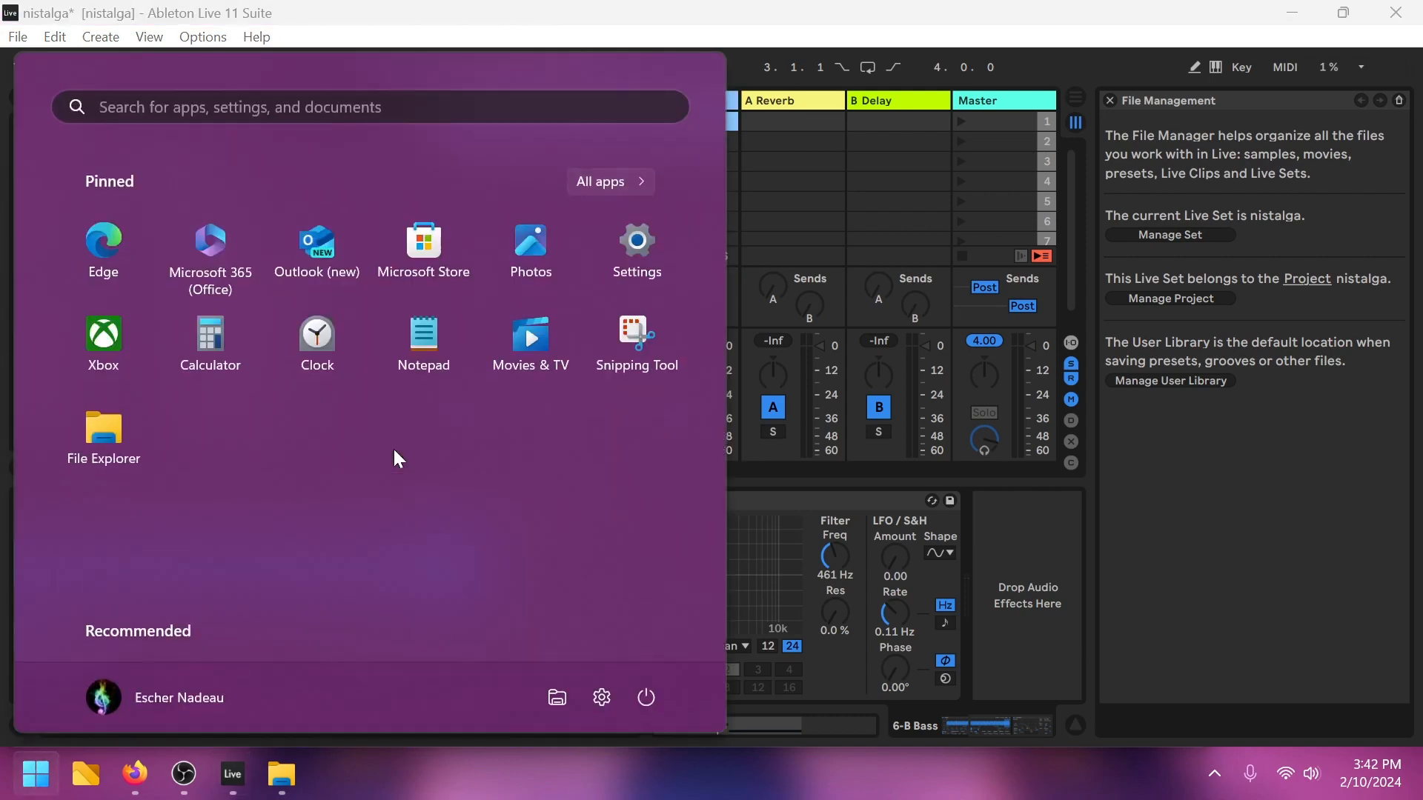
pyautogui.click(869, 249)
pyautogui.hotkey('ctrl', 's')
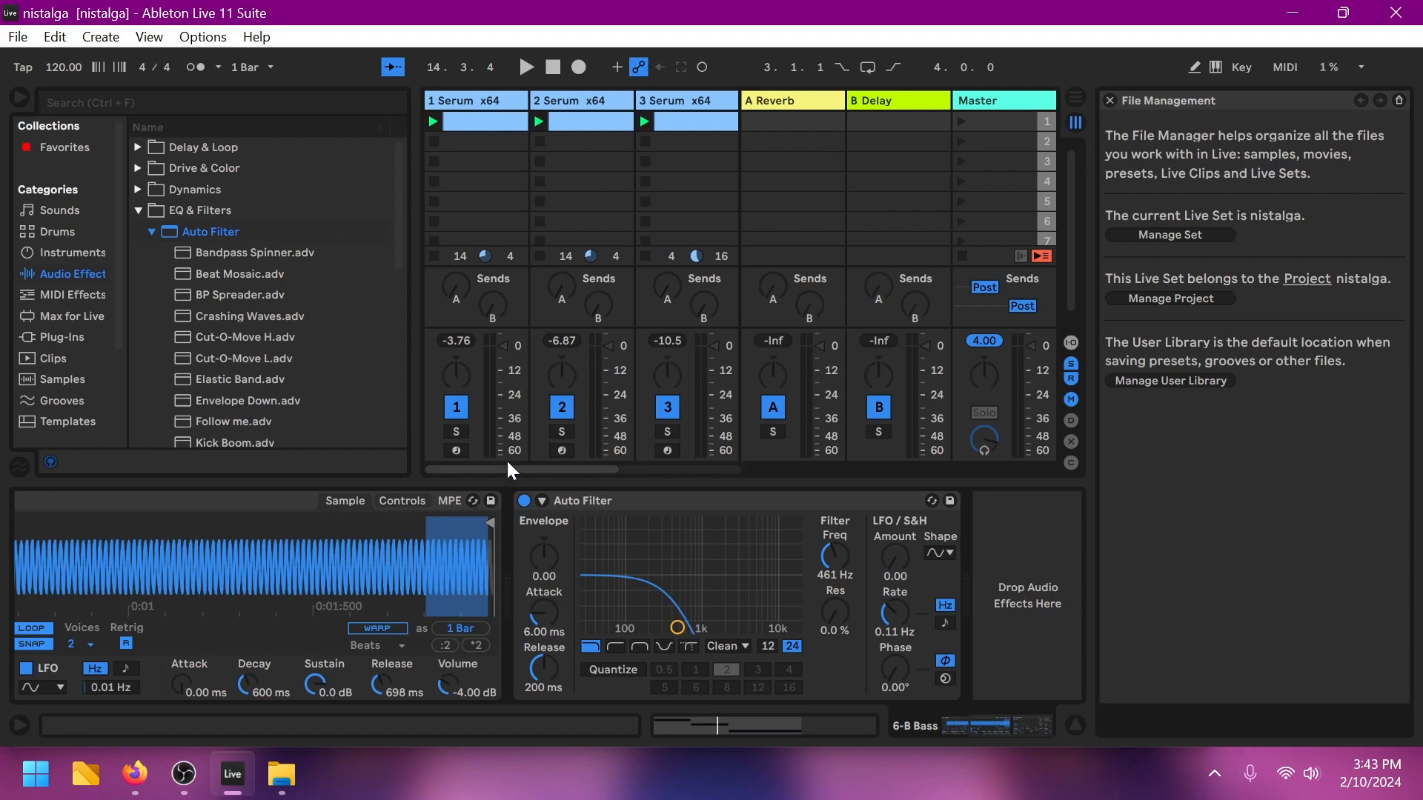
# Step: Reset the stopped playback position to the start of the set
pyautogui.moveTo(473, 469); pyautogui.dragTo(727, 467)
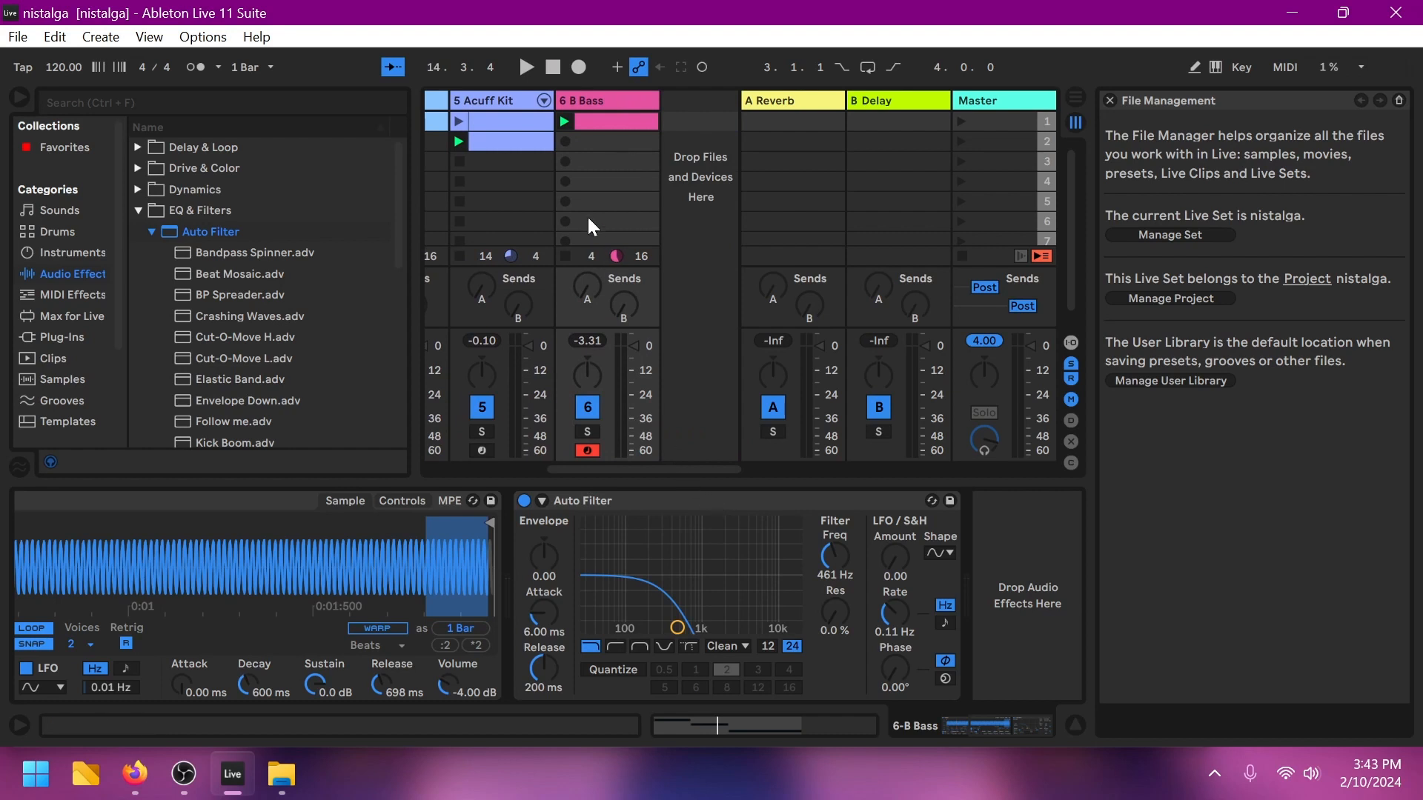
pyautogui.click(553, 67)
pyautogui.moveTo(614, 468); pyautogui.dragTo(443, 460)
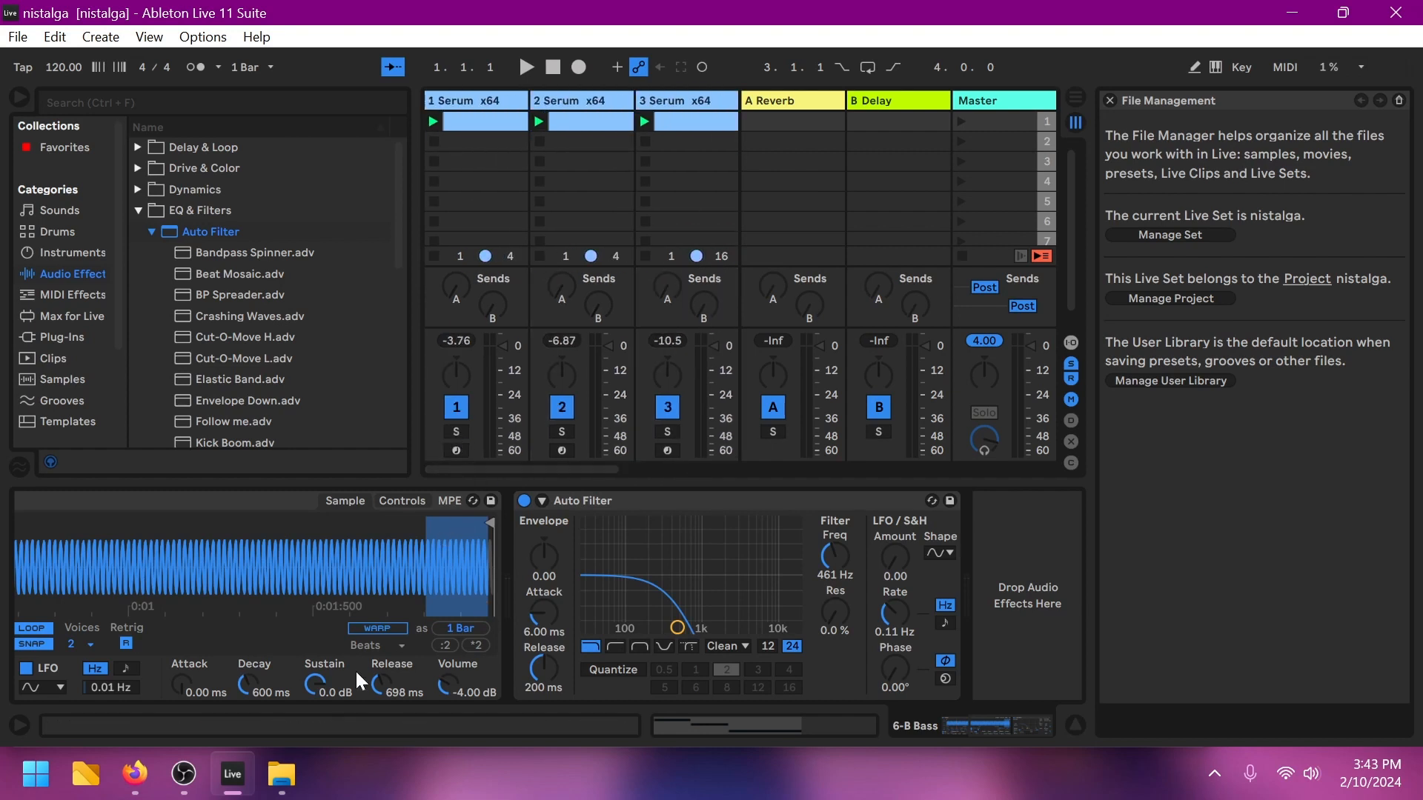
pyautogui.click(183, 774)
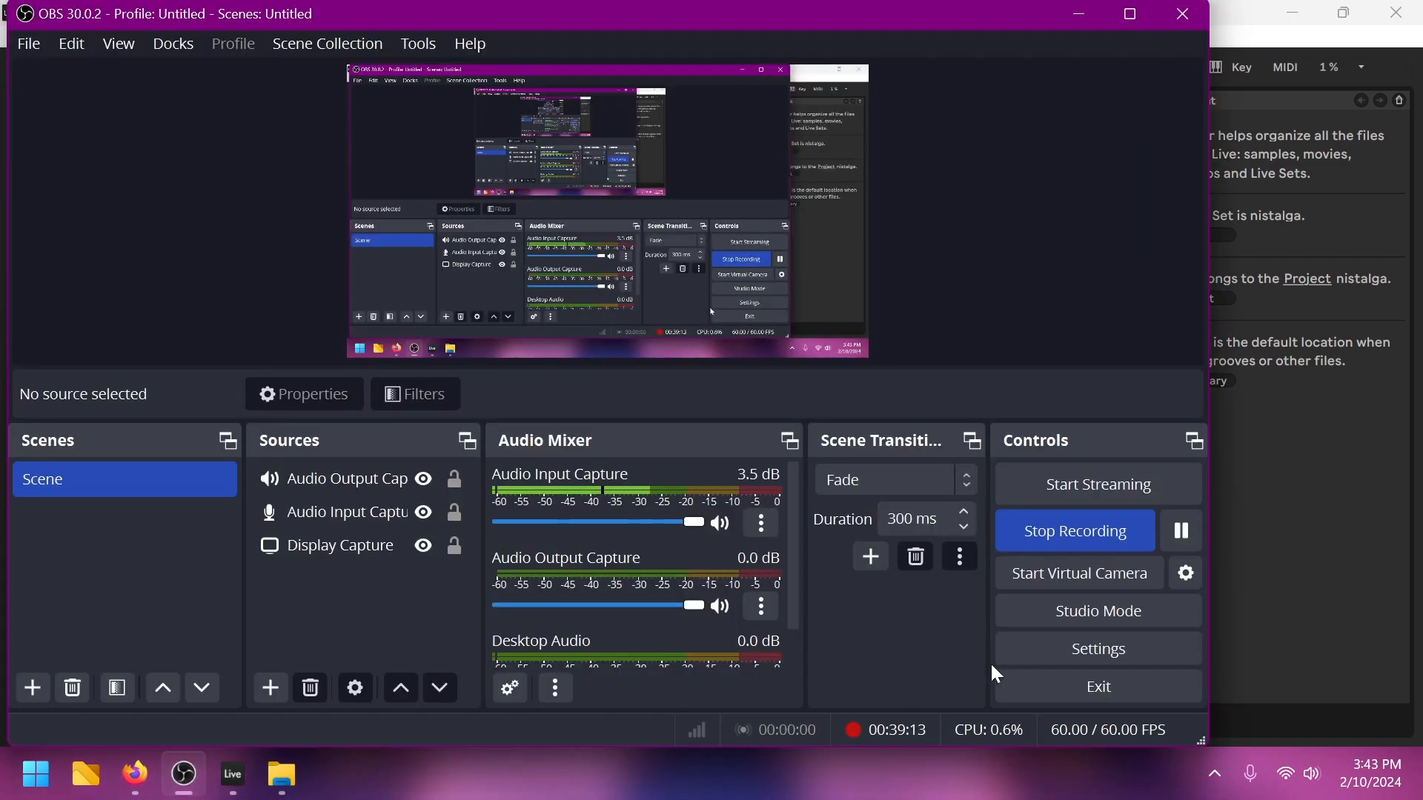
pyautogui.click(1080, 13)
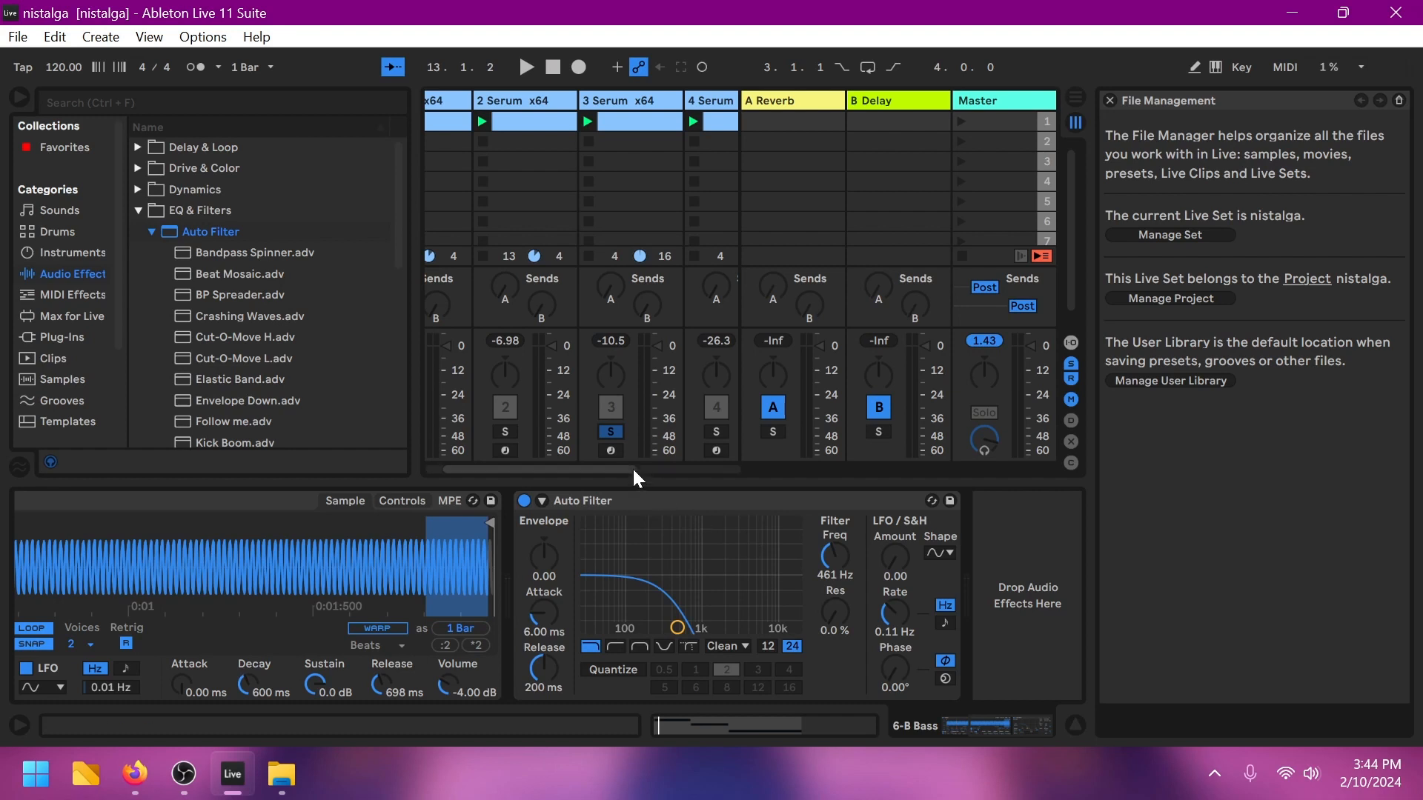
pyautogui.moveTo(631, 467); pyautogui.dragTo(779, 470)
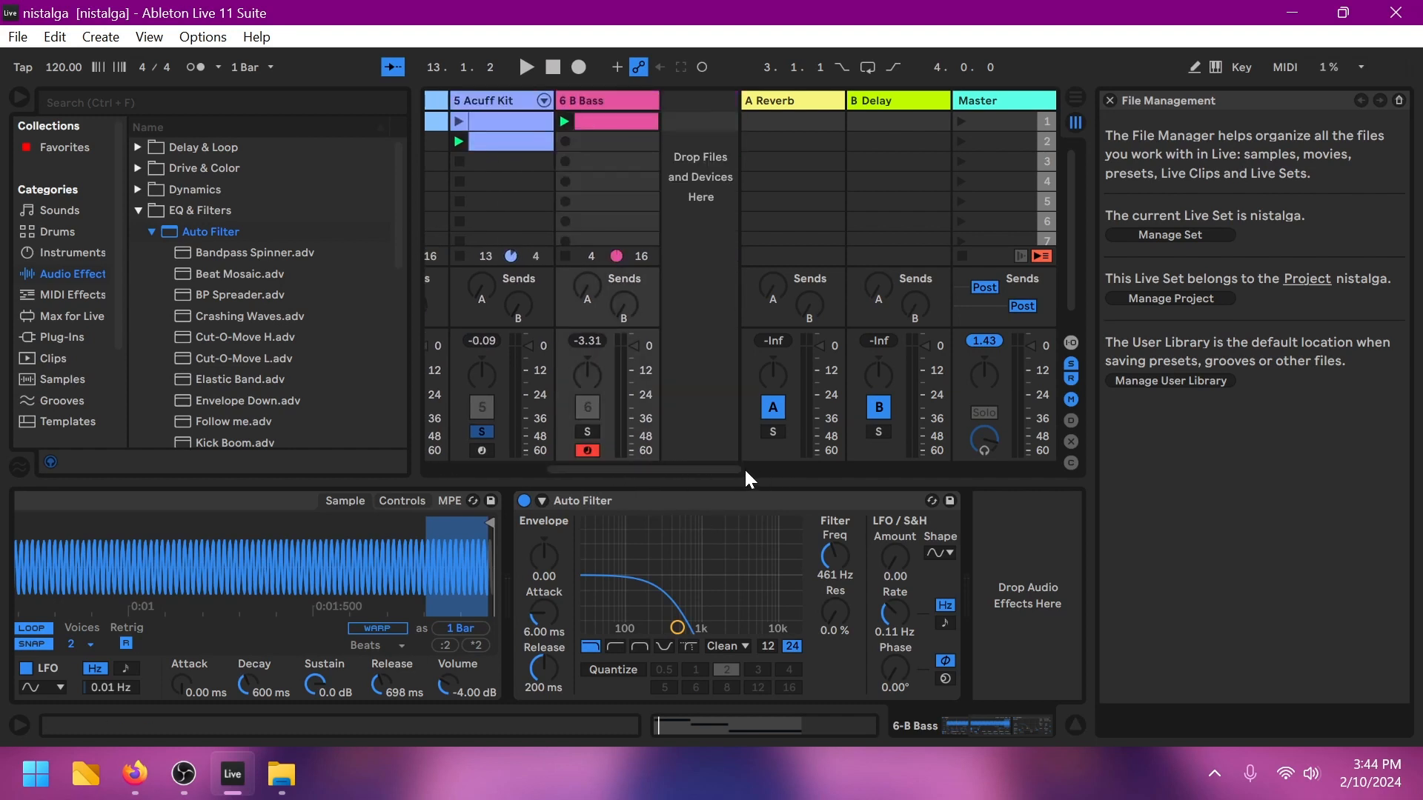
pyautogui.moveTo(737, 467); pyautogui.dragTo(568, 480)
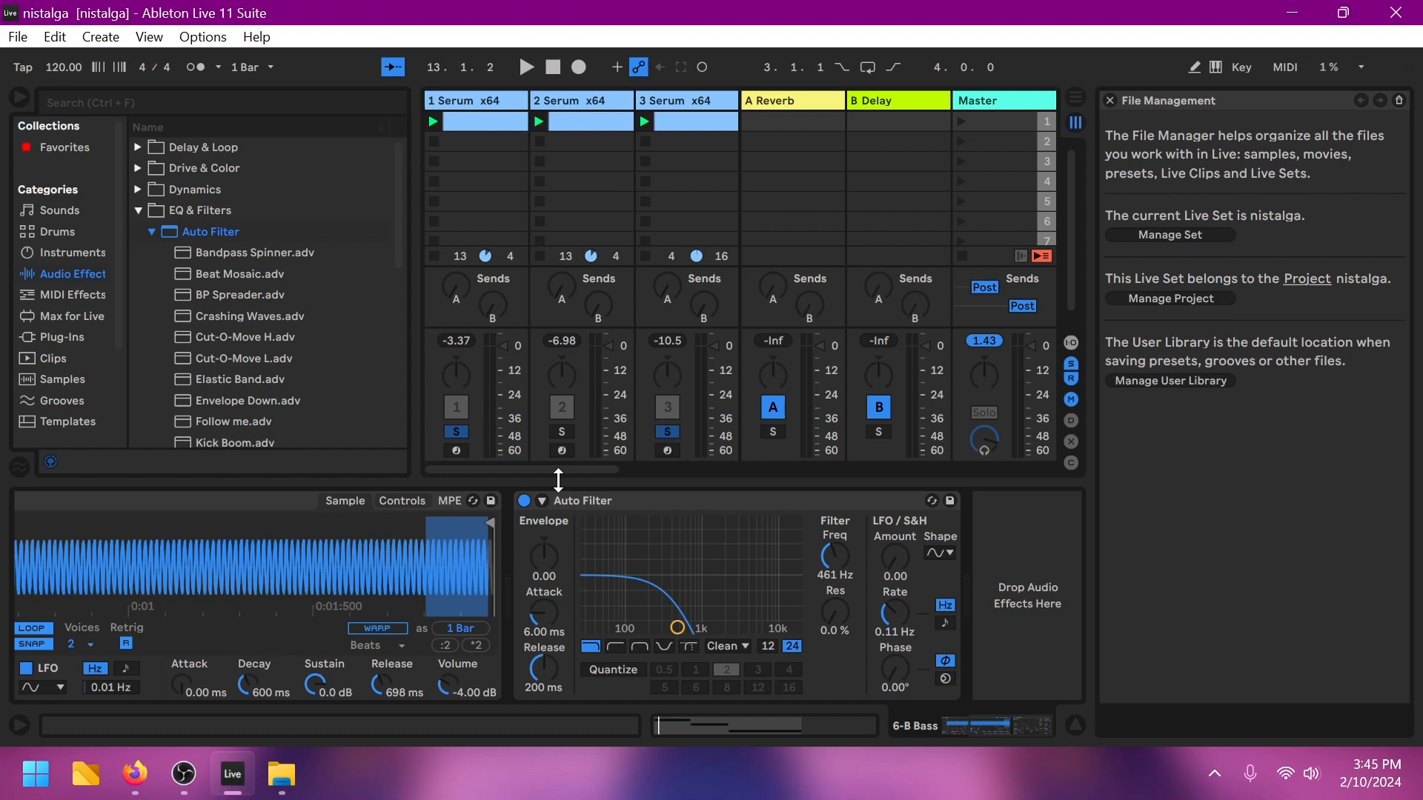
# Step: Clear the soloed tracks and audition the full mix twice while checking the levels of all the tracks
pyautogui.moveTo(544, 468); pyautogui.dragTo(460, 470)
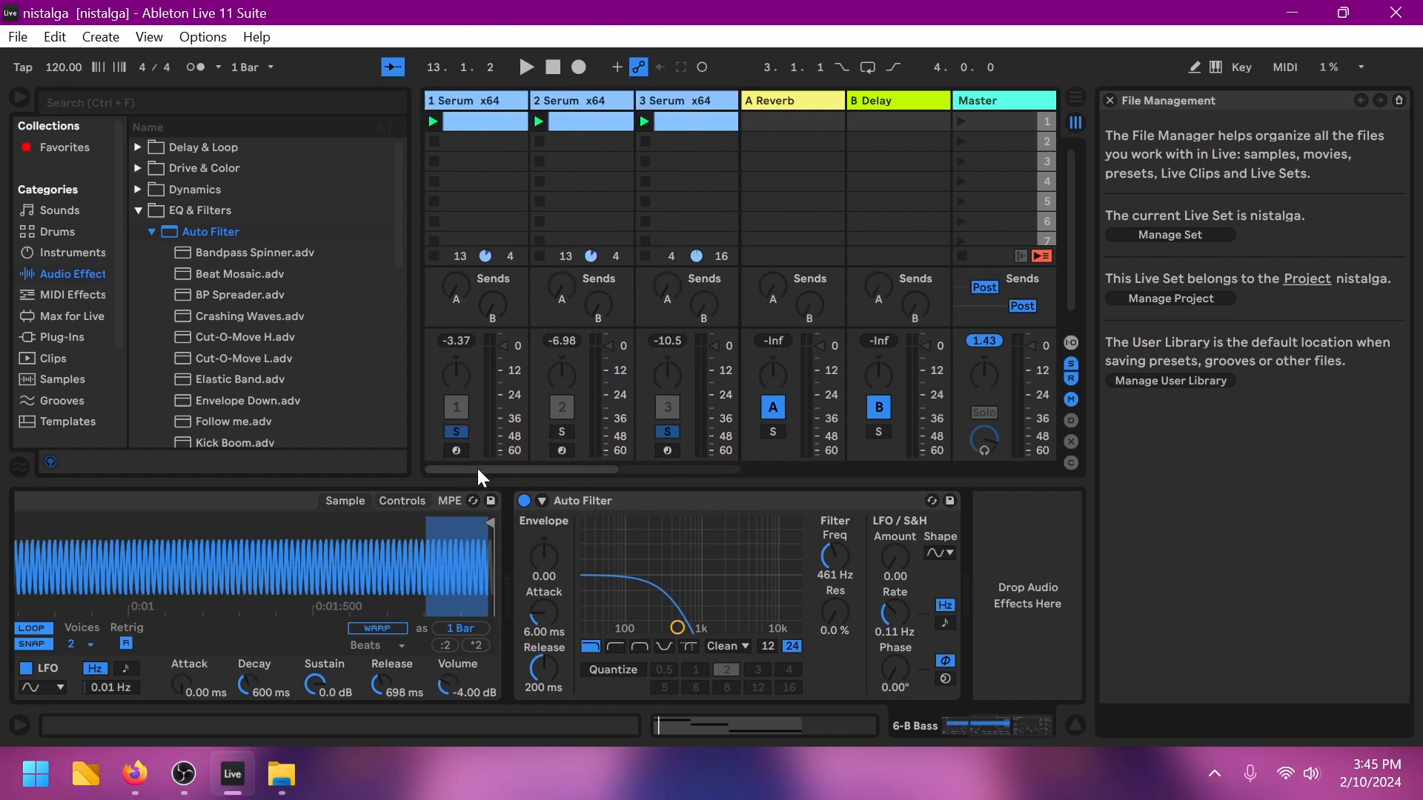
pyautogui.click(456, 433)
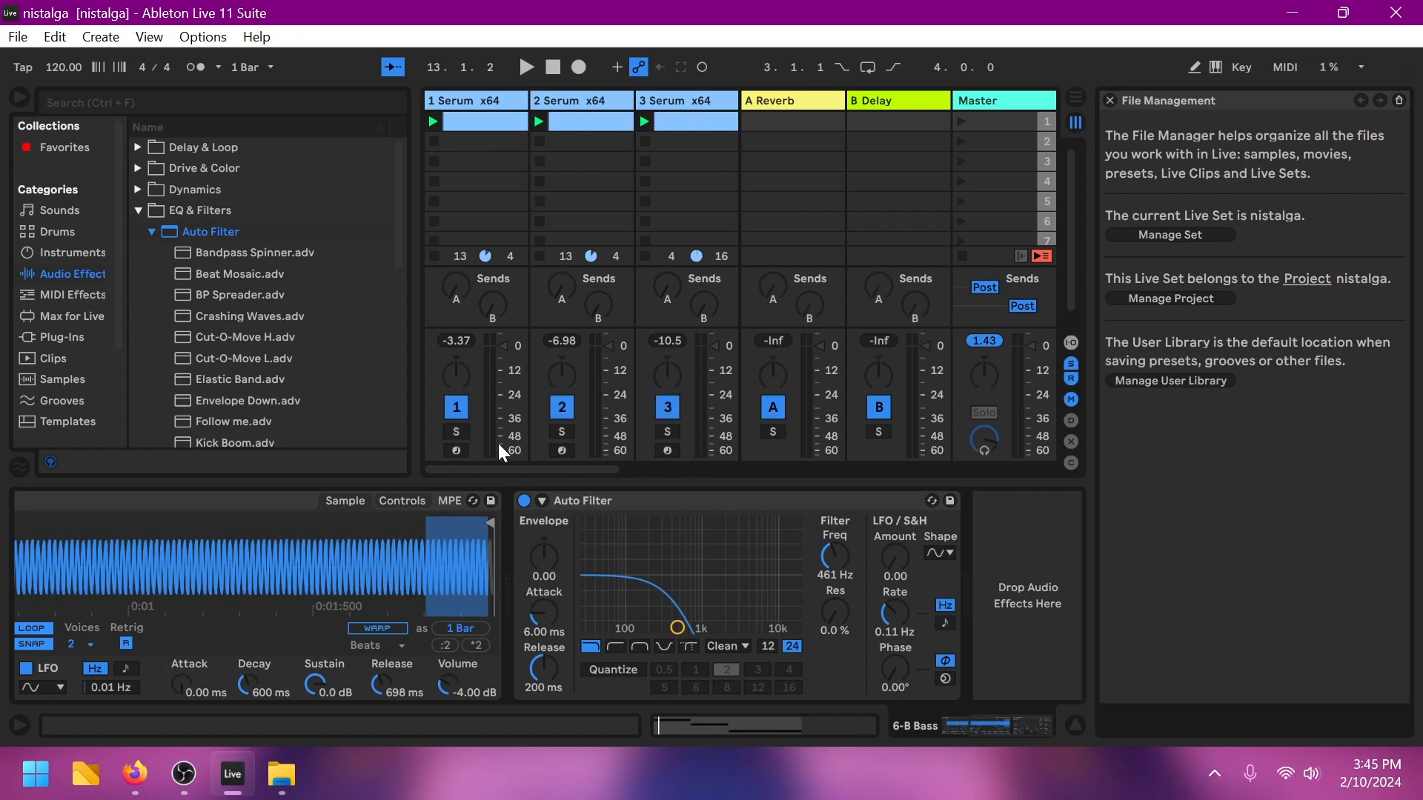
pyautogui.press('space')
pyautogui.moveTo(505, 467); pyautogui.dragTo(644, 467)
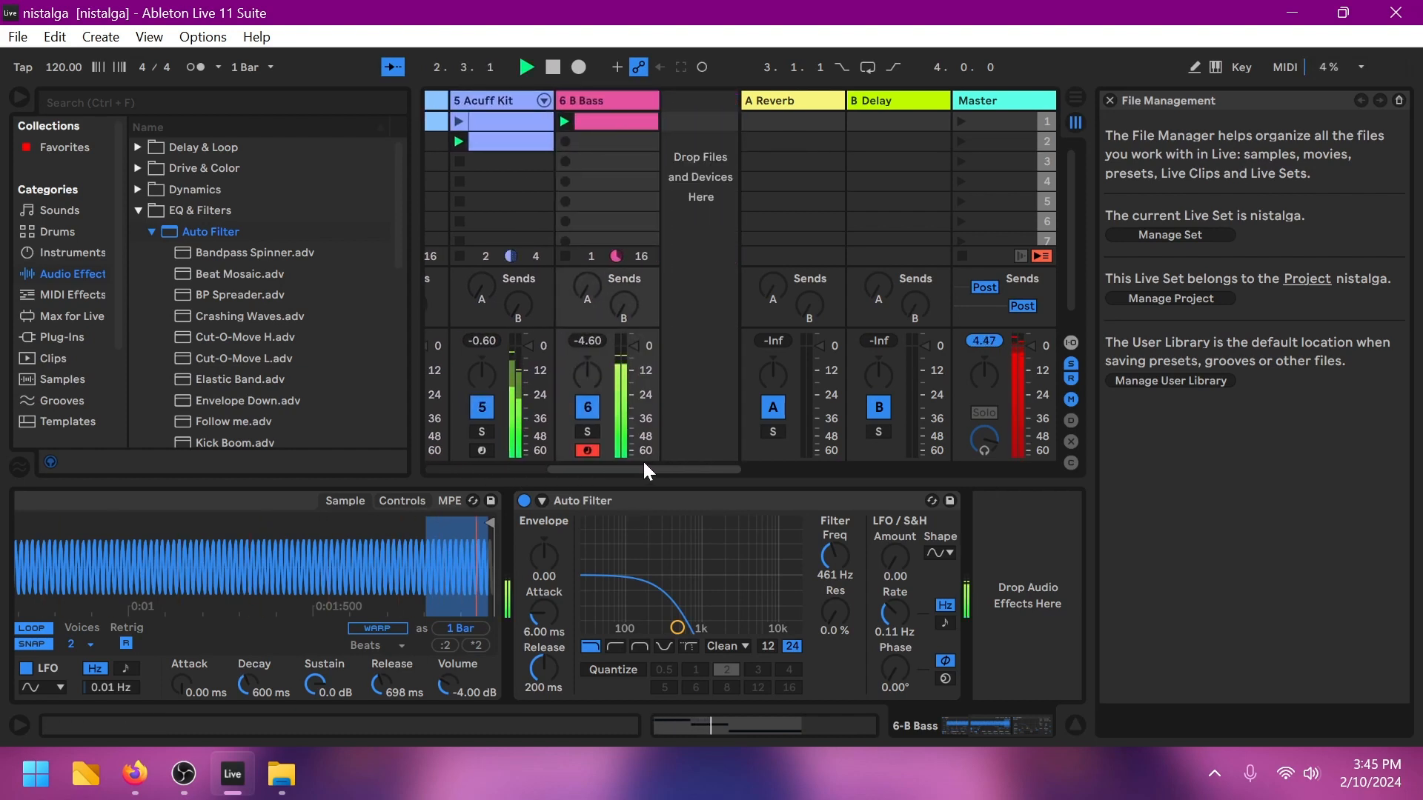
pyautogui.press('space')
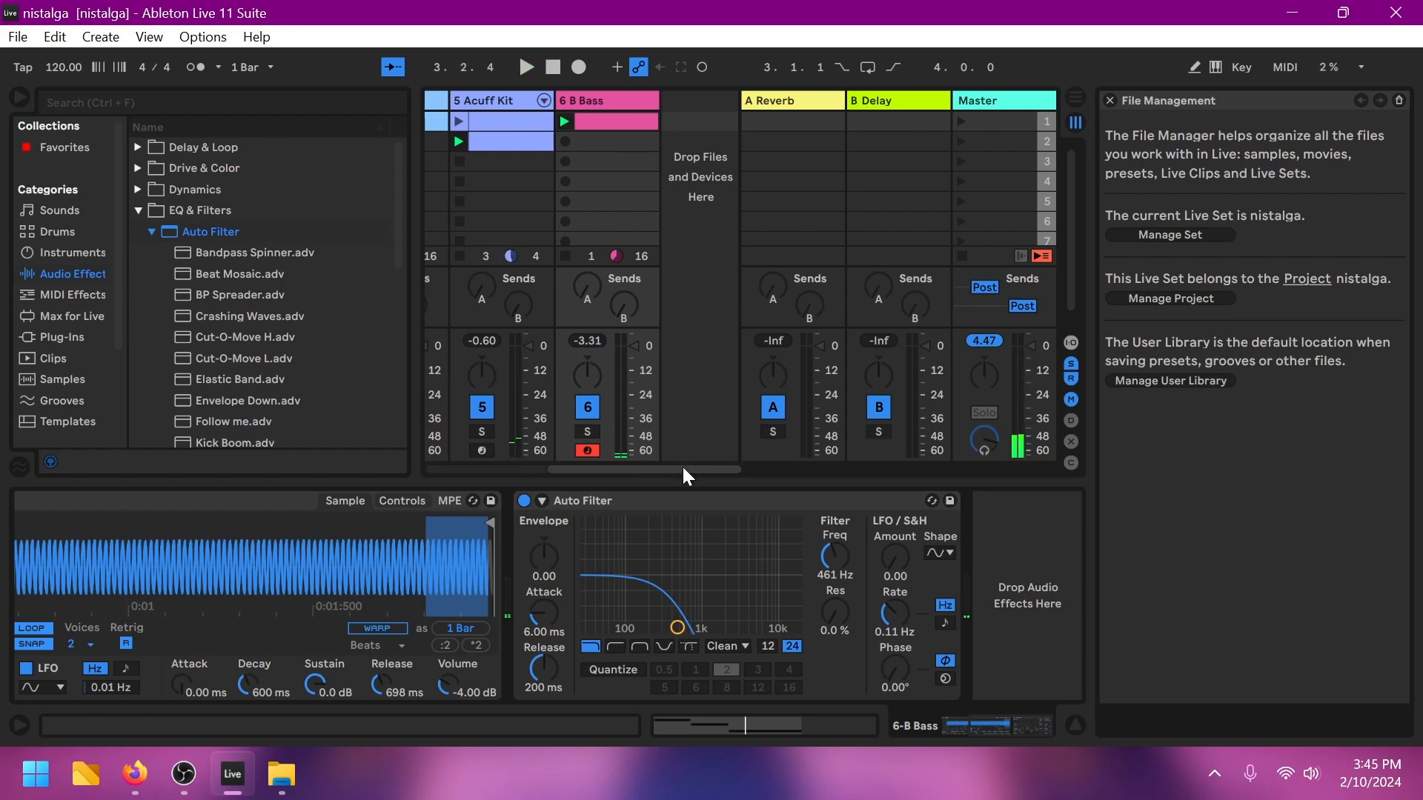
pyautogui.moveTo(682, 465); pyautogui.dragTo(526, 467)
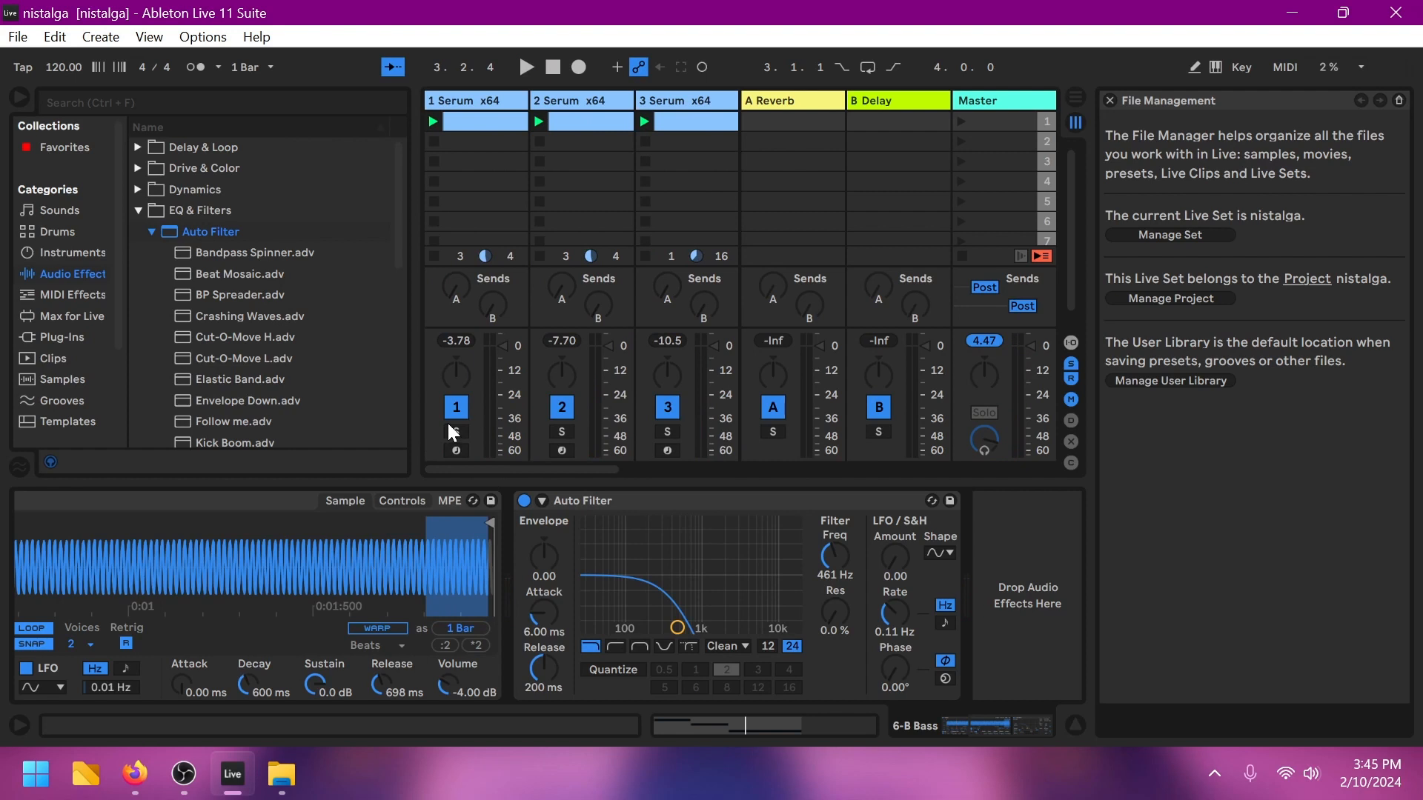
pyautogui.press('space')
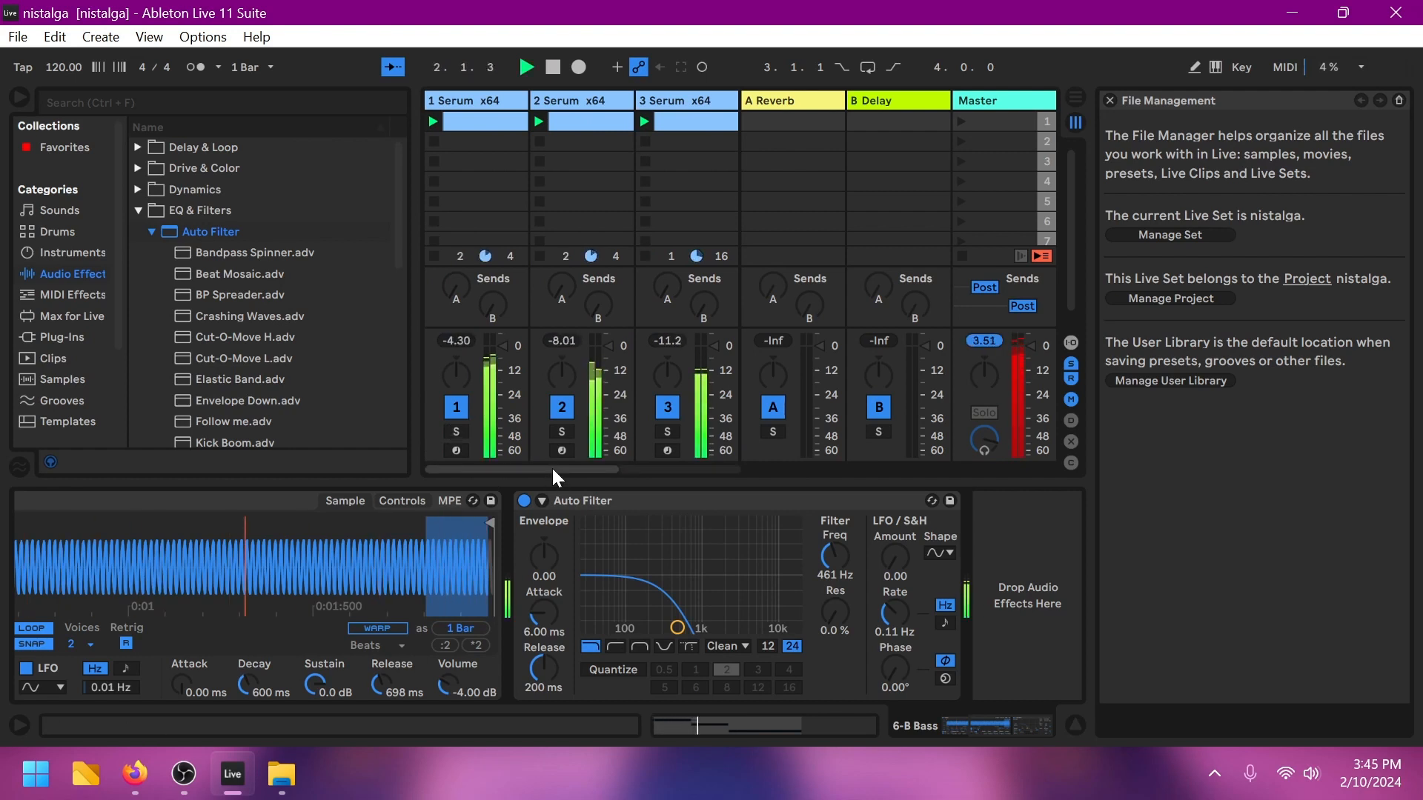
pyautogui.press('space')
# Step: Audition the Acuff Kit drums and B Bass soloed together, stop playback, and clear the B Bass solo
pyautogui.moveTo(551, 466); pyautogui.dragTo(637, 457)
pyautogui.click(544, 434)
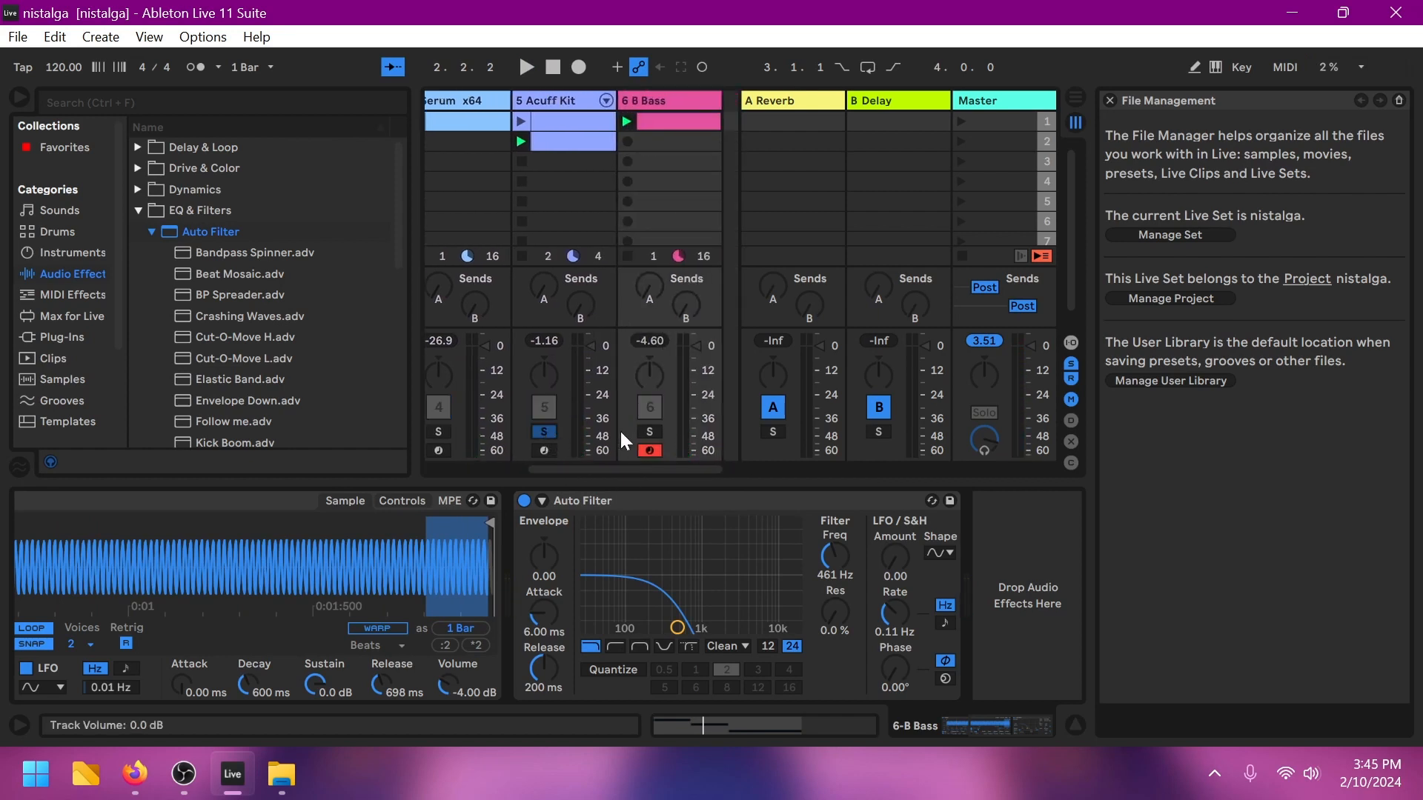
pyautogui.keyDown('ctrl'); pyautogui.click(652, 431); pyautogui.keyUp('ctrl')
pyautogui.press('space')
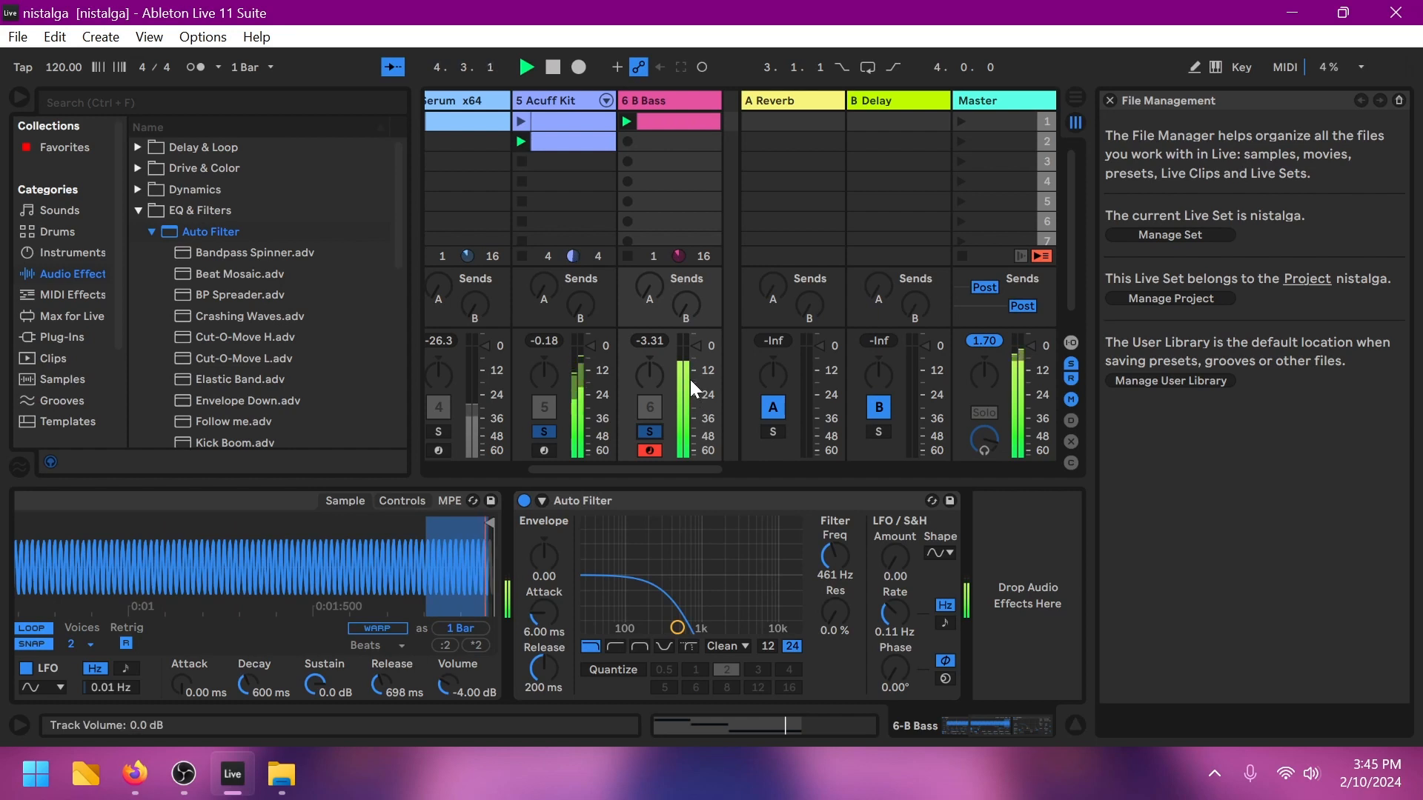
pyautogui.press('space')
pyautogui.click(652, 435)
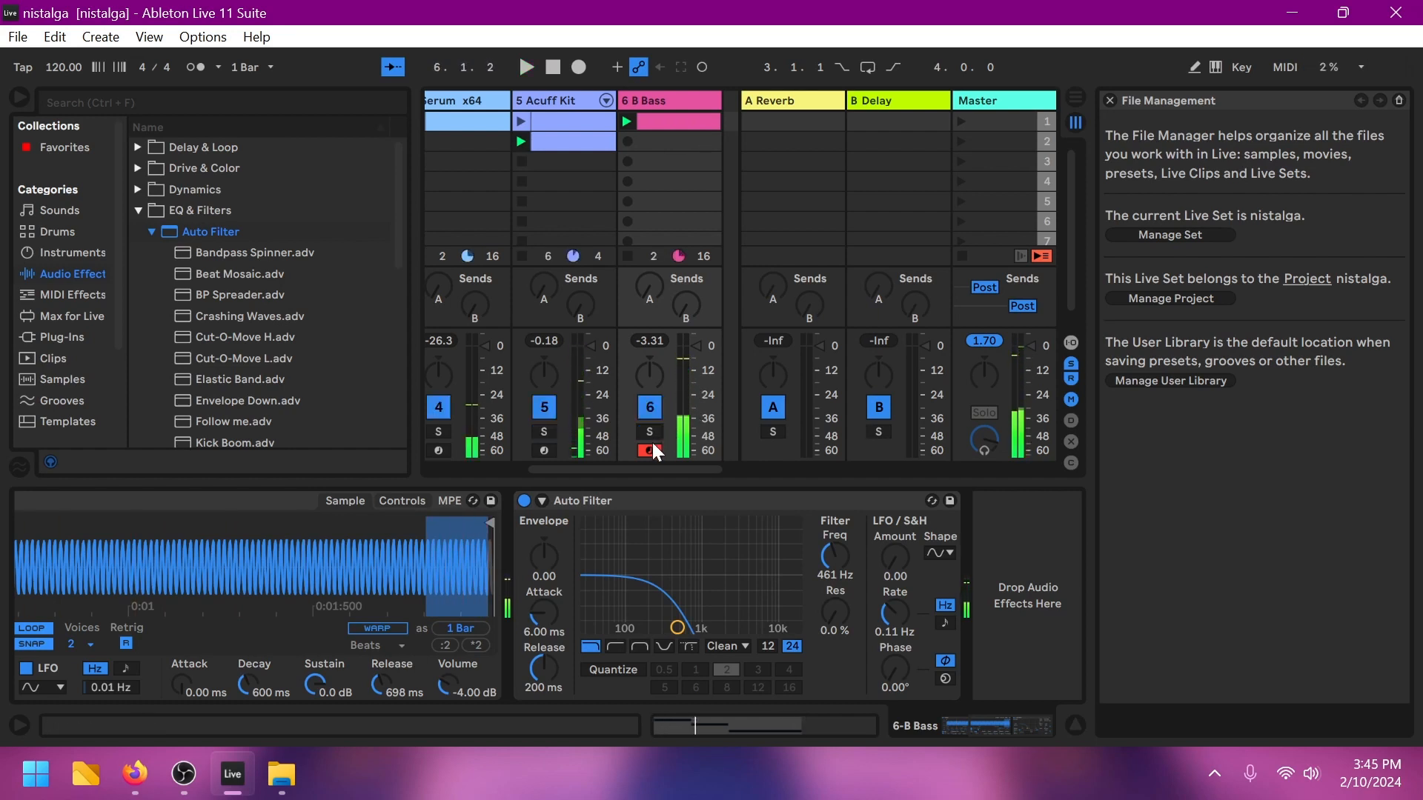
# Step: Play back the soloed first Serum track and open its clip to inspect the notes
pyautogui.click(541, 413)
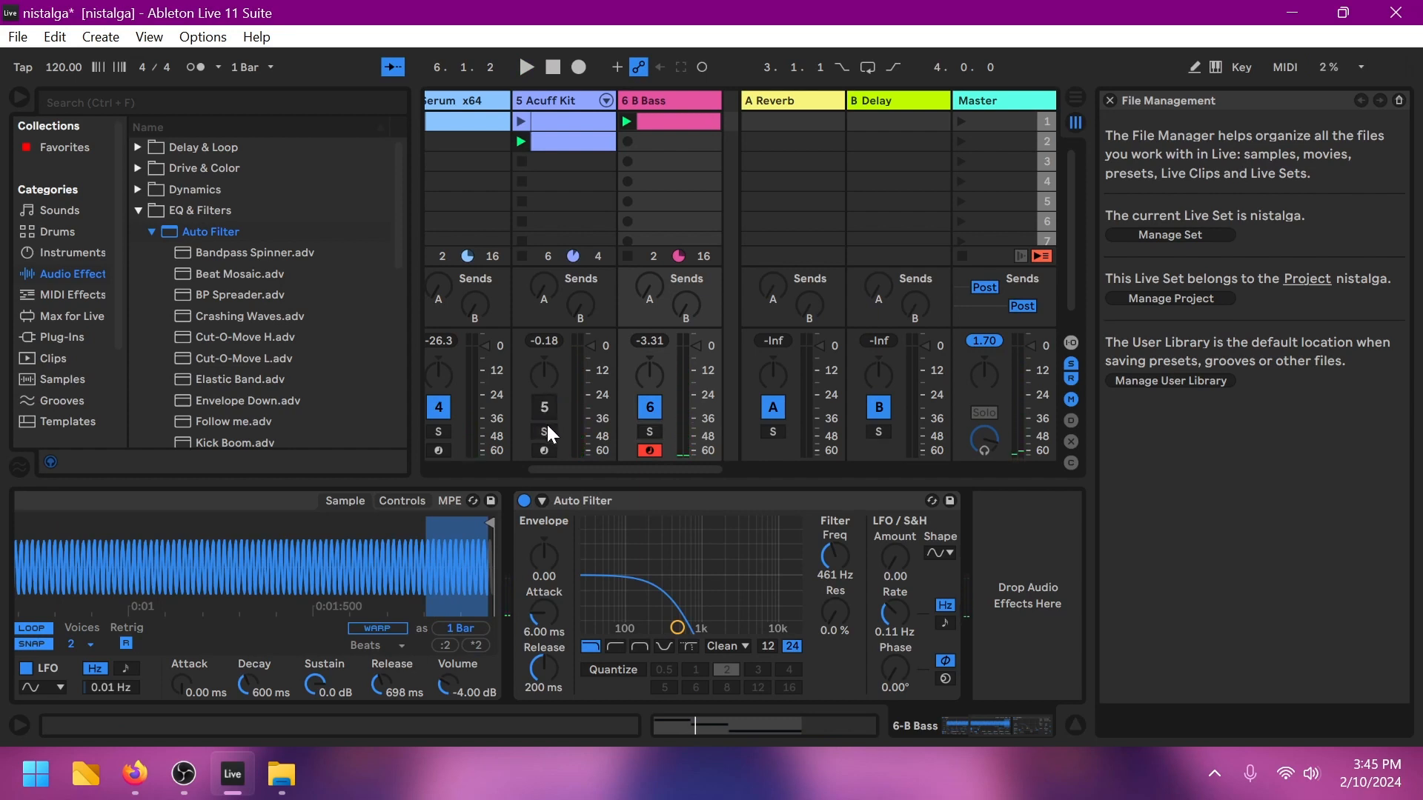
pyautogui.click(544, 432)
pyautogui.moveTo(568, 472); pyautogui.dragTo(470, 473)
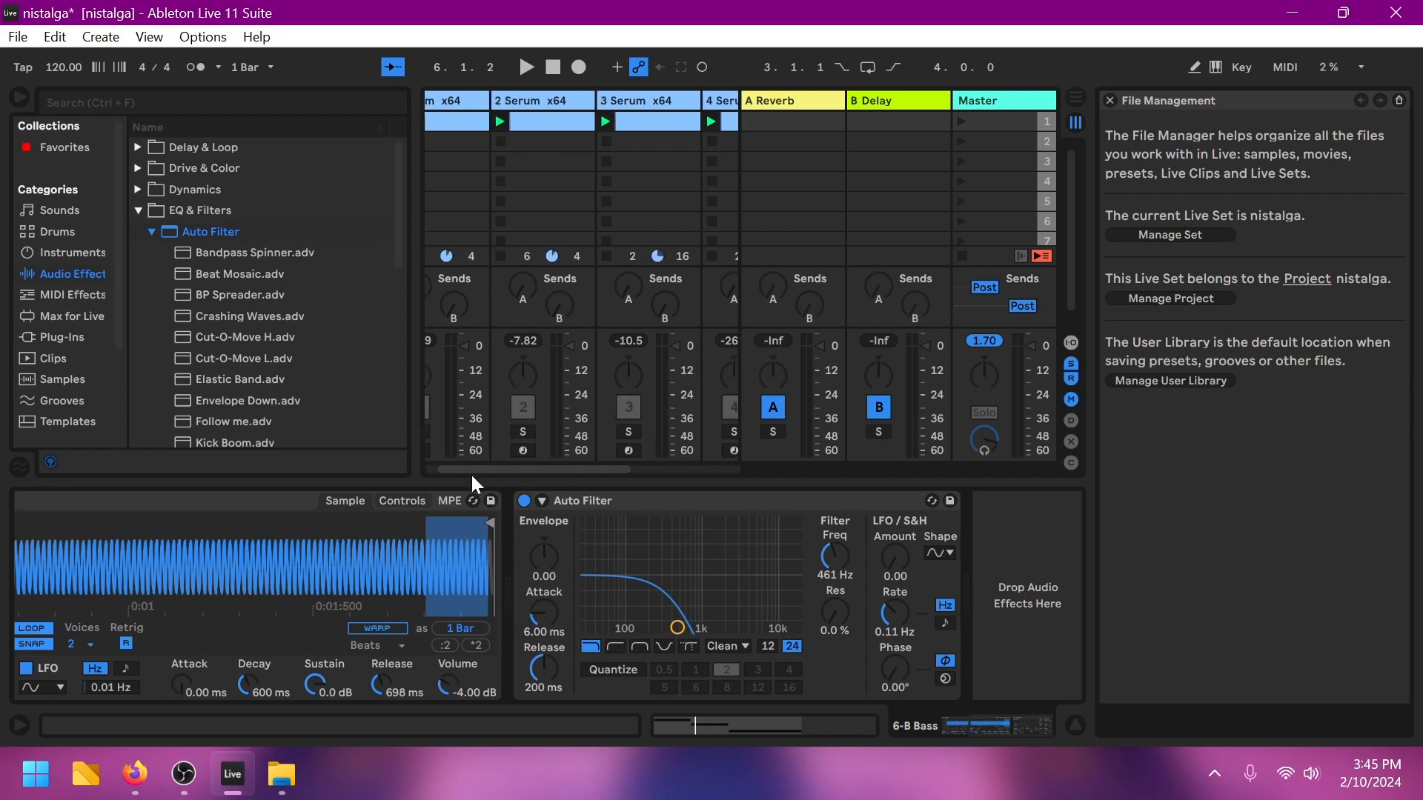
pyautogui.press('space')
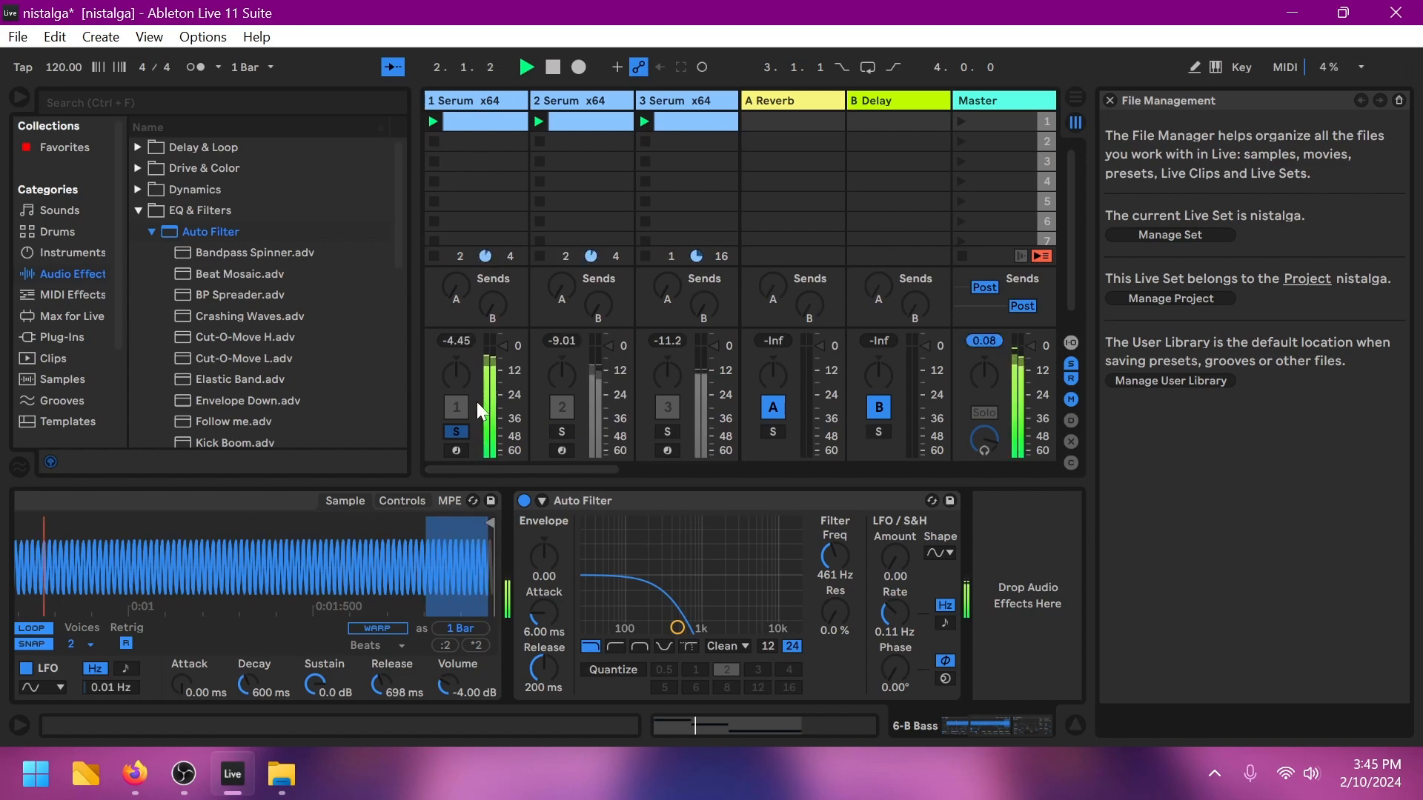
pyautogui.click(498, 113)
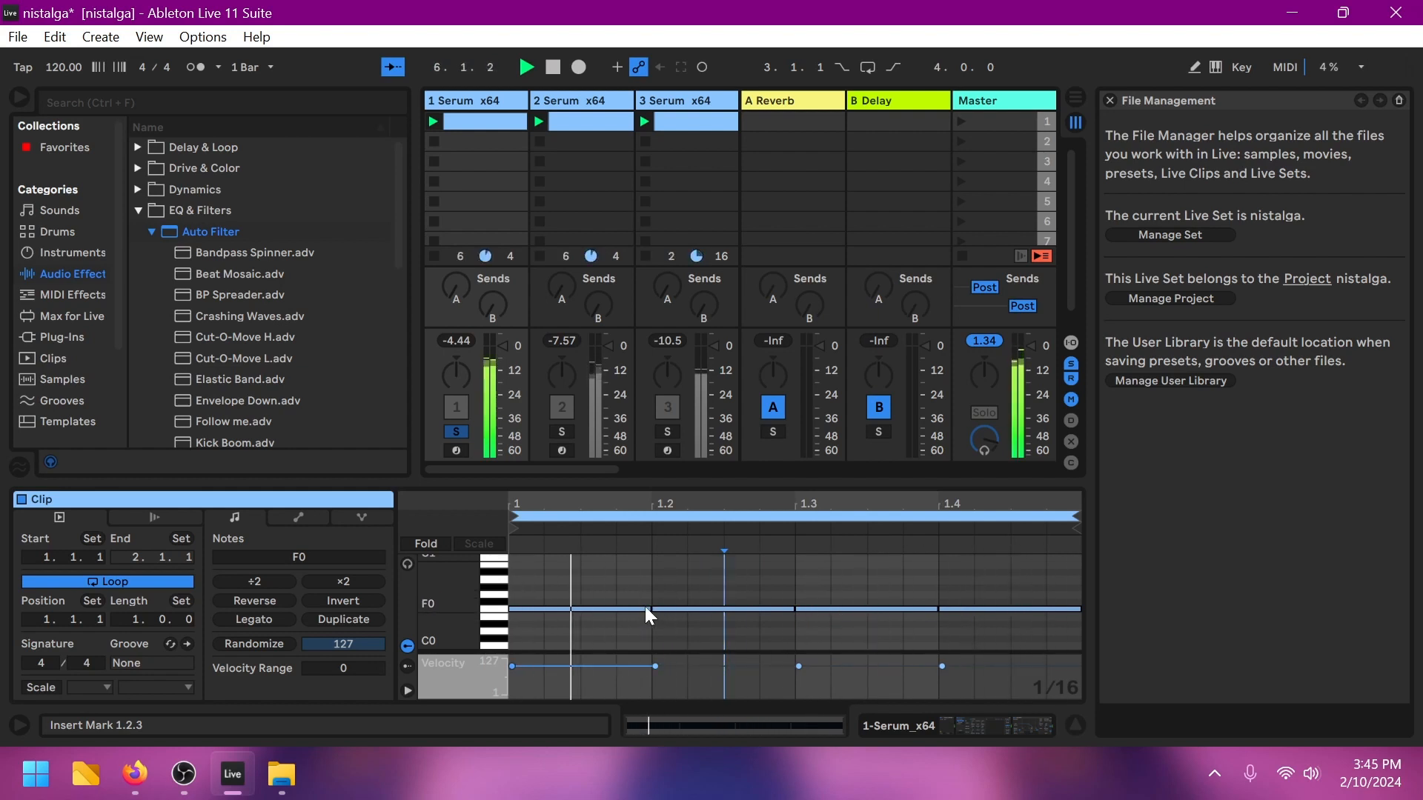
pyautogui.press('space')
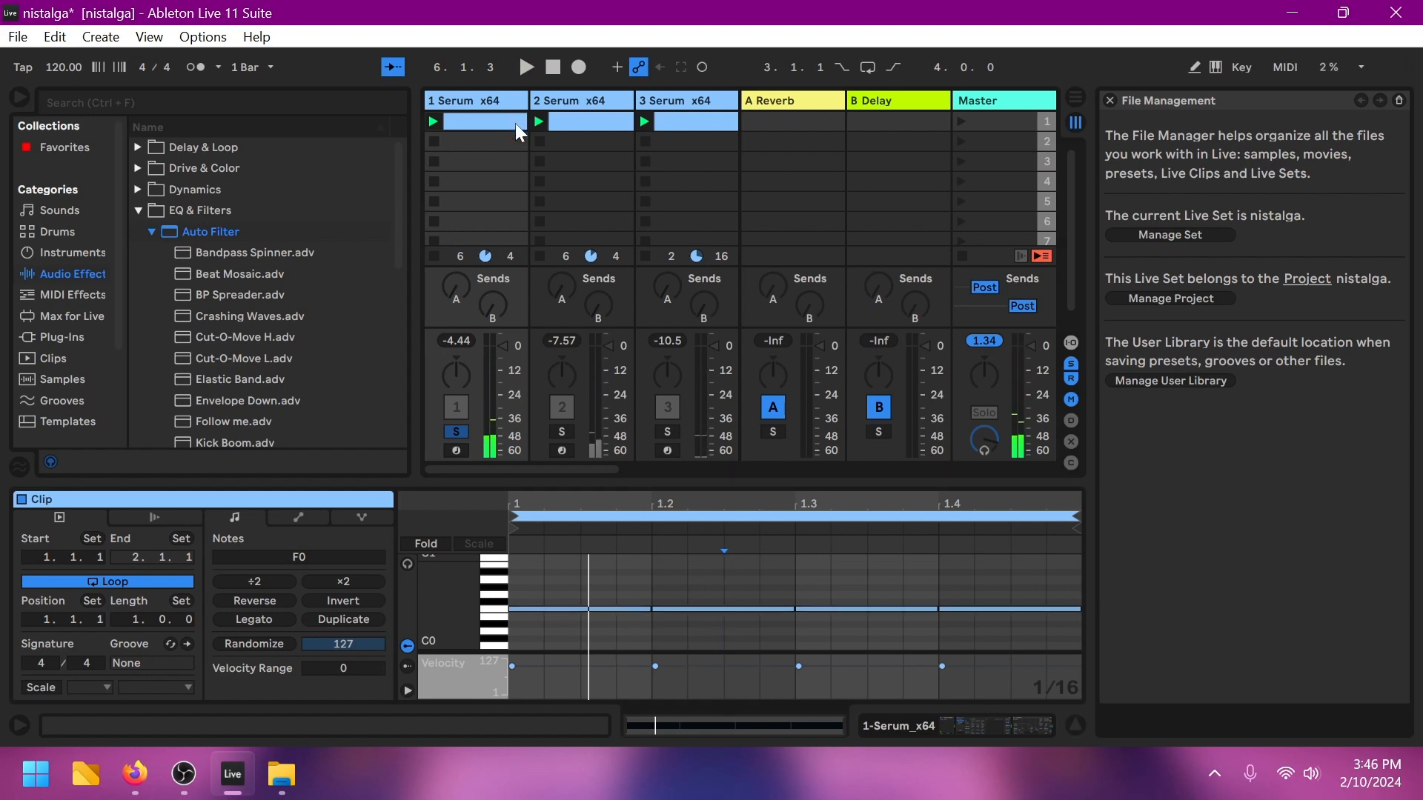
# Step: Paste a copy of the first Serum track's clip into its second slot and launch the copy
pyautogui.click(508, 143)
pyautogui.hotkey('ctrl', 'v')
pyautogui.click(433, 141)
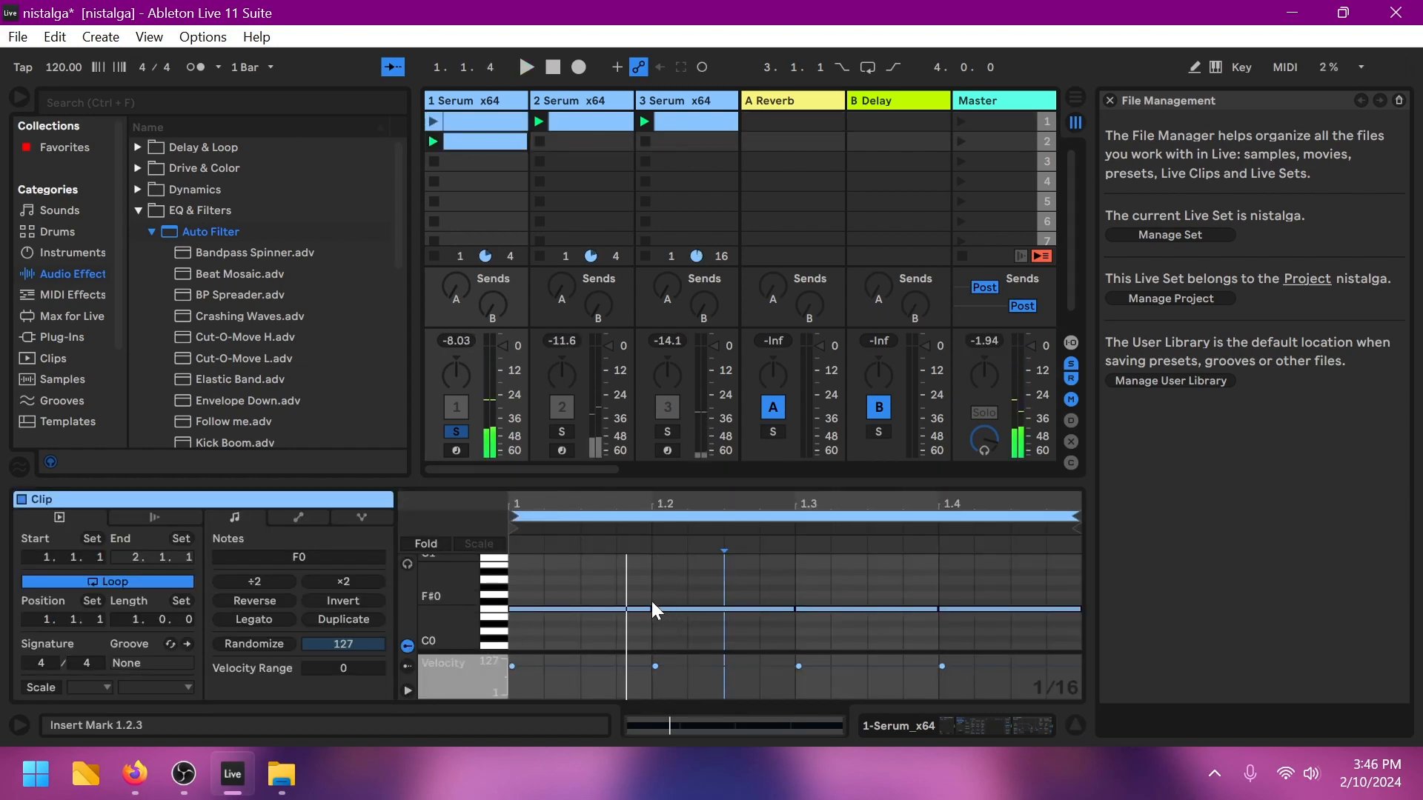
# Step: In the copied clip, hold F0 until beat 1.3, place a D0 note from there to the bar's end, delete the leftover F0 notes, and audition it
pyautogui.moveTo(651, 609); pyautogui.dragTo(785, 608)
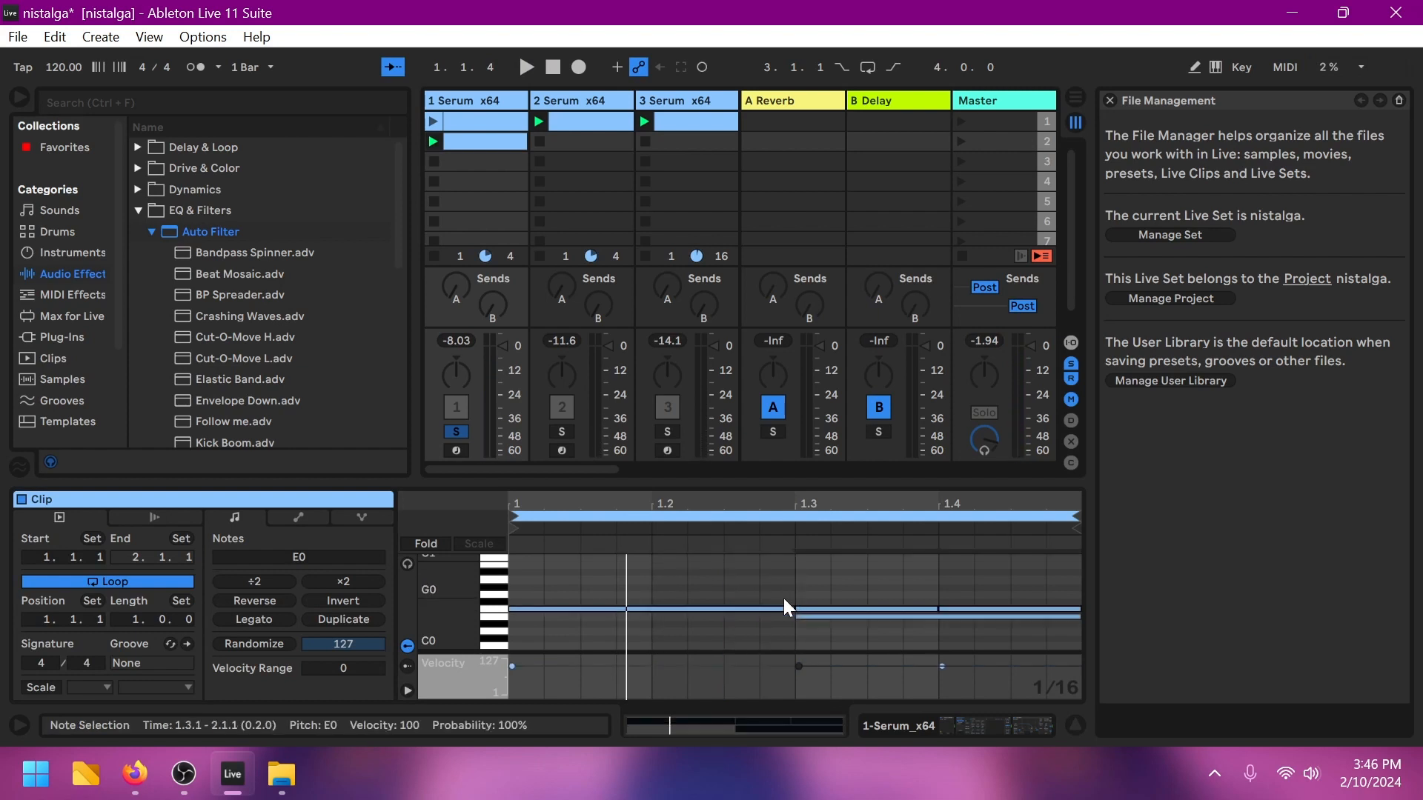
pyautogui.press('Down')
pyautogui.press('Down')
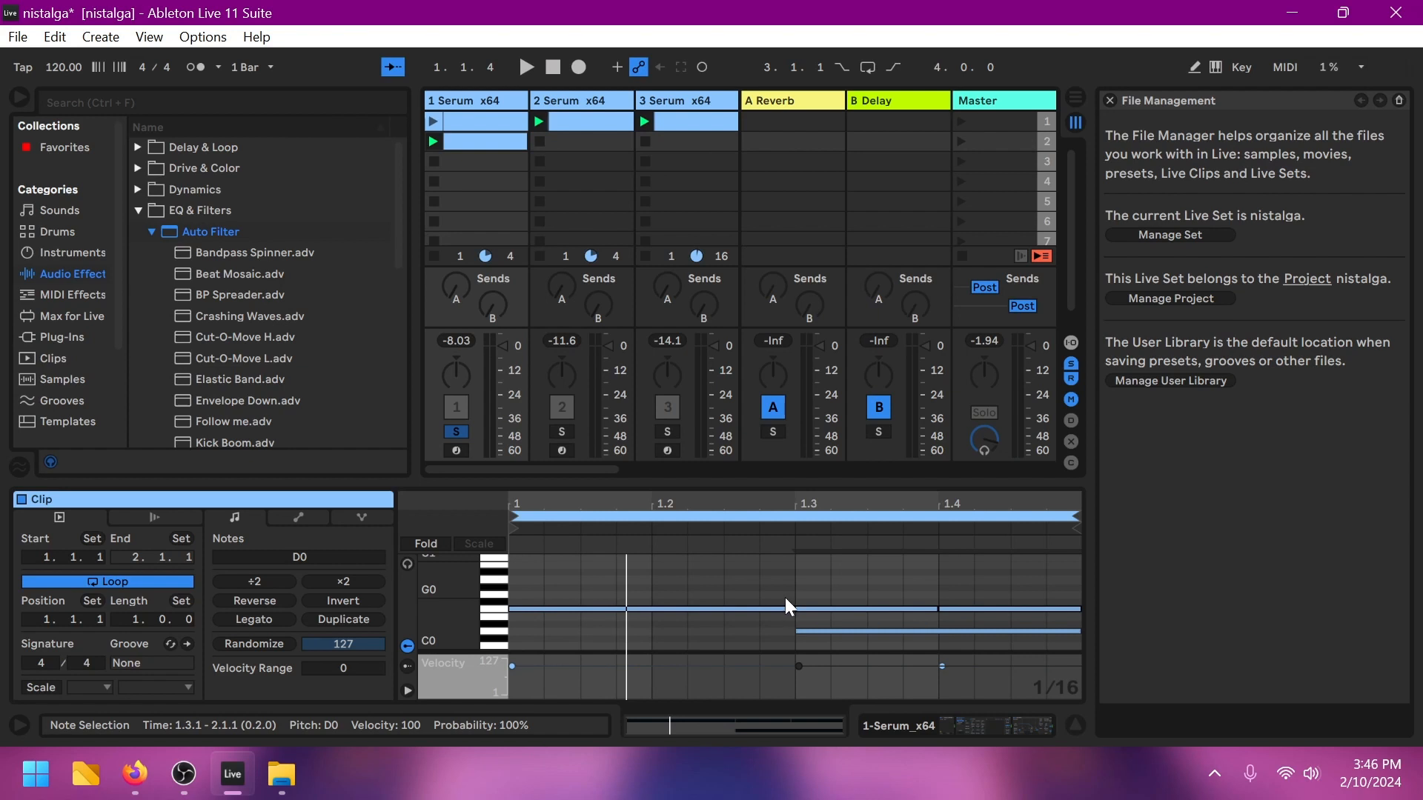
pyautogui.moveTo(808, 580); pyautogui.dragTo(1017, 630)
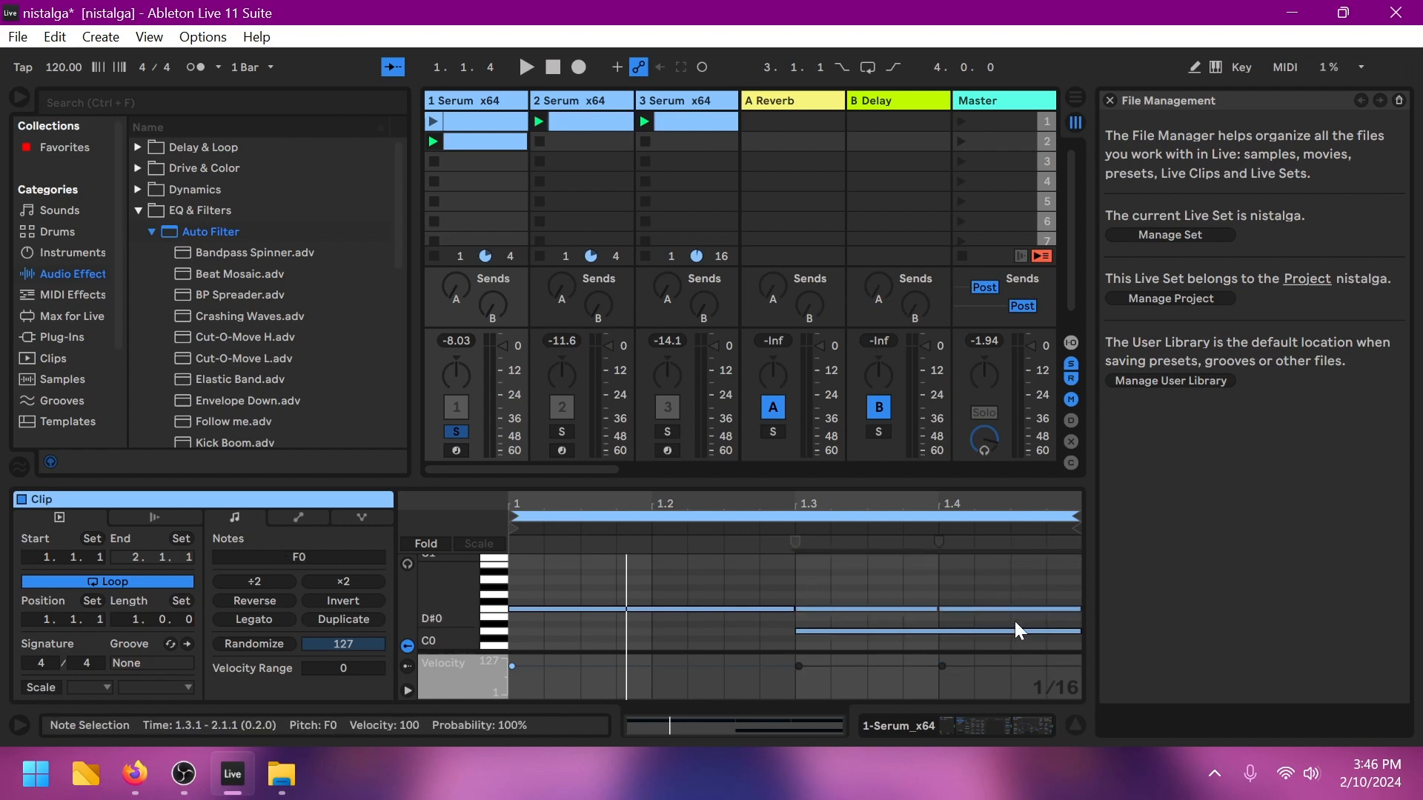
pyautogui.press('Delete')
pyautogui.press('space')
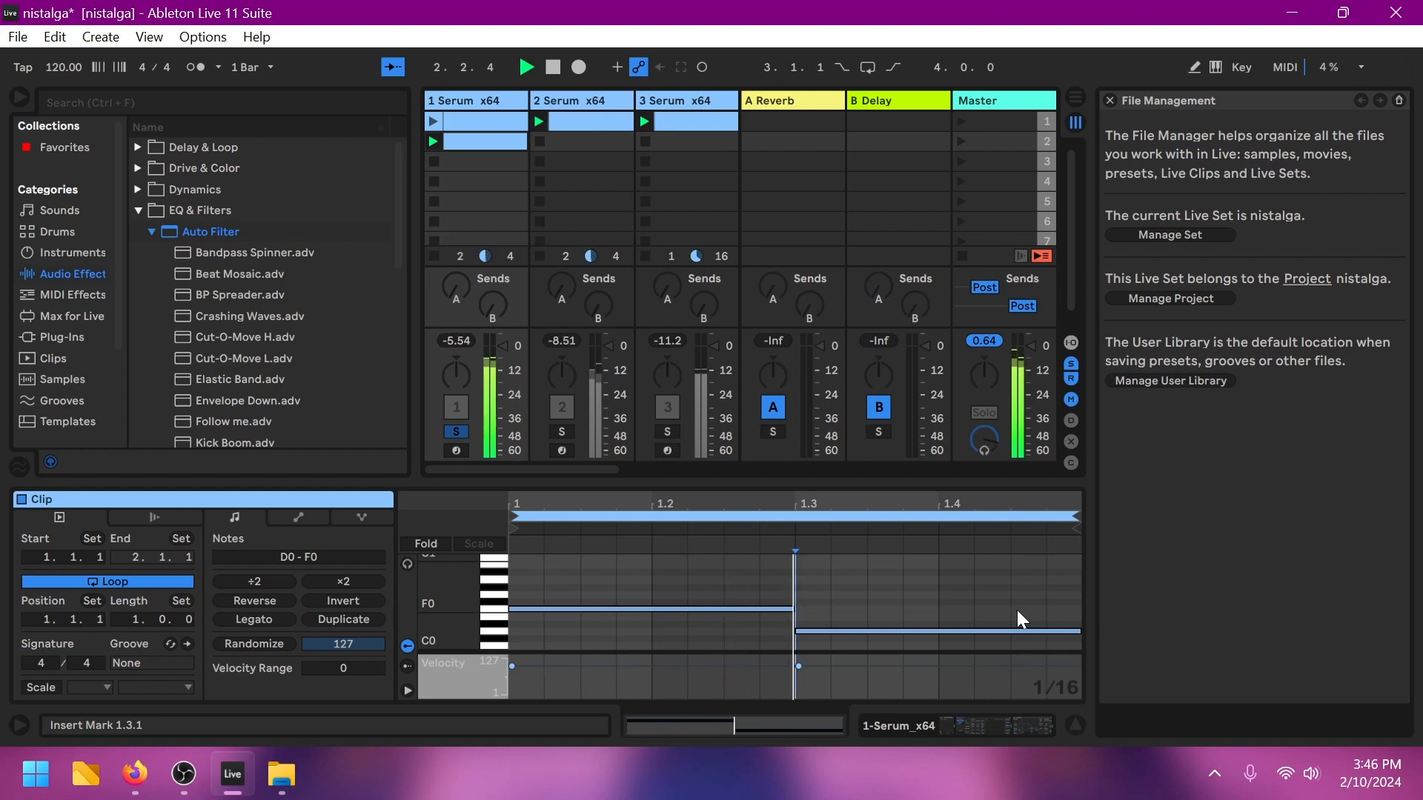
pyautogui.press('space')
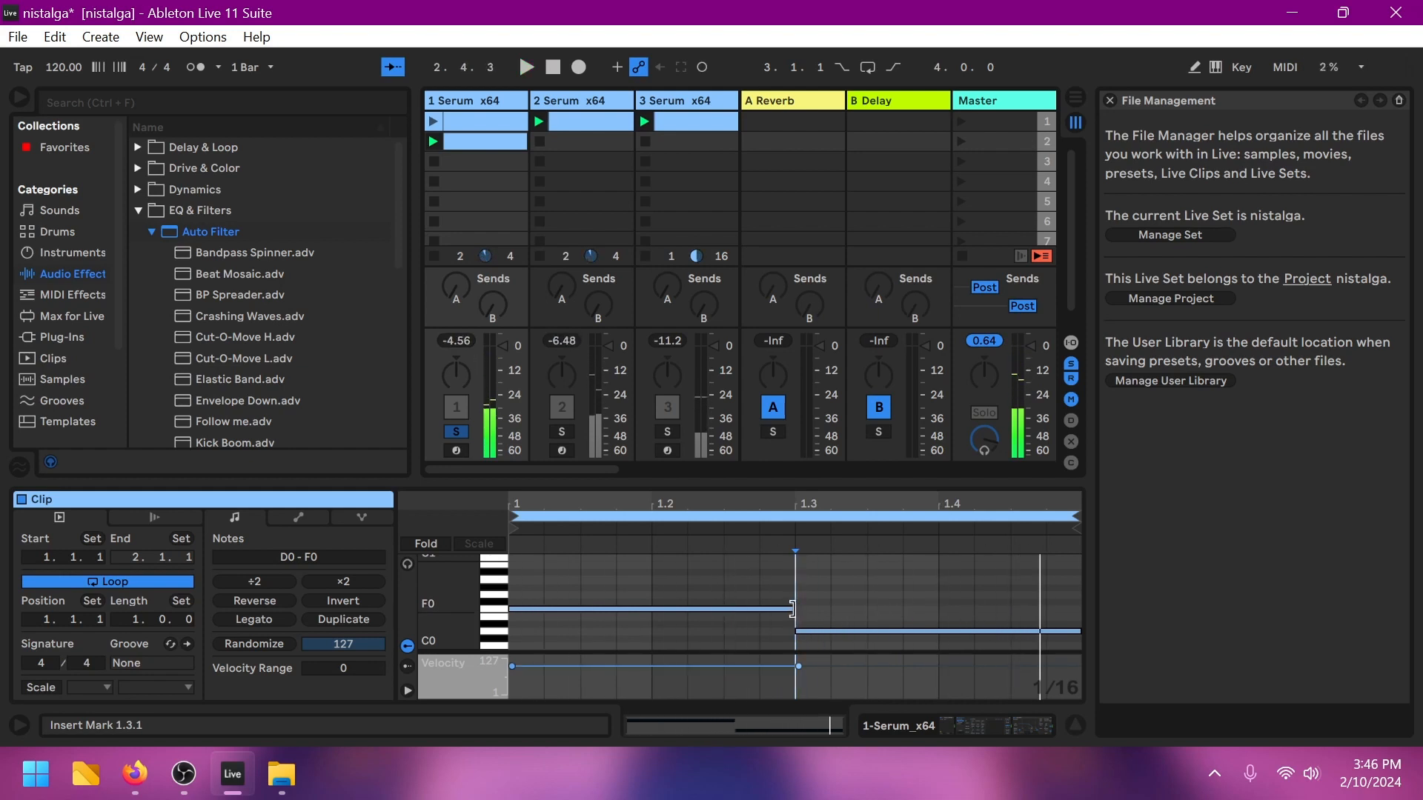
# Step: Try stretching the F0 note across the whole bar and duplicating it into bar 2, and undo the duplication
pyautogui.moveTo(792, 609); pyautogui.dragTo(1032, 620)
pyautogui.hotkey('ctrl', 'd')
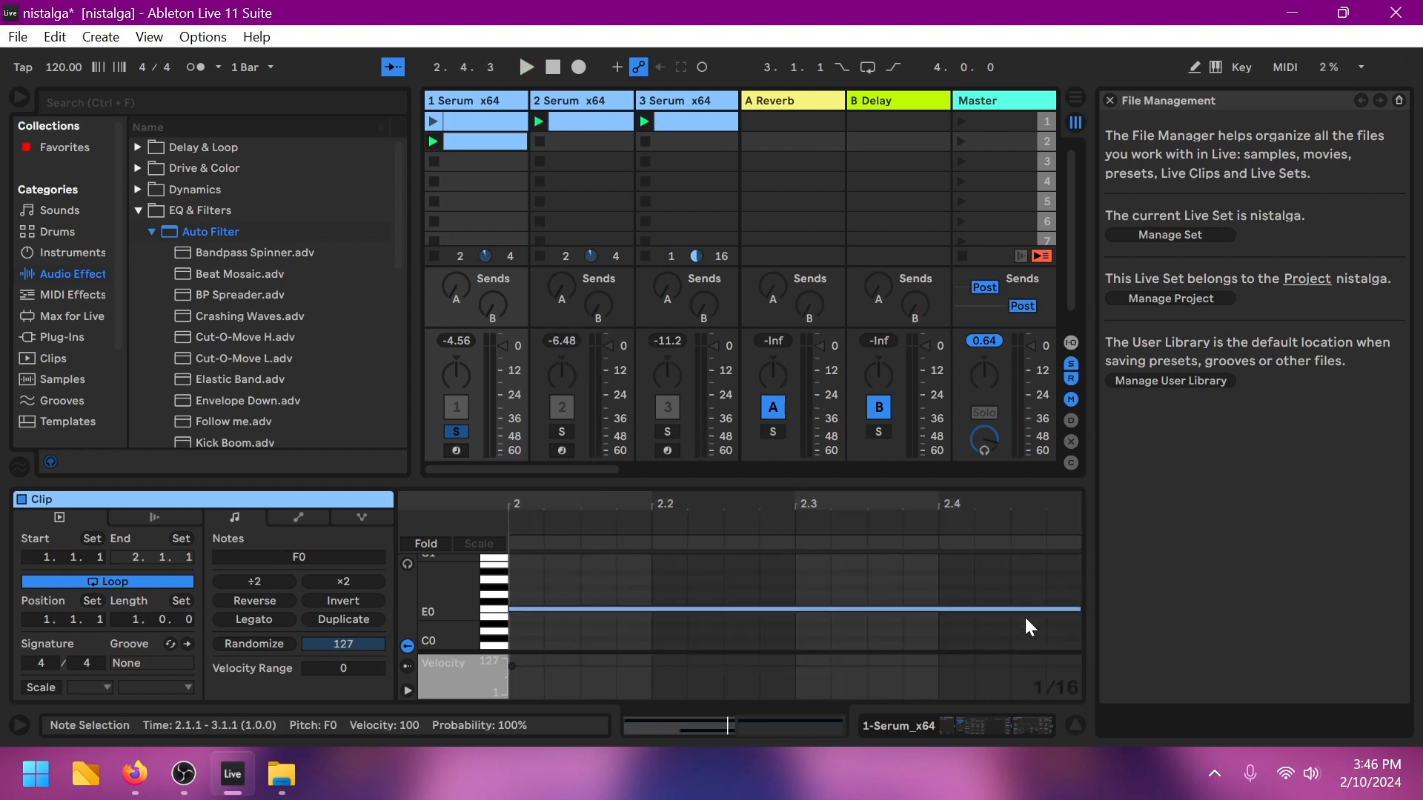
pyautogui.hotkey('ctrl', 'z')
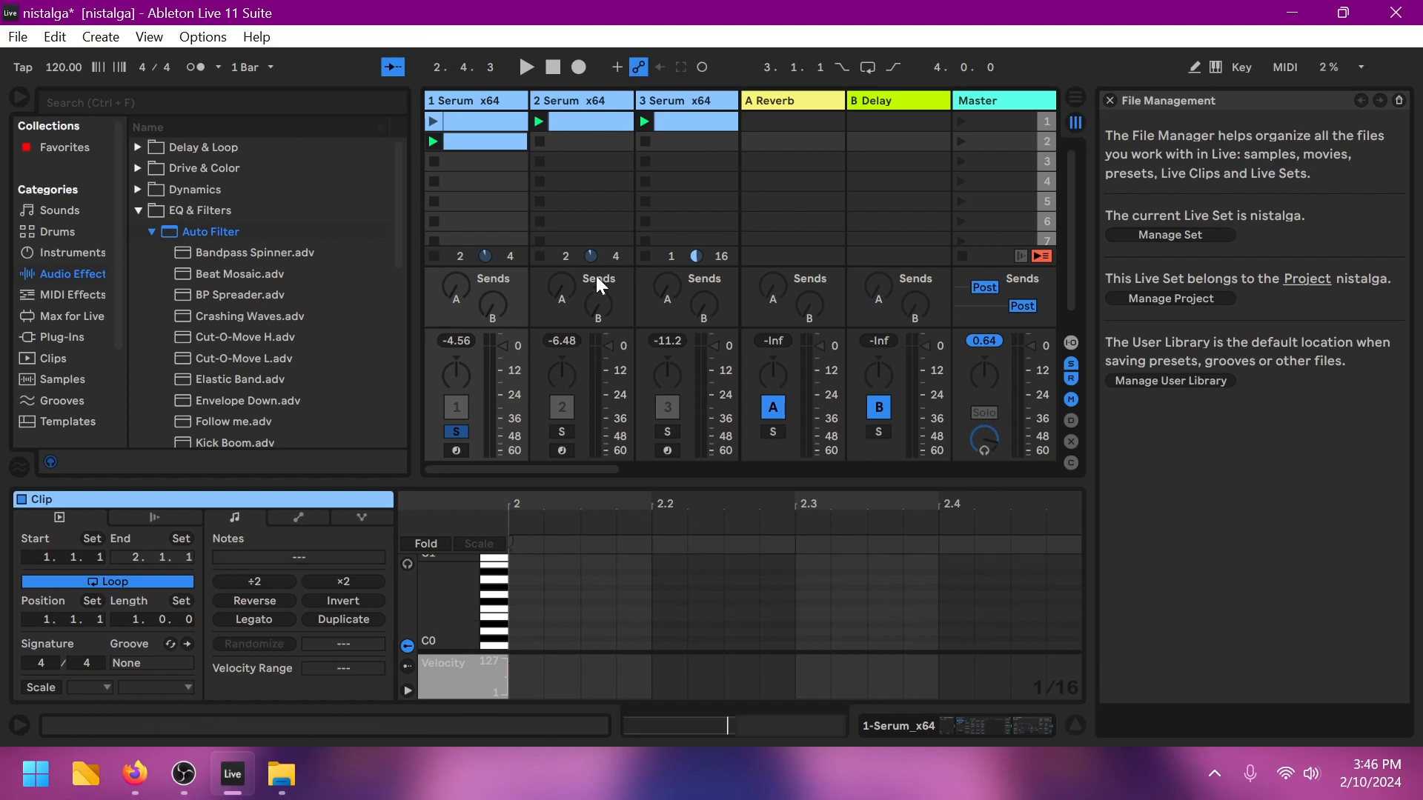
# Step: Delete the copied clip from the first Serum track's second slot
pyautogui.rightClick(512, 139)
pyautogui.click(486, 149)
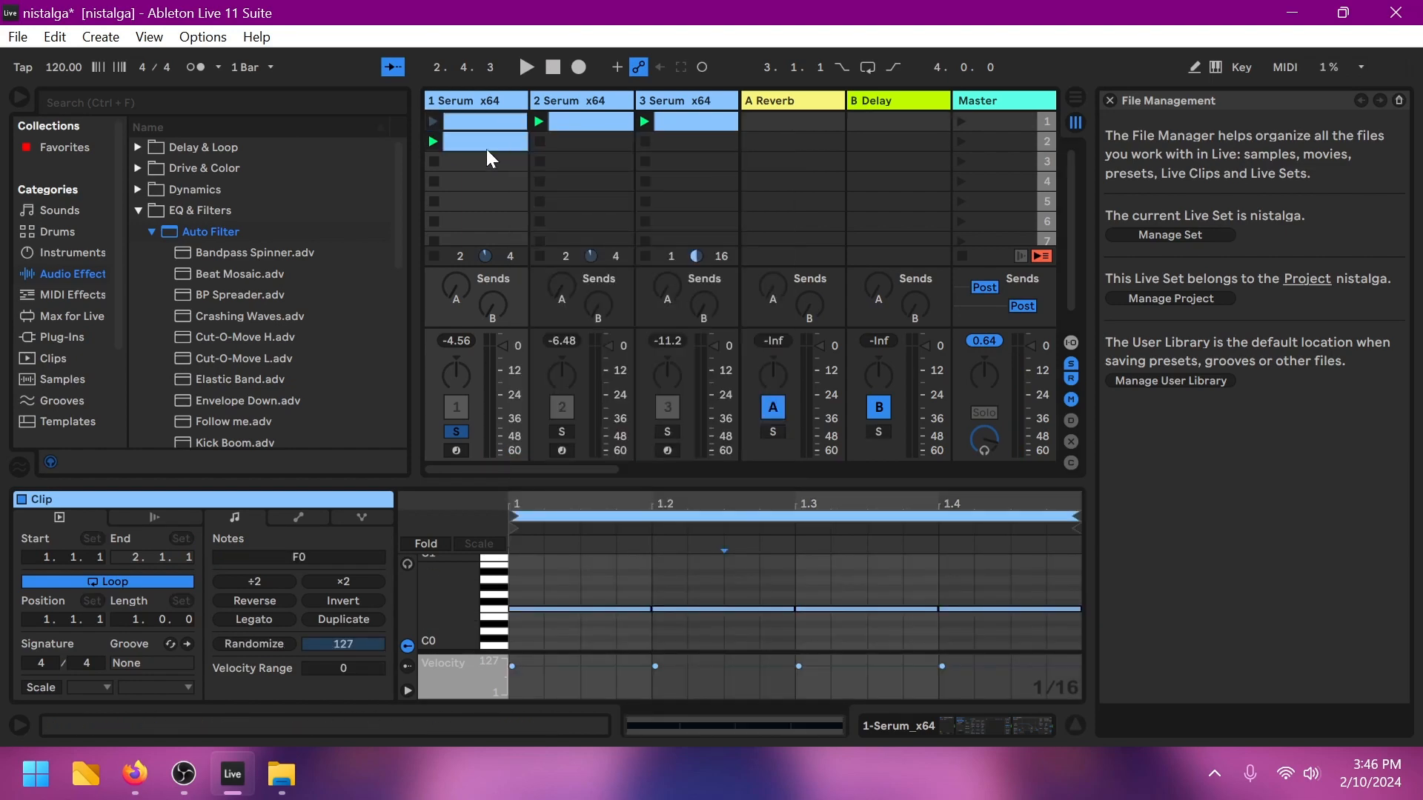
pyautogui.rightClick(486, 149)
pyautogui.click(523, 161)
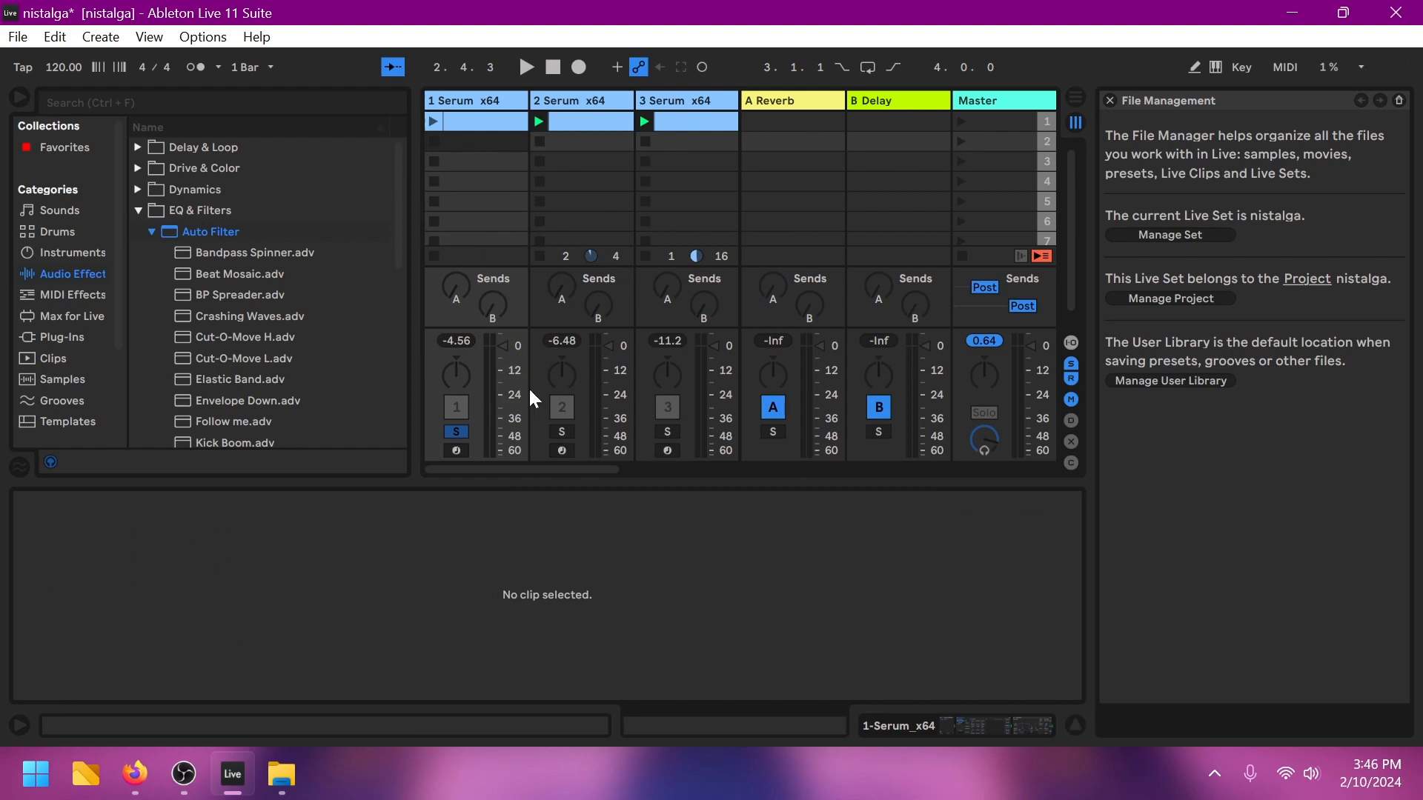
# Step: Switch the solo from the first to the second Serum track and audition it alone
pyautogui.click(555, 429)
pyautogui.click(459, 433)
pyautogui.press('space')
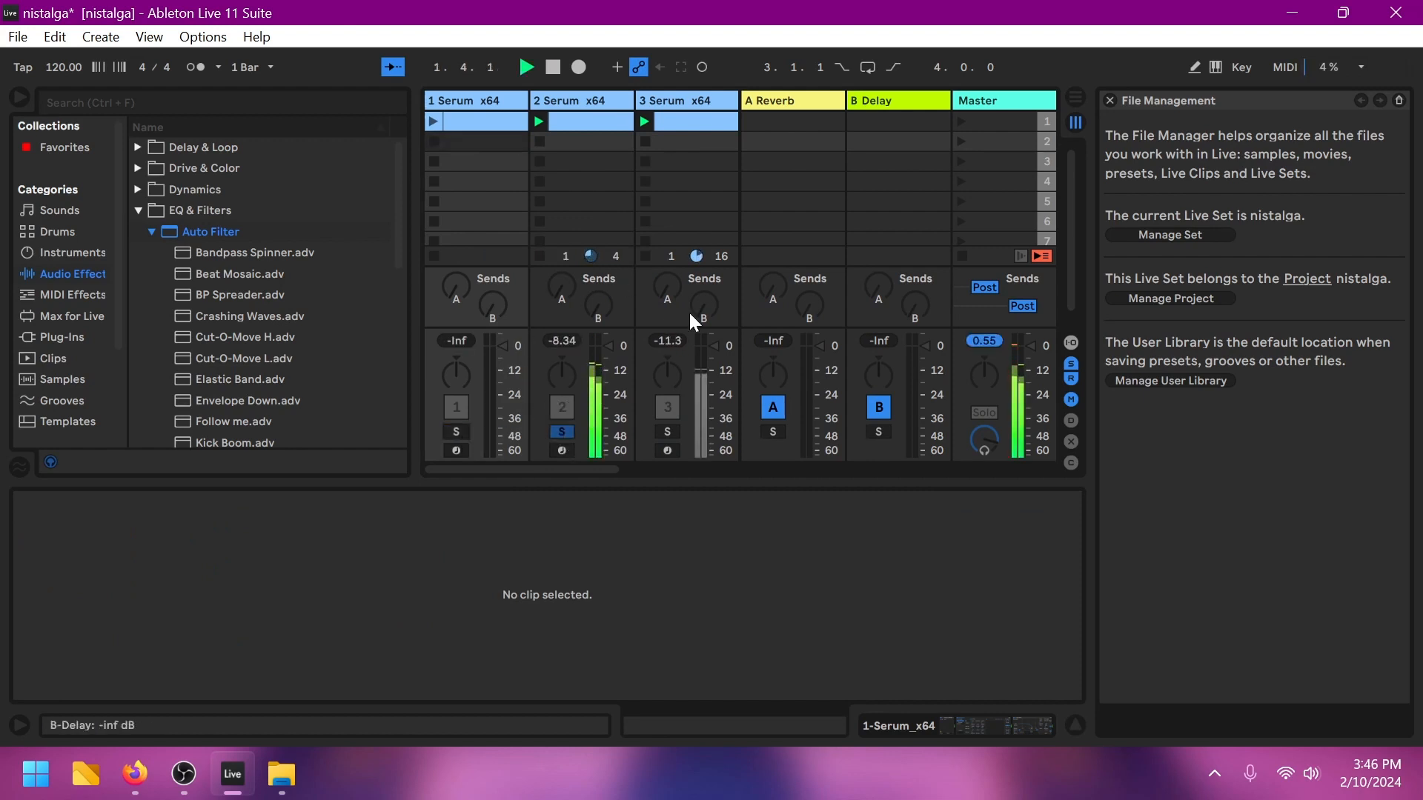
pyautogui.click(561, 431)
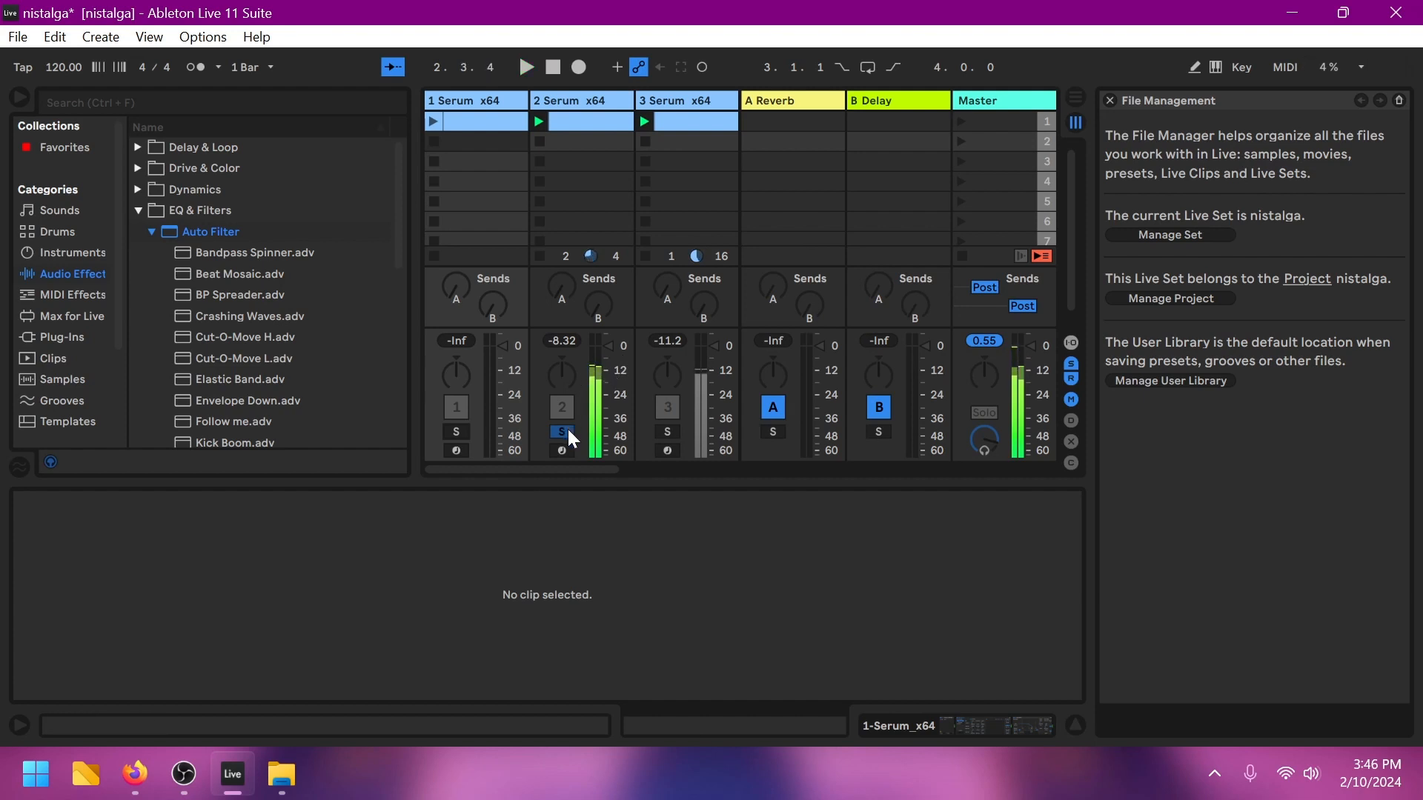
# Step: Solo B Bass together with the Acuff Kit drums, audition them briefly, and clear both solos
pyautogui.click(666, 432)
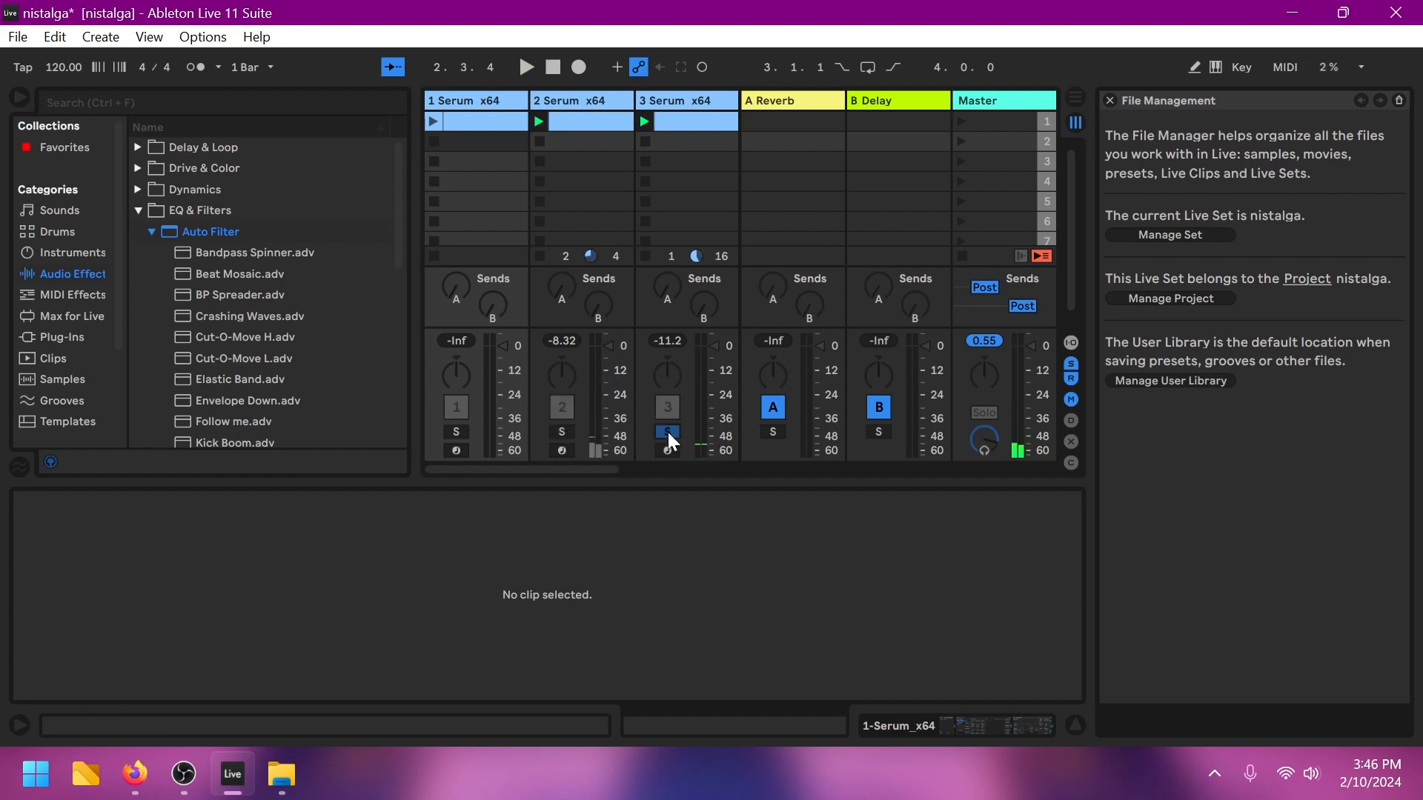
pyautogui.hscroll(3, 637, 471)
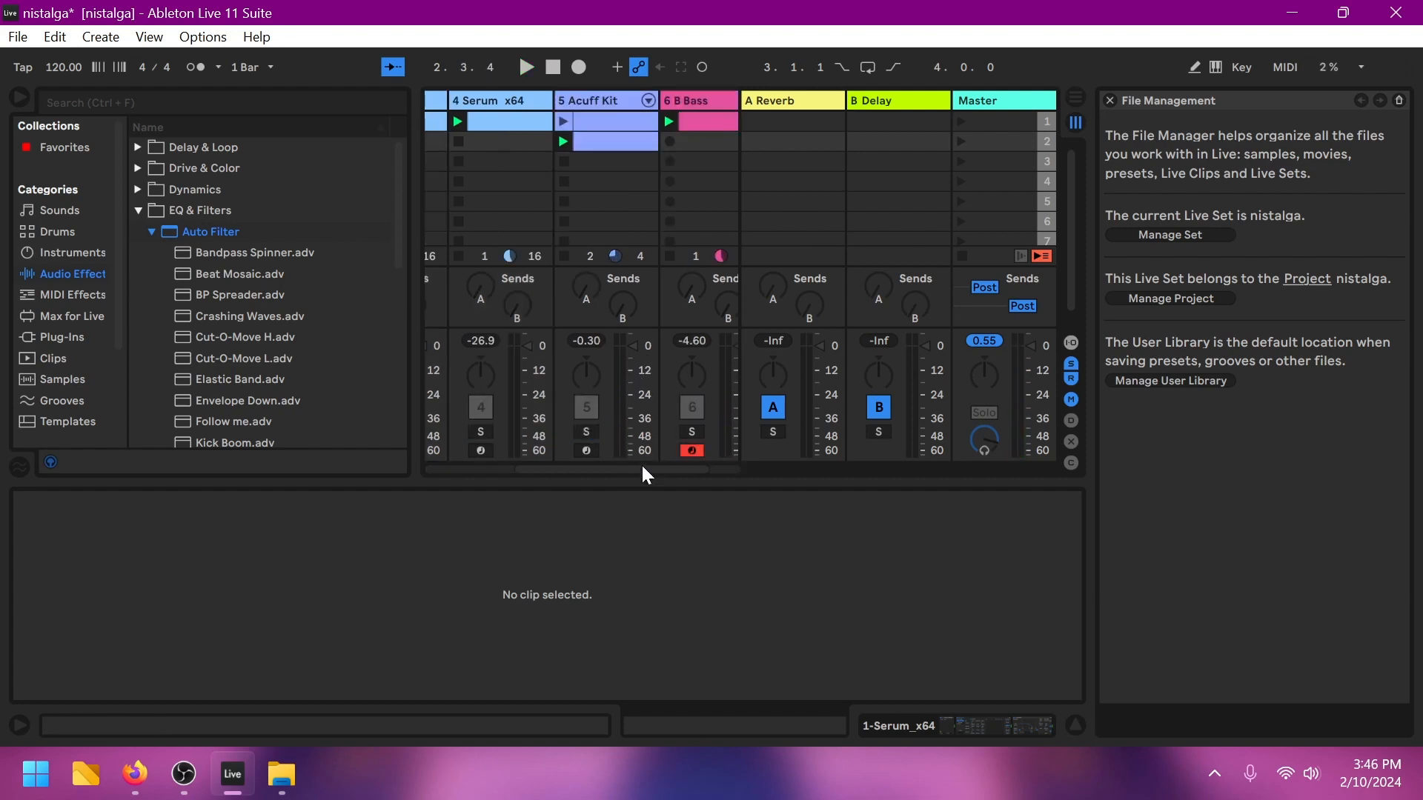
pyautogui.click(692, 432)
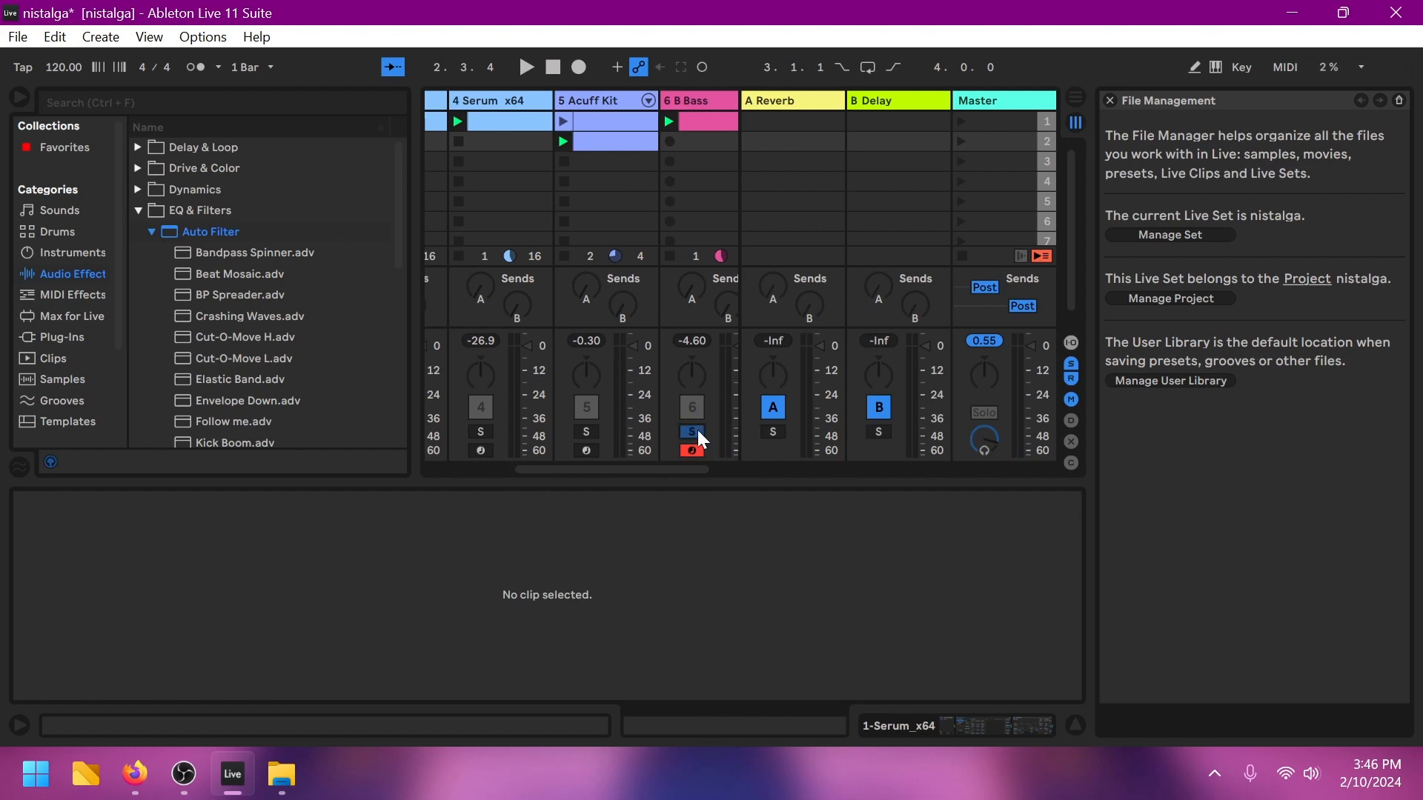
pyautogui.click(586, 432)
pyautogui.press('space')
pyautogui.click(586, 432)
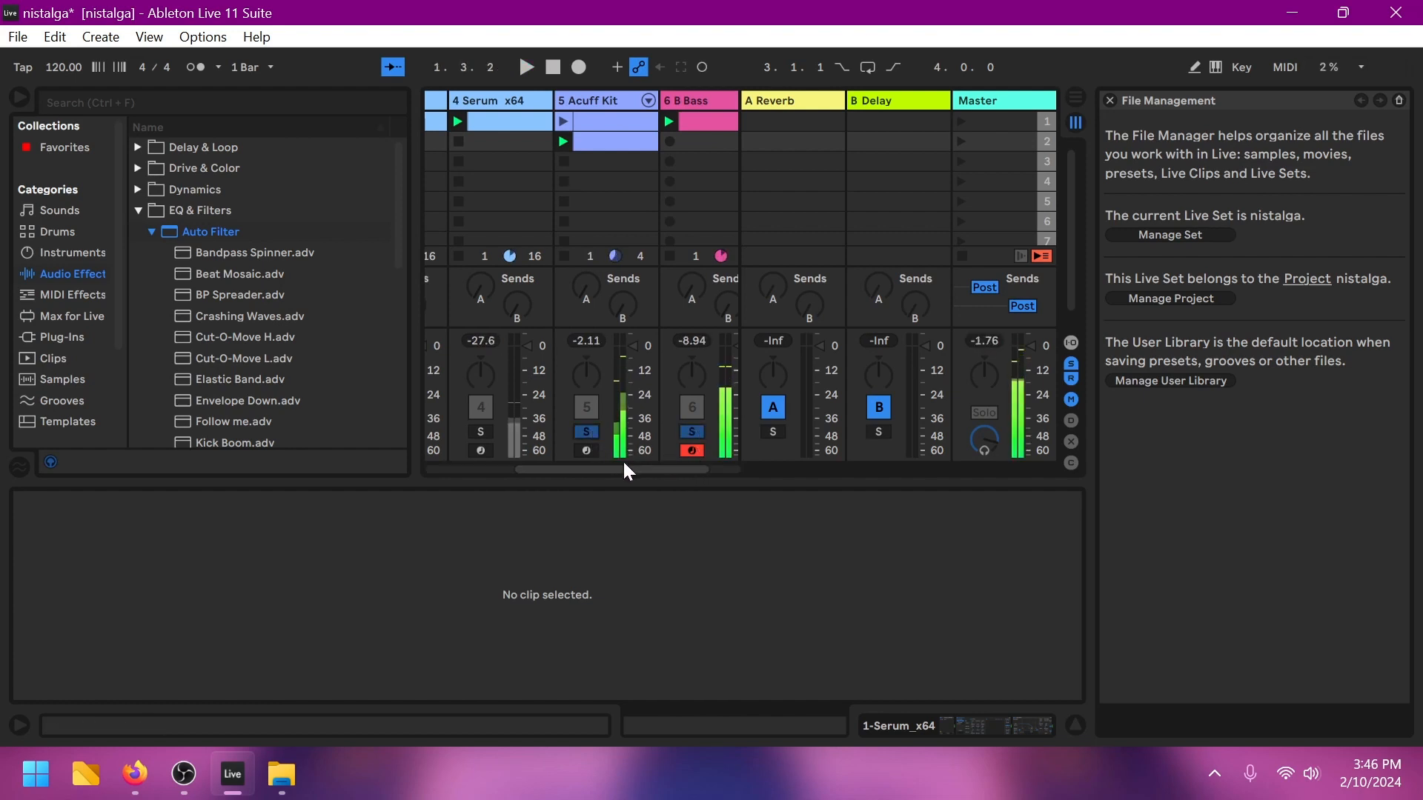
pyautogui.click(691, 432)
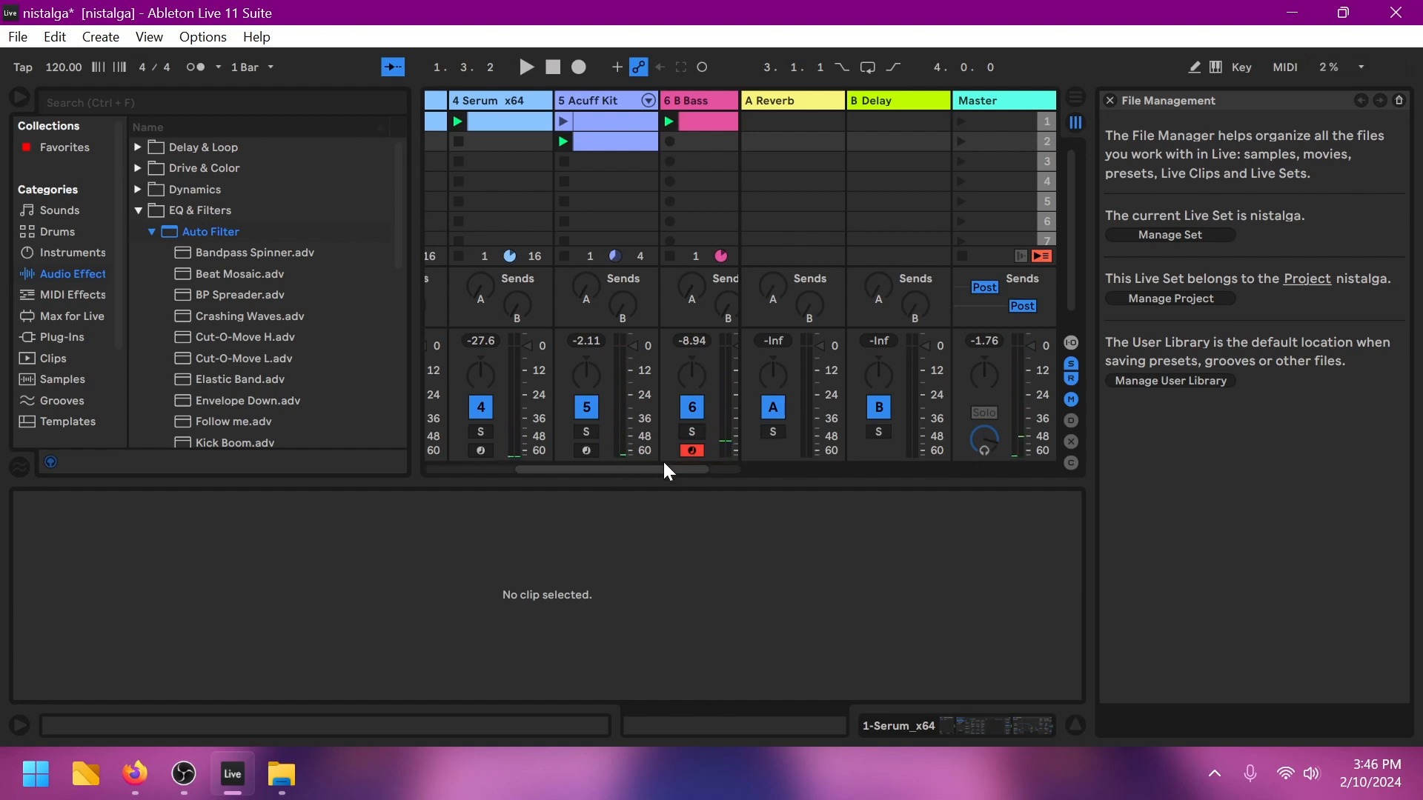
# Step: Switch to Firefox to view the Live Audio Effect Reference page and return to Ableton Live
pyautogui.moveTo(663, 469); pyautogui.dragTo(538, 467)
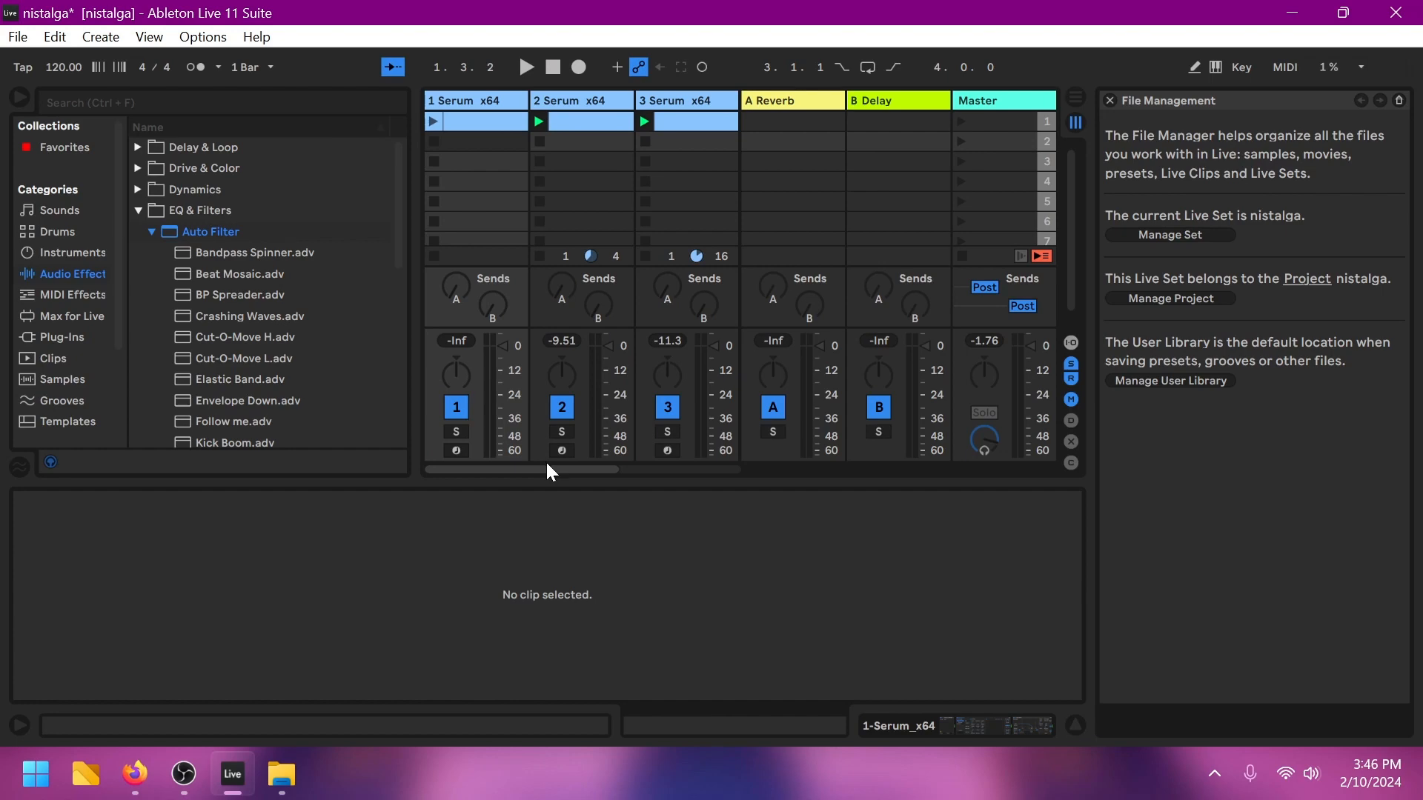
pyautogui.moveTo(548, 471); pyautogui.dragTo(604, 482)
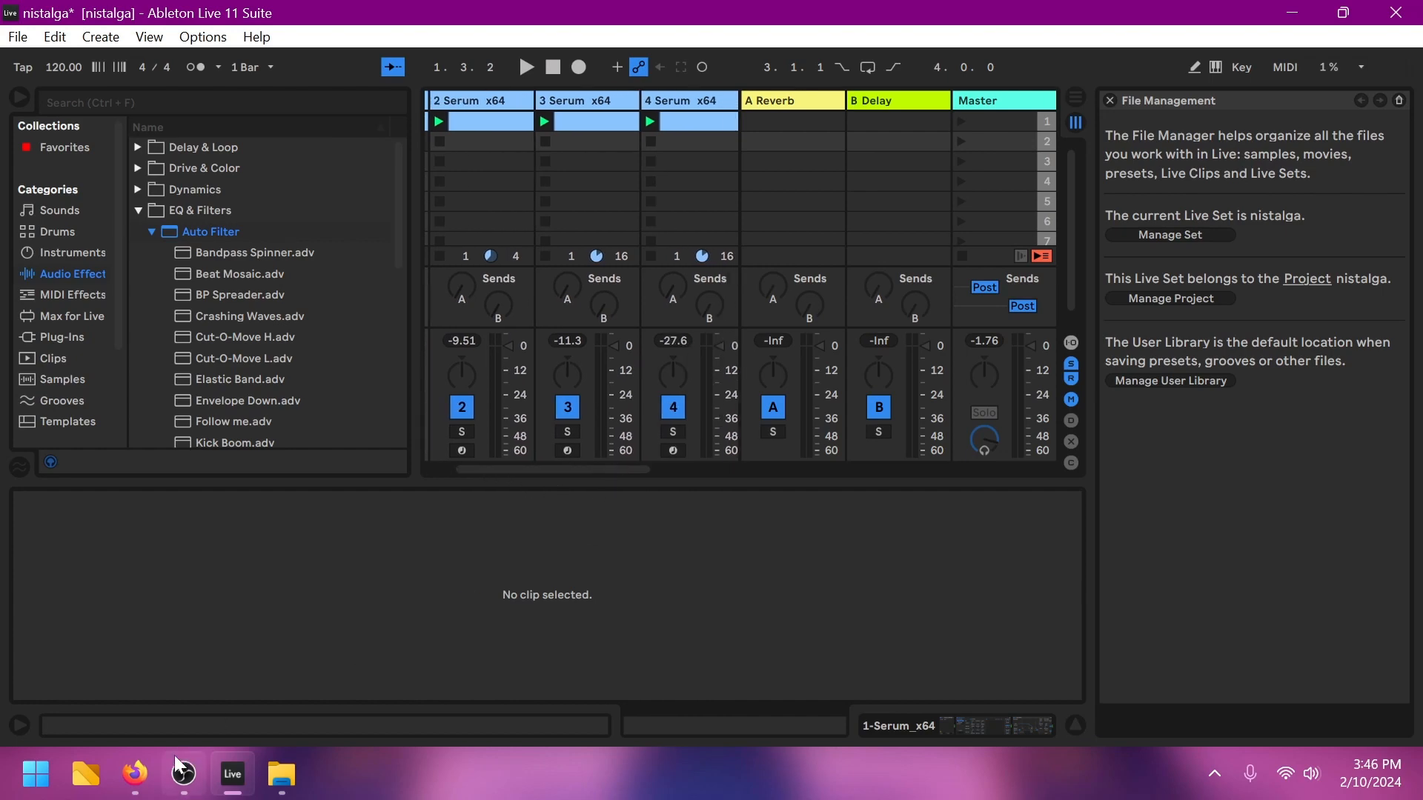
pyautogui.click(134, 773)
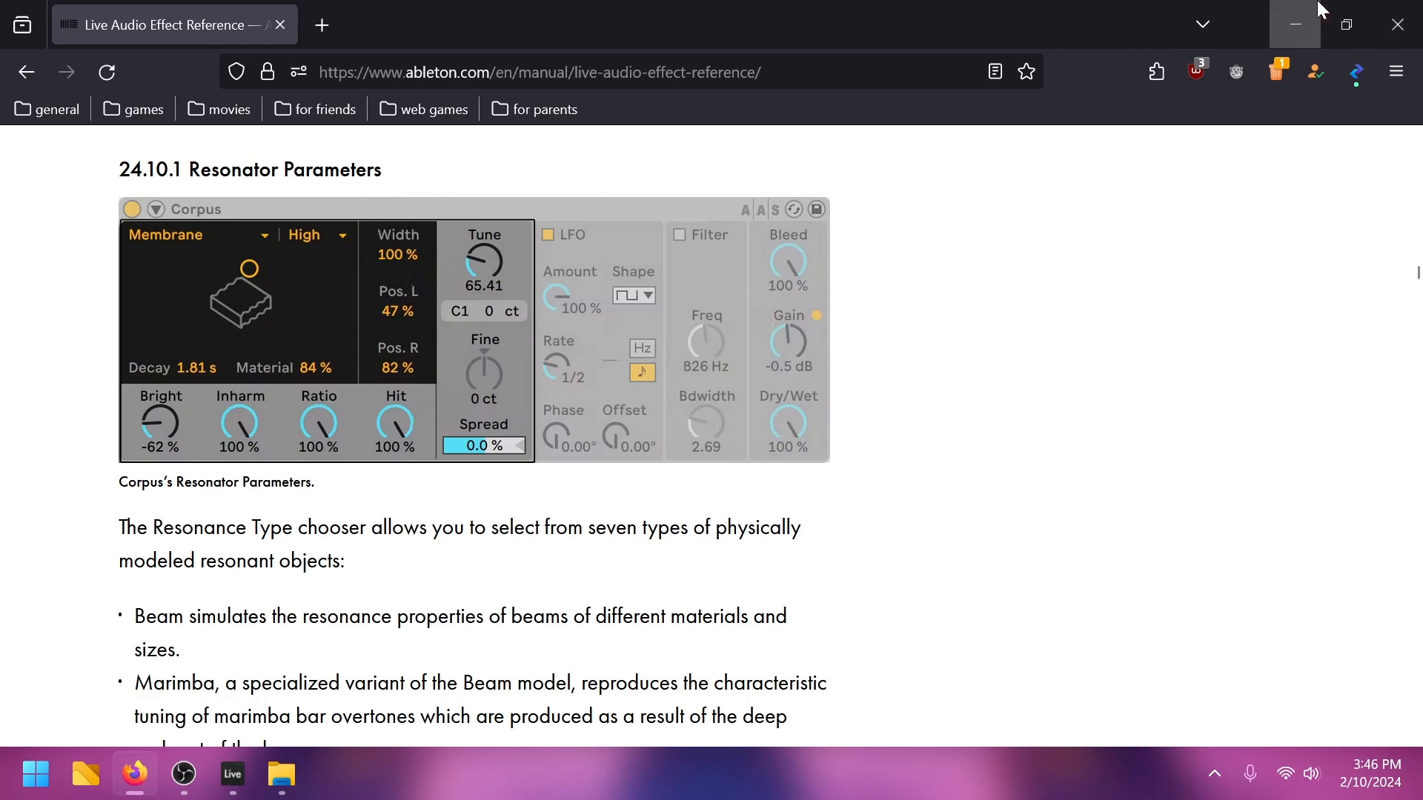
pyautogui.click(1295, 24)
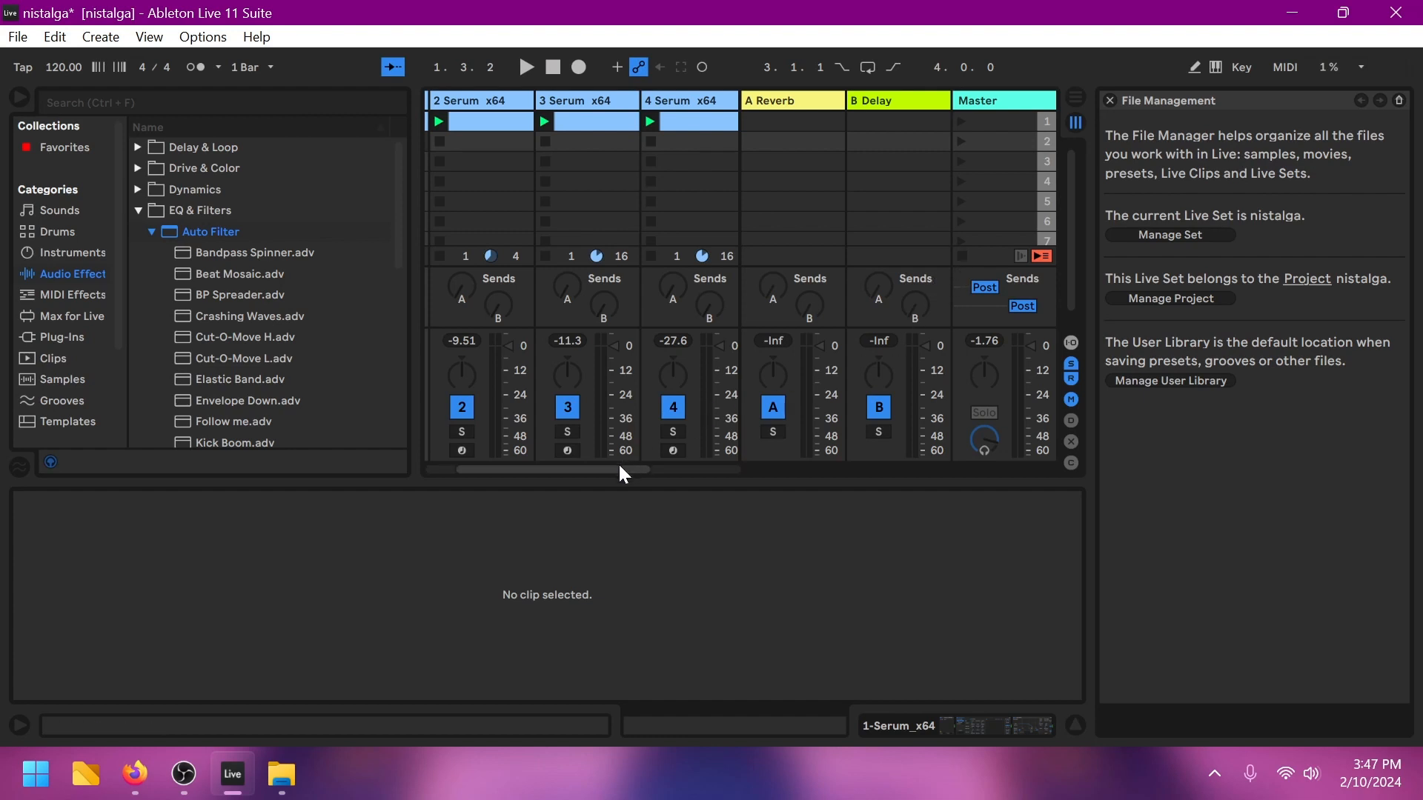
# Step: Stop the playing clips on the second, third and fourth Serum tracks, the Acuff Kit and B Bass
pyautogui.moveTo(619, 470); pyautogui.dragTo(516, 531)
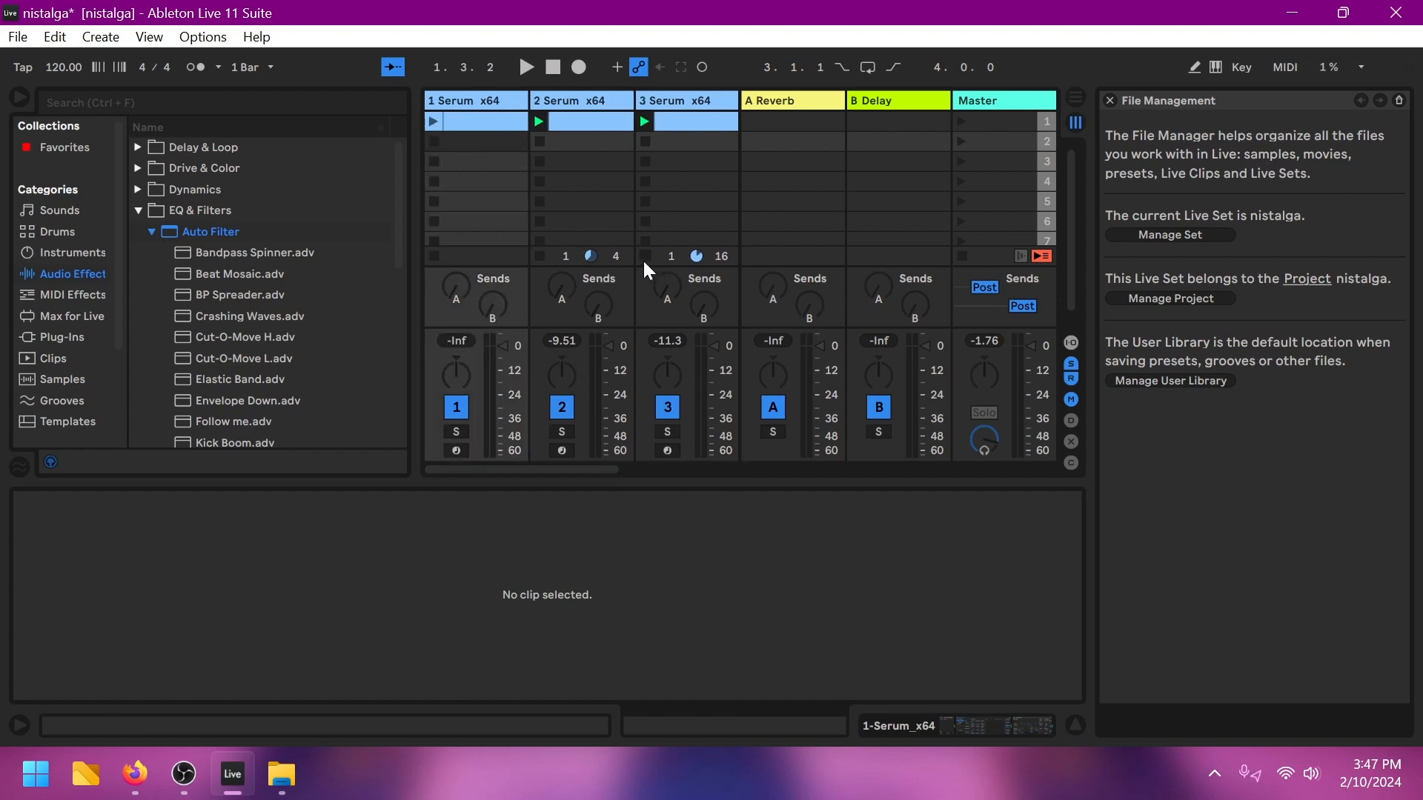
pyautogui.click(536, 256)
pyautogui.click(645, 254)
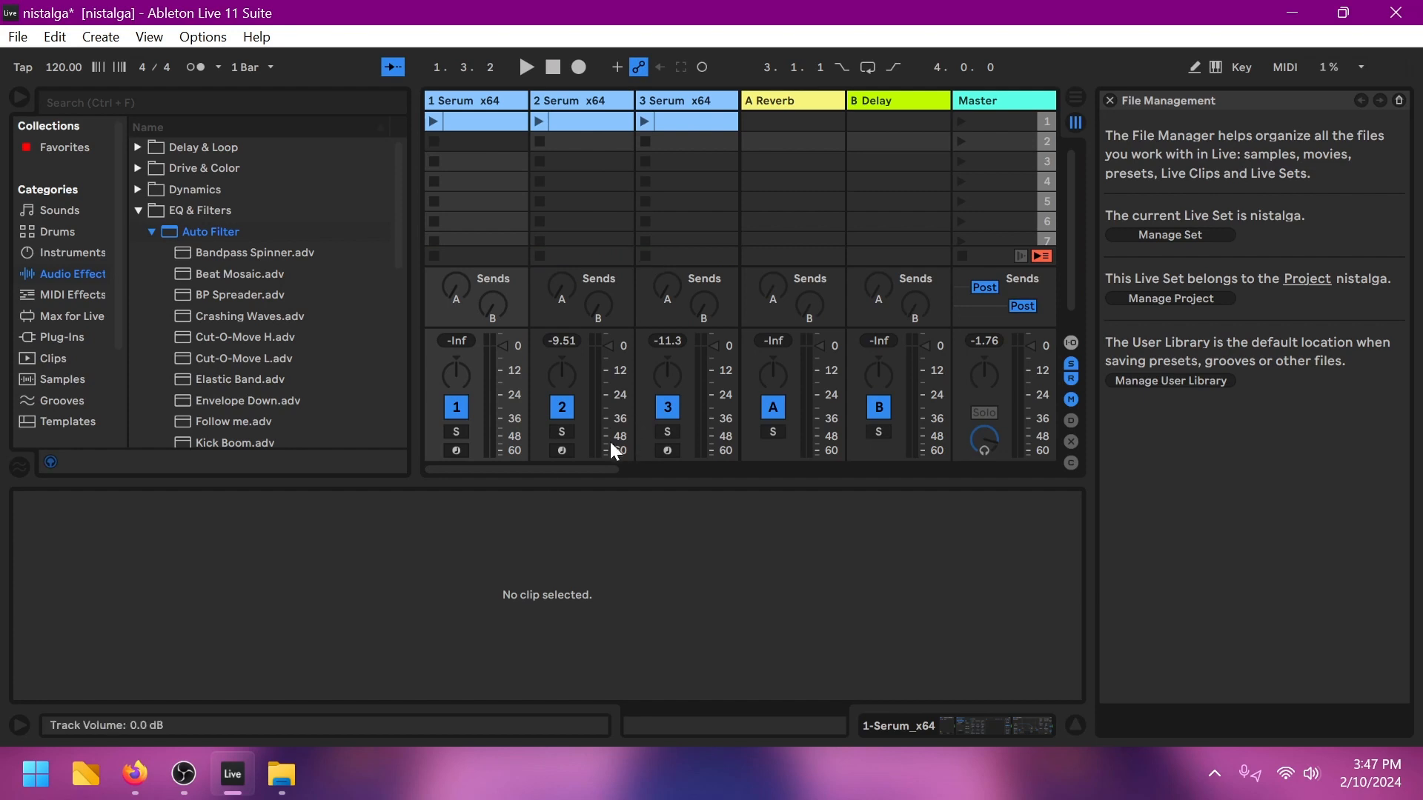
pyautogui.moveTo(577, 469); pyautogui.dragTo(681, 454)
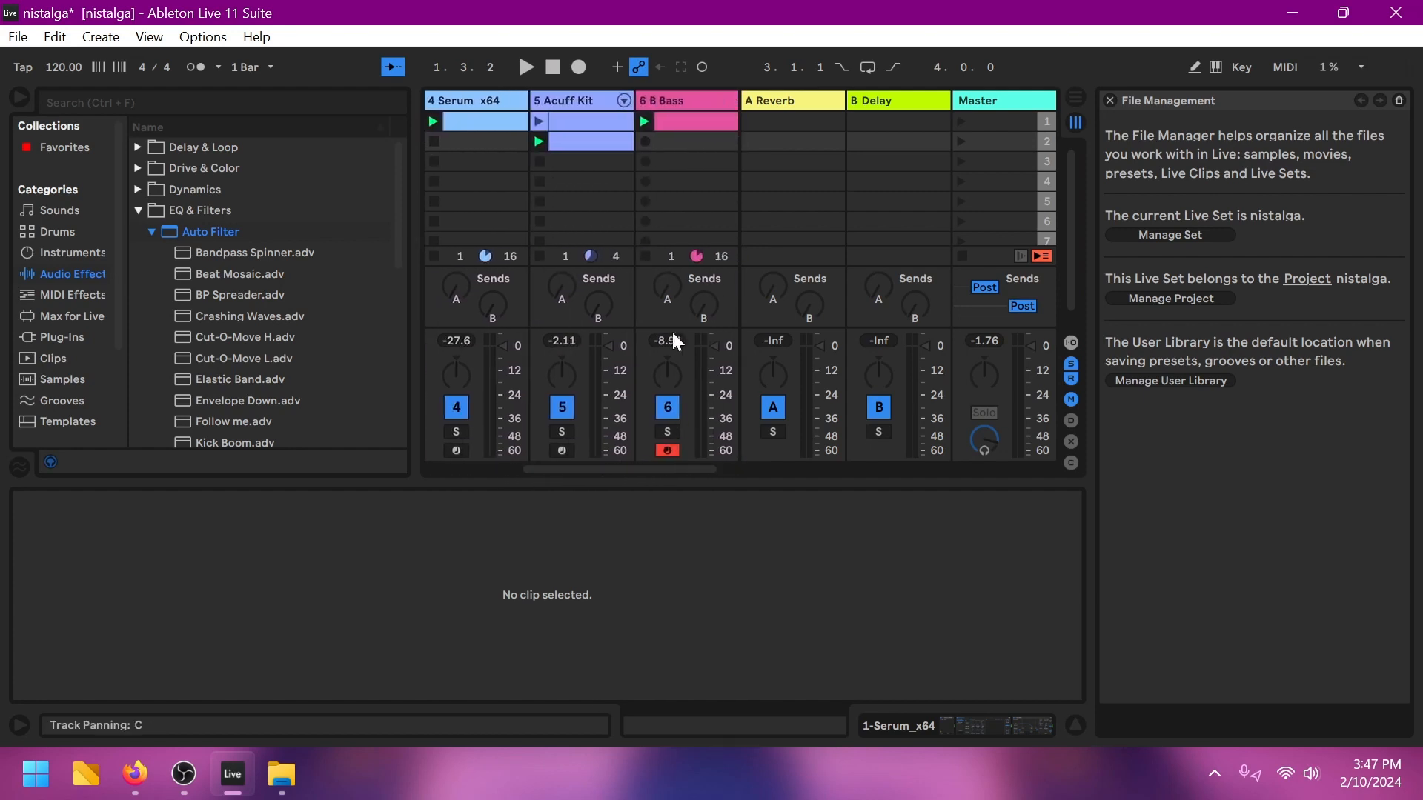
pyautogui.click(646, 256)
pyautogui.click(544, 253)
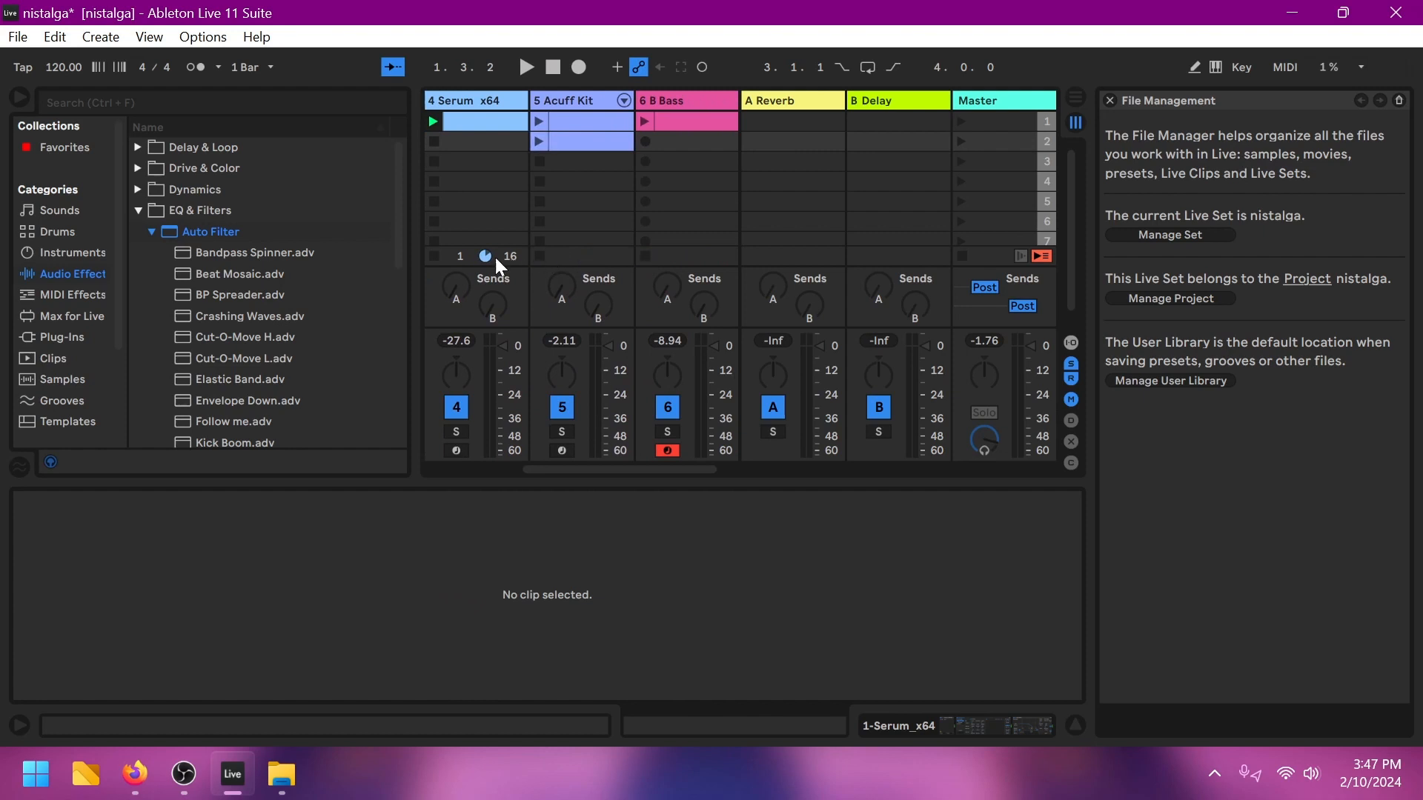
pyautogui.click(434, 255)
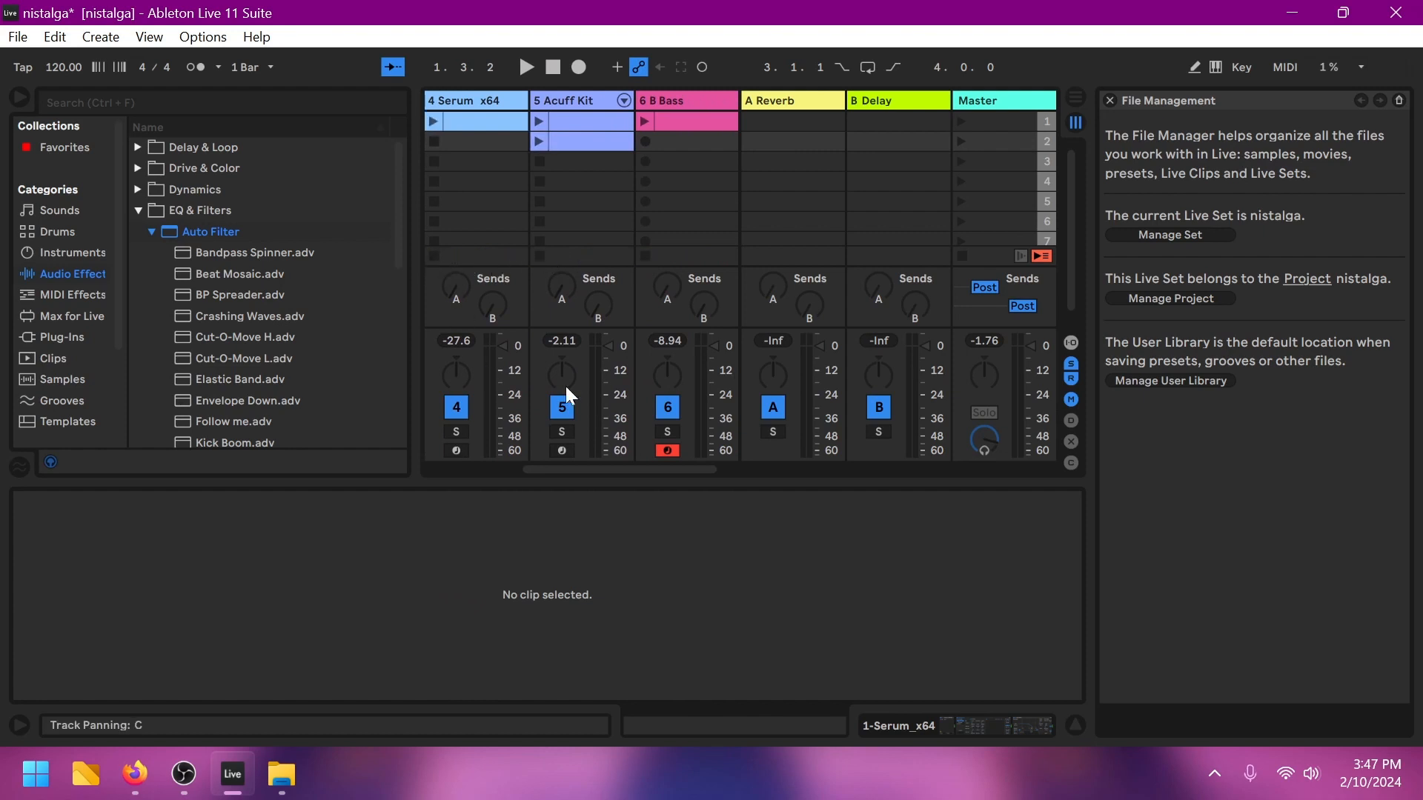
# Step: Return to the first tracks of the session and save the nistalga Live Set
pyautogui.moveTo(564, 471); pyautogui.dragTo(389, 424)
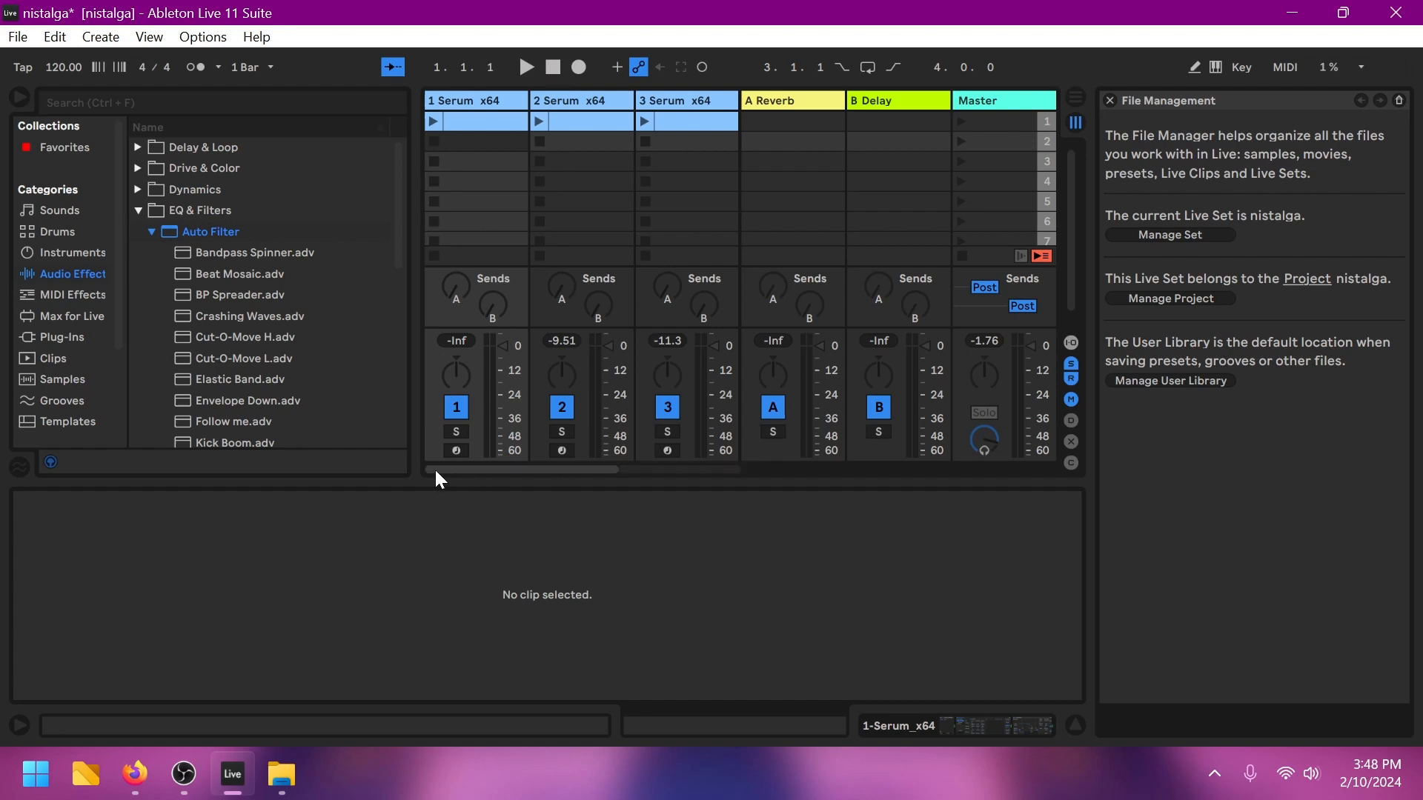
pyautogui.moveTo(436, 470)
pyautogui.mouseDown()
pyautogui.moveTo(563, 451)
pyautogui.moveTo(424, 447)
pyautogui.mouseUp()
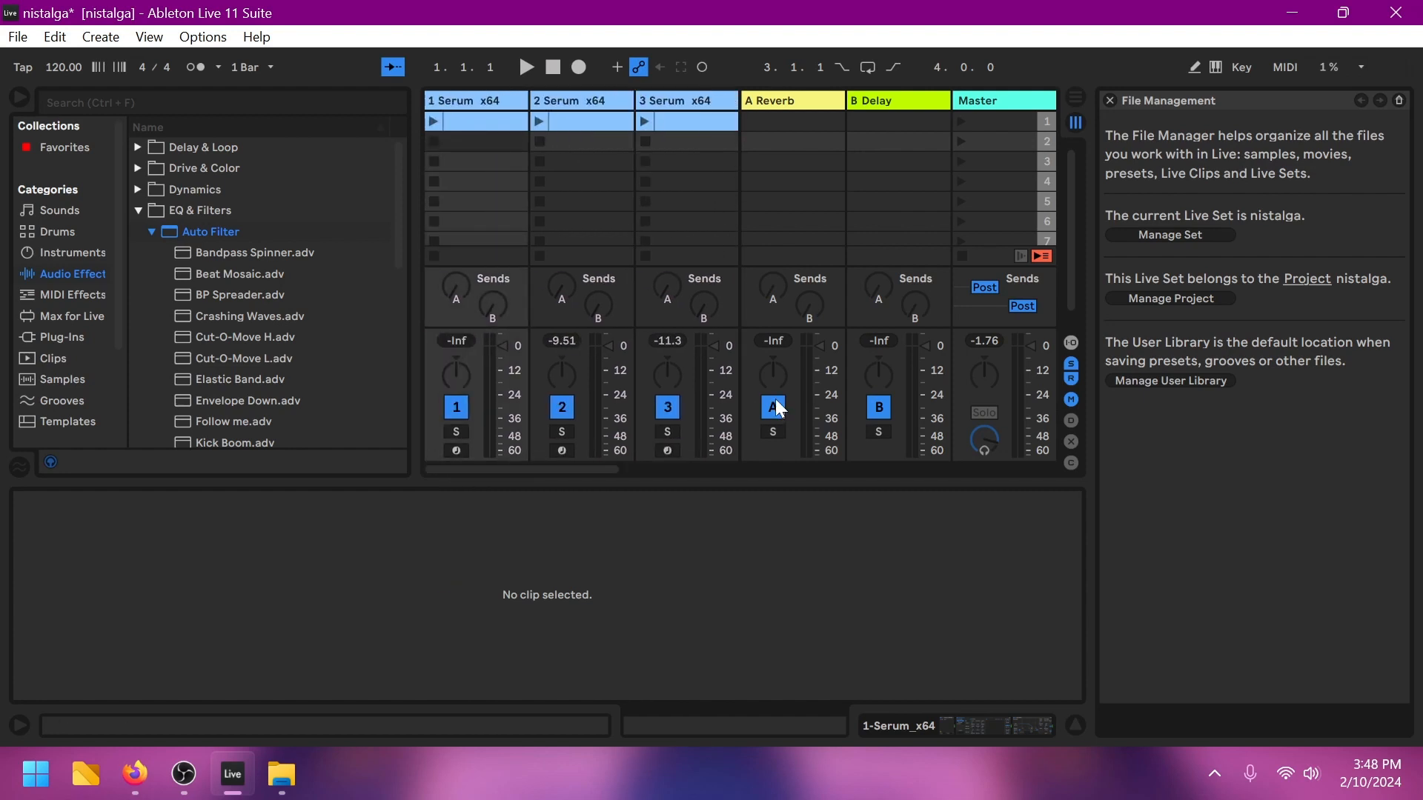
pyautogui.hotkey('ctrl', 's')
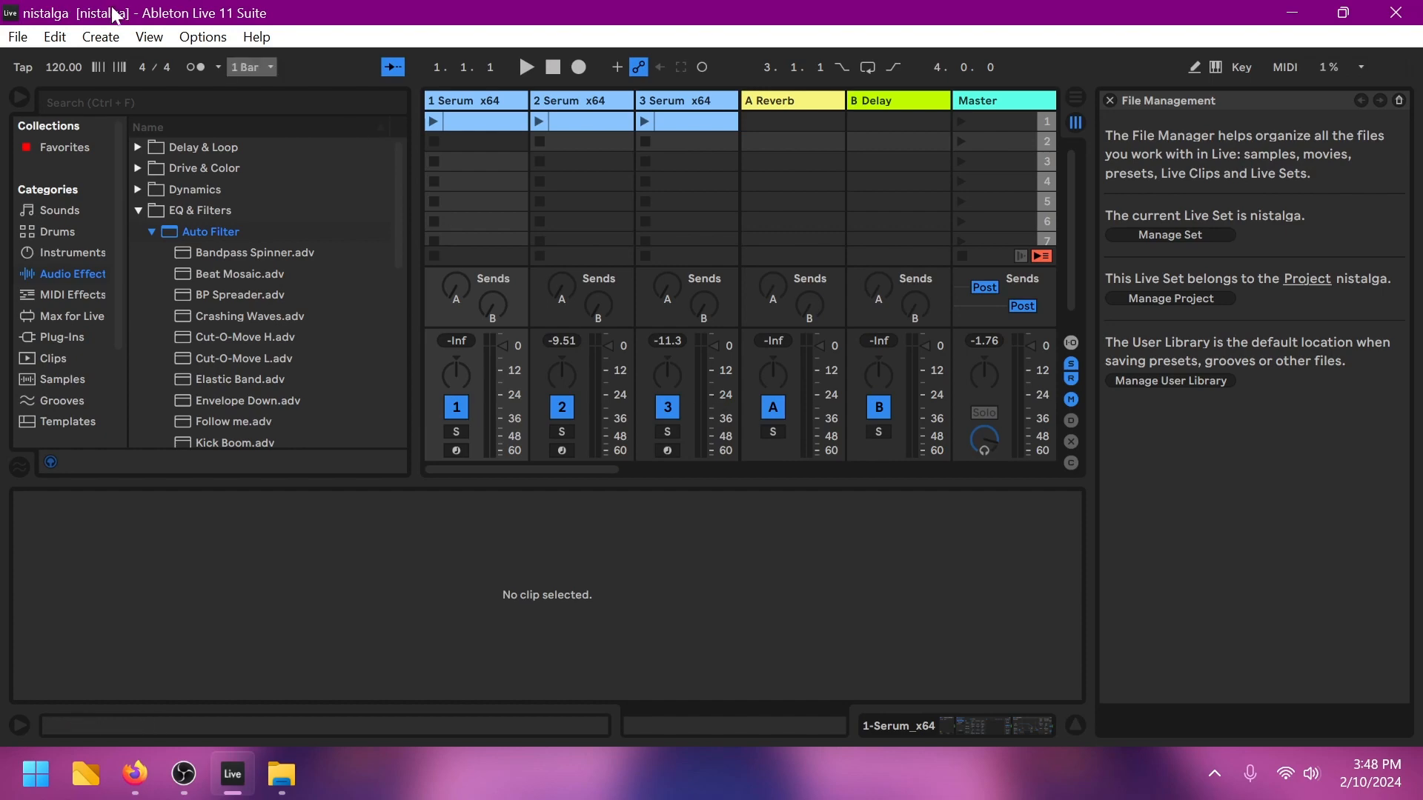
# Step: Open the recent Live Set buzzcut.als, play its session clips briefly, and stop playback
pyautogui.click(18, 38)
pyautogui.moveTo(111, 115)
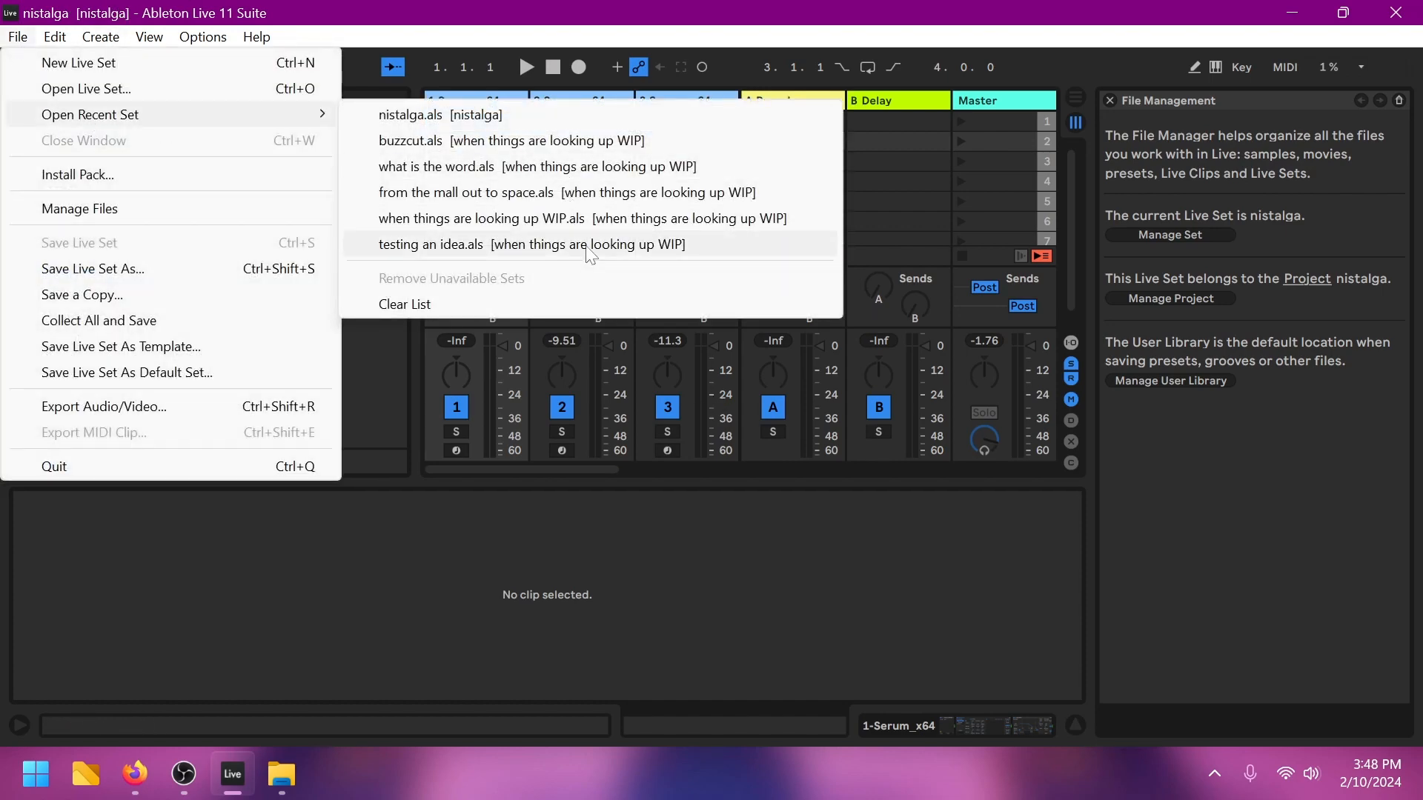
pyautogui.click(588, 142)
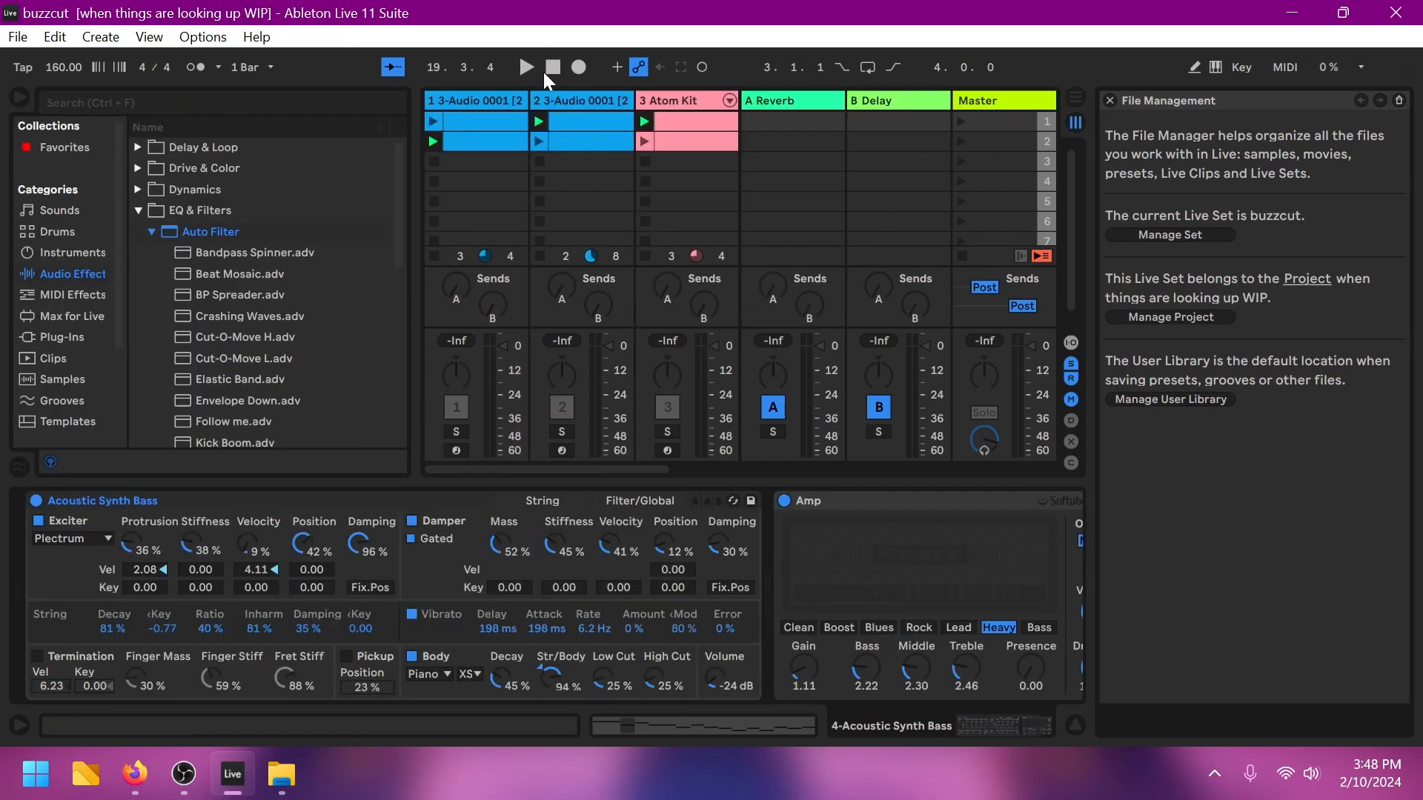
pyautogui.click(549, 70)
pyautogui.press('space')
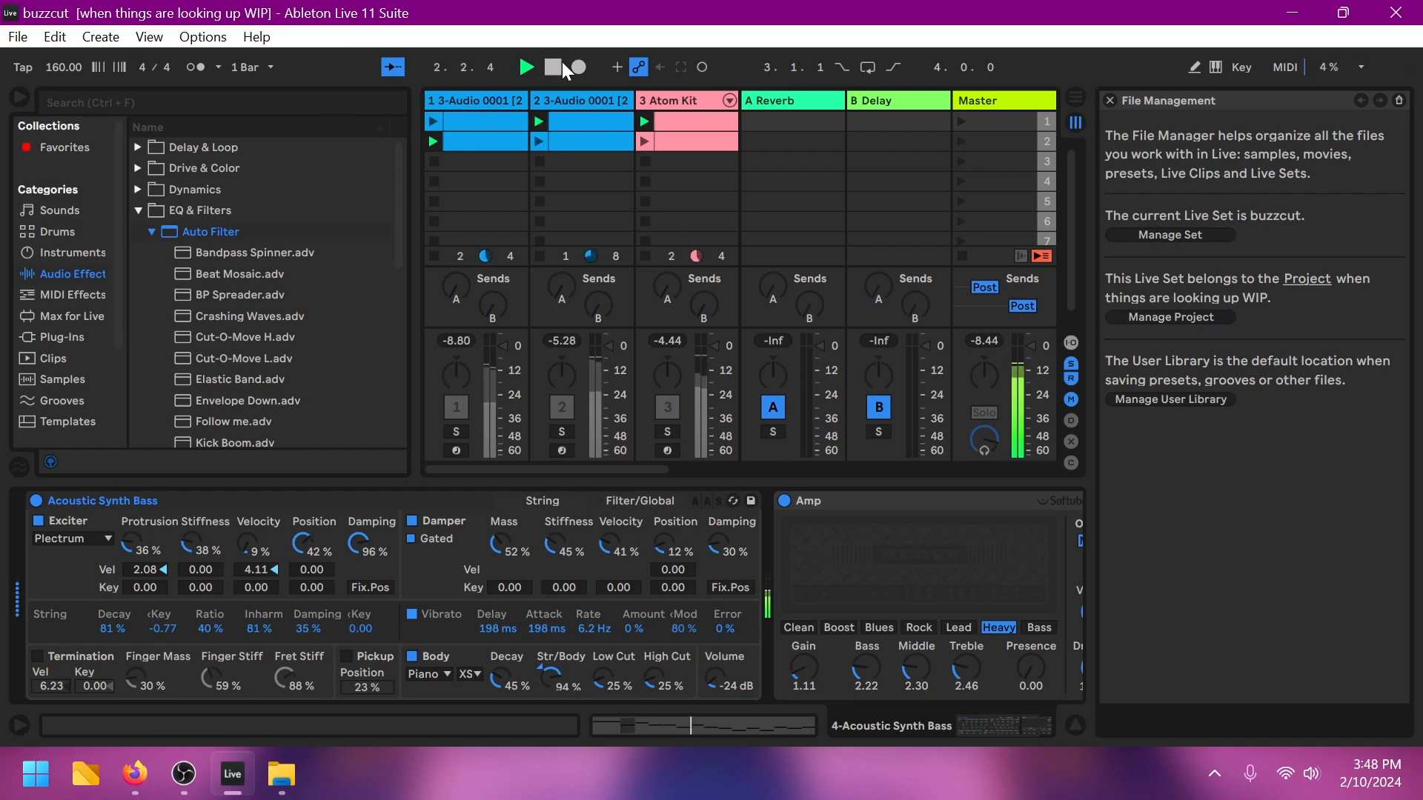
pyautogui.click(561, 65)
# Step: Open the recent Live Set "what is the word.als" and look over its whole arrangement and Serum tracks
pyautogui.click(30, 38)
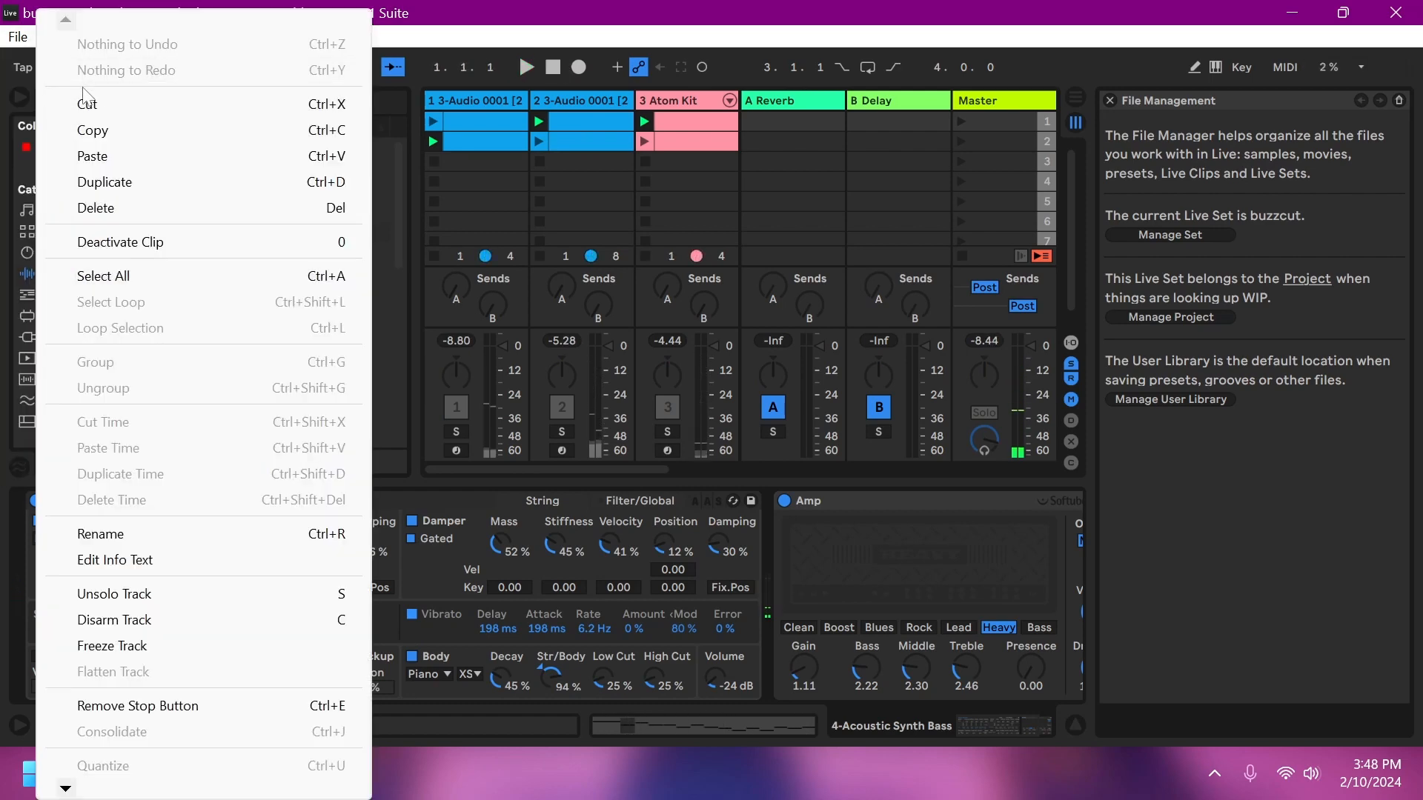
pyautogui.moveTo(70, 115)
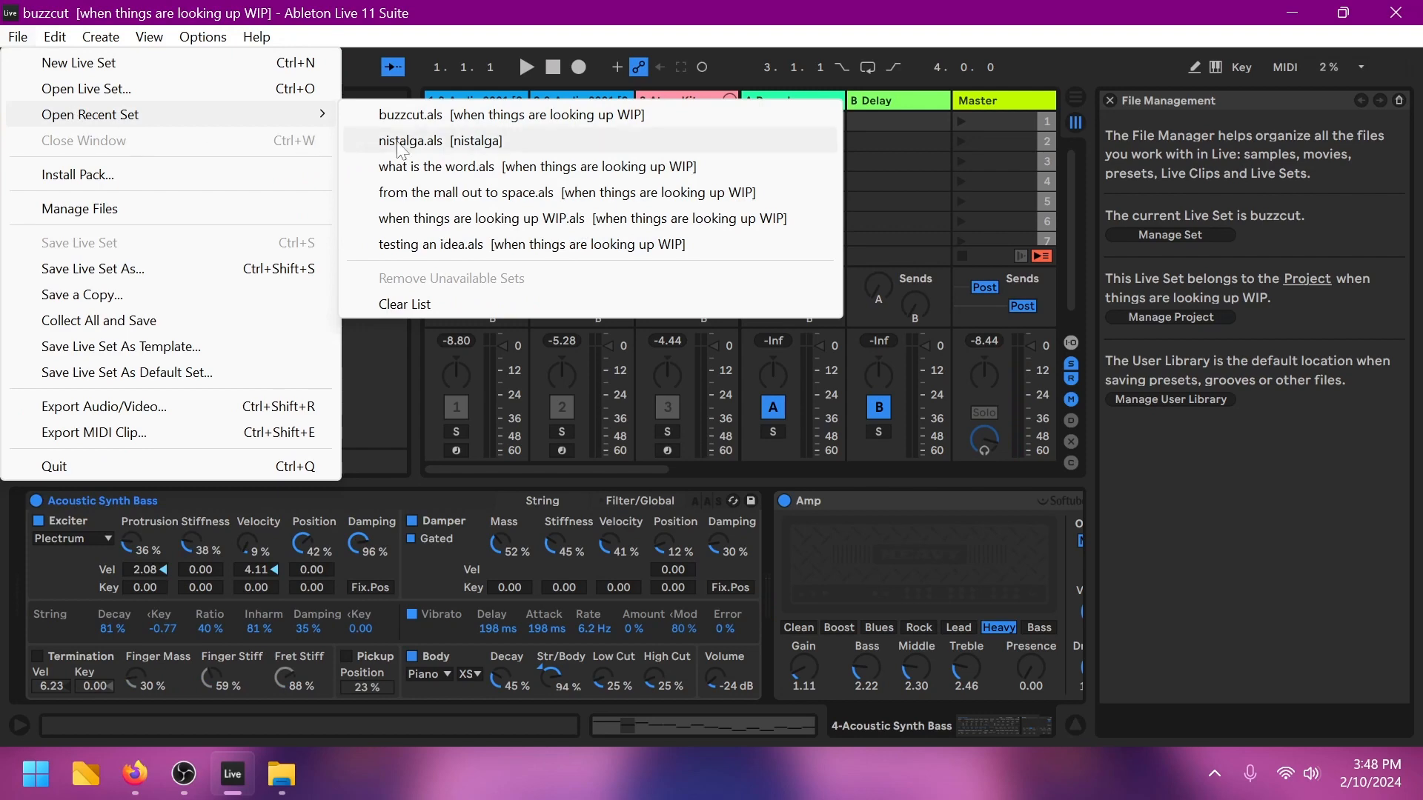
pyautogui.click(430, 166)
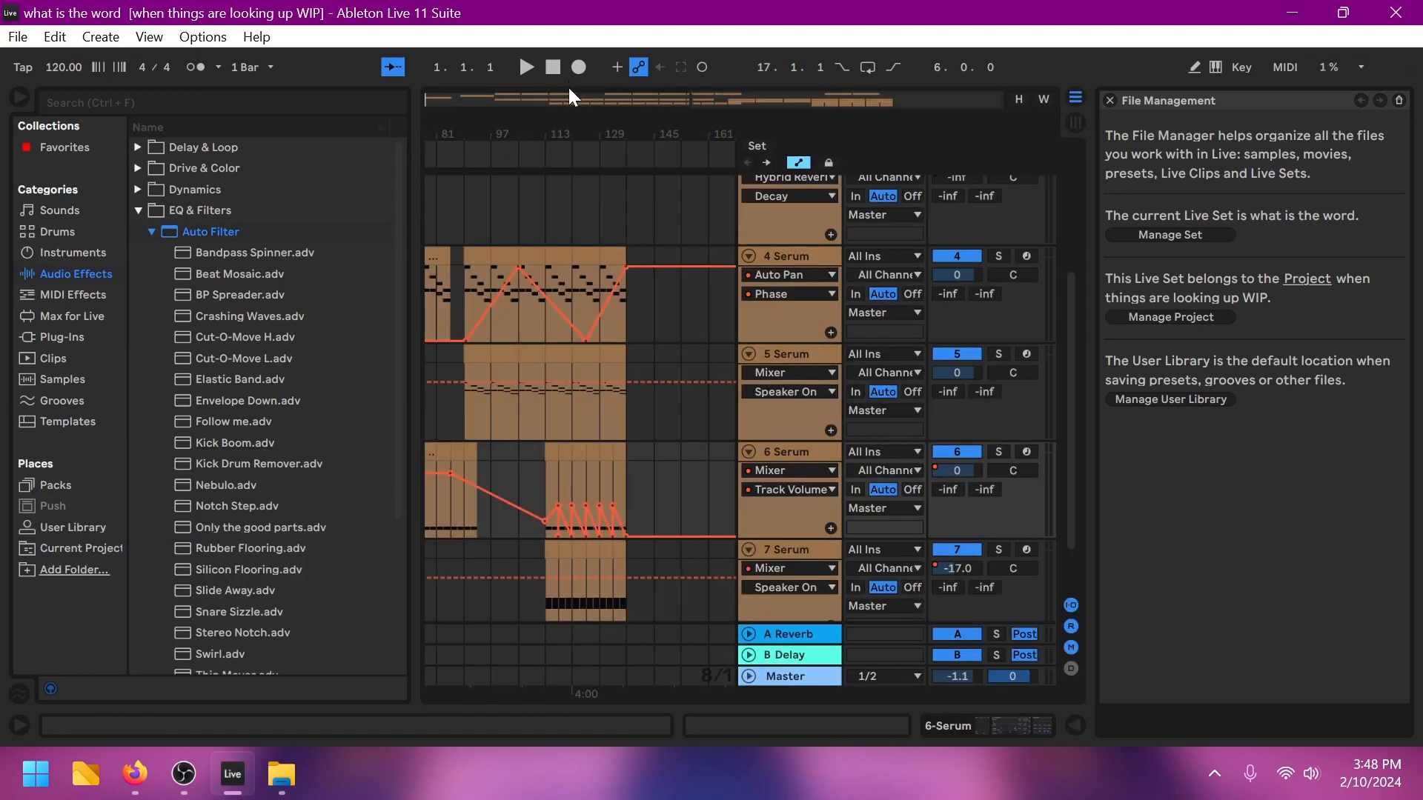
pyautogui.moveTo(571, 93); pyautogui.dragTo(684, 94)
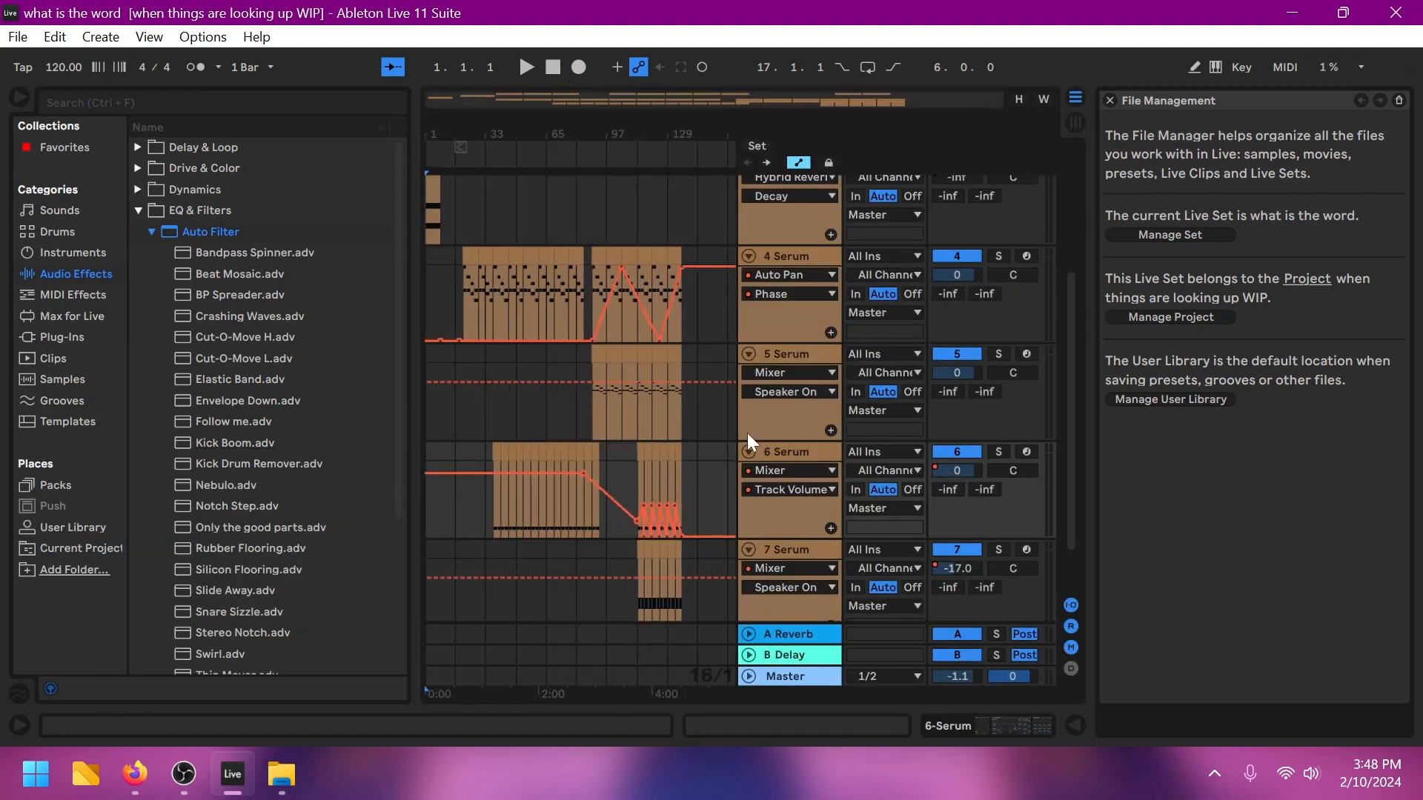
pyautogui.scroll(-2, 718, 433)
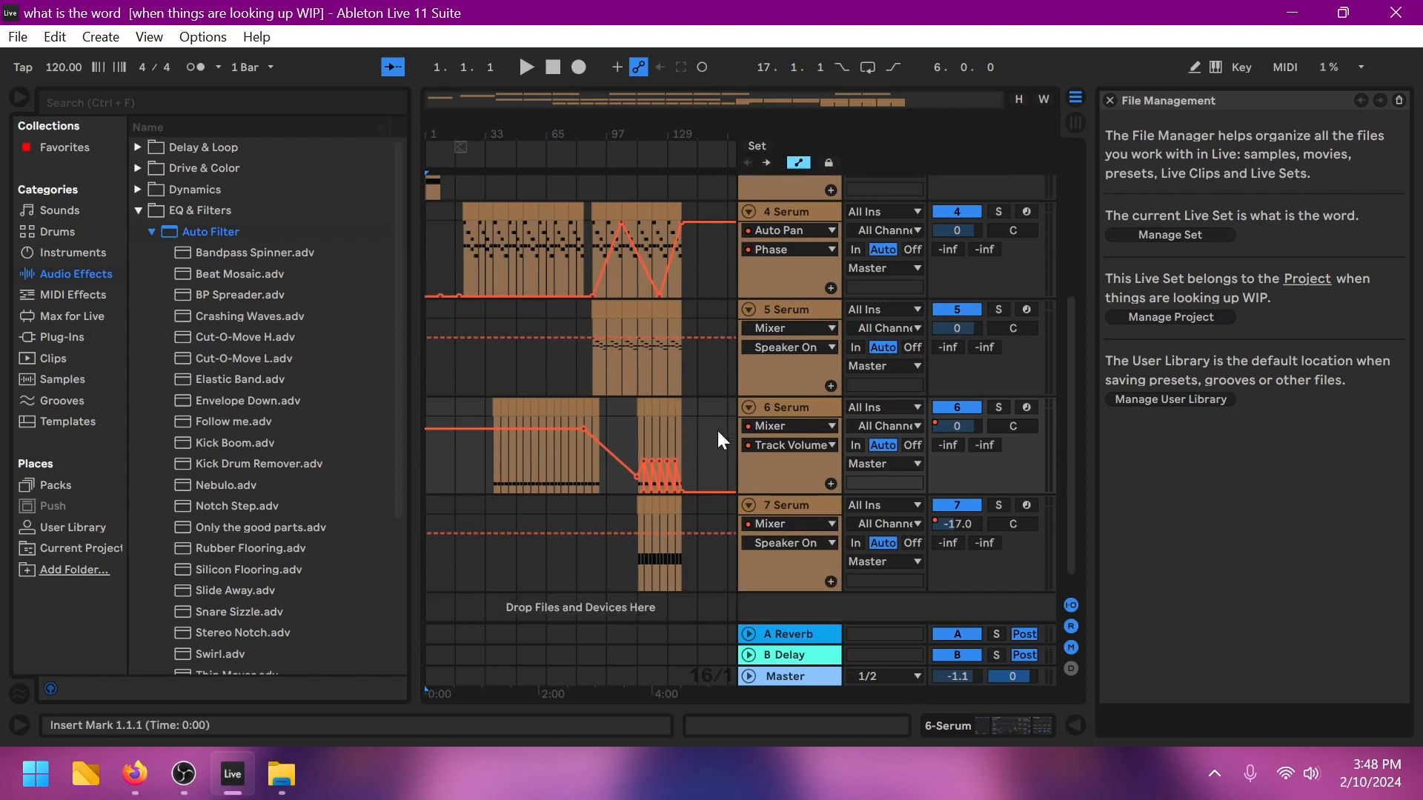
pyautogui.scroll(3, 718, 433)
# Step: Play the arrangement from the start, jump playback ahead to about bar 27, and stop
pyautogui.click(526, 67)
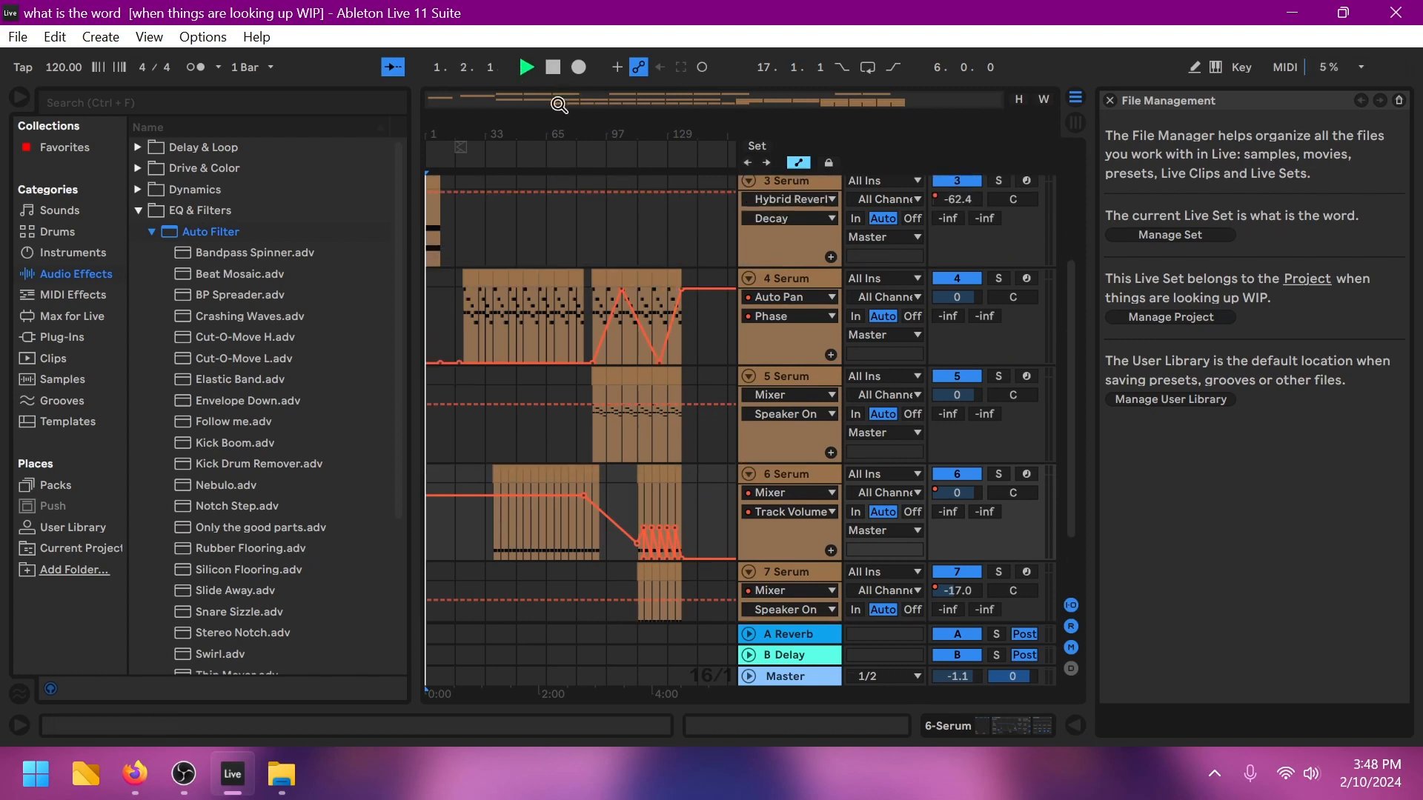
pyautogui.click(477, 159)
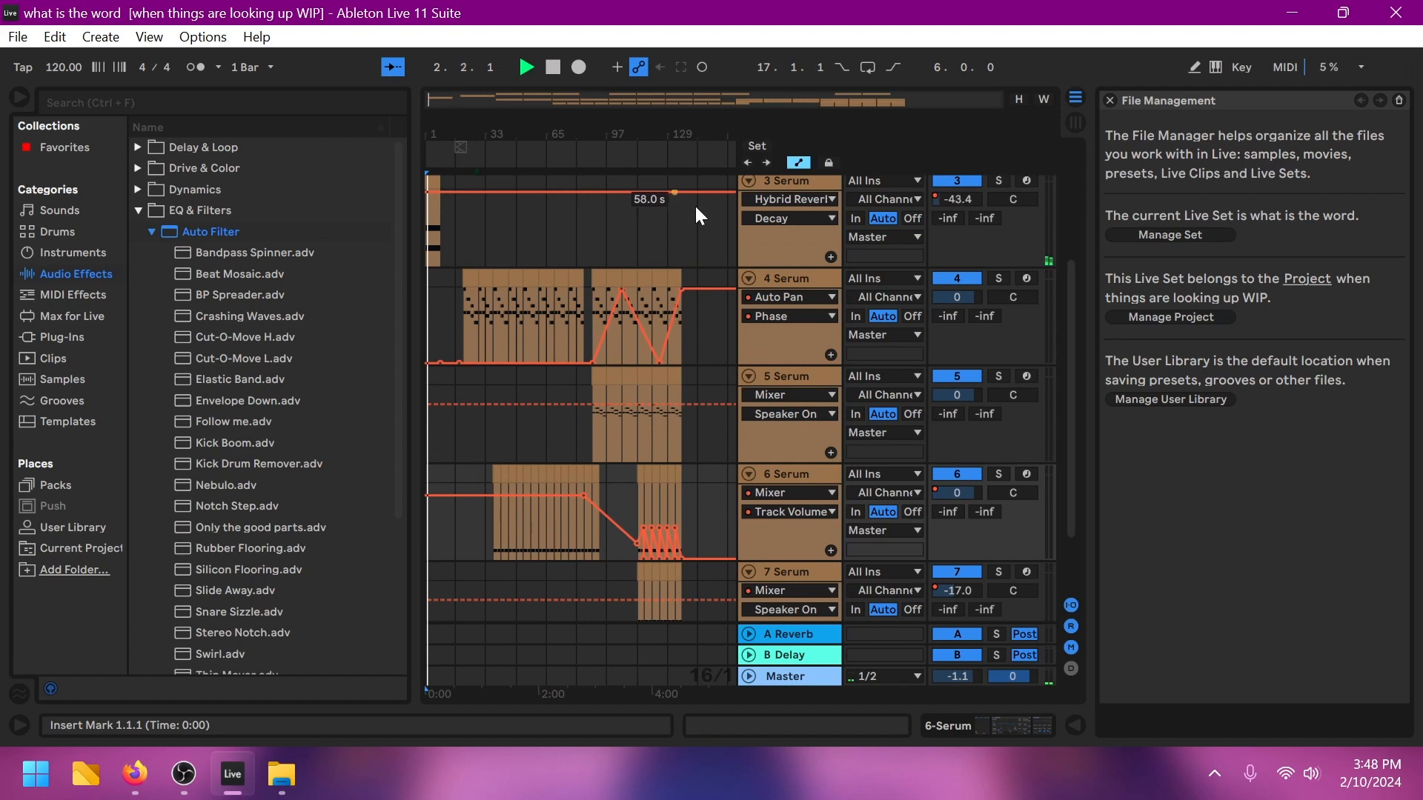
pyautogui.scroll(-3, 553, 212)
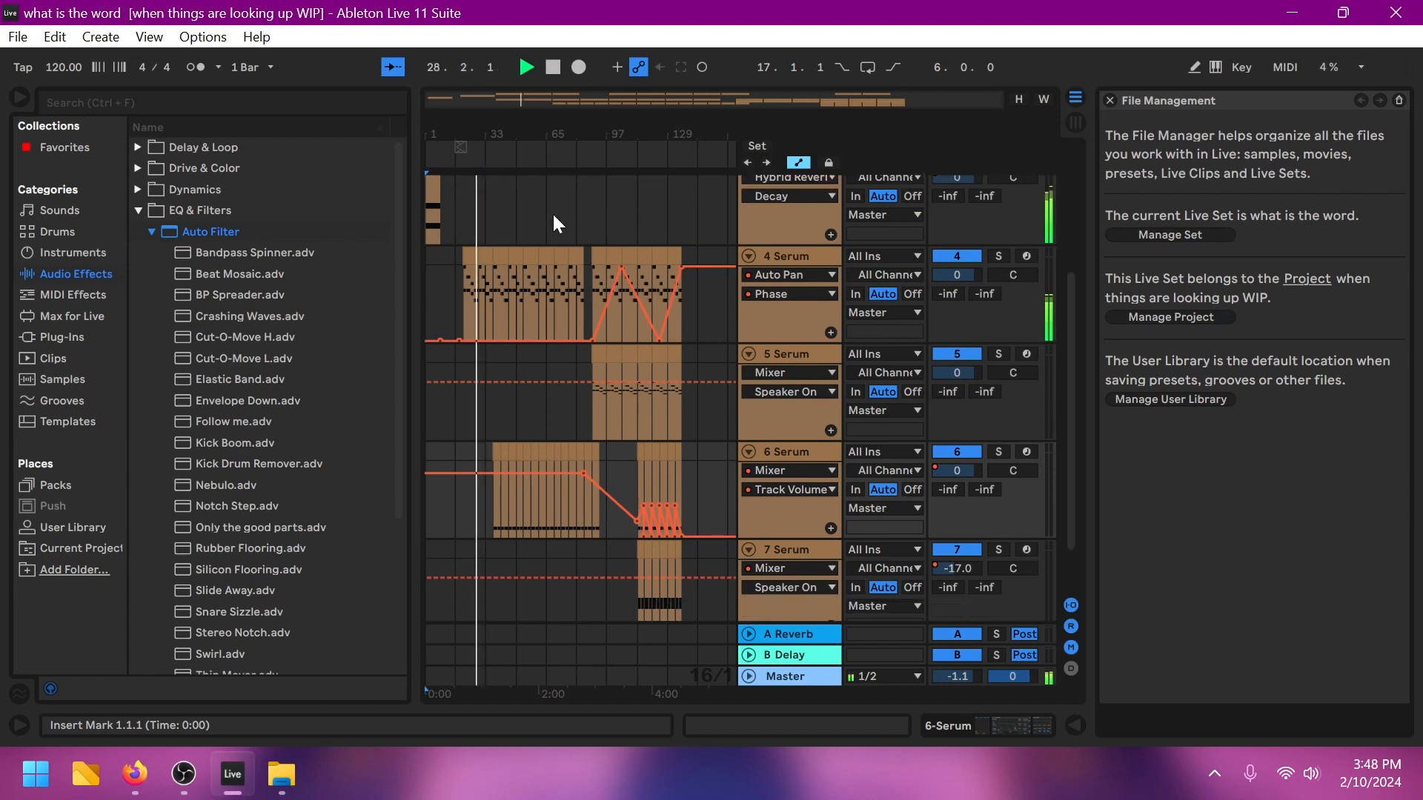
pyautogui.click(552, 67)
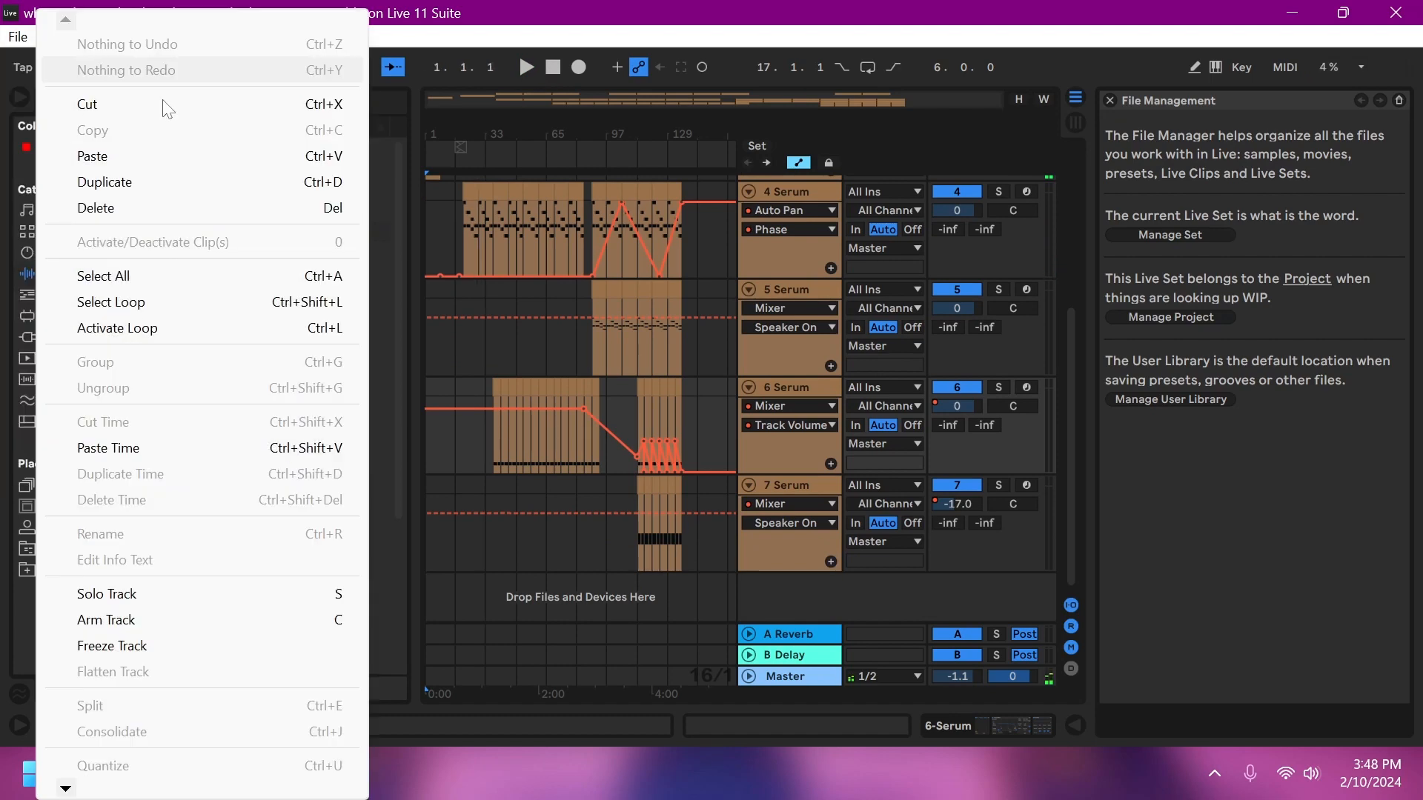
# Step: Open the recent Live Set "from the mall out to space.als", look over its tracks, audition it briefly, and stop playback
pyautogui.click(41, 37)
pyautogui.moveTo(22, 37)
pyautogui.moveTo(89, 115)
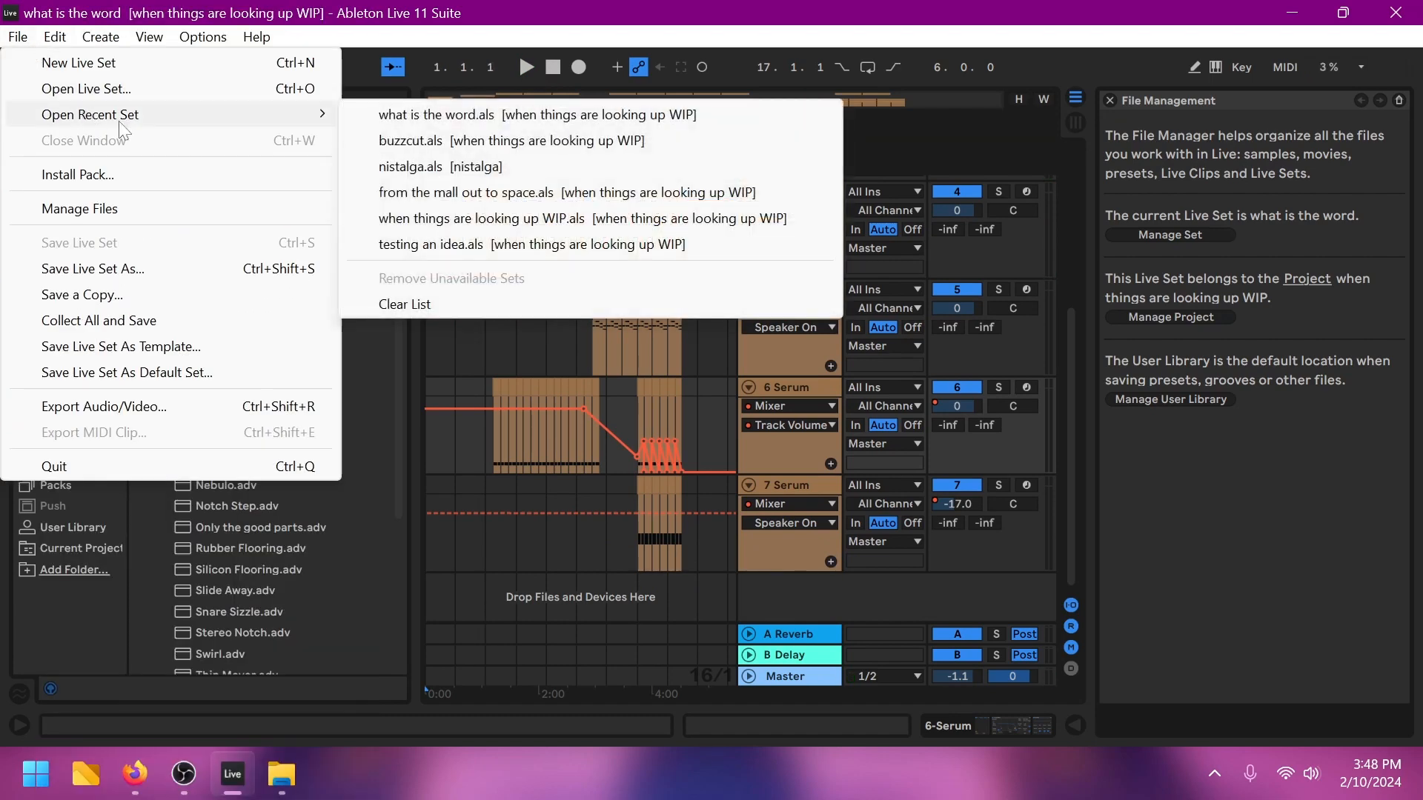
pyautogui.click(571, 192)
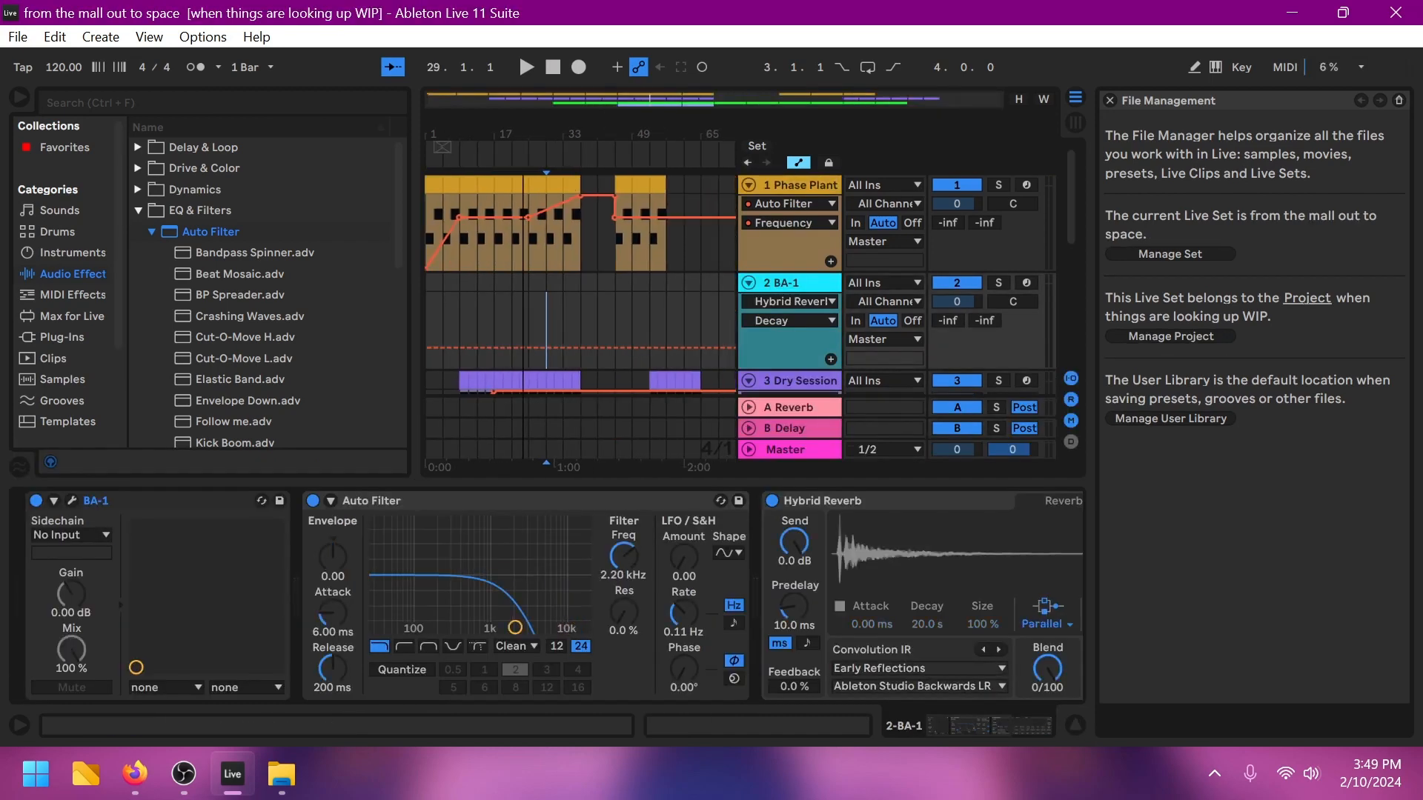
pyautogui.scroll(-3, 615, 243)
pyautogui.click(526, 67)
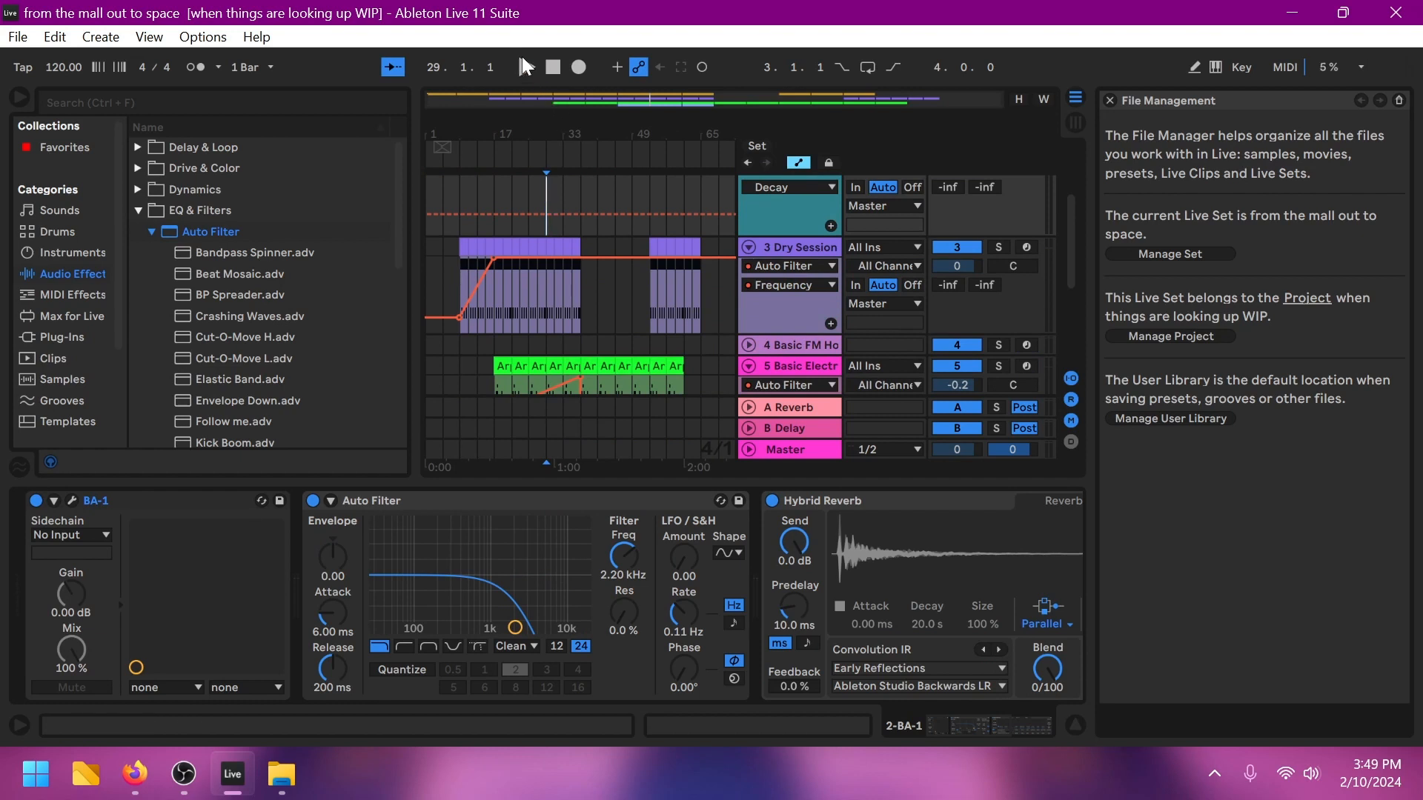
pyautogui.doubleClick(559, 73)
pyautogui.click(17, 37)
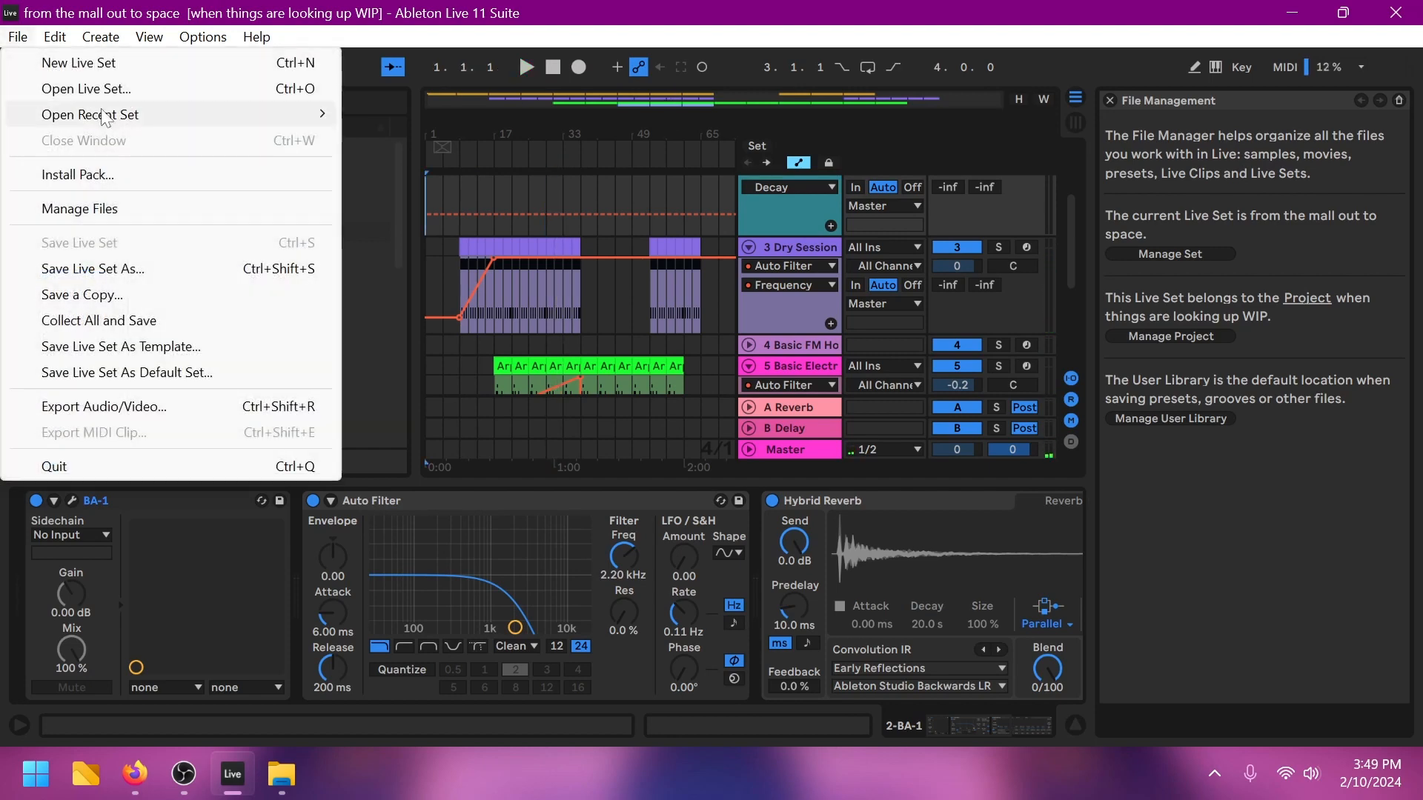
pyautogui.moveTo(102, 112)
pyautogui.click(394, 121)
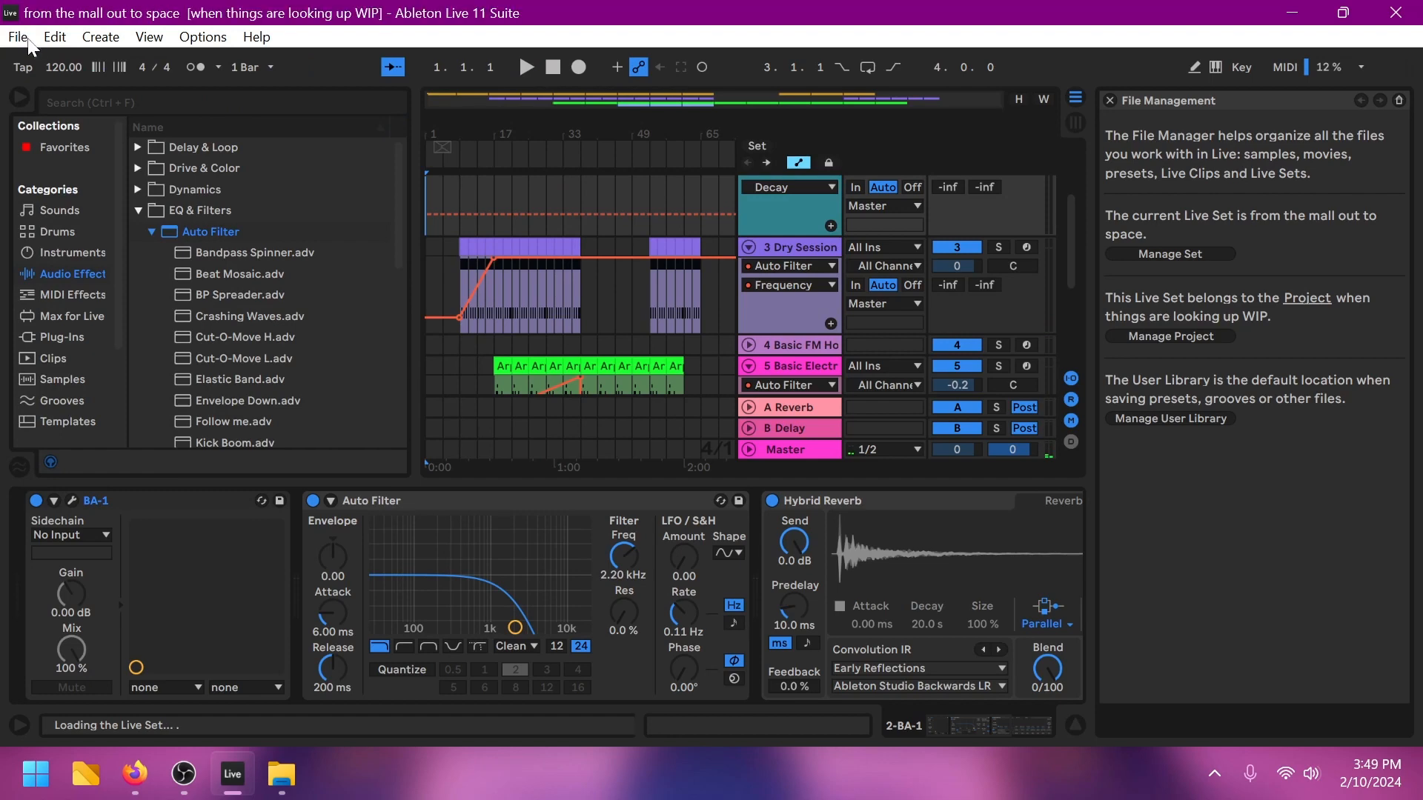
# Step: Reopen the recent Live Set nistalga.als
pyautogui.click(30, 43)
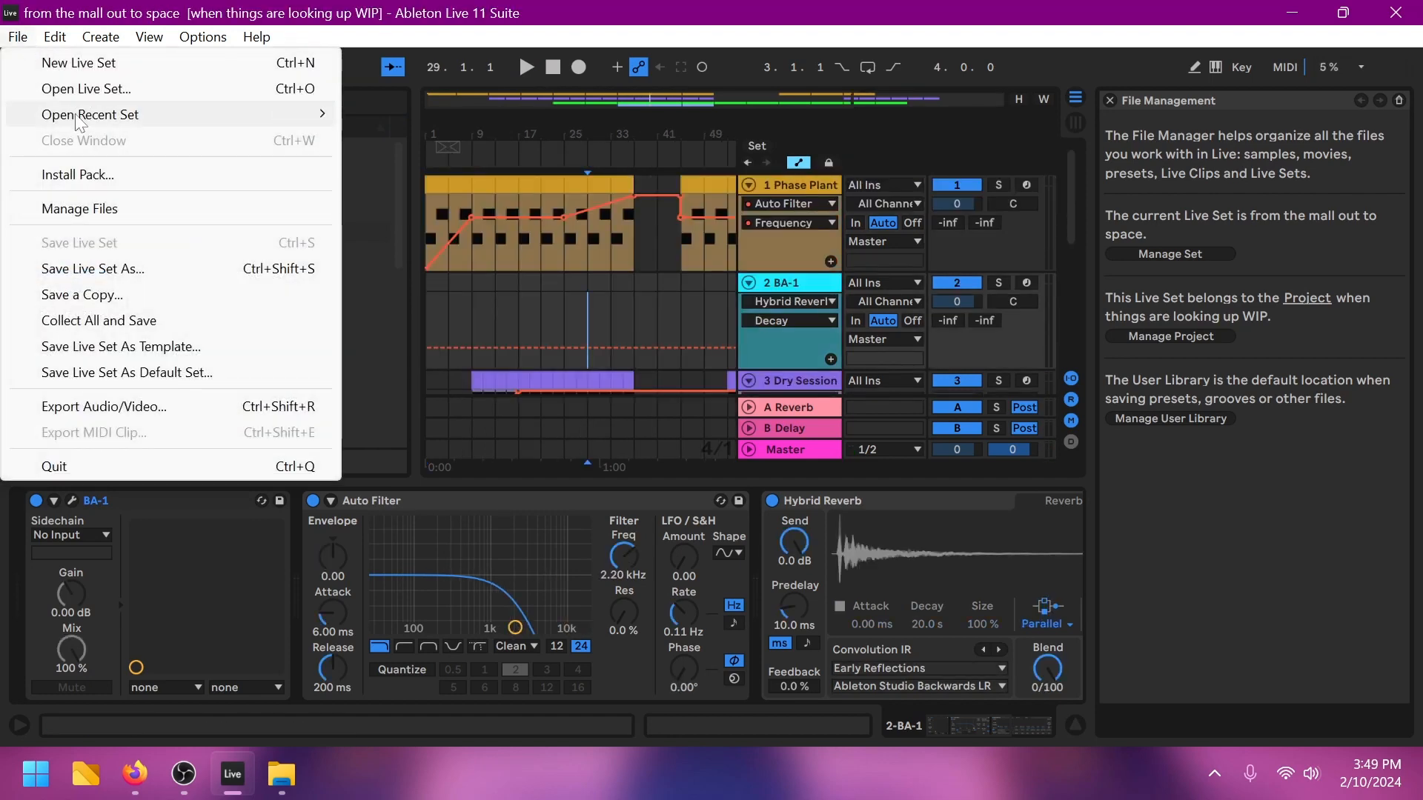
pyautogui.moveTo(77, 116)
pyautogui.click(455, 192)
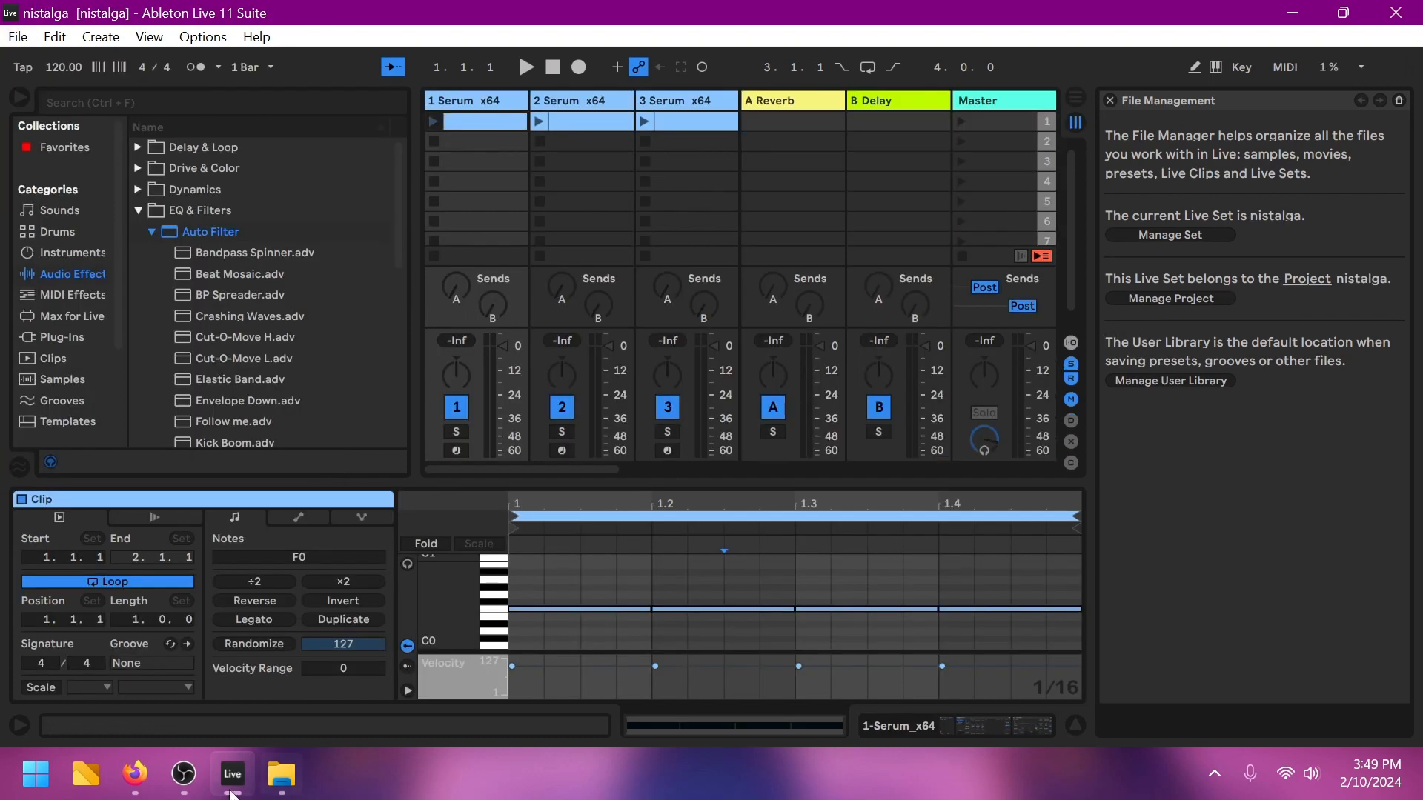
# Step: Switch to OBS, go back to Ableton Live, and bring the OBS window forward again
pyautogui.click(184, 775)
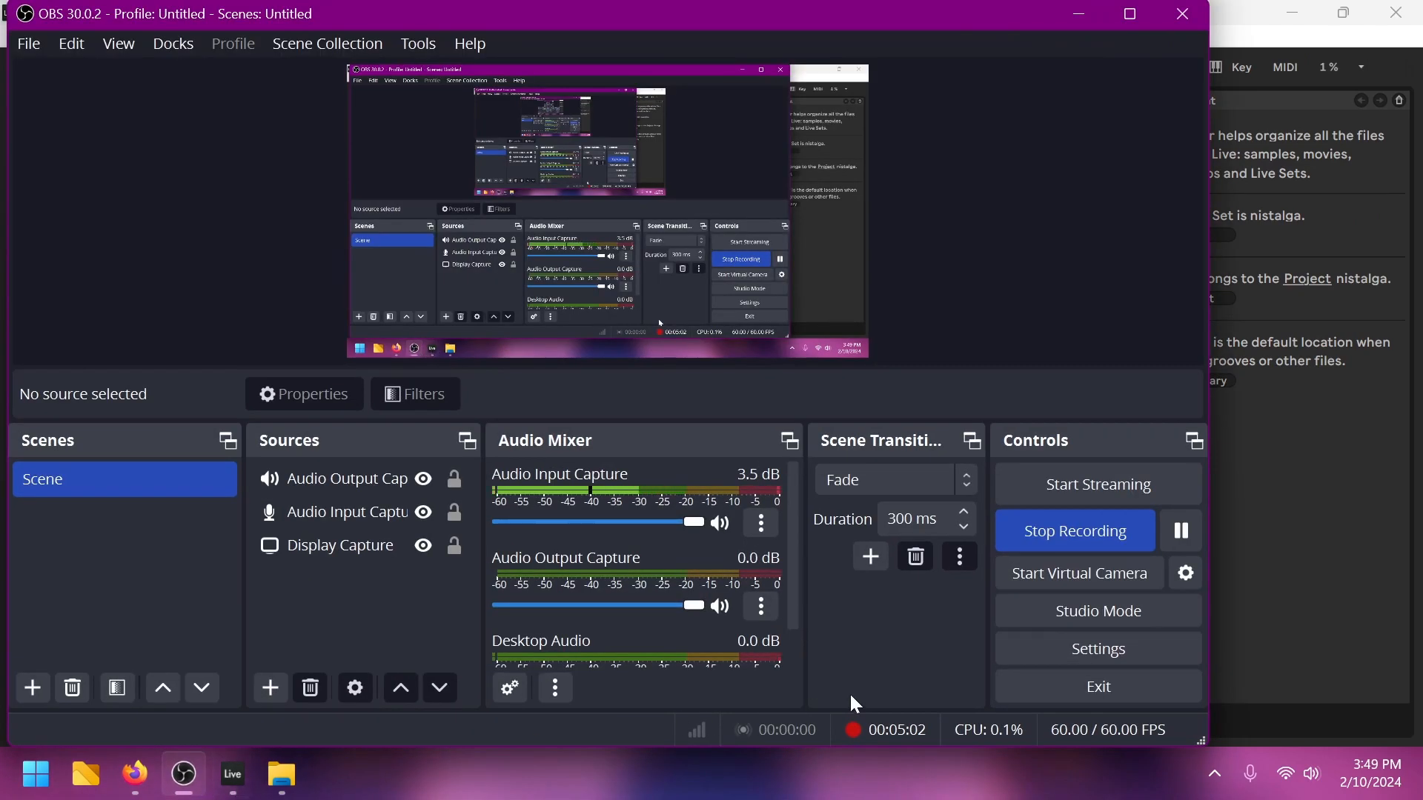
pyautogui.click(1244, 513)
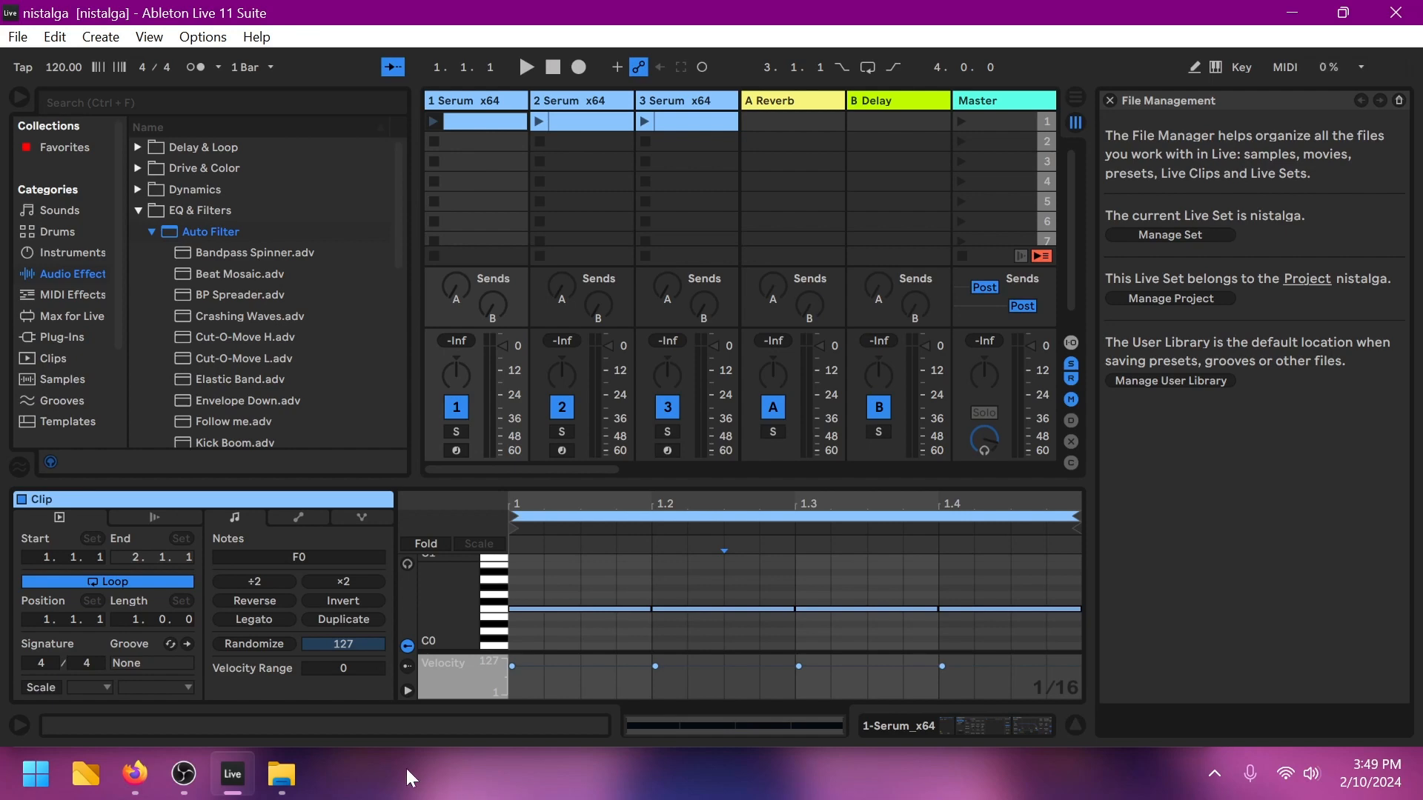
pyautogui.click(207, 784)
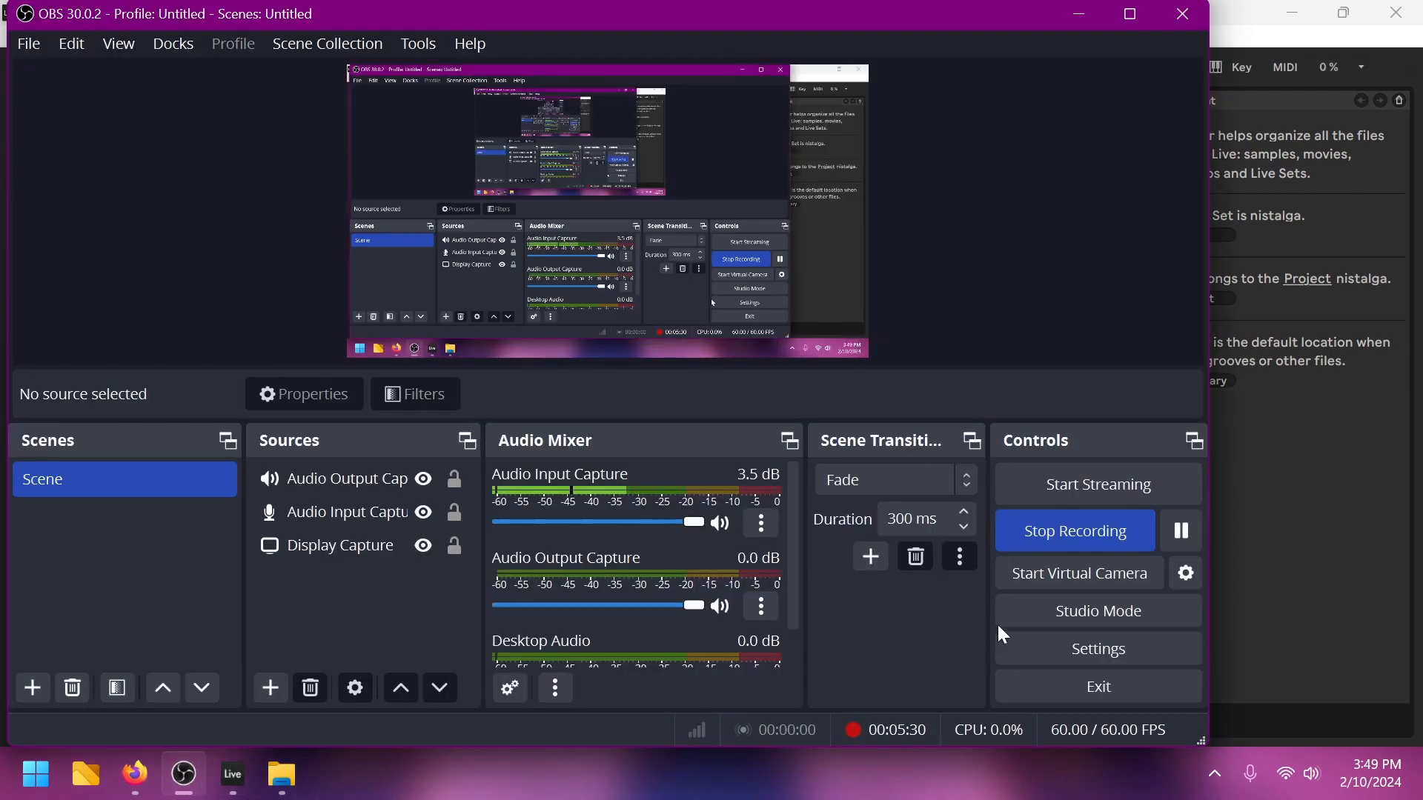